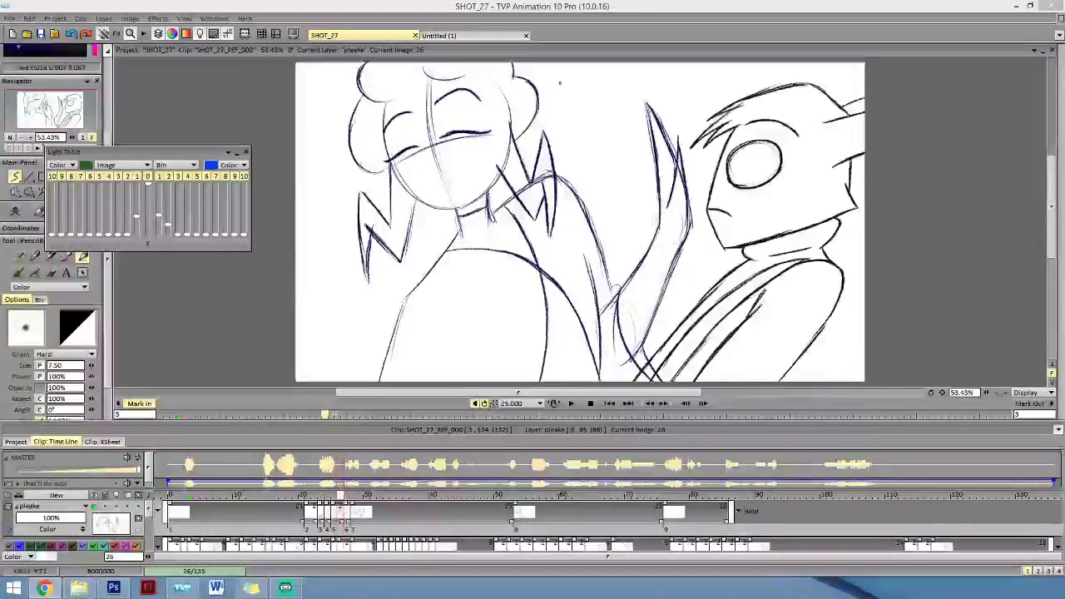
On frame 24, sketch the fingers of the hand below the antlered character's chin.
{"action": "left_click_drag", "start_coordinate": [341, 495], "coordinate": [327, 495]}
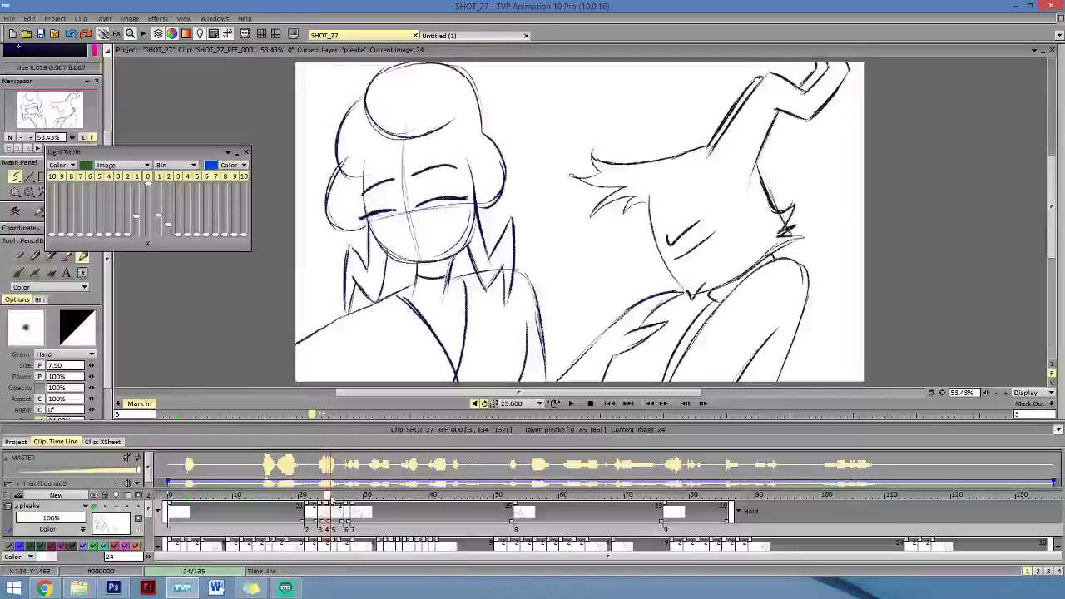
{"action": "left_click_drag", "start_coordinate": [329, 497], "coordinate": [328, 497]}
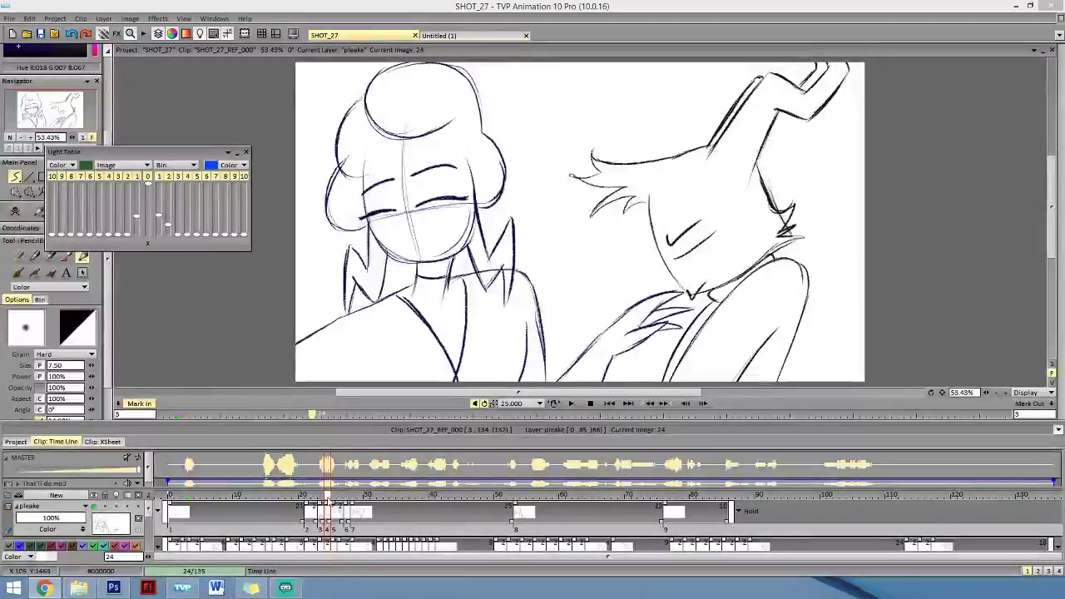
Flip through the frames around frame 24 to compare the poses and the hand drawing.
{"action": "left_click", "coordinate": [354, 466]}
{"action": "key", "text": "Left"}
{"action": "key", "text": "Left"}
{"action": "key", "text": "Right"}
{"action": "key", "text": "Right"}
{"action": "key", "text": "Right"}
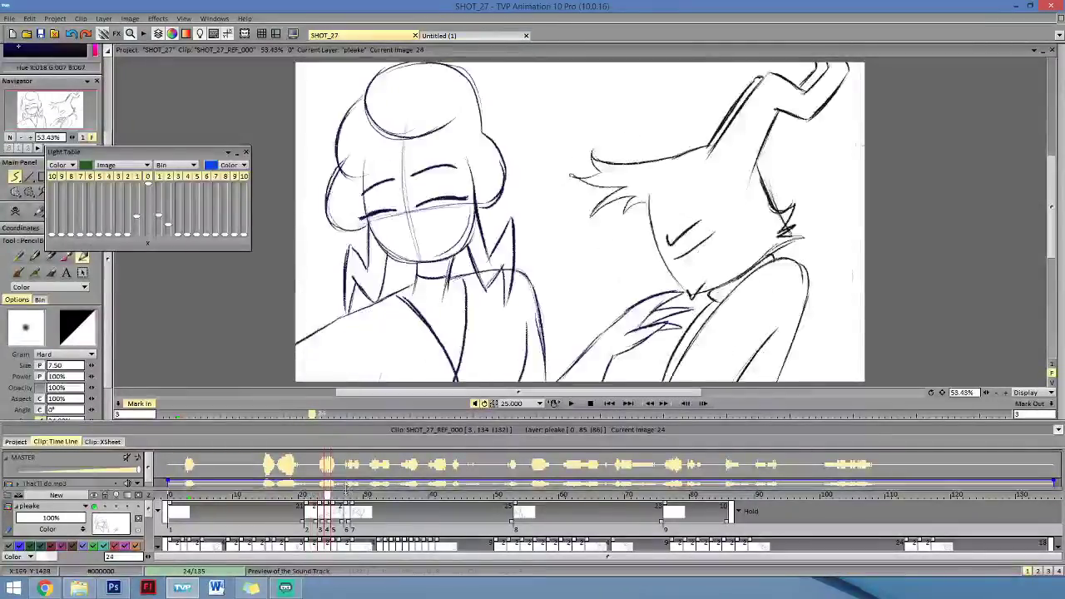
{"action": "key", "text": "Left"}
{"action": "key", "text": "Left"}
{"action": "key", "text": "Right"}
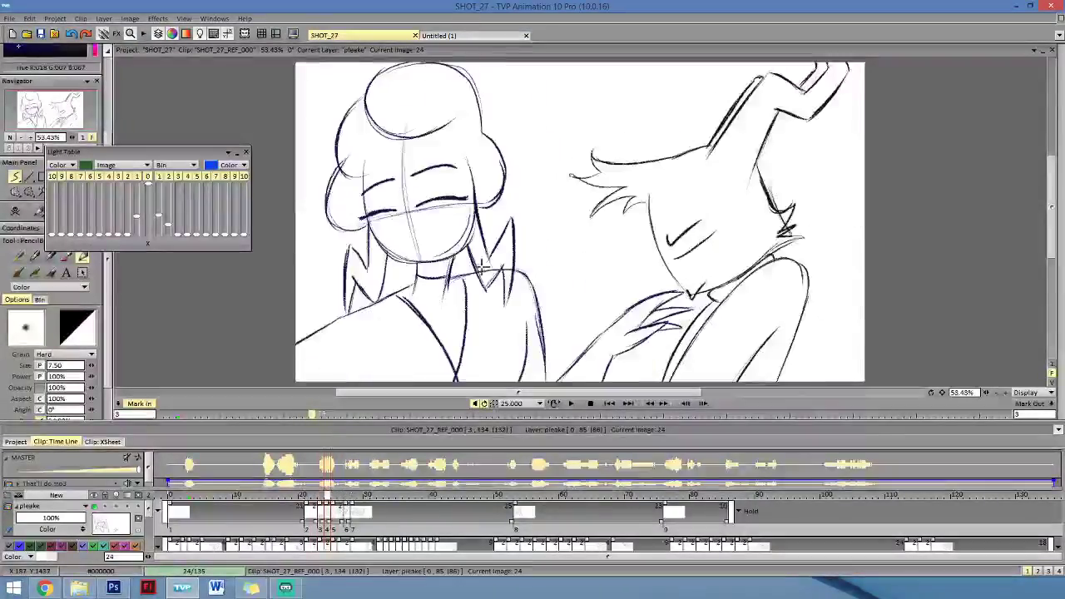
Erase the shoulder line where it crosses the curly-haired character's hair on frames 24 and 25, and return to the pencil.
{"action": "key", "text": "e"}
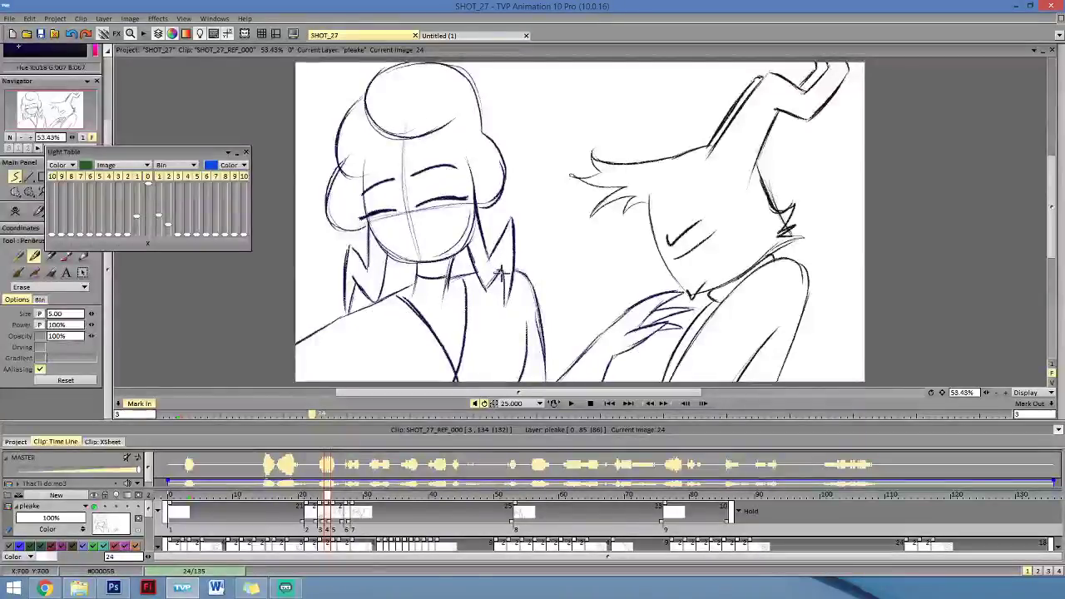
{"action": "key", "text": "Right"}
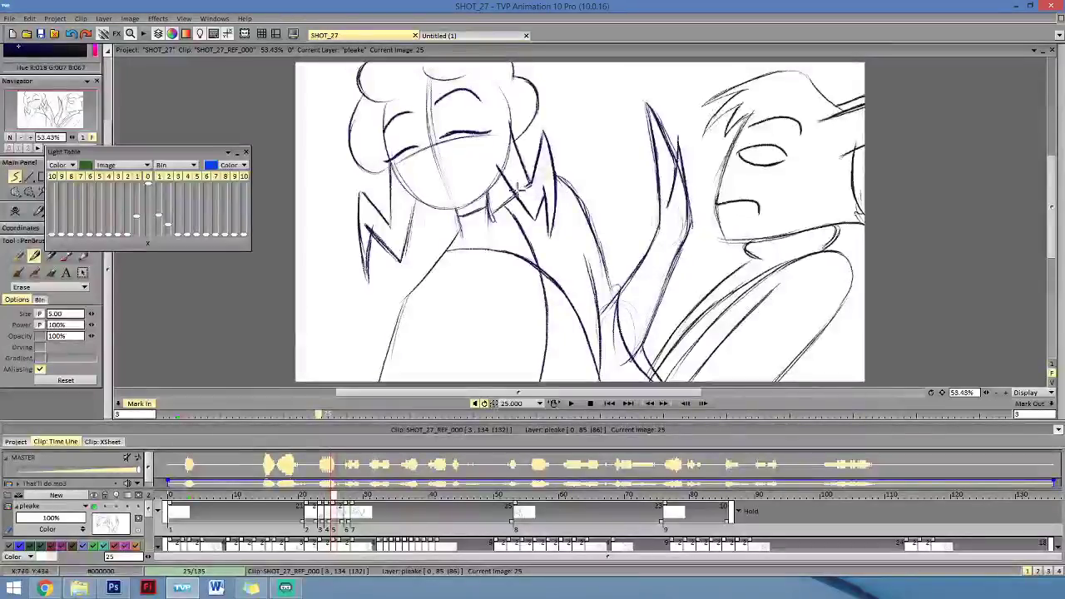
{"action": "left_click", "coordinate": [82, 256]}
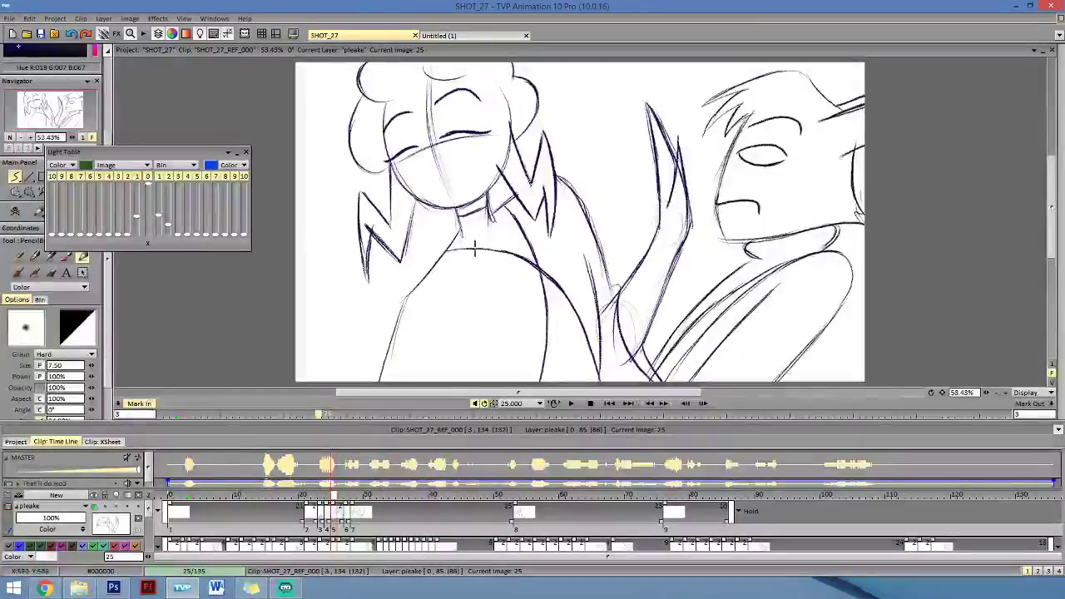
Flip between frames 25, 26 and 27 to compare the head, neck and shoulder positions.
{"action": "left_click", "coordinate": [333, 522]}
{"action": "key", "text": "Right"}
{"action": "key", "text": "Right"}
{"action": "key", "text": "Right"}
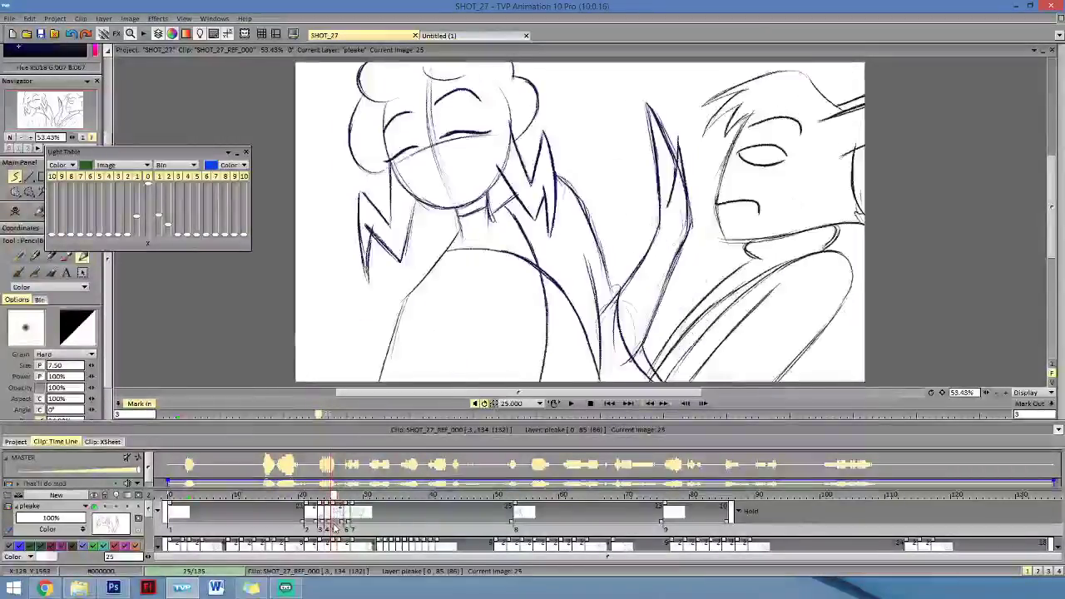
{"action": "key", "text": "Left"}
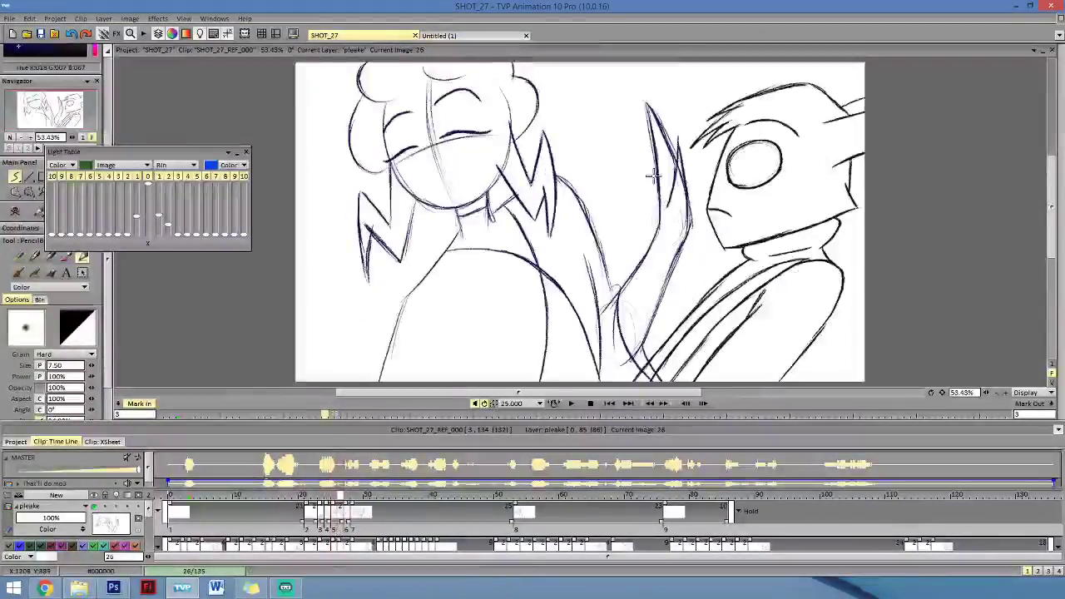
{"action": "key", "text": "Left"}
{"action": "key", "text": "Right"}
{"action": "key", "text": "Right"}
{"action": "key", "text": "Left"}
{"action": "key", "text": "Right"}
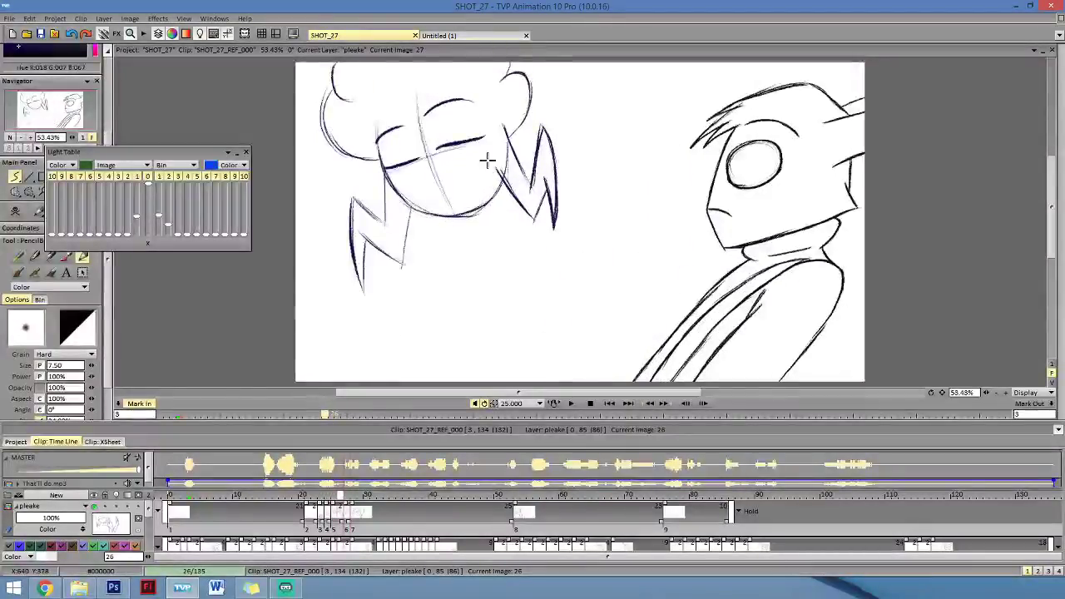
On frame 27, sketch the left side of the curly-haired character's neck below the chin, using frame 28 as reference.
{"action": "key", "text": "Right"}
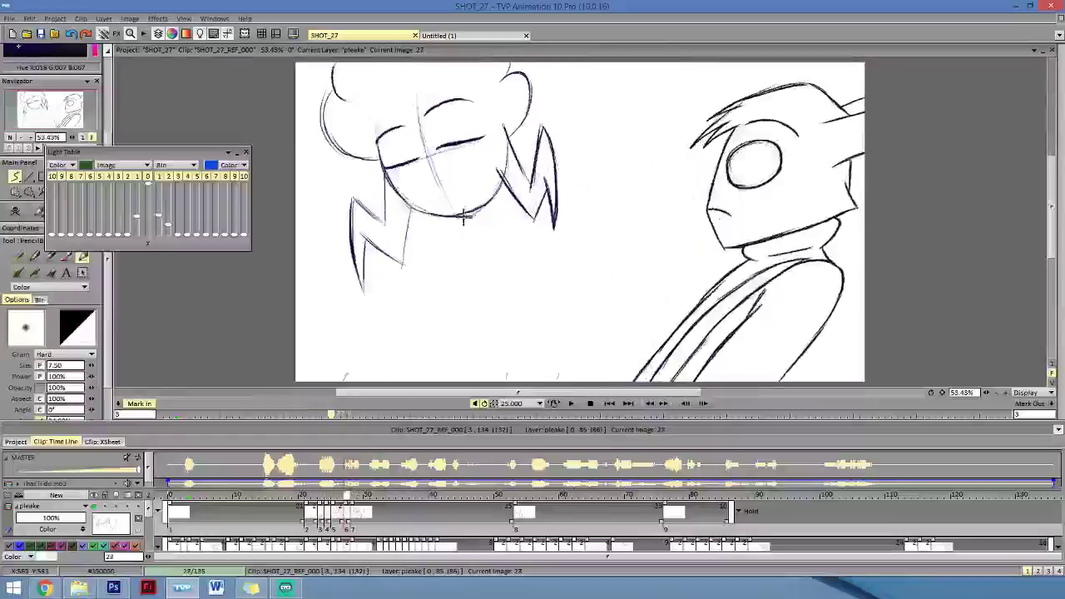
{"action": "key", "text": "Left"}
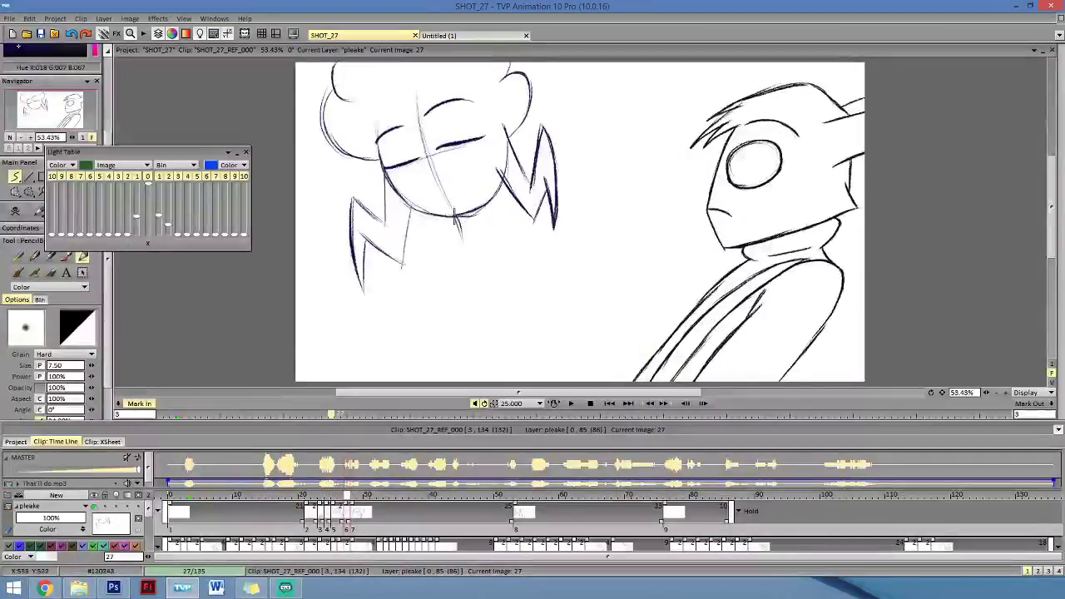
{"action": "key", "text": "Right"}
{"action": "key", "text": "Left"}
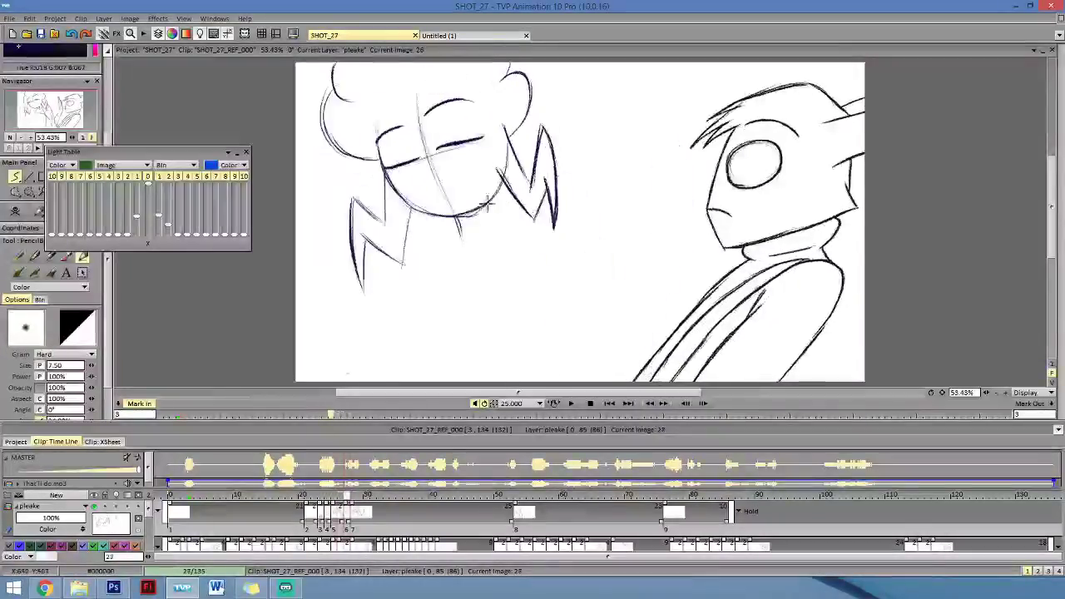
{"action": "key", "text": "Right"}
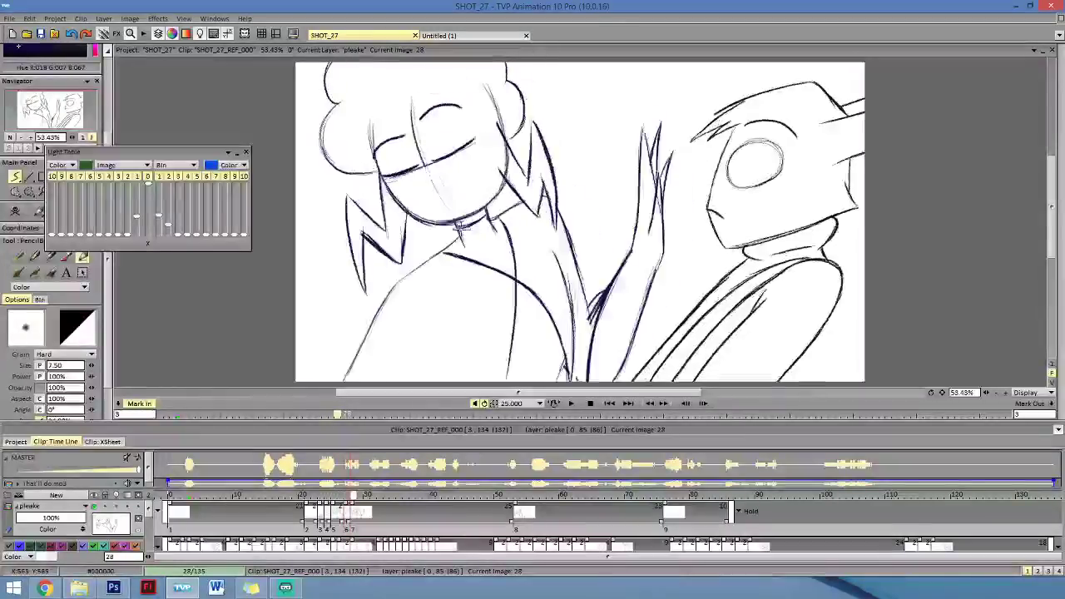
Sketch the right side of the curly-haired character's neck on frame 27, checking it against the neighbouring frames.
{"action": "key", "text": "Left"}
{"action": "key", "text": "Left"}
{"action": "key", "text": "Right"}
{"action": "key", "text": "Left"}
{"action": "key", "text": "Right"}
{"action": "key", "text": "Right"}
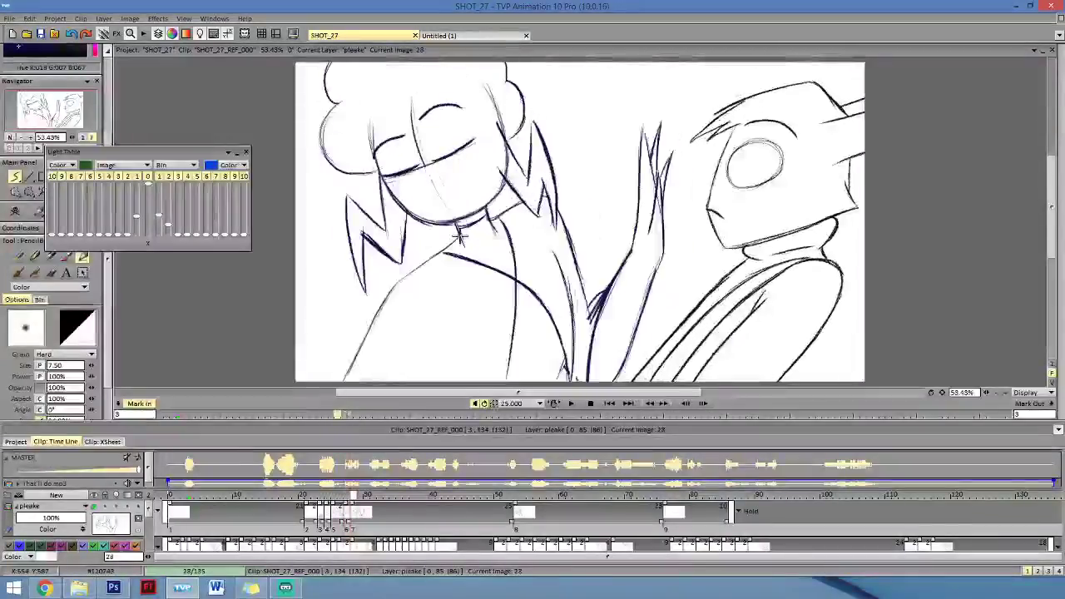
{"action": "key", "text": "Left"}
{"action": "key", "text": "Left"}
{"action": "key", "text": "Right"}
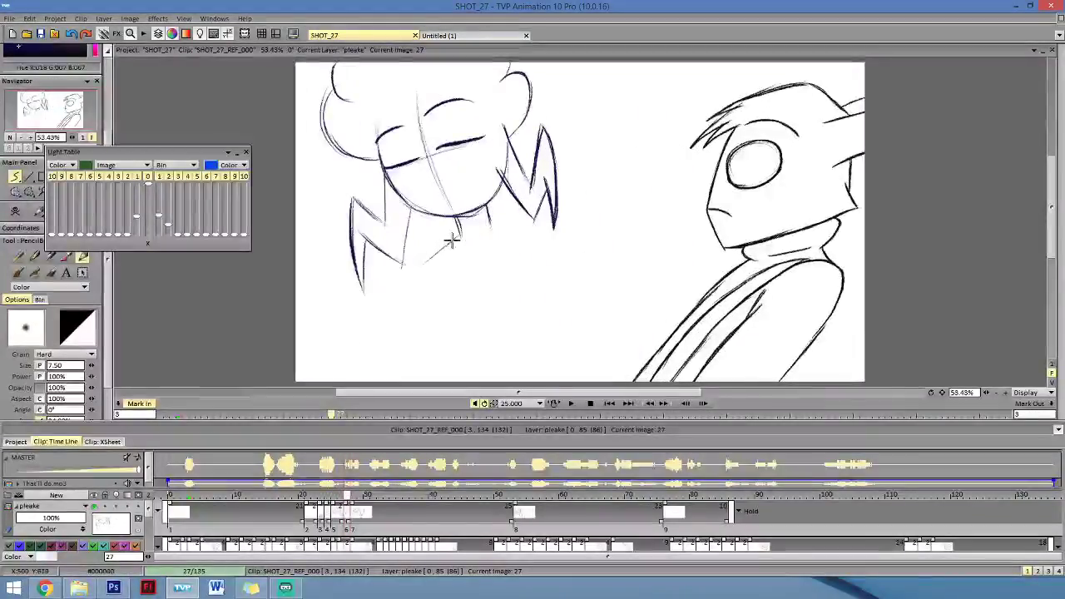
On frame 27, draw the left shoulder and arm outline from the base of the neck down to the canvas's lower edge.
{"action": "key", "text": "Left"}
{"action": "mouse_move", "coordinate": [452, 241]}
{"action": "left_mouse_down"}
{"action": "mouse_move", "coordinate": [401, 291]}
{"action": "mouse_move", "coordinate": [456, 232]}
{"action": "mouse_move", "coordinate": [415, 287]}
{"action": "mouse_move", "coordinate": [421, 264]}
{"action": "mouse_move", "coordinate": [387, 345]}
{"action": "mouse_move", "coordinate": [406, 279]}
{"action": "mouse_move", "coordinate": [373, 371]}
{"action": "mouse_move", "coordinate": [393, 305]}
{"action": "mouse_move", "coordinate": [371, 321]}
{"action": "mouse_move", "coordinate": [389, 325]}
{"action": "mouse_move", "coordinate": [374, 350]}
{"action": "mouse_move", "coordinate": [393, 302]}
{"action": "mouse_move", "coordinate": [353, 386]}
{"action": "mouse_move", "coordinate": [383, 319]}
{"action": "mouse_move", "coordinate": [358, 378]}
{"action": "left_mouse_up"}
{"action": "key", "text": "Right"}
{"action": "key", "text": "Right"}
{"action": "key", "text": "Left"}
{"action": "key", "text": "Left"}
{"action": "key", "text": "Right"}
{"action": "key", "text": "Left"}
{"action": "key", "text": "Right"}
{"action": "key", "text": "Right"}
{"action": "key", "text": "Left"}
{"action": "key", "text": "Left"}
{"action": "key", "text": "Right"}
{"action": "key", "text": "Left"}
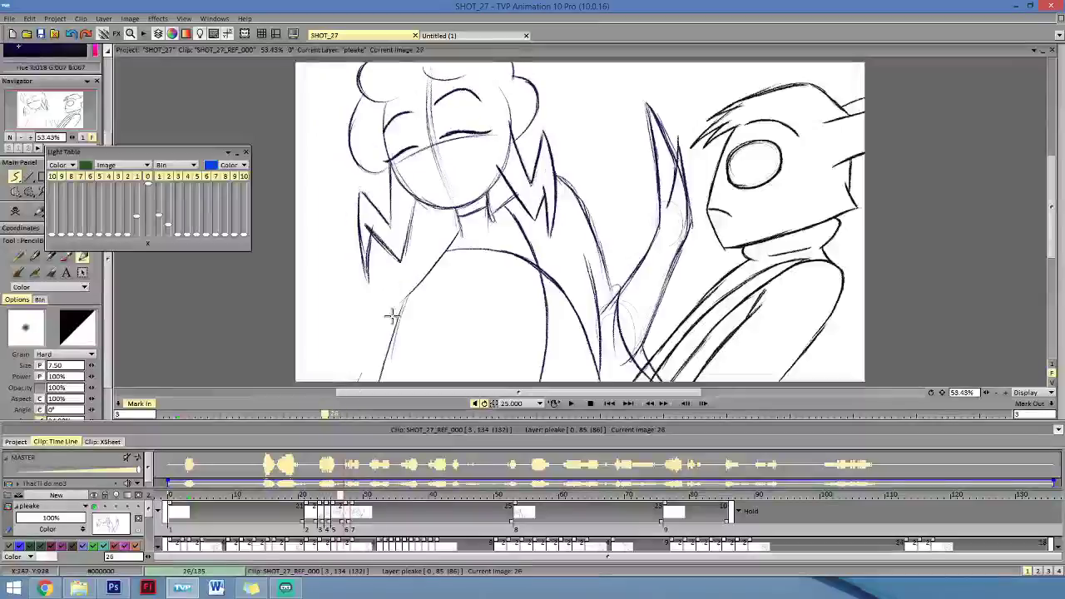
{"action": "key", "text": "Right"}
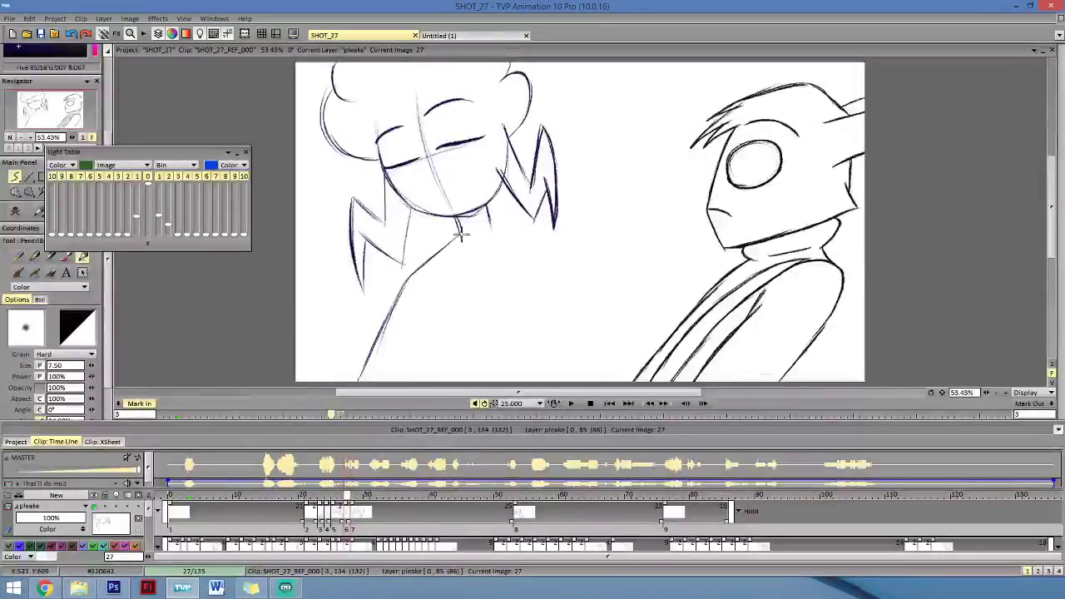
Draw the short collar line between the two sides of the neck on frame 27.
{"action": "key", "text": "Left"}
{"action": "key", "text": "Right"}
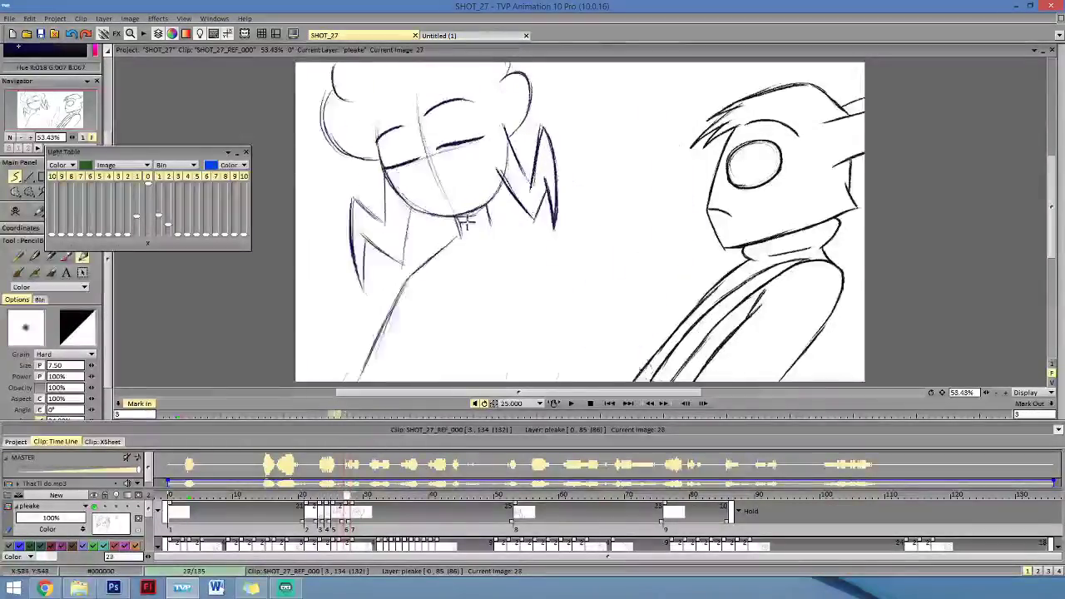
{"action": "key", "text": "Left"}
{"action": "key", "text": "Right"}
{"action": "left_click_drag", "start_coordinate": [458, 224], "coordinate": [482, 214]}
{"action": "key", "text": "Left"}
{"action": "key", "text": "Right"}
Flip between frames 26 and 27 to compare the neck, collar and shoulder lines.
{"action": "key", "text": "e"}
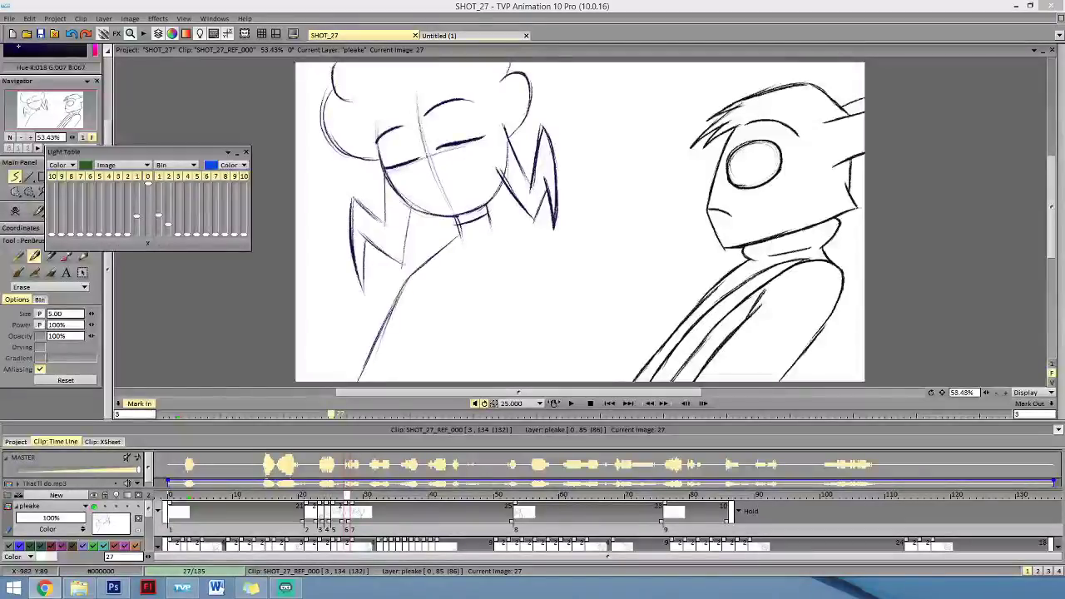
{"action": "left_click", "coordinate": [350, 486]}
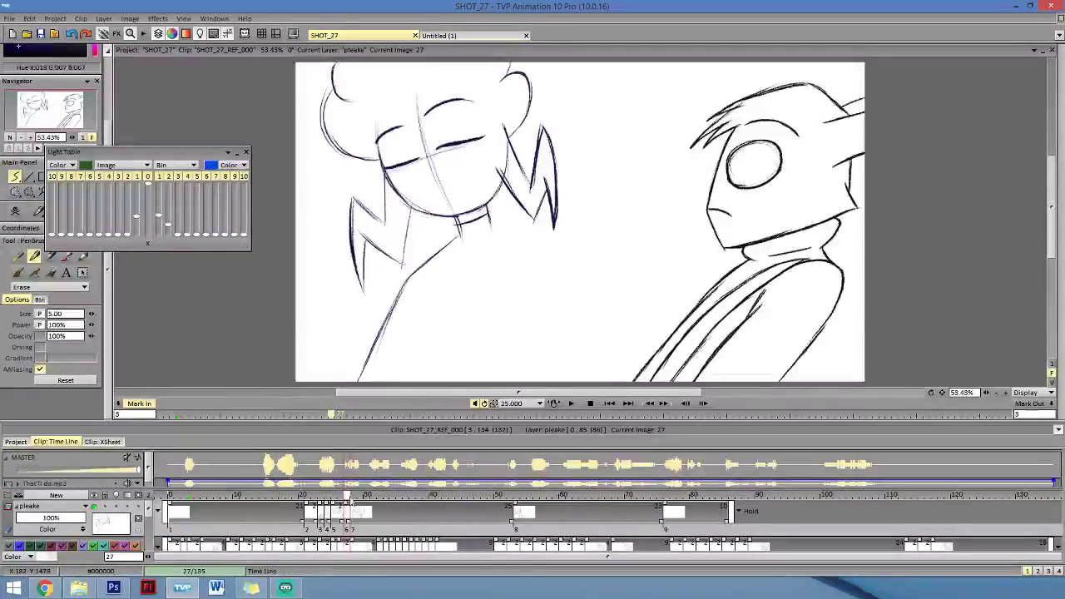
{"action": "key", "text": "Left"}
{"action": "key", "text": "Right"}
{"action": "key", "text": "Left"}
{"action": "key", "text": "Right"}
{"action": "key", "text": "Left"}
{"action": "key", "text": "Right"}
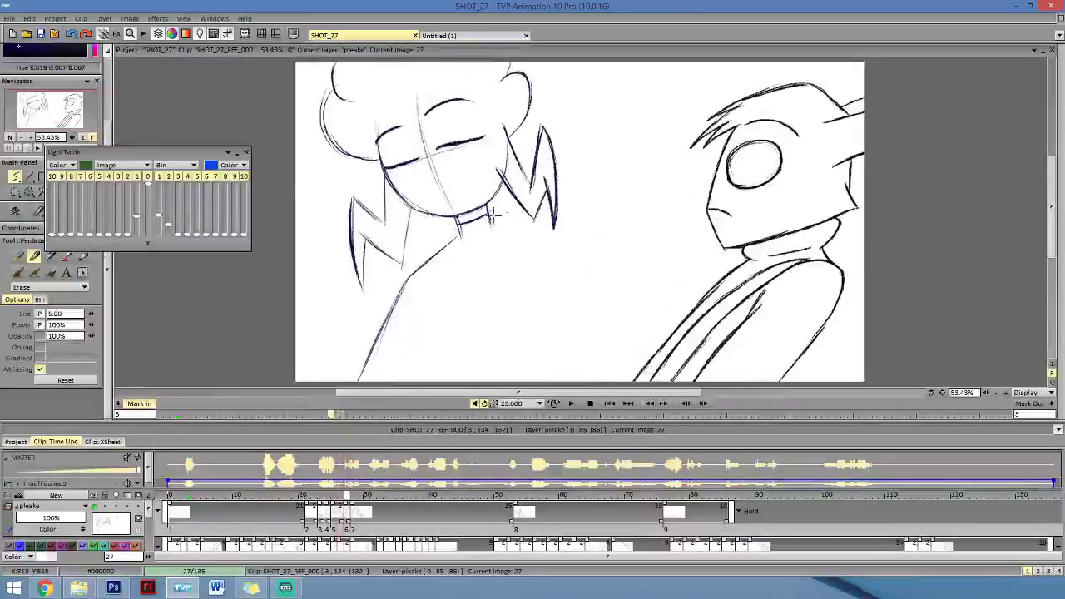
{"action": "key", "text": "Left"}
{"action": "key", "text": "Right"}
{"action": "key", "text": "Left"}
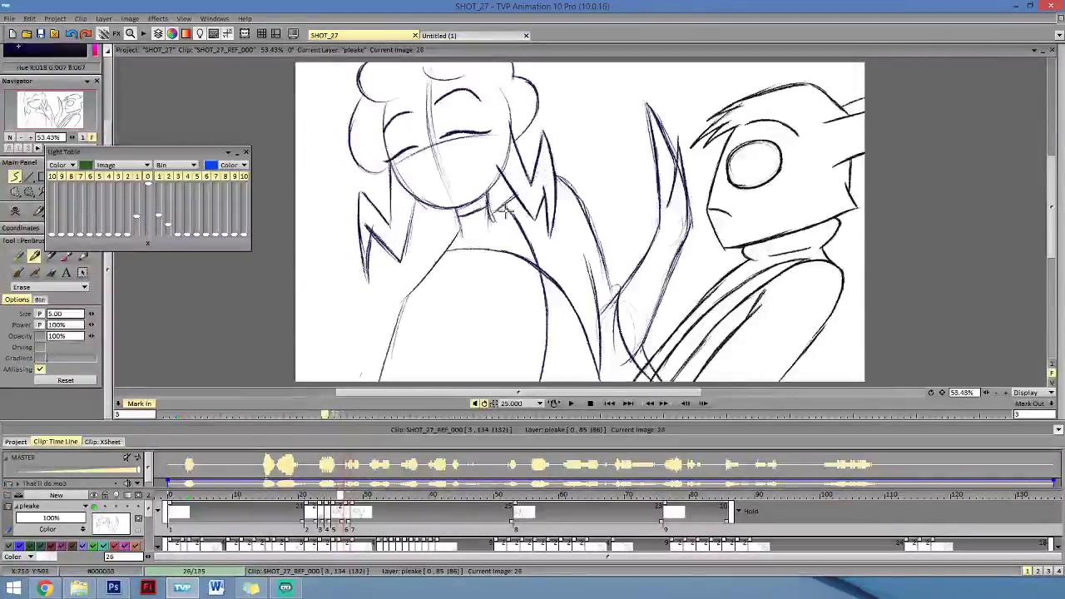
{"action": "key", "text": "Right"}
Try a right shoulder line from the neck towards the hair on frame 27 and erase it.
{"action": "key", "text": "n"}
{"action": "key", "text": "Left"}
{"action": "key", "text": "Right"}
{"action": "key", "text": "Left"}
{"action": "key", "text": "Right"}
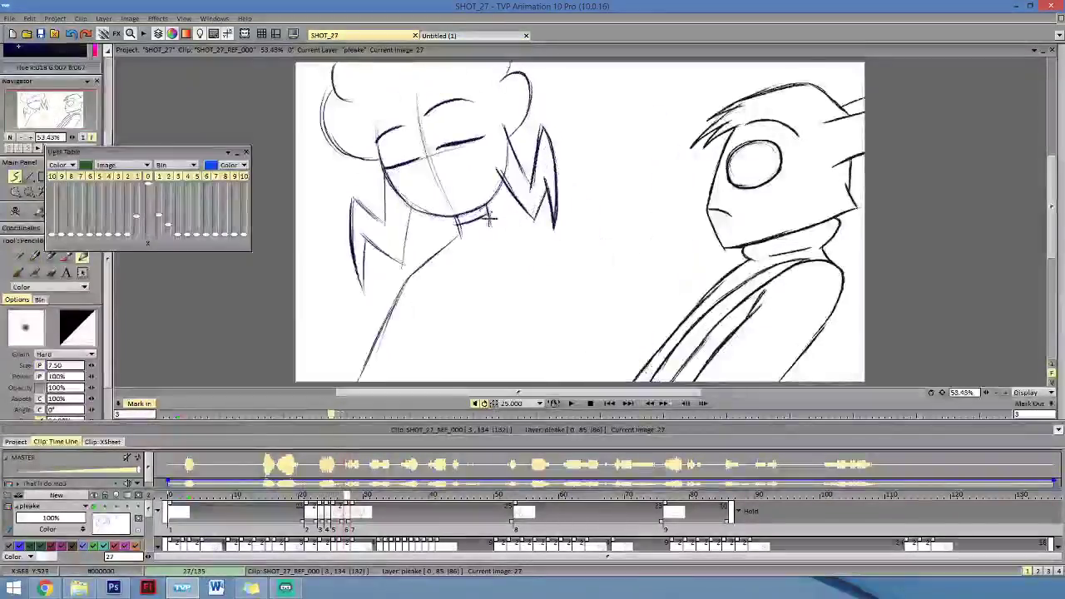
{"action": "left_click_drag", "start_coordinate": [459, 224], "coordinate": [517, 215]}
{"action": "key", "text": "Left"}
{"action": "key", "text": "Right"}
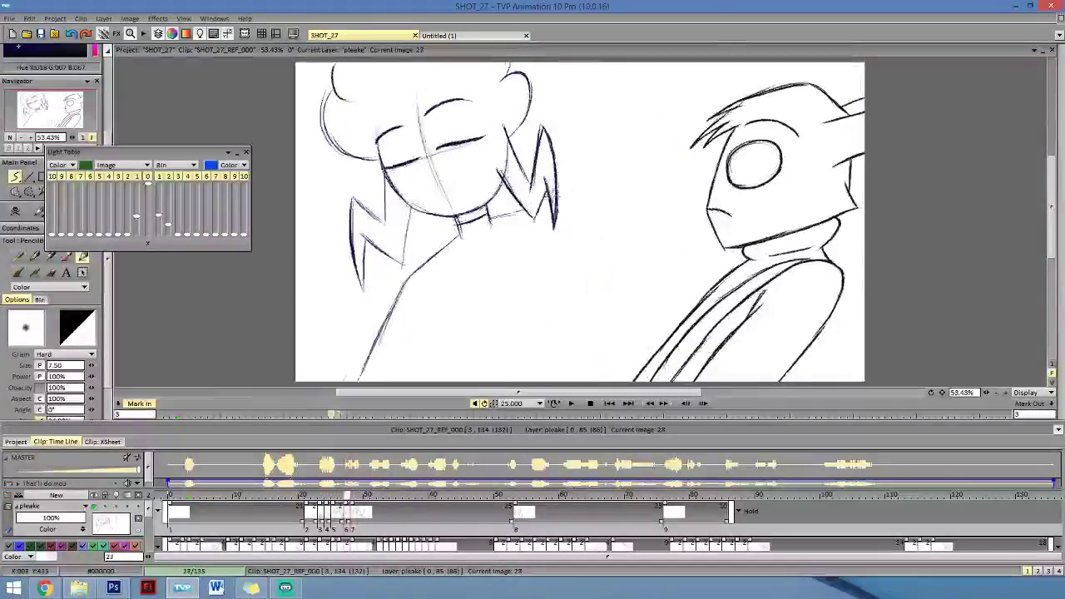
{"action": "key", "text": "Left"}
{"action": "key", "text": "Right"}
{"action": "key", "text": "Left"}
{"action": "key", "text": "Right"}
{"action": "key", "text": "n"}
{"action": "left_click_drag", "start_coordinate": [511, 213], "coordinate": [495, 222]}
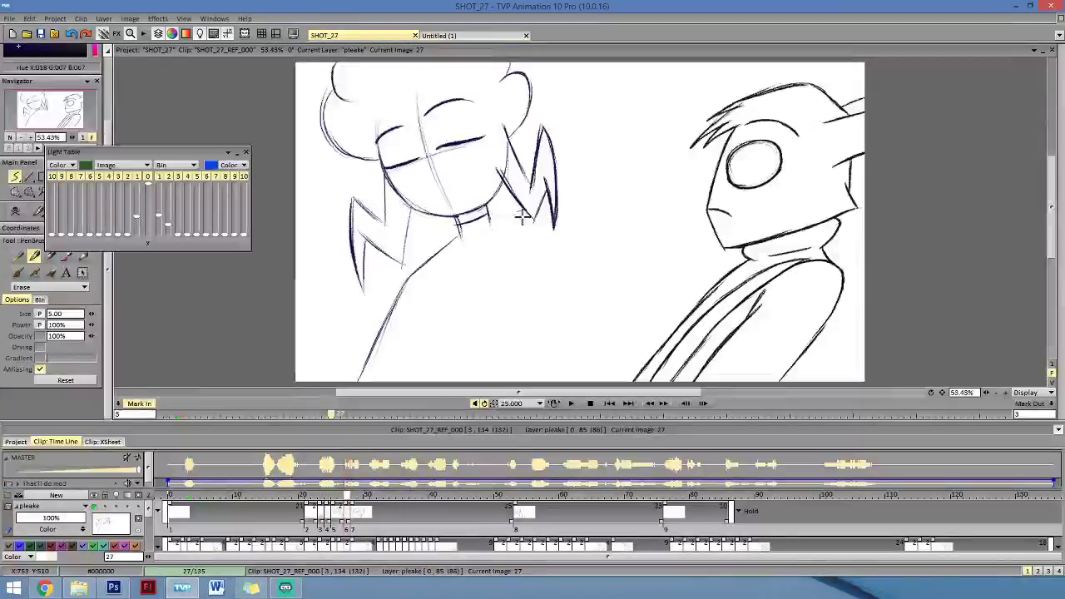
With the pencil, sketch the right shoulder from the neck past the hair and the upper part of the outer arm on frame 27.
{"action": "key", "text": "e"}
{"action": "key", "text": "Left"}
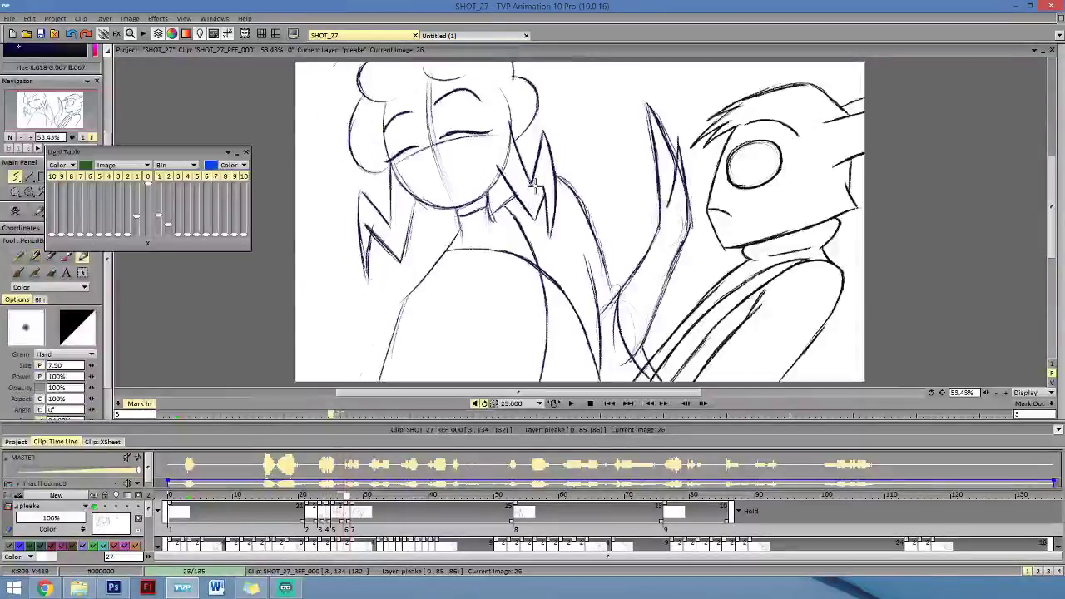
{"action": "key", "text": "Right"}
{"action": "mouse_move", "coordinate": [489, 215]}
{"action": "left_mouse_down"}
{"action": "mouse_move", "coordinate": [532, 196]}
{"action": "mouse_move", "coordinate": [566, 218]}
{"action": "mouse_move", "coordinate": [582, 325]}
{"action": "left_mouse_up"}
{"action": "key", "text": "Left"}
{"action": "key", "text": "Right"}
{"action": "key", "text": "Left"}
{"action": "key", "text": "Right"}
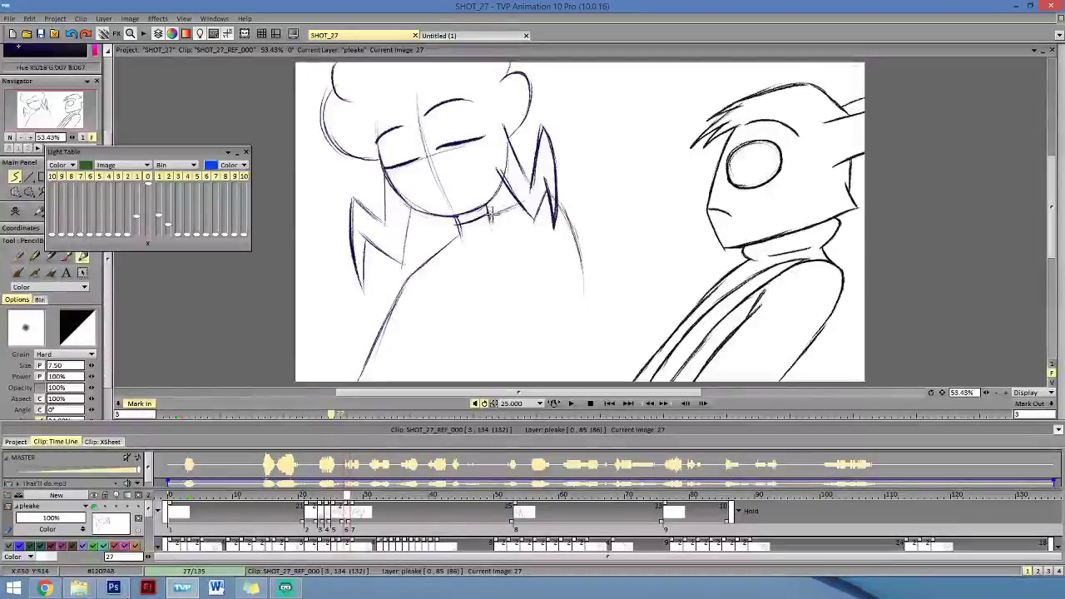
Compare the right shoulder and arm placement on frame 27 with the adjacent frames.
{"action": "key", "text": "Left"}
{"action": "key", "text": "Right"}
{"action": "key", "text": "Left"}
{"action": "key", "text": "Left"}
{"action": "key", "text": "Right"}
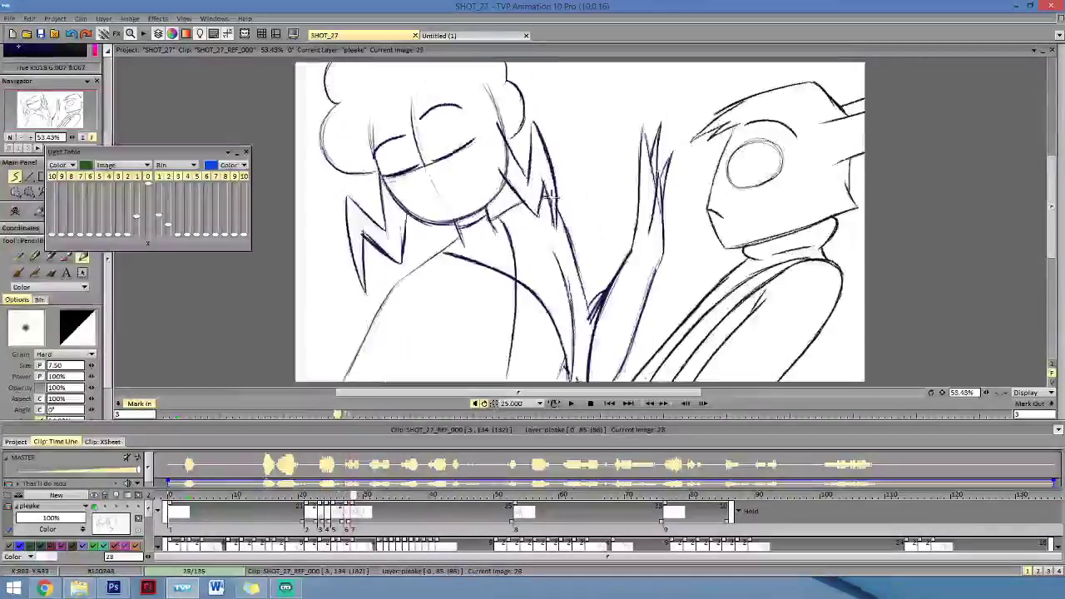
{"action": "key", "text": "Left"}
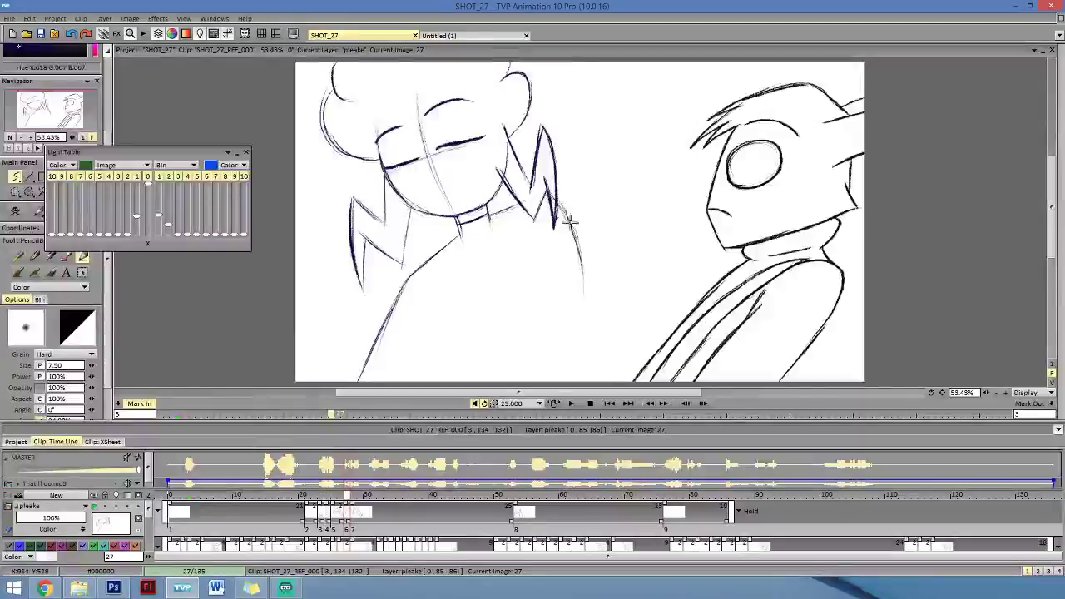
{"action": "key", "text": "Left"}
{"action": "key", "text": "Right"}
{"action": "key", "text": "Left"}
{"action": "key", "text": "Right"}
{"action": "key", "text": "Left"}
{"action": "key", "text": "Right"}
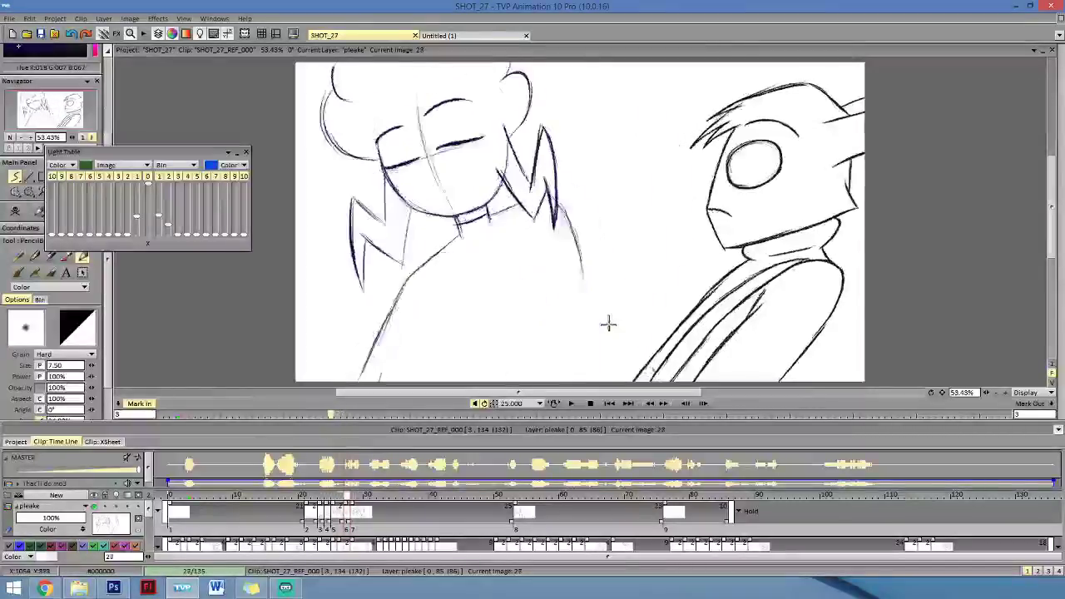
Darken the outer line of the right arm on frame 27 and extend it down towards the elbow.
{"action": "key", "text": "Left"}
{"action": "key", "text": "Right"}
{"action": "key", "text": "Left"}
{"action": "key", "text": "Right"}
{"action": "left_click_drag", "start_coordinate": [571, 218], "coordinate": [593, 313]}
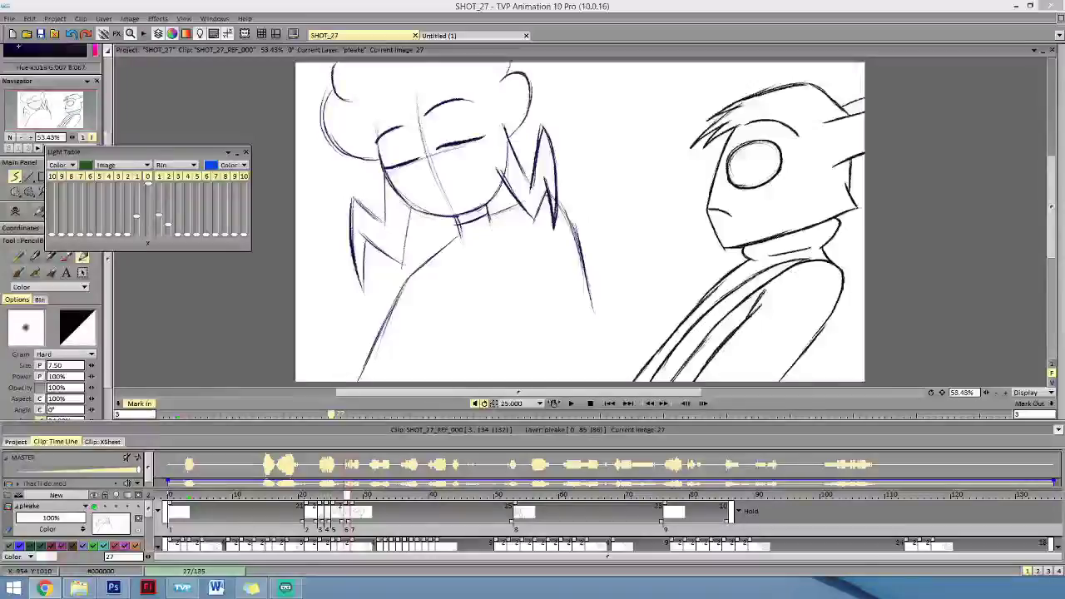
Try an inner line for the right arm on frame 27, checking it against frame 26, and erase it.
{"action": "left_click", "coordinate": [351, 498]}
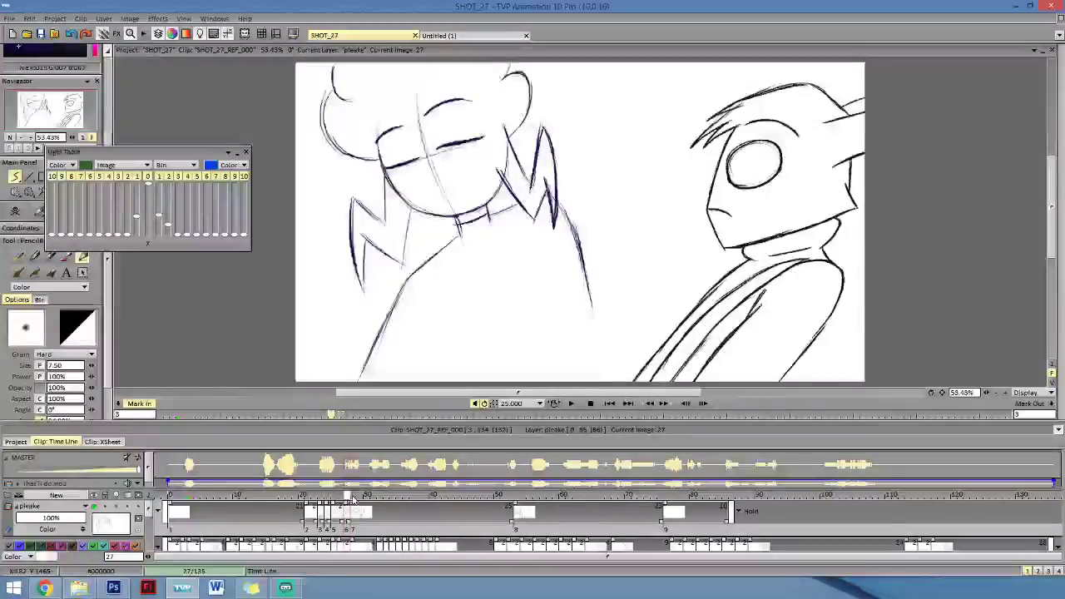
{"action": "left_click_drag", "start_coordinate": [351, 497], "coordinate": [339, 497]}
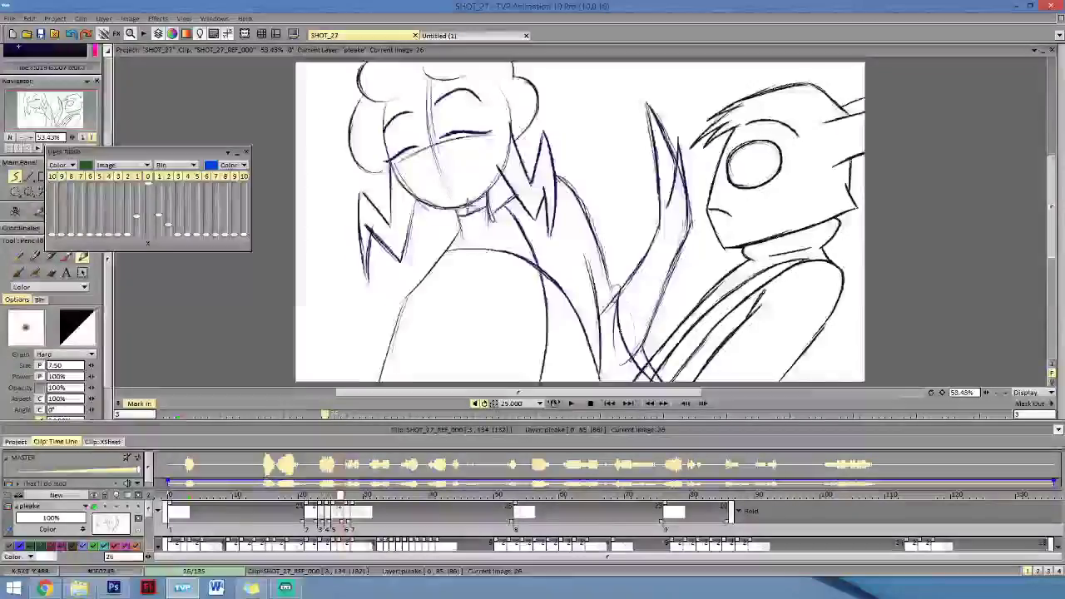
{"action": "key", "text": "Right"}
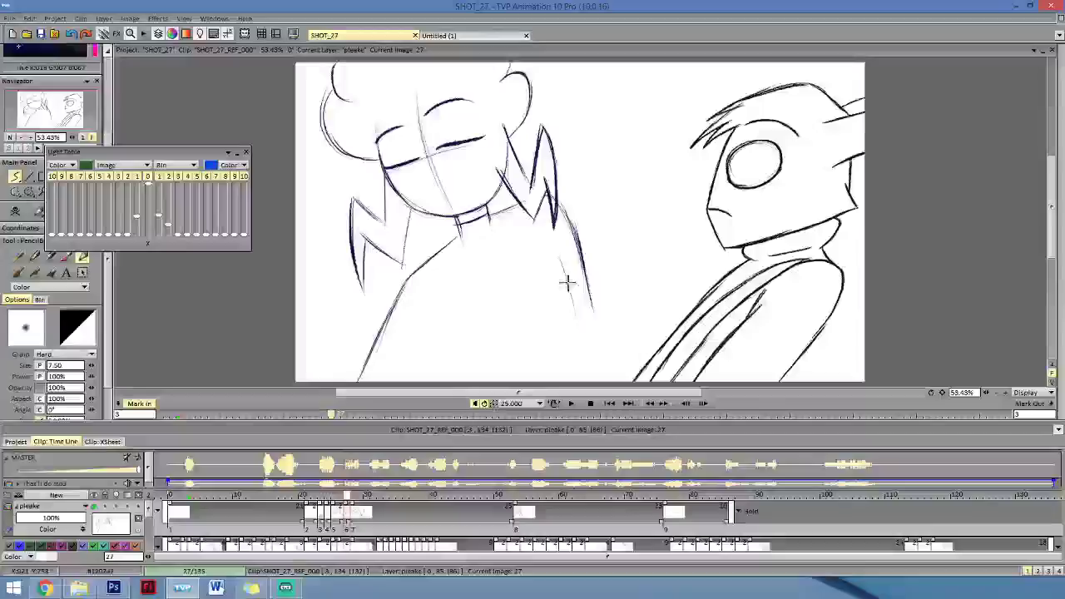
{"action": "key", "text": "Left"}
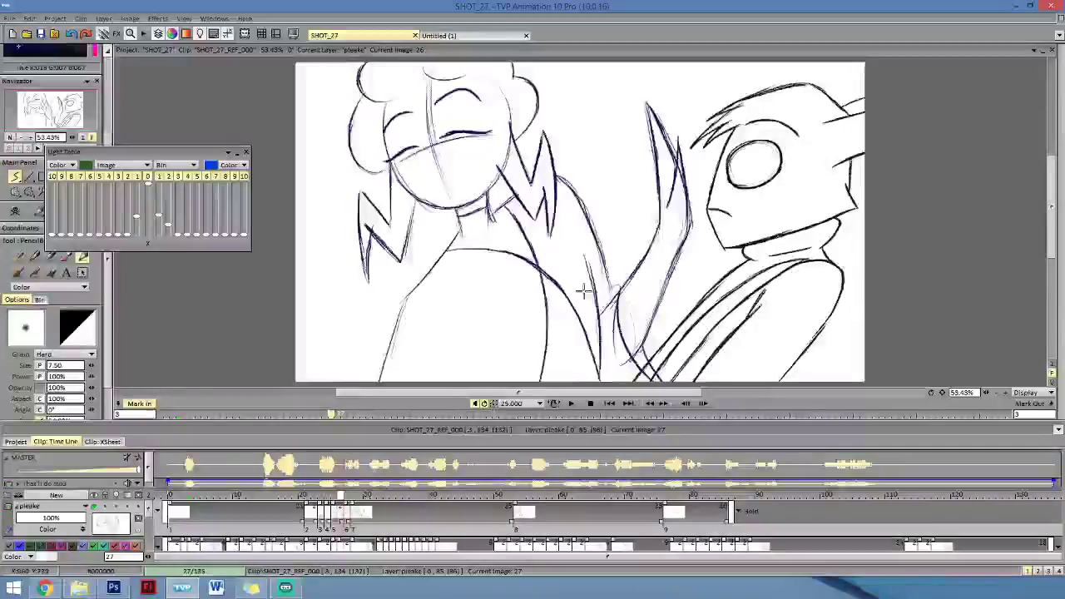
{"action": "key", "text": "Right"}
{"action": "key", "text": "e"}
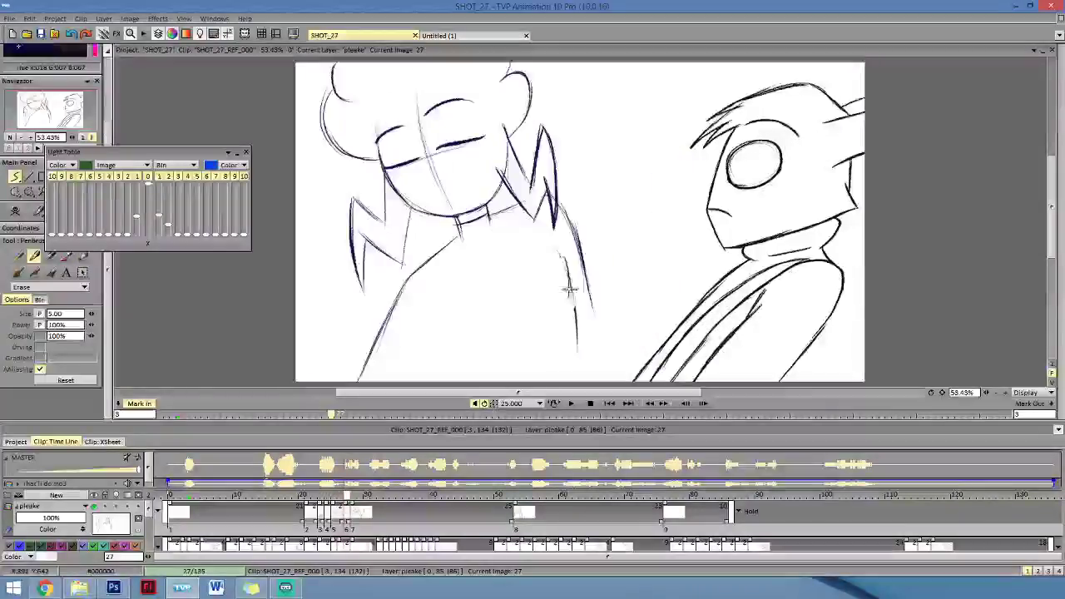
{"action": "left_click_drag", "start_coordinate": [570, 289], "coordinate": [579, 288]}
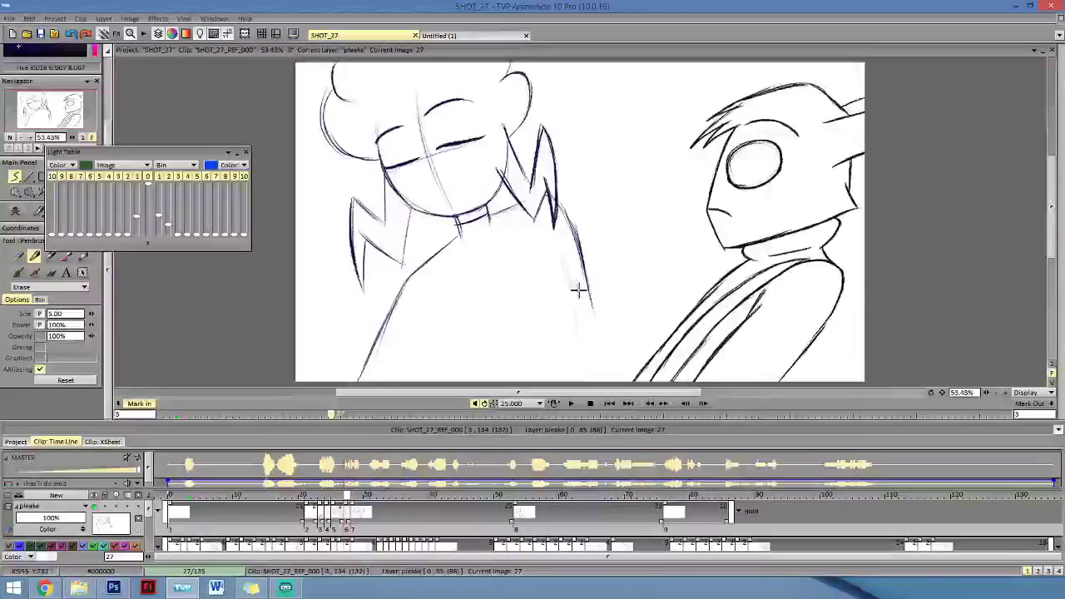
Redraw the inner line of the right arm on frame 27 with the pencil, running it down to the canvas's lower edge.
{"action": "key", "text": "Left"}
{"action": "key", "text": "e"}
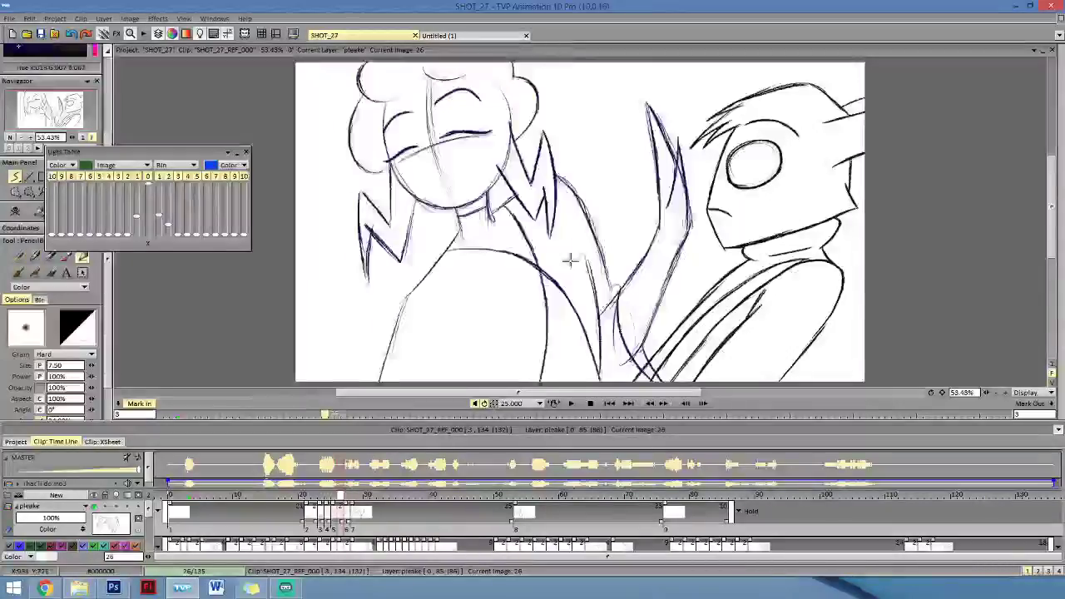
{"action": "key", "text": "Right"}
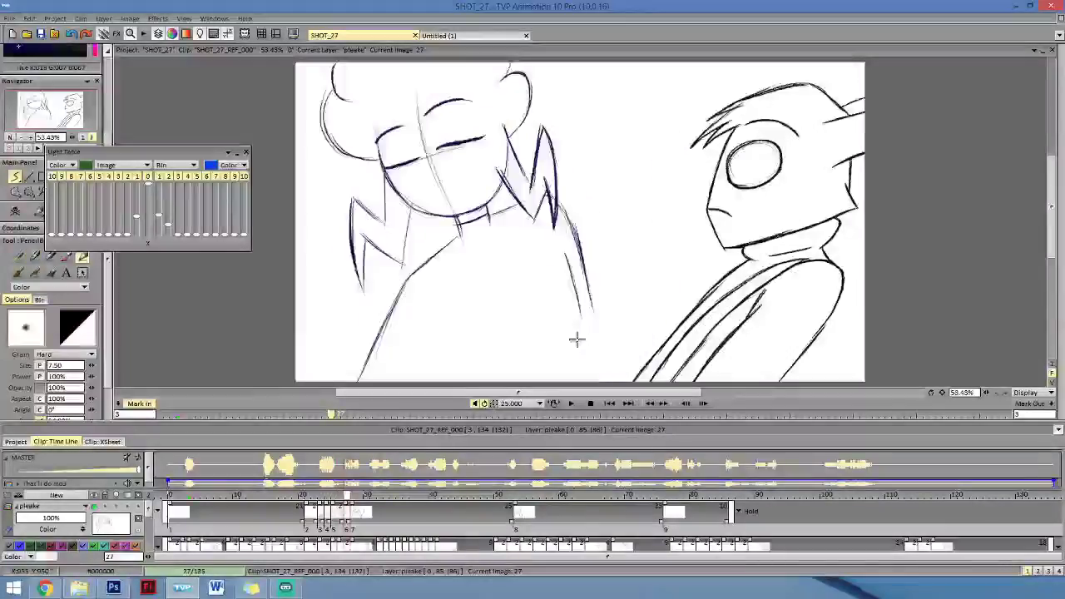
{"action": "left_click_drag", "start_coordinate": [570, 267], "coordinate": [583, 366]}
{"action": "mouse_move", "coordinate": [574, 285]}
{"action": "left_mouse_down"}
{"action": "mouse_move", "coordinate": [582, 347]}
{"action": "mouse_move", "coordinate": [582, 332]}
{"action": "mouse_move", "coordinate": [584, 380]}
{"action": "left_mouse_up"}
{"action": "key", "text": "Left"}
{"action": "key", "text": "Right"}
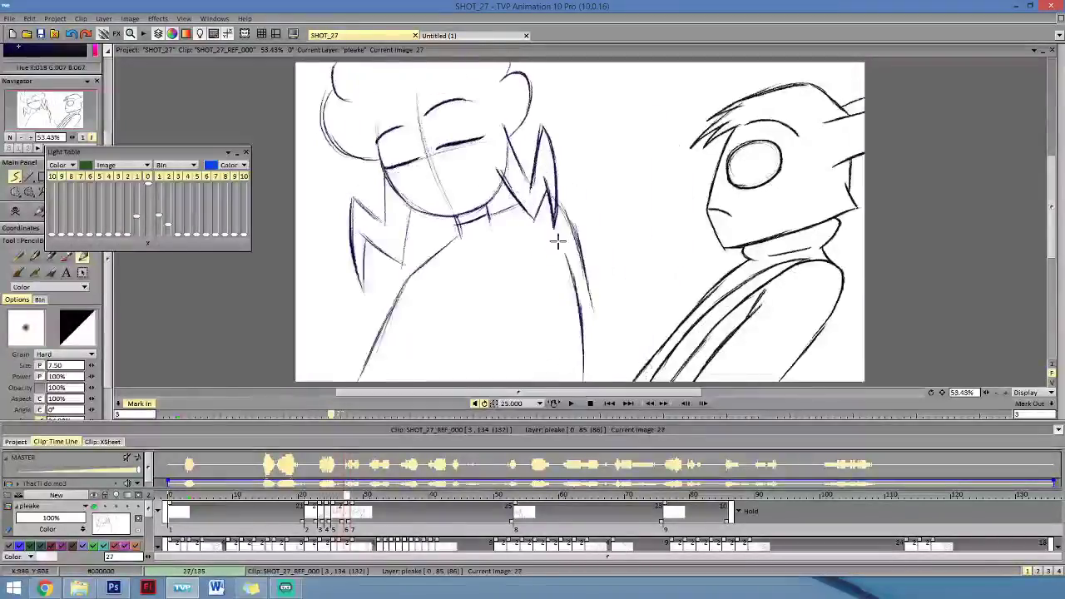
Darken the outer line of the right arm just below the hair on frame 27, using frames 26 and 28 as reference.
{"action": "key", "text": "Left"}
{"action": "key", "text": "Right"}
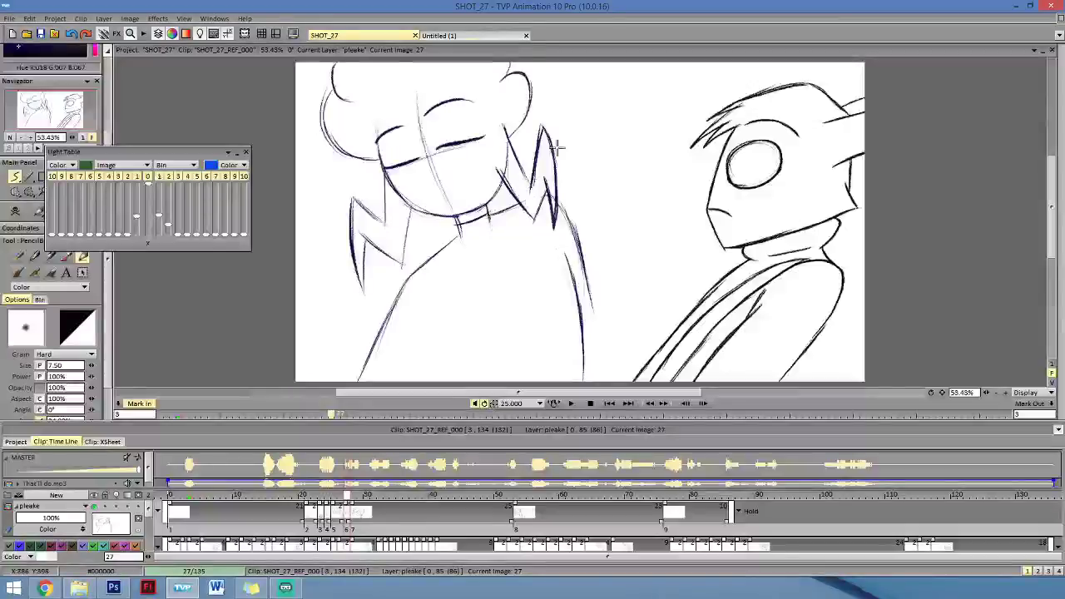
{"action": "key", "text": "Left"}
{"action": "key", "text": "Right"}
{"action": "key", "text": "Right"}
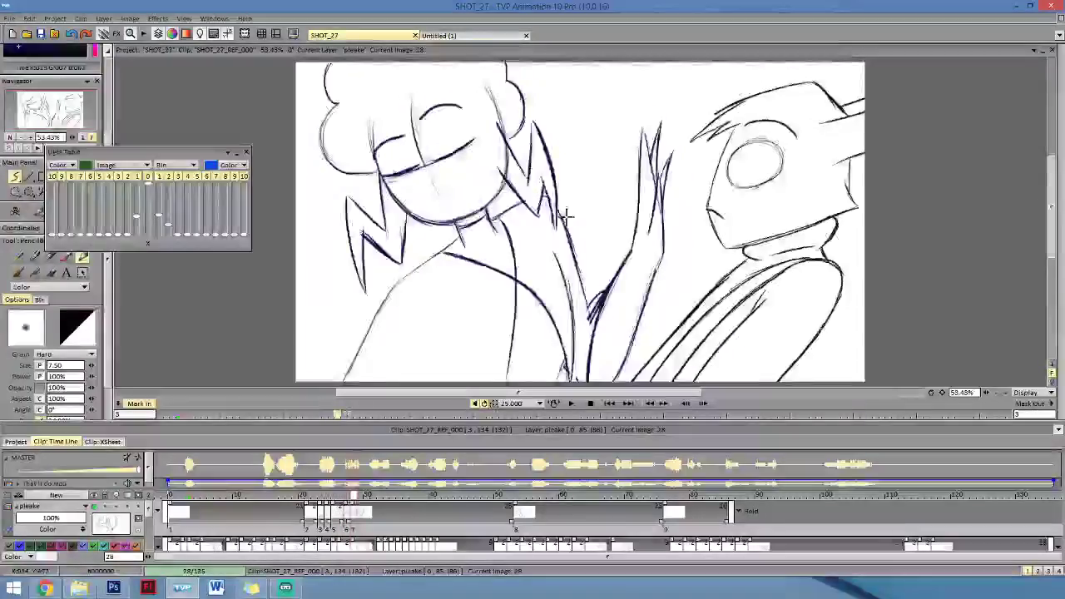
{"action": "key", "text": "Left"}
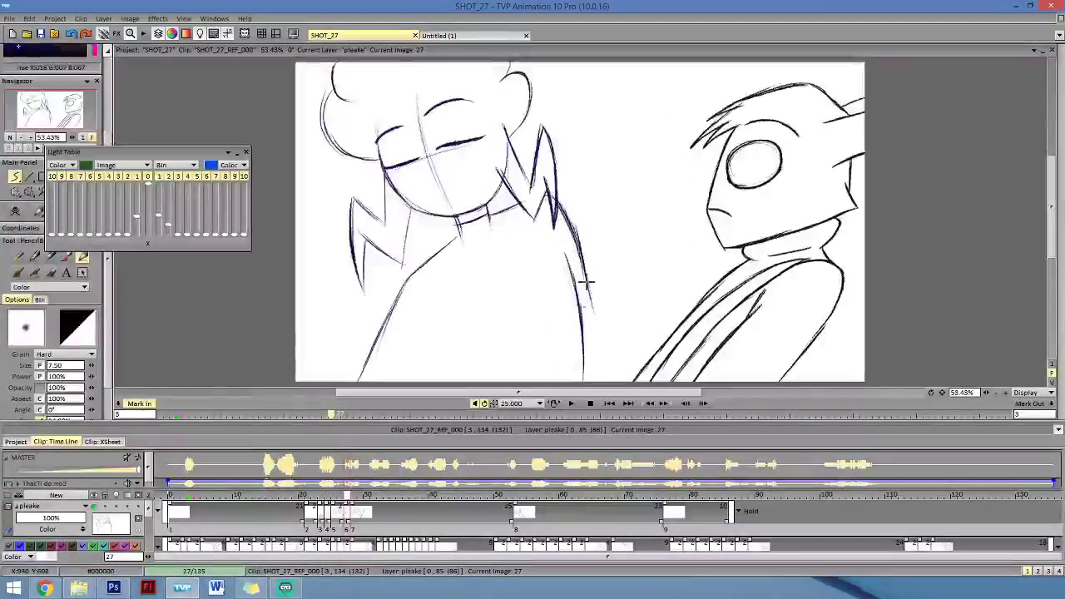
Flip through the frames up to frame 28 to examine how the right arm and body move around frame 27.
{"action": "key", "text": "Left"}
{"action": "key", "text": "Right"}
{"action": "key", "text": "Right"}
{"action": "key", "text": "Left"}
{"action": "key", "text": "Left"}
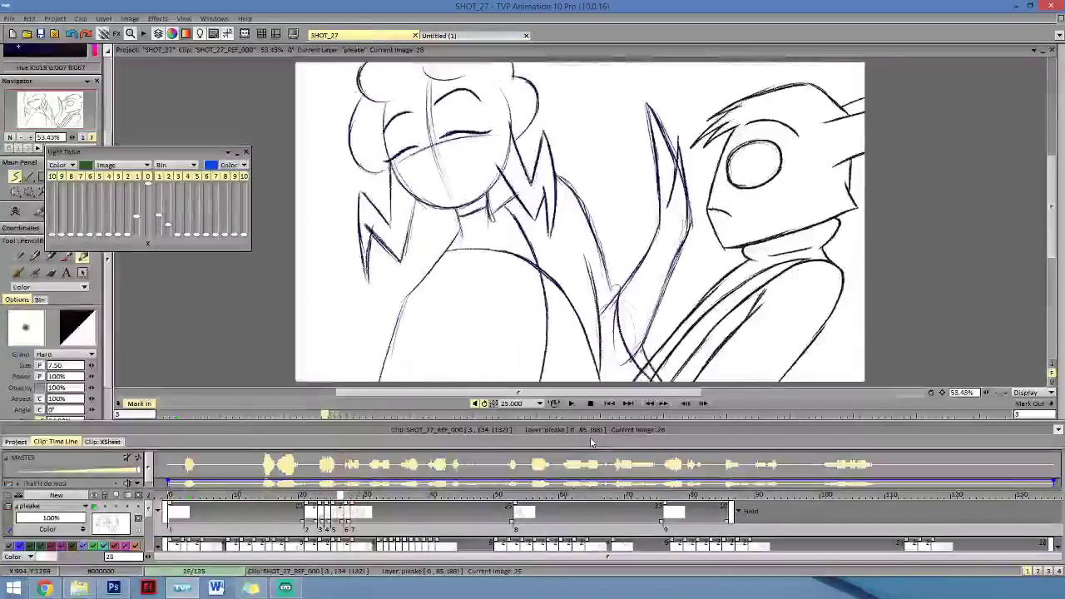
{"action": "key", "text": "Right"}
{"action": "key", "text": "Right"}
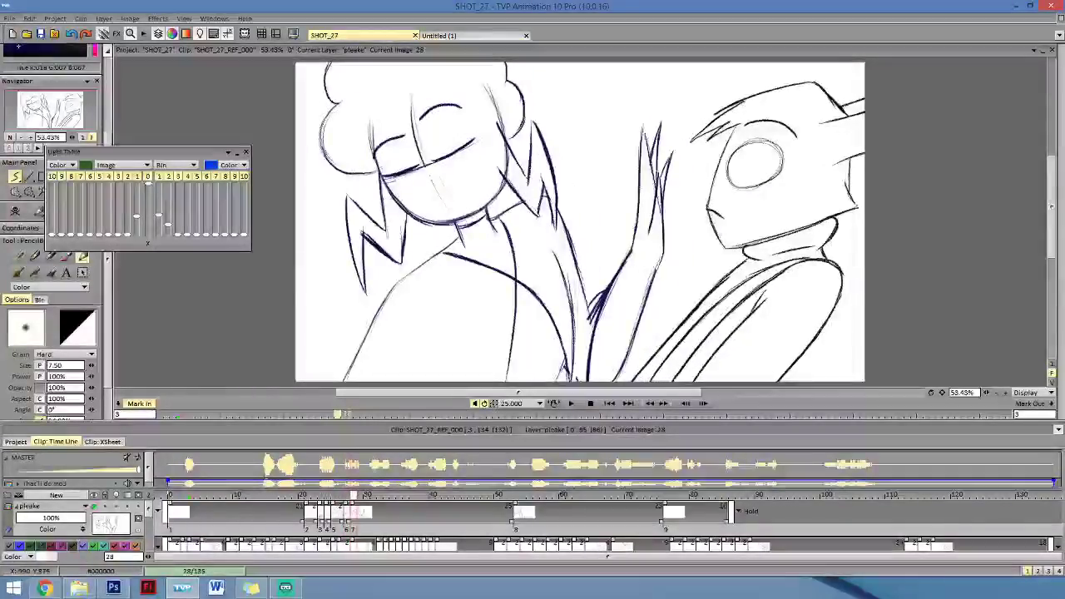
{"action": "left_click", "coordinate": [45, 588]}
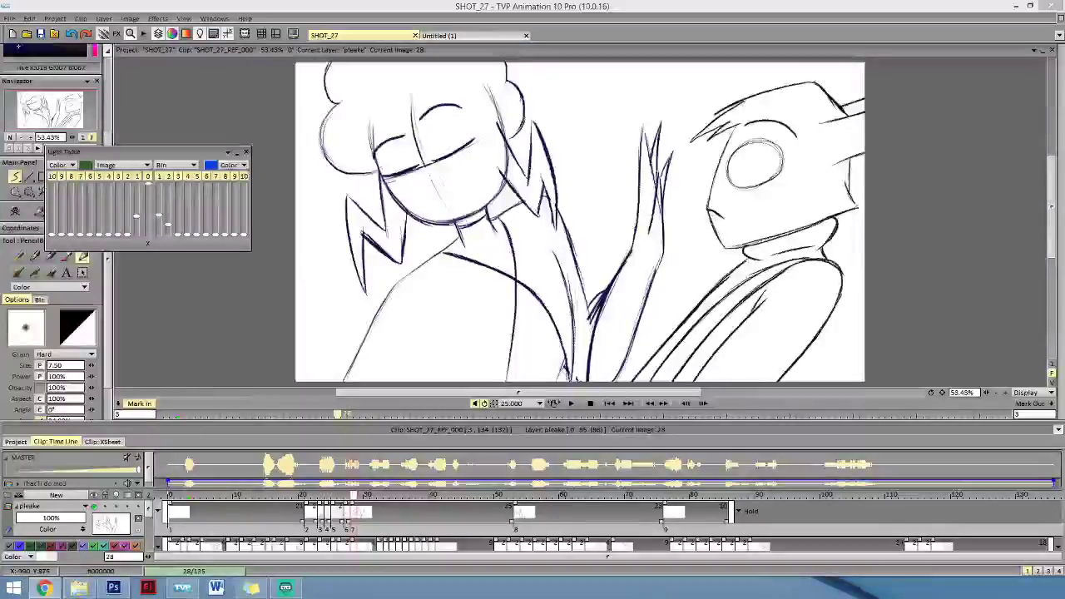
{"action": "left_click", "coordinate": [361, 490]}
{"action": "key", "text": "Left"}
{"action": "key", "text": "Left"}
{"action": "key", "text": "Left"}
{"action": "key", "text": "Right"}
{"action": "key", "text": "Right"}
{"action": "key", "text": "Right"}
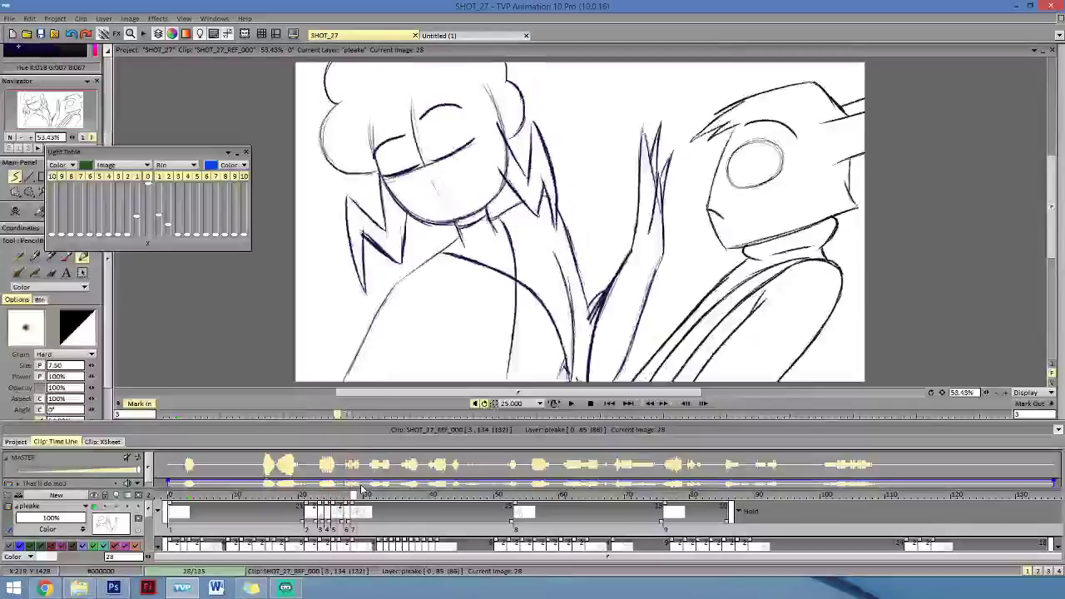
{"action": "key", "text": "Left"}
{"action": "key", "text": "Left"}
{"action": "key", "text": "Left"}
{"action": "key", "text": "Right"}
{"action": "key", "text": "Right"}
{"action": "key", "text": "Left"}
{"action": "key", "text": "Right"}
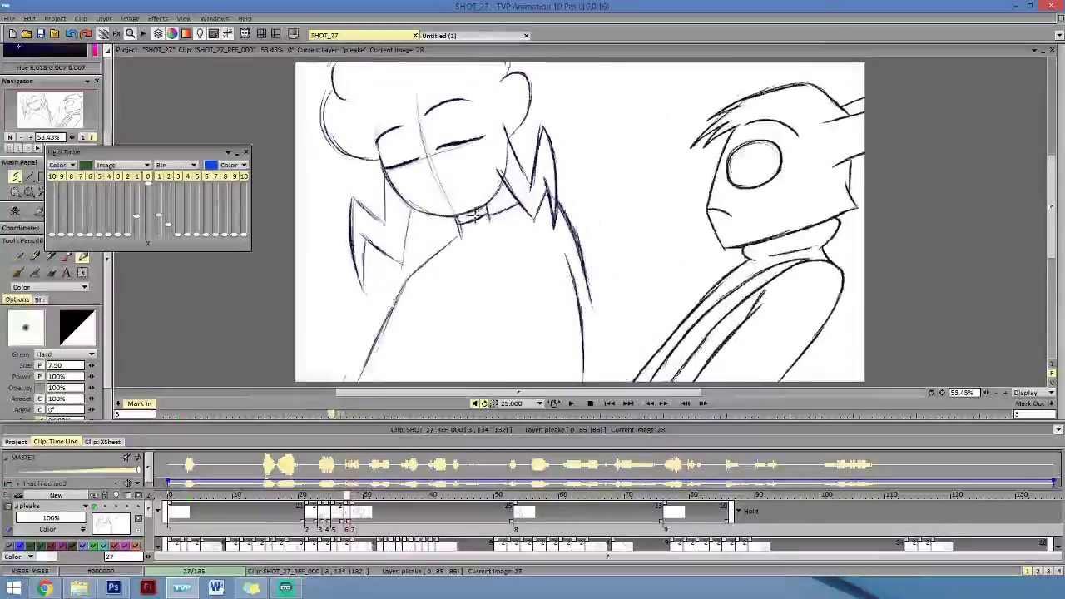
{"action": "key", "text": "Left"}
{"action": "key", "text": "Right"}
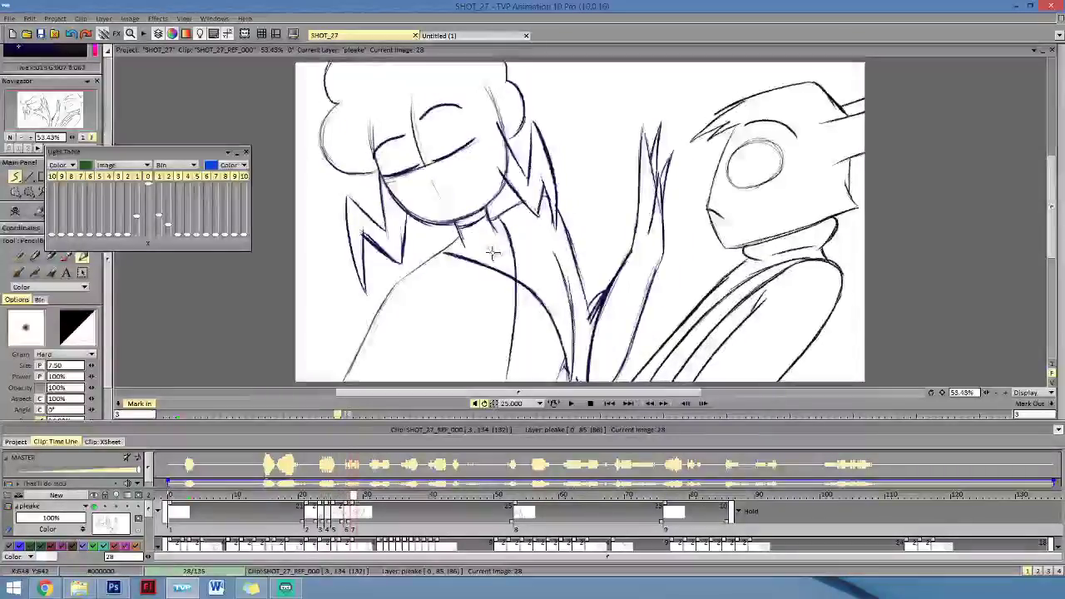
Sketch the elbow bend of the right arm on frame 27 and the forearm line from it to the canvas's lower edge.
{"action": "key", "text": "Left"}
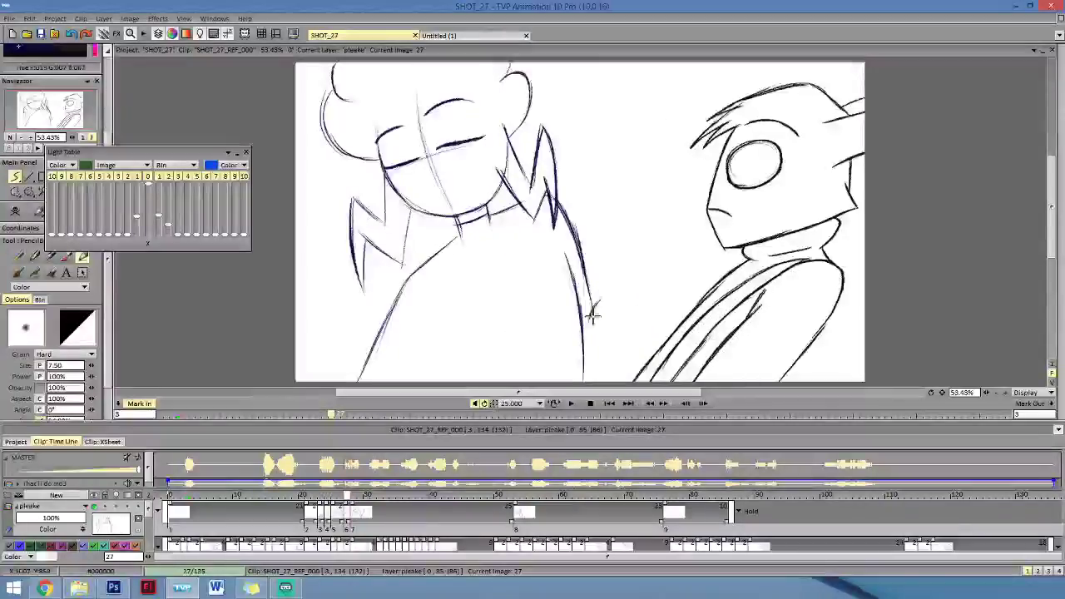
{"action": "key", "text": "Left"}
{"action": "key", "text": "Right"}
{"action": "key", "text": "Right"}
{"action": "key", "text": "Left"}
{"action": "key", "text": "Left"}
{"action": "key", "text": "Right"}
{"action": "key", "text": "Right"}
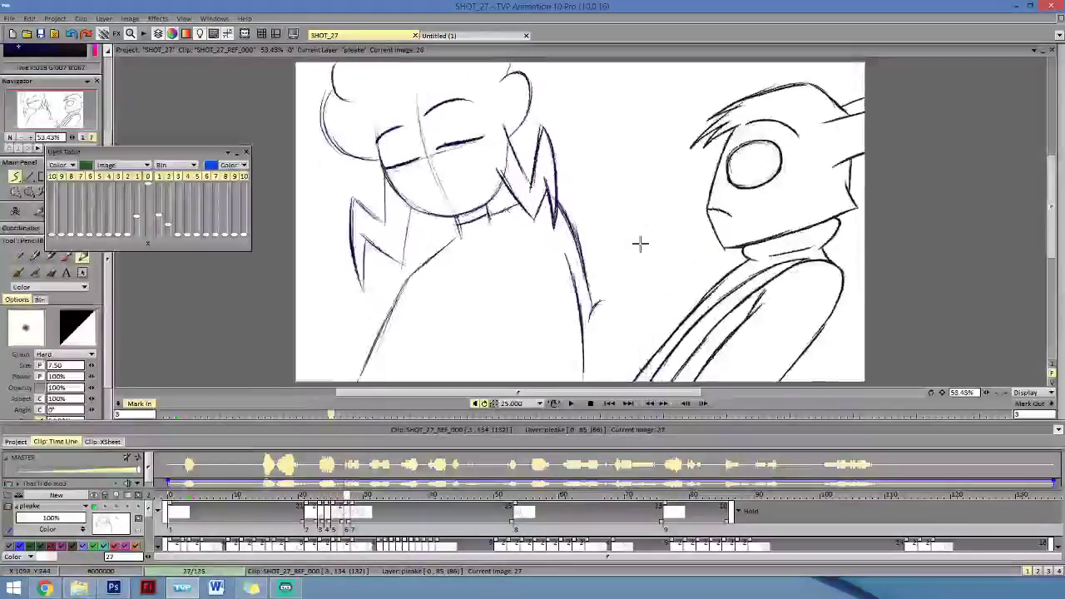
{"action": "key", "text": "Left"}
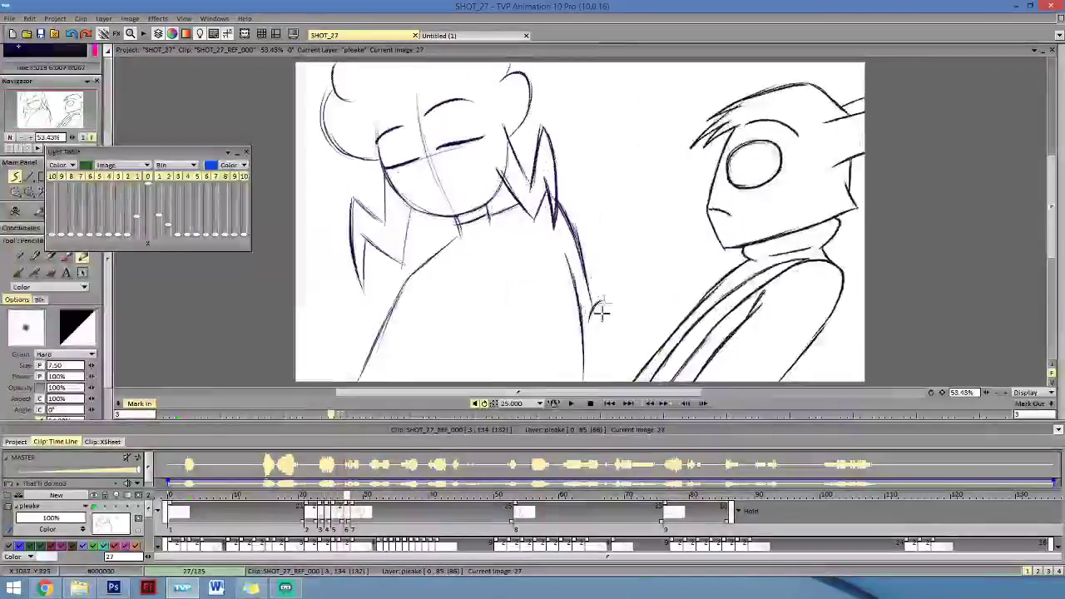
{"action": "key", "text": "Right"}
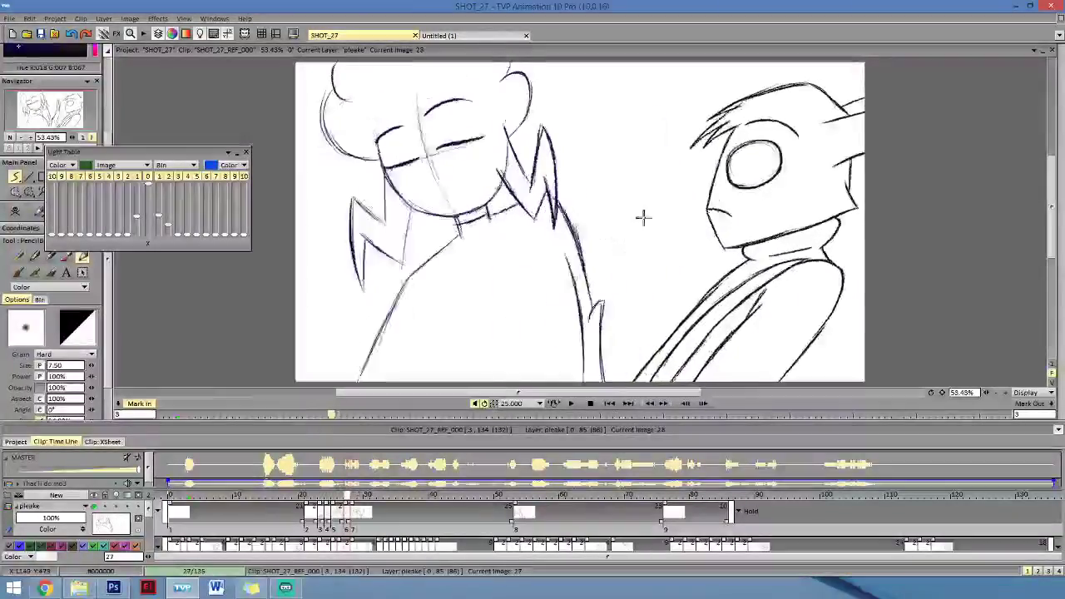
Sketch the upper line of the raised forearm from the elbow to the wrist and continue it up the near edge of the hand on frame 27.
{"action": "key", "text": "Left"}
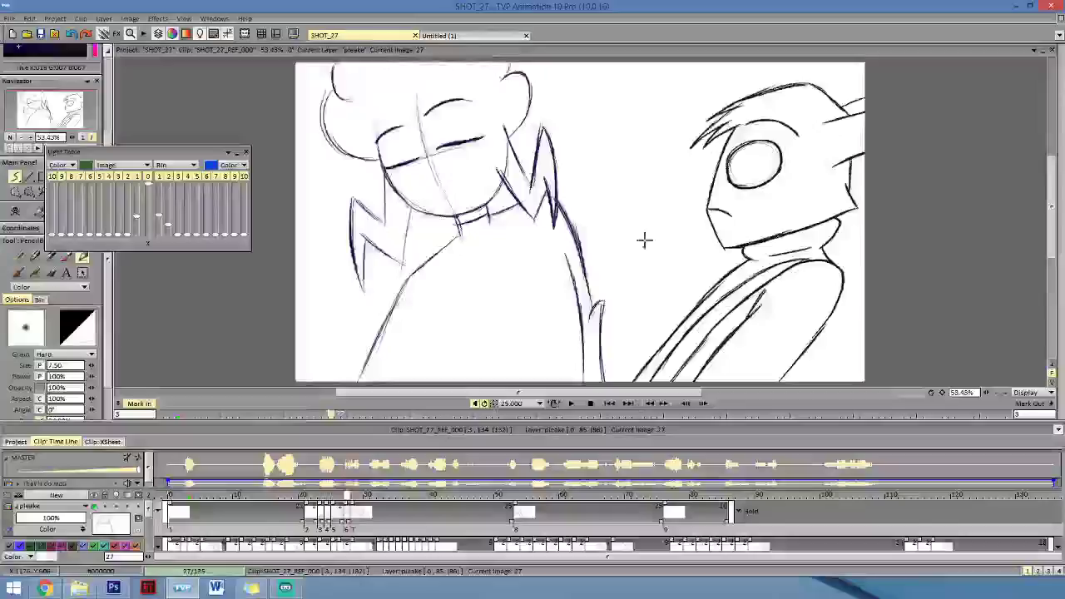
{"action": "key", "text": "Right"}
{"action": "key", "text": "Left"}
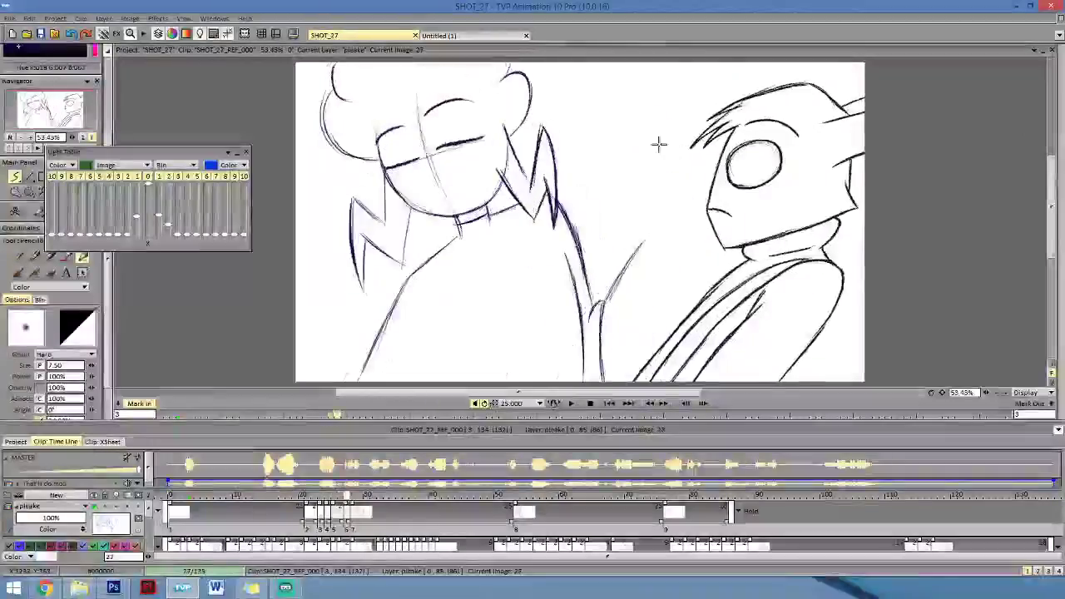
{"action": "key", "text": "Right"}
{"action": "key", "text": "Left"}
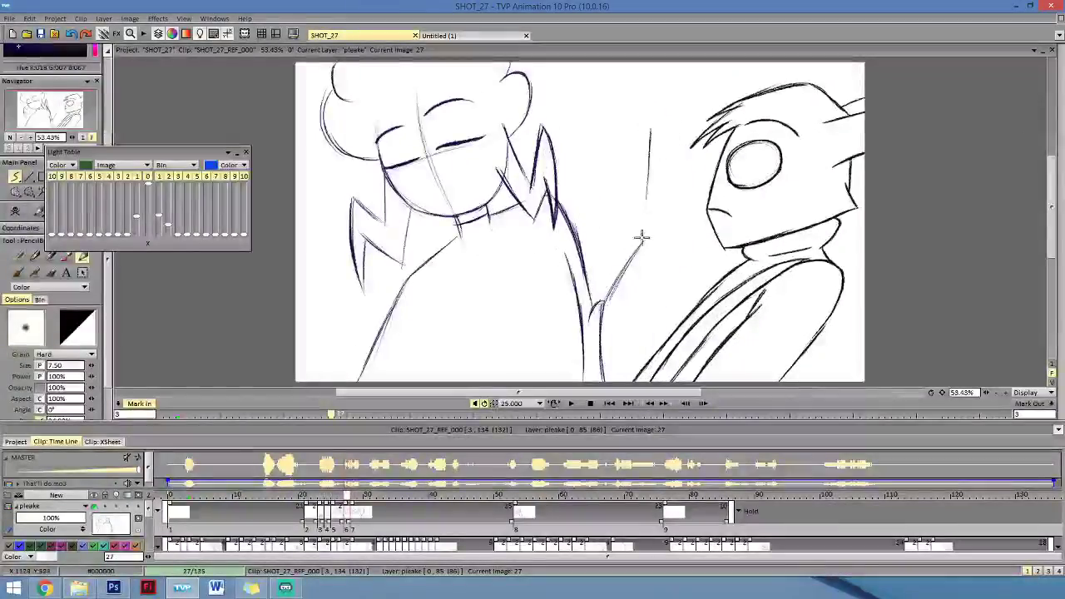
{"action": "key", "text": "Right"}
{"action": "key", "text": "Left"}
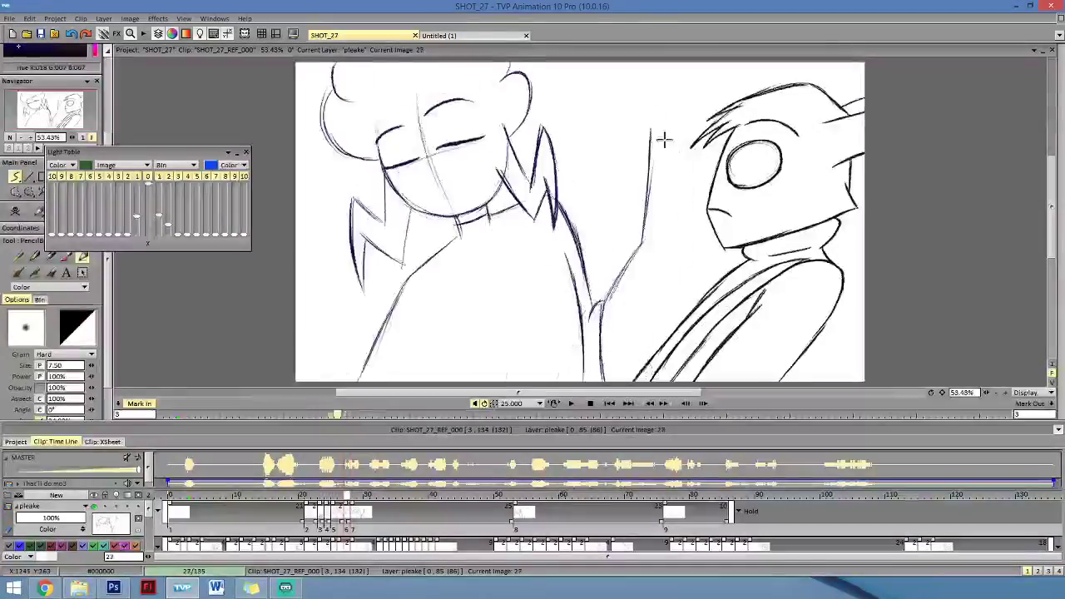
Sketch the pointed finger on the far side of the raised hand on frame 27, matching it to frames 26 and 28.
{"action": "key", "text": "Right"}
{"action": "key", "text": "Right"}
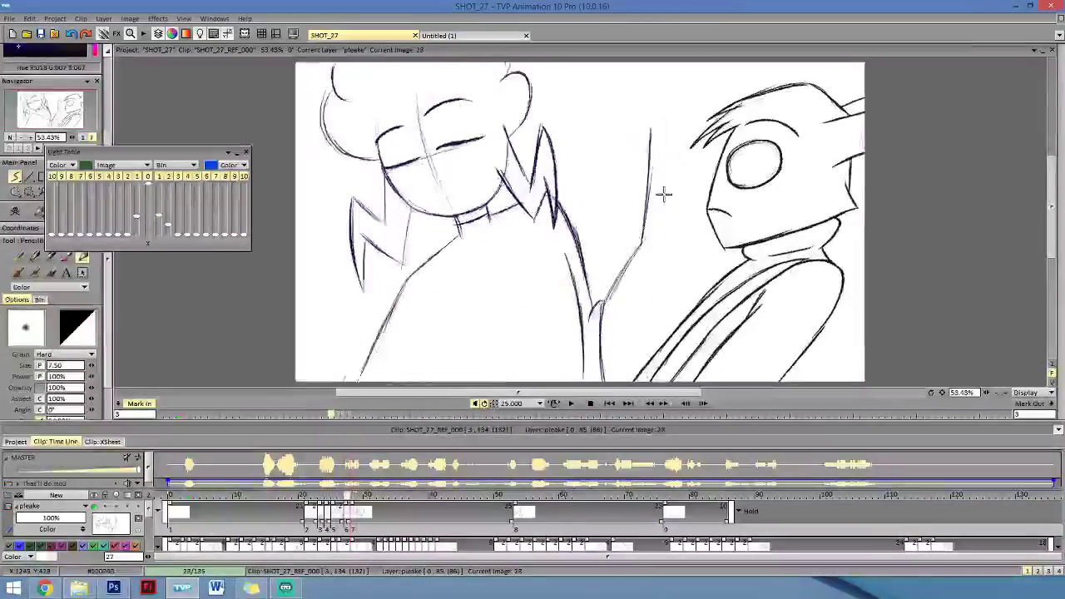
{"action": "key", "text": "Left"}
{"action": "key", "text": "Left"}
{"action": "key", "text": "Right"}
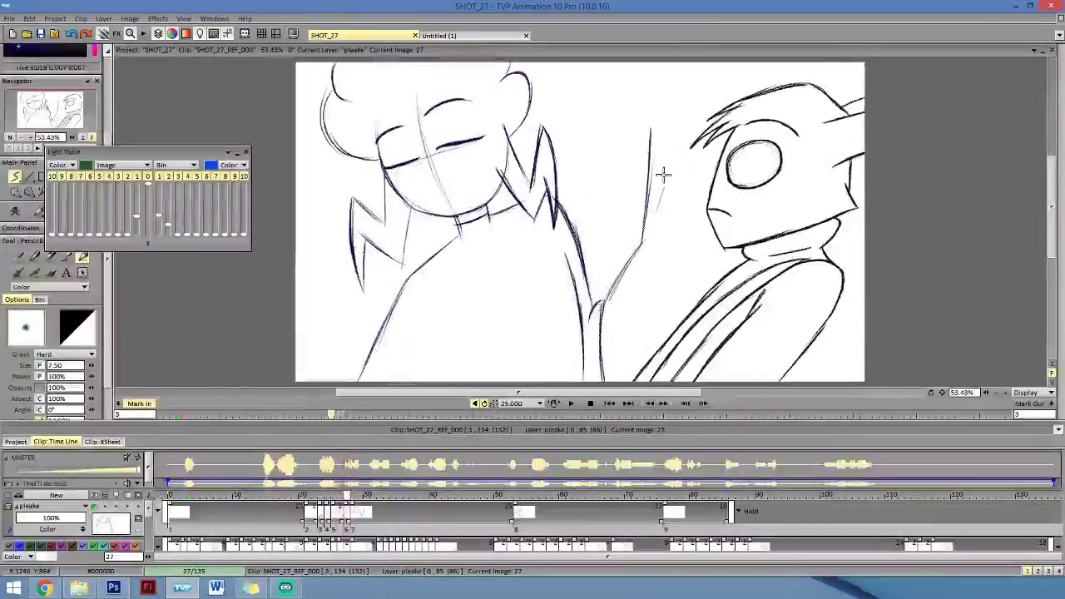
{"action": "left_click_drag", "start_coordinate": [672, 161], "coordinate": [655, 220]}
{"action": "key", "text": "Right"}
{"action": "key", "text": "Right"}
{"action": "key", "text": "Left"}
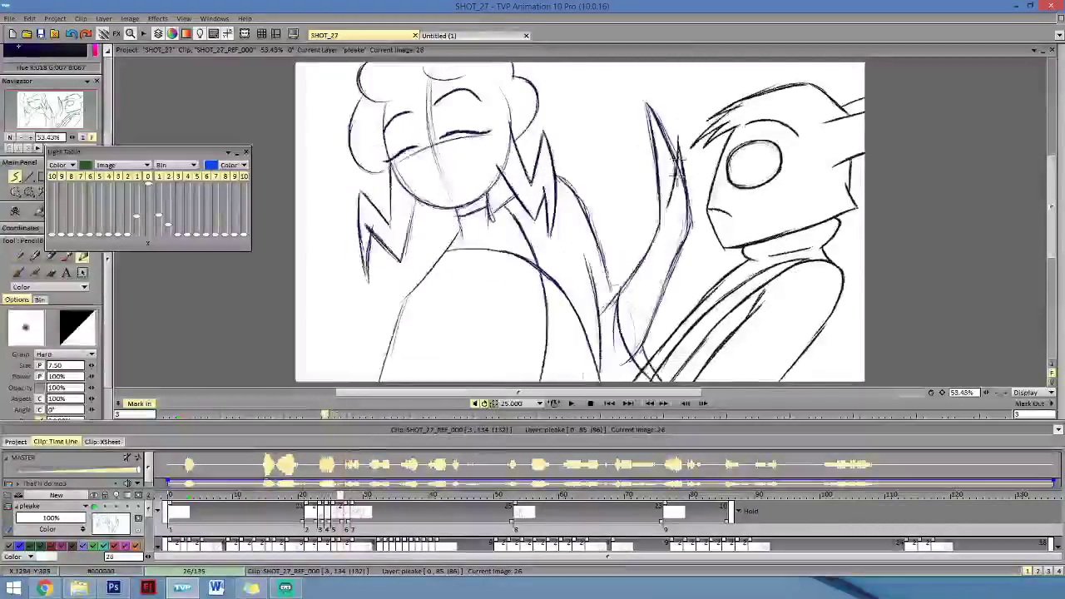
{"action": "key", "text": "Left"}
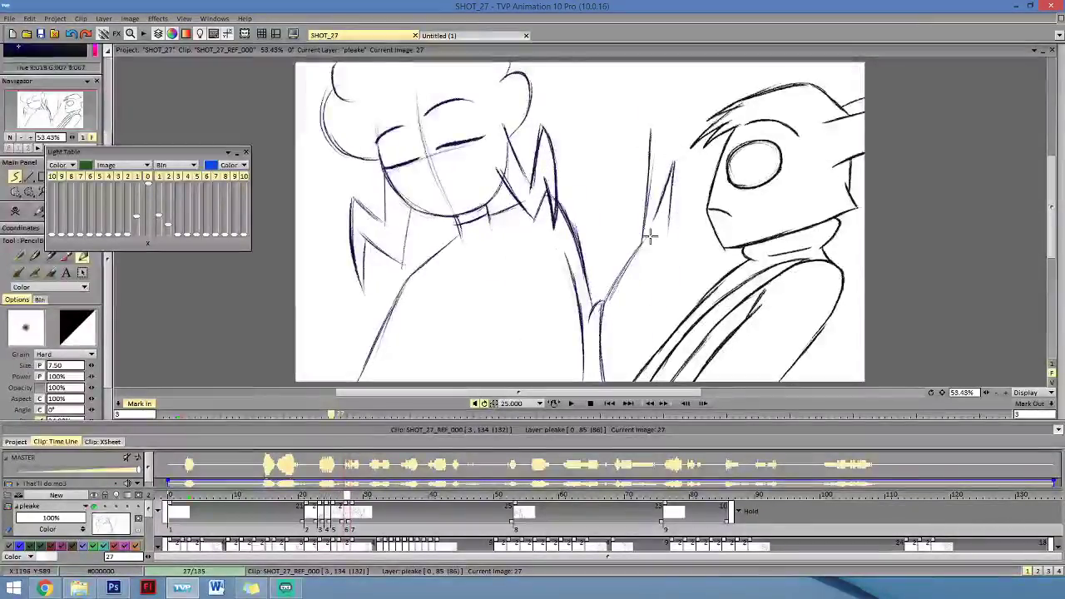
Compare the raised hand and forearm on frame 27 with the drawings on the neighbouring frames.
{"action": "key", "text": "Right"}
{"action": "key", "text": "Left"}
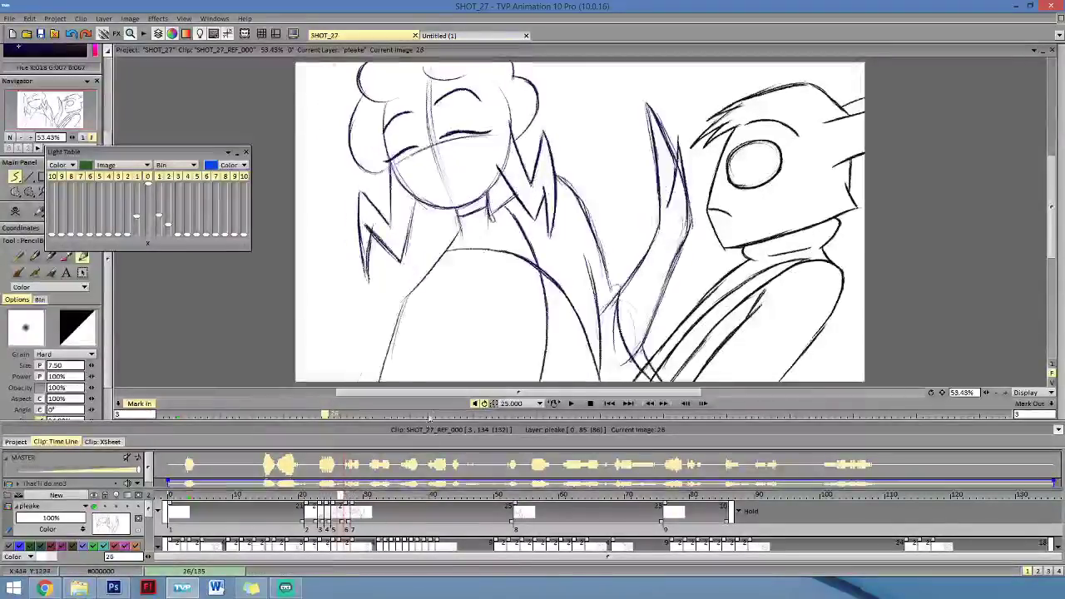
{"action": "key", "text": "Right"}
{"action": "key", "text": "Right"}
{"action": "key", "text": "Left"}
{"action": "key", "text": "Left"}
{"action": "key", "text": "Right"}
{"action": "key", "text": "Right"}
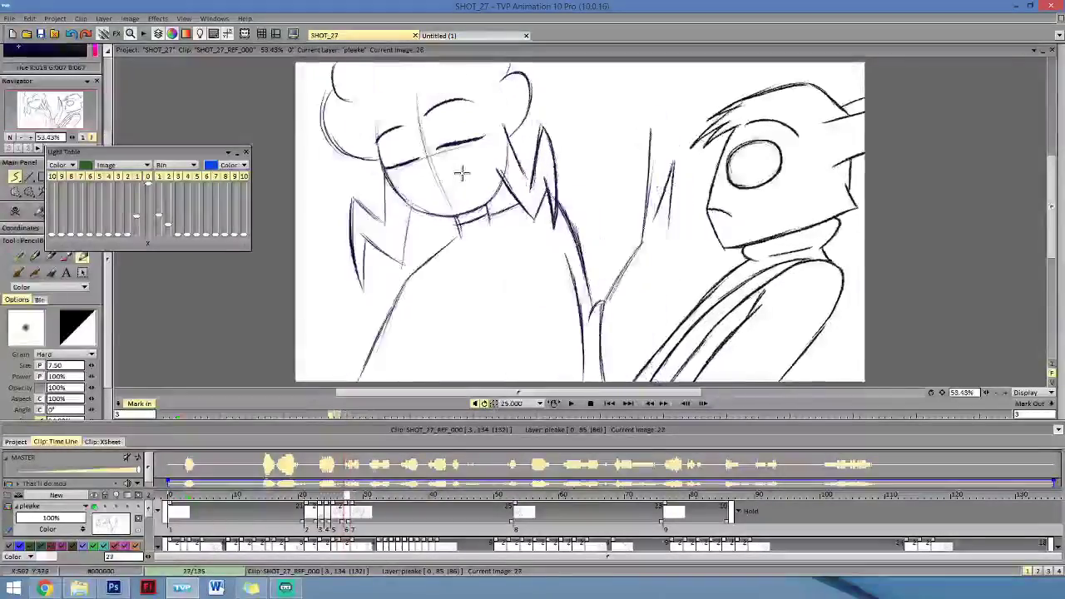
{"action": "key", "text": "Right"}
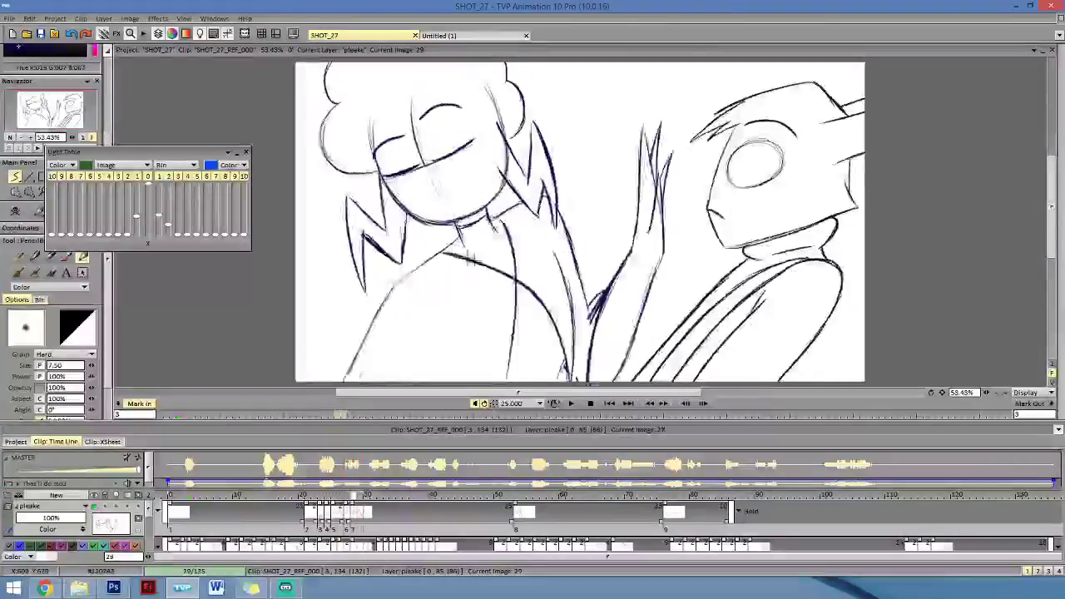
{"action": "key", "text": "Left"}
{"action": "key", "text": "Left"}
{"action": "key", "text": "Right"}
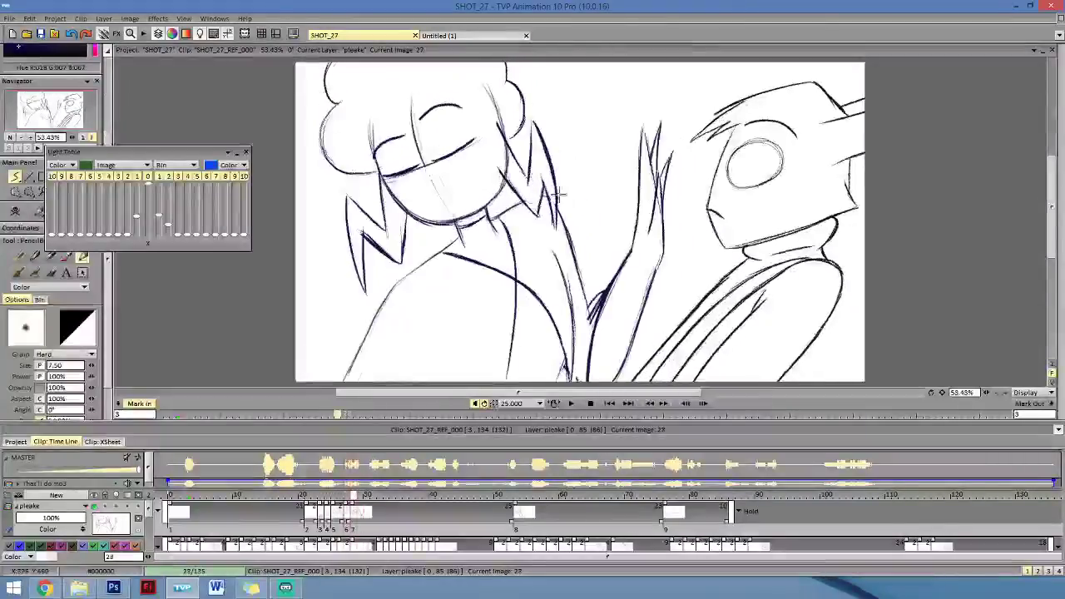
{"action": "key", "text": "Left"}
{"action": "key", "text": "Right"}
{"action": "key", "text": "Left"}
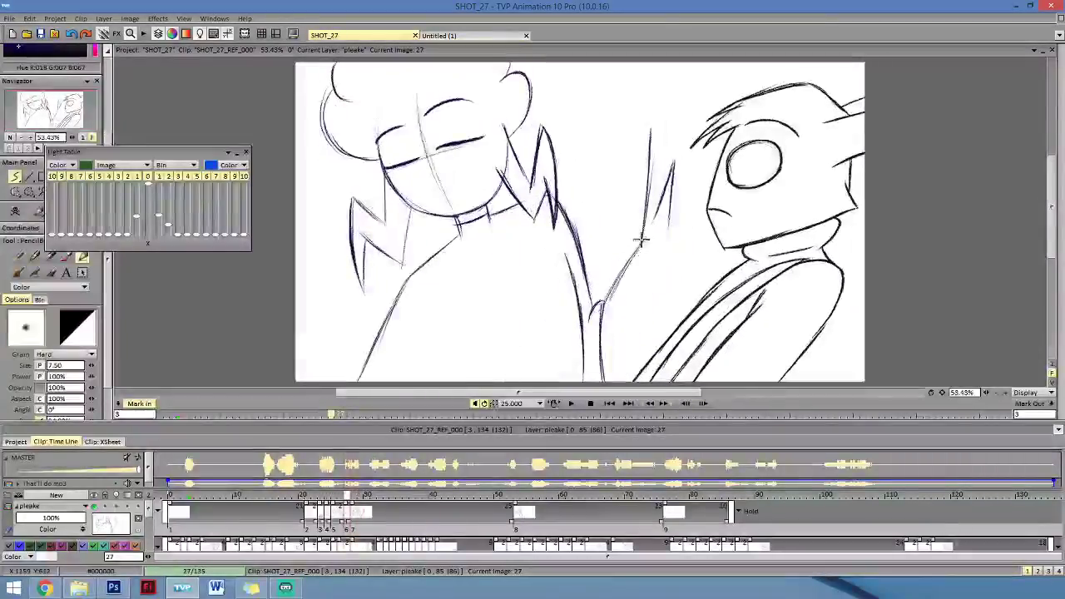
Extend the near finger of the raised hand upward on frame 27 and sketch its inner edge down from a pointed tip.
{"action": "key", "text": "Left"}
{"action": "key", "text": "Right"}
{"action": "key", "text": "Right"}
{"action": "key", "text": "Left"}
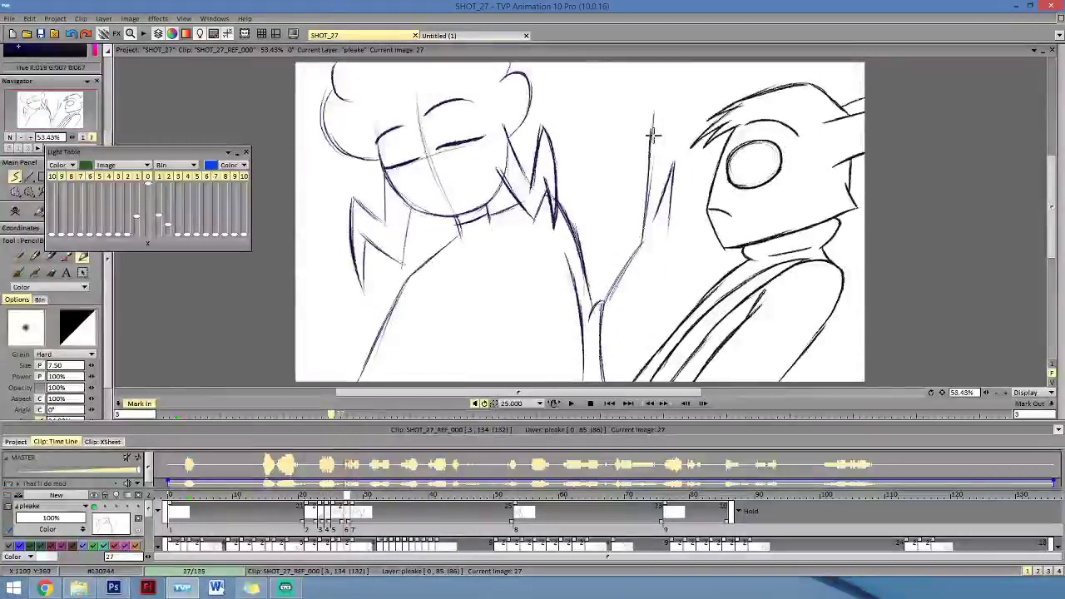
{"action": "key", "text": "Left"}
{"action": "left_click_drag", "start_coordinate": [655, 117], "coordinate": [656, 141]}
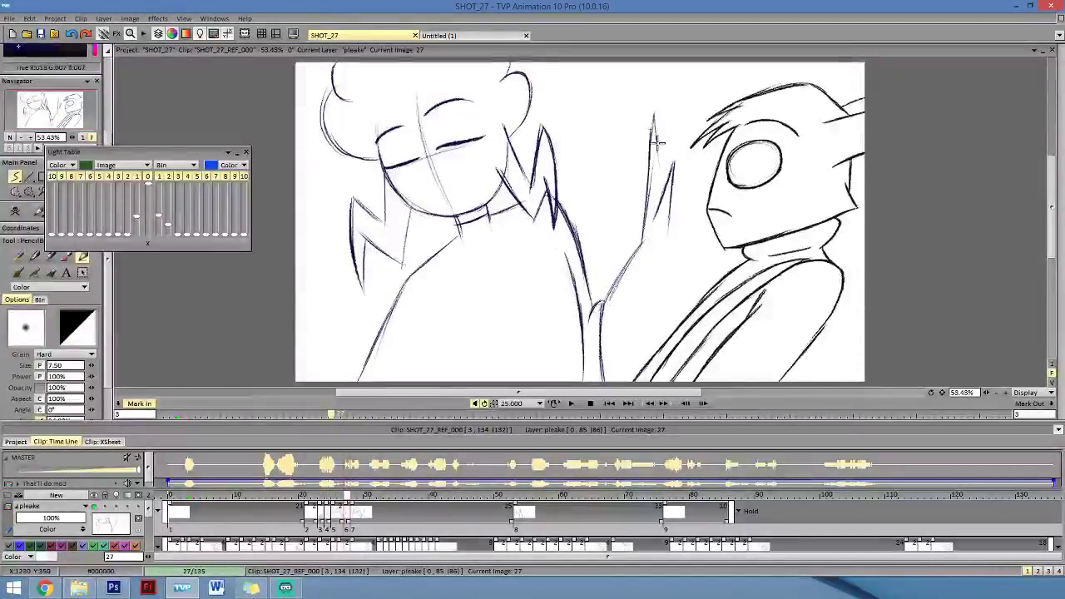
{"action": "key", "text": "Left"}
{"action": "key", "text": "Right"}
{"action": "key", "text": "Right"}
{"action": "key", "text": "Left"}
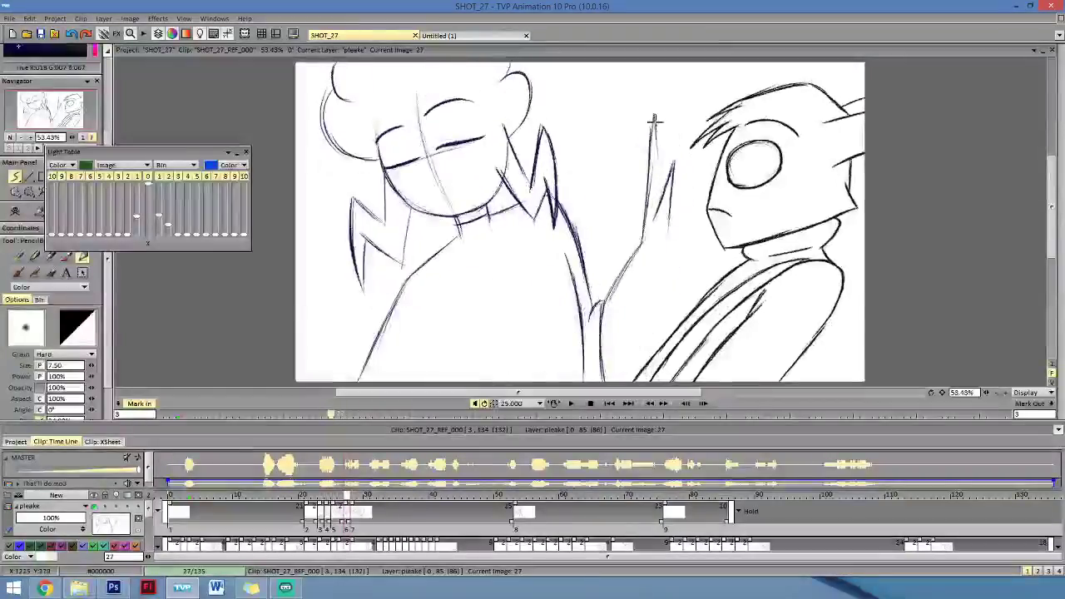
{"action": "key", "text": "Left"}
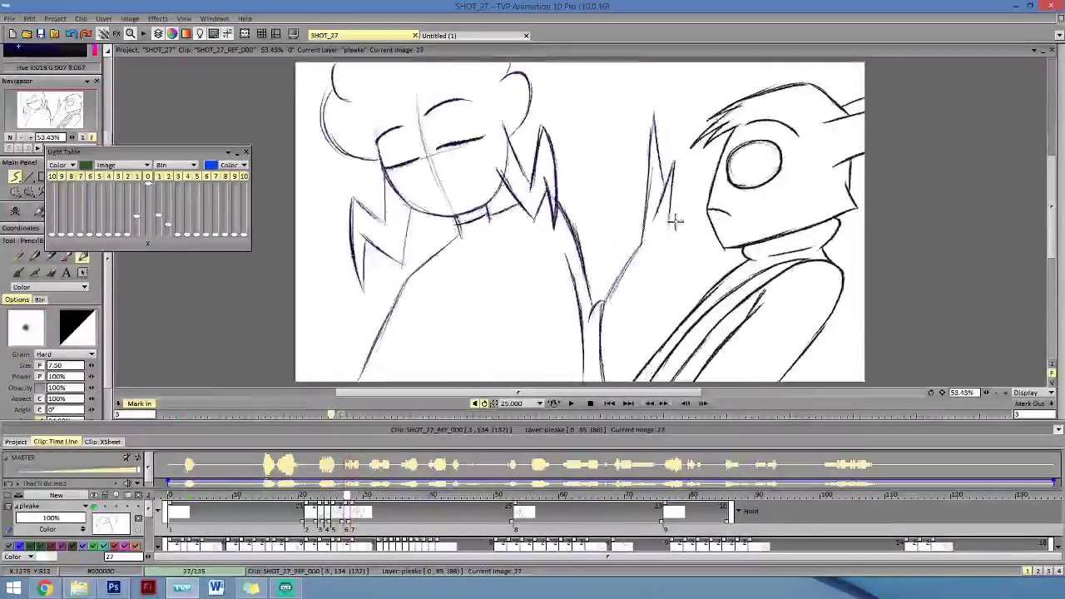
Sketch the far edge of the hand down to the wrist and the forearm's lower line toward the canvas's lower edge on frame 27.
{"action": "key", "text": "Right"}
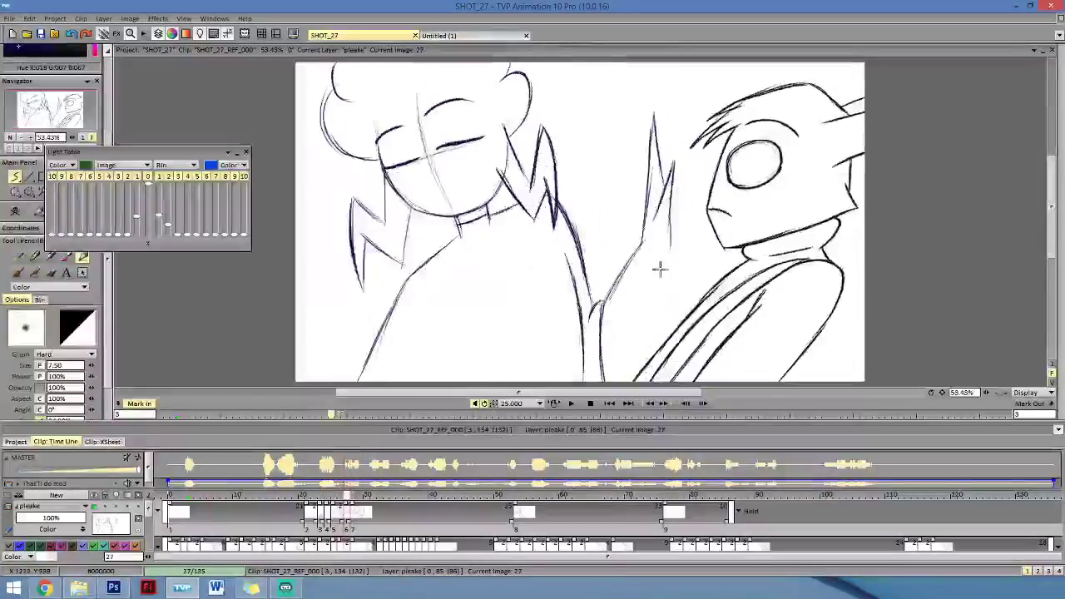
{"action": "left_click_drag", "start_coordinate": [661, 269], "coordinate": [620, 366]}
{"action": "key", "text": "Right"}
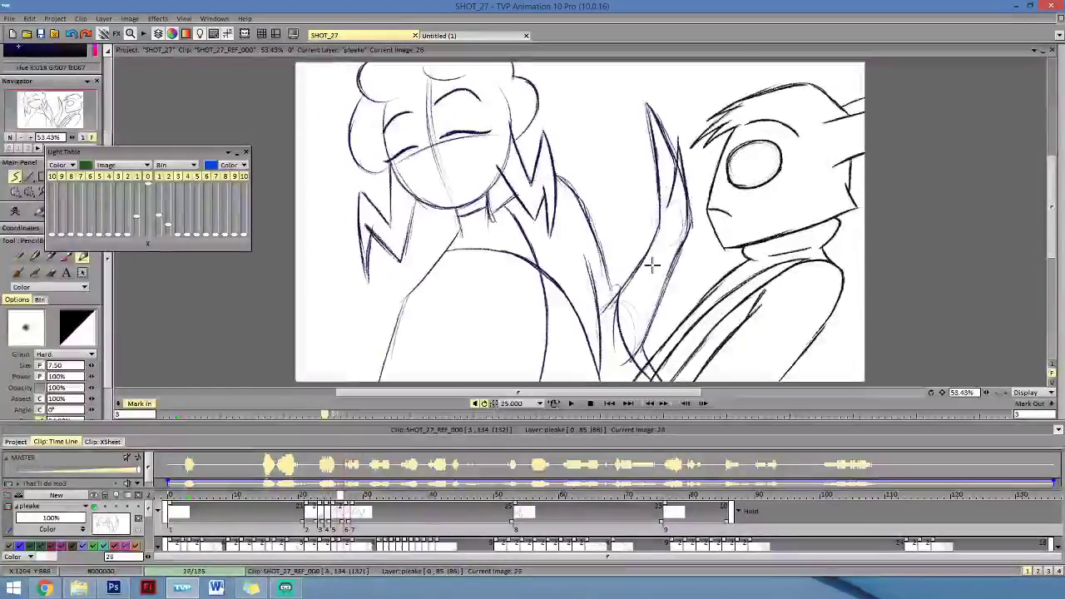
{"action": "key", "text": "Left"}
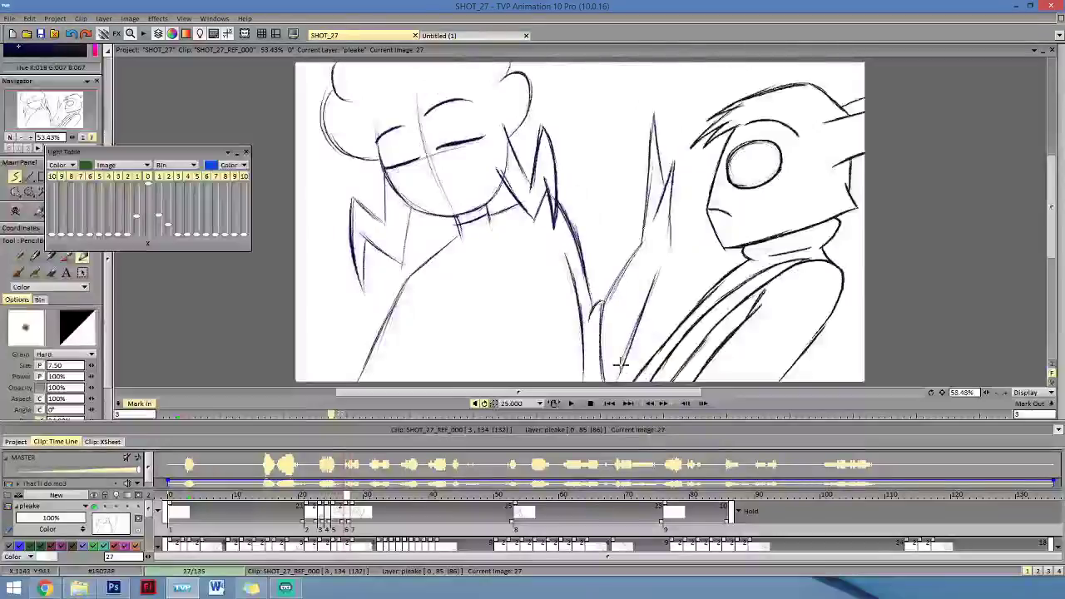
{"action": "key", "text": "Right"}
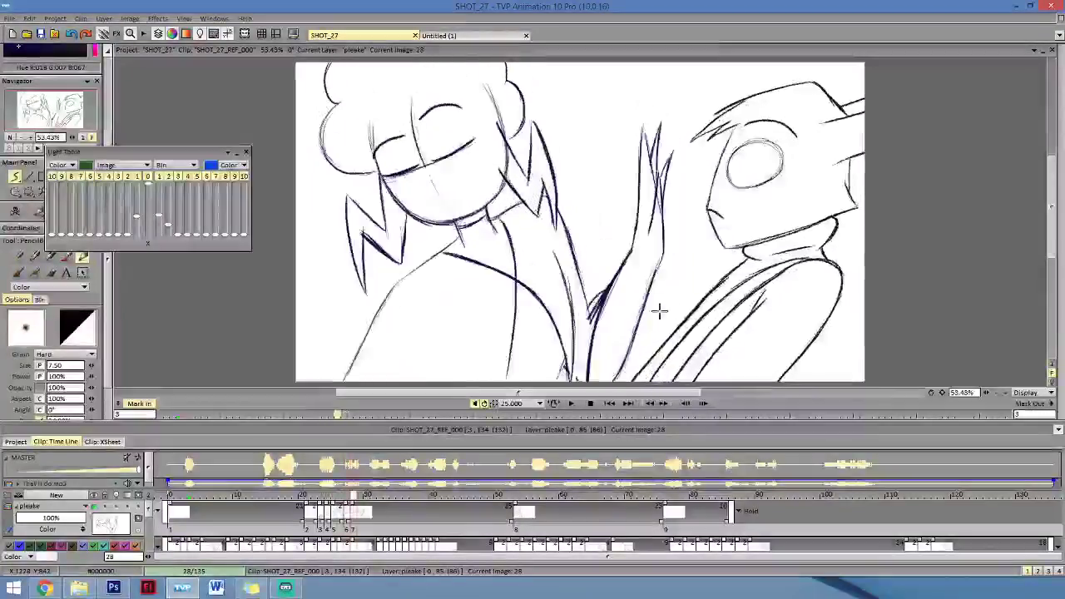
Strengthen the elbow crease where the raised forearm meets the upper arm on frame 27.
{"action": "key", "text": "Left"}
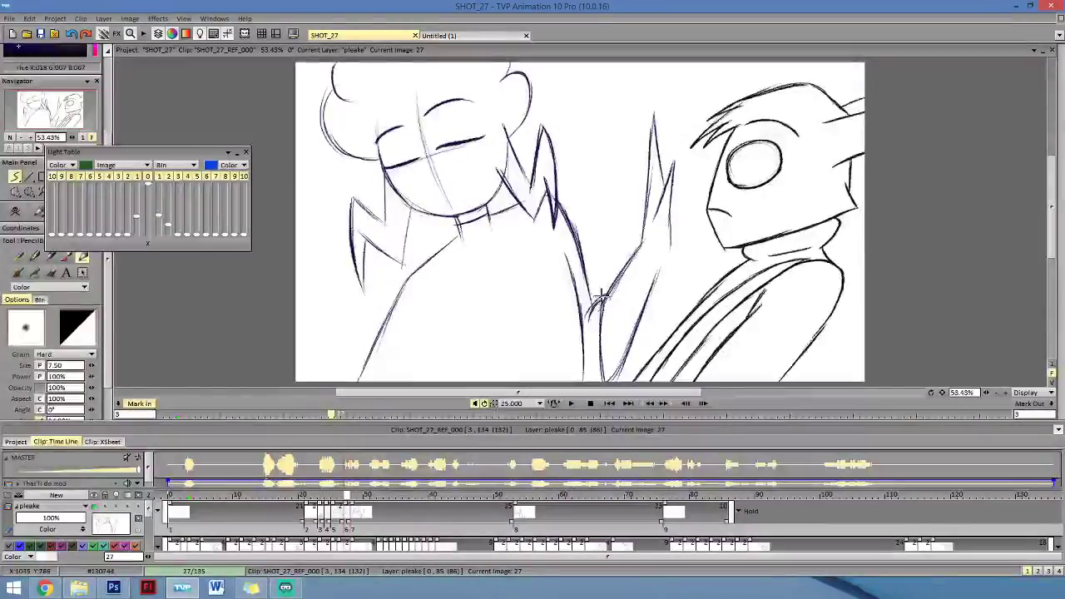
{"action": "key", "text": "Left"}
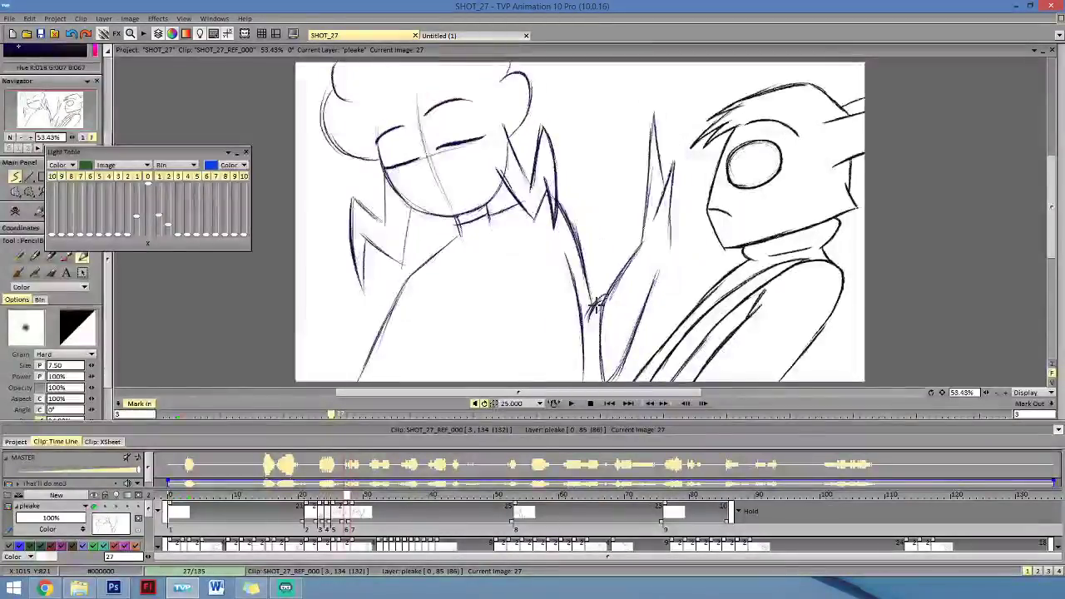
{"action": "key", "text": "Right"}
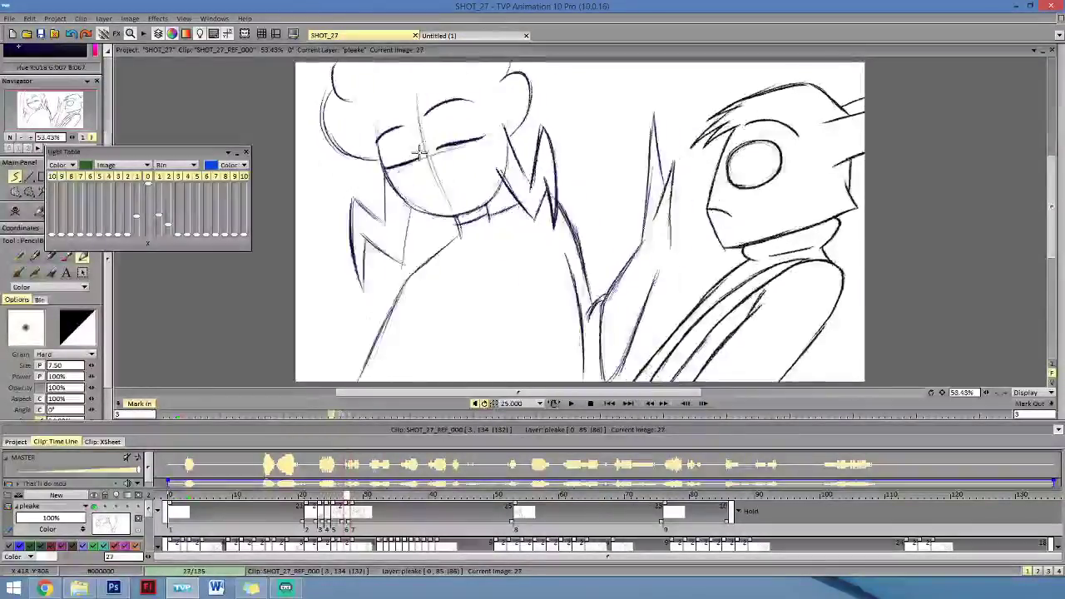
Sketch the curved torso line on frame 27 from below the neck down to the inner line of the upper arm.
{"action": "key", "text": "Left"}
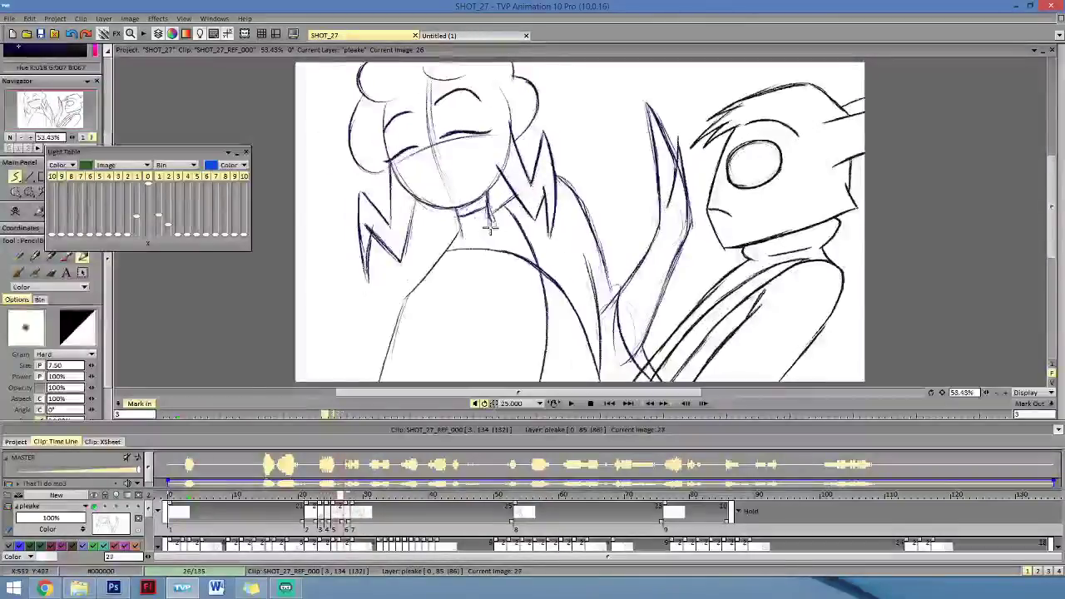
{"action": "key", "text": "Right"}
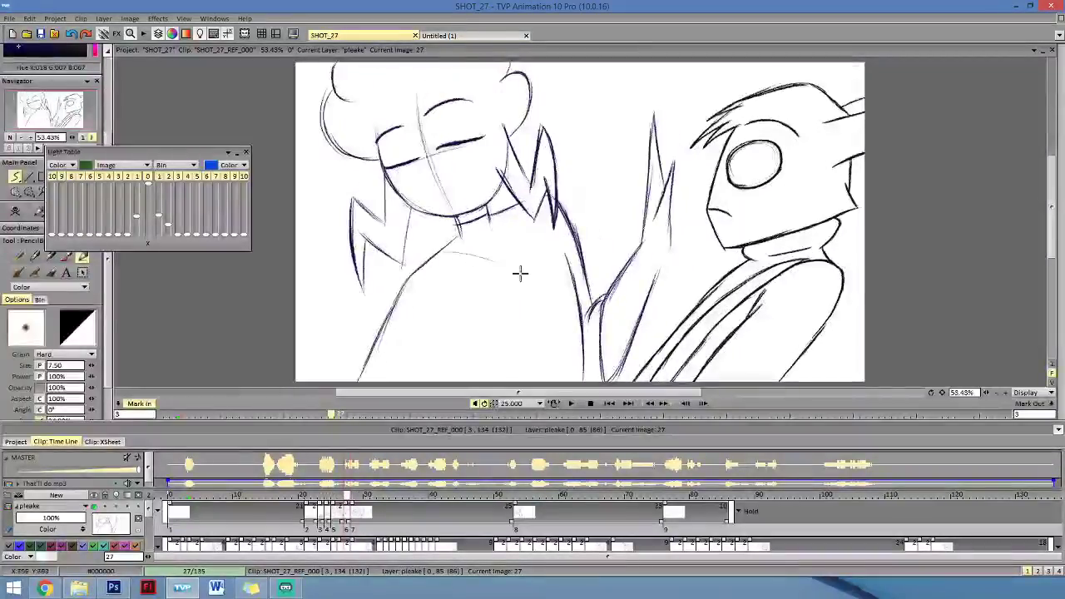
{"action": "key", "text": "Right"}
{"action": "left_click_drag", "start_coordinate": [476, 258], "coordinate": [539, 289]}
{"action": "key", "text": "Right"}
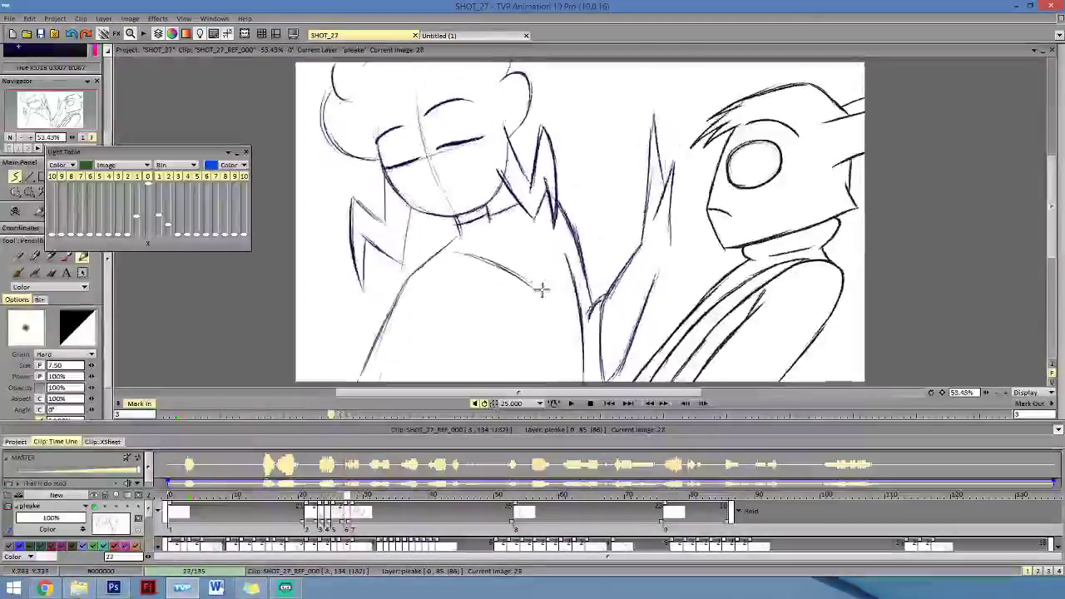
{"action": "key", "text": "Left"}
{"action": "mouse_move", "coordinate": [531, 289]}
{"action": "left_mouse_down"}
{"action": "mouse_move", "coordinate": [579, 356]}
{"action": "mouse_move", "coordinate": [548, 302]}
{"action": "mouse_move", "coordinate": [577, 367]}
{"action": "mouse_move", "coordinate": [561, 320]}
{"action": "mouse_move", "coordinate": [582, 366]}
{"action": "left_mouse_up"}
{"action": "key", "text": "Left"}
{"action": "key", "text": "Right"}
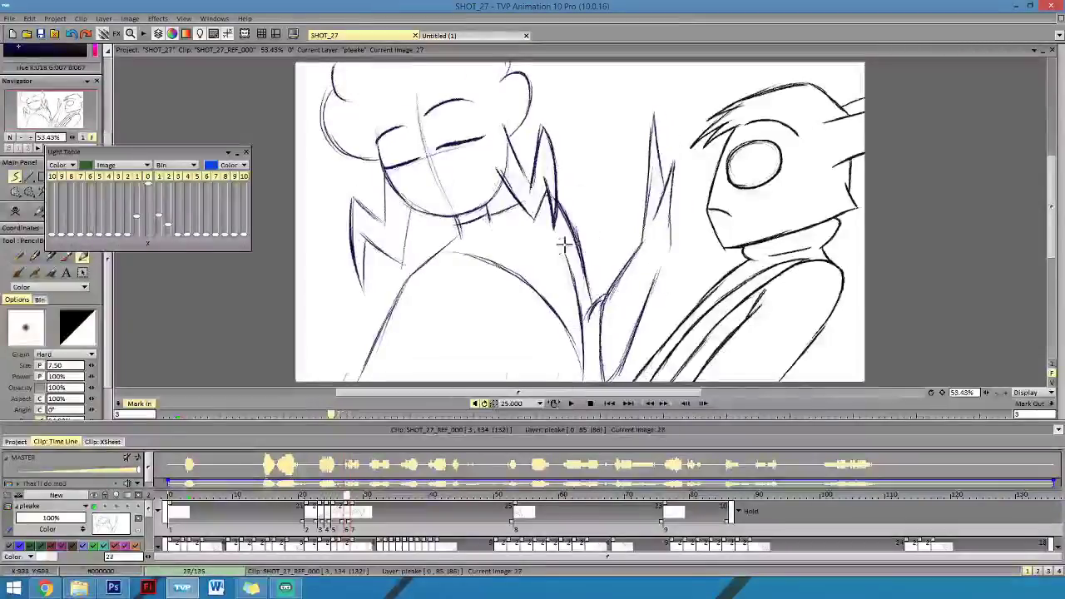
Sketch the second torso line on frame 27 from beside the neck, across the curve, to the canvas's lower edge.
{"action": "key", "text": "Right"}
{"action": "key", "text": "Left"}
{"action": "key", "text": "Left"}
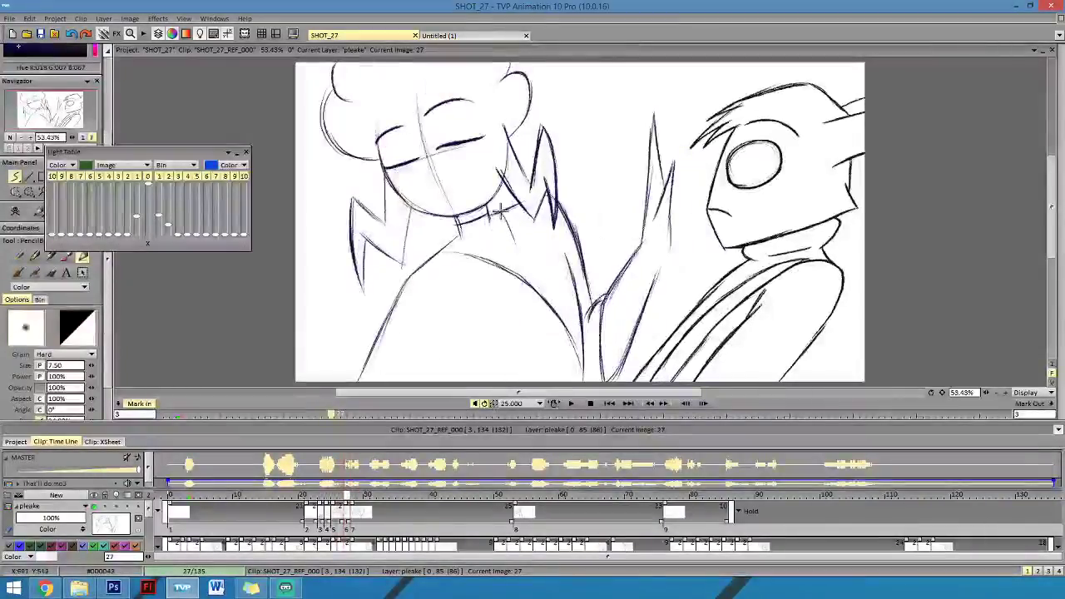
{"action": "mouse_move", "coordinate": [502, 214]}
{"action": "left_mouse_down"}
{"action": "mouse_move", "coordinate": [524, 275]}
{"action": "mouse_move", "coordinate": [520, 316]}
{"action": "left_mouse_up"}
{"action": "key", "text": "Left"}
{"action": "key", "text": "Right"}
{"action": "left_click_drag", "start_coordinate": [523, 274], "coordinate": [516, 301]}
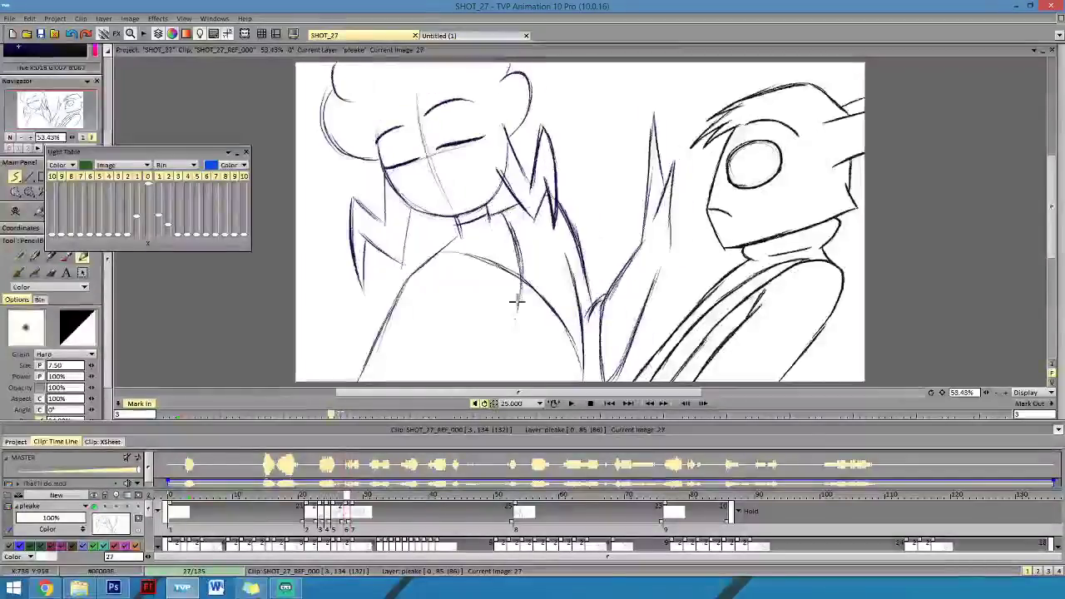
{"action": "key", "text": "Right"}
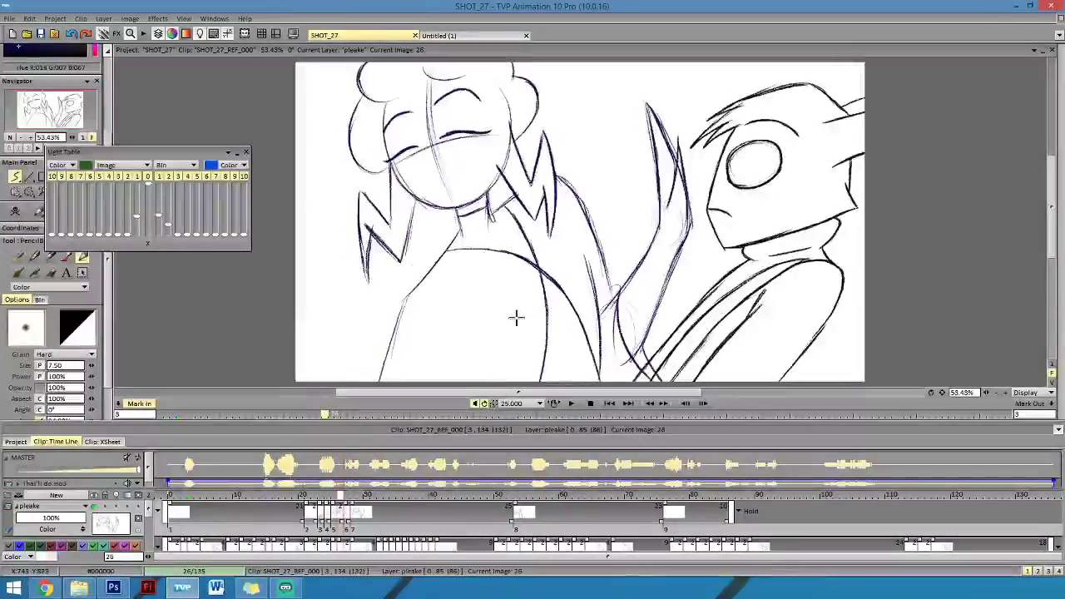
{"action": "key", "text": "Right"}
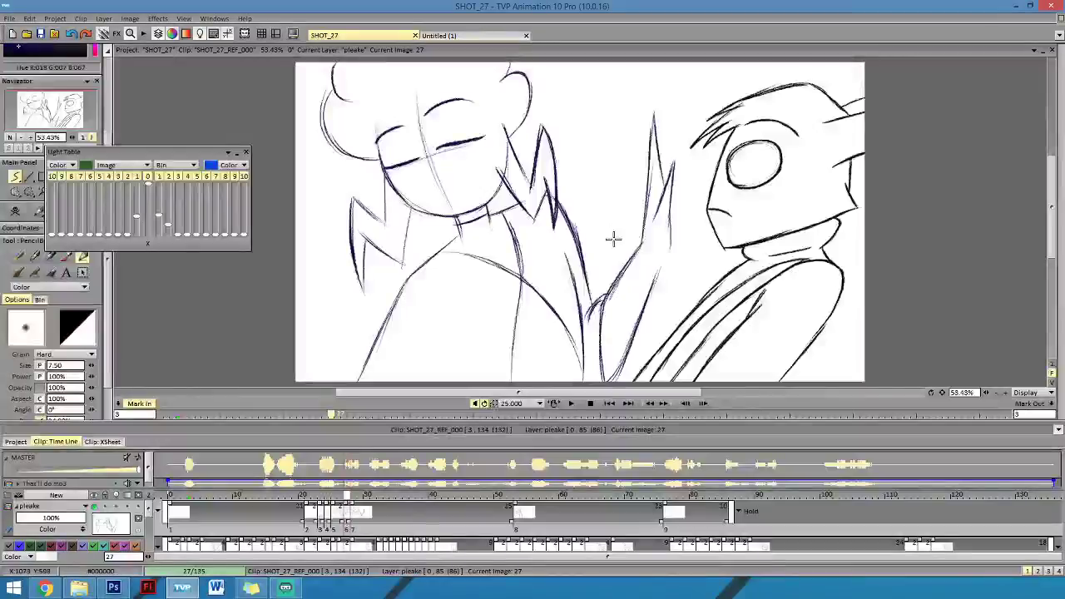
Join the torso curve to the shoulder line on frame 27 and darken the torso lines and the left hair lock's inner edge.
{"action": "key", "text": "Left"}
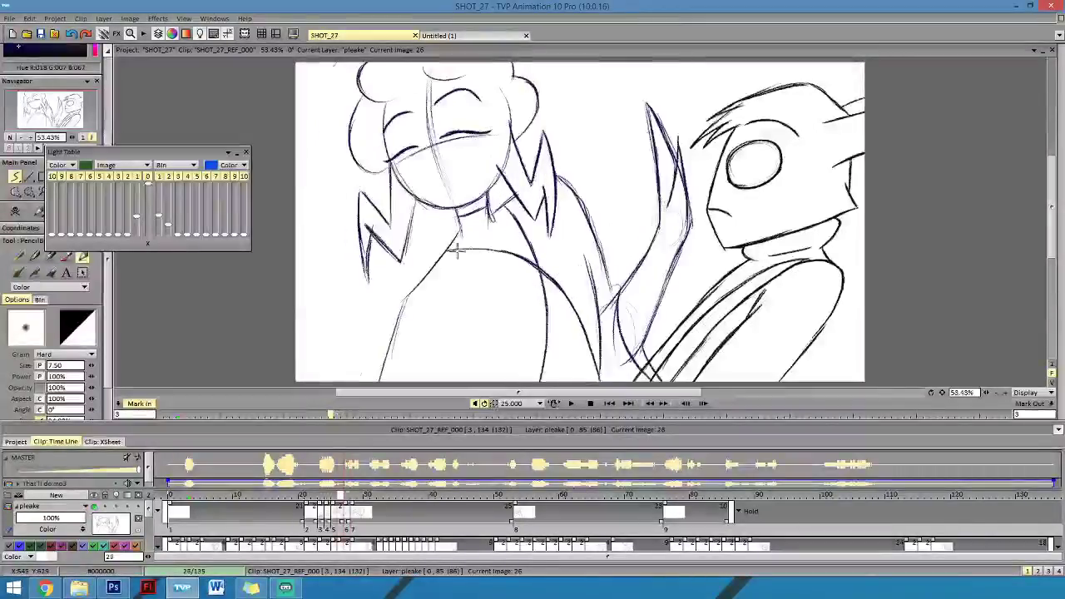
{"action": "key", "text": "Right"}
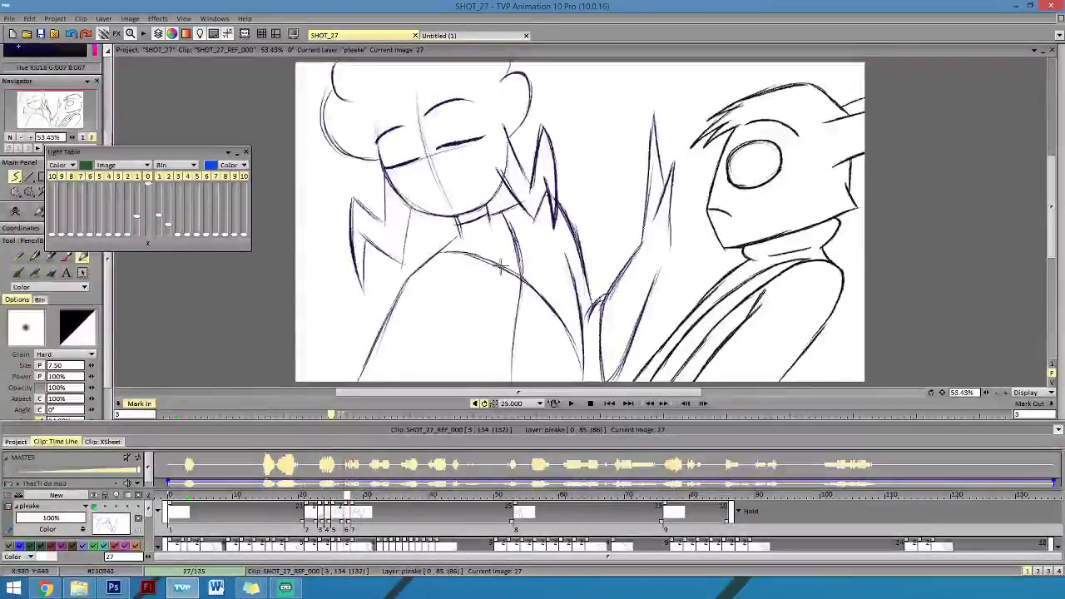
{"action": "key", "text": "Left"}
{"action": "key", "text": "Right"}
{"action": "key", "text": "Right"}
{"action": "key", "text": "Left"}
{"action": "key", "text": "Left"}
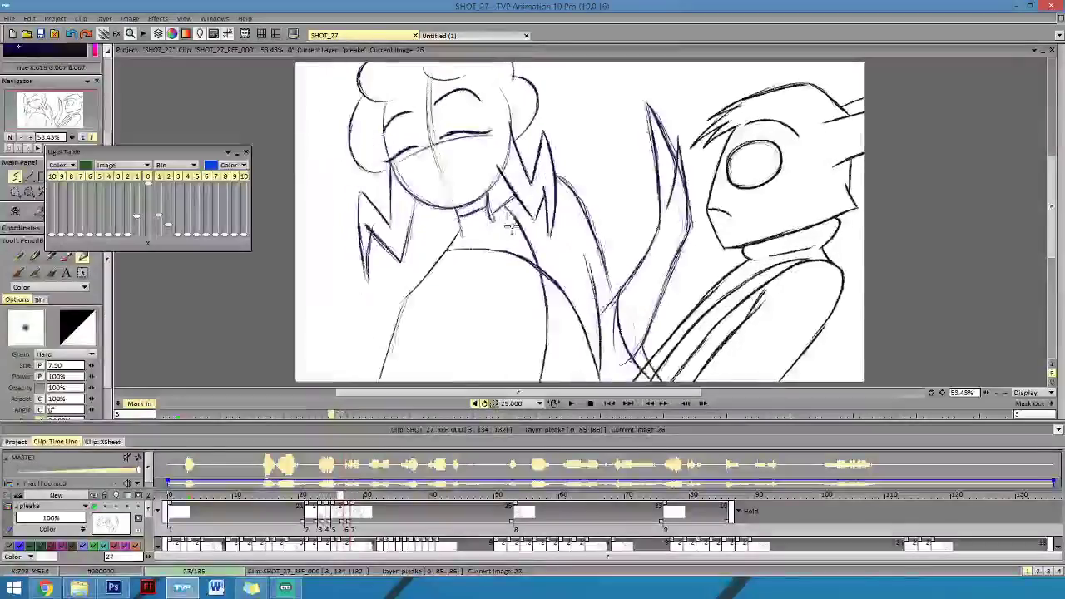
{"action": "key", "text": "Left"}
{"action": "key", "text": "Right"}
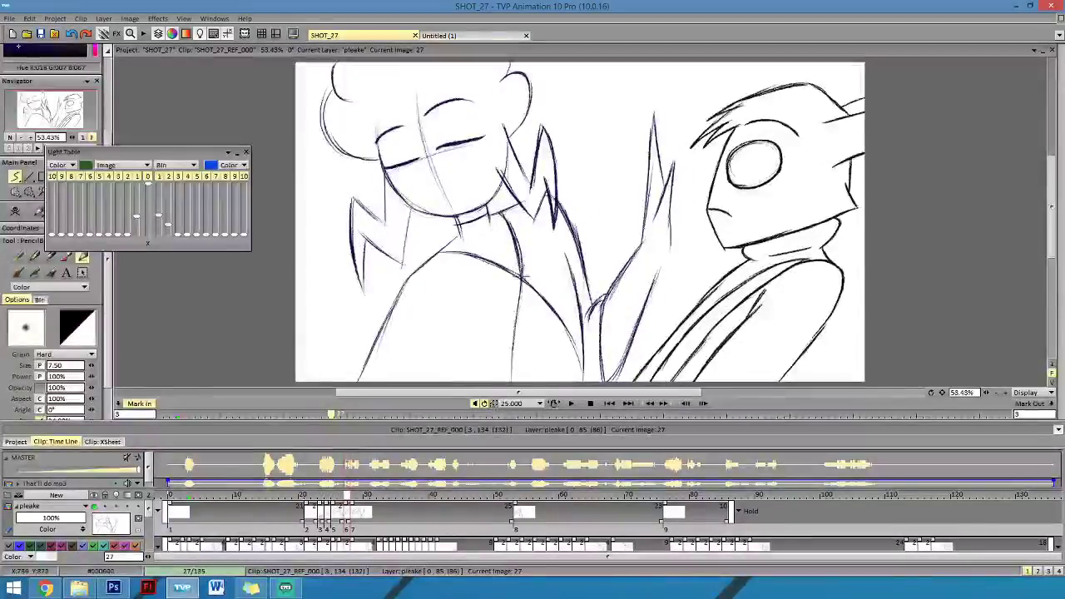
{"action": "key", "text": "Left"}
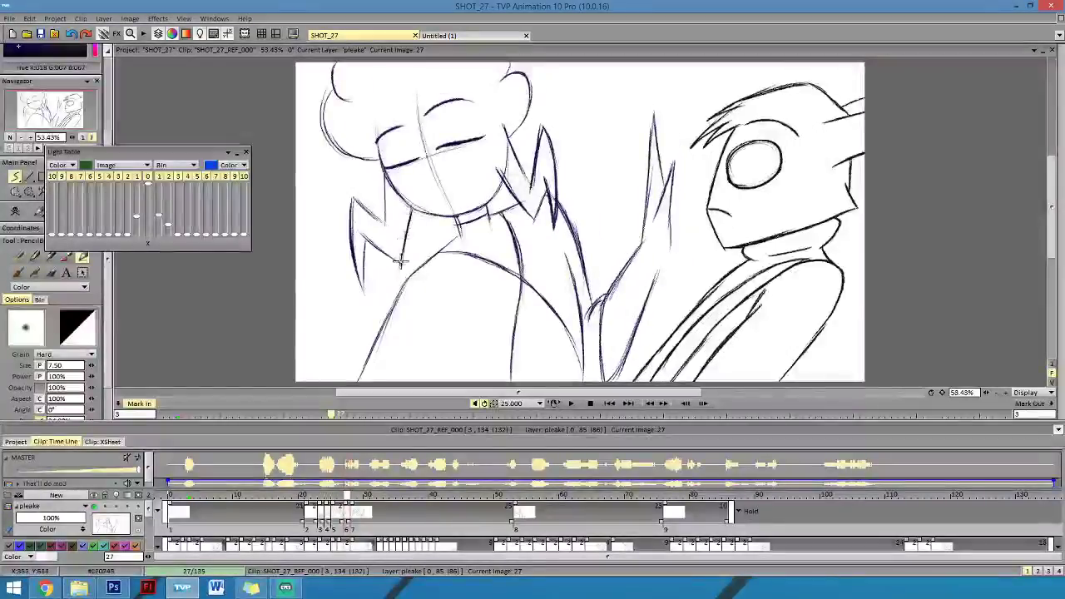
Compare the torso, arm and hair on frame 27 with the drawings on frames 26 and 28.
{"action": "key", "text": "Left"}
{"action": "key", "text": "Right"}
{"action": "key", "text": "Right"}
{"action": "key", "text": "Left"}
{"action": "key", "text": "Left"}
{"action": "key", "text": "Right"}
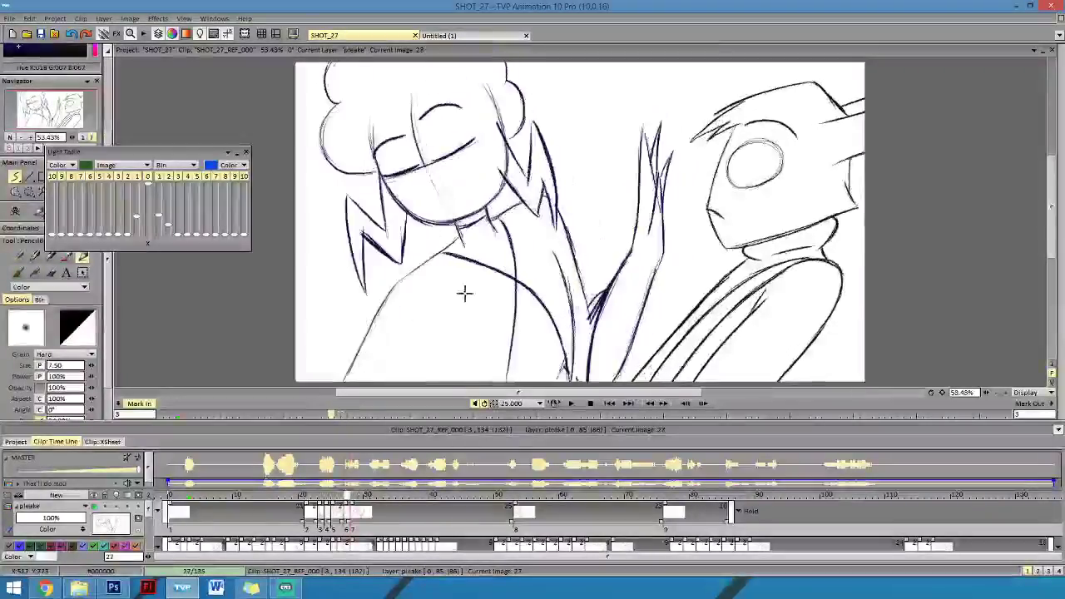
{"action": "key", "text": "Right"}
{"action": "key", "text": "Left"}
{"action": "key", "text": "Left"}
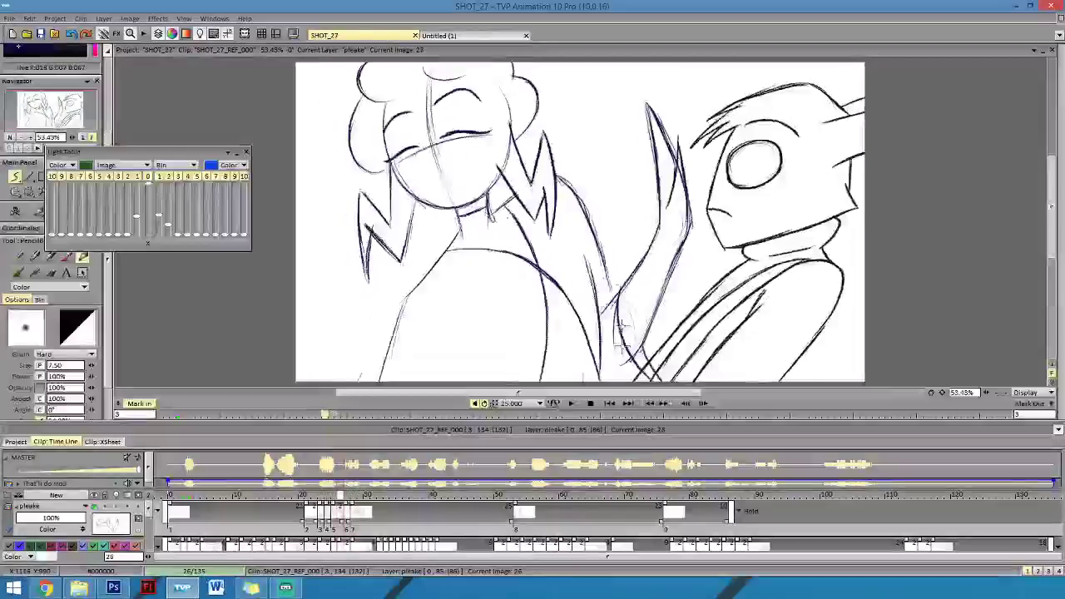
{"action": "key", "text": "Right"}
{"action": "key", "text": "Right"}
{"action": "key", "text": "Left"}
{"action": "key", "text": "Left"}
{"action": "key", "text": "Right"}
{"action": "key", "text": "Right"}
{"action": "key", "text": "Left"}
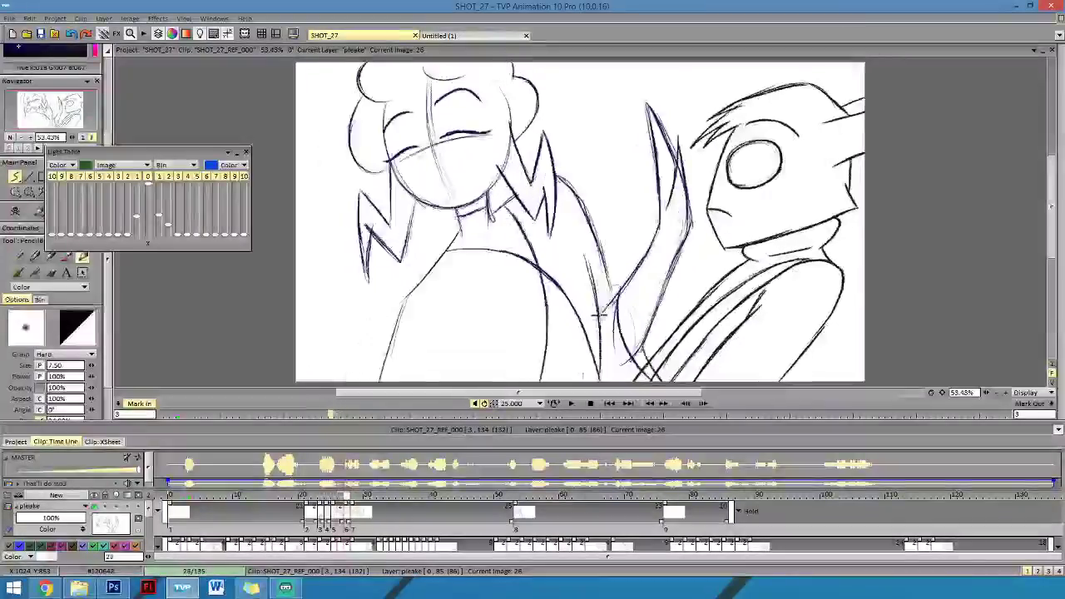
{"action": "key", "text": "Right"}
{"action": "key", "text": "Right"}
{"action": "key", "text": "Left"}
{"action": "key", "text": "Left"}
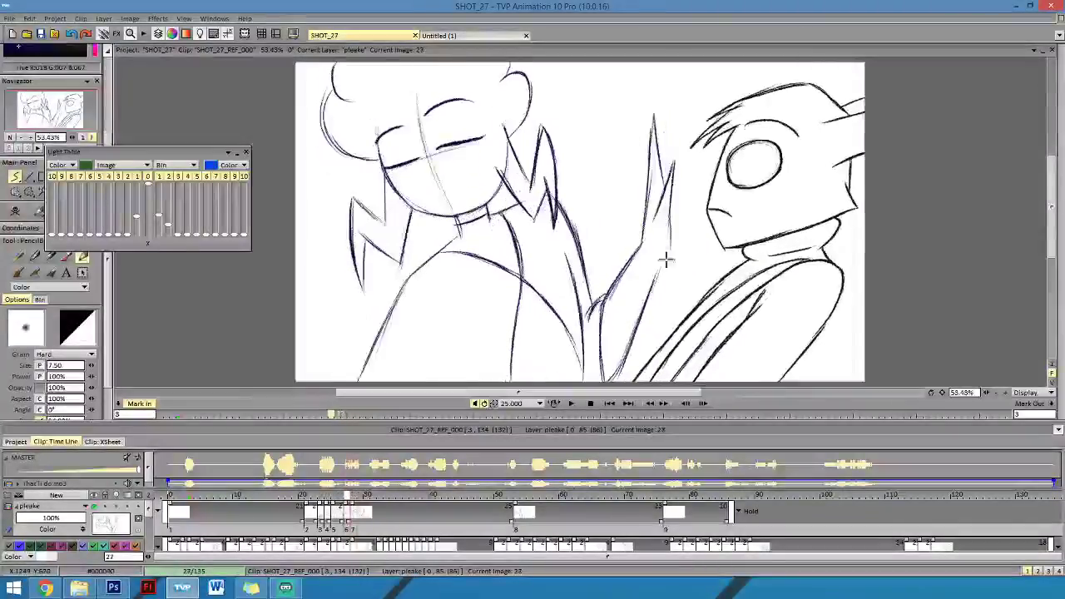
Join the far edge of the hand to the forearm's lower line at the wrist on frame 27.
{"action": "key", "text": "Left"}
{"action": "key", "text": "Right"}
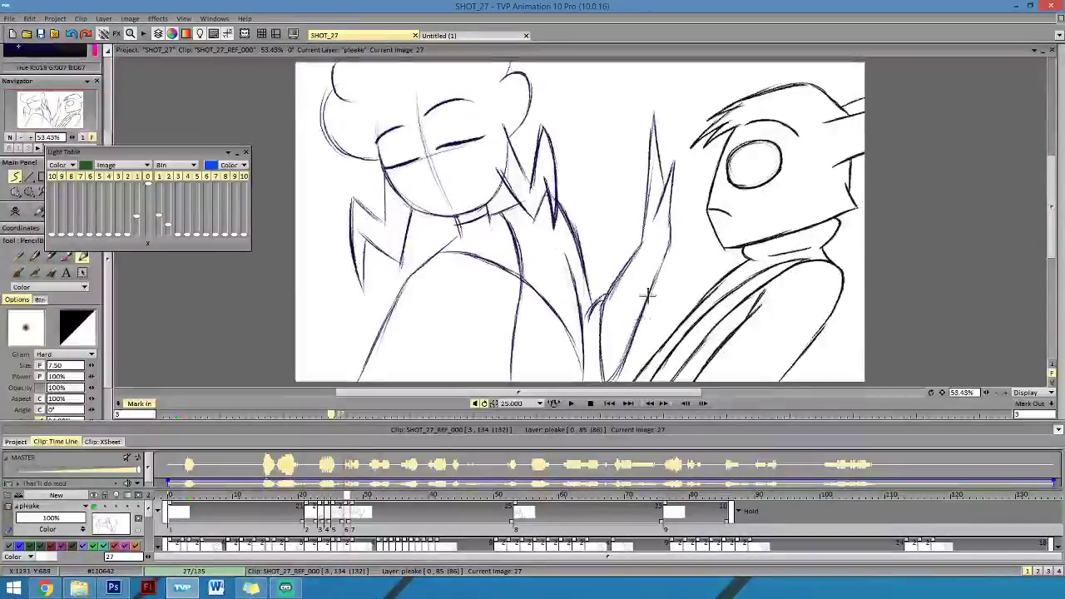
{"action": "key", "text": "Left"}
{"action": "key", "text": "Right"}
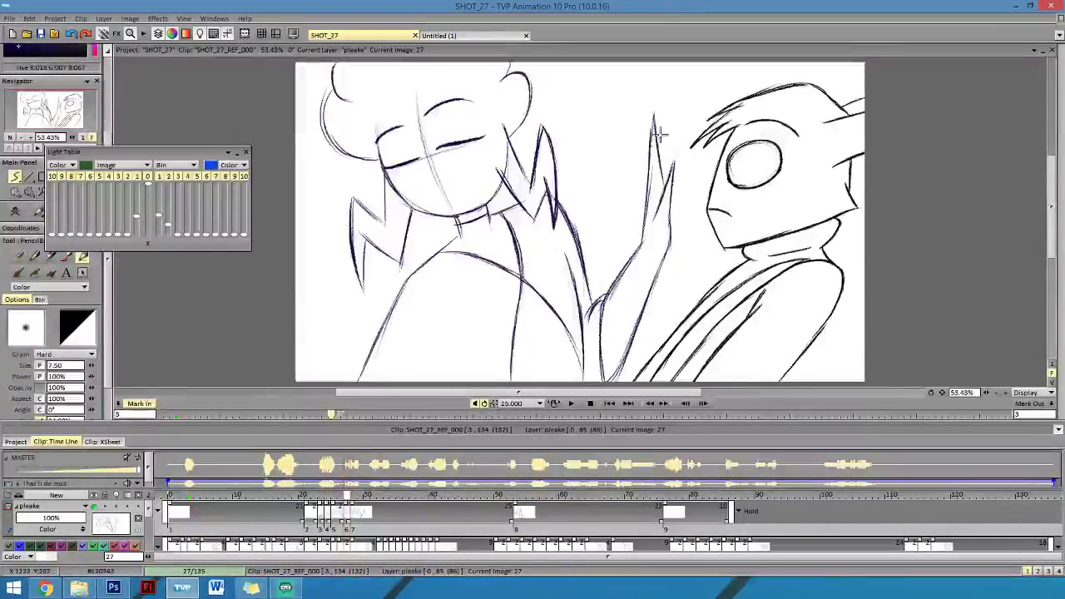
Sketch the remaining pointed fingers between the near and far fingers of the raised hand on frame 27, checking against frame 28.
{"action": "left_click_drag", "start_coordinate": [669, 111], "coordinate": [664, 158]}
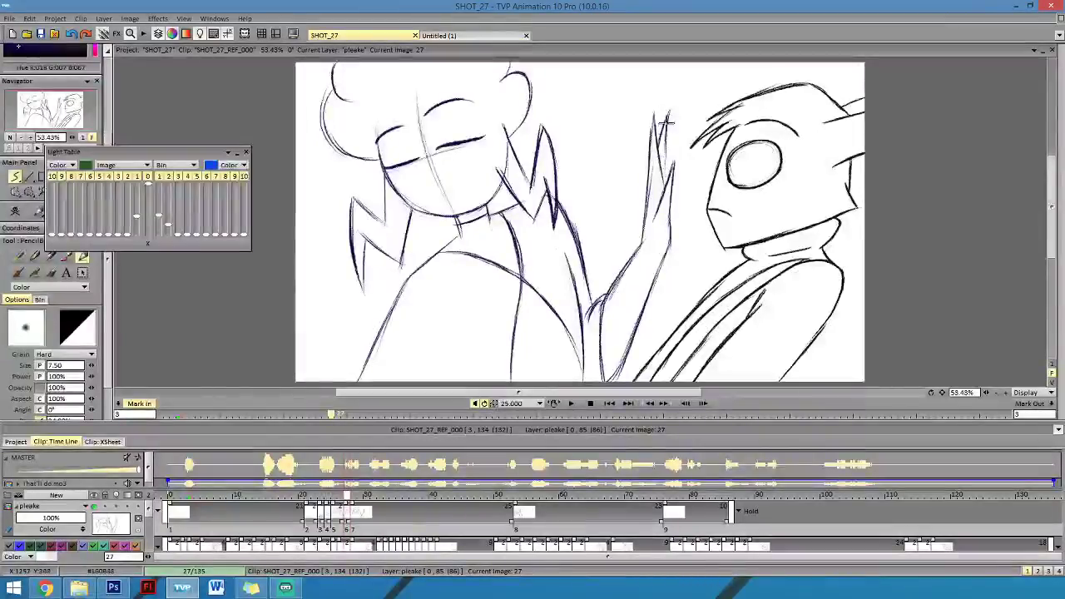
{"action": "key", "text": "Right"}
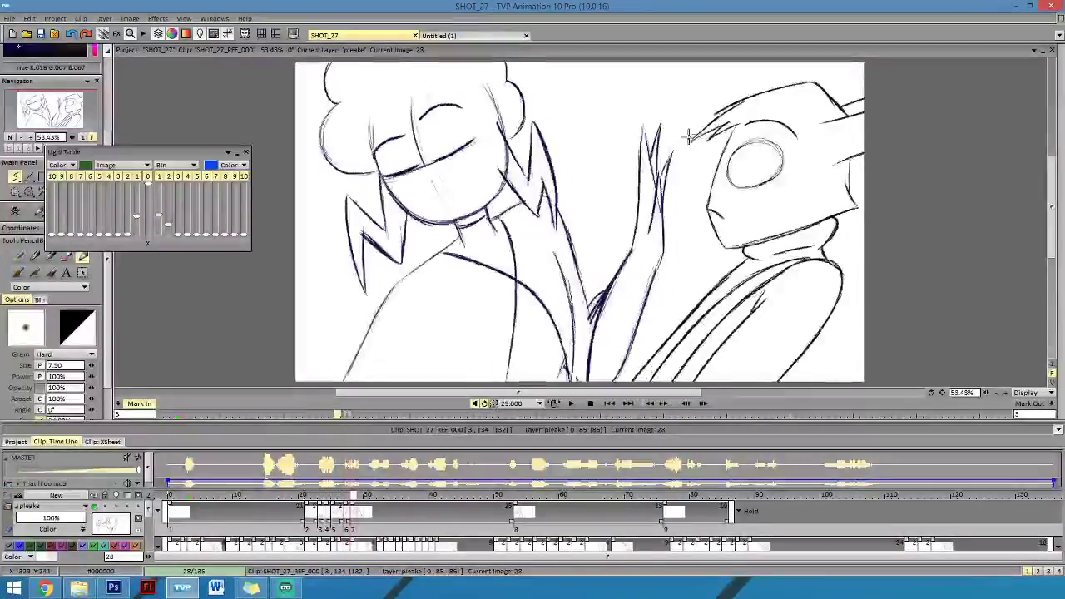
{"action": "key", "text": "Left"}
{"action": "key", "text": "Right"}
{"action": "key", "text": "Left"}
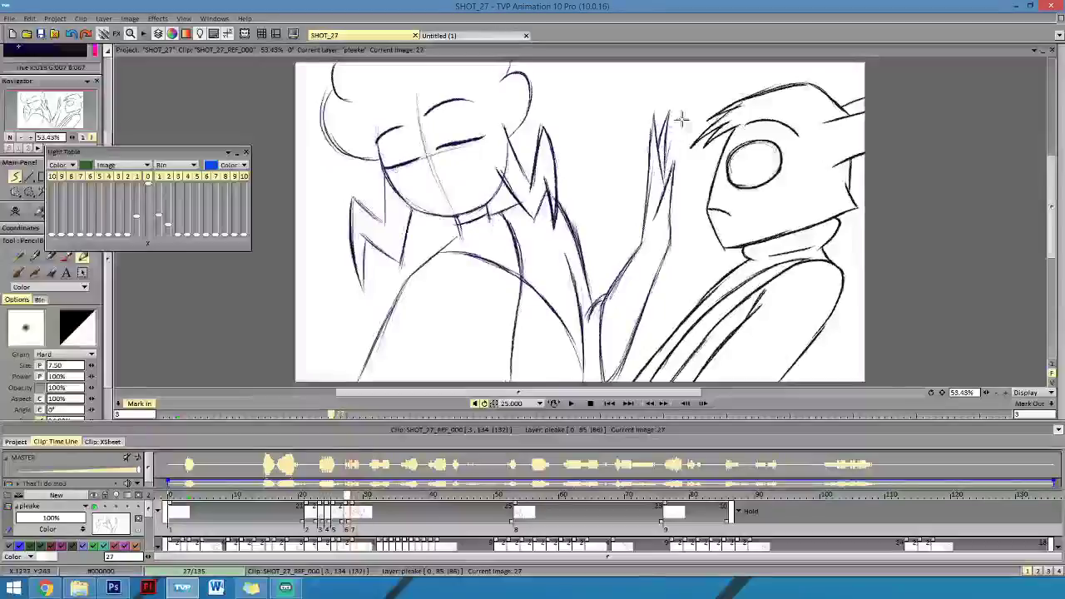
{"action": "key", "text": "Right"}
{"action": "key", "text": "Left"}
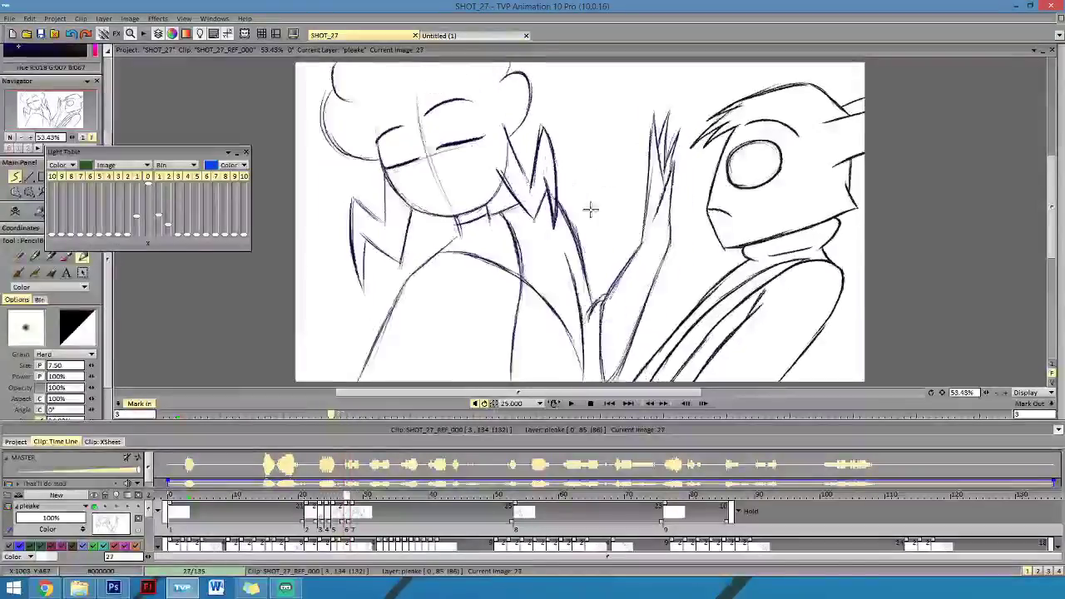
Check the motion of the completed frame 27 drawing against frames 26 and 28.
{"action": "key", "text": "Right"}
{"action": "key", "text": "Left"}
{"action": "key", "text": "Left"}
{"action": "key", "text": "Right"}
{"action": "key", "text": "Right"}
{"action": "key", "text": "Left"}
{"action": "key", "text": "Left"}
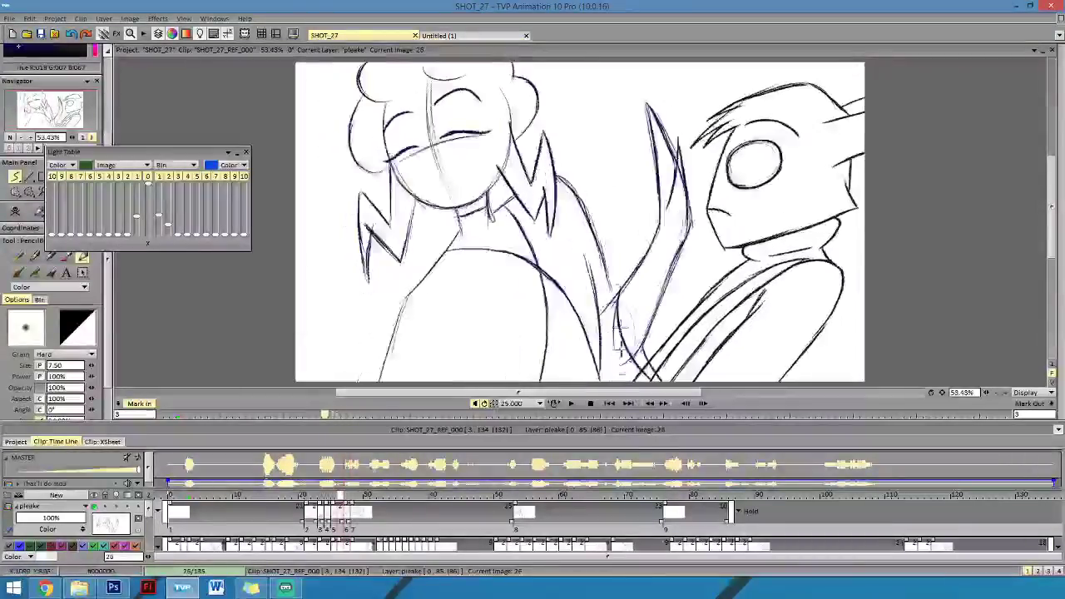
Compare the forearm and elbow placement across frames 25 to 28 by flipping between the drawings.
{"action": "key", "text": "Right"}
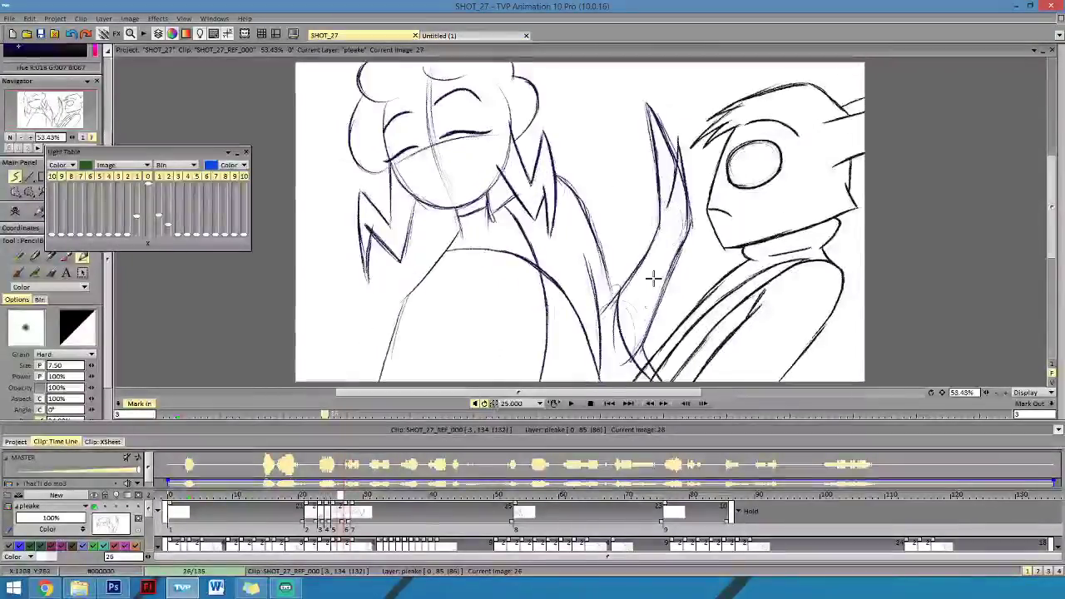
{"action": "key", "text": "Left"}
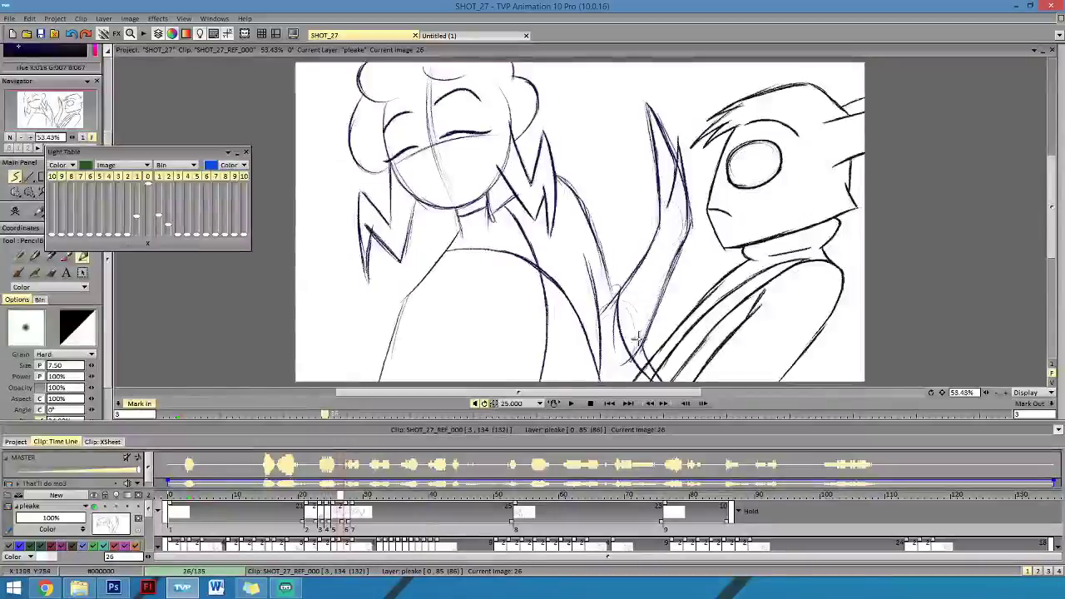
{"action": "key", "text": "Right"}
{"action": "key", "text": "Right"}
{"action": "key", "text": "Left"}
{"action": "key", "text": "Left"}
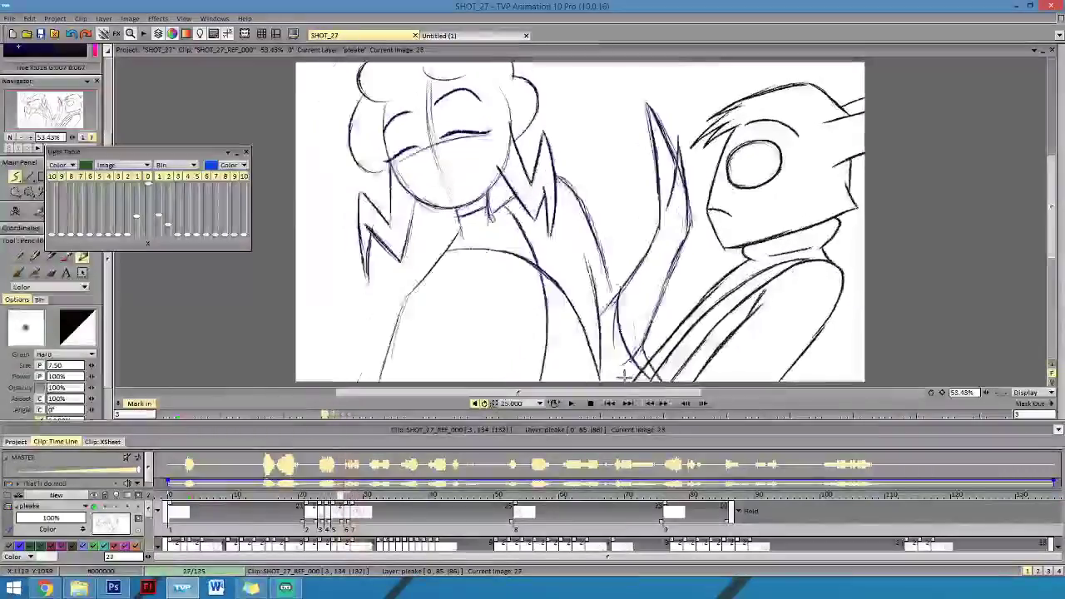
{"action": "key", "text": "Right"}
{"action": "key", "text": "Right"}
{"action": "key", "text": "Left"}
{"action": "key", "text": "Right"}
{"action": "key", "text": "Left"}
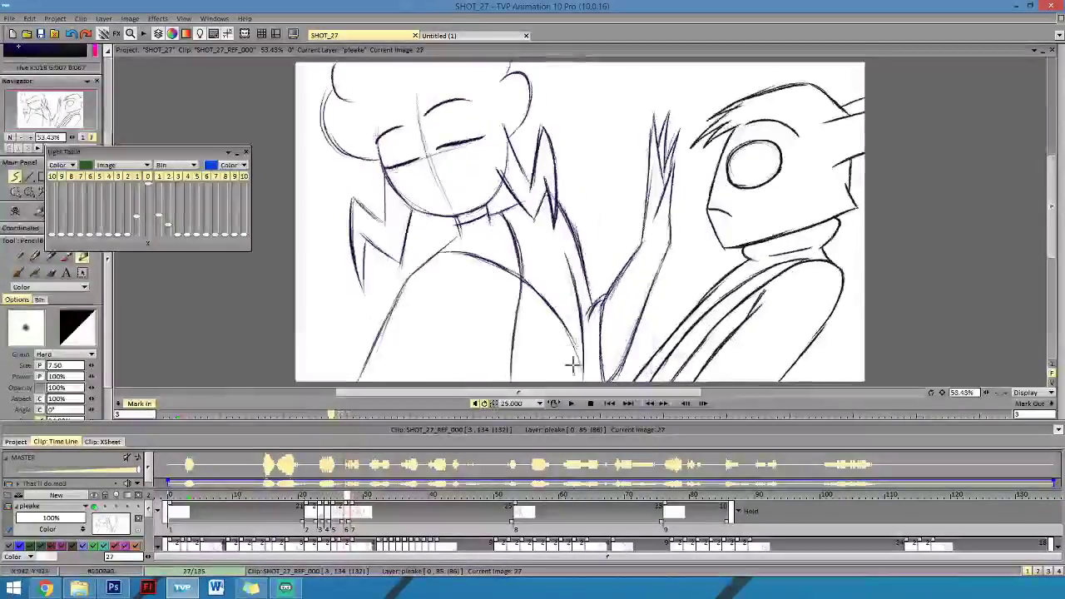
Strengthen the lower part of the curved shoulder line down to the elbow on frame 27, checking against frame 28.
{"action": "left_click_drag", "start_coordinate": [543, 295], "coordinate": [580, 359]}
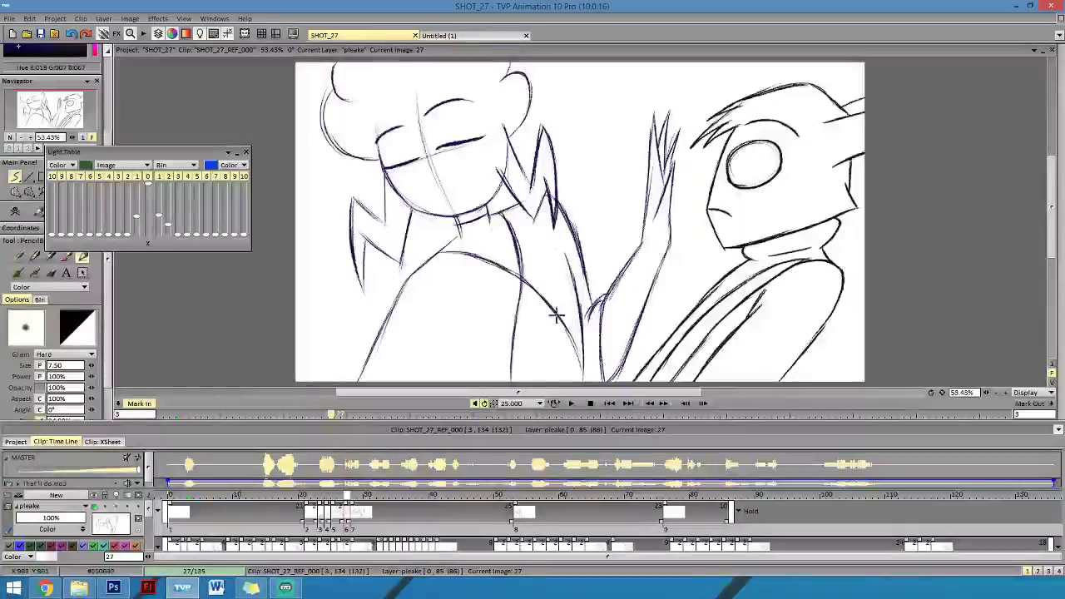
{"action": "left_click_drag", "start_coordinate": [556, 314], "coordinate": [579, 364]}
{"action": "key", "text": "Right"}
{"action": "key", "text": "Left"}
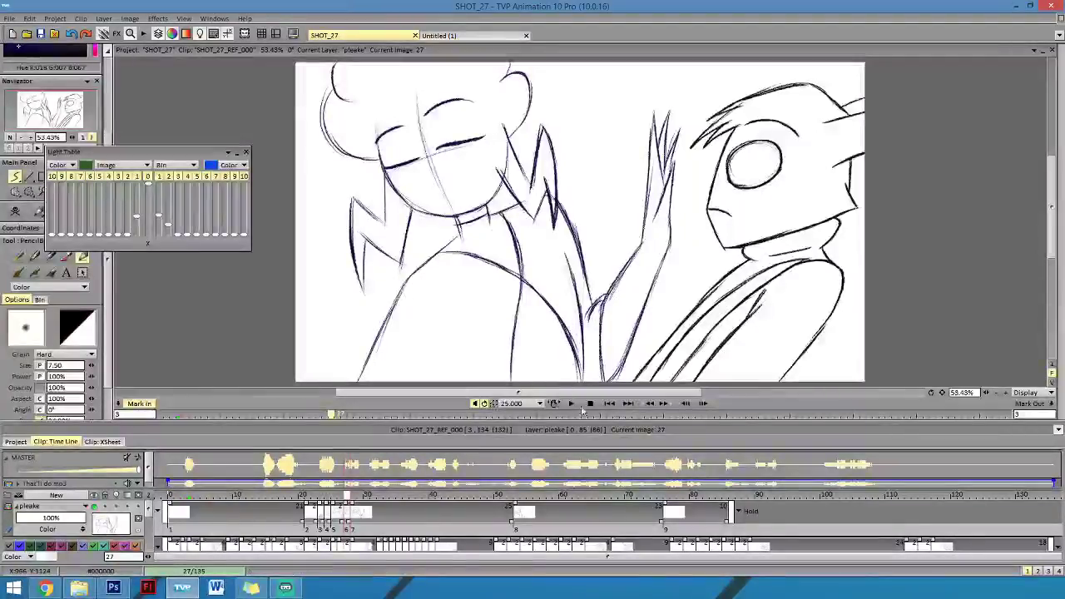
Review the character's motion through the rough drawings from frame 28 back to frame 23.
{"action": "key", "text": "Right"}
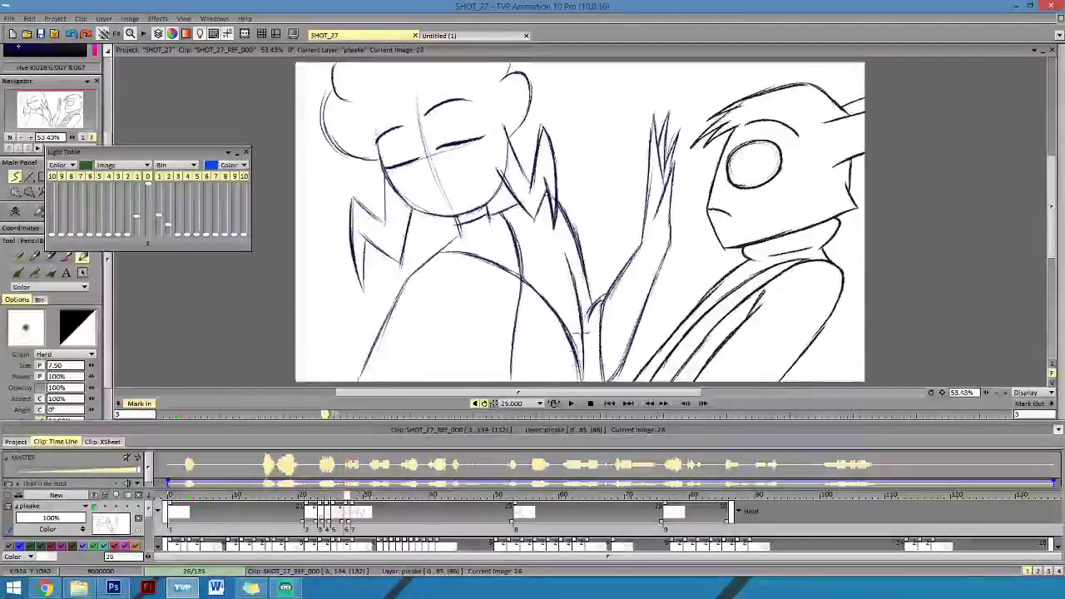
{"action": "key", "text": "Left"}
{"action": "key", "text": "Left"}
{"action": "key", "text": "Left"}
{"action": "key", "text": "Left"}
{"action": "key", "text": "Left"}
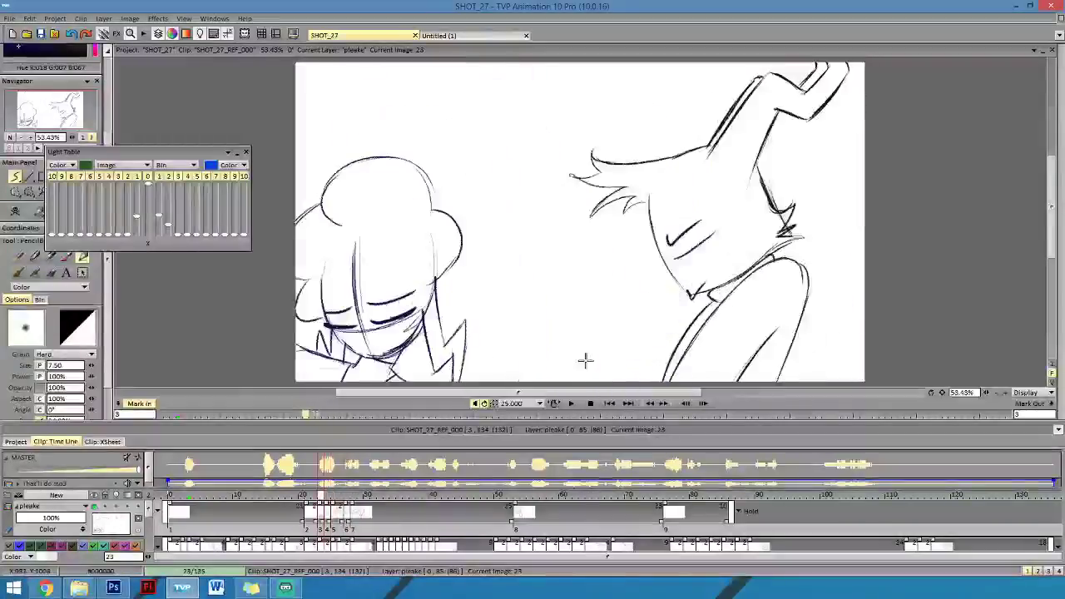
{"action": "key", "text": "Right"}
{"action": "key", "text": "Right"}
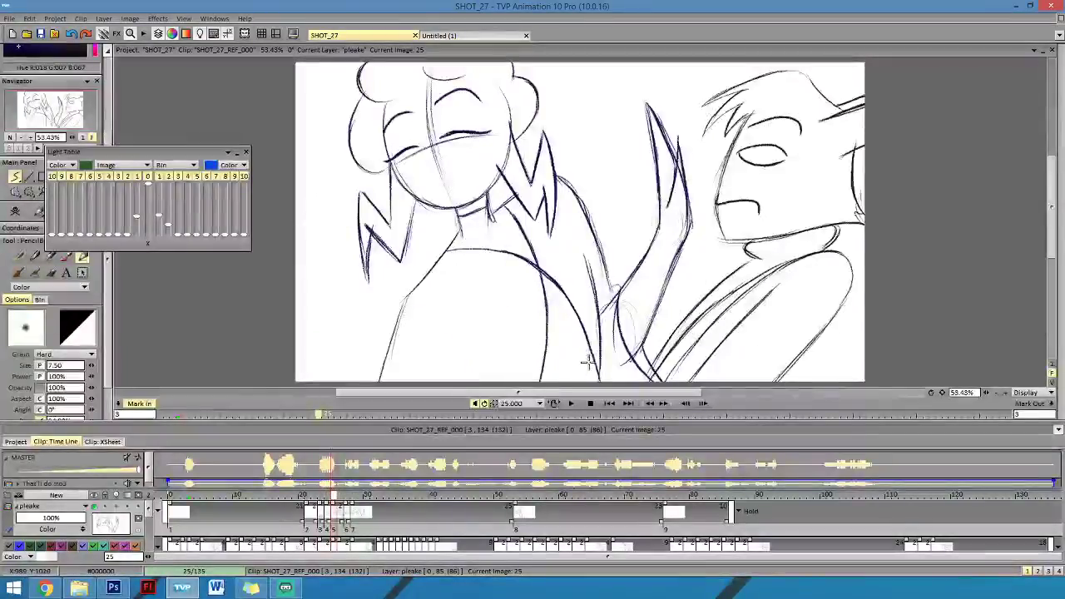
Add a short fold line at the lower end of the curved shoulder line on frames 26 and 27, matching frame 28.
{"action": "key", "text": "Right"}
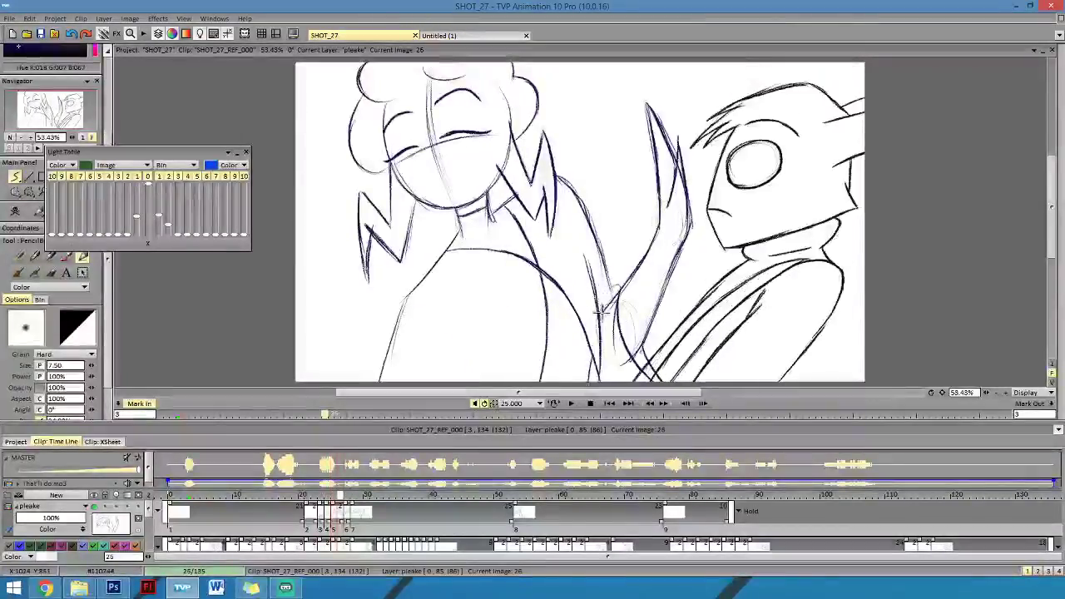
{"action": "key", "text": "Right"}
{"action": "key", "text": "Left"}
{"action": "key", "text": "Right"}
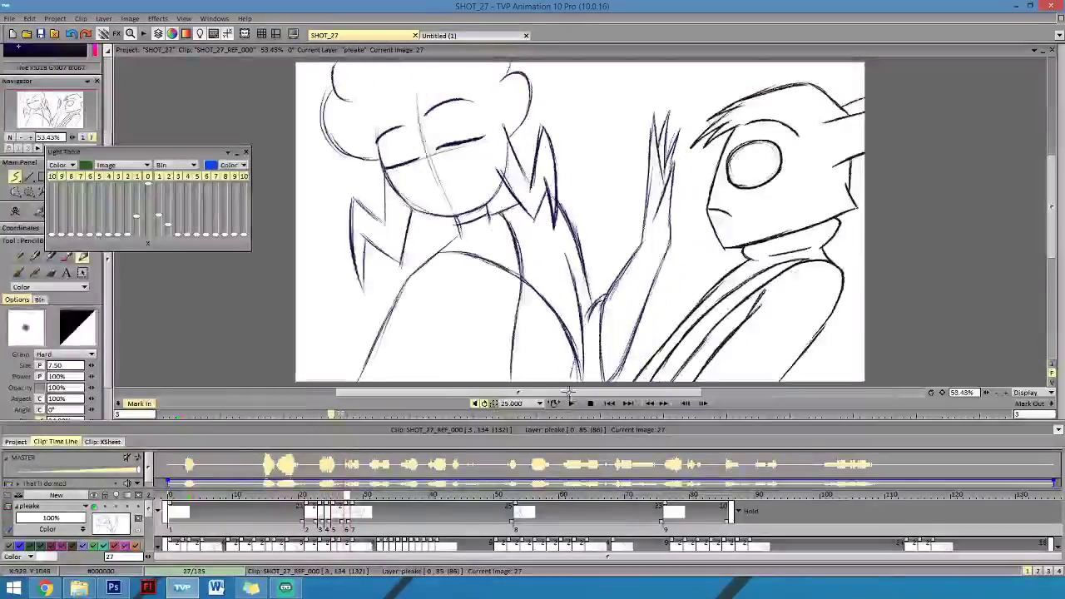
{"action": "key", "text": "Left"}
{"action": "key", "text": "Right"}
{"action": "key", "text": "Right"}
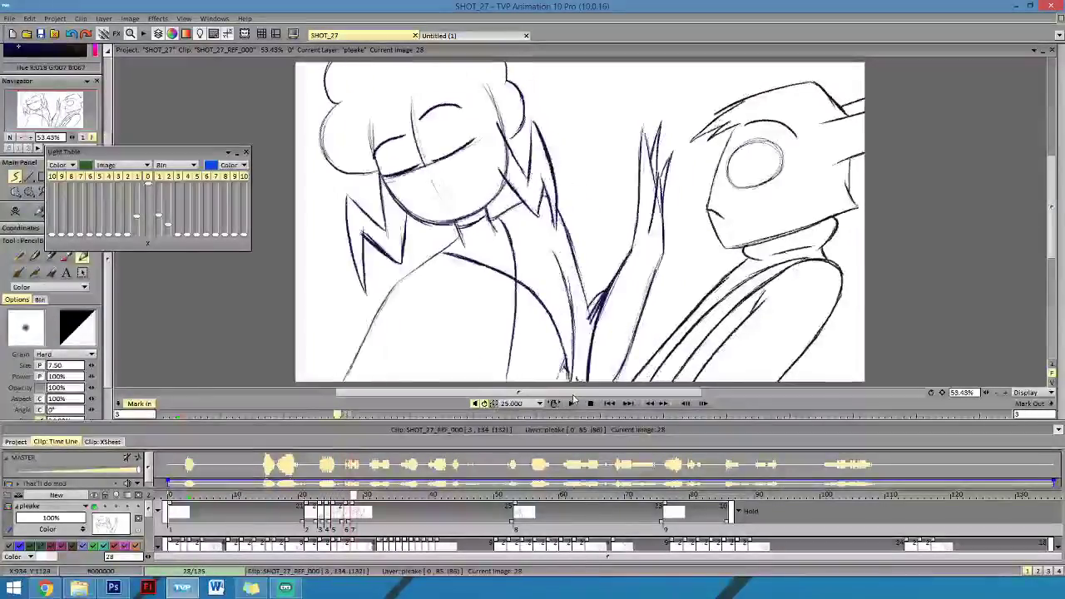
Examine how the fold line, forearm and torso move between frames 26, 27 and 28.
{"action": "key", "text": "Left"}
{"action": "key", "text": "Left"}
{"action": "key", "text": "Right"}
{"action": "key", "text": "Right"}
{"action": "key", "text": "Left"}
{"action": "key", "text": "Left"}
{"action": "key", "text": "Right"}
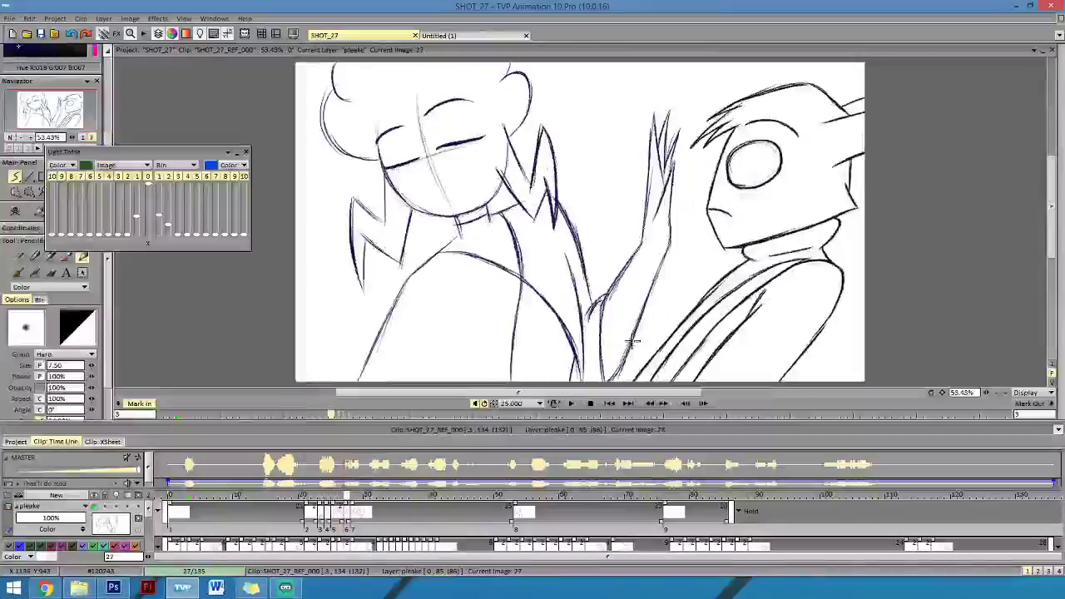
{"action": "key", "text": "Right"}
{"action": "key", "text": "Left"}
{"action": "key", "text": "Right"}
{"action": "key", "text": "Left"}
{"action": "key", "text": "Right"}
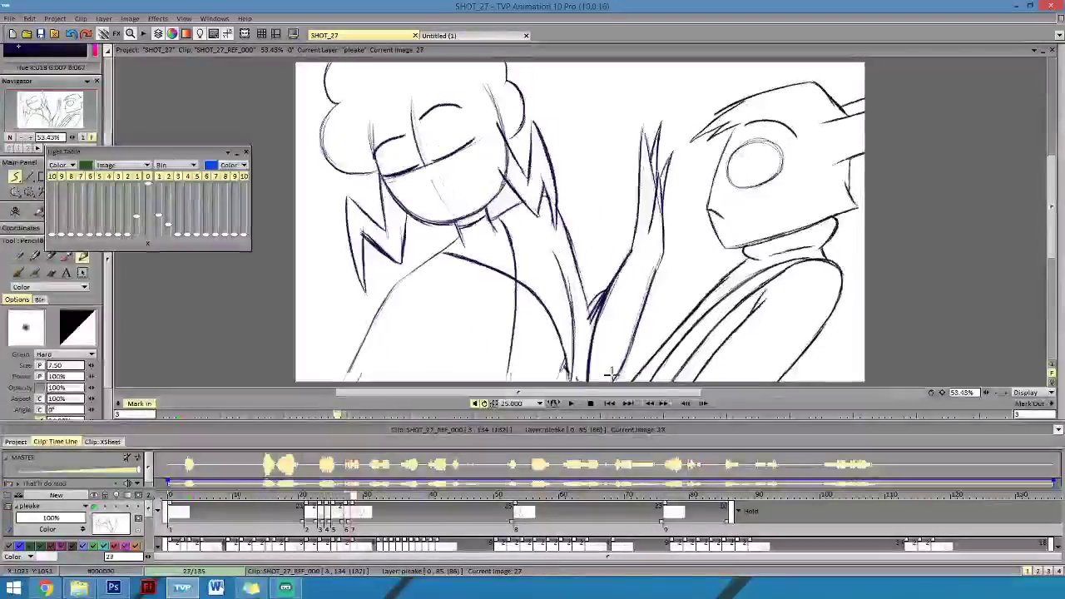
{"action": "key", "text": "Left"}
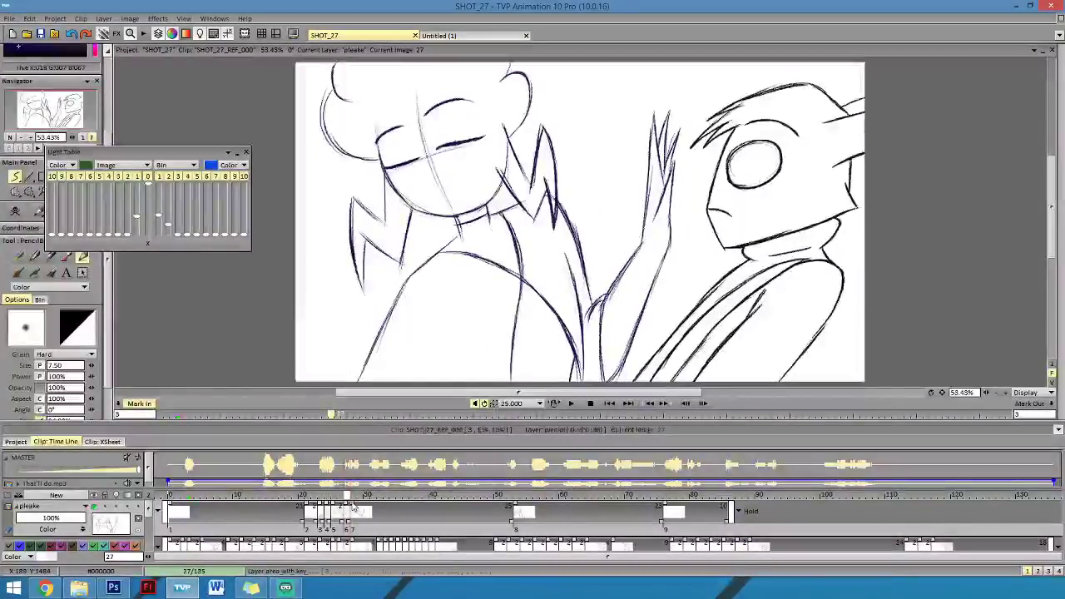
Extend the exposure of the frame 27 drawing by one frame and start a blank drawing at frame 31 on the pleake layer.
{"action": "left_click_drag", "start_coordinate": [352, 508], "coordinate": [360, 508]}
{"action": "key", "text": "Right"}
{"action": "key", "text": "Right"}
{"action": "key", "text": "Right"}
{"action": "key", "text": "Right"}
{"action": "key", "text": "Right"}
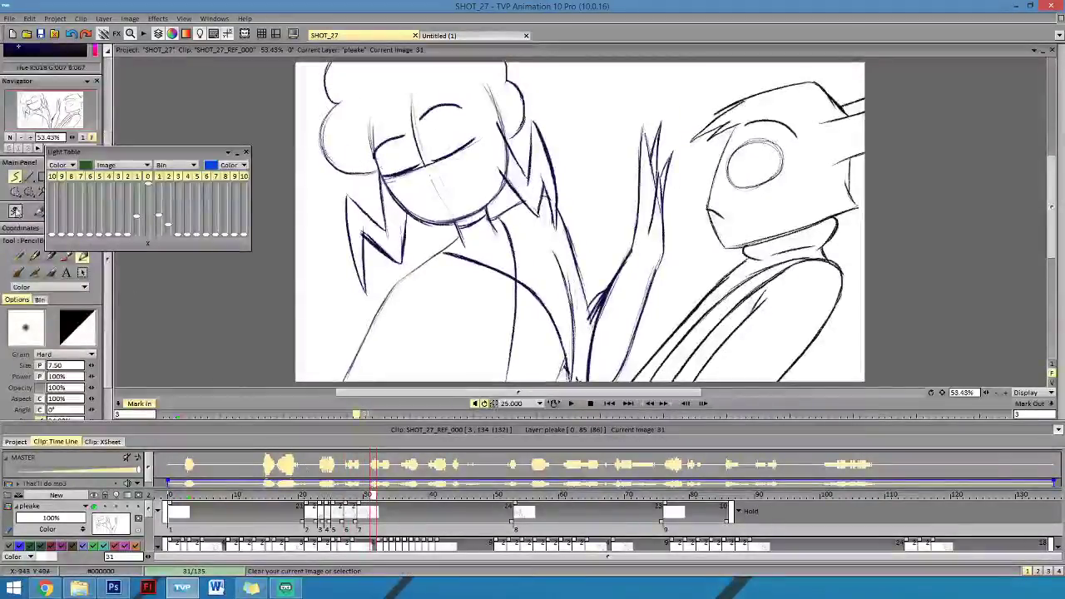
{"action": "key", "text": "BackSpace"}
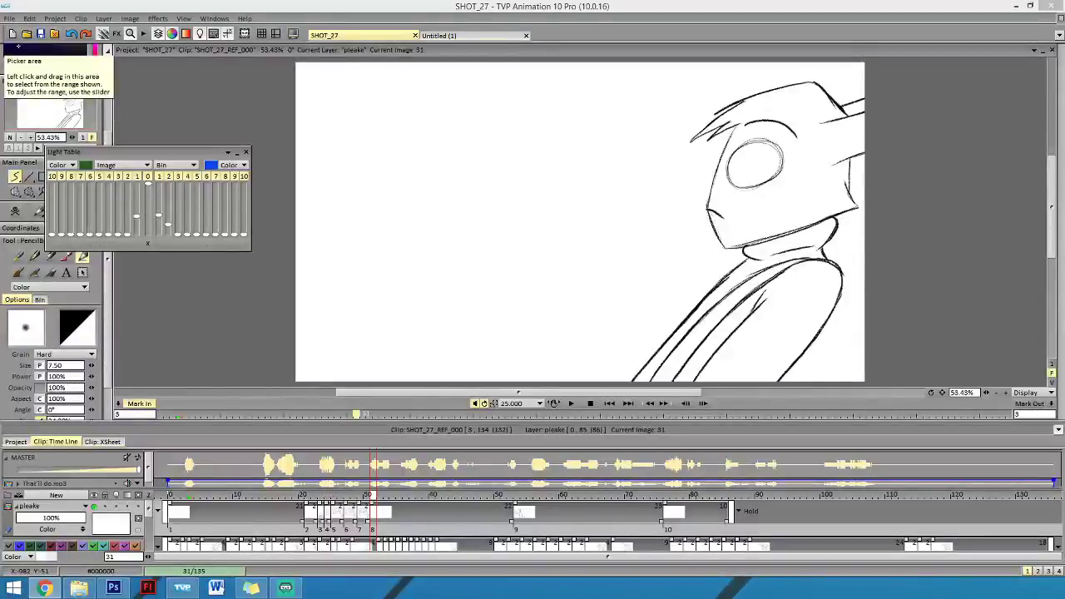
{"action": "mouse_move", "coordinate": [373, 496]}
{"action": "left_mouse_down"}
{"action": "mouse_move", "coordinate": [289, 514]}
{"action": "mouse_move", "coordinate": [374, 511]}
{"action": "mouse_move", "coordinate": [363, 497]}
{"action": "mouse_move", "coordinate": [374, 508]}
{"action": "left_mouse_up"}
{"action": "left_click", "coordinate": [373, 508]}
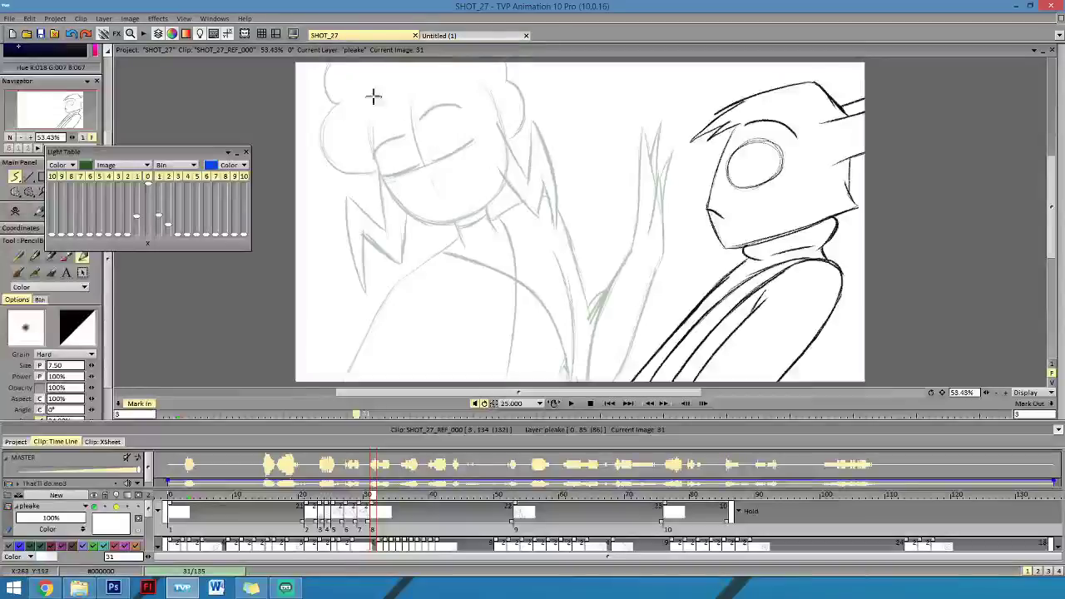
Trace the upper hair outline on both sides and the jaw contour on frame 31 over the light-table image of the previous drawing.
{"action": "key", "text": "Left"}
{"action": "key", "text": "Right"}
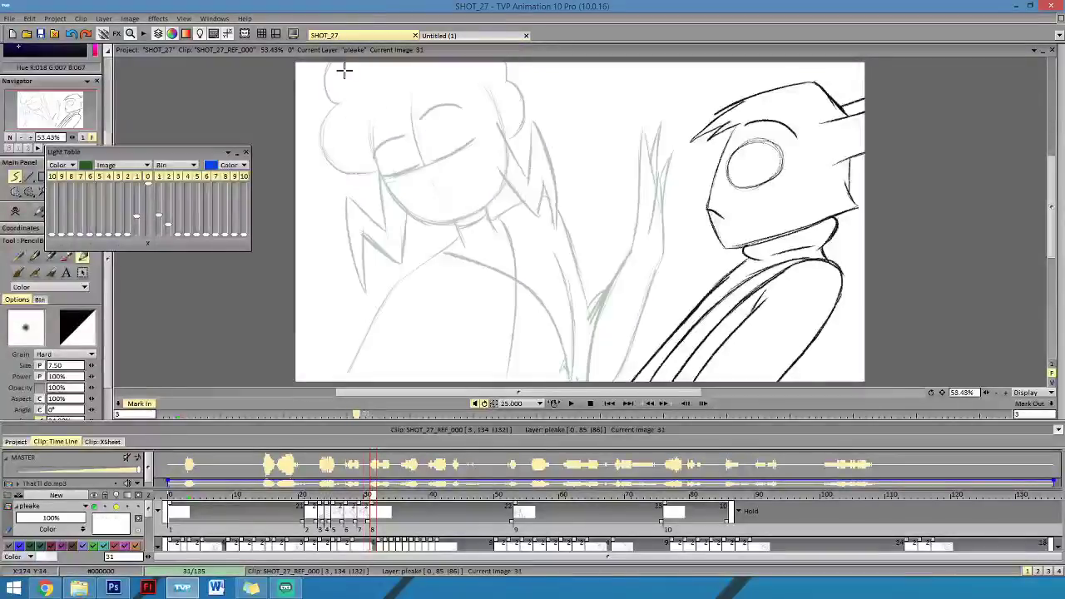
{"action": "key", "text": "Left"}
{"action": "key", "text": "Right"}
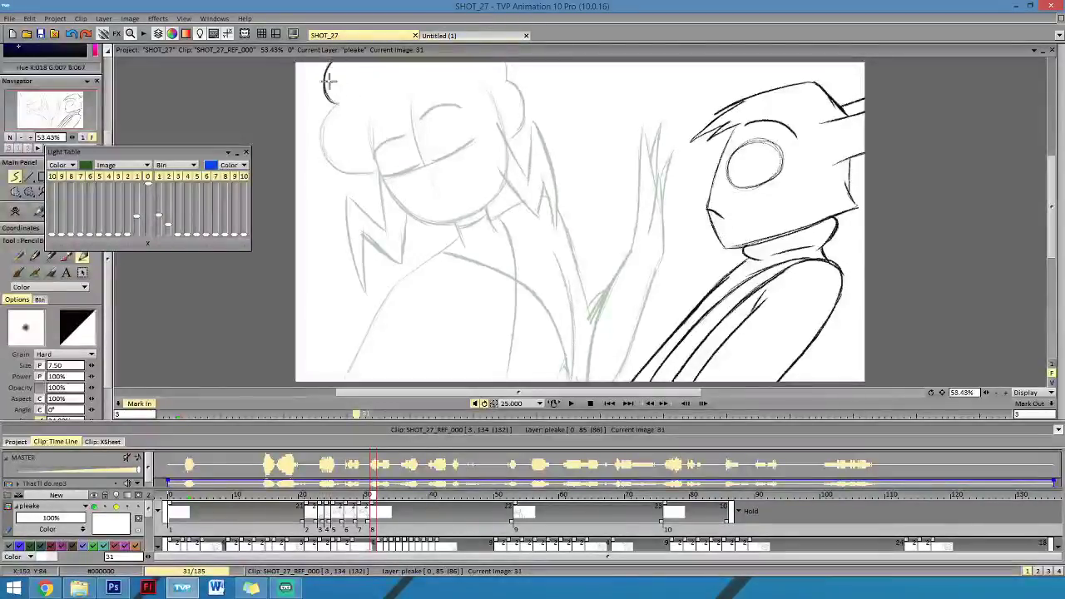
{"action": "left_click_drag", "start_coordinate": [326, 82], "coordinate": [340, 104]}
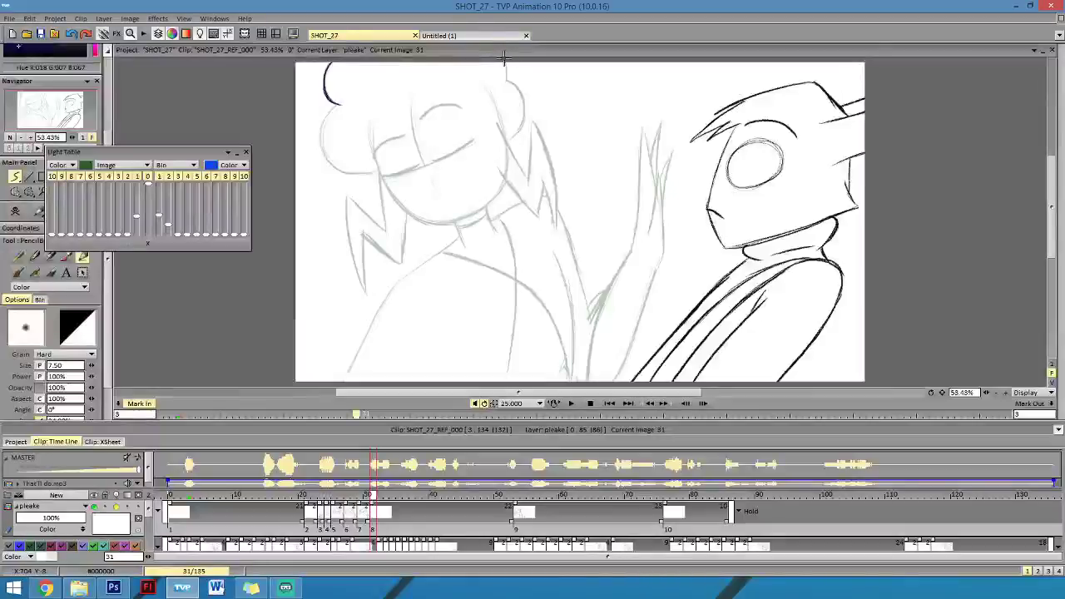
{"action": "left_click_drag", "start_coordinate": [504, 61], "coordinate": [505, 84]}
{"action": "mouse_move", "coordinate": [371, 143]}
{"action": "left_mouse_down"}
{"action": "mouse_move", "coordinate": [386, 192]}
{"action": "mouse_move", "coordinate": [374, 153]}
{"action": "mouse_move", "coordinate": [428, 223]}
{"action": "left_mouse_up"}
{"action": "mouse_move", "coordinate": [374, 166]}
{"action": "left_mouse_down"}
{"action": "mouse_move", "coordinate": [435, 215]}
{"action": "mouse_move", "coordinate": [402, 204]}
{"action": "mouse_move", "coordinate": [451, 224]}
{"action": "left_mouse_up"}
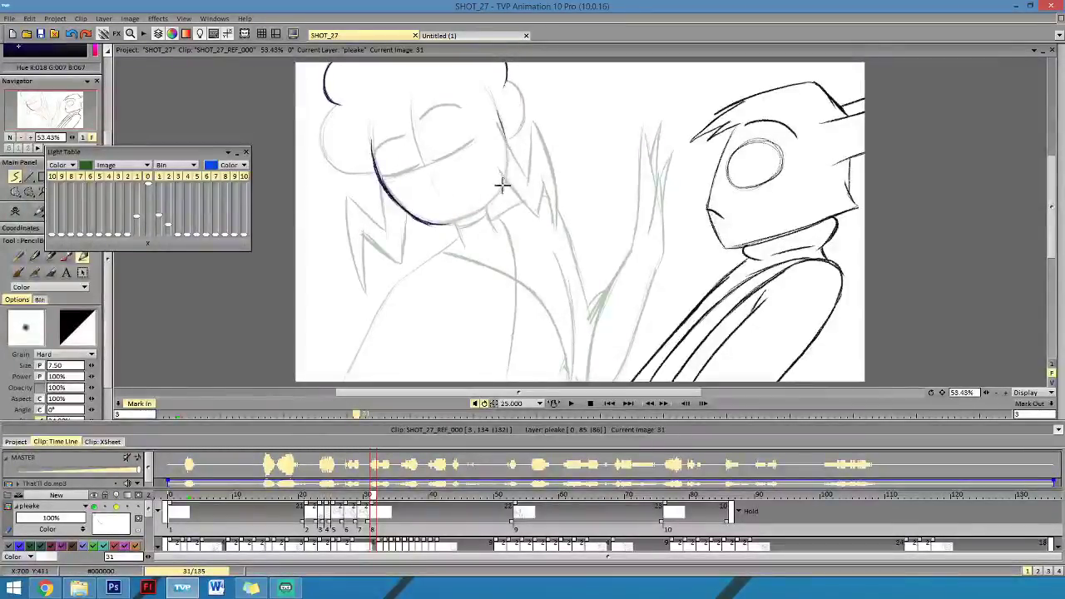
{"action": "mouse_move", "coordinate": [436, 224]}
{"action": "left_mouse_down"}
{"action": "mouse_move", "coordinate": [487, 204]}
{"action": "mouse_move", "coordinate": [505, 173]}
{"action": "left_mouse_up"}
Trace the zigzag hair lock on the side of the face nearest the raised hand on frame 31.
{"action": "mouse_move", "coordinate": [502, 134]}
{"action": "left_mouse_down"}
{"action": "mouse_move", "coordinate": [538, 216]}
{"action": "mouse_move", "coordinate": [543, 181]}
{"action": "left_mouse_up"}
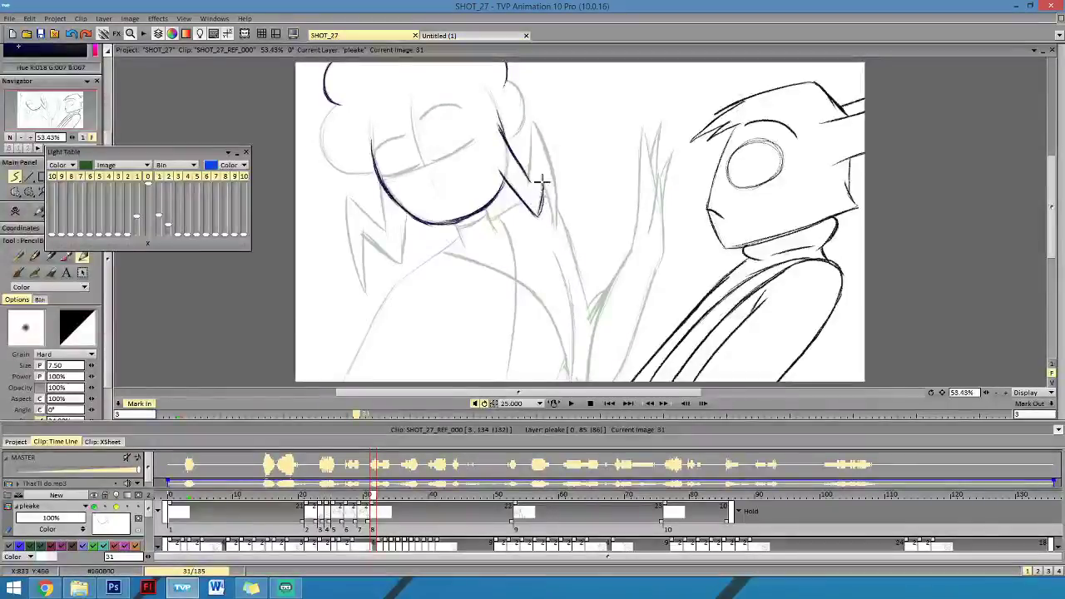
{"action": "key", "text": "e"}
{"action": "key", "text": "e"}
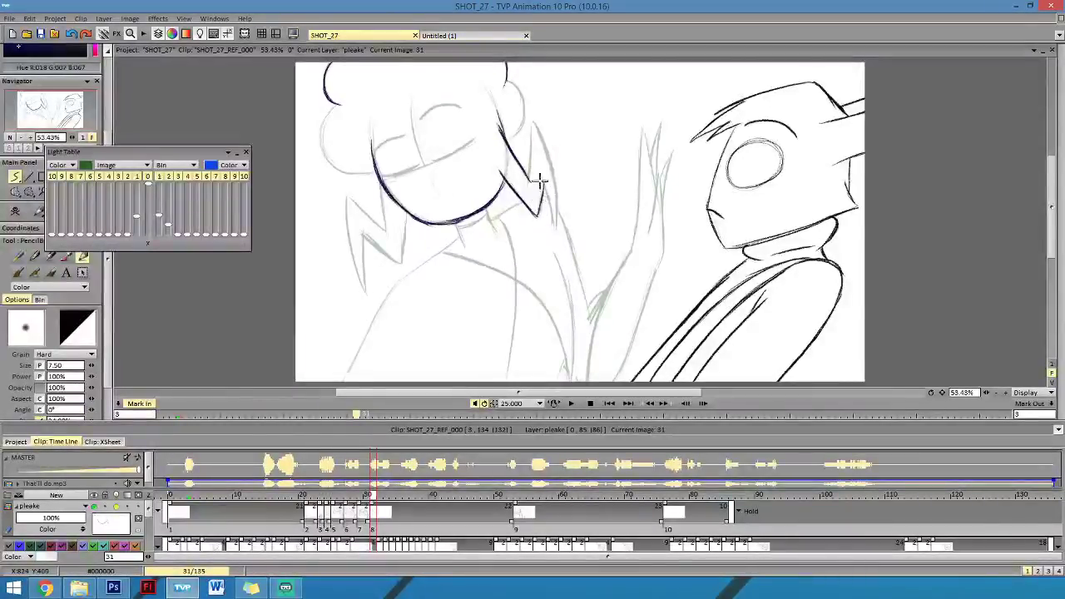
{"action": "left_click_drag", "start_coordinate": [545, 188], "coordinate": [554, 226]}
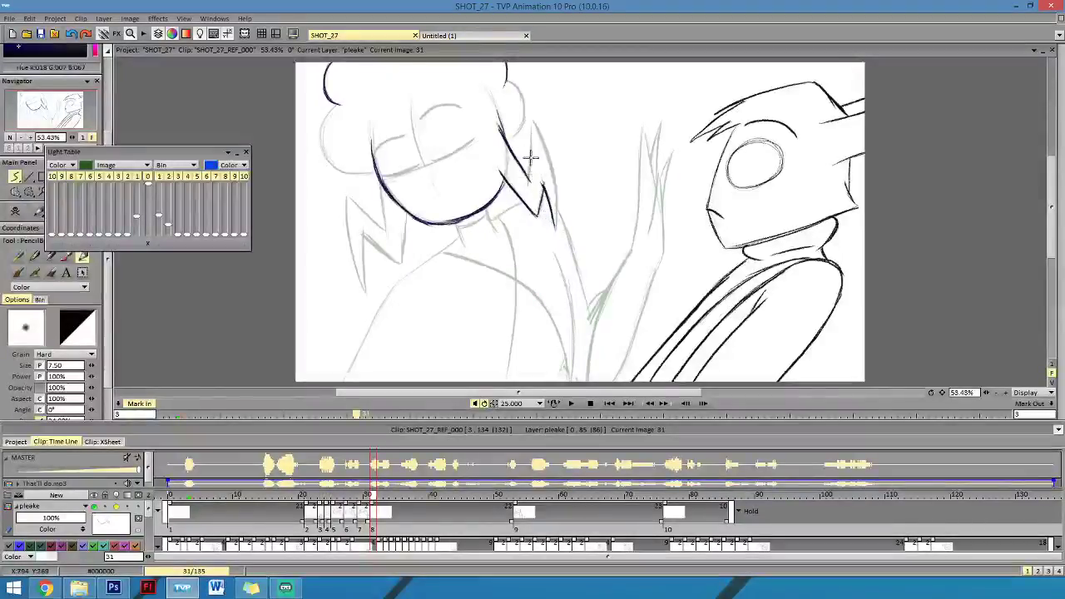
{"action": "left_click_drag", "start_coordinate": [532, 123], "coordinate": [527, 183]}
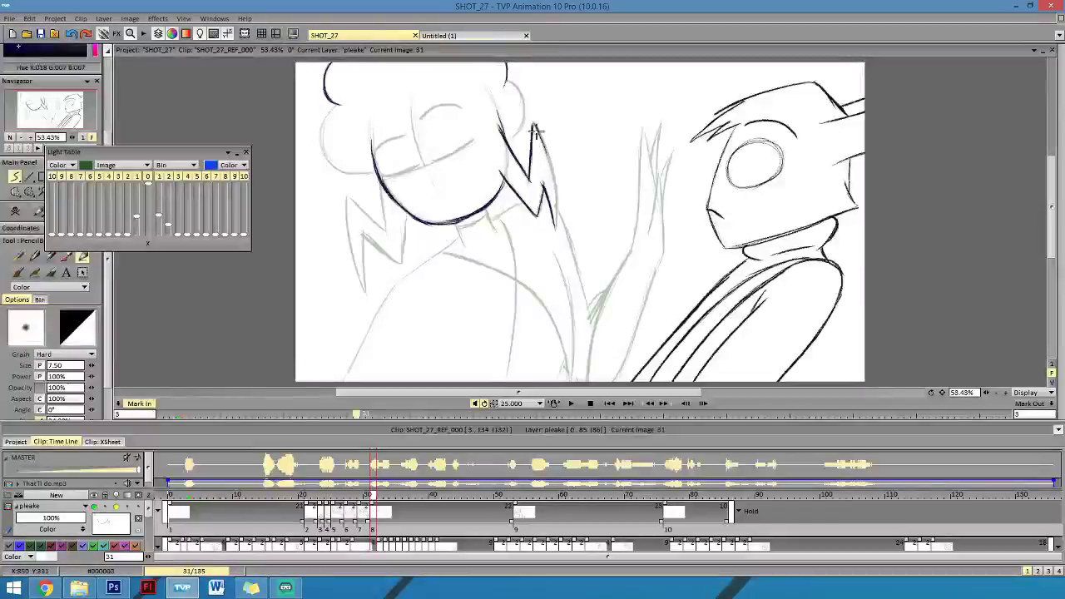
{"action": "left_click_drag", "start_coordinate": [535, 124], "coordinate": [556, 212]}
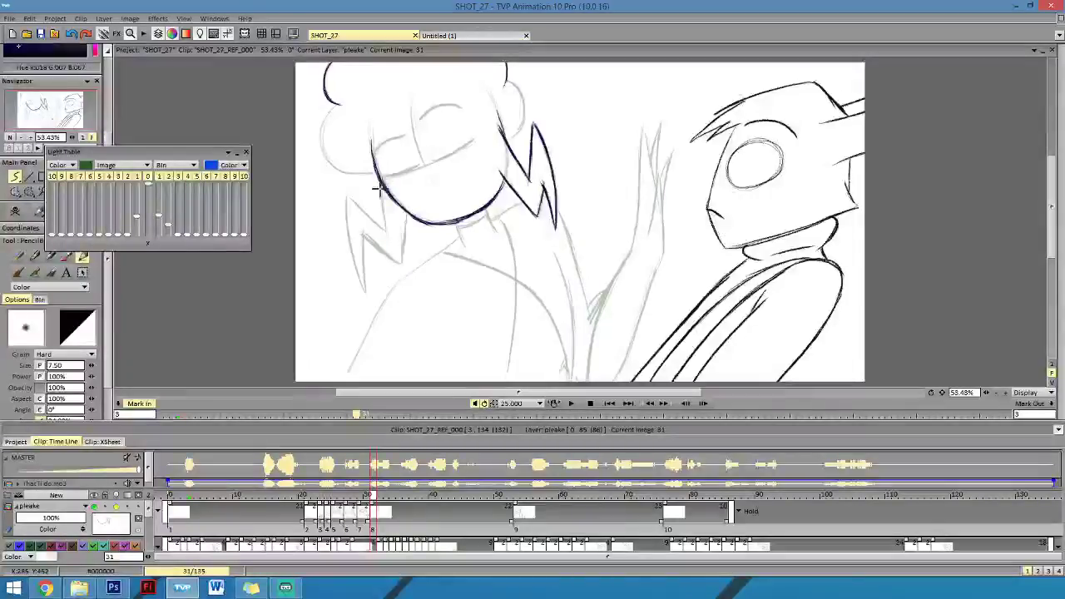
Trace the zigzag lock on the side away from the raised hand and the round curl at the opposite temple on frame 31.
{"action": "mouse_move", "coordinate": [380, 186]}
{"action": "left_mouse_down"}
{"action": "mouse_move", "coordinate": [354, 257]}
{"action": "mouse_move", "coordinate": [346, 204]}
{"action": "mouse_move", "coordinate": [366, 294]}
{"action": "left_mouse_up"}
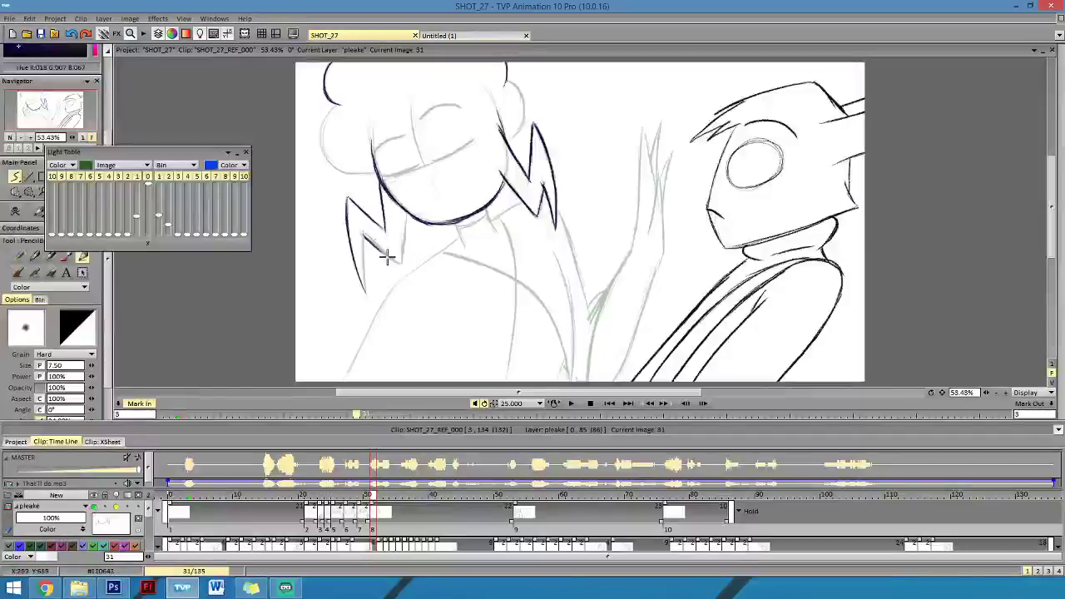
{"action": "left_click_drag", "start_coordinate": [366, 238], "coordinate": [395, 260]}
{"action": "left_click_drag", "start_coordinate": [407, 209], "coordinate": [400, 263]}
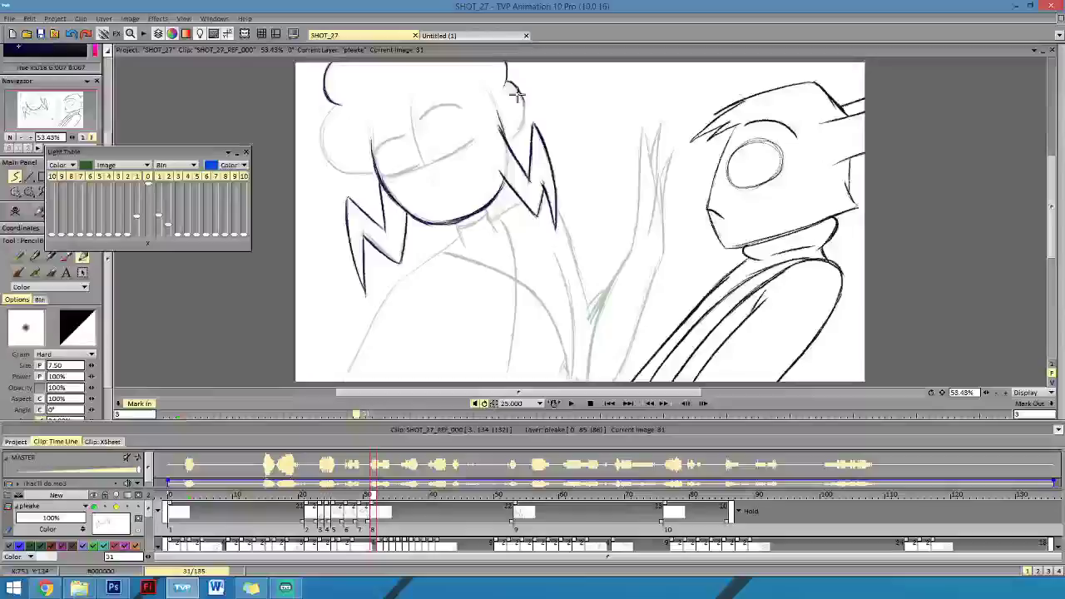
{"action": "left_click_drag", "start_coordinate": [518, 94], "coordinate": [509, 139]}
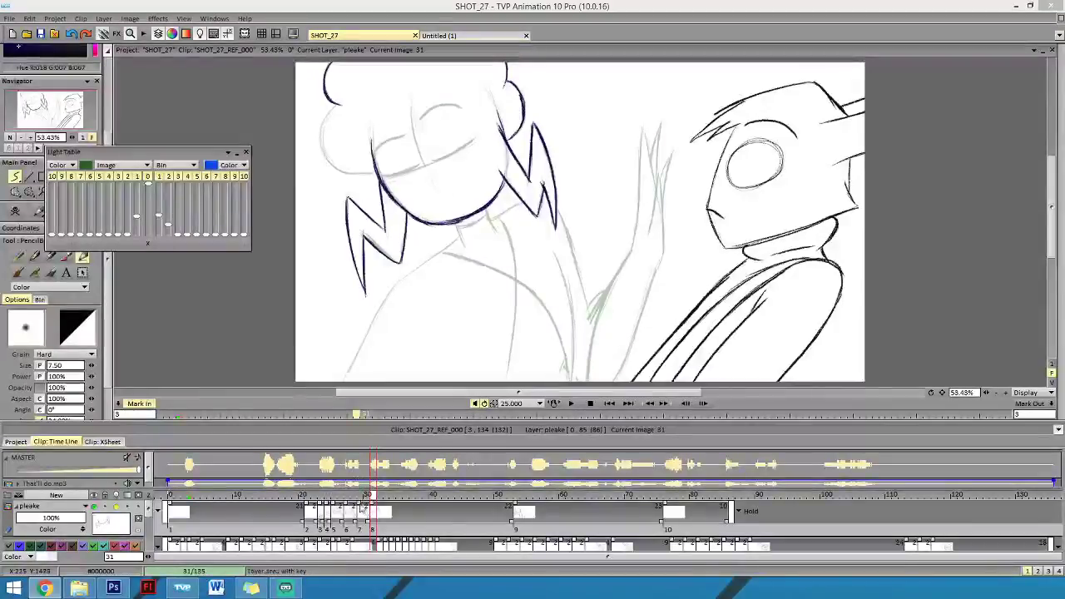
Compare the head, eyes and hair curls on frame 28 with the drawing on frame 29.
{"action": "left_click_drag", "start_coordinate": [371, 498], "coordinate": [356, 498]}
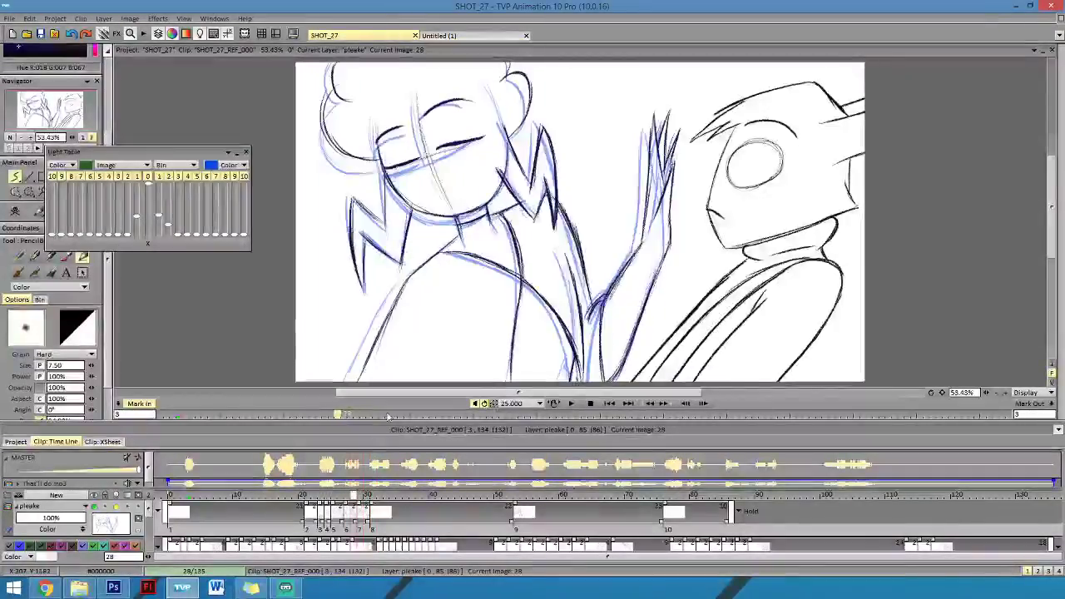
{"action": "key", "text": "Right"}
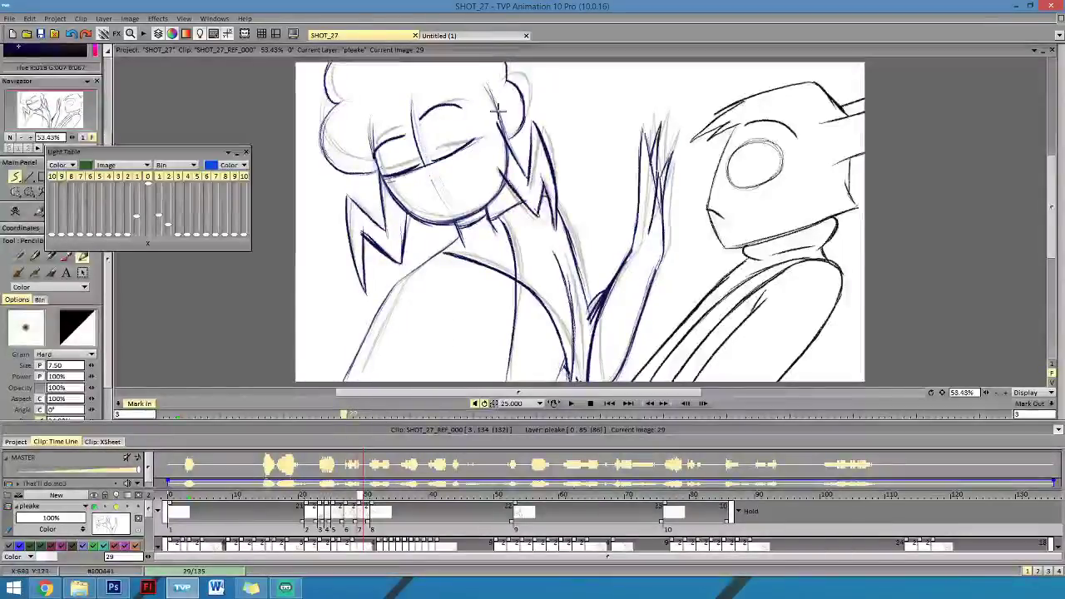
{"action": "key", "text": "e"}
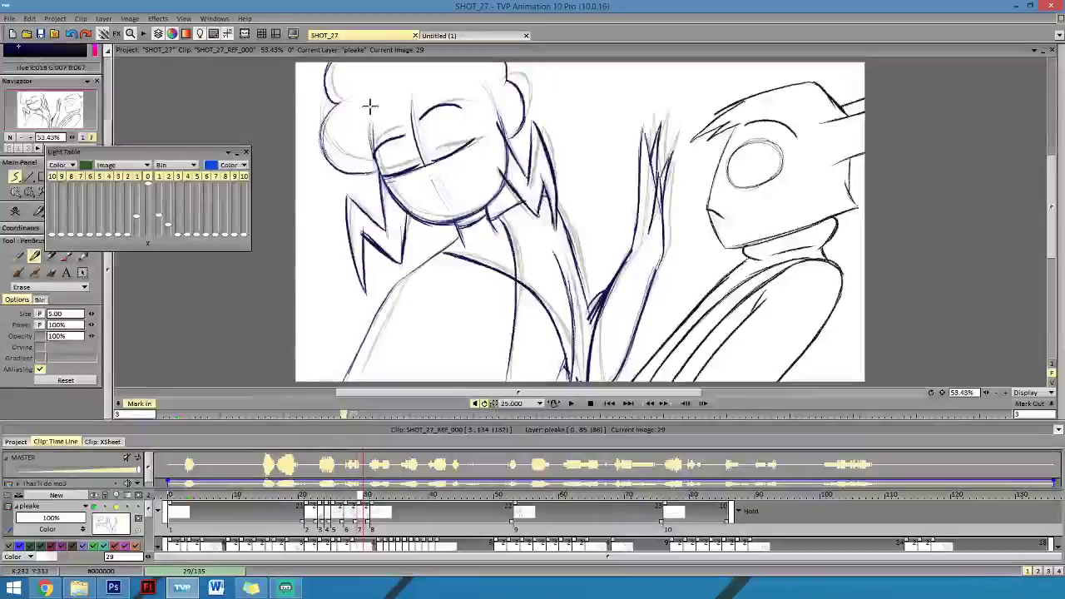
{"action": "key", "text": "e"}
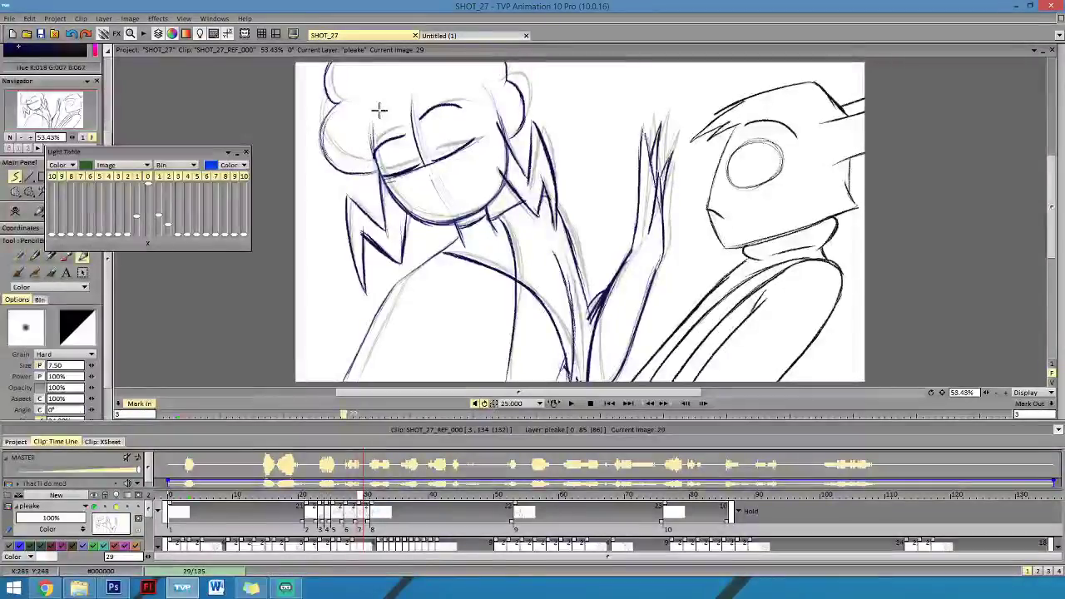
{"action": "key", "text": "Left"}
{"action": "key", "text": "Right"}
{"action": "key", "text": "Left"}
{"action": "key", "text": "Right"}
{"action": "key", "text": "Left"}
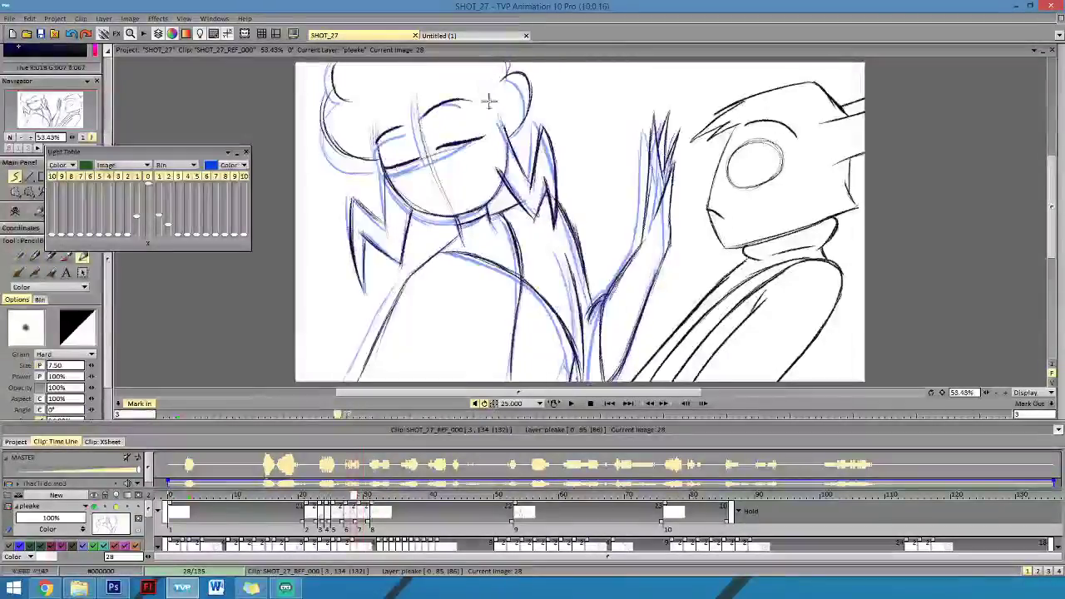
Trace the face's vertical centre guideline and the curved eye line across the face on frame 31.
{"action": "key", "text": "Right"}
{"action": "key", "text": "Left"}
{"action": "key", "text": "Right"}
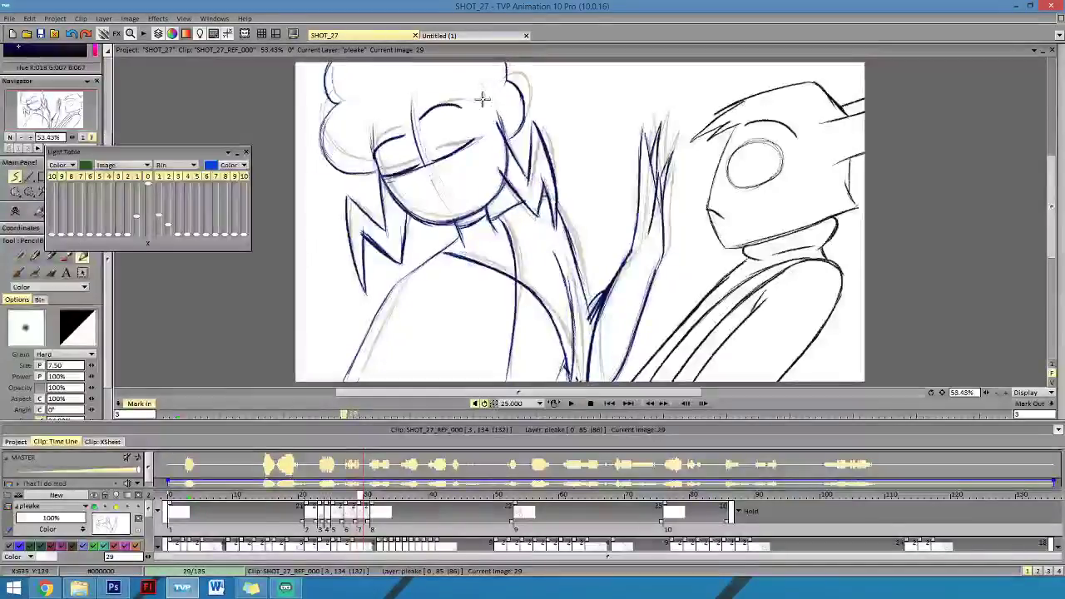
{"action": "key", "text": "Right"}
{"action": "key", "text": "Right"}
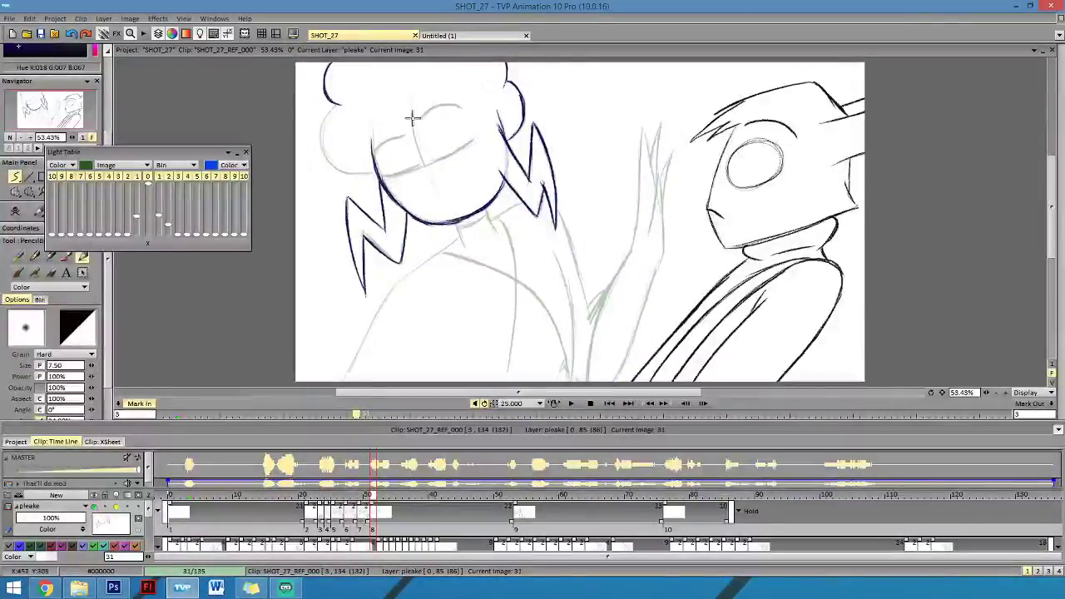
{"action": "left_click_drag", "start_coordinate": [410, 101], "coordinate": [448, 202]}
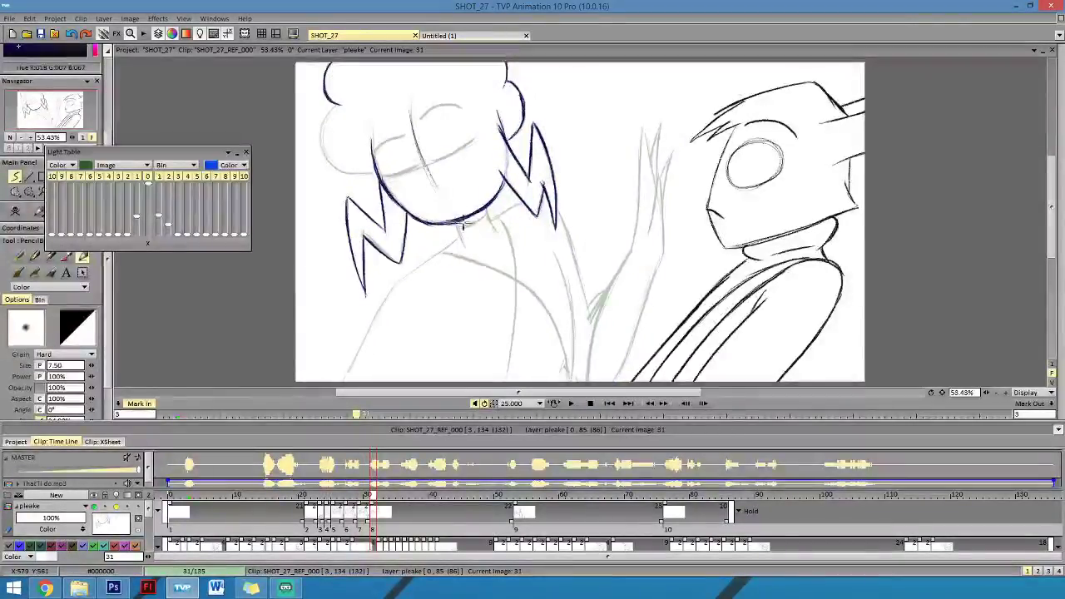
{"action": "left_click_drag", "start_coordinate": [385, 176], "coordinate": [474, 141]}
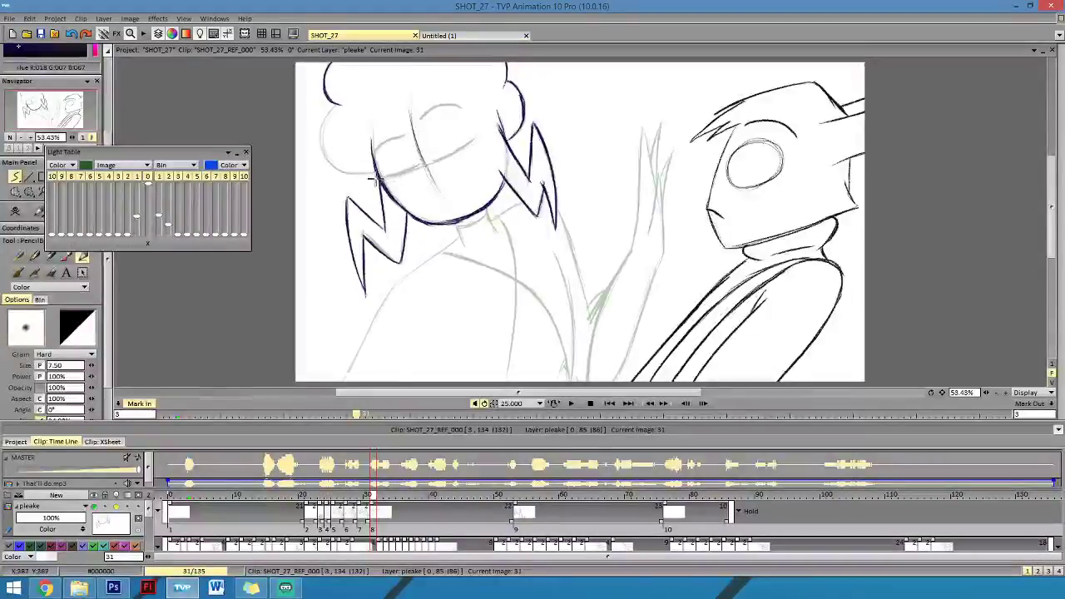
{"action": "mouse_move", "coordinate": [385, 176]}
{"action": "left_mouse_down"}
{"action": "mouse_move", "coordinate": [472, 139]}
{"action": "mouse_move", "coordinate": [416, 161]}
{"action": "mouse_move", "coordinate": [458, 150]}
{"action": "mouse_move", "coordinate": [444, 157]}
{"action": "mouse_move", "coordinate": [471, 140]}
{"action": "left_mouse_up"}
{"action": "left_click_drag", "start_coordinate": [394, 174], "coordinate": [416, 169]}
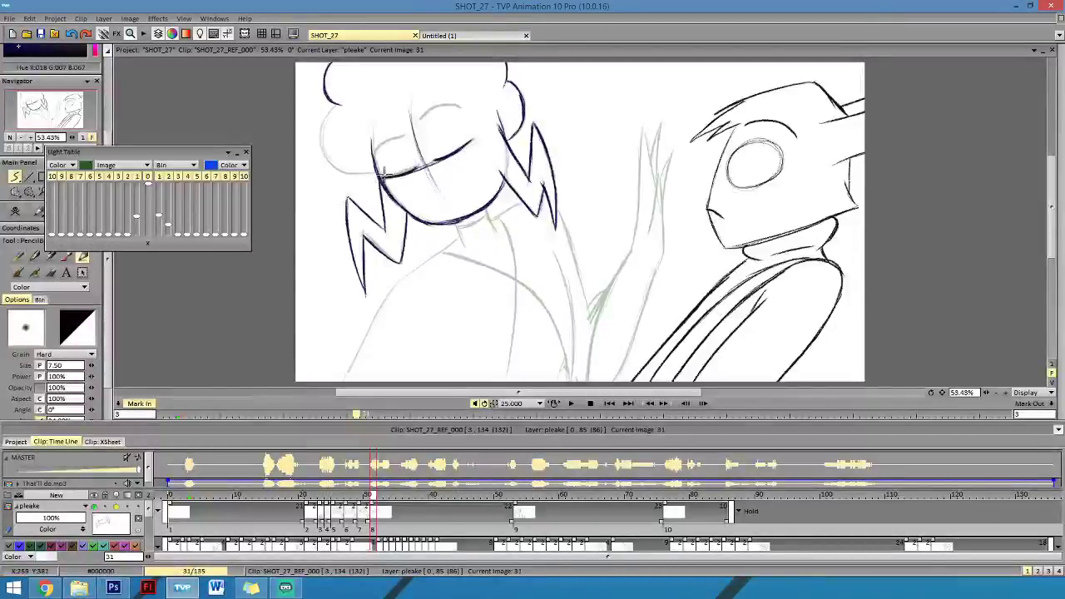
Trace the two small arcs above the eye line and the large round curl beside the face on frame 31.
{"action": "key", "text": "Left"}
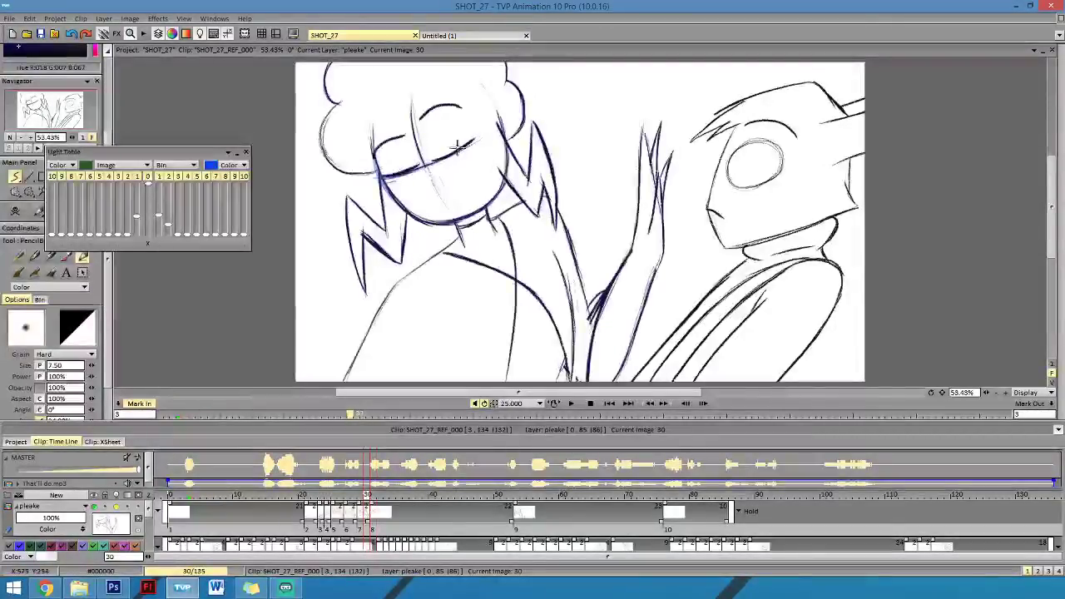
{"action": "key", "text": "Right"}
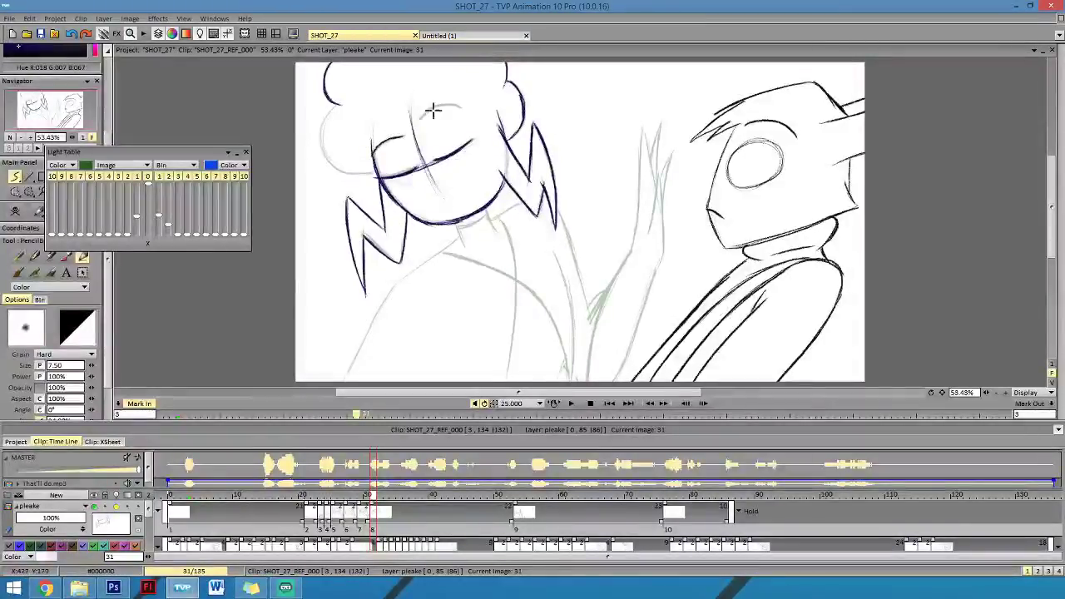
{"action": "mouse_move", "coordinate": [420, 118]}
{"action": "left_mouse_down"}
{"action": "mouse_move", "coordinate": [444, 104]}
{"action": "mouse_move", "coordinate": [462, 109]}
{"action": "left_mouse_up"}
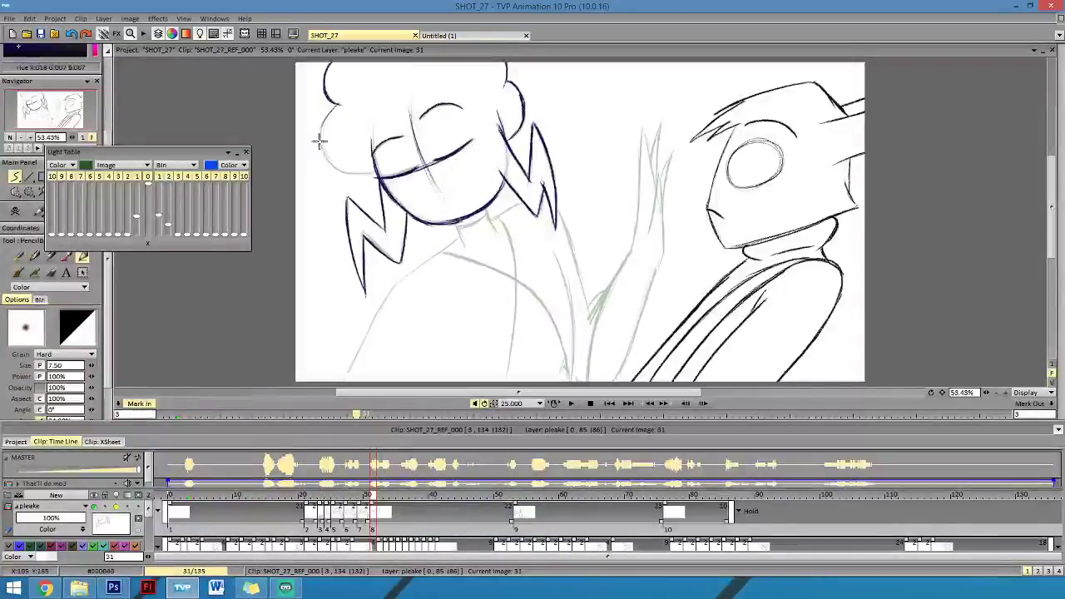
{"action": "mouse_move", "coordinate": [341, 105]}
{"action": "left_mouse_down"}
{"action": "mouse_move", "coordinate": [322, 139]}
{"action": "mouse_move", "coordinate": [345, 174]}
{"action": "left_mouse_up"}
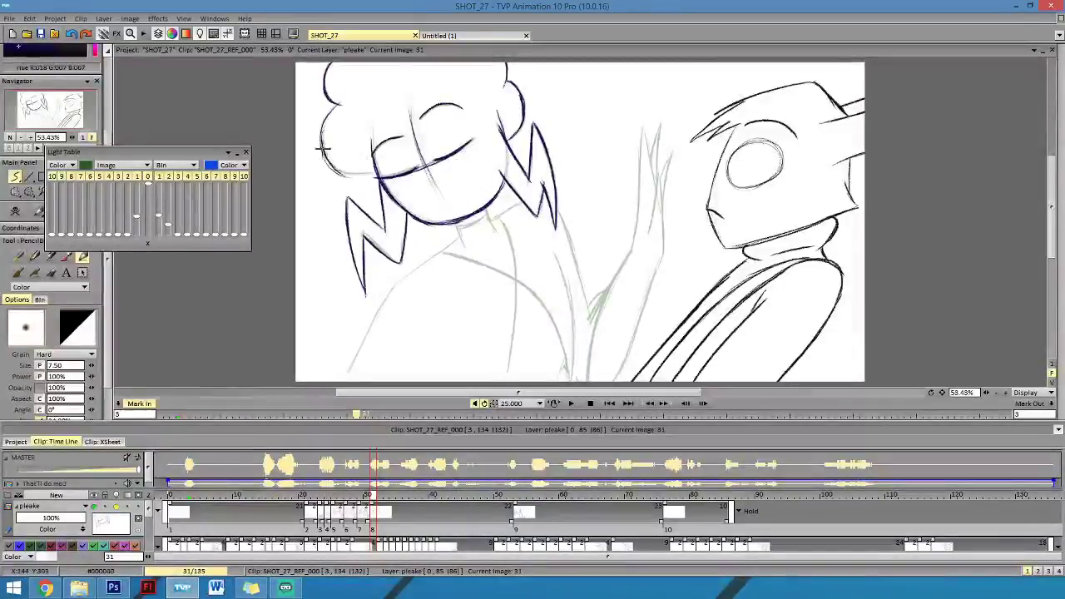
{"action": "left_click_drag", "start_coordinate": [322, 139], "coordinate": [374, 173]}
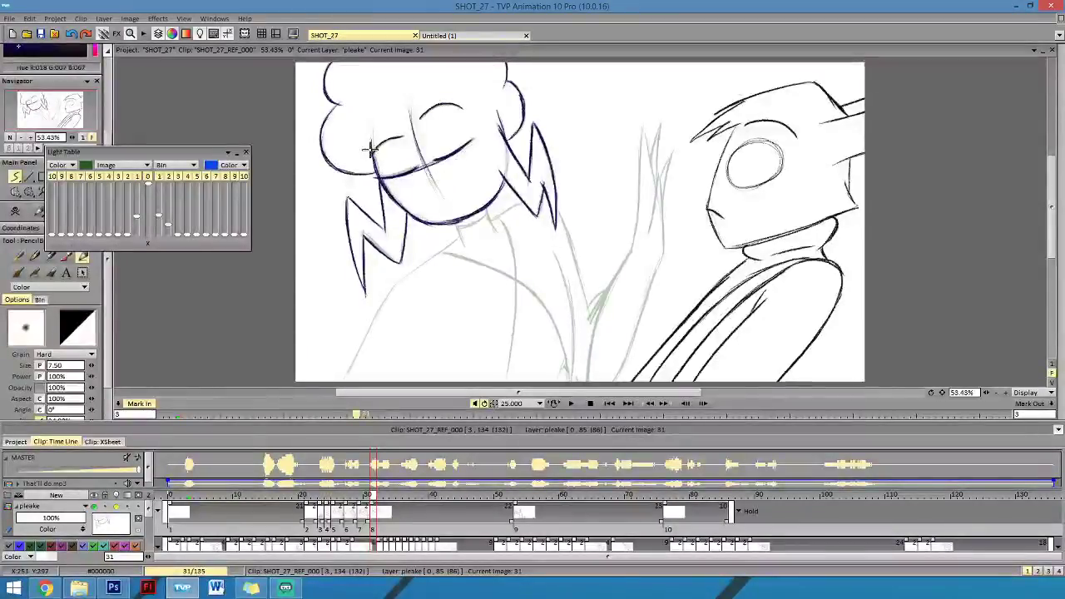
Compare the curly-haired character's head and hair on frame 31 with the drawing on frame 30.
{"action": "key", "text": "Left"}
{"action": "key", "text": "Right"}
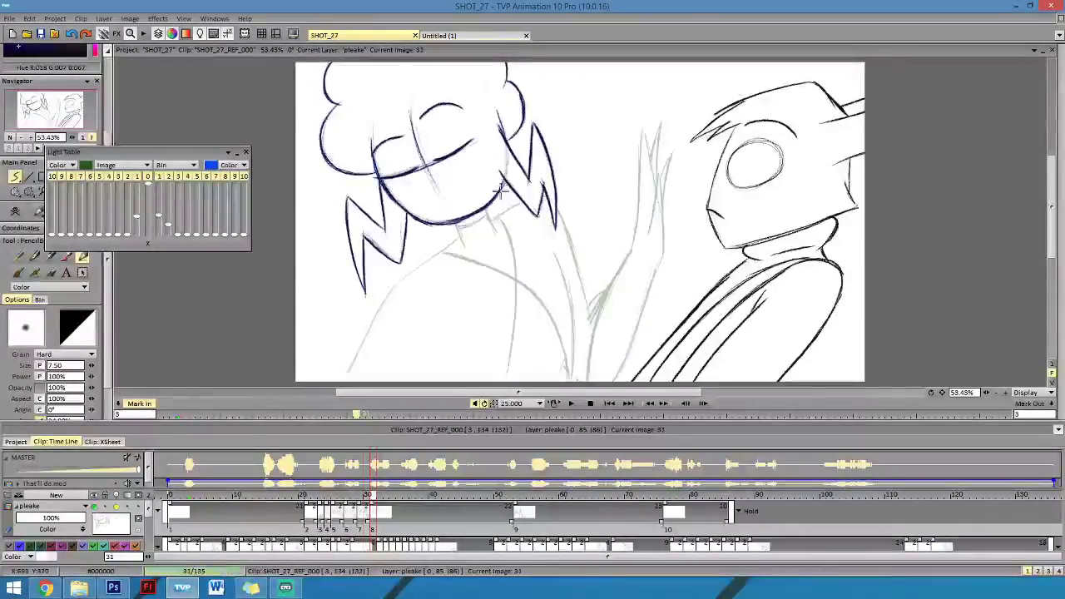
{"action": "key", "text": "Left"}
{"action": "key", "text": "Right"}
{"action": "key", "text": "Left"}
{"action": "key", "text": "Right"}
{"action": "key", "text": "Left"}
{"action": "key", "text": "Right"}
{"action": "key", "text": "Right"}
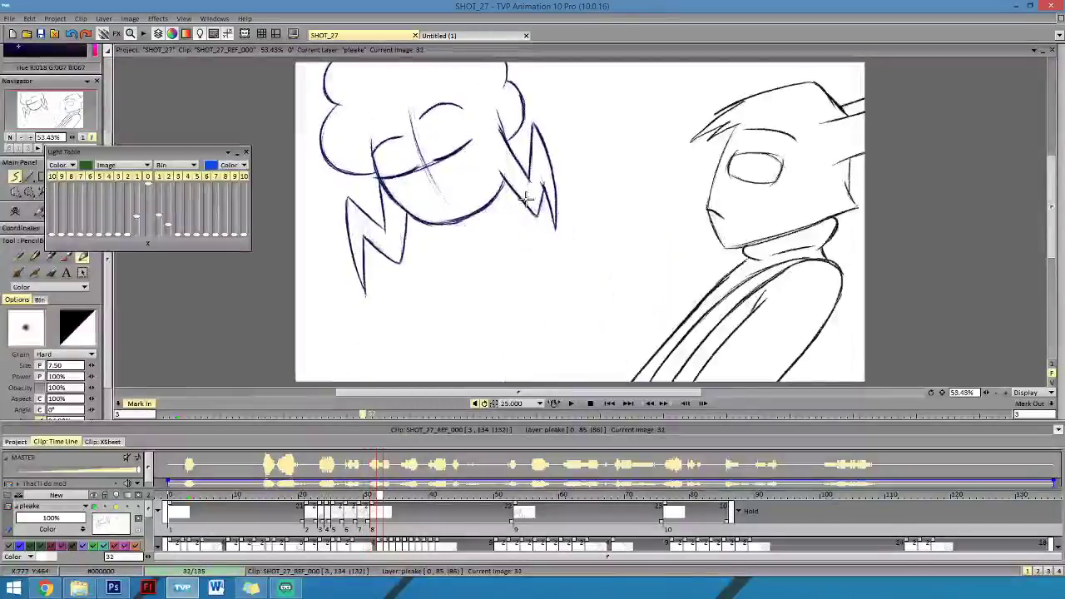
Flip back and forth through the earlier in-betweens to check the character's movement leading into frame 31.
{"action": "key", "text": "Left"}
{"action": "key", "text": "Left"}
{"action": "key", "text": "Left"}
{"action": "key", "text": "Left"}
{"action": "key", "text": "Left"}
{"action": "key", "text": "Right"}
{"action": "key", "text": "Right"}
{"action": "key", "text": "Right"}
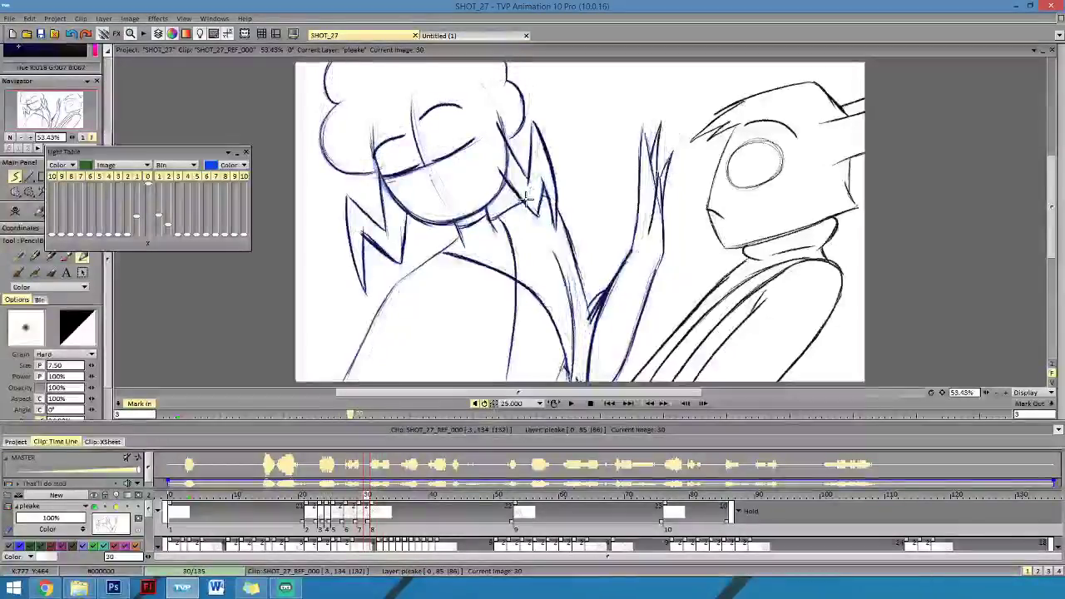
{"action": "key", "text": "Left"}
{"action": "key", "text": "Left"}
{"action": "key", "text": "Left"}
{"action": "key", "text": "Left"}
{"action": "key", "text": "Left"}
{"action": "key", "text": "Right"}
{"action": "key", "text": "Right"}
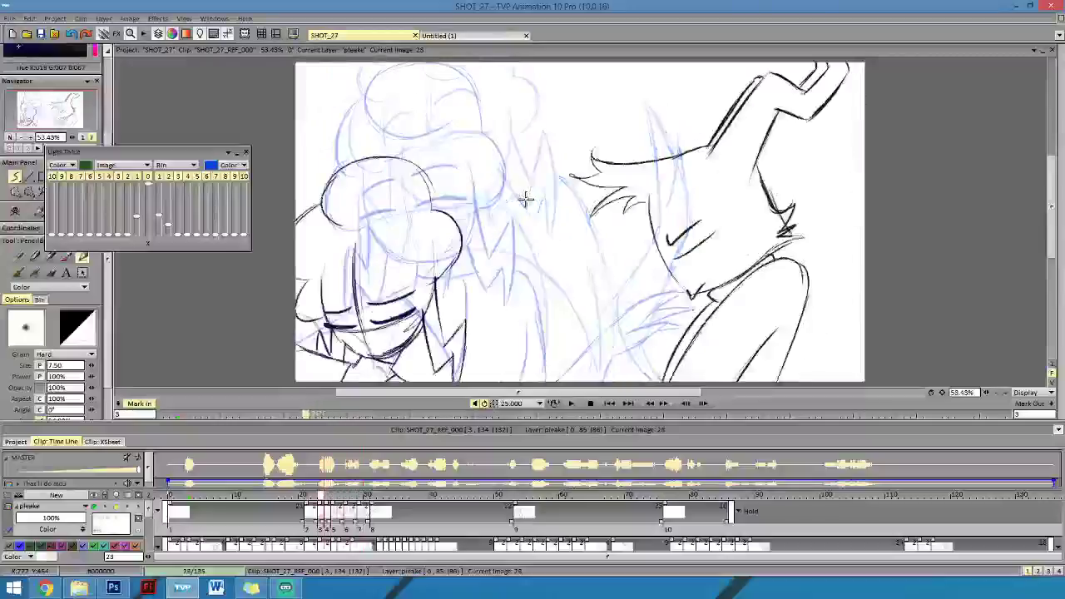
Trace the neck lines under the jaw and the shoulder line running down to the canvas edge on frame 31.
{"action": "key", "text": "Right"}
{"action": "key", "text": "Right"}
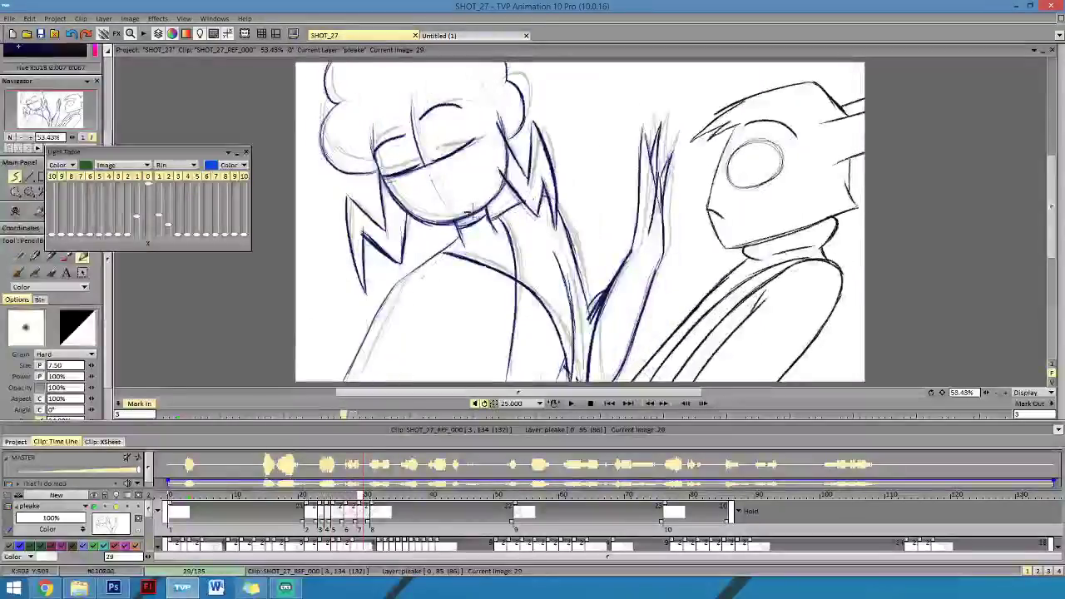
{"action": "mouse_move", "coordinate": [455, 225]}
{"action": "left_mouse_down"}
{"action": "mouse_move", "coordinate": [463, 243]}
{"action": "mouse_move", "coordinate": [495, 226]}
{"action": "left_mouse_up"}
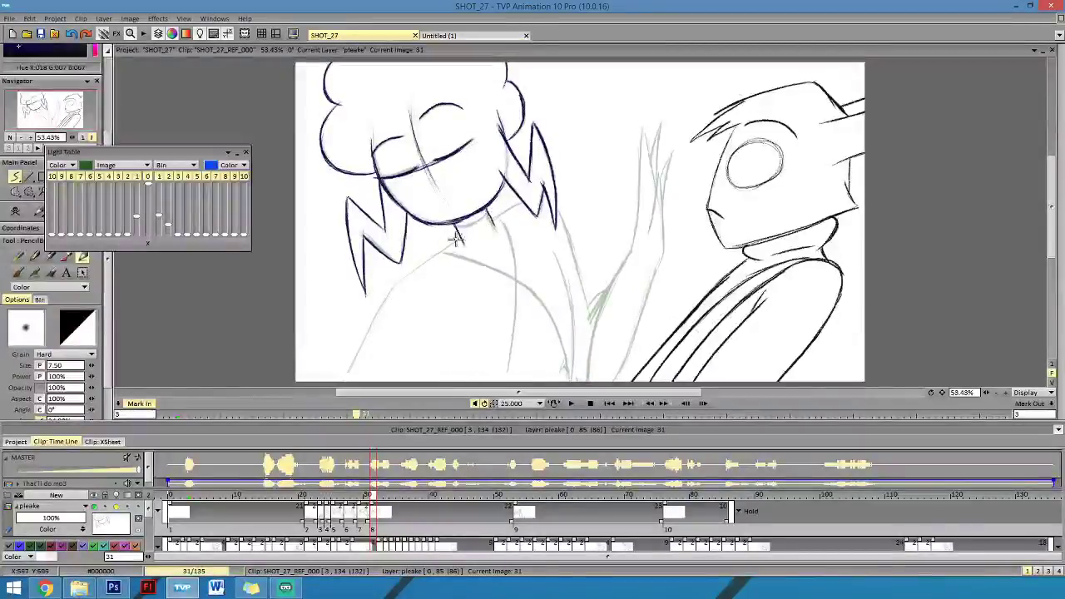
{"action": "mouse_move", "coordinate": [424, 260]}
{"action": "left_mouse_down"}
{"action": "mouse_move", "coordinate": [383, 301]}
{"action": "mouse_move", "coordinate": [390, 284]}
{"action": "mouse_move", "coordinate": [343, 378]}
{"action": "left_mouse_up"}
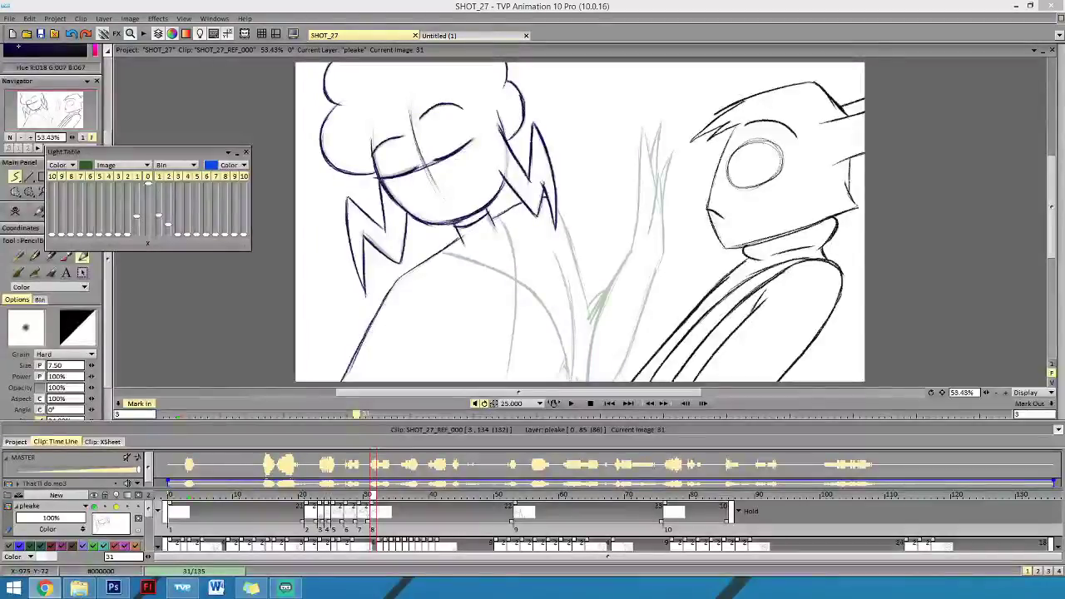
Compare the neck and shoulder lines on frame 31 with those on the neighbouring drawing.
{"action": "left_click", "coordinate": [370, 494]}
{"action": "key", "text": "Right"}
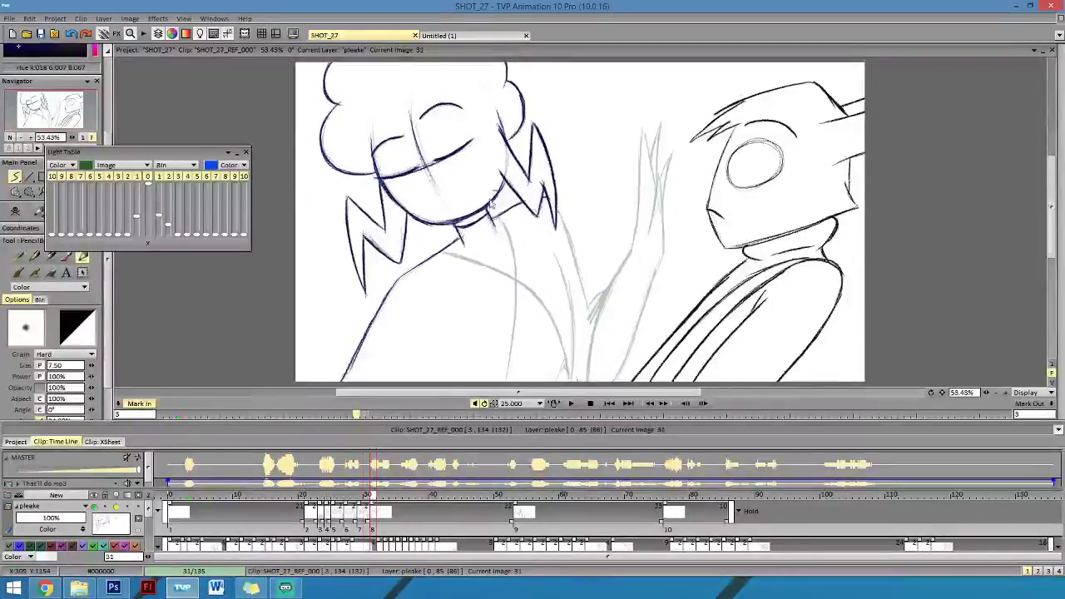
{"action": "key", "text": "Left"}
{"action": "key", "text": "Right"}
{"action": "key", "text": "Left"}
{"action": "key", "text": "Right"}
{"action": "key", "text": "Left"}
{"action": "key", "text": "Right"}
{"action": "key", "text": "Right"}
{"action": "key", "text": "Left"}
{"action": "key", "text": "Right"}
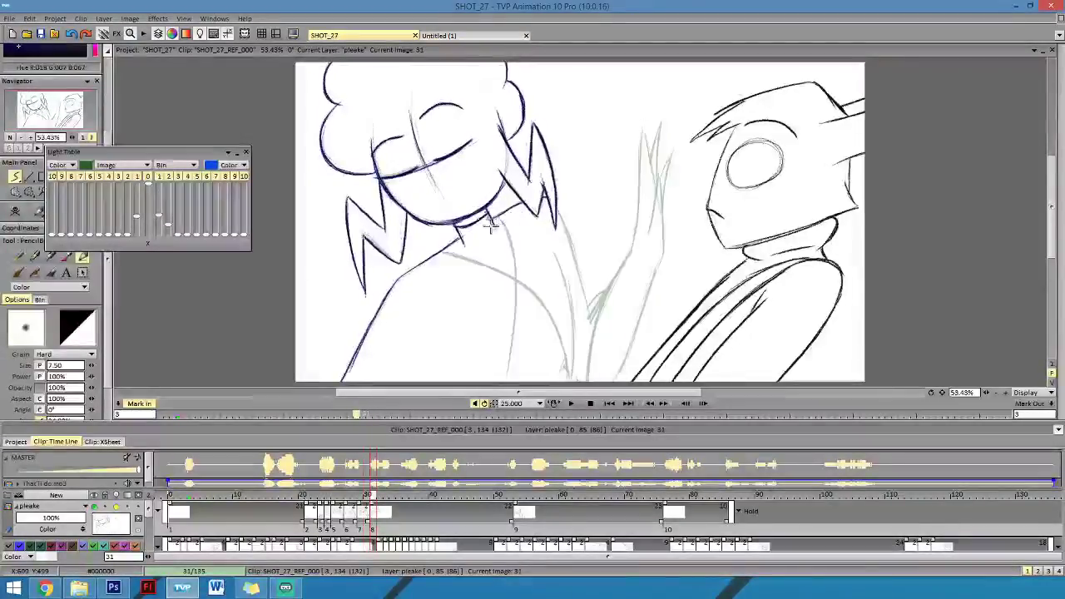
Trace the upper arm's outer edge from the zigzag lock down to the elbow crease on frame 31.
{"action": "key", "text": "e"}
{"action": "key", "text": "n"}
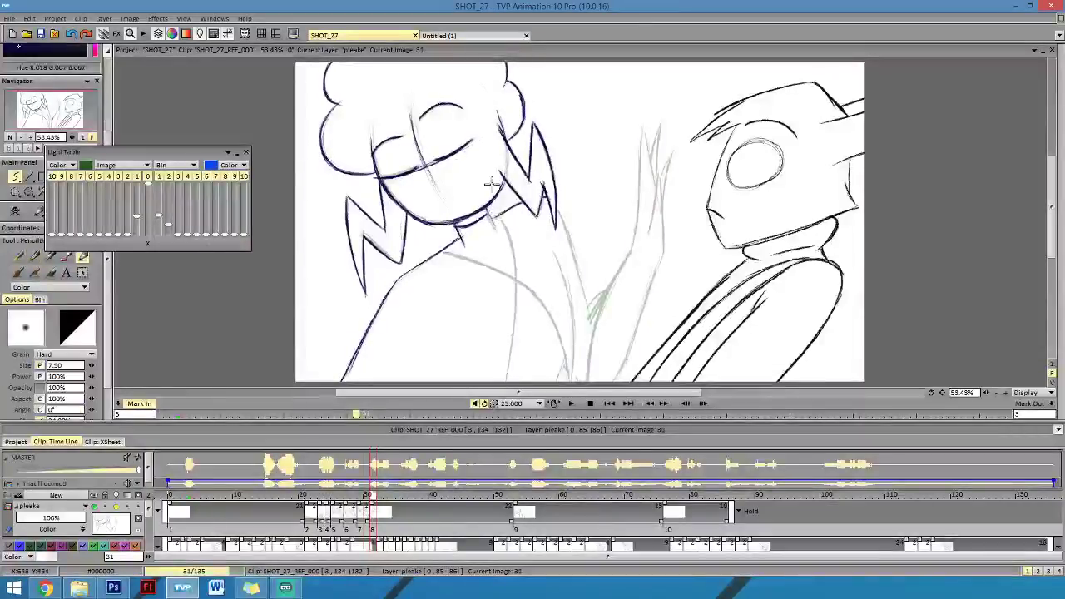
{"action": "key", "text": "Left"}
{"action": "key", "text": "Right"}
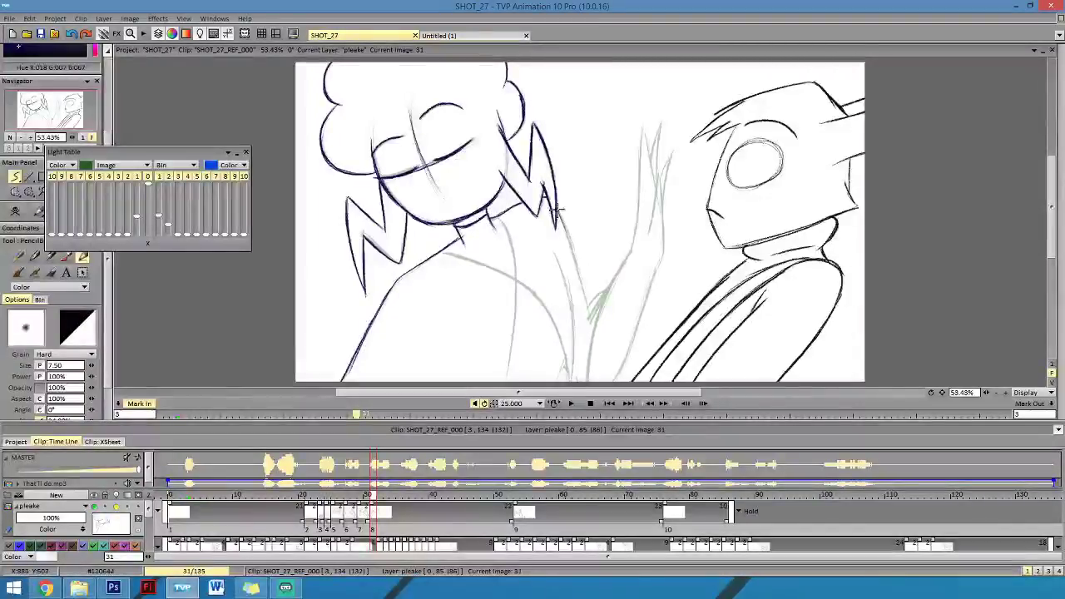
{"action": "left_click_drag", "start_coordinate": [559, 213], "coordinate": [588, 316]}
{"action": "key", "text": "Left"}
{"action": "key", "text": "Right"}
{"action": "key", "text": "Left"}
{"action": "key", "text": "Right"}
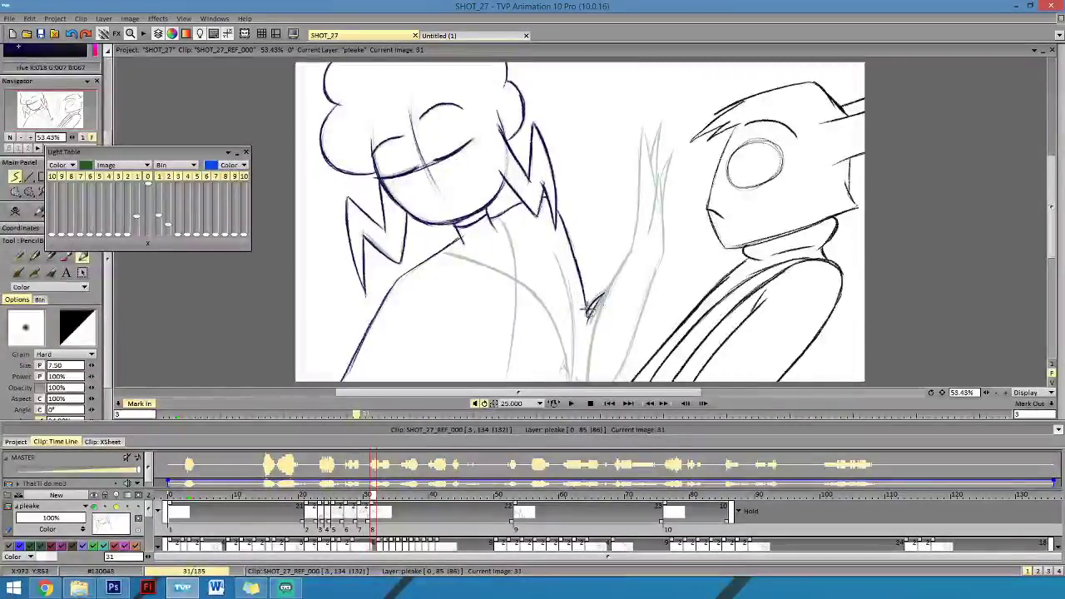
Trace the upper arm's inner contour line from below the zigzag lock to the canvas edge on frame 31.
{"action": "key", "text": "Left"}
{"action": "key", "text": "Right"}
{"action": "key", "text": "Left"}
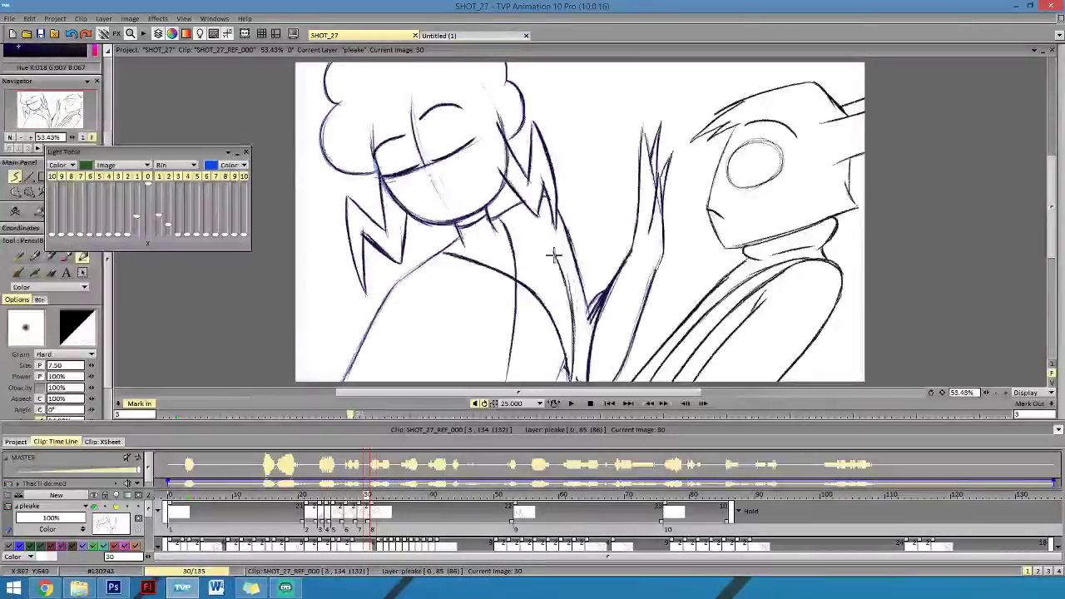
{"action": "key", "text": "Right"}
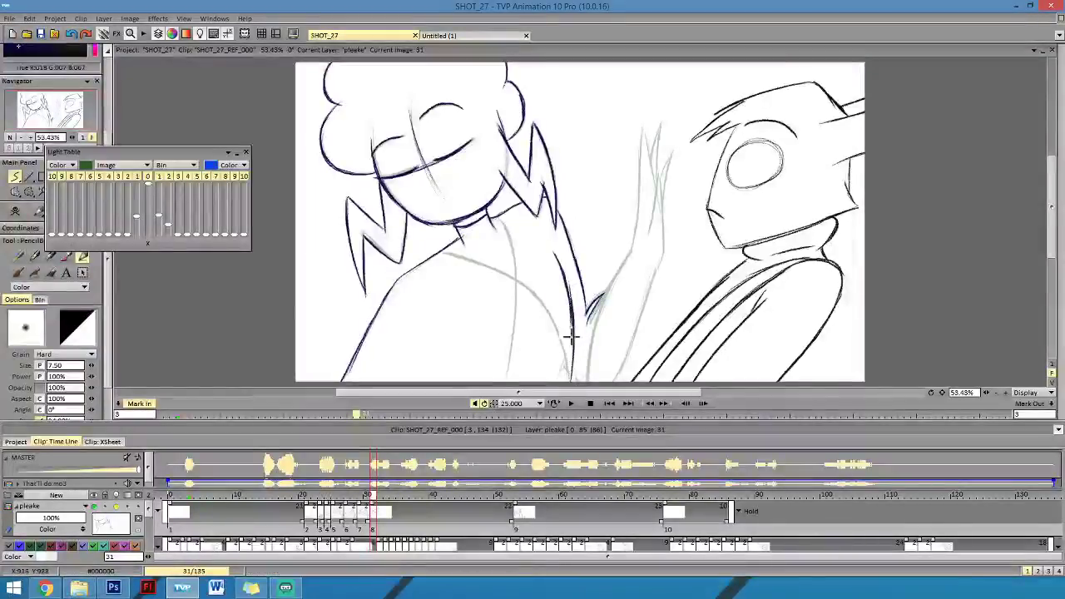
Trace the long curve across the chest and the torso line running down from the neck on frame 31.
{"action": "key", "text": "Left"}
{"action": "key", "text": "Left"}
{"action": "key", "text": "Left"}
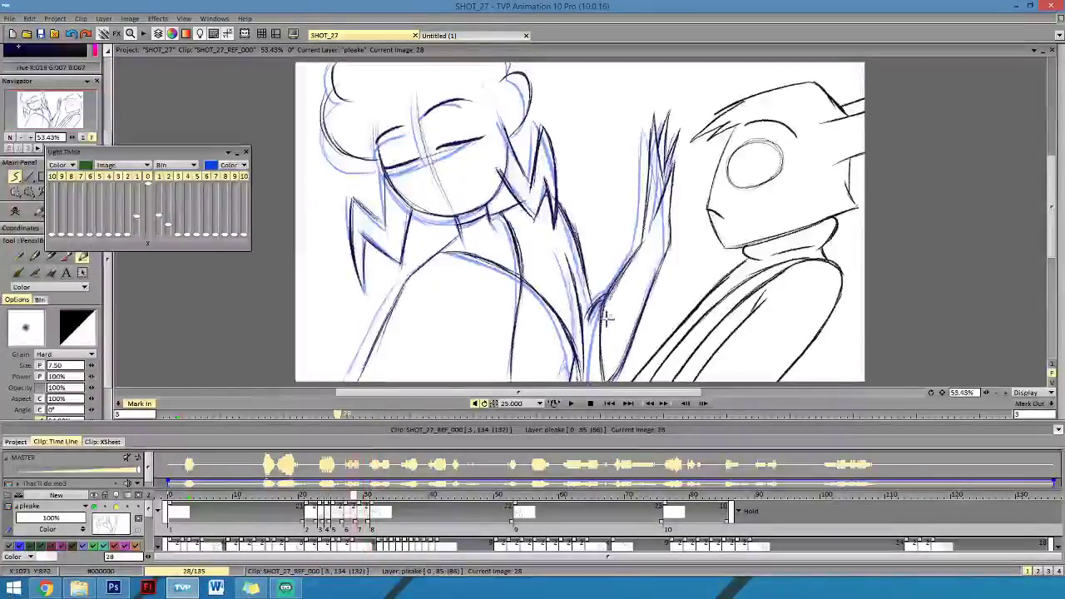
{"action": "key", "text": "Right"}
{"action": "key", "text": "Right"}
{"action": "key", "text": "Right"}
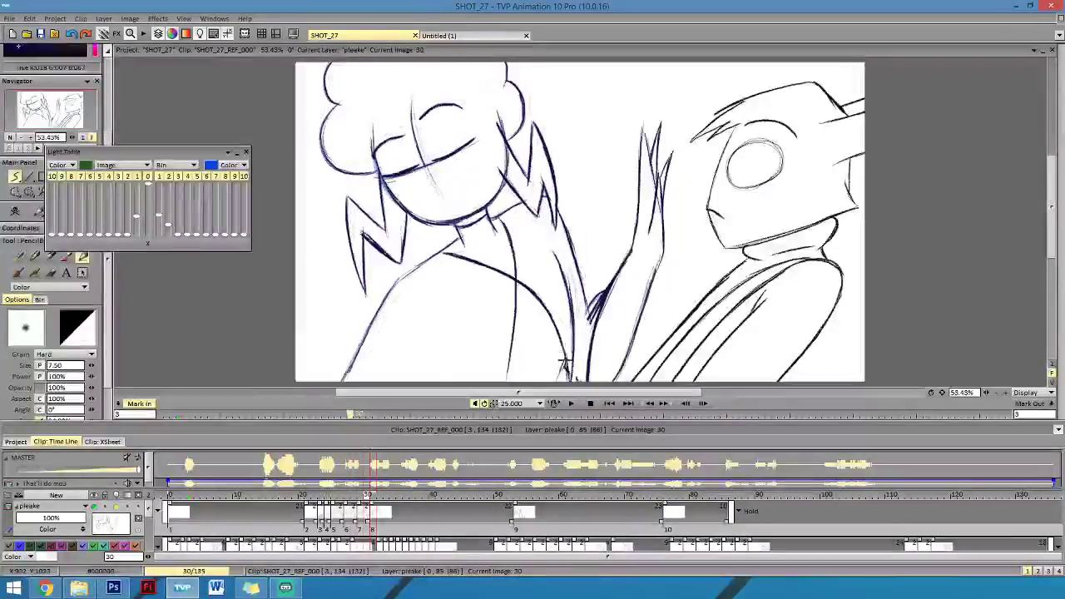
{"action": "key", "text": "Left"}
{"action": "key", "text": "Right"}
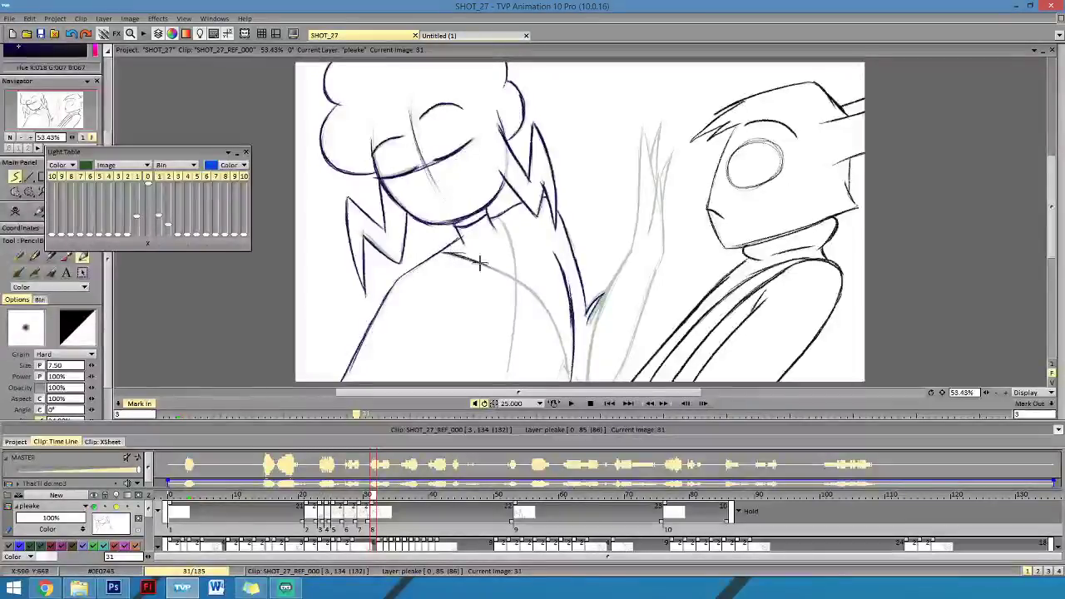
{"action": "left_click_drag", "start_coordinate": [503, 273], "coordinate": [549, 316]}
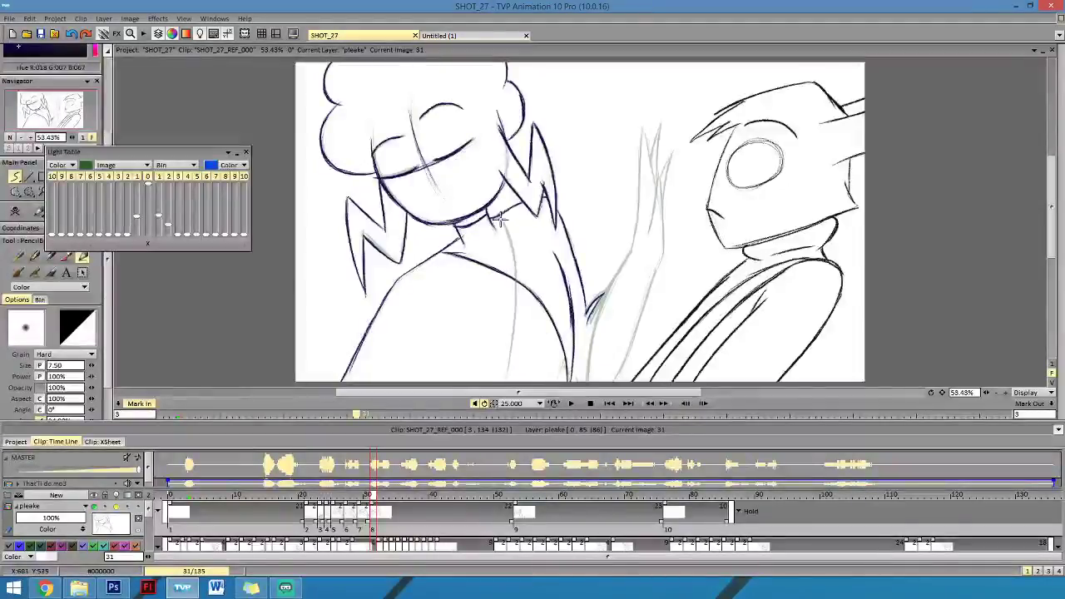
{"action": "left_click_drag", "start_coordinate": [492, 218], "coordinate": [510, 236]}
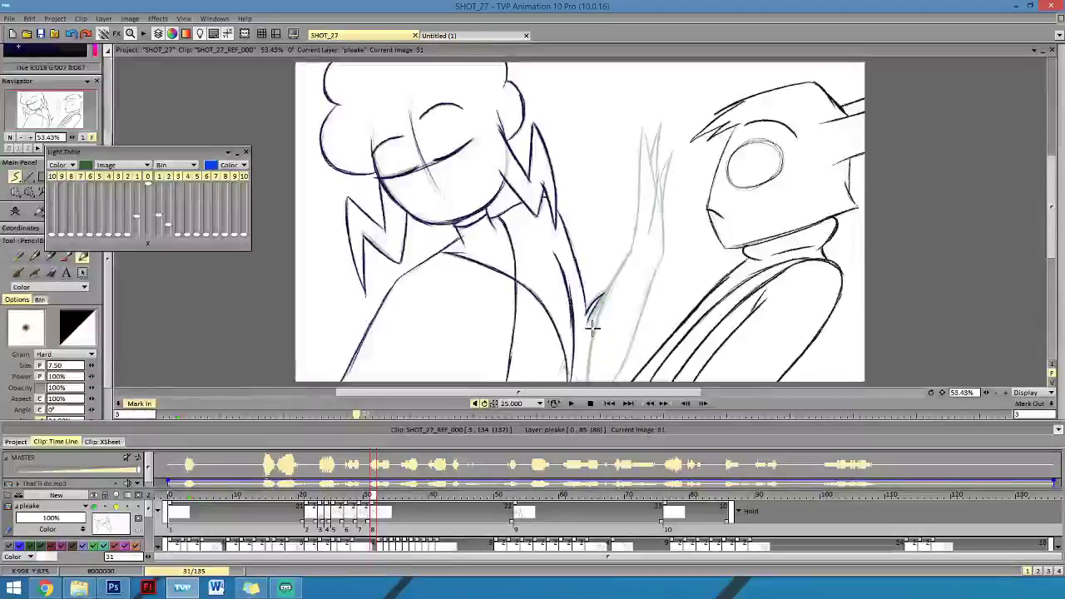
Examine the raised forearm and hand on frames 28 to 30 against the unfinished drawing on frame 31.
{"action": "key", "text": "Left"}
{"action": "key", "text": "Left"}
{"action": "key", "text": "Left"}
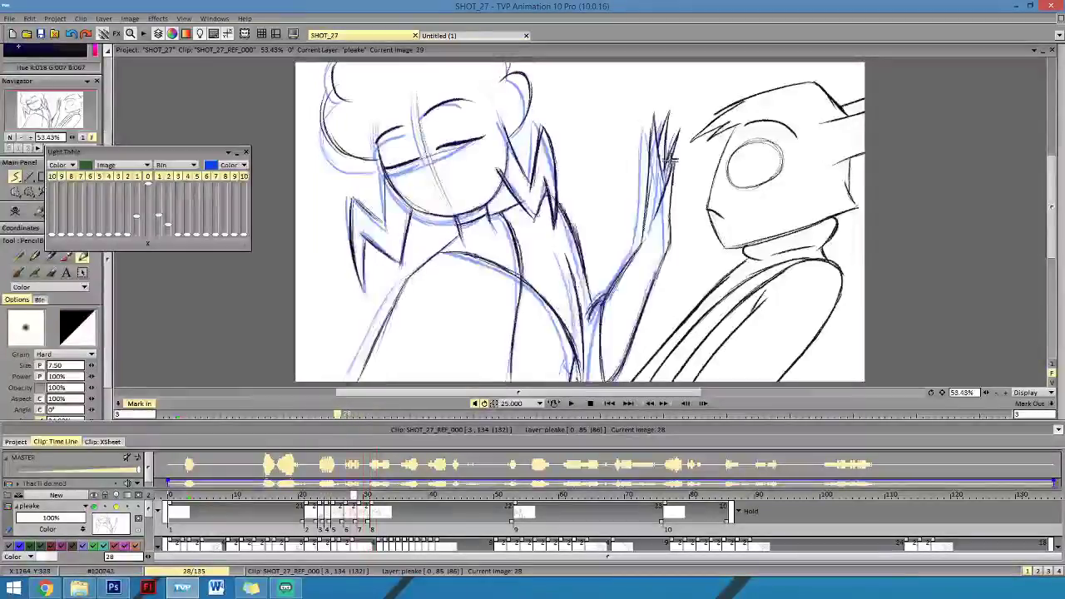
{"action": "key", "text": "Right"}
{"action": "key", "text": "Right"}
{"action": "key", "text": "Right"}
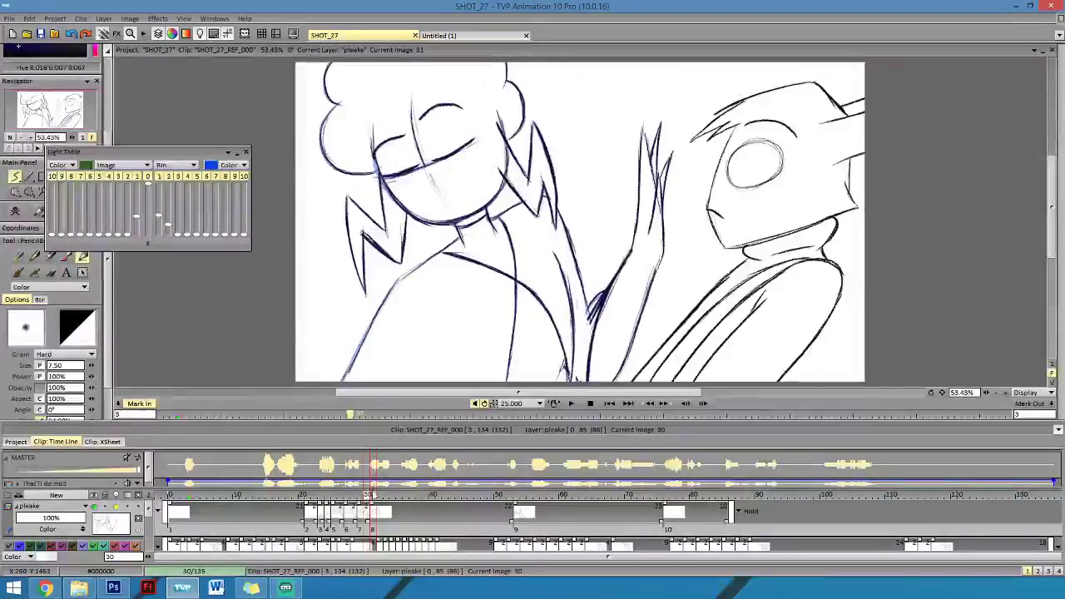
{"action": "key", "text": "Left"}
{"action": "key", "text": "Right"}
{"action": "key", "text": "Left"}
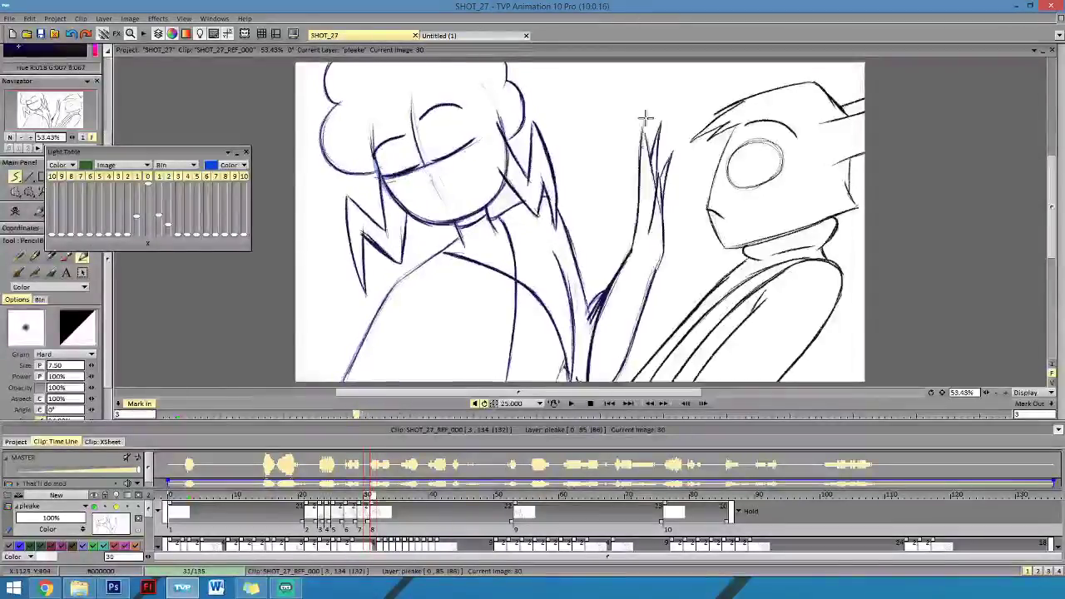
{"action": "key", "text": "Right"}
{"action": "key", "text": "Left"}
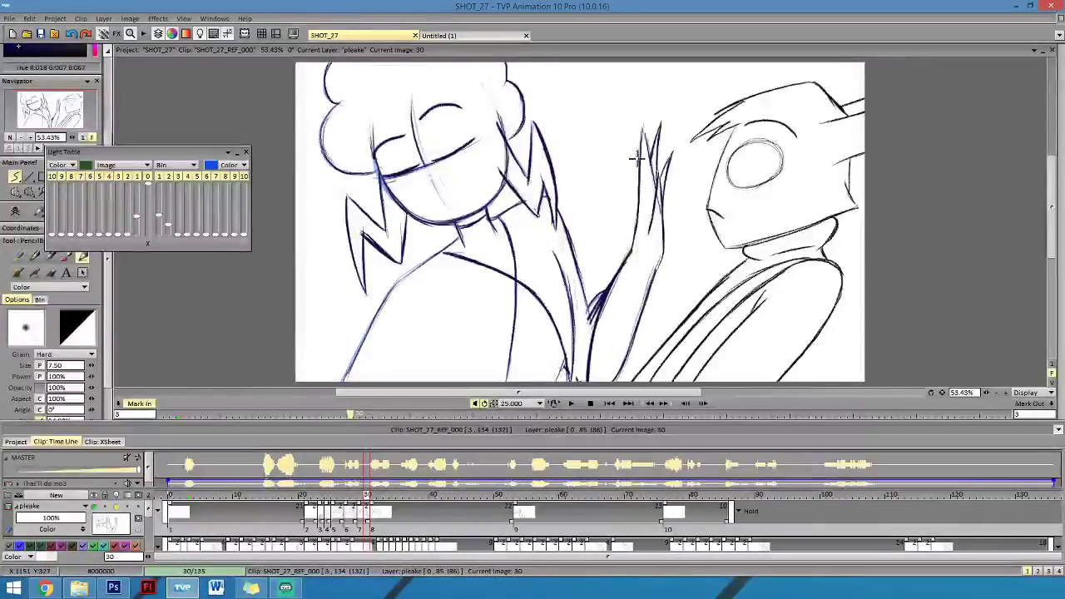
{"action": "key", "text": "Right"}
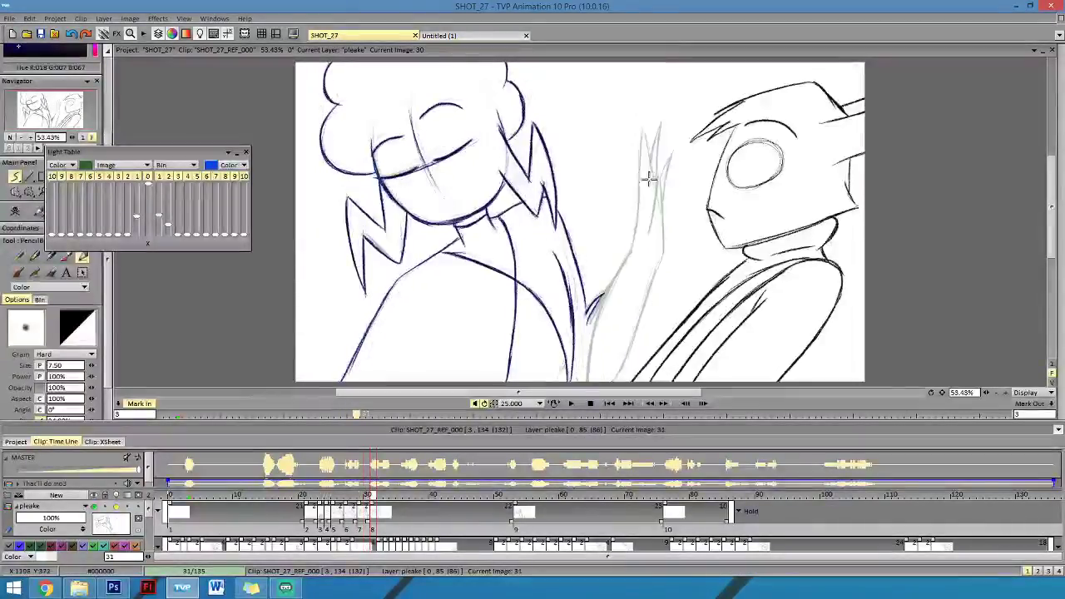
{"action": "key", "text": "Left"}
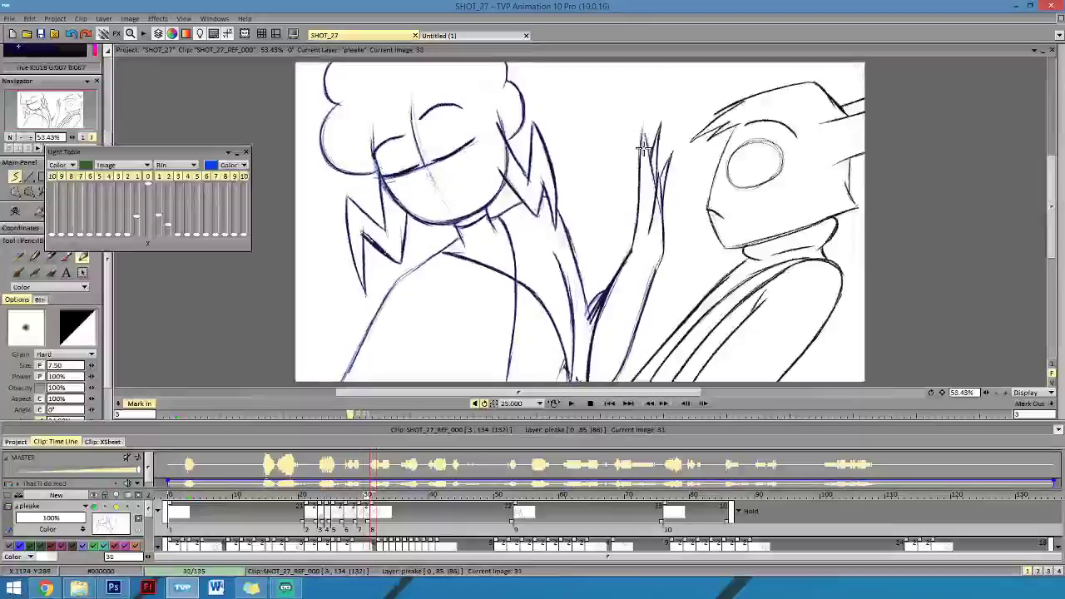
Compare the elbow crease and raised forearm across frames 25 to 31.
{"action": "key", "text": "Left"}
{"action": "key", "text": "Right"}
{"action": "key", "text": "Left"}
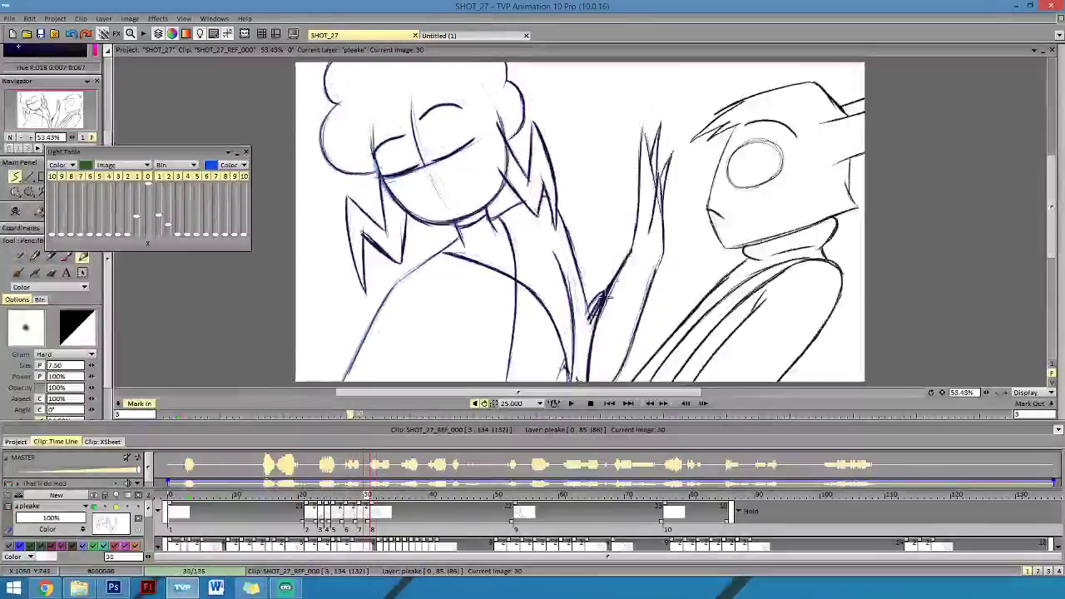
{"action": "key", "text": "Left"}
{"action": "key", "text": "Left"}
{"action": "key", "text": "Left"}
{"action": "key", "text": "Left"}
{"action": "key", "text": "Left"}
{"action": "key", "text": "Right"}
{"action": "key", "text": "Right"}
{"action": "key", "text": "Right"}
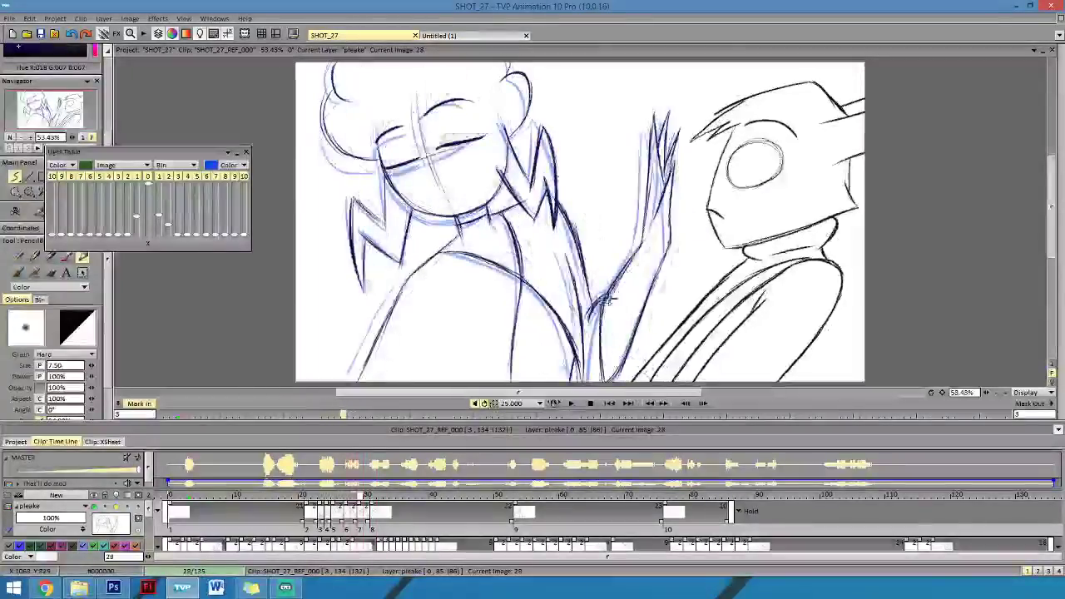
{"action": "key", "text": "Right"}
{"action": "key", "text": "Right"}
{"action": "key", "text": "Right"}
{"action": "key", "text": "Left"}
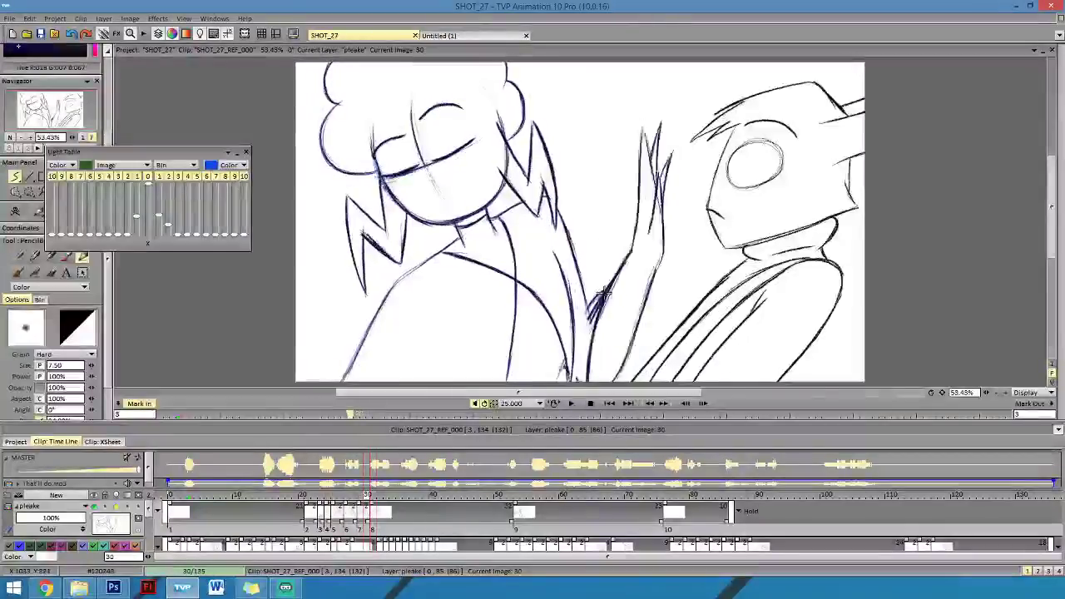
Trace the raised hand's outer edge from near the fingertip past the wrist to the elbow on frame 31, checking against frame 30.
{"action": "key", "text": "Right"}
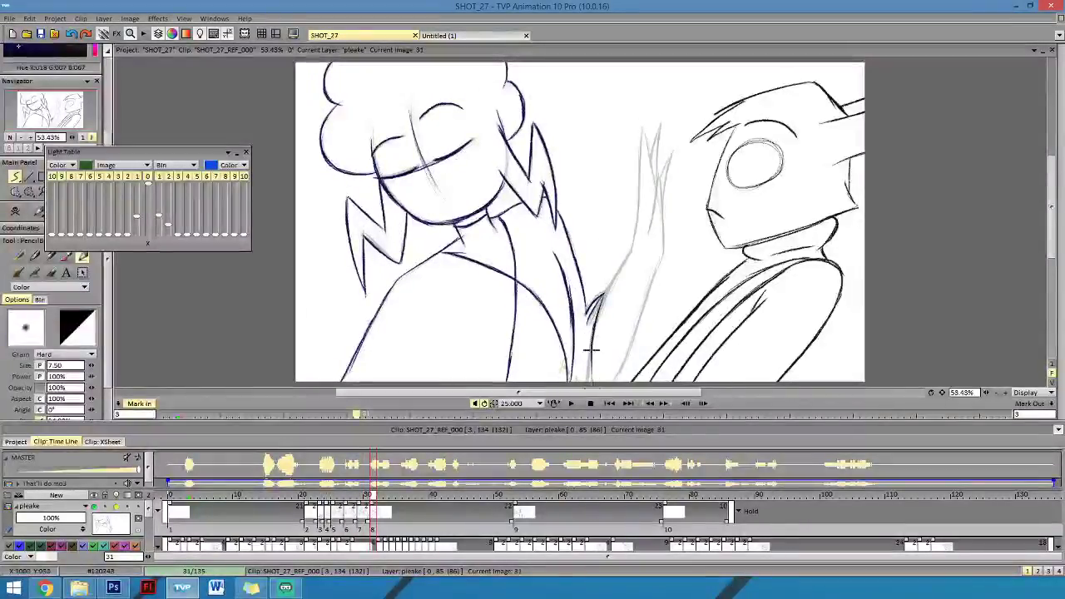
{"action": "key", "text": "Left"}
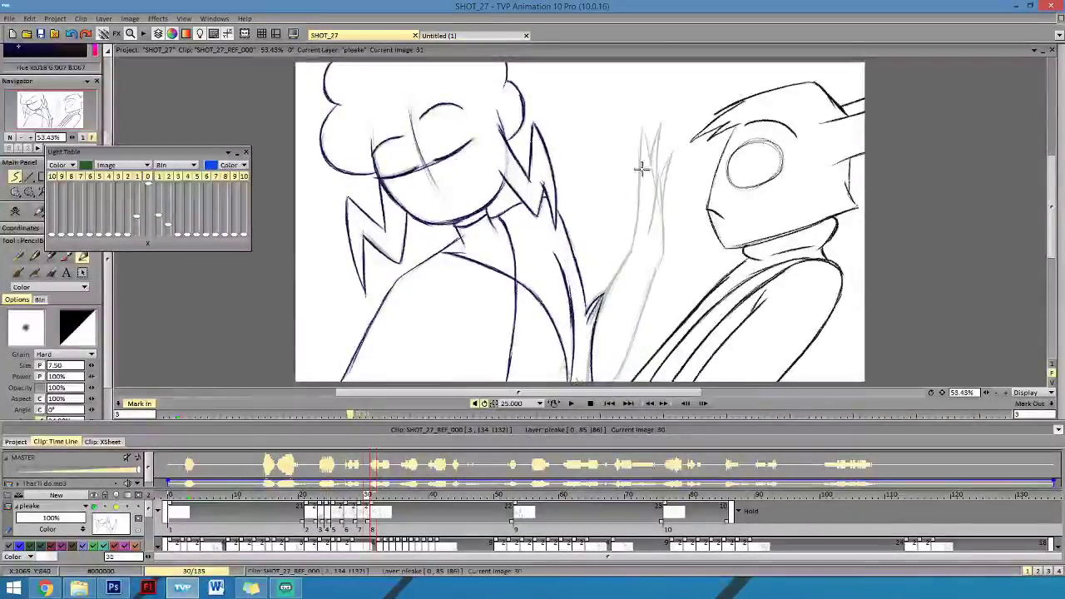
{"action": "key", "text": "Right"}
{"action": "key", "text": "Left"}
{"action": "key", "text": "Right"}
{"action": "key", "text": "Right"}
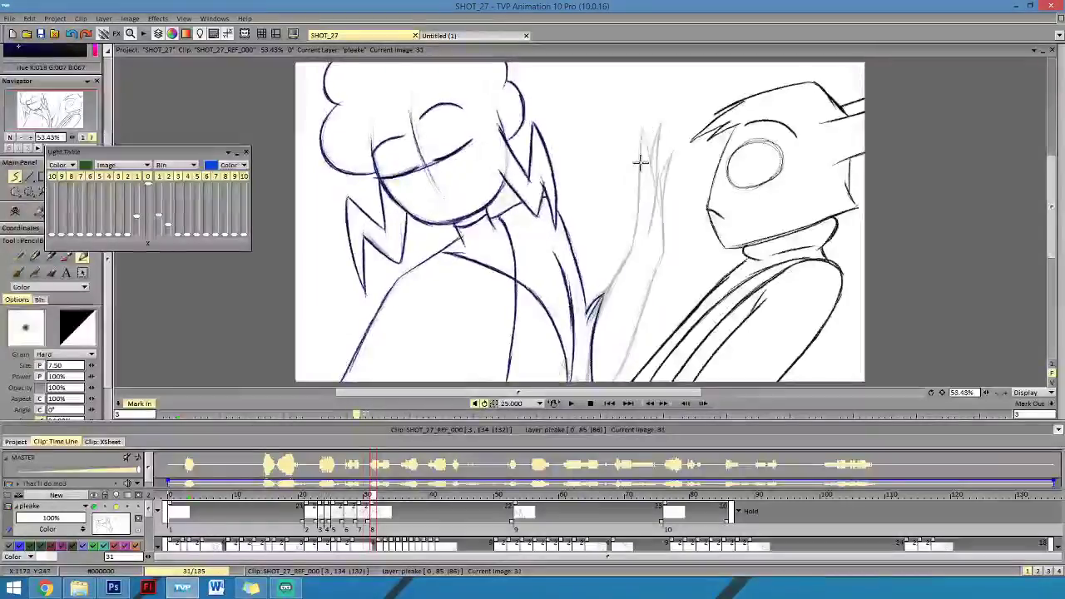
{"action": "left_click_drag", "start_coordinate": [640, 154], "coordinate": [630, 242]}
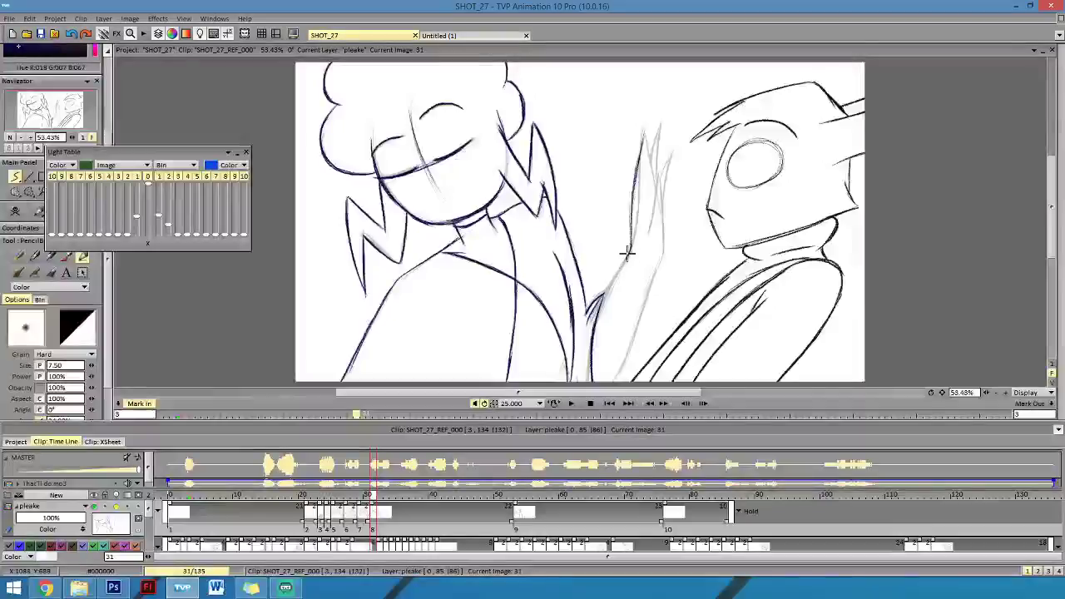
{"action": "key", "text": "Left"}
{"action": "key", "text": "Right"}
{"action": "key", "text": "Left"}
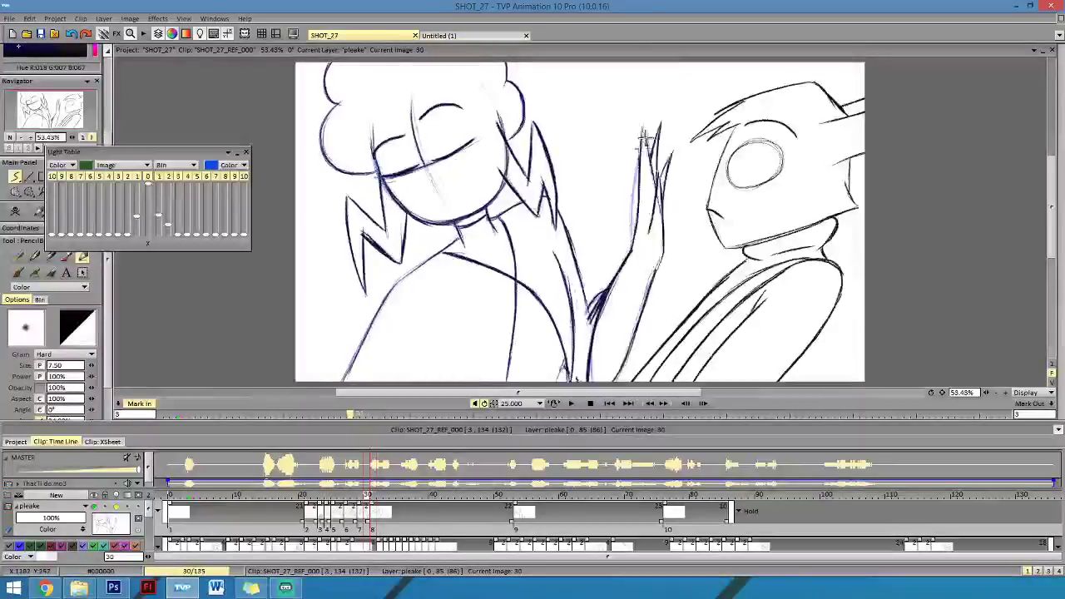
{"action": "key", "text": "Right"}
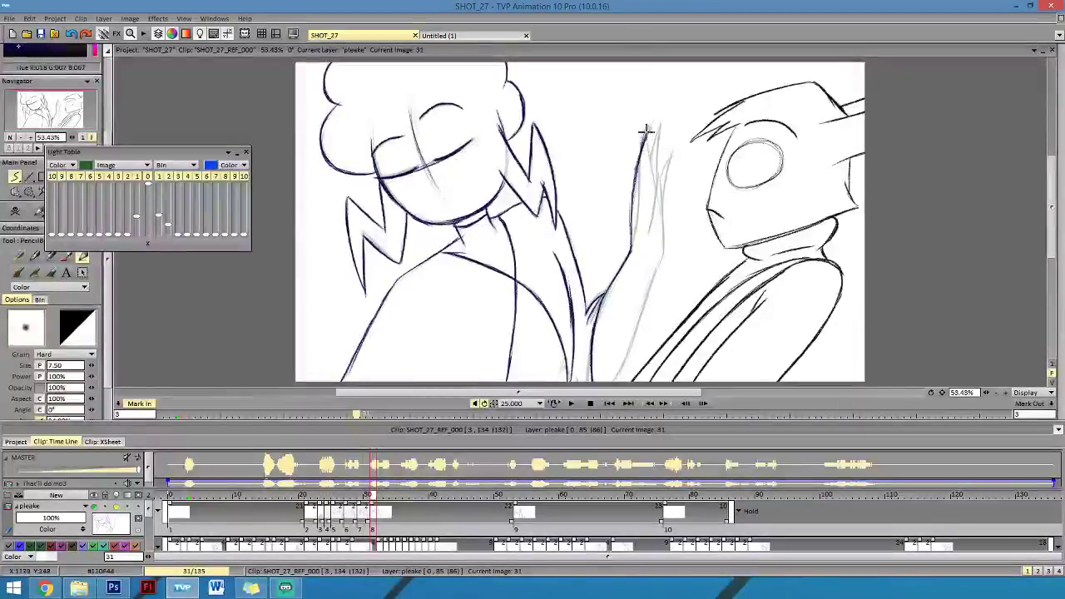
Draw the outermost finger's pointed tip and inner edge on frame 31, comparing it with frame 30.
{"action": "left_click_drag", "start_coordinate": [644, 132], "coordinate": [651, 124]}
{"action": "left_click_drag", "start_coordinate": [650, 124], "coordinate": [649, 198]}
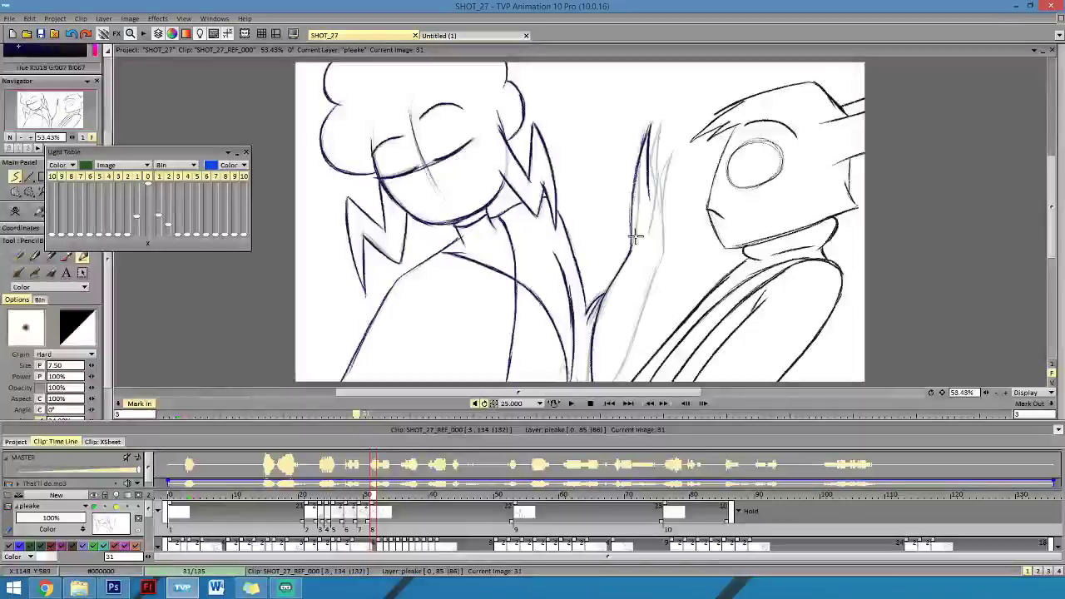
{"action": "key", "text": "Left"}
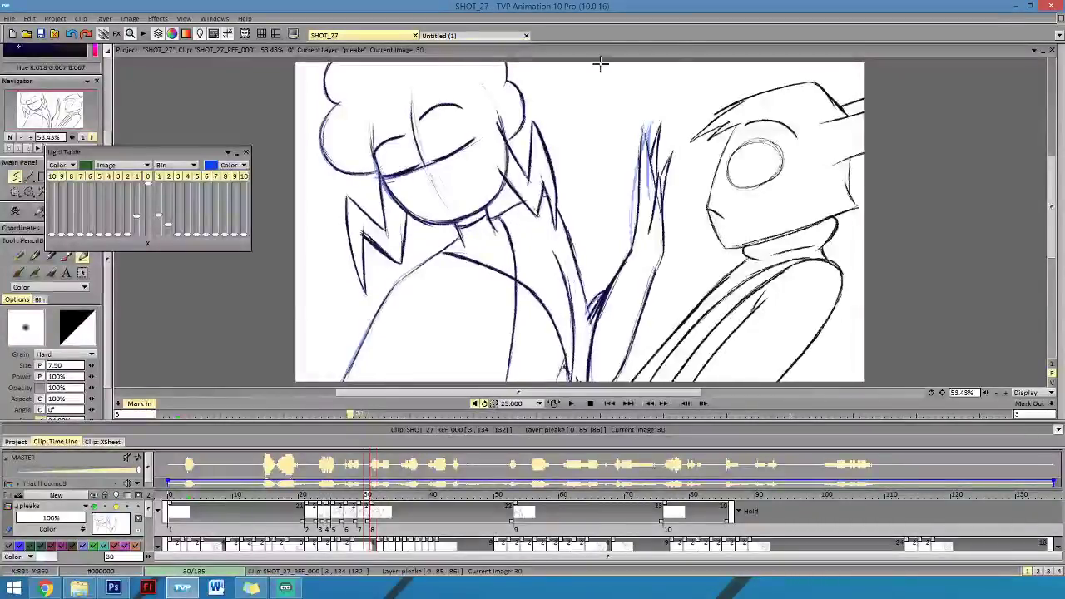
{"action": "key", "text": "Right"}
{"action": "key", "text": "Left"}
{"action": "key", "text": "Right"}
{"action": "key", "text": "Left"}
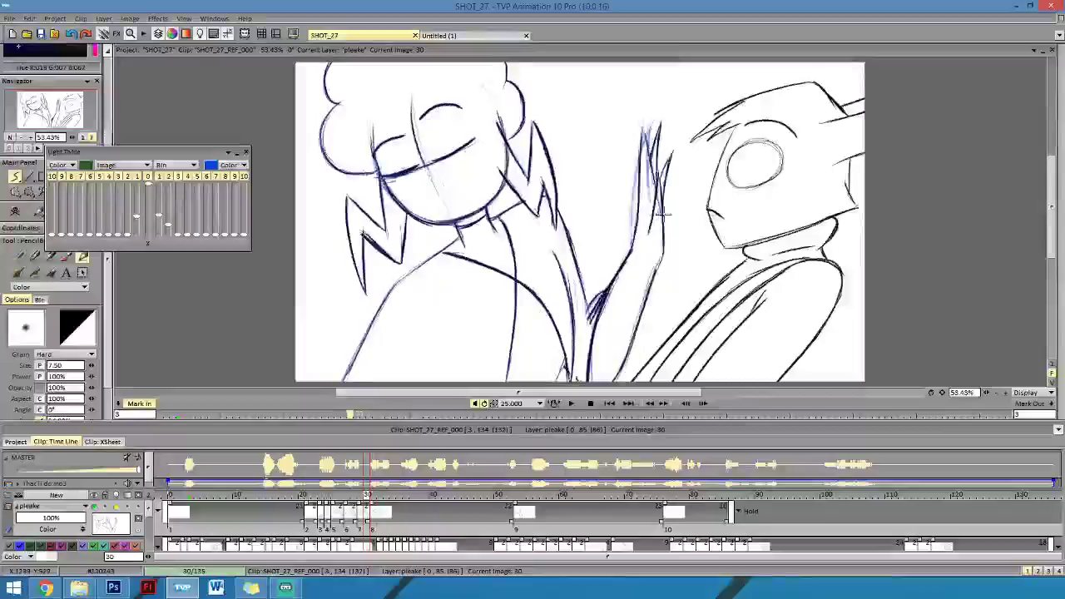
Draw the remaining pointed fingers and trace the hand's far edge down the forearm to the canvas edge on frame 31.
{"action": "key", "text": "Right"}
{"action": "left_click_drag", "start_coordinate": [660, 200], "coordinate": [655, 252]}
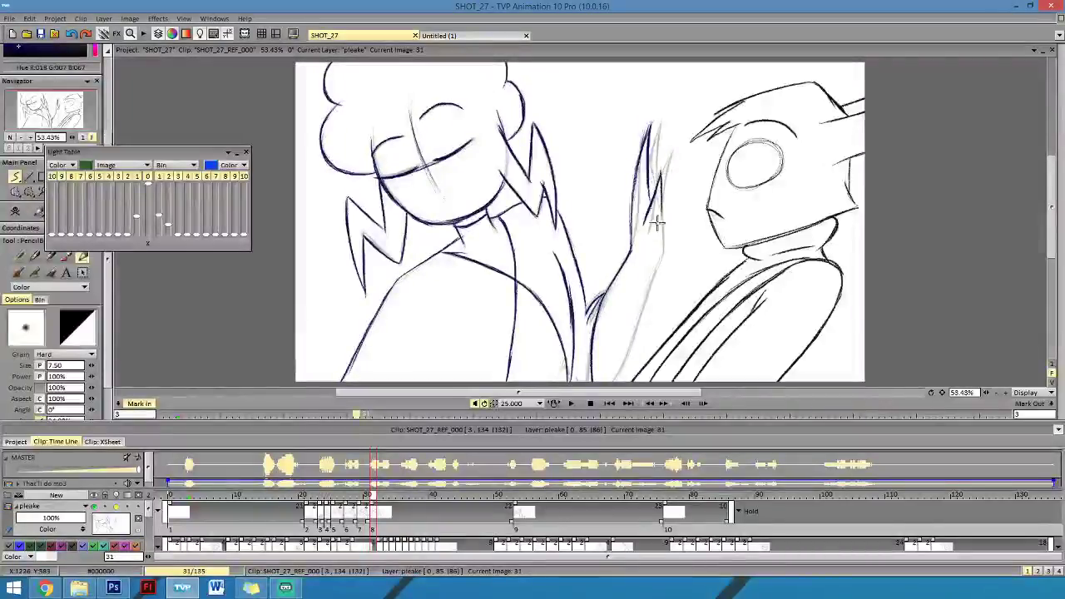
{"action": "left_click_drag", "start_coordinate": [646, 156], "coordinate": [649, 178]}
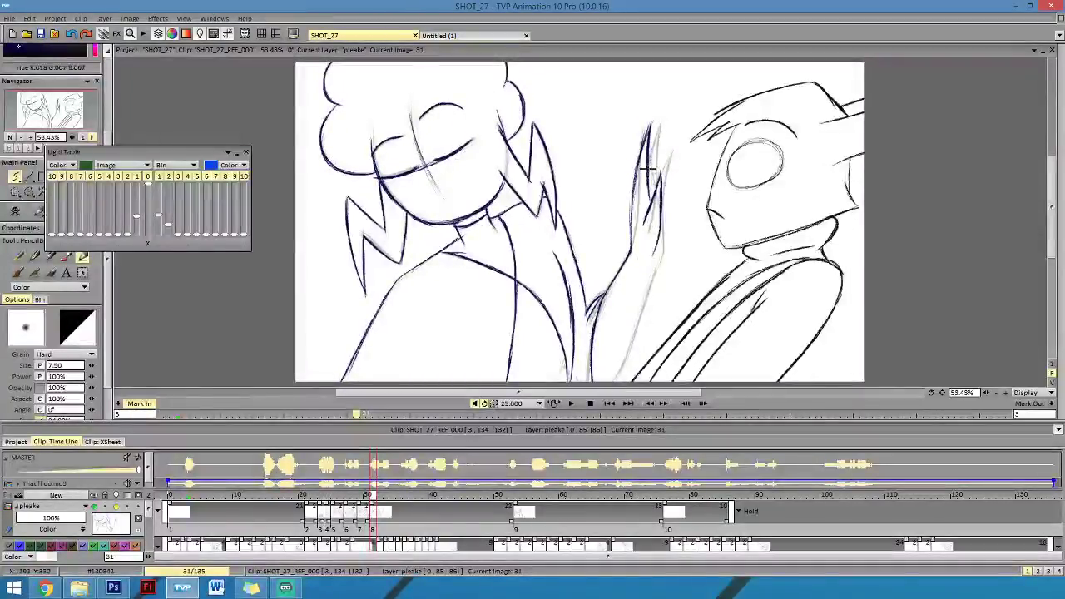
{"action": "left_click_drag", "start_coordinate": [660, 133], "coordinate": [651, 173]}
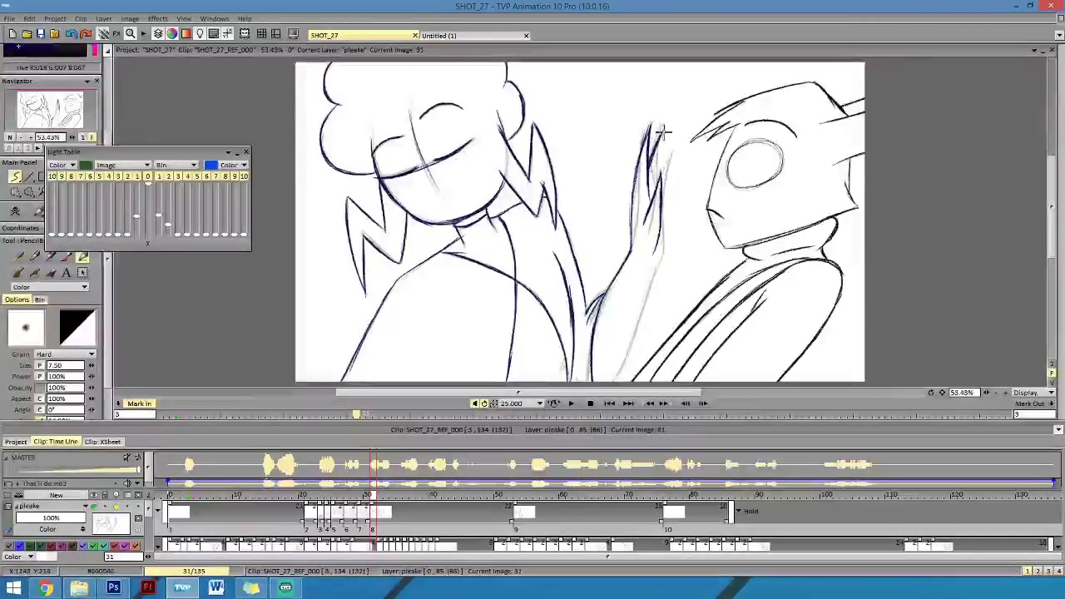
{"action": "mouse_move", "coordinate": [665, 129]}
{"action": "left_mouse_down"}
{"action": "mouse_move", "coordinate": [653, 171]}
{"action": "mouse_move", "coordinate": [663, 253]}
{"action": "left_mouse_up"}
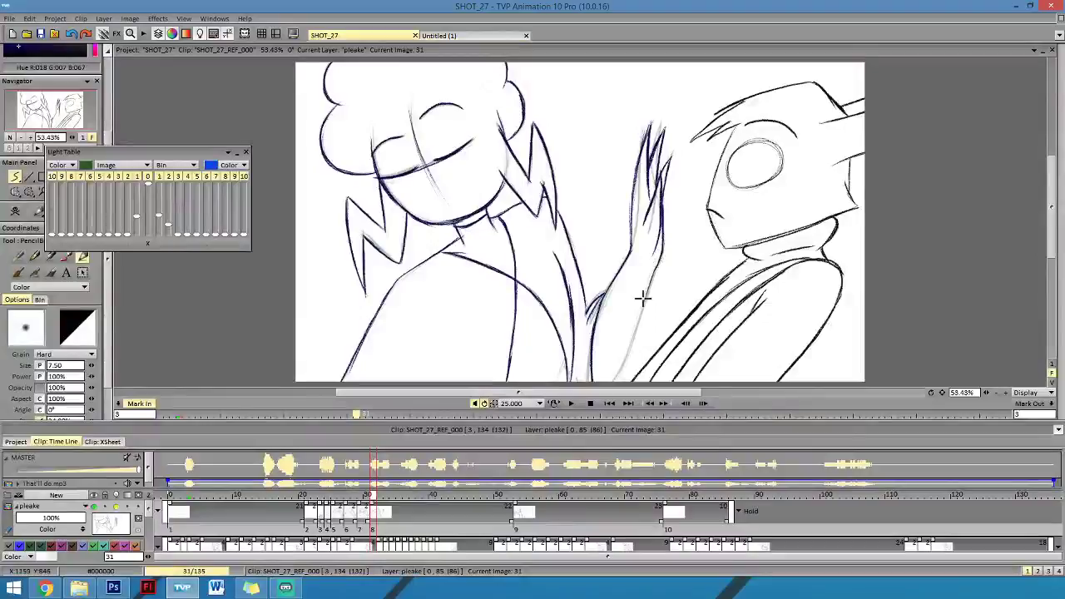
{"action": "left_click_drag", "start_coordinate": [610, 382], "coordinate": [629, 335]}
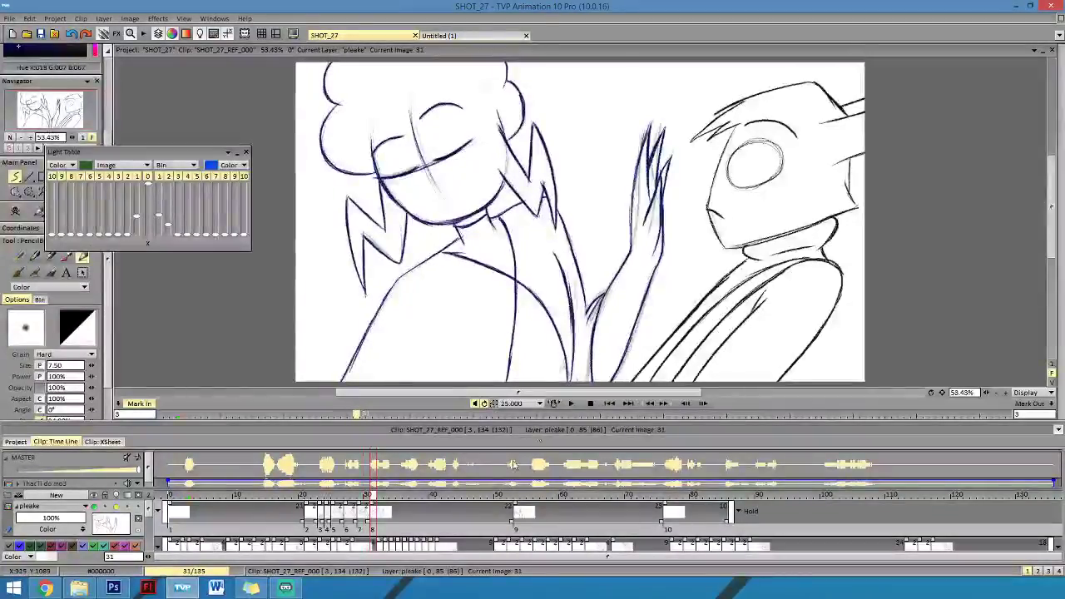
Scrub back from frame 31 and examine the curly-haired character's head and shoulder poses on frames 22 to 24.
{"action": "mouse_move", "coordinate": [373, 497]}
{"action": "left_mouse_down"}
{"action": "mouse_move", "coordinate": [293, 496]}
{"action": "mouse_move", "coordinate": [362, 496]}
{"action": "left_mouse_up"}
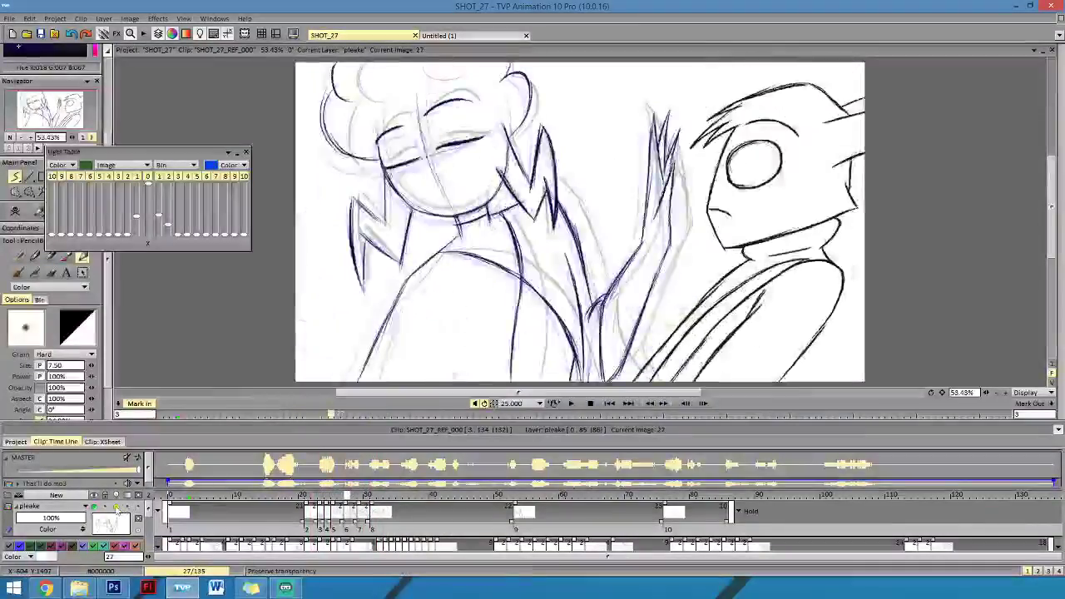
{"action": "left_click_drag", "start_coordinate": [350, 480], "coordinate": [323, 462]}
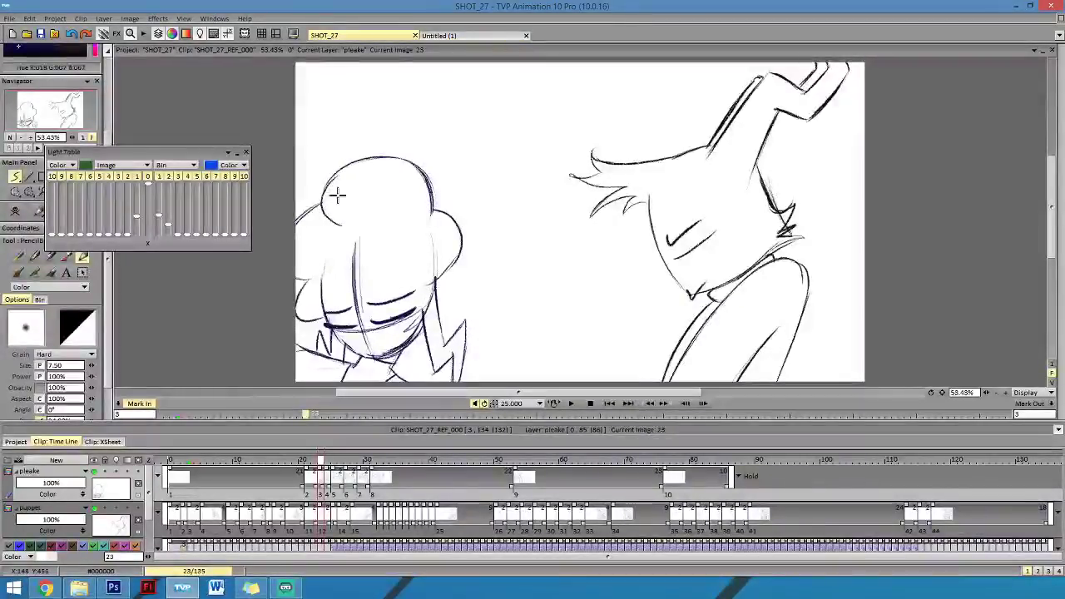
{"action": "key", "text": "Left"}
{"action": "key", "text": "Right"}
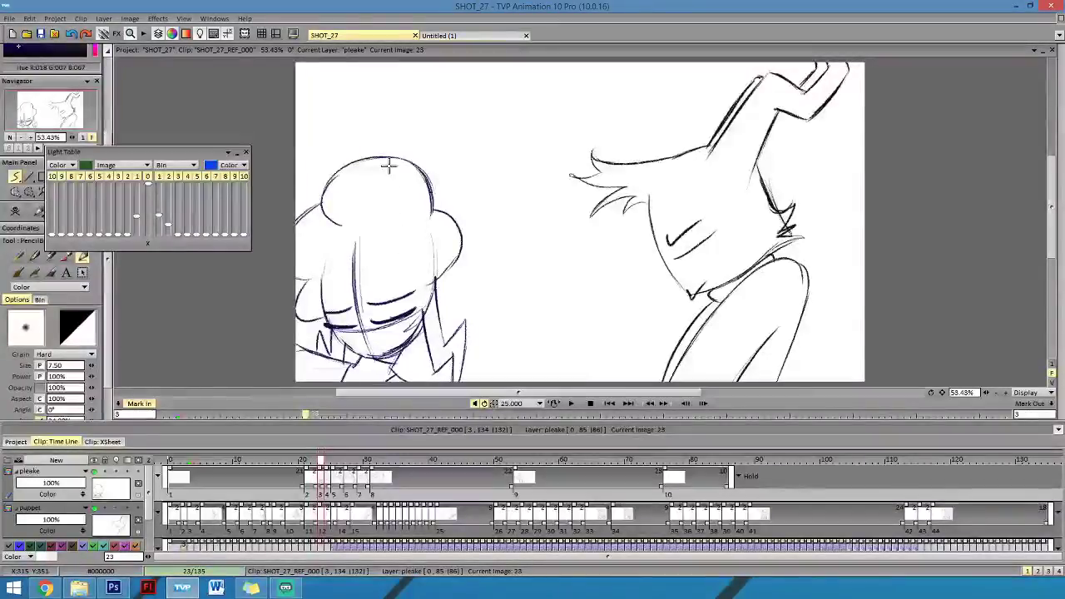
{"action": "key", "text": "Right"}
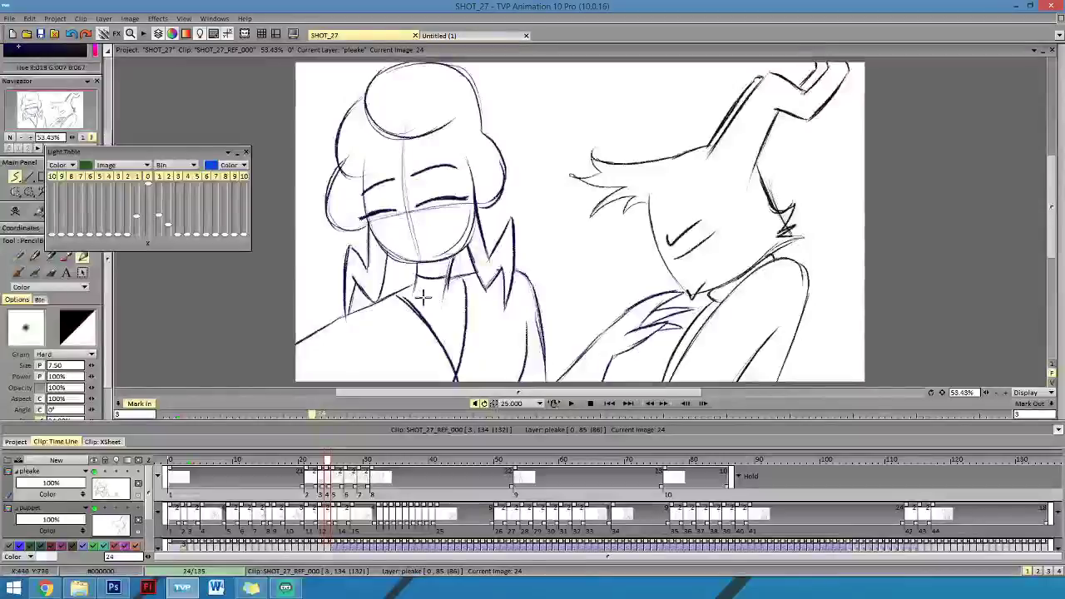
{"action": "key", "text": "Left"}
{"action": "key", "text": "Right"}
{"action": "key", "text": "Left"}
{"action": "key", "text": "Left"}
{"action": "key", "text": "Right"}
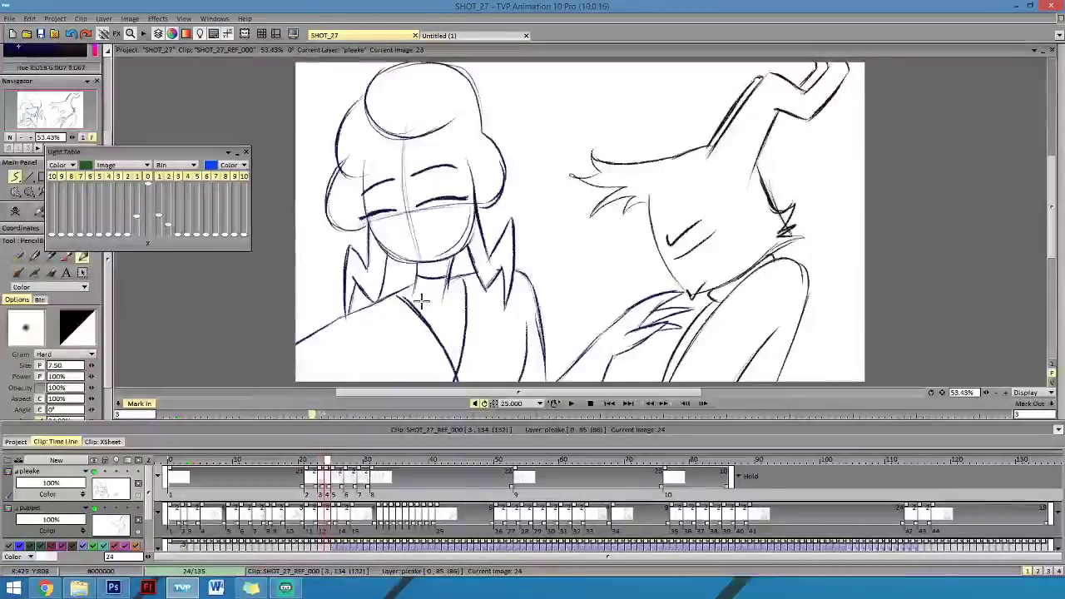
{"action": "key", "text": "Left"}
{"action": "key", "text": "Right"}
{"action": "key", "text": "Right"}
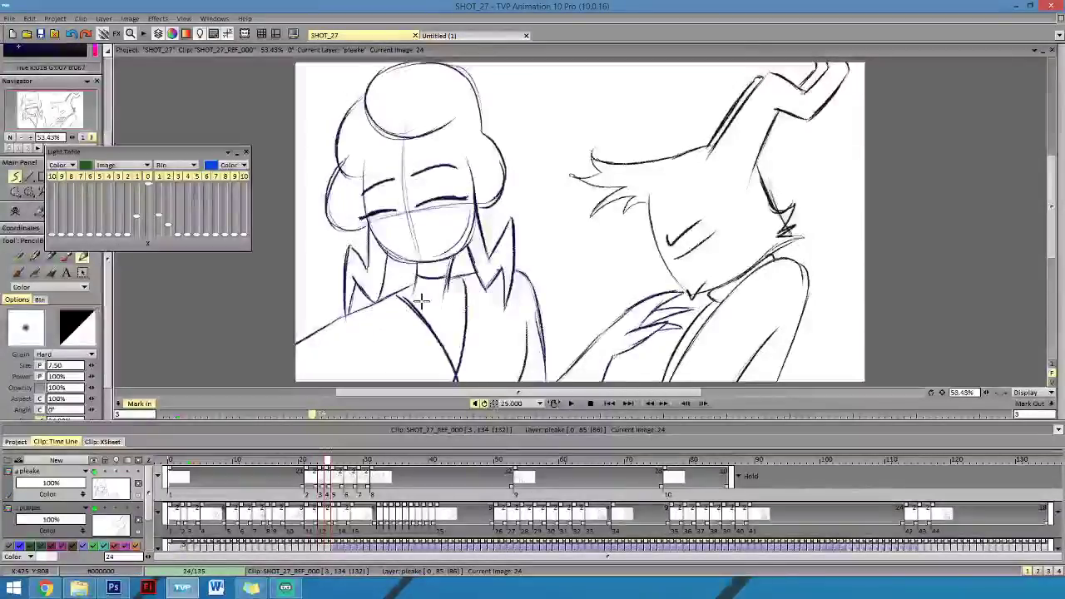
{"action": "left_click", "coordinate": [71, 34]}
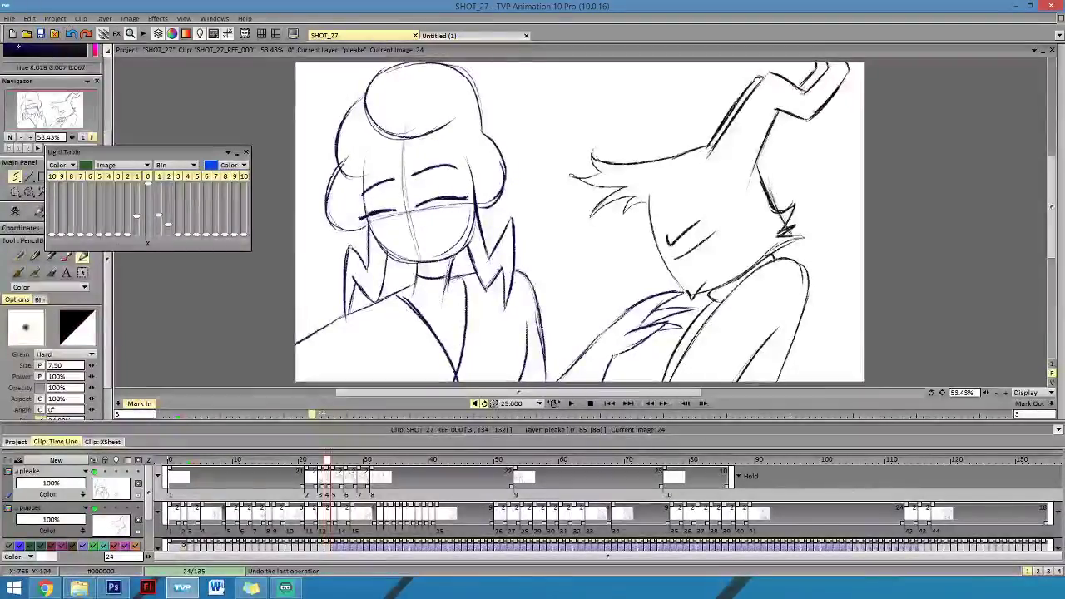
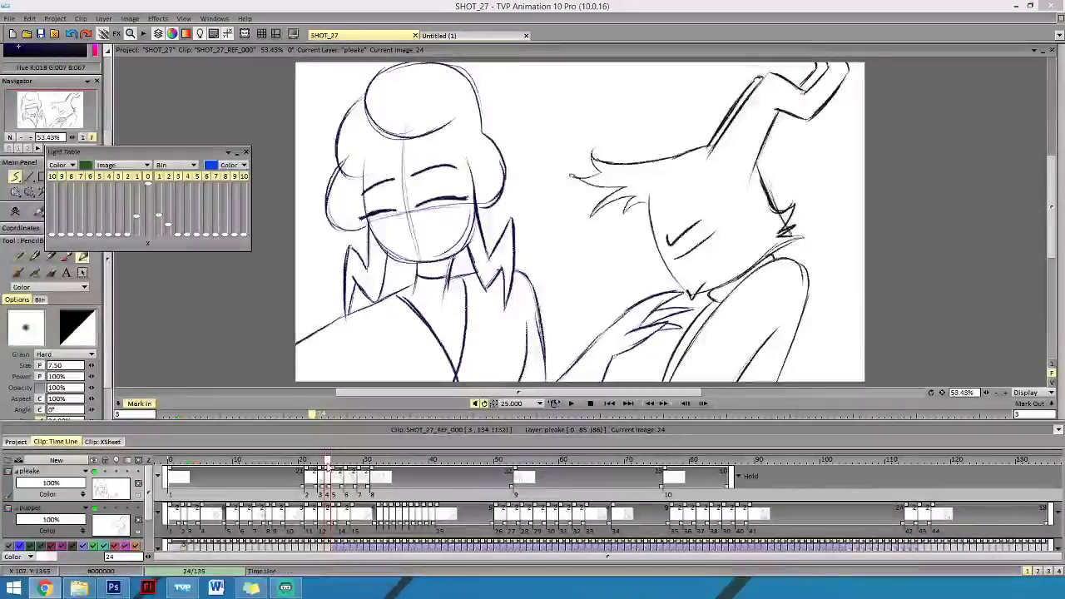
Review the characters' motion by stepping through the frames around 24 to 31 and playing back the clip.
{"action": "left_click", "coordinate": [339, 505]}
{"action": "key", "text": "Left"}
{"action": "key", "text": "Right"}
{"action": "key", "text": "Right"}
{"action": "key", "text": "Right"}
{"action": "key", "text": "Right"}
{"action": "key", "text": "Right"}
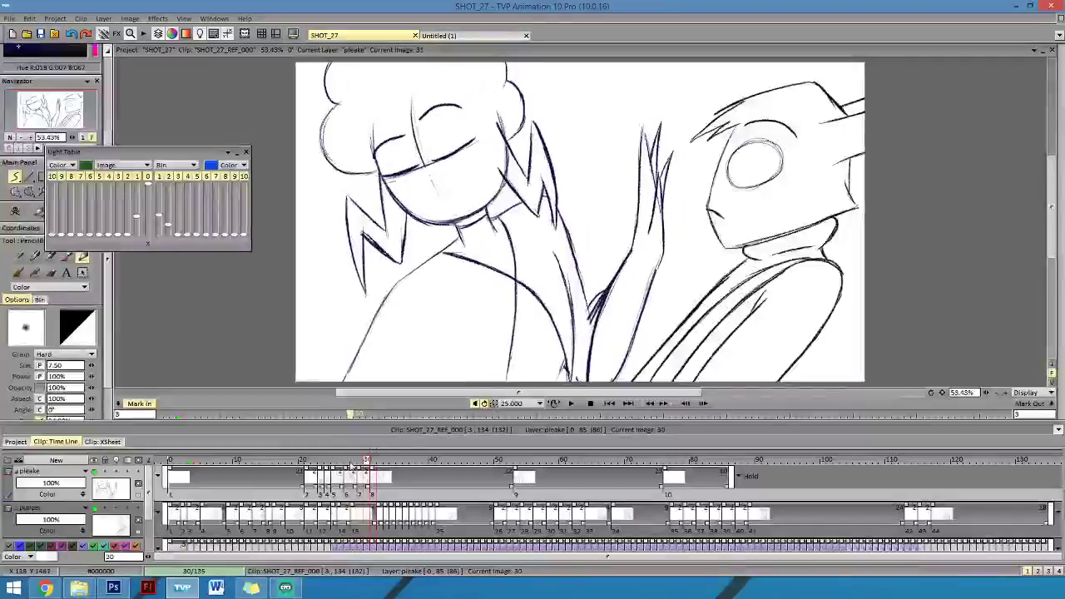
{"action": "key", "text": "Right"}
{"action": "key", "text": "Left"}
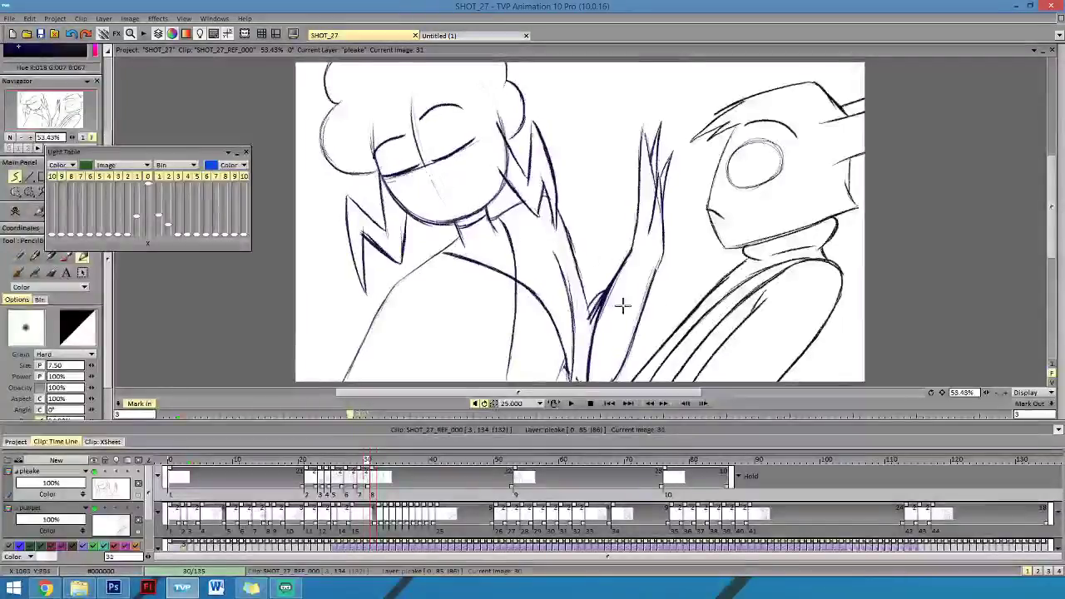
{"action": "key", "text": "Right"}
{"action": "key", "text": "Right"}
{"action": "key", "text": "Right"}
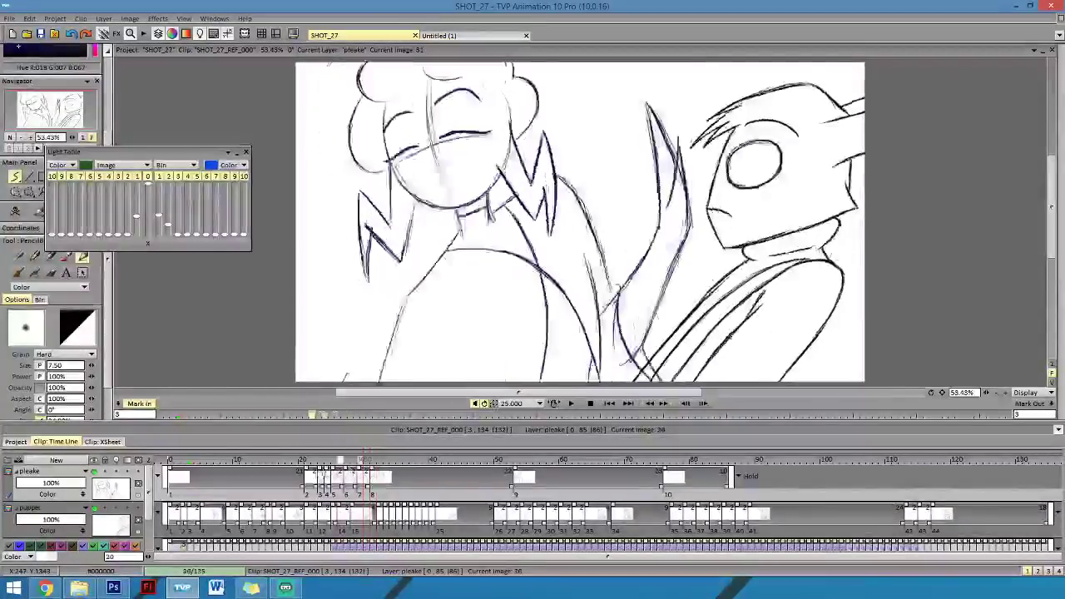
{"action": "left_click", "coordinate": [571, 403]}
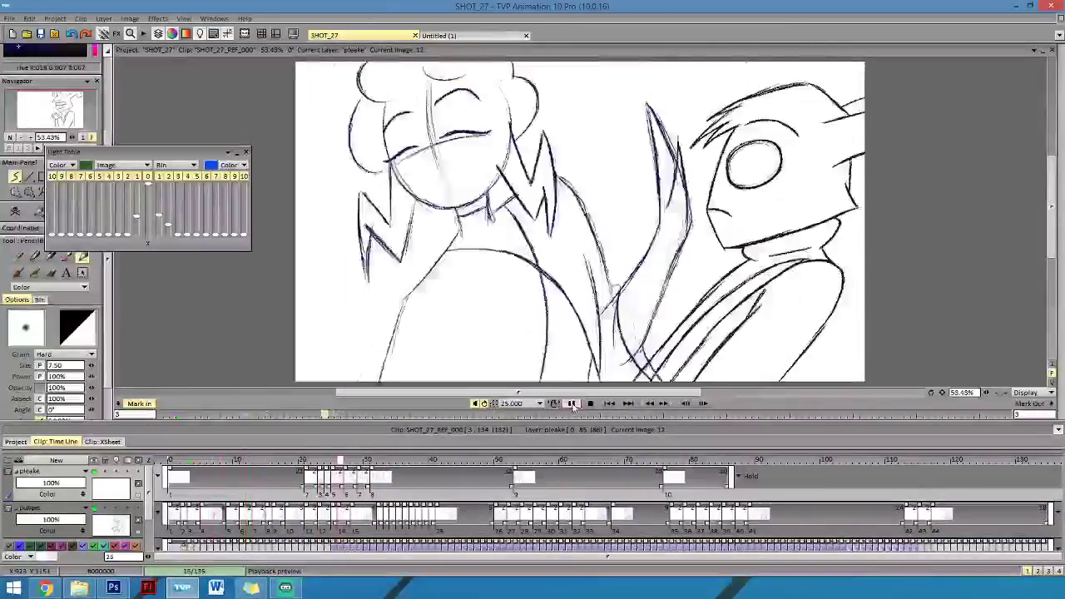
{"action": "left_click", "coordinate": [574, 405]}
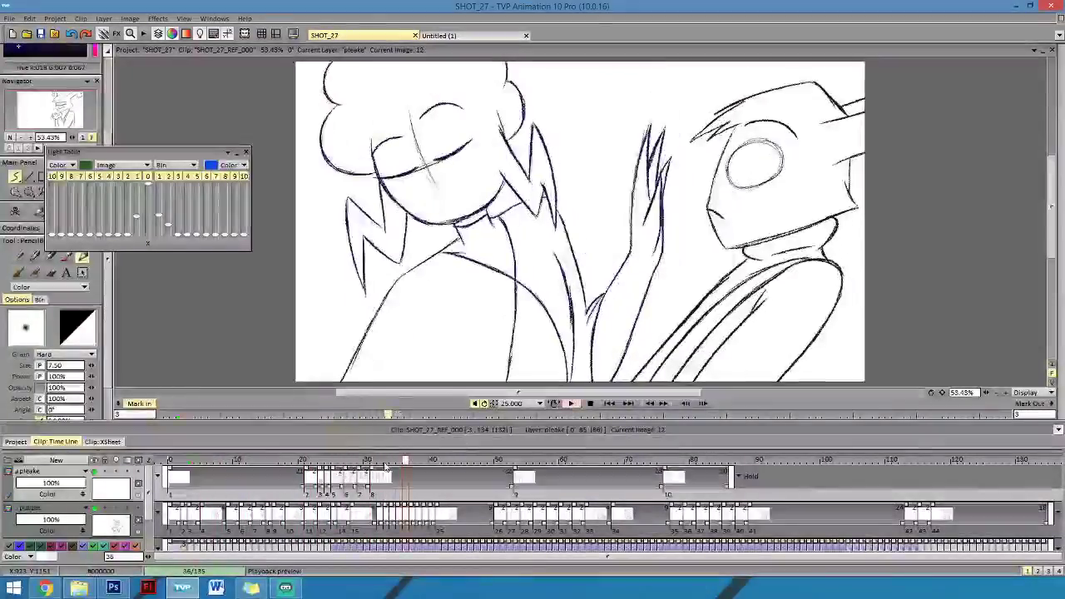
Erase the stray scribbled lines below the elbow crease on frame 29.
{"action": "mouse_move", "coordinate": [401, 461]}
{"action": "left_mouse_down"}
{"action": "mouse_move", "coordinate": [285, 467]}
{"action": "mouse_move", "coordinate": [360, 466]}
{"action": "mouse_move", "coordinate": [322, 454]}
{"action": "mouse_move", "coordinate": [357, 427]}
{"action": "mouse_move", "coordinate": [362, 462]}
{"action": "left_mouse_up"}
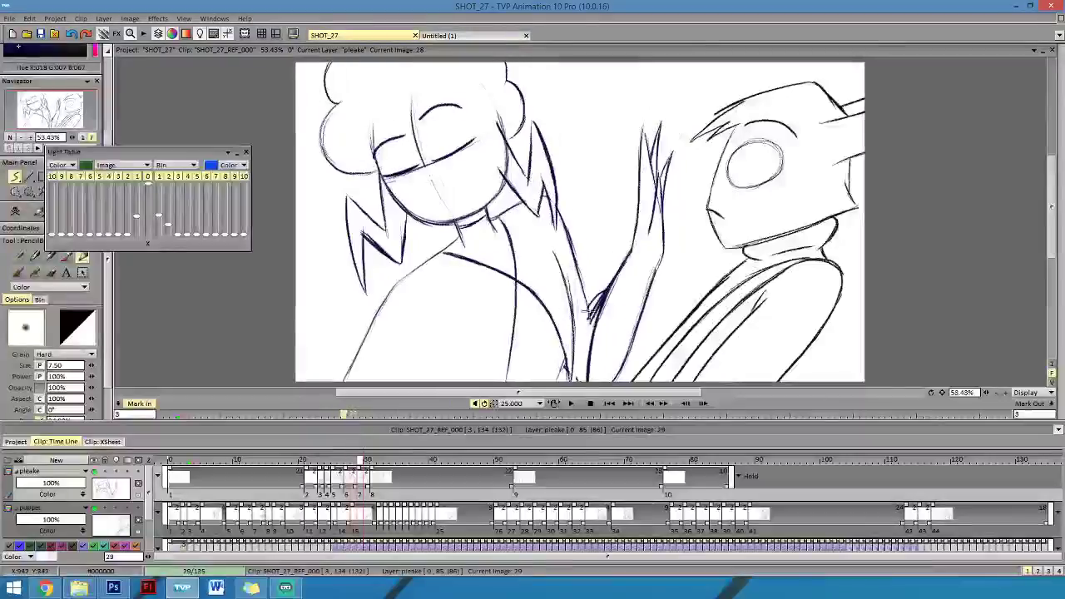
{"action": "key", "text": "e"}
{"action": "left_click_drag", "start_coordinate": [585, 330], "coordinate": [590, 320]}
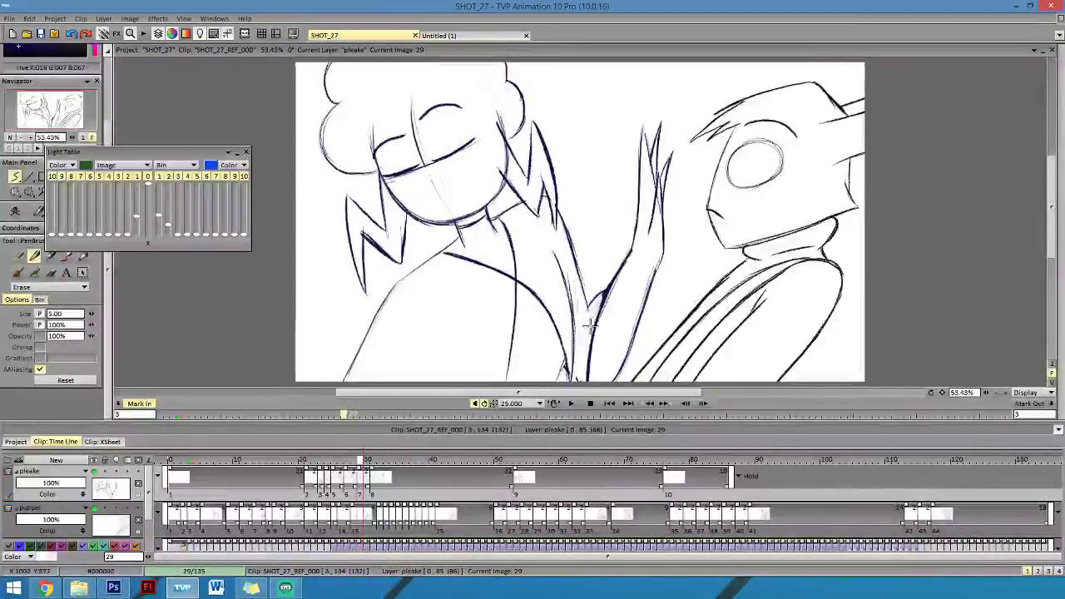
{"action": "key", "text": "e"}
Redraw the elbow crease as a short curve on frame 29, comparing it with frame 28.
{"action": "key", "text": "Left"}
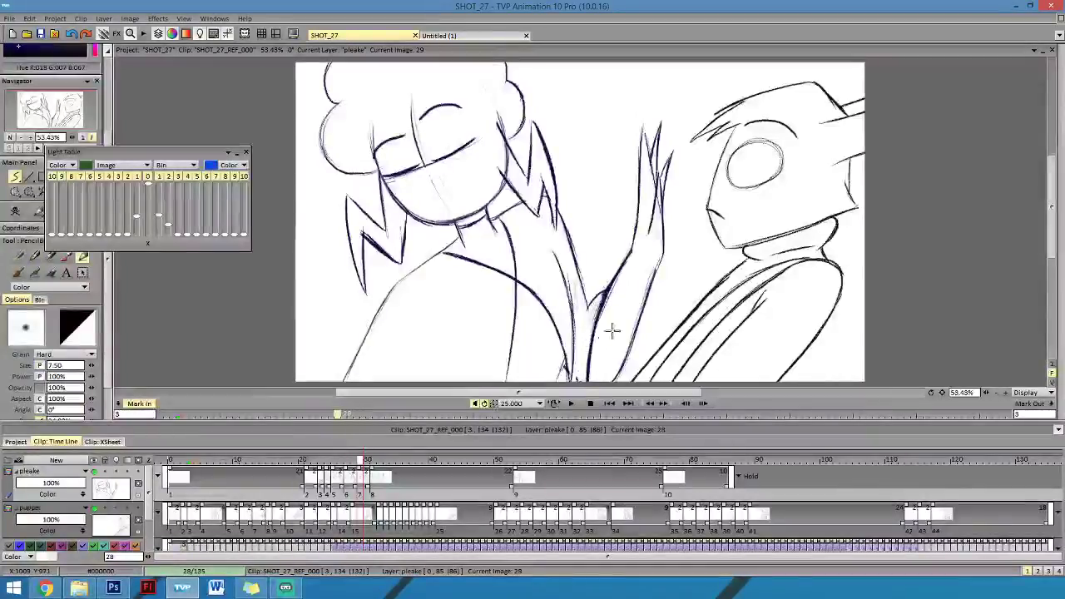
{"action": "key", "text": "Right"}
{"action": "key", "text": "Left"}
{"action": "key", "text": "Right"}
{"action": "key", "text": "Left"}
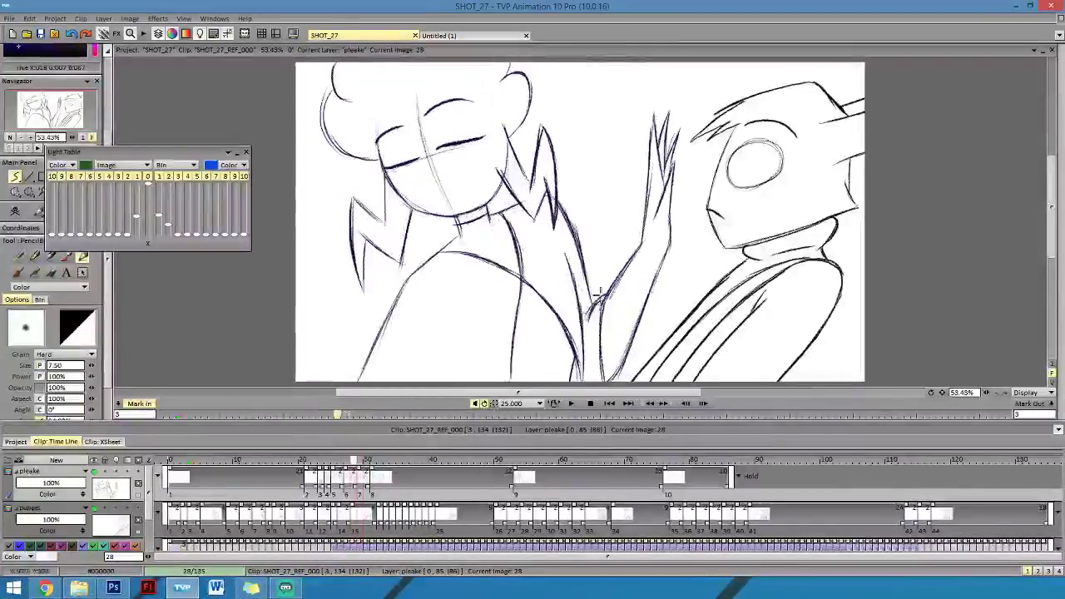
{"action": "left_click_drag", "start_coordinate": [588, 311], "coordinate": [608, 293]}
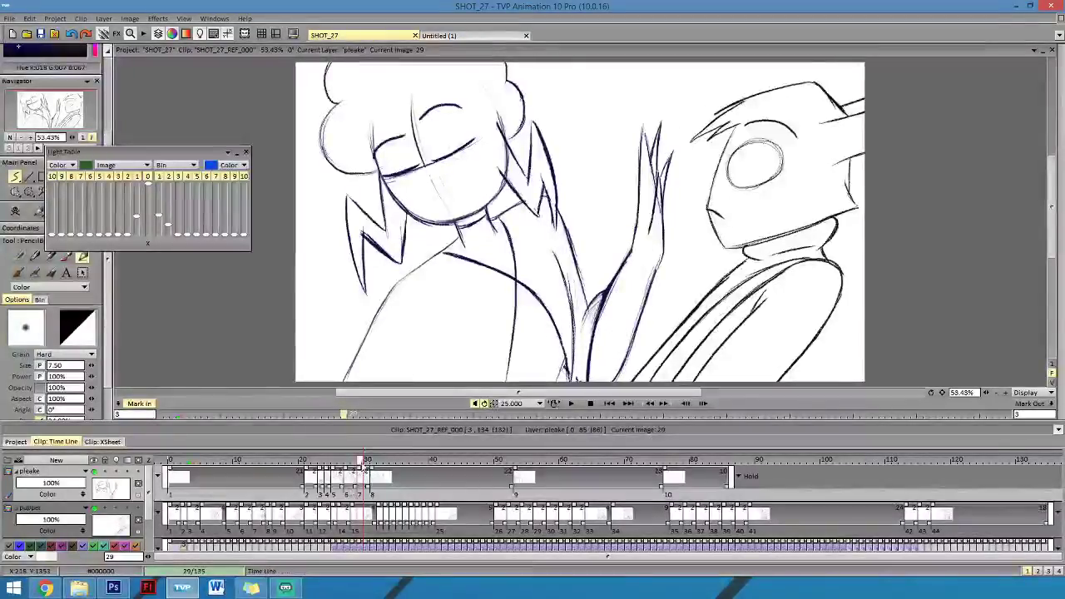
Play back the clip from frame 0 to review the characters' motion.
{"action": "mouse_move", "coordinate": [358, 471]}
{"action": "left_mouse_down"}
{"action": "mouse_move", "coordinate": [323, 484]}
{"action": "mouse_move", "coordinate": [373, 481]}
{"action": "mouse_move", "coordinate": [292, 474]}
{"action": "mouse_move", "coordinate": [389, 475]}
{"action": "mouse_move", "coordinate": [163, 493]}
{"action": "left_mouse_up"}
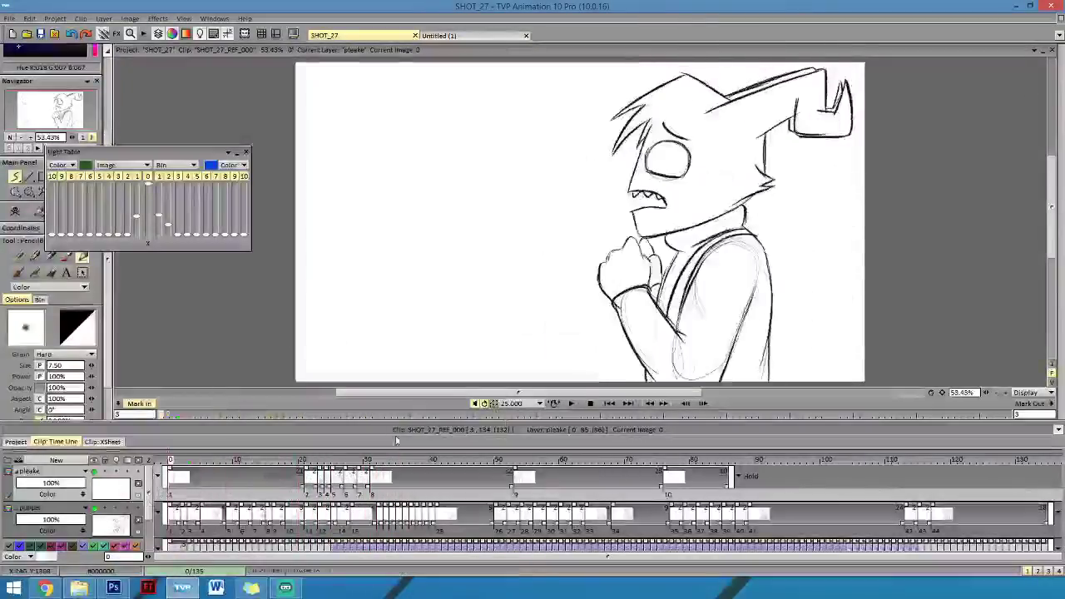
{"action": "left_click", "coordinate": [571, 404]}
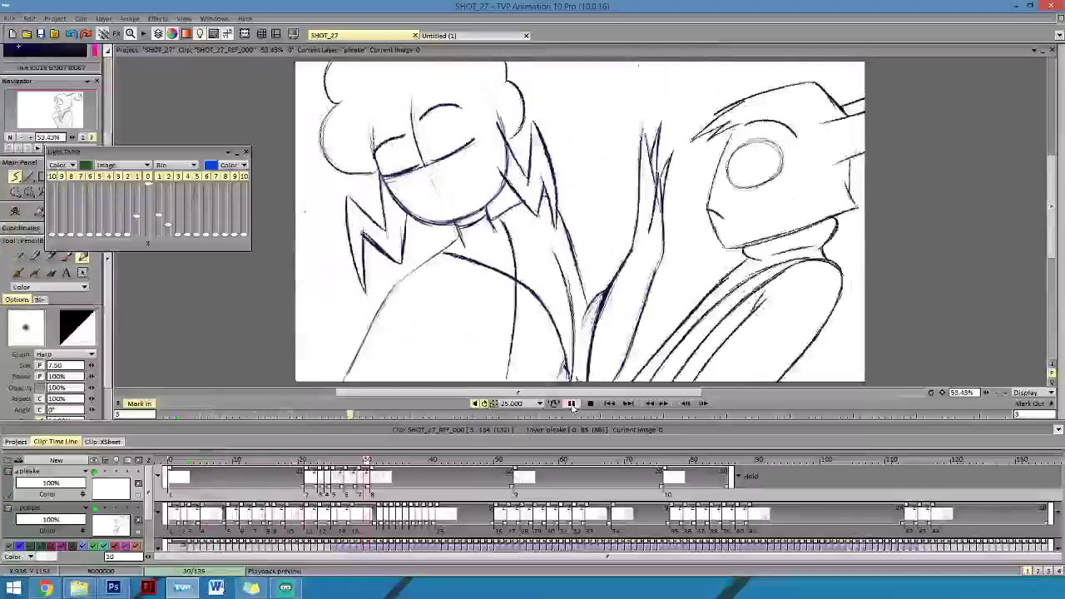
{"action": "left_click", "coordinate": [571, 404]}
{"action": "left_click", "coordinate": [571, 403]}
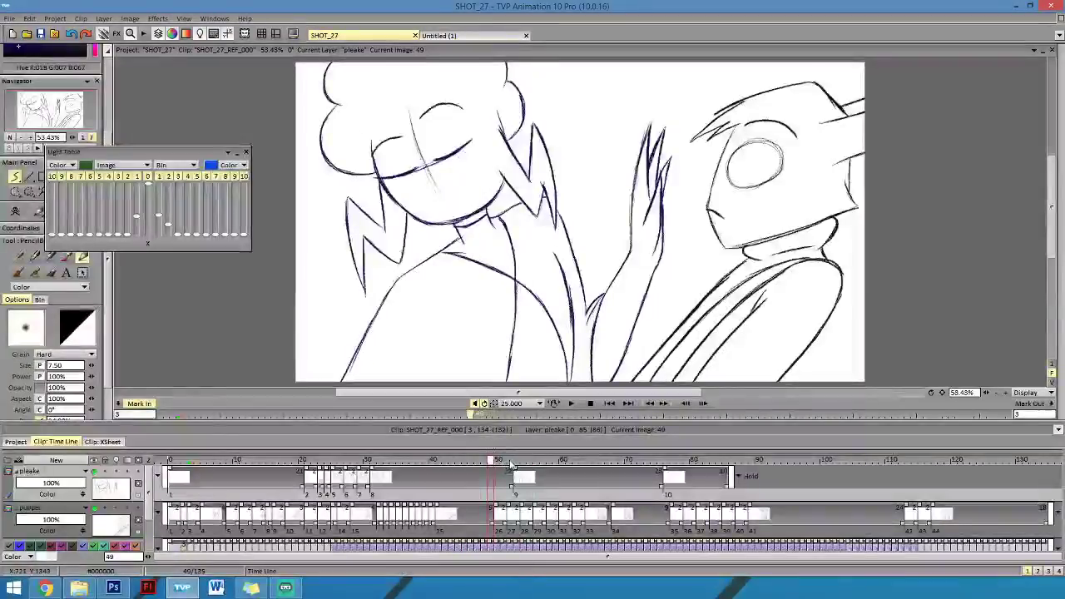
Add a new blank drawing at frame 52 on the pleake layer, between the poses on frames 51 and 53.
{"action": "mouse_move", "coordinate": [390, 462]}
{"action": "left_mouse_down"}
{"action": "mouse_move", "coordinate": [367, 463]}
{"action": "mouse_move", "coordinate": [513, 463]}
{"action": "left_mouse_up"}
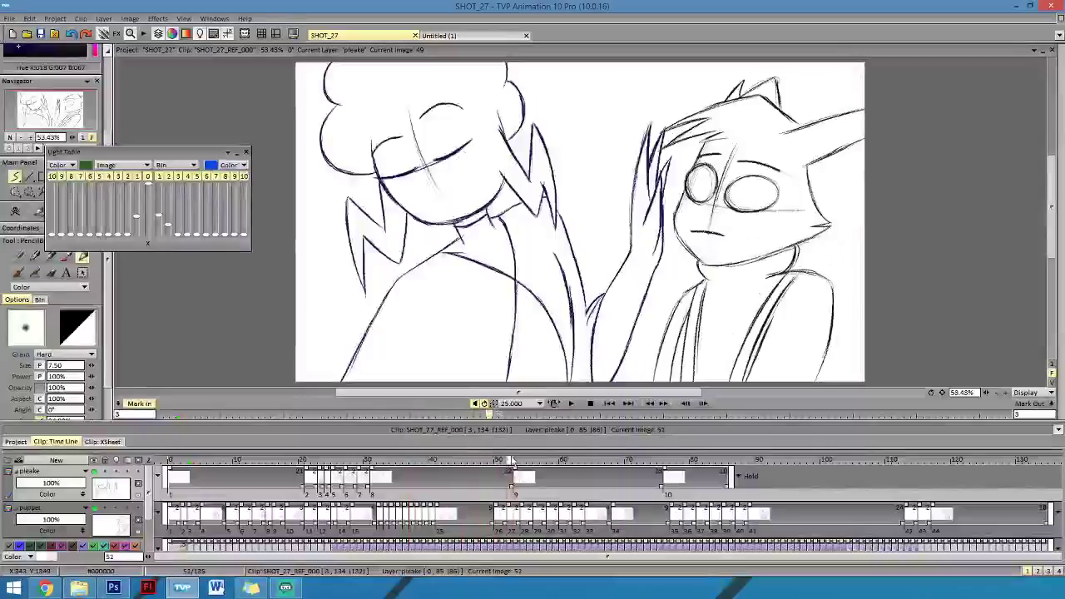
{"action": "key", "text": "Right"}
{"action": "key", "text": "Left"}
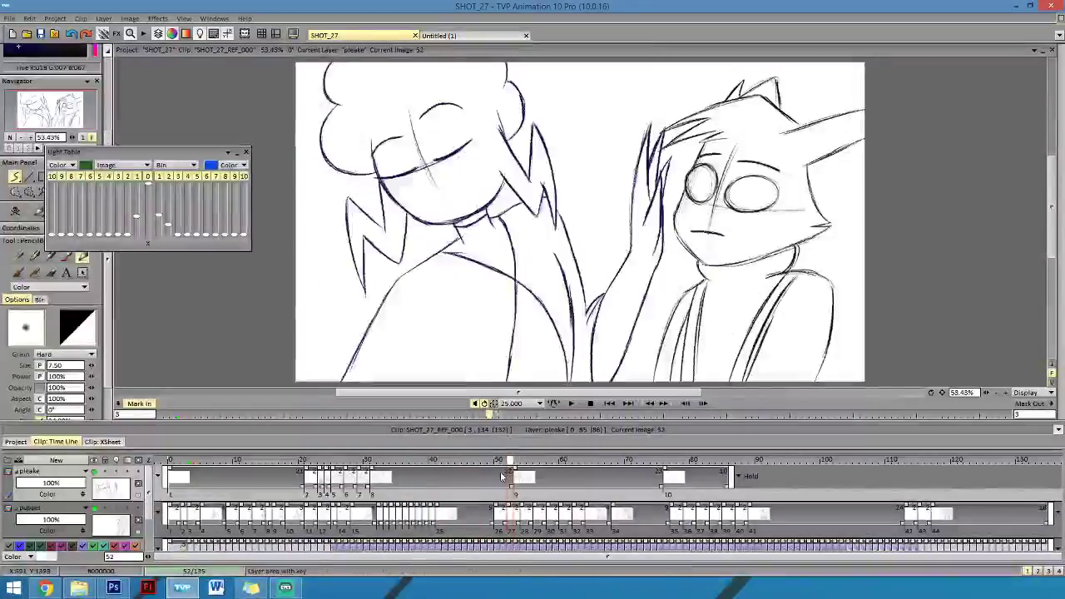
{"action": "key", "text": "Right"}
{"action": "left_click_drag", "start_coordinate": [509, 437], "coordinate": [508, 439]}
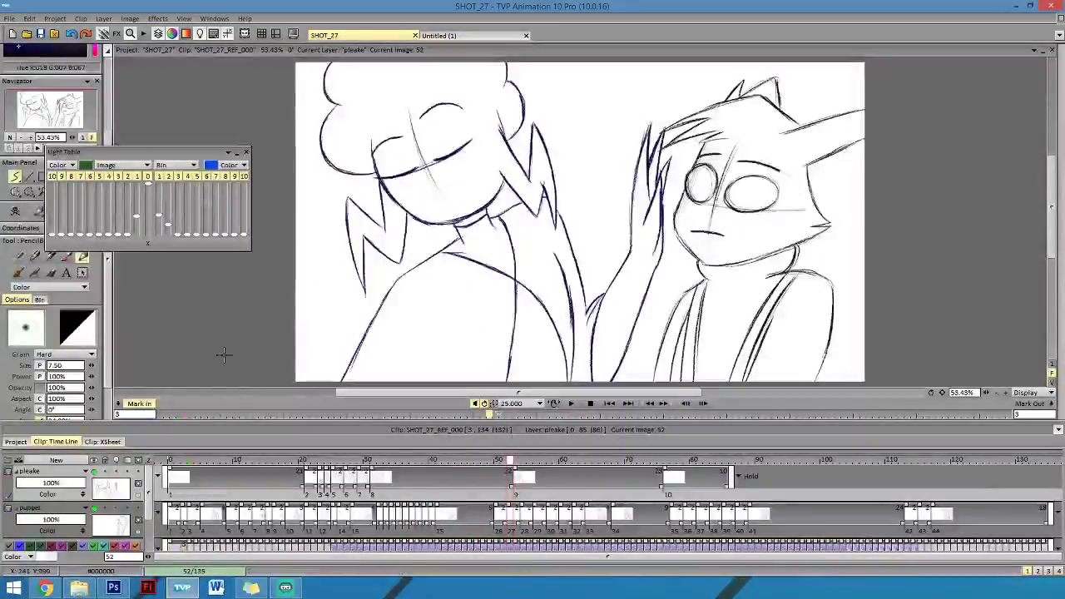
{"action": "left_click", "coordinate": [17, 213]}
{"action": "key", "text": "Left"}
{"action": "key", "text": "Right"}
{"action": "key", "text": "Right"}
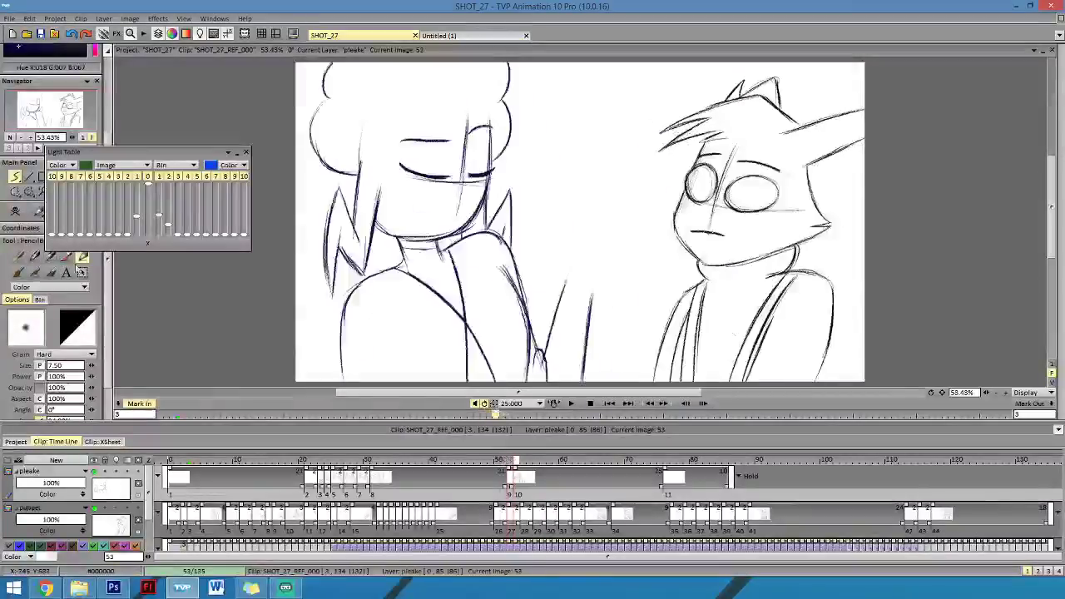
{"action": "key", "text": "Left"}
{"action": "key", "text": "Left"}
{"action": "key", "text": "Right"}
{"action": "key", "text": "Left"}
{"action": "key", "text": "Right"}
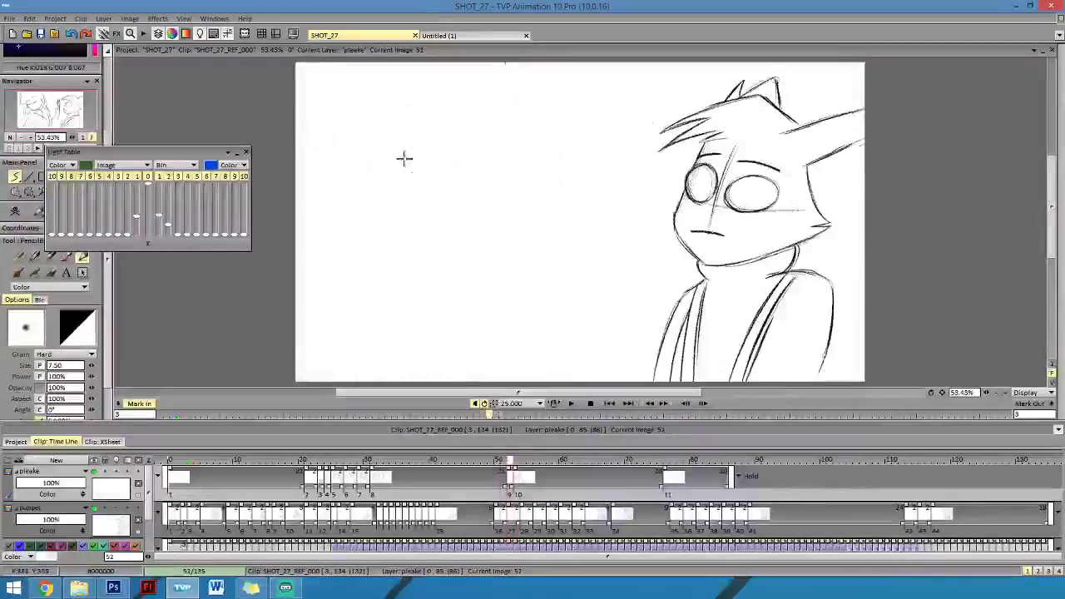
Sketch the curve of the curly-haired character's left cheek and chin on frame 52, using frames 51 and 53 as reference.
{"action": "key", "text": "Left"}
{"action": "key", "text": "Right"}
{"action": "key", "text": "Left"}
{"action": "key", "text": "Right"}
{"action": "key", "text": "Left"}
{"action": "key", "text": "Right"}
{"action": "mouse_move", "coordinate": [392, 140]}
{"action": "left_mouse_down"}
{"action": "mouse_move", "coordinate": [416, 210]}
{"action": "mouse_move", "coordinate": [459, 223]}
{"action": "left_mouse_up"}
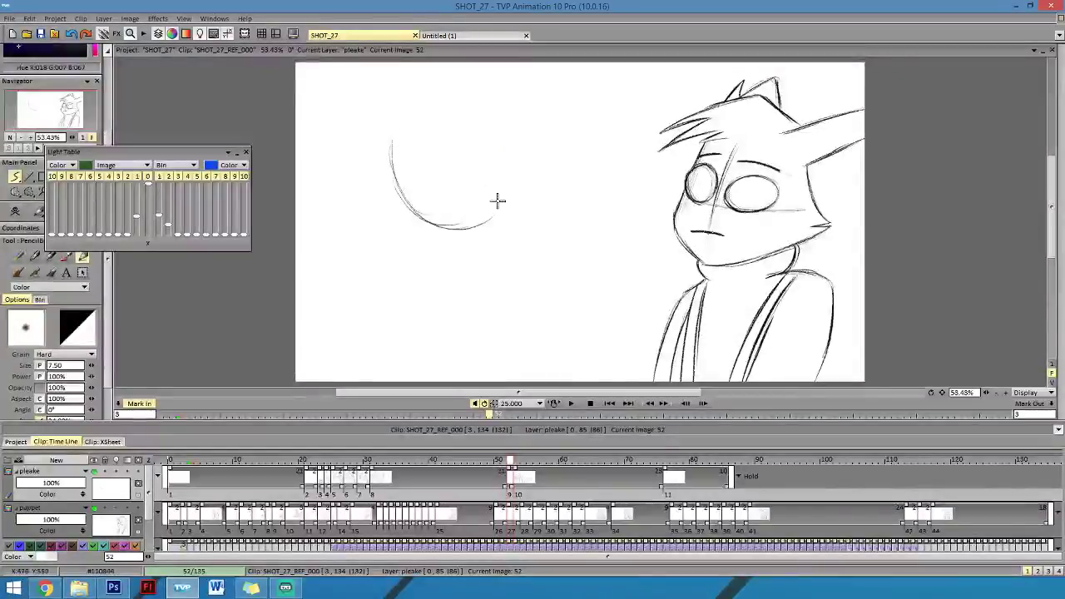
{"action": "key", "text": "Left"}
{"action": "key", "text": "Right"}
{"action": "key", "text": "Right"}
{"action": "key", "text": "Left"}
{"action": "key", "text": "Left"}
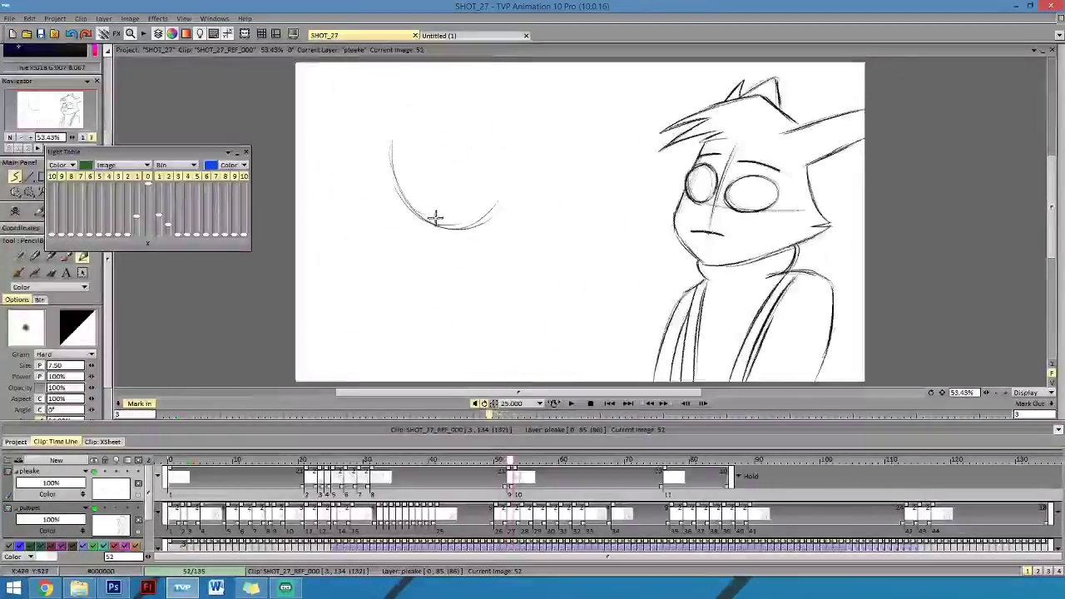
Extend the chin curve up the right side of the face on frame 52, comparing it with the neighbouring drawings.
{"action": "mouse_move", "coordinate": [463, 230]}
{"action": "left_mouse_down"}
{"action": "mouse_move", "coordinate": [510, 197]}
{"action": "mouse_move", "coordinate": [471, 195]}
{"action": "mouse_move", "coordinate": [516, 188]}
{"action": "mouse_move", "coordinate": [486, 169]}
{"action": "mouse_move", "coordinate": [497, 215]}
{"action": "mouse_move", "coordinate": [504, 136]}
{"action": "left_mouse_up"}
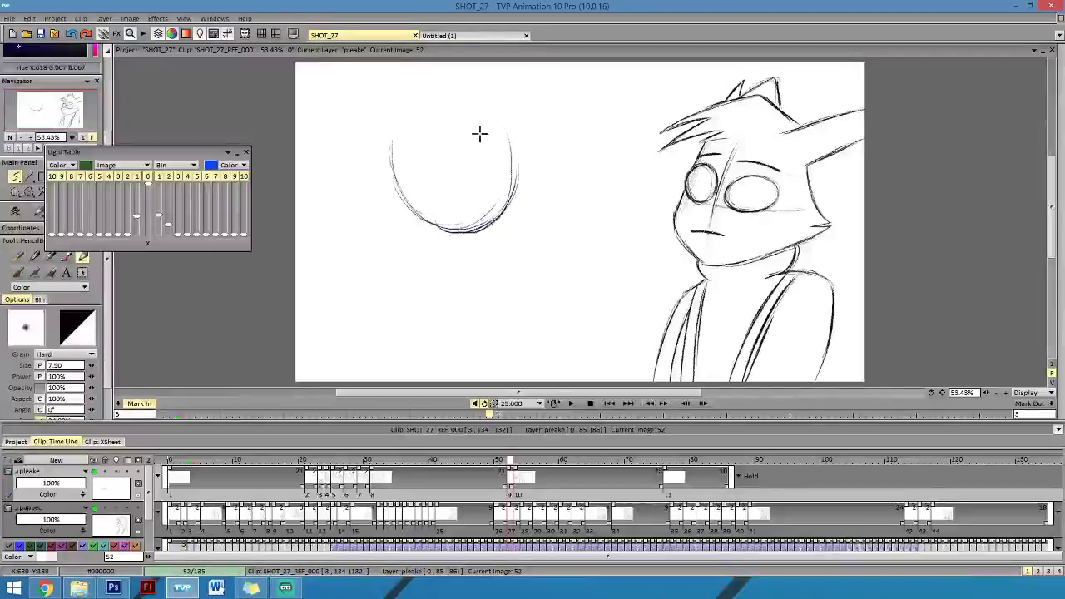
{"action": "key", "text": "Left"}
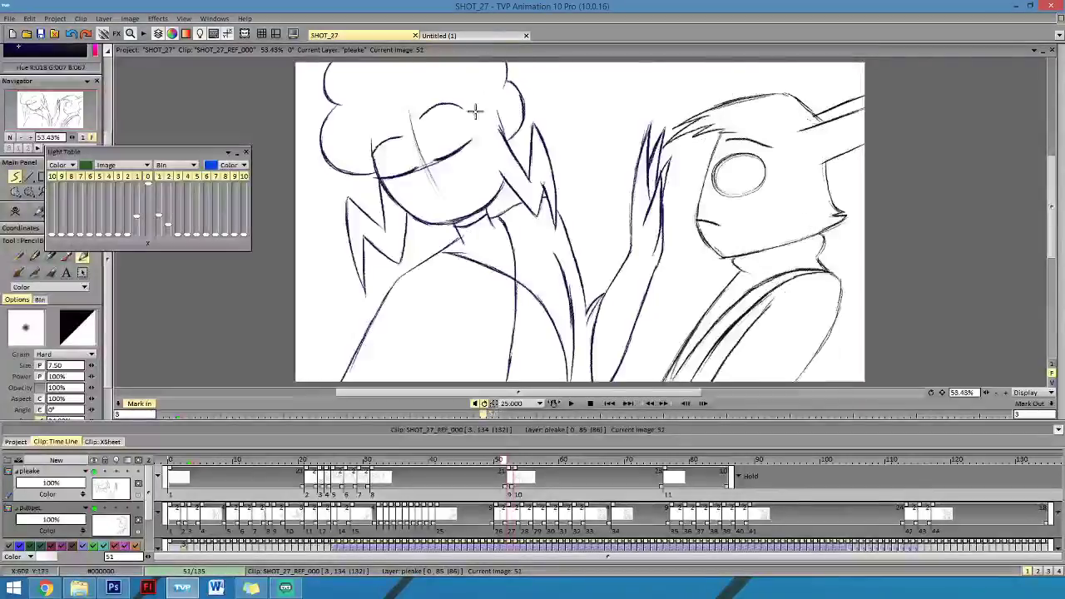
{"action": "key", "text": "Right"}
{"action": "key", "text": "Right"}
{"action": "key", "text": "Left"}
{"action": "key", "text": "Left"}
{"action": "key", "text": "Right"}
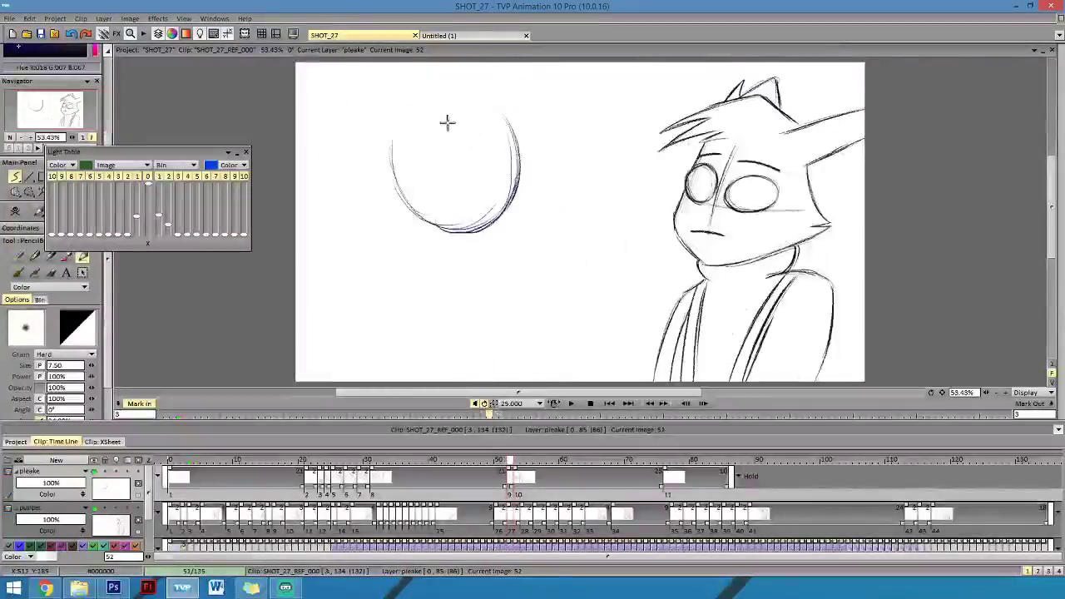
Add the slanted vertical centre line and the curved horizontal eye guide to the face on frame 52.
{"action": "left_click_drag", "start_coordinate": [449, 111], "coordinate": [469, 223]}
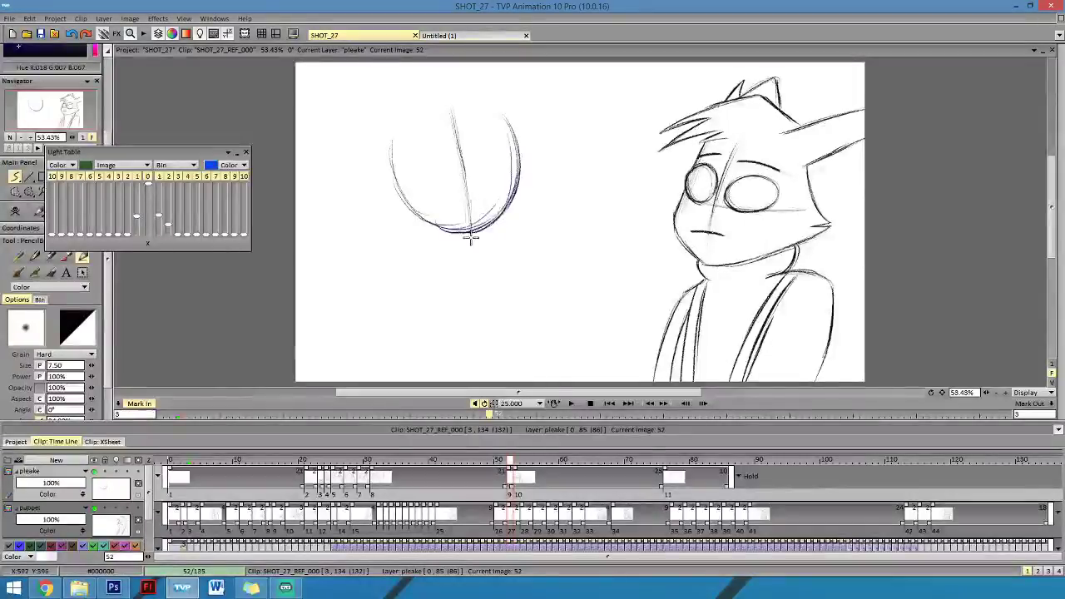
{"action": "key", "text": "Right"}
{"action": "key", "text": "Left"}
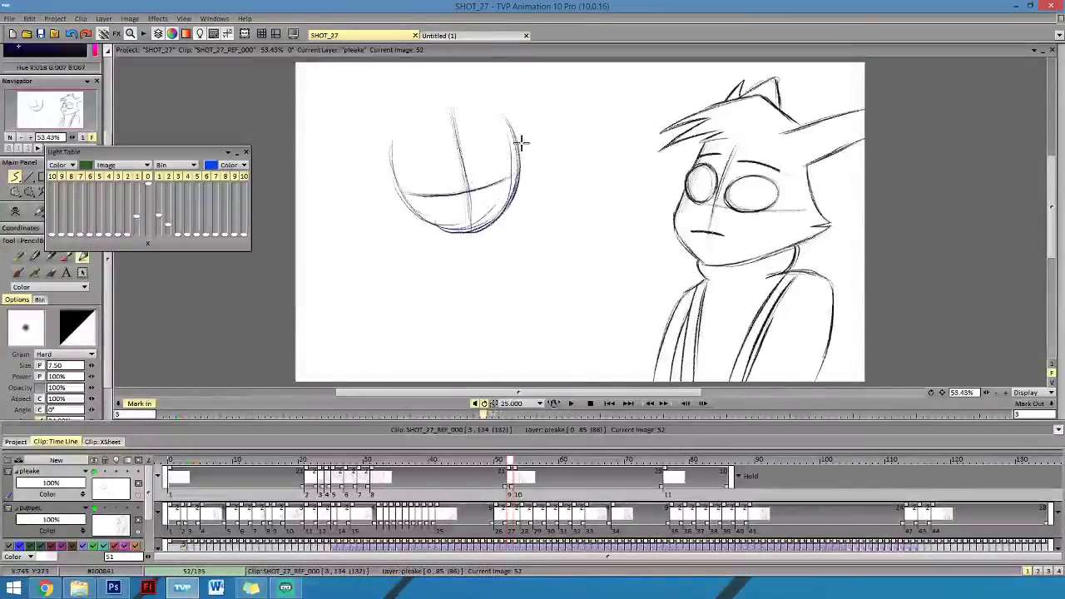
Draw both eyebrows above the eye guide on frame 52, placing them between the poses on frames 51 and 53.
{"action": "key", "text": "Left"}
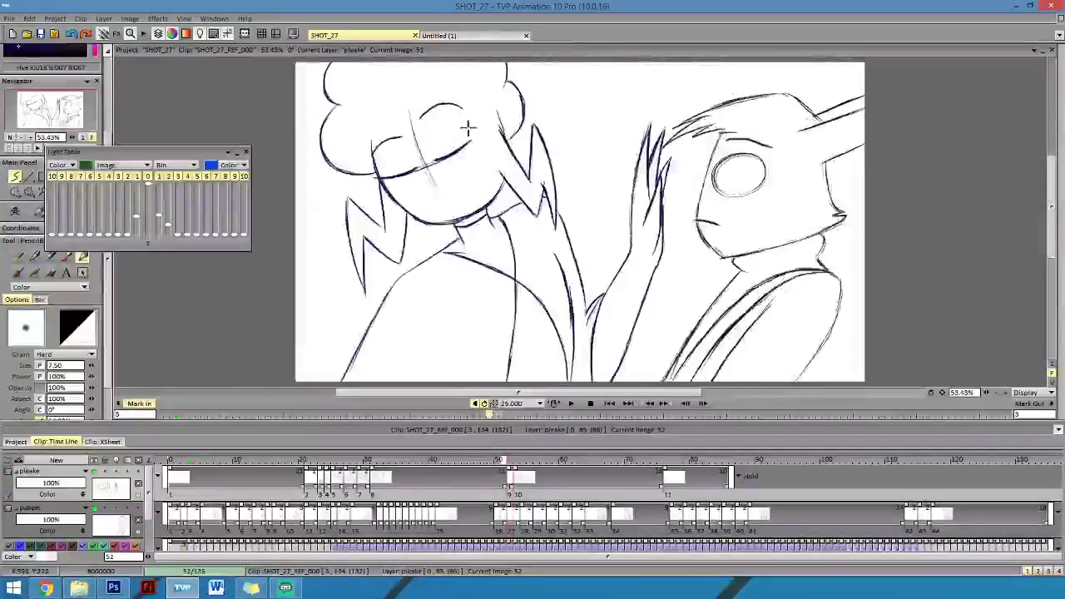
{"action": "key", "text": "Right"}
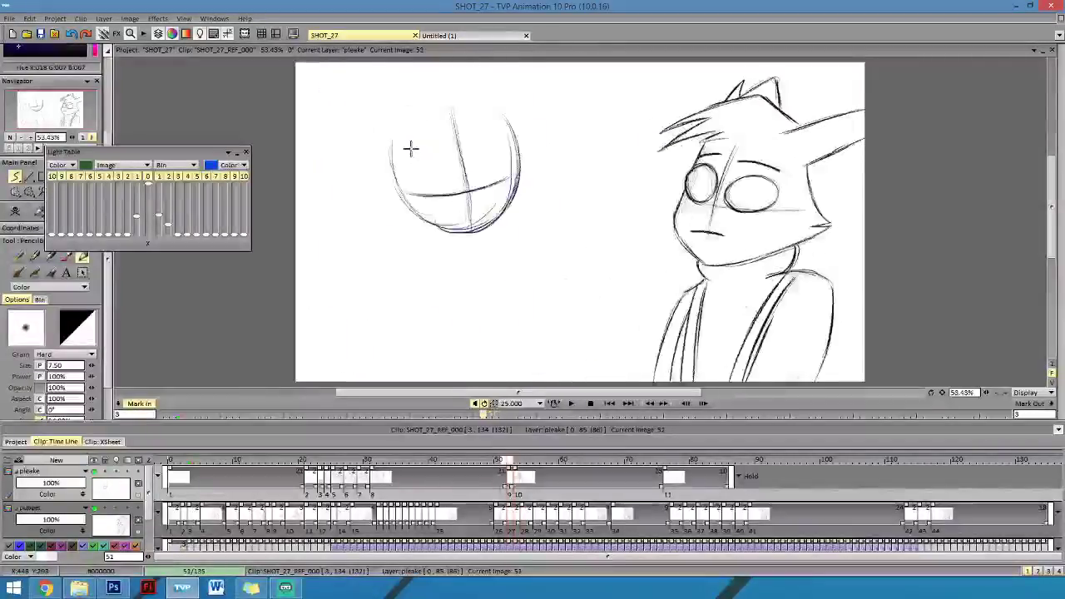
{"action": "key", "text": "Left"}
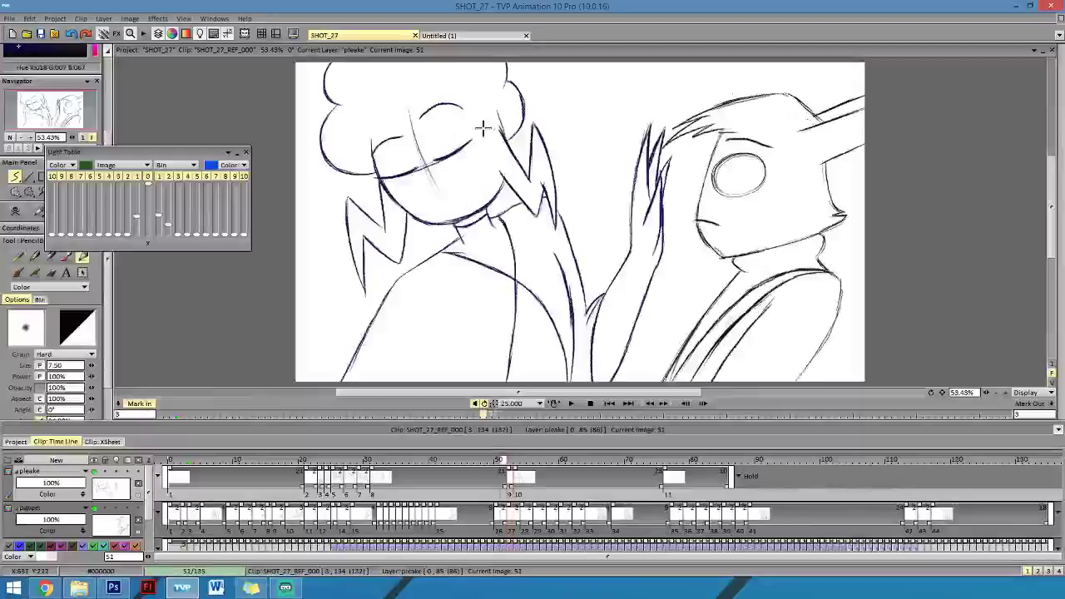
{"action": "key", "text": "Right"}
{"action": "left_click_drag", "start_coordinate": [484, 135], "coordinate": [505, 134]}
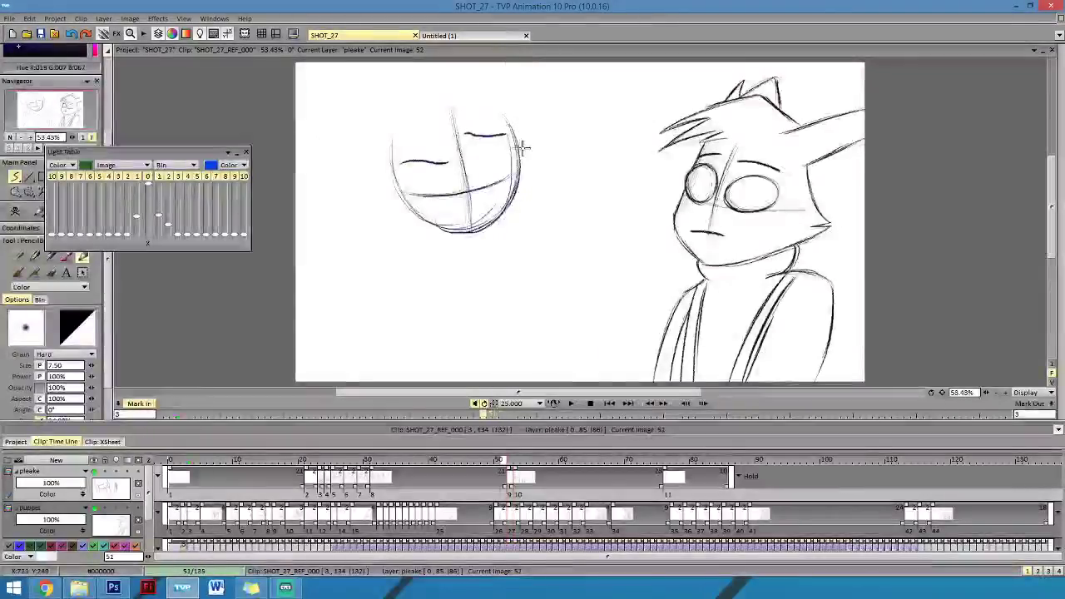
{"action": "key", "text": "Left"}
{"action": "key", "text": "Right"}
{"action": "key", "text": "Right"}
{"action": "key", "text": "Left"}
{"action": "key", "text": "Left"}
{"action": "key", "text": "Right"}
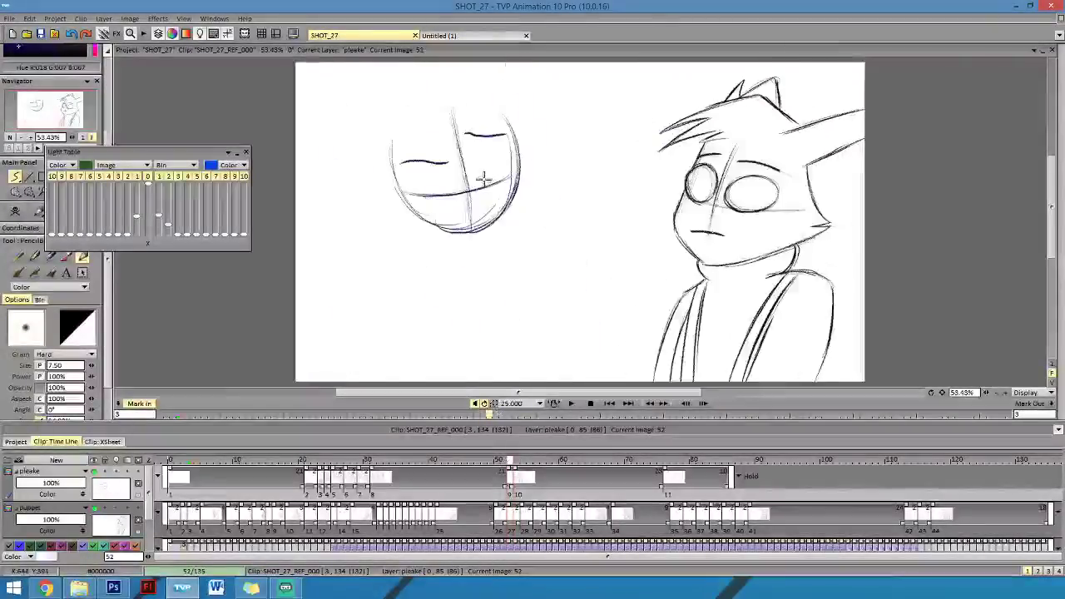
Draw the two closed eyes along the eye guide and darken the jaw outline on frame 52.
{"action": "left_click_drag", "start_coordinate": [476, 184], "coordinate": [517, 169]}
{"action": "key", "text": "Left"}
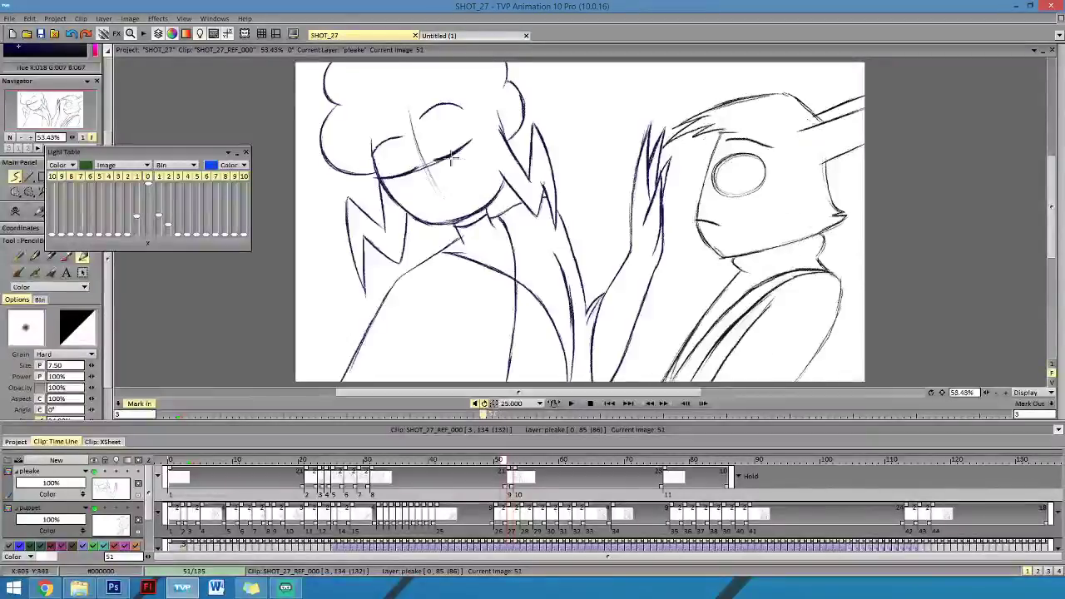
{"action": "key", "text": "Right"}
{"action": "key", "text": "Right"}
{"action": "key", "text": "Left"}
{"action": "key", "text": "Left"}
{"action": "key", "text": "Right"}
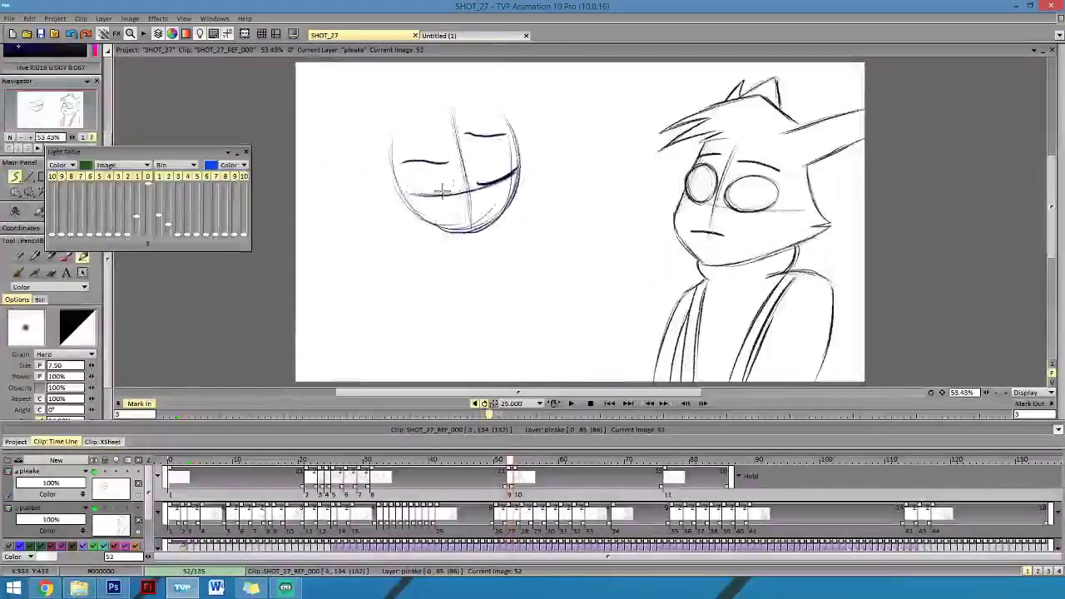
{"action": "key", "text": "Right"}
{"action": "key", "text": "Left"}
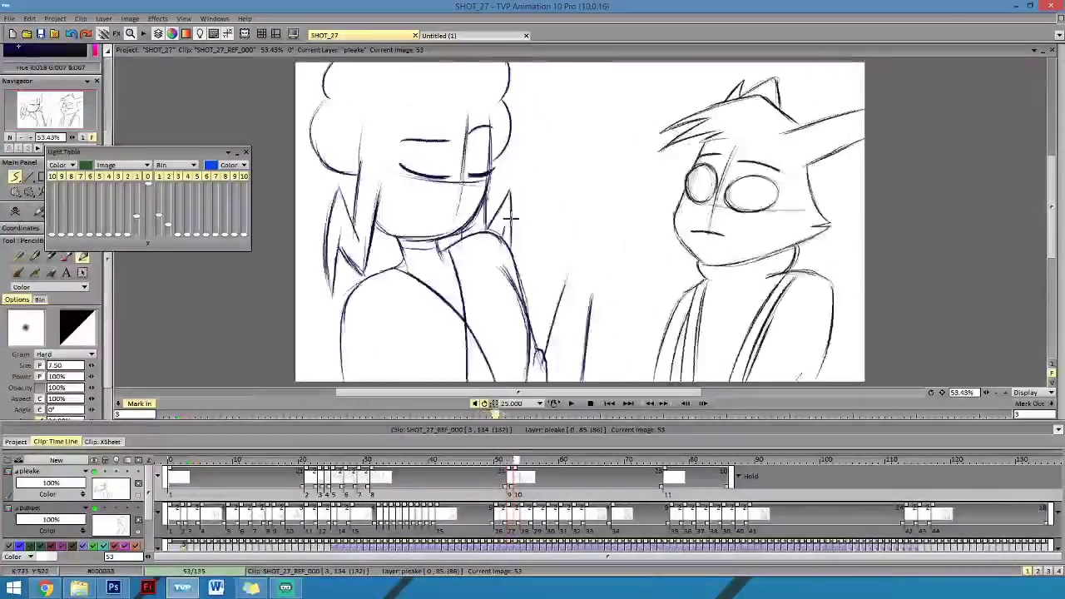
{"action": "key", "text": "Right"}
{"action": "key", "text": "Left"}
{"action": "key", "text": "Right"}
{"action": "key", "text": "Left"}
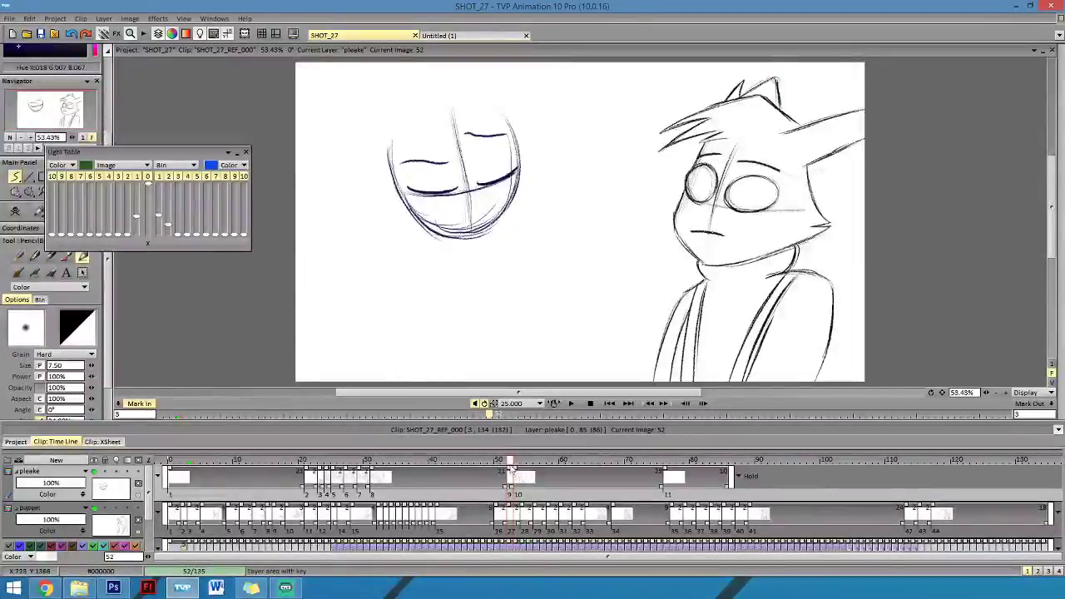
Compare the roughed-in face on frame 52 with the adjacent drawings to examine the head movement.
{"action": "key", "text": "Left"}
{"action": "key", "text": "Left"}
{"action": "key", "text": "Right"}
{"action": "key", "text": "Right"}
{"action": "key", "text": "Left"}
{"action": "key", "text": "Left"}
{"action": "key", "text": "Right"}
{"action": "key", "text": "Right"}
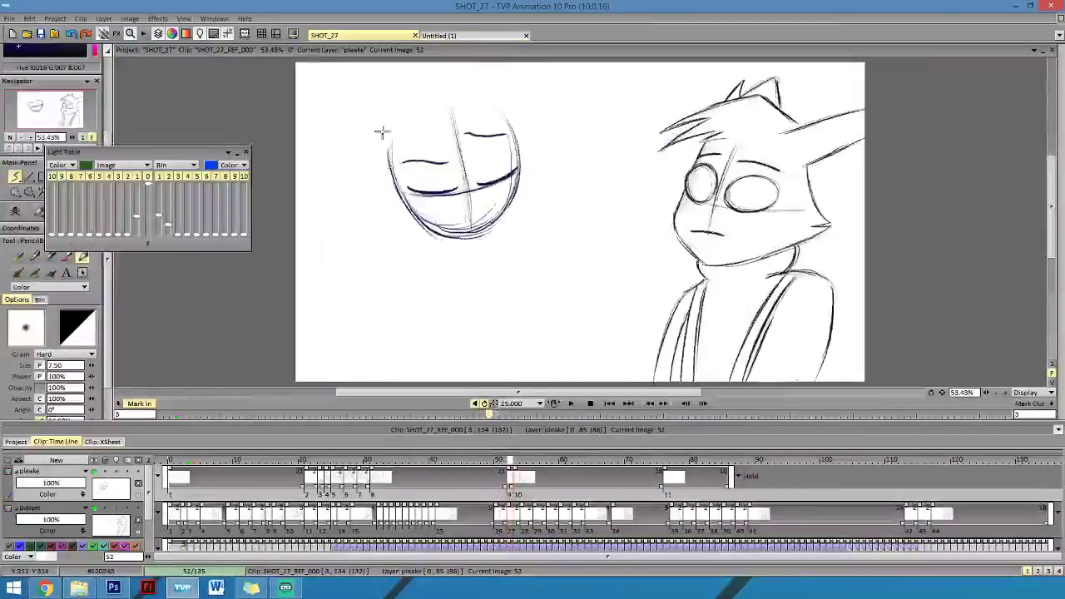
Sketch the two short neck lines below the chin on frame 52, matching them against frames 51 and 53.
{"action": "key", "text": "Left"}
{"action": "key", "text": "Right"}
{"action": "key", "text": "Right"}
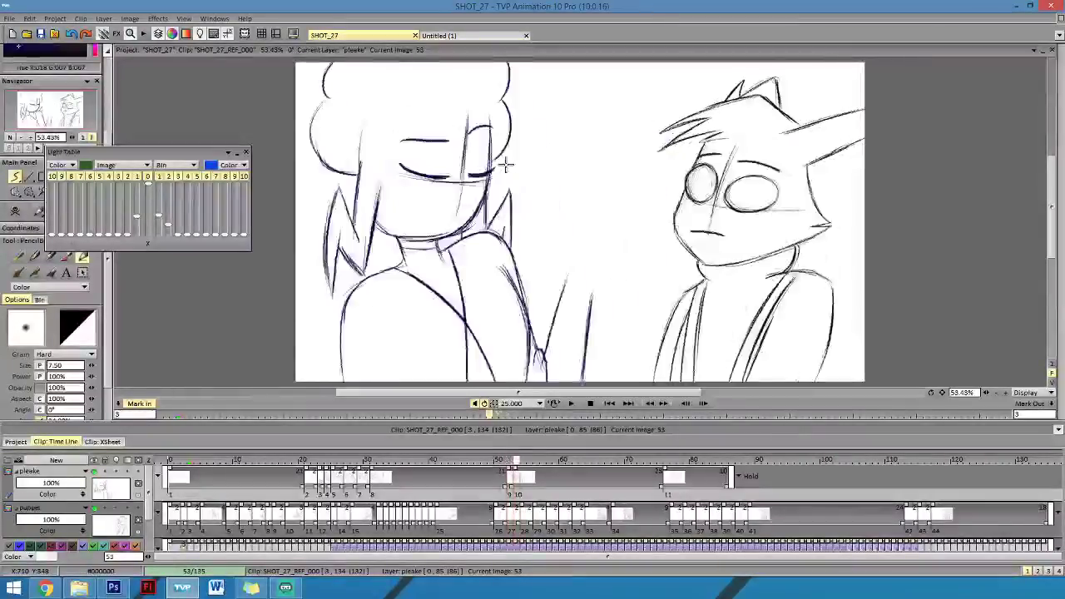
{"action": "key", "text": "Left"}
{"action": "key", "text": "Left"}
{"action": "key", "text": "Right"}
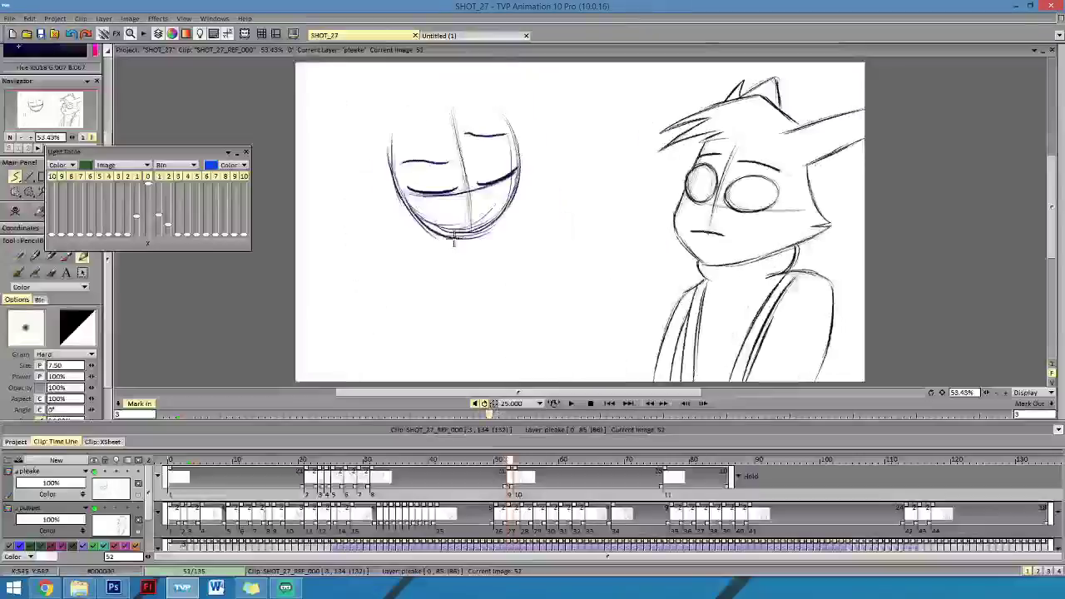
{"action": "left_click_drag", "start_coordinate": [455, 254], "coordinate": [487, 250]}
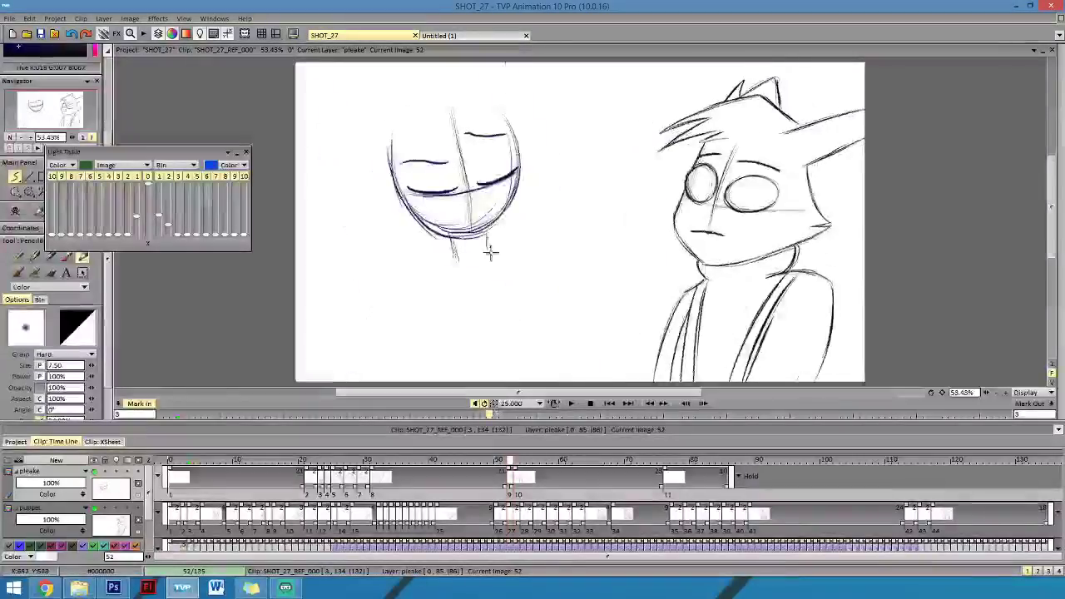
{"action": "key", "text": "Left"}
{"action": "key", "text": "Right"}
{"action": "key", "text": "Right"}
{"action": "key", "text": "Left"}
{"action": "key", "text": "Left"}
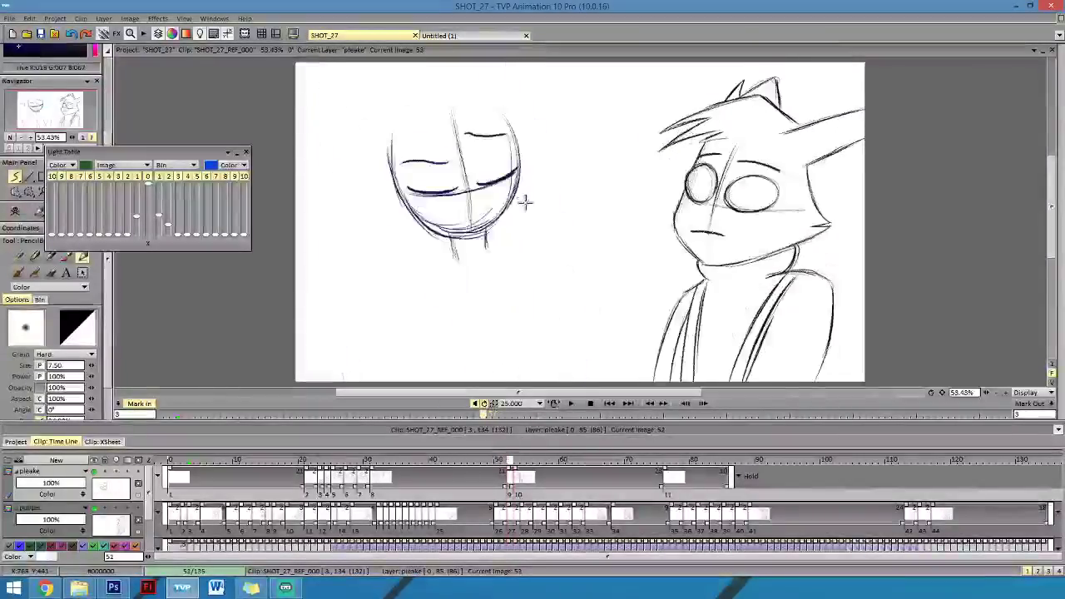
Flip between frames 51, 52 and 53 to examine how the head, neck and hair change position.
{"action": "key", "text": "Right"}
{"action": "key", "text": "Left"}
{"action": "key", "text": "Right"}
{"action": "key", "text": "Left"}
{"action": "key", "text": "Right"}
{"action": "key", "text": "Right"}
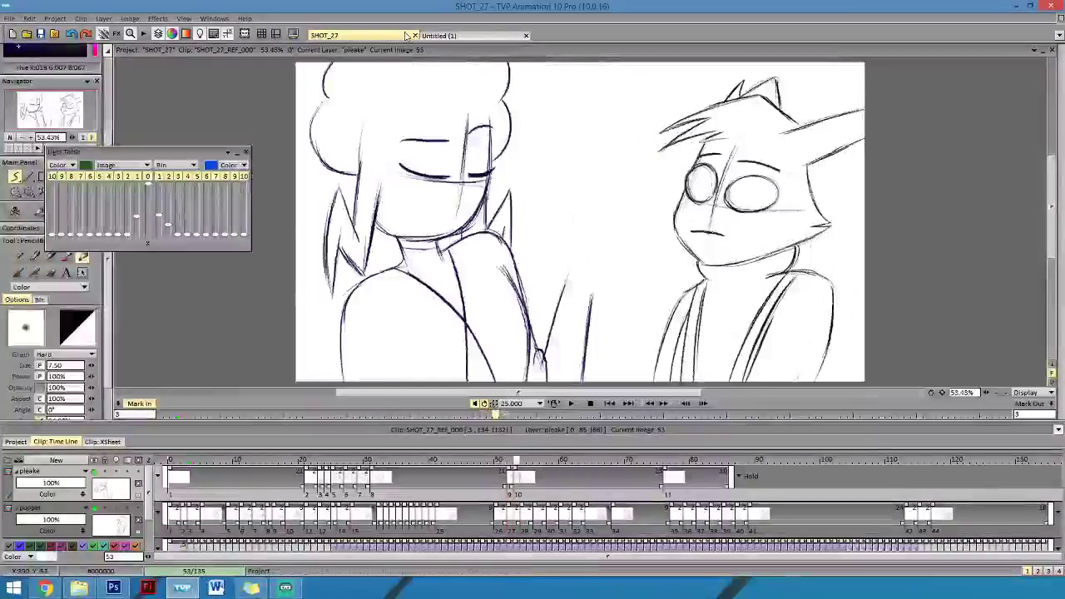
{"action": "key", "text": "Left"}
{"action": "key", "text": "Left"}
{"action": "key", "text": "Right"}
{"action": "key", "text": "Right"}
{"action": "key", "text": "Left"}
{"action": "key", "text": "Left"}
{"action": "key", "text": "Right"}
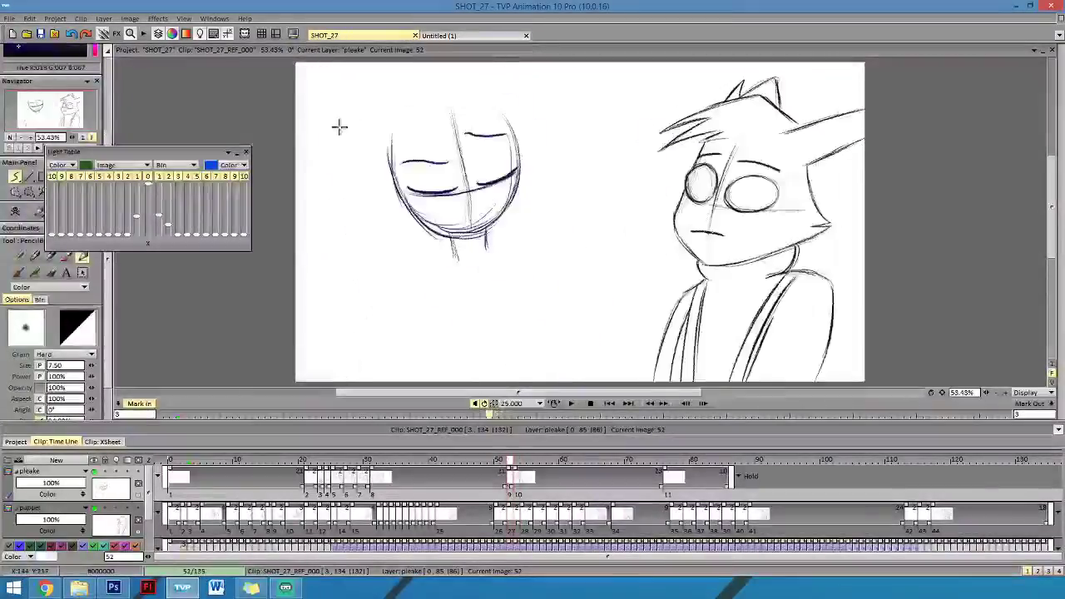
Sketch the two rounded hair curls on the left side of the head on frame 52, matching them against frame 51.
{"action": "left_click_drag", "start_coordinate": [338, 116], "coordinate": [344, 171]}
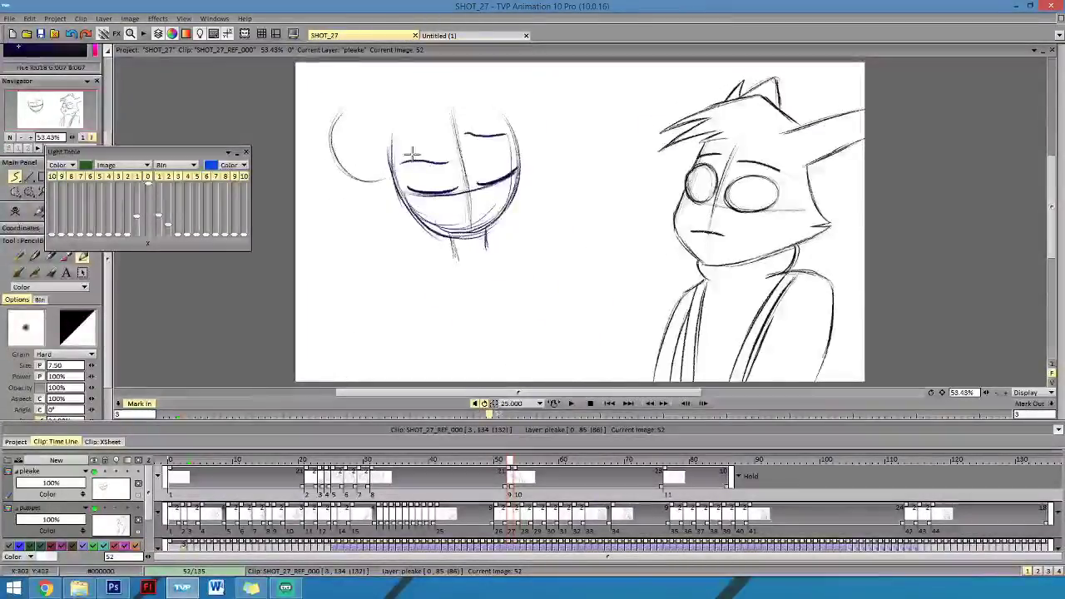
{"action": "key", "text": "Left"}
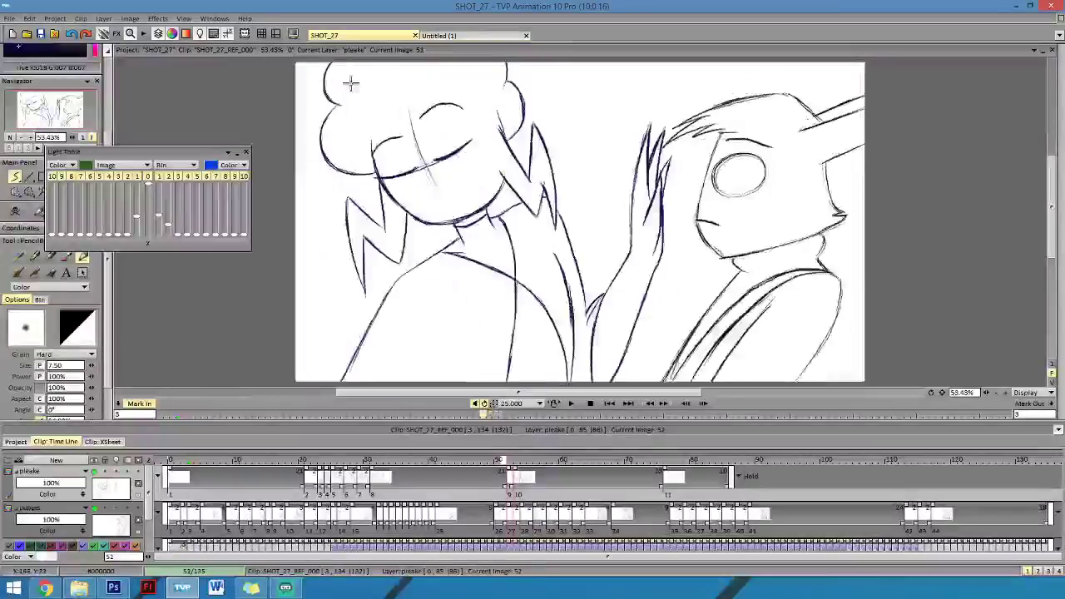
{"action": "key", "text": "Right"}
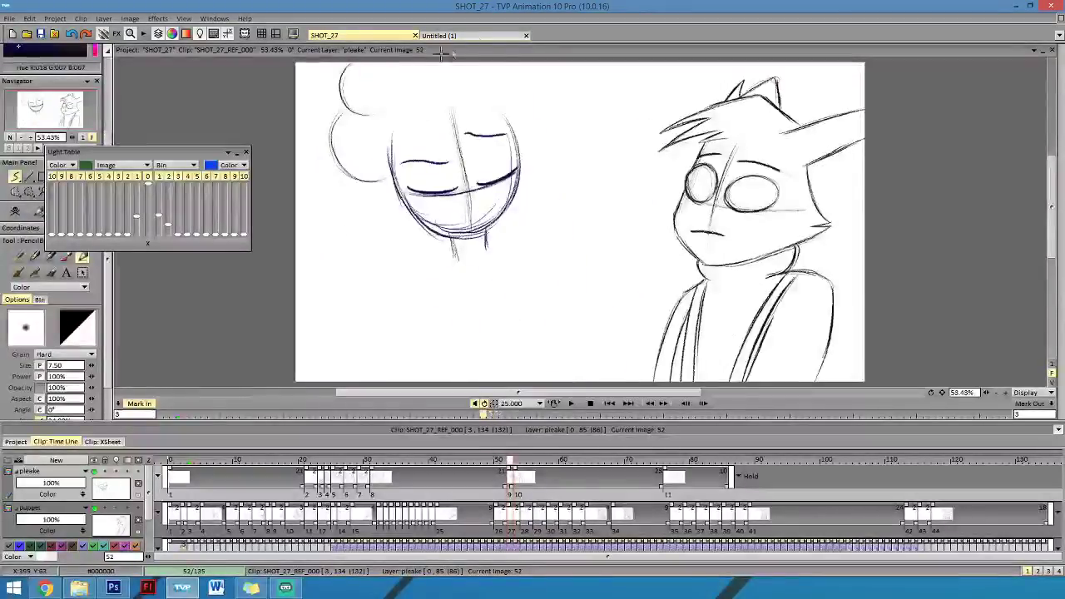
{"action": "key", "text": "Left"}
{"action": "key", "text": "Right"}
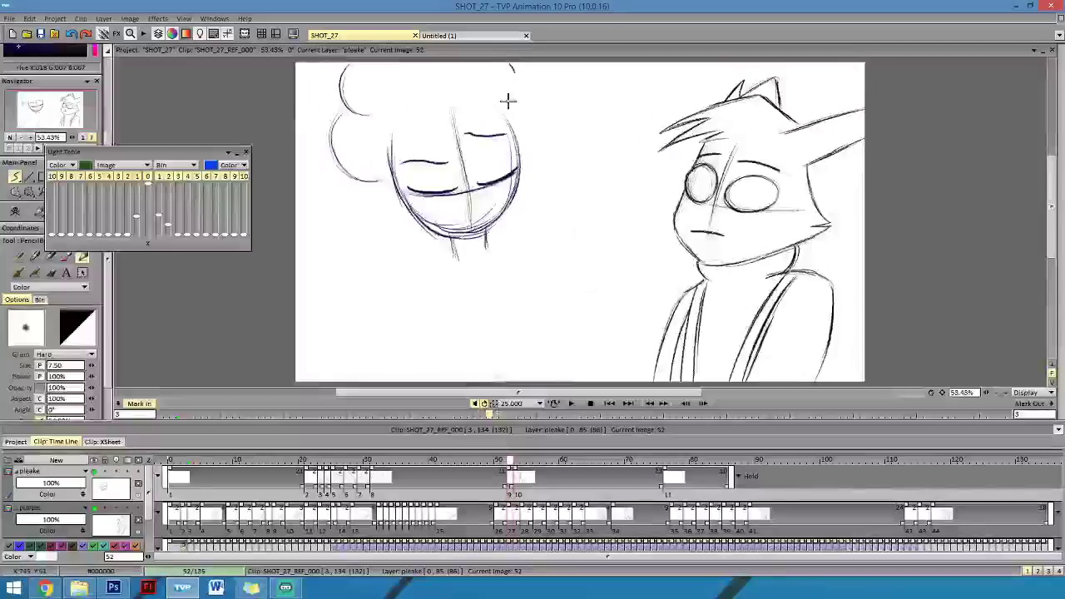
Draw the rounded hair curls on the right side of the head on frame 52, comparing them with frames 51 and 53.
{"action": "mouse_move", "coordinate": [510, 64]}
{"action": "left_mouse_down"}
{"action": "mouse_move", "coordinate": [503, 99]}
{"action": "mouse_move", "coordinate": [529, 92]}
{"action": "mouse_move", "coordinate": [520, 97]}
{"action": "mouse_move", "coordinate": [532, 129]}
{"action": "mouse_move", "coordinate": [522, 97]}
{"action": "mouse_move", "coordinate": [523, 121]}
{"action": "mouse_move", "coordinate": [526, 150]}
{"action": "left_mouse_up"}
{"action": "key", "text": "Left"}
{"action": "key", "text": "Right"}
{"action": "key", "text": "Right"}
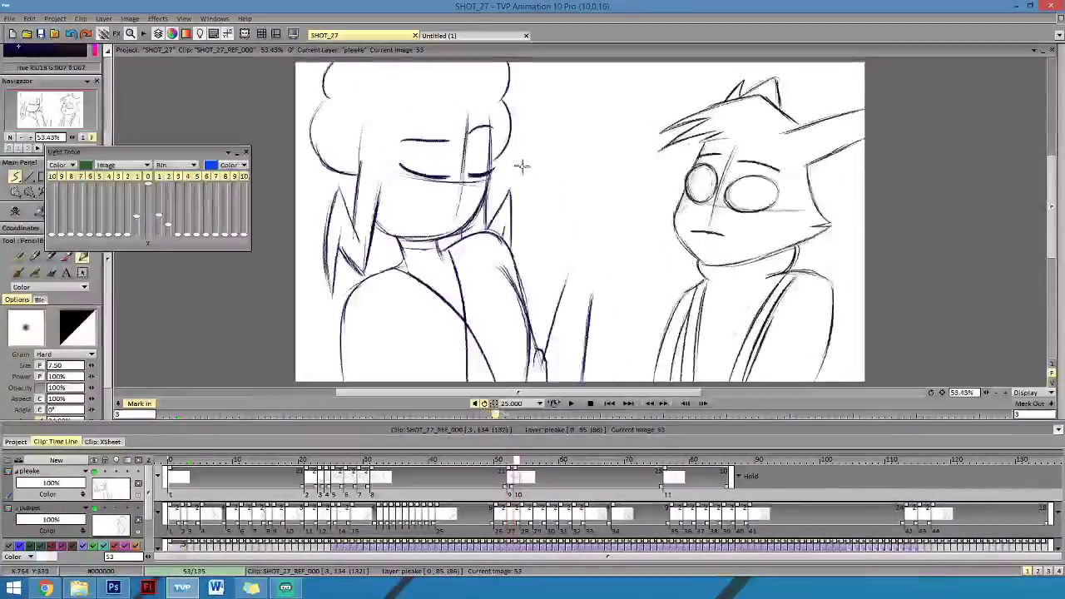
{"action": "key", "text": "Left"}
{"action": "key", "text": "Left"}
{"action": "key", "text": "Right"}
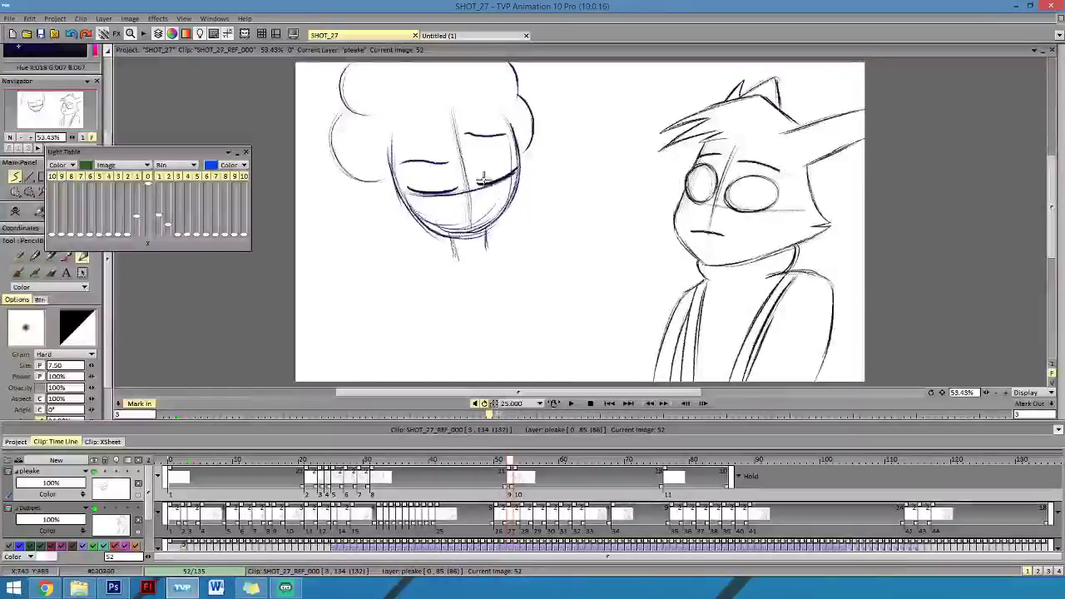
Draw the straight hair guide line running down from the left side of the face on frame 52.
{"action": "left_click_drag", "start_coordinate": [391, 150], "coordinate": [389, 177]}
{"action": "key", "text": "Right"}
{"action": "key", "text": "Left"}
{"action": "key", "text": "Left"}
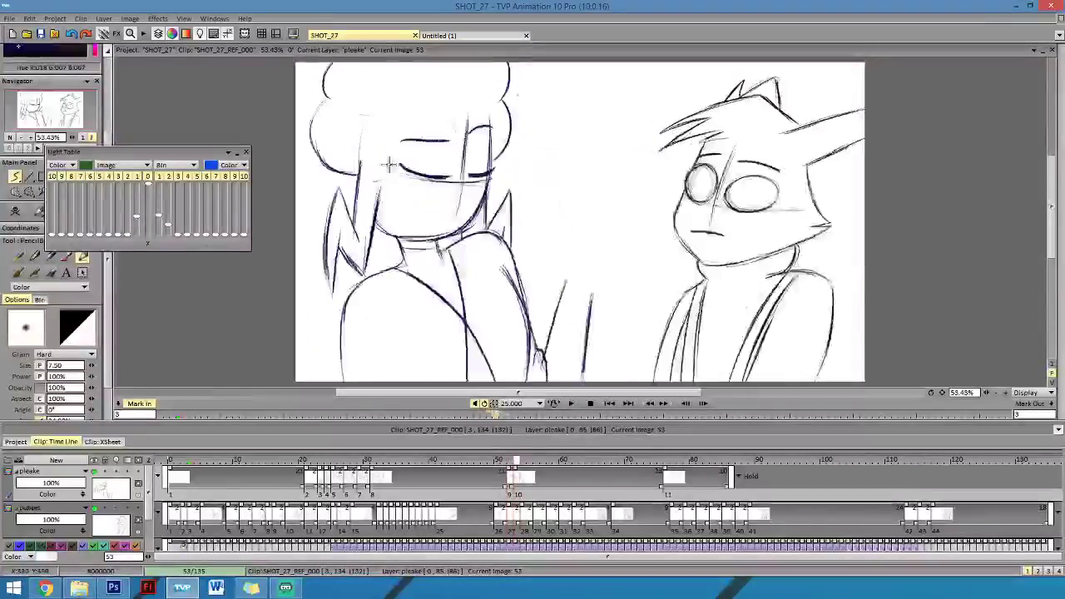
{"action": "key", "text": "Right"}
{"action": "key", "text": "Right"}
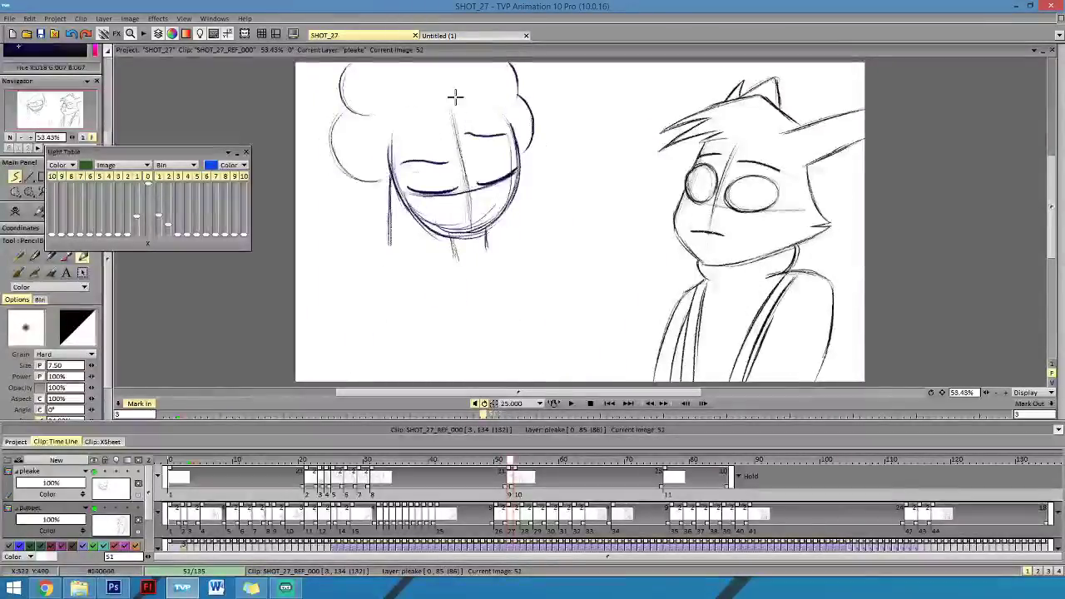
Sketch the slanted hair guide line beside the right cheek on frame 52 and erase the rough construction lines inside the chin.
{"action": "key", "text": "Right"}
{"action": "key", "text": "Left"}
{"action": "key", "text": "Left"}
{"action": "key", "text": "Right"}
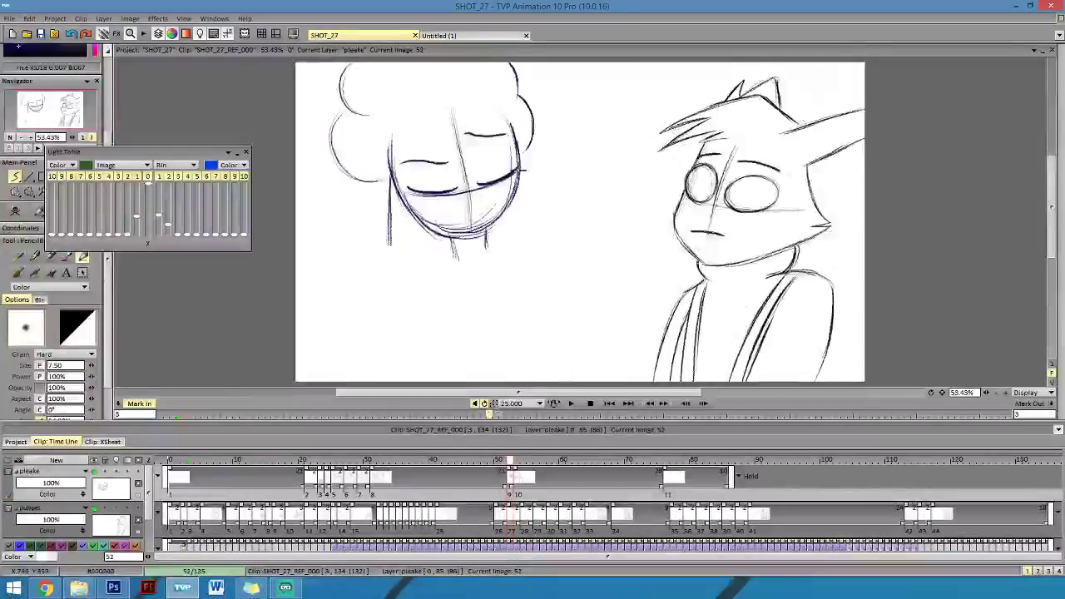
{"action": "key", "text": "Left"}
{"action": "key", "text": "Left"}
{"action": "key", "text": "Right"}
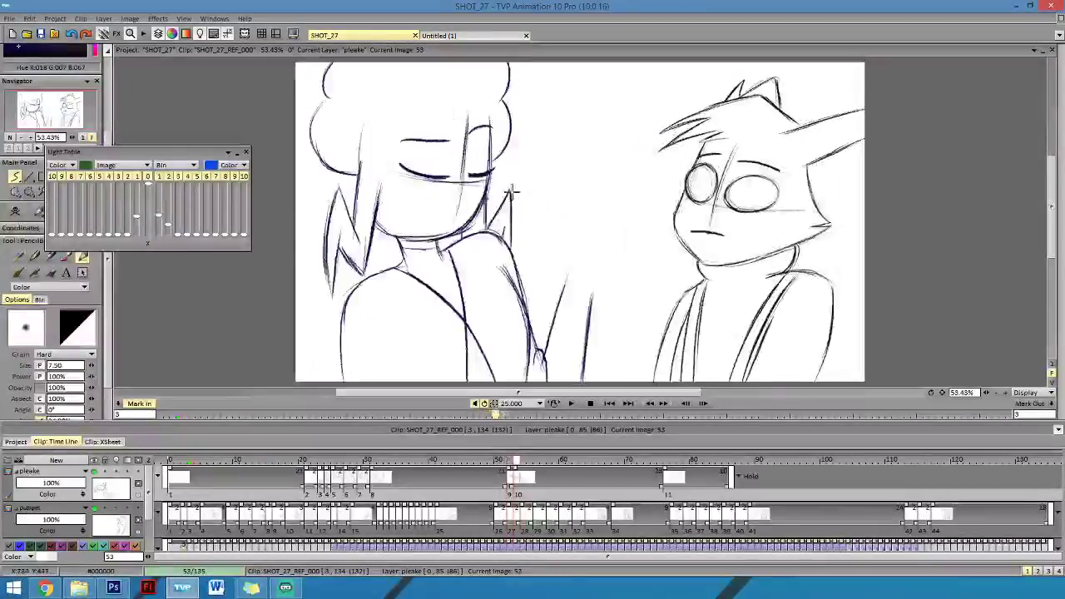
{"action": "key", "text": "Right"}
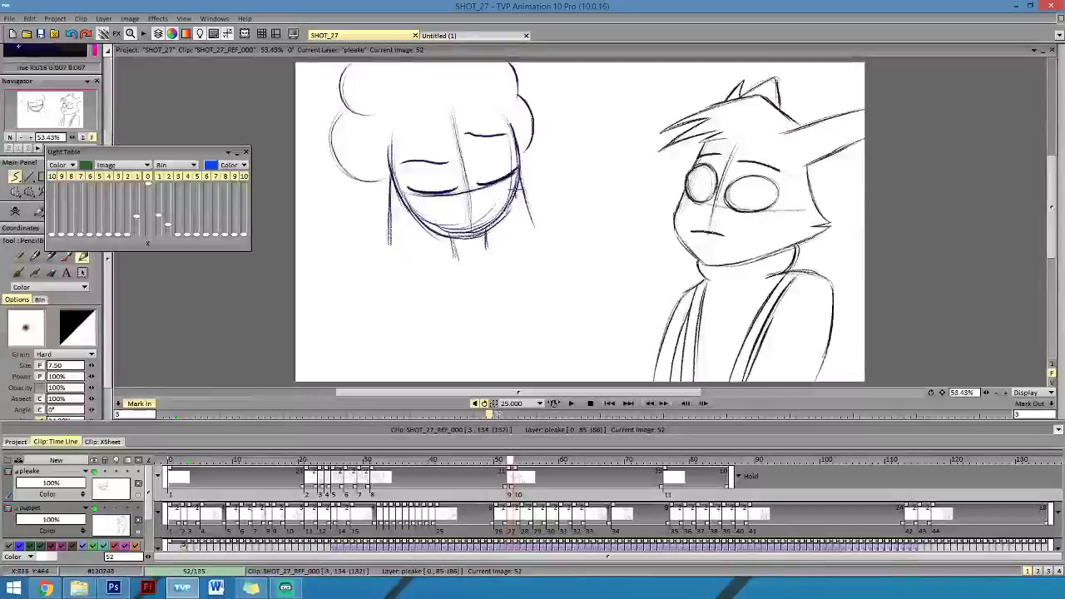
{"action": "key", "text": "e"}
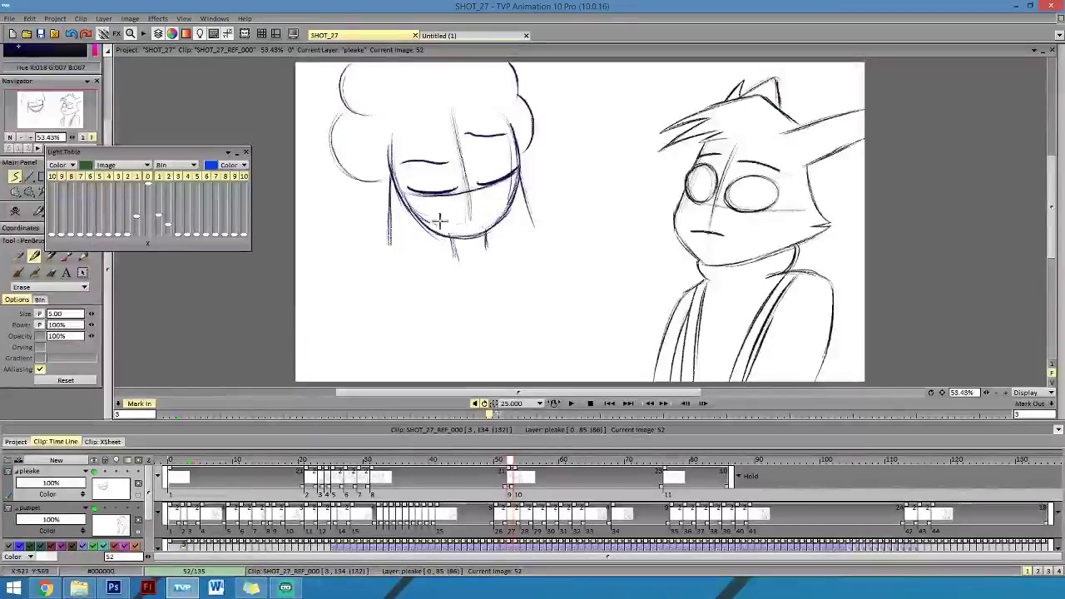
{"action": "key", "text": "b"}
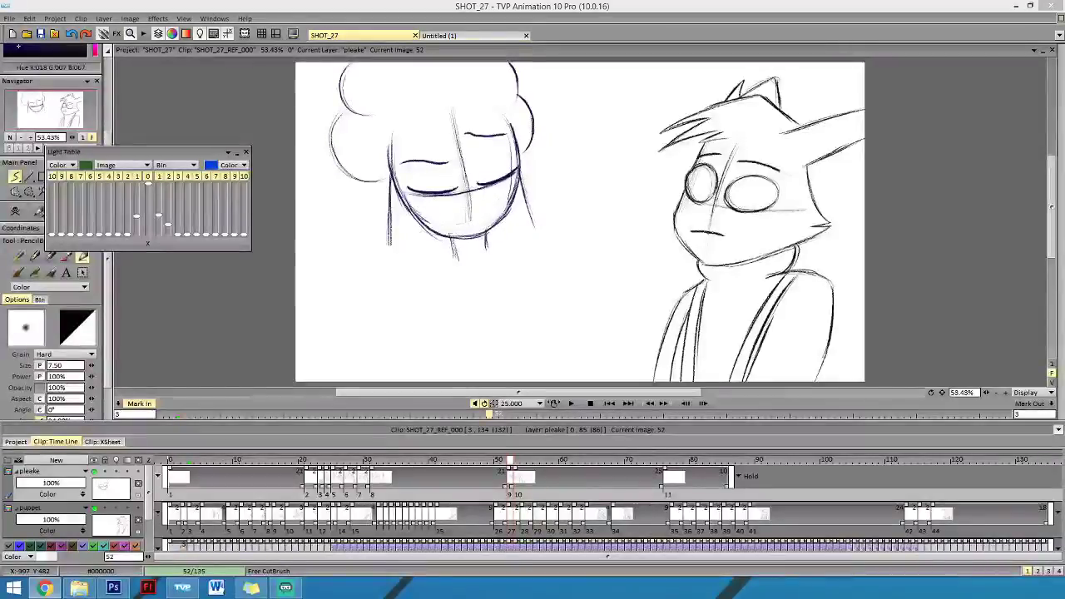
Step back and forth through the earlier drawings up to frame 50 to examine the character's motion leading into the head turn.
{"action": "left_click", "coordinate": [498, 460]}
{"action": "left_click_drag", "start_coordinate": [362, 468], "coordinate": [453, 450]}
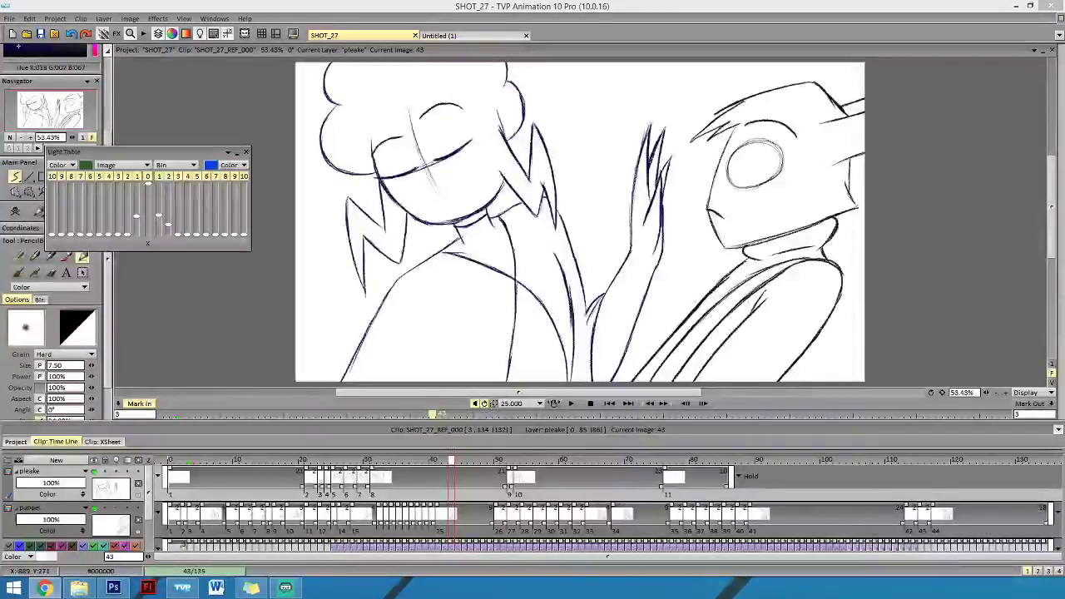
{"action": "left_click", "coordinate": [447, 460]}
{"action": "key", "text": "Left"}
{"action": "key", "text": "Left"}
{"action": "key", "text": "Left"}
{"action": "key", "text": "Left"}
{"action": "key", "text": "Left"}
{"action": "key", "text": "Left"}
{"action": "key", "text": "Left"}
{"action": "key", "text": "Left"}
{"action": "key", "text": "Left"}
{"action": "key", "text": "Left"}
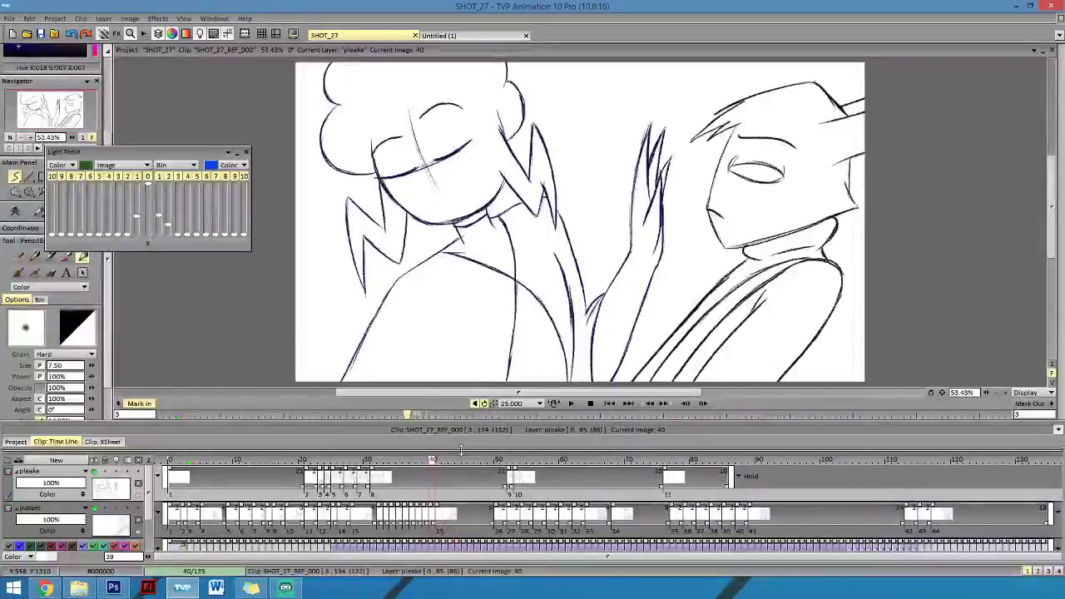
{"action": "key", "text": "Left"}
{"action": "key", "text": "Left"}
{"action": "key", "text": "Left"}
{"action": "key", "text": "Left"}
{"action": "key", "text": "Left"}
{"action": "key", "text": "Left"}
{"action": "key", "text": "Left"}
{"action": "key", "text": "Left"}
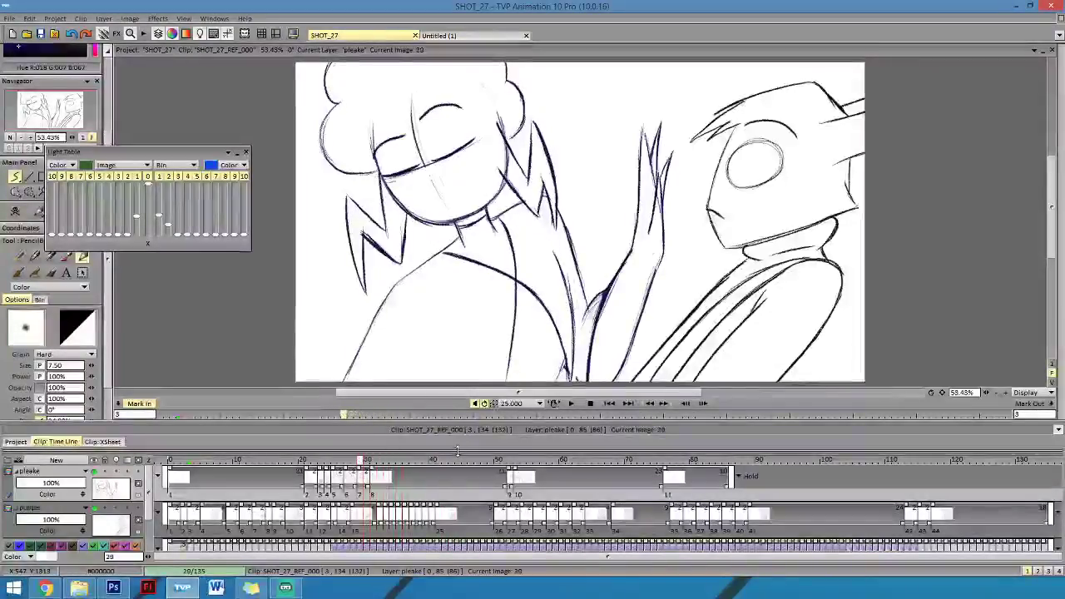
{"action": "key", "text": "Right"}
{"action": "key", "text": "Right"}
{"action": "key", "text": "Right"}
{"action": "key", "text": "Right"}
{"action": "key", "text": "Right"}
{"action": "key", "text": "Right"}
{"action": "key", "text": "Right"}
{"action": "key", "text": "Right"}
{"action": "key", "text": "Right"}
{"action": "key", "text": "Right"}
{"action": "key", "text": "Right"}
{"action": "key", "text": "Right"}
{"action": "key", "text": "Right"}
{"action": "key", "text": "Right"}
{"action": "key", "text": "Right"}
{"action": "key", "text": "Right"}
{"action": "key", "text": "Right"}
{"action": "key", "text": "Right"}
{"action": "key", "text": "Right"}
{"action": "key", "text": "Right"}
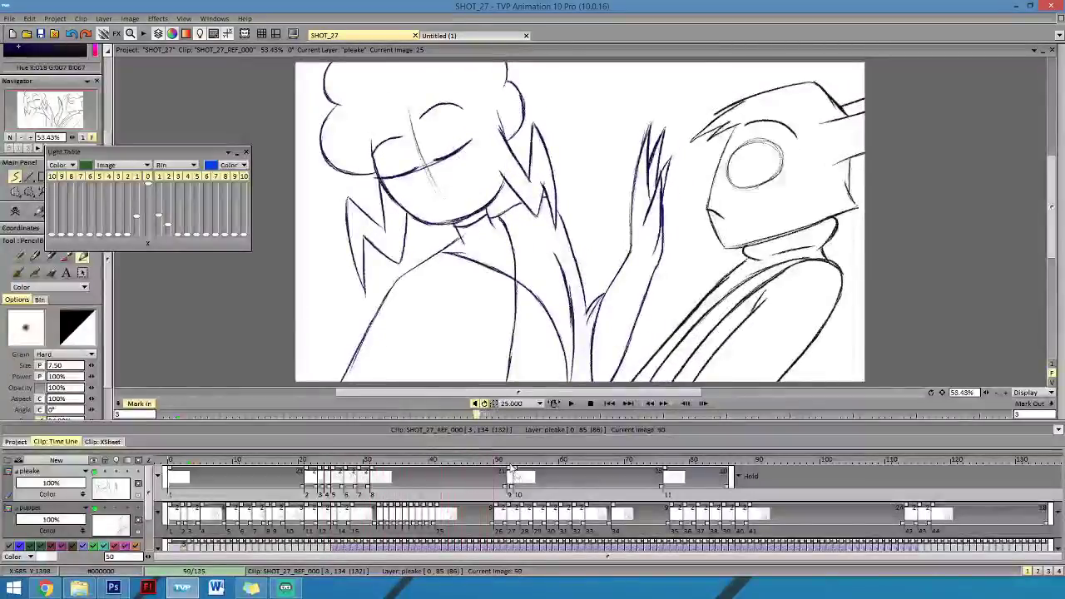
Flip between frame 52 and its neighbouring drawings to examine where the shoulders and body should fall.
{"action": "left_click", "coordinate": [504, 453]}
{"action": "key", "text": "Right"}
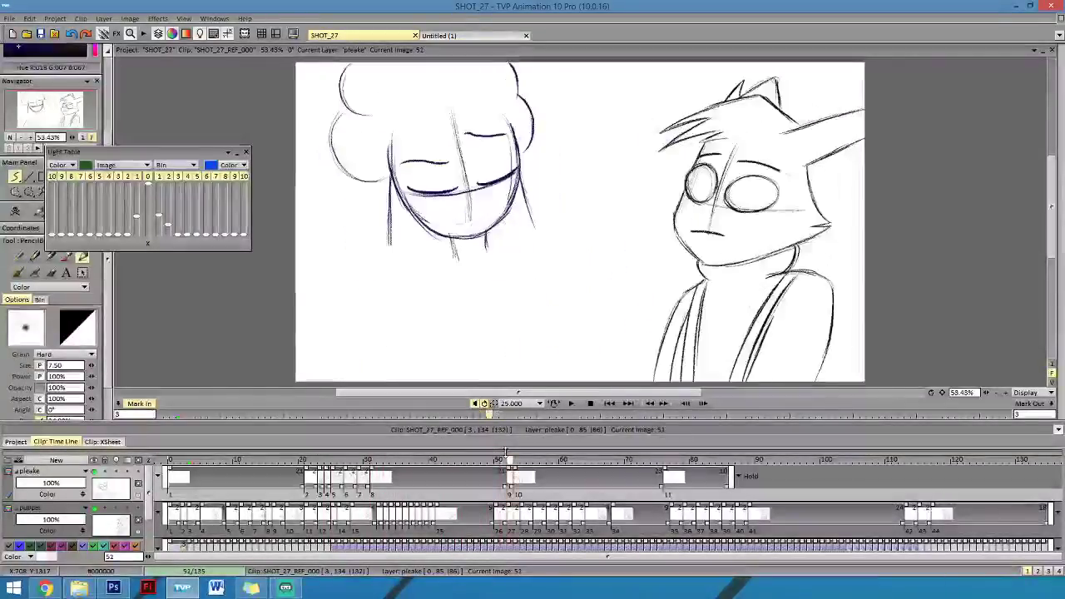
{"action": "key", "text": "Left"}
{"action": "key", "text": "Right"}
{"action": "key", "text": "Left"}
{"action": "key", "text": "Right"}
{"action": "key", "text": "Left"}
{"action": "key", "text": "Right"}
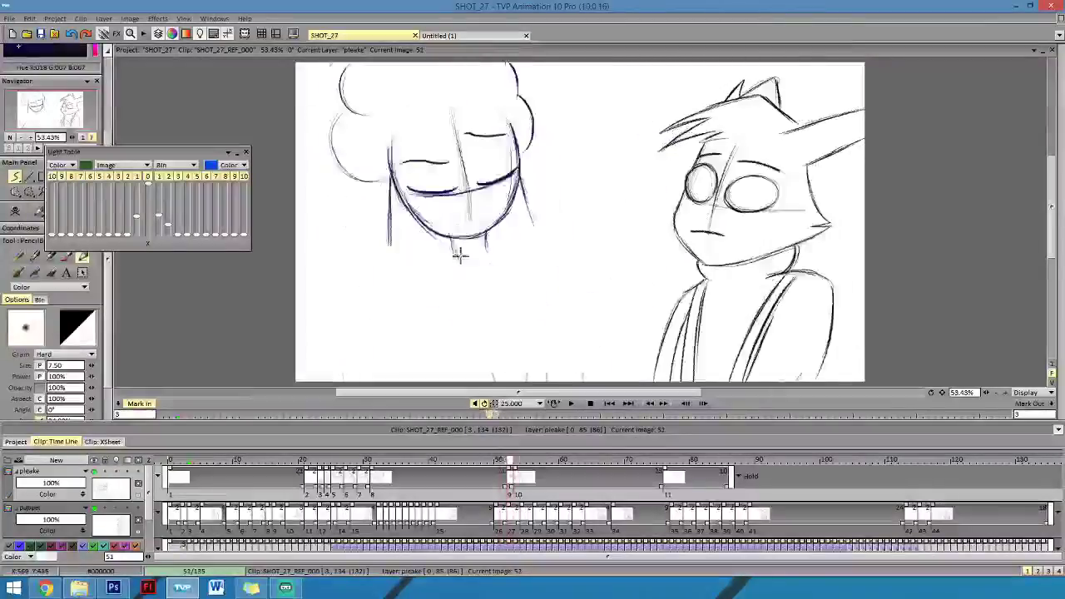
{"action": "key", "text": "Right"}
{"action": "key", "text": "Left"}
{"action": "key", "text": "Left"}
{"action": "key", "text": "Right"}
{"action": "key", "text": "Left"}
{"action": "key", "text": "Left"}
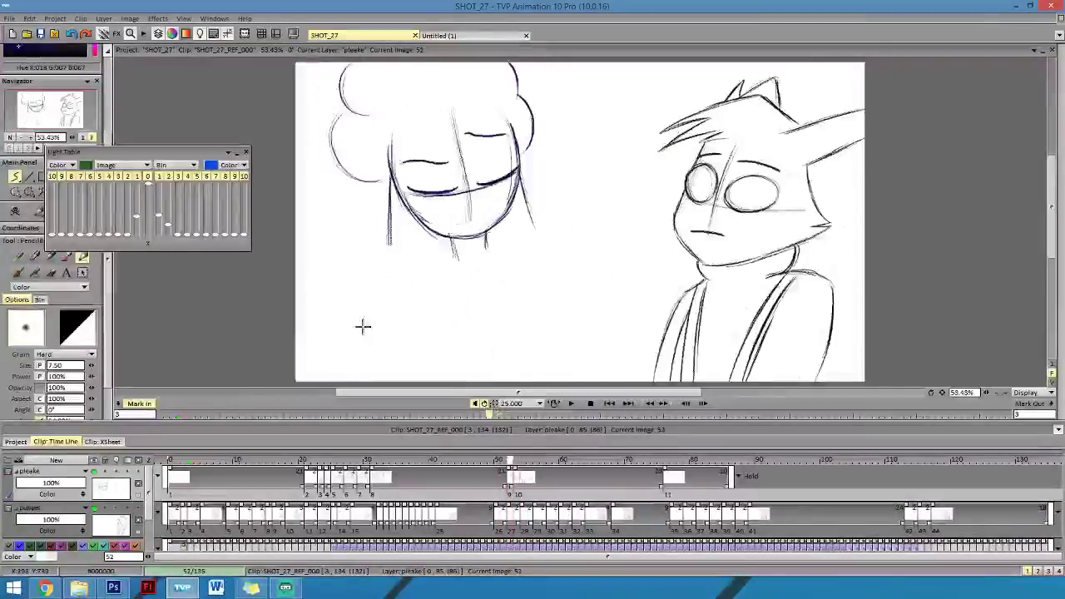
Sketch the outer contour of the left upper arm down to the canvas edge on frame 52.
{"action": "key", "text": "Left"}
{"action": "key", "text": "Right"}
{"action": "key", "text": "Left"}
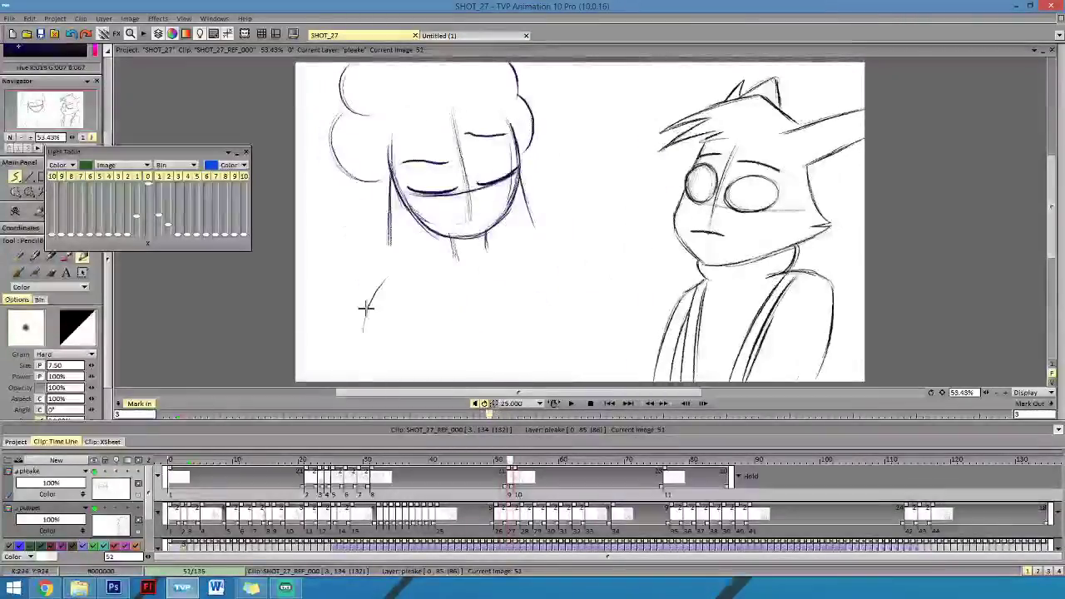
{"action": "key", "text": "Right"}
{"action": "key", "text": "Right"}
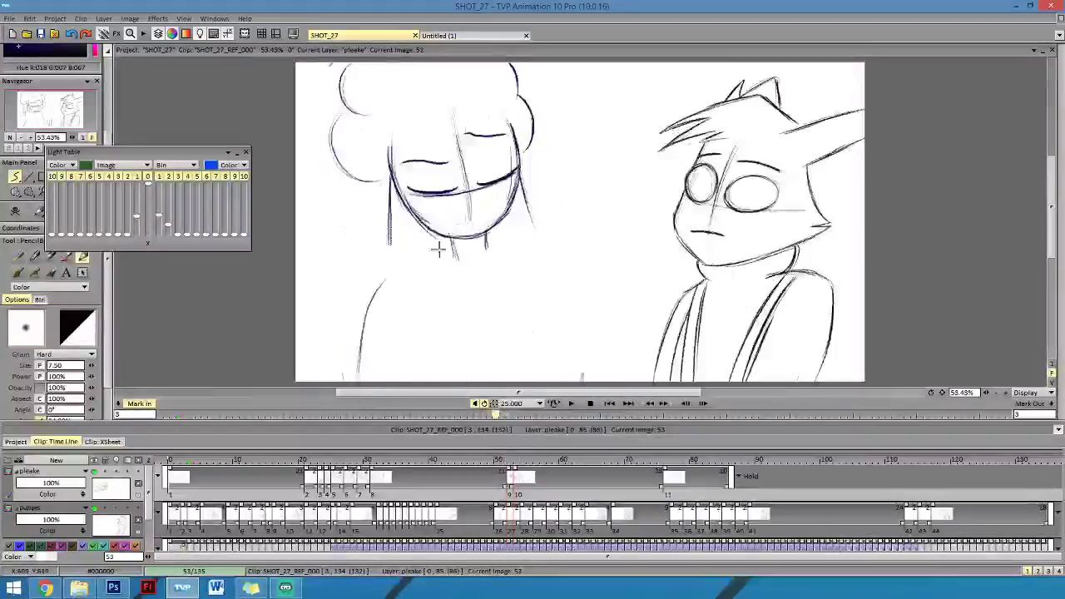
Extend the left arm contour into a curved shoulder line that meets the neck on frame 52.
{"action": "key", "text": "Right"}
{"action": "key", "text": "Left"}
{"action": "key", "text": "Left"}
{"action": "key", "text": "Right"}
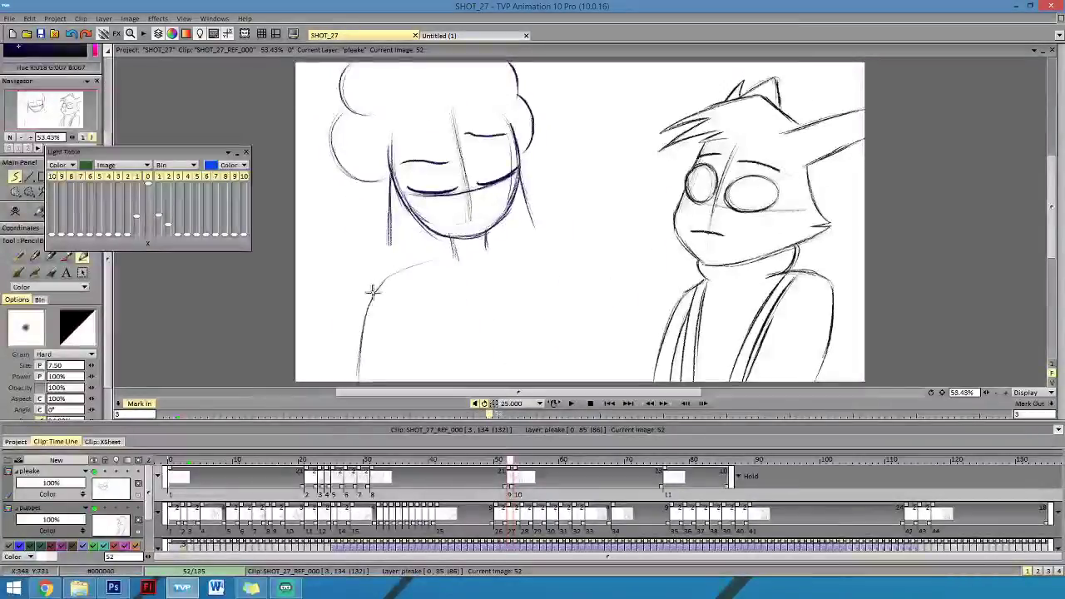
{"action": "left_click_drag", "start_coordinate": [376, 283], "coordinate": [440, 262]}
{"action": "key", "text": "Right"}
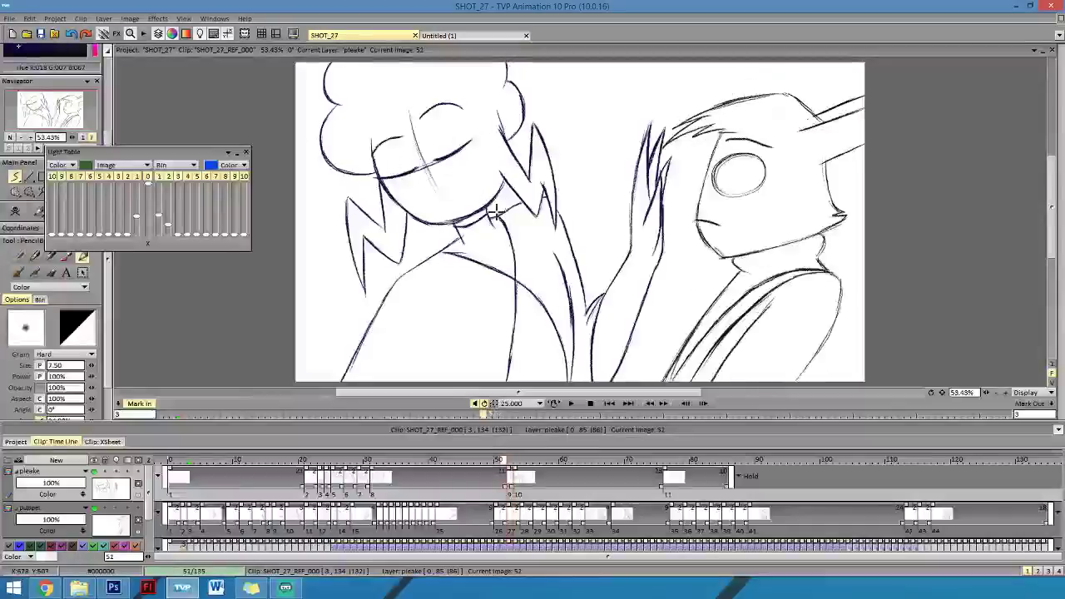
{"action": "key", "text": "Left"}
{"action": "key", "text": "Right"}
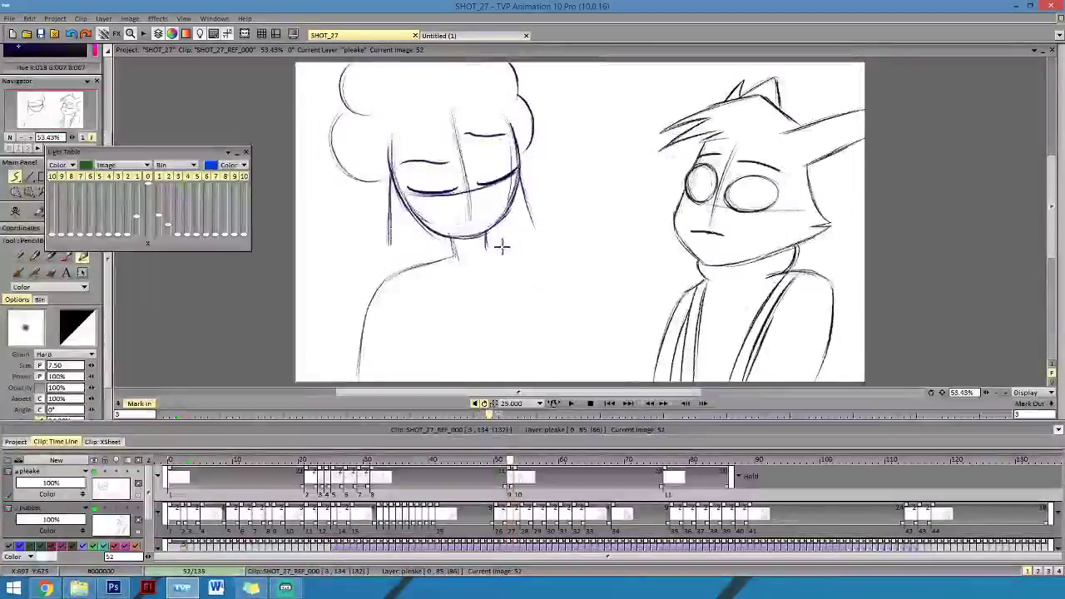
Draw the slanted shoulder line out from the right side of the neck on frame 52, checking it against frame 51.
{"action": "key", "text": "Left"}
{"action": "key", "text": "Right"}
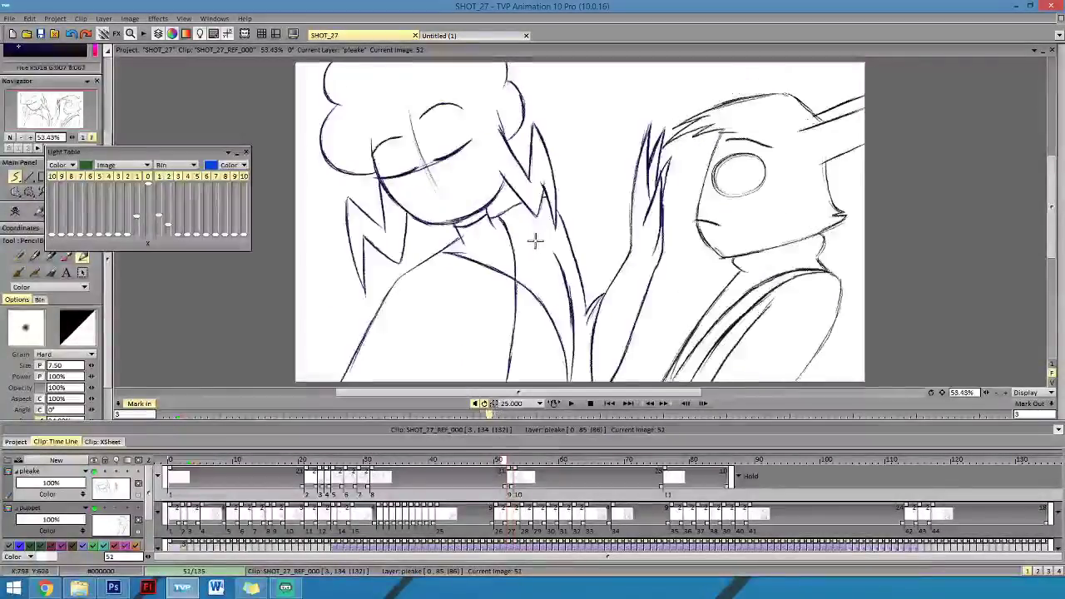
{"action": "key", "text": "Left"}
{"action": "key", "text": "Right"}
{"action": "key", "text": "Left"}
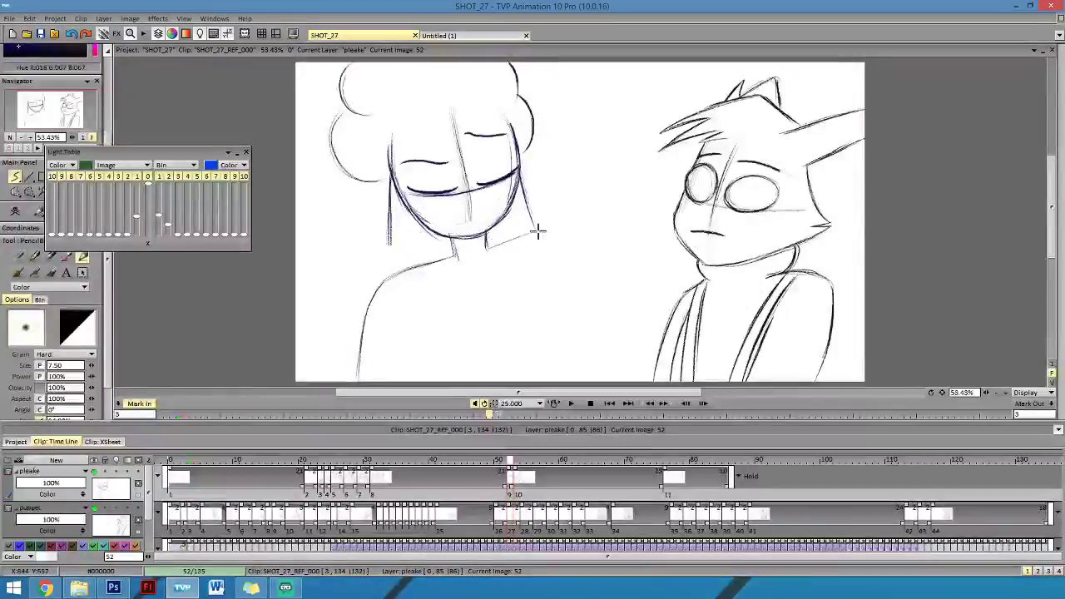
{"action": "key", "text": "Right"}
{"action": "key", "text": "Left"}
{"action": "key", "text": "Left"}
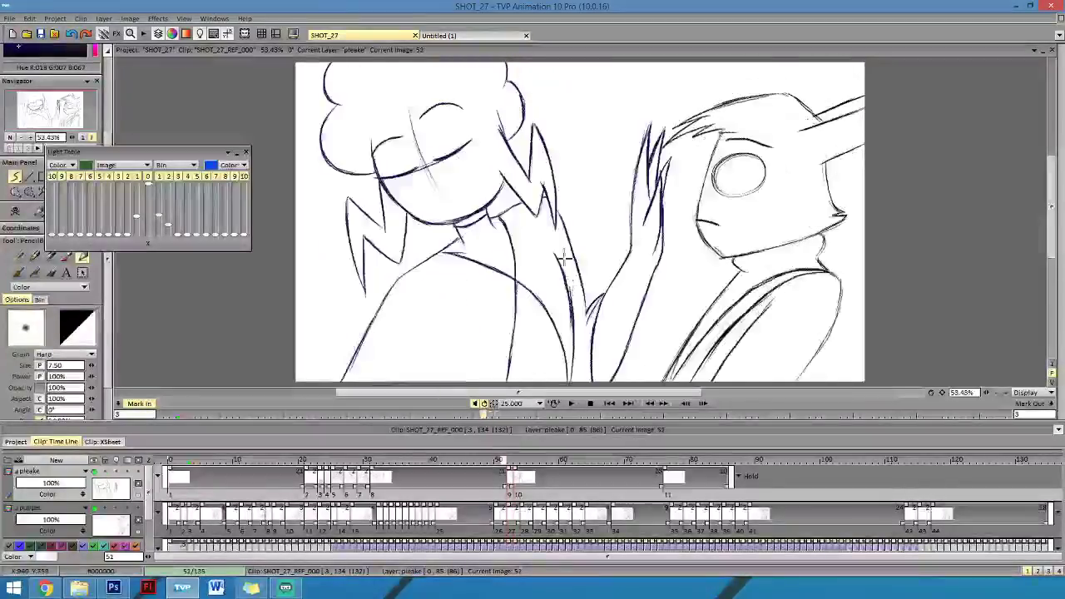
Draw the outer contour of the right arm below the shoulder on frame 52, undoing and redrawing the first stroke.
{"action": "key", "text": "Right"}
{"action": "key", "text": "Right"}
{"action": "key", "text": "Left"}
{"action": "key", "text": "Left"}
{"action": "key", "text": "Right"}
{"action": "left_click_drag", "start_coordinate": [554, 286], "coordinate": [564, 351]}
{"action": "key", "text": "ctrl+z"}
{"action": "left_click_drag", "start_coordinate": [553, 283], "coordinate": [563, 310]}
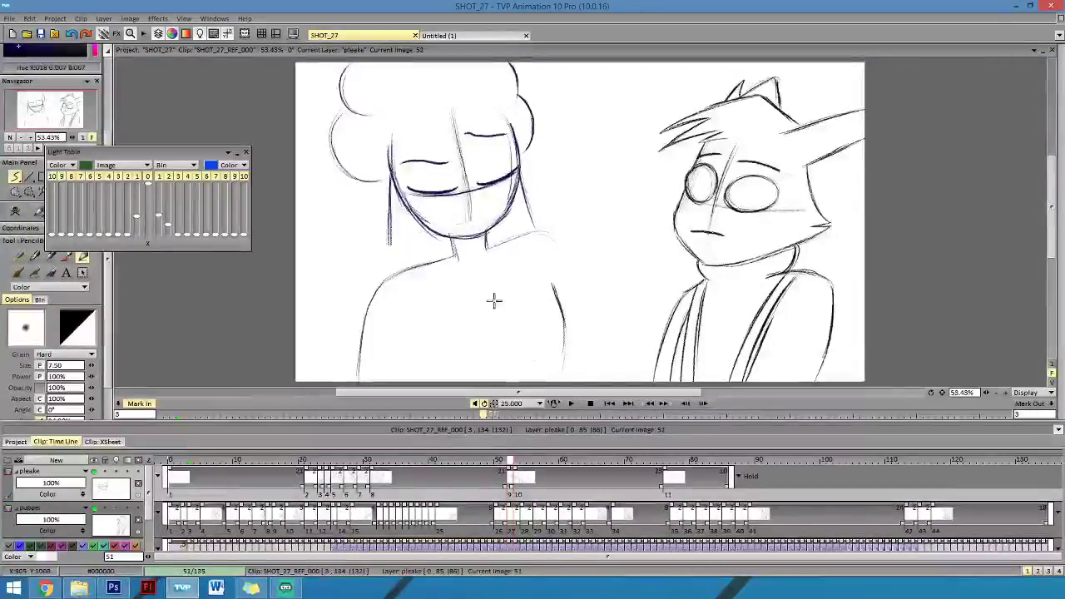
Compare the roughed-in shoulder and arm on frame 52 with frames 51 and 53 to examine their spacing.
{"action": "key", "text": "Left"}
{"action": "key", "text": "Right"}
{"action": "key", "text": "Right"}
{"action": "key", "text": "Left"}
{"action": "key", "text": "Left"}
{"action": "key", "text": "Right"}
{"action": "key", "text": "Right"}
{"action": "key", "text": "Left"}
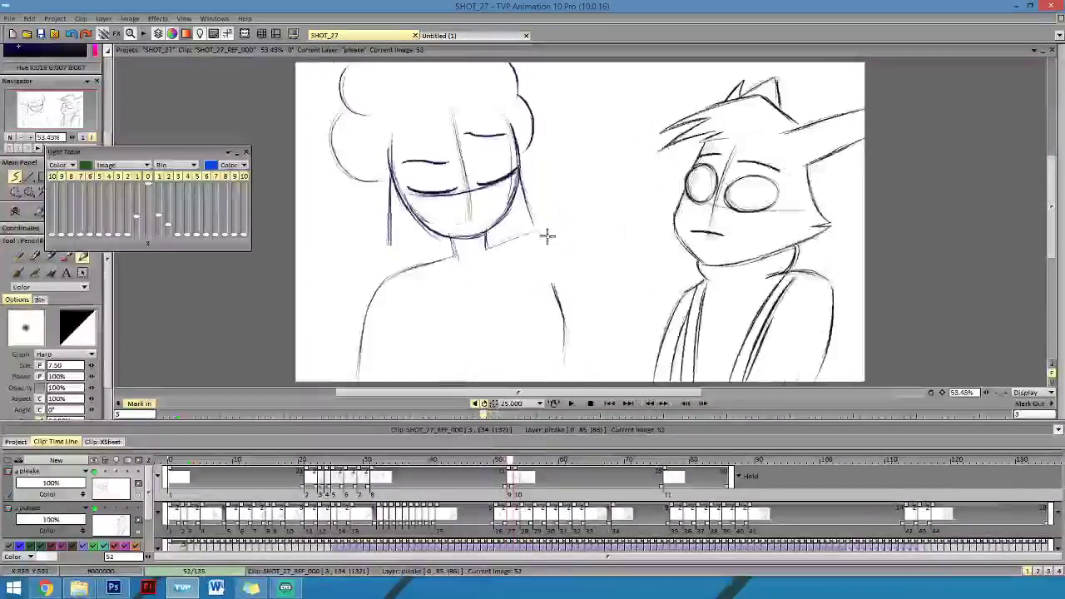
Undo the rounded end of the right shoulder line on frame 52 and redraw it using the adjacent frames as reference.
{"action": "key", "text": "Left"}
{"action": "key", "text": "Right"}
{"action": "key", "text": "ctrl+z"}
{"action": "key", "text": "Left"}
{"action": "key", "text": "Right"}
{"action": "key", "text": "Right"}
{"action": "key", "text": "Left"}
{"action": "key", "text": "Left"}
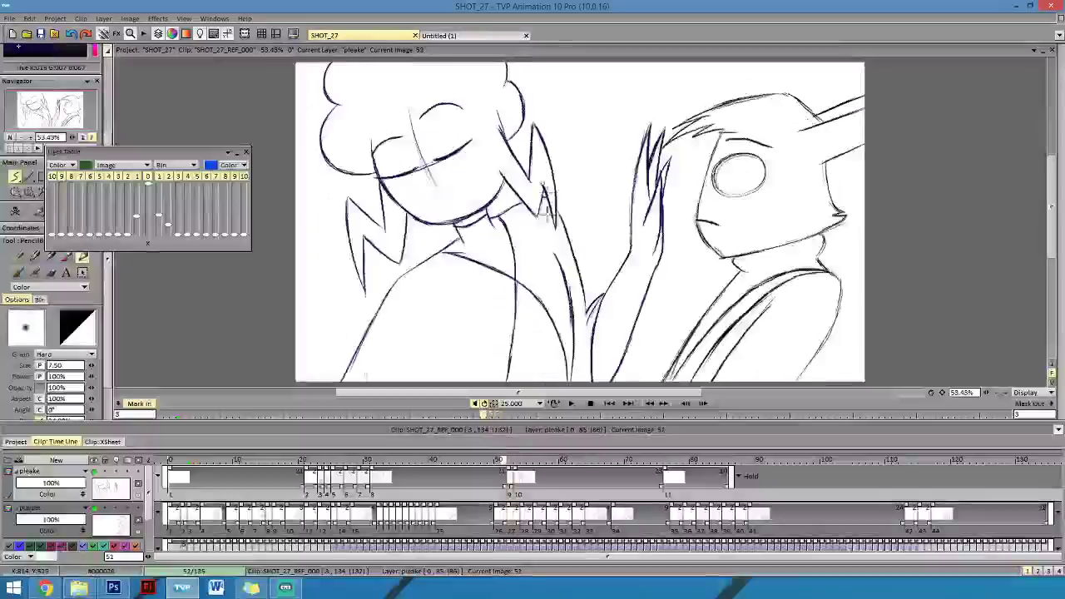
{"action": "key", "text": "Right"}
{"action": "key", "text": "Right"}
{"action": "key", "text": "Left"}
{"action": "key", "text": "Right"}
{"action": "key", "text": "Left"}
{"action": "key", "text": "Left"}
{"action": "key", "text": "Left"}
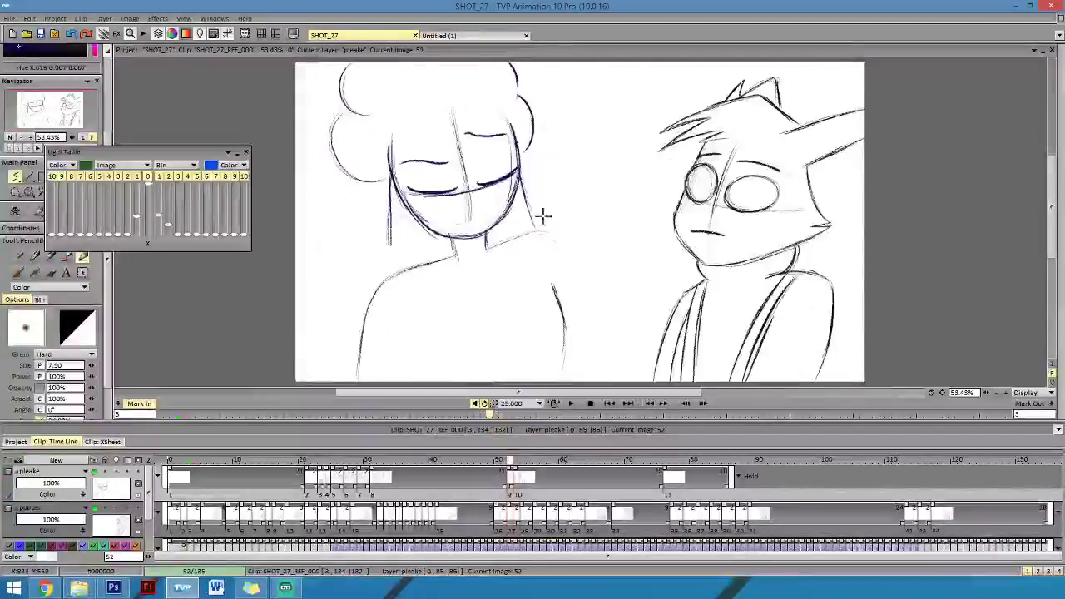
Flip through frames 51, 52 and 53 to examine how the right shoulder moves between the poses.
{"action": "key", "text": "Right"}
{"action": "key", "text": "Left"}
{"action": "key", "text": "Right"}
{"action": "key", "text": "Right"}
{"action": "key", "text": "Left"}
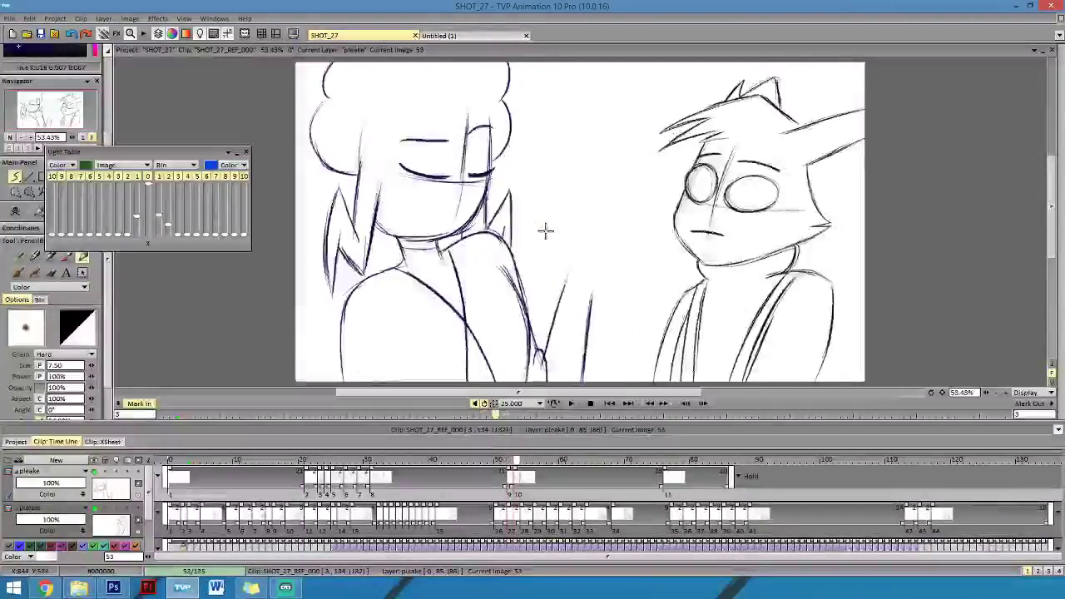
{"action": "key", "text": "Right"}
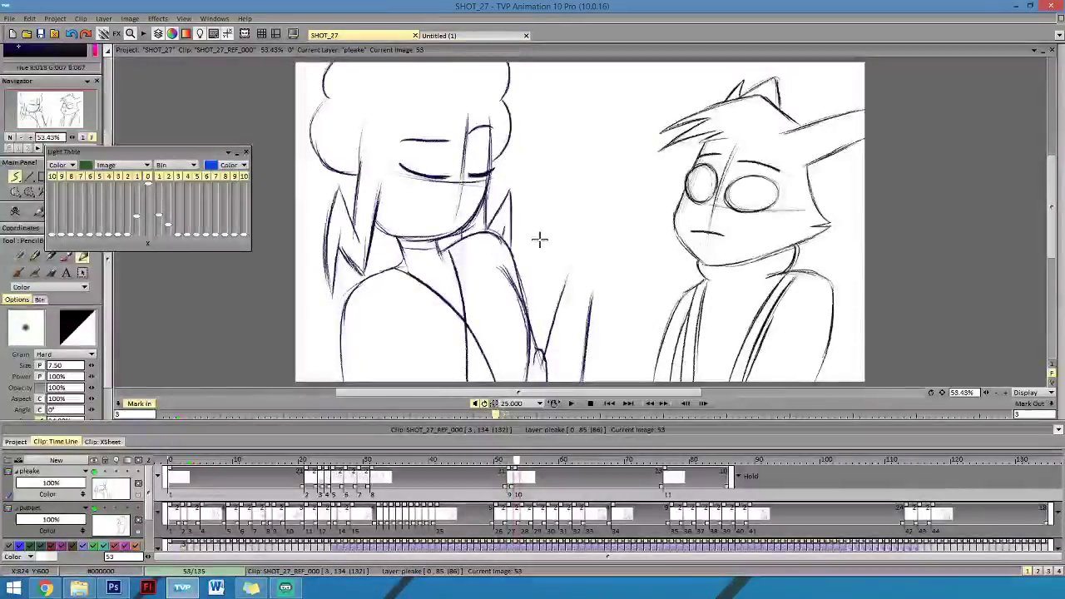
{"action": "key", "text": "Left"}
{"action": "key", "text": "Left"}
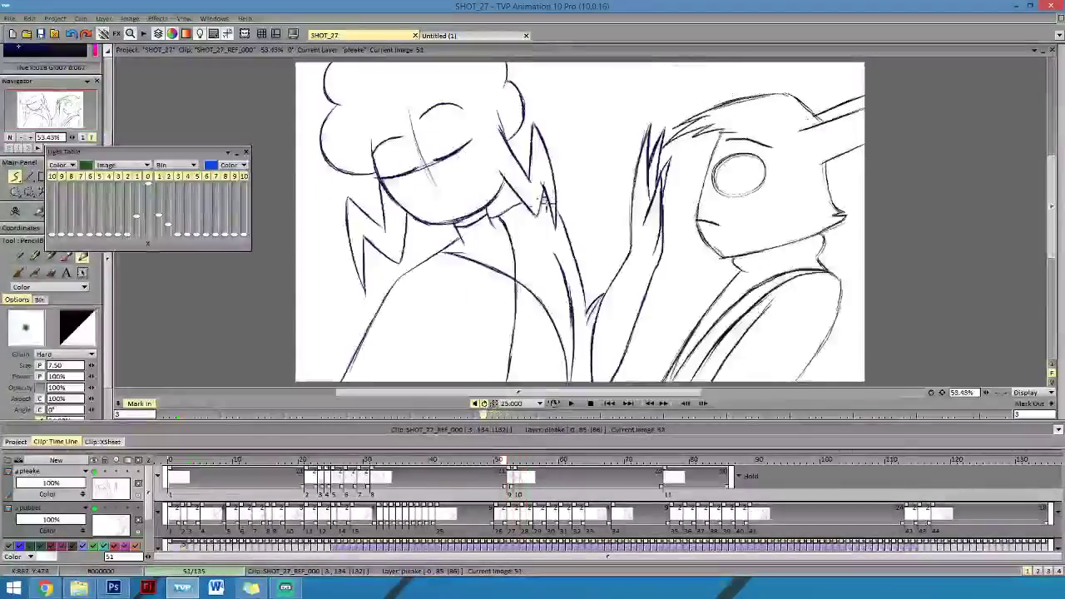
Draw the upper spike and long outer edge of the left hair tuft on frame 52, checking against frames 51 and 53.
{"action": "key", "text": "Right"}
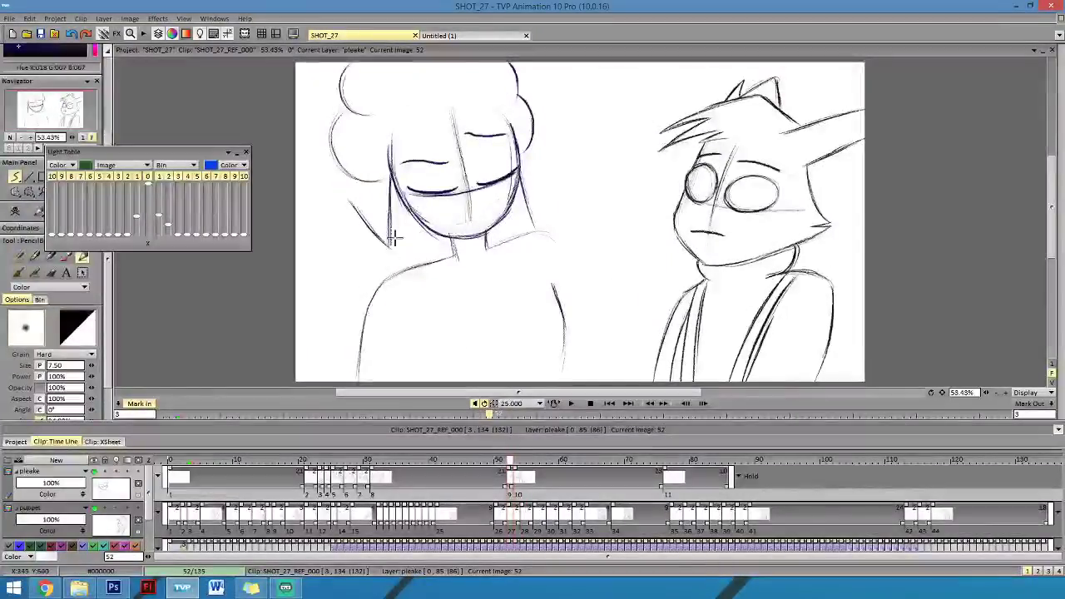
{"action": "key", "text": "Right"}
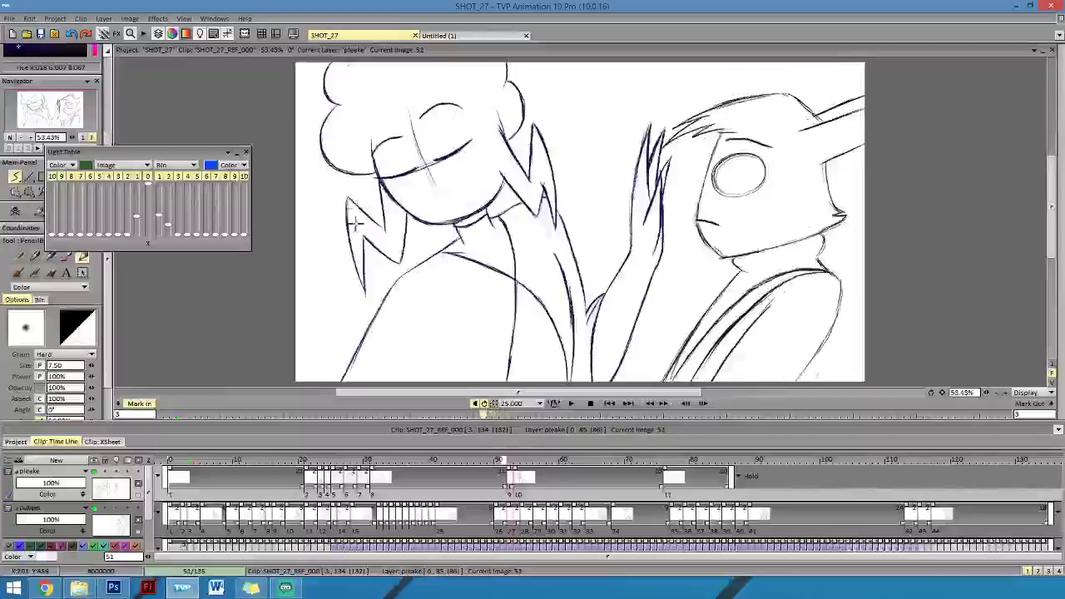
{"action": "key", "text": "Left"}
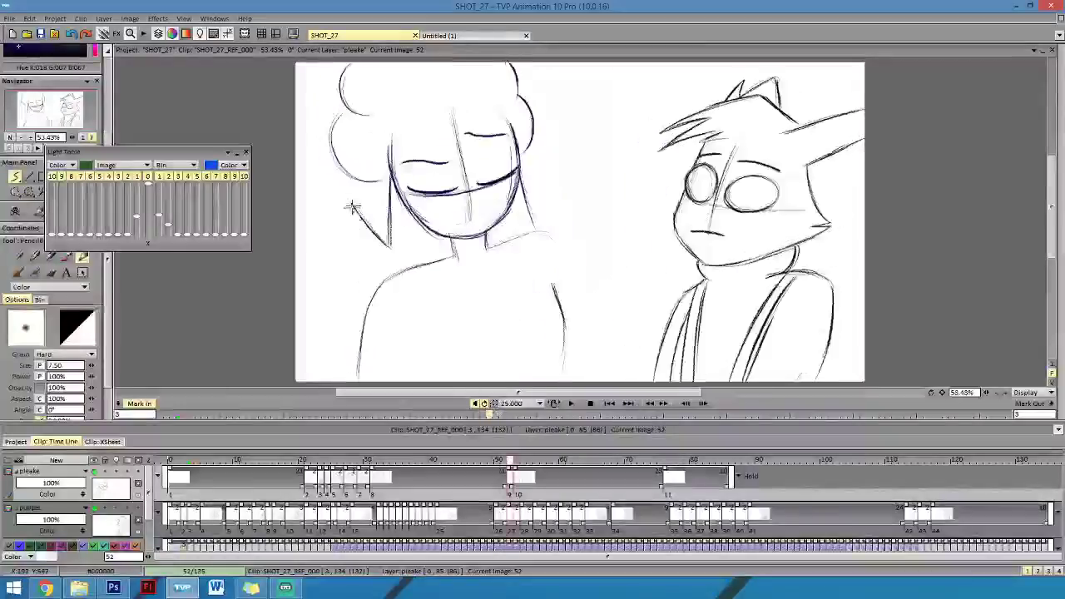
{"action": "key", "text": "Right"}
{"action": "key", "text": "Left"}
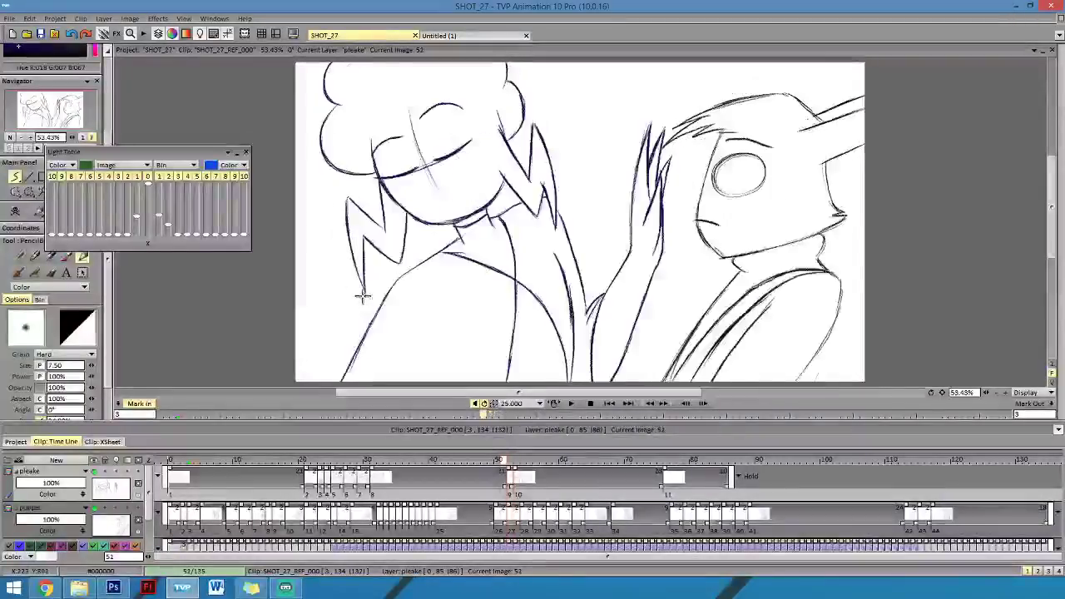
{"action": "key", "text": "Right"}
{"action": "key", "text": "Right"}
{"action": "key", "text": "Left"}
{"action": "key", "text": "Left"}
{"action": "key", "text": "Right"}
{"action": "key", "text": "Right"}
{"action": "key", "text": "Right"}
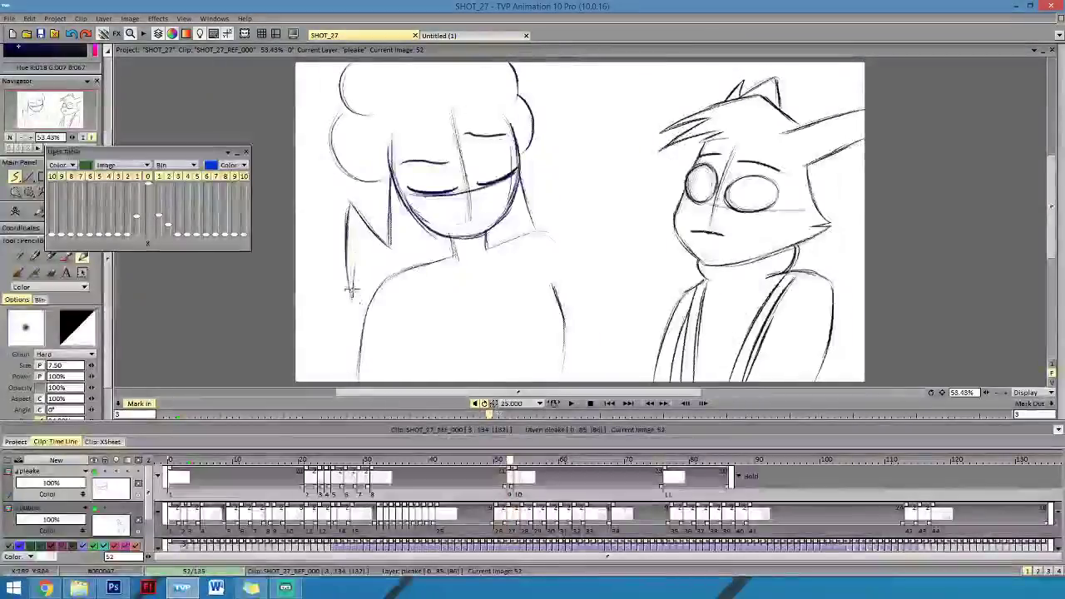
Complete the left hair tuft on frame 52 with its lower zigzag and the closing edge up to the jaw.
{"action": "key", "text": "Left"}
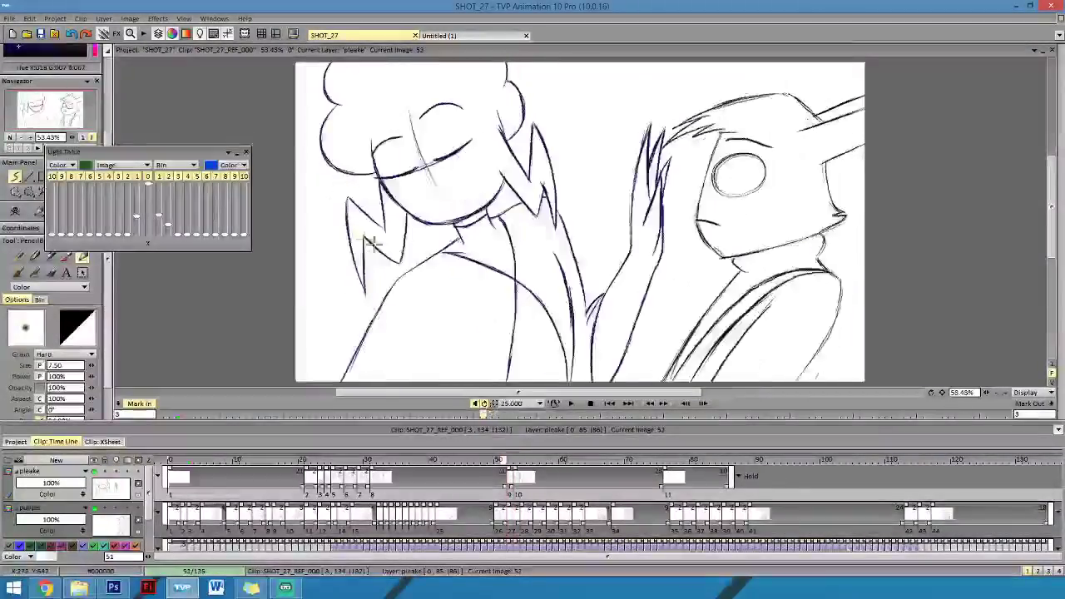
{"action": "key", "text": "Left"}
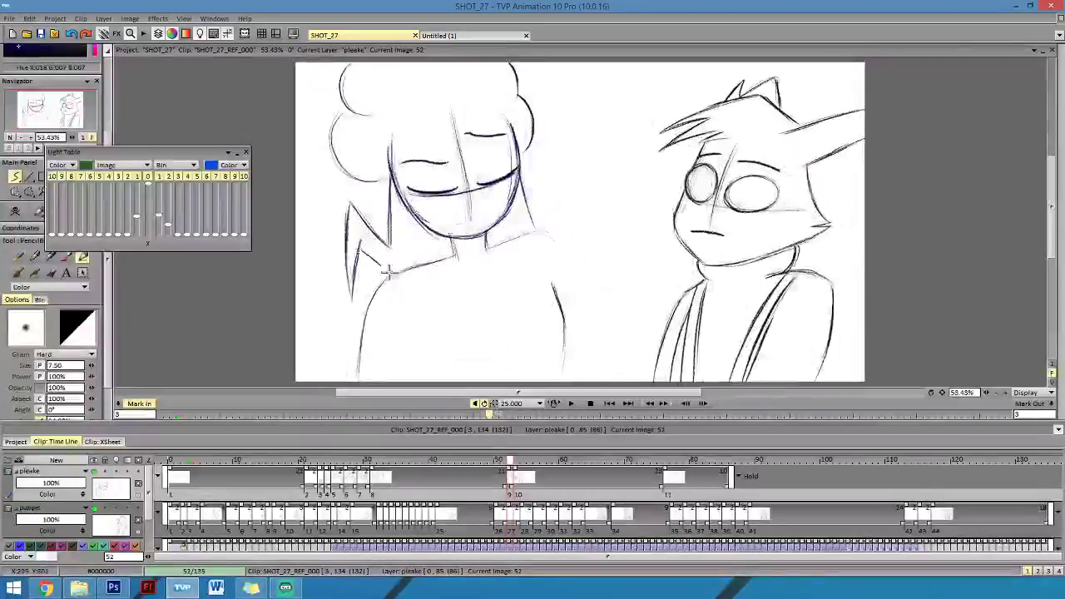
{"action": "key", "text": "Right"}
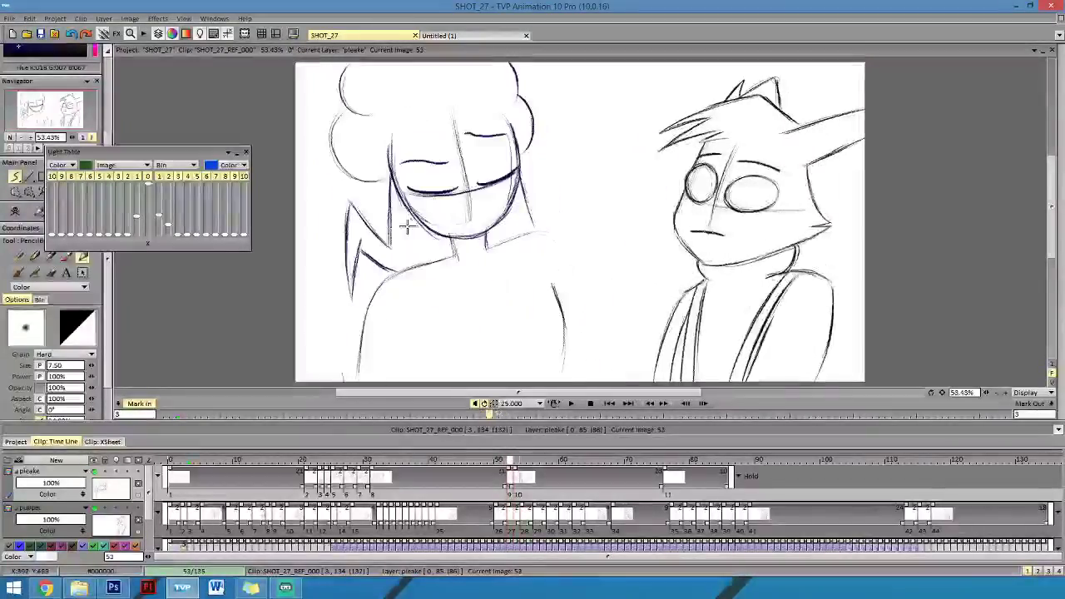
{"action": "key", "text": "Left"}
{"action": "left_click_drag", "start_coordinate": [406, 242], "coordinate": [400, 268]}
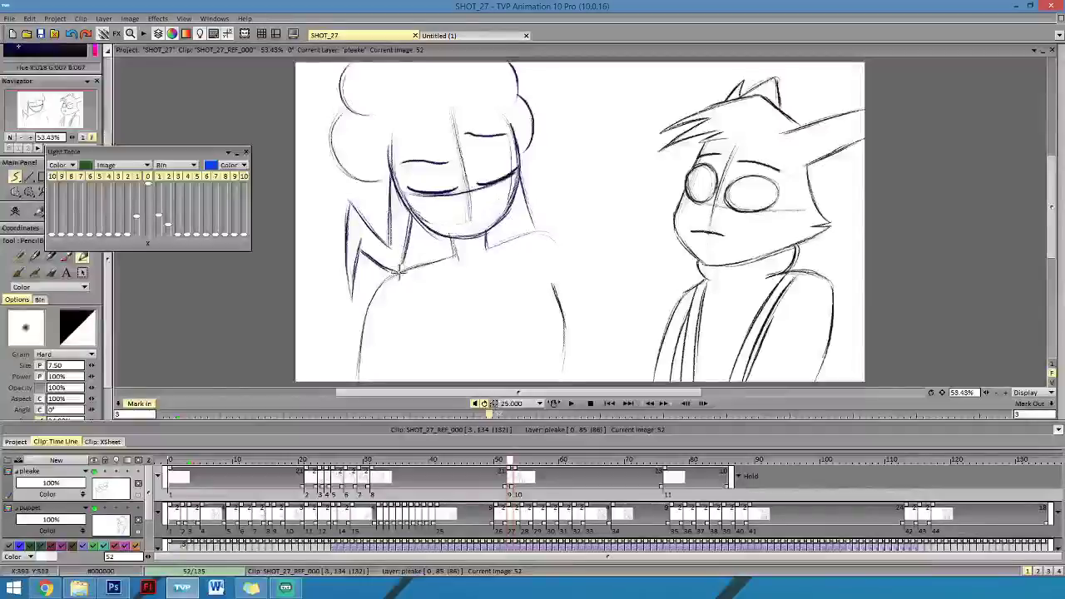
{"action": "left_click_drag", "start_coordinate": [411, 215], "coordinate": [401, 269]}
Flip through frames 51, 52 and 53 to examine how the hair tuft on the right of the face moves.
{"action": "key", "text": "Left"}
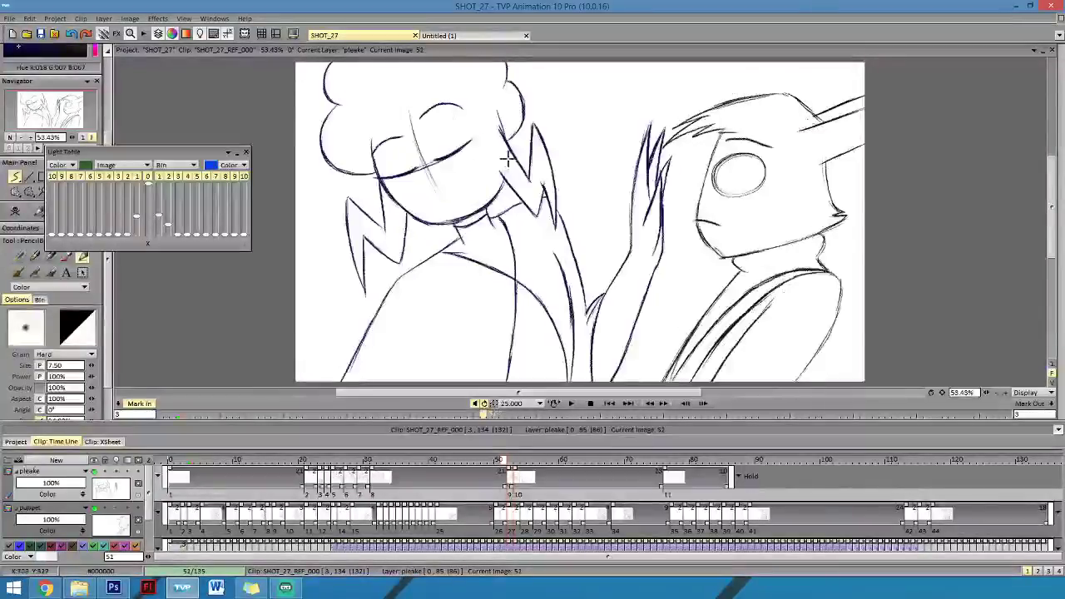
{"action": "key", "text": "Right"}
{"action": "key", "text": "Right"}
{"action": "key", "text": "Left"}
{"action": "key", "text": "Left"}
{"action": "key", "text": "Left"}
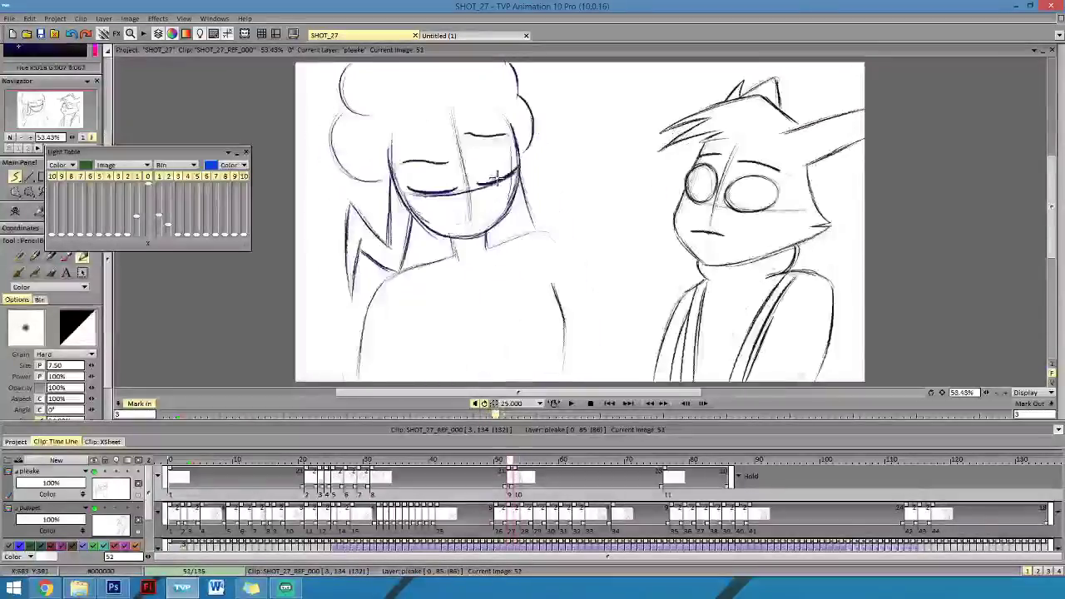
{"action": "key", "text": "Right"}
{"action": "key", "text": "Left"}
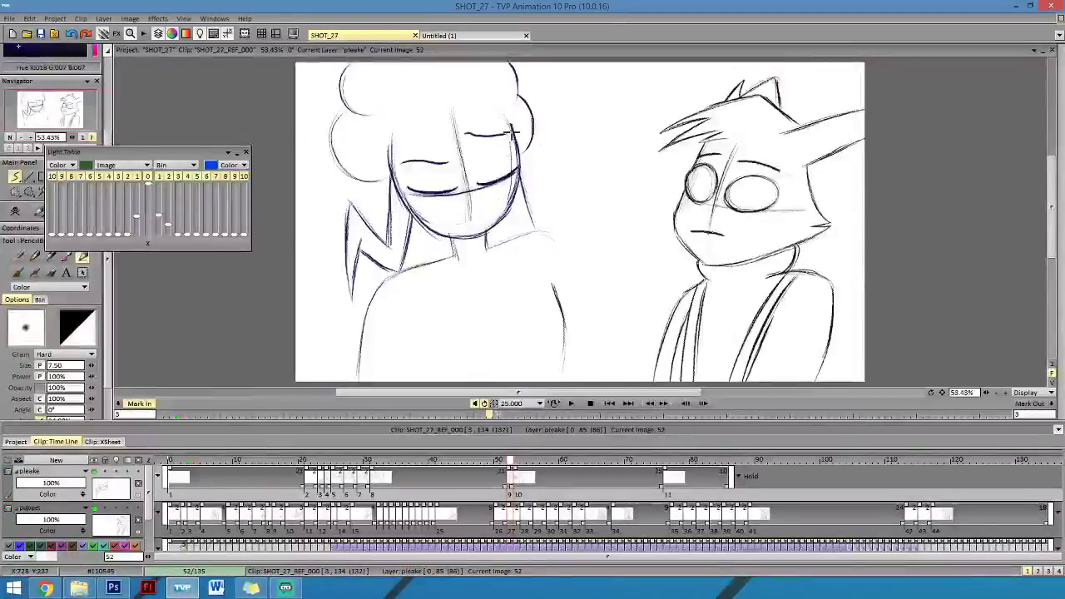
{"action": "key", "text": "Right"}
{"action": "key", "text": "Left"}
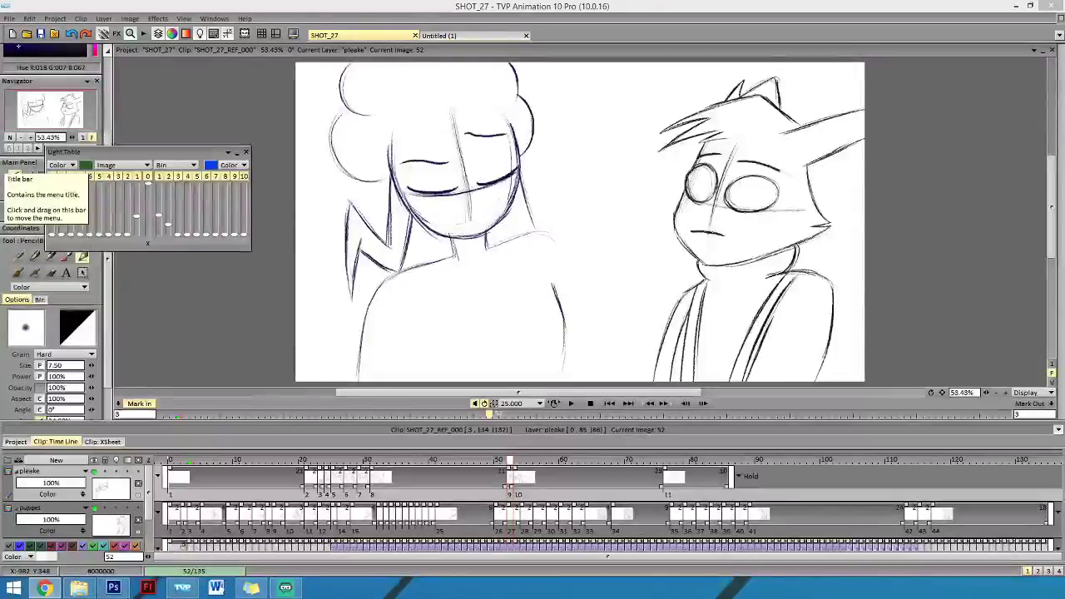
{"action": "left_click", "coordinate": [483, 415]}
{"action": "key", "text": "Right"}
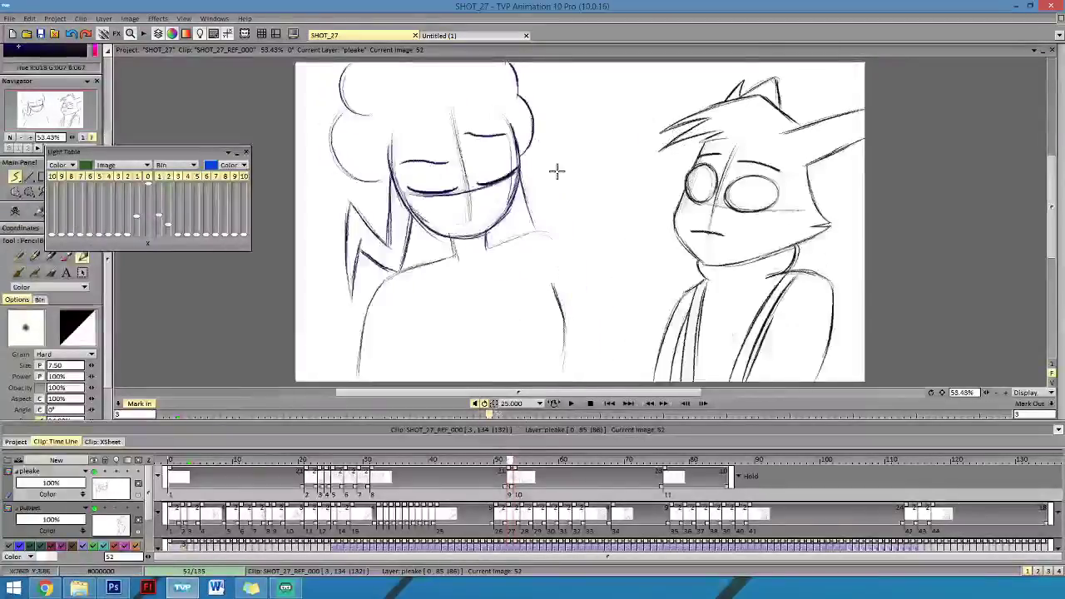
{"action": "key", "text": "Left"}
{"action": "key", "text": "Right"}
{"action": "key", "text": "Left"}
{"action": "key", "text": "Right"}
{"action": "key", "text": "Left"}
{"action": "key", "text": "Left"}
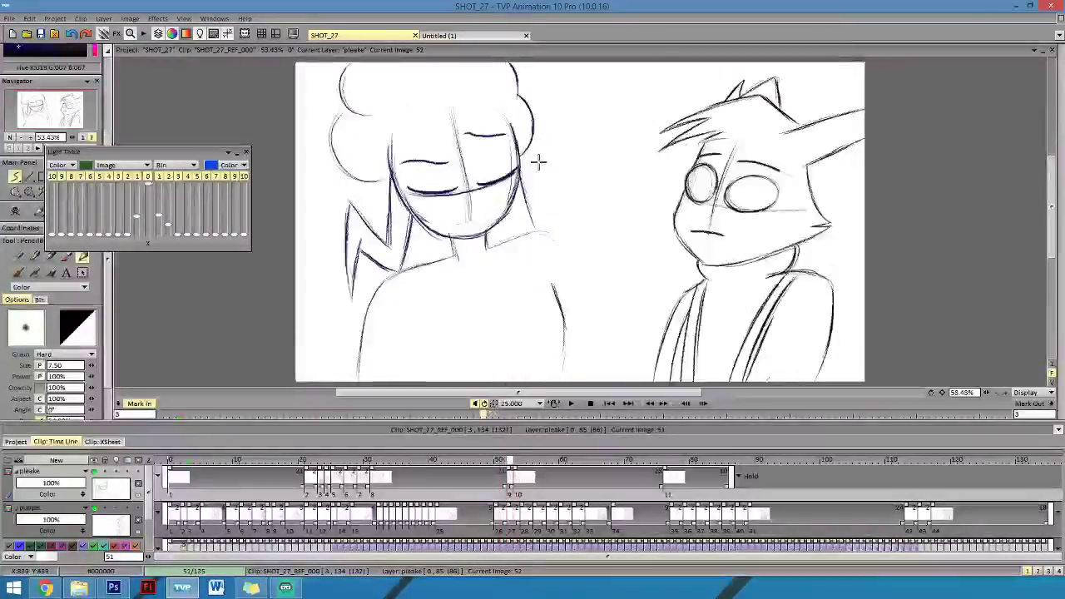
{"action": "key", "text": "Right"}
{"action": "key", "text": "Right"}
{"action": "key", "text": "Left"}
{"action": "key", "text": "Left"}
{"action": "key", "text": "Right"}
{"action": "key", "text": "Right"}
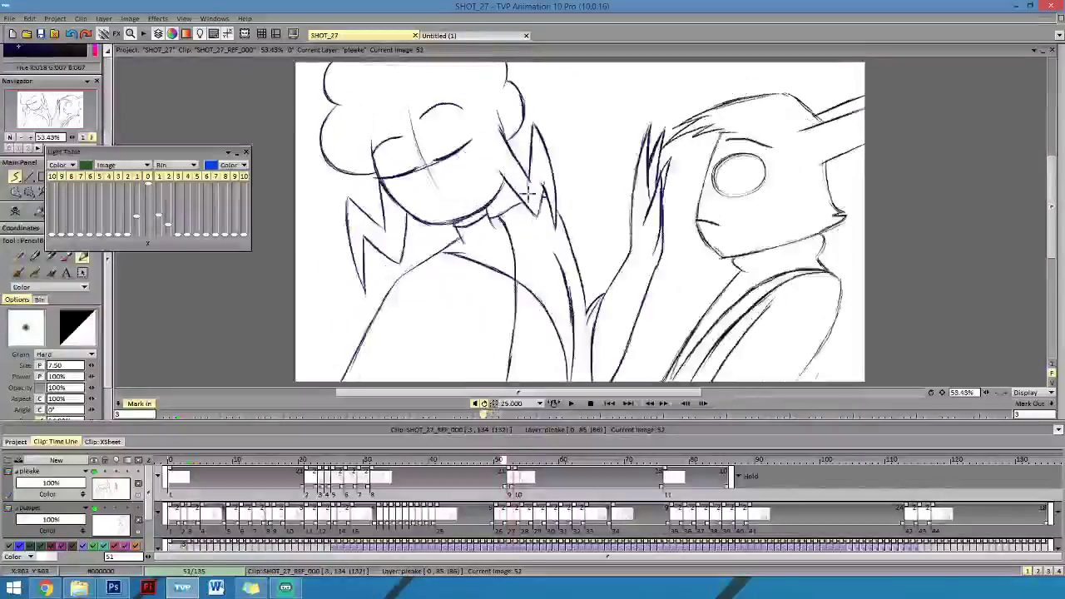
Draw the upper spike and outer edge of the right hair tuft on frame 52, using the adjacent frames as reference.
{"action": "key", "text": "Right"}
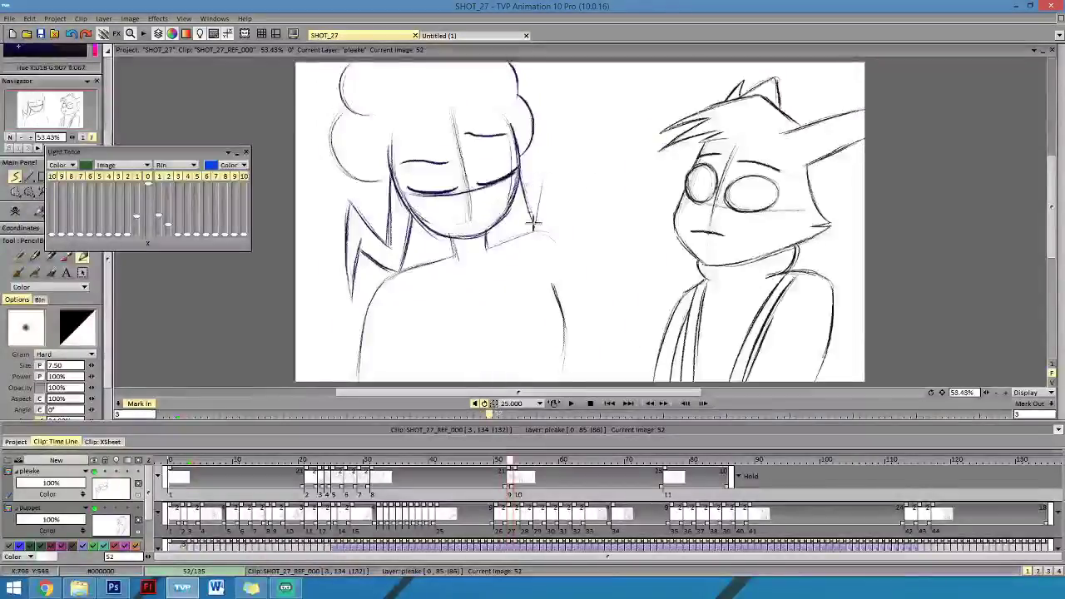
{"action": "key", "text": "Left"}
{"action": "key", "text": "Right"}
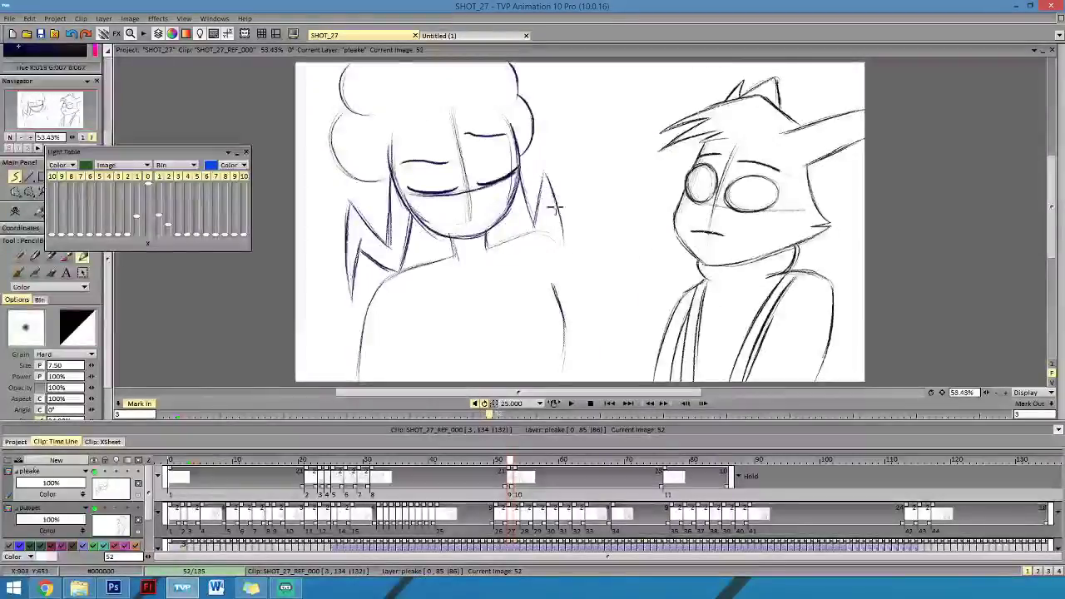
{"action": "key", "text": "Left"}
{"action": "key", "text": "Right"}
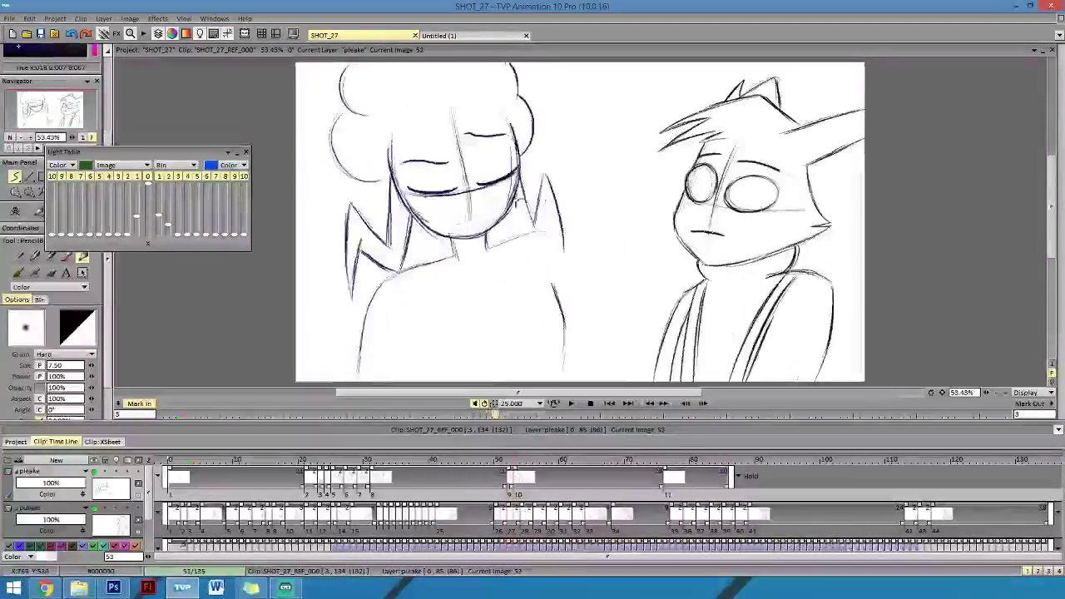
Complete the right hair tuft on frame 52 with lower zigzag points over the shoulder, comparing it with the adjacent frames.
{"action": "key", "text": "Left"}
{"action": "key", "text": "Right"}
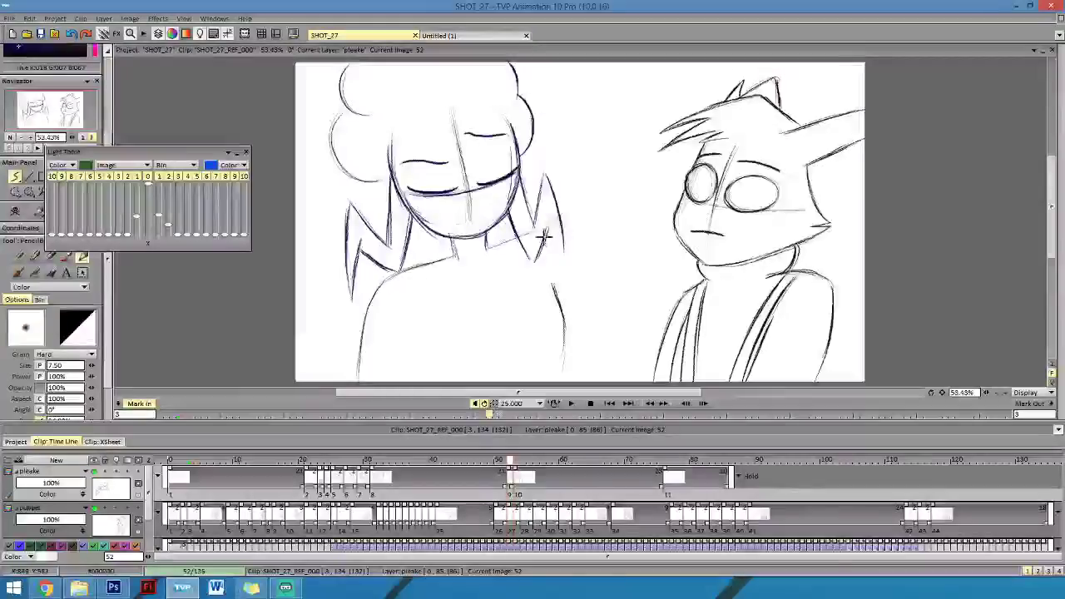
{"action": "left_click_drag", "start_coordinate": [544, 237], "coordinate": [563, 260]}
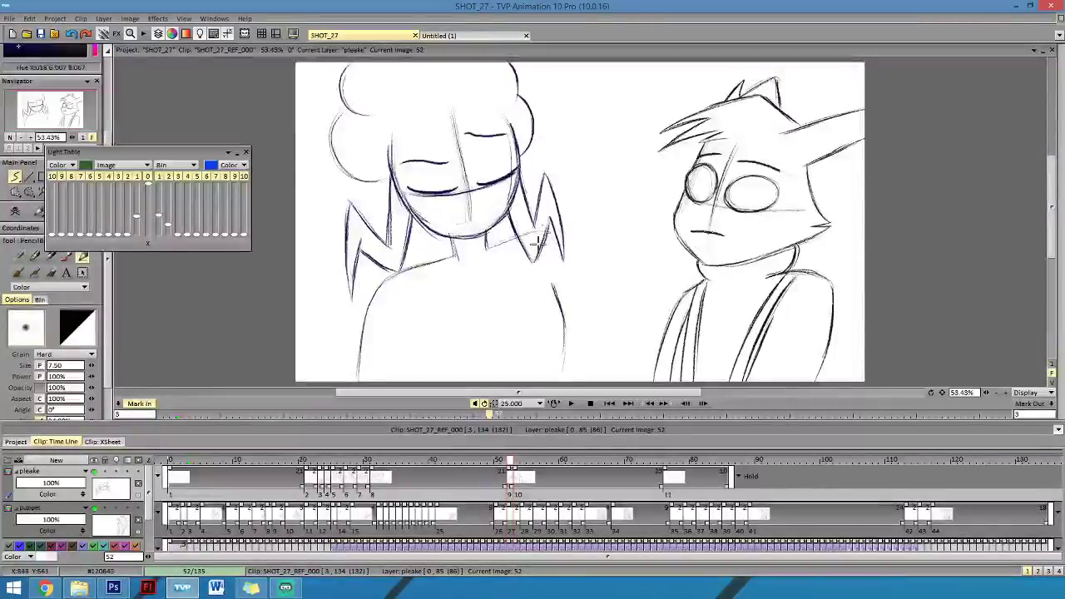
{"action": "key", "text": "Left"}
{"action": "key", "text": "Right"}
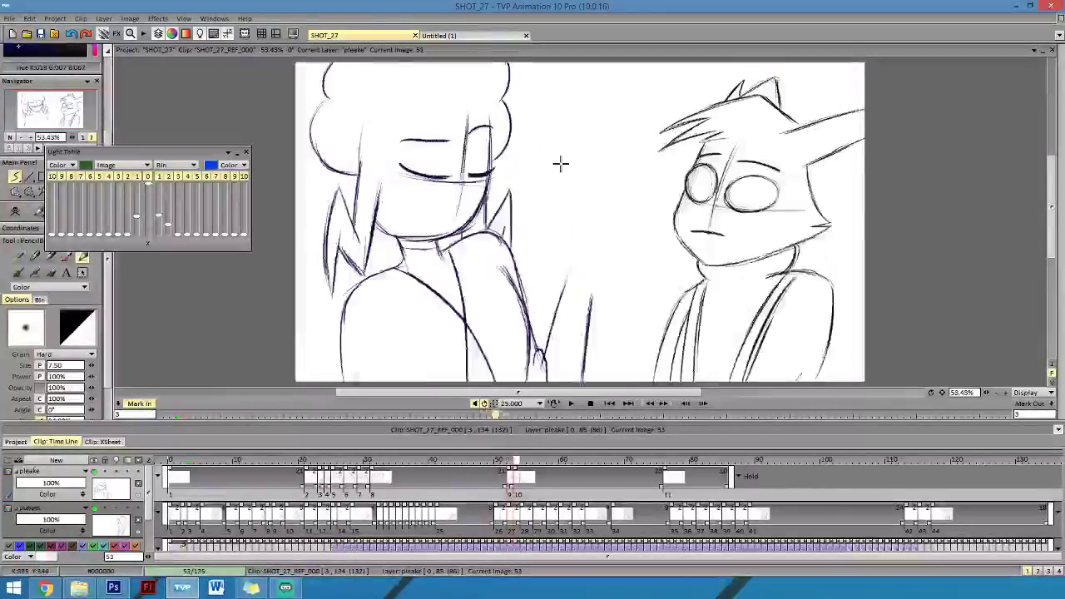
{"action": "key", "text": "Left"}
{"action": "key", "text": "Right"}
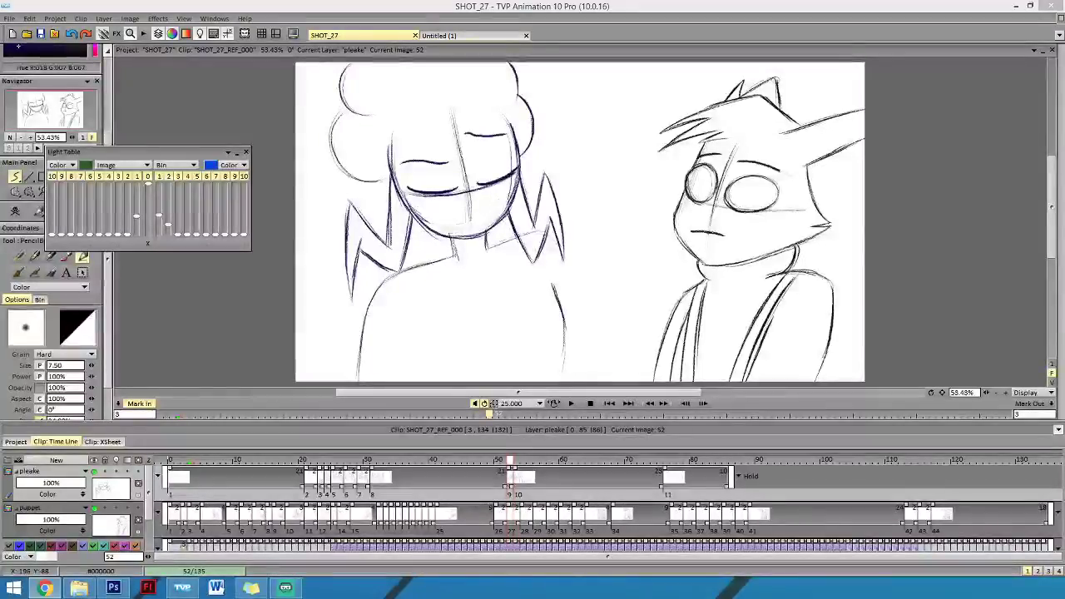
Flip through frames 51, 52 and 53 to examine how the chest and arm lines below the neck move.
{"action": "key", "text": "Left"}
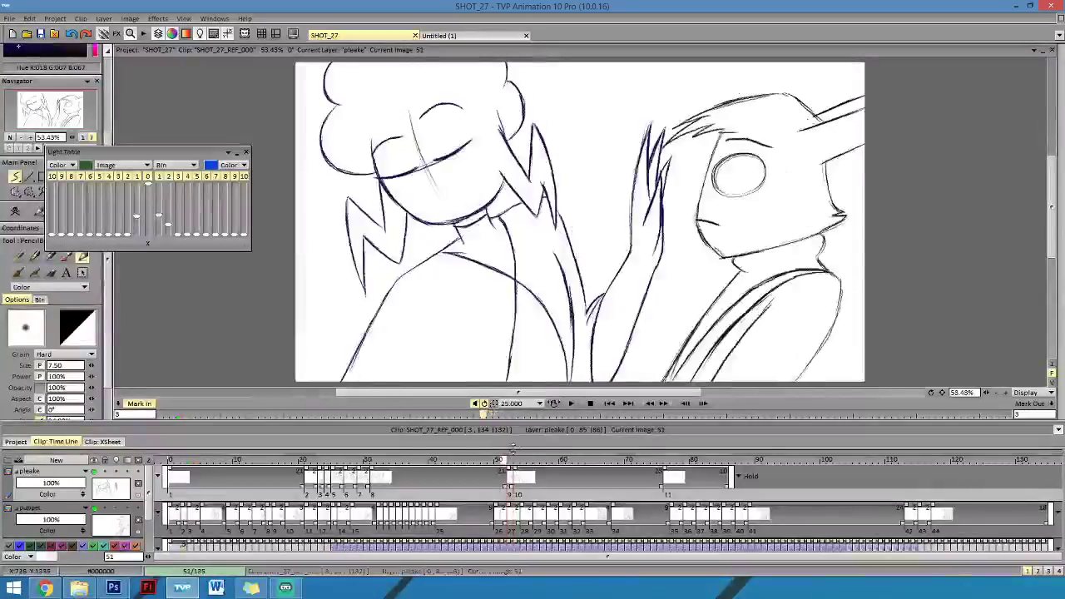
{"action": "key", "text": "Right"}
{"action": "key", "text": "Right"}
{"action": "key", "text": "Left"}
{"action": "key", "text": "Left"}
{"action": "key", "text": "Right"}
{"action": "key", "text": "Right"}
{"action": "key", "text": "Left"}
{"action": "key", "text": "Right"}
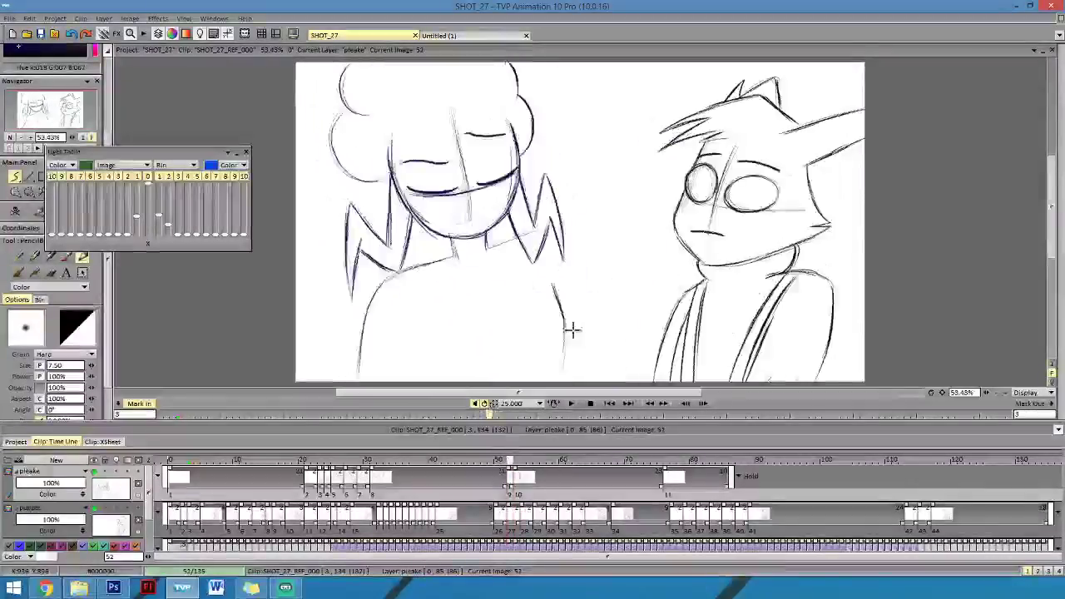
{"action": "key", "text": "Left"}
{"action": "key", "text": "Left"}
{"action": "key", "text": "Right"}
{"action": "key", "text": "Right"}
{"action": "key", "text": "Left"}
{"action": "key", "text": "Left"}
{"action": "key", "text": "Right"}
{"action": "key", "text": "Left"}
{"action": "key", "text": "Left"}
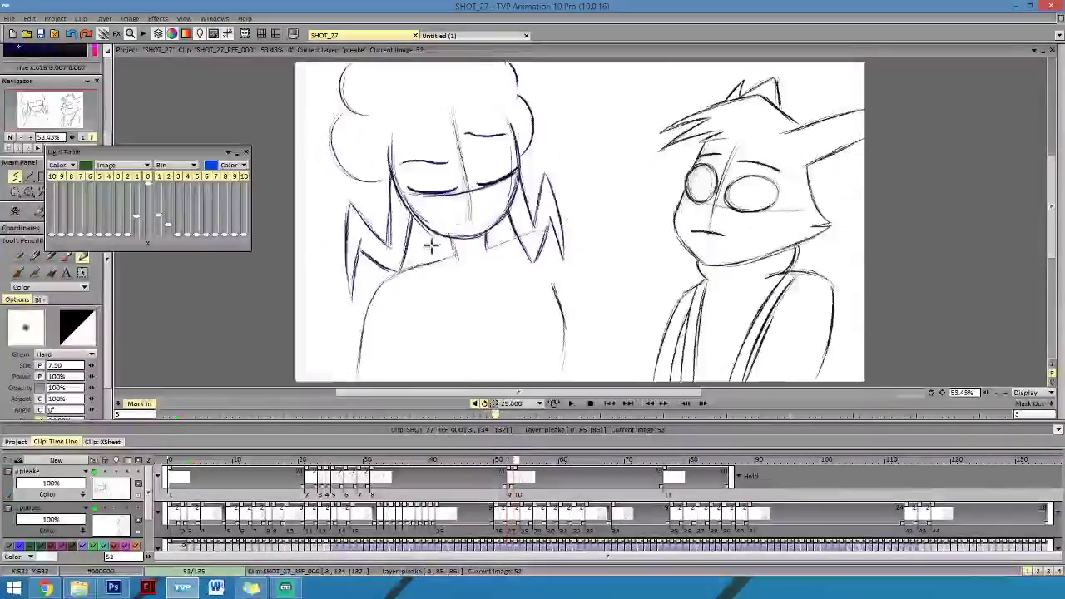
{"action": "key", "text": "Right"}
{"action": "key", "text": "Left"}
{"action": "key", "text": "Right"}
{"action": "key", "text": "Right"}
{"action": "key", "text": "Left"}
{"action": "key", "text": "Left"}
{"action": "key", "text": "Right"}
{"action": "key", "text": "Right"}
{"action": "key", "text": "Left"}
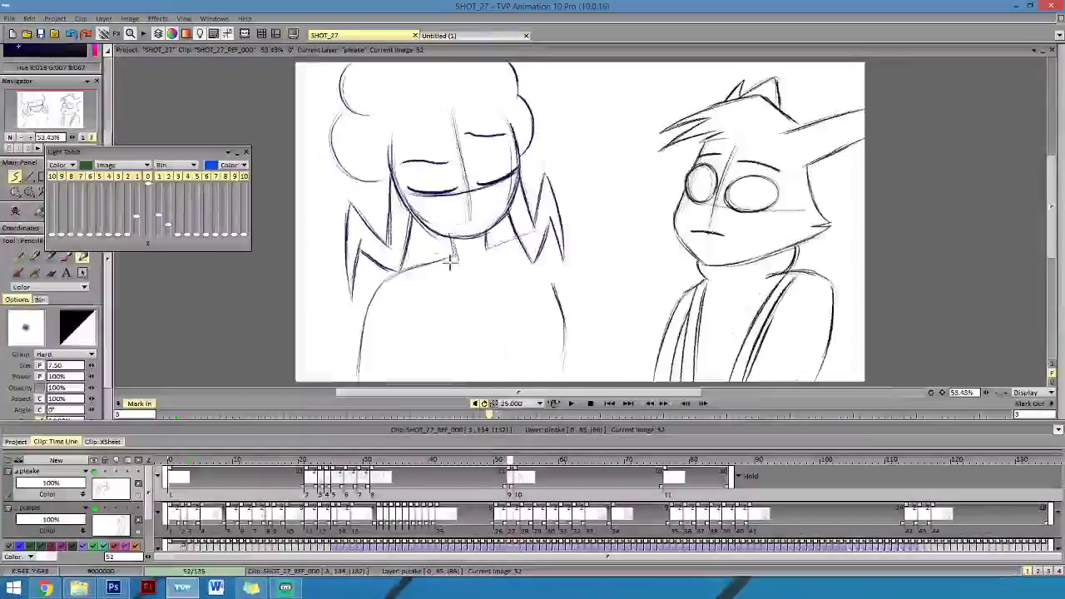
Draw the diagonal line across the chest from below the neck to the lower picture edge on frame 52.
{"action": "mouse_move", "coordinate": [460, 274]}
{"action": "left_mouse_down"}
{"action": "mouse_move", "coordinate": [483, 304]}
{"action": "mouse_move", "coordinate": [448, 269]}
{"action": "mouse_move", "coordinate": [503, 325]}
{"action": "left_mouse_up"}
{"action": "key", "text": "Left"}
{"action": "key", "text": "Right"}
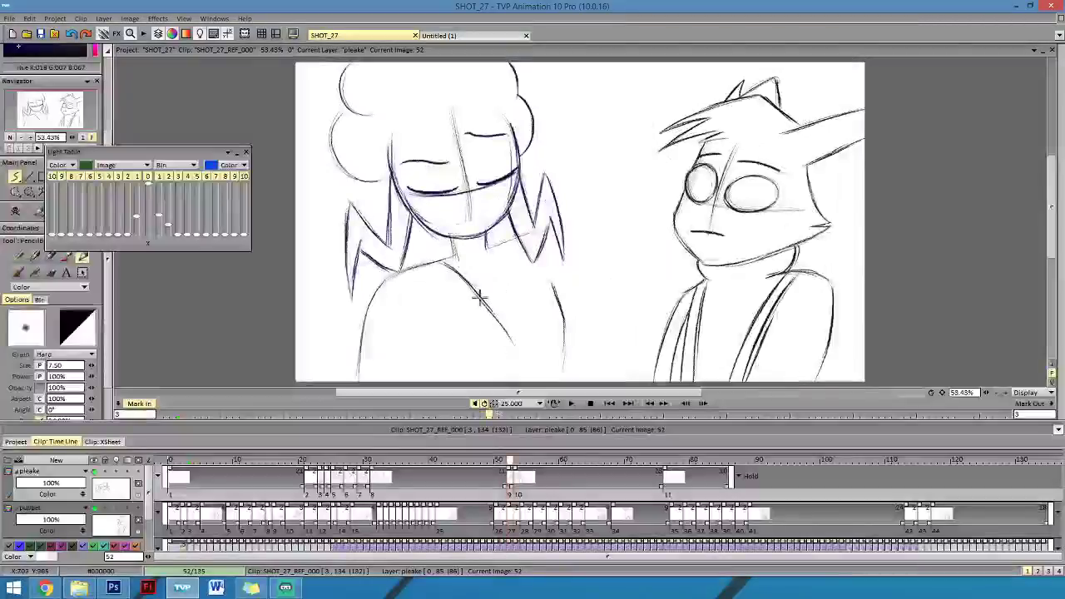
{"action": "key", "text": "Right"}
{"action": "left_click_drag", "start_coordinate": [501, 326], "coordinate": [531, 380]}
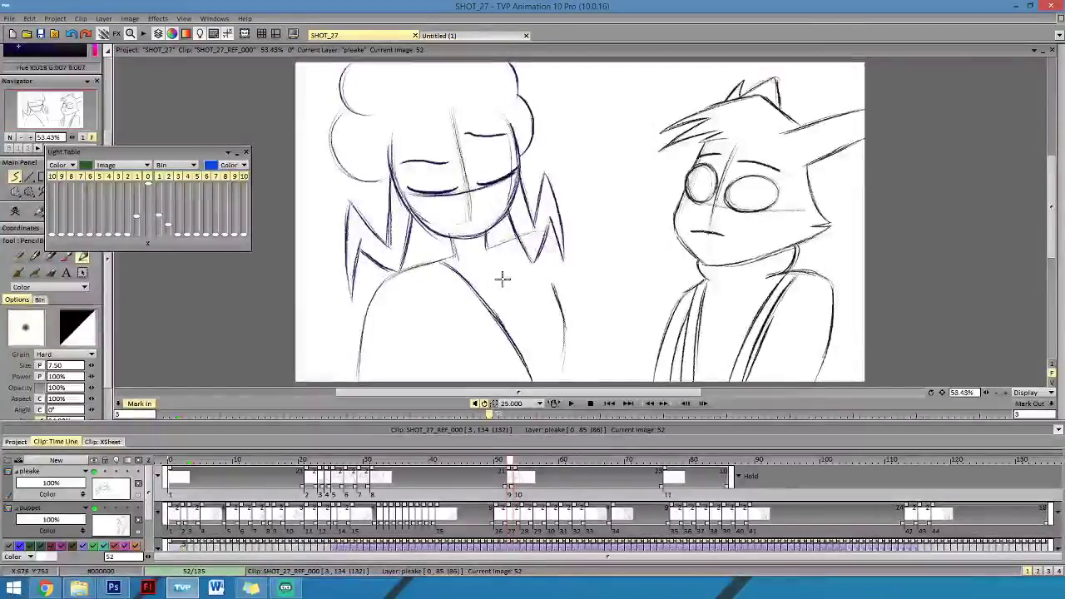
Draw the near-vertical torso line from below the right side of the neck down across the diagonal on frame 52.
{"action": "key", "text": "Left"}
{"action": "key", "text": "Right"}
{"action": "key", "text": "Left"}
{"action": "key", "text": "Right"}
{"action": "key", "text": "Right"}
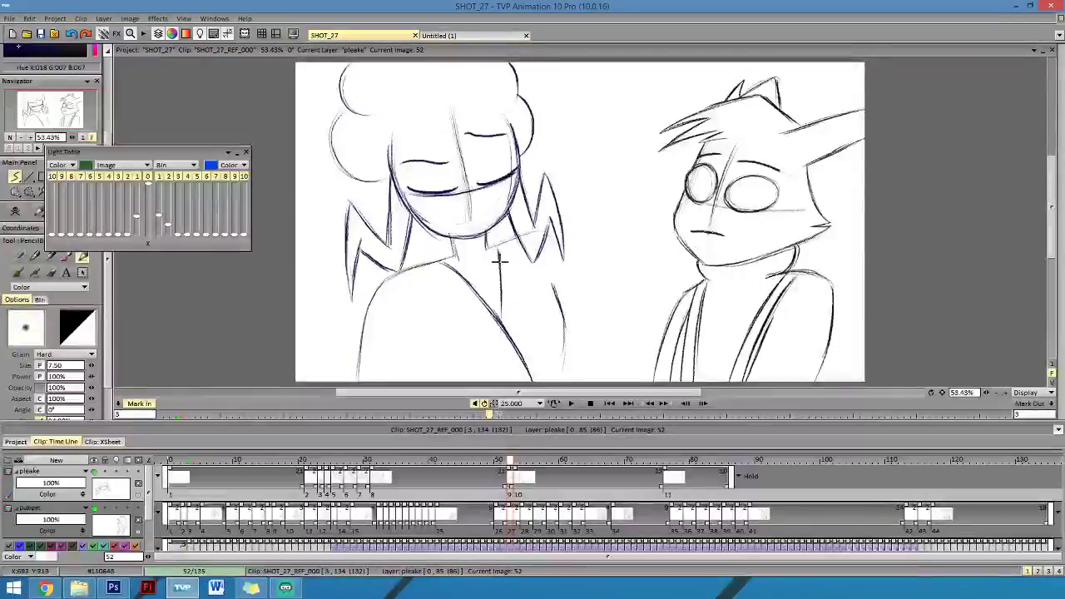
{"action": "left_click_drag", "start_coordinate": [488, 231], "coordinate": [494, 339]}
Reinforce the right shoulder line beside the neck on frame 52, checking it against frames 51 and 53.
{"action": "key", "text": "Right"}
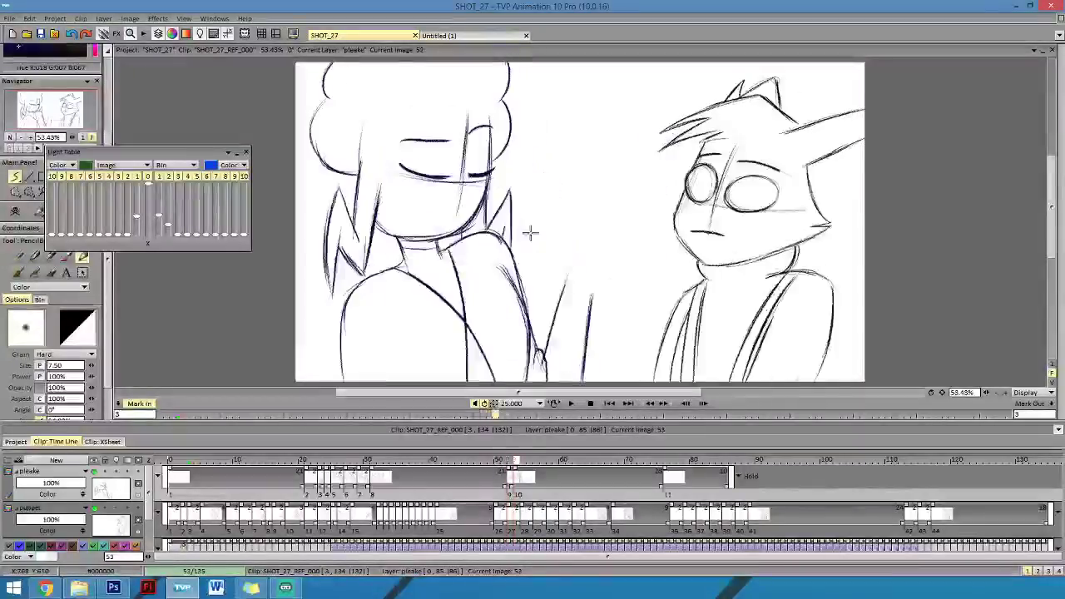
{"action": "key", "text": "Left"}
{"action": "key", "text": "Right"}
{"action": "left_click_drag", "start_coordinate": [485, 248], "coordinate": [533, 232]}
{"action": "key", "text": "Right"}
{"action": "key", "text": "Left"}
{"action": "key", "text": "Right"}
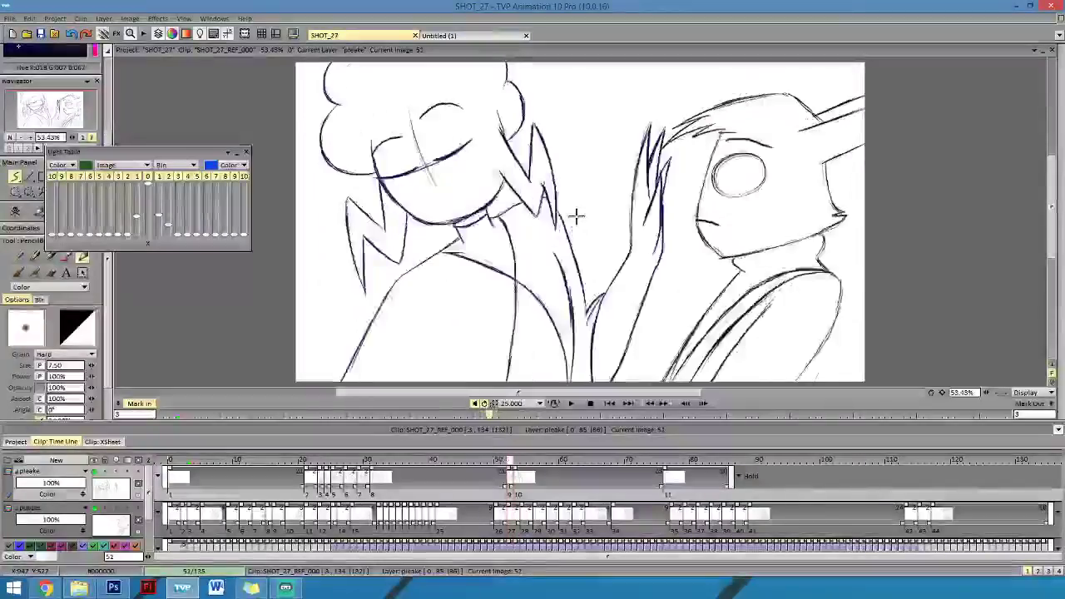
{"action": "key", "text": "Left"}
{"action": "key", "text": "Left"}
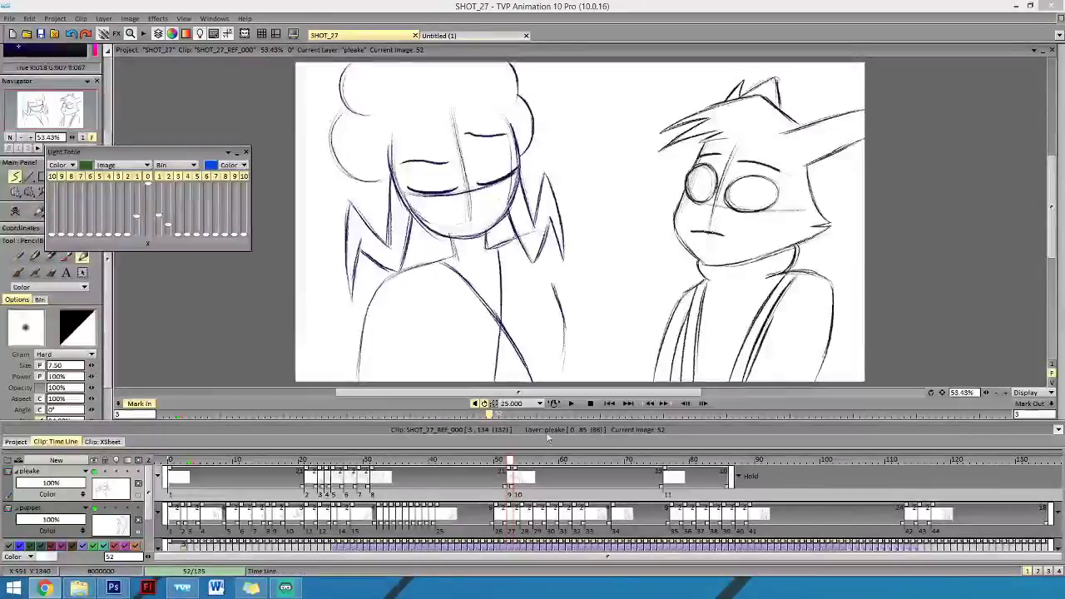
Compare the roughed-in hair tufts and torso lines on frame 52 with frames 51 and 53 to examine their spacing.
{"action": "left_click", "coordinate": [509, 470]}
{"action": "key", "text": "Left"}
{"action": "key", "text": "Right"}
{"action": "key", "text": "Right"}
{"action": "key", "text": "Left"}
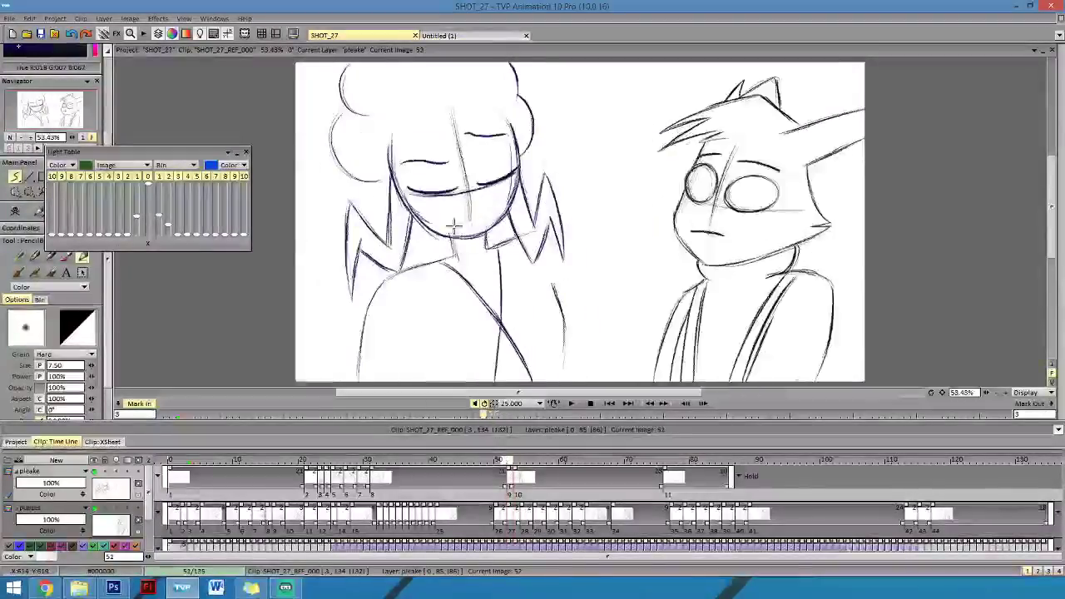
{"action": "key", "text": "Left"}
{"action": "key", "text": "Right"}
{"action": "key", "text": "Right"}
{"action": "key", "text": "Left"}
{"action": "key", "text": "Left"}
{"action": "key", "text": "Right"}
{"action": "key", "text": "Right"}
{"action": "key", "text": "Left"}
{"action": "key", "text": "Left"}
{"action": "key", "text": "Right"}
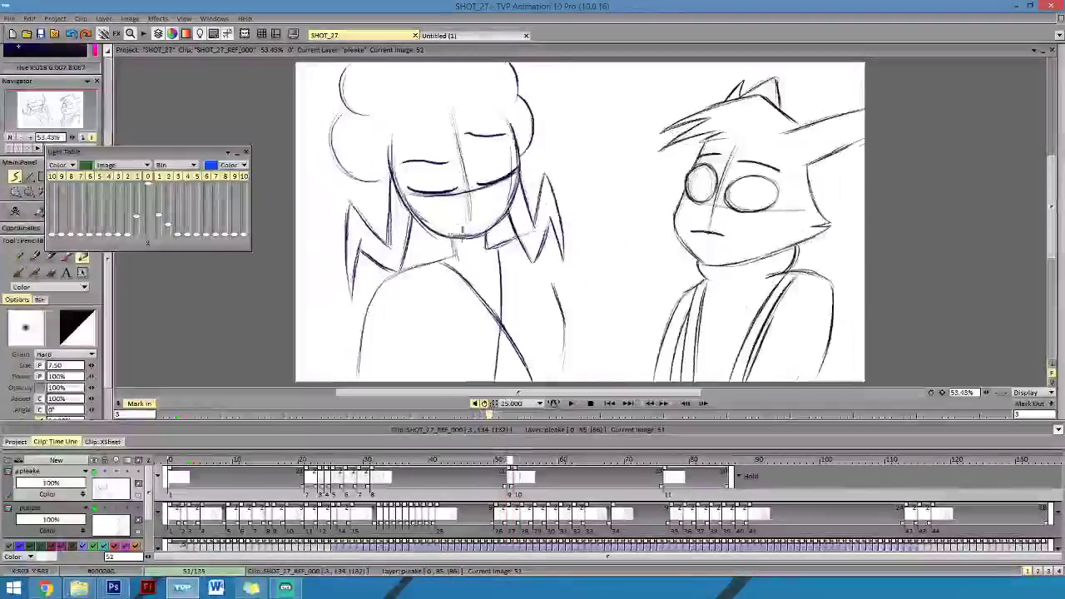
Draw the short curved neckline under the curly-haired character's chin on frame 52, checking it against the neighbouring frames.
{"action": "left_click_drag", "start_coordinate": [456, 244], "coordinate": [477, 247]}
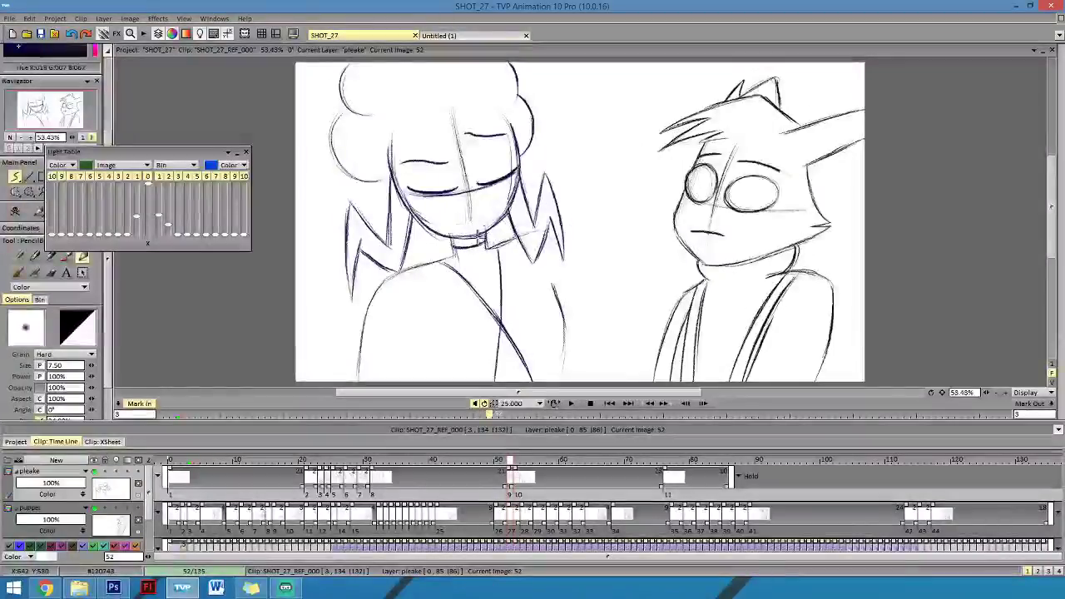
{"action": "key", "text": "Left"}
{"action": "key", "text": "Right"}
{"action": "key", "text": "Right"}
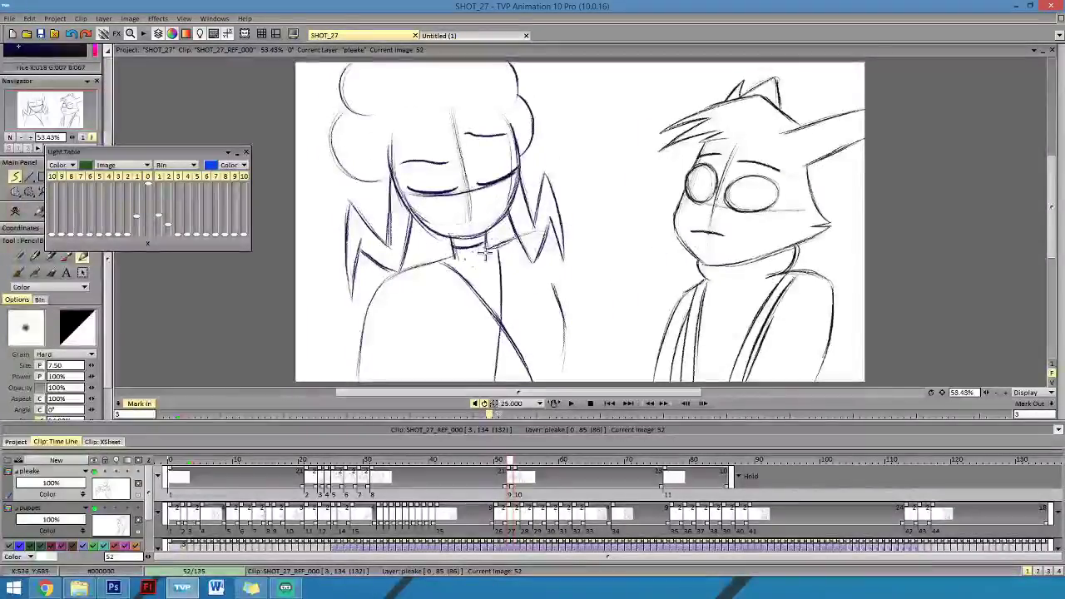
{"action": "key", "text": "Left"}
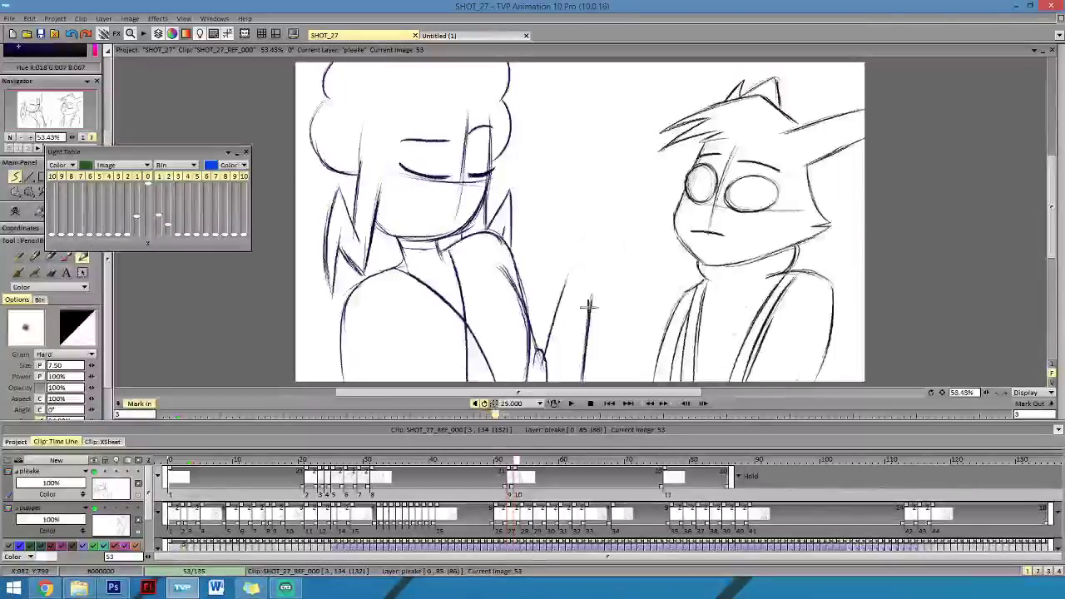
Darken and extend the inner arm line beside the torso down to the lower picture edge on frame 52.
{"action": "key", "text": "Right"}
{"action": "key", "text": "Right"}
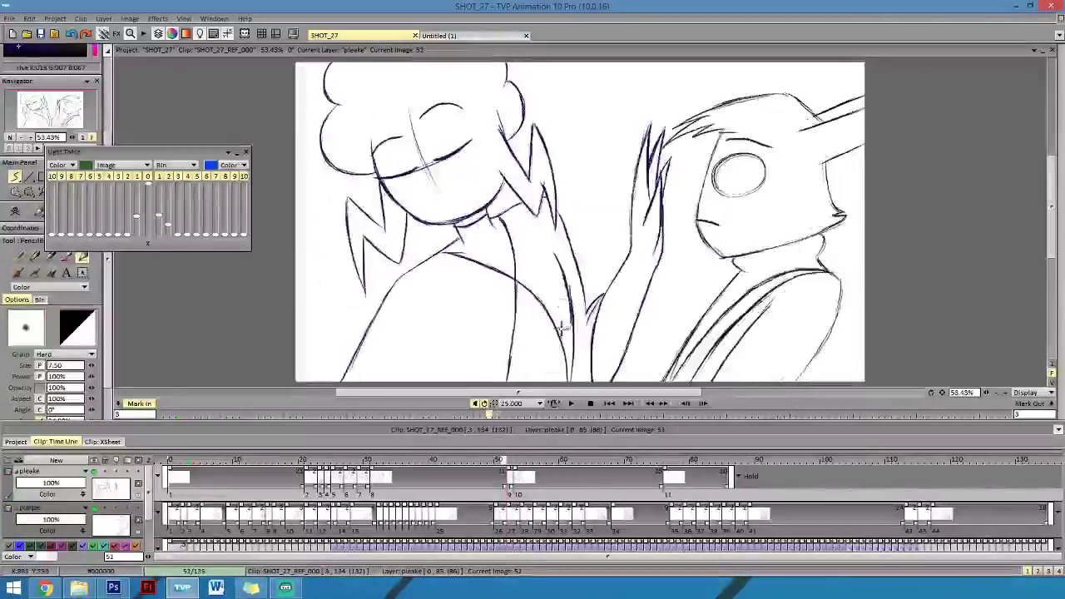
{"action": "key", "text": "Left"}
{"action": "key", "text": "Left"}
{"action": "left_click_drag", "start_coordinate": [553, 286], "coordinate": [562, 367]}
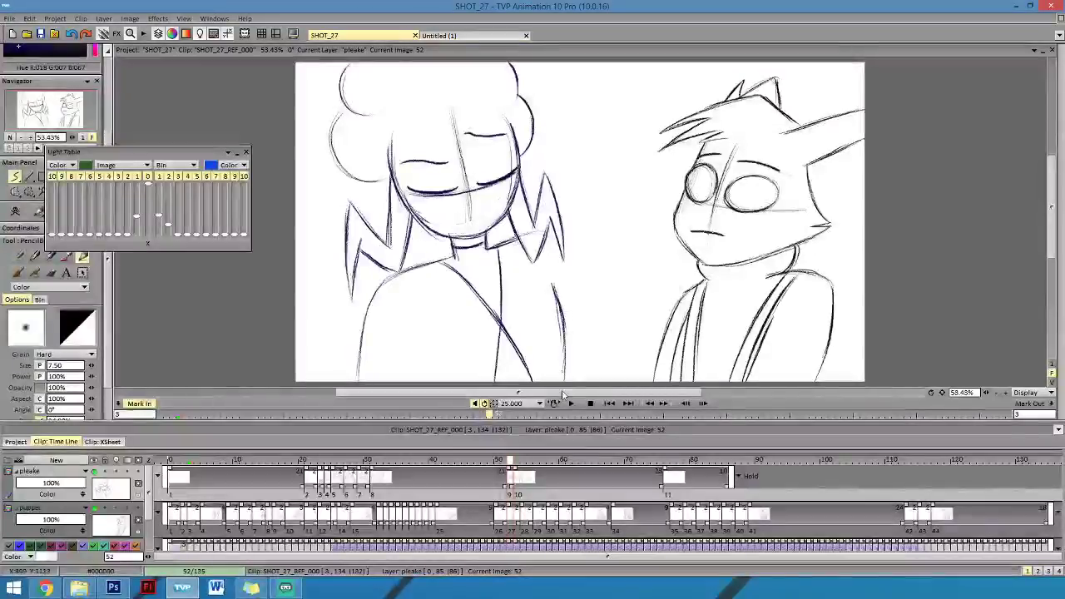
{"action": "key", "text": "Left"}
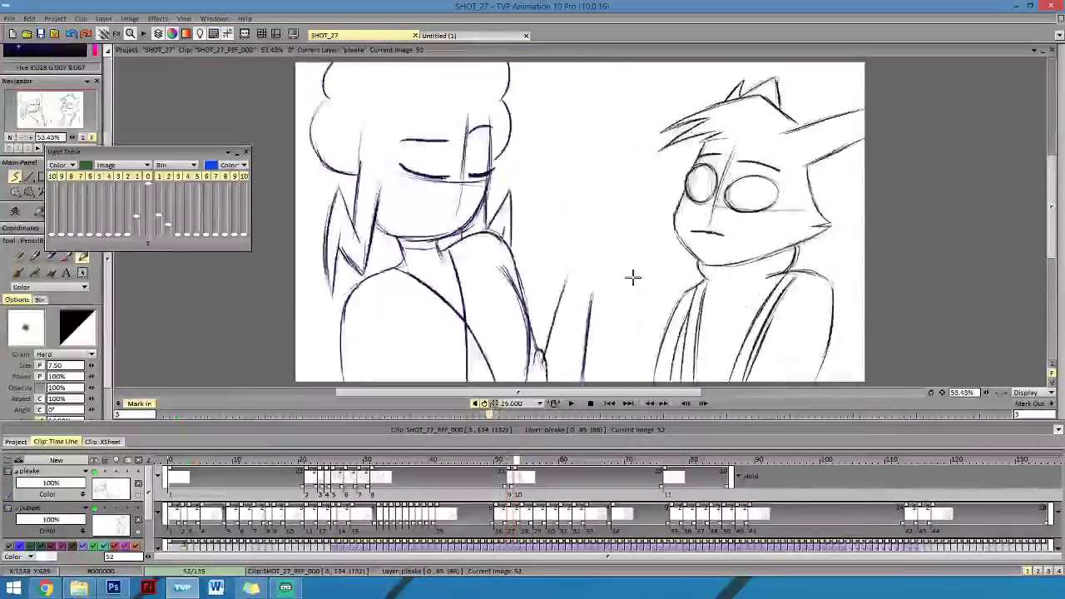
Draw the near edge of the raised forearm as a diagonal line between the two characters on frame 52, flipping against adjacent frames for placement.
{"action": "key", "text": "Left"}
{"action": "key", "text": "Right"}
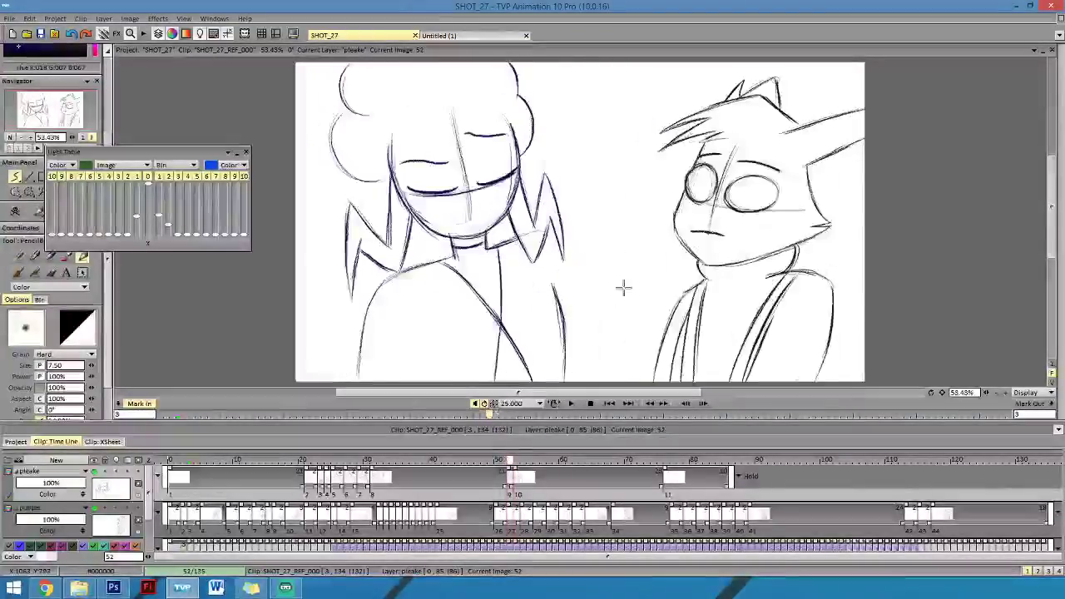
{"action": "key", "text": "Left"}
{"action": "key", "text": "Right"}
{"action": "key", "text": "Left"}
{"action": "key", "text": "Right"}
{"action": "key", "text": "Left"}
{"action": "key", "text": "Right"}
{"action": "left_click_drag", "start_coordinate": [591, 351], "coordinate": [627, 275]}
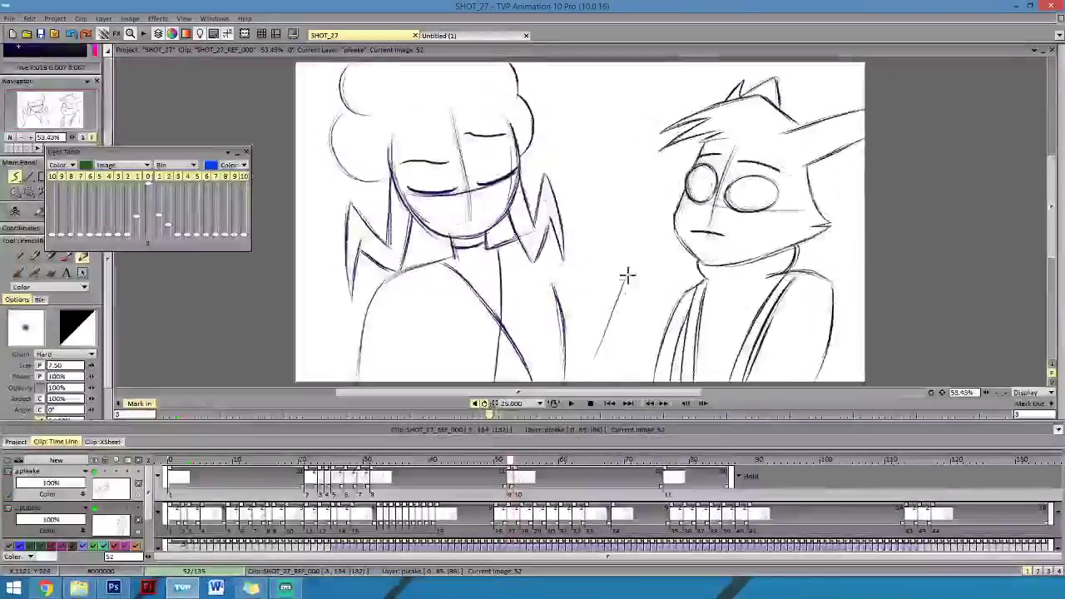
Add the forearm's far edge and the outer upper-arm line from the hair tuft down to the elbow on frame 52.
{"action": "key", "text": "Left"}
{"action": "key", "text": "Right"}
{"action": "key", "text": "Left"}
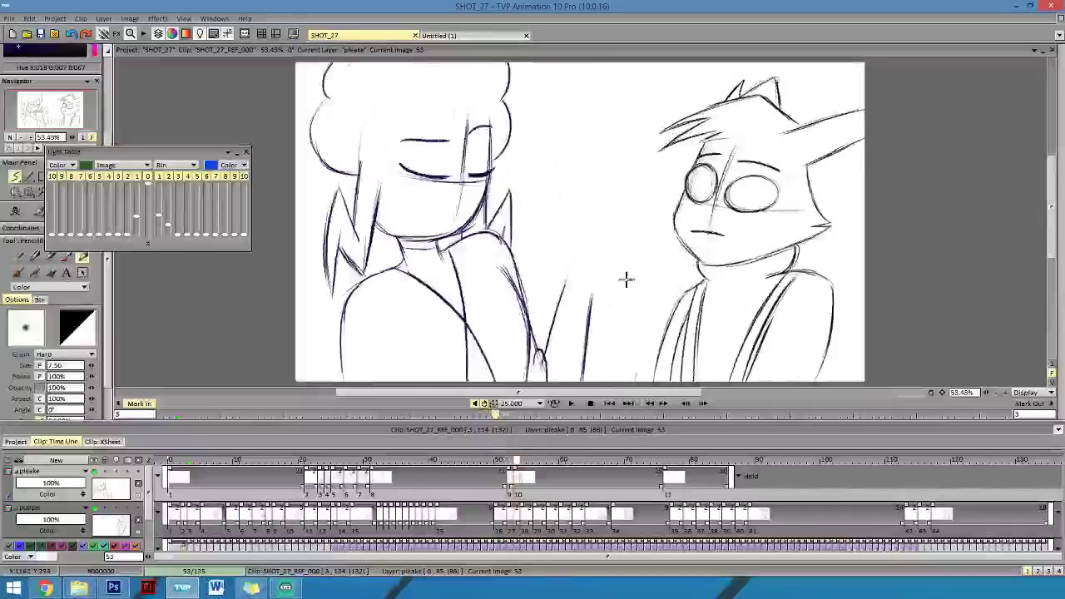
{"action": "key", "text": "Right"}
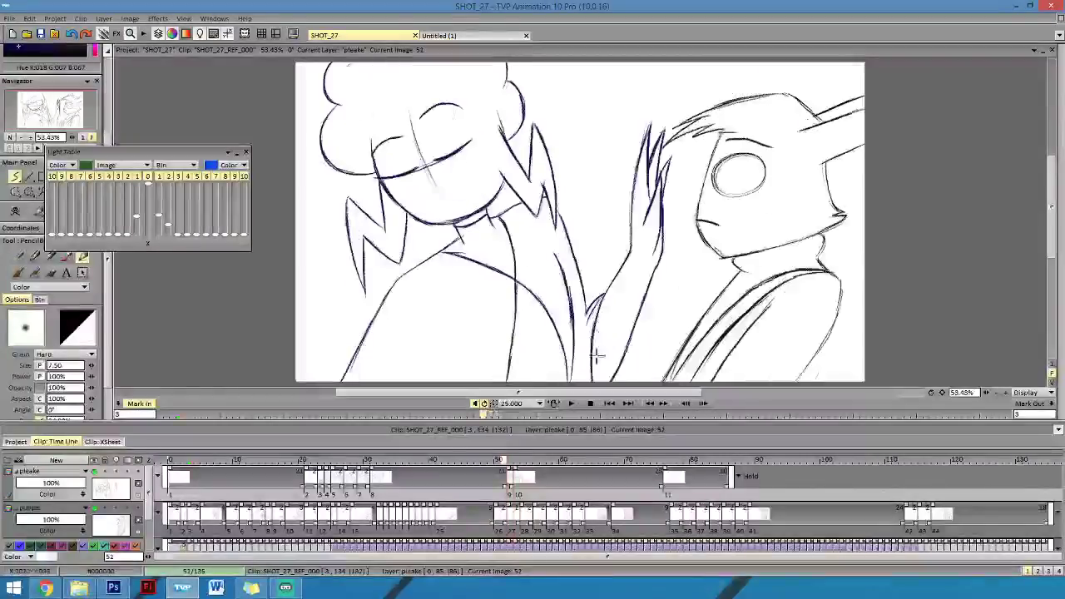
{"action": "key", "text": "Right"}
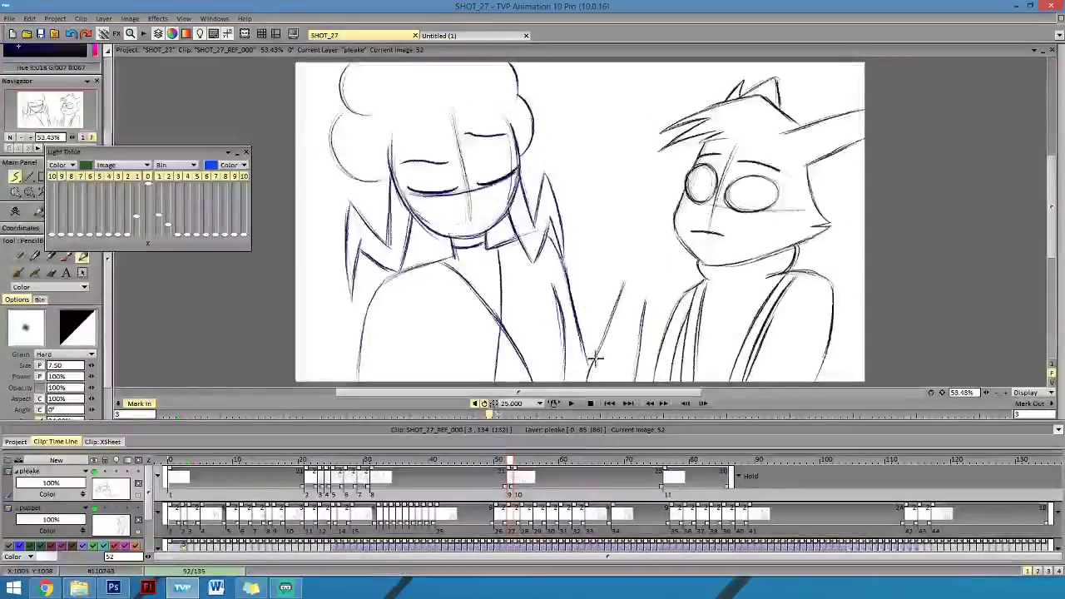
Draw the short elbow crease where the upper arm meets the forearm on frame 52, checking the arm against frames 51 and 53.
{"action": "key", "text": "Left"}
{"action": "key", "text": "Right"}
{"action": "left_click_drag", "start_coordinate": [591, 358], "coordinate": [587, 373]}
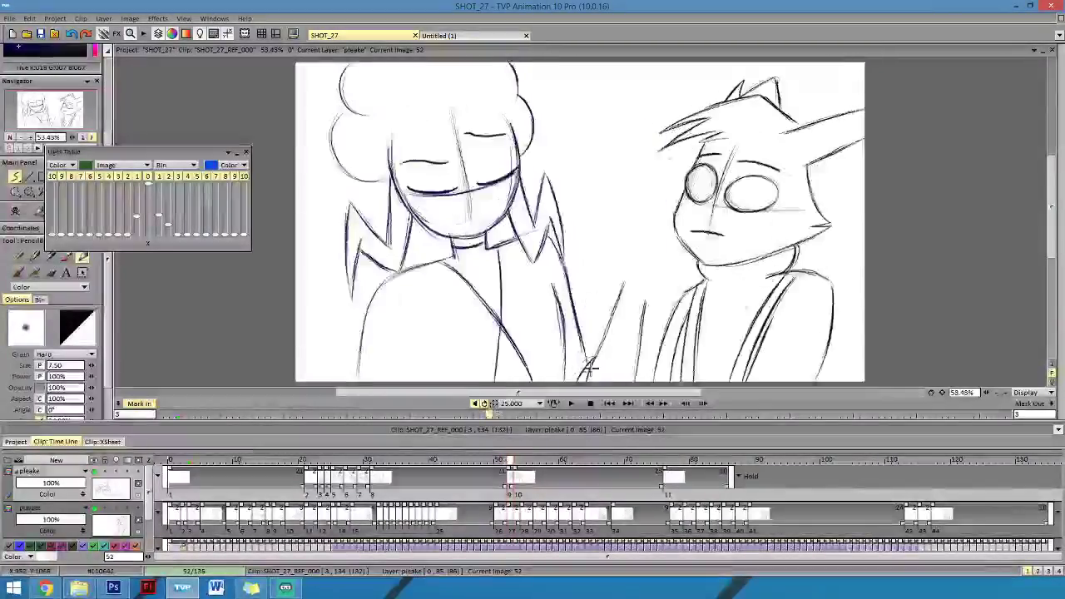
{"action": "key", "text": "Left"}
{"action": "key", "text": "Right"}
{"action": "key", "text": "Left"}
{"action": "key", "text": "Right"}
{"action": "key", "text": "Left"}
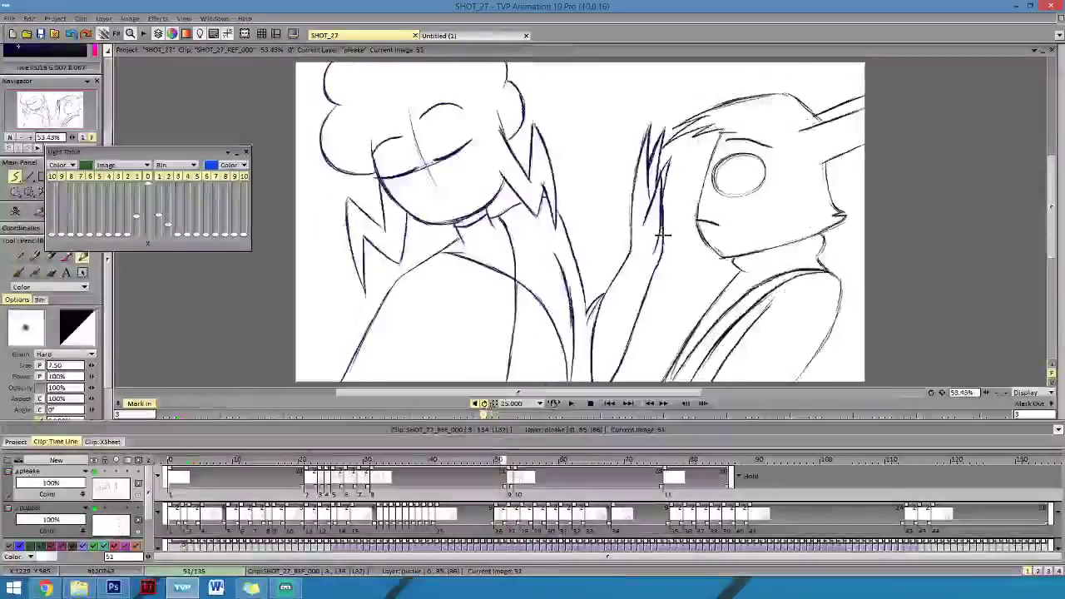
{"action": "key", "text": "Right"}
{"action": "key", "text": "Left"}
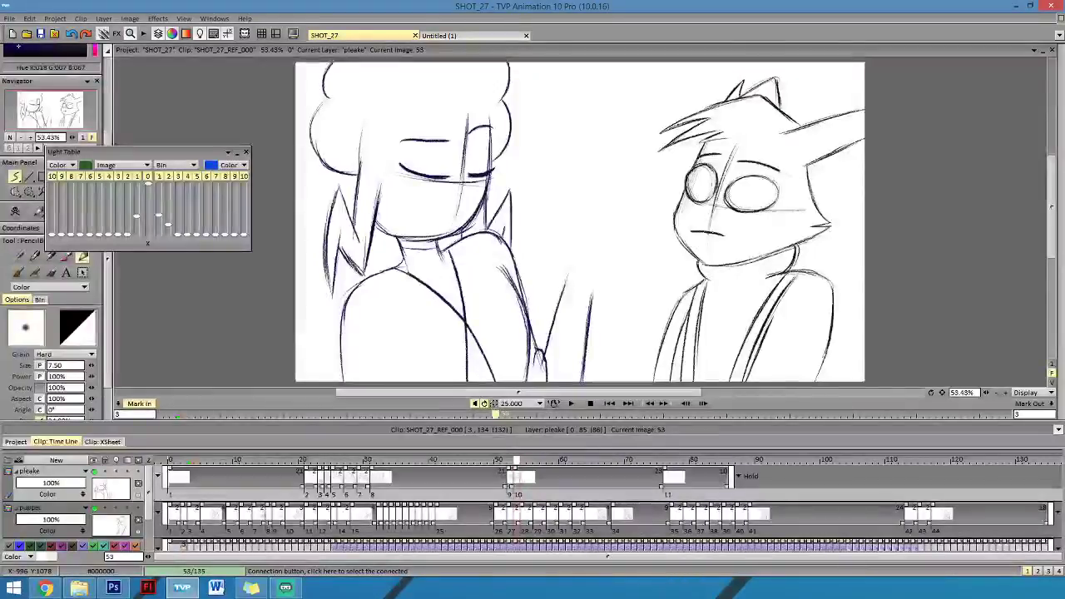
Play back the shot to review the roughed-in motion of both characters, and stop the preview.
{"action": "left_click", "coordinate": [571, 403]}
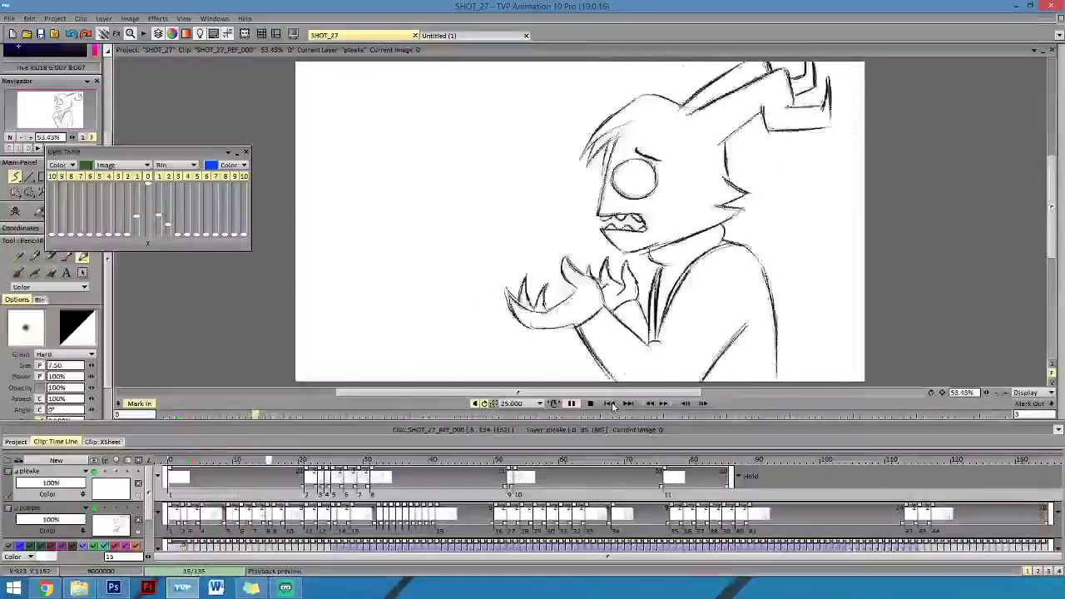
{"action": "left_click", "coordinate": [577, 404]}
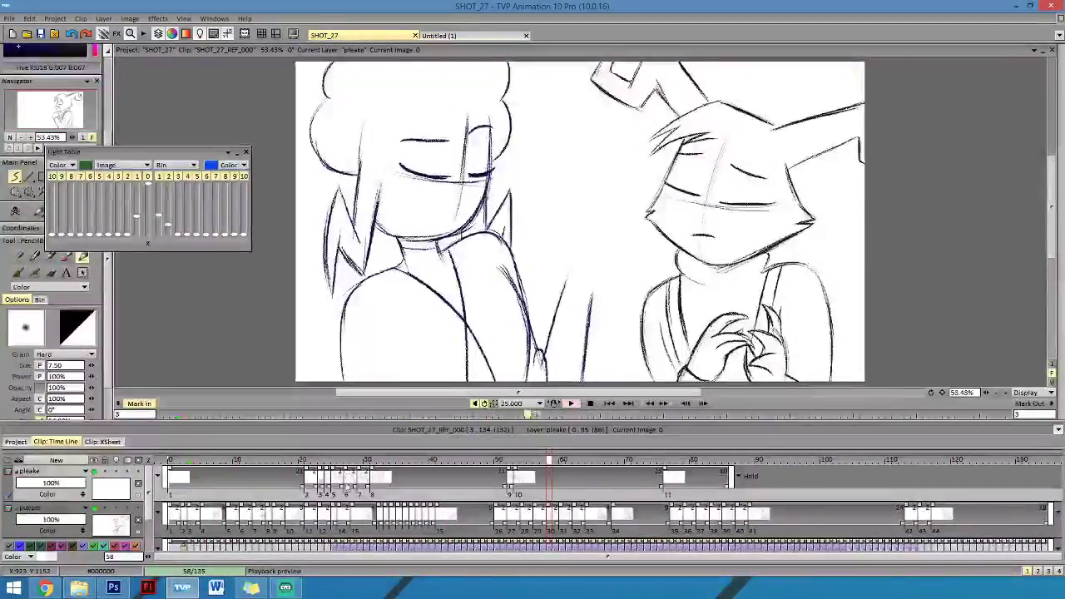
Step between frames 51, 52 and 53 of the pleake layer to compare the raised arm's position across the drawings.
{"action": "mouse_move", "coordinate": [525, 465]}
{"action": "left_mouse_down"}
{"action": "mouse_move", "coordinate": [493, 462]}
{"action": "mouse_move", "coordinate": [534, 463]}
{"action": "mouse_move", "coordinate": [509, 461]}
{"action": "left_mouse_up"}
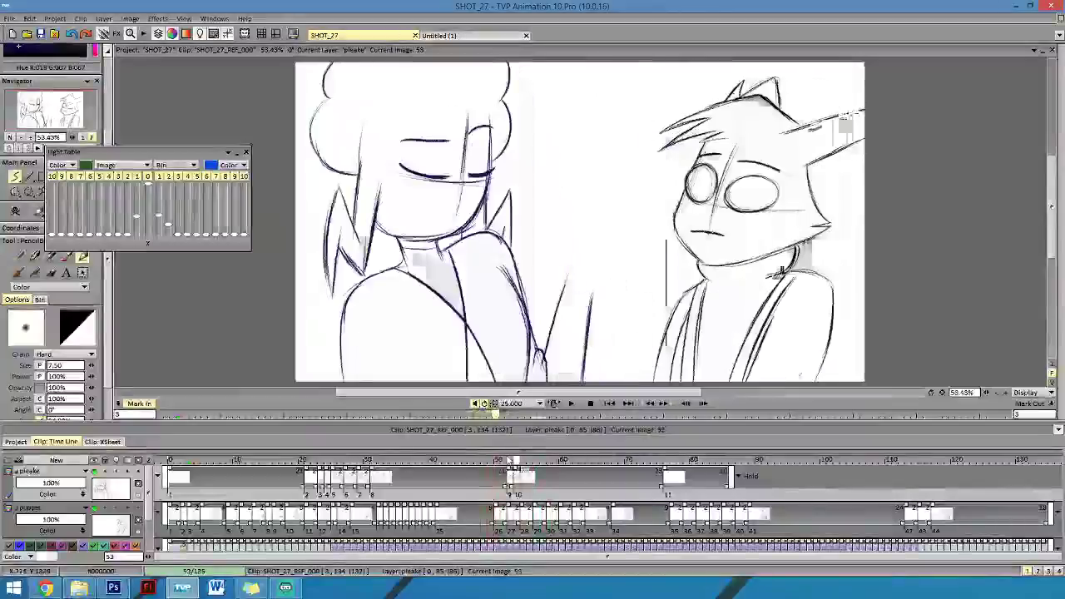
{"action": "left_click", "coordinate": [510, 461]}
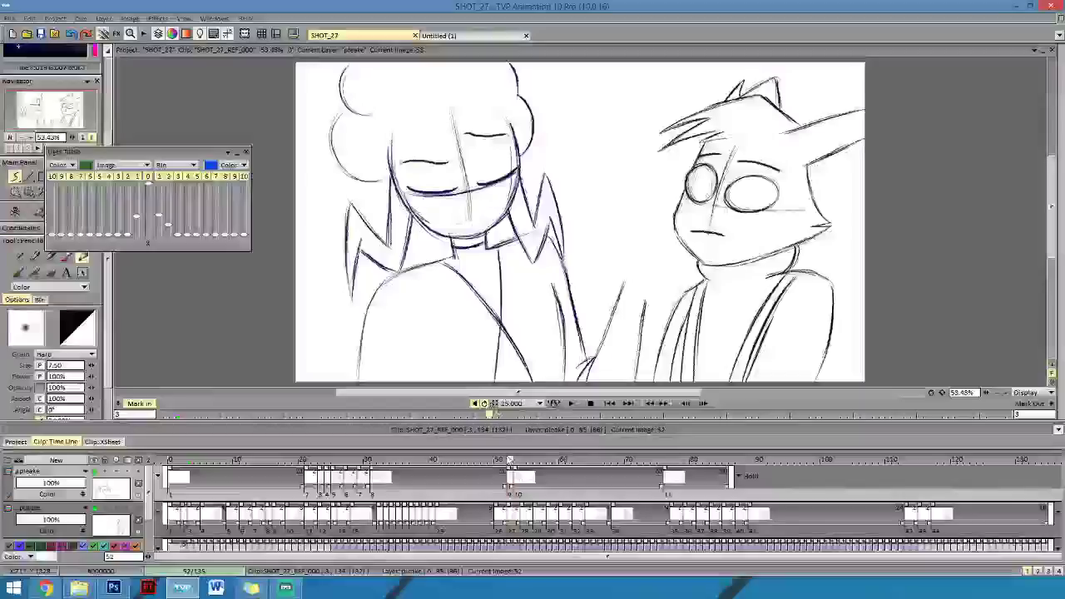
{"action": "key", "text": "Left"}
{"action": "key", "text": "Right"}
{"action": "key", "text": "Right"}
{"action": "key", "text": "Left"}
{"action": "key", "text": "Left"}
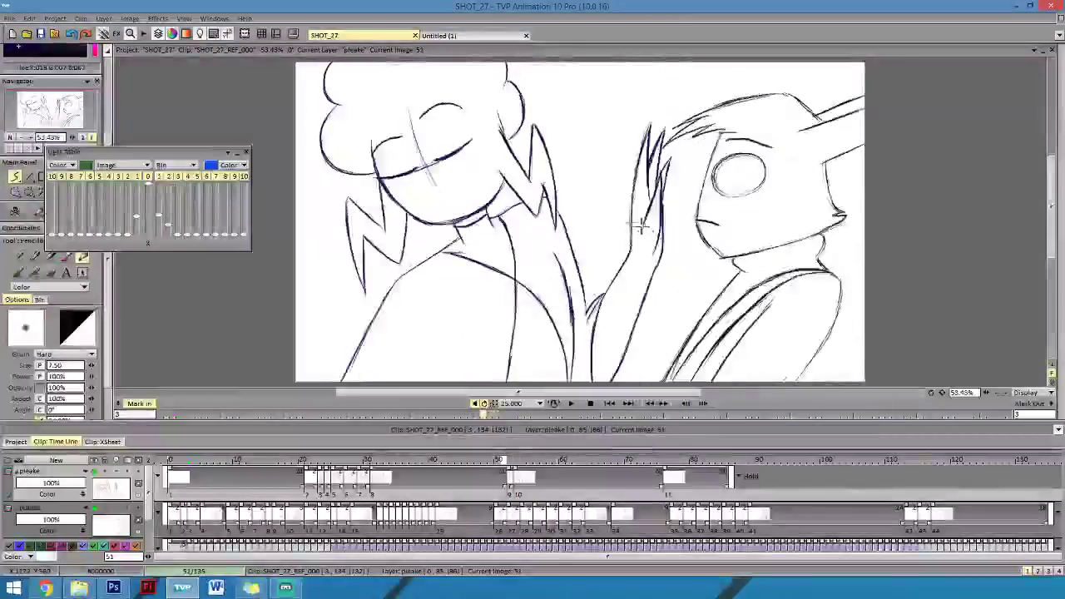
{"action": "key", "text": "Right"}
{"action": "key", "text": "Left"}
{"action": "key", "text": "Right"}
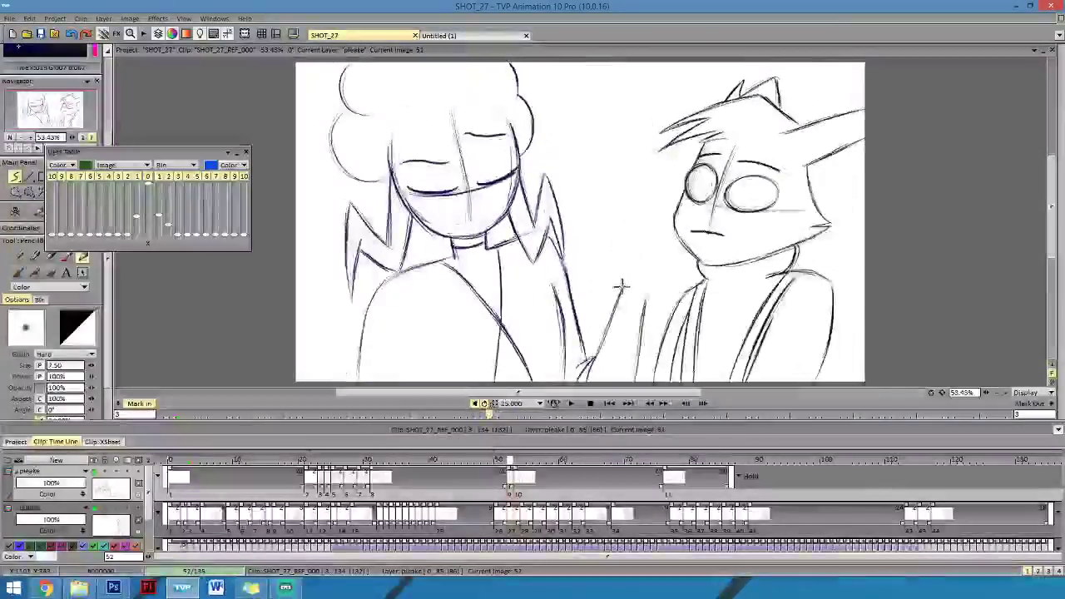
Extend both forearm lines of the curly-haired character on frame 52 and sketch the thumb and the palm's outer edge.
{"action": "mouse_move", "coordinate": [623, 283]}
{"action": "left_mouse_down"}
{"action": "mouse_move", "coordinate": [612, 258]}
{"action": "mouse_move", "coordinate": [620, 216]}
{"action": "mouse_move", "coordinate": [634, 252]}
{"action": "left_mouse_up"}
{"action": "key", "text": "Left"}
{"action": "key", "text": "Right"}
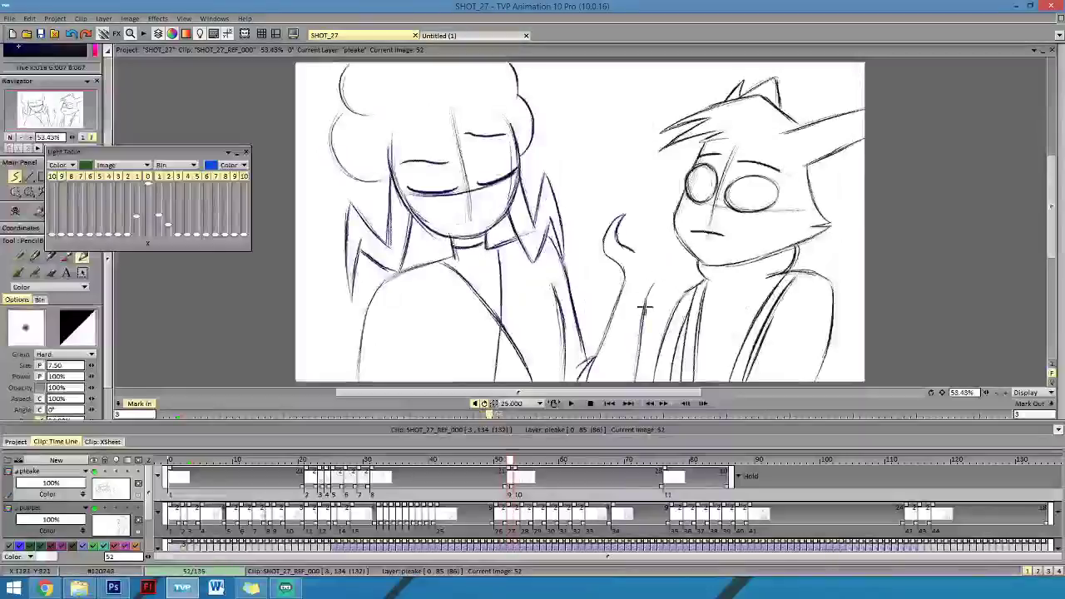
{"action": "left_click_drag", "start_coordinate": [644, 308], "coordinate": [655, 278]}
{"action": "key", "text": "Left"}
{"action": "key", "text": "Right"}
{"action": "key", "text": "Left"}
{"action": "key", "text": "Right"}
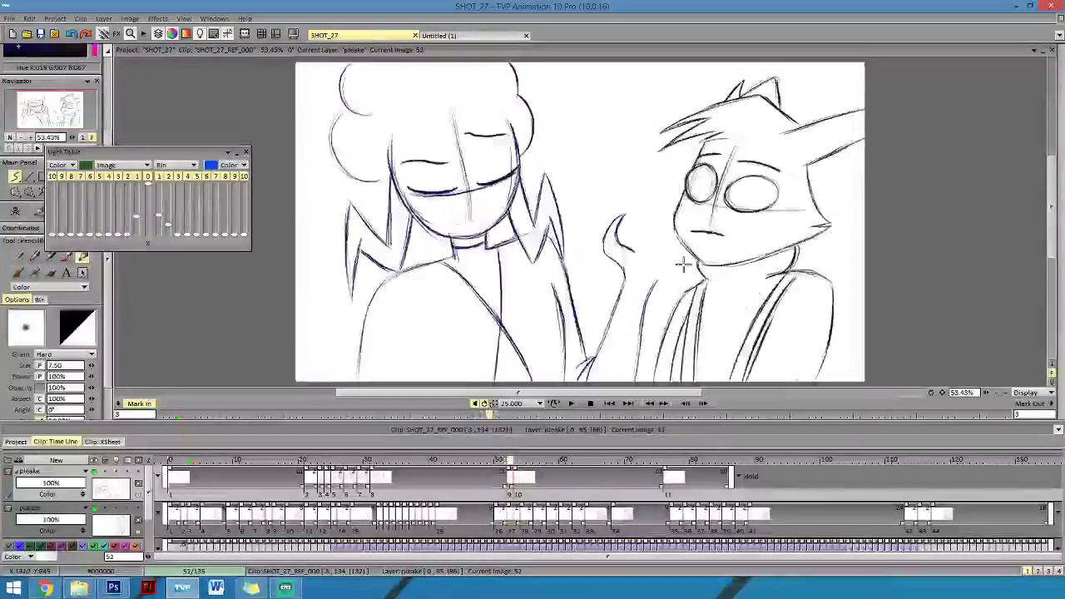
{"action": "key", "text": "Left"}
{"action": "key", "text": "Right"}
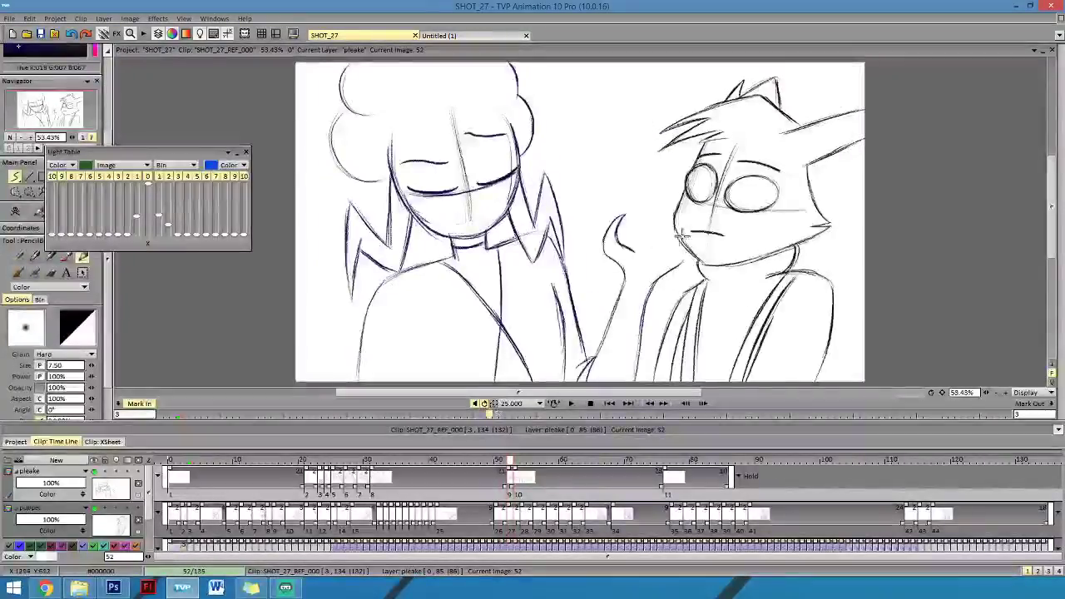
Sketch the curled lower finger of the raised hand on frame 52, beside the eared character's mouth.
{"action": "key", "text": "Left"}
{"action": "key", "text": "Right"}
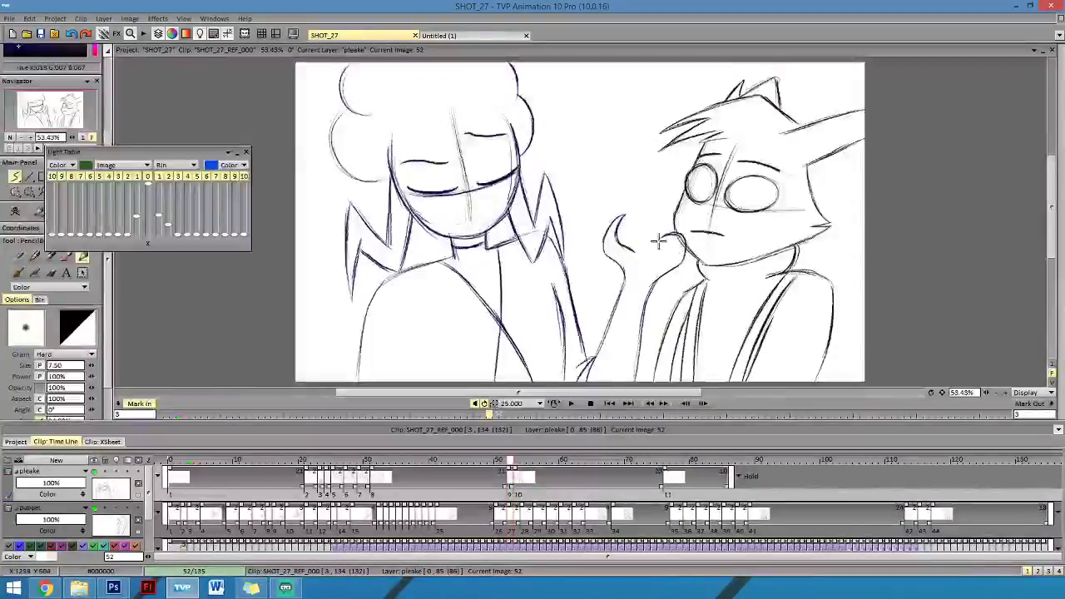
{"action": "key", "text": "Left"}
{"action": "key", "text": "Right"}
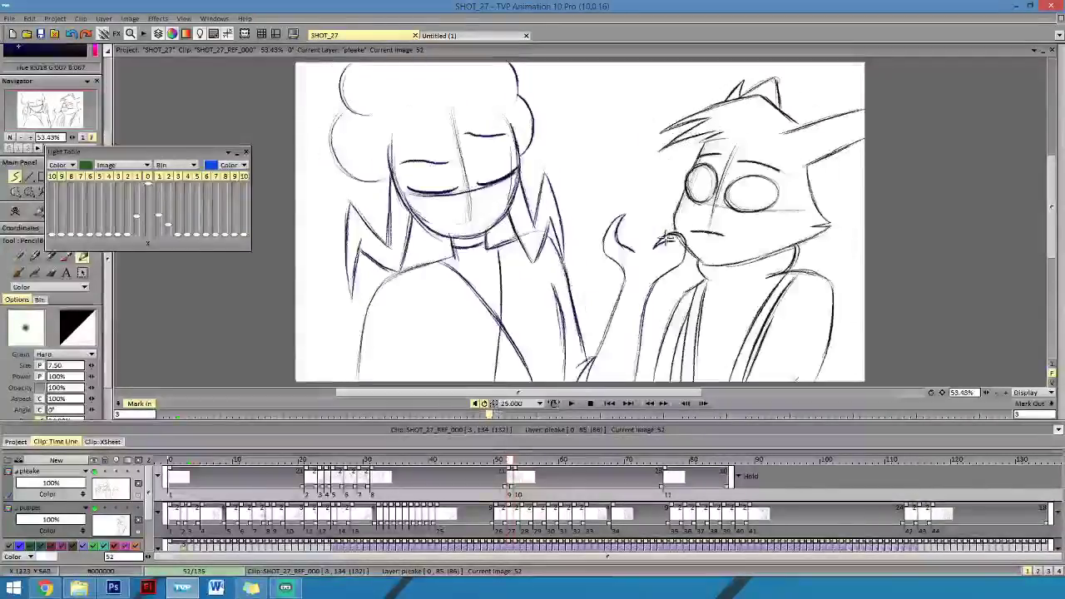
{"action": "key", "text": "Left"}
{"action": "key", "text": "Right"}
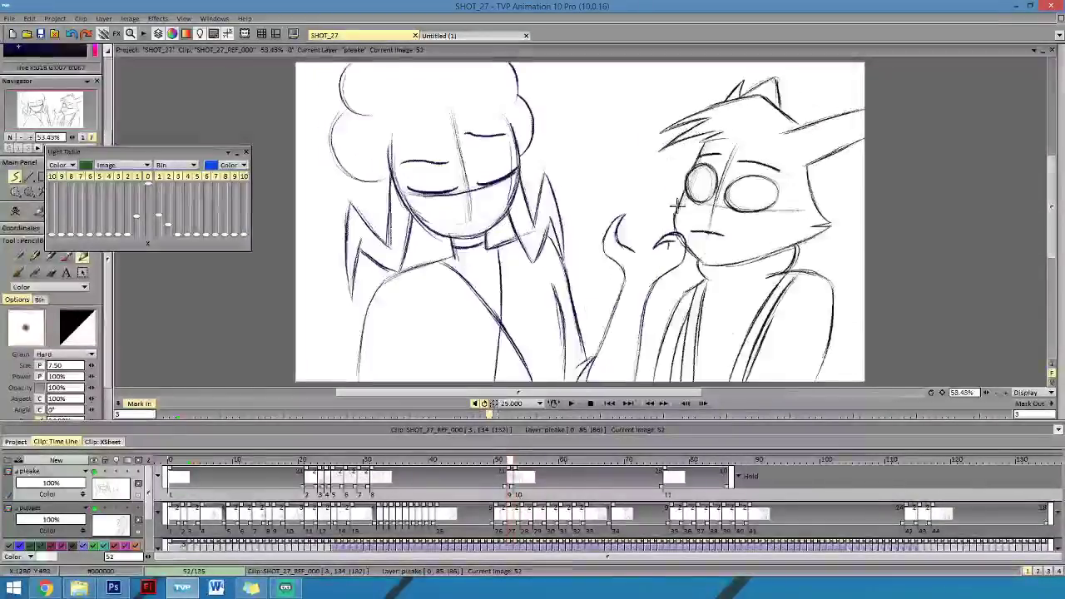
Sketch the remaining curled fingers and the pointed fingertip of the raised hand on frame 52, checking against the neighbouring frames.
{"action": "key", "text": "Right"}
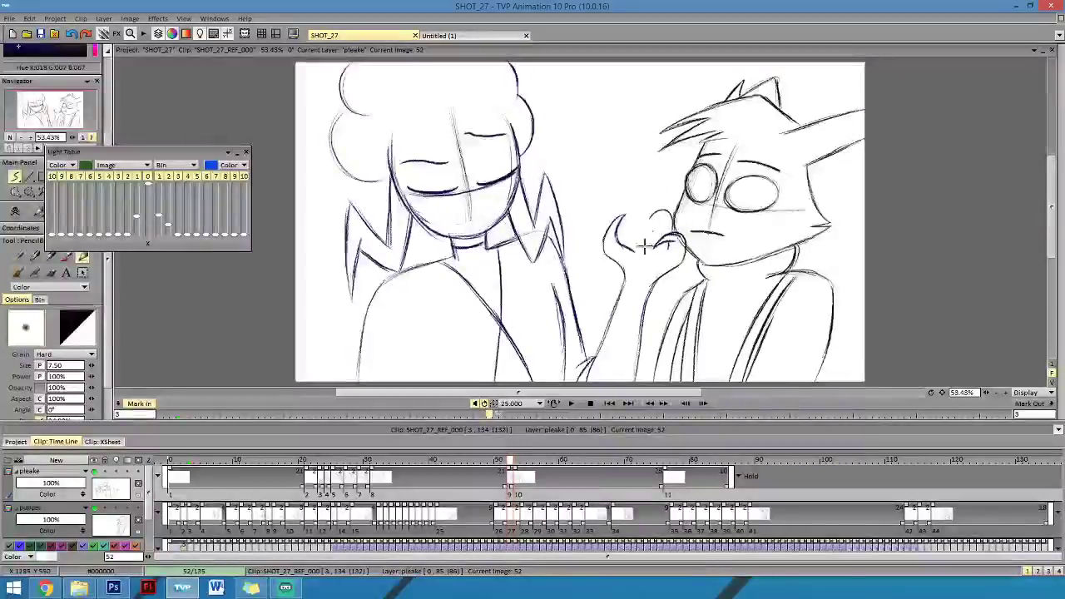
{"action": "left_click_drag", "start_coordinate": [663, 211], "coordinate": [644, 236]}
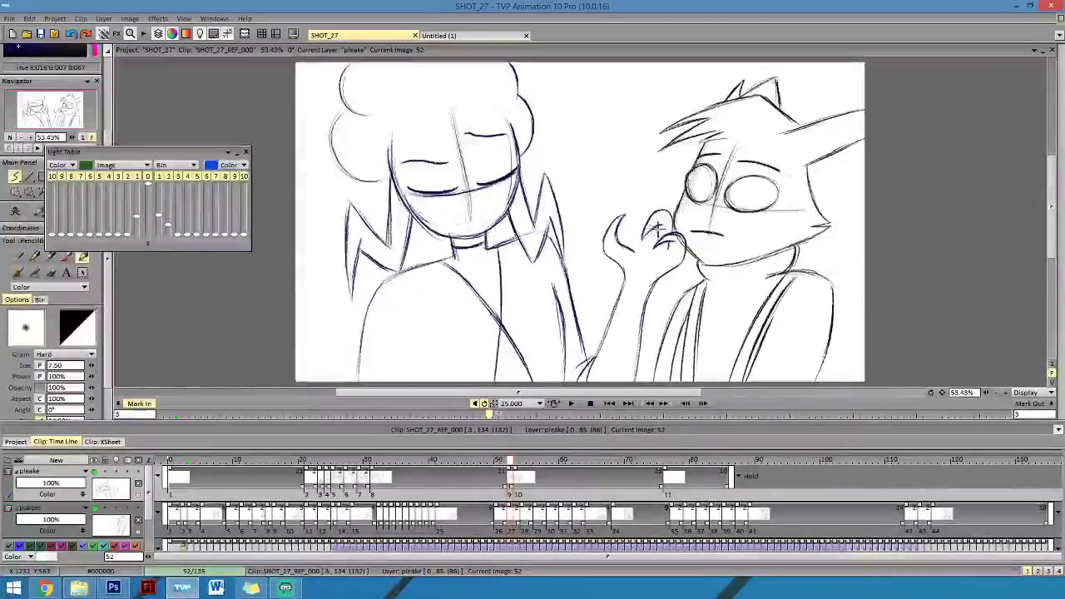
{"action": "key", "text": "Left"}
{"action": "key", "text": "Right"}
{"action": "key", "text": "Right"}
{"action": "key", "text": "Left"}
{"action": "key", "text": "Left"}
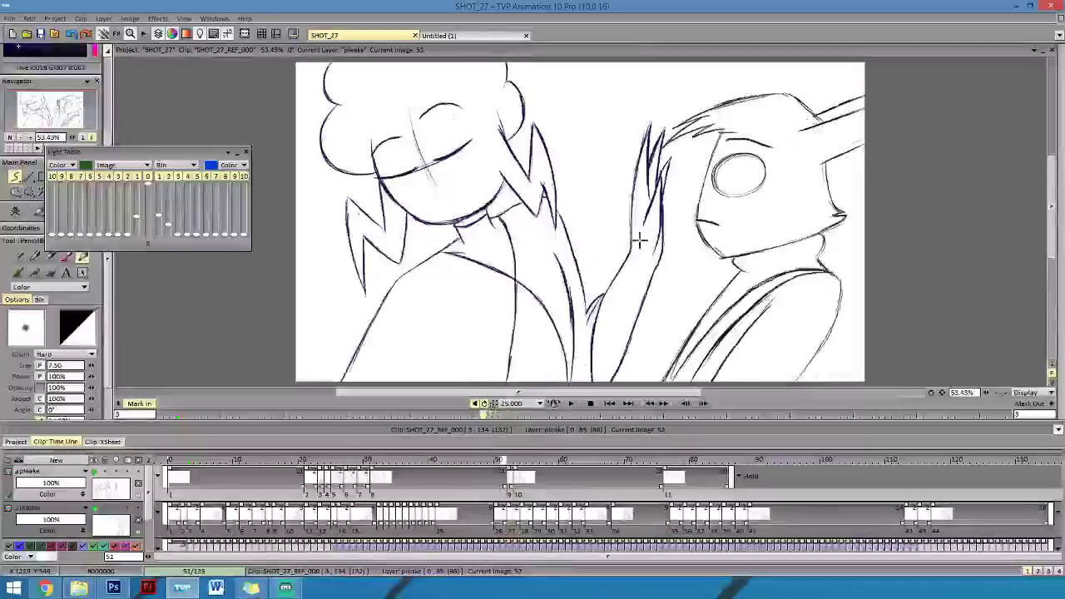
{"action": "key", "text": "Right"}
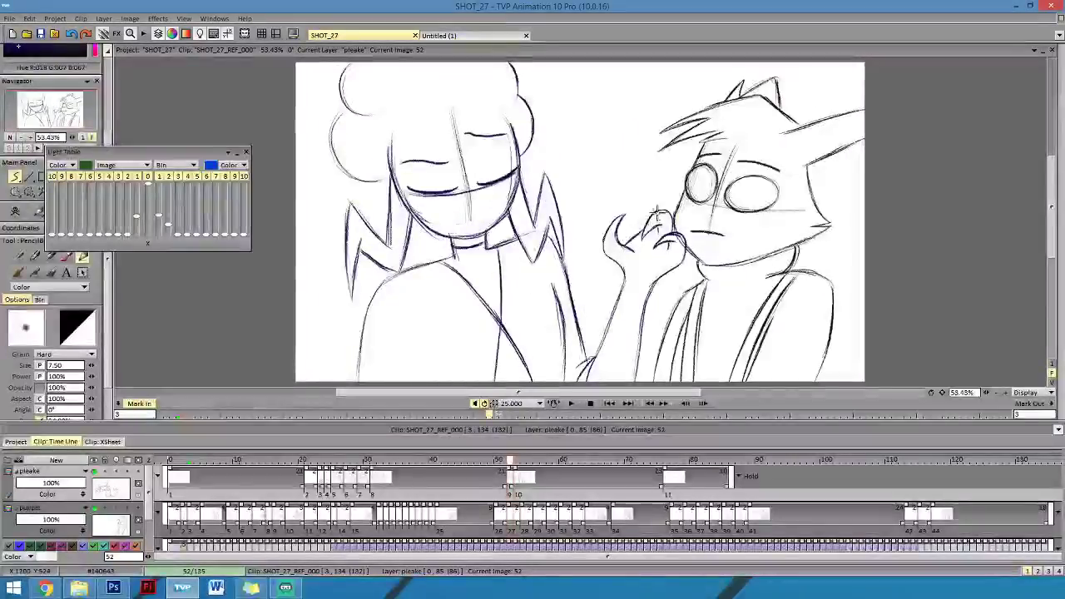
{"action": "key", "text": "Left"}
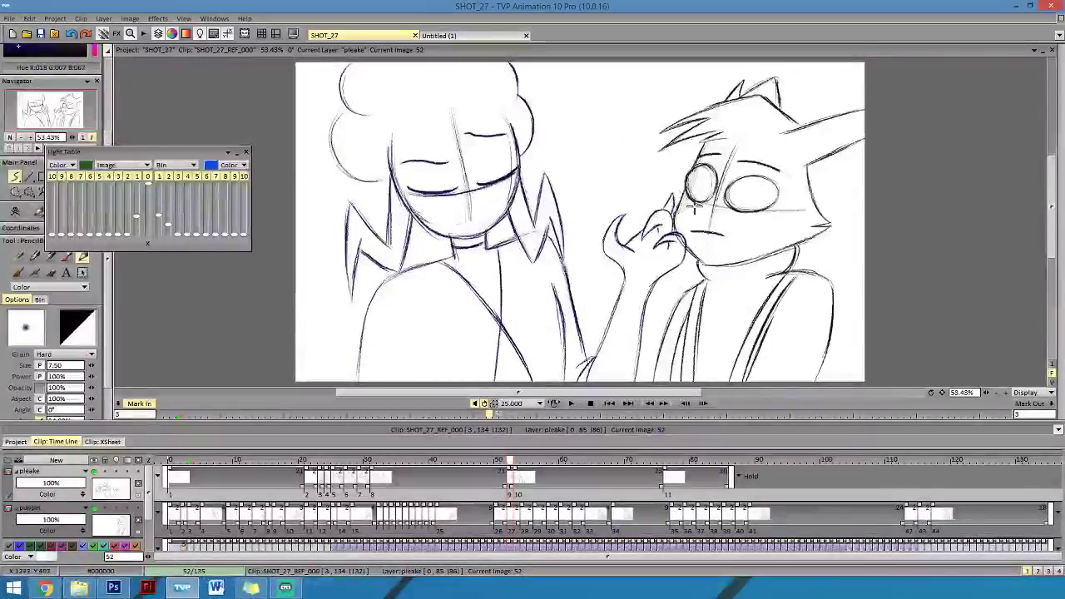
Extend the finished hand drawing one frame earlier on the pleake layer so its exposure starts on frame 51.
{"action": "key", "text": "Left"}
{"action": "key", "text": "Right"}
{"action": "key", "text": "Right"}
{"action": "key", "text": "Right"}
{"action": "key", "text": "Right"}
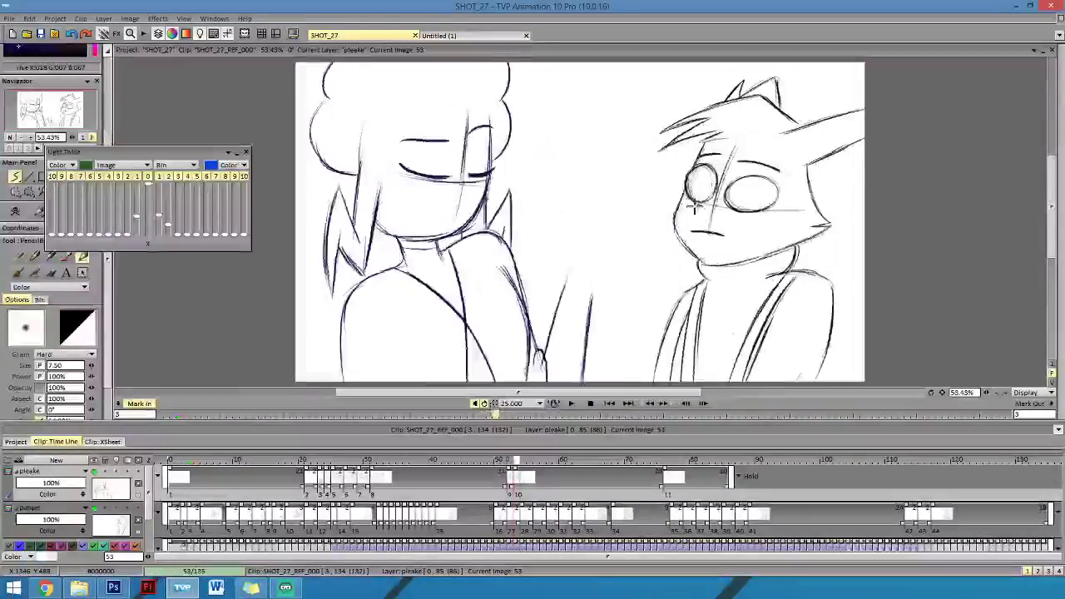
{"action": "key", "text": "Left"}
{"action": "key", "text": "Left"}
{"action": "key", "text": "Right"}
{"action": "left_click_drag", "start_coordinate": [509, 474], "coordinate": [504, 475]}
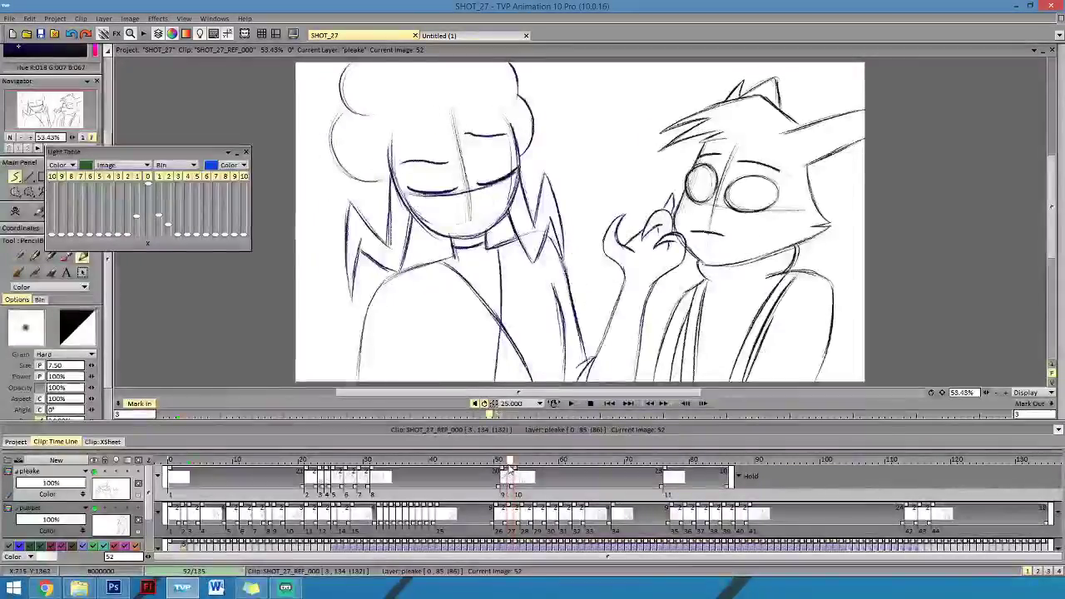
{"action": "key", "text": "Left"}
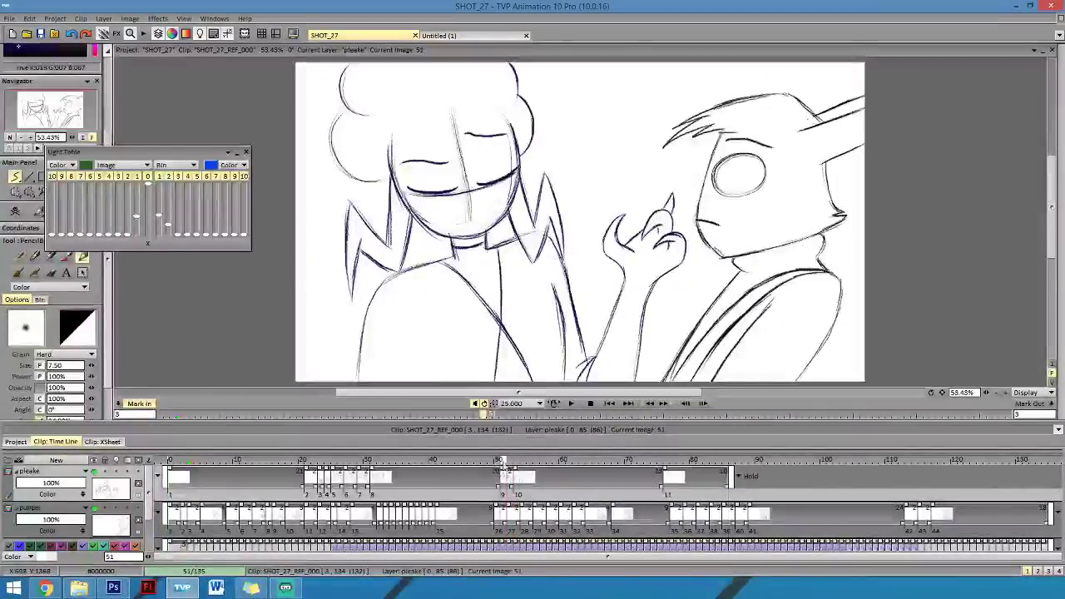
{"action": "left_click_drag", "start_coordinate": [499, 460], "coordinate": [524, 460]}
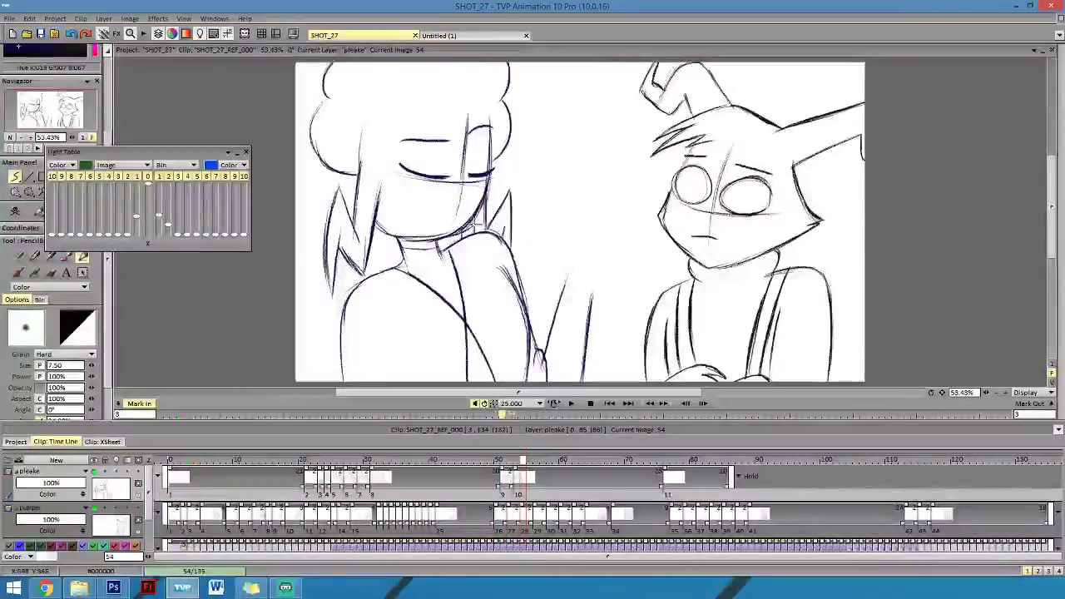
{"action": "left_click_drag", "start_coordinate": [462, 231], "coordinate": [463, 255]}
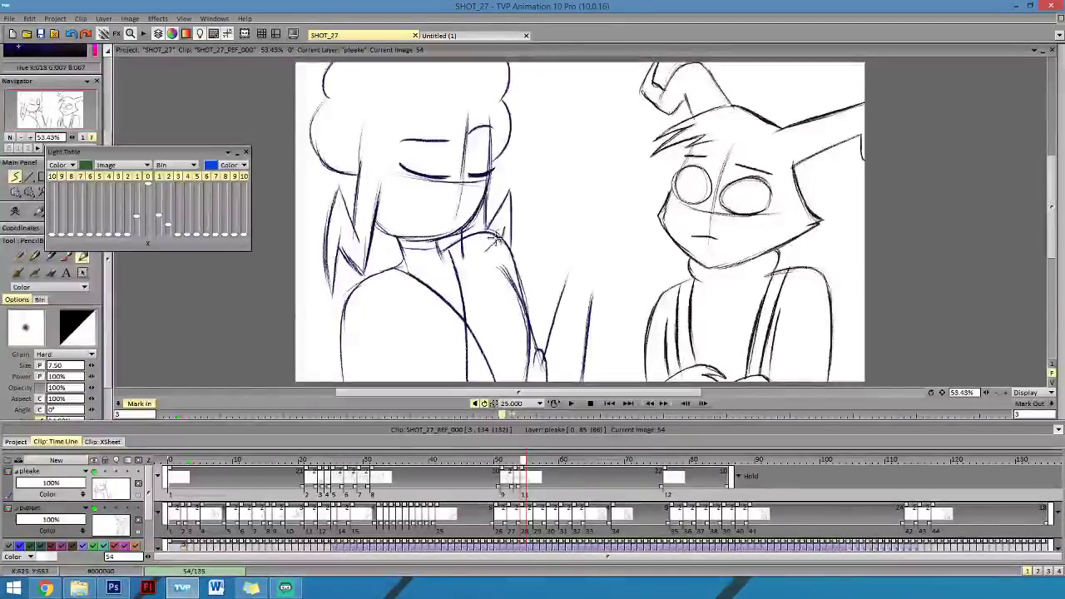
{"action": "key", "text": "Left"}
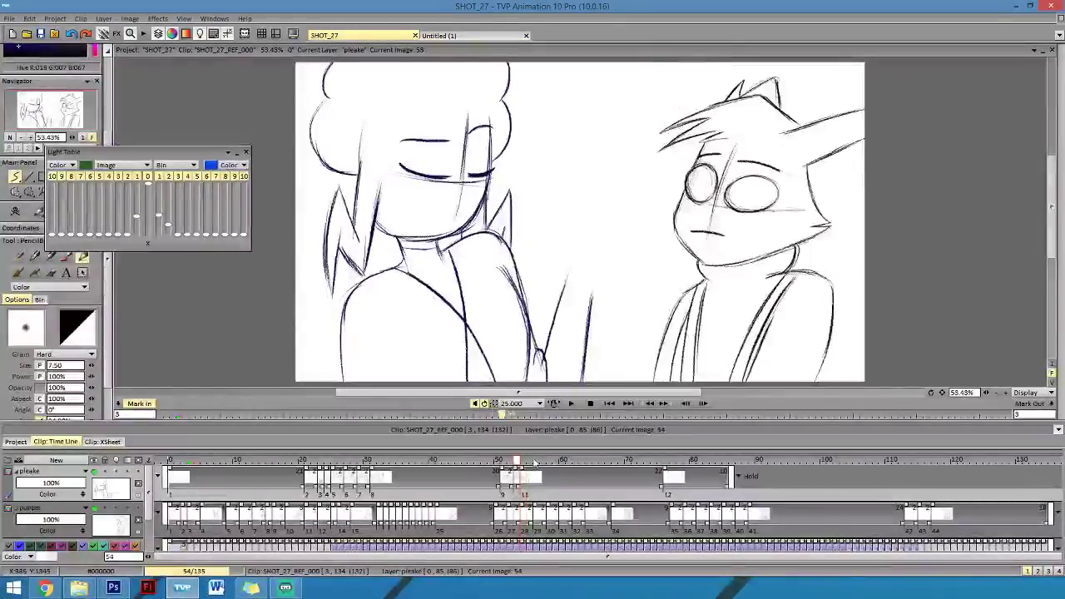
{"action": "key", "text": "Left"}
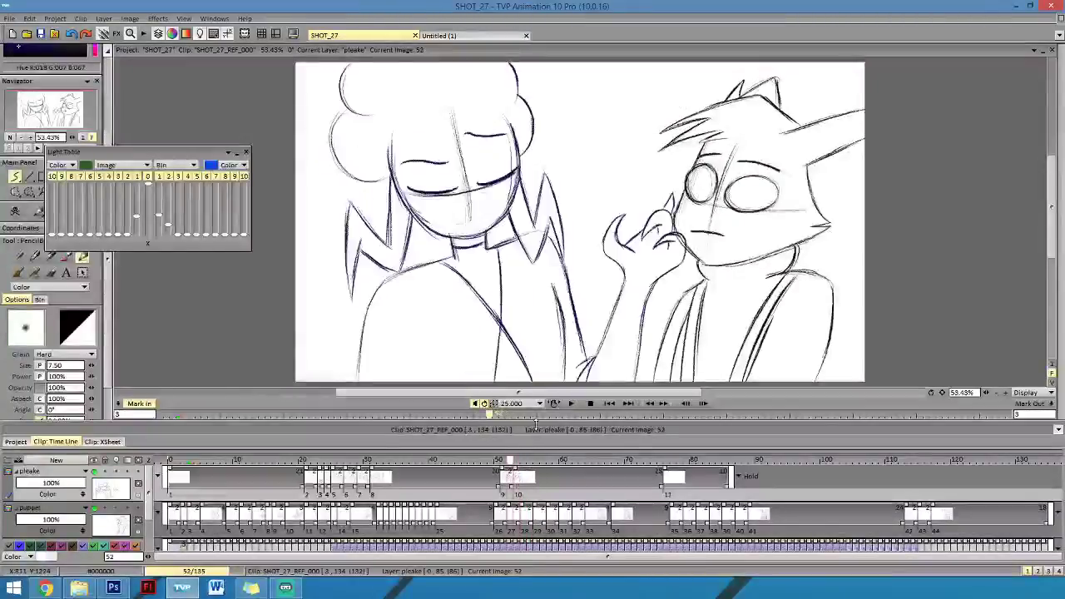
Try to sketch the lower points of the hair strand over the curly-haired character's shoulder on frame 53.
{"action": "key", "text": "Right"}
{"action": "key", "text": "Left"}
{"action": "key", "text": "Right"}
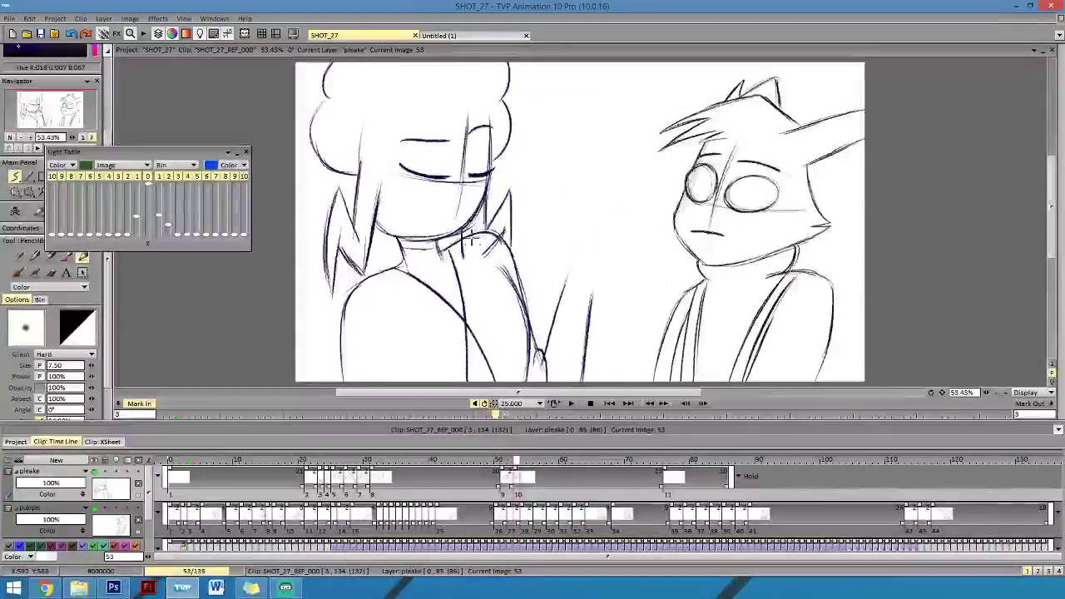
{"action": "key", "text": "Right"}
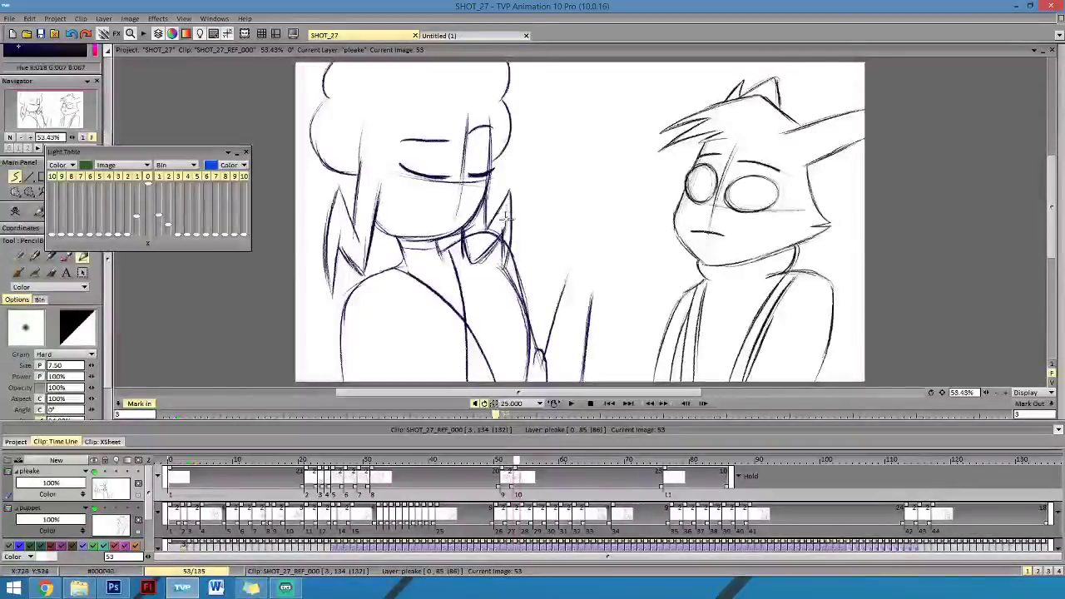
Erase the overlapping hair strand and shoulder lines on frame 53 and redraw the curly-haired character's shoulder contour.
{"action": "key", "text": "e"}
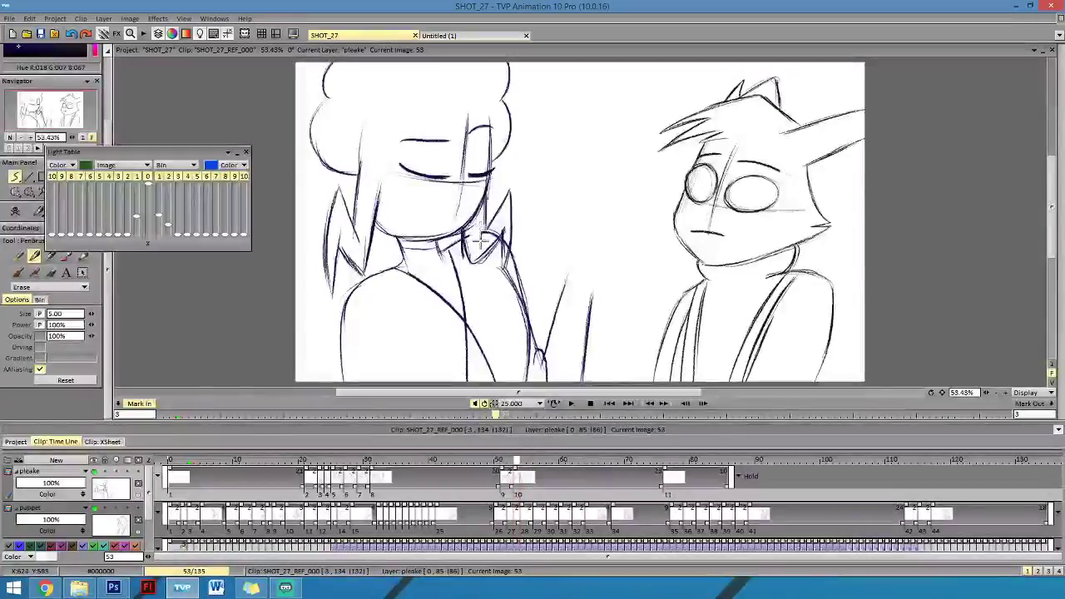
{"action": "mouse_move", "coordinate": [499, 227]}
{"action": "left_mouse_down"}
{"action": "mouse_move", "coordinate": [507, 249]}
{"action": "mouse_move", "coordinate": [510, 218]}
{"action": "mouse_move", "coordinate": [496, 219]}
{"action": "mouse_move", "coordinate": [480, 250]}
{"action": "mouse_move", "coordinate": [471, 240]}
{"action": "mouse_move", "coordinate": [468, 248]}
{"action": "mouse_move", "coordinate": [467, 236]}
{"action": "mouse_move", "coordinate": [492, 238]}
{"action": "mouse_move", "coordinate": [510, 220]}
{"action": "left_mouse_up"}
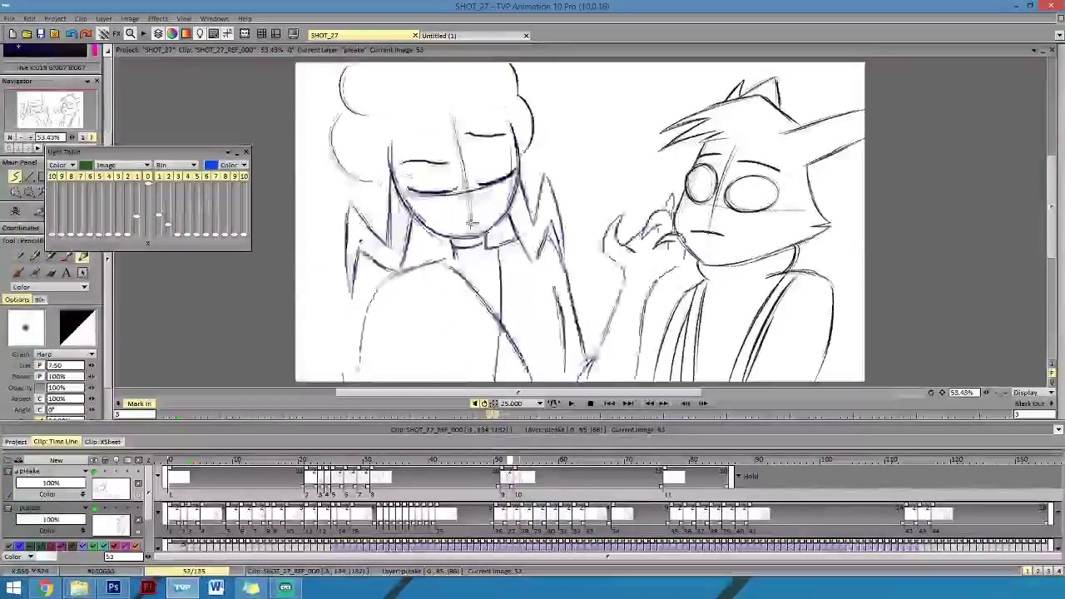
{"action": "key", "text": "Left"}
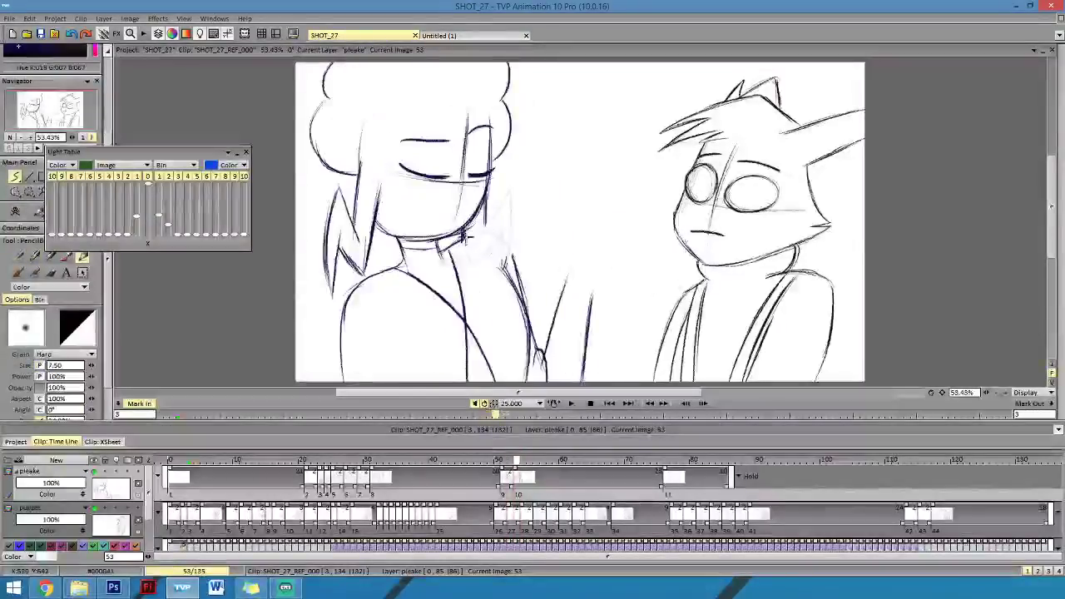
{"action": "key", "text": "Right"}
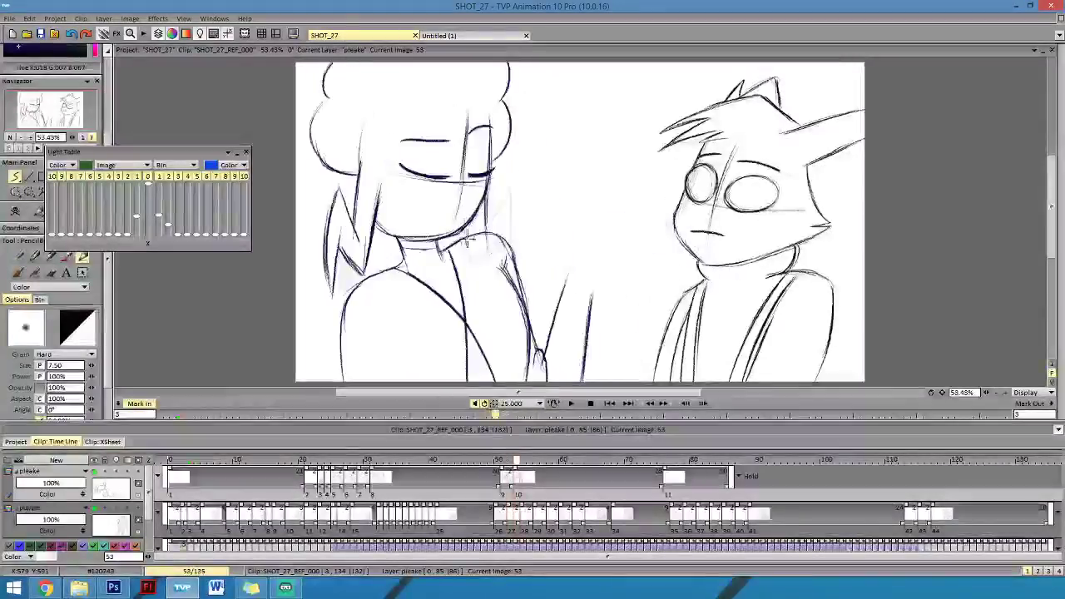
{"action": "key", "text": "Left"}
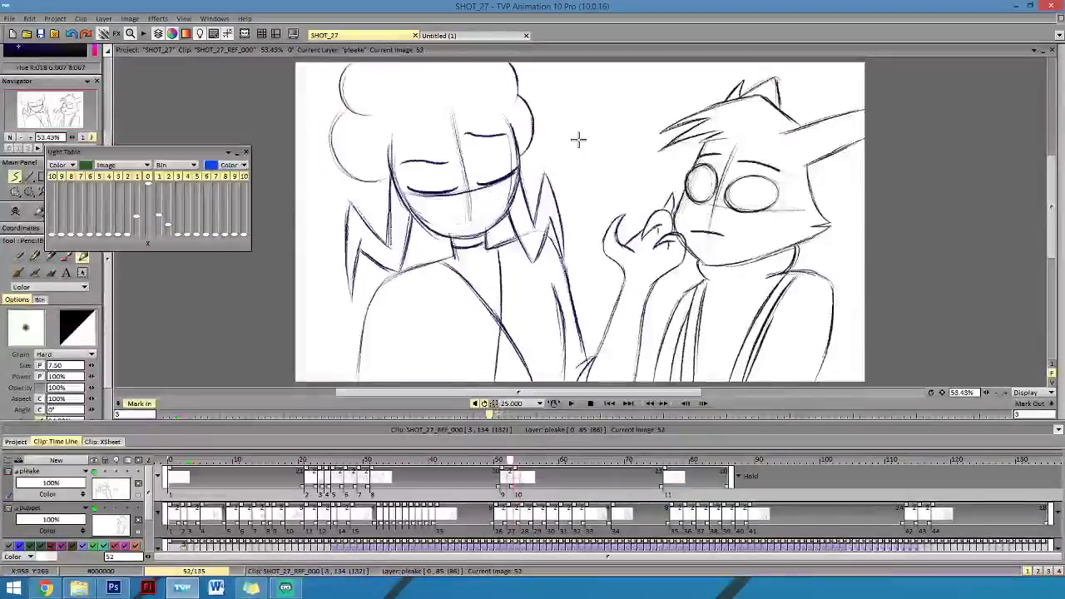
{"action": "key", "text": "Right"}
{"action": "key", "text": "Left"}
{"action": "key", "text": "Right"}
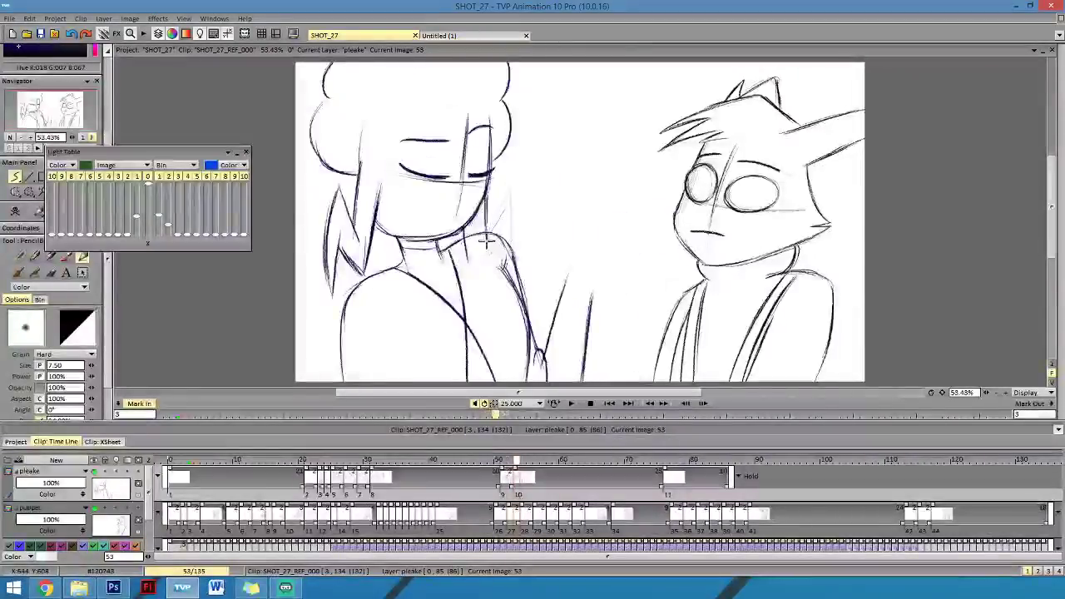
Redraw the jagged hair strand over the shoulder on frame 53 and erase the shoulder line running through it.
{"action": "left_click_drag", "start_coordinate": [489, 234], "coordinate": [510, 197]}
{"action": "key", "text": "Left"}
{"action": "key", "text": "Right"}
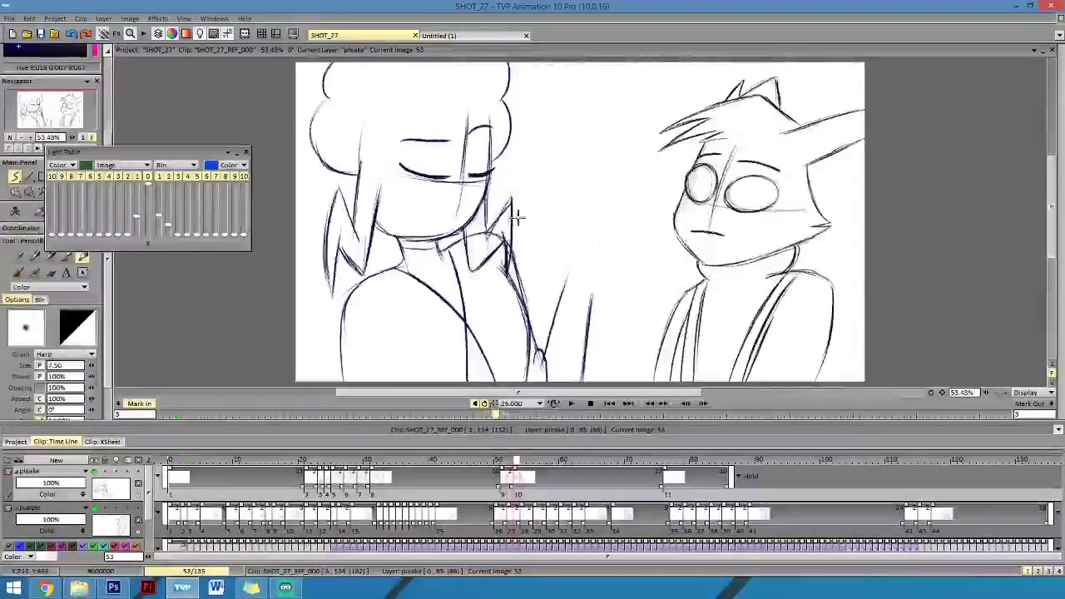
{"action": "key", "text": "e"}
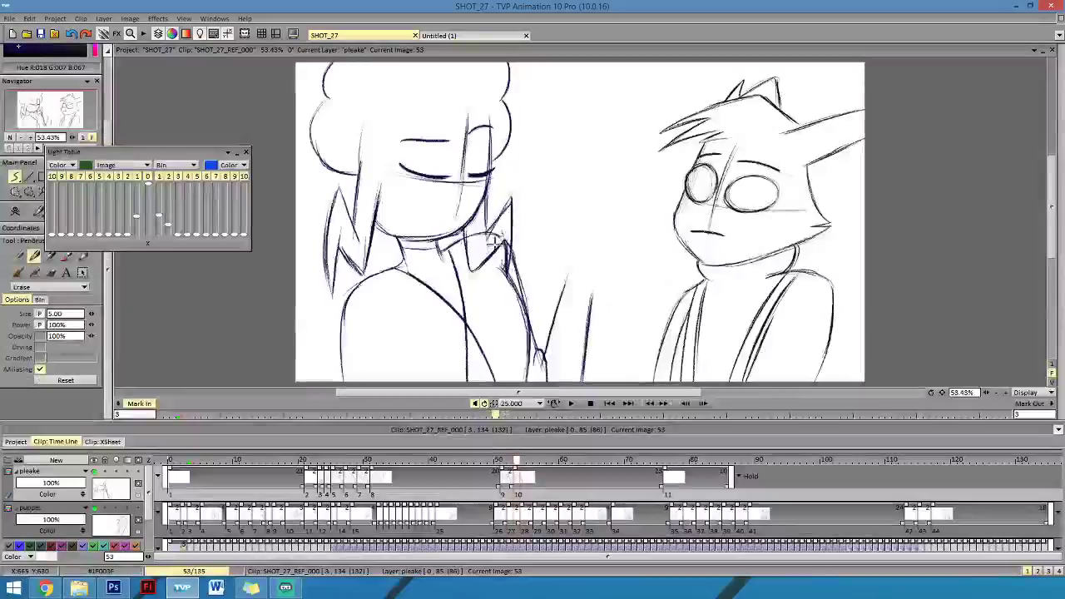
{"action": "key", "text": "e"}
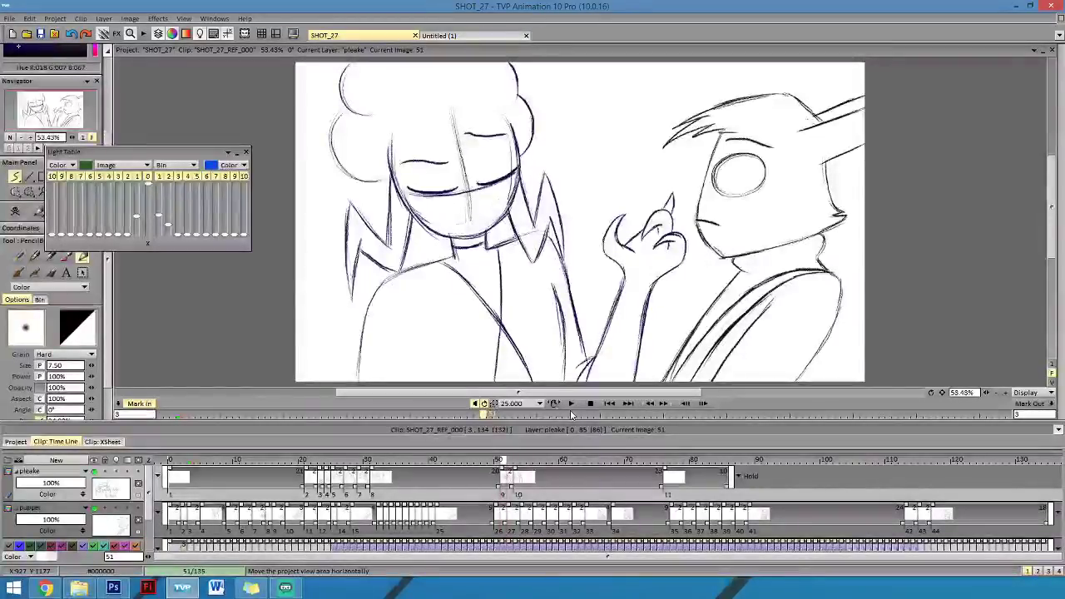
Step forward and back through the frames from 50 onward to review the motion of the head and raised hand.
{"action": "left_click", "coordinate": [500, 460]}
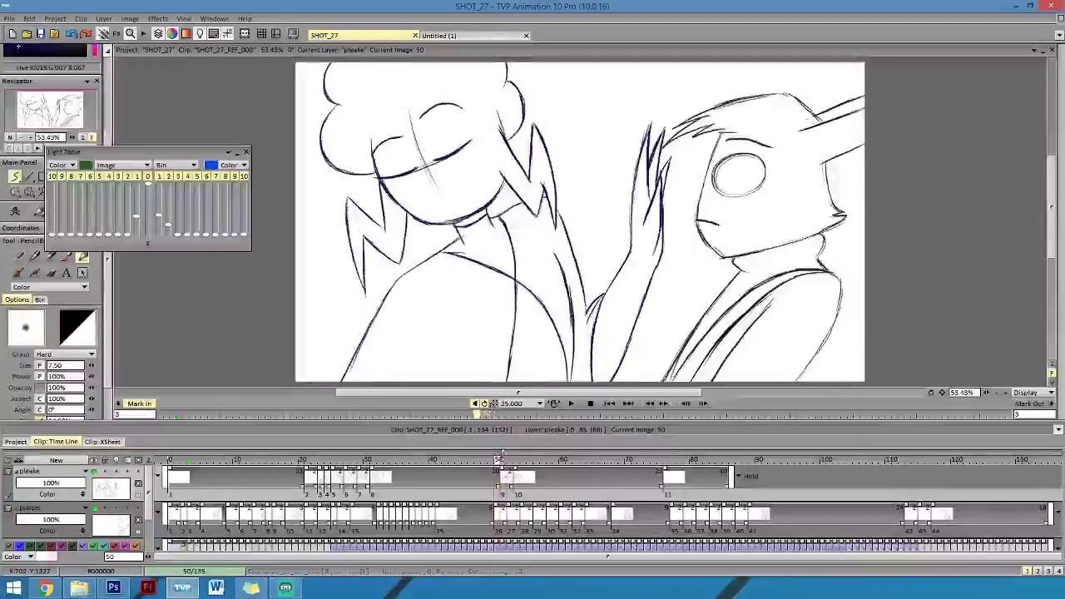
{"action": "key", "text": "Right"}
{"action": "key", "text": "Right"}
{"action": "key", "text": "Right"}
{"action": "key", "text": "Right"}
{"action": "key", "text": "Left"}
{"action": "key", "text": "Left"}
{"action": "key", "text": "Left"}
{"action": "key", "text": "Left"}
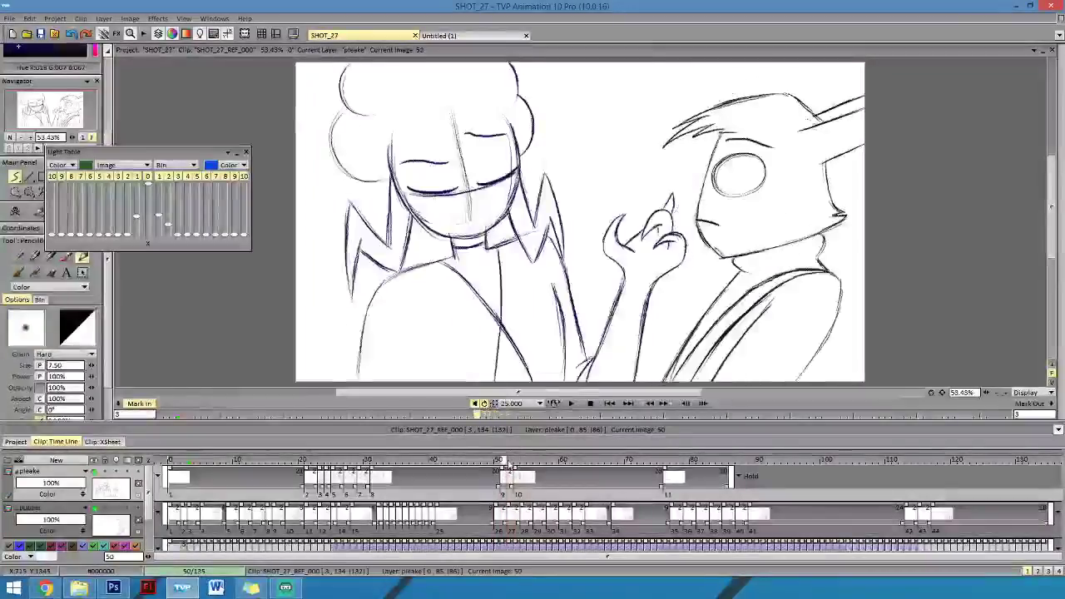
Flip repeatedly between frames 50 and 53 to compare the curly-haired character's head, hair and hand drawings.
{"action": "key", "text": "Right"}
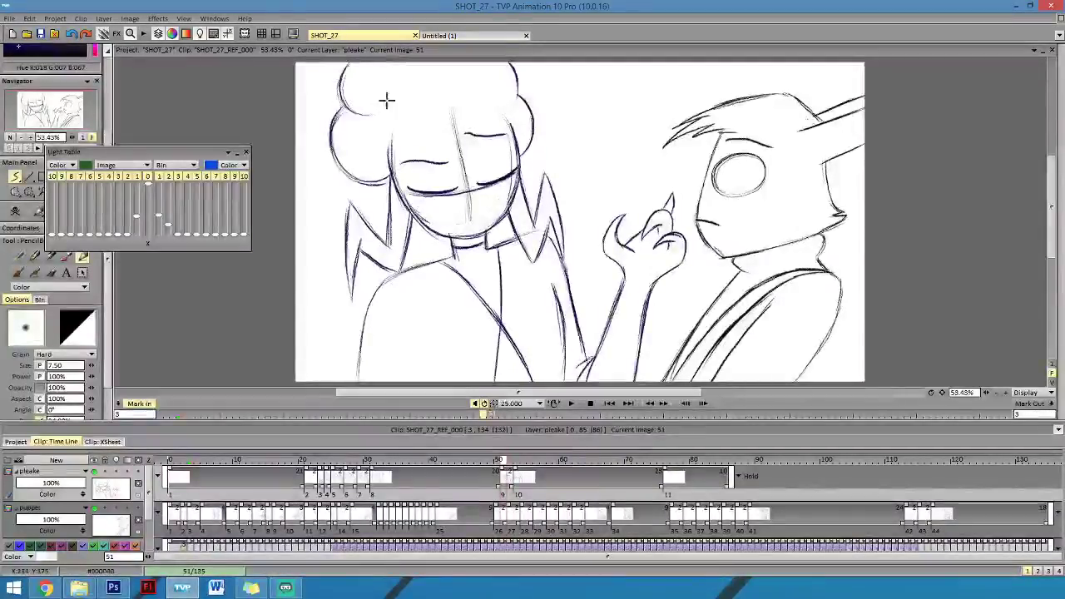
{"action": "key", "text": "Left"}
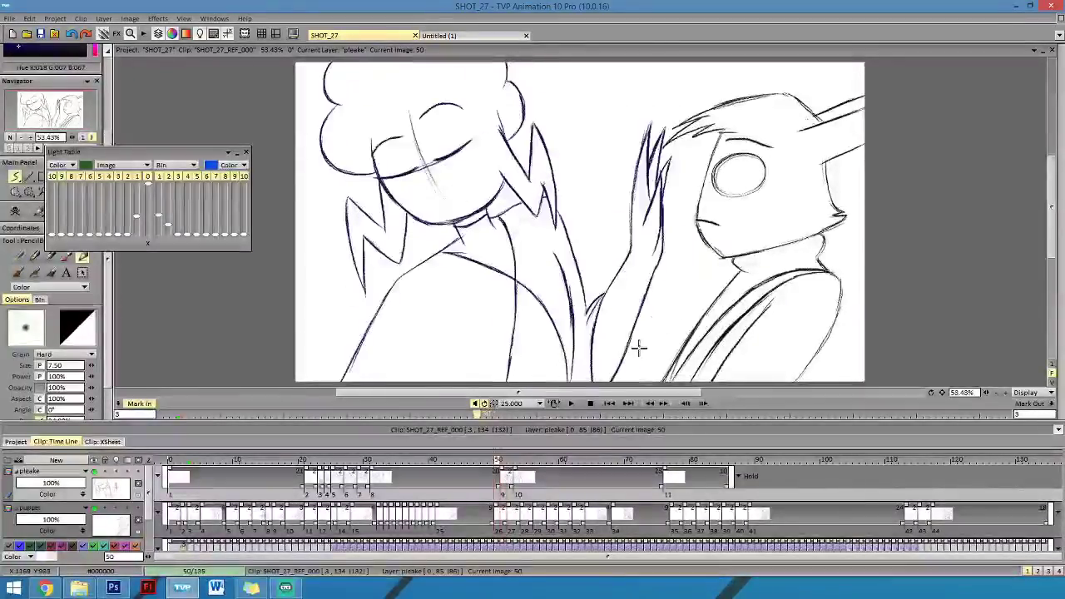
{"action": "key", "text": "Right"}
{"action": "key", "text": "Right"}
{"action": "key", "text": "Left"}
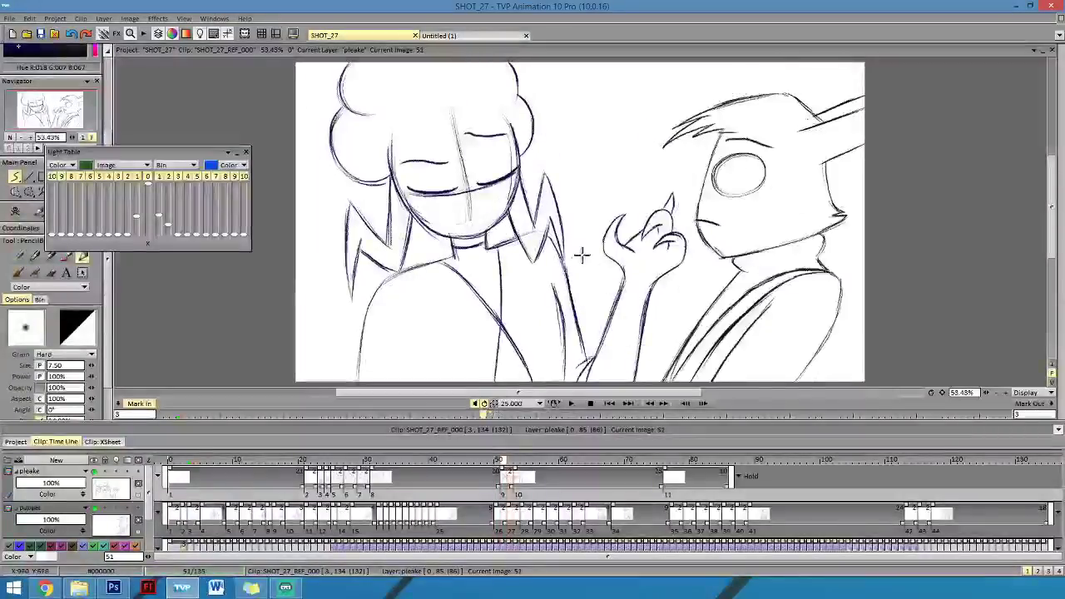
{"action": "key", "text": "Right"}
{"action": "key", "text": "Right"}
{"action": "key", "text": "Left"}
{"action": "key", "text": "Right"}
{"action": "key", "text": "Right"}
{"action": "key", "text": "Left"}
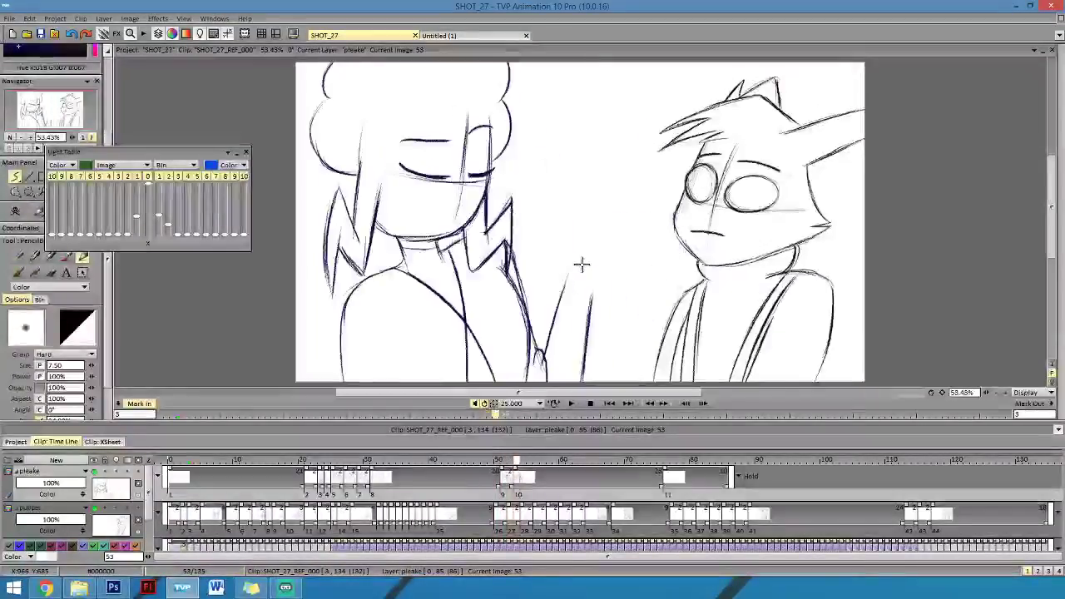
{"action": "key", "text": "Left"}
{"action": "key", "text": "Right"}
{"action": "key", "text": "Left"}
{"action": "key", "text": "Right"}
{"action": "key", "text": "Left"}
{"action": "key", "text": "Right"}
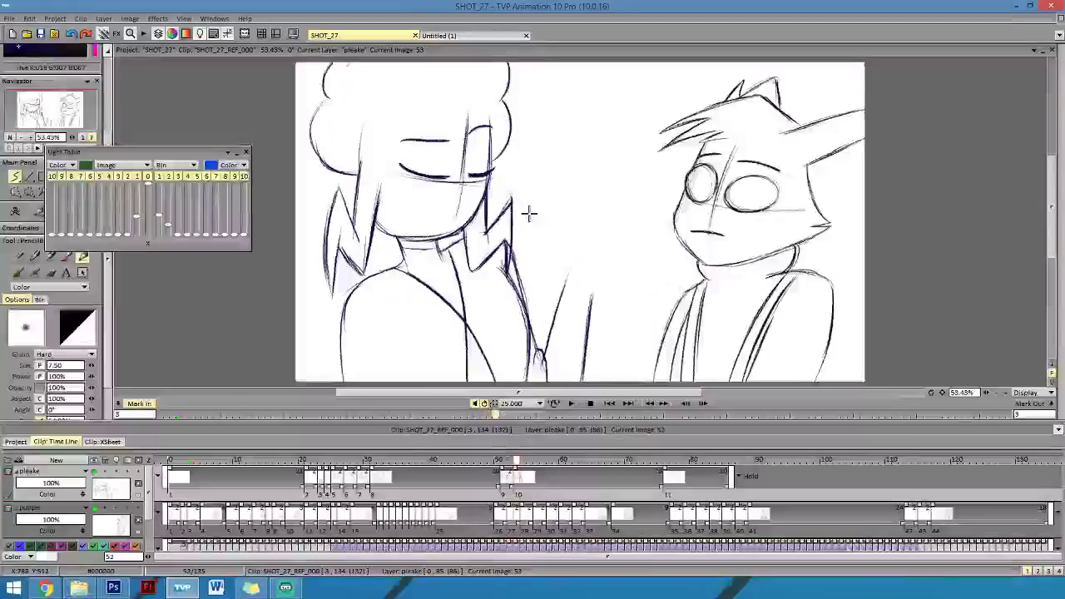
{"action": "key", "text": "Left"}
{"action": "key", "text": "Right"}
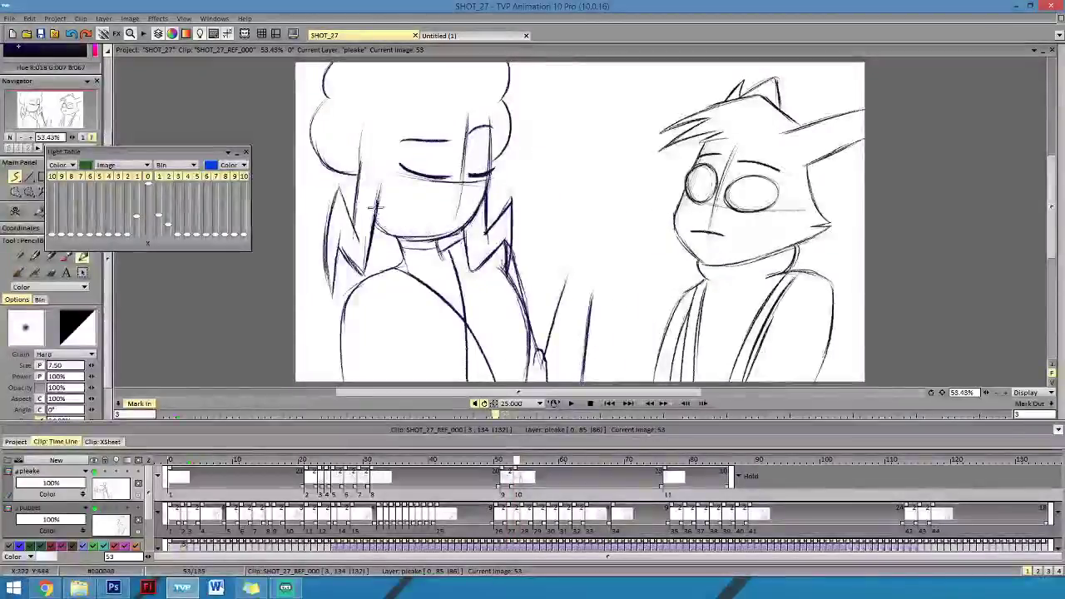
Redraw the curly-haired character's cheek line down to the jaw on frame 53, checking it against the previous frame.
{"action": "left_click_drag", "start_coordinate": [377, 208], "coordinate": [402, 237]}
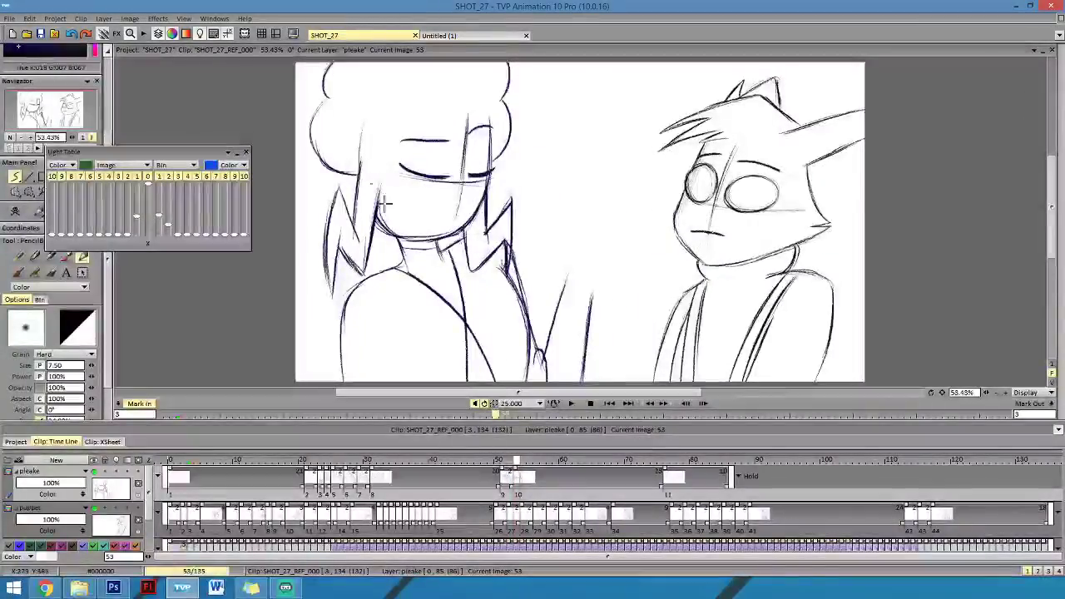
{"action": "key", "text": "e"}
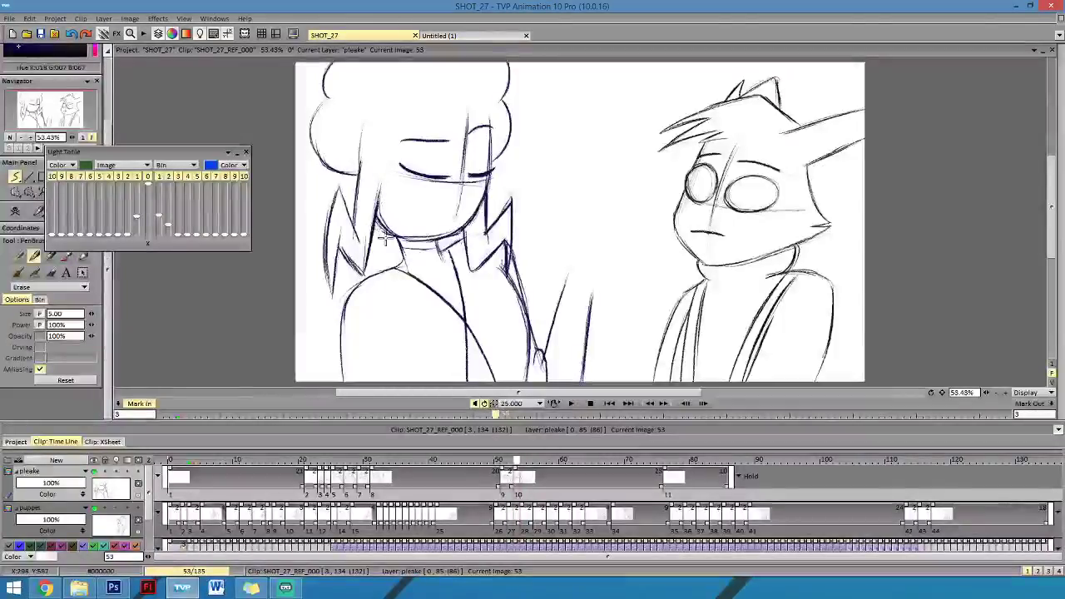
{"action": "key", "text": "Left"}
{"action": "key", "text": "Right"}
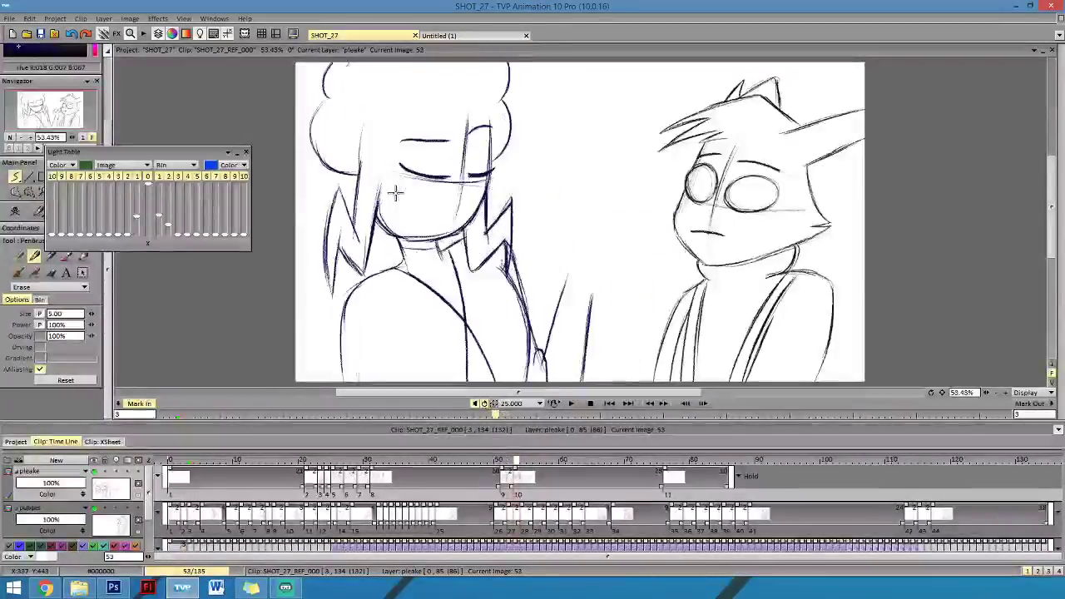
{"action": "key", "text": "n"}
{"action": "key", "text": "Left"}
{"action": "key", "text": "Right"}
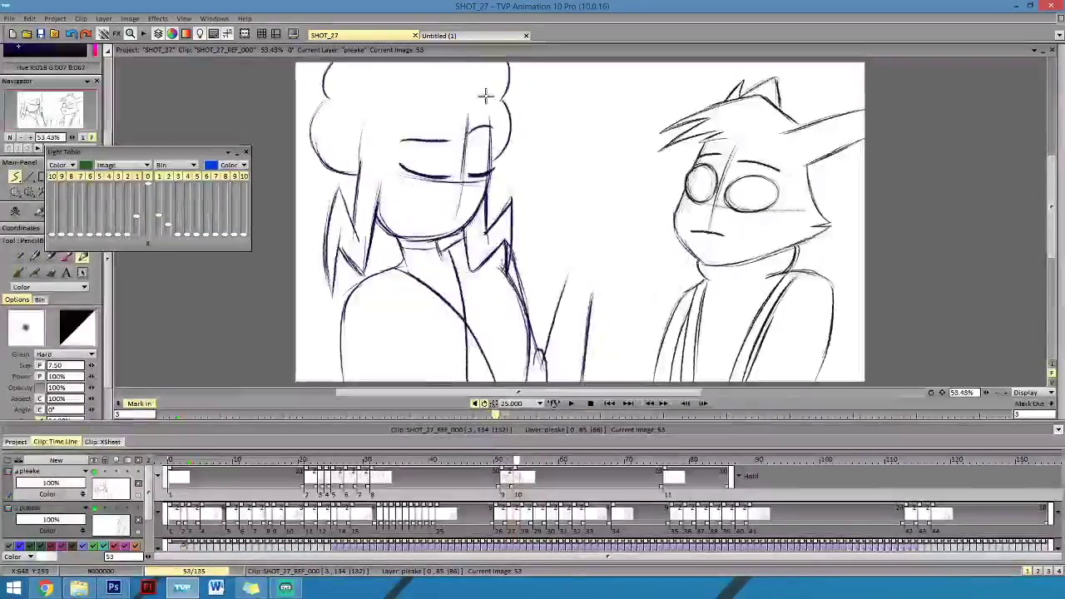
Go over the line along the far side of the curly-haired character's face on frame 53, comparing it with frame 52.
{"action": "left_click_drag", "start_coordinate": [487, 98], "coordinate": [496, 150]}
{"action": "key", "text": "Left"}
{"action": "key", "text": "Right"}
{"action": "key", "text": "Left"}
{"action": "key", "text": "Right"}
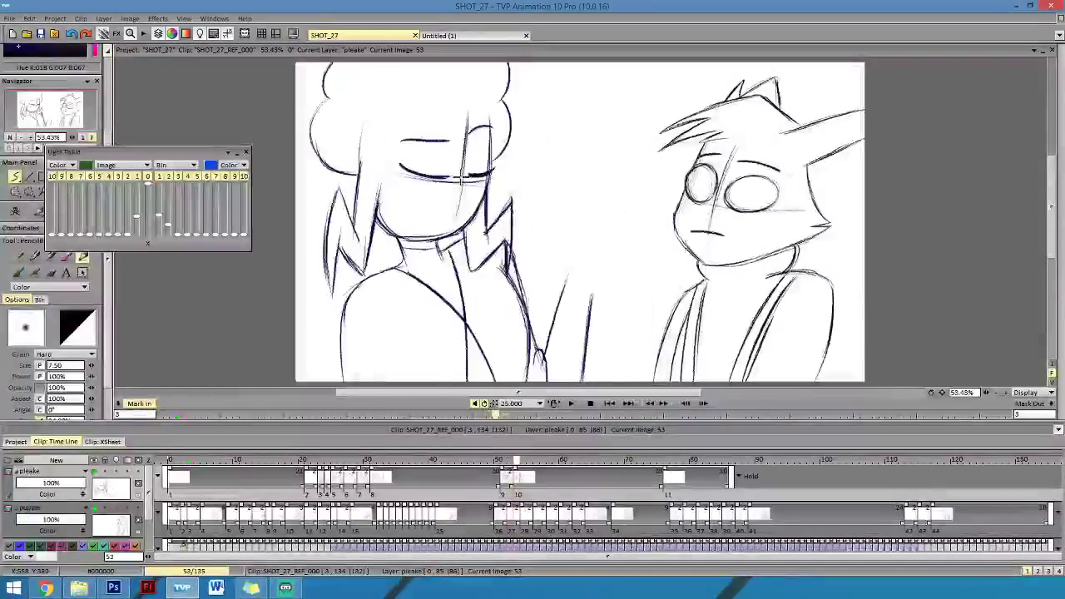
{"action": "key", "text": "Left"}
{"action": "key", "text": "Right"}
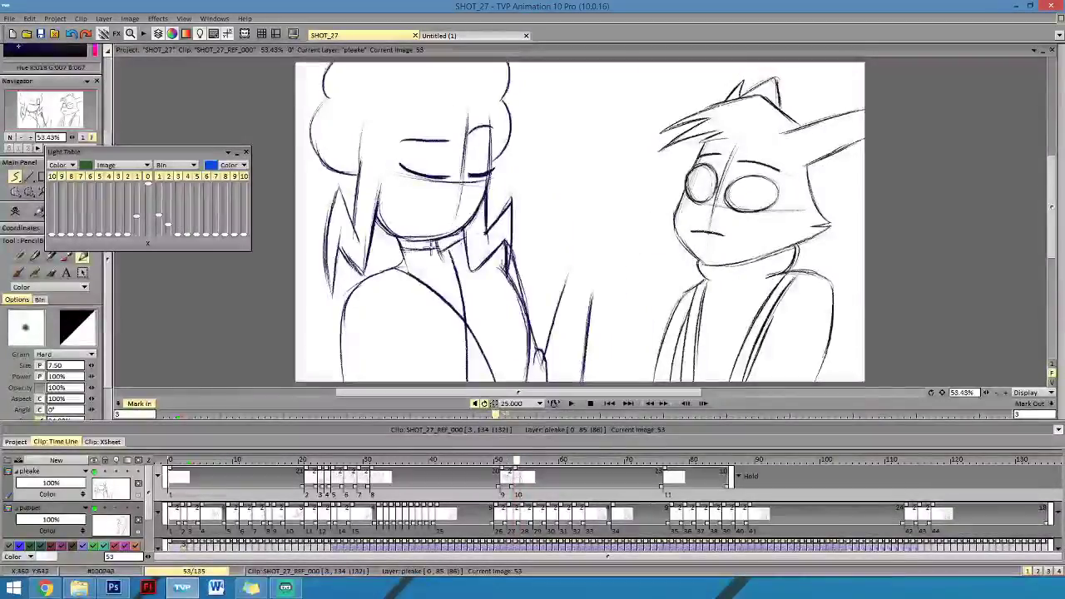
{"action": "key", "text": "Left"}
{"action": "key", "text": "Right"}
{"action": "key", "text": "Left"}
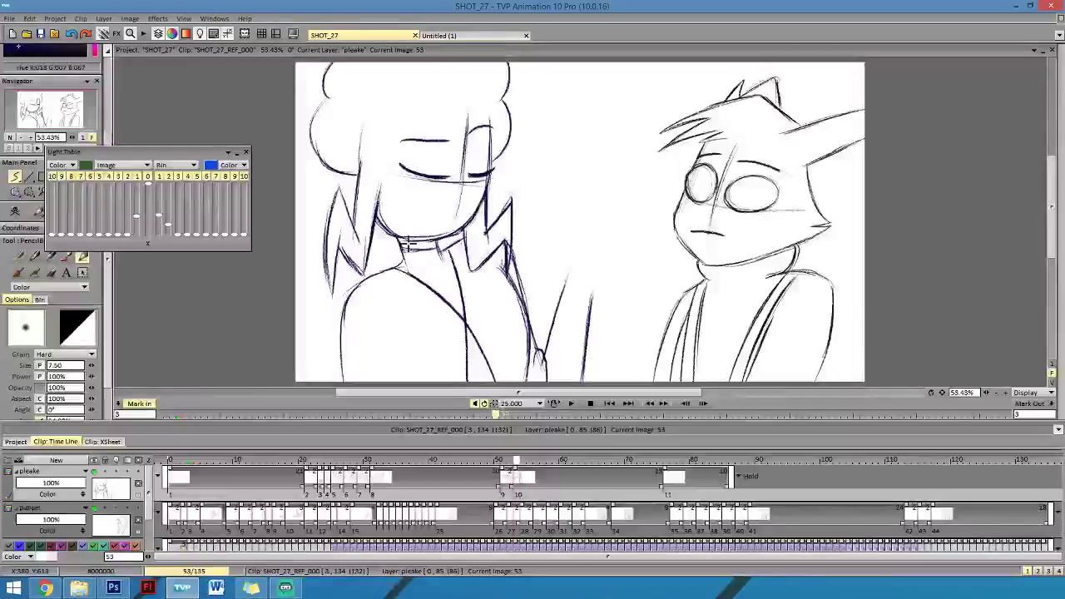
{"action": "key", "text": "Right"}
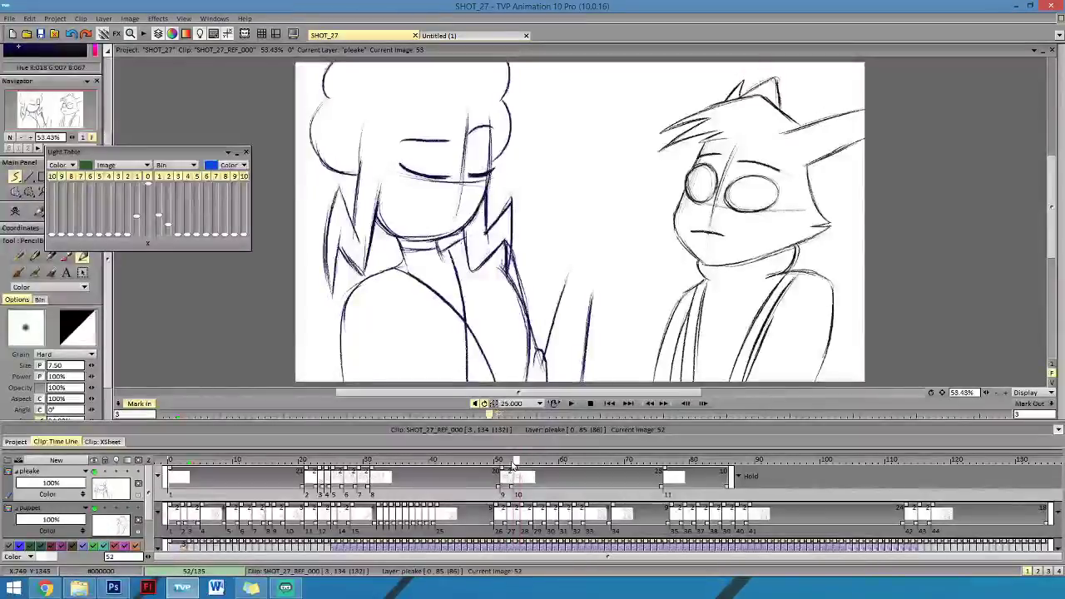
Scrub and step through the frames around 50 to 53 to judge the spacing between the raised-hand and lowered-head drawings.
{"action": "left_click_drag", "start_coordinate": [517, 461], "coordinate": [525, 418]}
{"action": "key", "text": "Left"}
{"action": "key", "text": "Left"}
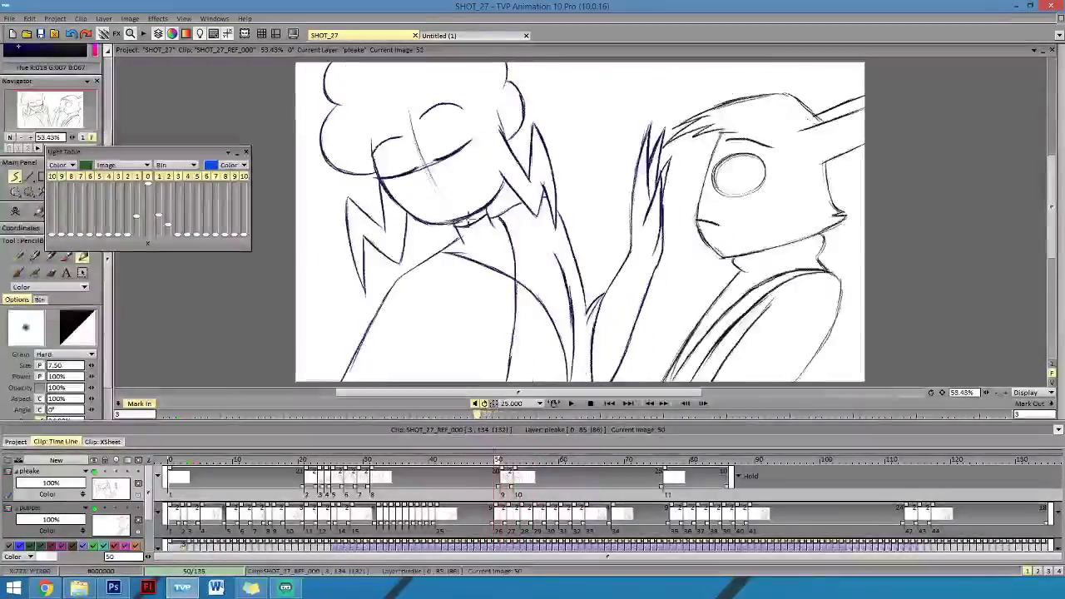
{"action": "key", "text": "ctrl+Left"}
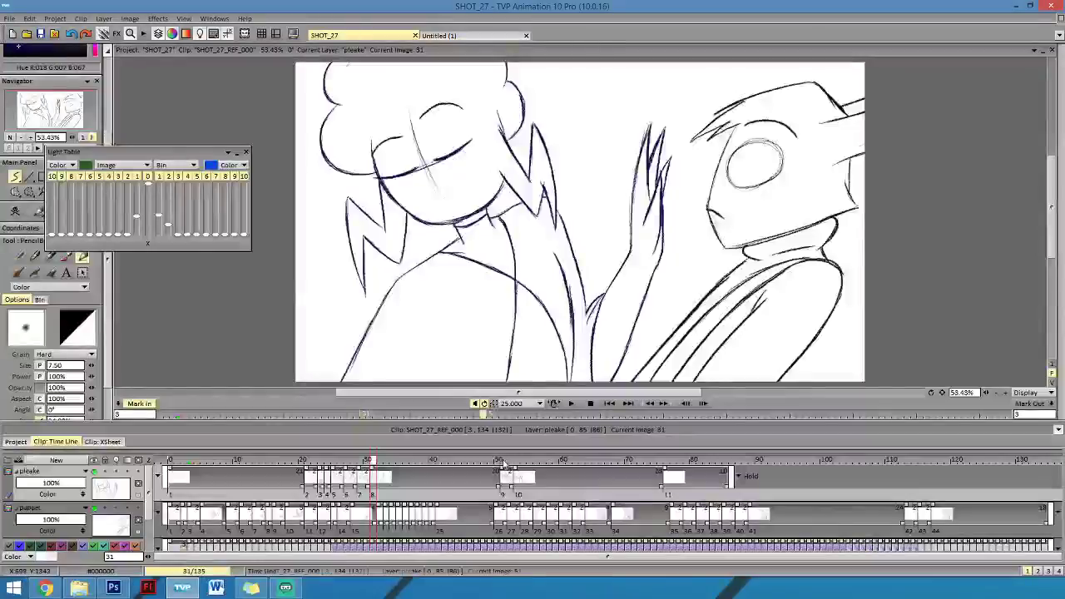
{"action": "left_click", "coordinate": [503, 461]}
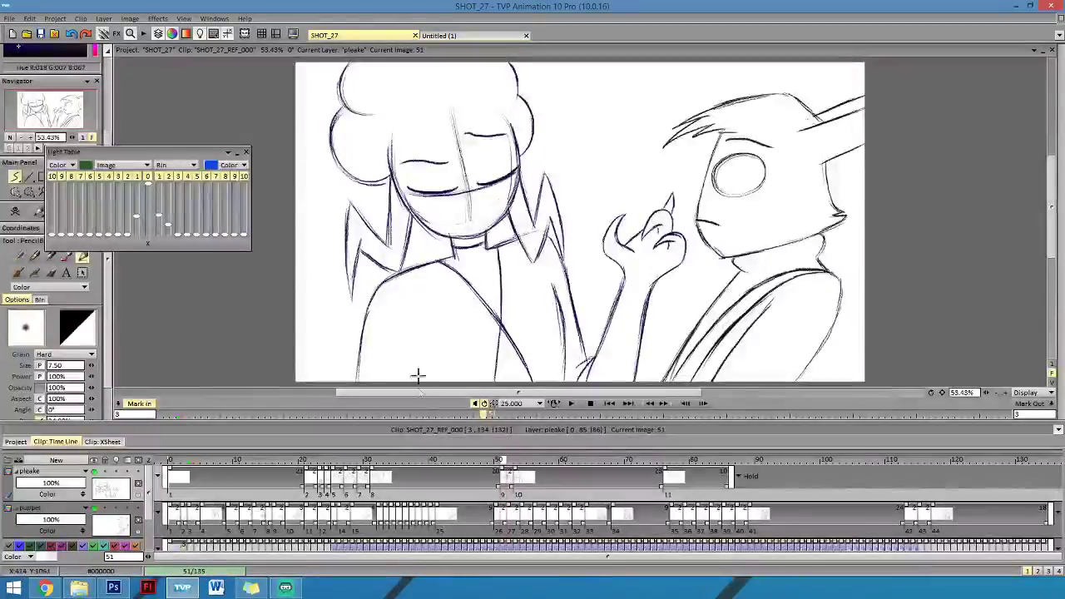
{"action": "left_click", "coordinate": [515, 467]}
{"action": "key", "text": "Left"}
{"action": "key", "text": "Left"}
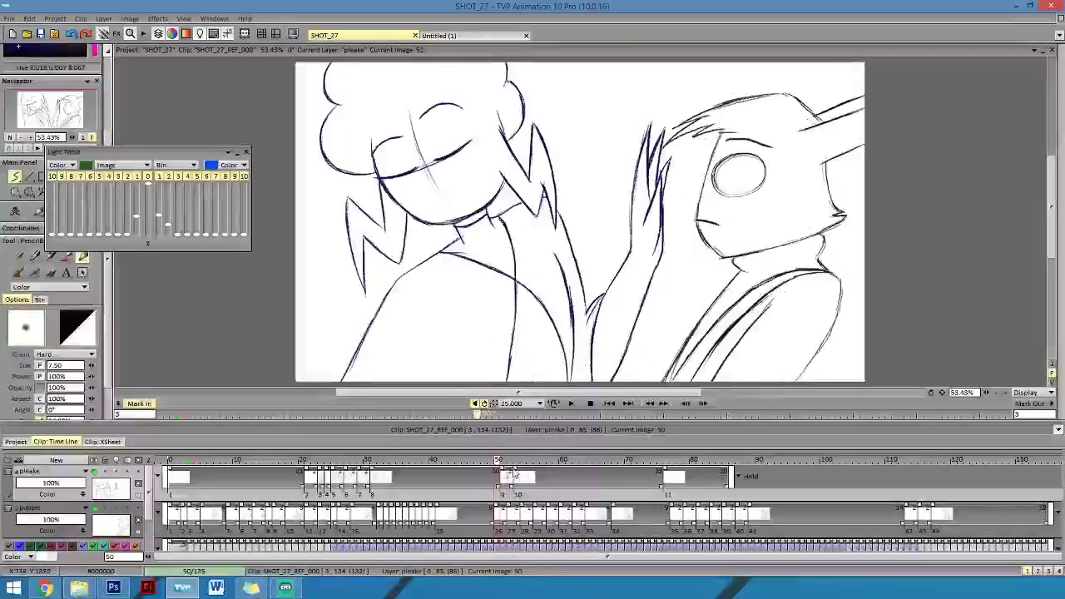
{"action": "key", "text": "Right"}
{"action": "key", "text": "Left"}
{"action": "key", "text": "Right"}
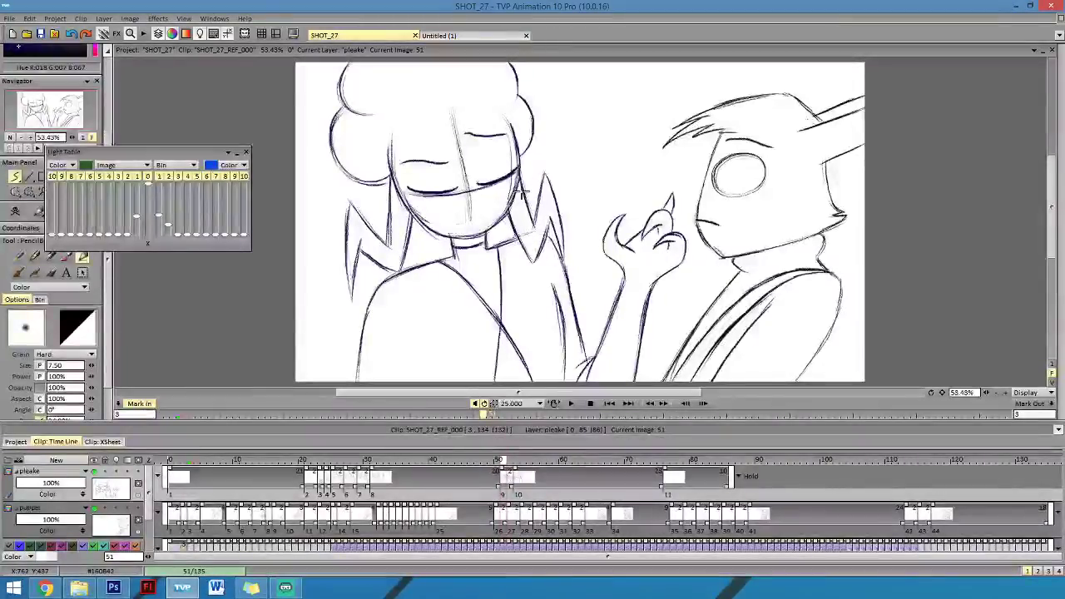
{"action": "key", "text": "Right"}
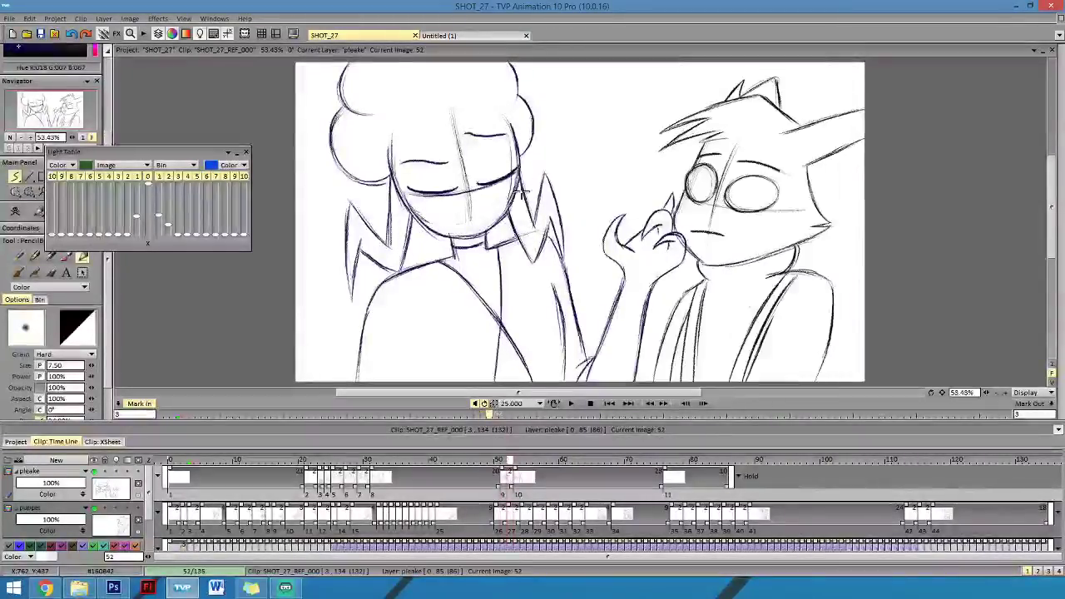
{"action": "key", "text": "Right"}
{"action": "key", "text": "Right"}
{"action": "key", "text": "Right"}
{"action": "key", "text": "Left"}
{"action": "key", "text": "Left"}
{"action": "key", "text": "Left"}
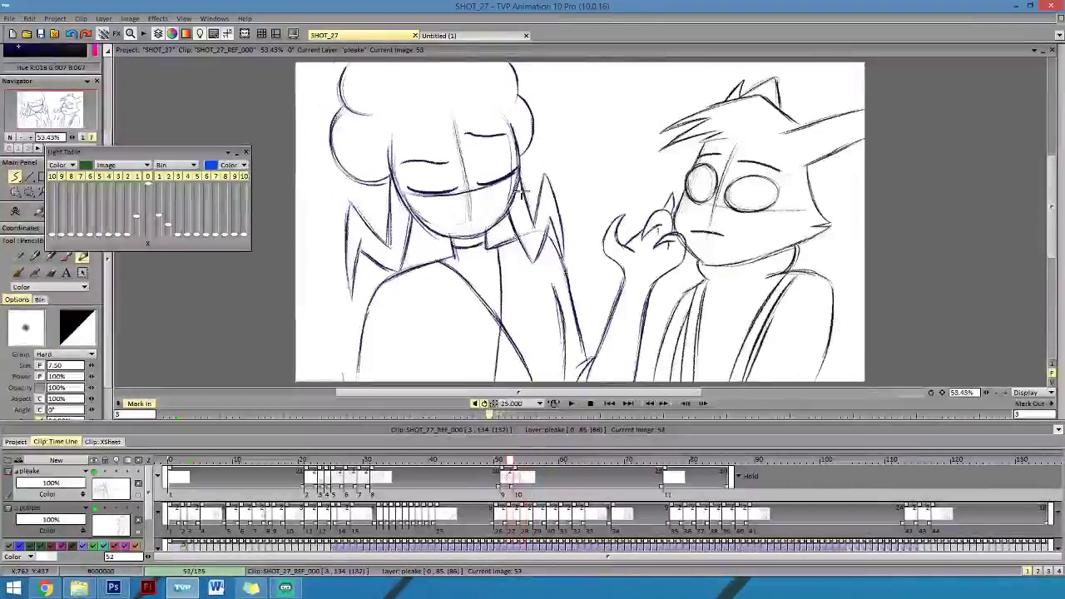
{"action": "key", "text": "Left"}
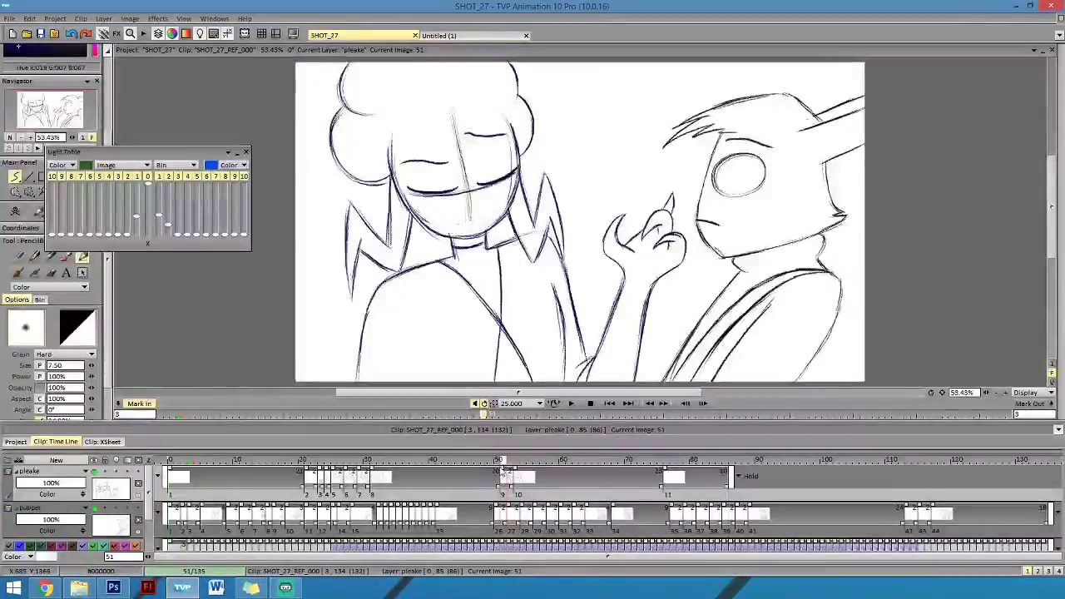
Start the raised-hand drawing on frame 49 of the pleake layer and insert a blank drawing at frame 50.
{"action": "key", "text": "Left"}
{"action": "key", "text": "Right"}
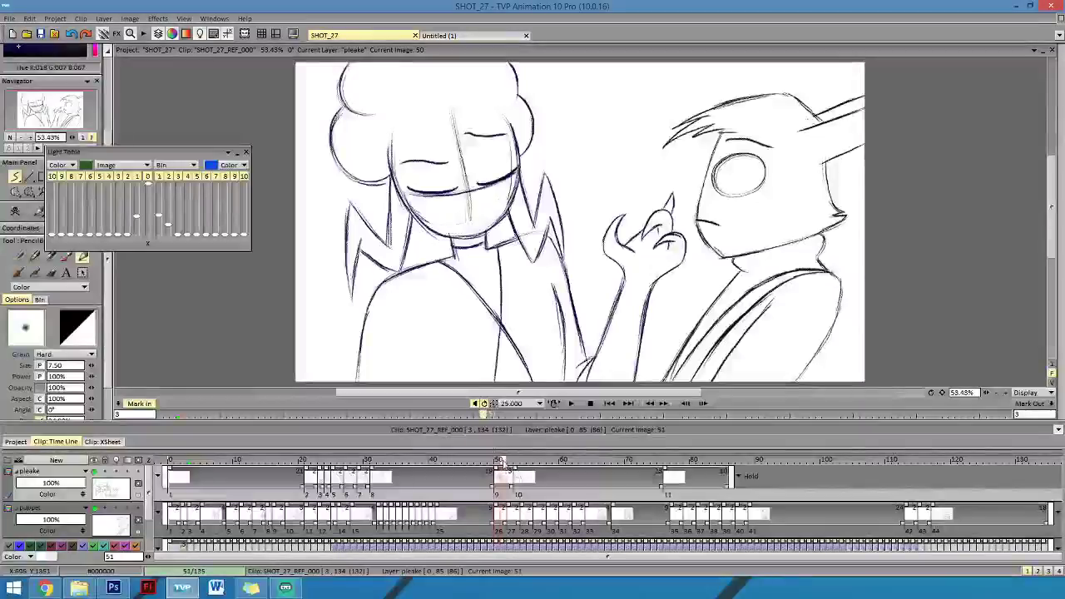
{"action": "key", "text": "Left"}
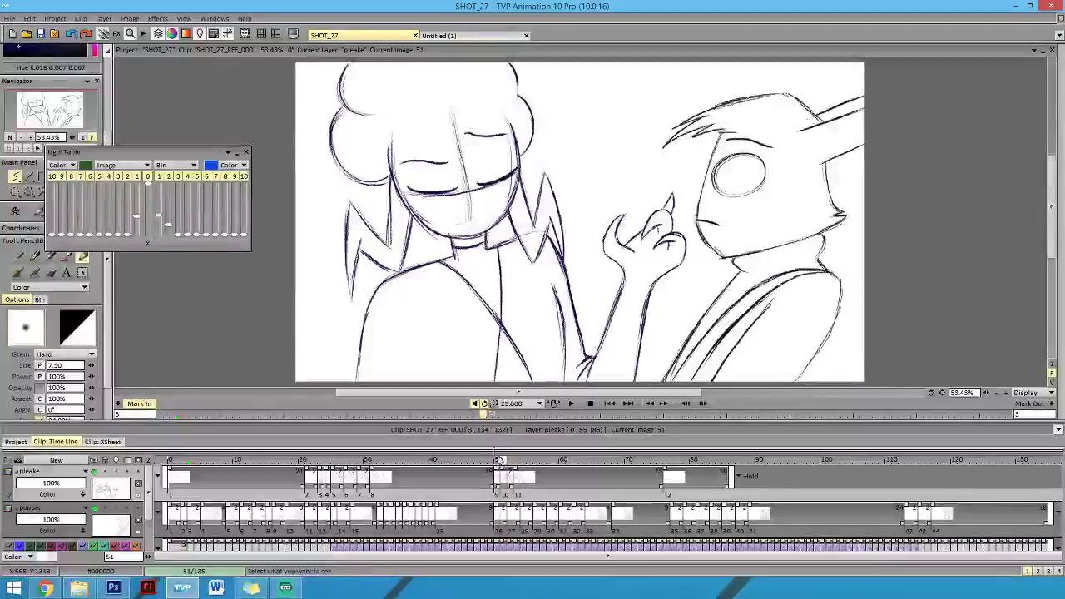
{"action": "left_click", "coordinate": [503, 453]}
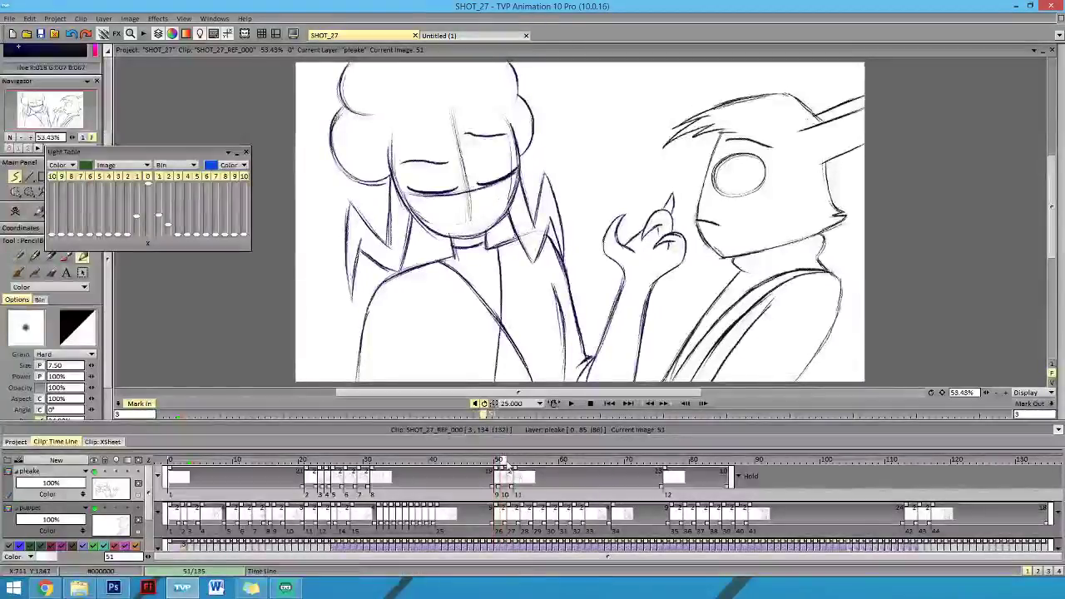
{"action": "left_click", "coordinate": [506, 462]}
{"action": "left_click", "coordinate": [506, 460]}
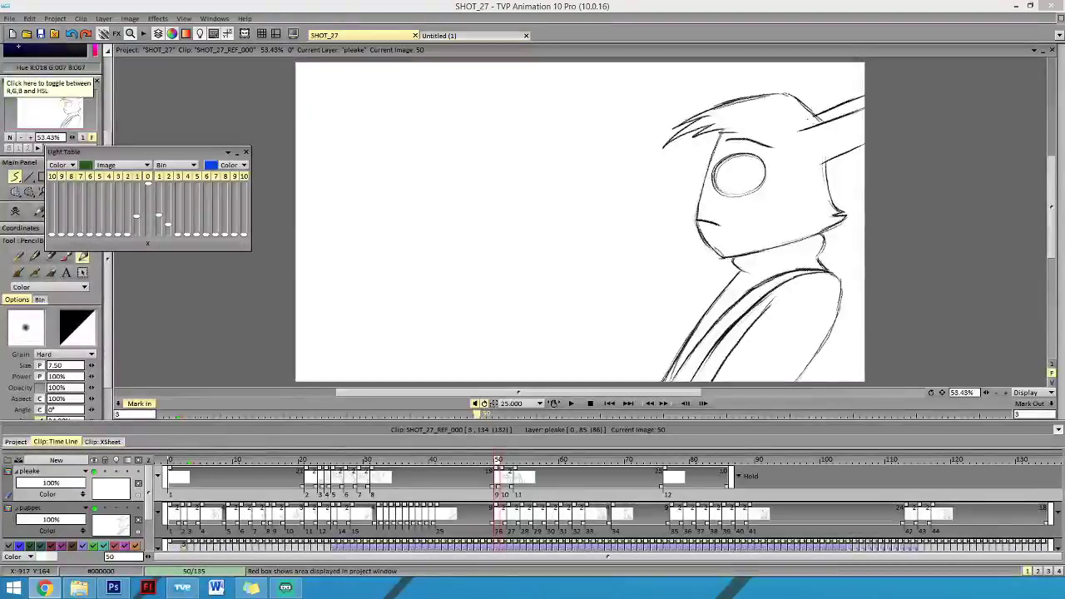
Sketch the curly-haired character's curved jaw line on the blank frame 50, positioned between the drawings on frames 49 and 51.
{"action": "key", "text": "Left"}
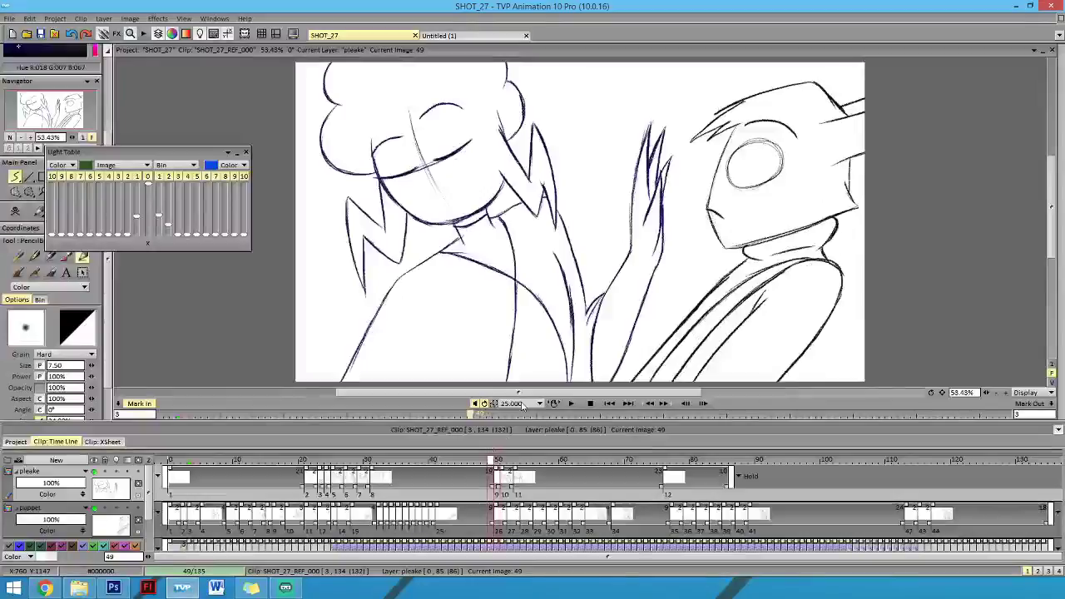
{"action": "key", "text": "Right"}
{"action": "mouse_move", "coordinate": [379, 158]}
{"action": "left_mouse_down"}
{"action": "mouse_move", "coordinate": [392, 188]}
{"action": "mouse_move", "coordinate": [433, 223]}
{"action": "mouse_move", "coordinate": [503, 219]}
{"action": "left_mouse_up"}
{"action": "key", "text": "Left"}
{"action": "key", "text": "Right"}
{"action": "key", "text": "Right"}
{"action": "key", "text": "Left"}
{"action": "key", "text": "Left"}
{"action": "key", "text": "Right"}
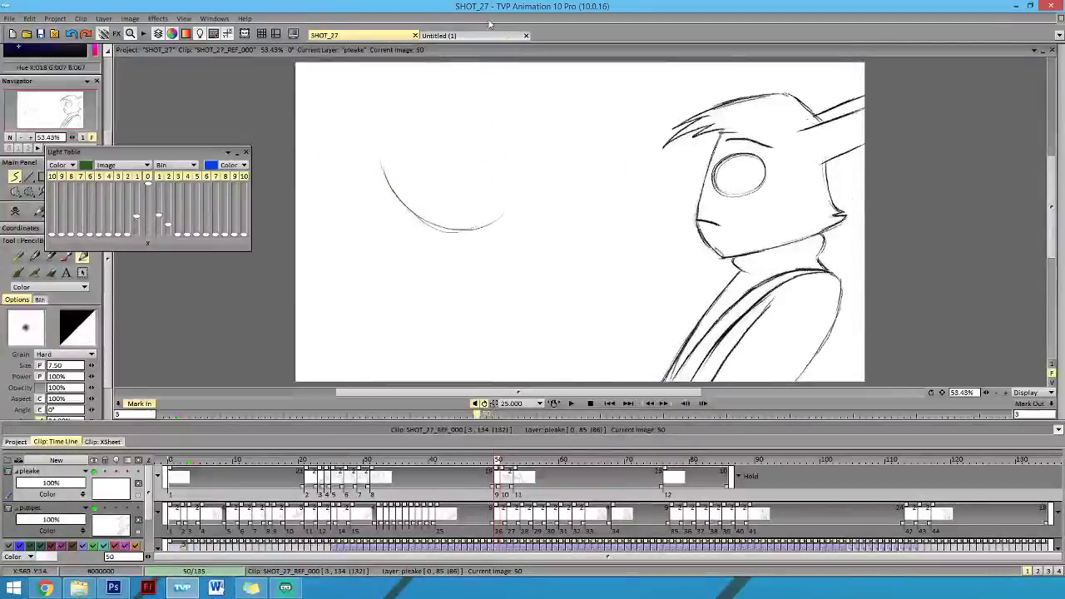
{"action": "key", "text": "Left"}
{"action": "key", "text": "Right"}
{"action": "key", "text": "Right"}
{"action": "key", "text": "Left"}
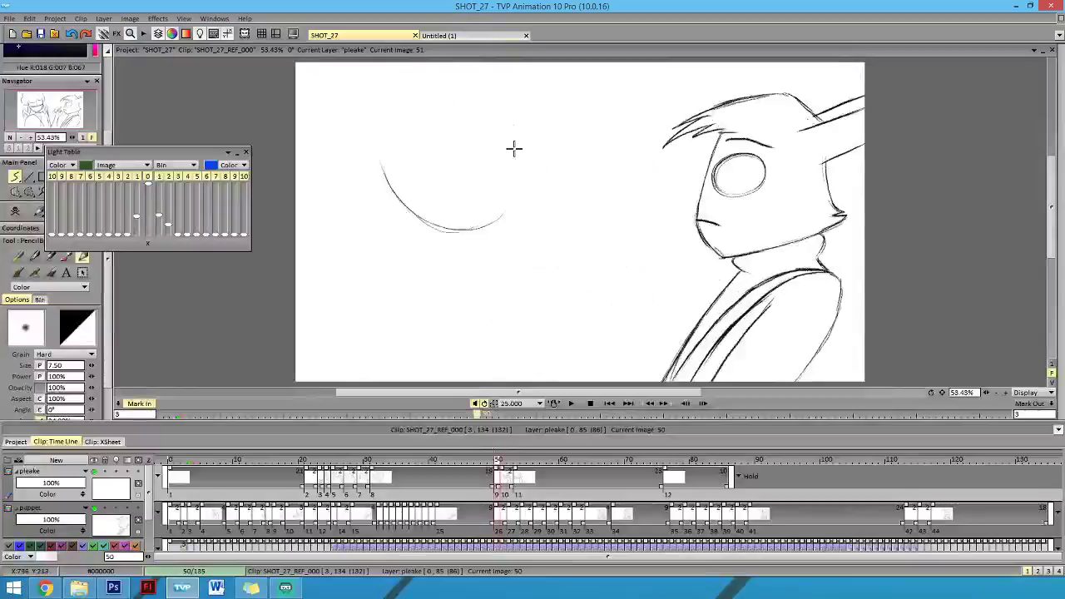
Extend the jaw on frame 50 upward with the far cheek contour, flipping to the neighbouring frames for reference.
{"action": "left_click_drag", "start_coordinate": [514, 148], "coordinate": [475, 221]}
{"action": "key", "text": "Right"}
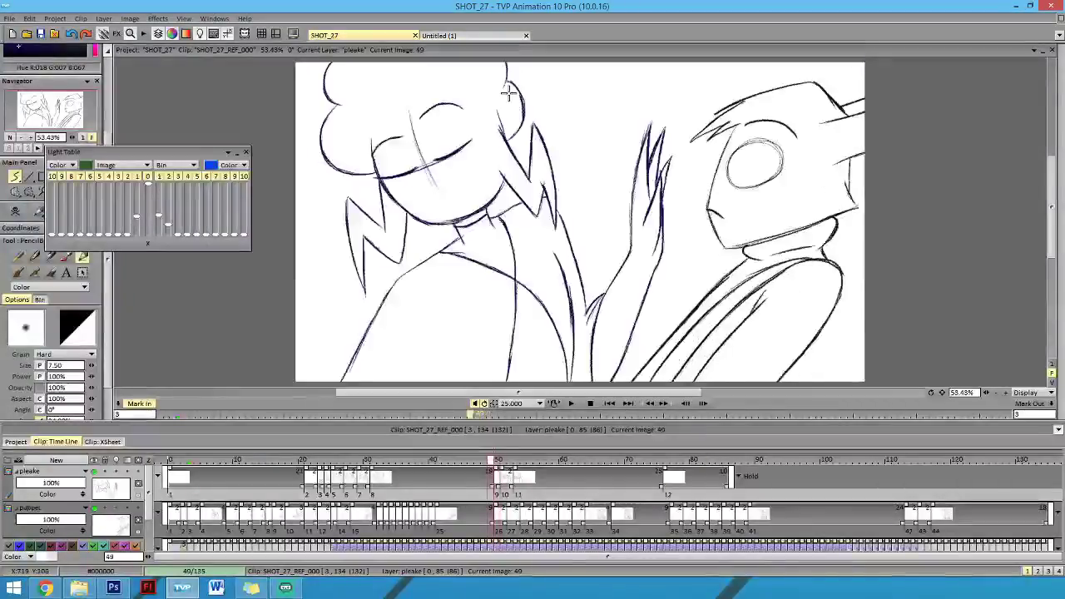
{"action": "key", "text": "Left"}
{"action": "key", "text": "Left"}
{"action": "key", "text": "Right"}
Draw the slanted centre guideline of the face on frame 50 and check it against frames 49 and 51.
{"action": "left_click_drag", "start_coordinate": [428, 116], "coordinate": [472, 218]}
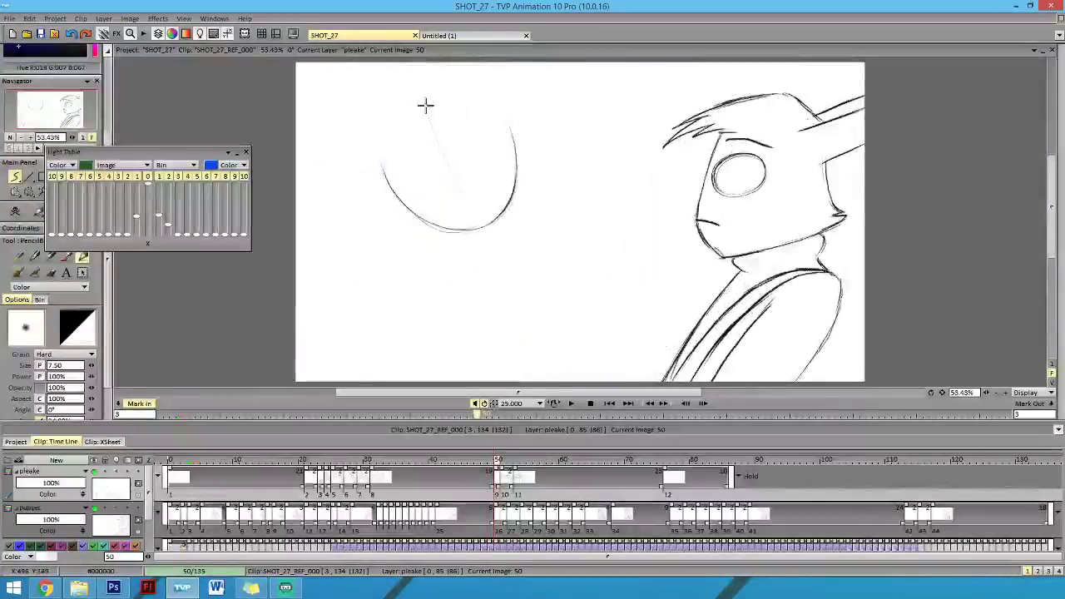
{"action": "left_click_drag", "start_coordinate": [427, 115], "coordinate": [460, 195]}
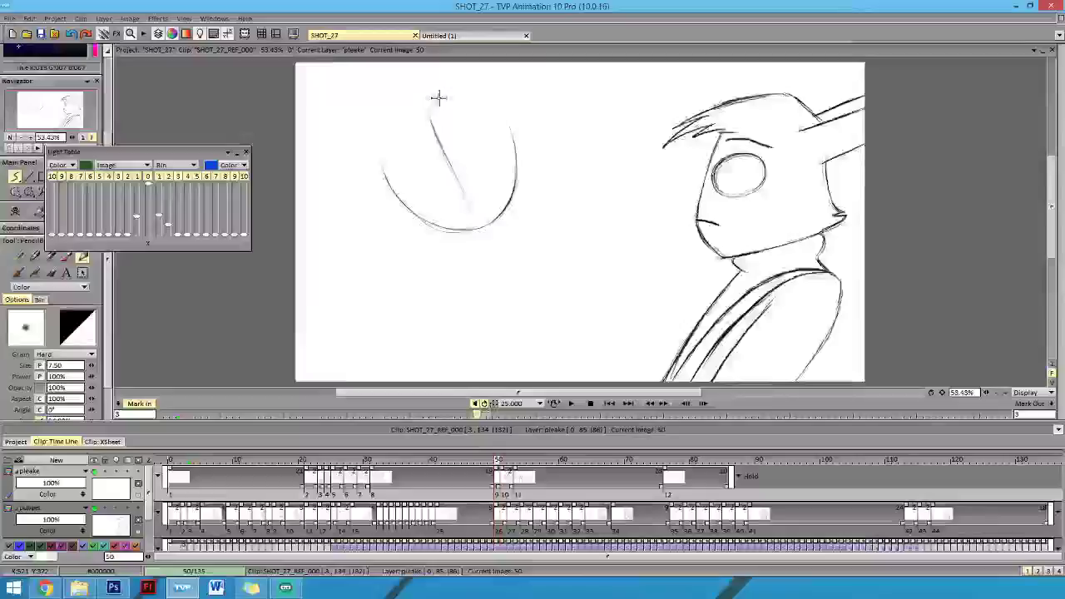
{"action": "key", "text": "Left"}
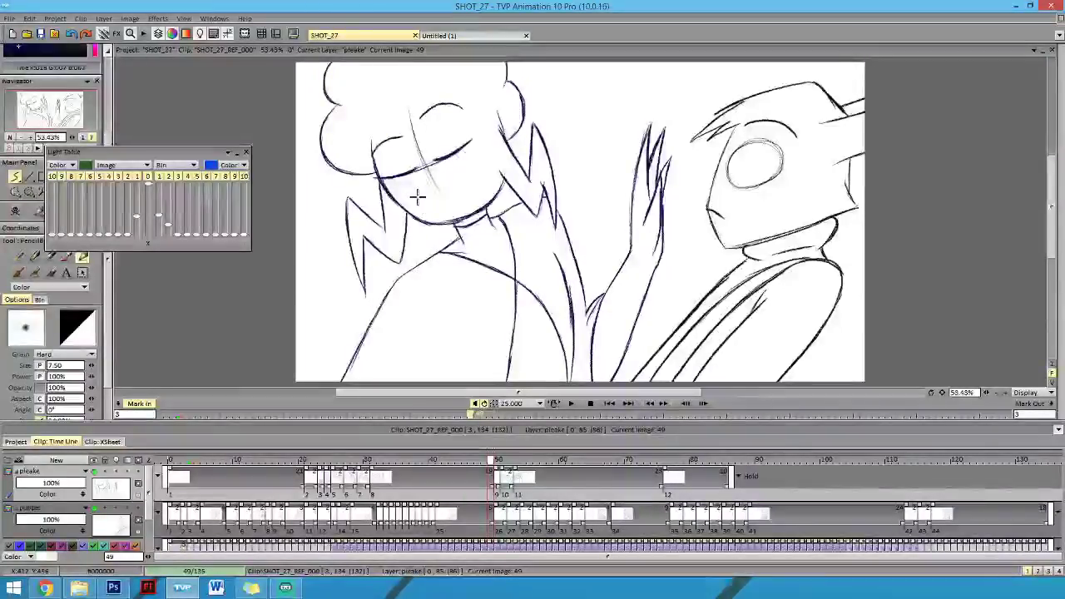
{"action": "key", "text": "Right"}
{"action": "key", "text": "Right"}
{"action": "key", "text": "Left"}
{"action": "key", "text": "Left"}
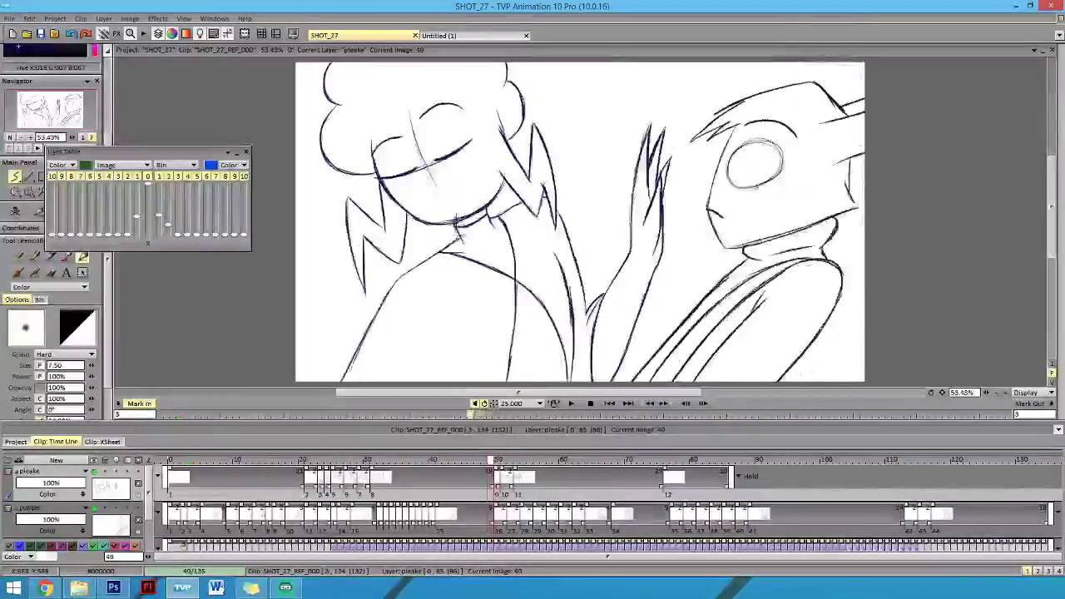
{"action": "key", "text": "Right"}
{"action": "key", "text": "Left"}
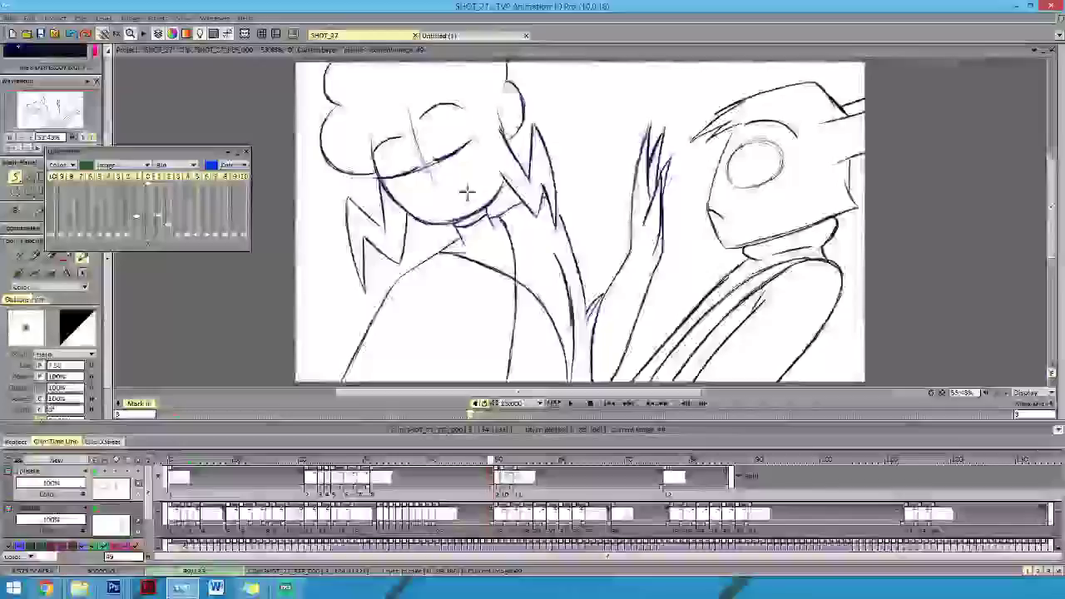
Sketch the two short neck lines below the jaw on frame 50 and lightly start the left shoulder slope.
{"action": "key", "text": "Right"}
{"action": "key", "text": "Left"}
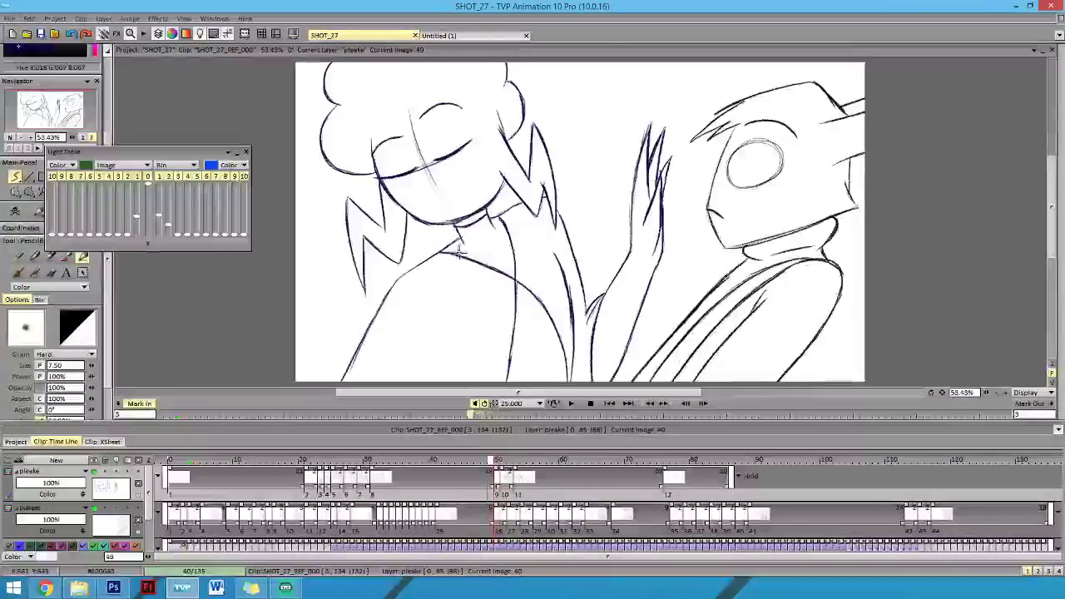
{"action": "key", "text": "Right"}
{"action": "key", "text": "Left"}
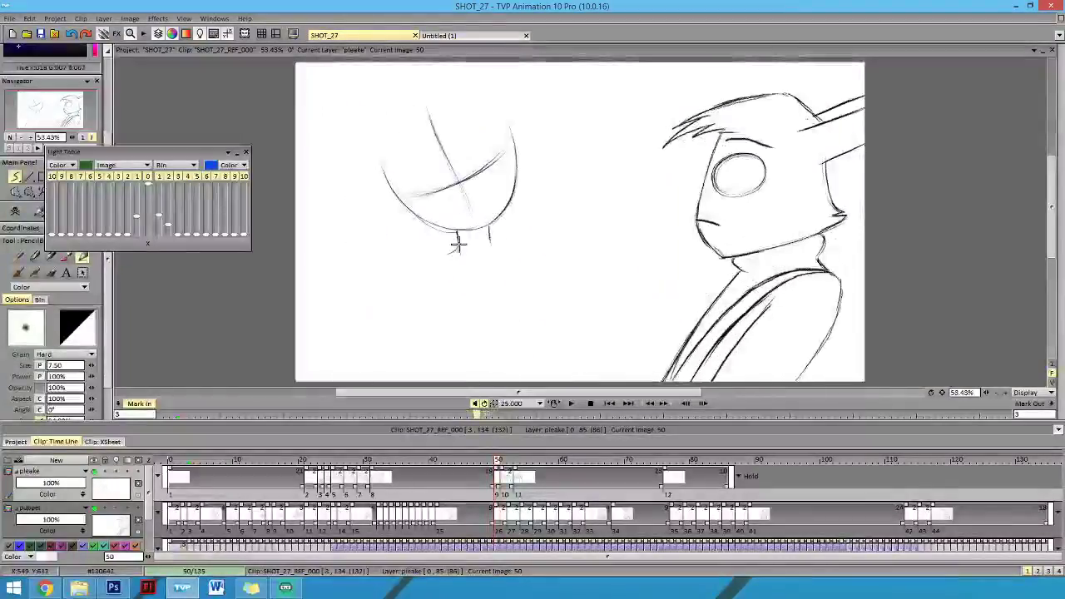
{"action": "key", "text": "Right"}
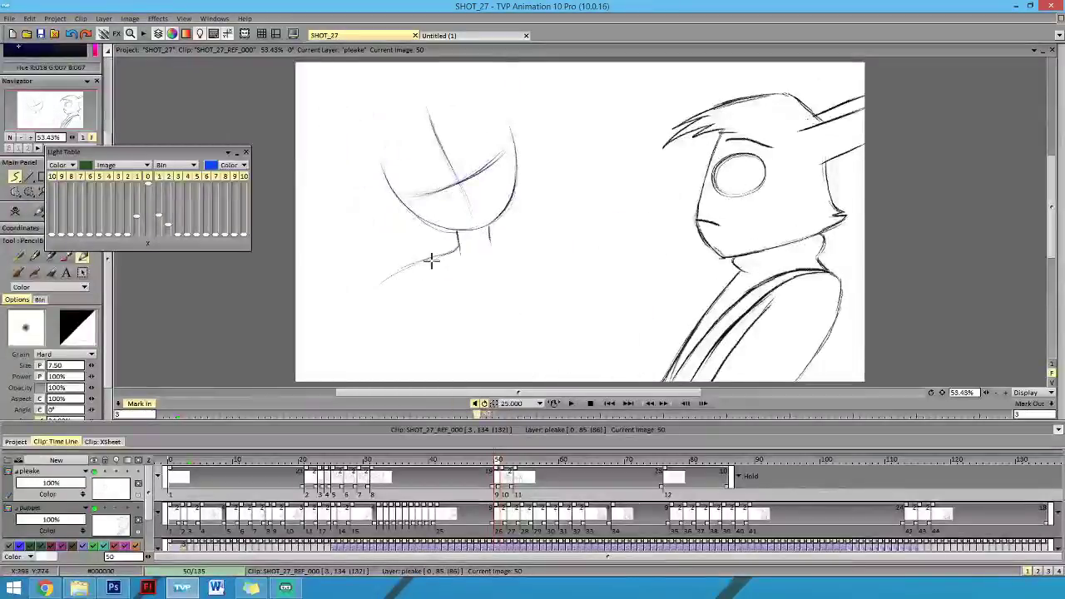
Draw the left shoulder and outer arm contour on frame 50 down to the canvas edge, between the poses of frames 49 and 51.
{"action": "mouse_move", "coordinate": [432, 260]}
{"action": "left_mouse_down"}
{"action": "mouse_move", "coordinate": [375, 314]}
{"action": "mouse_move", "coordinate": [359, 379]}
{"action": "left_mouse_up"}
{"action": "key", "text": "Left"}
{"action": "key", "text": "Right"}
{"action": "key", "text": "Right"}
{"action": "key", "text": "Left"}
{"action": "left_click_drag", "start_coordinate": [374, 318], "coordinate": [359, 379]}
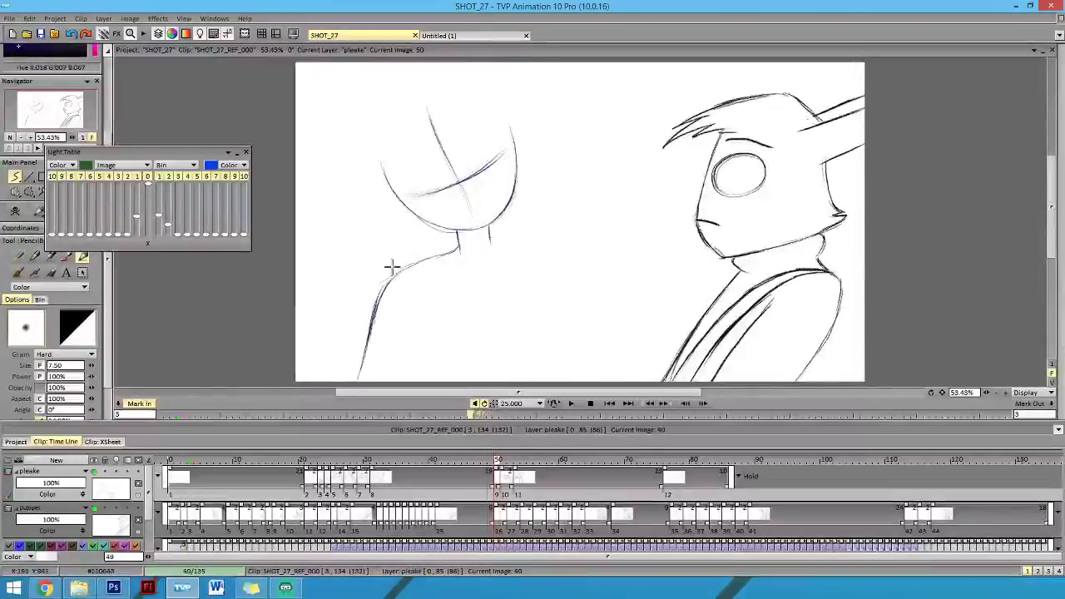
{"action": "key", "text": "Left"}
{"action": "key", "text": "Right"}
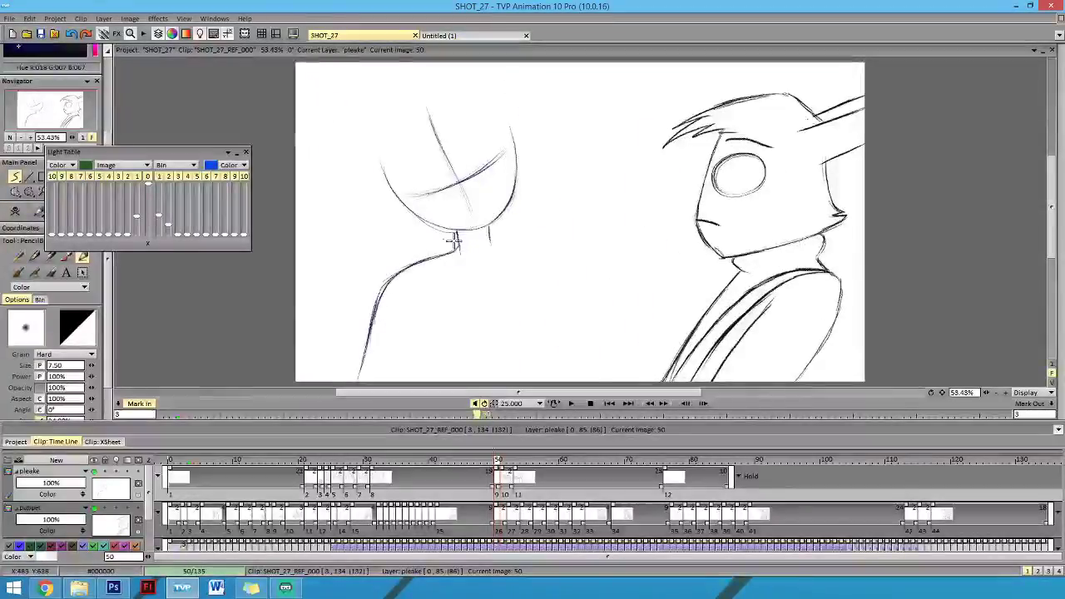
Sketch the right shoulder line rising outward from the base of the neck on frame 50, using frames 49 and 51 as reference.
{"action": "key", "text": "Left"}
{"action": "key", "text": "Right"}
{"action": "key", "text": "Right"}
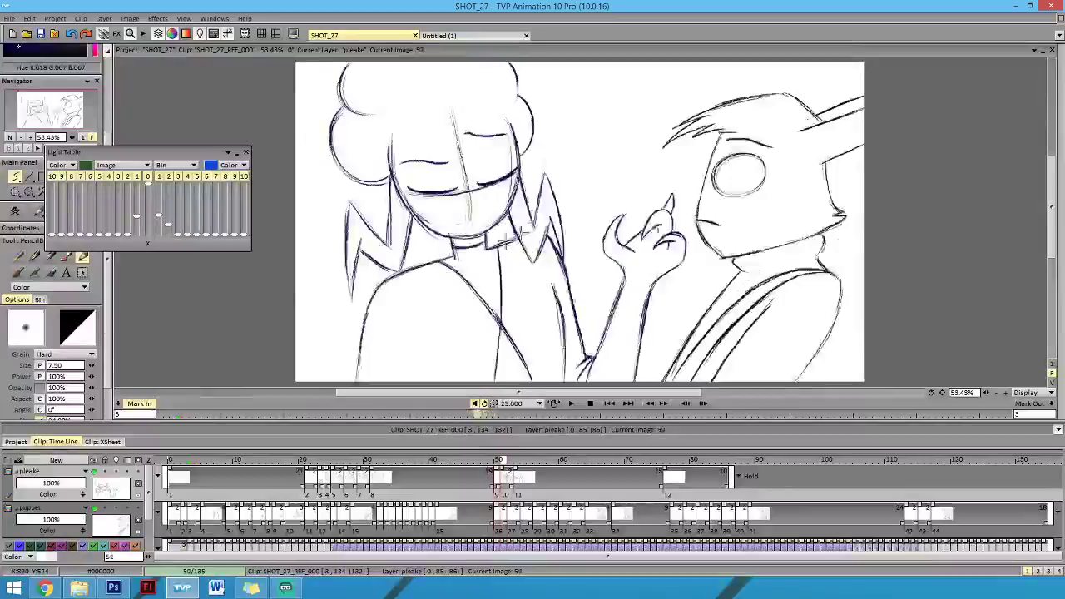
{"action": "key", "text": "Left"}
{"action": "key", "text": "Left"}
{"action": "key", "text": "Left"}
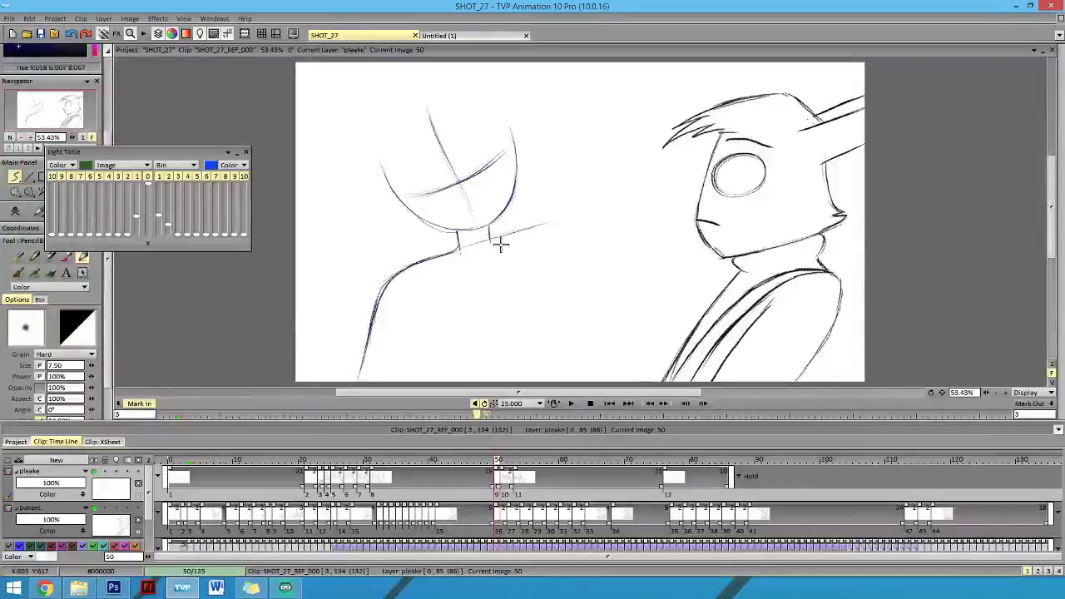
{"action": "key", "text": "Left"}
{"action": "key", "text": "Right"}
{"action": "key", "text": "Right"}
{"action": "key", "text": "Right"}
{"action": "key", "text": "Left"}
{"action": "key", "text": "Left"}
{"action": "key", "text": "Left"}
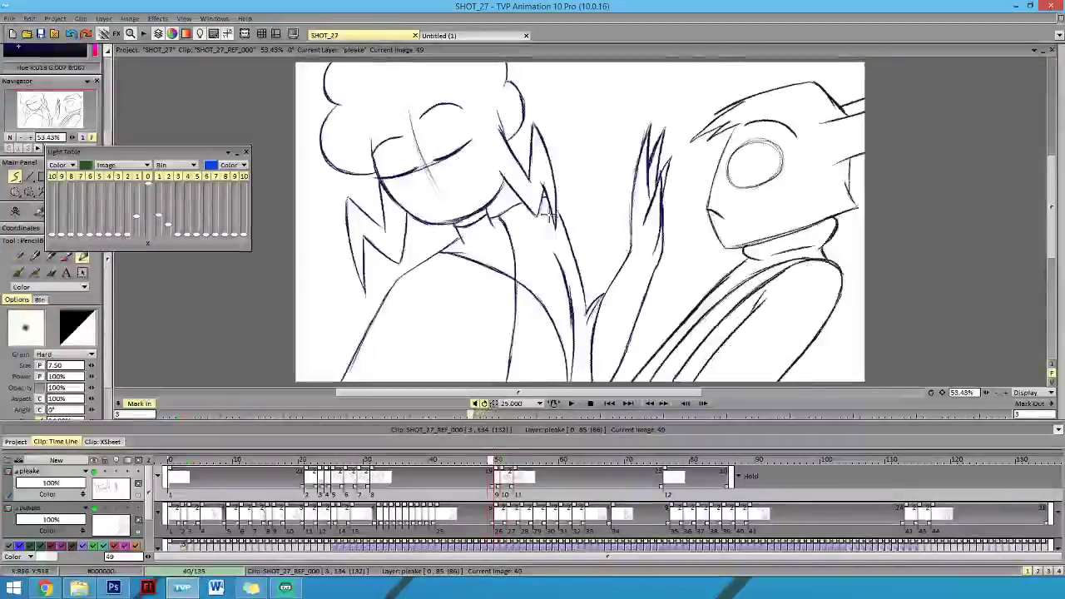
Round off the outer end of the right shoulder on frame 50, comparing it with the neighbouring drawings.
{"action": "key", "text": "Right"}
{"action": "key", "text": "Right"}
{"action": "key", "text": "Right"}
{"action": "key", "text": "Left"}
{"action": "key", "text": "Left"}
{"action": "key", "text": "Left"}
{"action": "key", "text": "Right"}
{"action": "key", "text": "Right"}
{"action": "key", "text": "Right"}
{"action": "key", "text": "Left"}
{"action": "key", "text": "Left"}
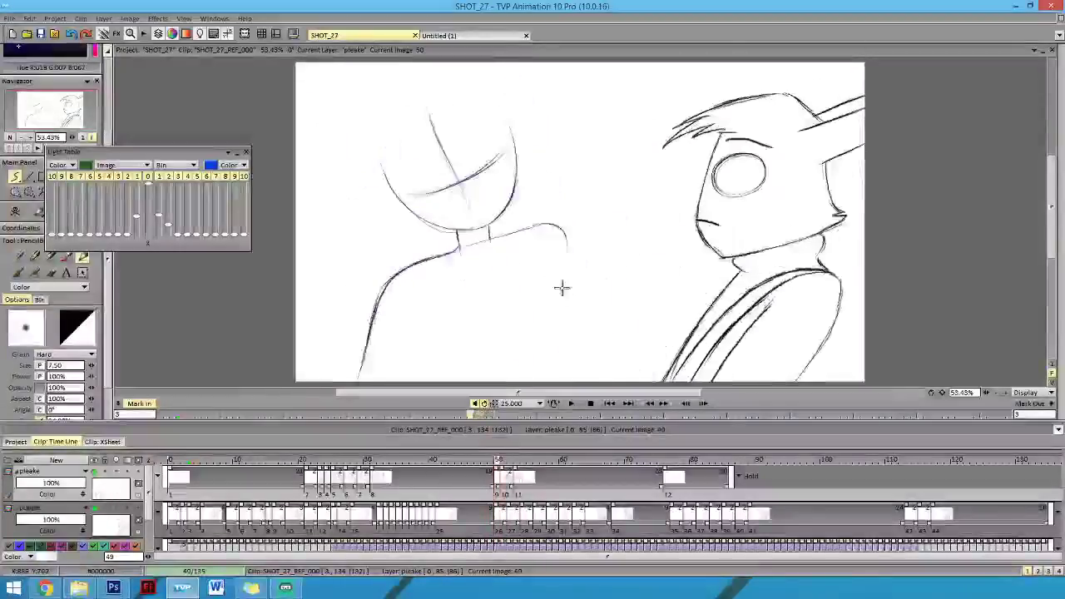
{"action": "key", "text": "Left"}
{"action": "key", "text": "Right"}
Draw the torso side line below the right shoulder on frame 50 and check it against frames 49 and 51.
{"action": "left_click_drag", "start_coordinate": [555, 275], "coordinate": [564, 339]}
{"action": "key", "text": "Left"}
{"action": "key", "text": "Right"}
{"action": "key", "text": "Left"}
{"action": "key", "text": "Right"}
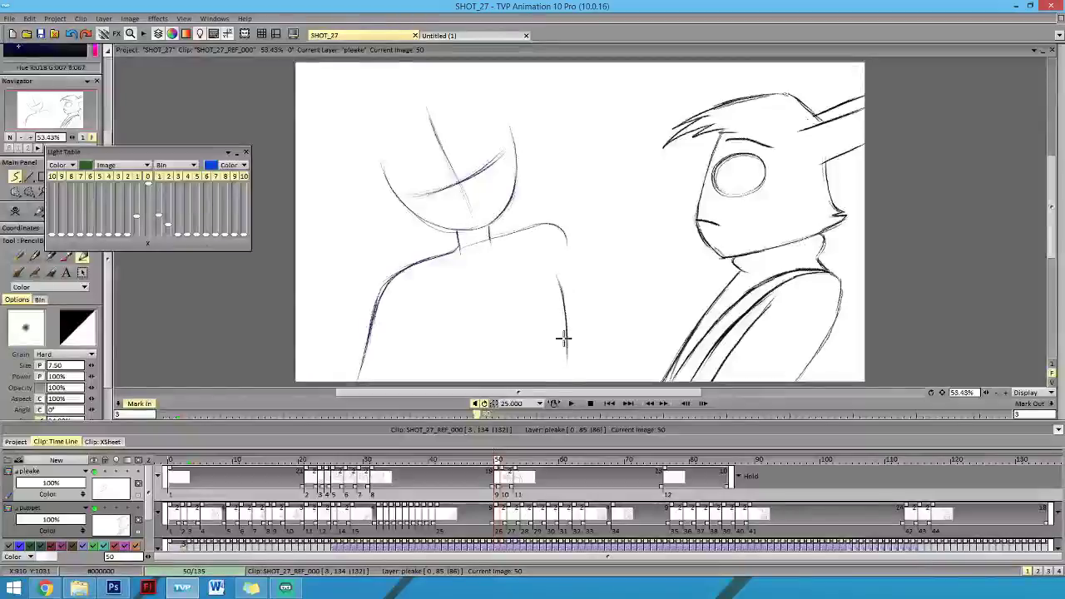
{"action": "key", "text": "Left"}
{"action": "key", "text": "Right"}
{"action": "key", "text": "Right"}
{"action": "key", "text": "Left"}
{"action": "key", "text": "Left"}
{"action": "key", "text": "Right"}
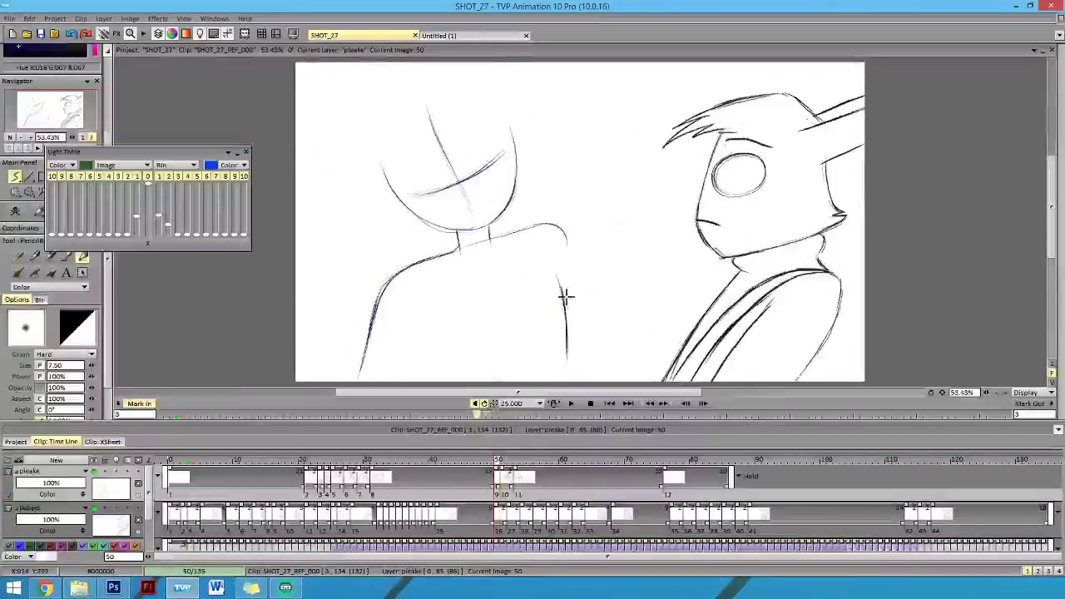
Darken the torso side line on frame 50 and extend it to the bottom of the canvas.
{"action": "mouse_move", "coordinate": [565, 296]}
{"action": "left_mouse_down"}
{"action": "mouse_move", "coordinate": [569, 376]}
{"action": "mouse_move", "coordinate": [569, 346]}
{"action": "left_mouse_up"}
{"action": "key", "text": "Left"}
{"action": "key", "text": "Right"}
{"action": "key", "text": "Right"}
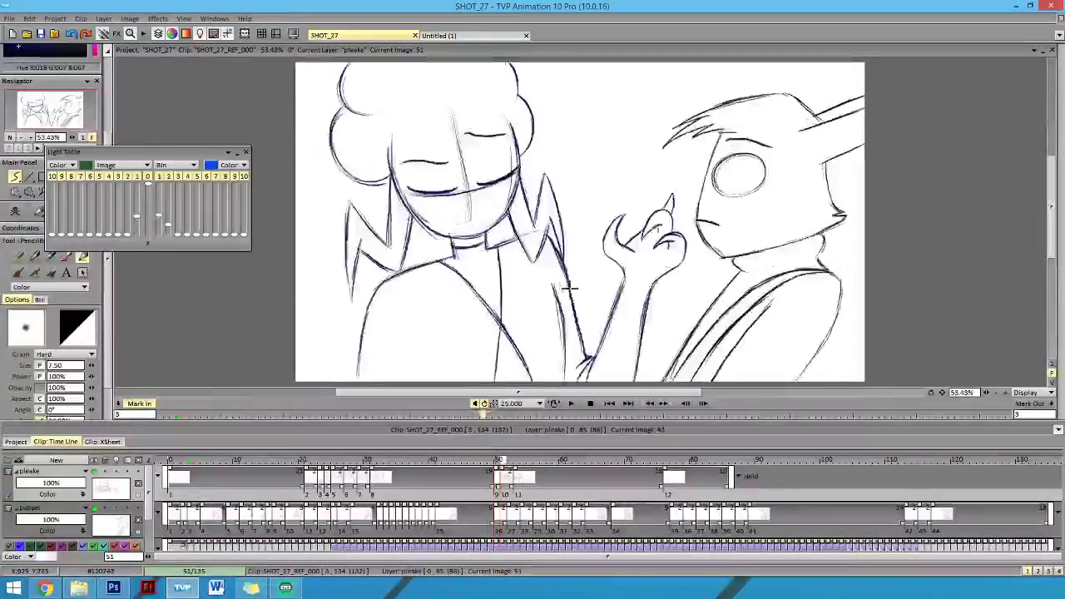
{"action": "key", "text": "Left"}
{"action": "key", "text": "Left"}
{"action": "key", "text": "Right"}
{"action": "key", "text": "Right"}
{"action": "key", "text": "Left"}
{"action": "key", "text": "Left"}
{"action": "key", "text": "Right"}
{"action": "key", "text": "Right"}
{"action": "key", "text": "Left"}
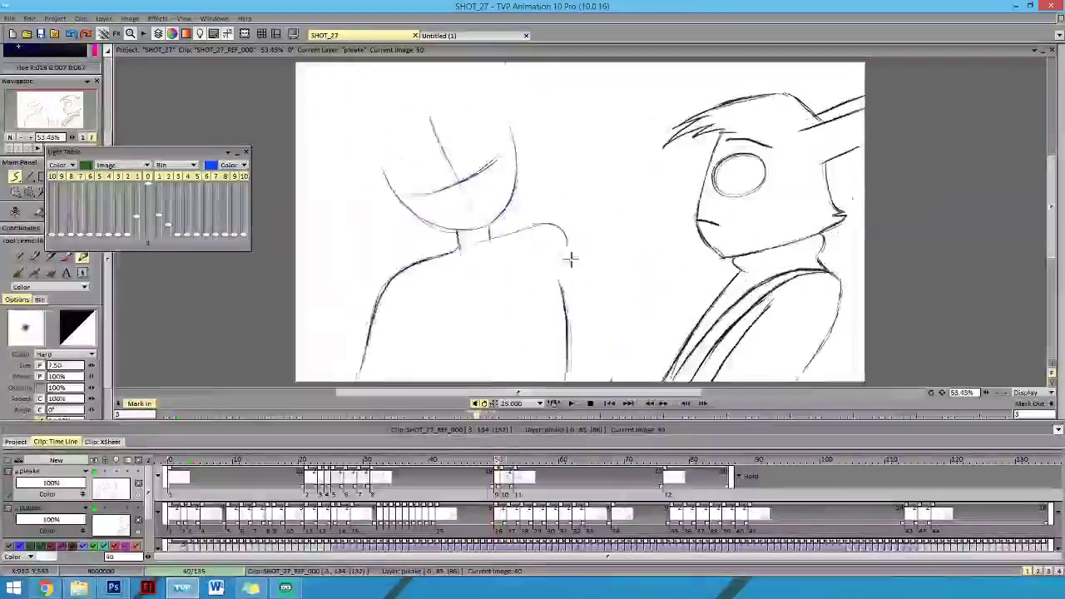
Draw the outer upper-arm contour from the rounded right shoulder down toward the elbow on frame 50.
{"action": "key", "text": "Left"}
{"action": "key", "text": "Right"}
{"action": "left_click_drag", "start_coordinate": [564, 242], "coordinate": [568, 255]}
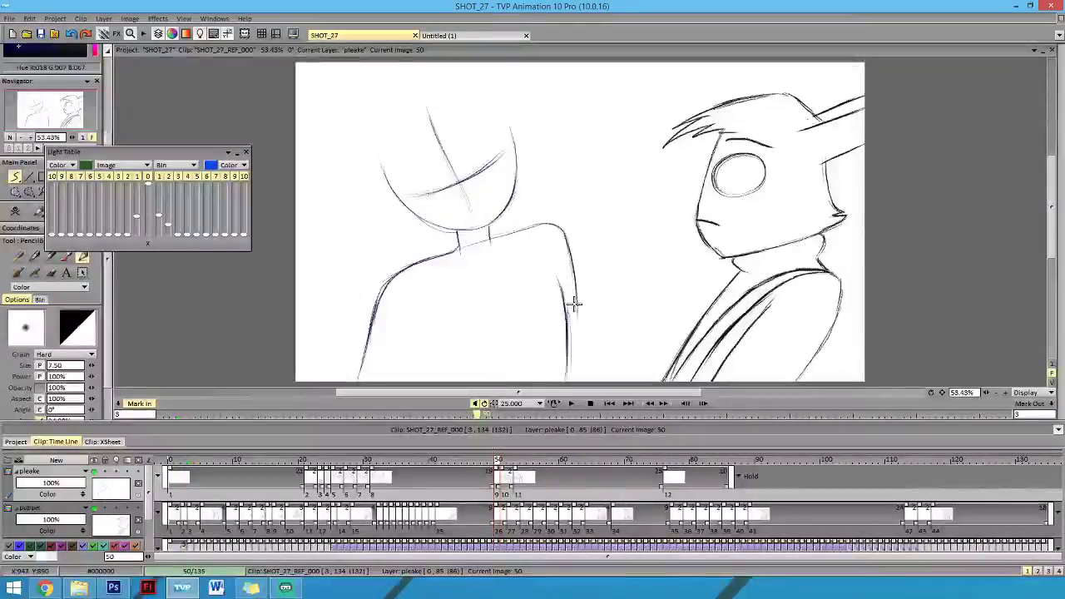
{"action": "key", "text": "Left"}
{"action": "key", "text": "Right"}
{"action": "key", "text": "Left"}
{"action": "key", "text": "Right"}
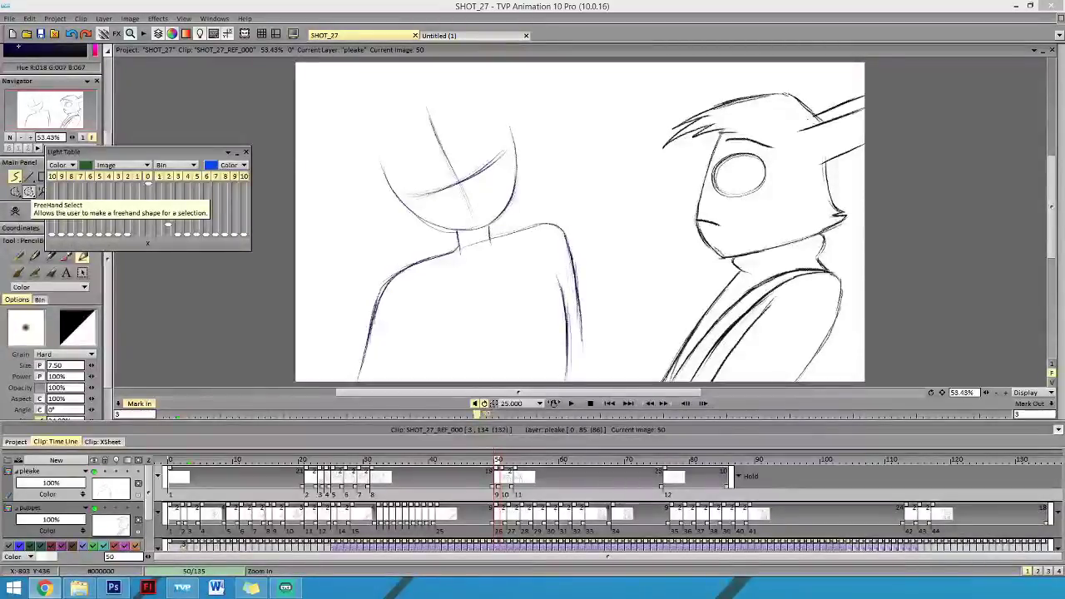
Sketch the slanted left edge of the raised forearm on frame 50, rising away from the elbow.
{"action": "key", "text": "Left"}
{"action": "key", "text": "Right"}
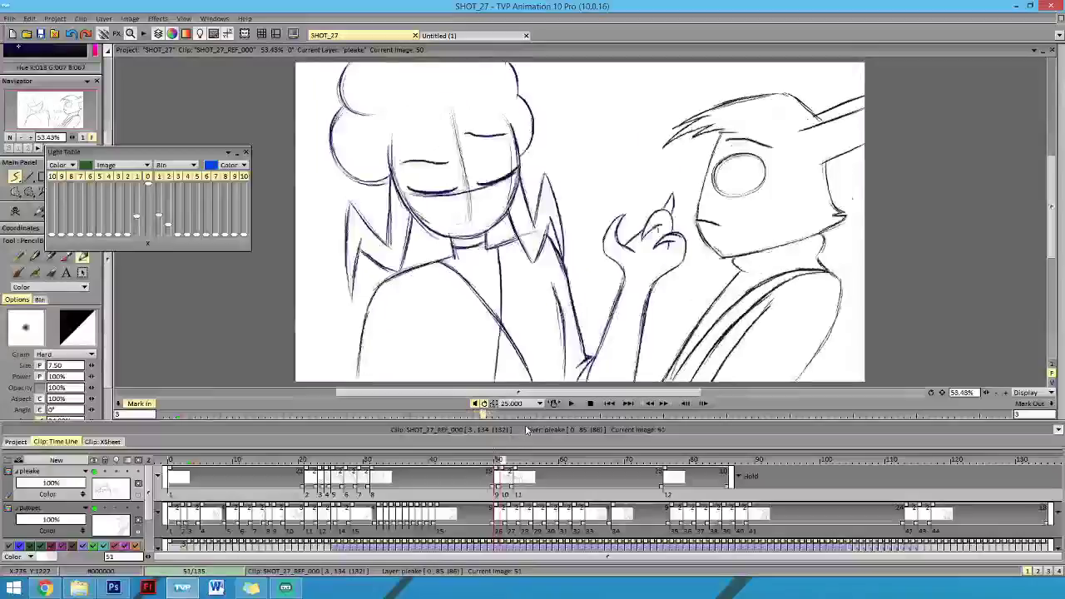
{"action": "key", "text": "Left"}
{"action": "key", "text": "Right"}
{"action": "key", "text": "Left"}
{"action": "key", "text": "Right"}
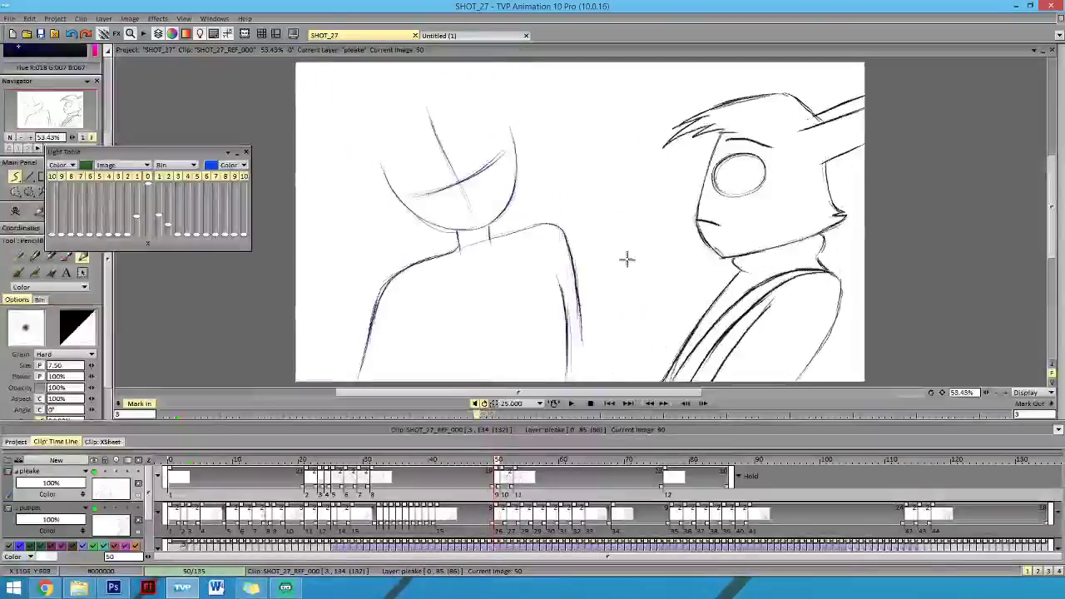
{"action": "left_click_drag", "start_coordinate": [627, 261], "coordinate": [590, 340]}
{"action": "key", "text": "Left"}
{"action": "key", "text": "Right"}
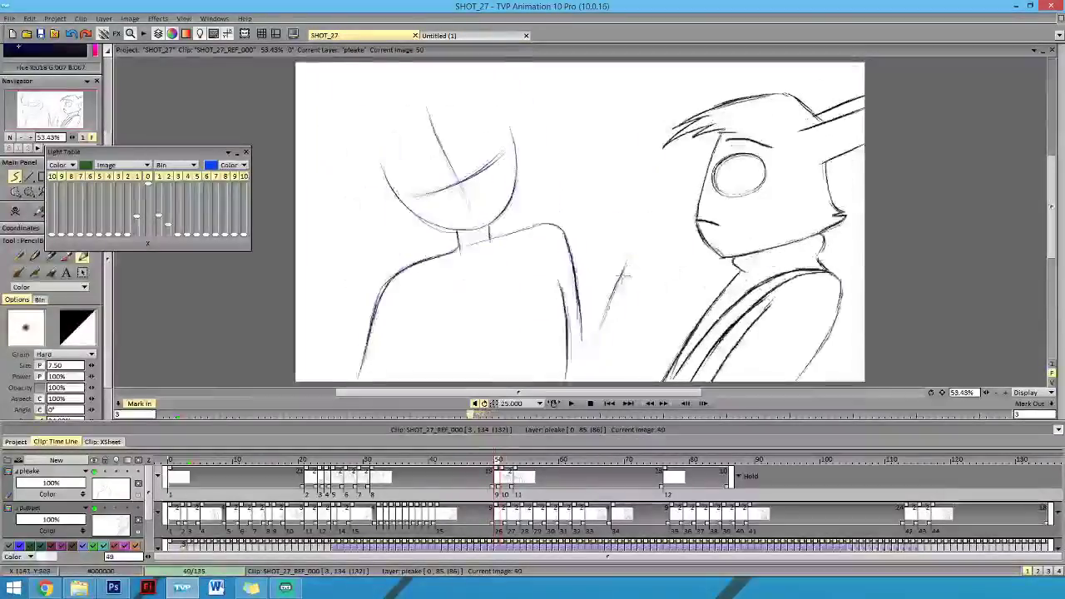
{"action": "key", "text": "Left"}
{"action": "key", "text": "Right"}
{"action": "left_click_drag", "start_coordinate": [618, 277], "coordinate": [587, 351]}
{"action": "key", "text": "Left"}
{"action": "key", "text": "Right"}
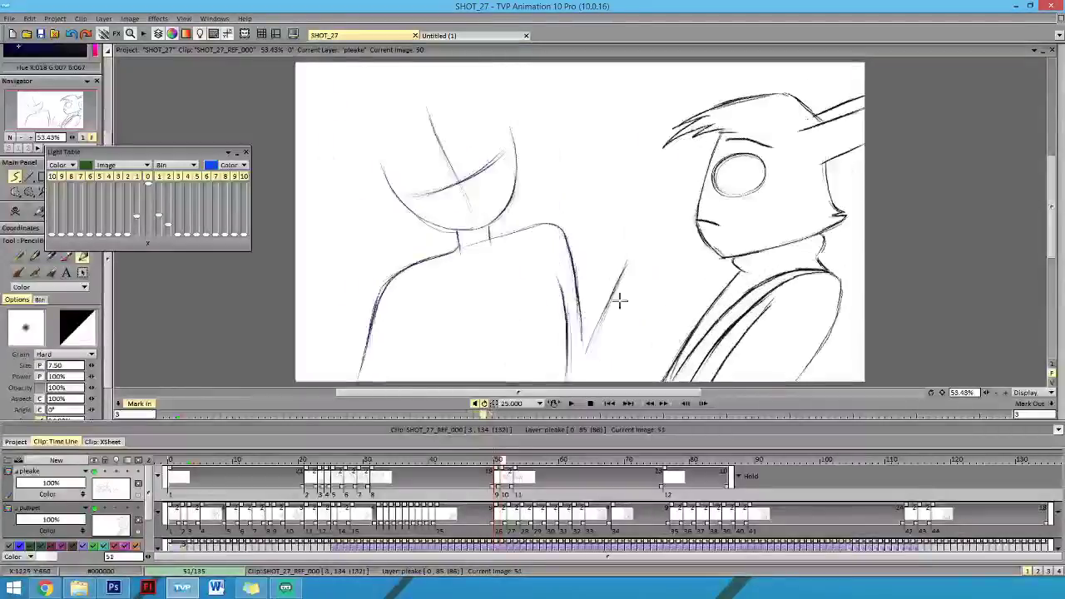
Continue the forearm's left edge on frame 50 in a curve from the elbow to the bottom of the canvas.
{"action": "key", "text": "Left"}
{"action": "key", "text": "Right"}
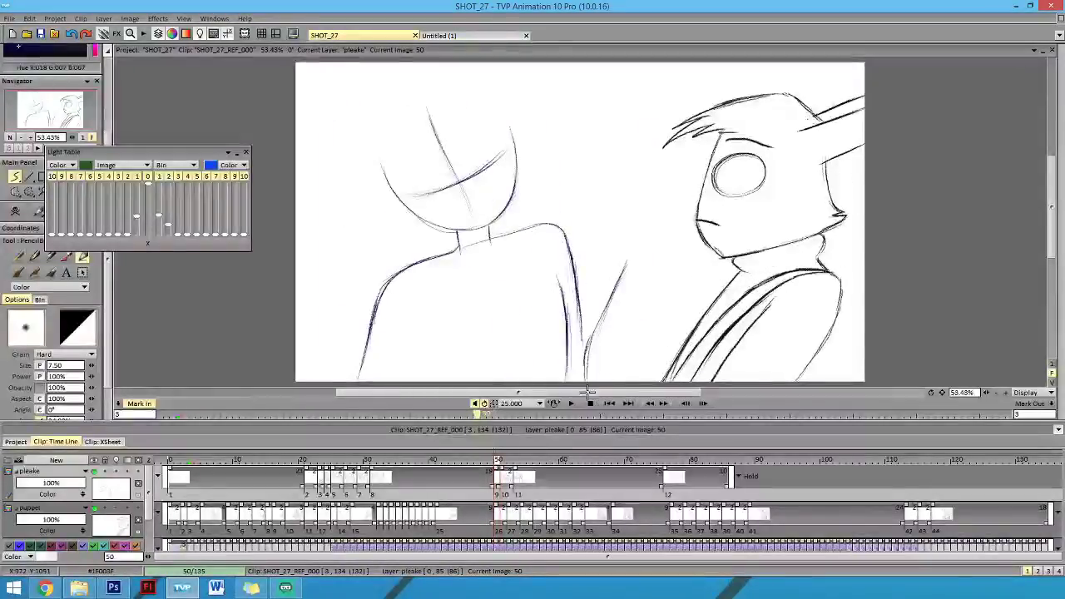
{"action": "key", "text": "Left"}
{"action": "key", "text": "Right"}
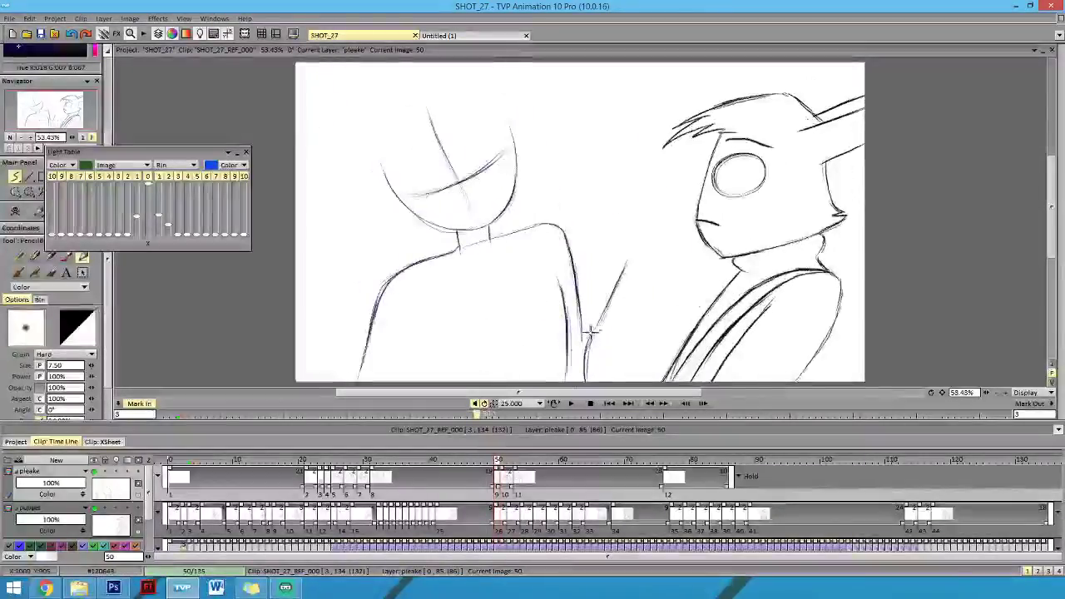
Add the short crease strokes at the elbow where the upper arm meets the forearm on frame 50.
{"action": "key", "text": "Right"}
{"action": "key", "text": "Left"}
{"action": "key", "text": "Left"}
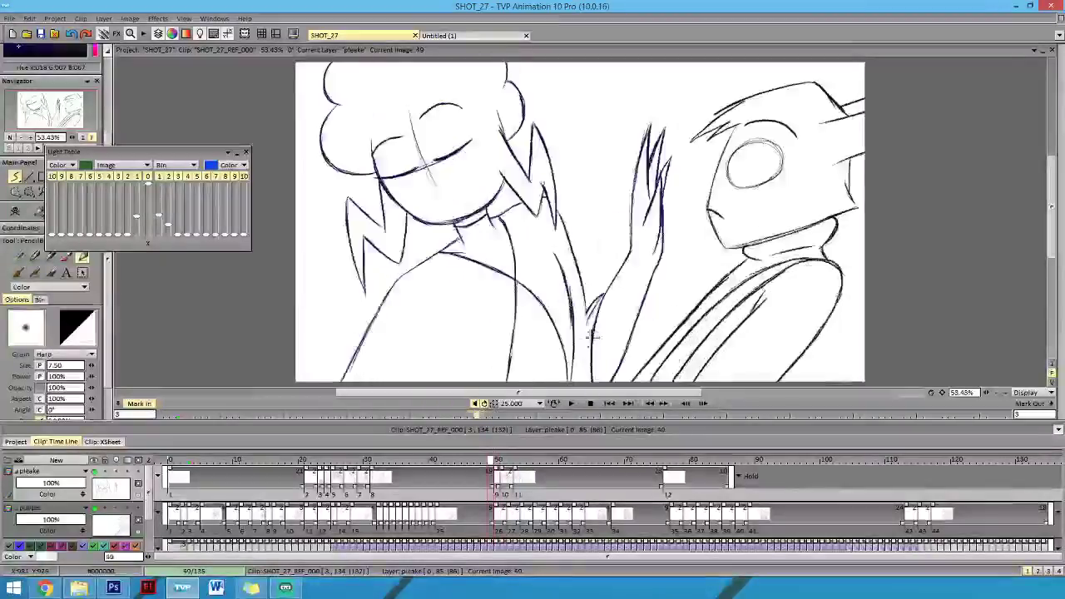
{"action": "key", "text": "Right"}
{"action": "left_click_drag", "start_coordinate": [591, 333], "coordinate": [577, 361]}
{"action": "key", "text": "Left"}
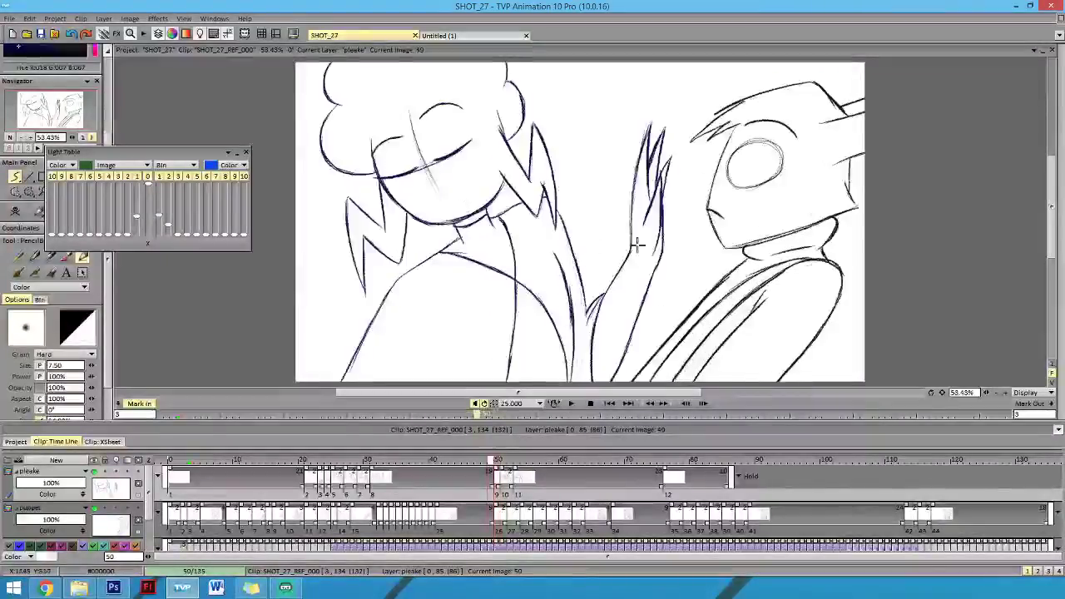
Draw the right edge of the raised forearm on frame 50 and reinforce it down toward the canvas edge.
{"action": "key", "text": "Right"}
{"action": "key", "text": "Right"}
{"action": "key", "text": "Left"}
{"action": "key", "text": "Left"}
{"action": "key", "text": "Right"}
{"action": "key", "text": "Right"}
{"action": "key", "text": "Left"}
{"action": "key", "text": "Left"}
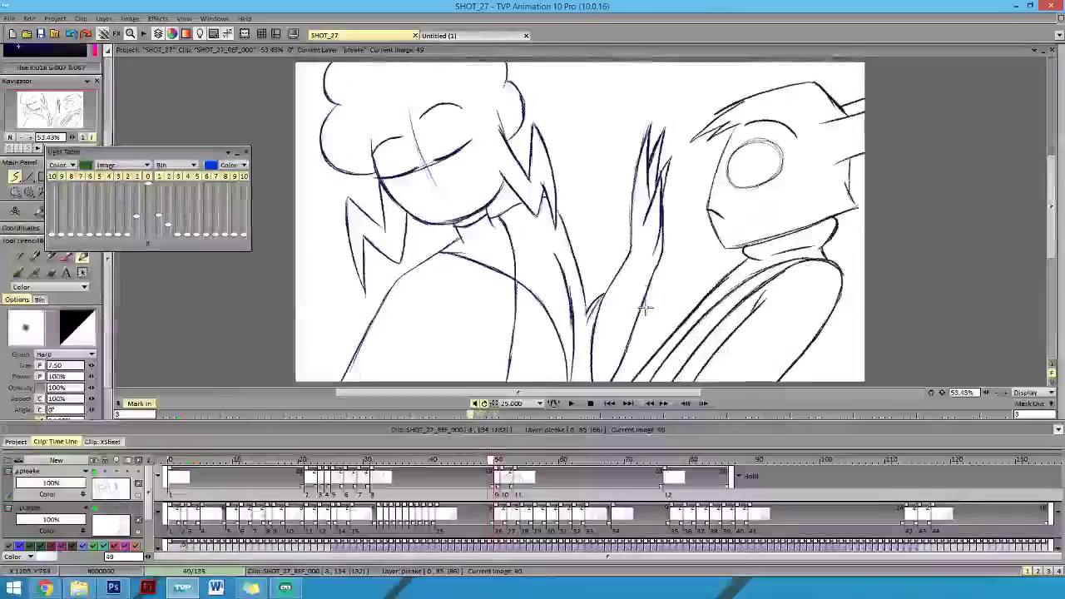
{"action": "key", "text": "Right"}
{"action": "left_click_drag", "start_coordinate": [651, 287], "coordinate": [639, 344]}
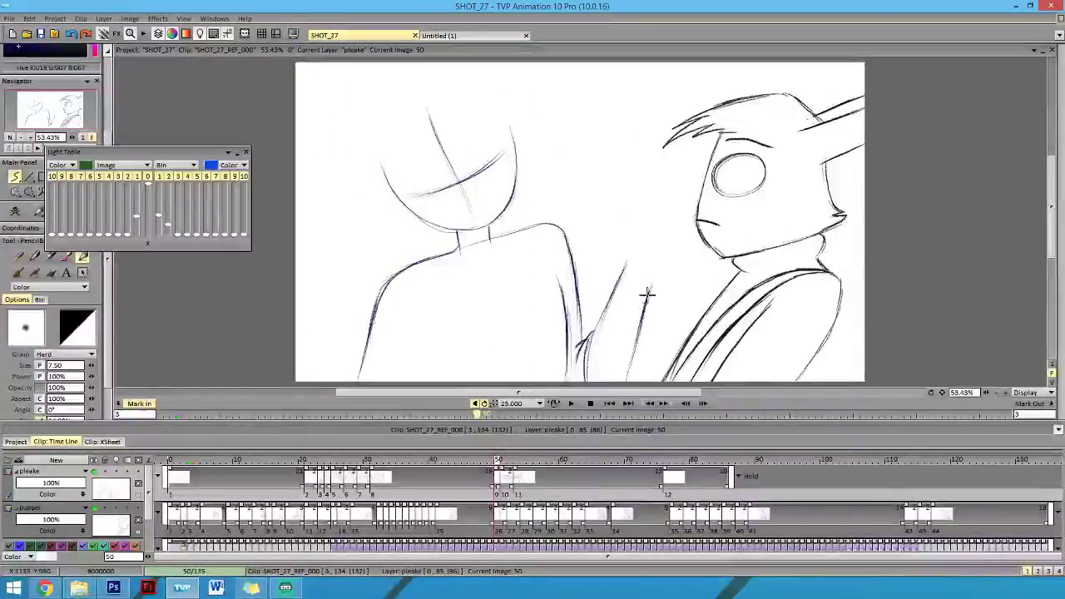
{"action": "left_click_drag", "start_coordinate": [647, 294], "coordinate": [626, 364]}
{"action": "key", "text": "Left"}
{"action": "key", "text": "Right"}
Compare the forearm on frame 50 with the arm positions on frames 49 and 51.
{"action": "key", "text": "Right"}
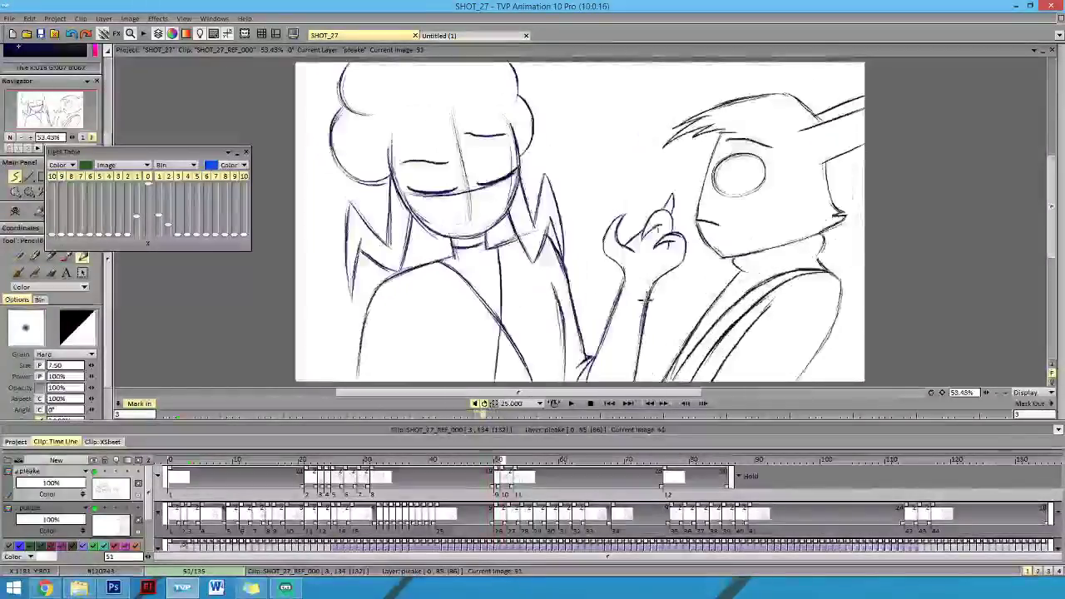
{"action": "key", "text": "Left"}
{"action": "key", "text": "Right"}
{"action": "key", "text": "Left"}
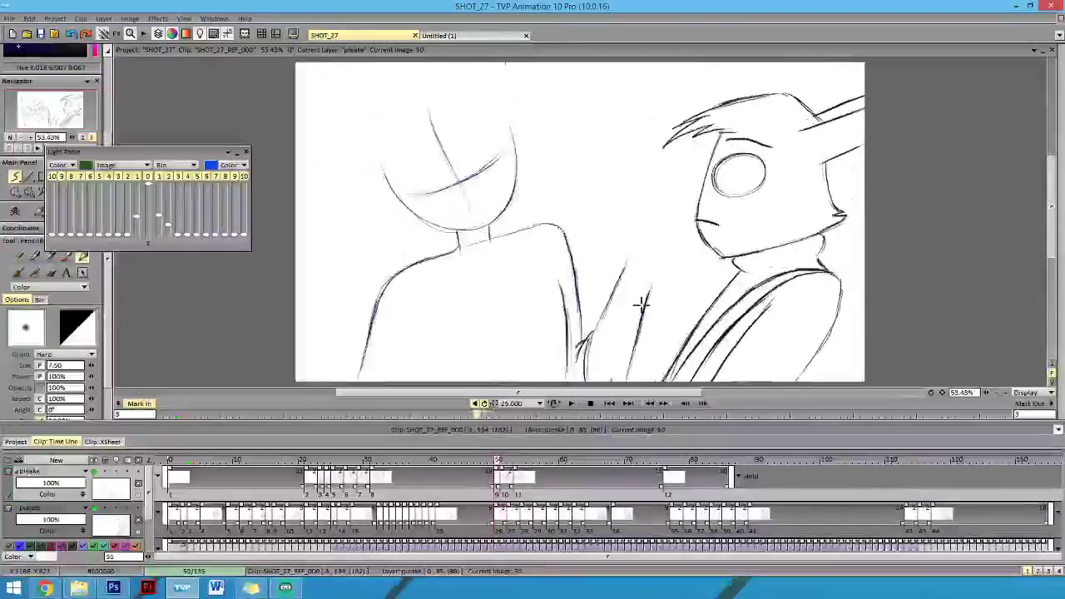
{"action": "key", "text": "Right"}
{"action": "key", "text": "Left"}
{"action": "key", "text": "Left"}
{"action": "key", "text": "Right"}
{"action": "key", "text": "Right"}
{"action": "key", "text": "Left"}
{"action": "key", "text": "Left"}
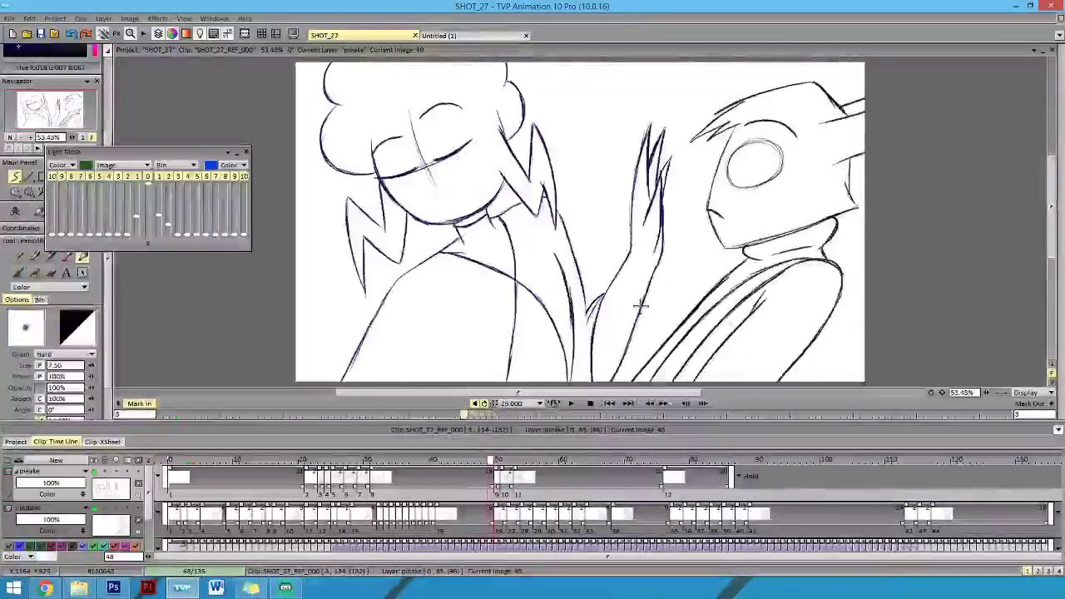
Sketch the side of the palm and the curved, pointed thumb above the forearm on frame 50.
{"action": "key", "text": "Right"}
{"action": "key", "text": "Right"}
{"action": "key", "text": "Right"}
{"action": "key", "text": "Left"}
{"action": "key", "text": "Right"}
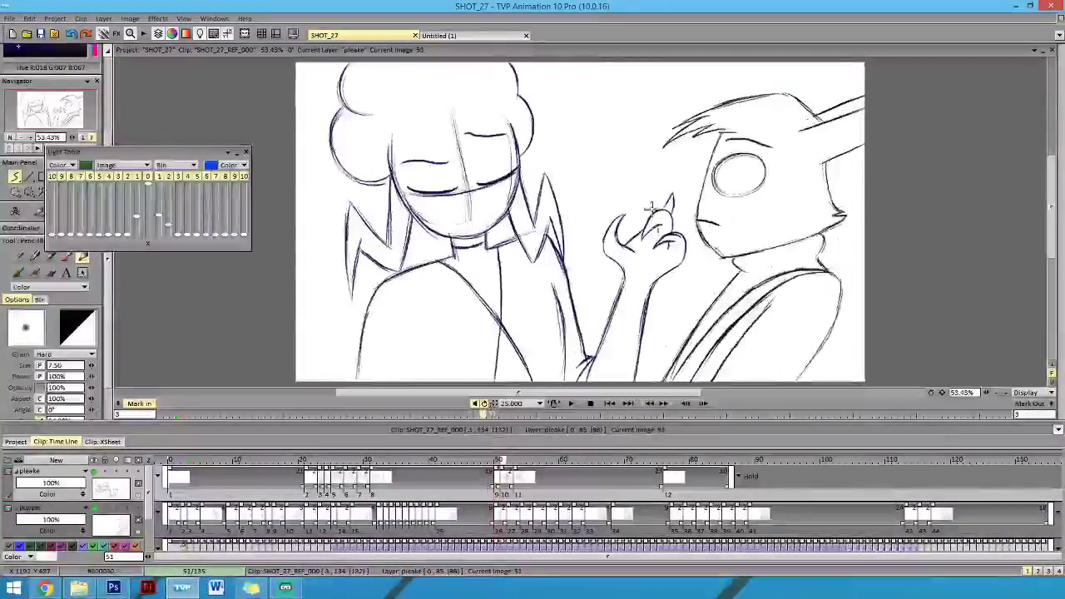
{"action": "key", "text": "Right"}
{"action": "key", "text": "Left"}
{"action": "key", "text": "Left"}
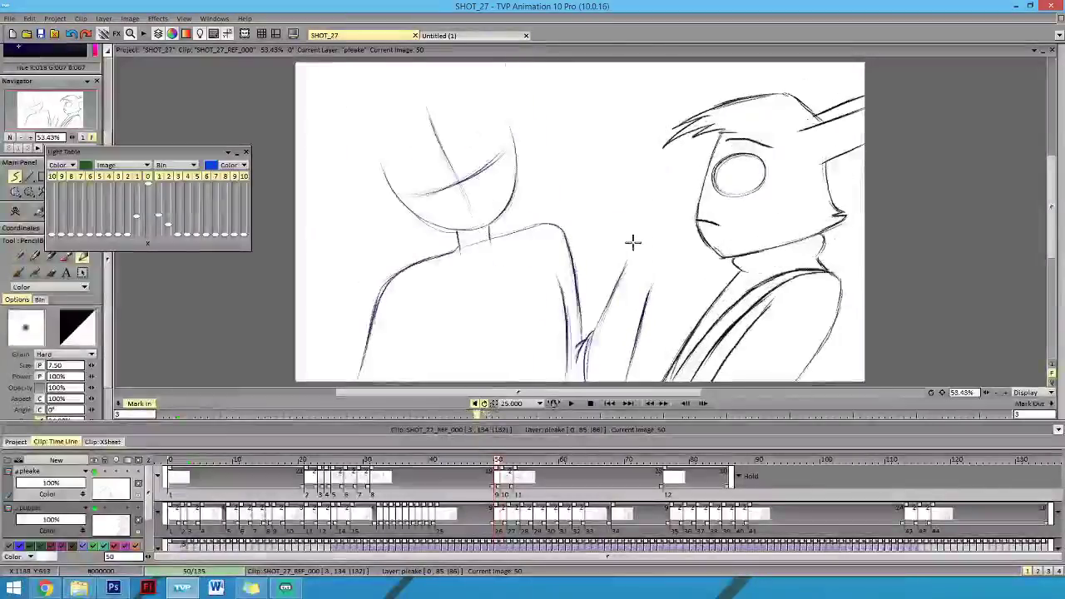
{"action": "mouse_move", "coordinate": [633, 241]}
{"action": "left_mouse_down"}
{"action": "mouse_move", "coordinate": [644, 194]}
{"action": "mouse_move", "coordinate": [634, 217]}
{"action": "mouse_move", "coordinate": [658, 181]}
{"action": "mouse_move", "coordinate": [653, 218]}
{"action": "left_mouse_up"}
{"action": "key", "text": "Left"}
{"action": "key", "text": "Right"}
{"action": "key", "text": "Right"}
{"action": "key", "text": "Left"}
{"action": "key", "text": "Left"}
{"action": "key", "text": "Right"}
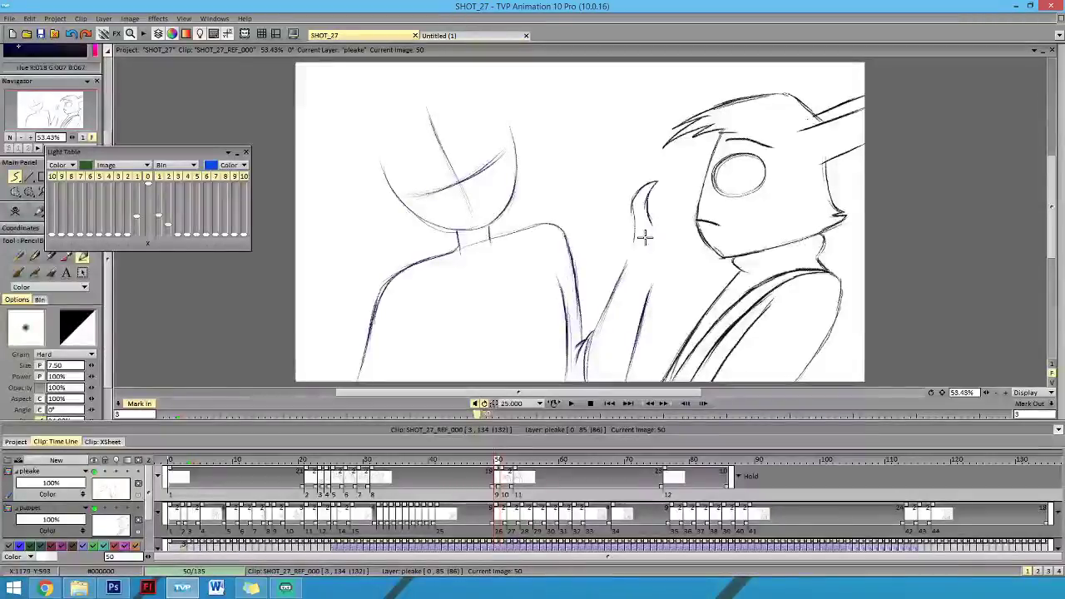
Examine the raised hand's finger positions on frames 49 and 51 against the thumb drawn on frame 50.
{"action": "key", "text": "Left"}
{"action": "key", "text": "Right"}
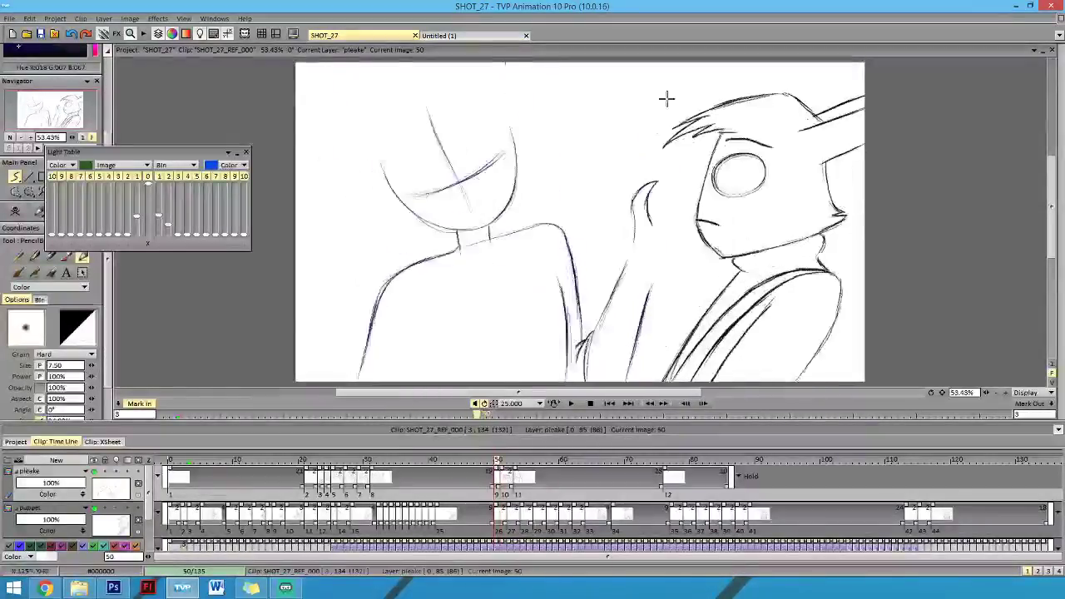
{"action": "key", "text": "Left"}
{"action": "key", "text": "Right"}
{"action": "key", "text": "Right"}
{"action": "key", "text": "Left"}
{"action": "key", "text": "Left"}
{"action": "key", "text": "Right"}
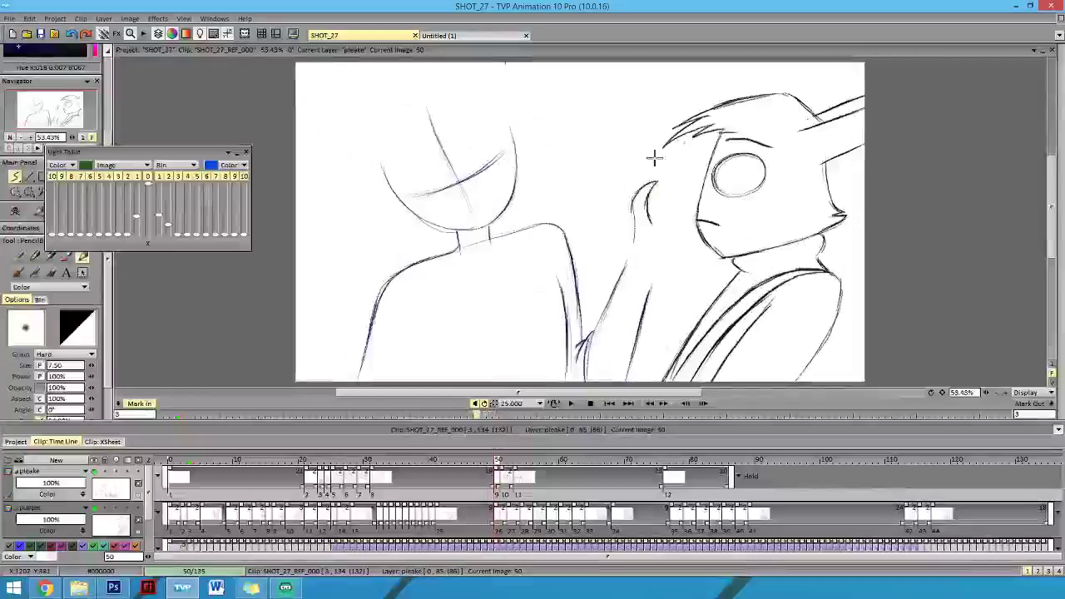
Draw both edges of the tall pointed finger reaching up toward the other character's hair on frame 50, checking against frames 49 and 51.
{"action": "key", "text": "Left"}
{"action": "key", "text": "Right"}
{"action": "key", "text": "Right"}
{"action": "key", "text": "Left"}
{"action": "key", "text": "Left"}
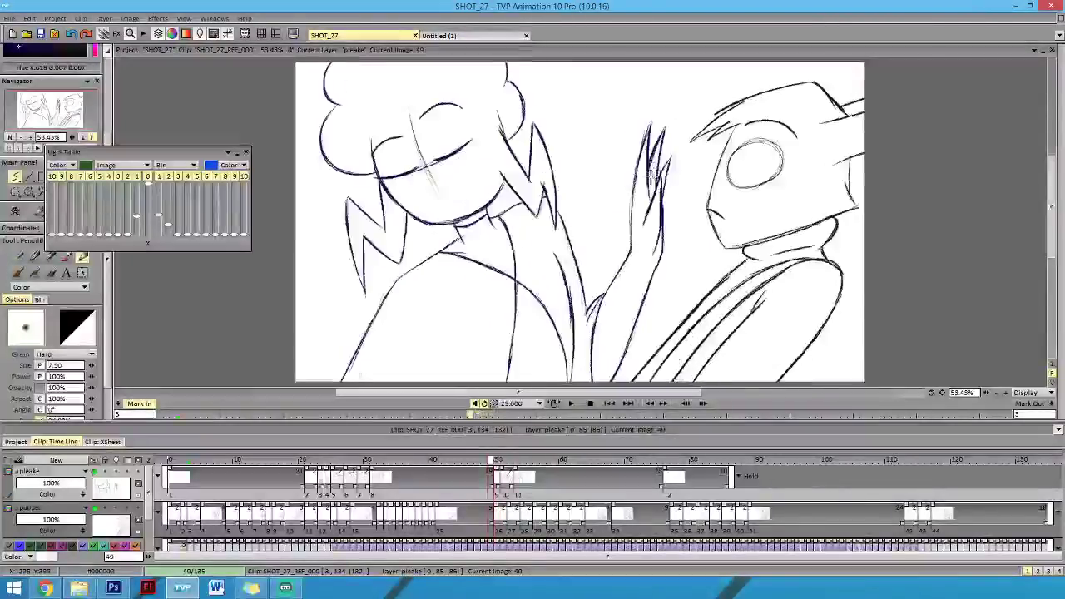
{"action": "key", "text": "Right"}
{"action": "key", "text": "Left"}
{"action": "key", "text": "Right"}
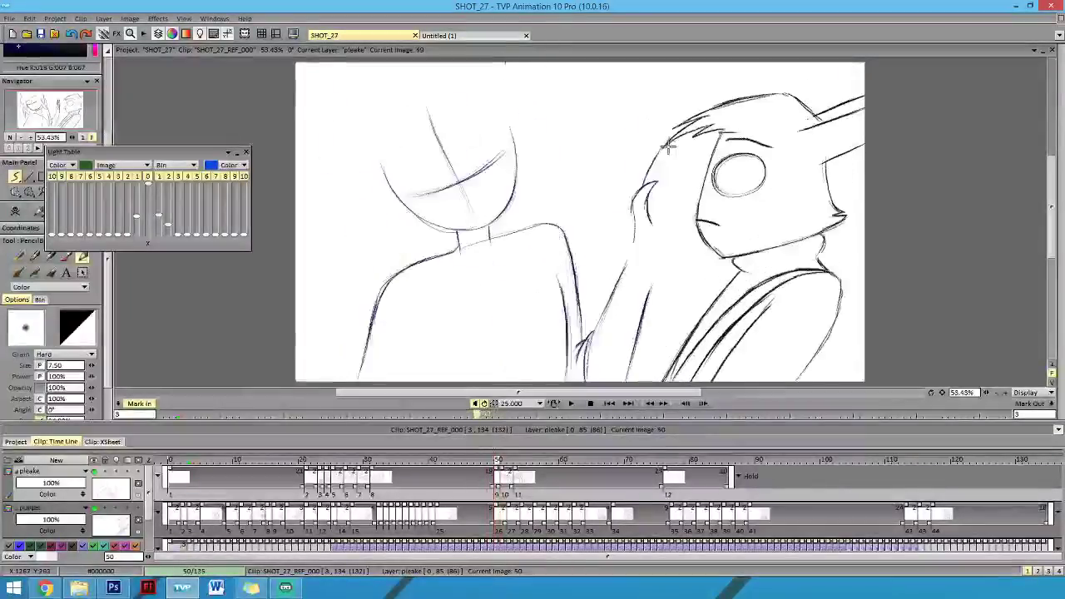
{"action": "key", "text": "Right"}
{"action": "key", "text": "Left"}
{"action": "key", "text": "Left"}
{"action": "key", "text": "Right"}
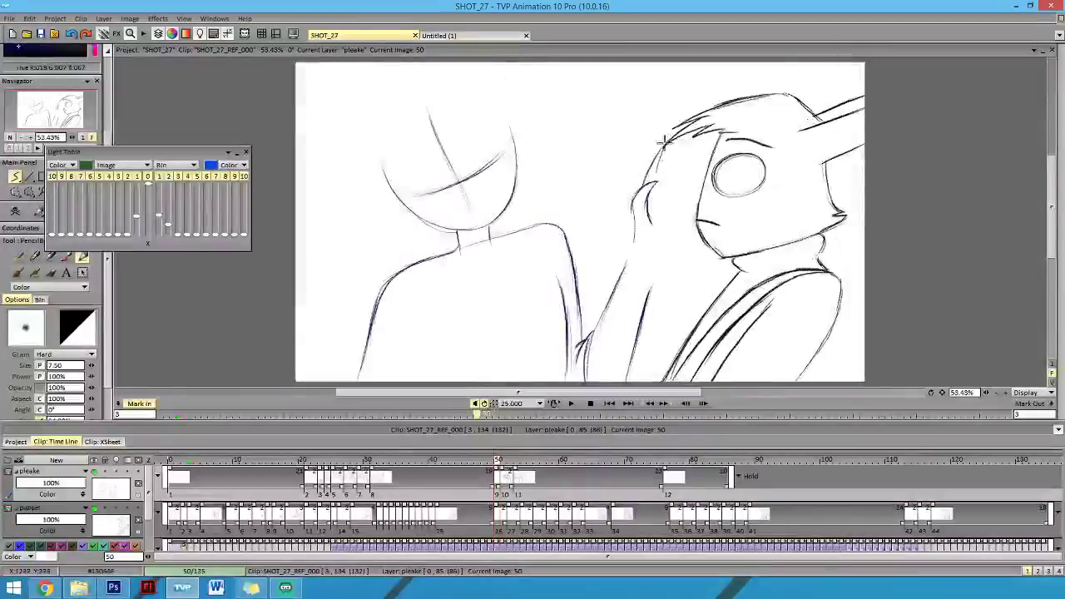
{"action": "left_click_drag", "start_coordinate": [662, 155], "coordinate": [656, 206]}
{"action": "key", "text": "Left"}
{"action": "key", "text": "Right"}
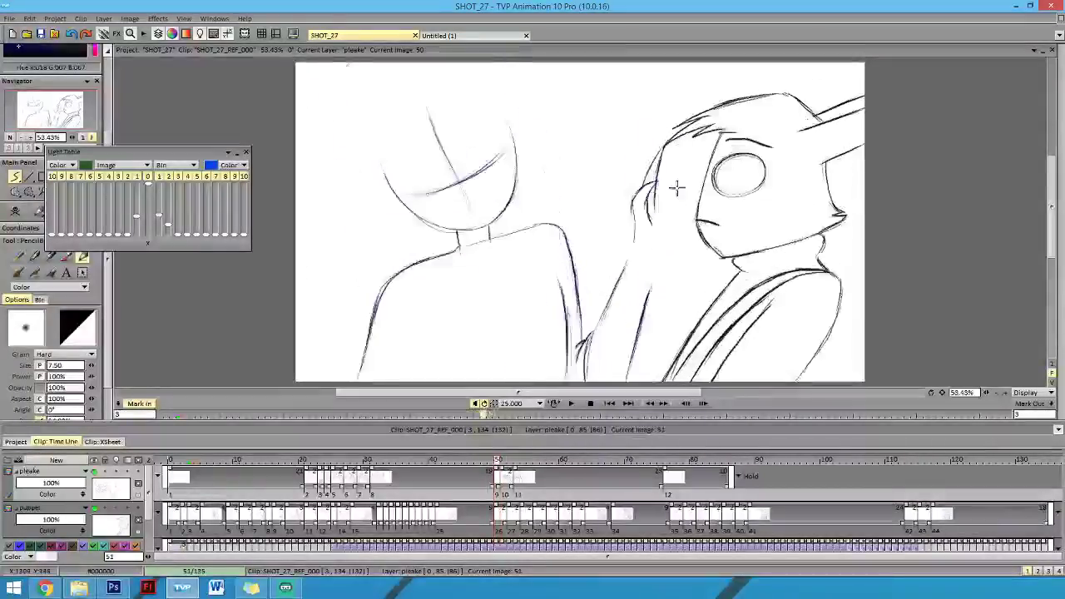
Draw the curved second finger arching toward the other character's face on frame 50.
{"action": "key", "text": "Left"}
{"action": "key", "text": "Right"}
{"action": "key", "text": "Left"}
{"action": "key", "text": "Right"}
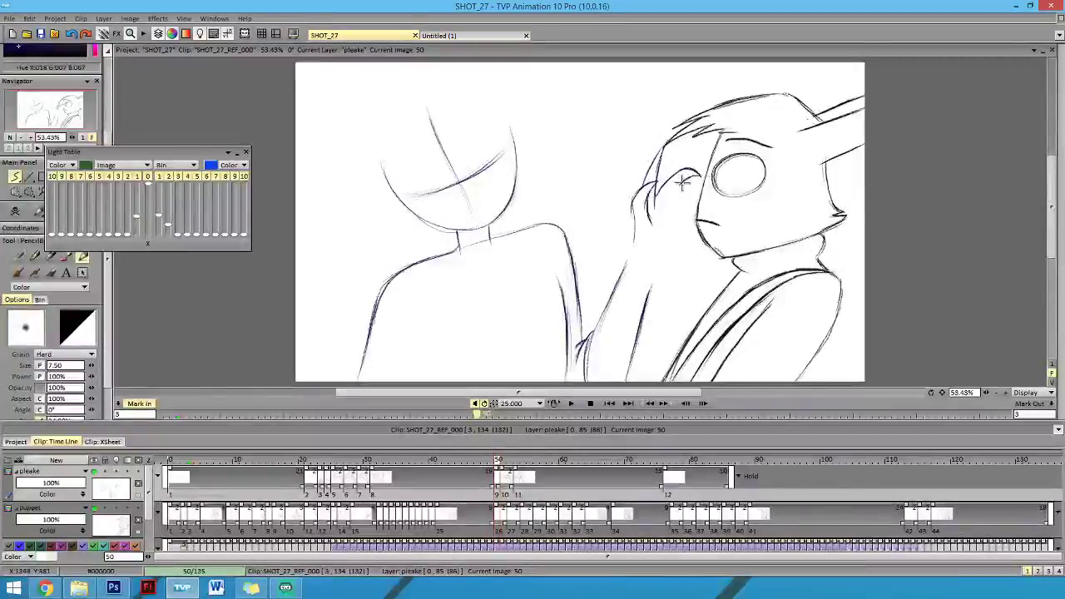
Draw the hooked third finger curling over the other character's cheek on frame 50, following the hand motion between neighbouring frames.
{"action": "key", "text": "Left"}
{"action": "key", "text": "Right"}
{"action": "key", "text": "Right"}
{"action": "key", "text": "Left"}
{"action": "key", "text": "Left"}
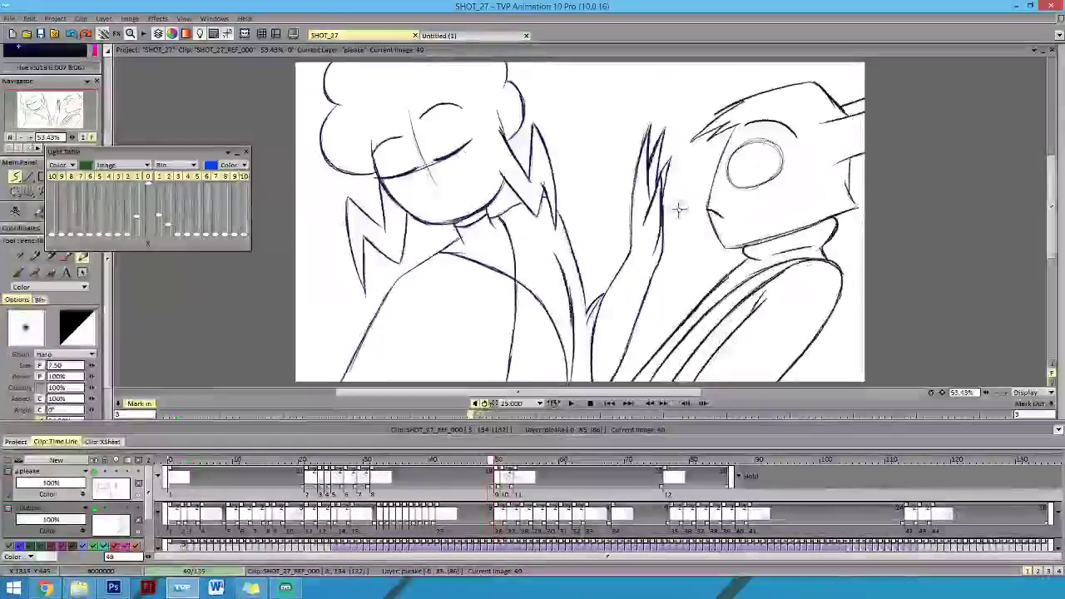
{"action": "key", "text": "Right"}
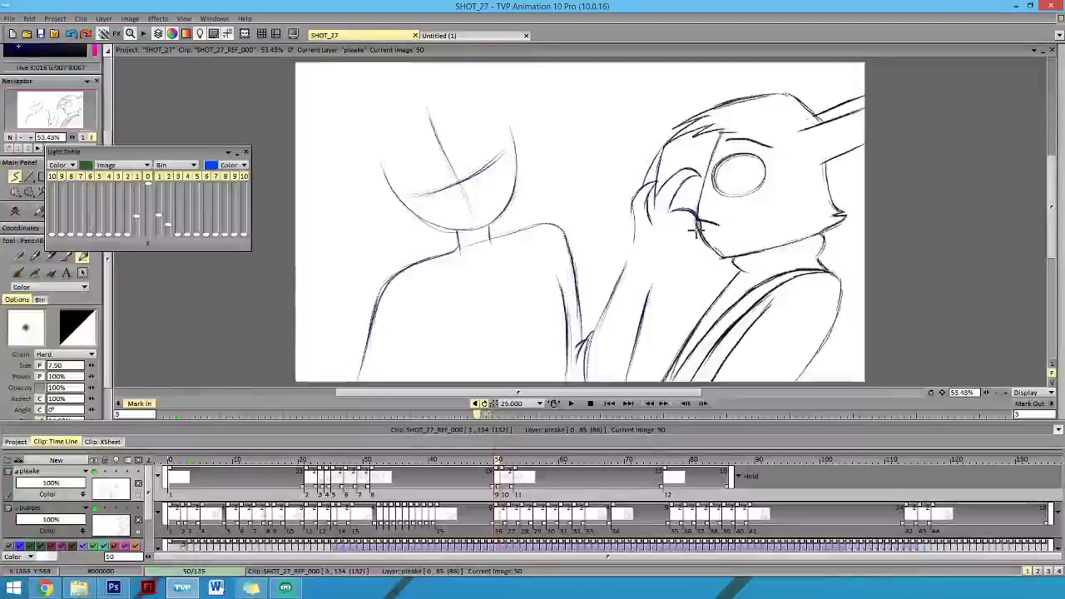
{"action": "key", "text": "Left"}
{"action": "key", "text": "Right"}
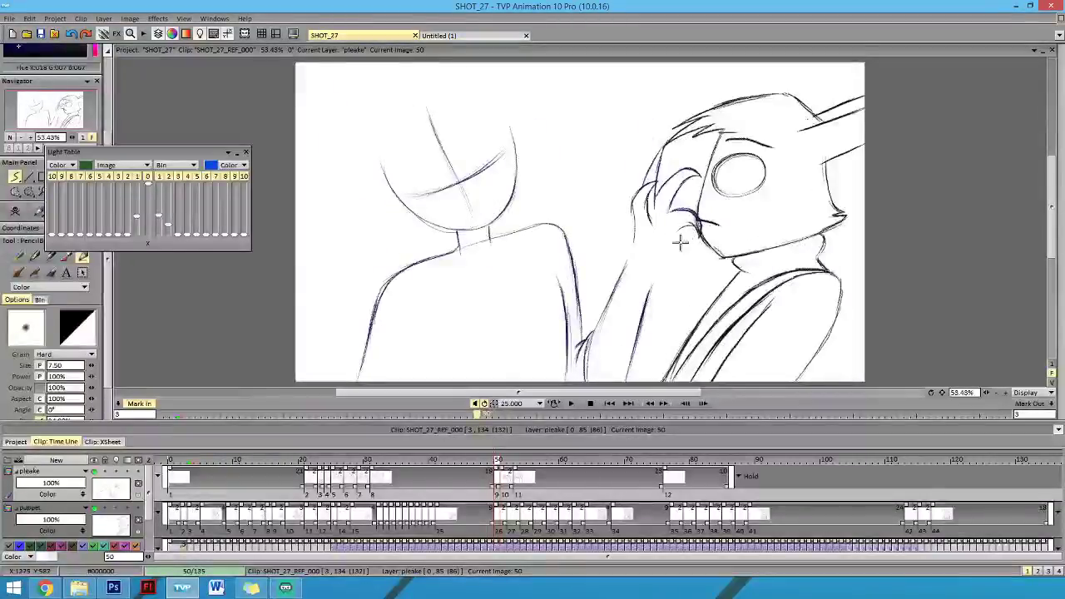
Sketch the underside of the lowest finger and bring its line down to the heel of the palm on frame 50.
{"action": "key", "text": "Left"}
{"action": "key", "text": "Right"}
{"action": "key", "text": "Left"}
{"action": "key", "text": "Right"}
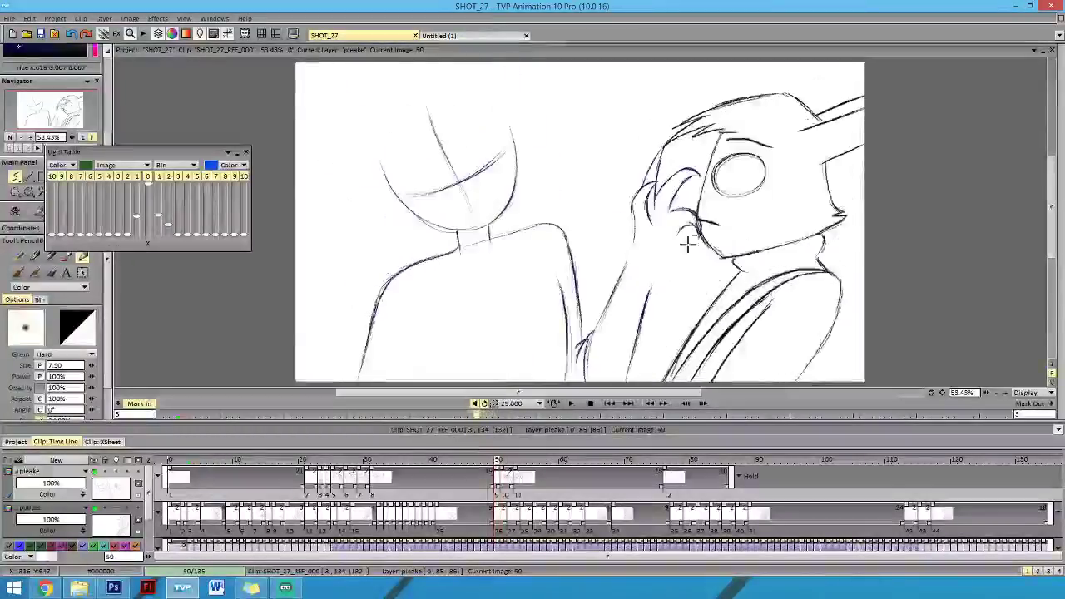
{"action": "key", "text": "Left"}
{"action": "key", "text": "Right"}
{"action": "left_click_drag", "start_coordinate": [697, 227], "coordinate": [673, 241]}
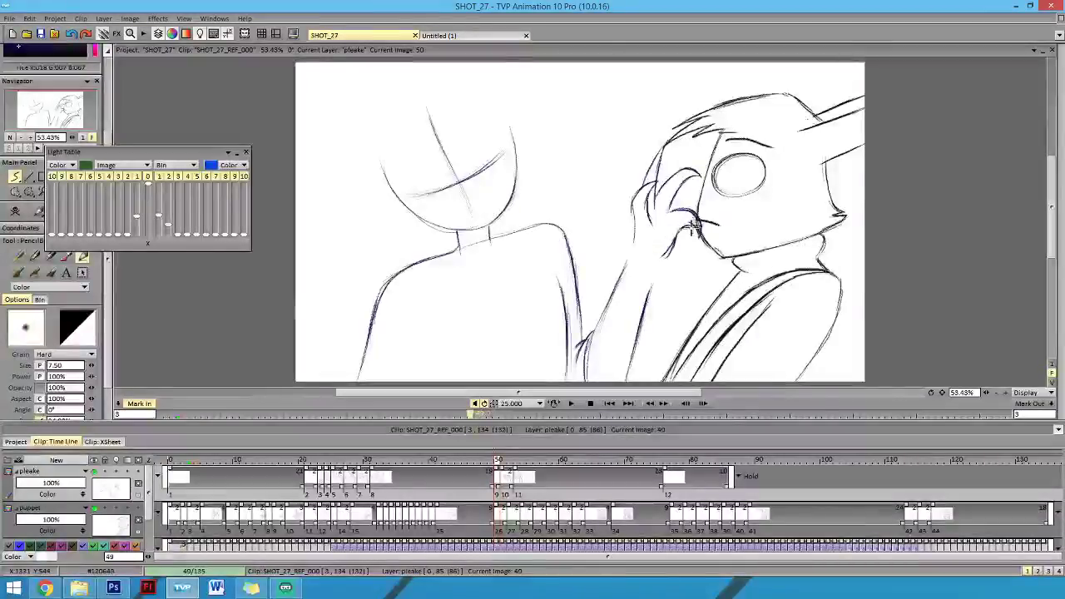
Compare the complete hand on frame 50 with the hand positions on frames 49 and 51.
{"action": "key", "text": "Right"}
{"action": "key", "text": "Right"}
{"action": "key", "text": "Left"}
{"action": "key", "text": "Left"}
{"action": "key", "text": "Left"}
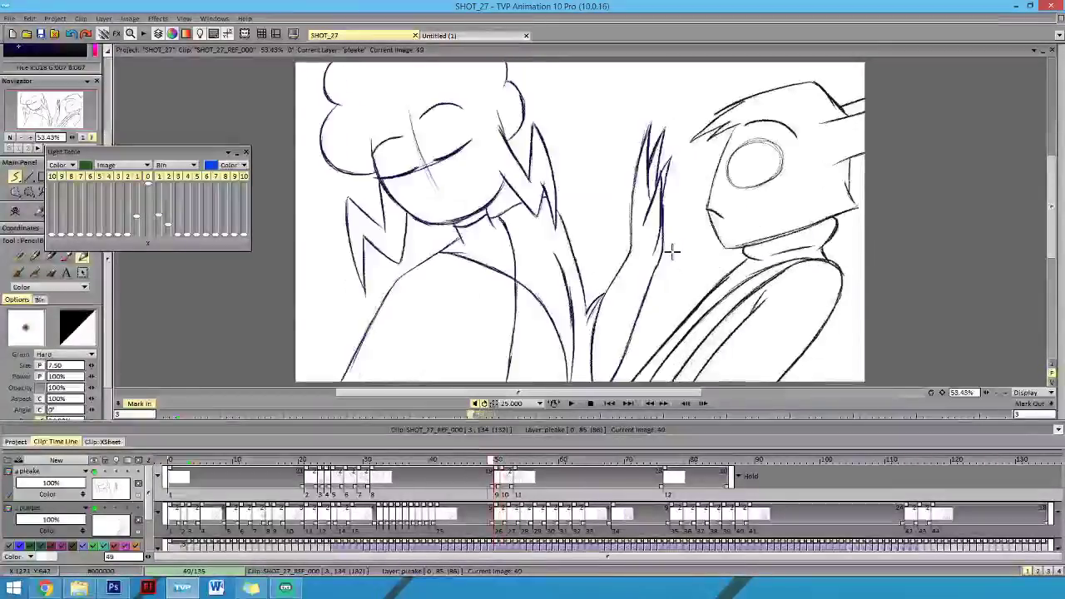
{"action": "key", "text": "Right"}
{"action": "key", "text": "Right"}
{"action": "key", "text": "Left"}
{"action": "key", "text": "Left"}
{"action": "key", "text": "Right"}
{"action": "key", "text": "Left"}
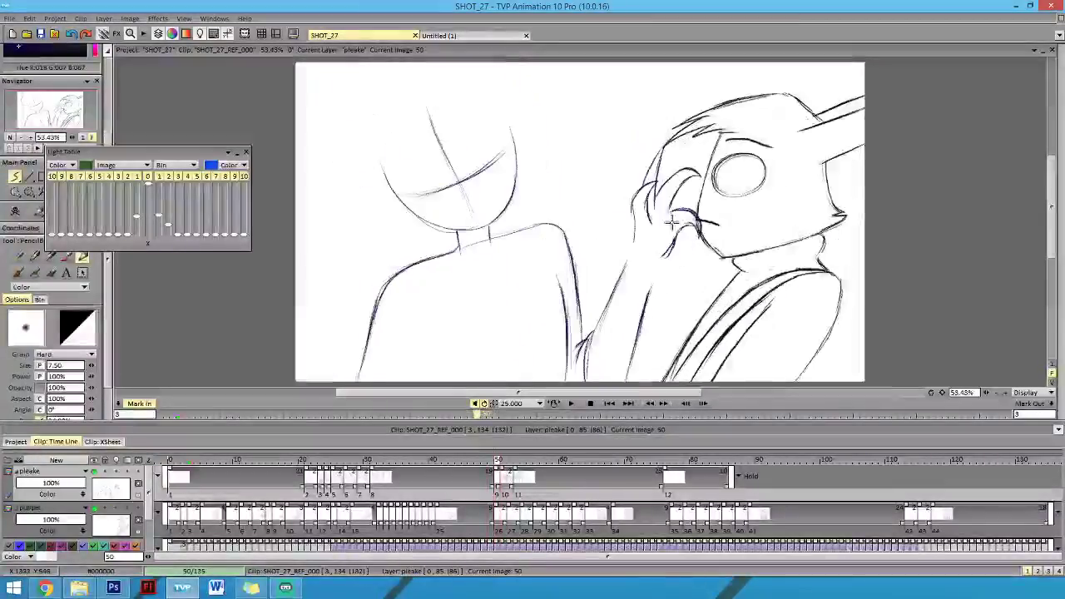
Lasso the hand on frame 50, shift it down and slightly left with the Transform tool, apply it and clear the selection.
{"action": "left_click_drag", "start_coordinate": [105, 151], "coordinate": [190, 109]}
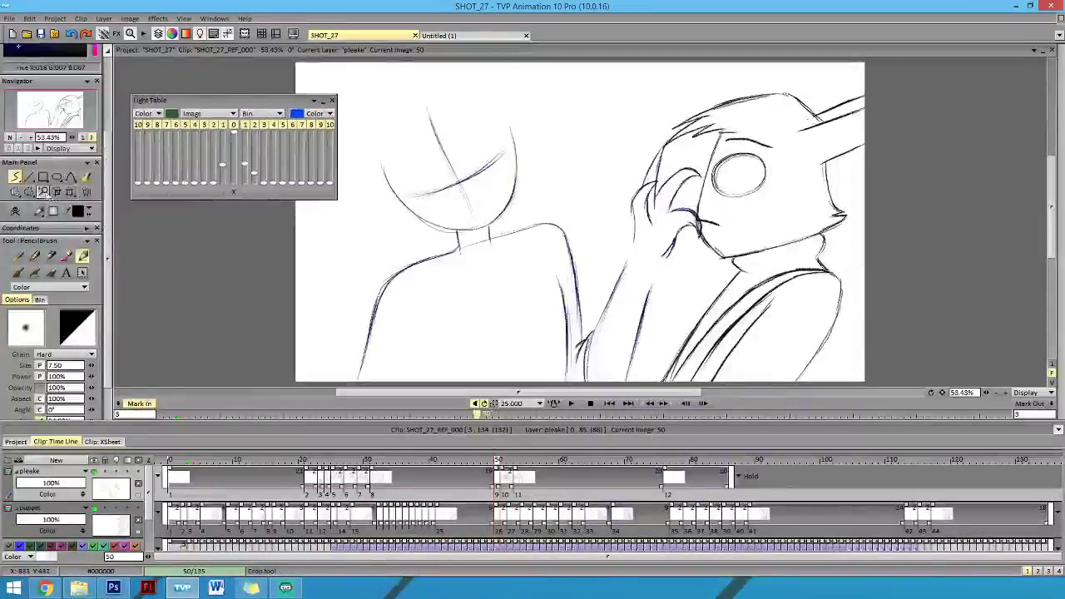
{"action": "left_click", "coordinate": [29, 192]}
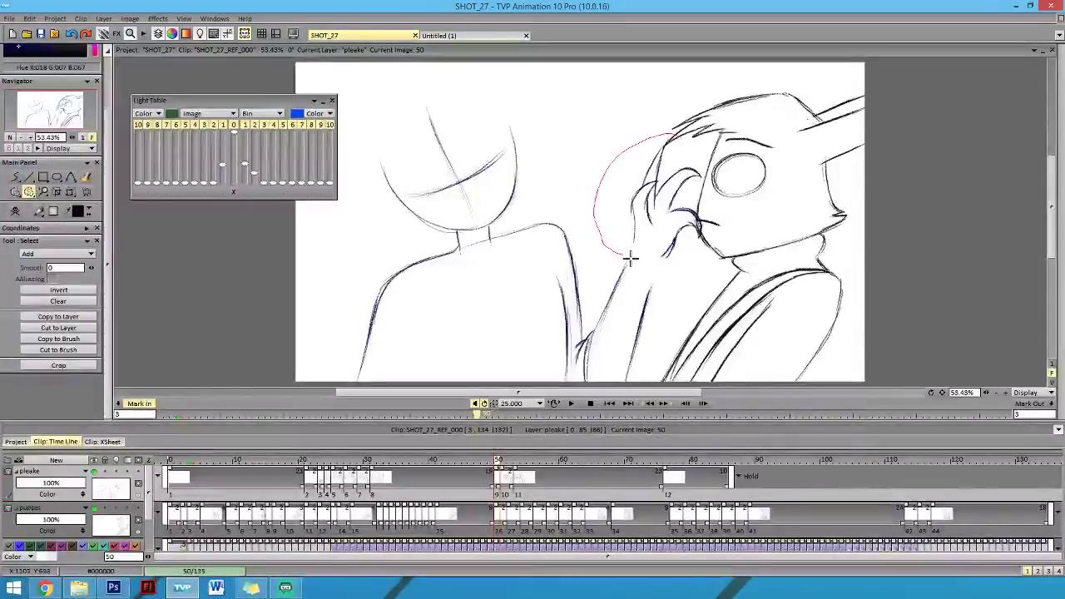
{"action": "mouse_move", "coordinate": [630, 259]}
{"action": "left_mouse_down"}
{"action": "mouse_move", "coordinate": [691, 274]}
{"action": "mouse_move", "coordinate": [737, 171]}
{"action": "mouse_move", "coordinate": [657, 132]}
{"action": "left_mouse_up"}
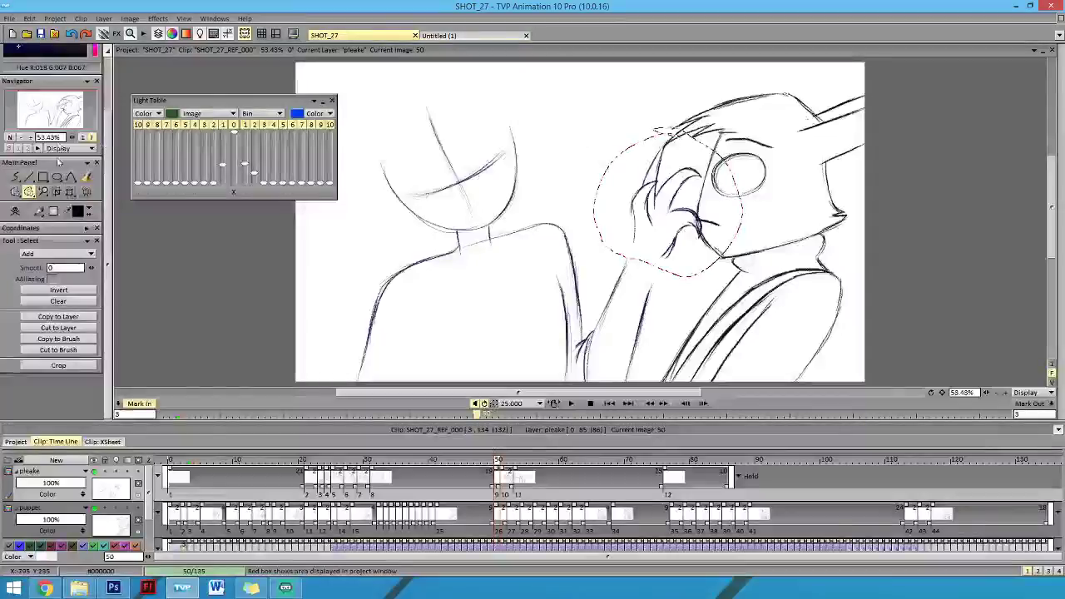
{"action": "left_click", "coordinate": [70, 192]}
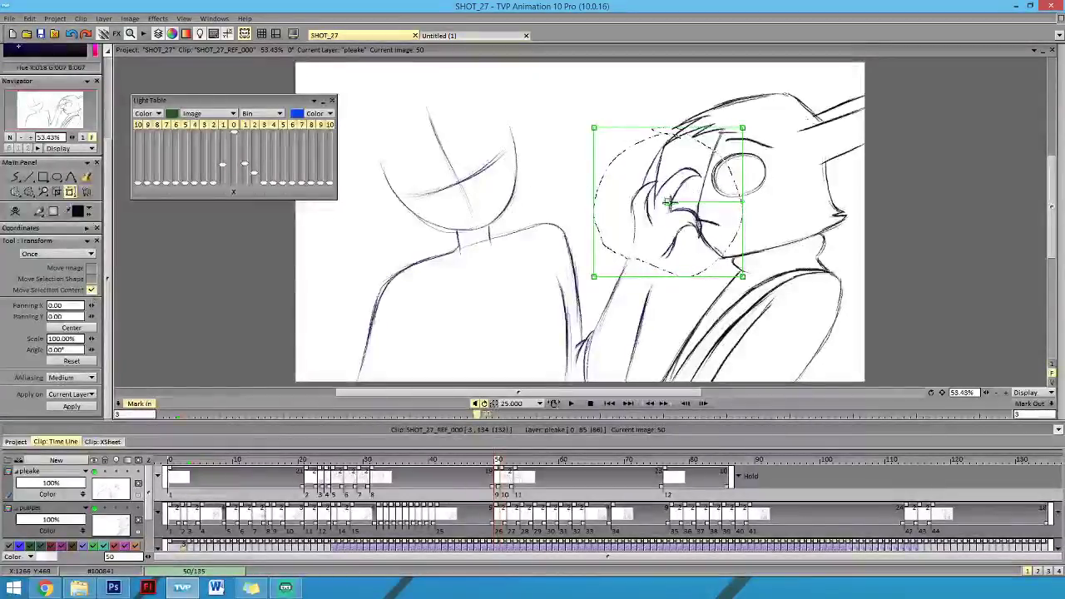
{"action": "mouse_move", "coordinate": [667, 214]}
{"action": "left_mouse_down"}
{"action": "mouse_move", "coordinate": [664, 226]}
{"action": "mouse_move", "coordinate": [665, 215]}
{"action": "left_mouse_up"}
{"action": "left_click", "coordinate": [74, 407]}
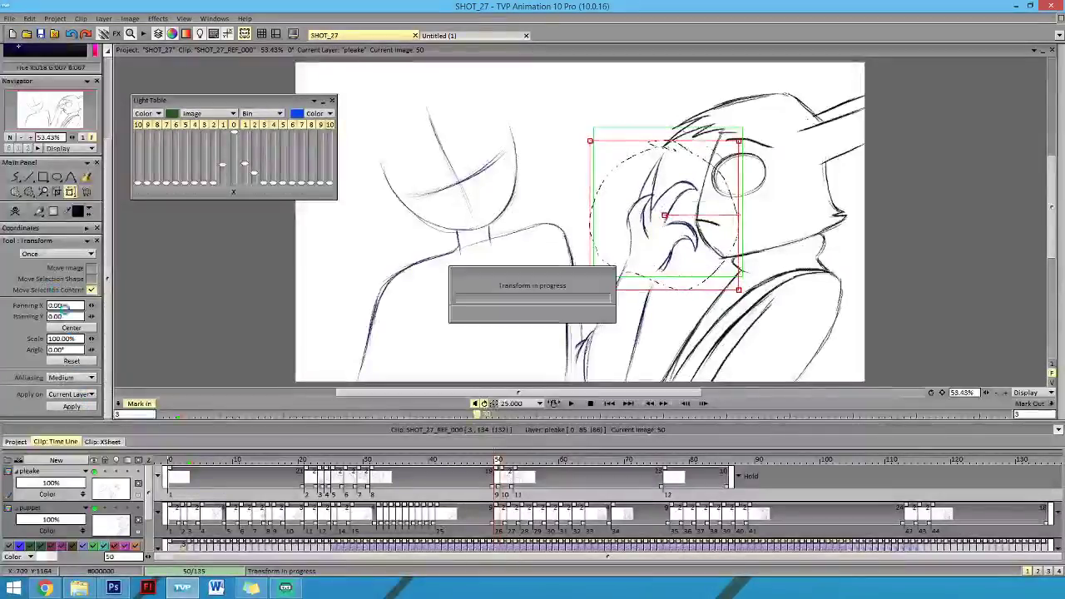
{"action": "right_click", "coordinate": [29, 191]}
{"action": "left_click", "coordinate": [90, 285]}
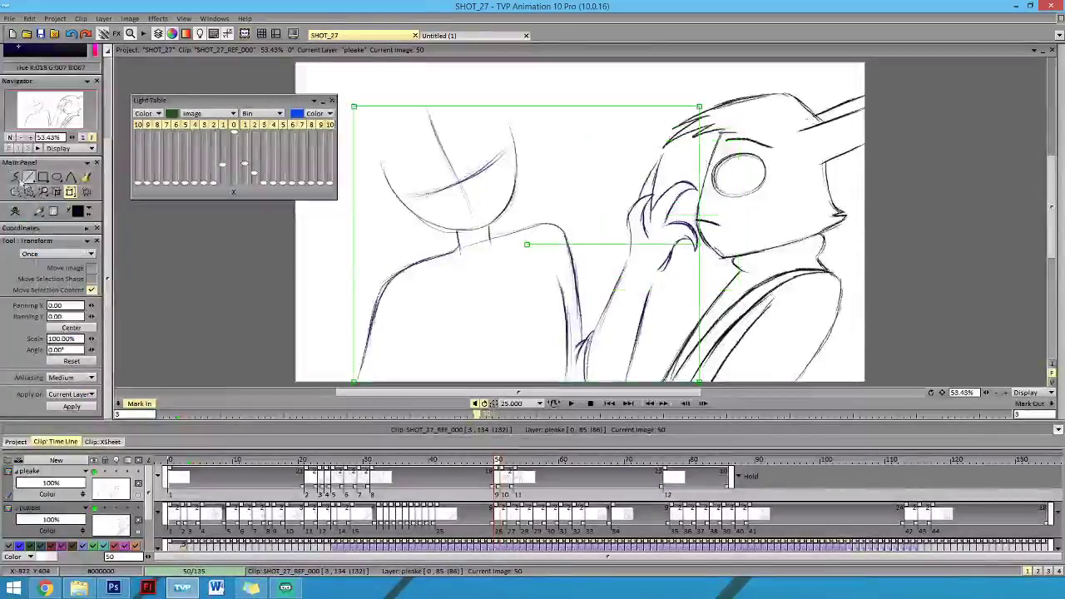
Draw both wrist edges freehand on frame 50 so the moved hand joins the forearm, checking against frames 49 and 51.
{"action": "left_click", "coordinate": [15, 177]}
{"action": "key", "text": "Left"}
{"action": "key", "text": "Right"}
{"action": "key", "text": "Right"}
{"action": "key", "text": "Left"}
{"action": "key", "text": "Left"}
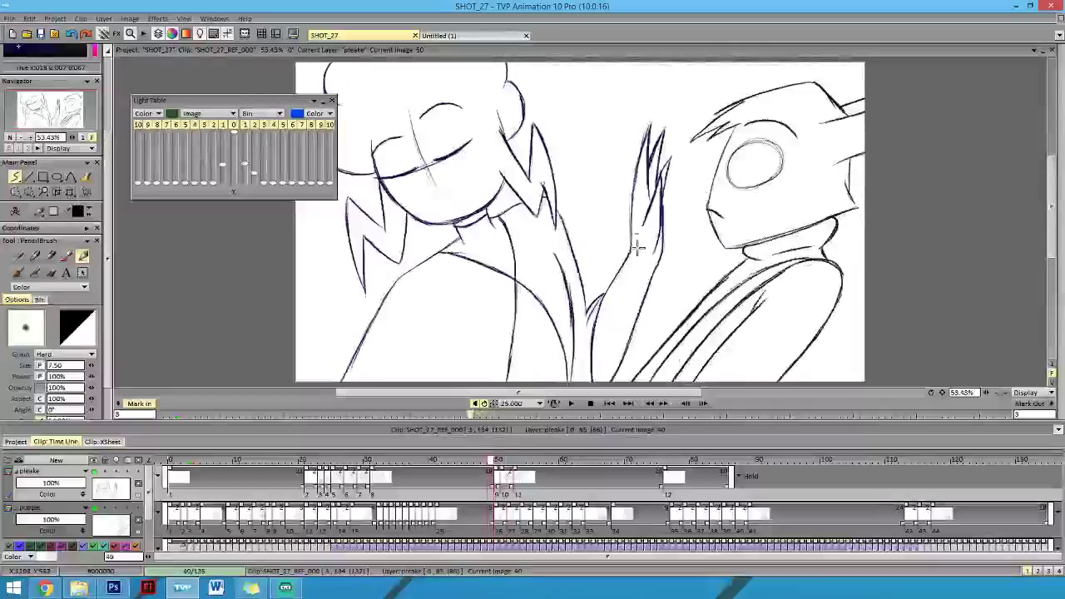
{"action": "key", "text": "Right"}
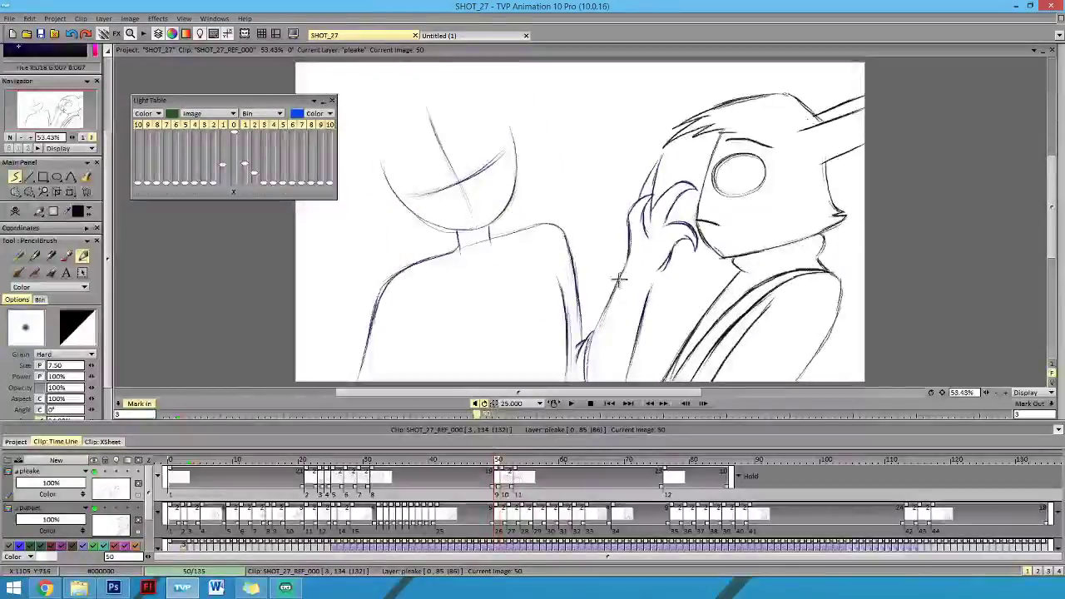
{"action": "key", "text": "Left"}
{"action": "key", "text": "Right"}
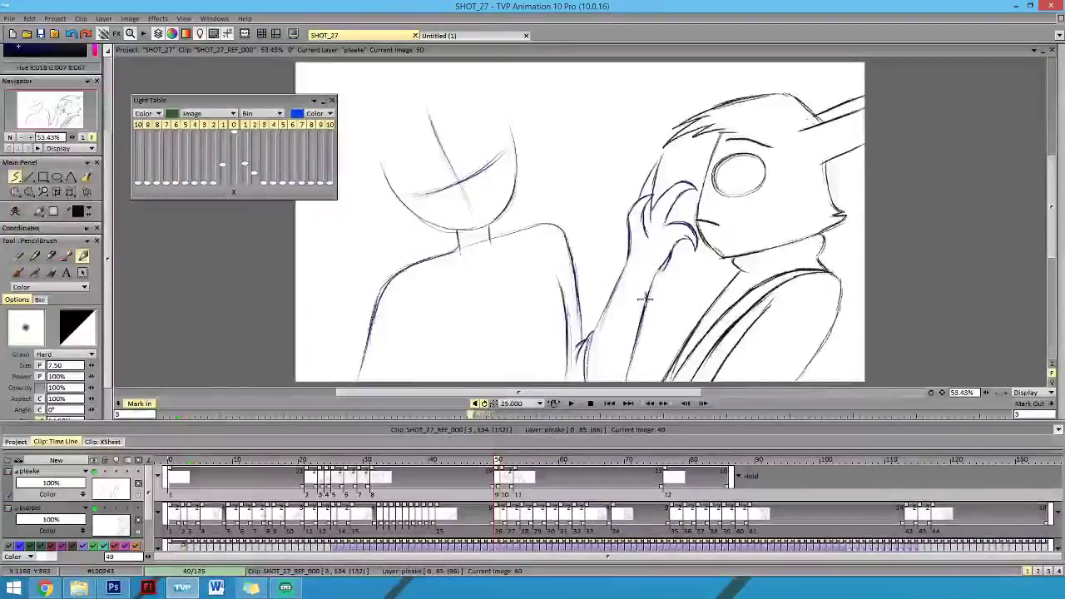
{"action": "key", "text": "Right"}
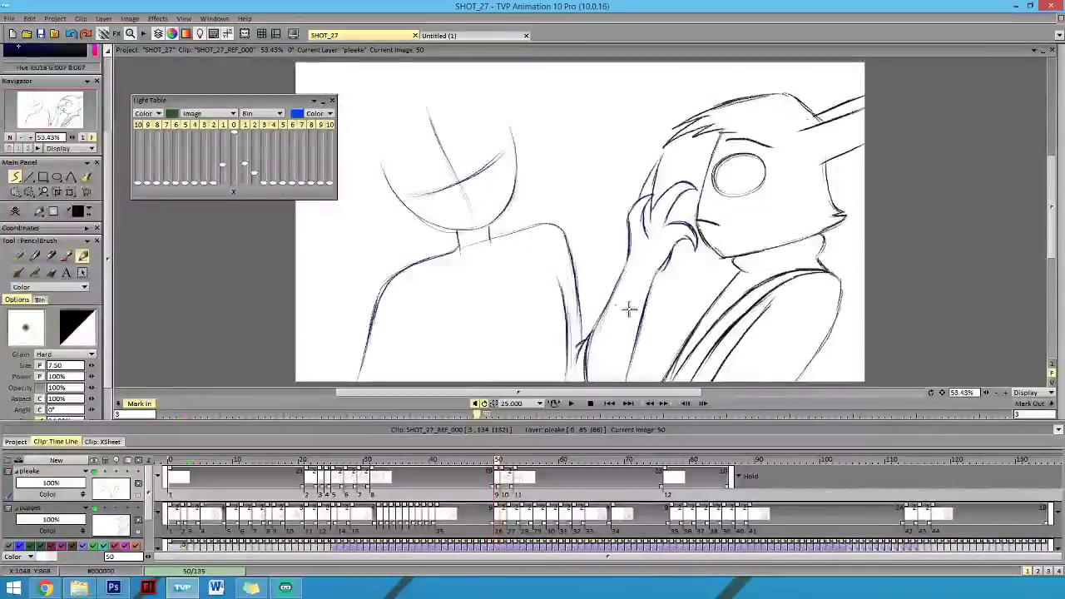
Draw the vertical garment line down the torso and the upper part of the diagonal fold from the shoulder on frame 50.
{"action": "left_click", "coordinate": [572, 403]}
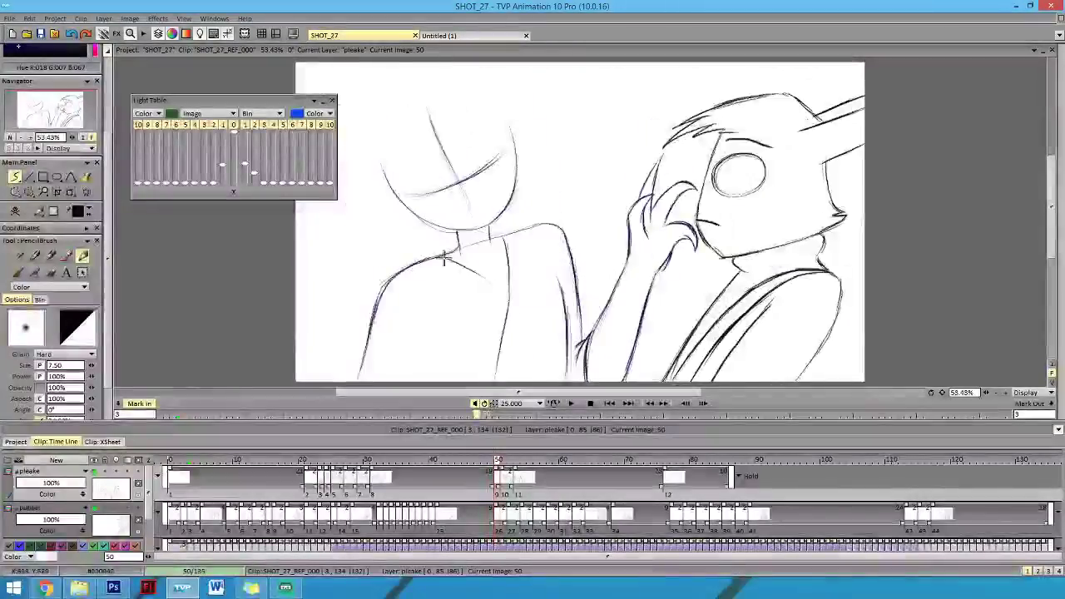
{"action": "left_click_drag", "start_coordinate": [446, 257], "coordinate": [501, 296]}
{"action": "key", "text": "Right"}
{"action": "key", "text": "Left"}
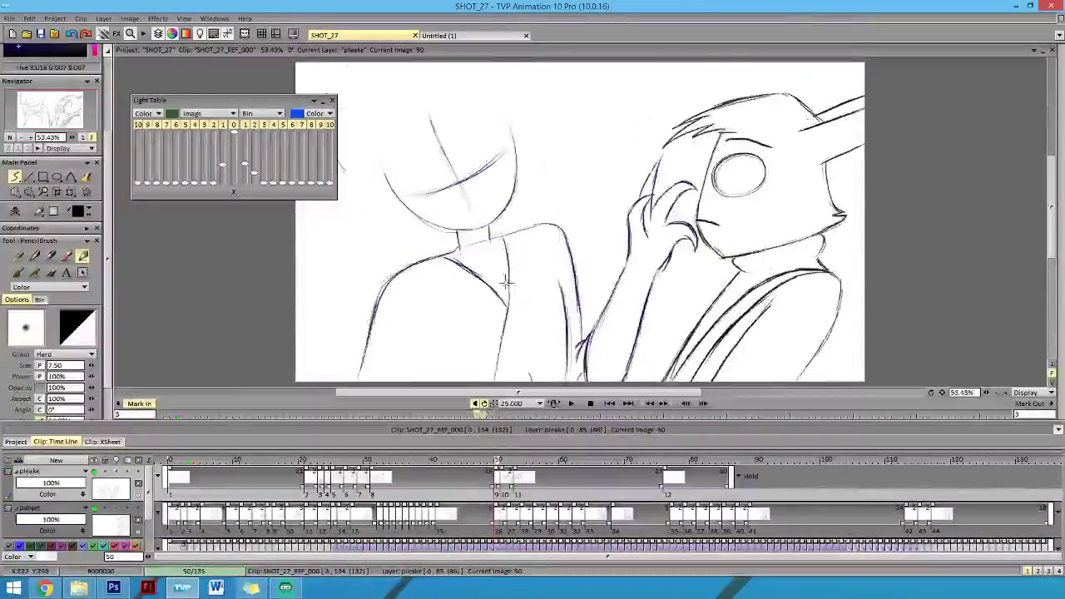
{"action": "key", "text": "Right"}
{"action": "key", "text": "Left"}
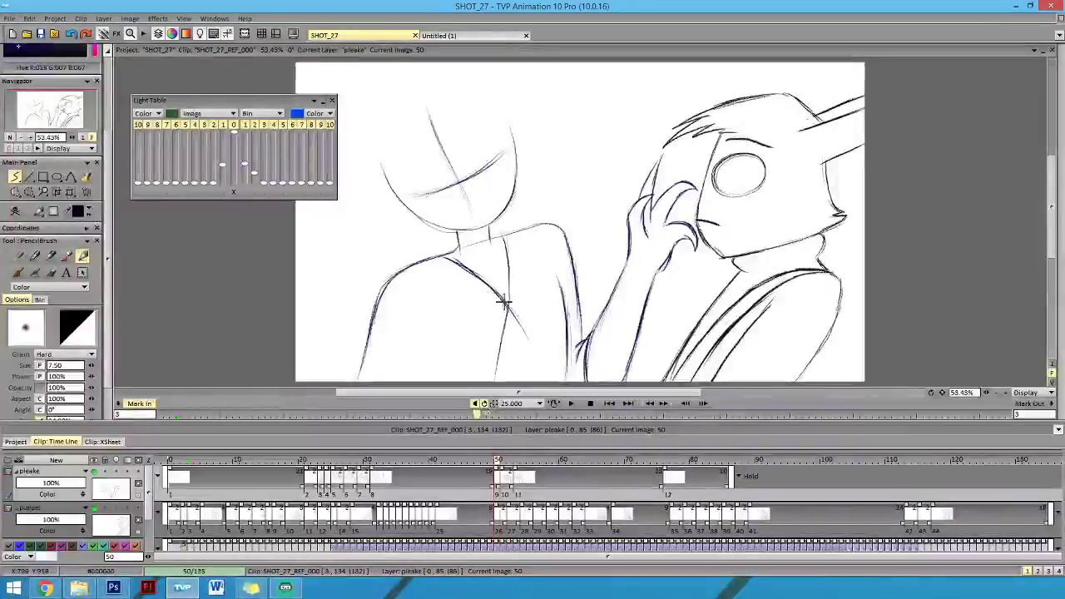
Extend the diagonal garment fold across the torso down to the canvas edge on frame 50, comparing with neighbouring frames.
{"action": "left_click_drag", "start_coordinate": [506, 302], "coordinate": [536, 360]}
{"action": "key", "text": "Left"}
{"action": "key", "text": "Left"}
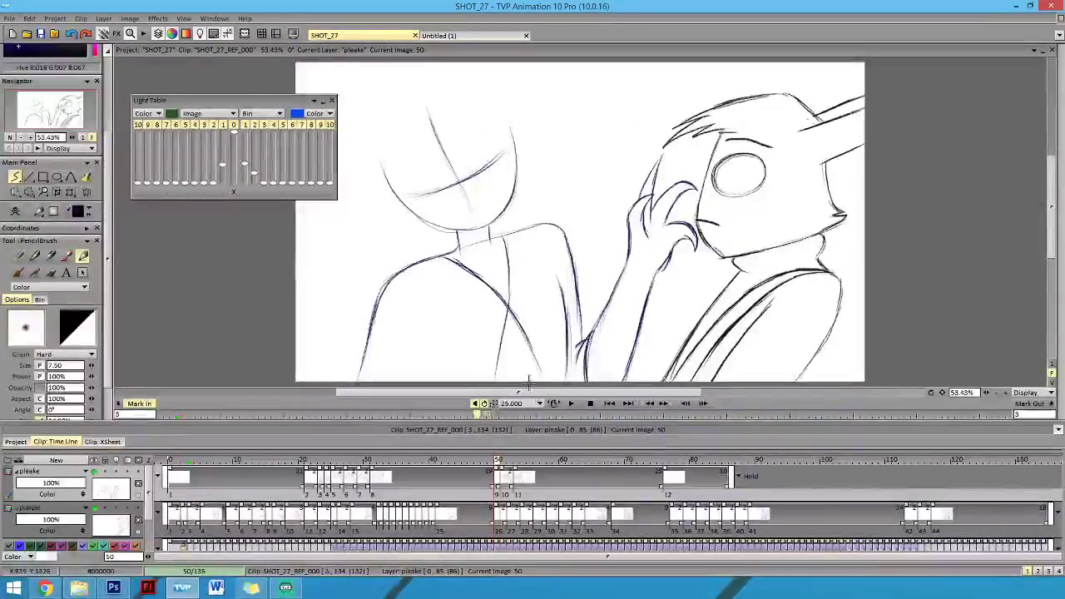
{"action": "key", "text": "Right"}
{"action": "key", "text": "Right"}
{"action": "key", "text": "Left"}
{"action": "key", "text": "Left"}
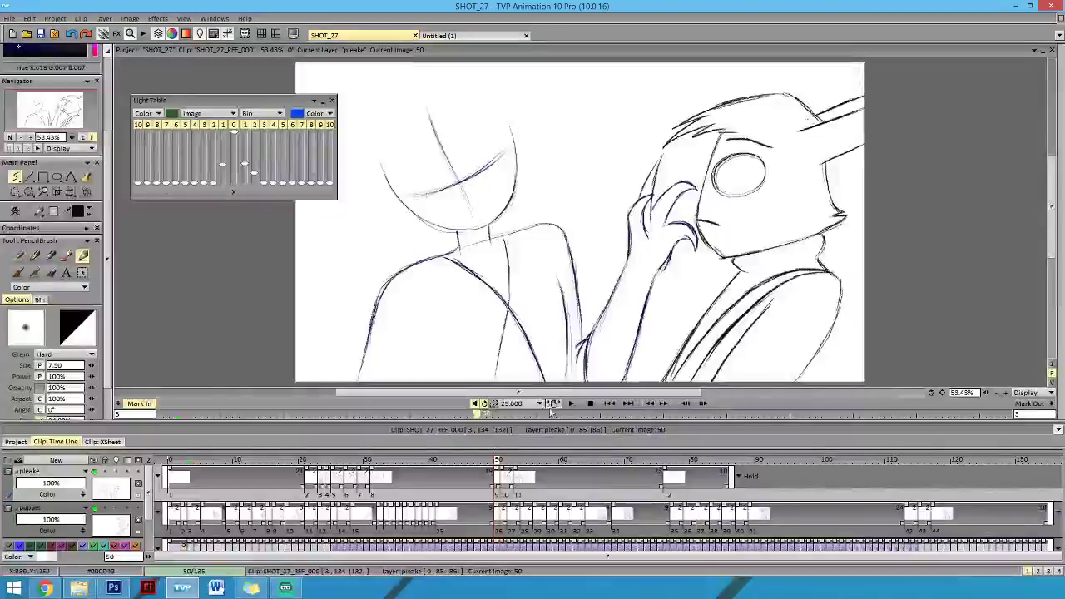
{"action": "key", "text": "Right"}
{"action": "key", "text": "Right"}
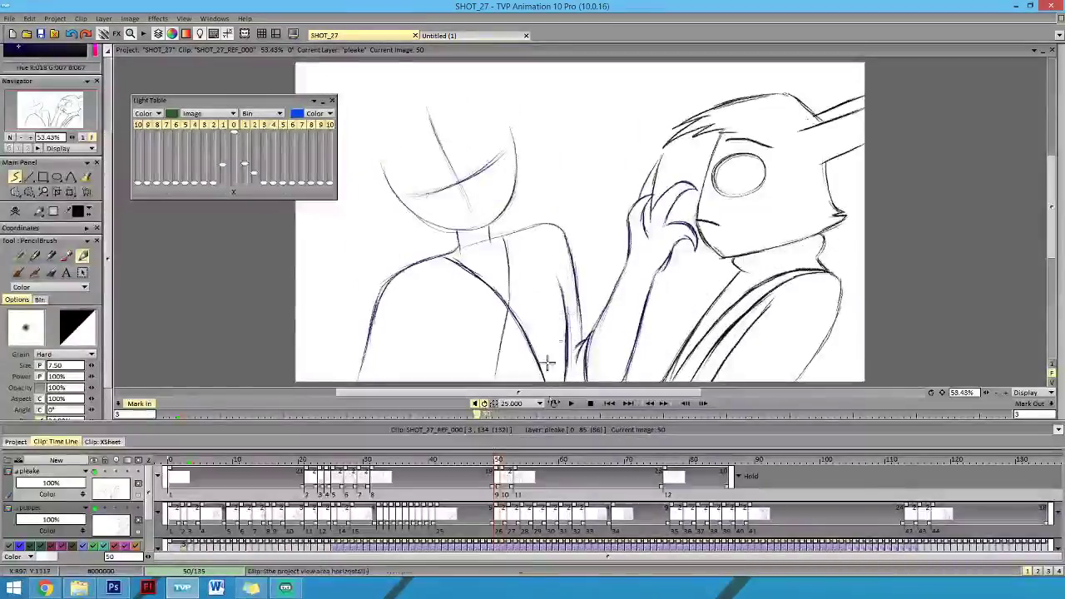
Reinforce the shoulder line beside the neck and draw the collar line across the neck on frame 50.
{"action": "key", "text": "Left"}
{"action": "key", "text": "Right"}
{"action": "key", "text": "Left"}
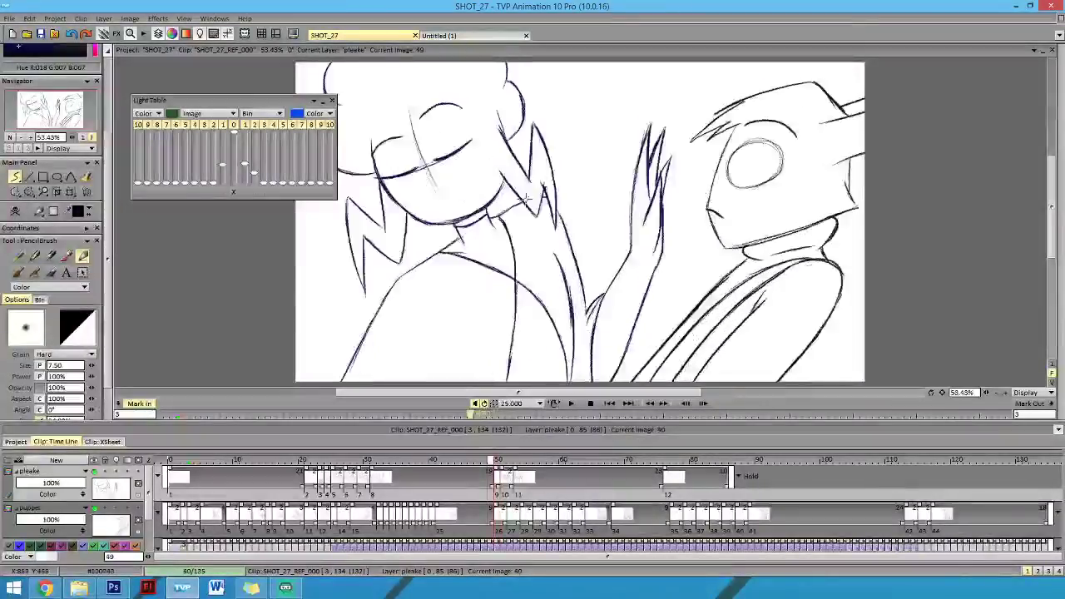
{"action": "key", "text": "Right"}
{"action": "key", "text": "Left"}
{"action": "key", "text": "Right"}
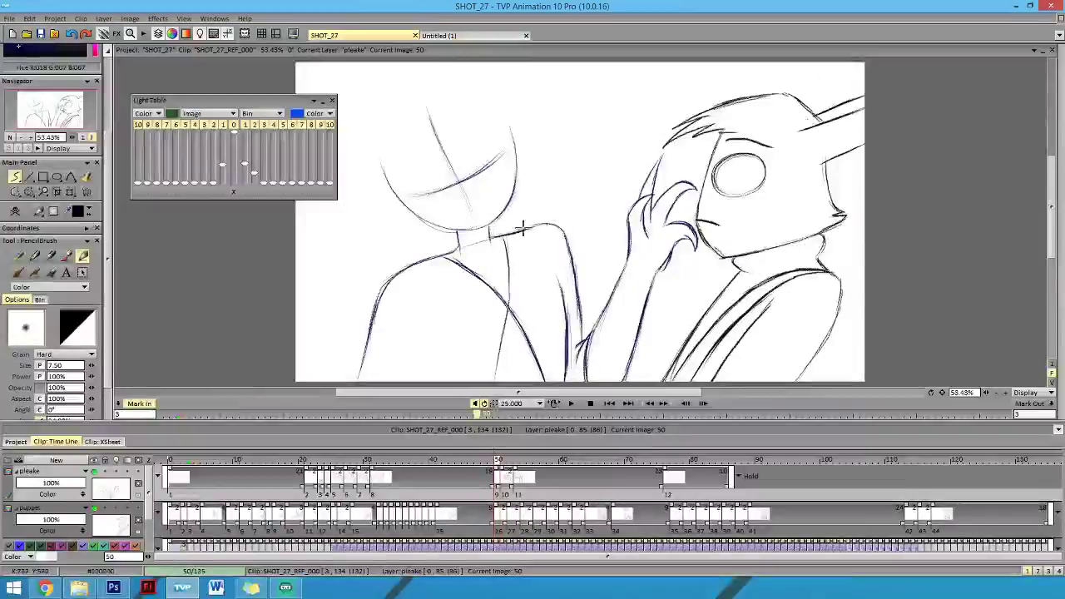
{"action": "key", "text": "Left"}
{"action": "key", "text": "Right"}
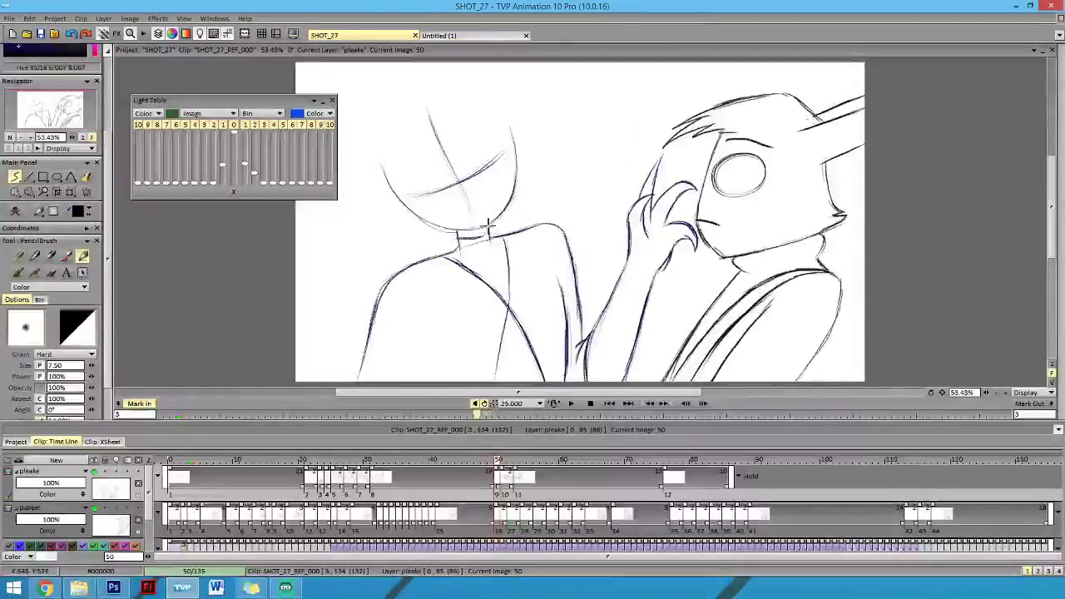
{"action": "left_click_drag", "start_coordinate": [460, 238], "coordinate": [488, 237]}
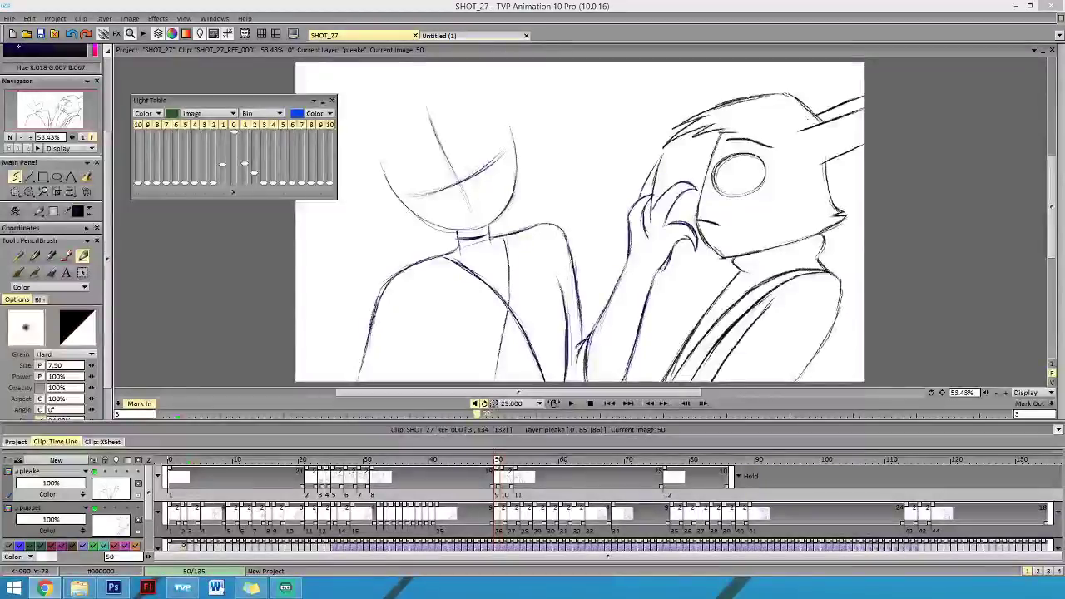
Compare the head and hair of the curly-haired character on frame 49 with the bare head on frame 50.
{"action": "key", "text": "Left"}
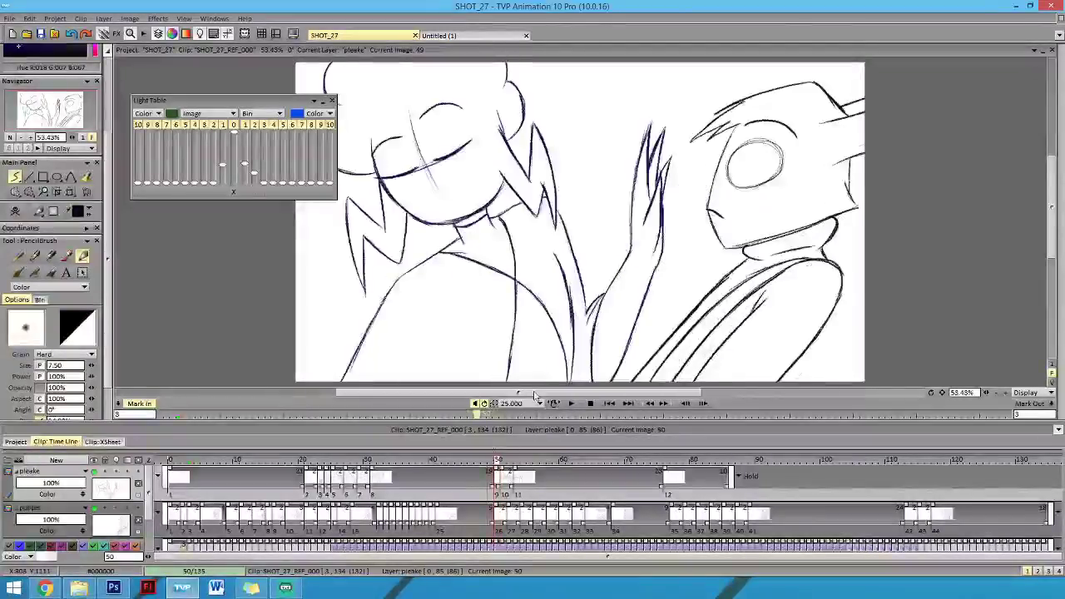
{"action": "key", "text": "Right"}
{"action": "key", "text": "Right"}
{"action": "key", "text": "Left"}
{"action": "key", "text": "Left"}
{"action": "key", "text": "Right"}
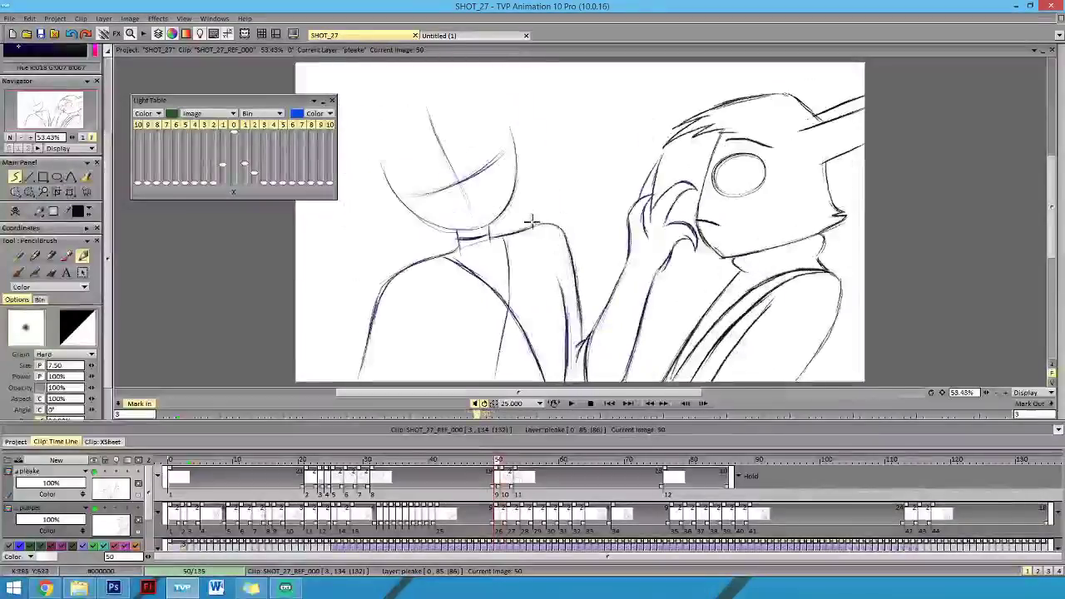
{"action": "key", "text": "Left"}
{"action": "key", "text": "Right"}
{"action": "key", "text": "Left"}
{"action": "key", "text": "Right"}
{"action": "key", "text": "Left"}
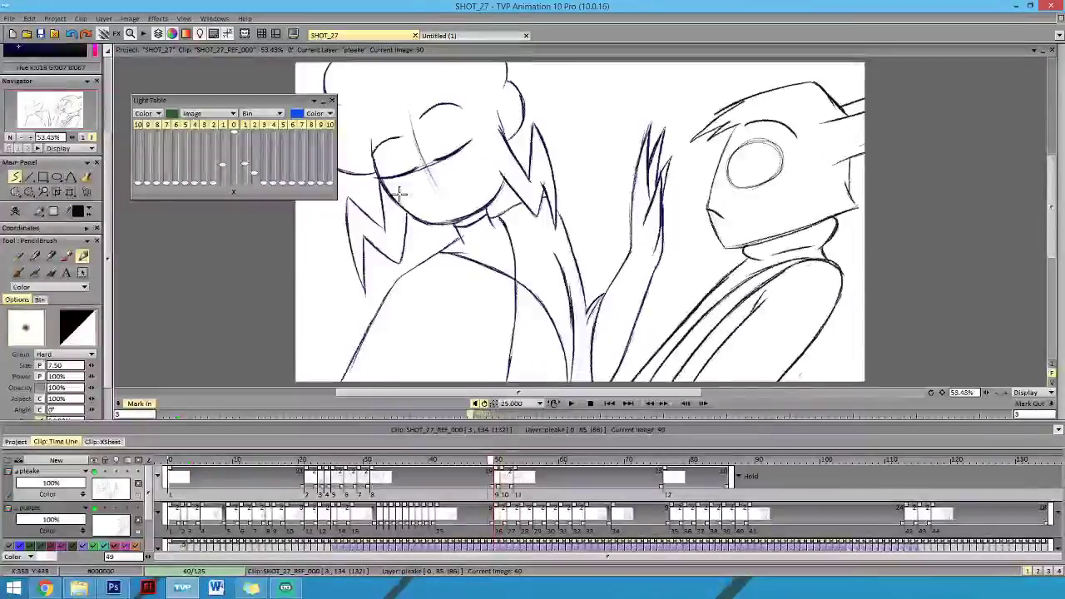
Move the Light Table clear of the character drawing and compare the head and hair between frames 49 and 50.
{"action": "key", "text": "Right"}
{"action": "left_click_drag", "start_coordinate": [293, 101], "coordinate": [228, 116]}
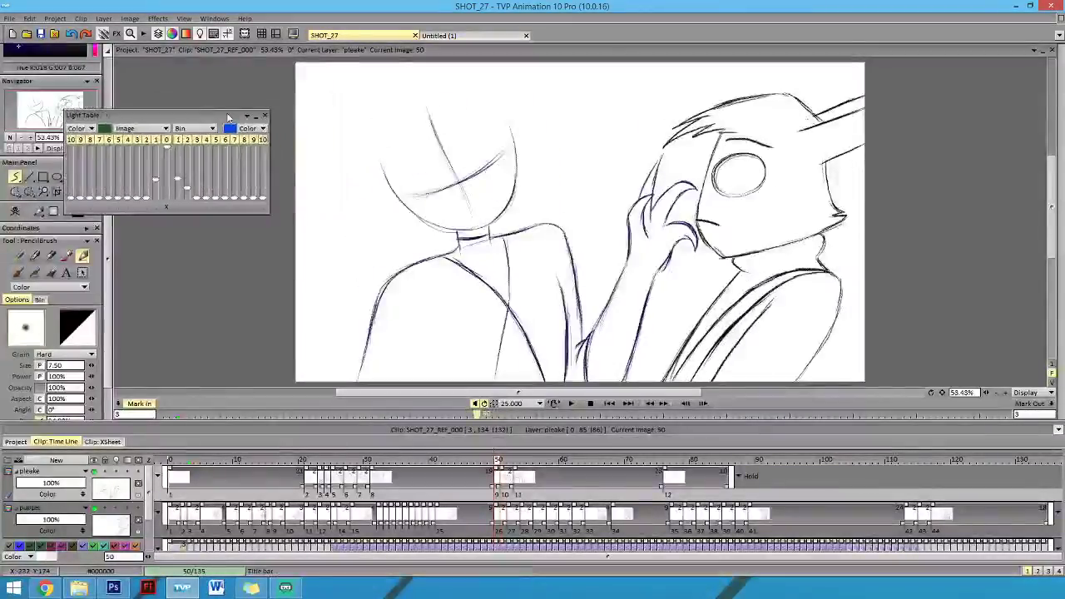
{"action": "key", "text": "Left"}
{"action": "key", "text": "Right"}
{"action": "key", "text": "Left"}
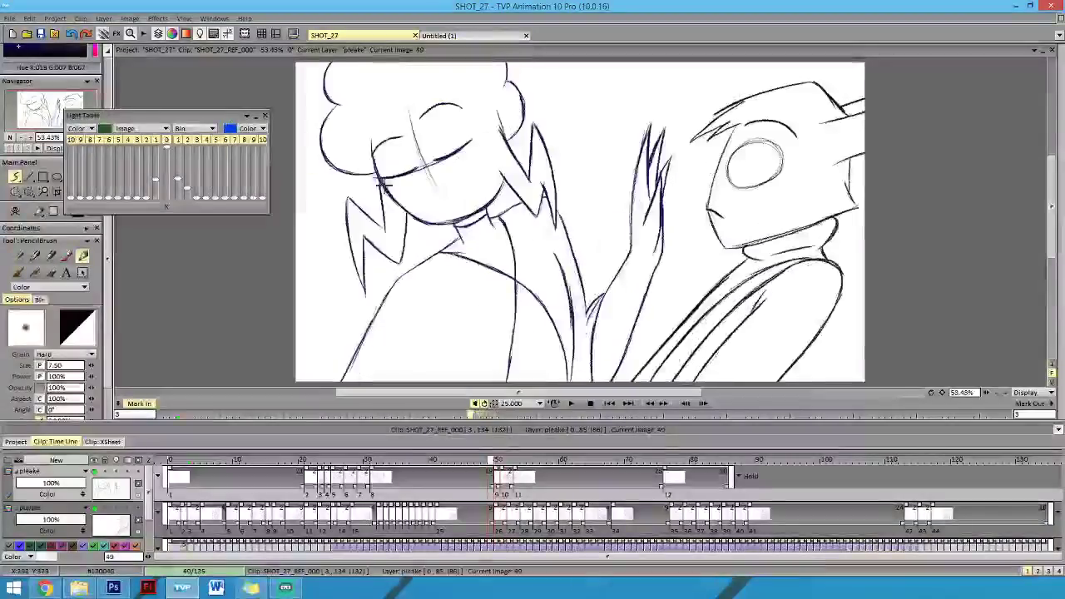
{"action": "key", "text": "Right"}
{"action": "key", "text": "Left"}
{"action": "key", "text": "Right"}
{"action": "key", "text": "Left"}
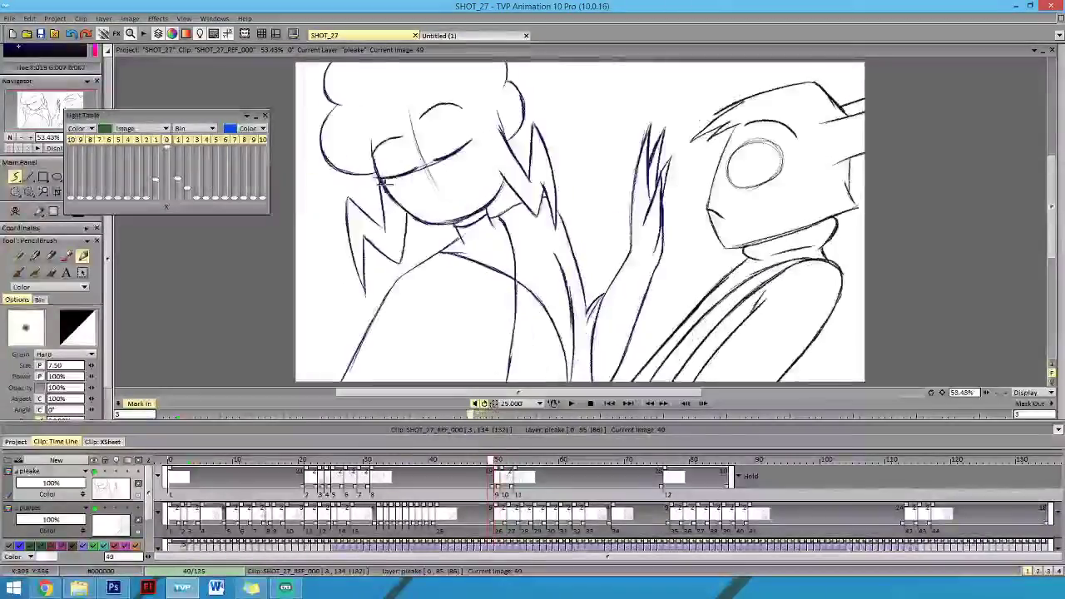
{"action": "key", "text": "Right"}
{"action": "key", "text": "Left"}
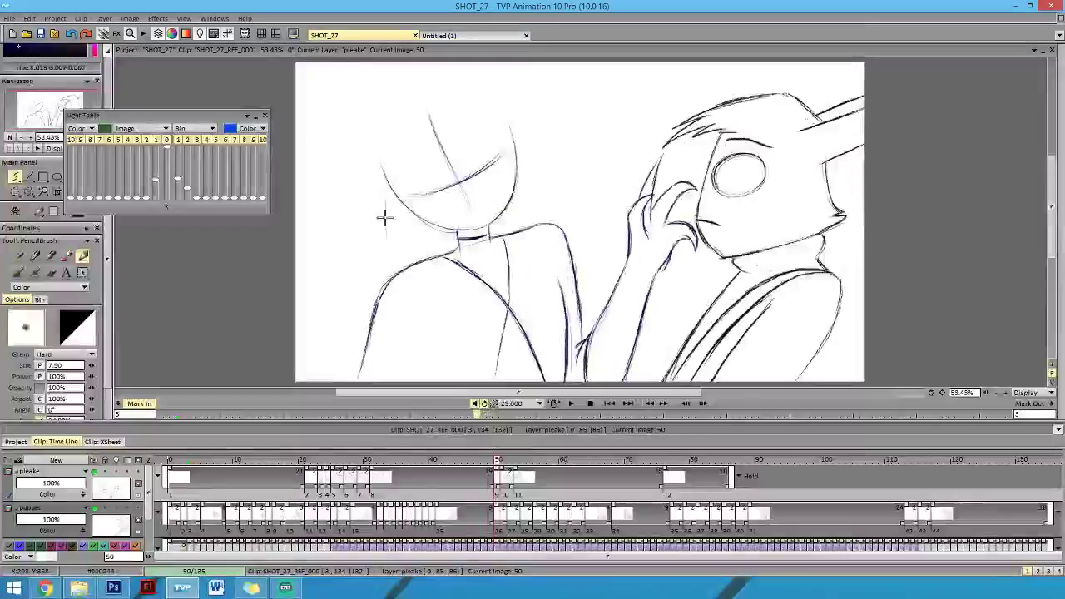
Draw the inner edge and first diagonal of the spiky hair lock left of the face on frame 50, checking the neighbouring frames.
{"action": "mouse_move", "coordinate": [384, 171]}
{"action": "left_mouse_down"}
{"action": "mouse_move", "coordinate": [383, 242]}
{"action": "mouse_move", "coordinate": [382, 214]}
{"action": "left_mouse_up"}
{"action": "key", "text": "Right"}
{"action": "key", "text": "Right"}
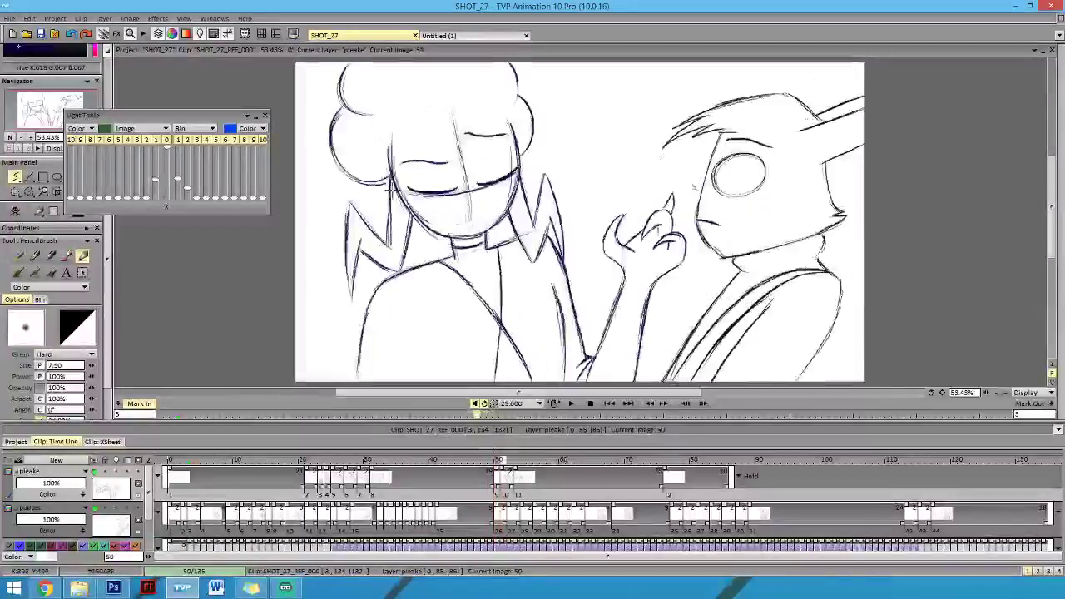
{"action": "key", "text": "Left"}
{"action": "key", "text": "Left"}
{"action": "key", "text": "Right"}
{"action": "key", "text": "Right"}
{"action": "key", "text": "Left"}
{"action": "key", "text": "Left"}
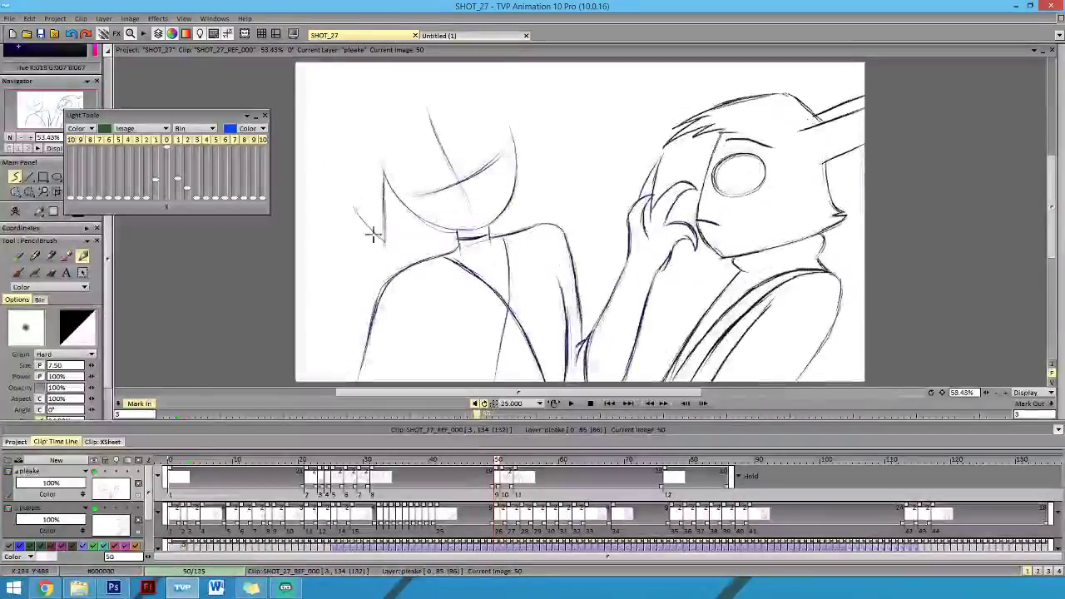
{"action": "key", "text": "Right"}
{"action": "key", "text": "Left"}
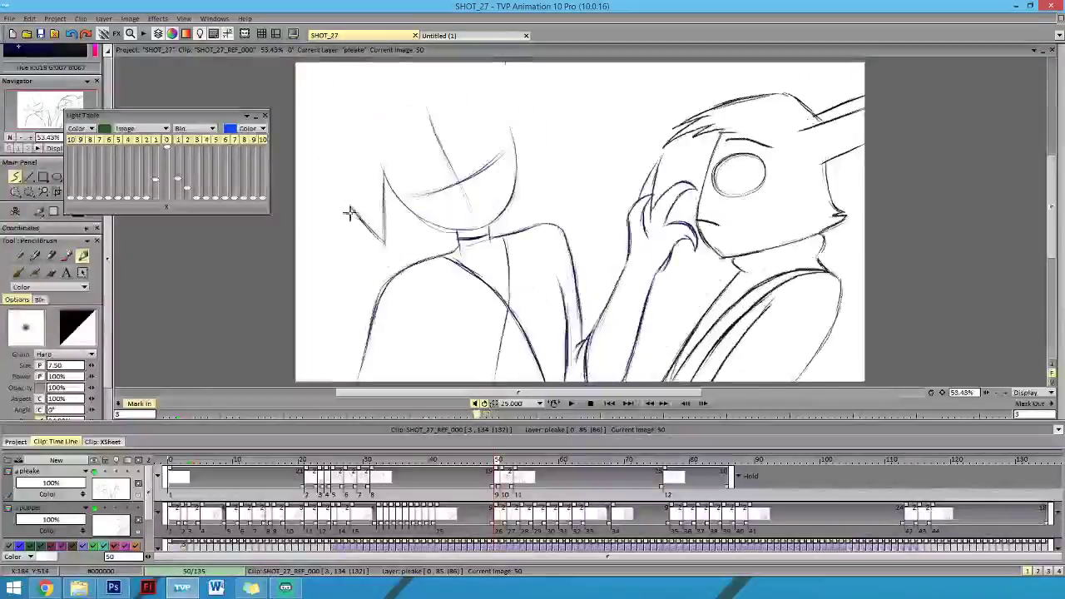
Draw the outer edge of the left hair lock down to its pointed tip and back up on frame 50.
{"action": "key", "text": "Right"}
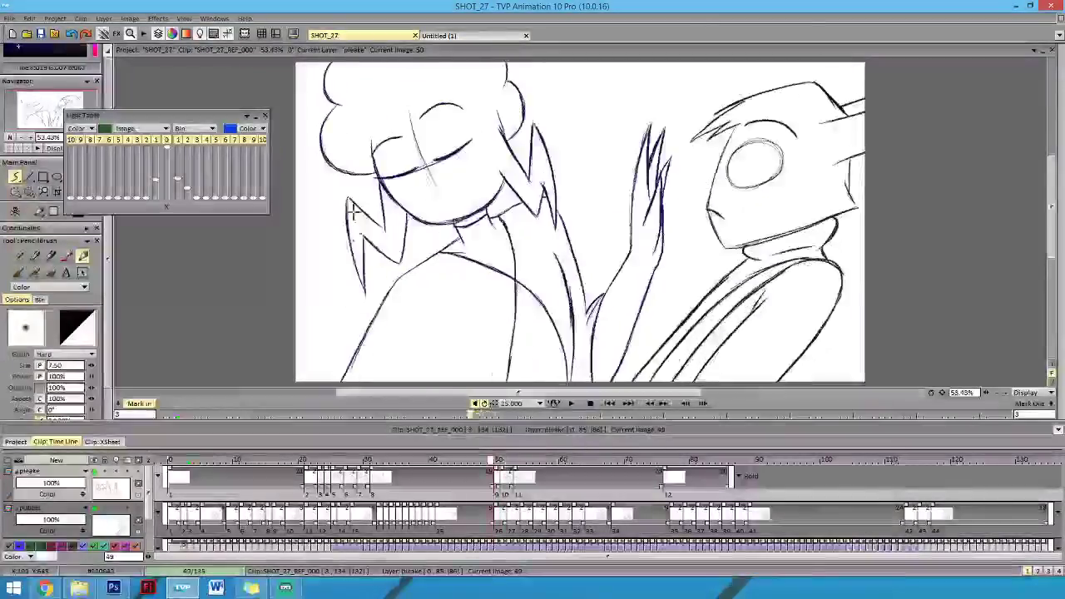
{"action": "key", "text": "Left"}
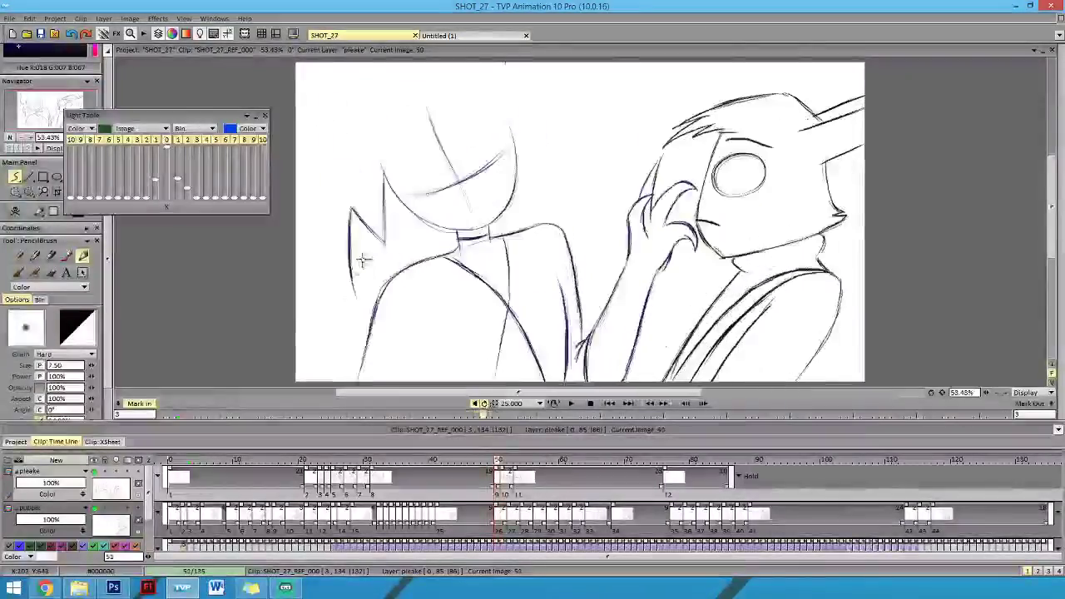
{"action": "key", "text": "Right"}
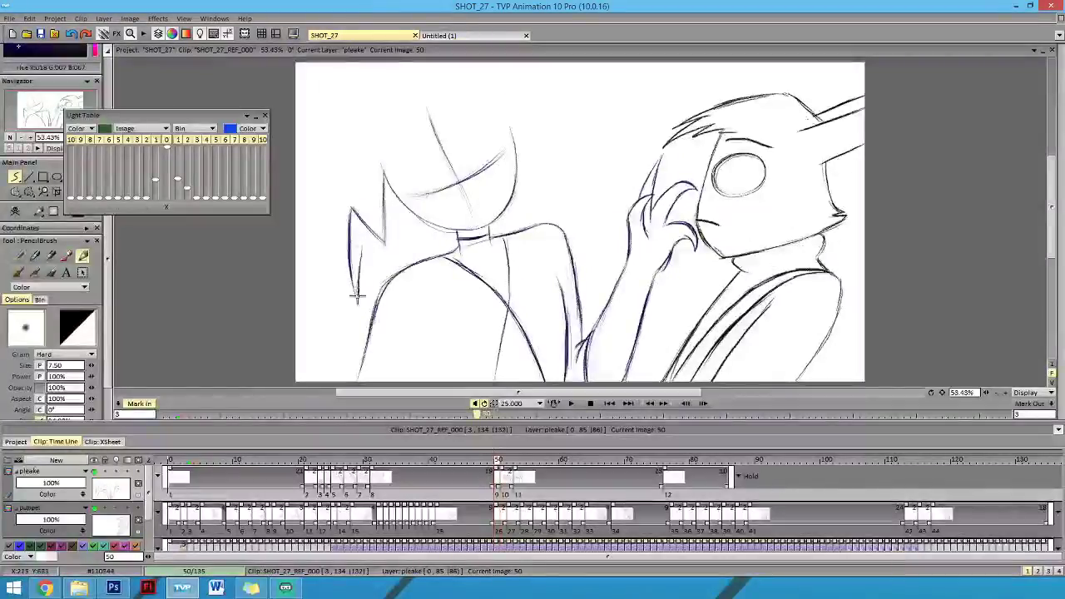
{"action": "key", "text": "Right"}
{"action": "key", "text": "Right"}
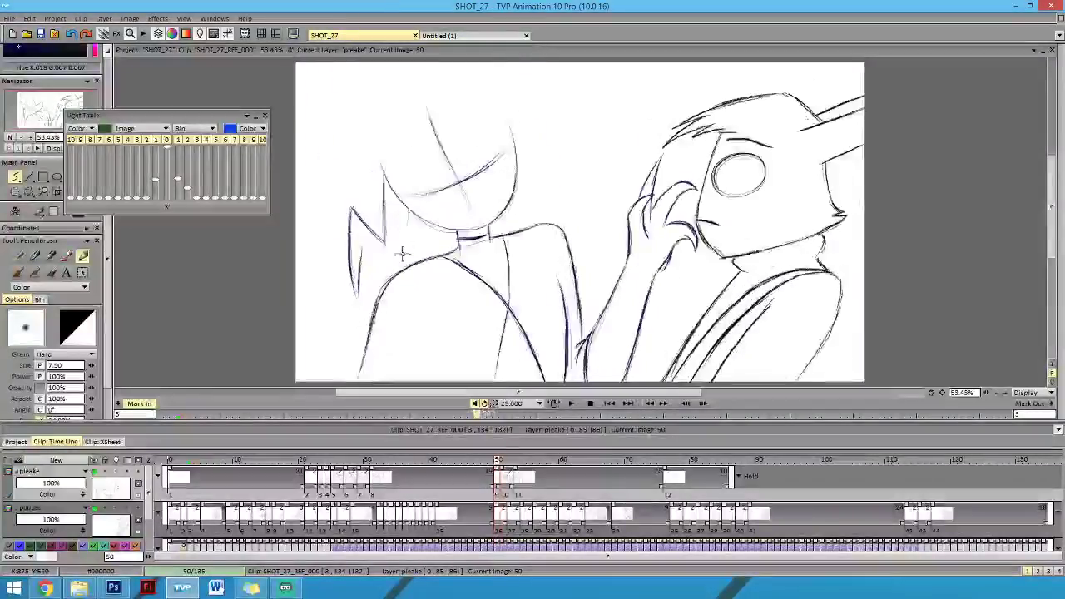
Complete the lower zigzag and inner side of the left hair lock below the jaw on frame 50.
{"action": "key", "text": "Left"}
{"action": "key", "text": "Right"}
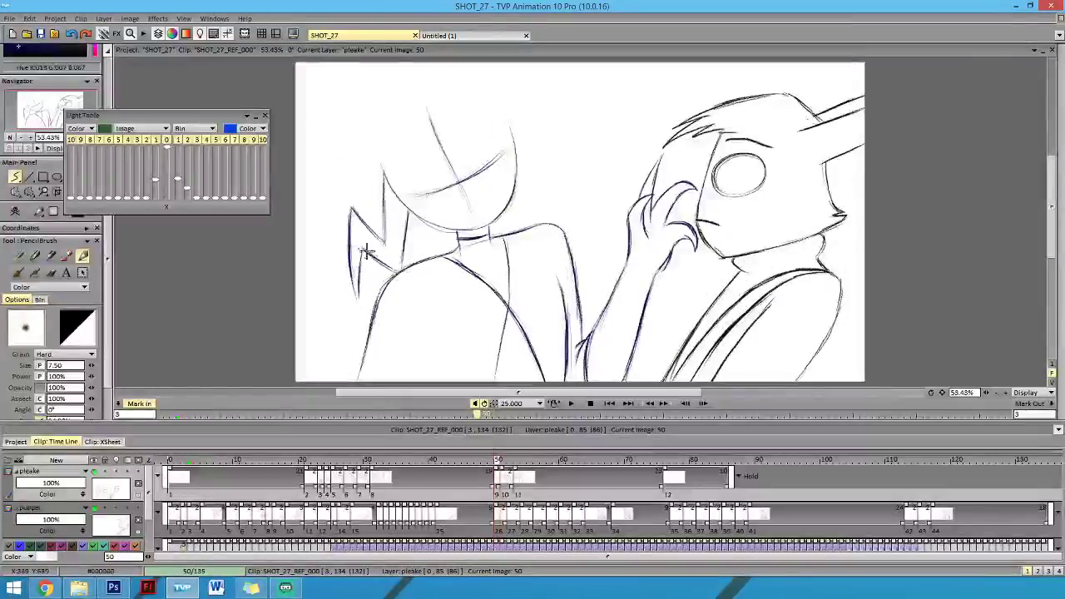
{"action": "key", "text": "Left"}
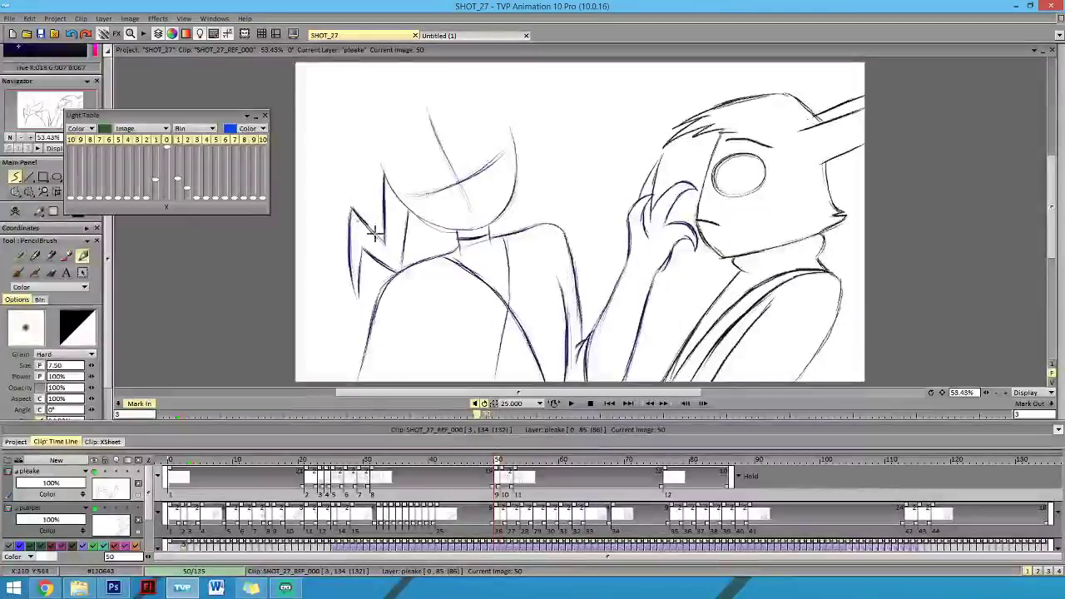
{"action": "key", "text": "Right"}
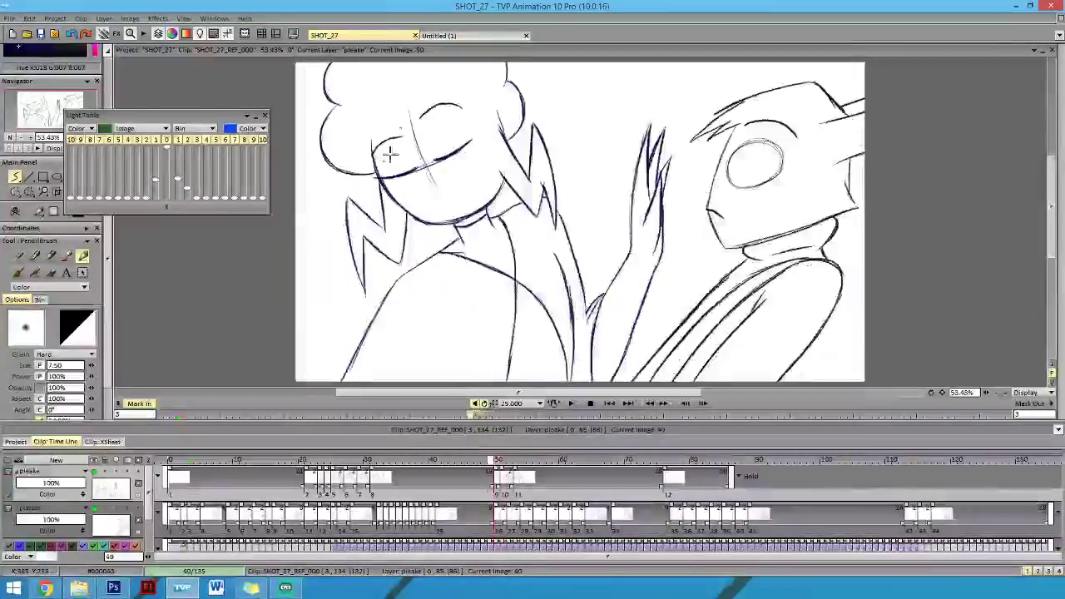
Draw the curved eyebrow on the left side of the face on frame 50, comparing with frames 49 and 51.
{"action": "key", "text": "Right"}
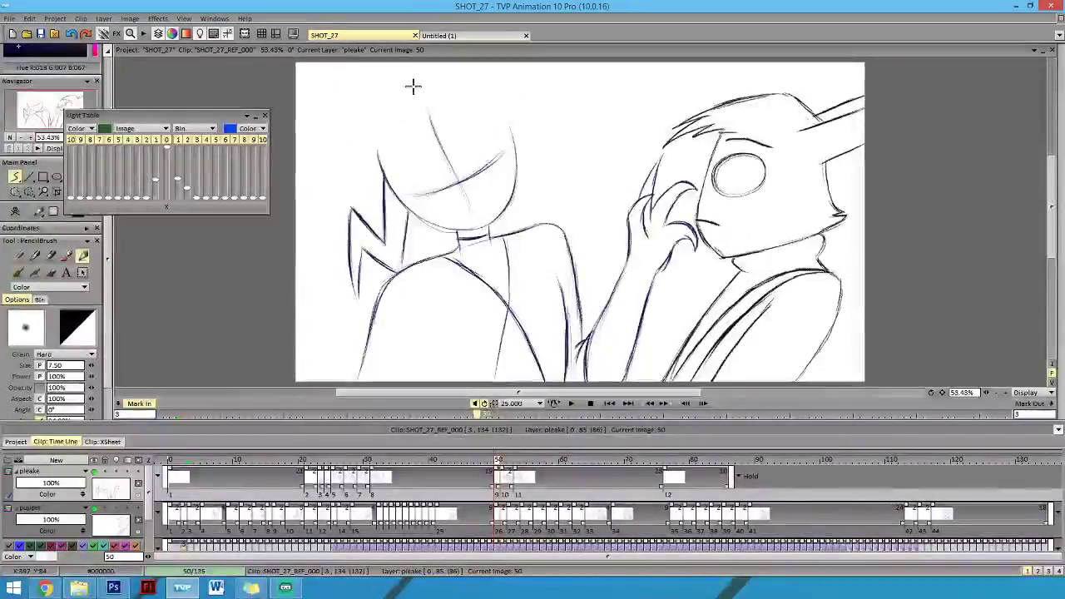
{"action": "key", "text": "Right"}
{"action": "key", "text": "Right"}
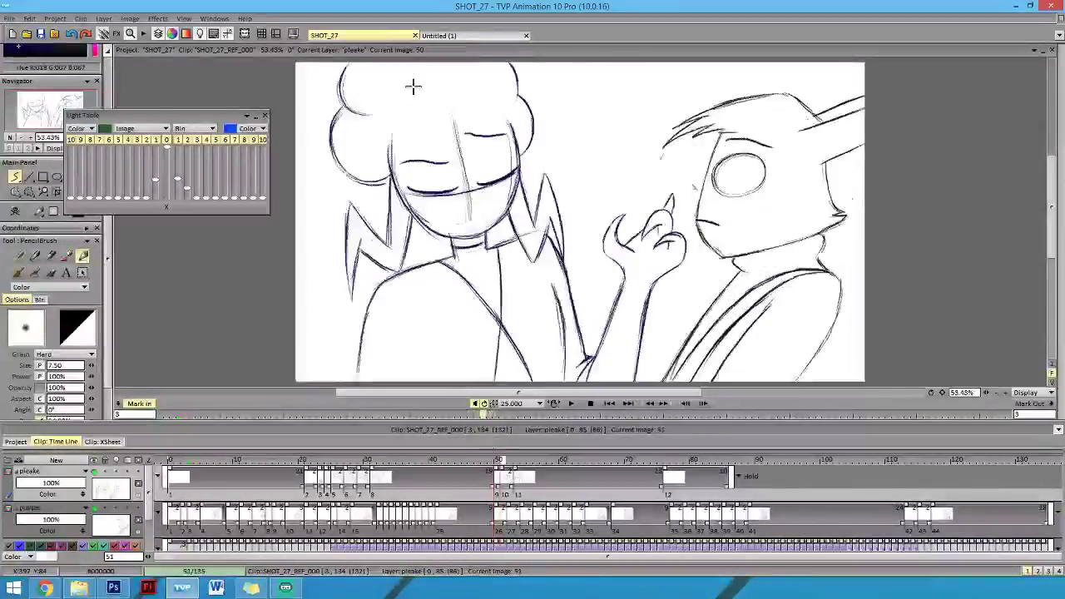
{"action": "key", "text": "Left"}
{"action": "key", "text": "Left"}
{"action": "key", "text": "Right"}
{"action": "key", "text": "Right"}
{"action": "key", "text": "Left"}
{"action": "key", "text": "Left"}
{"action": "key", "text": "Right"}
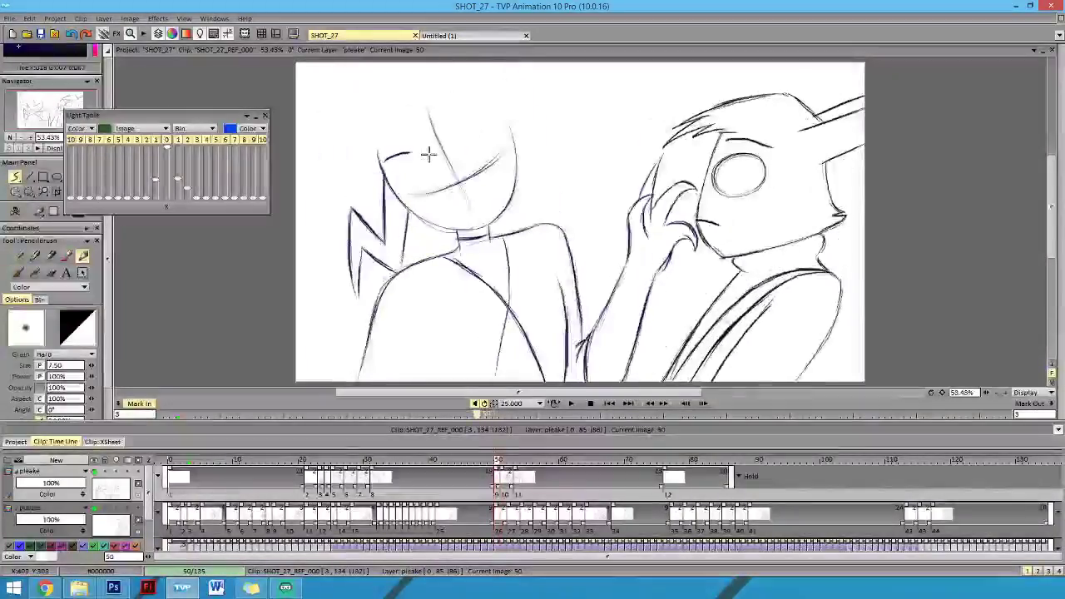
Draw the eyebrow on the right side of the face on frame 50, matching it to the neighbouring frames.
{"action": "key", "text": "Right"}
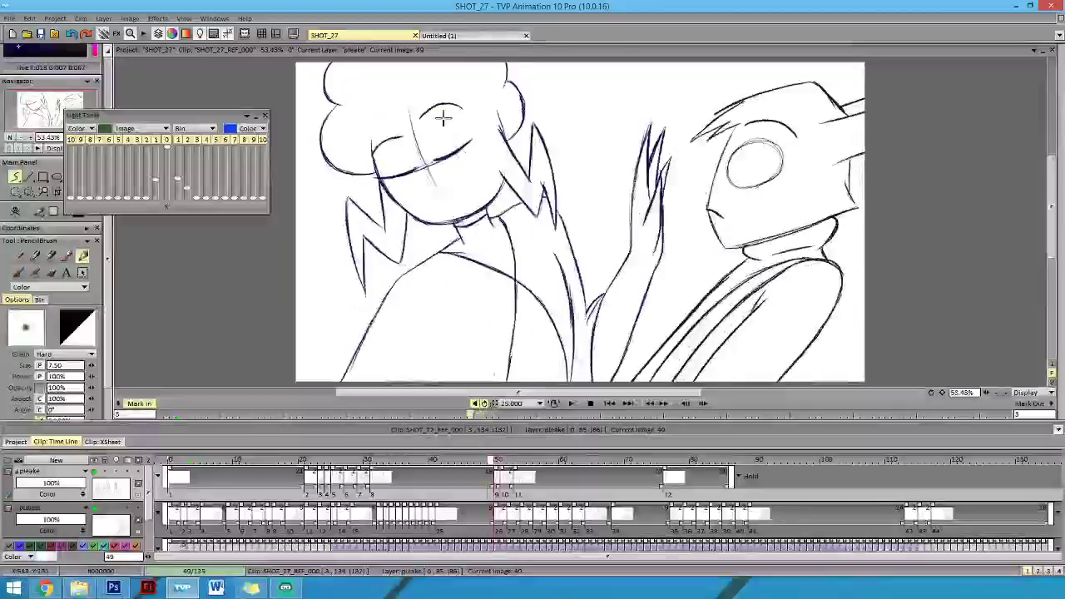
{"action": "key", "text": "Left"}
{"action": "key", "text": "Right"}
{"action": "key", "text": "Right"}
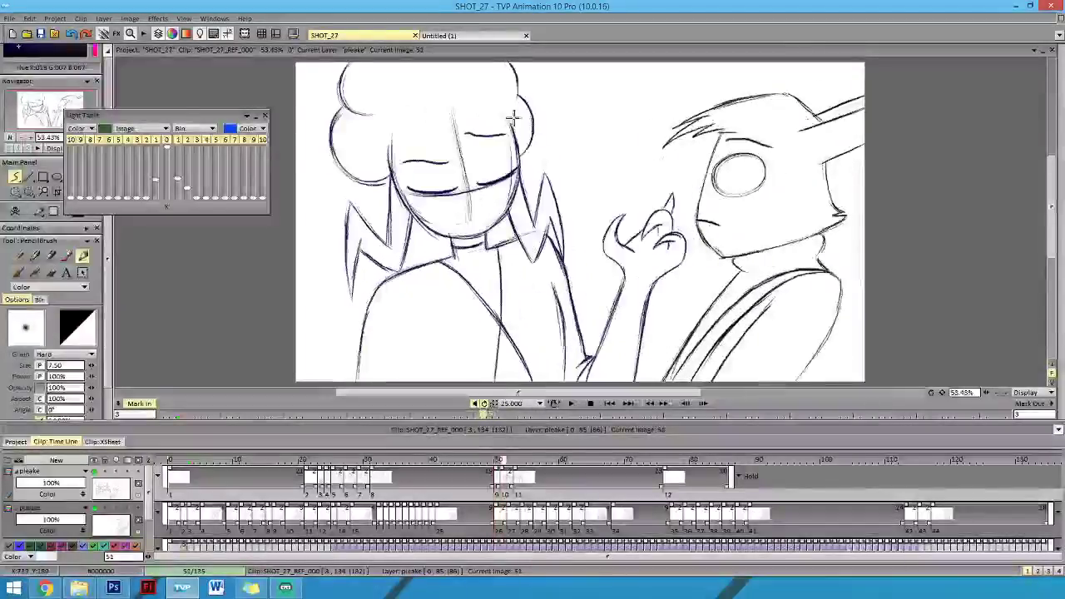
{"action": "key", "text": "Left"}
{"action": "key", "text": "Left"}
{"action": "key", "text": "Right"}
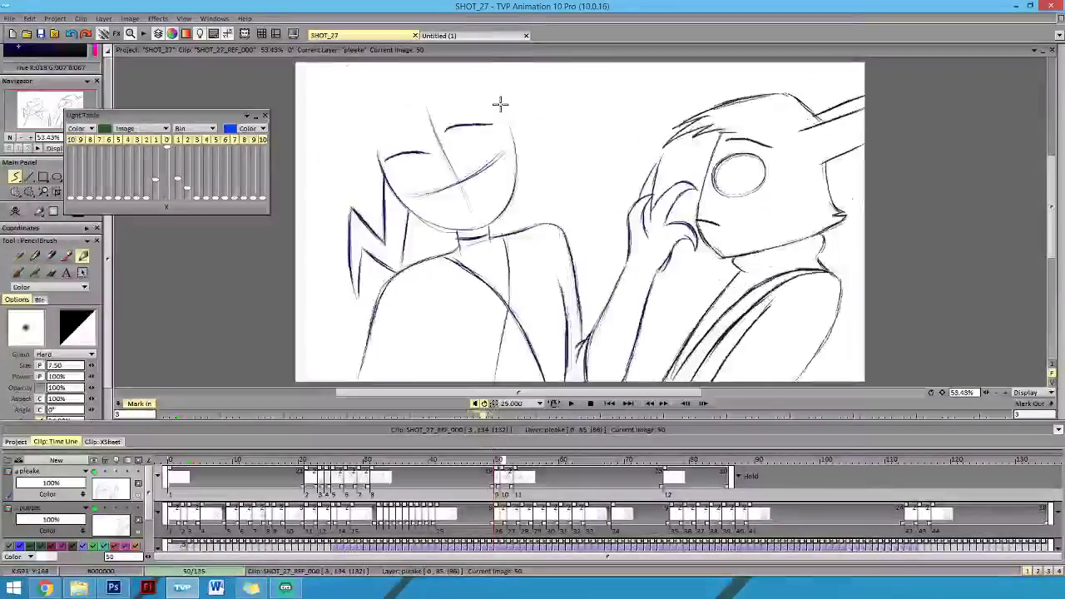
Draw the closed right eye as a thick slanted stroke along the face's eye guideline on frame 50.
{"action": "key", "text": "Left"}
{"action": "key", "text": "Right"}
{"action": "key", "text": "Right"}
{"action": "key", "text": "Left"}
{"action": "key", "text": "Left"}
{"action": "key", "text": "Right"}
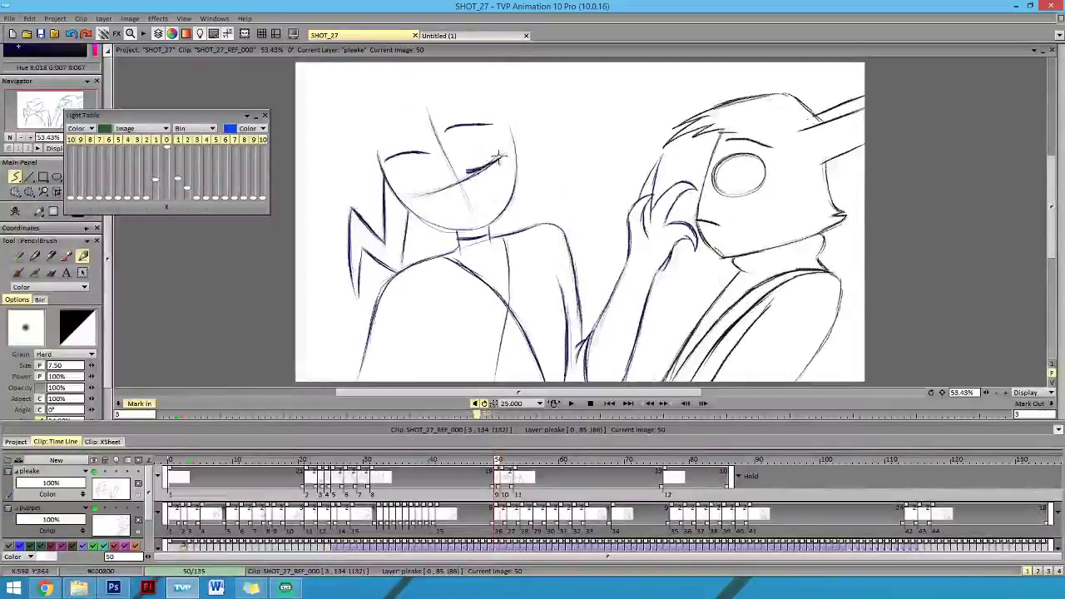
{"action": "left_click_drag", "start_coordinate": [499, 157], "coordinate": [506, 151]}
{"action": "key", "text": "Left"}
{"action": "key", "text": "Right"}
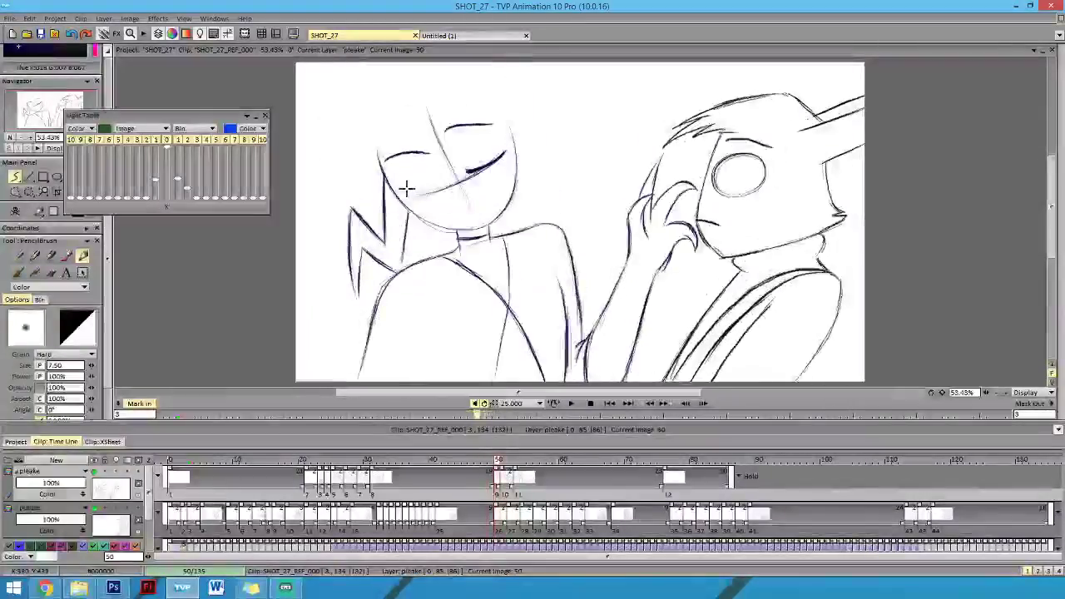
Draw the closed left eye as a curved stroke on the eye guideline on frame 50, comparing it with frames 49 and 51.
{"action": "left_click_drag", "start_coordinate": [399, 189], "coordinate": [426, 191]}
{"action": "key", "text": "Left"}
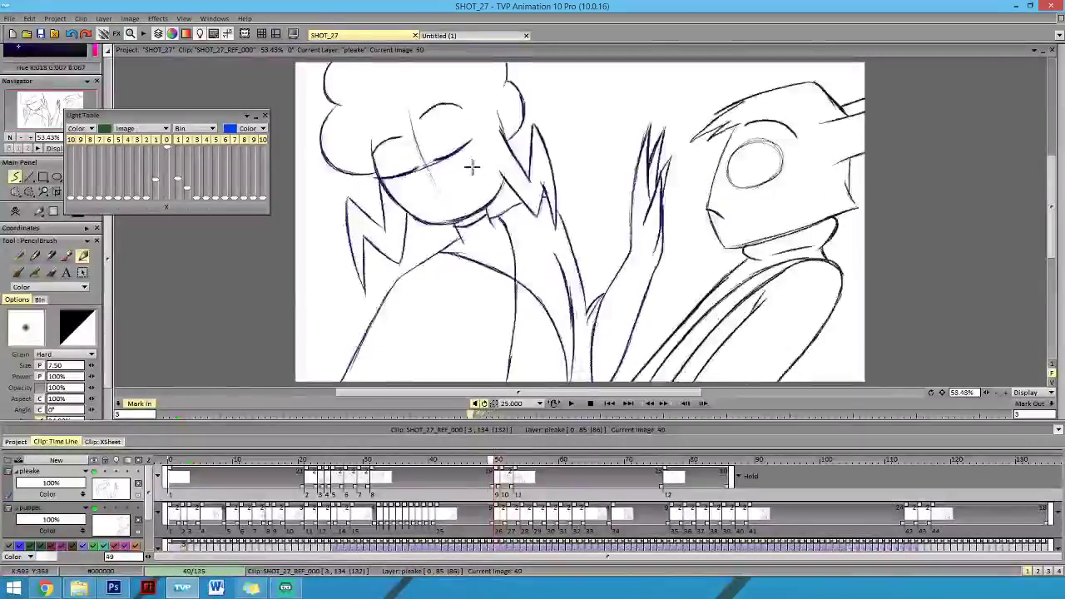
{"action": "key", "text": "Left"}
{"action": "key", "text": "Left"}
{"action": "key", "text": "Right"}
{"action": "key", "text": "Right"}
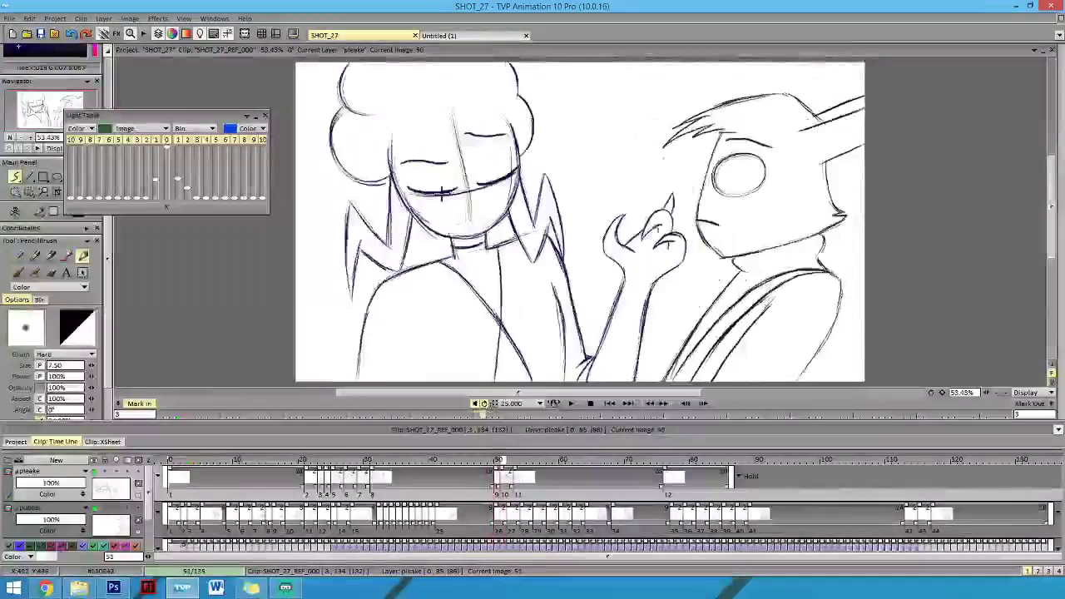
{"action": "key", "text": "Left"}
{"action": "key", "text": "Right"}
{"action": "key", "text": "Left"}
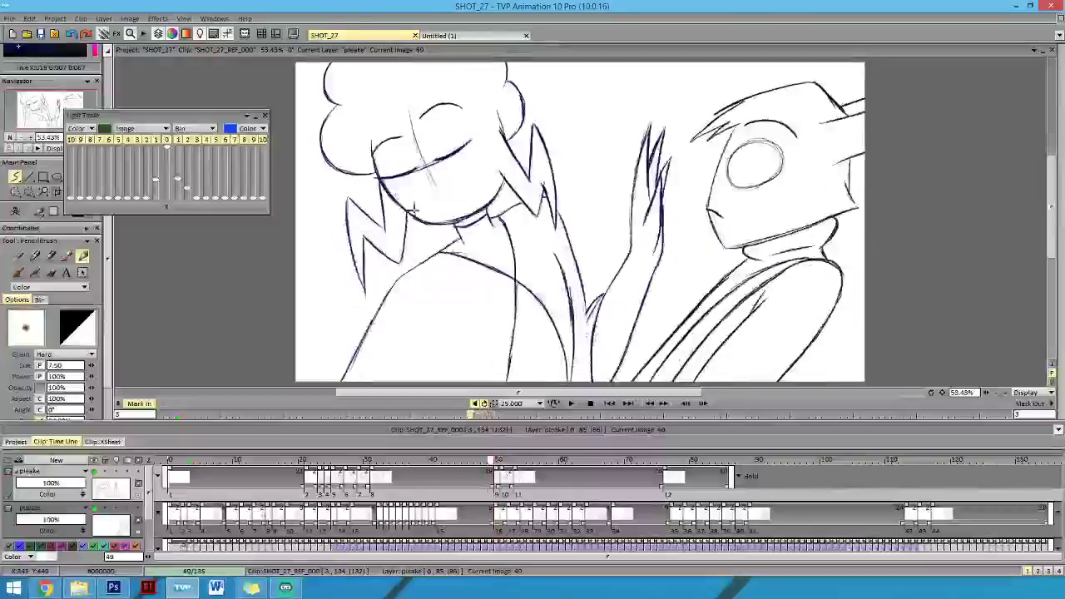
Darken the jaw and chin line around the lower face on frame 50, checking it against frame 49.
{"action": "key", "text": "Right"}
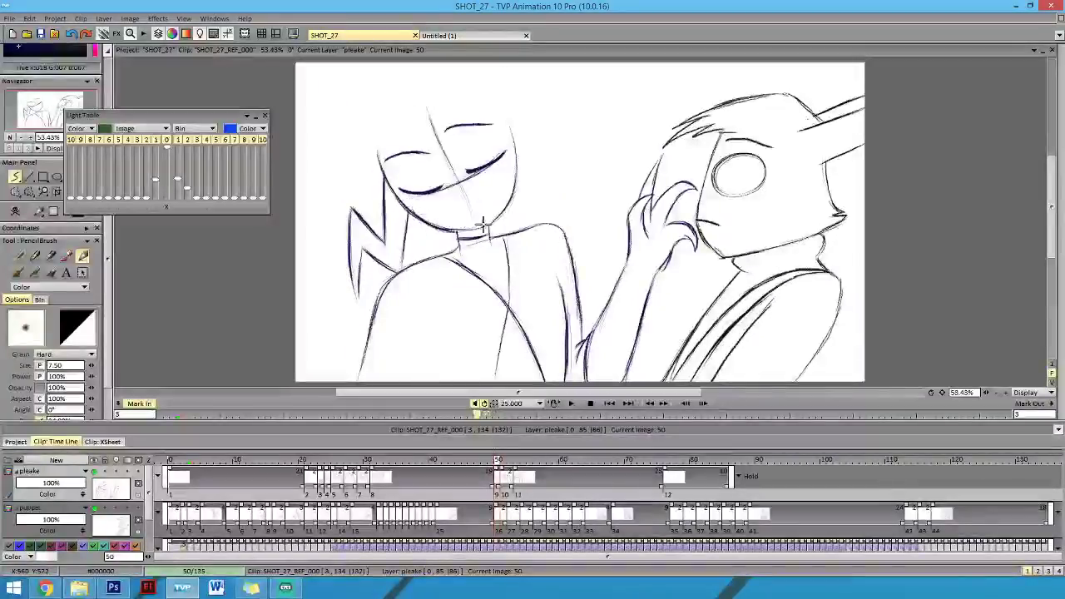
{"action": "key", "text": "Right"}
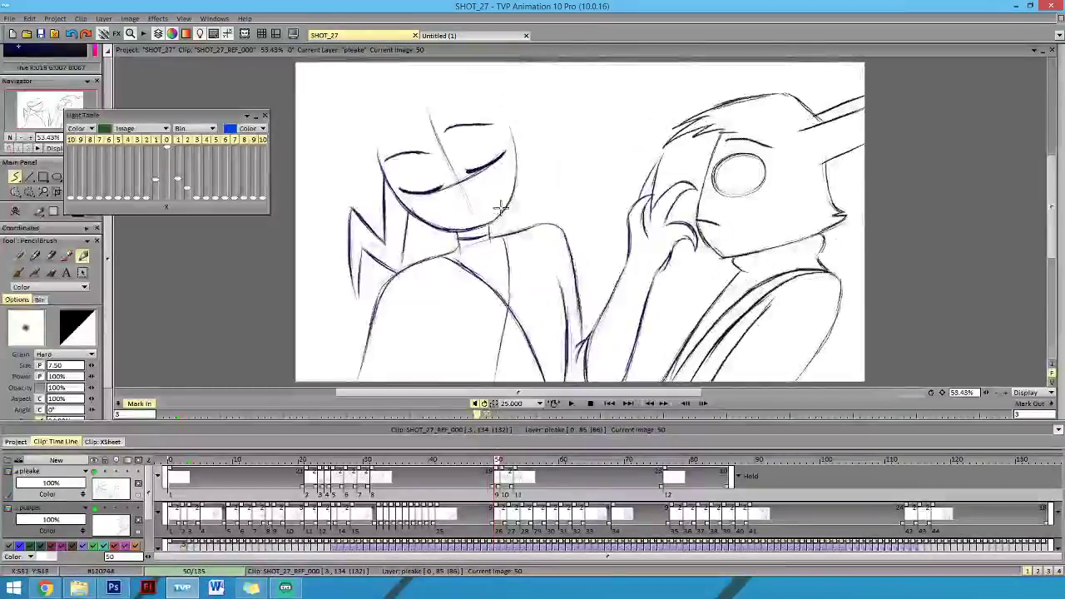
{"action": "key", "text": "Left"}
{"action": "key", "text": "Right"}
{"action": "key", "text": "Left"}
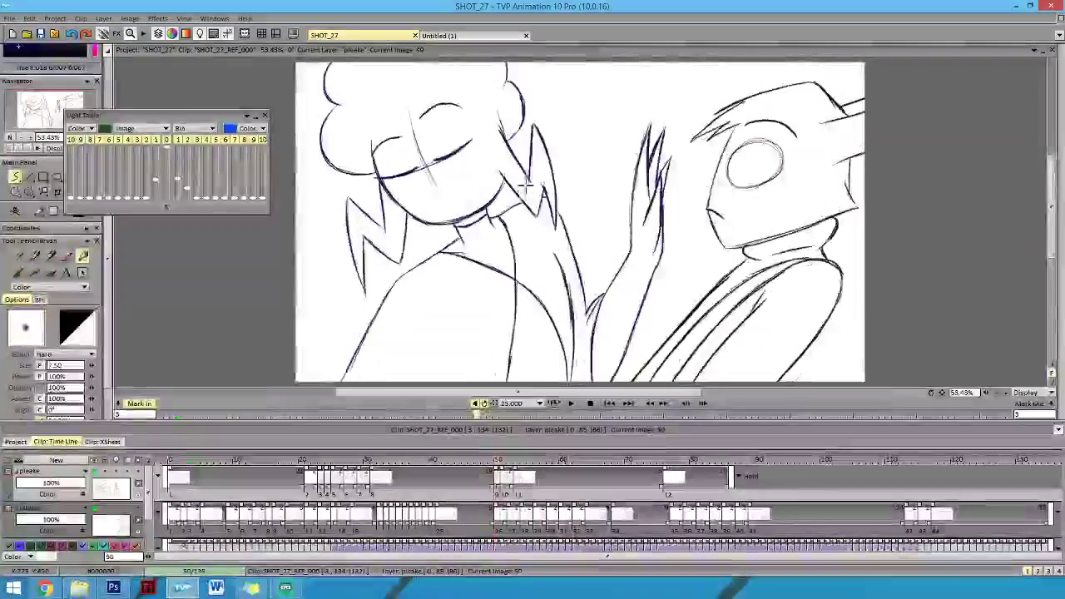
{"action": "key", "text": "Right"}
{"action": "key", "text": "Left"}
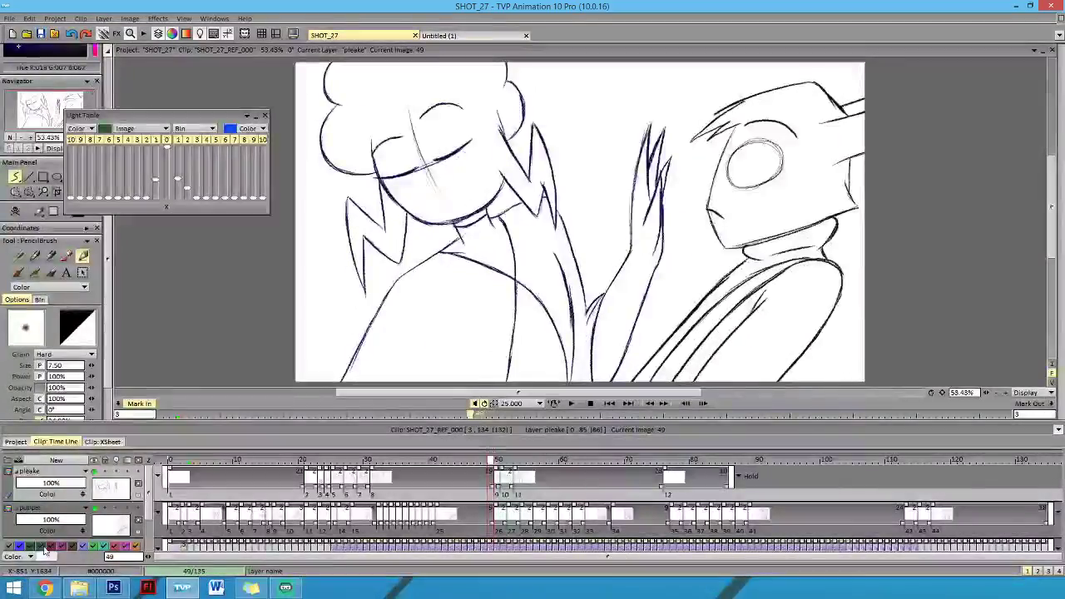
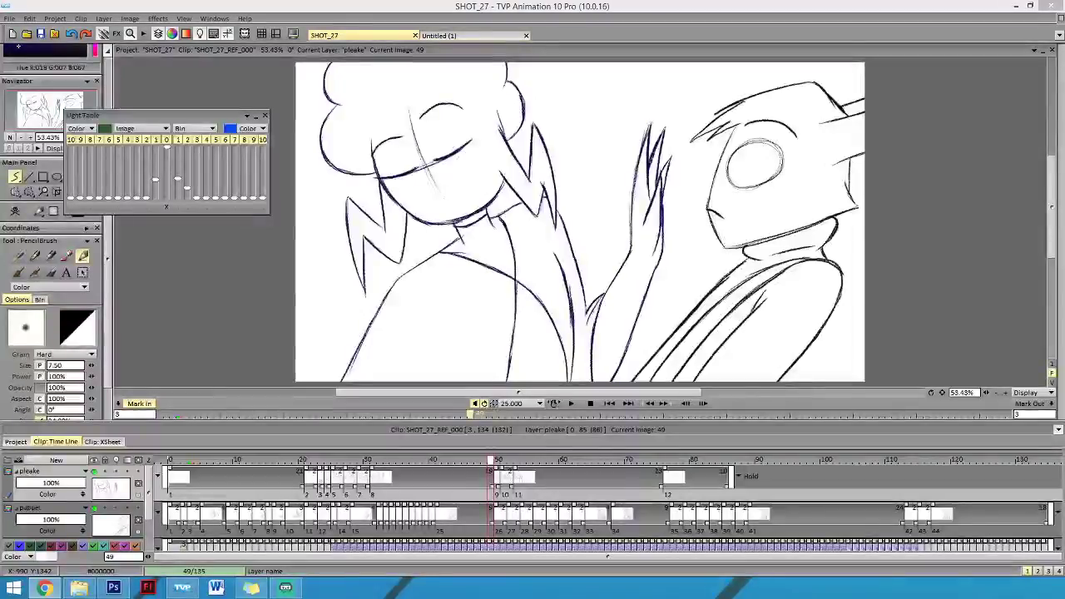
Compare the hair beside the right side of the face across frames 49, 50 and 51.
{"action": "key", "text": "Right"}
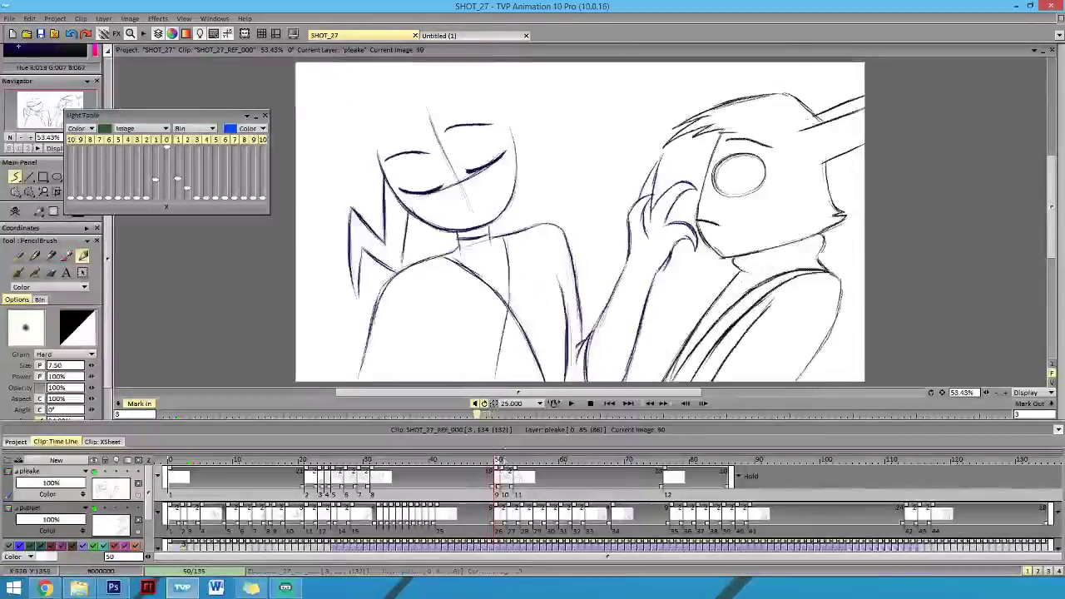
{"action": "key", "text": "Left"}
{"action": "key", "text": "Right"}
{"action": "key", "text": "Right"}
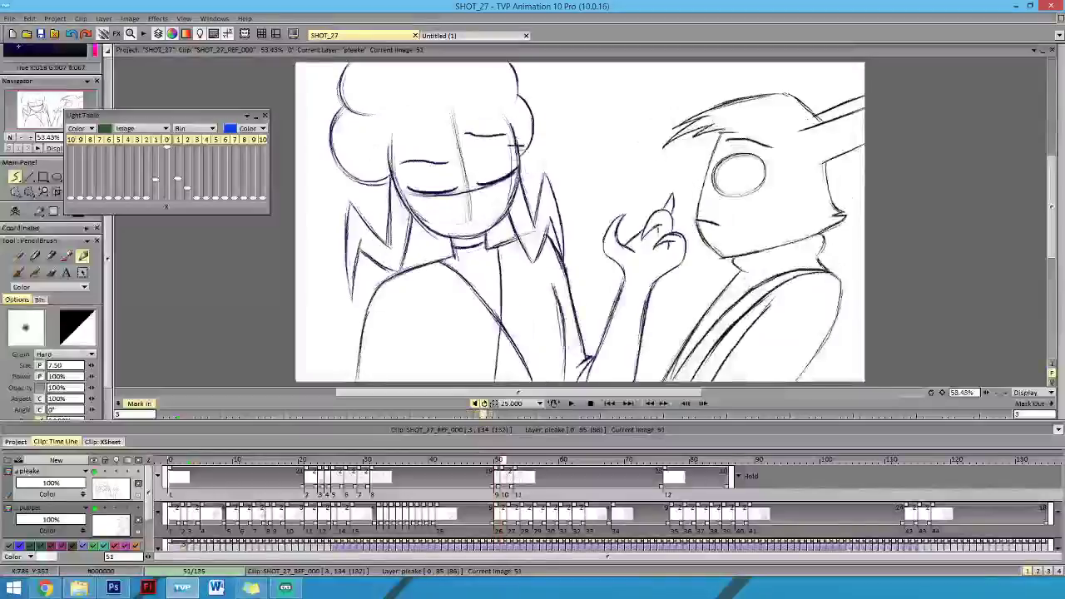
{"action": "key", "text": "Left"}
{"action": "key", "text": "Left"}
{"action": "key", "text": "Right"}
{"action": "key", "text": "Right"}
{"action": "key", "text": "Left"}
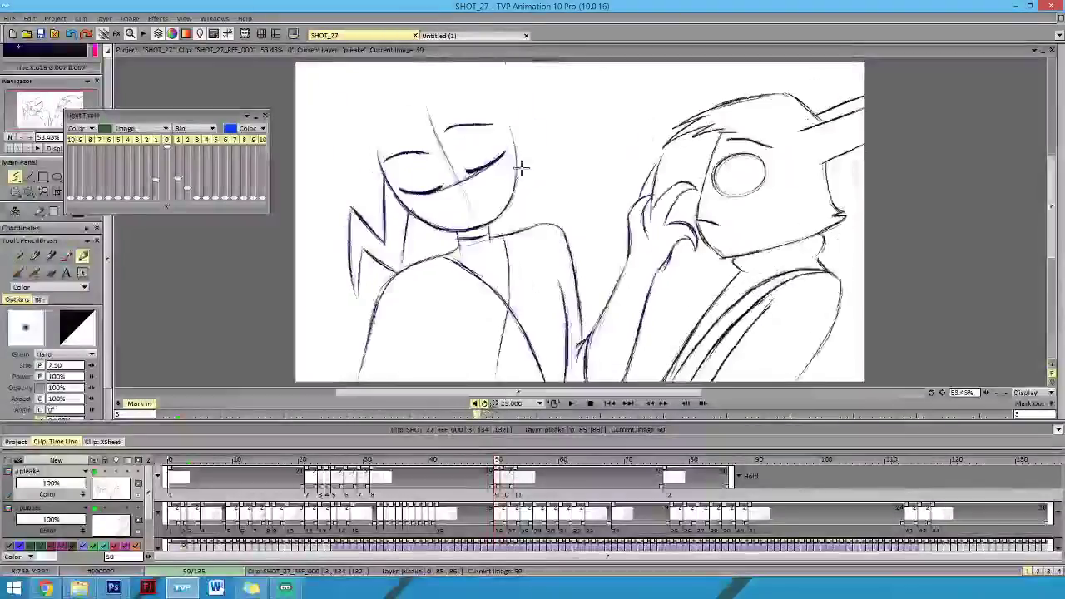
Draw the inner edge of the jagged hair lock beside the face's right side on frame 50, comparing it with frames 49 and 51.
{"action": "key", "text": "Left"}
{"action": "key", "text": "Right"}
{"action": "key", "text": "Right"}
{"action": "key", "text": "Left"}
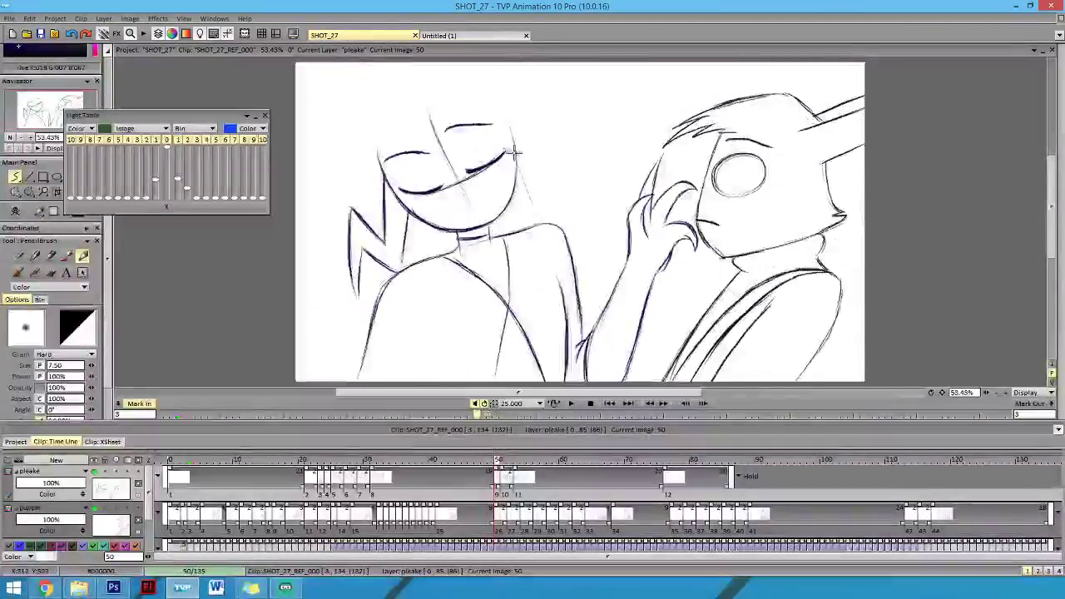
{"action": "key", "text": "Left"}
{"action": "key", "text": "Right"}
{"action": "key", "text": "Right"}
{"action": "key", "text": "Left"}
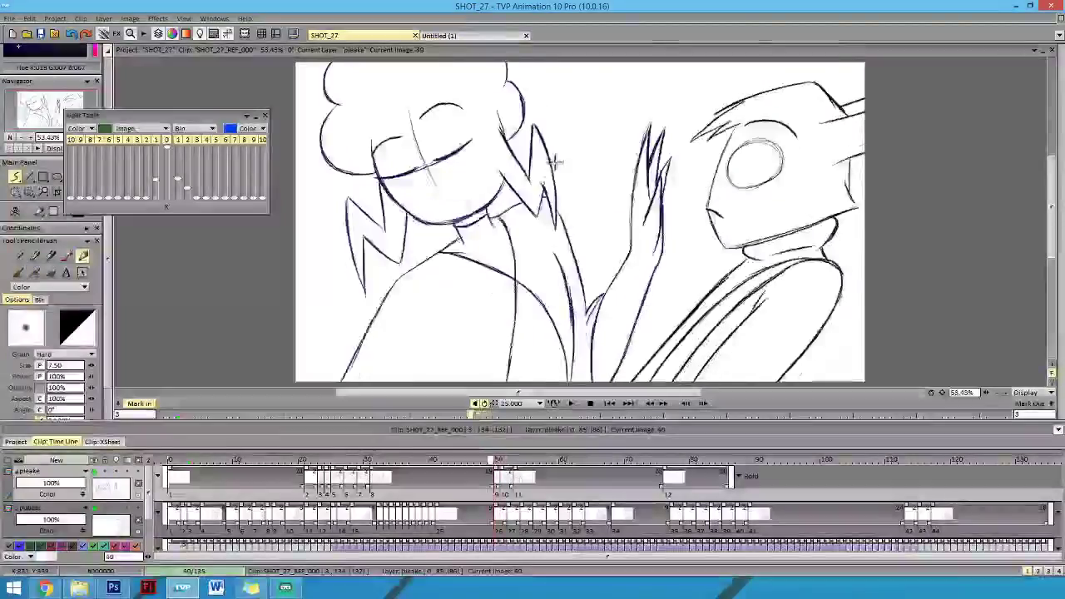
Draw the rising stroke of the right hair lock's upper spike on frame 50, using frames 49 and 51 as reference.
{"action": "key", "text": "Left"}
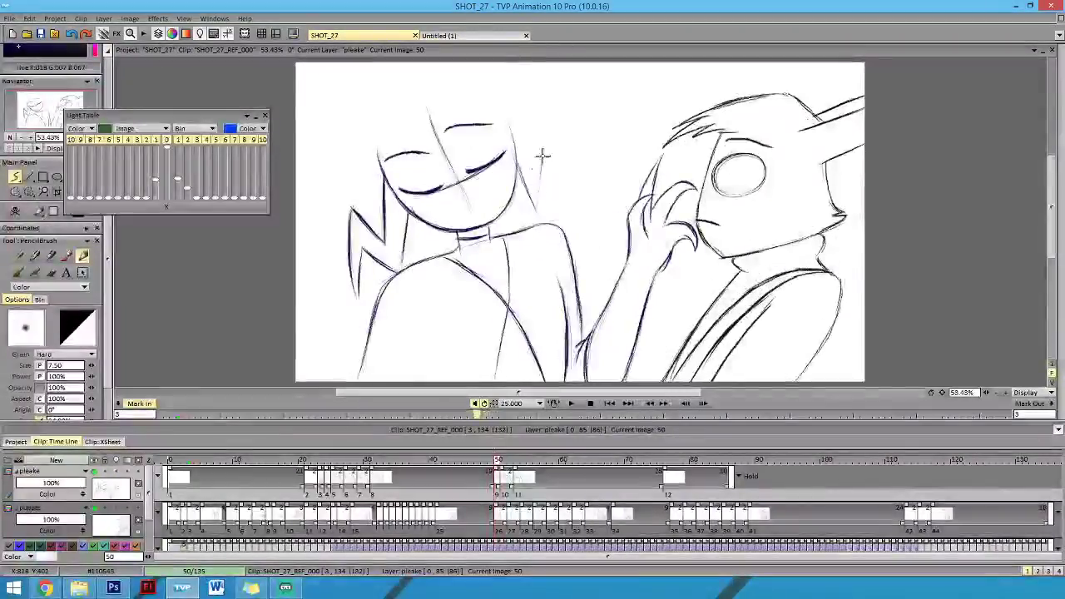
{"action": "key", "text": "Left"}
{"action": "key", "text": "Right"}
{"action": "key", "text": "Right"}
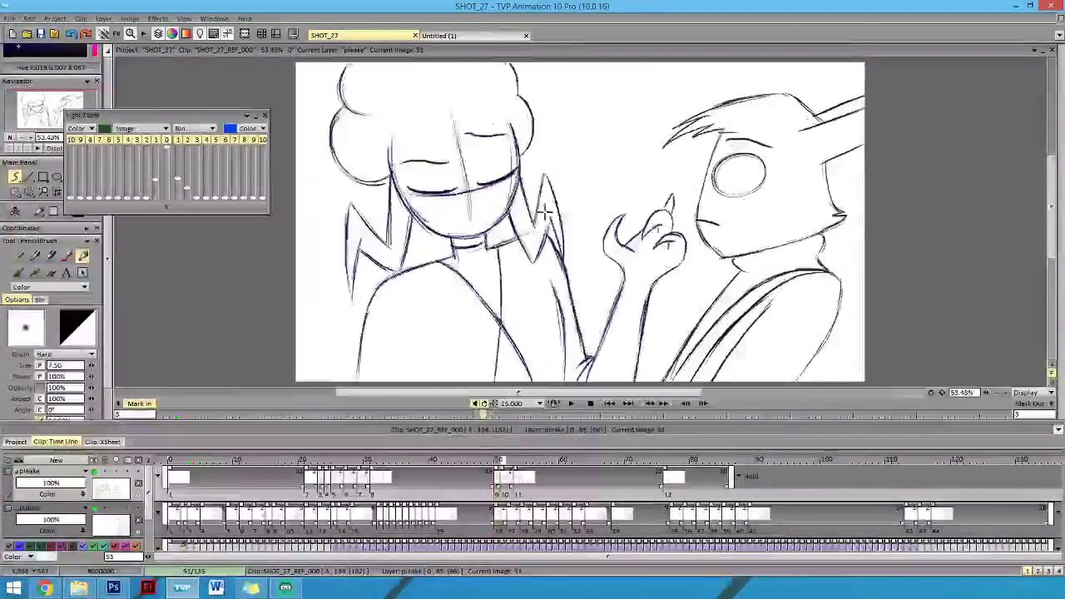
{"action": "key", "text": "Left"}
{"action": "key", "text": "Left"}
{"action": "key", "text": "Right"}
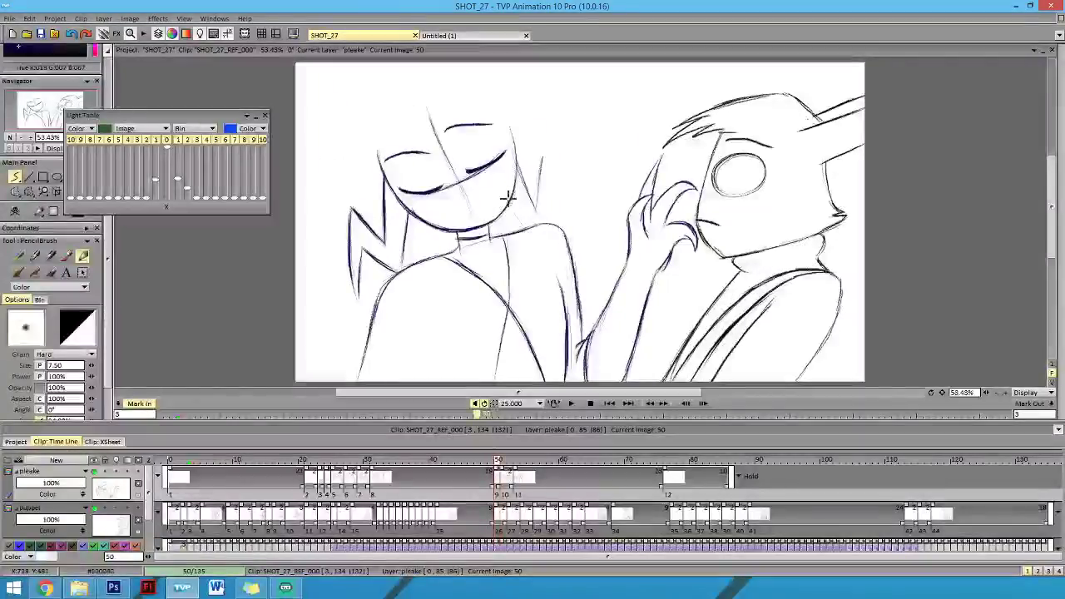
Draw the lower zigzag of the right hair lock on frame 50, from the jaw to a point over the shoulder and back up.
{"action": "left_click_drag", "start_coordinate": [515, 209], "coordinate": [539, 247]}
{"action": "key", "text": "Left"}
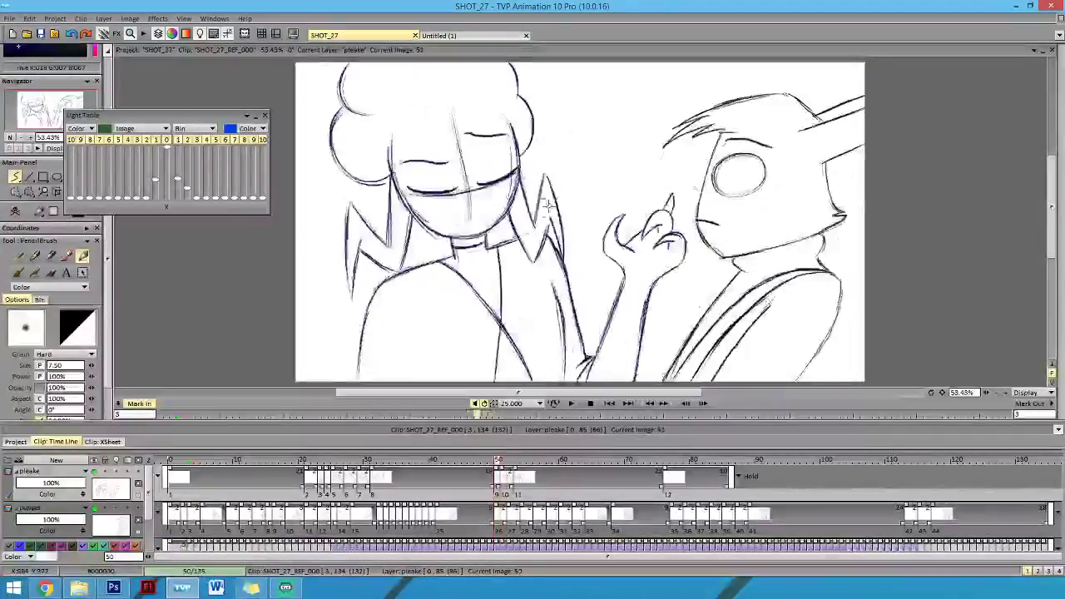
{"action": "key", "text": "Right"}
{"action": "key", "text": "Right"}
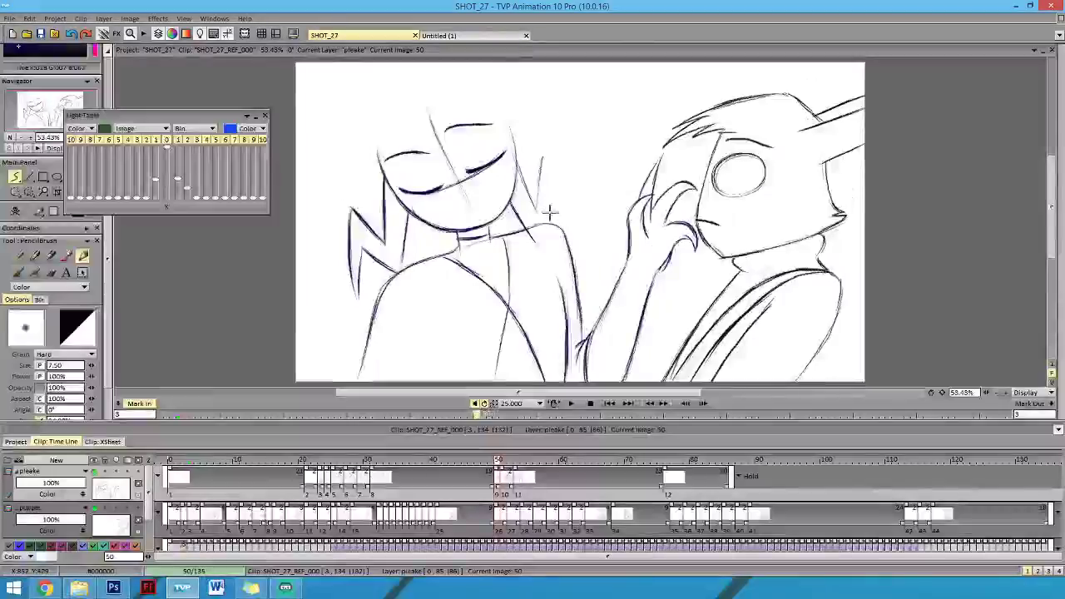
{"action": "left_click_drag", "start_coordinate": [551, 209], "coordinate": [541, 239]}
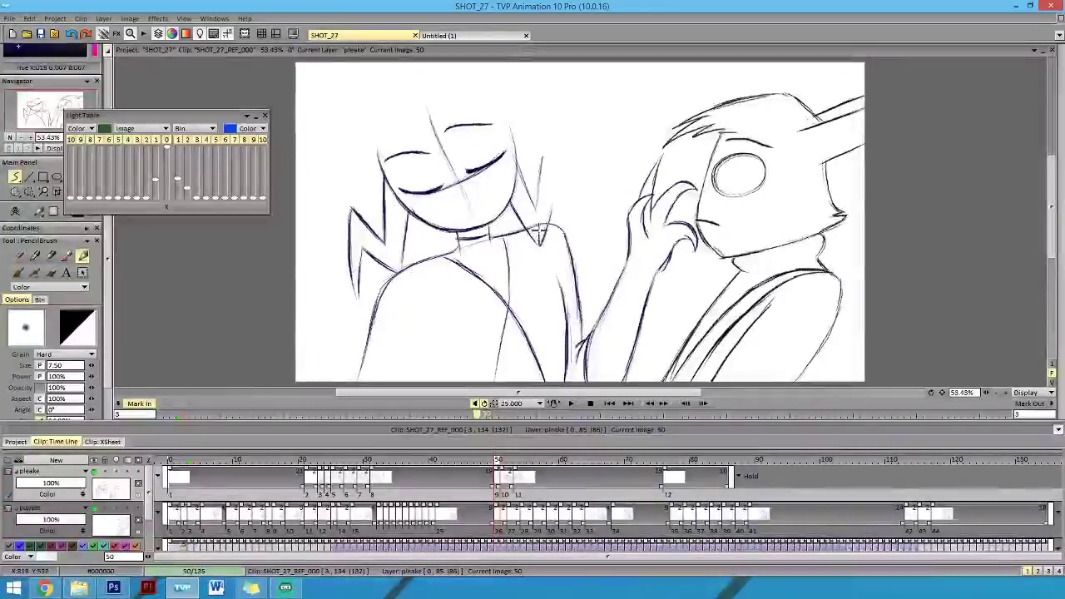
Compare the shape and position of the right hair lock across frames 49 to 52.
{"action": "key", "text": "Right"}
{"action": "key", "text": "Right"}
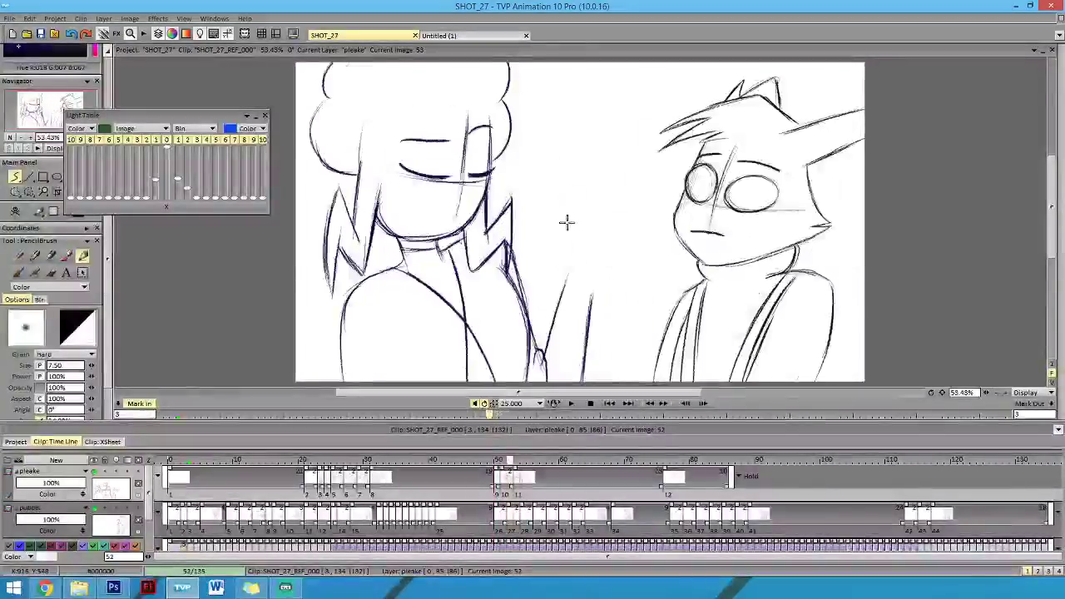
{"action": "key", "text": "Left"}
{"action": "key", "text": "Left"}
{"action": "key", "text": "Left"}
{"action": "key", "text": "Right"}
{"action": "key", "text": "Right"}
{"action": "key", "text": "Left"}
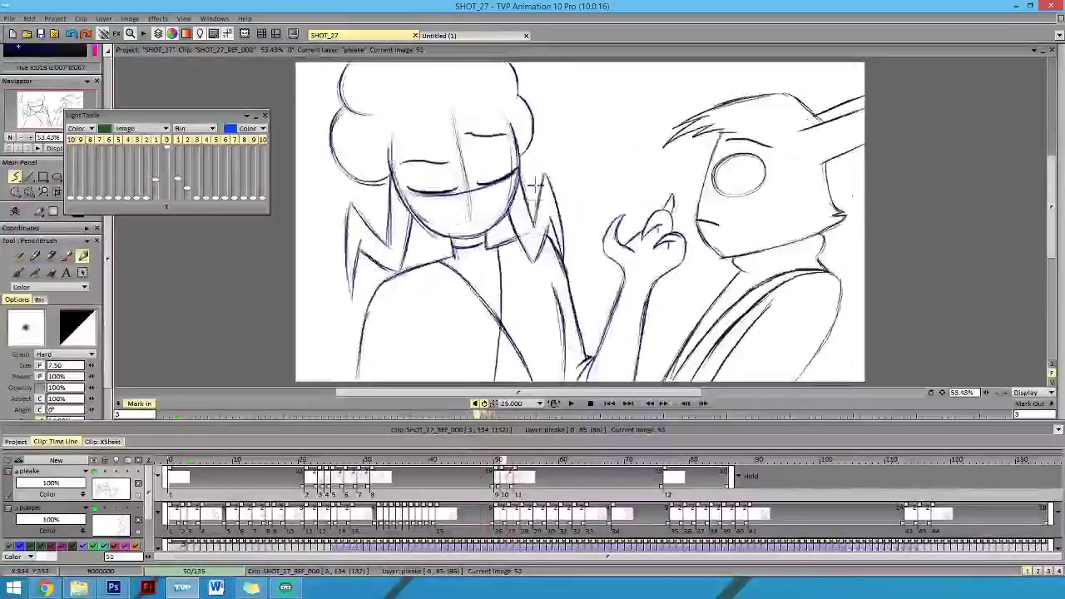
Darken the upper zigzag of the right hair lock on frame 50 and add the short inner stroke of its lower spike.
{"action": "key", "text": "Left"}
{"action": "key", "text": "Left"}
{"action": "key", "text": "Right"}
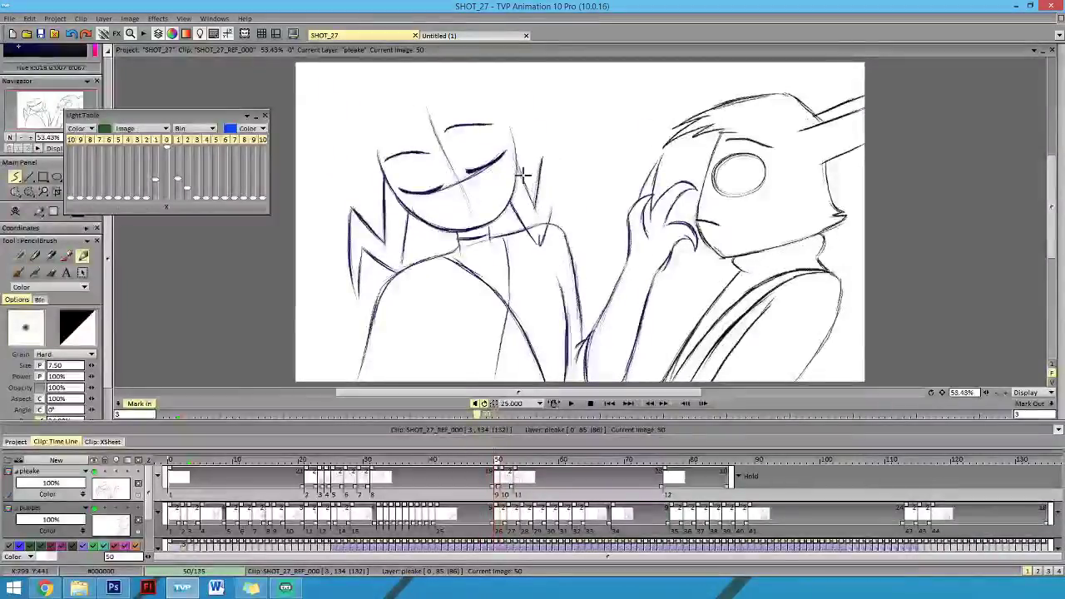
{"action": "key", "text": "Right"}
{"action": "key", "text": "Right"}
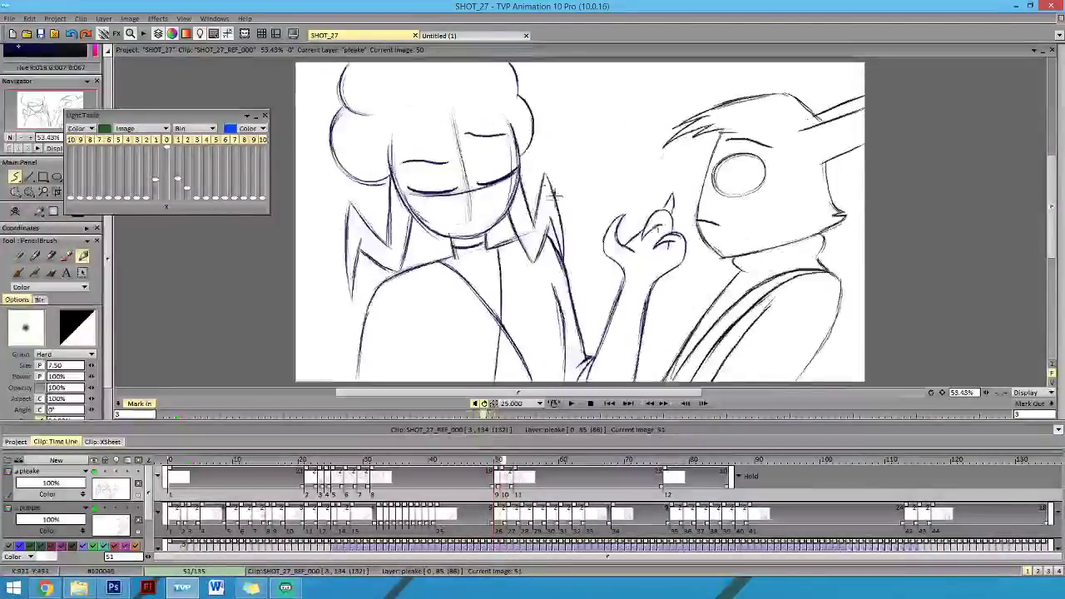
{"action": "key", "text": "Left"}
{"action": "key", "text": "Left"}
{"action": "key", "text": "Right"}
{"action": "key", "text": "Right"}
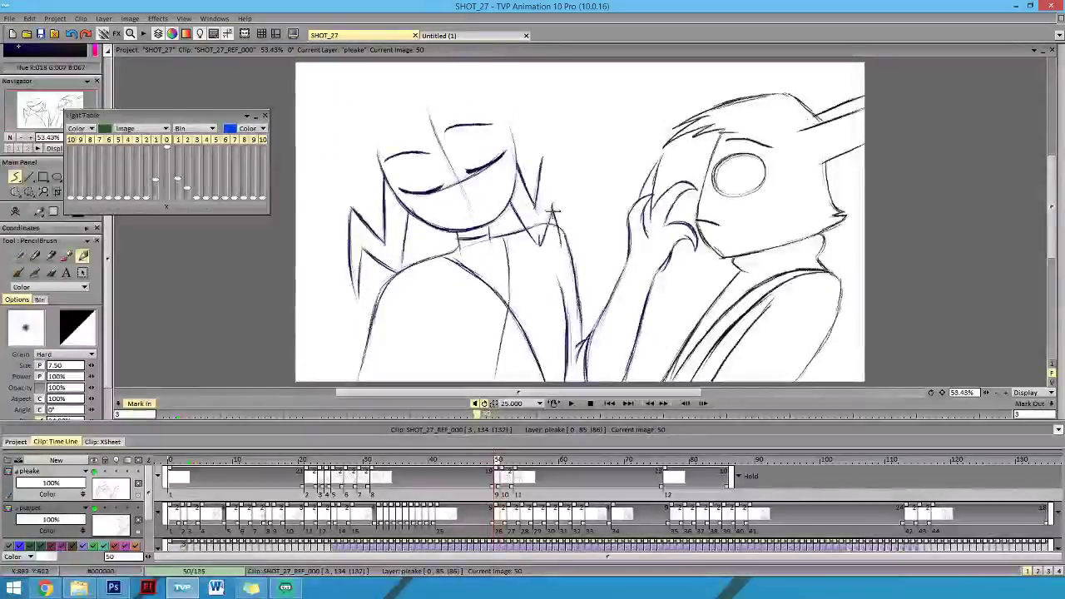
Draw the long outer edge of the right hair lock down to the shoulder on frame 50, checking it against neighbouring frames.
{"action": "key", "text": "Right"}
{"action": "key", "text": "Left"}
{"action": "key", "text": "Left"}
{"action": "left_click_drag", "start_coordinate": [550, 179], "coordinate": [561, 242]}
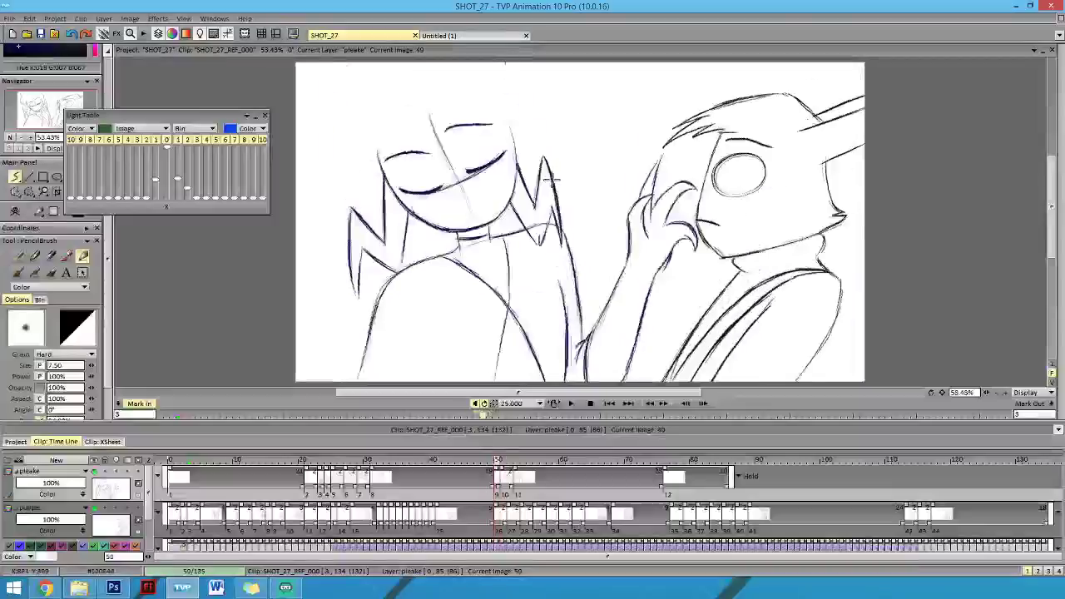
{"action": "key", "text": "Right"}
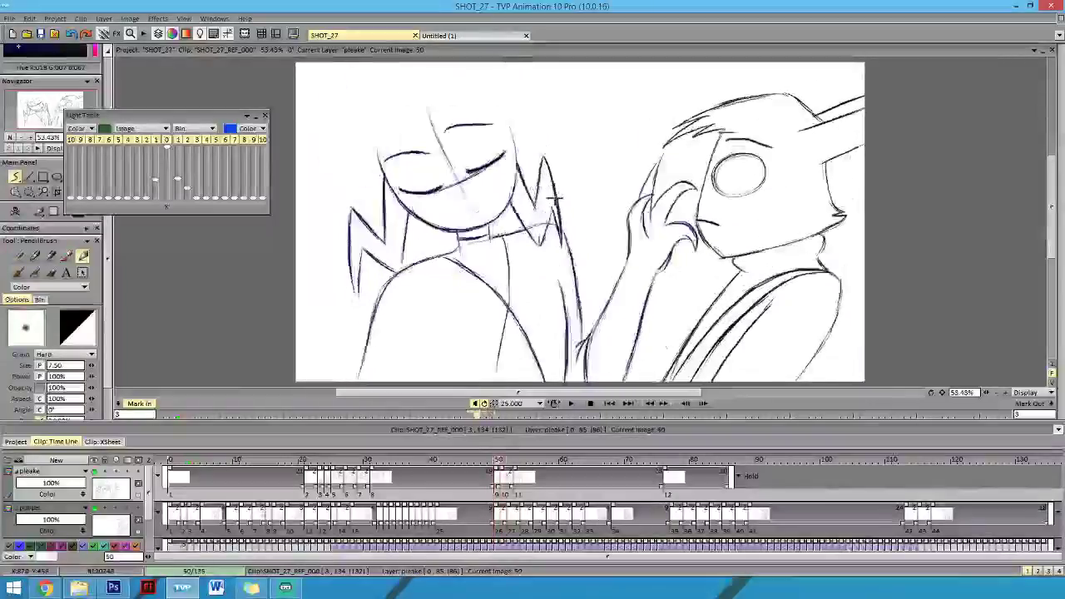
{"action": "key", "text": "Left"}
{"action": "key", "text": "Right"}
{"action": "key", "text": "Right"}
{"action": "key", "text": "Left"}
Draw the rounded curly hair outline on both sides of the head on frame 50, with frame 49 as reference, and tidy the face's right edge.
{"action": "key", "text": "Left"}
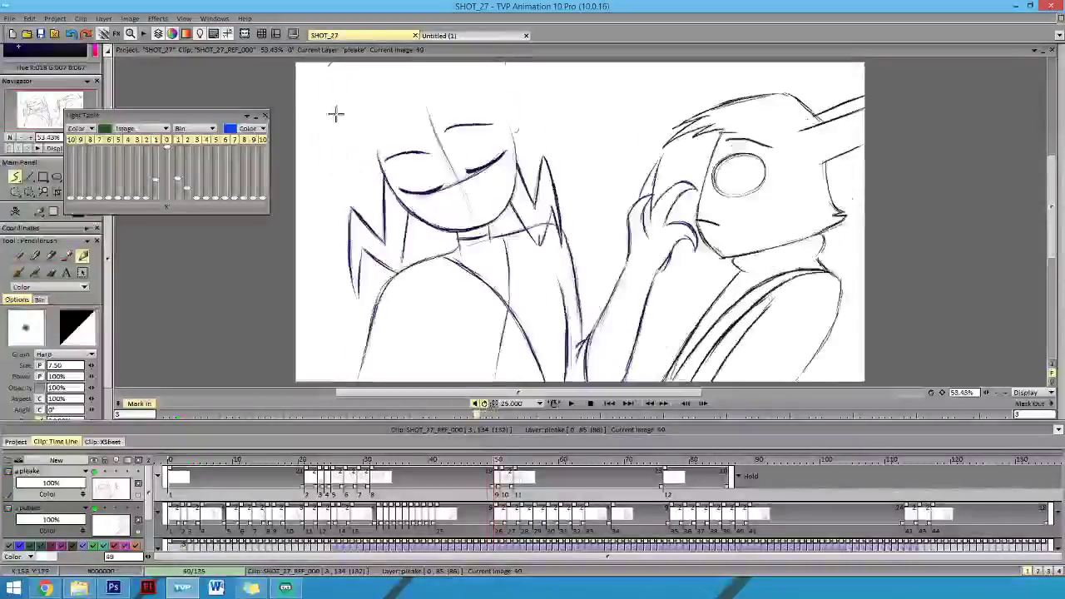
{"action": "key", "text": "Right"}
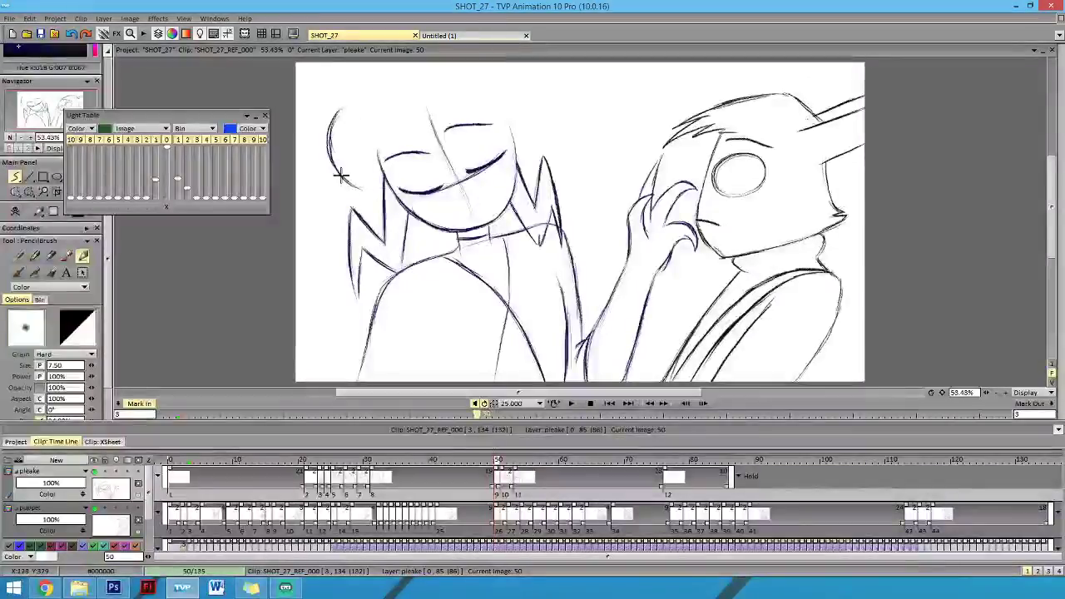
{"action": "key", "text": "Left"}
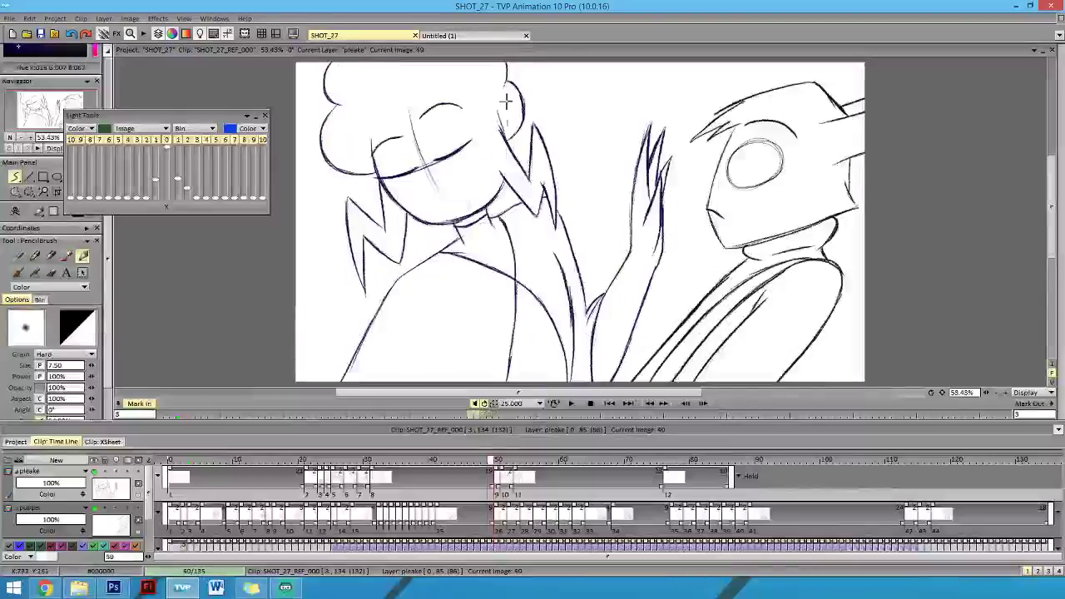
{"action": "key", "text": "Right"}
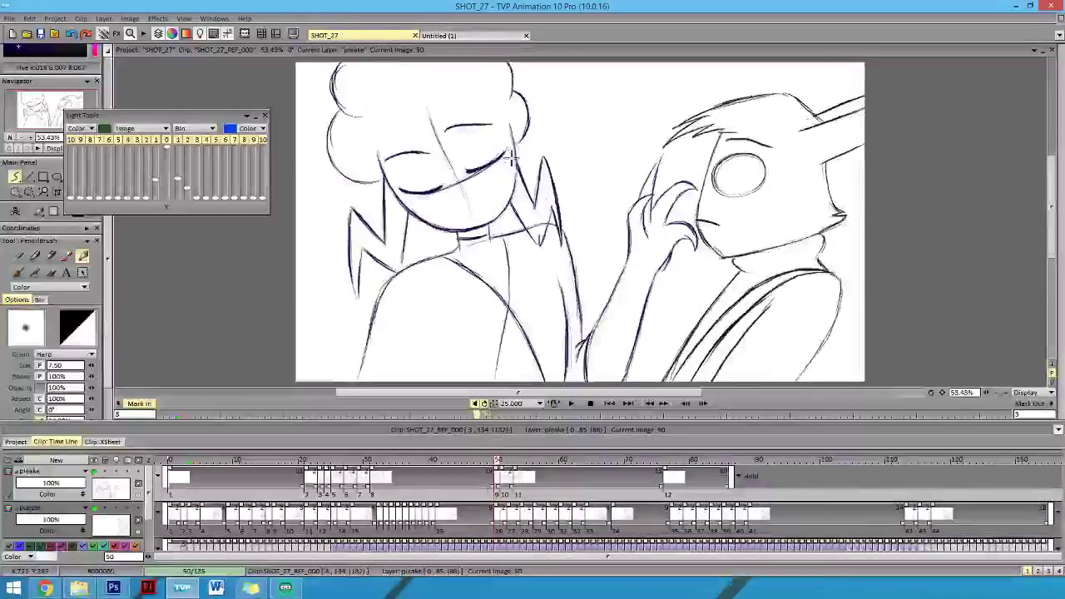
{"action": "key", "text": "e"}
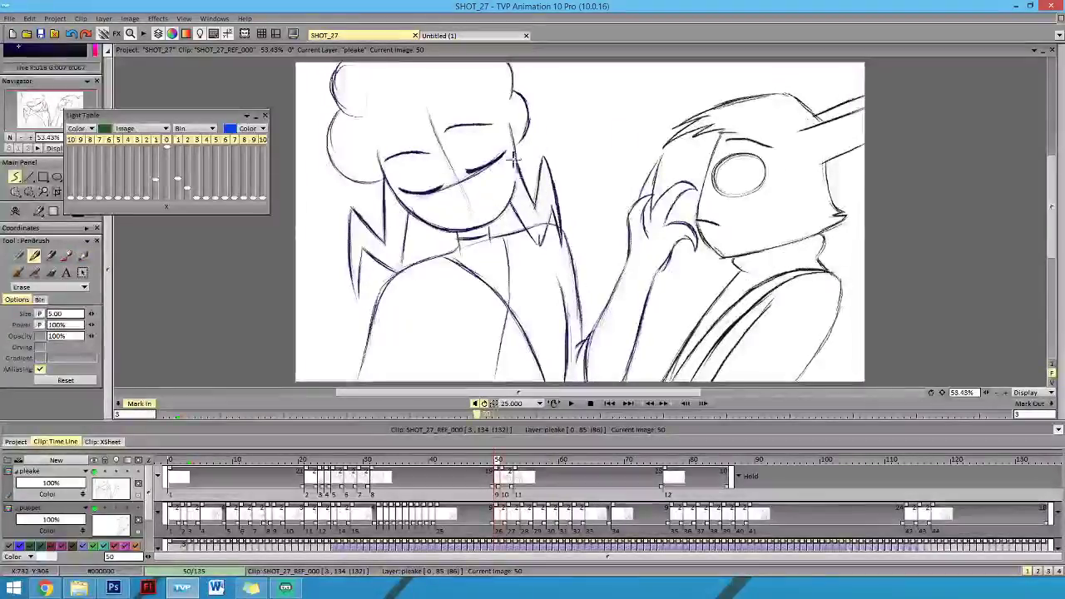
{"action": "key", "text": "e"}
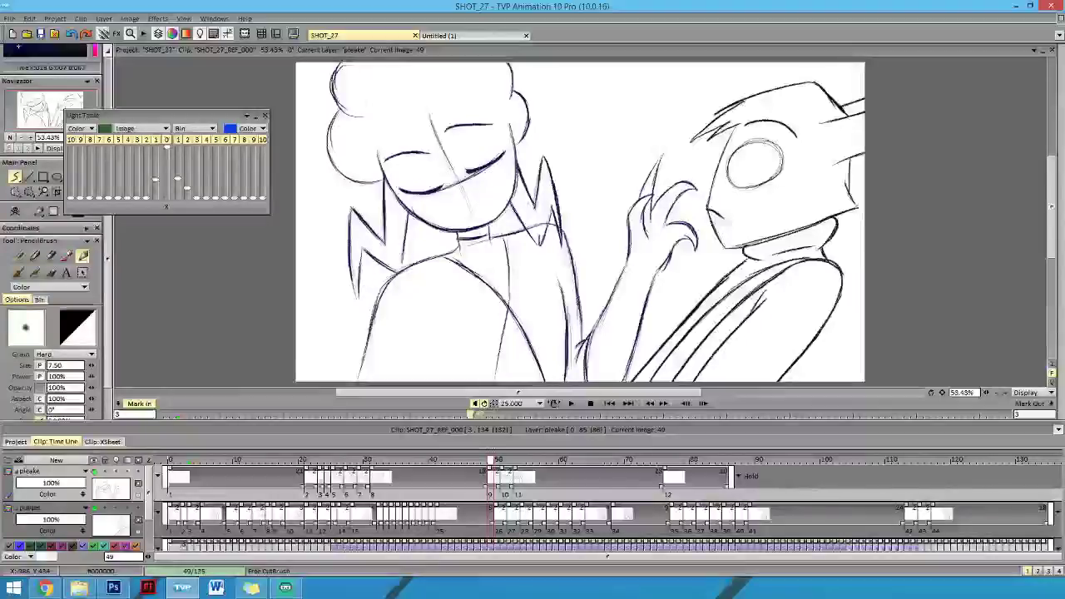
Compare frames 49 to 51 and erase the shoulder line crossing the right hair lock on frame 51.
{"action": "key", "text": "Right"}
{"action": "key", "text": "Right"}
{"action": "key", "text": "Left"}
{"action": "key", "text": "Right"}
{"action": "key", "text": "Left"}
{"action": "key", "text": "Right"}
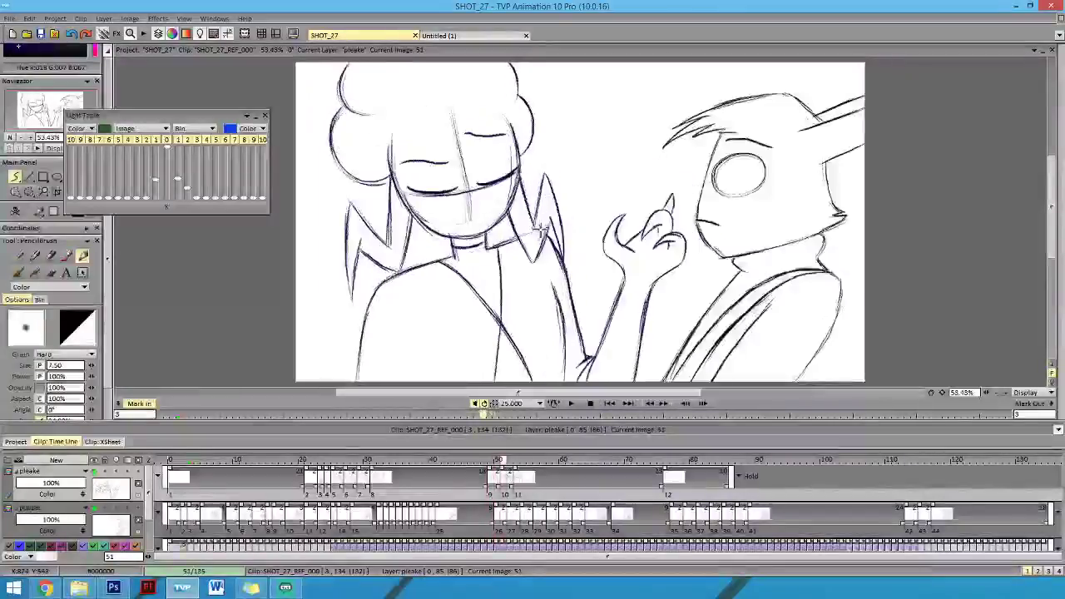
{"action": "key", "text": "e"}
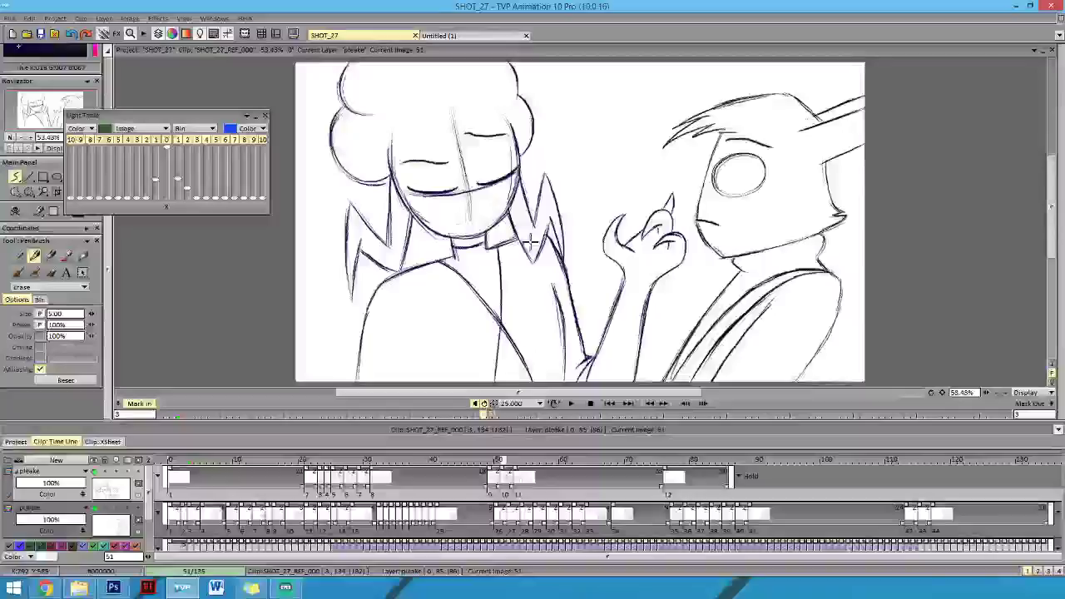
Erase the shoulder line inside the right hair lock on frame 50 and return to the pencil brush.
{"action": "key", "text": "Left"}
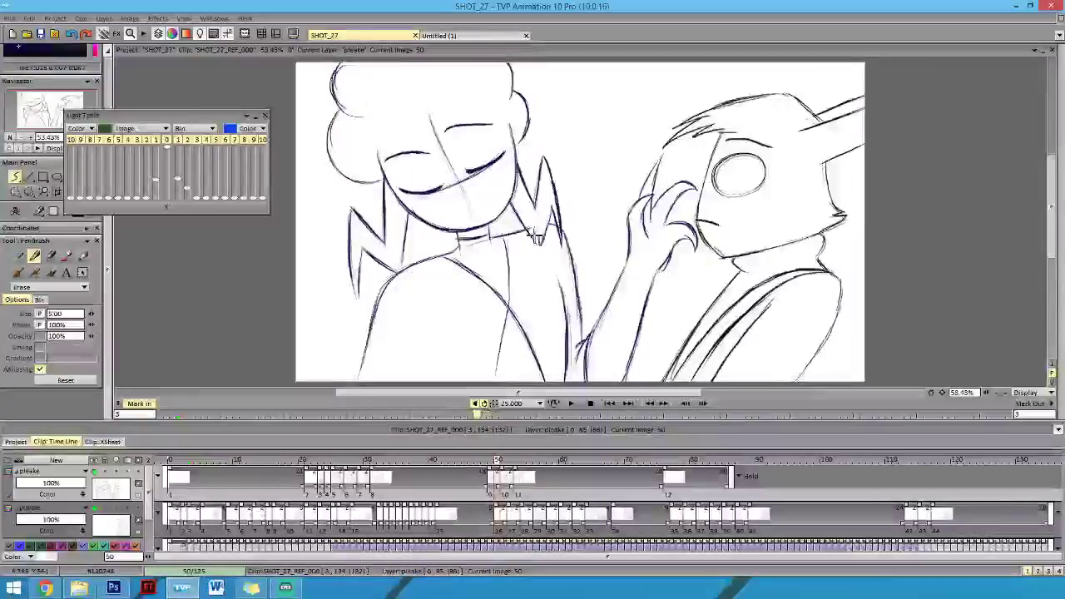
{"action": "left_click_drag", "start_coordinate": [537, 238], "coordinate": [530, 238]}
{"action": "key", "text": "n"}
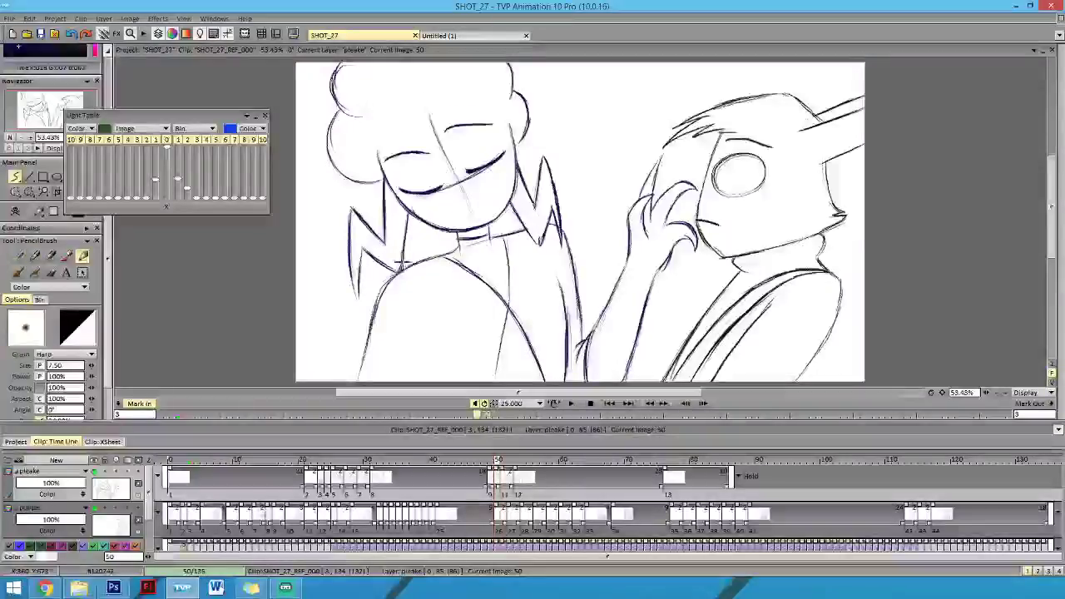
Merge the split drawing at frames 49 and 50 on the pleake layer into one two-frame exposure and check the neighbouring frames.
{"action": "key", "text": "Left"}
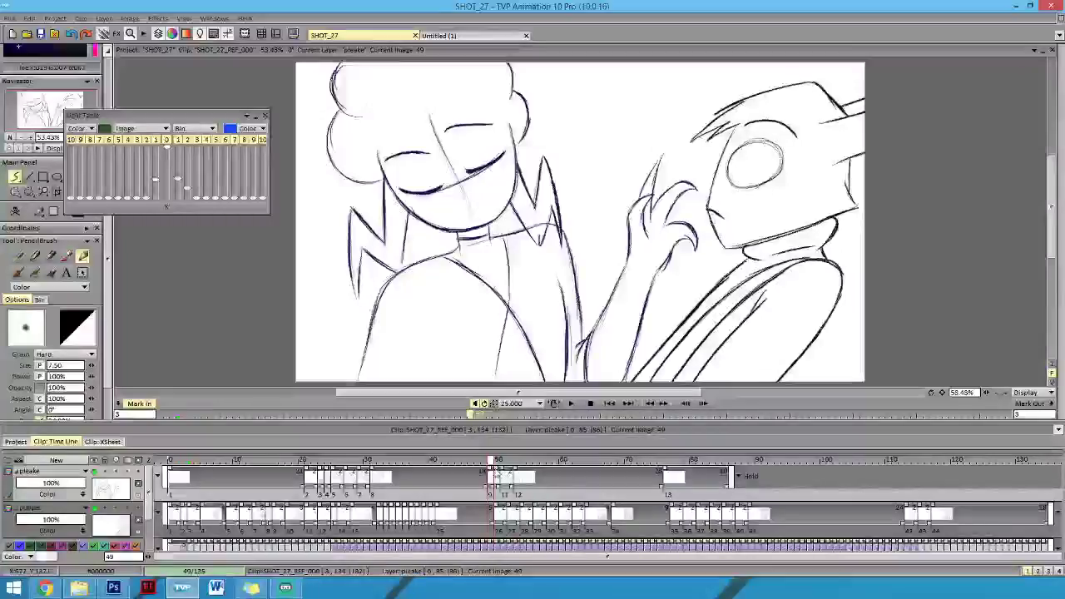
{"action": "left_click_drag", "start_coordinate": [497, 474], "coordinate": [503, 474]}
{"action": "left_click_drag", "start_coordinate": [503, 456], "coordinate": [511, 453]}
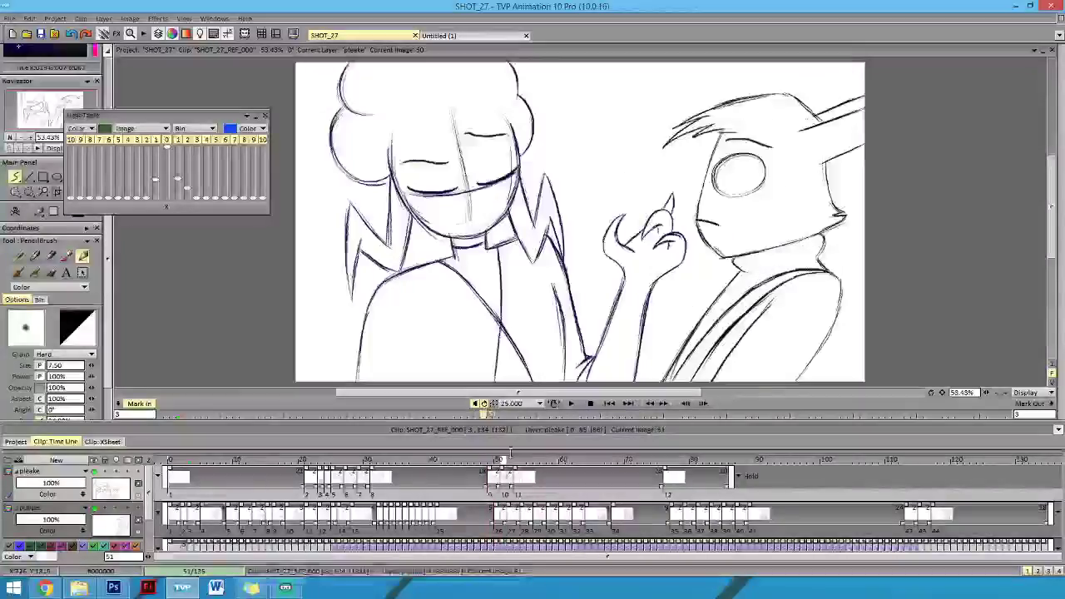
{"action": "key", "text": "Left"}
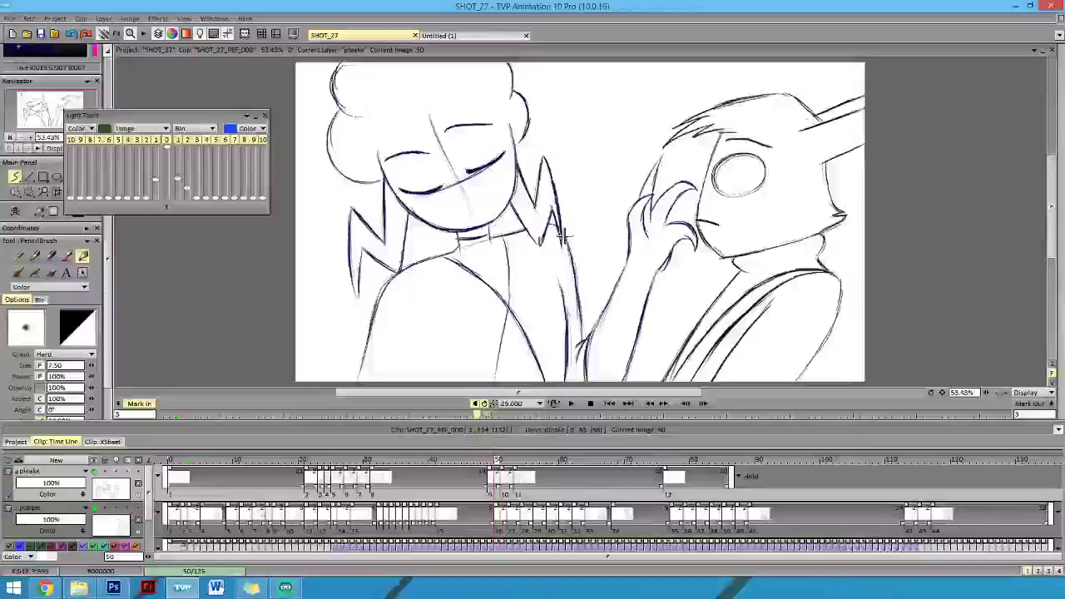
{"action": "key", "text": "Right"}
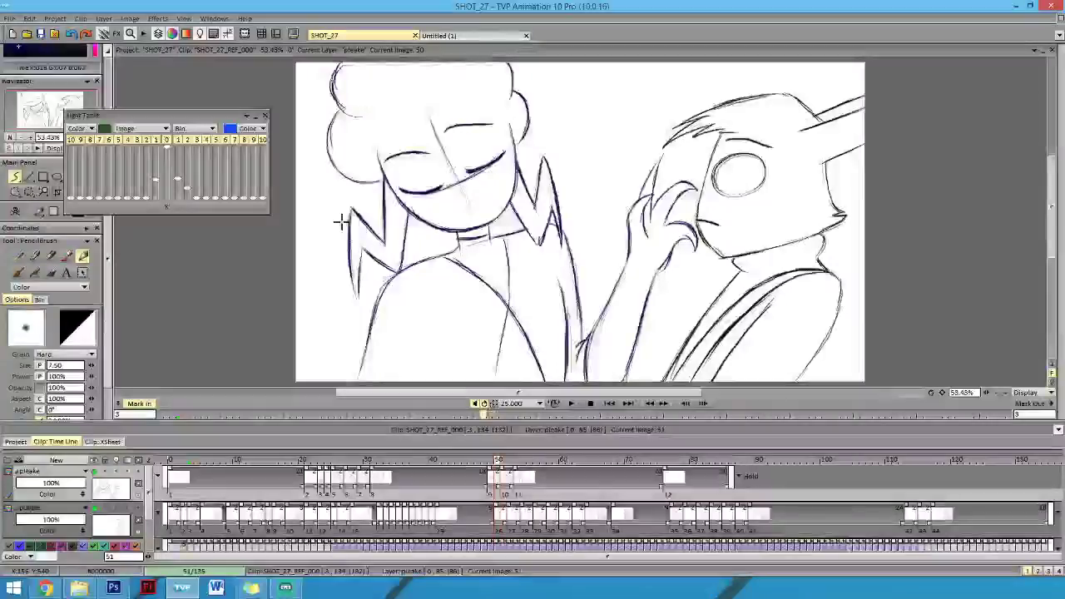
Erase the stray line along the right hair lock's outer edge on frame 53 and return to the pencil brush.
{"action": "key", "text": "Right"}
{"action": "key", "text": "Right"}
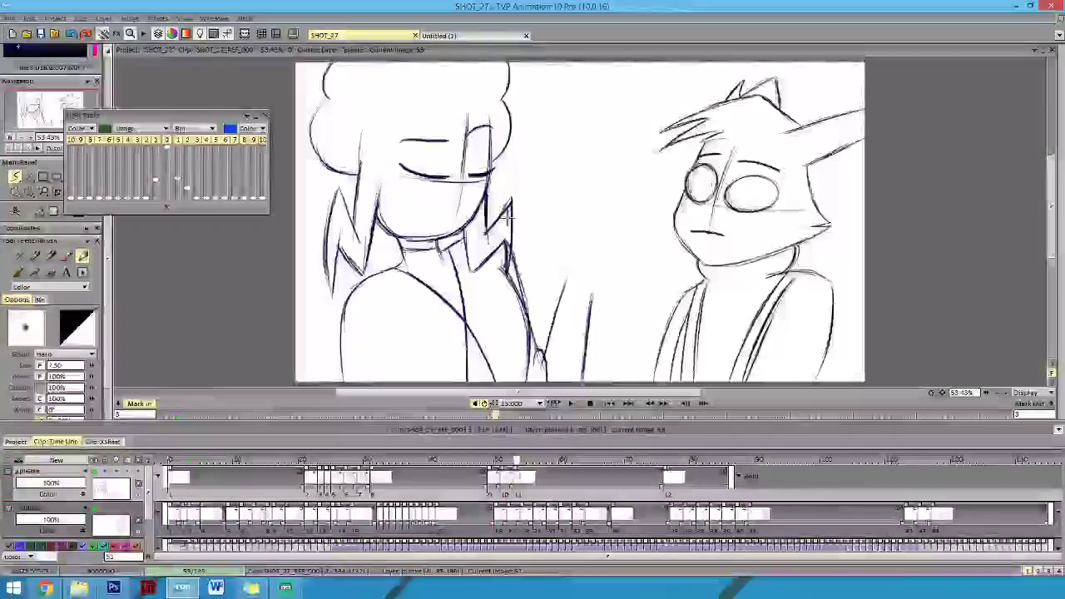
{"action": "key", "text": "e"}
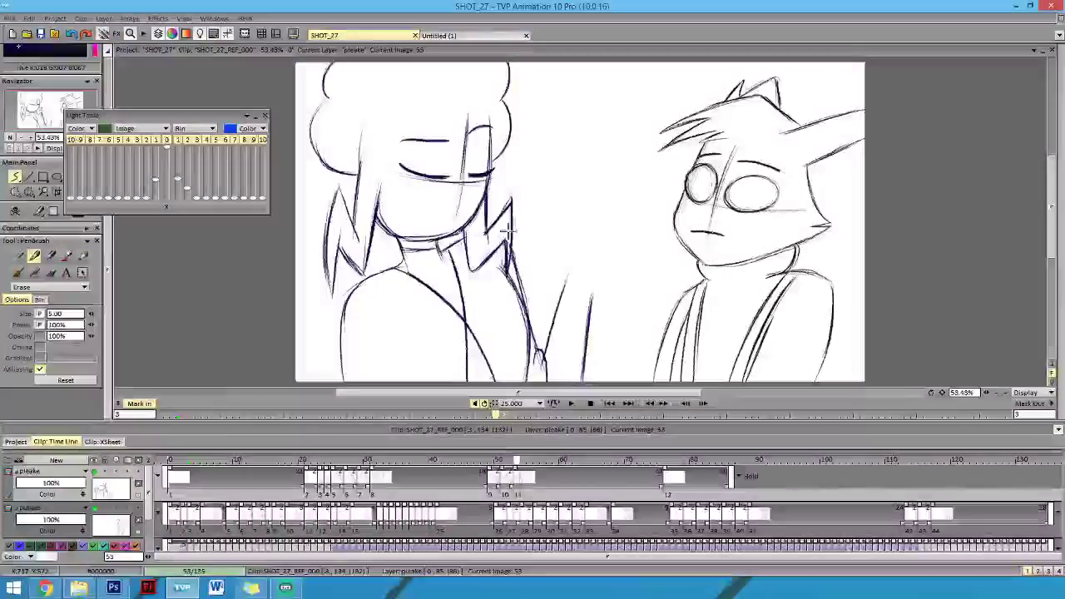
{"action": "key", "text": "b"}
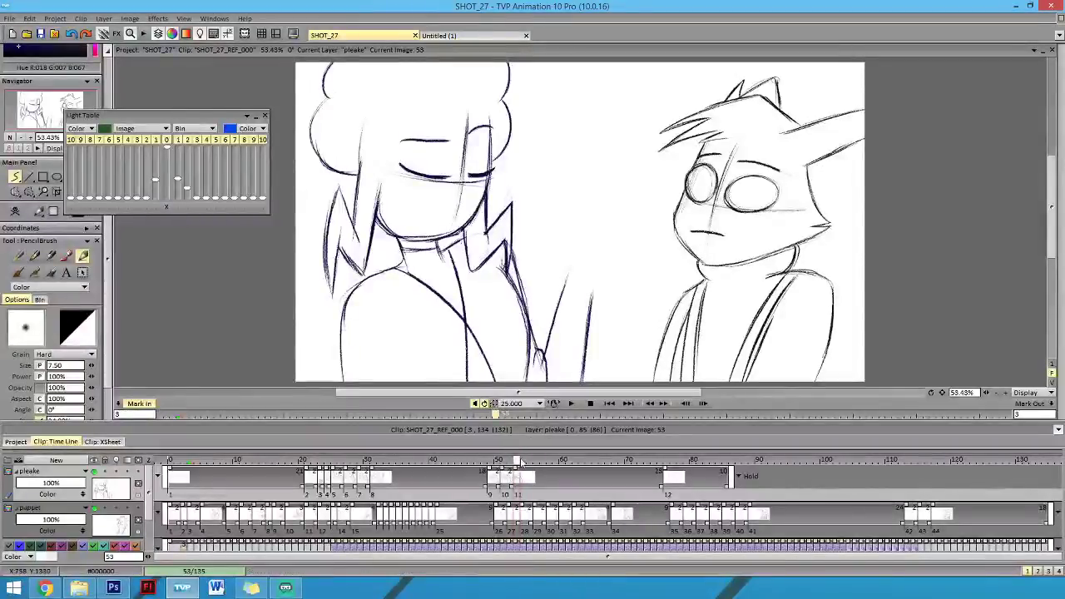
Review the motion of the curly-haired character by flipping between frames 51 and 53.
{"action": "mouse_move", "coordinate": [519, 461]}
{"action": "left_mouse_down"}
{"action": "mouse_move", "coordinate": [502, 461]}
{"action": "mouse_move", "coordinate": [518, 460]}
{"action": "left_mouse_up"}
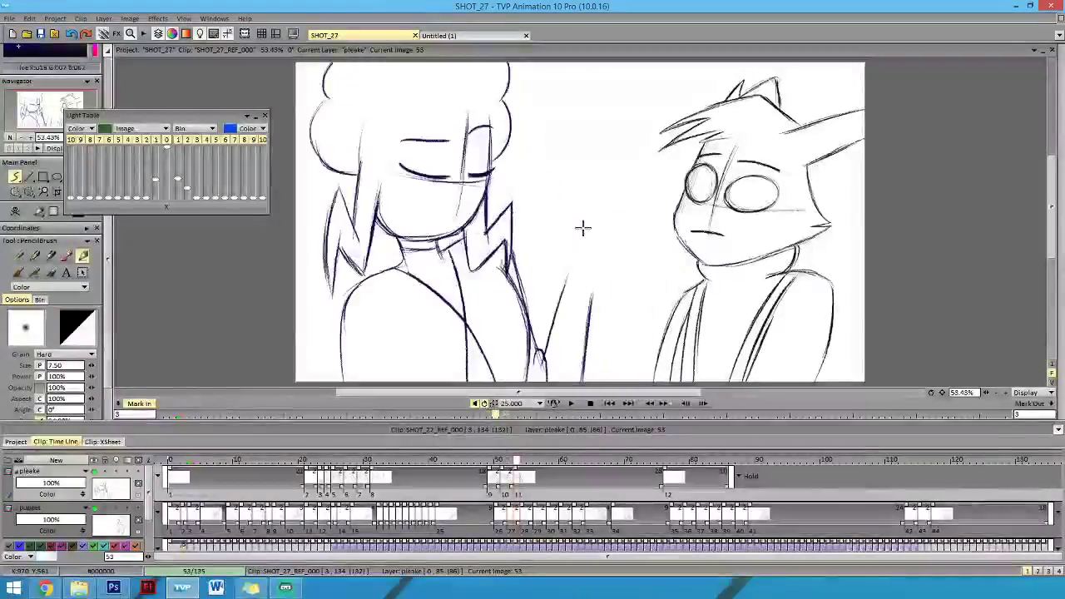
{"action": "key", "text": "Left"}
{"action": "key", "text": "Right"}
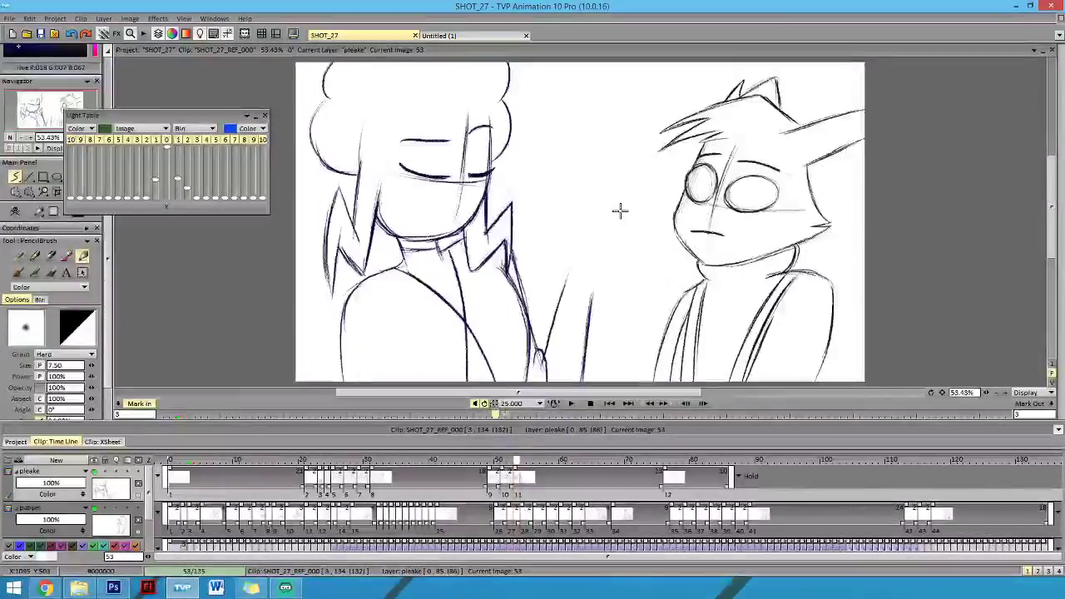
{"action": "key", "text": "Left"}
{"action": "key", "text": "Left"}
{"action": "key", "text": "Left"}
{"action": "key", "text": "Right"}
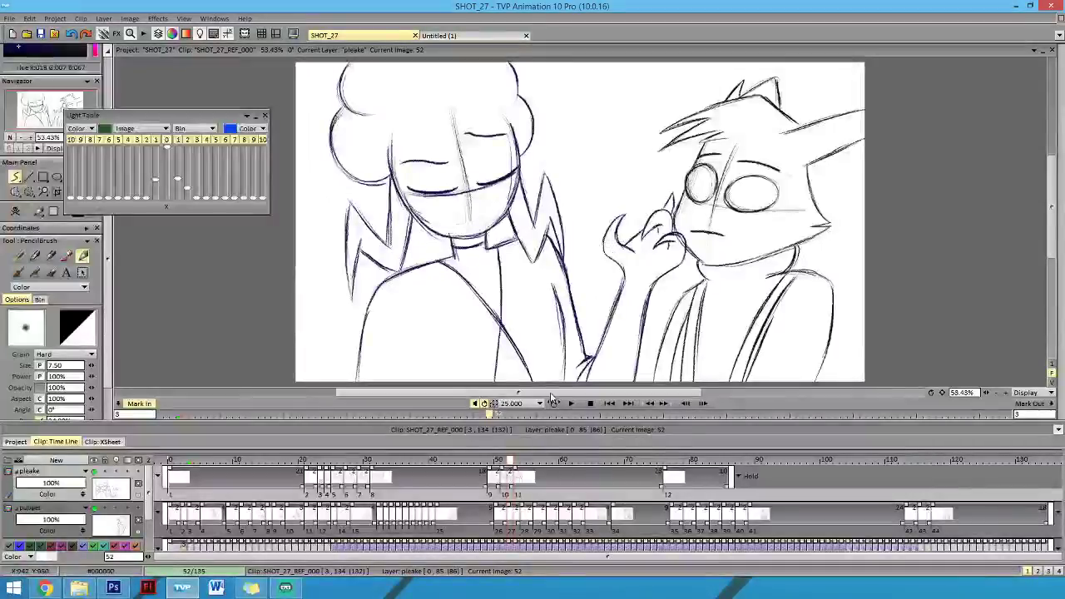
Extend the frame 52 exposure on the pleake layer by one frame and make frame 53 a blank drawing.
{"action": "left_click_drag", "start_coordinate": [515, 486], "coordinate": [522, 486]}
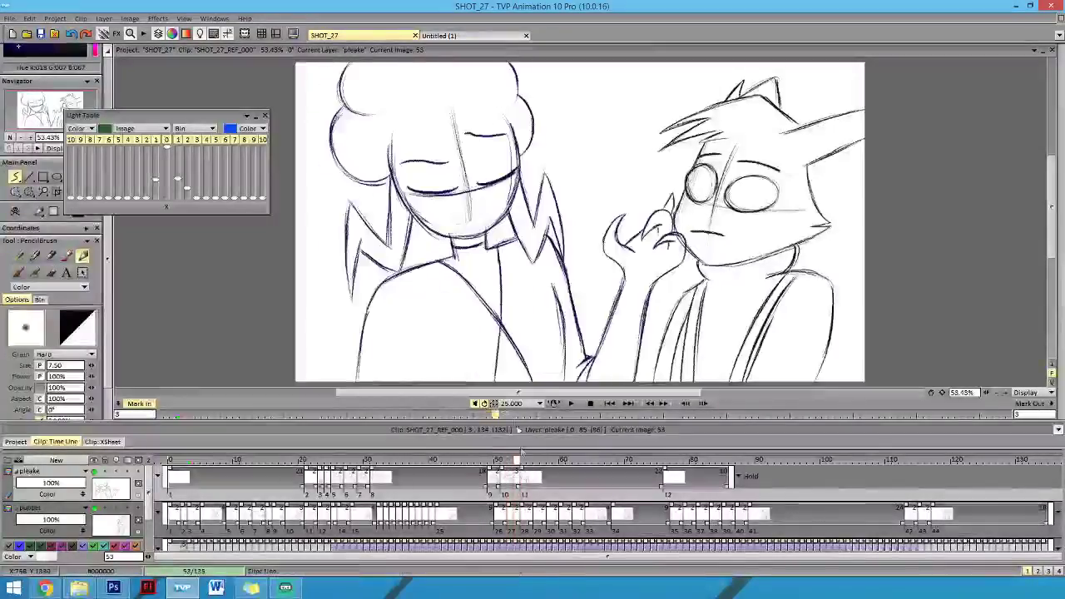
{"action": "left_click", "coordinate": [15, 212]}
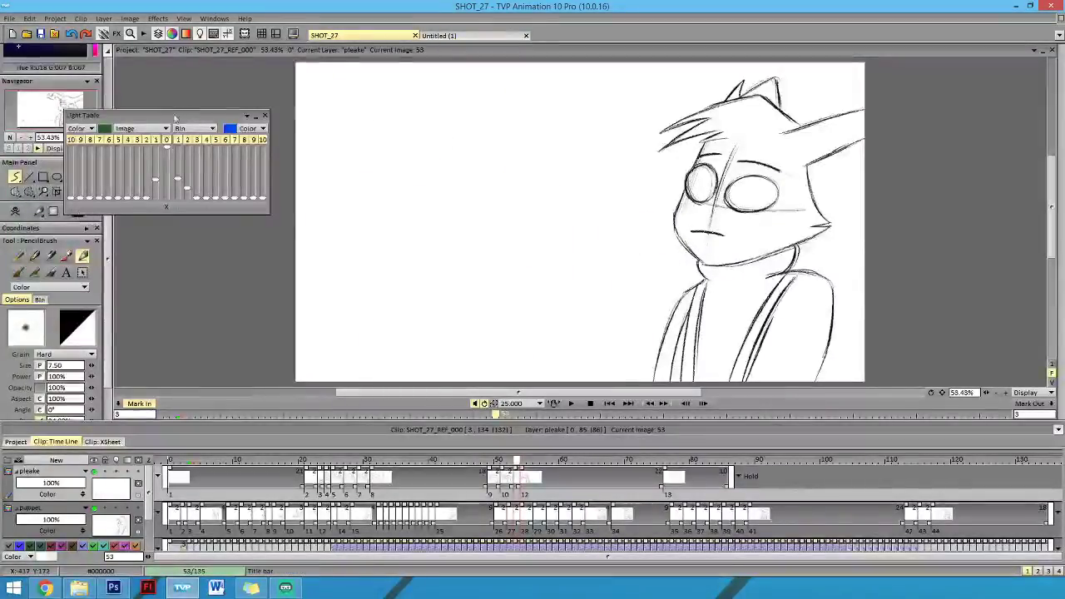
{"action": "left_click_drag", "start_coordinate": [176, 114], "coordinate": [263, 108]}
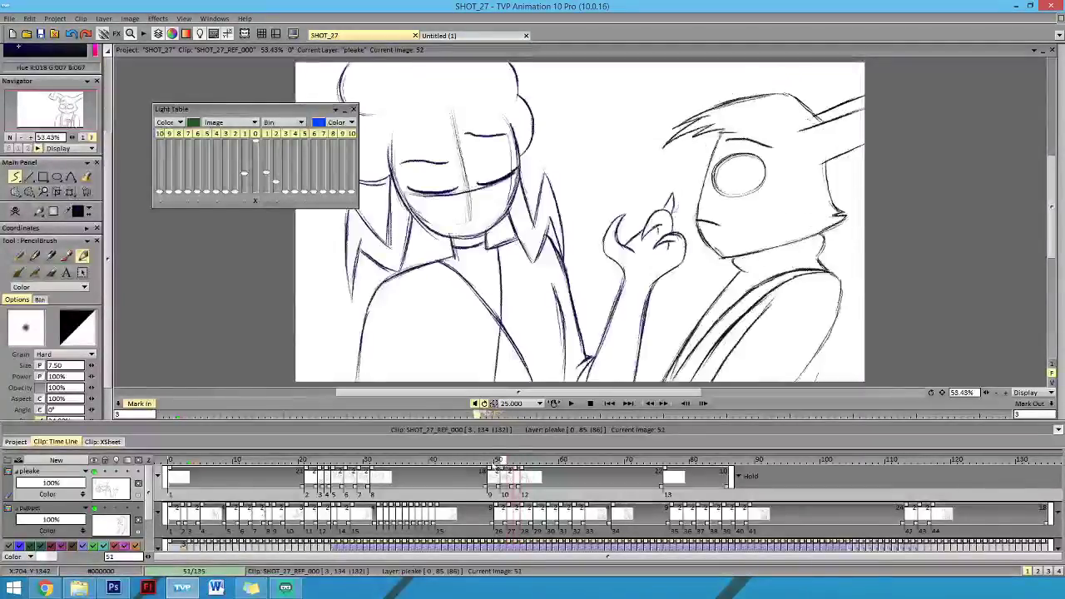
Flip through frames 51 to 54 to compare the curly-haired character's poses around the blank in-between.
{"action": "mouse_move", "coordinate": [501, 461]}
{"action": "left_mouse_down"}
{"action": "mouse_move", "coordinate": [475, 461]}
{"action": "mouse_move", "coordinate": [534, 464]}
{"action": "mouse_move", "coordinate": [491, 464]}
{"action": "mouse_move", "coordinate": [511, 463]}
{"action": "left_mouse_up"}
{"action": "key", "text": "Right"}
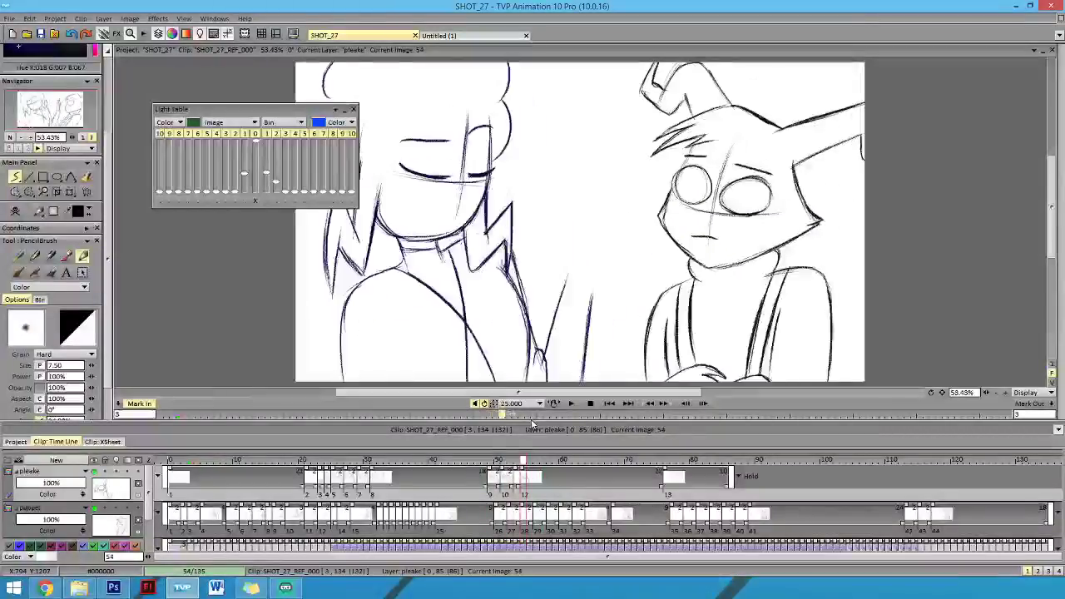
{"action": "key", "text": "Left"}
{"action": "key", "text": "Right"}
{"action": "key", "text": "Right"}
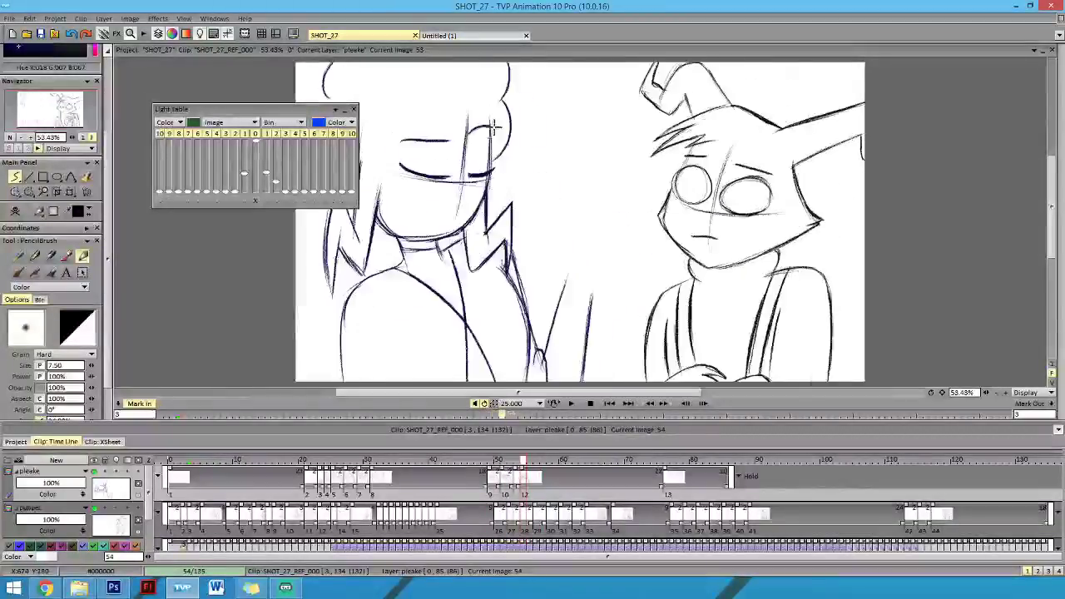
{"action": "key", "text": "Left"}
{"action": "key", "text": "Right"}
{"action": "key", "text": "Left"}
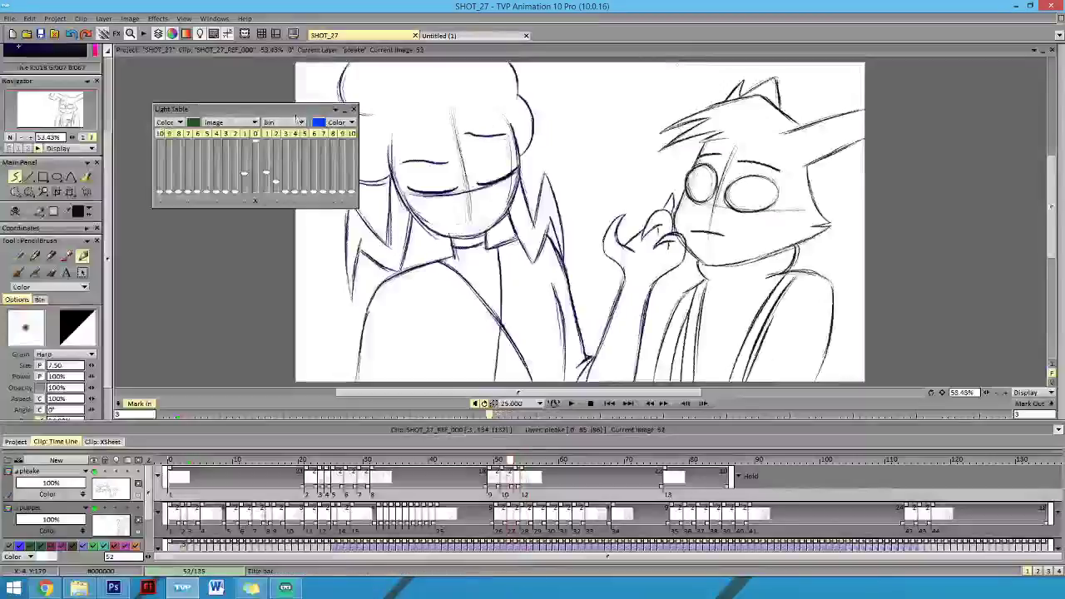
Move the Light Table away from the drawing and sketch the right side of the curly-haired character's face on frame 53.
{"action": "left_click_drag", "start_coordinate": [250, 109], "coordinate": [182, 121]}
{"action": "key", "text": "Left"}
{"action": "key", "text": "Right"}
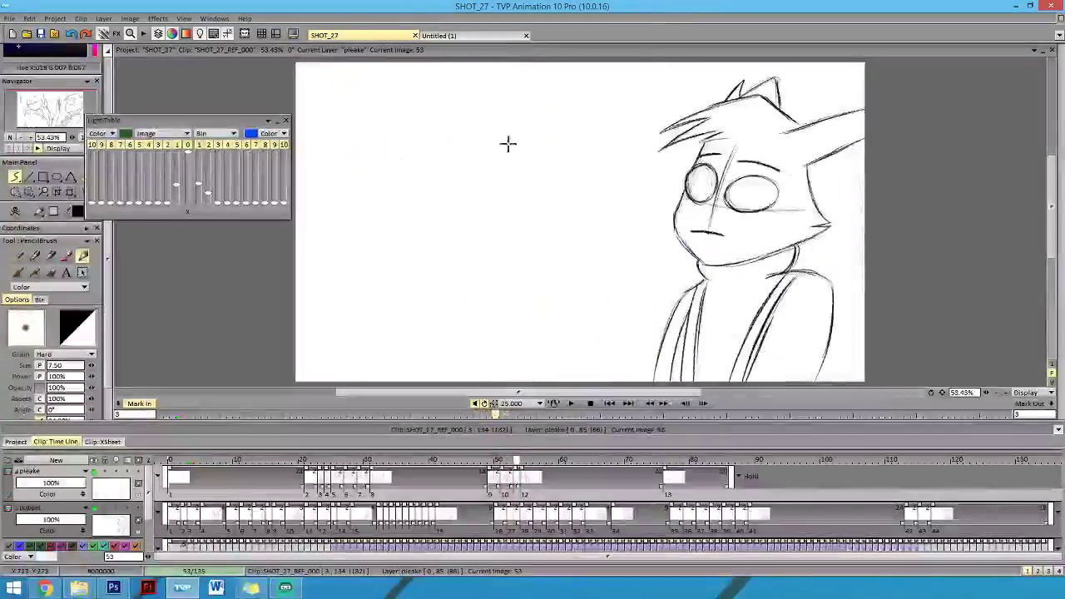
{"action": "key", "text": "Left"}
{"action": "key", "text": "Left"}
{"action": "key", "text": "Right"}
{"action": "key", "text": "Right"}
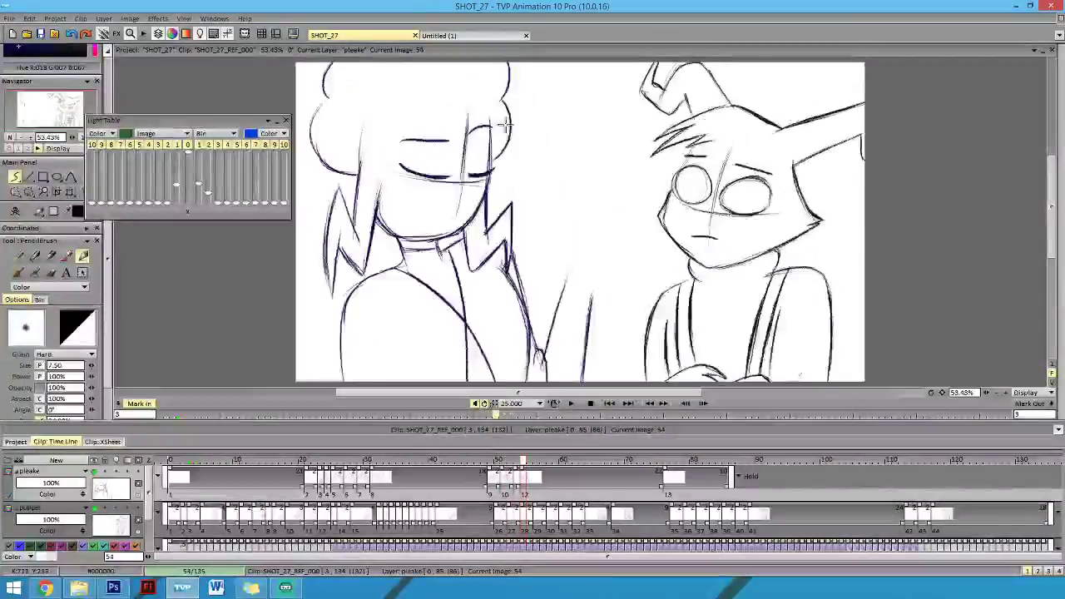
{"action": "key", "text": "Left"}
{"action": "key", "text": "Left"}
{"action": "key", "text": "Right"}
{"action": "left_click_drag", "start_coordinate": [503, 127], "coordinate": [501, 196]}
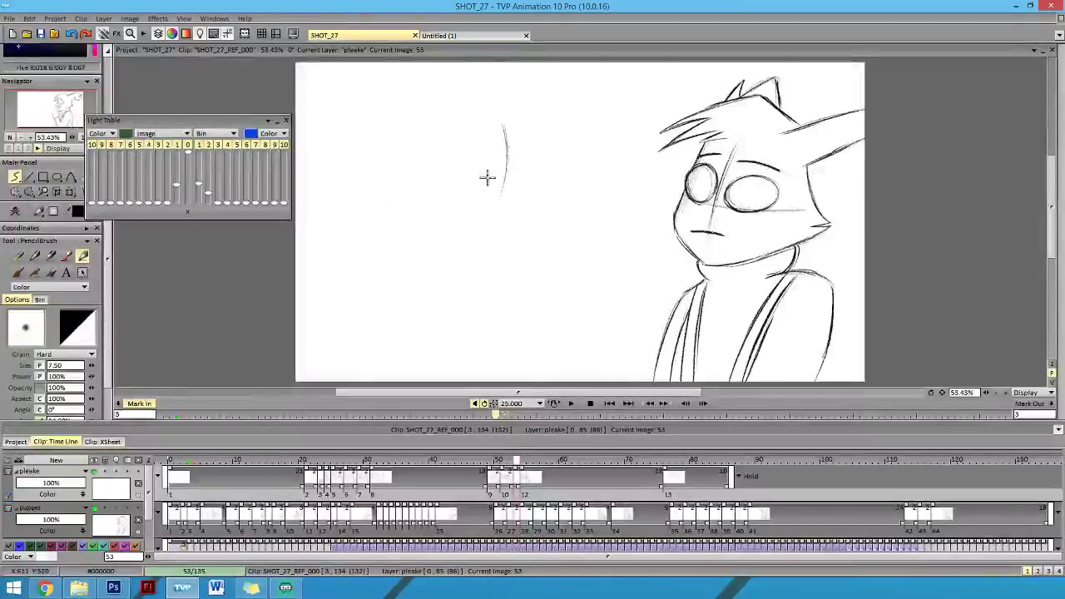
Sketch the chin curve of the curly-haired character's face on frame 53, placed between the neighbouring poses.
{"action": "key", "text": "Left"}
{"action": "key", "text": "Right"}
{"action": "key", "text": "Right"}
{"action": "key", "text": "Left"}
{"action": "key", "text": "Left"}
{"action": "key", "text": "Right"}
{"action": "left_click_drag", "start_coordinate": [401, 229], "coordinate": [487, 223]}
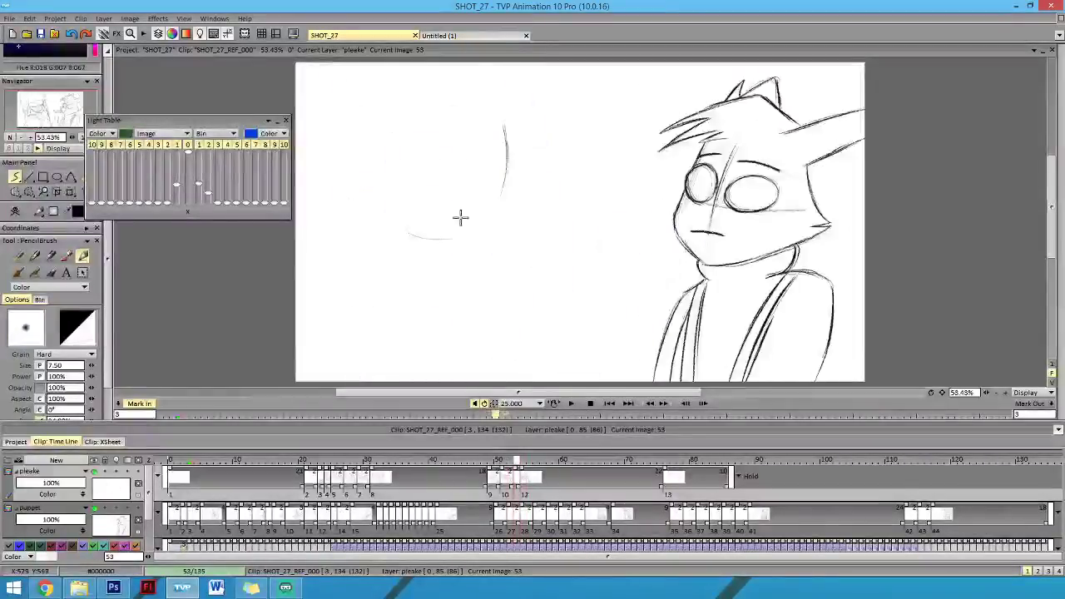
Join the chin to the right cheek and sketch the left cheek to complete the face outline on frame 53.
{"action": "key", "text": "Left"}
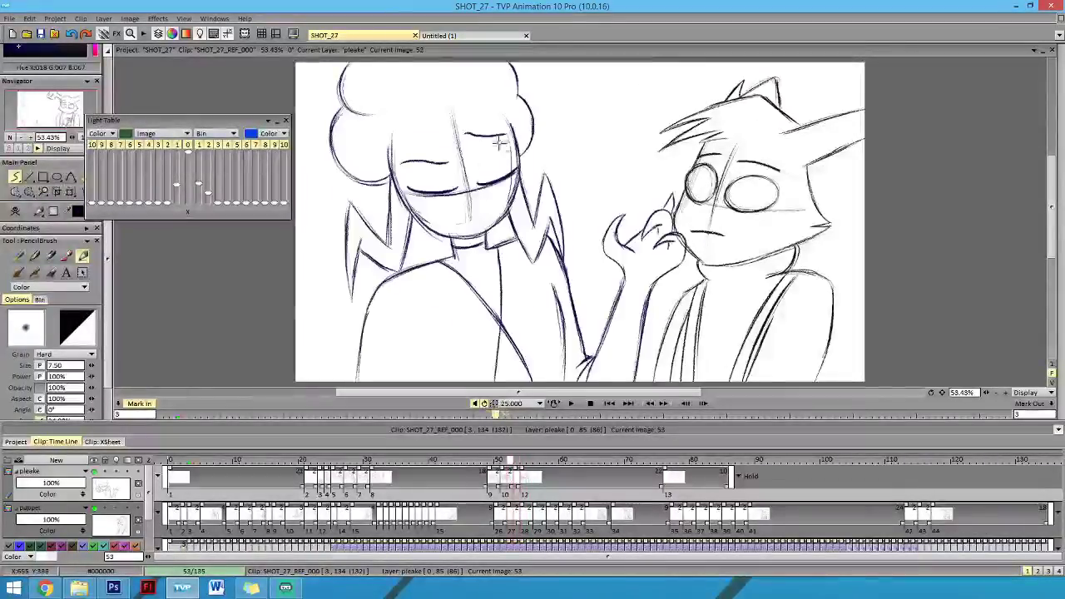
{"action": "key", "text": "Right"}
{"action": "key", "text": "Right"}
{"action": "key", "text": "Left"}
{"action": "key", "text": "Left"}
{"action": "key", "text": "Right"}
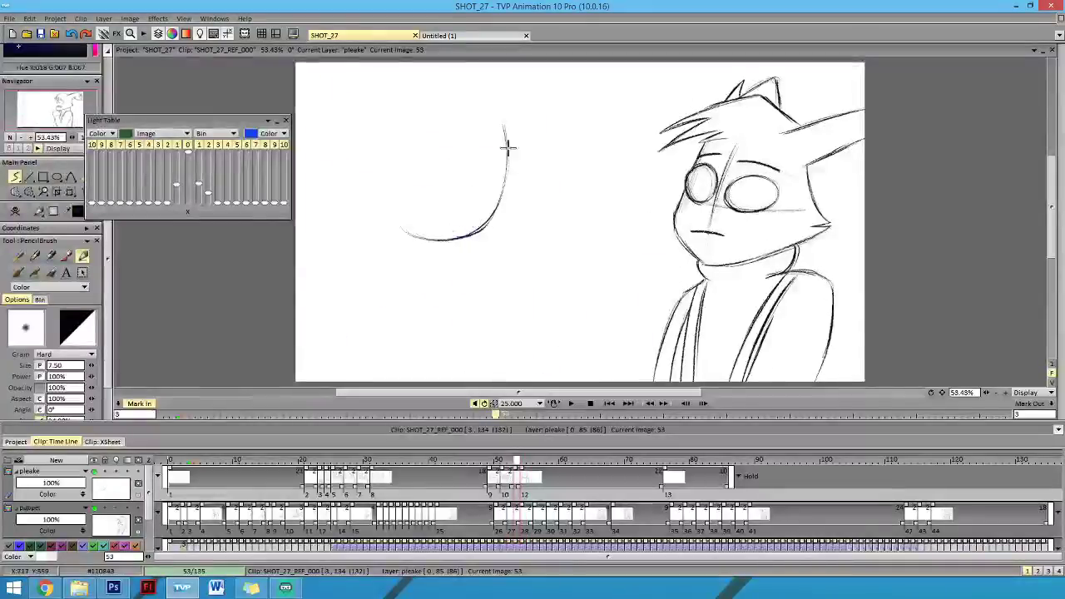
{"action": "key", "text": "Right"}
{"action": "key", "text": "Left"}
{"action": "key", "text": "Left"}
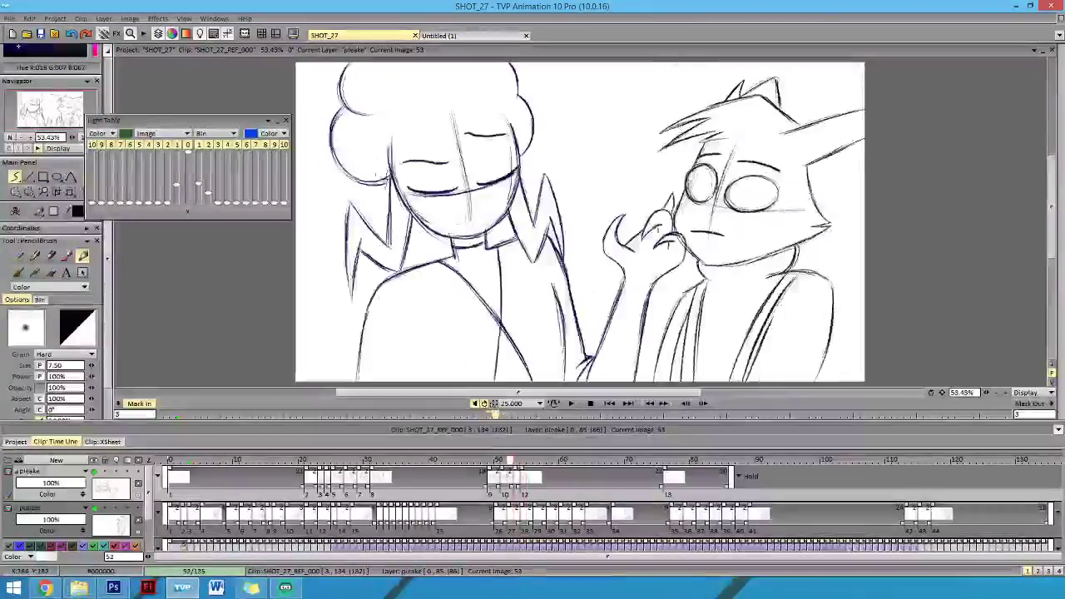
{"action": "key", "text": "Right"}
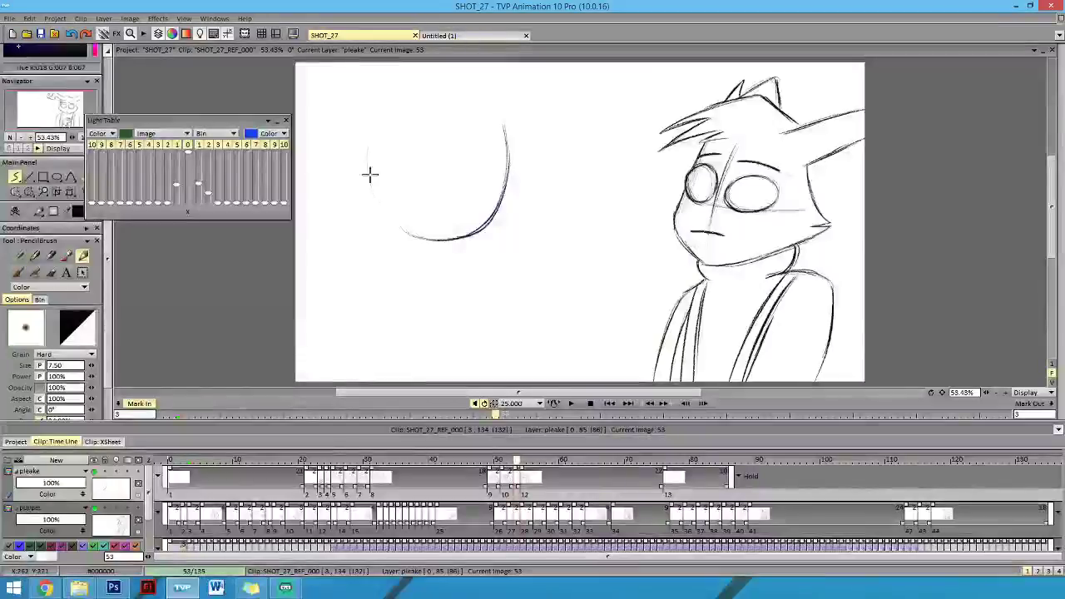
{"action": "left_click_drag", "start_coordinate": [397, 225], "coordinate": [371, 146]}
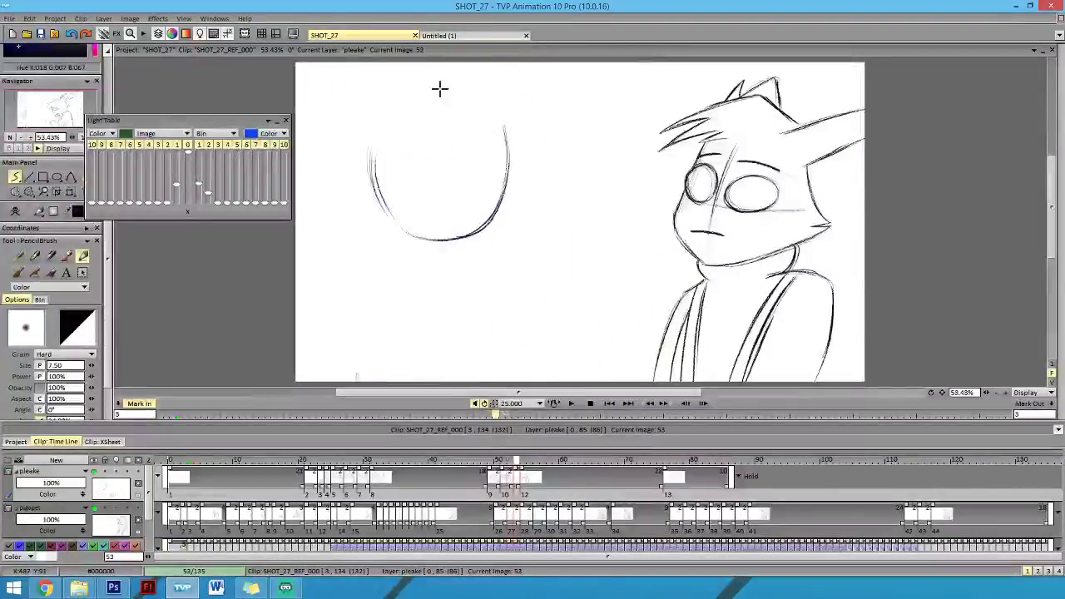
Draw the vertical centre guideline of the face on frame 53 with two overlapping strokes.
{"action": "key", "text": "Right"}
{"action": "key", "text": "Left"}
{"action": "key", "text": "Left"}
{"action": "key", "text": "Right"}
{"action": "left_click_drag", "start_coordinate": [465, 125], "coordinate": [466, 204]}
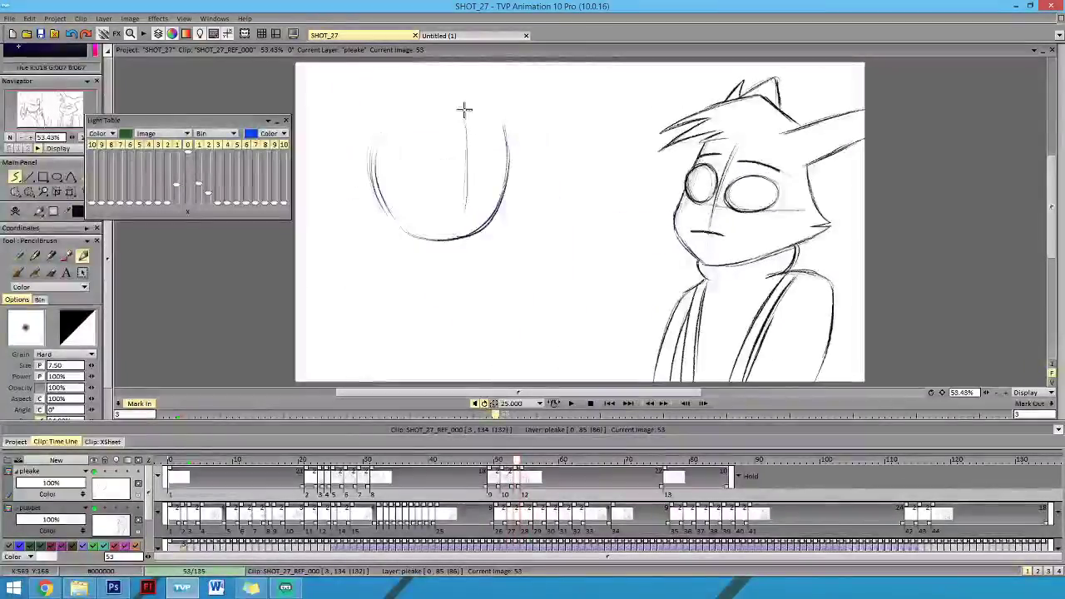
{"action": "left_click_drag", "start_coordinate": [466, 116], "coordinate": [463, 211]}
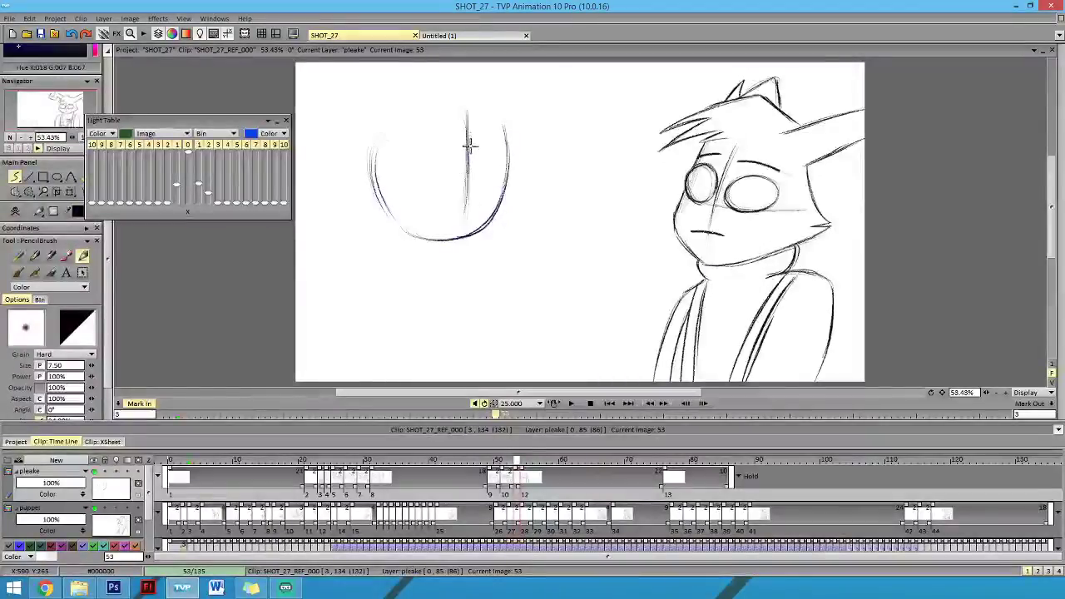
Draw the curved horizontal eye guideline across the face on frame 53.
{"action": "key", "text": "Left"}
{"action": "key", "text": "Right"}
{"action": "key", "text": "Right"}
{"action": "key", "text": "Left"}
{"action": "key", "text": "Left"}
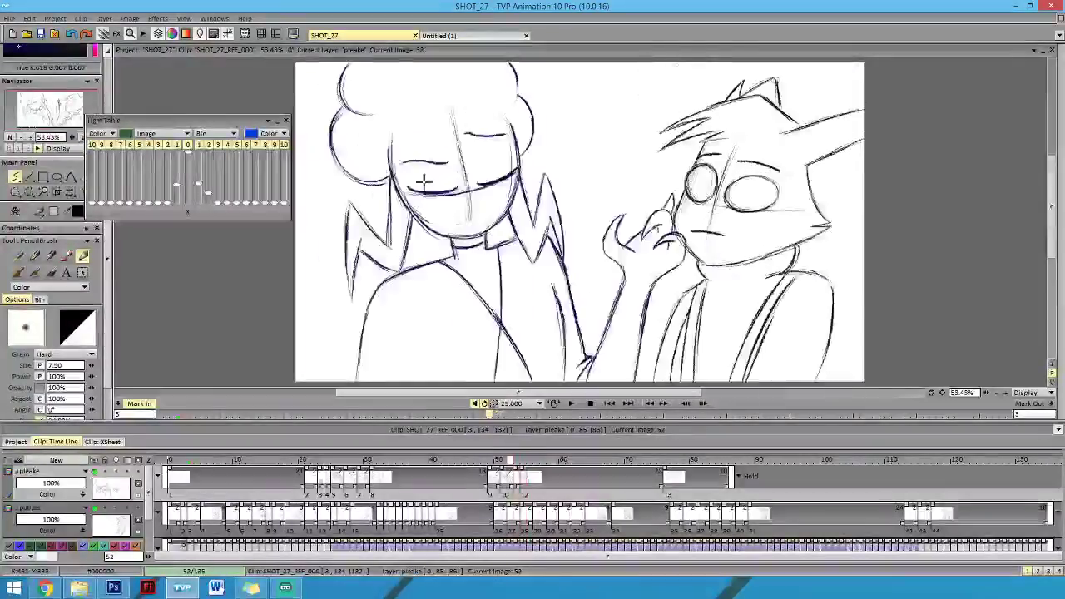
{"action": "key", "text": "Right"}
{"action": "left_click_drag", "start_coordinate": [404, 179], "coordinate": [486, 183]}
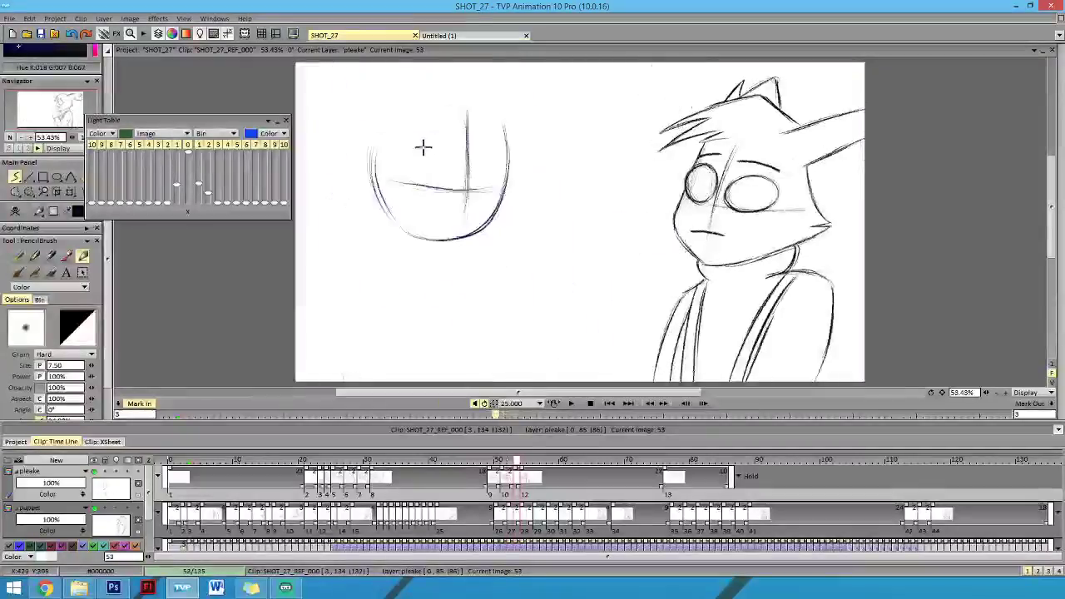
Draw the left eyebrow above the eye guideline on frame 53, matching its path between the adjacent drawings.
{"action": "key", "text": "Right"}
{"action": "key", "text": "Left"}
{"action": "key", "text": "Left"}
{"action": "key", "text": "Right"}
{"action": "key", "text": "Left"}
{"action": "key", "text": "Right"}
{"action": "key", "text": "Right"}
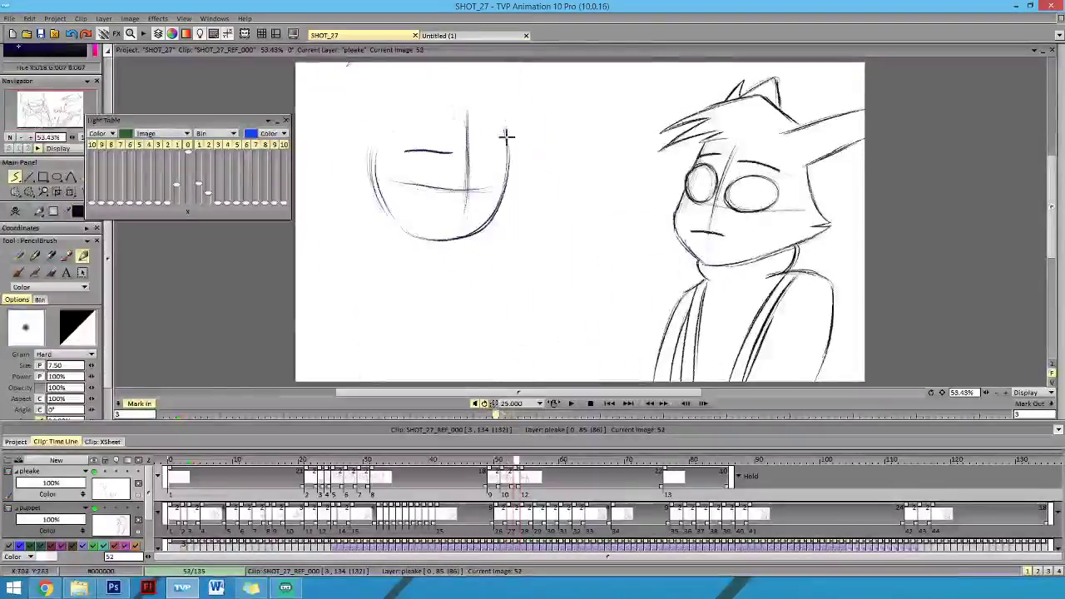
Draw the curved right eyebrow between the centre guideline and the face edge on frame 53.
{"action": "key", "text": "Left"}
{"action": "key", "text": "Left"}
{"action": "key", "text": "Right"}
{"action": "key", "text": "Left"}
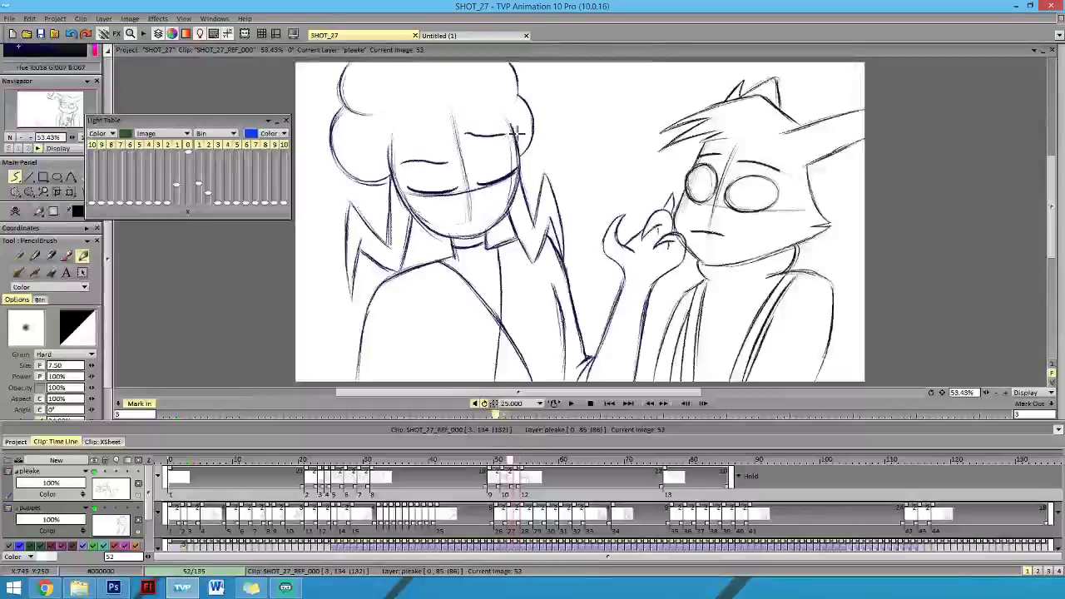
{"action": "key", "text": "Right"}
{"action": "key", "text": "Right"}
{"action": "key", "text": "Left"}
{"action": "key", "text": "Left"}
{"action": "key", "text": "Right"}
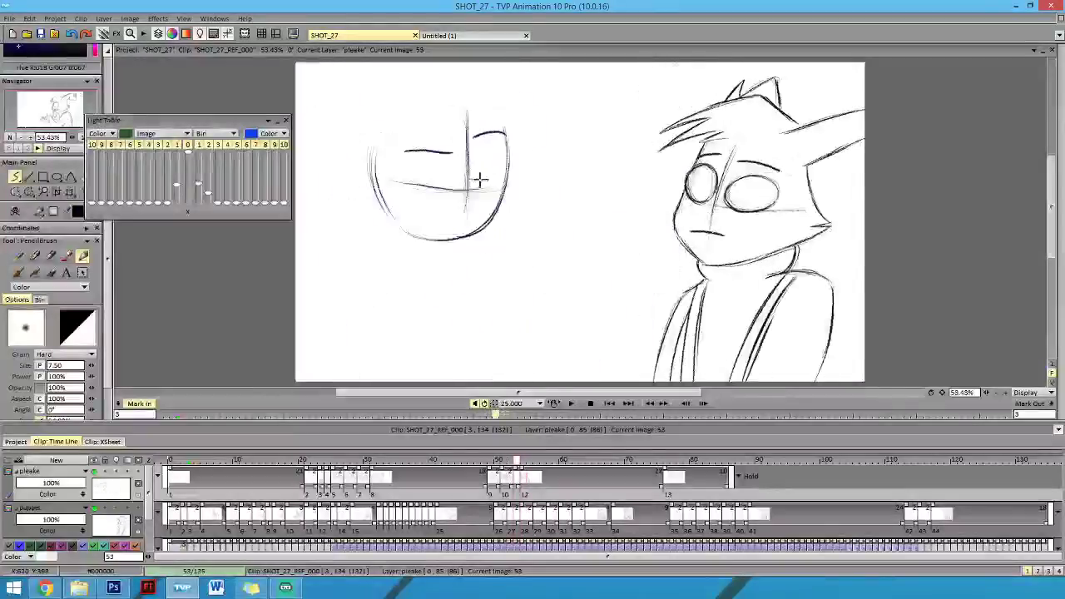
Draw the right and left closed eyelids on frame 53 and check them against the preceding frames.
{"action": "left_click_drag", "start_coordinate": [476, 180], "coordinate": [510, 174]}
{"action": "key", "text": "Left"}
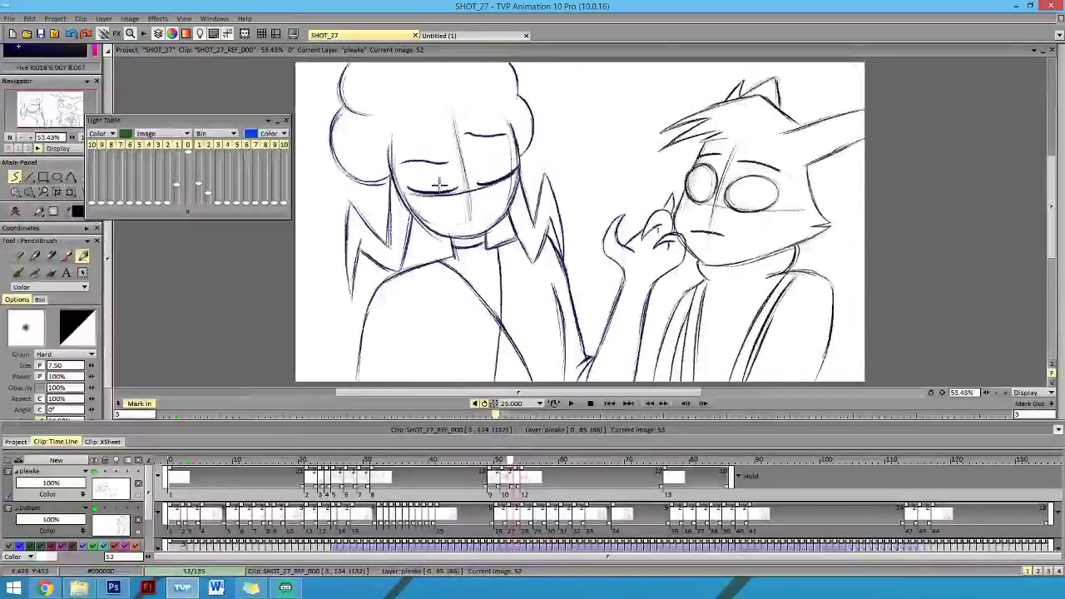
{"action": "key", "text": "Left"}
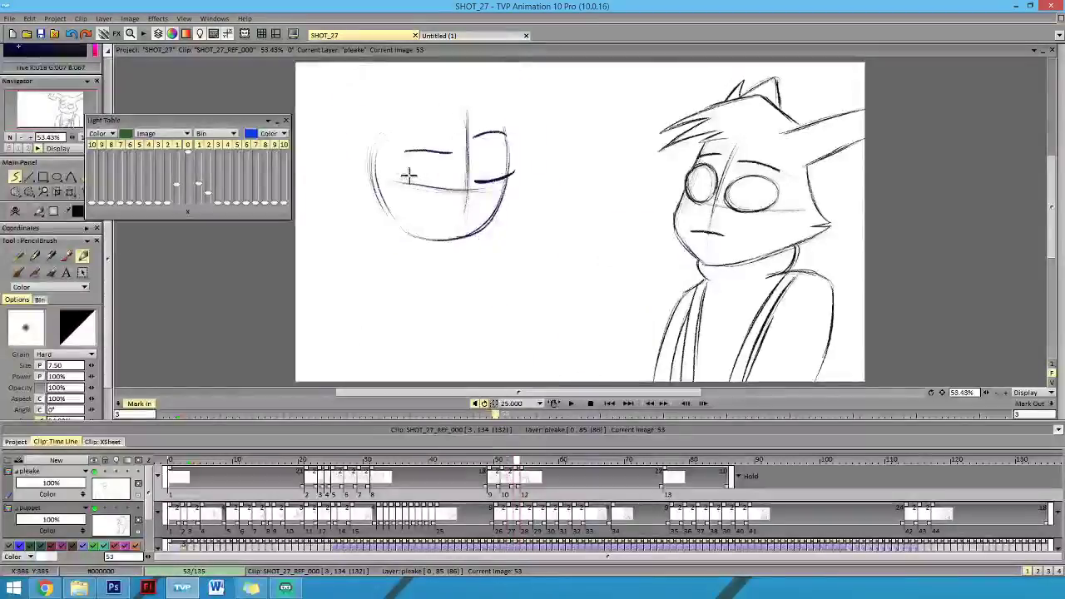
{"action": "left_click_drag", "start_coordinate": [405, 174], "coordinate": [443, 184]}
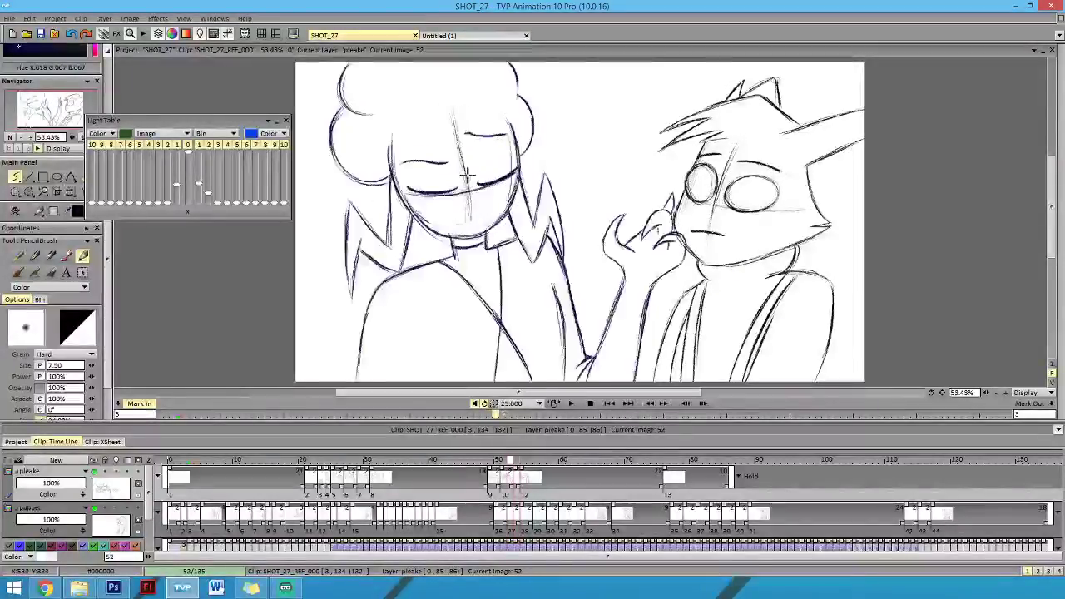
{"action": "key", "text": "Right"}
{"action": "key", "text": "Left"}
{"action": "key", "text": "Left"}
{"action": "key", "text": "Left"}
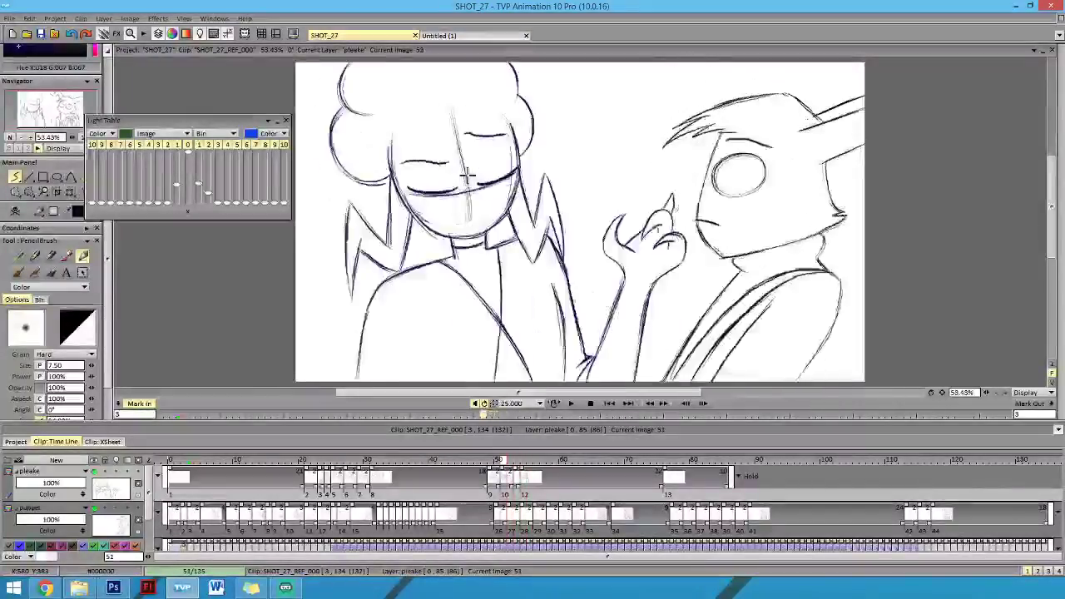
{"action": "mouse_move", "coordinate": [502, 460]}
{"action": "left_mouse_down"}
{"action": "mouse_move", "coordinate": [489, 460]}
{"action": "mouse_move", "coordinate": [547, 460]}
{"action": "mouse_move", "coordinate": [498, 458]}
{"action": "left_mouse_up"}
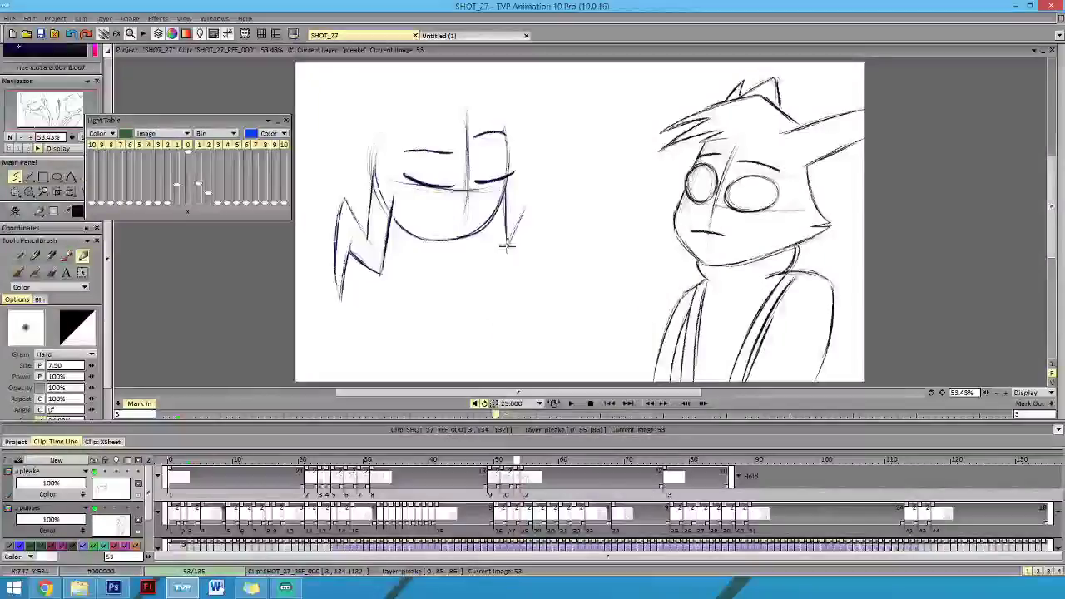
Draw the jagged right hair lock beside the cheek on frame 53 and reinforce its outer edge.
{"action": "left_click_drag", "start_coordinate": [529, 207], "coordinate": [527, 277]}
{"action": "left_click_drag", "start_coordinate": [486, 226], "coordinate": [498, 276]}
{"action": "mouse_move", "coordinate": [498, 276]}
{"action": "left_mouse_down"}
{"action": "mouse_move", "coordinate": [518, 247]}
{"action": "mouse_move", "coordinate": [524, 284]}
{"action": "left_mouse_up"}
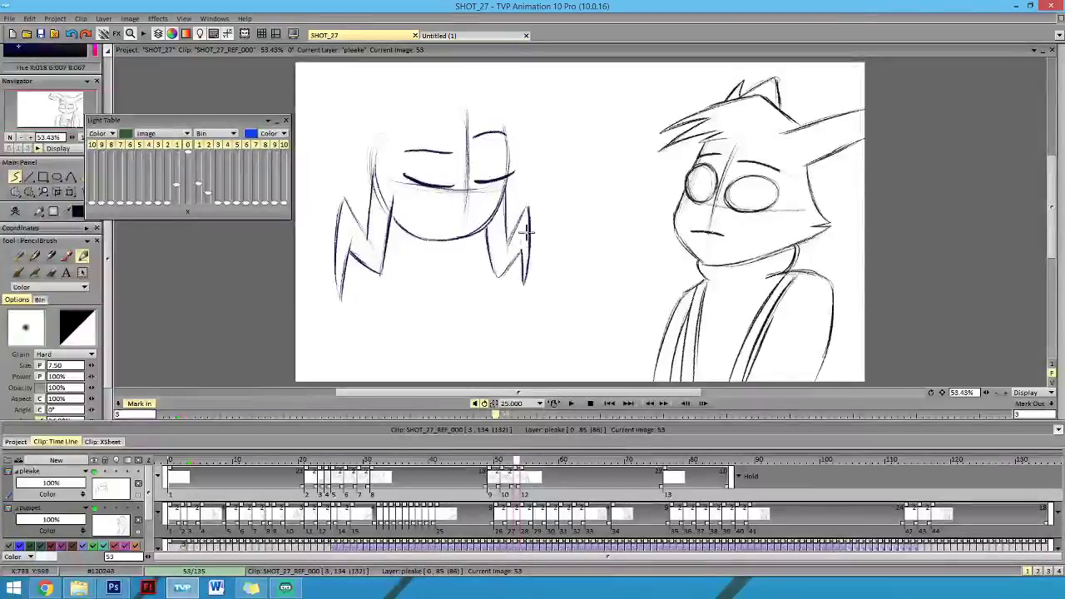
{"action": "left_click_drag", "start_coordinate": [528, 231], "coordinate": [524, 283]}
Darken the line along the right side of the face beside the closed eye on frame 53.
{"action": "key", "text": "Left"}
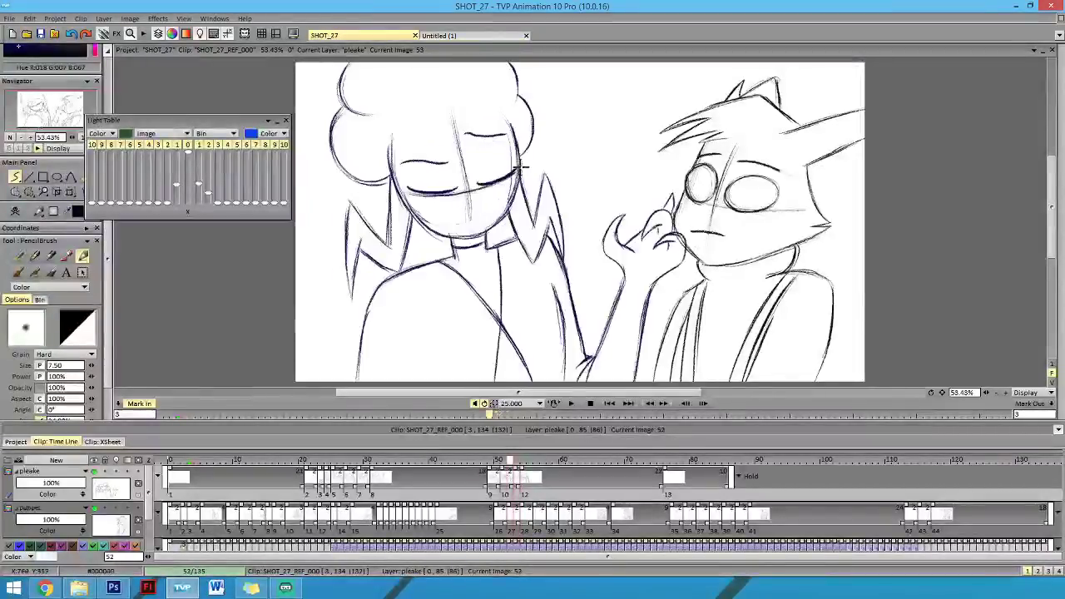
{"action": "key", "text": "Right"}
{"action": "key", "text": "Right"}
{"action": "key", "text": "Left"}
{"action": "key", "text": "Left"}
{"action": "key", "text": "Right"}
{"action": "left_click_drag", "start_coordinate": [504, 141], "coordinate": [508, 181]}
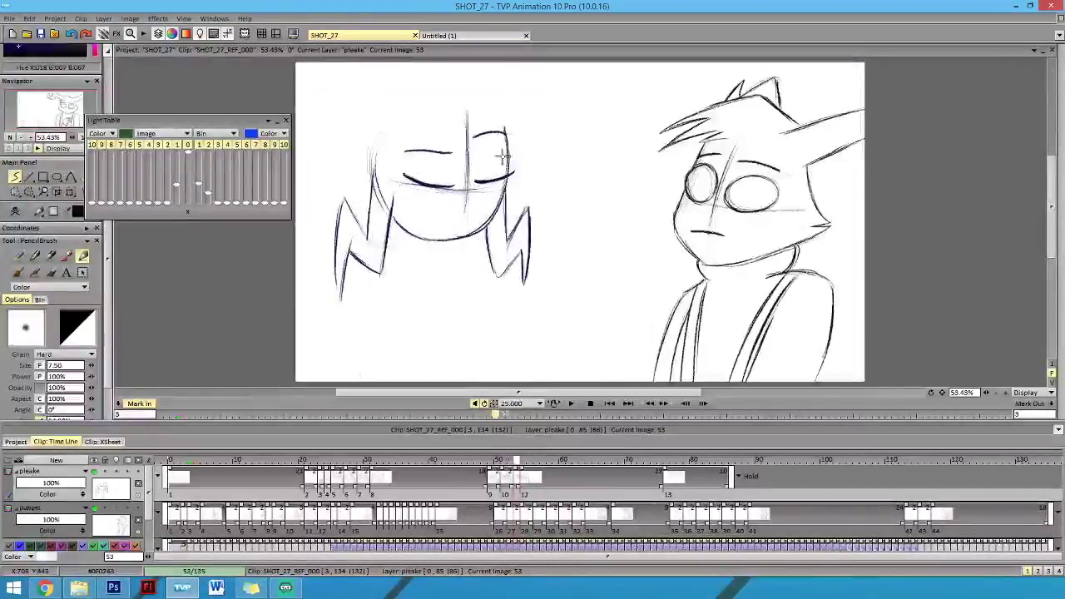
Flip between frames 52, 53 and 54 to examine how the in-between face and hair locks move.
{"action": "key", "text": "Left"}
{"action": "key", "text": "Right"}
{"action": "key", "text": "Right"}
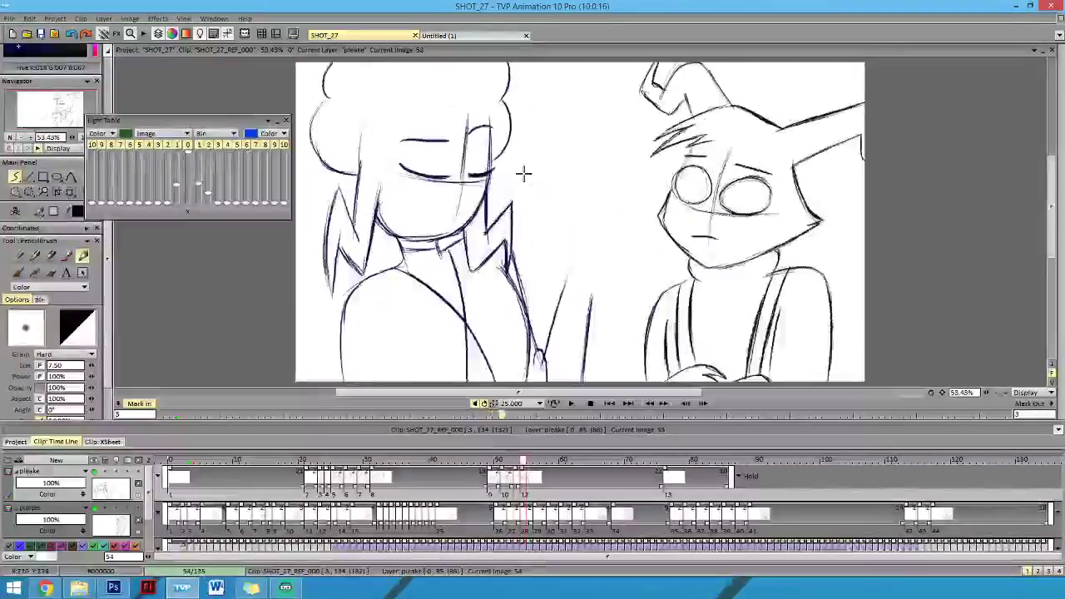
{"action": "key", "text": "Left"}
{"action": "key", "text": "Left"}
{"action": "key", "text": "Right"}
{"action": "key", "text": "Left"}
{"action": "key", "text": "Right"}
{"action": "key", "text": "Left"}
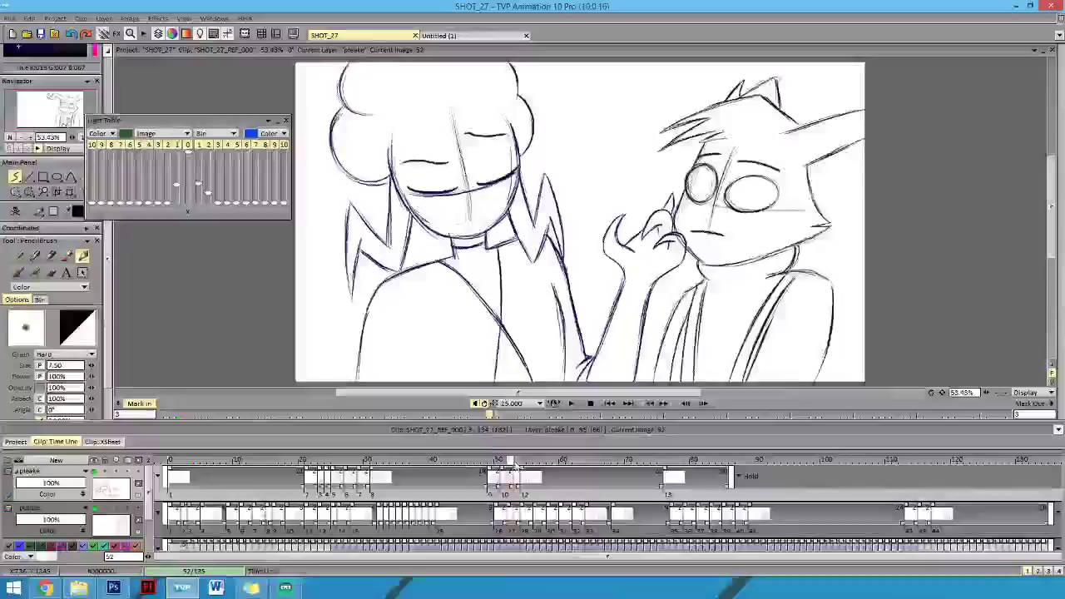
Draw the curly hair outline around the head on frame 53, starting with the upper-left curl.
{"action": "left_click_drag", "start_coordinate": [514, 465], "coordinate": [516, 462]}
{"action": "key", "text": "Right"}
{"action": "key", "text": "Left"}
{"action": "key", "text": "Left"}
{"action": "key", "text": "Right"}
{"action": "key", "text": "Right"}
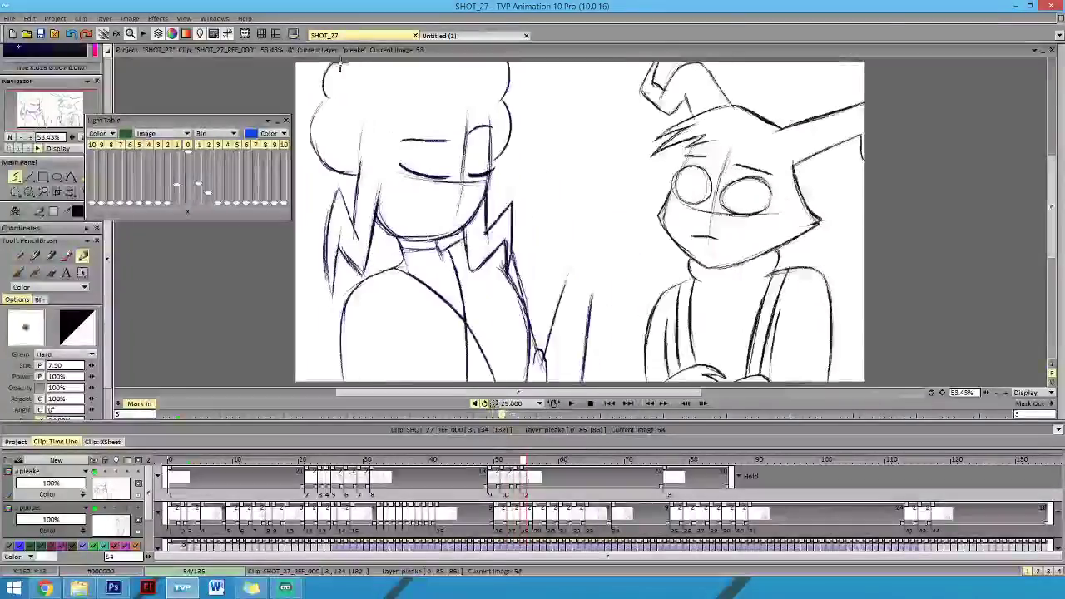
{"action": "key", "text": "Left"}
{"action": "key", "text": "Left"}
{"action": "key", "text": "Right"}
{"action": "left_click_drag", "start_coordinate": [337, 103], "coordinate": [341, 65]}
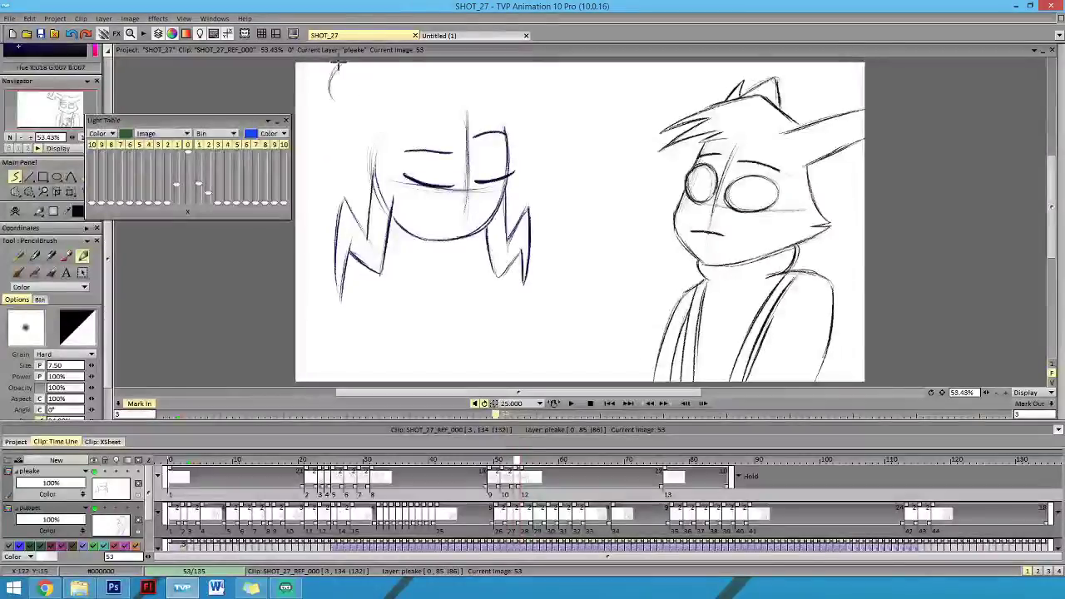
{"action": "key", "text": "Right"}
{"action": "key", "text": "Left"}
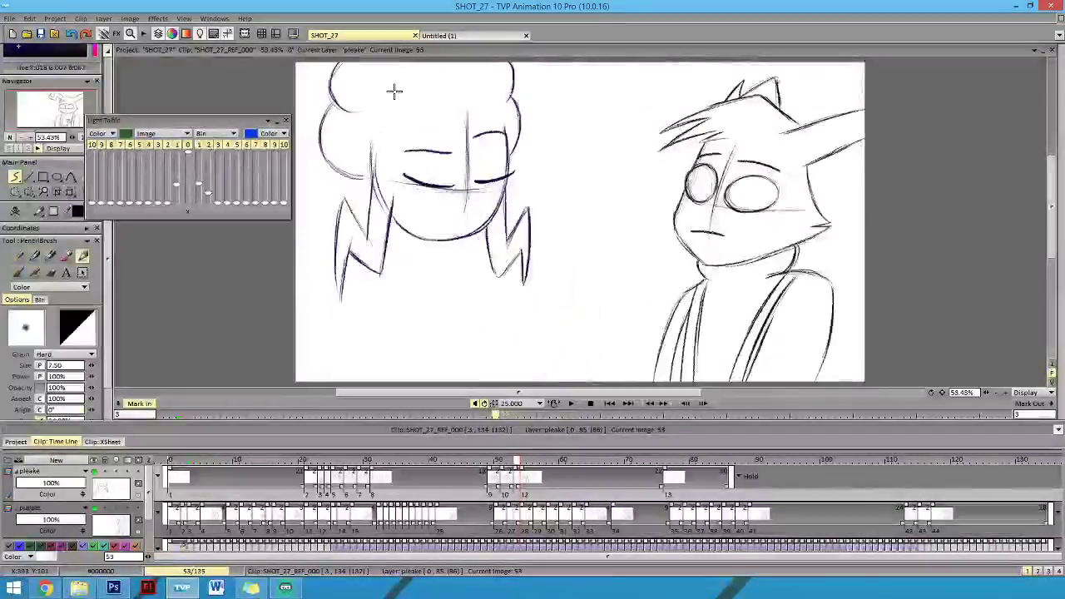
Draw the shoulders and both edges of the raised forearm on frame 53, comparing with frame 52.
{"action": "key", "text": "Left"}
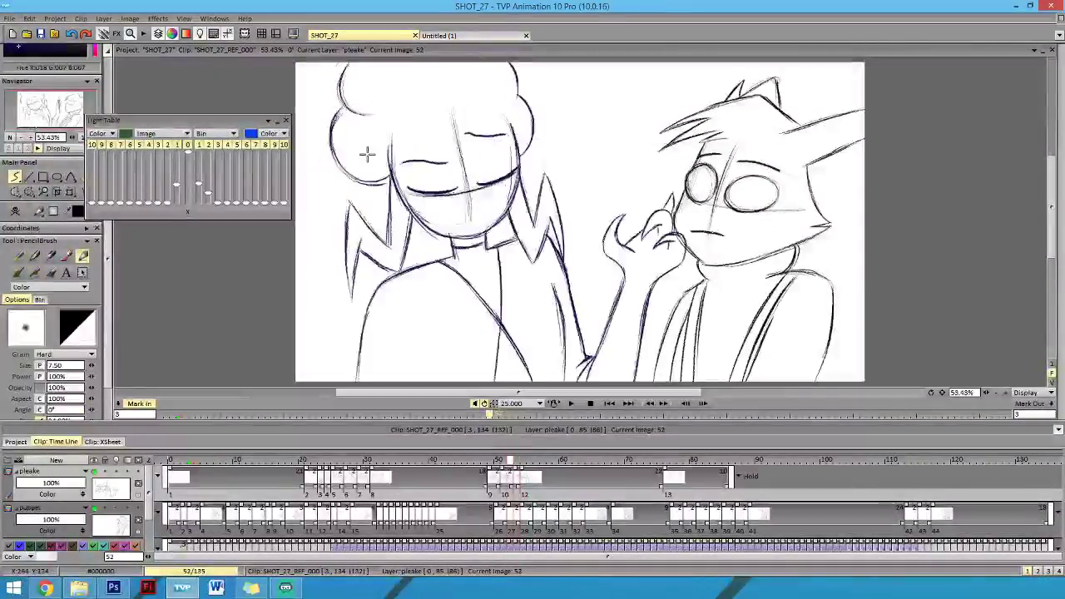
{"action": "key", "text": "Right"}
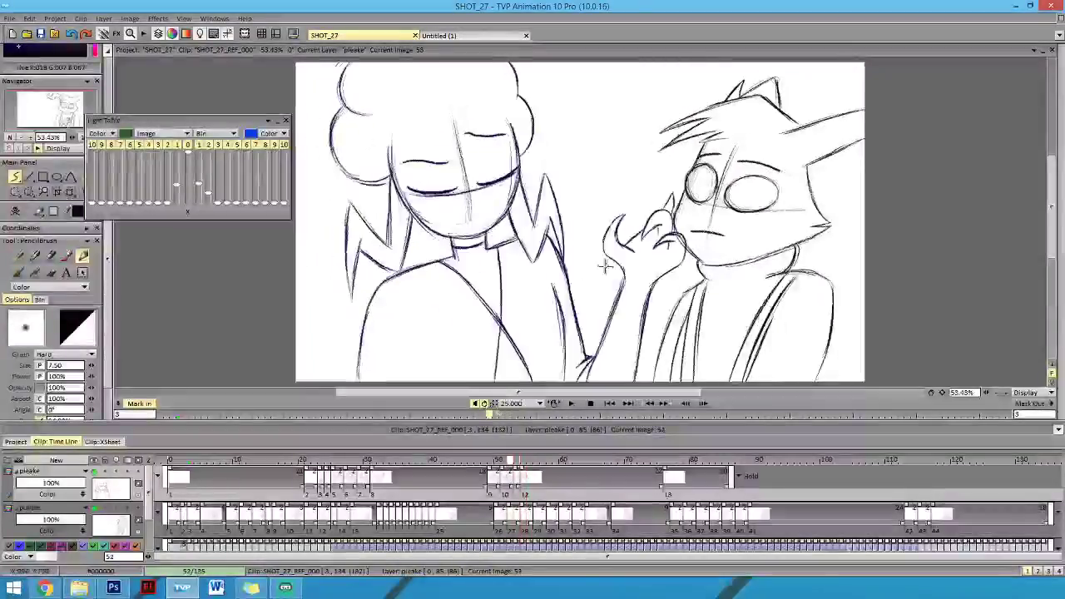
{"action": "left_click_drag", "start_coordinate": [582, 324], "coordinate": [599, 276]}
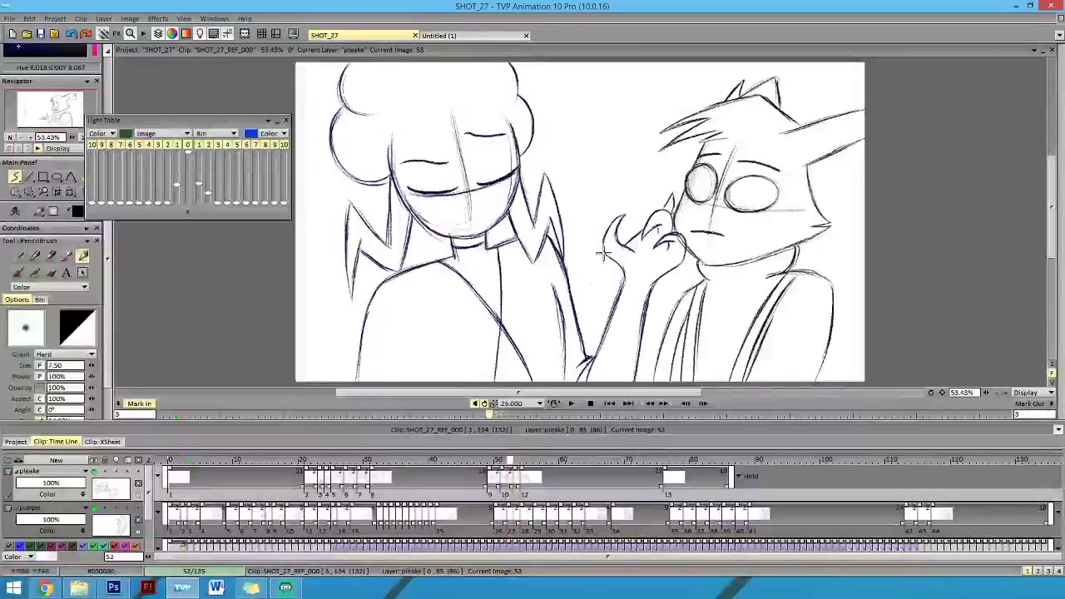
{"action": "key", "text": "Left"}
{"action": "key", "text": "Left"}
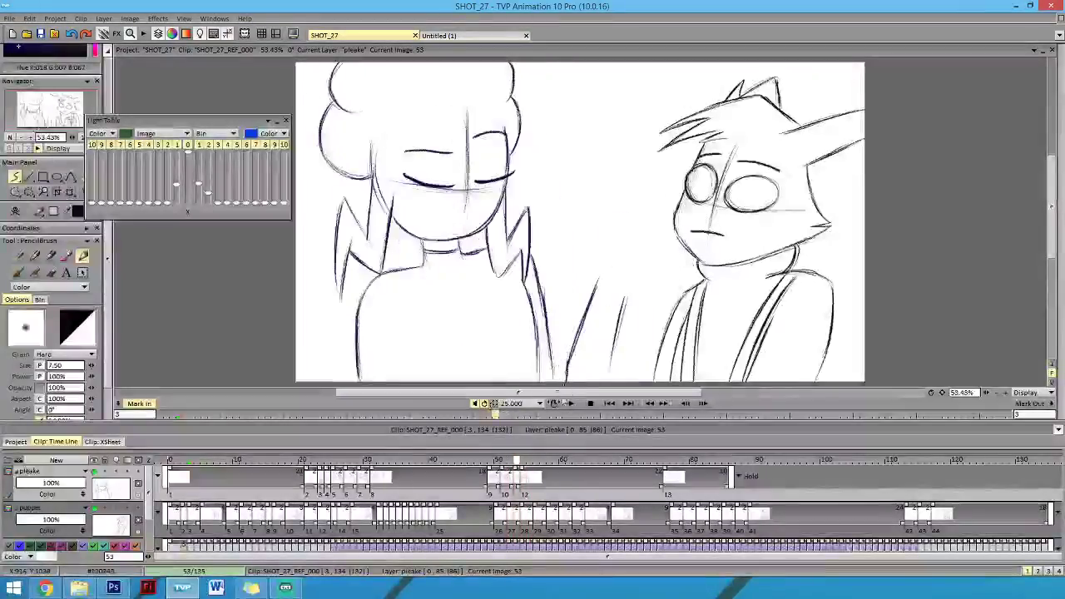
{"action": "key", "text": "Left"}
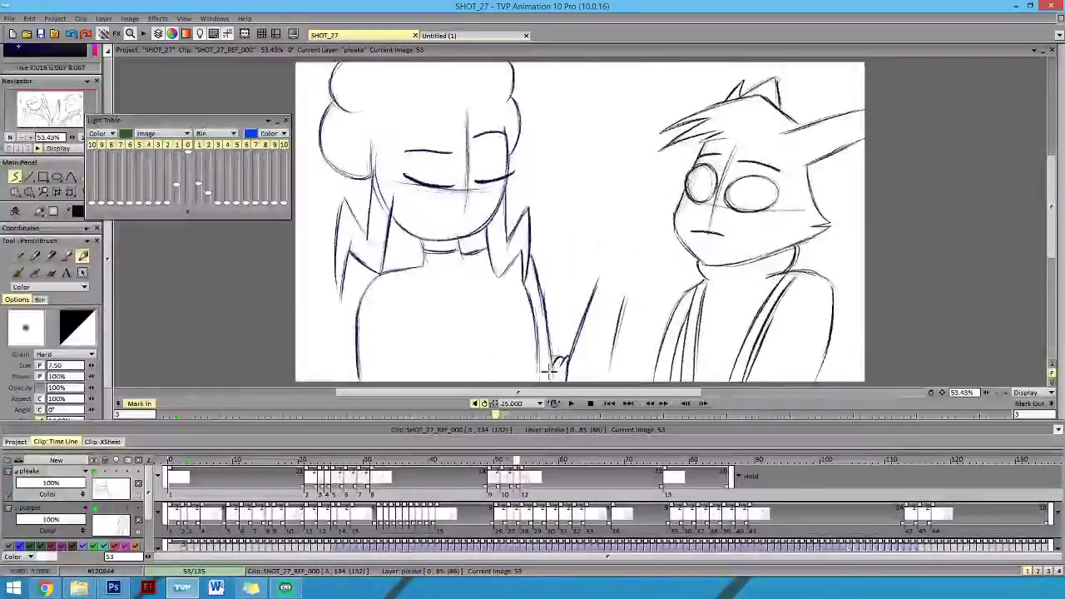
{"action": "key", "text": "Right"}
{"action": "left_click_drag", "start_coordinate": [625, 298], "coordinate": [610, 380]}
Add the crossed front lines of the clothing on frame 53, checking the drawing against frames 52 and 54.
{"action": "key", "text": "Right"}
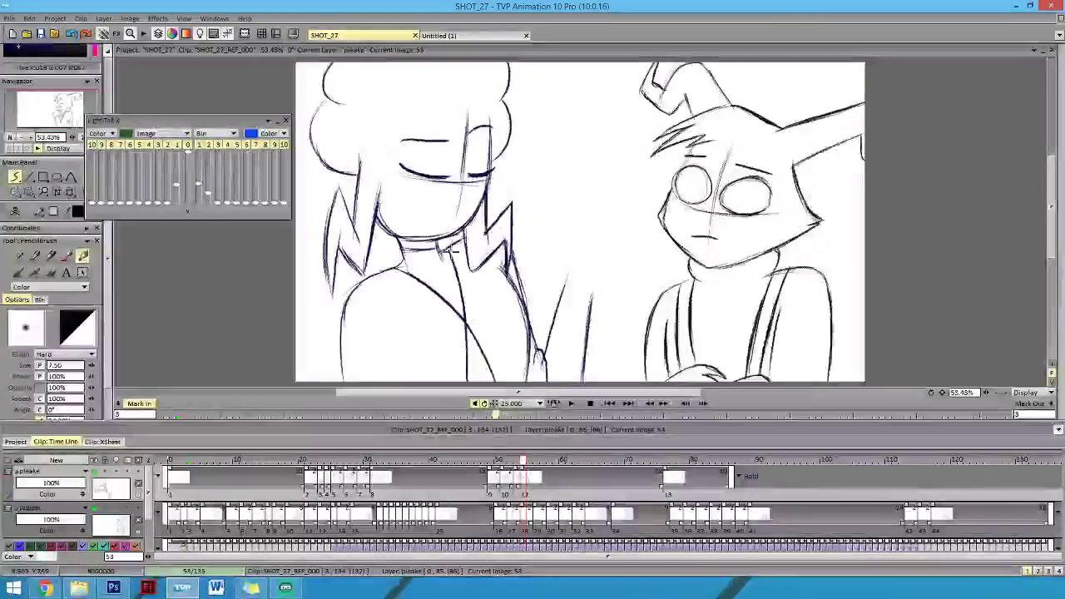
{"action": "key", "text": "Left"}
{"action": "key", "text": "Left"}
{"action": "key", "text": "Right"}
{"action": "key", "text": "Right"}
{"action": "key", "text": "Left"}
{"action": "key", "text": "Left"}
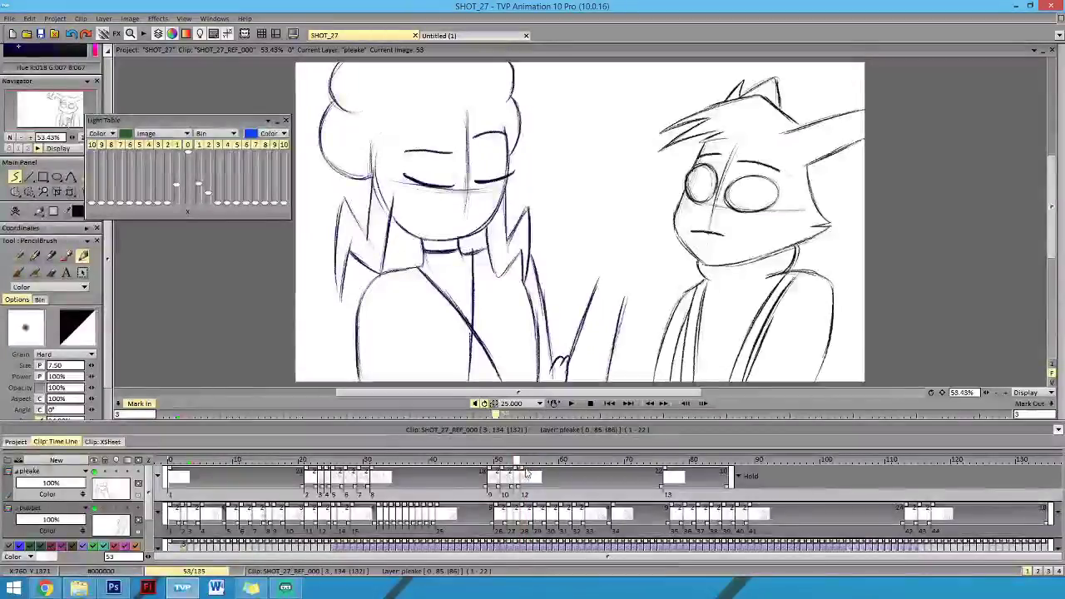
Extend the exposure of the frame 53 drawing by one frame and play back the clip from frame 45.
{"action": "left_click_drag", "start_coordinate": [525, 476], "coordinate": [532, 476]}
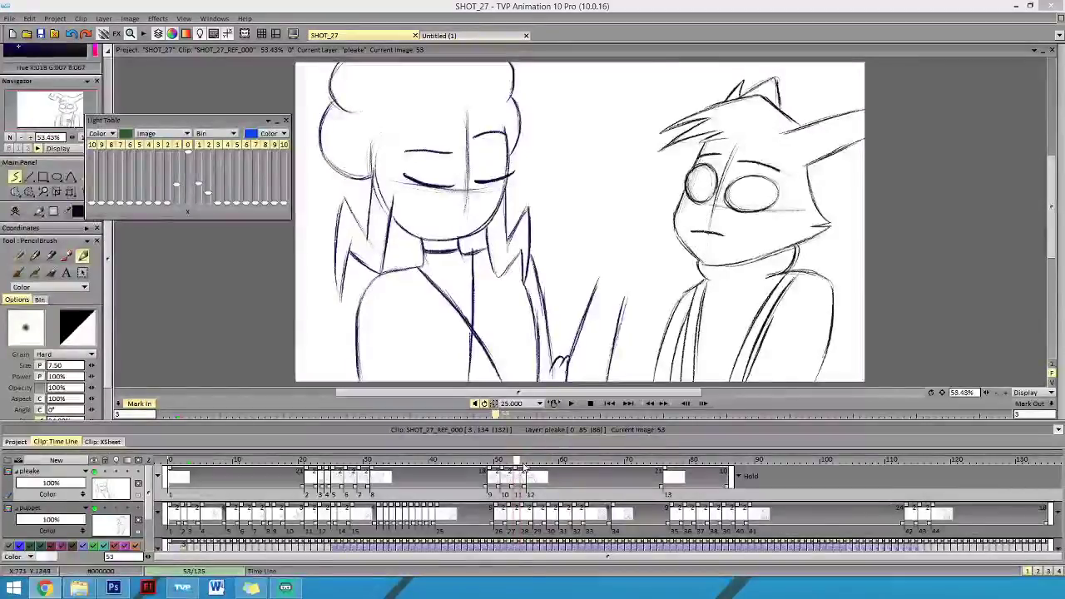
{"action": "left_click_drag", "start_coordinate": [518, 460], "coordinate": [464, 466]}
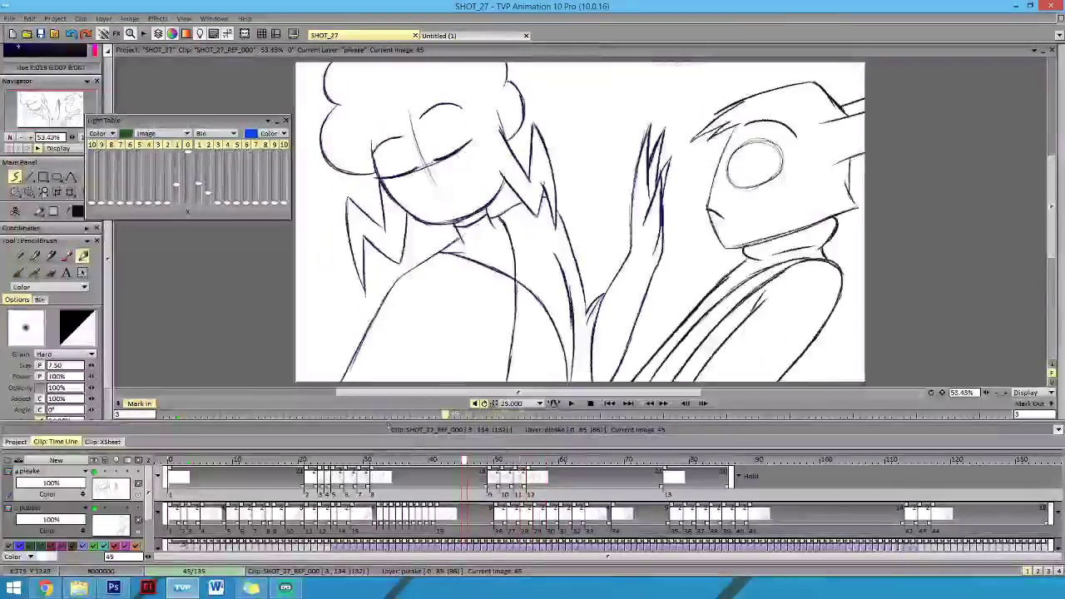
{"action": "scroll", "coordinate": [589, 349], "scroll_direction": "down", "scroll_amount": 1}
{"action": "left_click", "coordinate": [571, 403]}
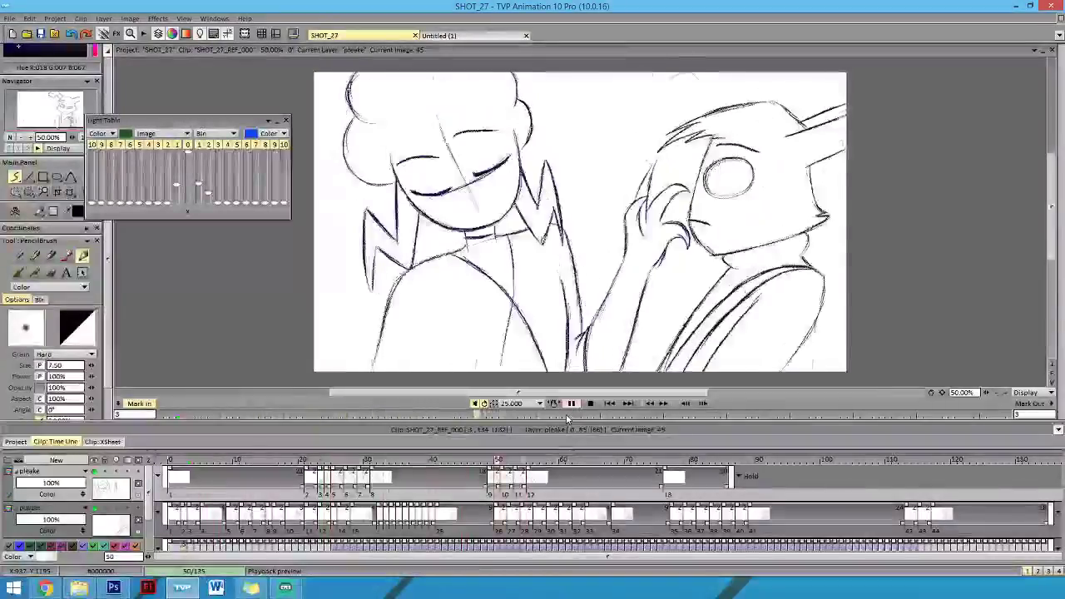
{"action": "left_click", "coordinate": [570, 403]}
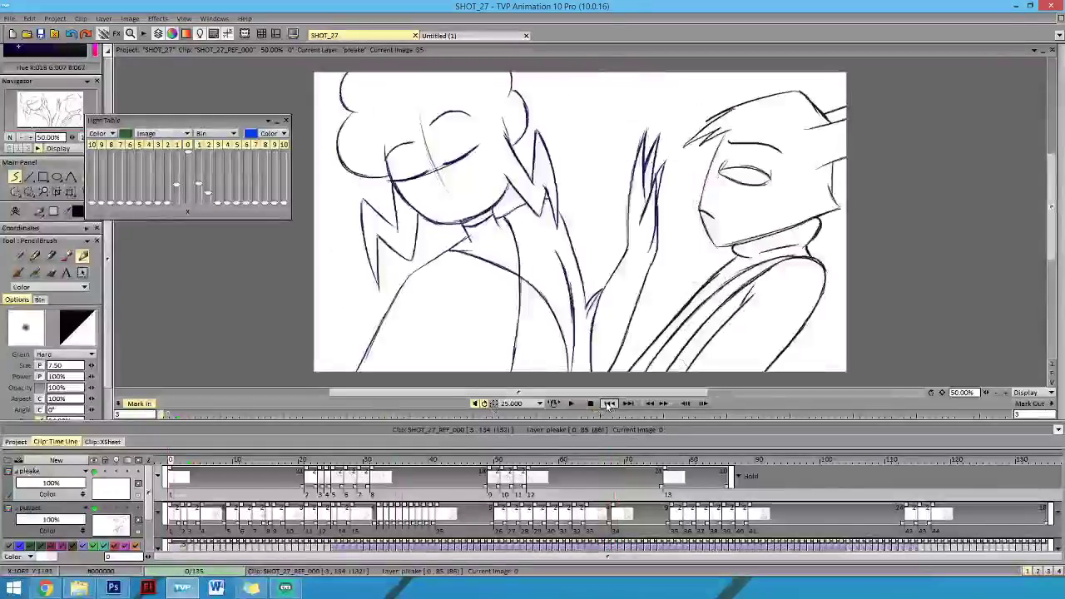
{"action": "left_click", "coordinate": [572, 404]}
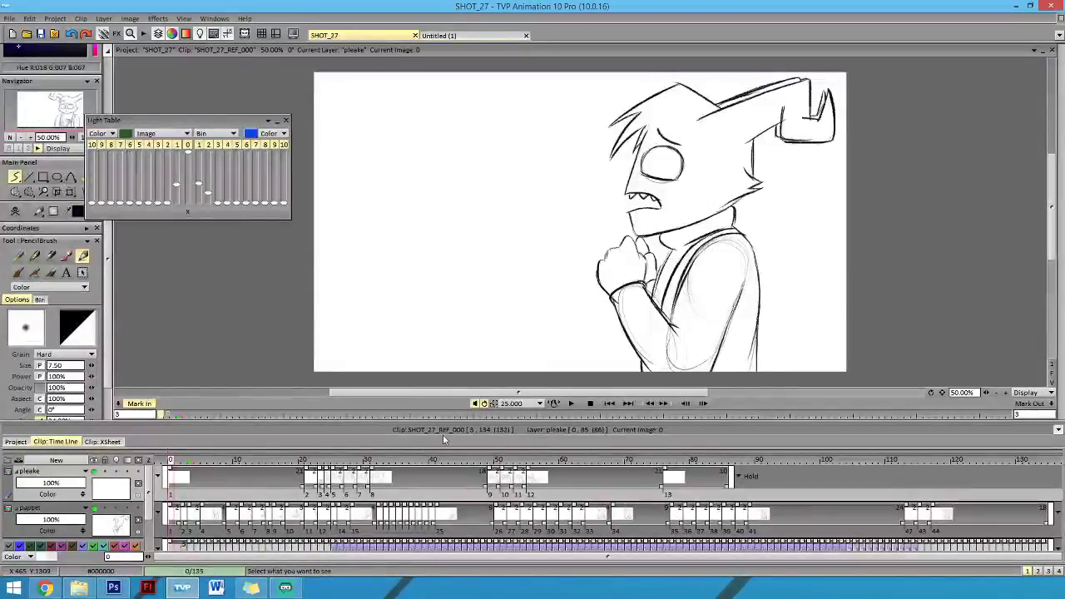
Scrub the timeline between frames 29 and 49 to examine the raised-hand poses and the other character's blink.
{"action": "left_click", "coordinate": [502, 471]}
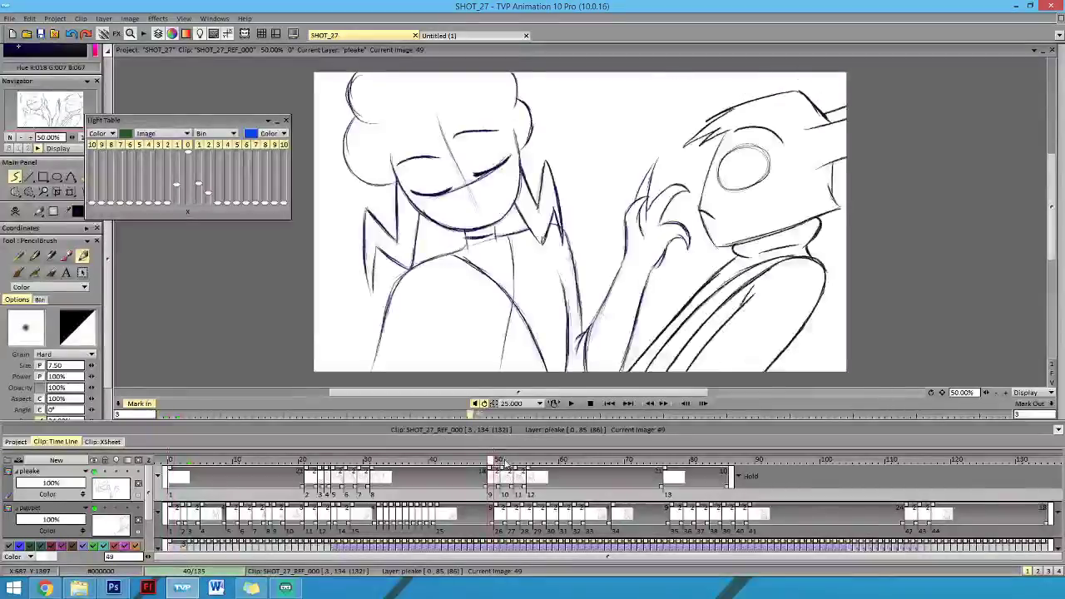
{"action": "mouse_move", "coordinate": [472, 469]}
{"action": "left_mouse_down"}
{"action": "mouse_move", "coordinate": [359, 484]}
{"action": "mouse_move", "coordinate": [434, 487]}
{"action": "left_mouse_up"}
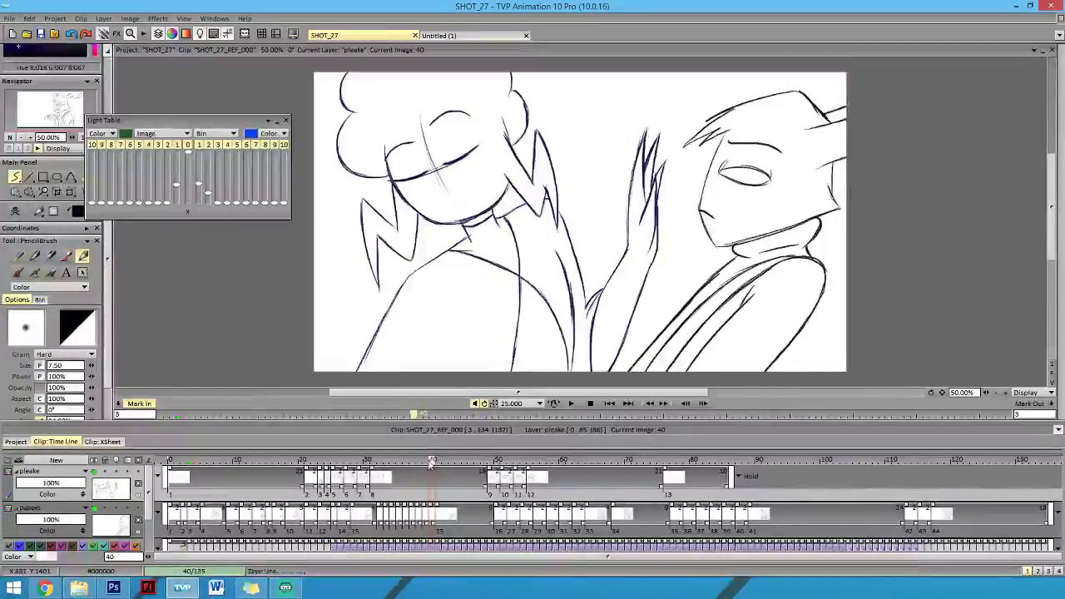
{"action": "mouse_move", "coordinate": [431, 463]}
{"action": "left_mouse_down"}
{"action": "mouse_move", "coordinate": [339, 463]}
{"action": "mouse_move", "coordinate": [481, 465]}
{"action": "mouse_move", "coordinate": [245, 477]}
{"action": "mouse_move", "coordinate": [381, 485]}
{"action": "mouse_move", "coordinate": [196, 491]}
{"action": "mouse_move", "coordinate": [434, 479]}
{"action": "mouse_move", "coordinate": [364, 480]}
{"action": "left_mouse_up"}
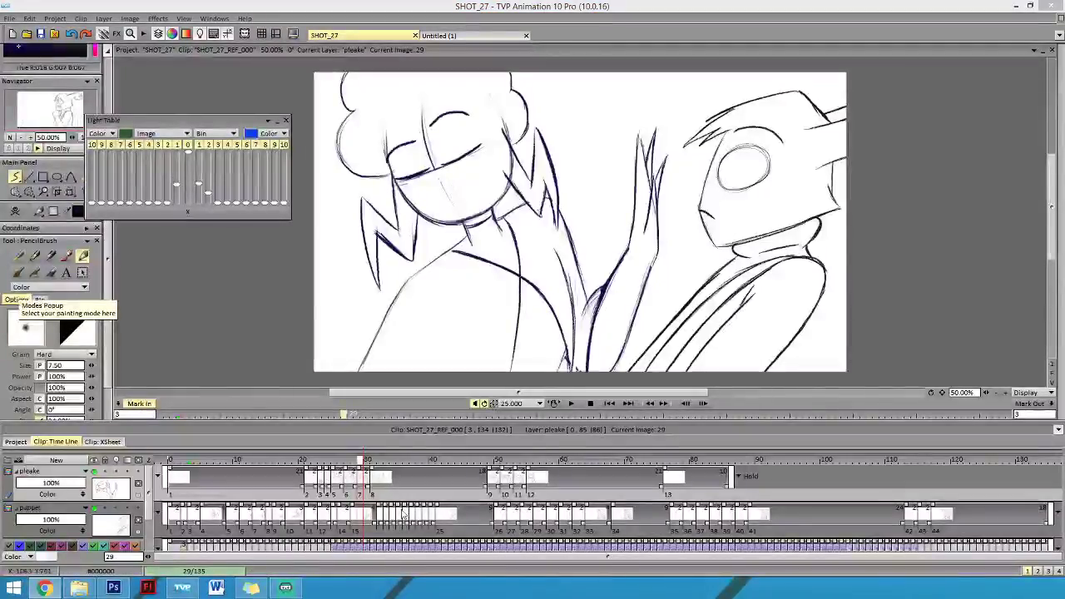
{"action": "left_click", "coordinate": [367, 460]}
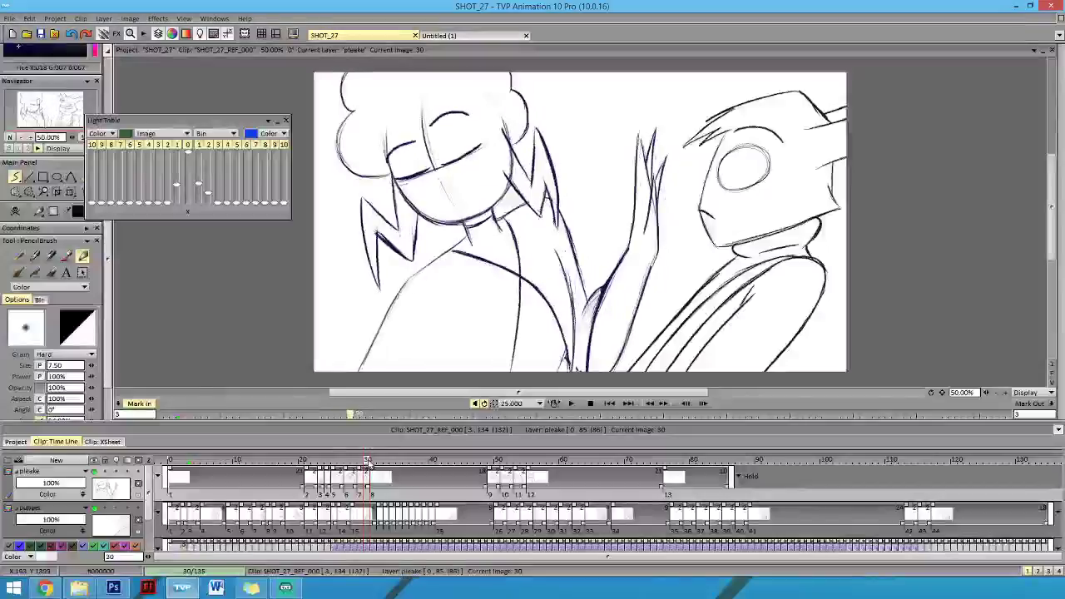
{"action": "left_click", "coordinate": [362, 462]}
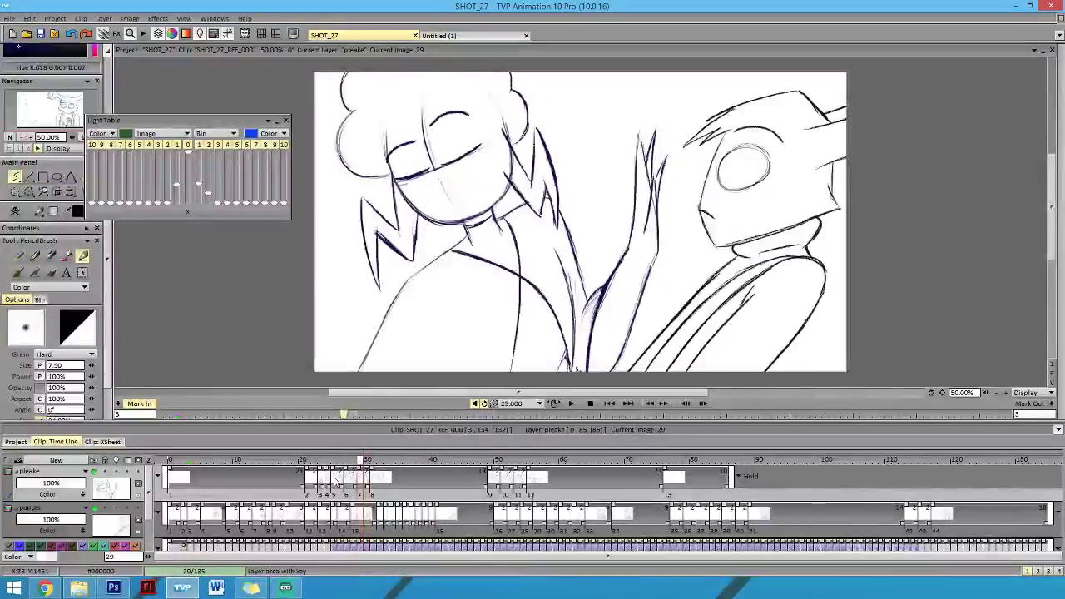
{"action": "mouse_move", "coordinate": [363, 460]}
{"action": "left_mouse_down"}
{"action": "mouse_move", "coordinate": [292, 460]}
{"action": "mouse_move", "coordinate": [378, 471]}
{"action": "mouse_move", "coordinate": [276, 482]}
{"action": "mouse_move", "coordinate": [292, 470]}
{"action": "mouse_move", "coordinate": [354, 479]}
{"action": "mouse_move", "coordinate": [437, 464]}
{"action": "mouse_move", "coordinate": [444, 474]}
{"action": "mouse_move", "coordinate": [361, 483]}
{"action": "mouse_move", "coordinate": [363, 460]}
{"action": "mouse_move", "coordinate": [353, 480]}
{"action": "mouse_move", "coordinate": [326, 481]}
{"action": "mouse_move", "coordinate": [371, 471]}
{"action": "left_mouse_up"}
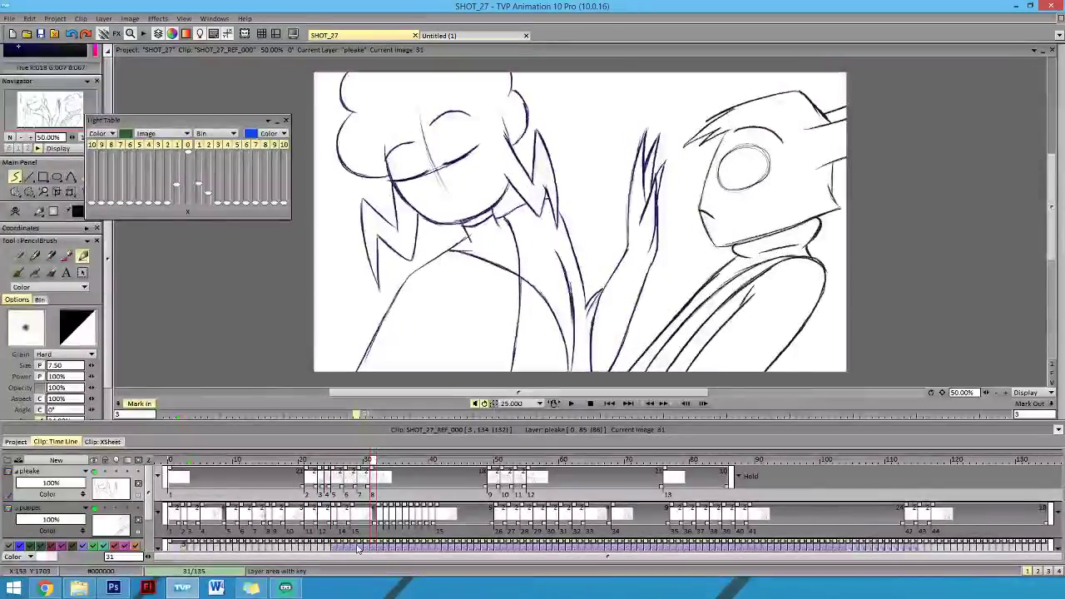
{"action": "mouse_move", "coordinate": [373, 463]}
{"action": "left_mouse_down"}
{"action": "mouse_move", "coordinate": [386, 462]}
{"action": "mouse_move", "coordinate": [342, 466]}
{"action": "mouse_move", "coordinate": [414, 485]}
{"action": "left_mouse_up"}
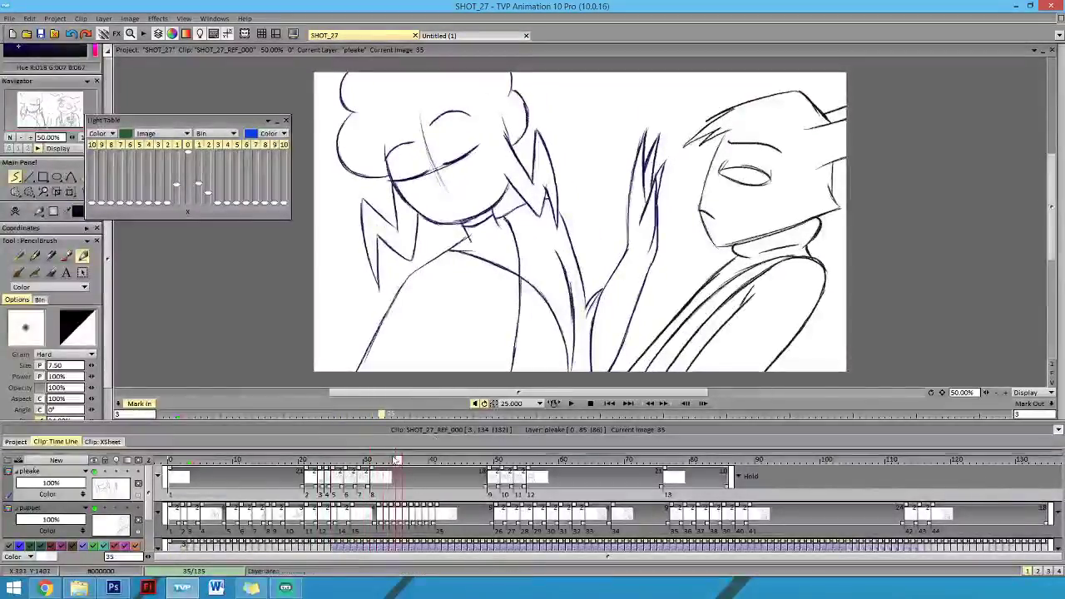
{"action": "left_click", "coordinate": [372, 469]}
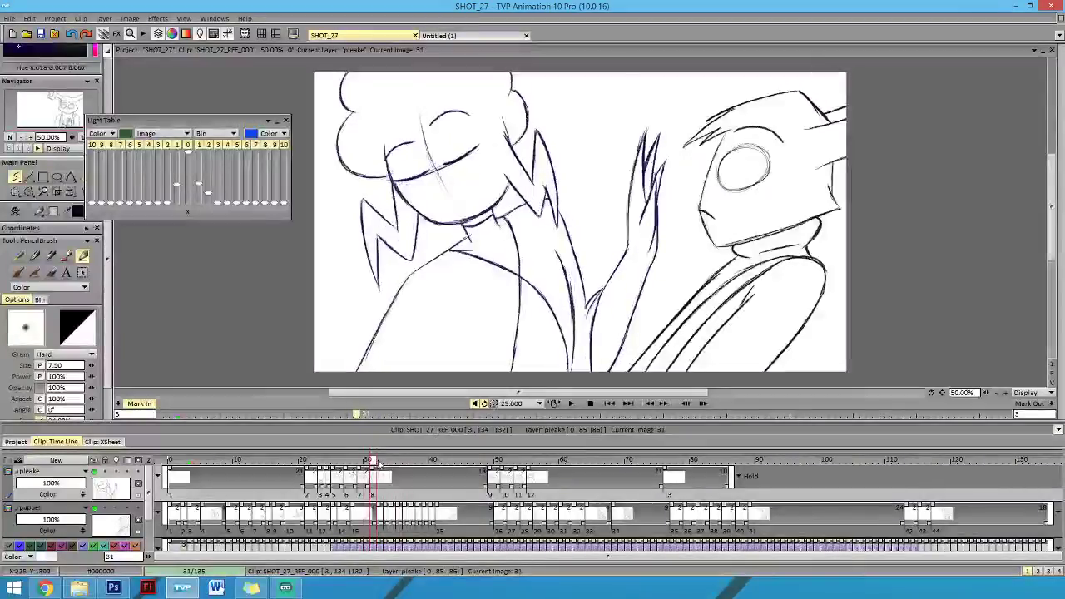
{"action": "left_click_drag", "start_coordinate": [382, 471], "coordinate": [378, 472]}
{"action": "left_click", "coordinate": [389, 476]}
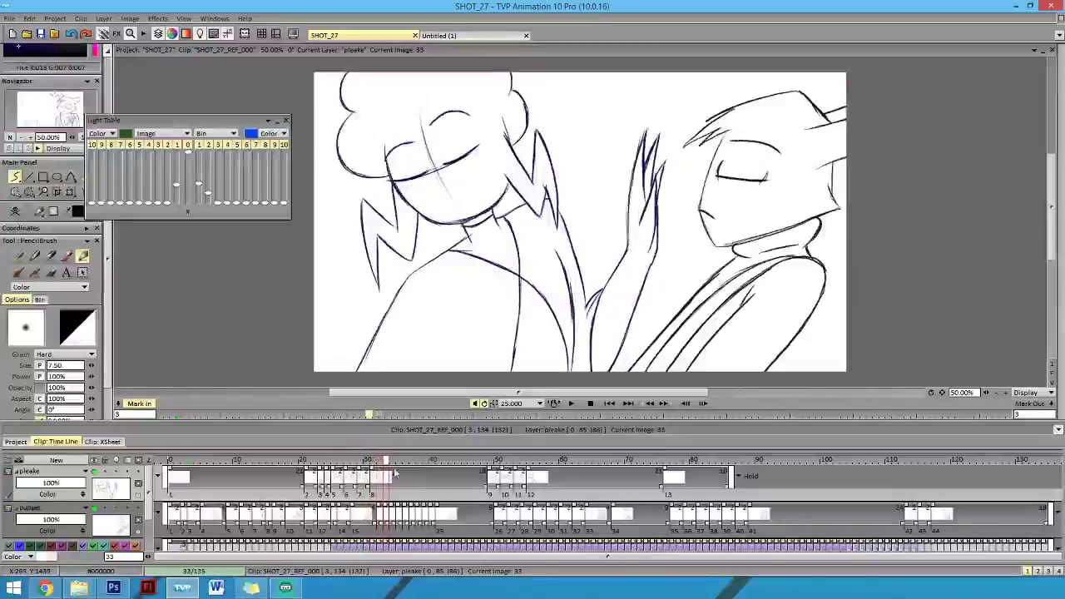
{"action": "left_click", "coordinate": [374, 474]}
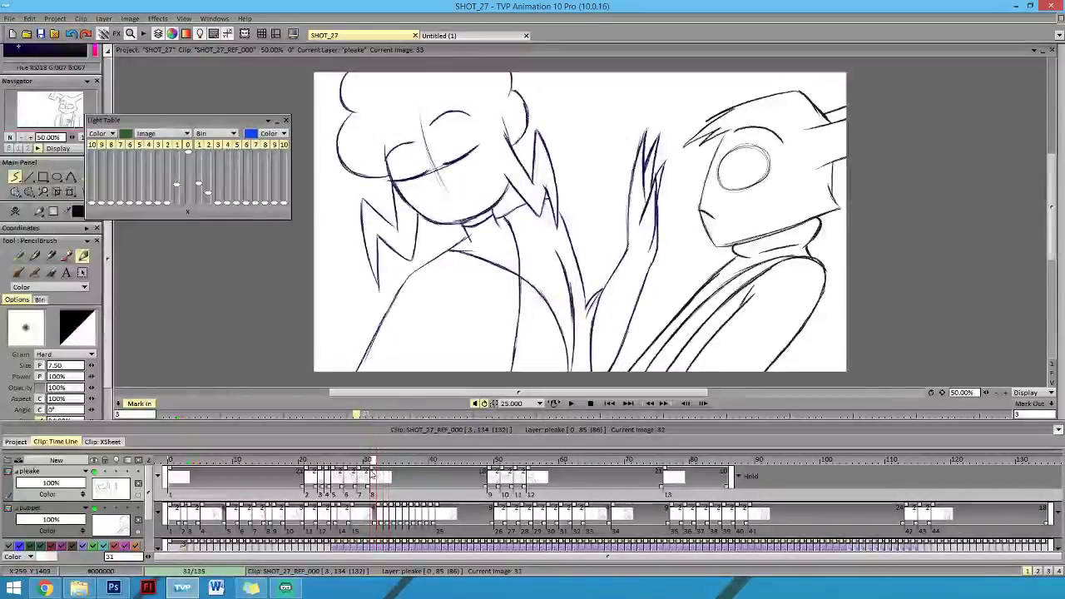
Insert a blank drawing at frame 55 on the pleake layer and turn on the layer's light table.
{"action": "mouse_move", "coordinate": [366, 477]}
{"action": "left_mouse_down"}
{"action": "mouse_move", "coordinate": [537, 478]}
{"action": "mouse_move", "coordinate": [454, 479]}
{"action": "mouse_move", "coordinate": [506, 476]}
{"action": "mouse_move", "coordinate": [520, 466]}
{"action": "mouse_move", "coordinate": [487, 472]}
{"action": "mouse_move", "coordinate": [527, 458]}
{"action": "left_mouse_up"}
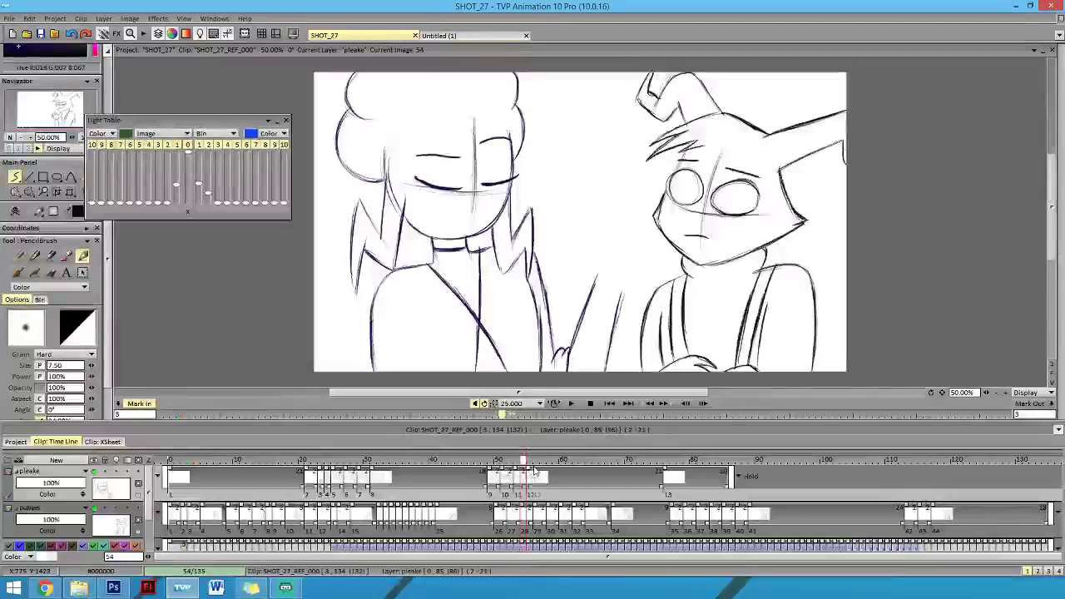
{"action": "left_click", "coordinate": [530, 461]}
{"action": "left_click", "coordinate": [16, 212]}
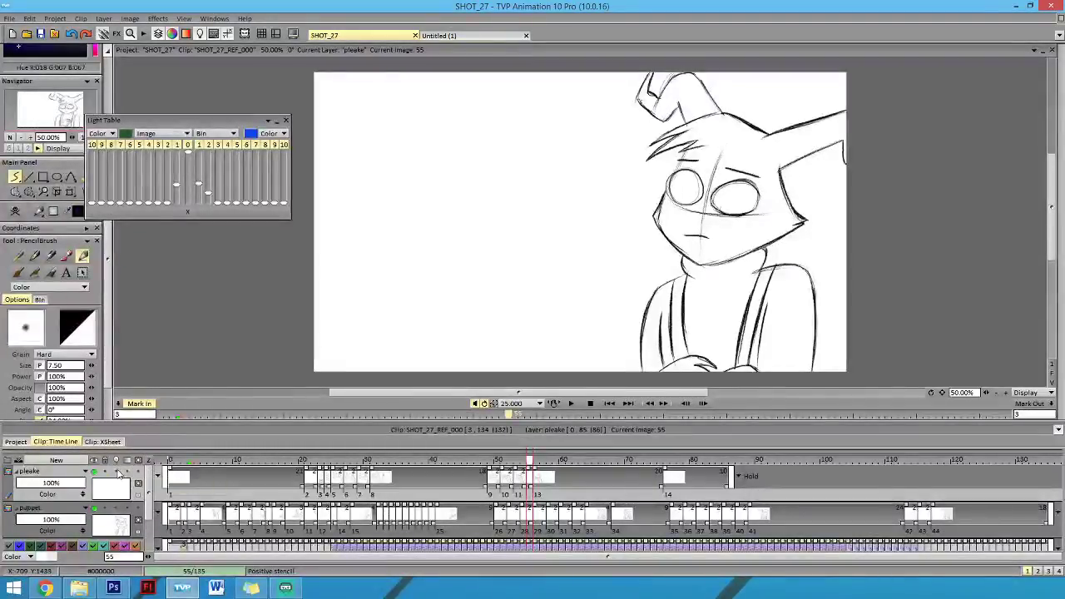
{"action": "left_click", "coordinate": [118, 471]}
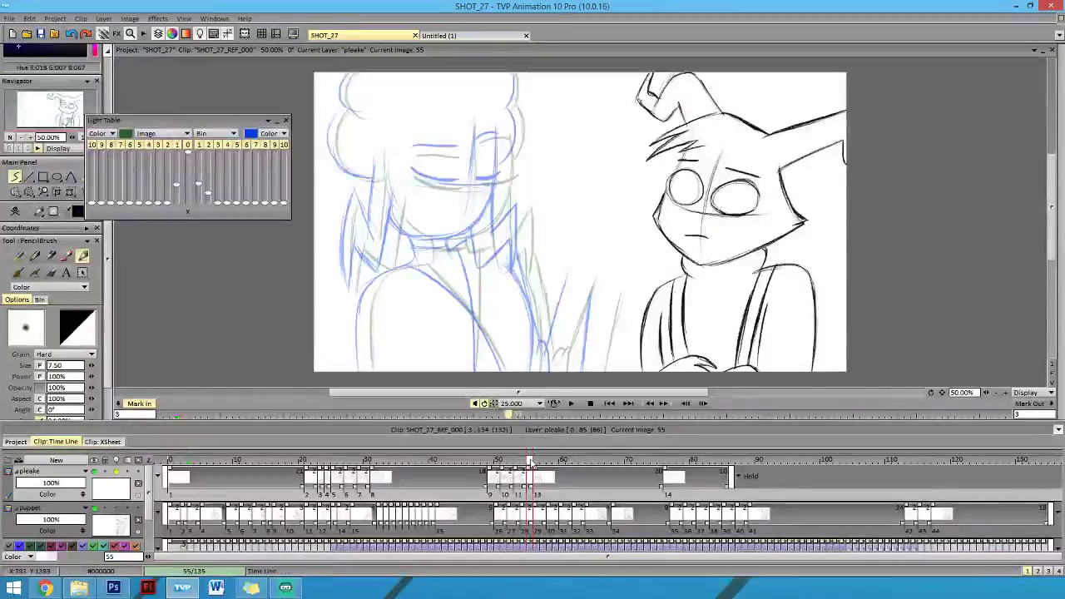
{"action": "left_click", "coordinate": [536, 460]}
{"action": "mouse_move", "coordinate": [536, 462]}
{"action": "left_mouse_down"}
{"action": "mouse_move", "coordinate": [519, 459]}
{"action": "mouse_move", "coordinate": [530, 458]}
{"action": "left_mouse_up"}
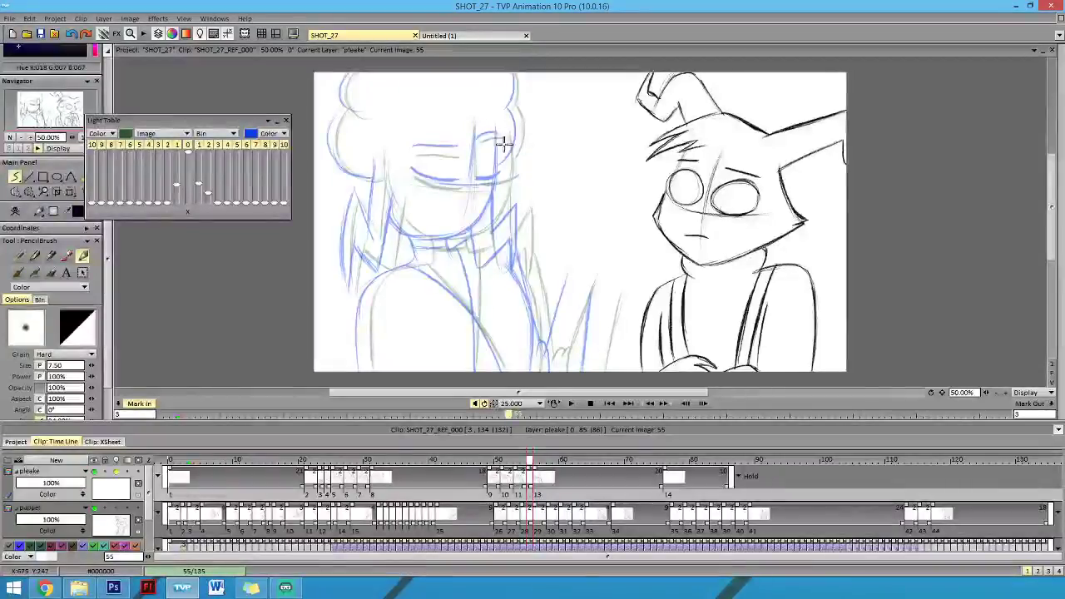
Draw the face contour and the curly hair outline around the head on frame 55.
{"action": "mouse_move", "coordinate": [503, 136]}
{"action": "left_mouse_down"}
{"action": "mouse_move", "coordinate": [496, 208]}
{"action": "mouse_move", "coordinate": [495, 176]}
{"action": "left_mouse_up"}
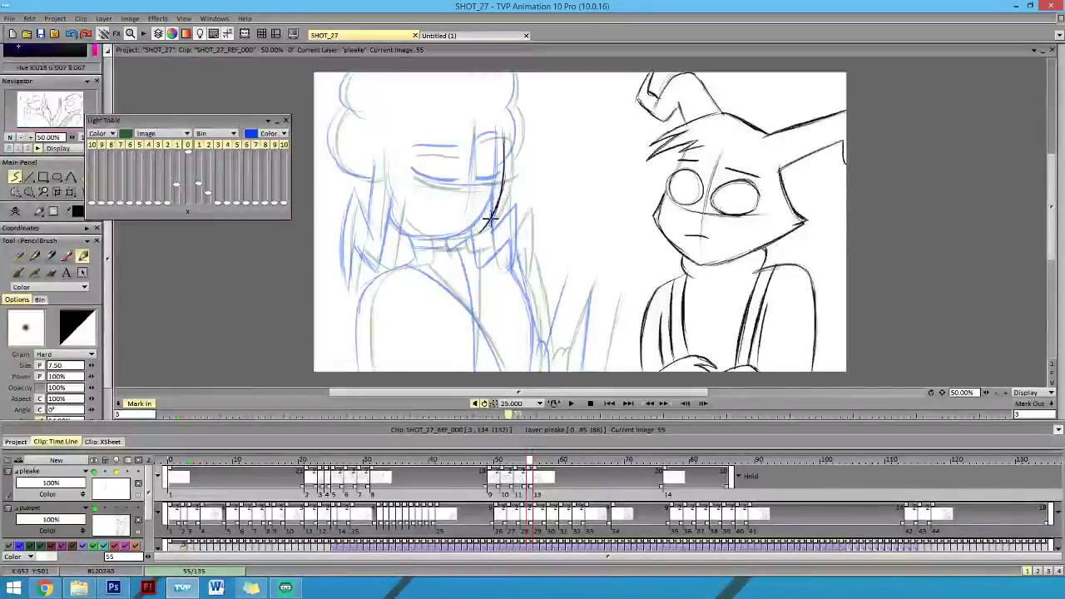
{"action": "left_click_drag", "start_coordinate": [491, 218], "coordinate": [470, 233]}
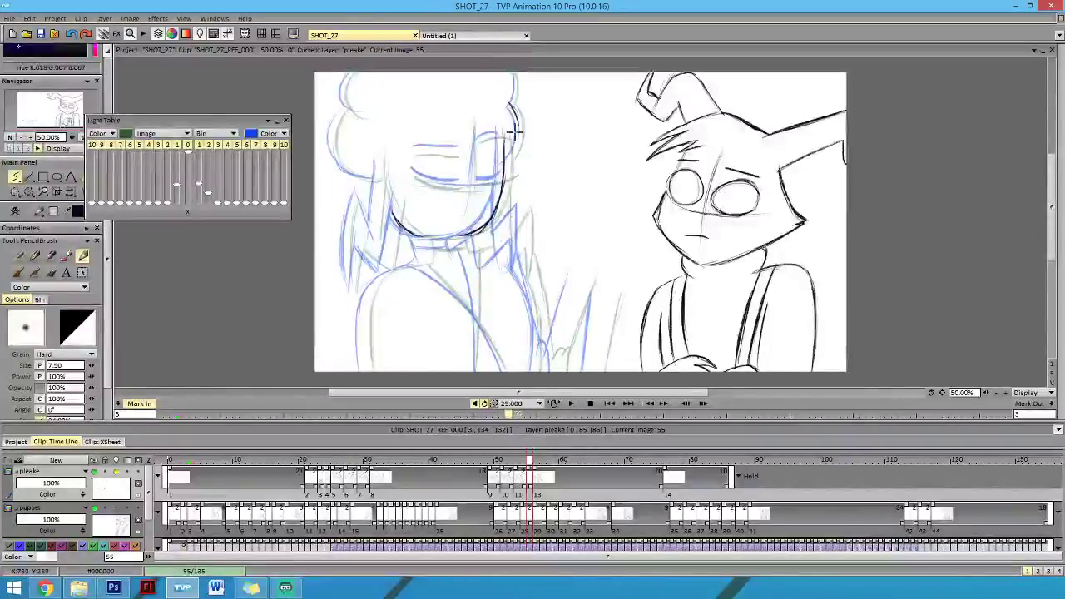
{"action": "left_click_drag", "start_coordinate": [518, 142], "coordinate": [507, 163]}
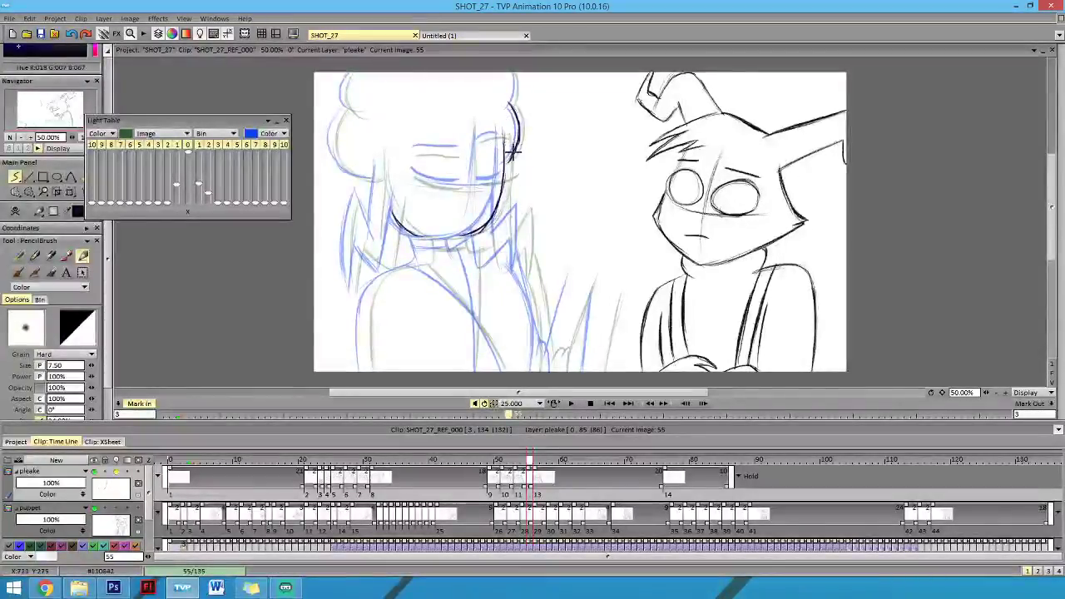
{"action": "left_click_drag", "start_coordinate": [512, 156], "coordinate": [506, 163]}
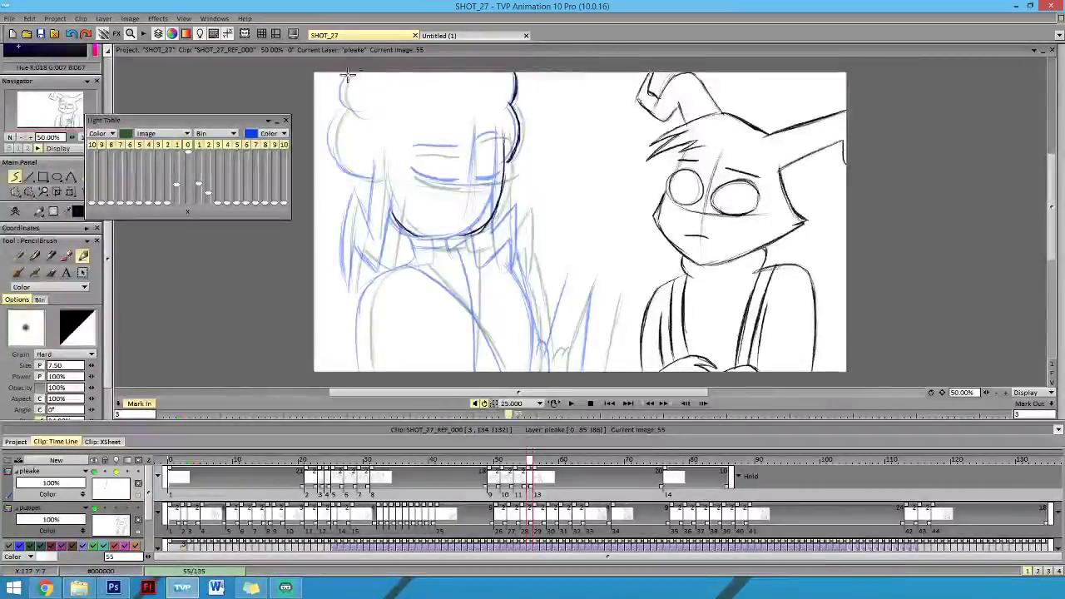
{"action": "mouse_move", "coordinate": [353, 73]}
{"action": "left_mouse_down"}
{"action": "mouse_move", "coordinate": [360, 98]}
{"action": "mouse_move", "coordinate": [348, 104]}
{"action": "mouse_move", "coordinate": [347, 80]}
{"action": "mouse_move", "coordinate": [361, 111]}
{"action": "mouse_move", "coordinate": [347, 90]}
{"action": "mouse_move", "coordinate": [358, 111]}
{"action": "mouse_move", "coordinate": [346, 108]}
{"action": "mouse_move", "coordinate": [335, 127]}
{"action": "mouse_move", "coordinate": [346, 107]}
{"action": "mouse_move", "coordinate": [332, 139]}
{"action": "mouse_move", "coordinate": [338, 118]}
{"action": "mouse_move", "coordinate": [344, 147]}
{"action": "mouse_move", "coordinate": [333, 164]}
{"action": "mouse_move", "coordinate": [335, 123]}
{"action": "mouse_move", "coordinate": [347, 161]}
{"action": "mouse_move", "coordinate": [335, 155]}
{"action": "mouse_move", "coordinate": [337, 144]}
{"action": "mouse_move", "coordinate": [357, 173]}
{"action": "mouse_move", "coordinate": [339, 165]}
{"action": "mouse_move", "coordinate": [371, 177]}
{"action": "left_mouse_up"}
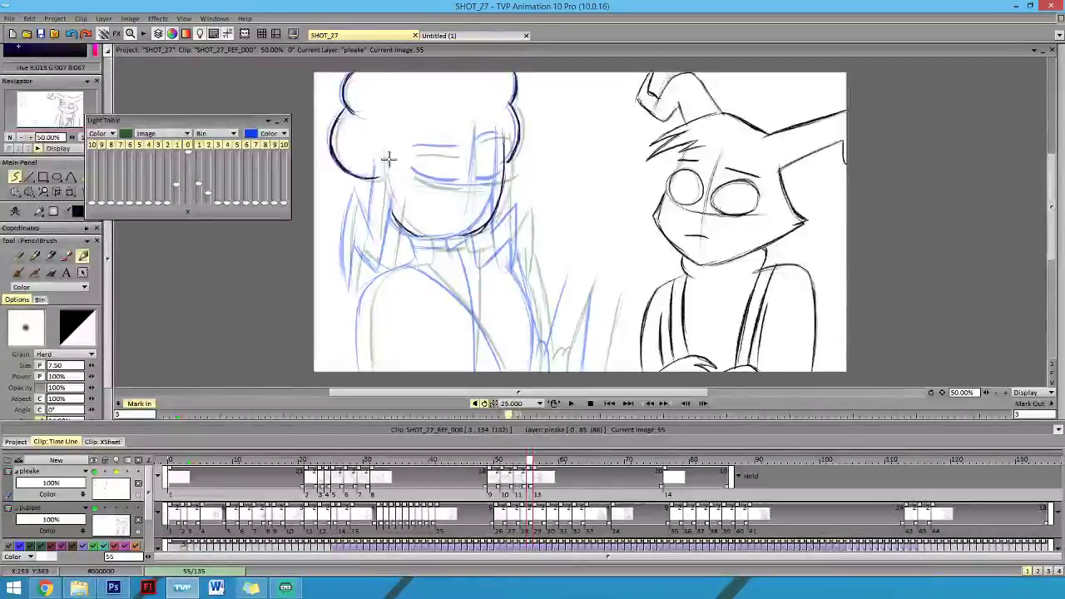
Draw the jagged left hair lock beside the cheek on frame 55.
{"action": "left_click_drag", "start_coordinate": [375, 216], "coordinate": [372, 239]}
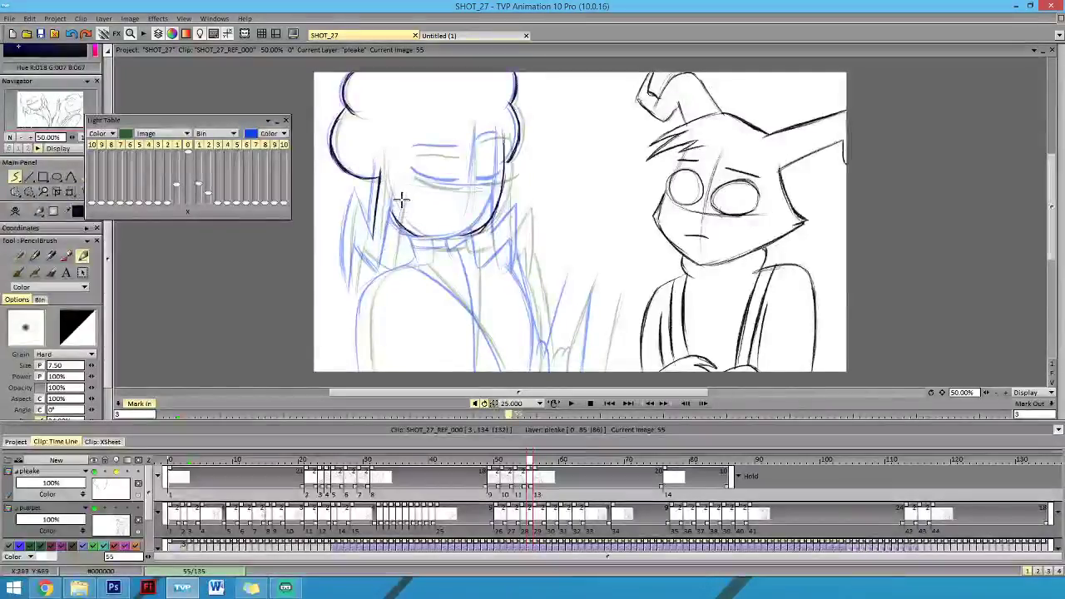
{"action": "left_click_drag", "start_coordinate": [399, 206], "coordinate": [387, 263]}
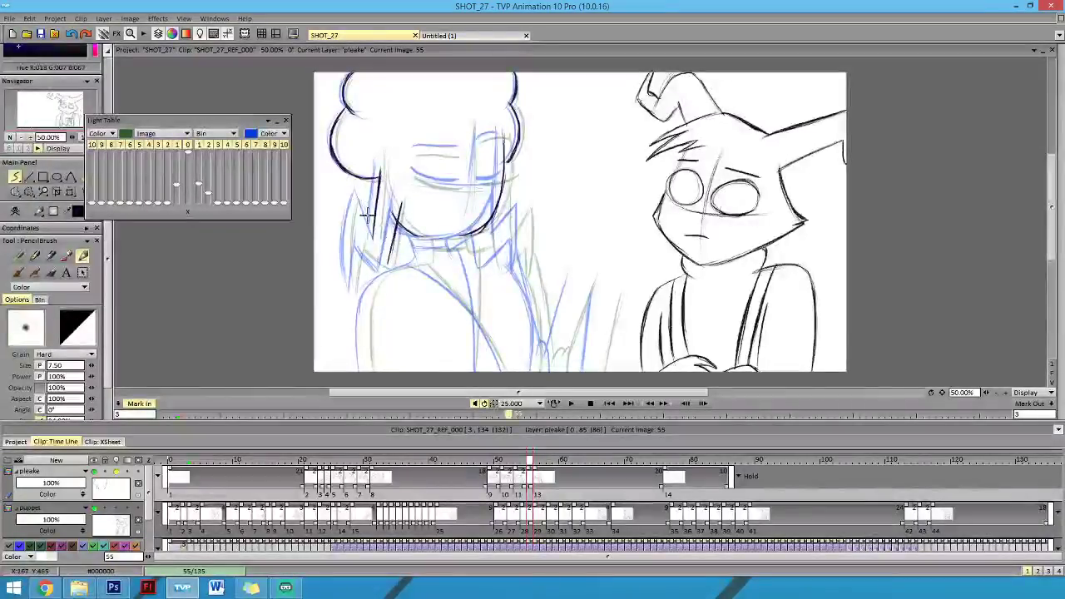
{"action": "left_click_drag", "start_coordinate": [356, 196], "coordinate": [375, 237]}
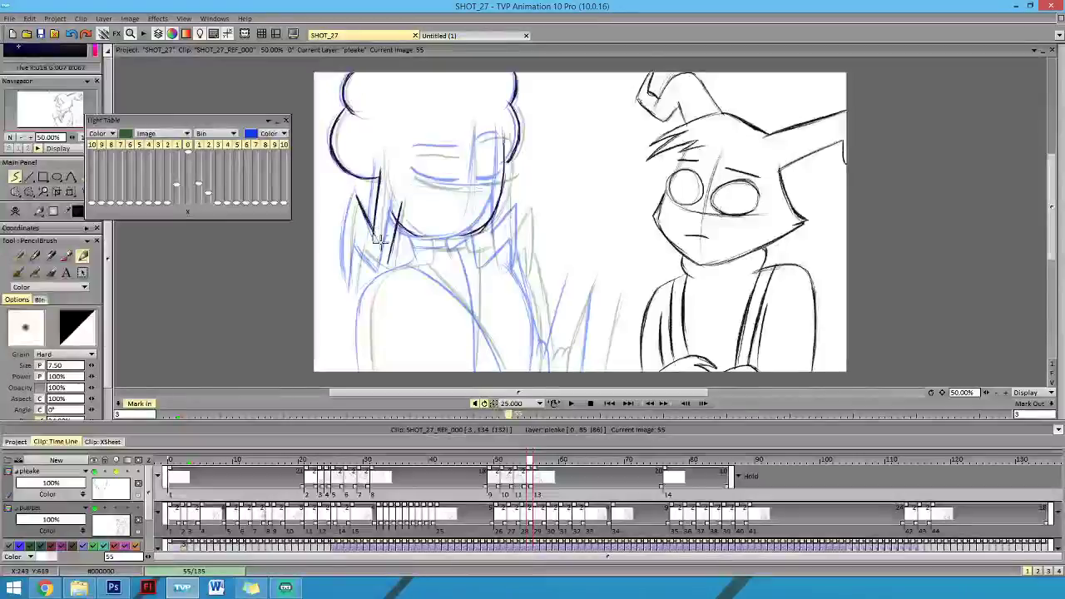
{"action": "mouse_move", "coordinate": [354, 197]}
{"action": "left_mouse_down"}
{"action": "mouse_move", "coordinate": [351, 296]}
{"action": "mouse_move", "coordinate": [344, 246]}
{"action": "mouse_move", "coordinate": [350, 292]}
{"action": "mouse_move", "coordinate": [367, 235]}
{"action": "mouse_move", "coordinate": [359, 250]}
{"action": "mouse_move", "coordinate": [386, 266]}
{"action": "left_mouse_up"}
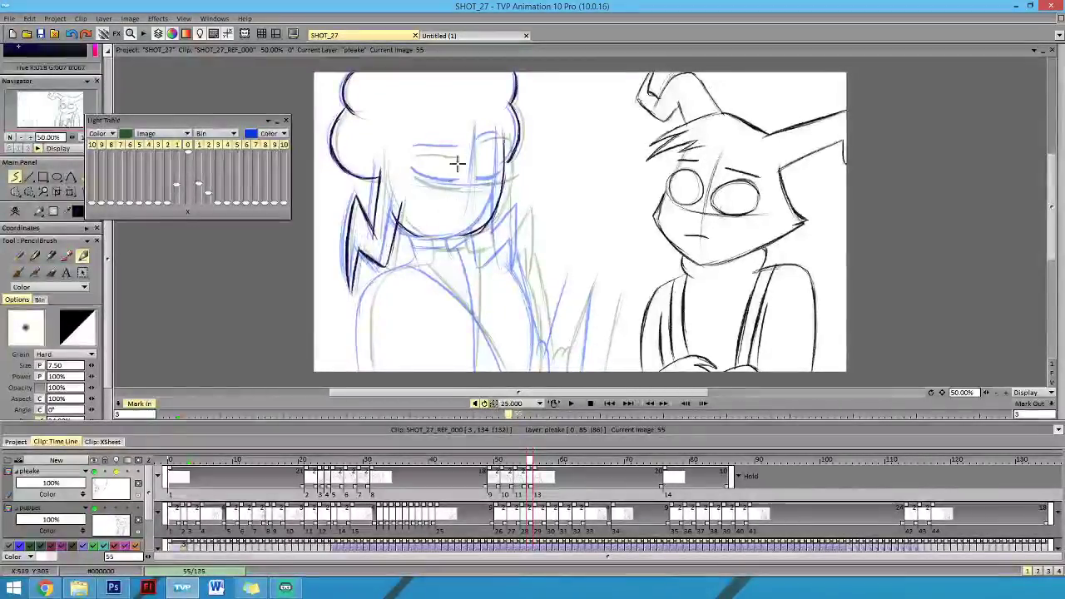
Turn off the pleake layer's light table and sketch a light curved eye guideline across the face on frame 55, checking against frames 54 and 56.
{"action": "left_click", "coordinate": [116, 472]}
{"action": "key", "text": "Left"}
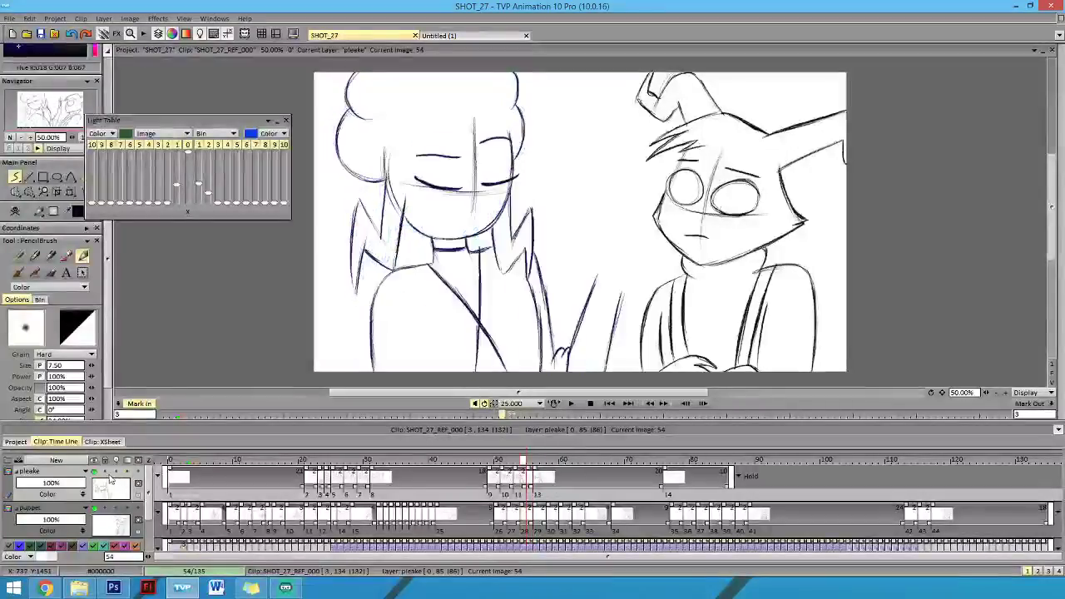
{"action": "key", "text": "Right"}
{"action": "key", "text": "Right"}
{"action": "key", "text": "Left"}
{"action": "key", "text": "Left"}
{"action": "key", "text": "Right"}
{"action": "key", "text": "Right"}
{"action": "key", "text": "Left"}
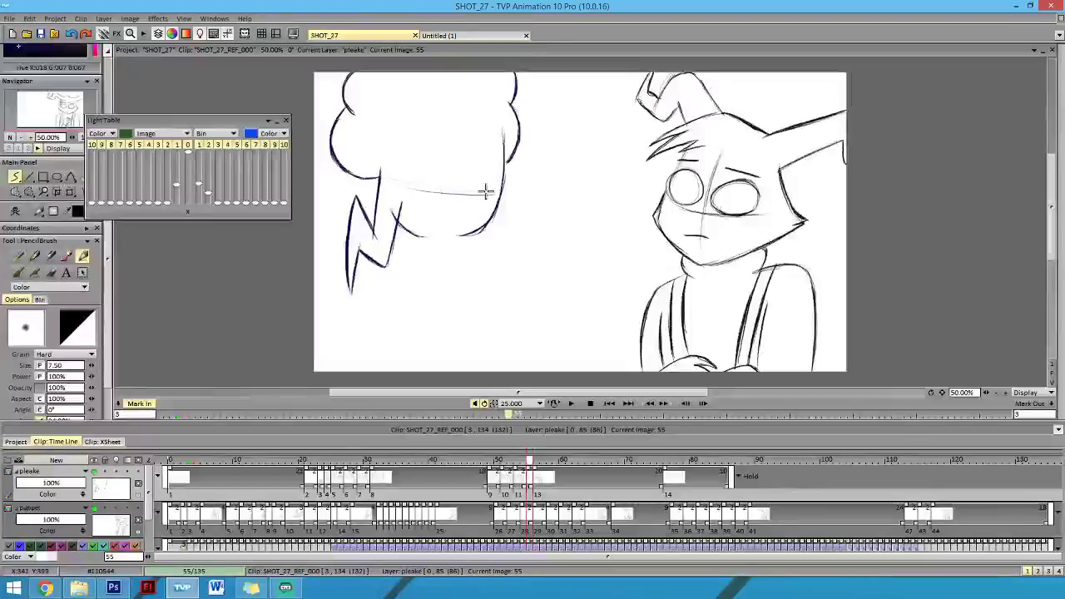
{"action": "key", "text": "Right"}
{"action": "key", "text": "Right"}
{"action": "key", "text": "Left"}
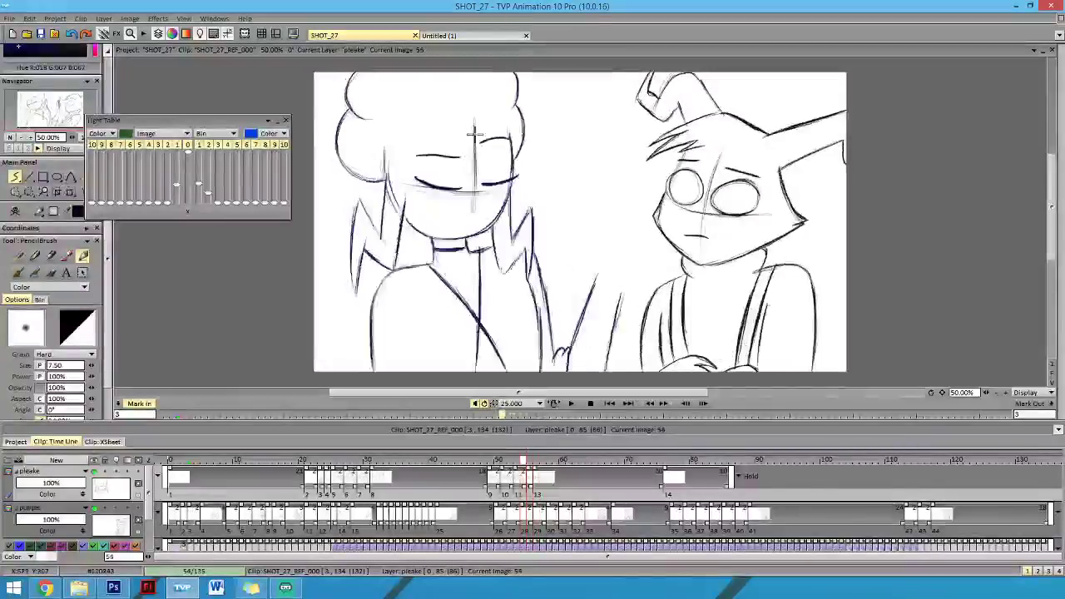
Sketch the face's vertical centre guideline and the straight left eyebrow on frame 55, comparing with the neighbouring frames.
{"action": "key", "text": "Right"}
{"action": "left_click_drag", "start_coordinate": [500, 205], "coordinate": [466, 228]}
{"action": "key", "text": "Left"}
{"action": "key", "text": "Right"}
{"action": "key", "text": "Right"}
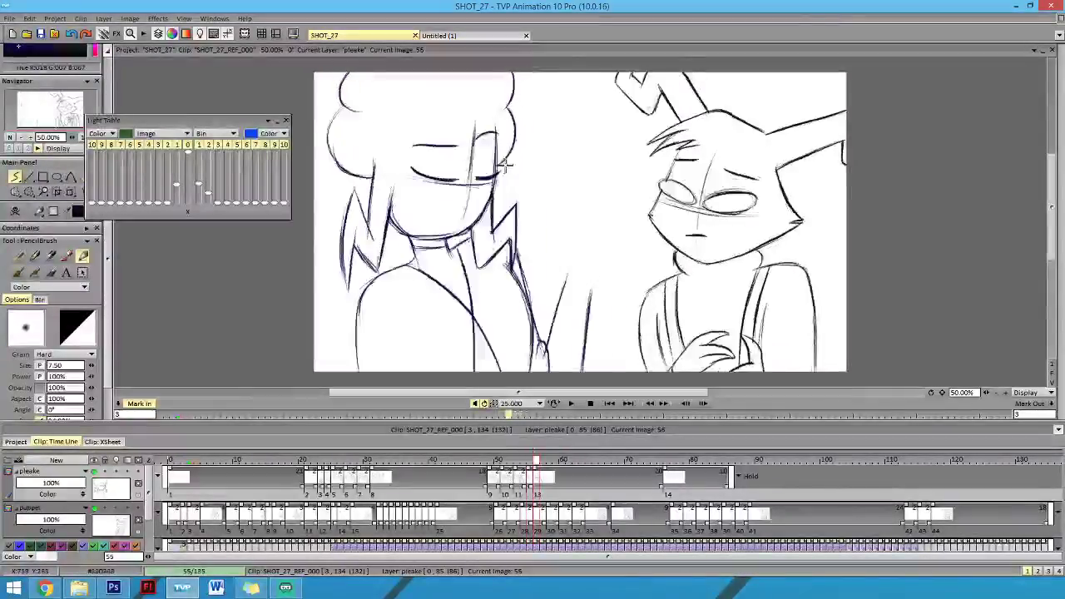
{"action": "key", "text": "Left"}
{"action": "key", "text": "Left"}
{"action": "key", "text": "Right"}
{"action": "key", "text": "Right"}
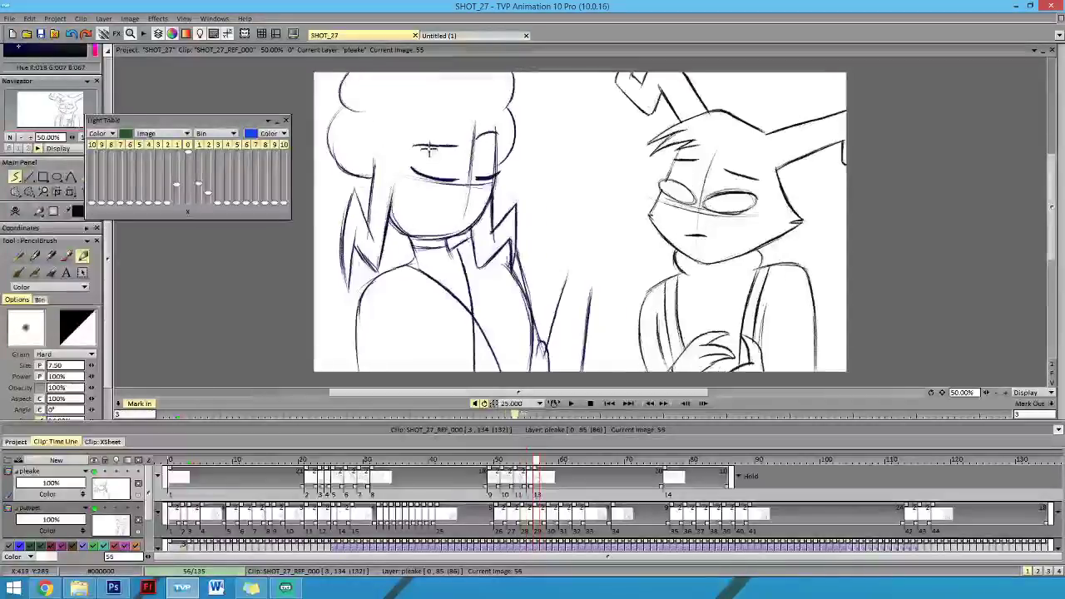
{"action": "key", "text": "Left"}
{"action": "key", "text": "Left"}
{"action": "key", "text": "Right"}
{"action": "key", "text": "Left"}
{"action": "key", "text": "Right"}
{"action": "key", "text": "Right"}
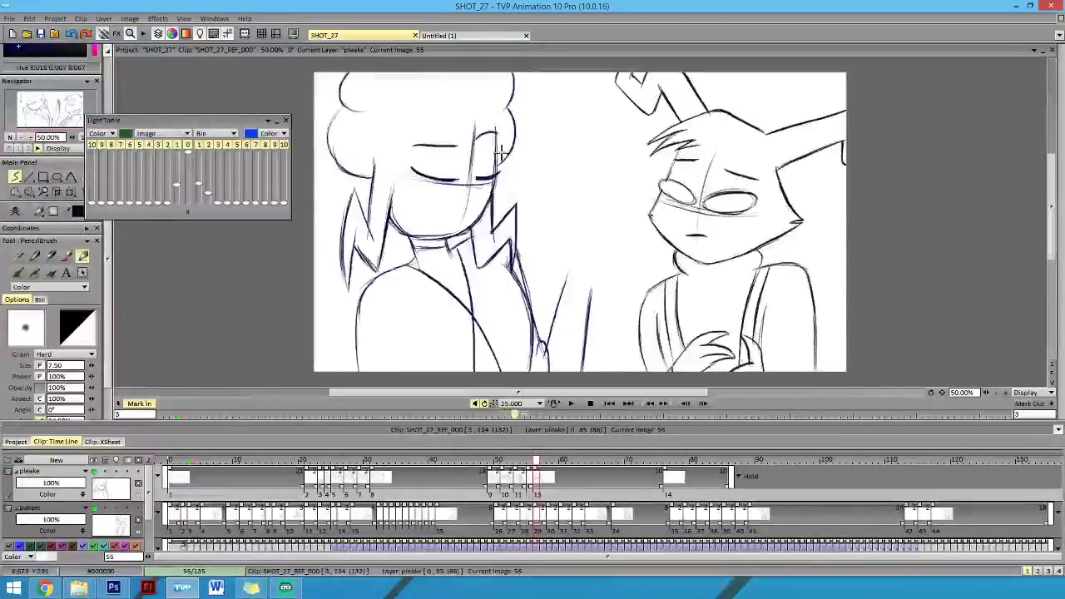
Draw the curved right eyebrow beside the centre guideline on frame 55, matching its position between frames 54 and 56.
{"action": "key", "text": "Left"}
{"action": "key", "text": "Left"}
{"action": "key", "text": "Right"}
{"action": "key", "text": "Right"}
{"action": "key", "text": "Left"}
{"action": "left_click_drag", "start_coordinate": [482, 142], "coordinate": [507, 140]}
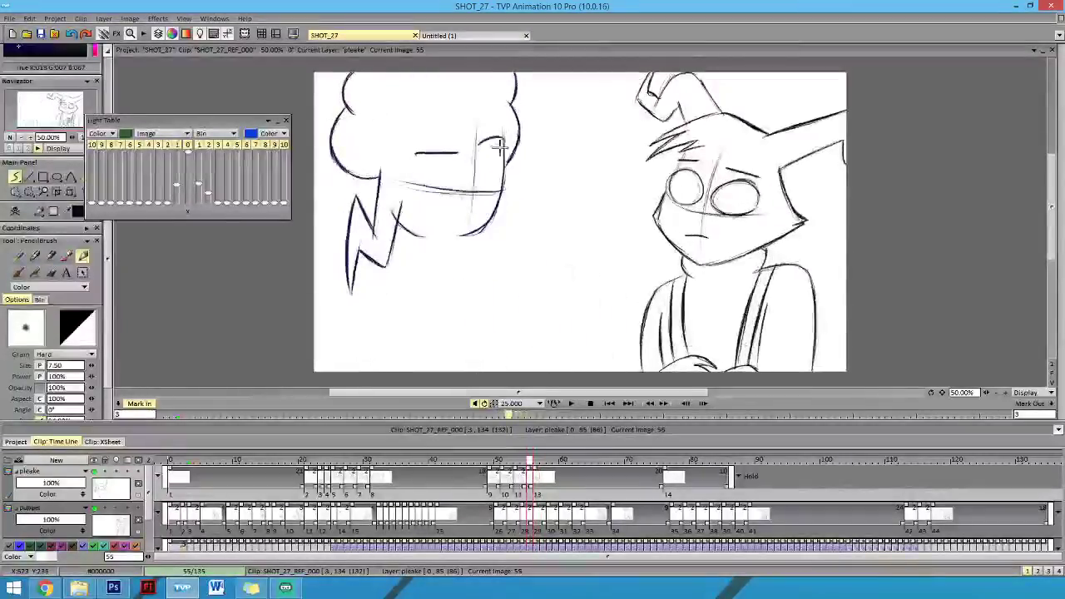
{"action": "key", "text": "Left"}
{"action": "key", "text": "Right"}
{"action": "key", "text": "Right"}
{"action": "key", "text": "Left"}
{"action": "key", "text": "Left"}
{"action": "key", "text": "Right"}
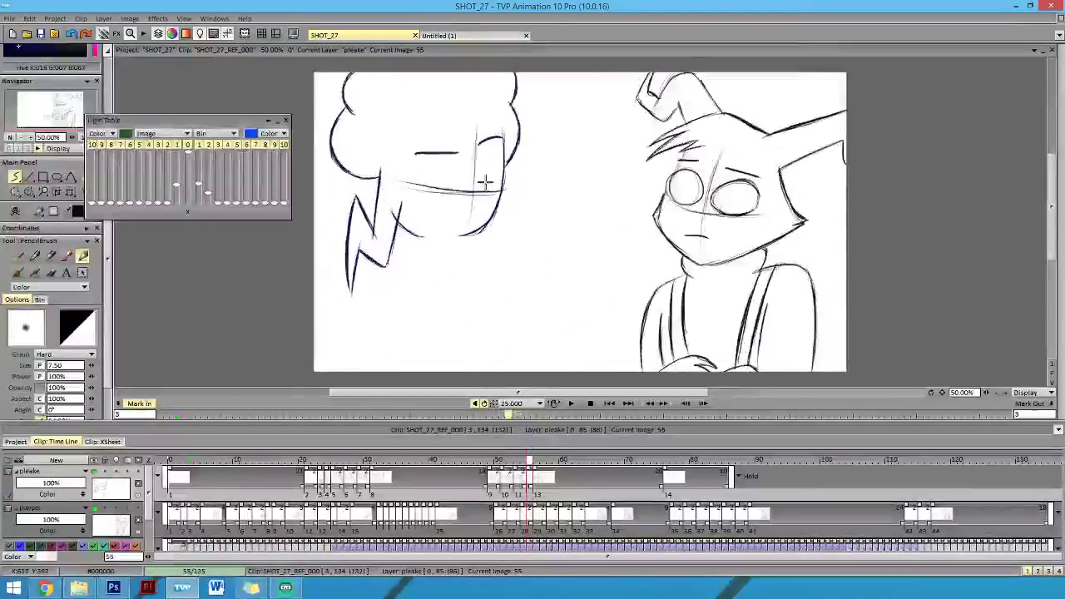
Draw the closed right and left eyelids along the eye guideline on frame 55.
{"action": "left_click_drag", "start_coordinate": [483, 182], "coordinate": [511, 179]}
{"action": "key", "text": "Left"}
{"action": "key", "text": "Right"}
{"action": "key", "text": "Right"}
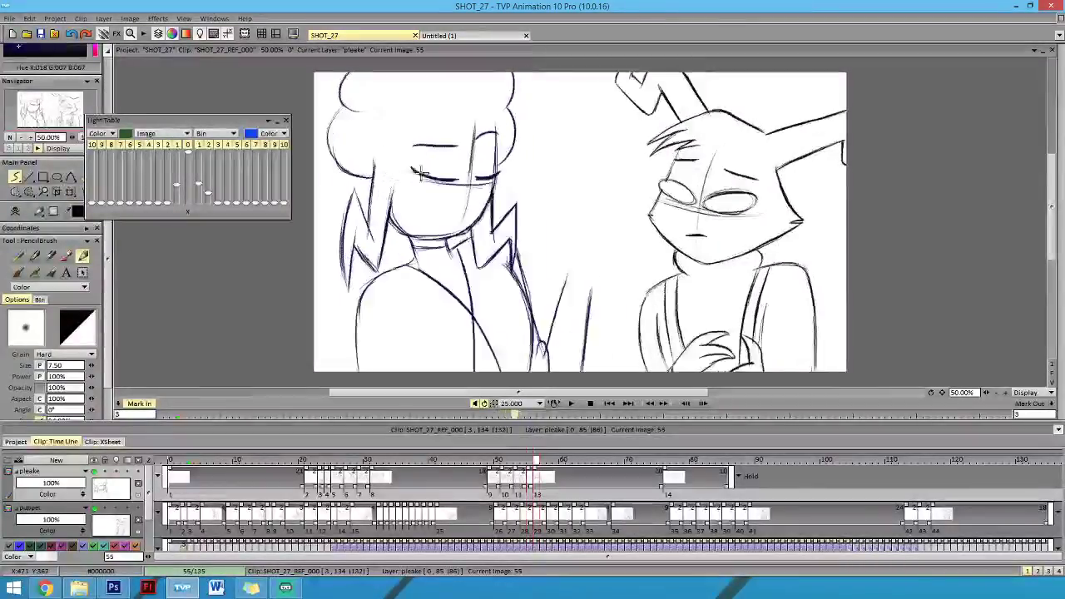
{"action": "key", "text": "Left"}
{"action": "key", "text": "Left"}
{"action": "key", "text": "Right"}
{"action": "left_click_drag", "start_coordinate": [415, 177], "coordinate": [459, 188]}
{"action": "key", "text": "Left"}
{"action": "key", "text": "Right"}
{"action": "key", "text": "Right"}
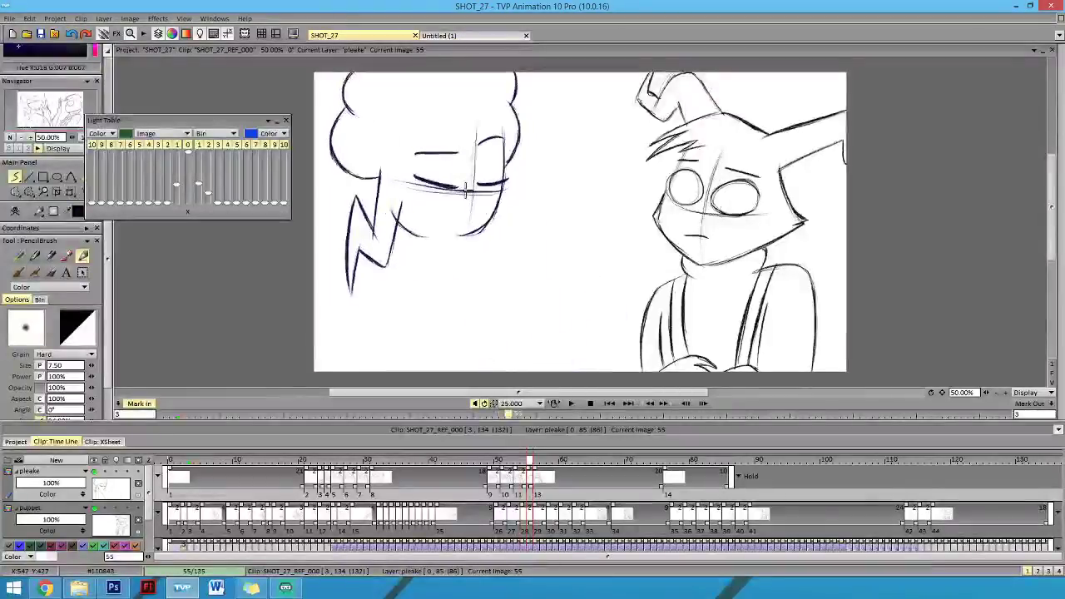
Flip between frames 54, 55 and 56 to examine how the eyes and brows move.
{"action": "key", "text": "Left"}
{"action": "key", "text": "Right"}
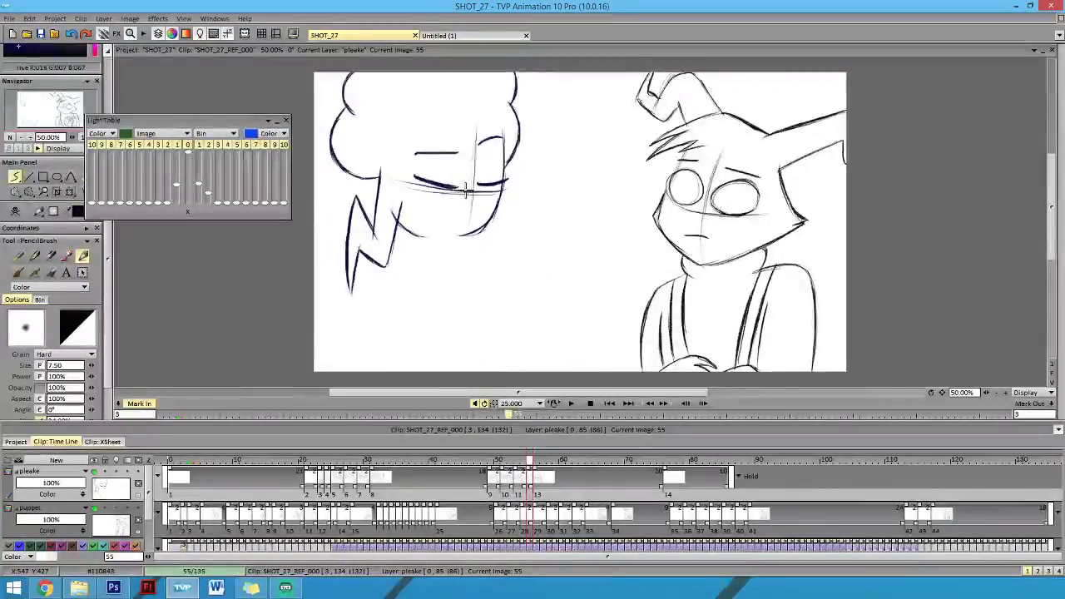
{"action": "key", "text": "Left"}
{"action": "key", "text": "Right"}
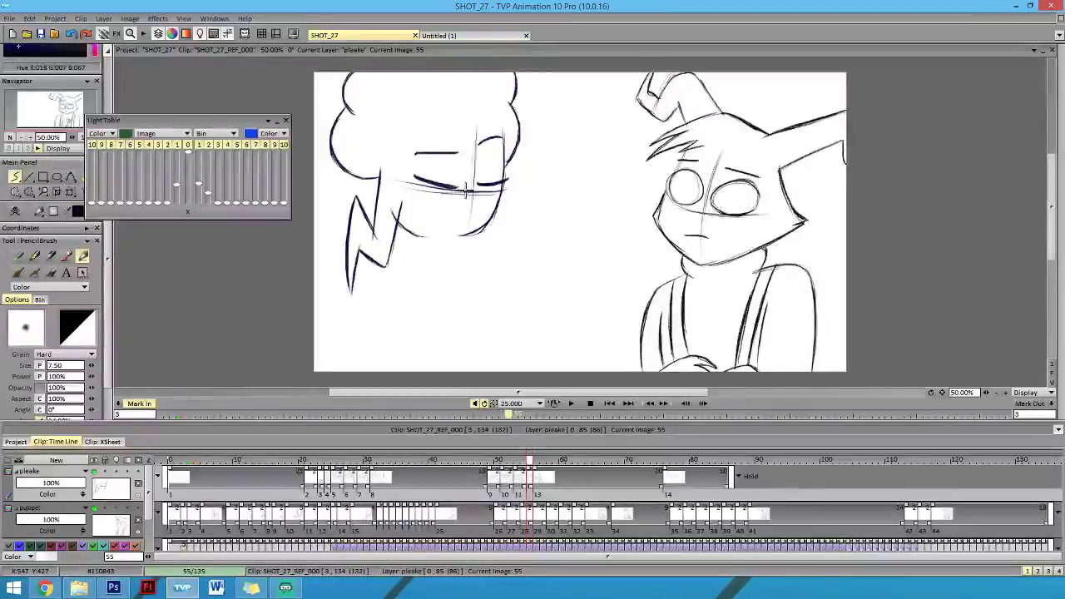
{"action": "key", "text": "Left"}
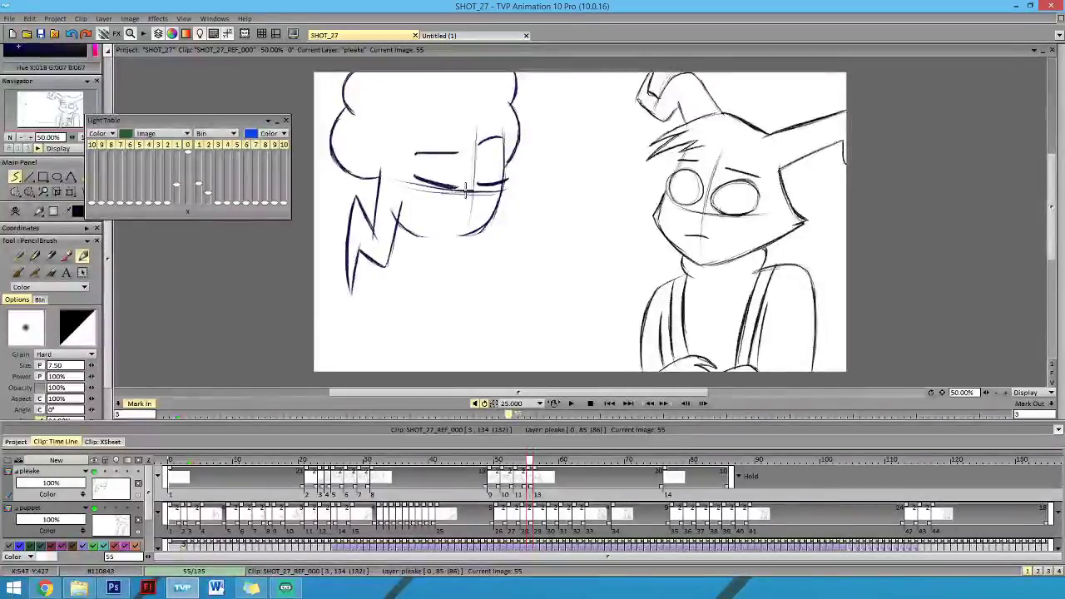
{"action": "key", "text": "Right"}
{"action": "key", "text": "Left"}
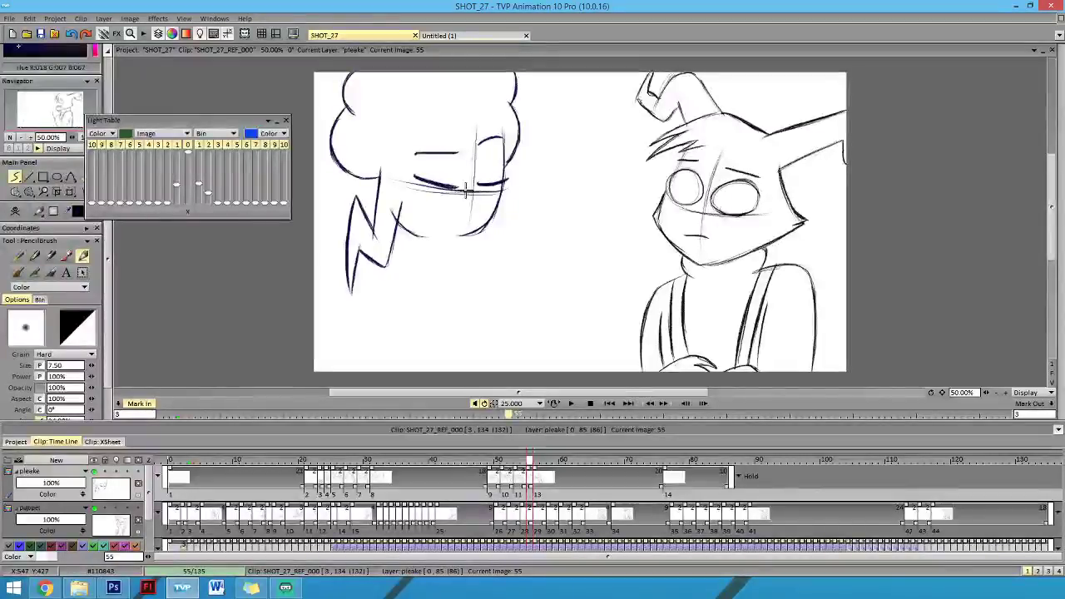
{"action": "key", "text": "Left"}
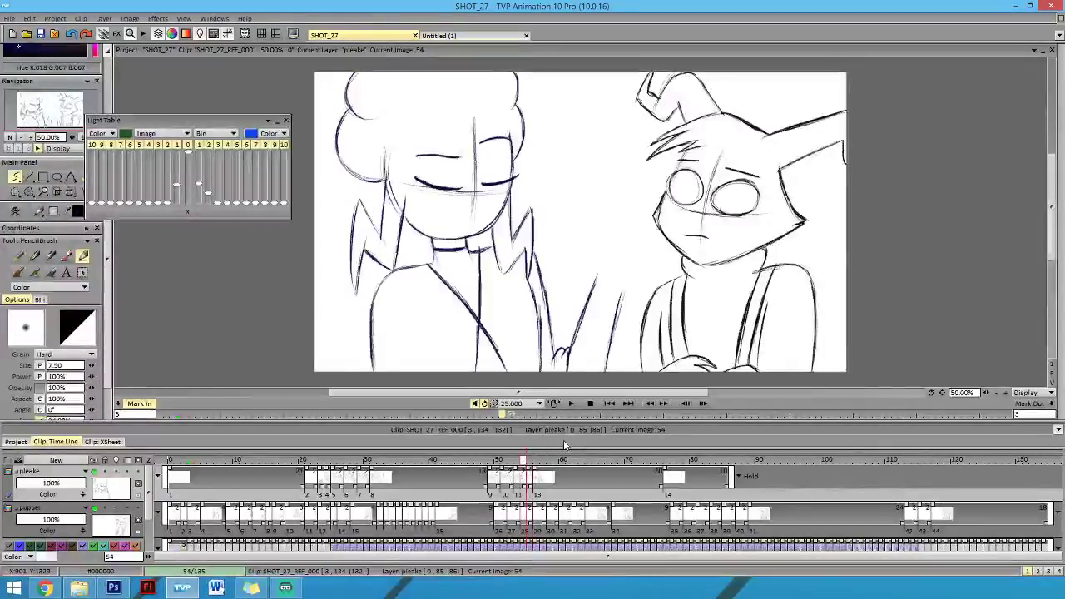
{"action": "key", "text": "Right"}
{"action": "key", "text": "Right"}
{"action": "key", "text": "Left"}
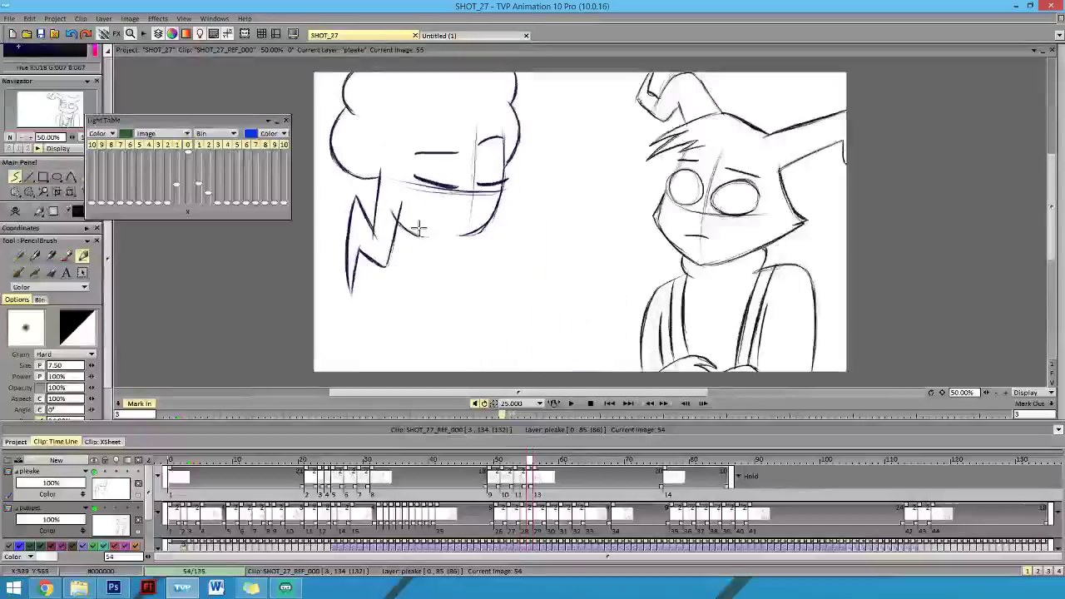
Sketch the left side of the face from the temple down to the jaw on frame 55.
{"action": "key", "text": "Right"}
{"action": "key", "text": "e"}
{"action": "key", "text": "e"}
{"action": "key", "text": "Right"}
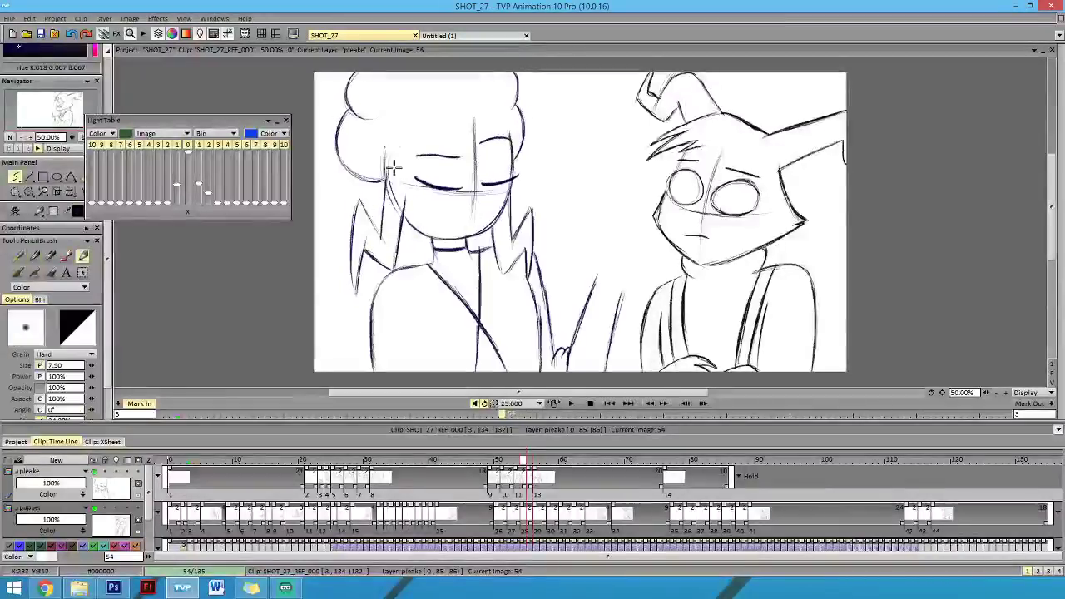
{"action": "key", "text": "Left"}
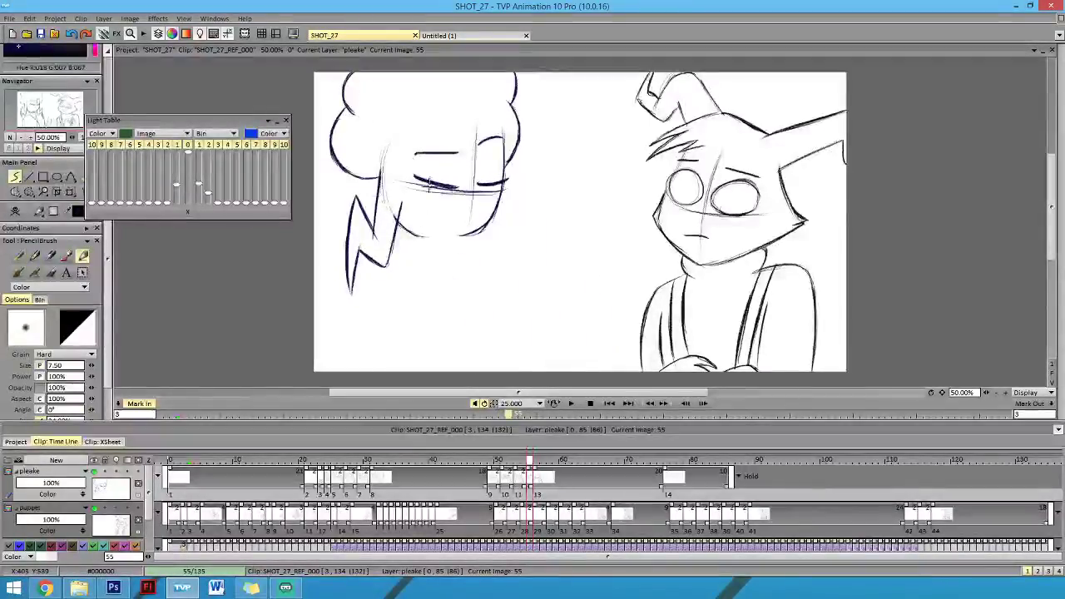
{"action": "key", "text": "Right"}
{"action": "key", "text": "Left"}
{"action": "key", "text": "Left"}
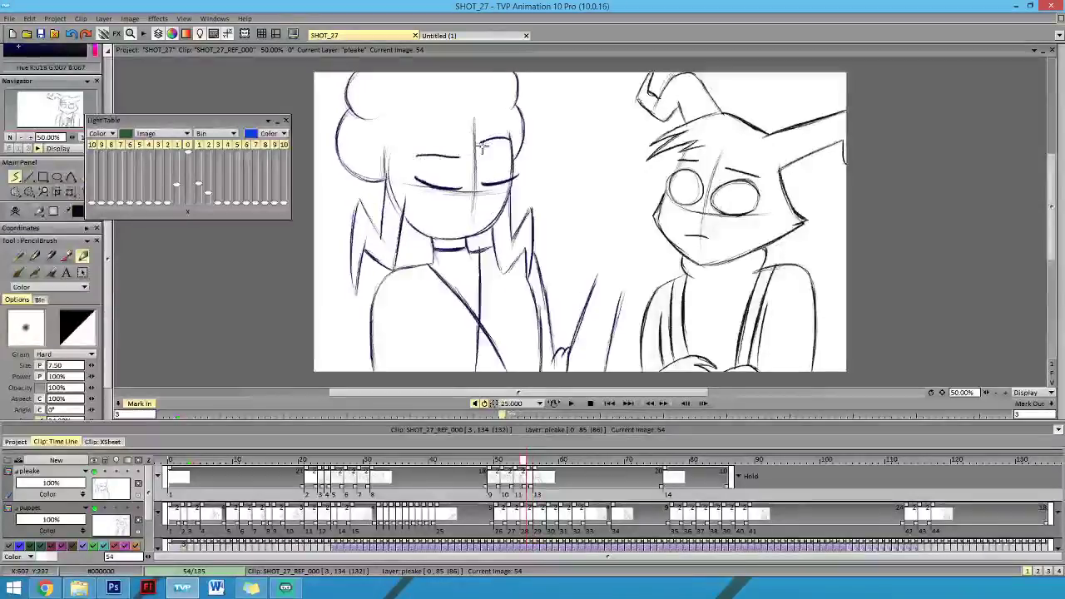
Close the chin line so the jaw curves continuously from cheek to cheek on frame 55.
{"action": "key", "text": "Right"}
{"action": "key", "text": "Left"}
{"action": "key", "text": "Right"}
{"action": "key", "text": "Left"}
{"action": "key", "text": "Right"}
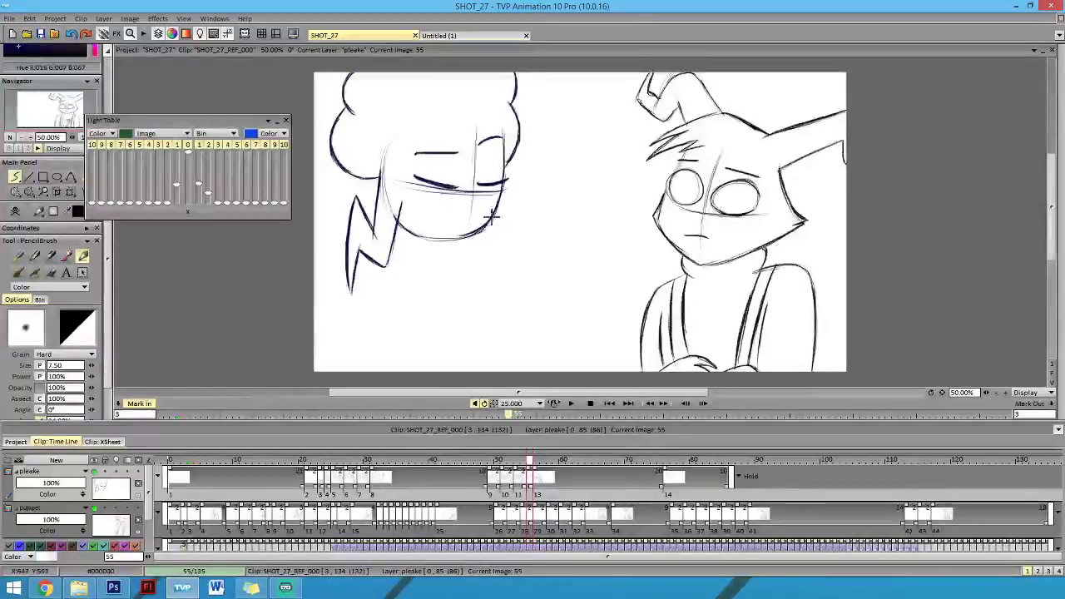
{"action": "mouse_move", "coordinate": [401, 220]}
{"action": "left_mouse_down"}
{"action": "mouse_move", "coordinate": [497, 191]}
{"action": "mouse_move", "coordinate": [494, 180]}
{"action": "mouse_move", "coordinate": [490, 227]}
{"action": "mouse_move", "coordinate": [513, 194]}
{"action": "mouse_move", "coordinate": [503, 178]}
{"action": "mouse_move", "coordinate": [500, 230]}
{"action": "left_mouse_up"}
{"action": "key", "text": "Left"}
{"action": "key", "text": "Right"}
Sketch the jagged right hair lock beside the cheek on frame 55, placing its points between those of frames 54 and 56.
{"action": "key", "text": "Right"}
{"action": "key", "text": "Left"}
{"action": "key", "text": "Right"}
{"action": "key", "text": "Left"}
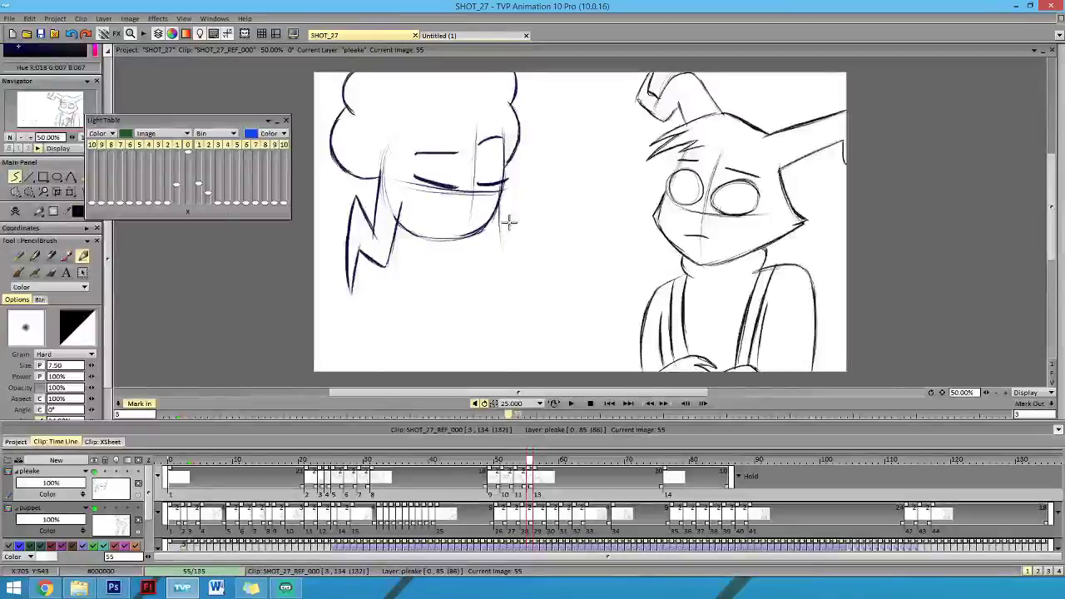
{"action": "key", "text": "Right"}
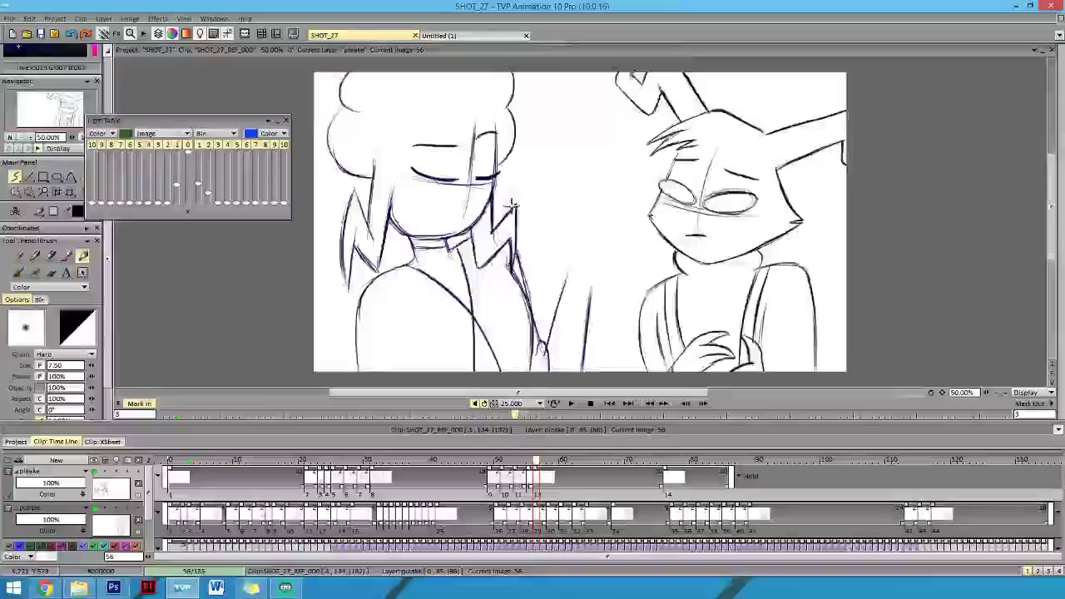
{"action": "key", "text": "Left"}
{"action": "key", "text": "Left"}
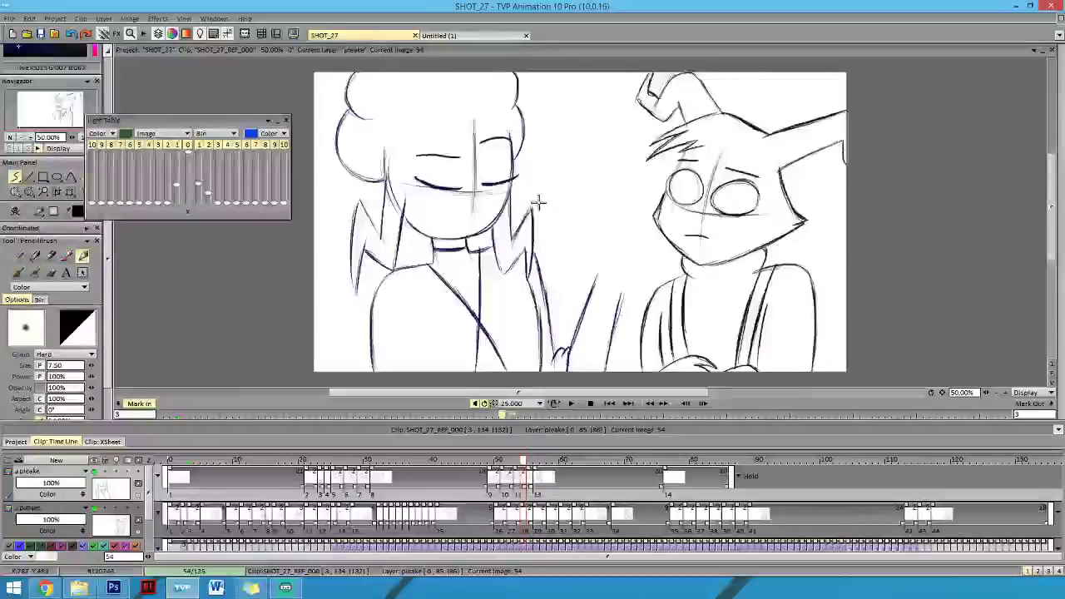
{"action": "key", "text": "Right"}
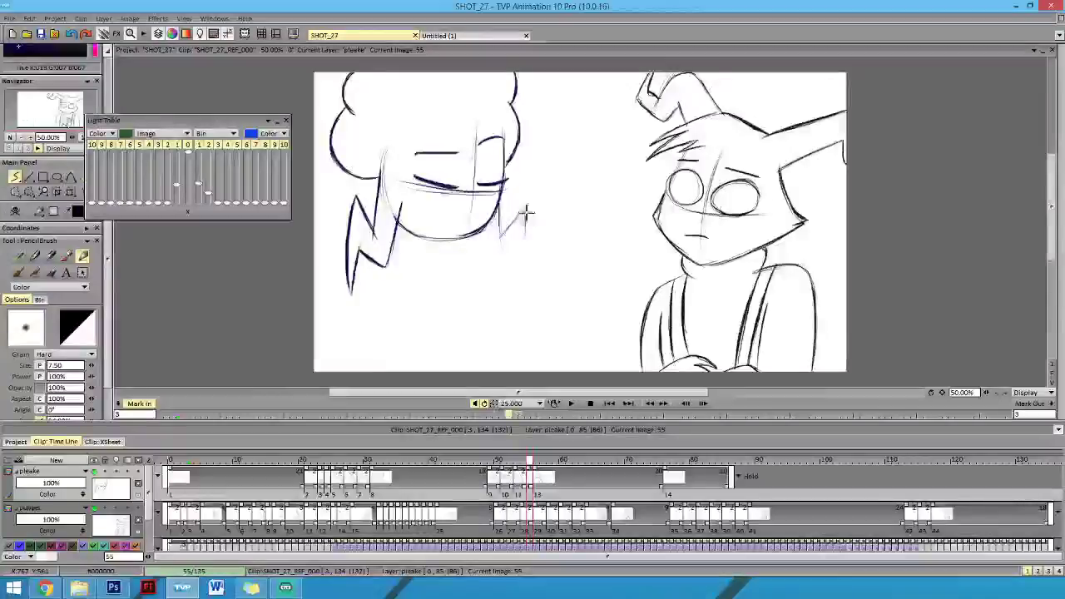
{"action": "left_click_drag", "start_coordinate": [526, 213], "coordinate": [524, 273]}
{"action": "key", "text": "Left"}
{"action": "key", "text": "Right"}
{"action": "mouse_move", "coordinate": [480, 231]}
{"action": "left_mouse_down"}
{"action": "mouse_move", "coordinate": [517, 249]}
{"action": "mouse_move", "coordinate": [522, 276]}
{"action": "left_mouse_up"}
{"action": "key", "text": "Left"}
{"action": "key", "text": "Right"}
{"action": "key", "text": "Left"}
{"action": "key", "text": "Right"}
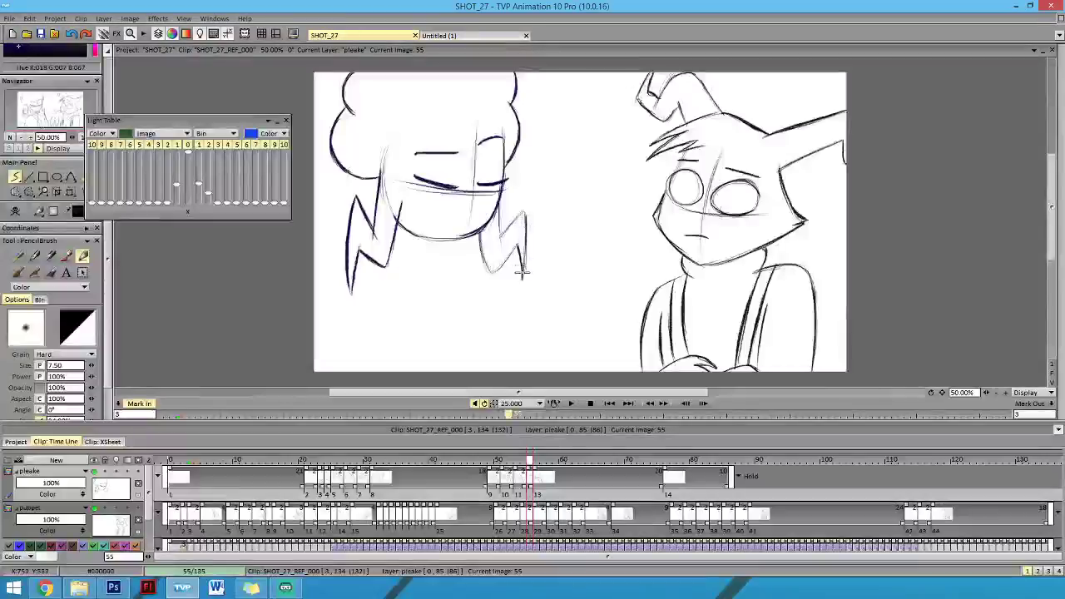
Strengthen the zigzag outline and lower tip of the right hair lock on frame 55.
{"action": "key", "text": "Left"}
{"action": "key", "text": "Right"}
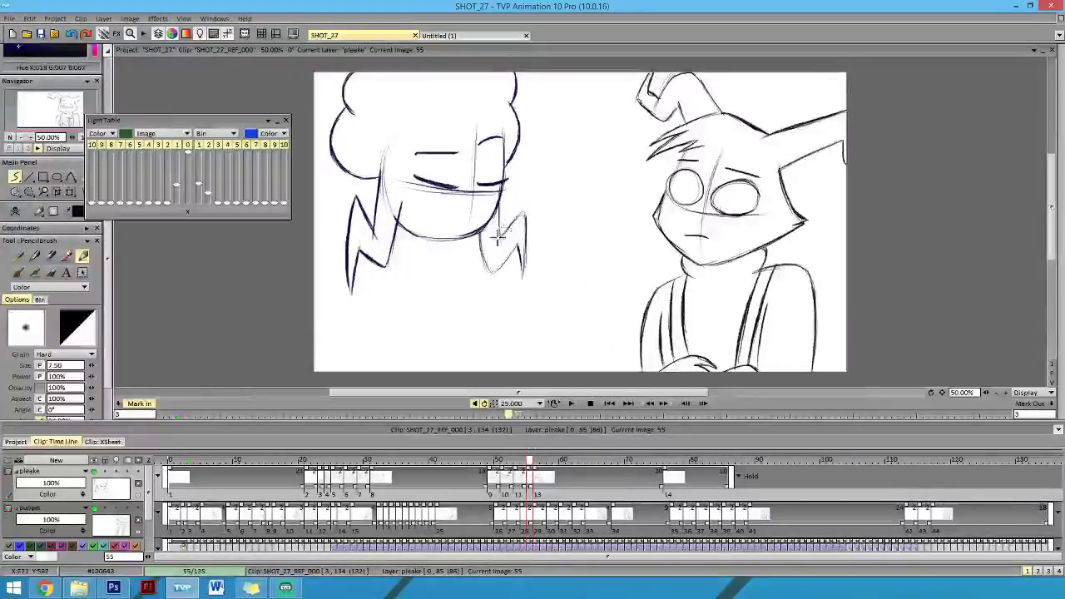
{"action": "key", "text": "Right"}
{"action": "key", "text": "Left"}
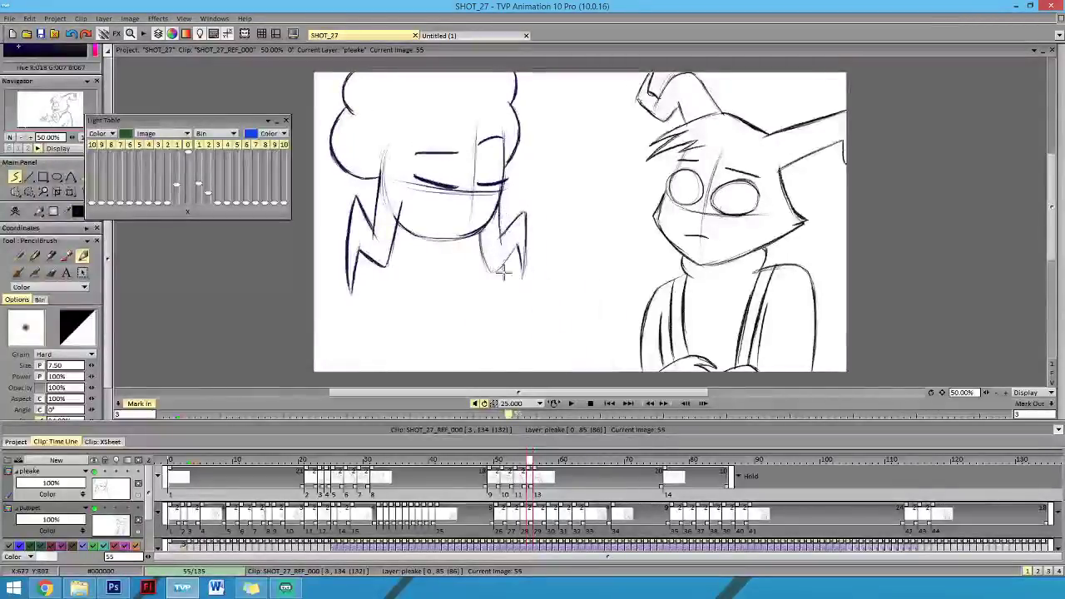
{"action": "key", "text": "Right"}
{"action": "key", "text": "Left"}
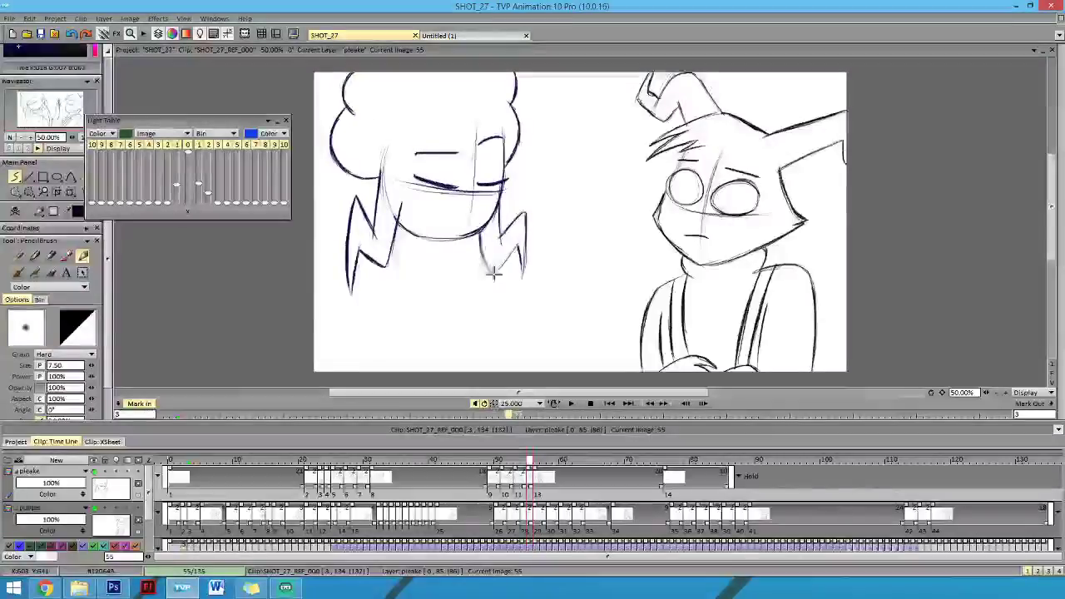
{"action": "left_click_drag", "start_coordinate": [493, 274], "coordinate": [517, 246]}
{"action": "left_click_drag", "start_coordinate": [457, 242], "coordinate": [459, 260]}
{"action": "mouse_move", "coordinate": [423, 240]}
{"action": "left_mouse_down"}
{"action": "mouse_move", "coordinate": [424, 256]}
{"action": "mouse_move", "coordinate": [456, 259]}
{"action": "mouse_move", "coordinate": [456, 250]}
{"action": "mouse_move", "coordinate": [418, 261]}
{"action": "mouse_move", "coordinate": [422, 247]}
{"action": "left_mouse_up"}
{"action": "key", "text": "Right"}
{"action": "key", "text": "Left"}
{"action": "key", "text": "e"}
{"action": "key", "text": "b"}
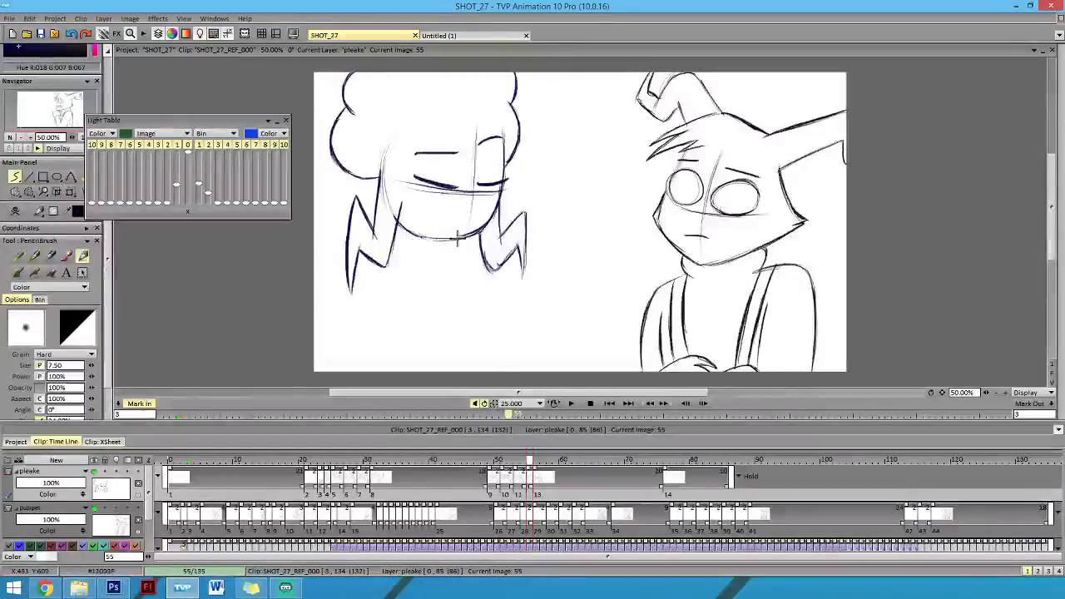
Flip repeatedly between frames 54, 55 and 56 to compare the head, neck and shoulder positions.
{"action": "key", "text": "Left"}
{"action": "key", "text": "Right"}
{"action": "key", "text": "Left"}
{"action": "key", "text": "Right"}
{"action": "key", "text": "Right"}
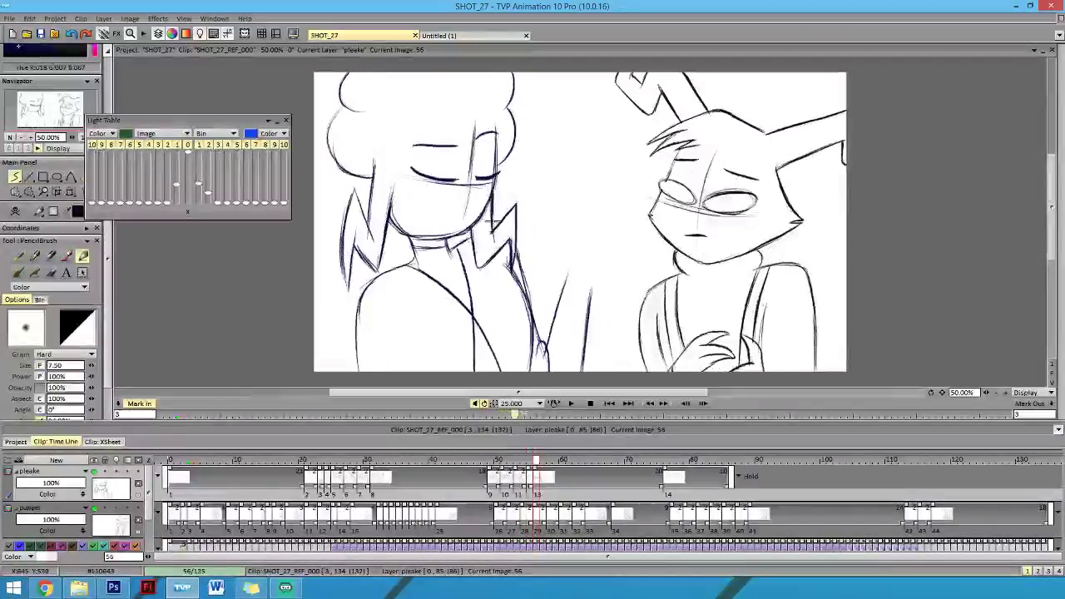
{"action": "key", "text": "Left"}
{"action": "key", "text": "Left"}
{"action": "key", "text": "Right"}
{"action": "key", "text": "Right"}
{"action": "key", "text": "Left"}
{"action": "key", "text": "Right"}
{"action": "key", "text": "Left"}
{"action": "key", "text": "Left"}
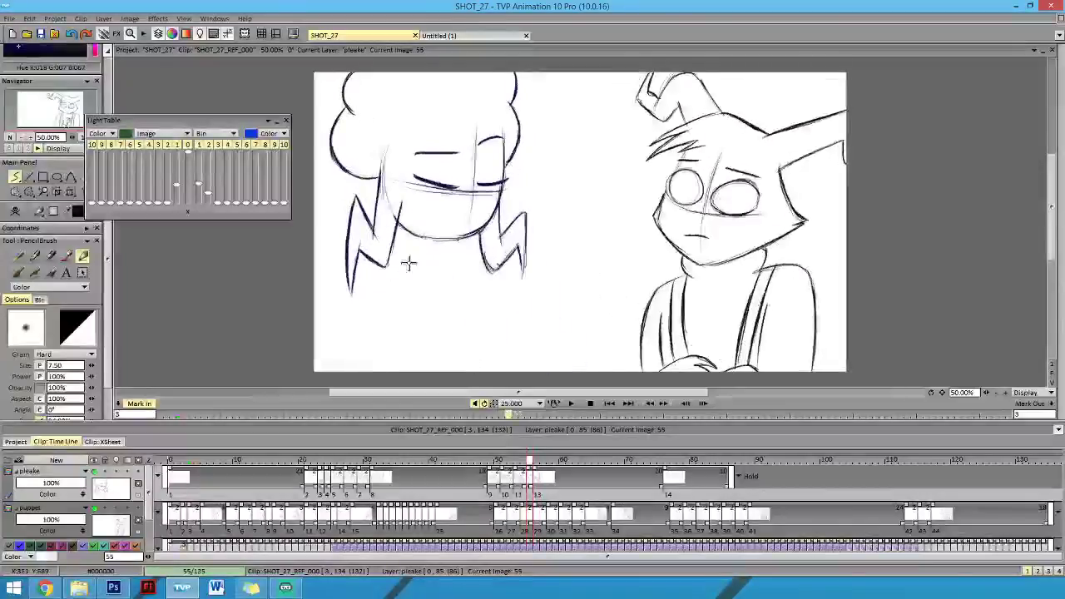
{"action": "key", "text": "Right"}
{"action": "key", "text": "Right"}
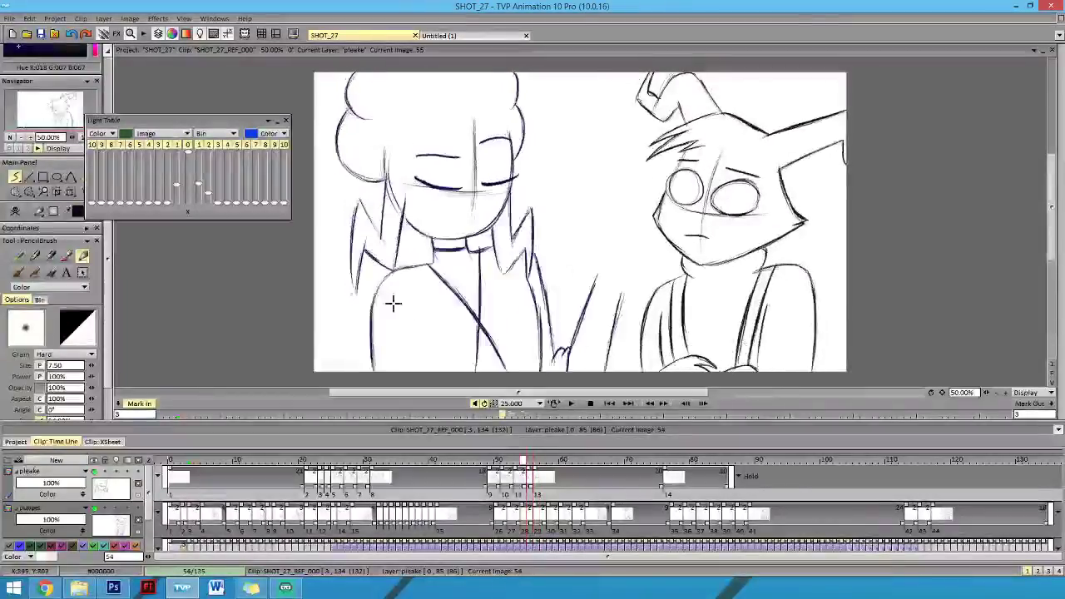
{"action": "key", "text": "Left"}
{"action": "key", "text": "Right"}
{"action": "key", "text": "Right"}
{"action": "key", "text": "Right"}
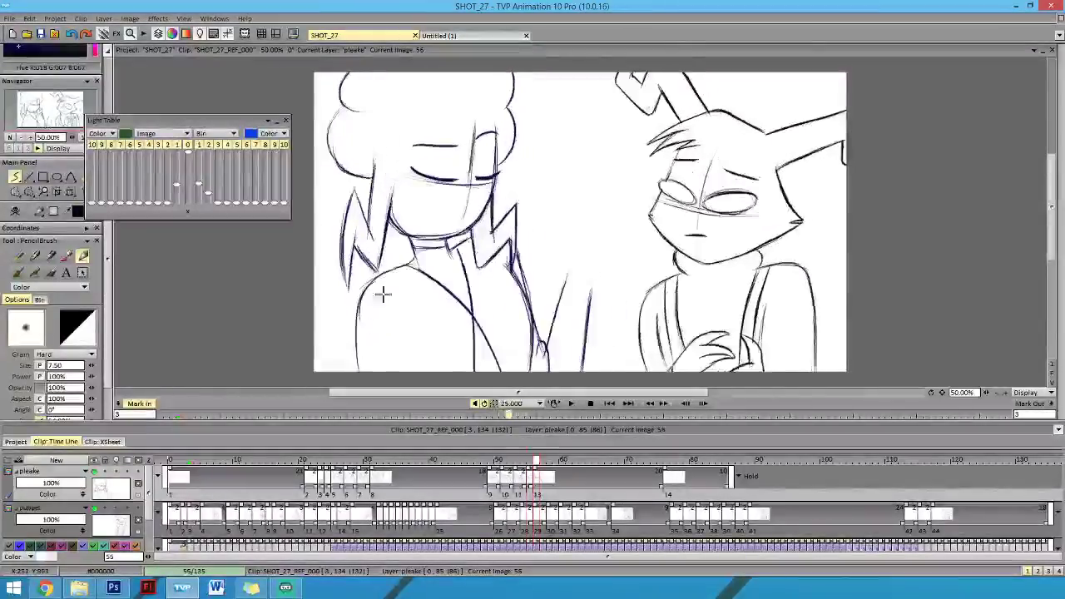
Draw the left shoulder and upper arm contour down to the picture's lower edge on frame 55, checking against frames 54 and 56.
{"action": "key", "text": "Left"}
{"action": "key", "text": "Left"}
{"action": "key", "text": "Right"}
{"action": "left_click_drag", "start_coordinate": [371, 324], "coordinate": [368, 370]}
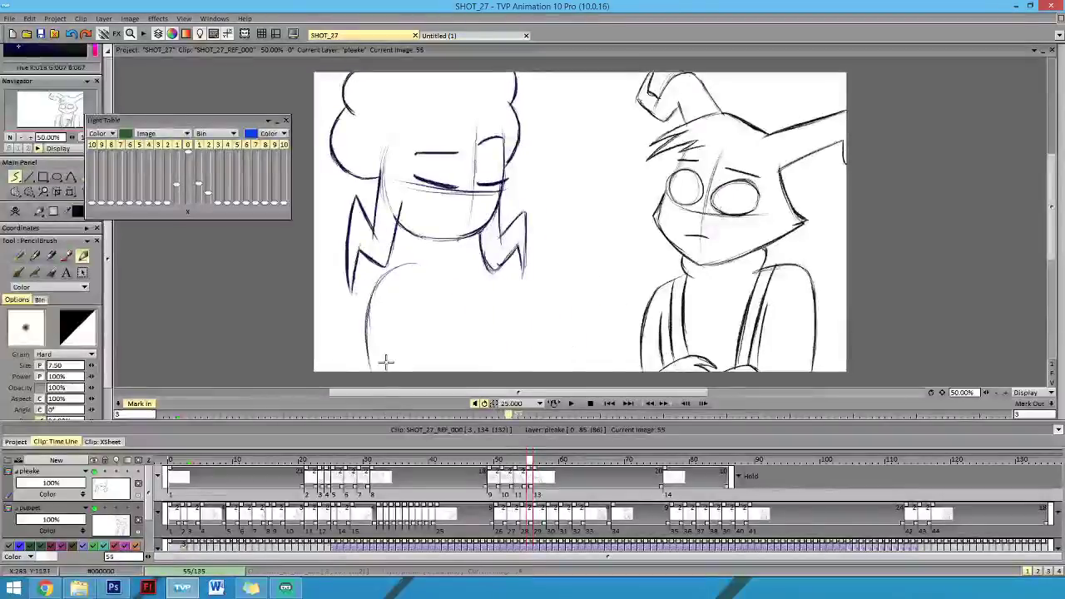
{"action": "key", "text": "Right"}
{"action": "key", "text": "Left"}
{"action": "key", "text": "Left"}
{"action": "key", "text": "Right"}
{"action": "key", "text": "Right"}
{"action": "key", "text": "Left"}
{"action": "key", "text": "Left"}
{"action": "key", "text": "Right"}
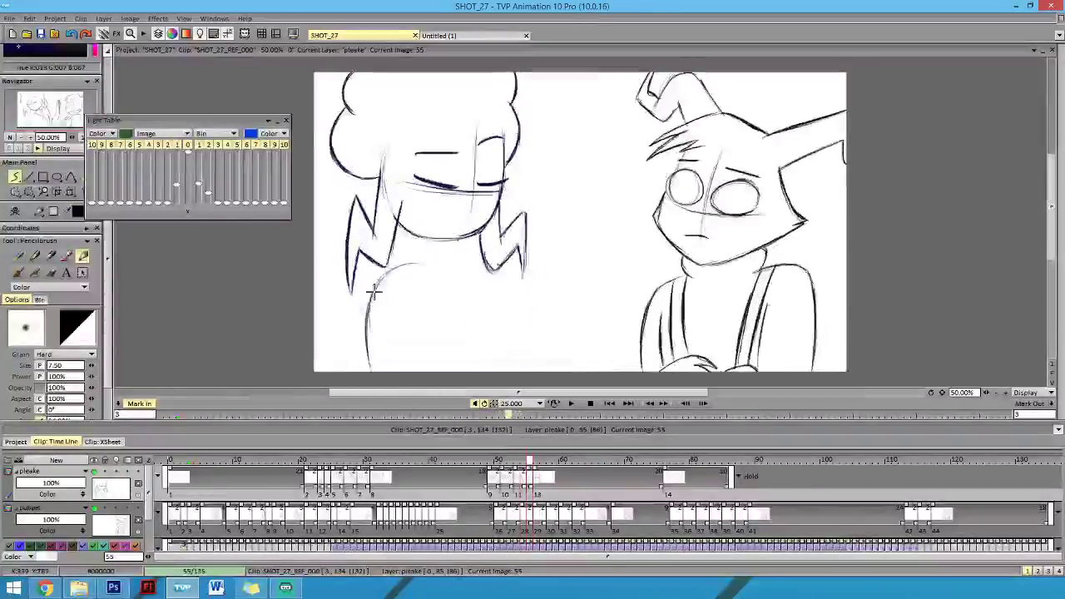
Draw the left side of the neck down to the shoulder line on frame 55, checking against frames 54 and 56.
{"action": "key", "text": "Left"}
{"action": "key", "text": "Right"}
{"action": "key", "text": "Right"}
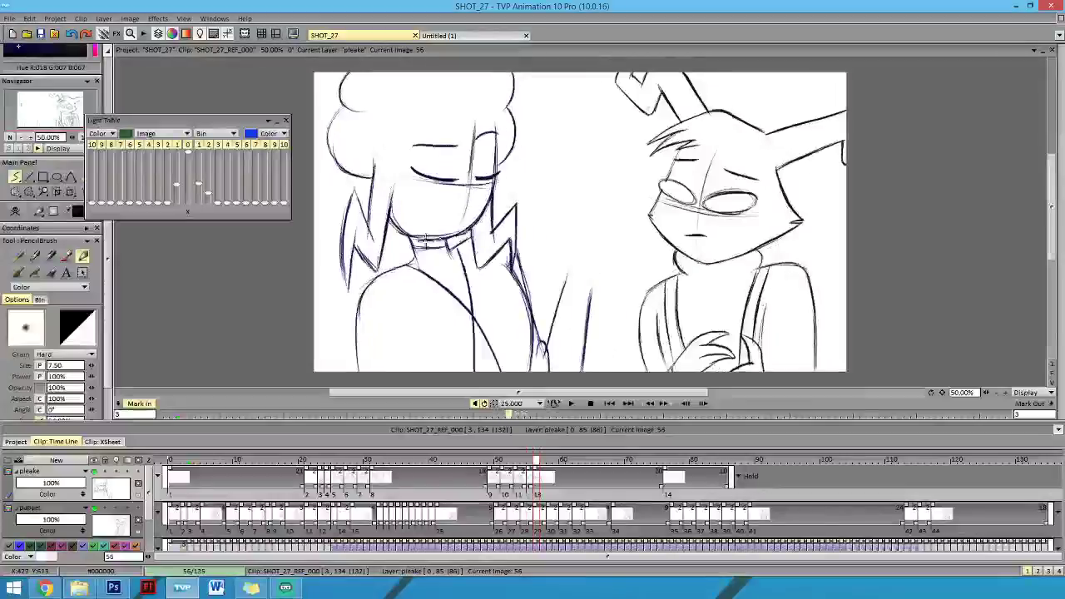
{"action": "key", "text": "Left"}
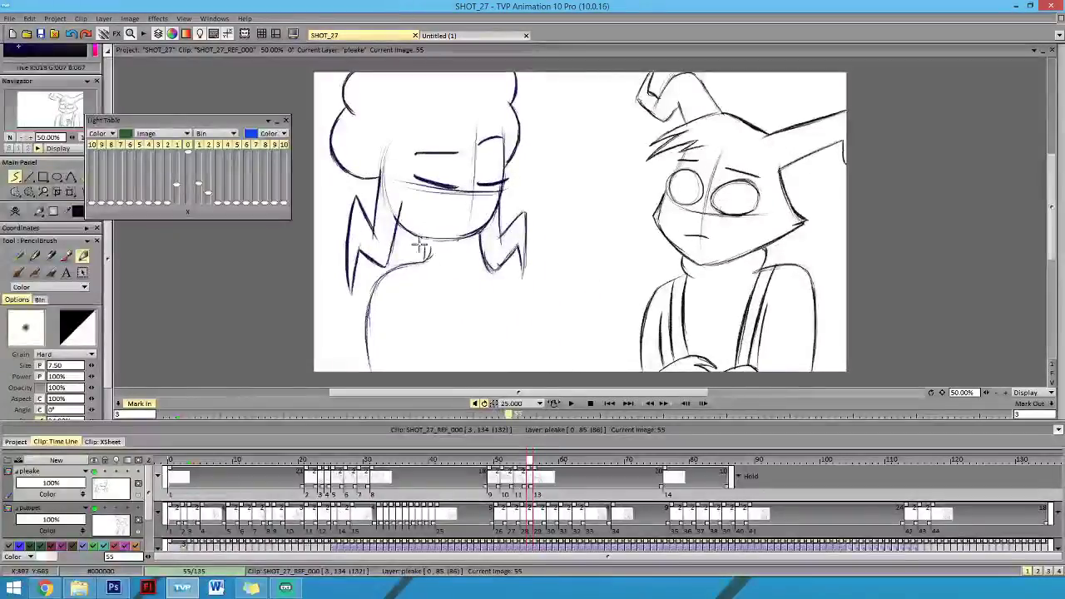
{"action": "left_click_drag", "start_coordinate": [424, 240], "coordinate": [425, 260]}
Draw the small collar tab under the chin on frame 55, matching its place on frames 54 and 56.
{"action": "key", "text": "Left"}
{"action": "key", "text": "Right"}
{"action": "key", "text": "Right"}
{"action": "key", "text": "Left"}
{"action": "key", "text": "Left"}
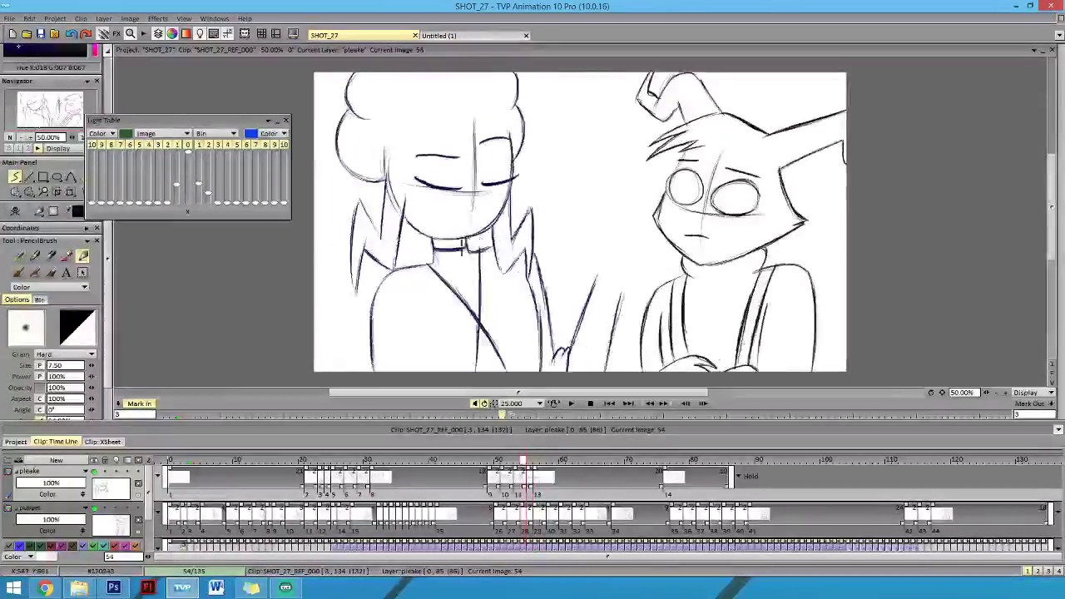
{"action": "key", "text": "Right"}
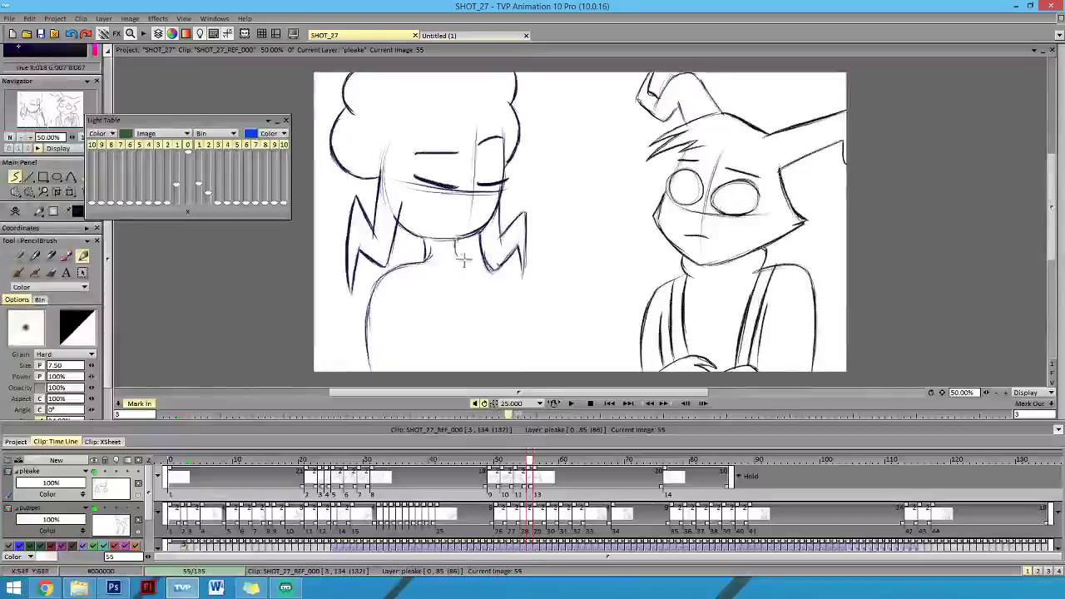
{"action": "key", "text": "e"}
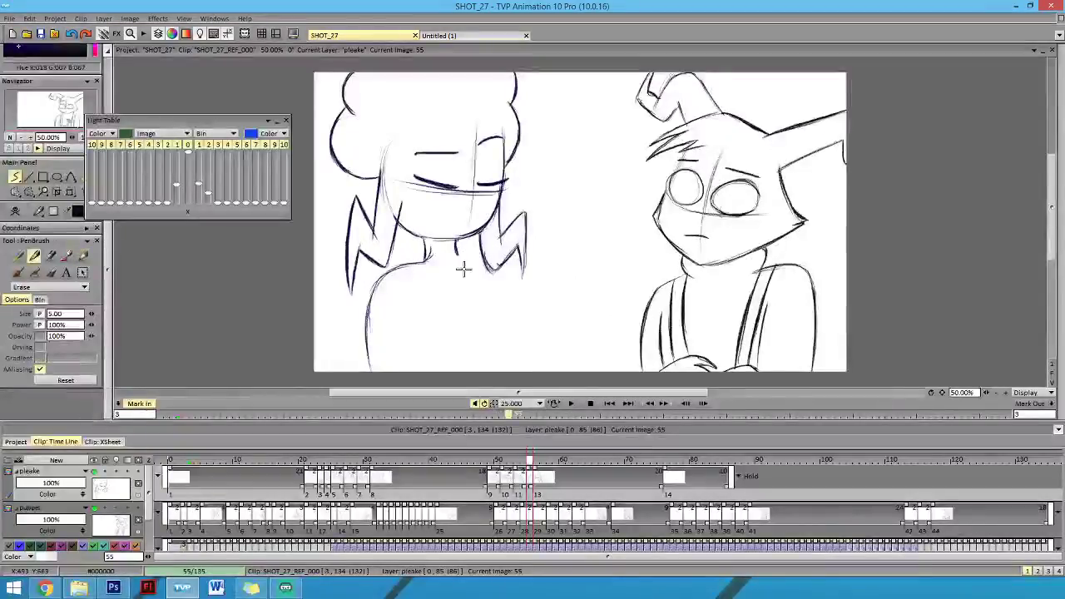
{"action": "key", "text": "e"}
{"action": "key", "text": "Left"}
{"action": "key", "text": "Right"}
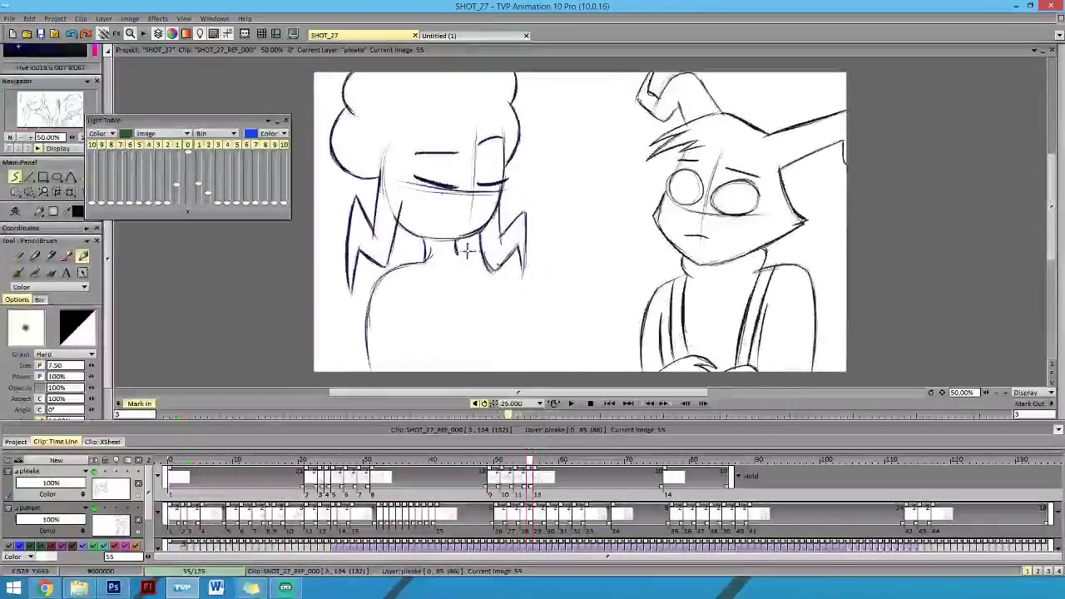
Draw the right shoulder and upper arm contour on frame 55, from below the hair lock down toward the picture's lower edge.
{"action": "key", "text": "Right"}
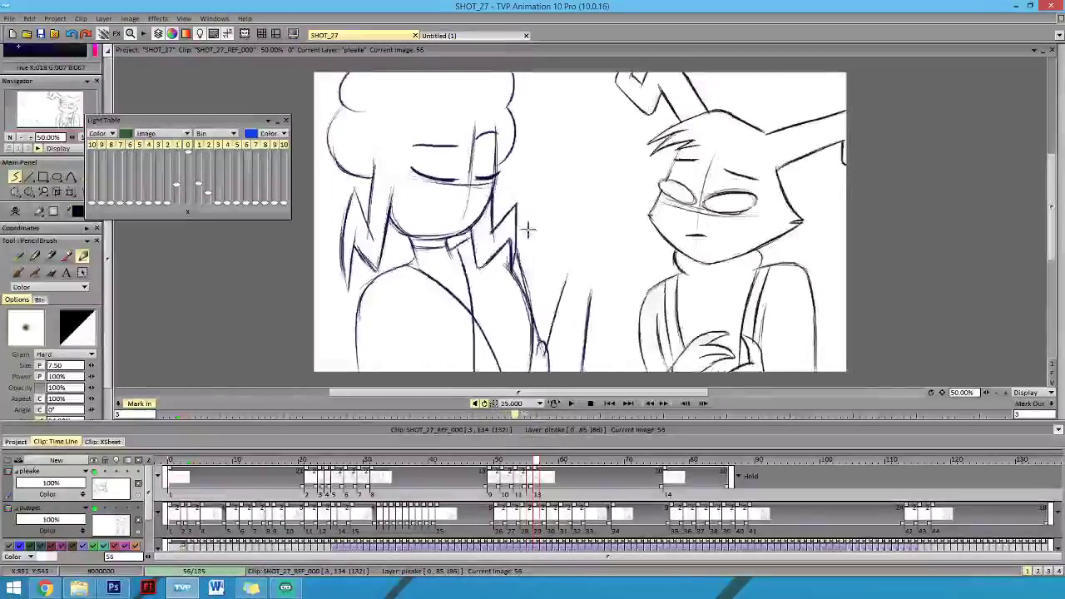
{"action": "key", "text": "Left"}
{"action": "key", "text": "Right"}
{"action": "key", "text": "Left"}
{"action": "key", "text": "Left"}
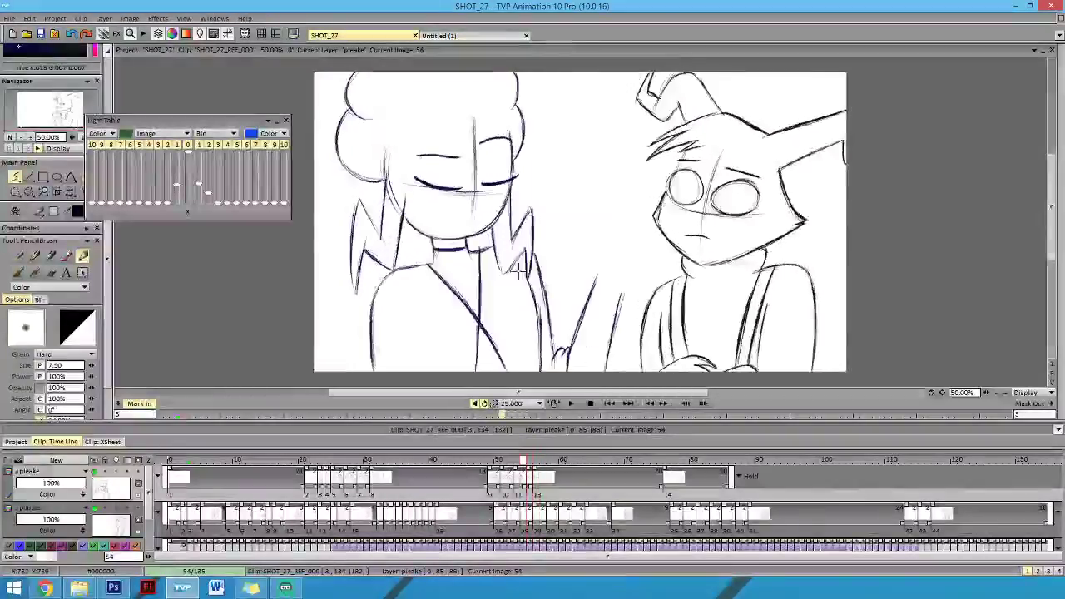
{"action": "key", "text": "Right"}
{"action": "mouse_move", "coordinate": [512, 269]}
{"action": "left_mouse_down"}
{"action": "mouse_move", "coordinate": [533, 314]}
{"action": "mouse_move", "coordinate": [535, 363]}
{"action": "left_mouse_up"}
{"action": "key", "text": "Left"}
{"action": "key", "text": "Right"}
{"action": "key", "text": "Right"}
{"action": "key", "text": "Left"}
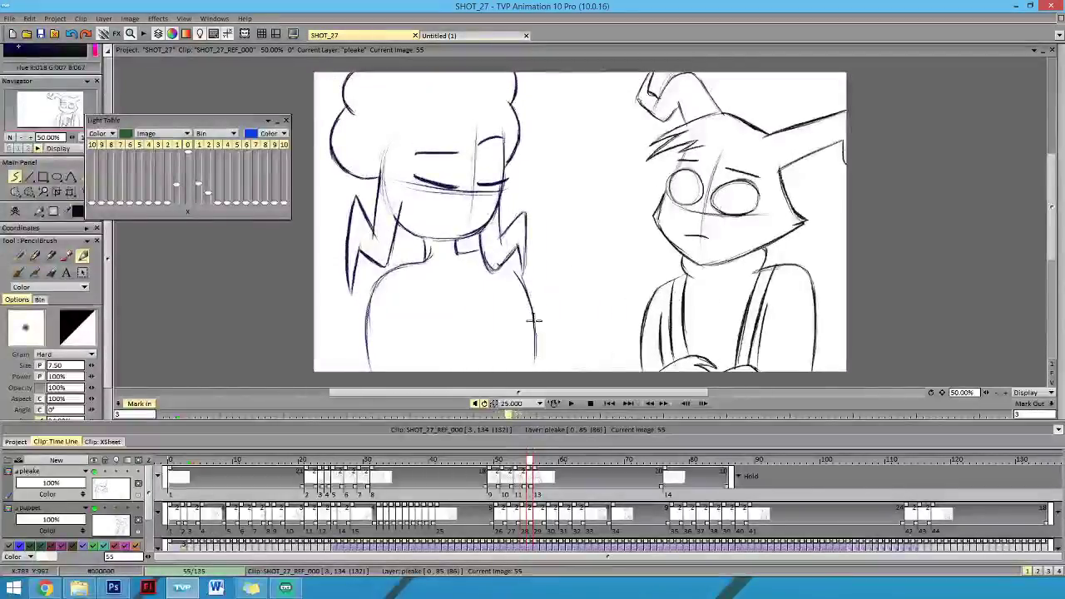
Add the line from the right hair lock's outer edge down onto the shoulder on frame 55, comparing with the neighbouring frames.
{"action": "key", "text": "Right"}
{"action": "key", "text": "Left"}
{"action": "key", "text": "Right"}
{"action": "key", "text": "Right"}
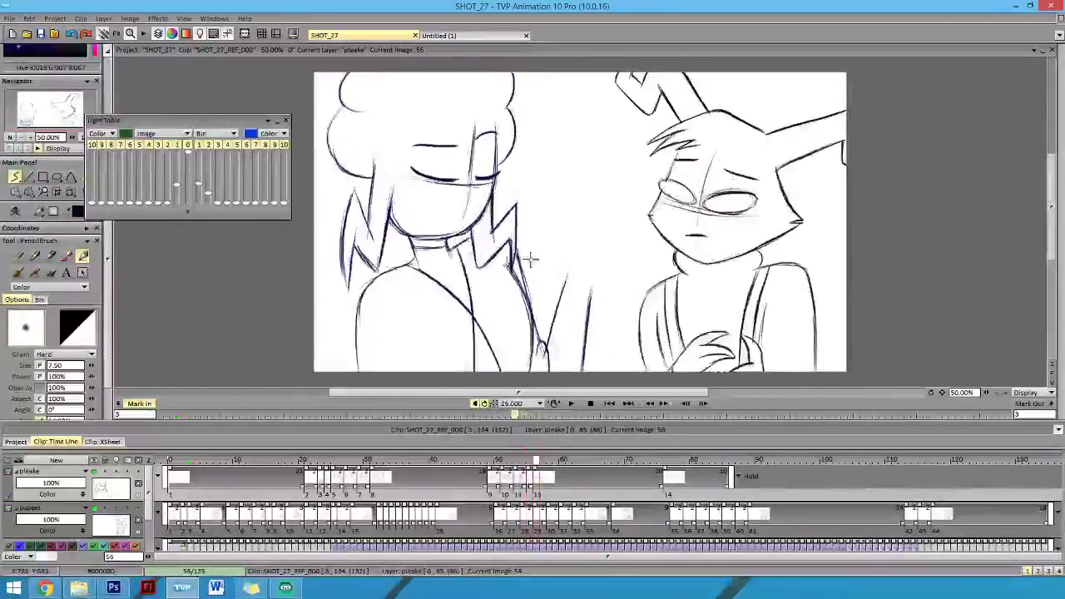
{"action": "key", "text": "Left"}
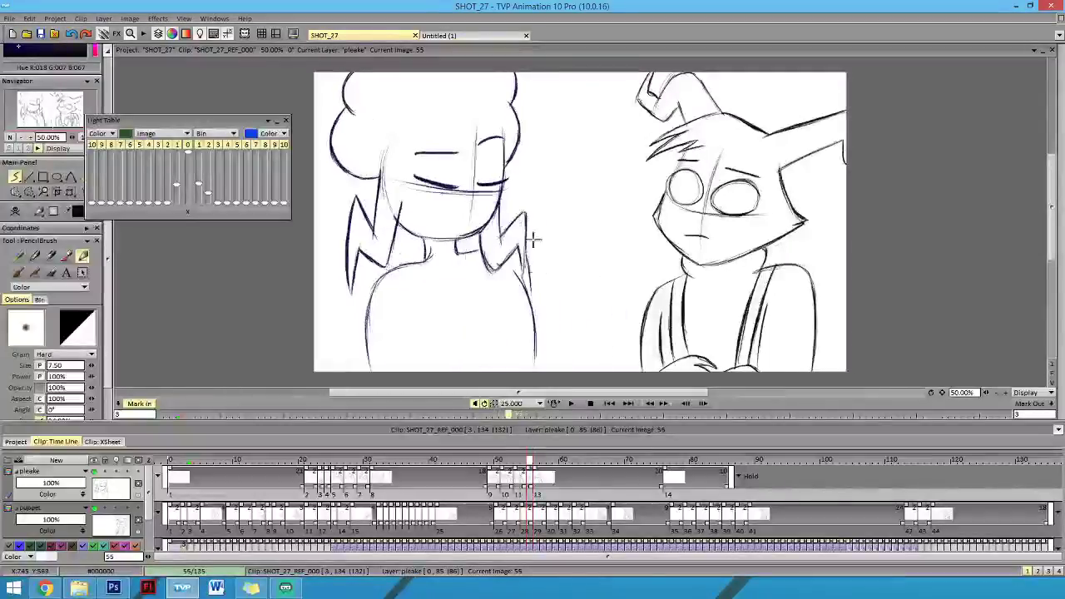
{"action": "left_click_drag", "start_coordinate": [526, 216], "coordinate": [526, 263]}
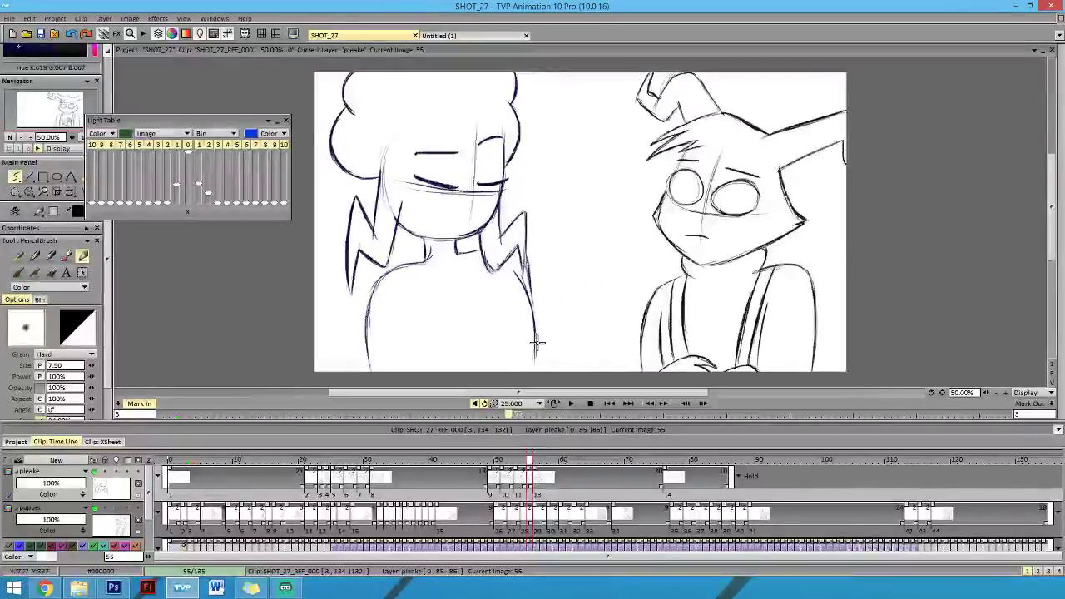
{"action": "key", "text": "Right"}
{"action": "key", "text": "Right"}
{"action": "key", "text": "Left"}
{"action": "key", "text": "Left"}
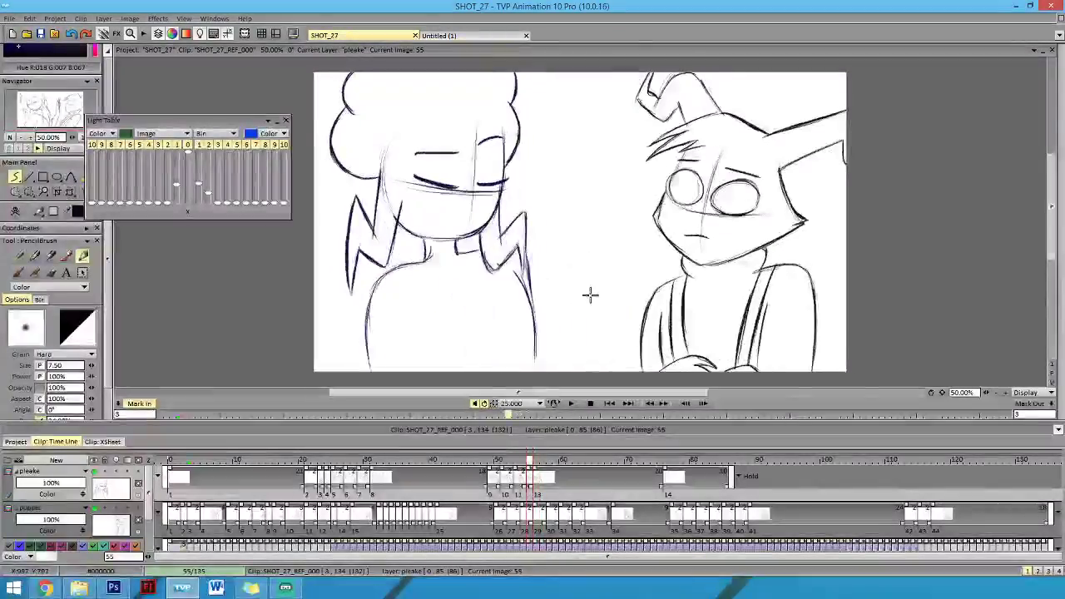
Flip between frame 55 and its neighbouring frames to compare the left character's poses.
{"action": "key", "text": "Right"}
{"action": "key", "text": "Left"}
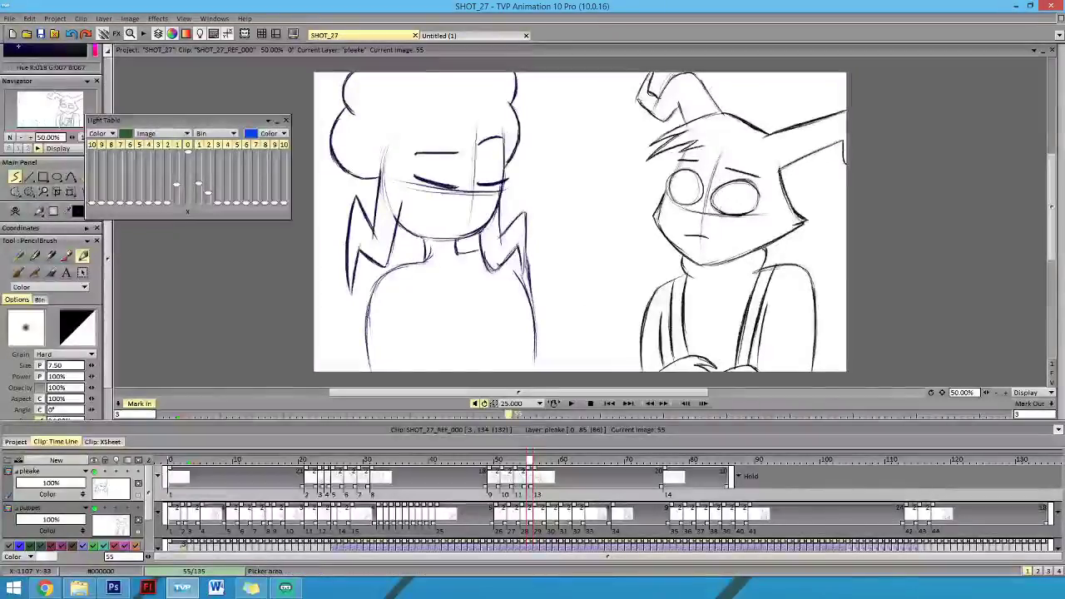
{"action": "key", "text": "Right"}
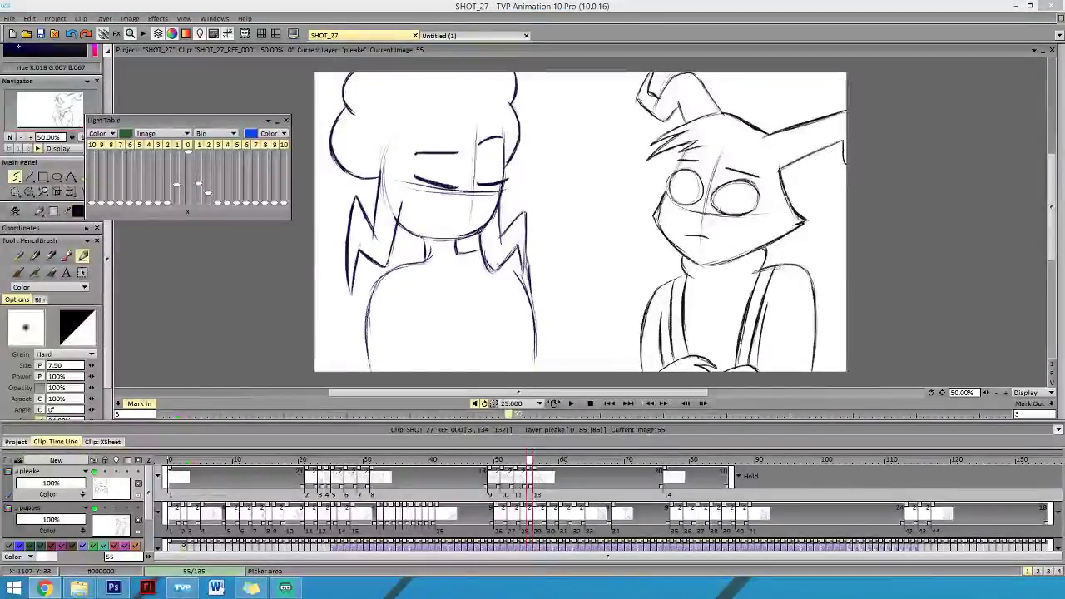
{"action": "key", "text": "Left"}
{"action": "key", "text": "Right"}
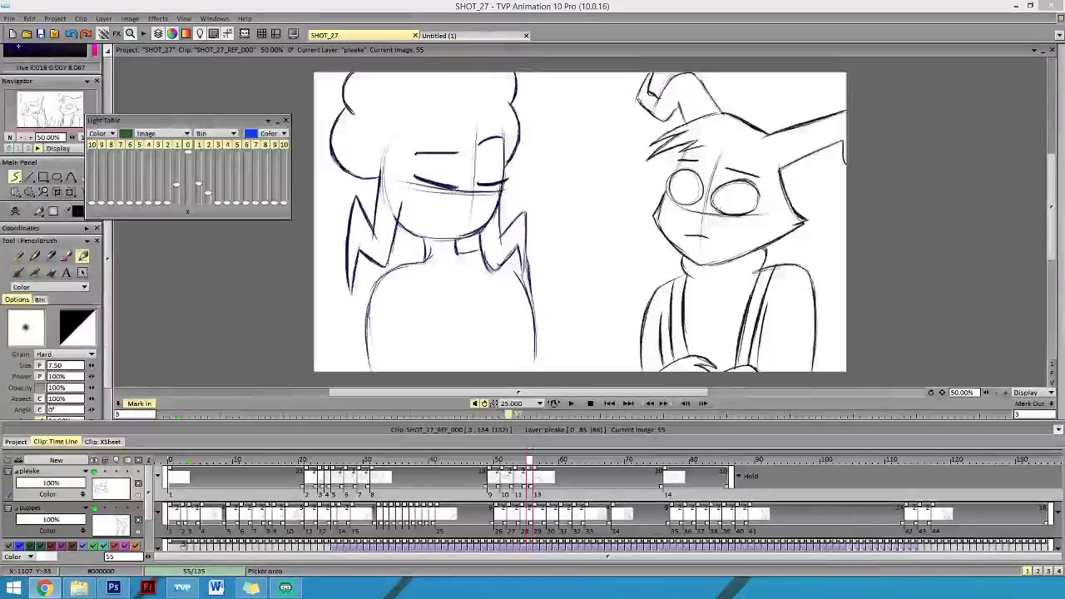
{"action": "key", "text": "Left"}
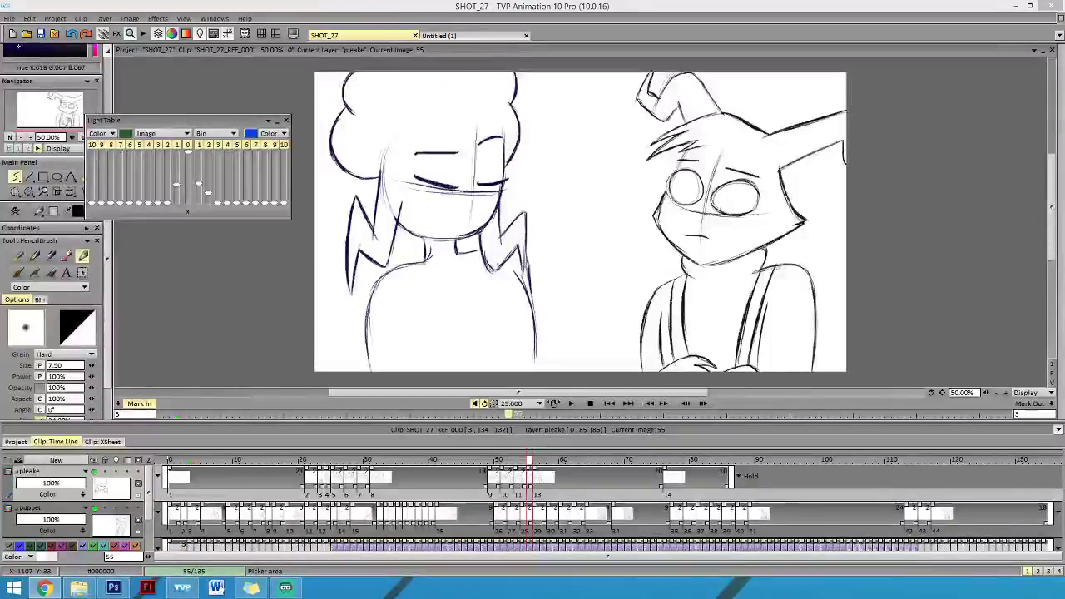
{"action": "key", "text": "Right"}
{"action": "key", "text": "Left"}
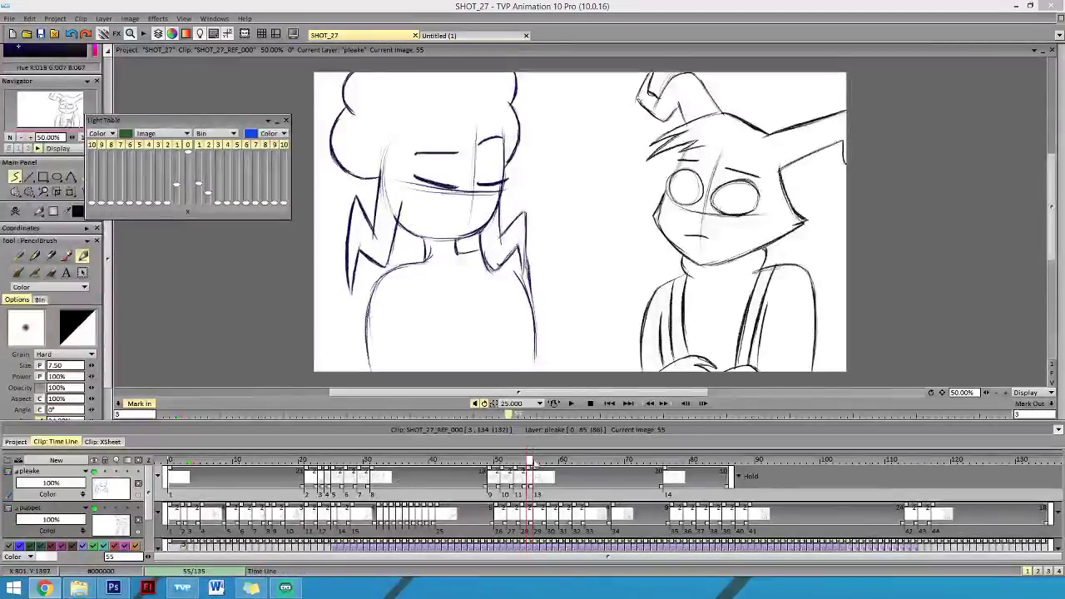
{"action": "left_click_drag", "start_coordinate": [509, 414], "coordinate": [527, 432]}
{"action": "key", "text": "Left"}
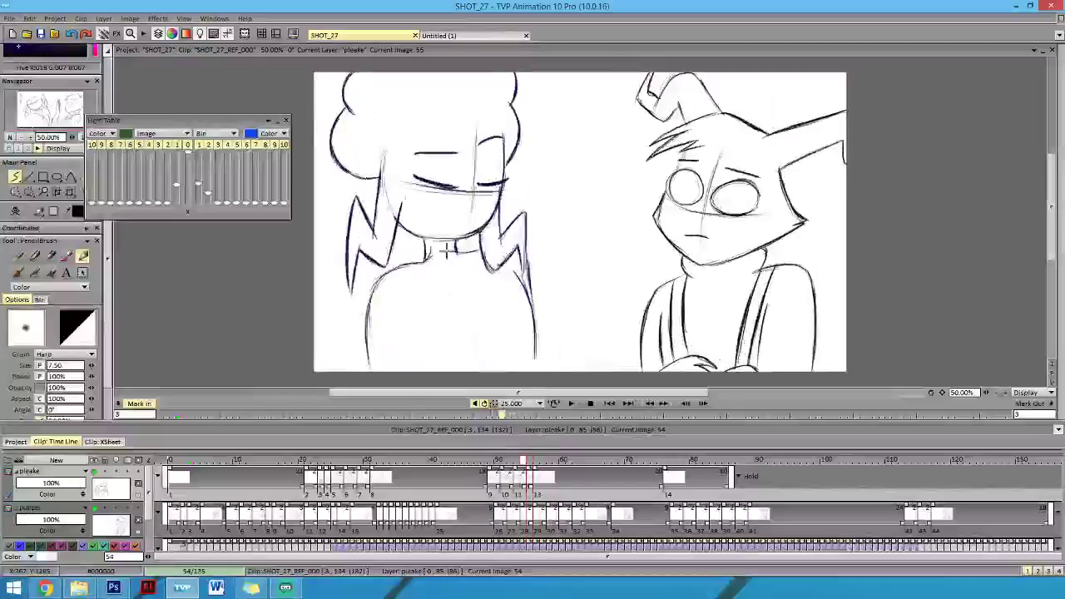
{"action": "key", "text": "Right"}
{"action": "key", "text": "Left"}
{"action": "key", "text": "Right"}
{"action": "key", "text": "Left"}
{"action": "key", "text": "Right"}
{"action": "key", "text": "Left"}
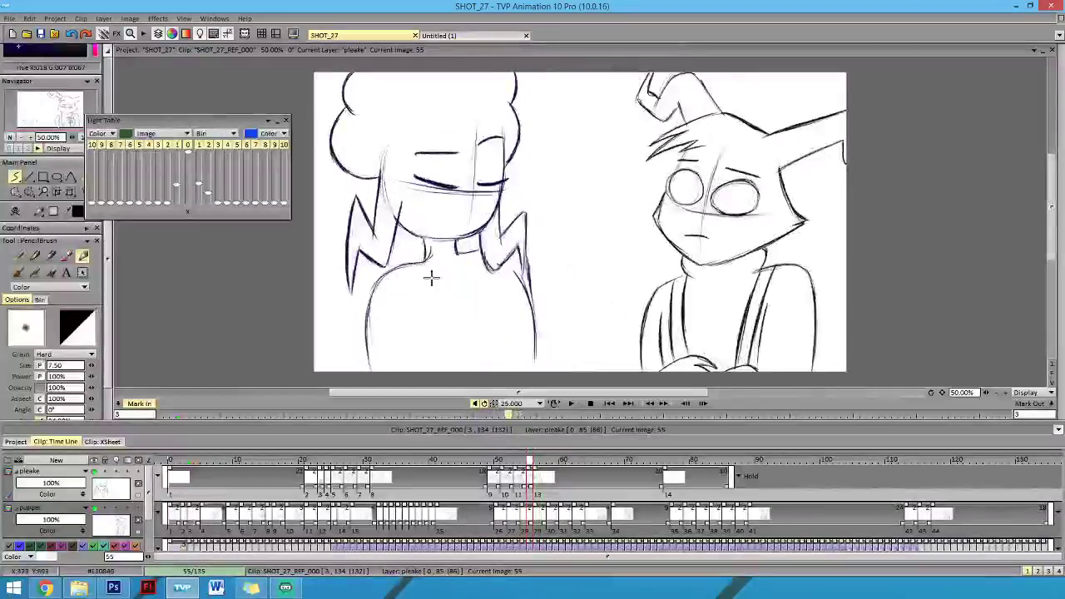
Try a straight diagonal lapel line across the left character's chest on frame 55 and erase it.
{"action": "left_click_drag", "start_coordinate": [465, 315], "coordinate": [421, 270]}
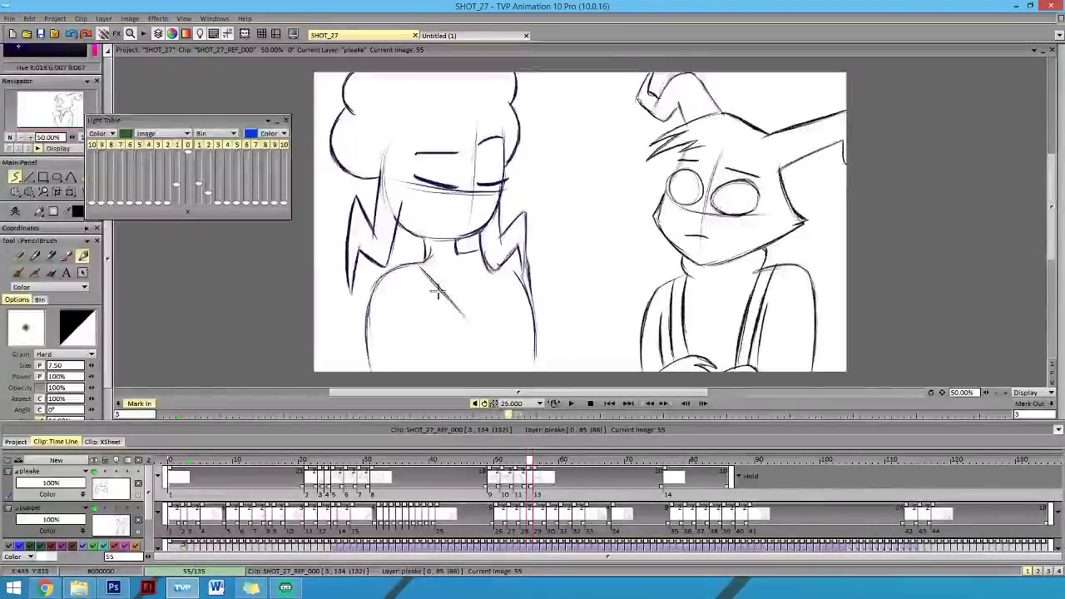
{"action": "key", "text": "Left"}
{"action": "key", "text": "Right"}
{"action": "key", "text": "Right"}
{"action": "key", "text": "Left"}
{"action": "key", "text": "Left"}
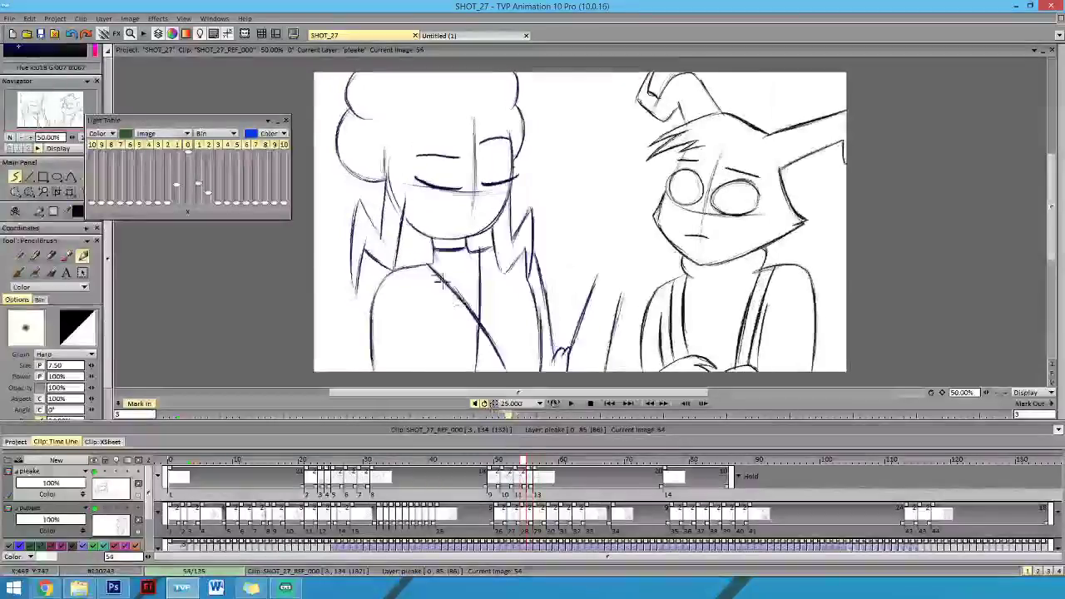
{"action": "key", "text": "Right"}
{"action": "key", "text": "e"}
{"action": "mouse_move", "coordinate": [447, 292]}
{"action": "left_mouse_down"}
{"action": "mouse_move", "coordinate": [471, 327]}
{"action": "mouse_move", "coordinate": [435, 283]}
{"action": "left_mouse_up"}
Draw the left character's lapel on frame 55 as a curve from the neck to the lower edge of the picture.
{"action": "key", "text": "b"}
{"action": "key", "text": "Left"}
{"action": "key", "text": "Right"}
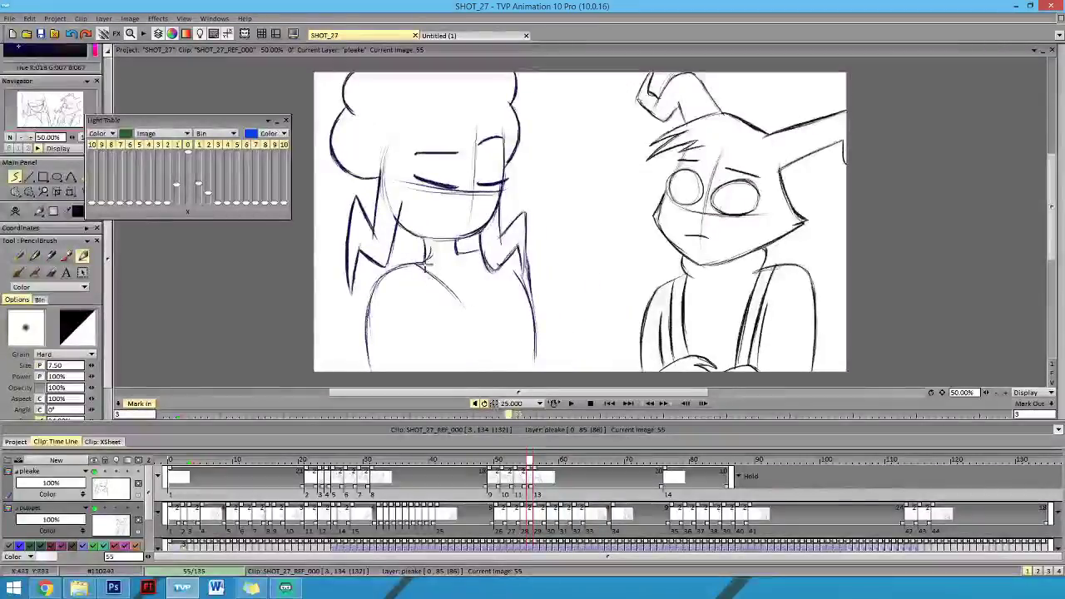
{"action": "key", "text": "Left"}
{"action": "key", "text": "Left"}
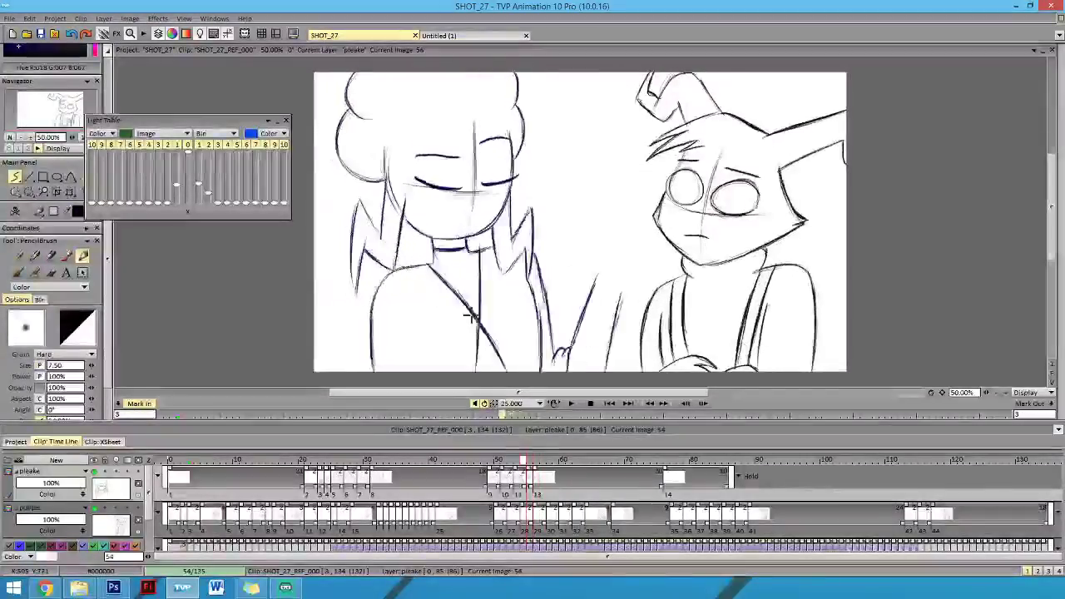
{"action": "left_click_drag", "start_coordinate": [486, 355], "coordinate": [485, 403]}
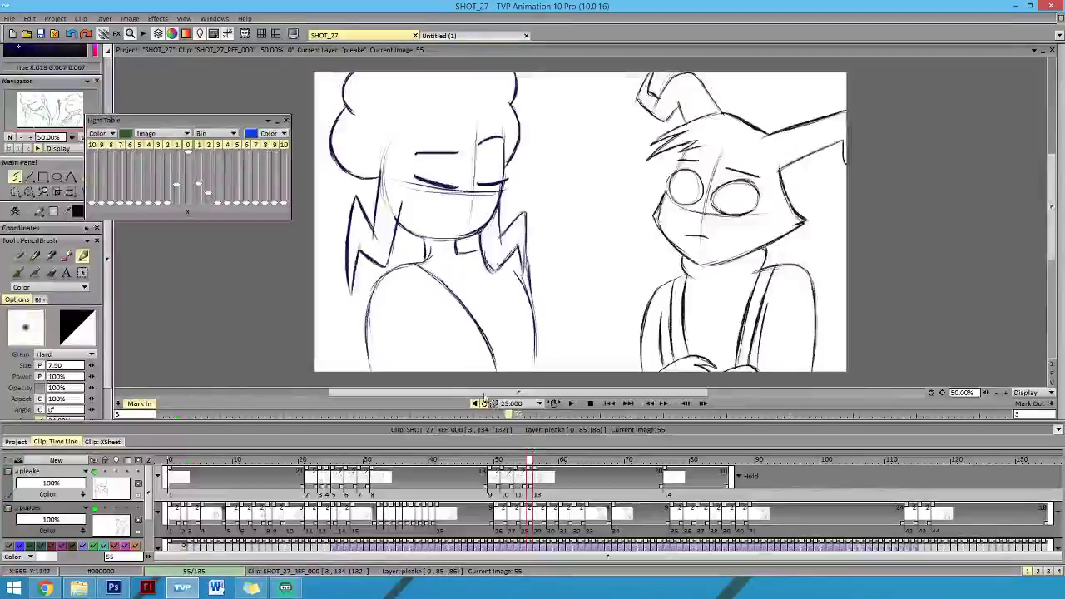
Check the neighbouring frames and draw the coat's vertical centre line from the collar down across the lapel on frame 55.
{"action": "key", "text": "Right"}
{"action": "key", "text": "Right"}
{"action": "key", "text": "Left"}
{"action": "key", "text": "Left"}
{"action": "key", "text": "Left"}
{"action": "key", "text": "Right"}
{"action": "key", "text": "Right"}
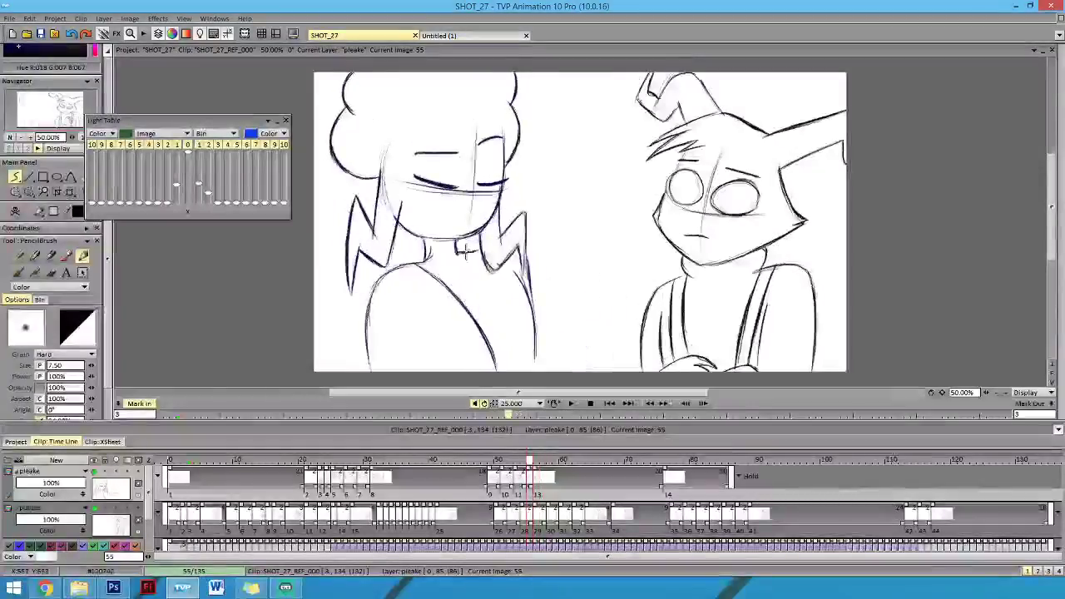
{"action": "left_click_drag", "start_coordinate": [466, 249], "coordinate": [471, 299]}
{"action": "key", "text": "Left"}
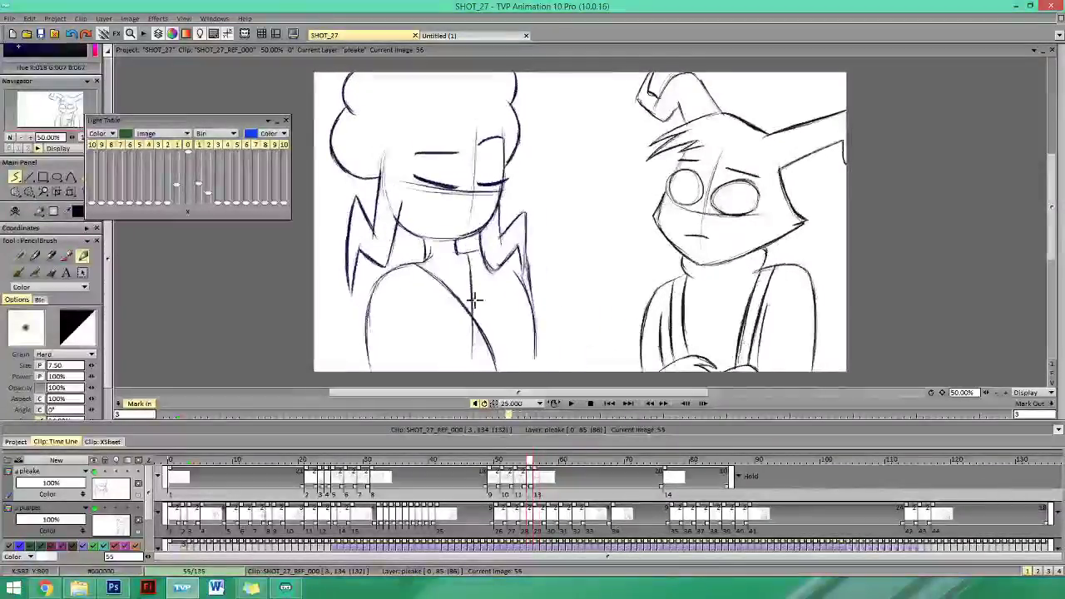
{"action": "key", "text": "Right"}
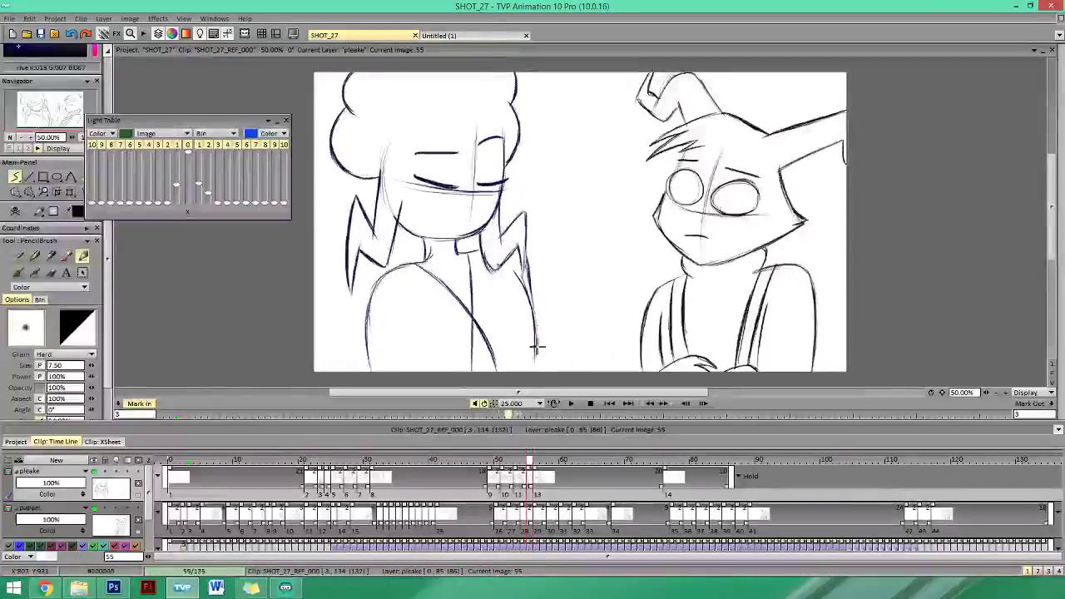
Draw the left character's outer arm line on frame 55, running down from the hair tip near the shoulder.
{"action": "key", "text": "Right"}
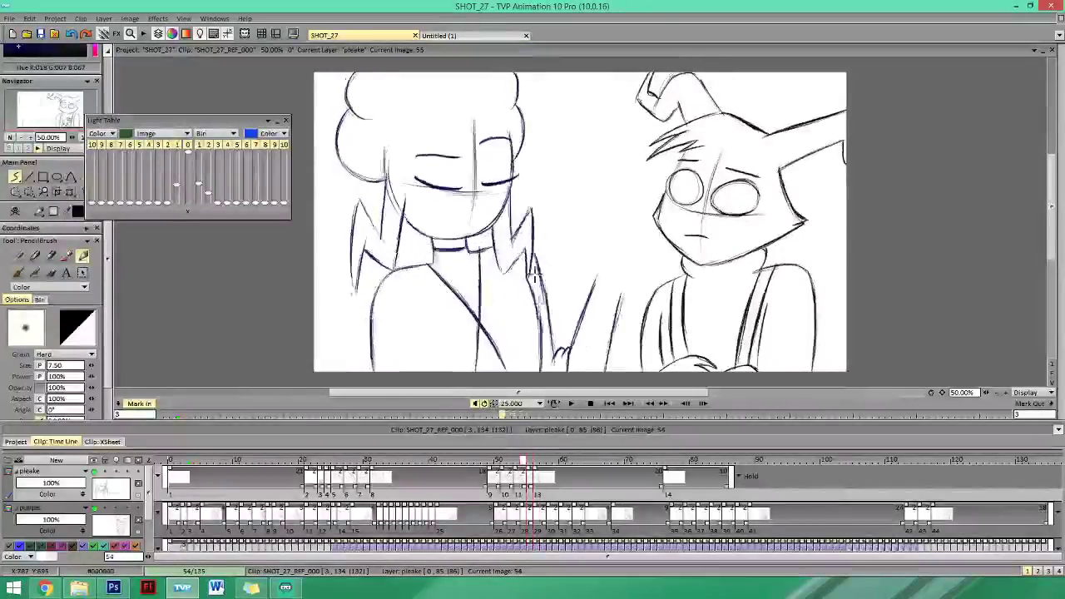
{"action": "key", "text": "Left"}
{"action": "key", "text": "Right"}
{"action": "key", "text": "Right"}
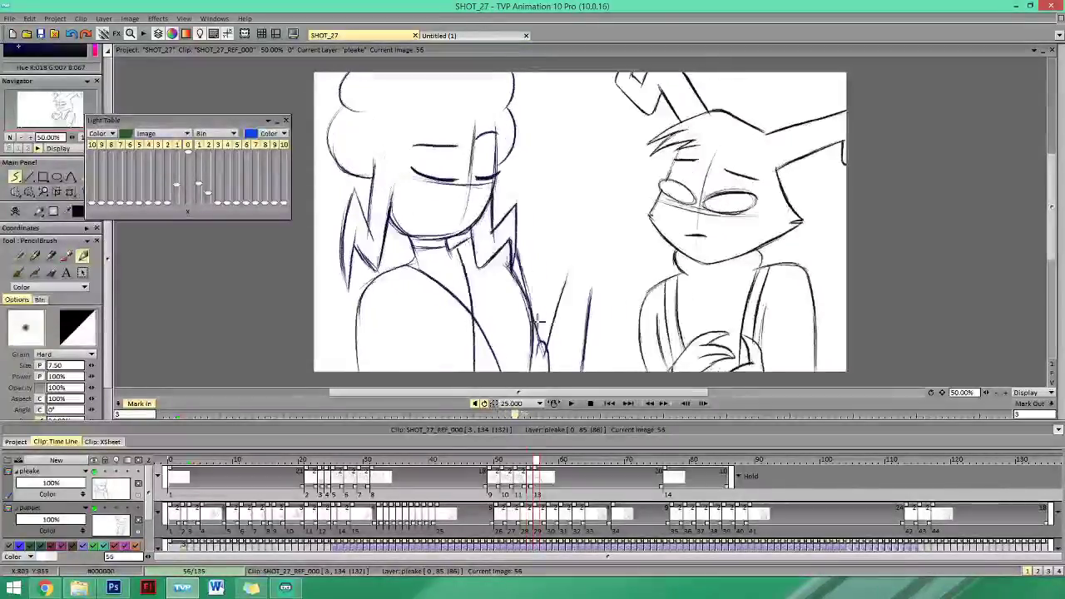
{"action": "key", "text": "Left"}
{"action": "key", "text": "Left"}
{"action": "key", "text": "Right"}
{"action": "left_click_drag", "start_coordinate": [530, 283], "coordinate": [544, 356]}
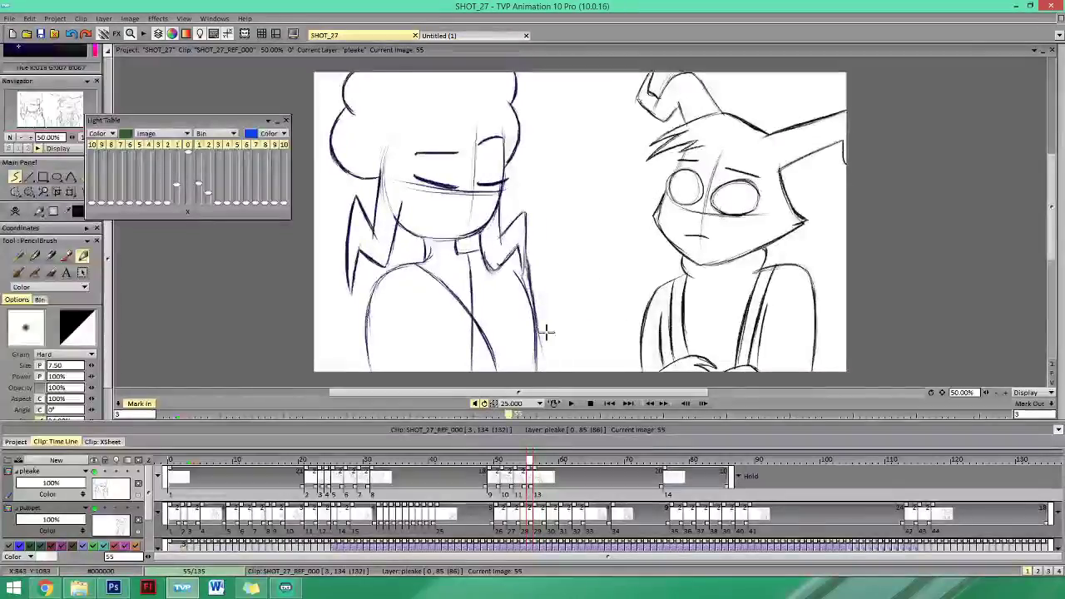
Sketch the diagonal inner edge of the left character's raised forearm on frame 55, placed between the neighbouring frames' lines.
{"action": "key", "text": "Left"}
{"action": "key", "text": "Right"}
{"action": "key", "text": "Right"}
{"action": "key", "text": "Left"}
{"action": "key", "text": "Left"}
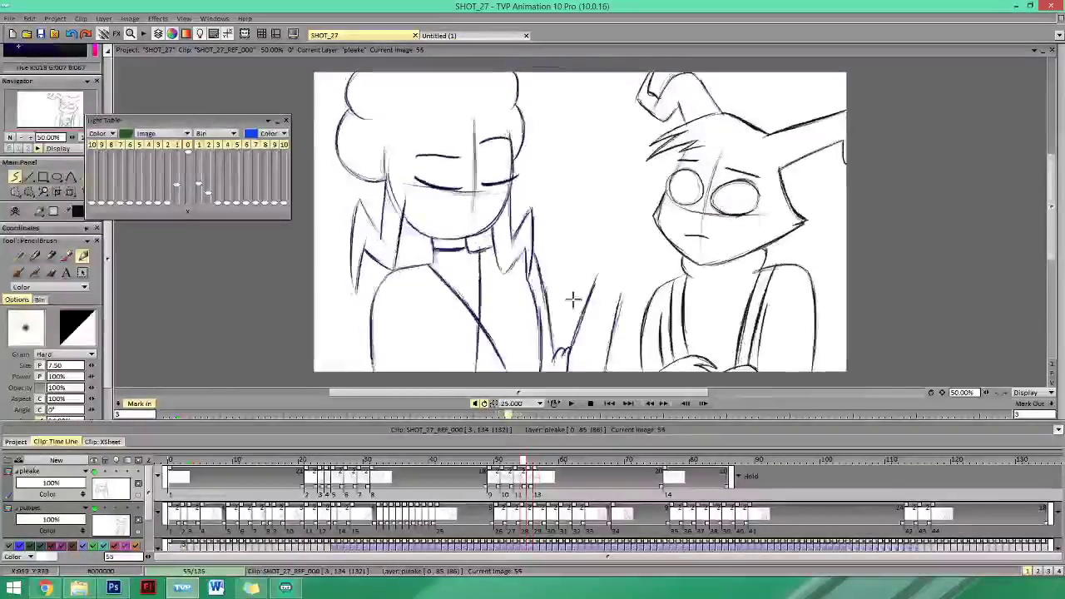
{"action": "key", "text": "Right"}
{"action": "mouse_move", "coordinate": [556, 343]}
{"action": "left_mouse_down"}
{"action": "mouse_move", "coordinate": [580, 277]}
{"action": "mouse_move", "coordinate": [557, 330]}
{"action": "left_mouse_up"}
{"action": "key", "text": "Right"}
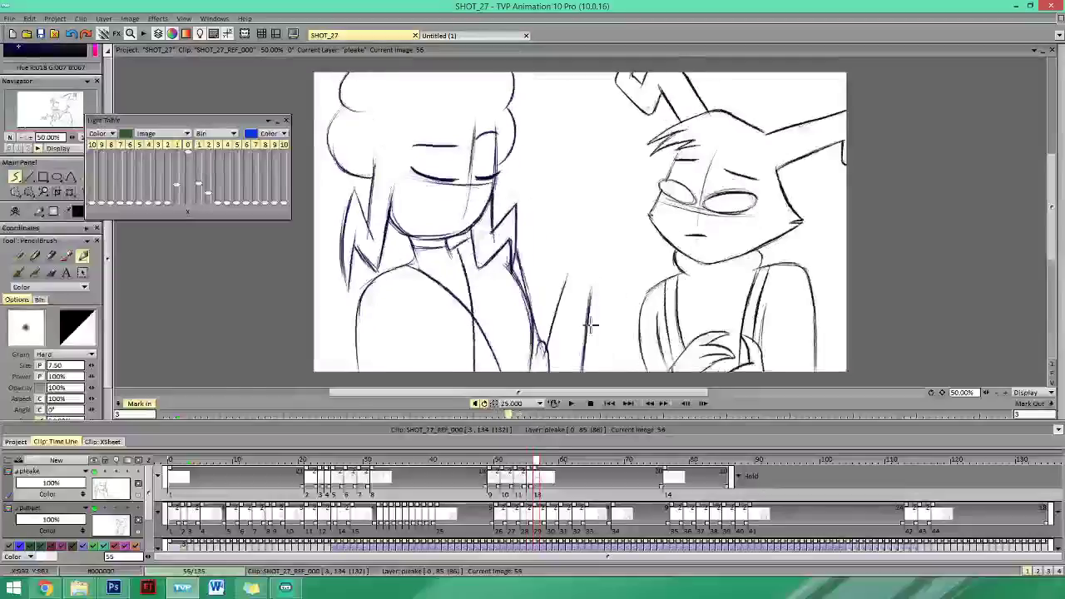
Sketch the forearm's outer edge on frame 55, beside the diagonal inner edge and down to the lower picture edge.
{"action": "key", "text": "Left"}
{"action": "key", "text": "Left"}
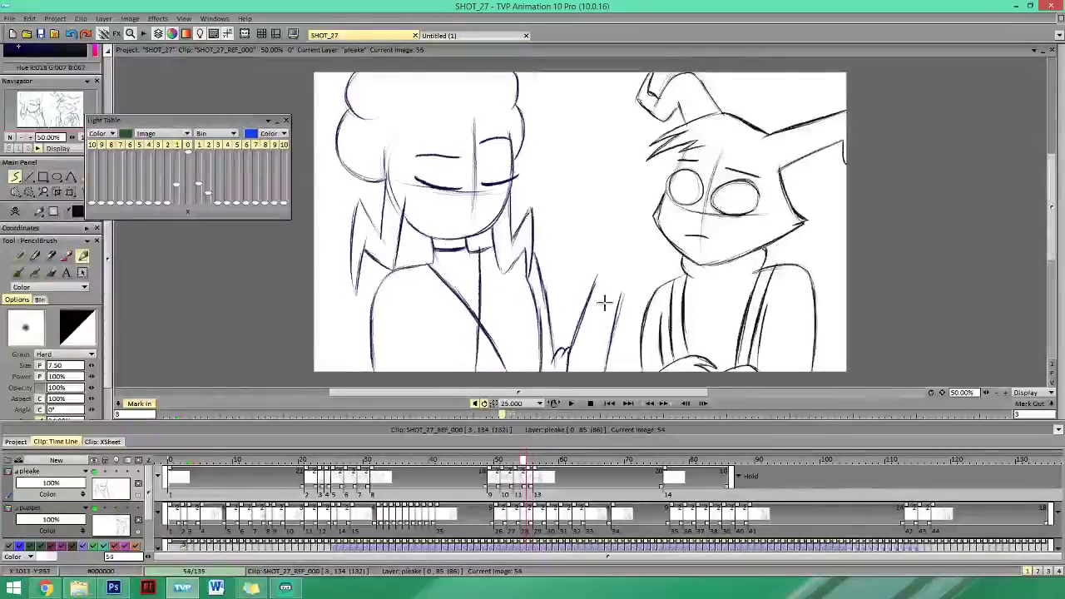
{"action": "key", "text": "Right"}
{"action": "key", "text": "Right"}
{"action": "key", "text": "Left"}
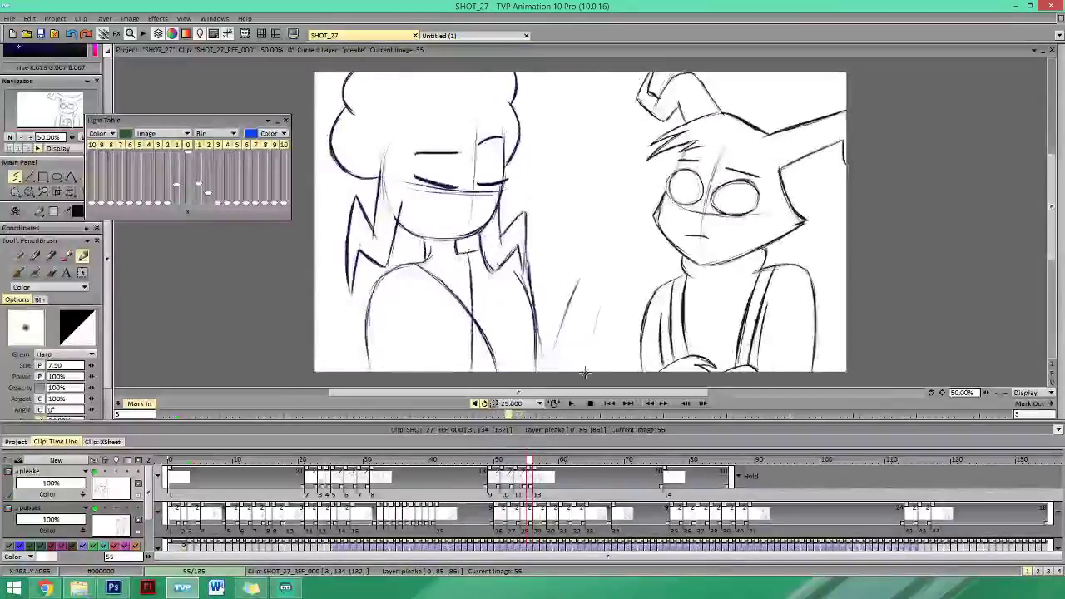
{"action": "key", "text": "Left"}
{"action": "left_click_drag", "start_coordinate": [598, 305], "coordinate": [590, 357]}
{"action": "key", "text": "Left"}
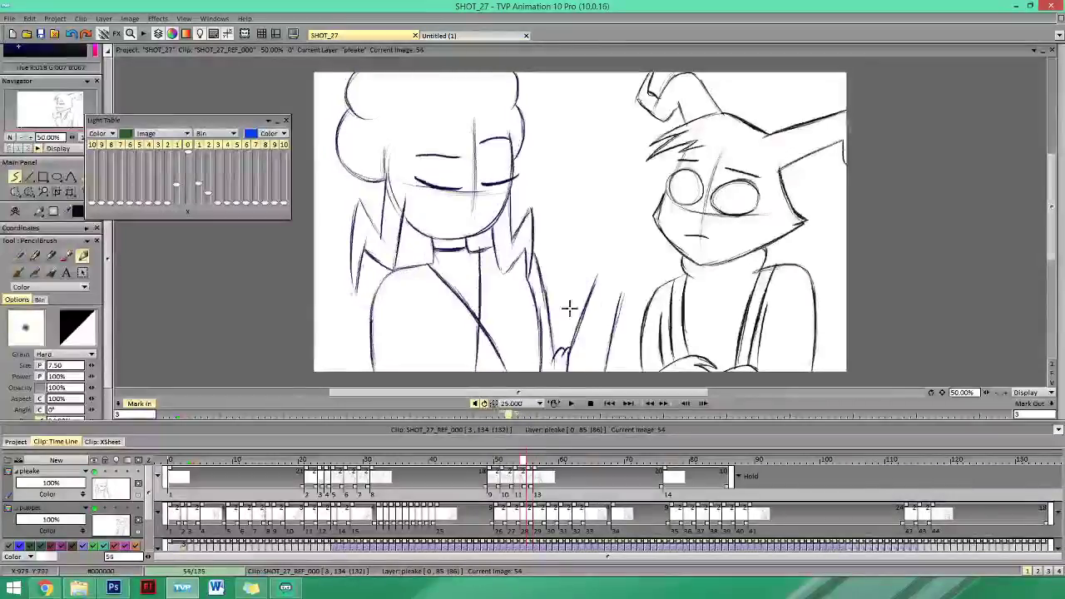
Draw the small fold where the arm bends and strengthen both forearm lines on frame 55.
{"action": "key", "text": "Right"}
{"action": "key", "text": "Right"}
{"action": "key", "text": "Left"}
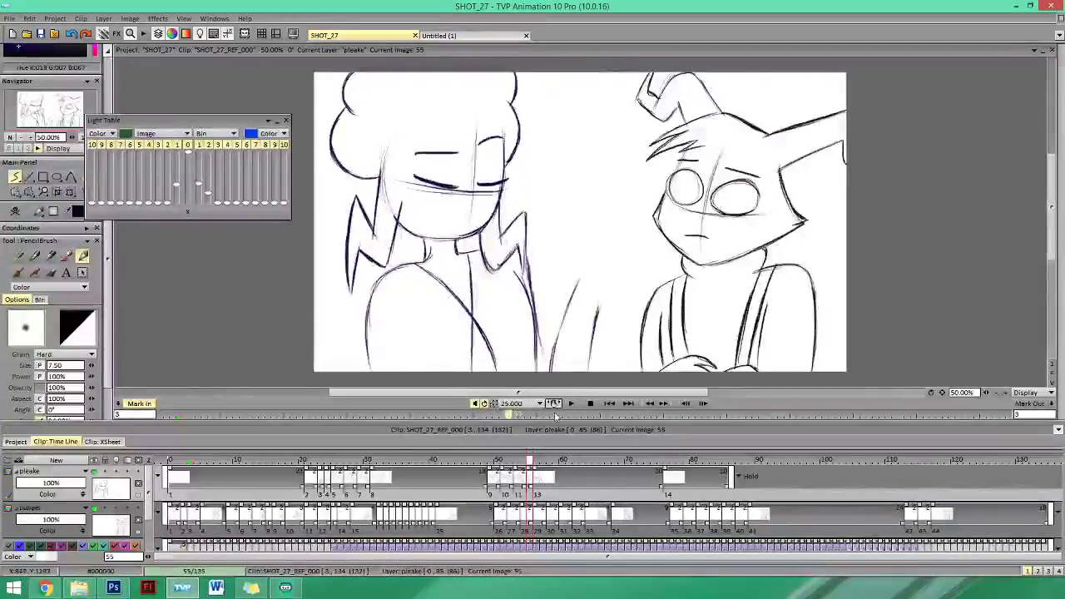
{"action": "left_click_drag", "start_coordinate": [551, 337], "coordinate": [545, 366]}
{"action": "key", "text": "Right"}
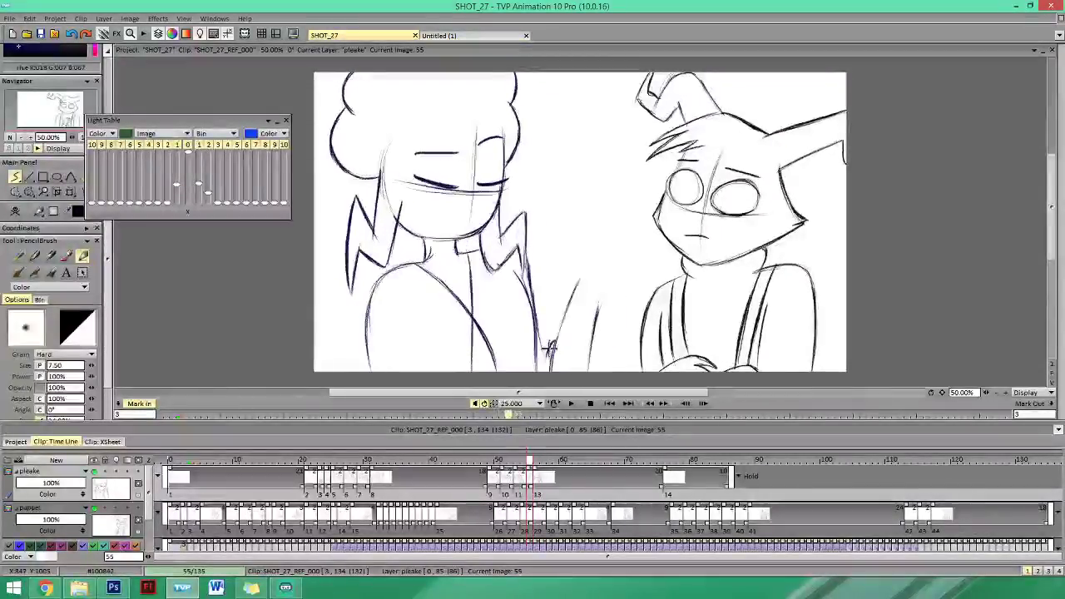
{"action": "left_click_drag", "start_coordinate": [579, 279], "coordinate": [557, 337]}
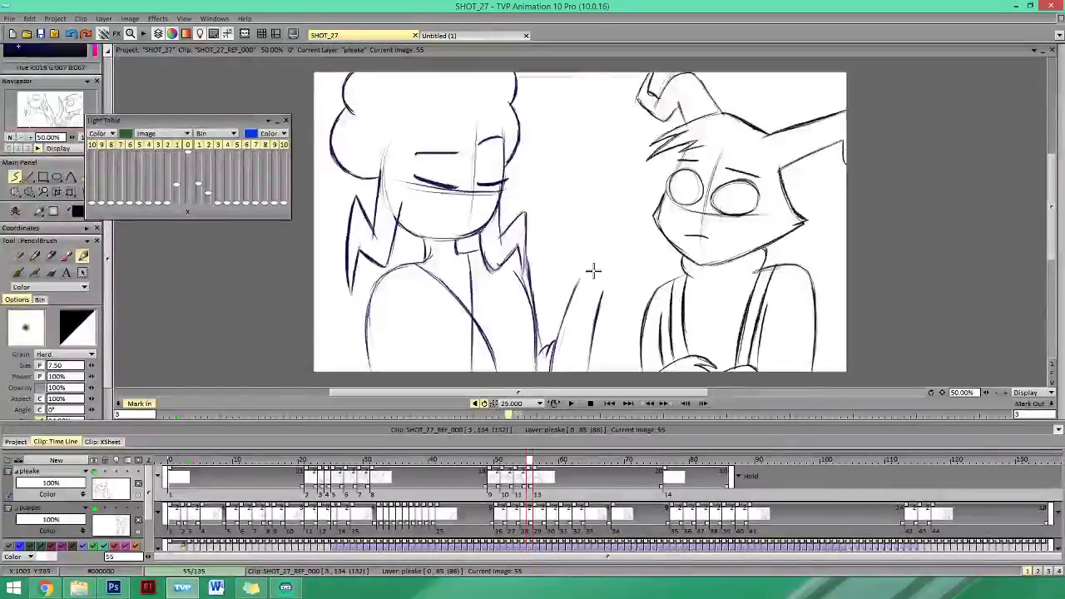
Compare frame 55 with its neighbours and add the short collar line under the left character's chin.
{"action": "key", "text": "Left"}
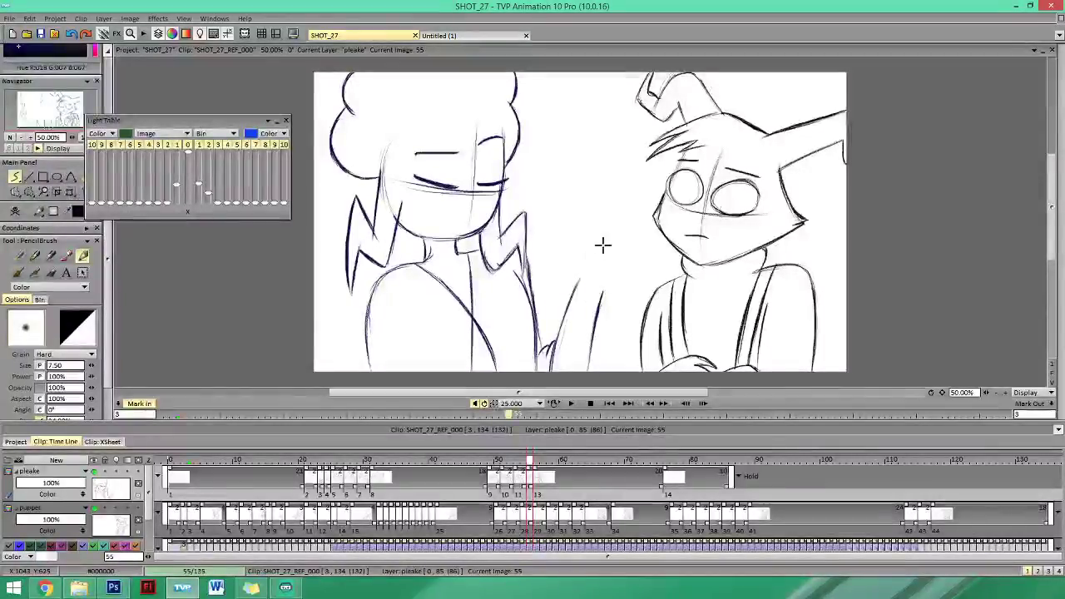
{"action": "key", "text": "Right"}
{"action": "key", "text": "Left"}
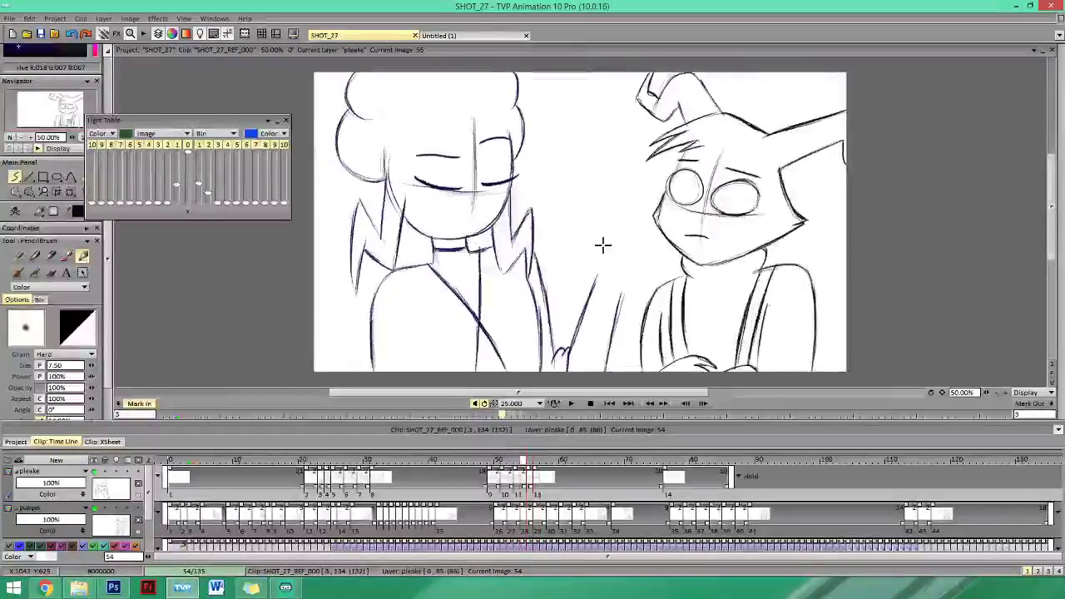
{"action": "key", "text": "Right"}
{"action": "key", "text": "Left"}
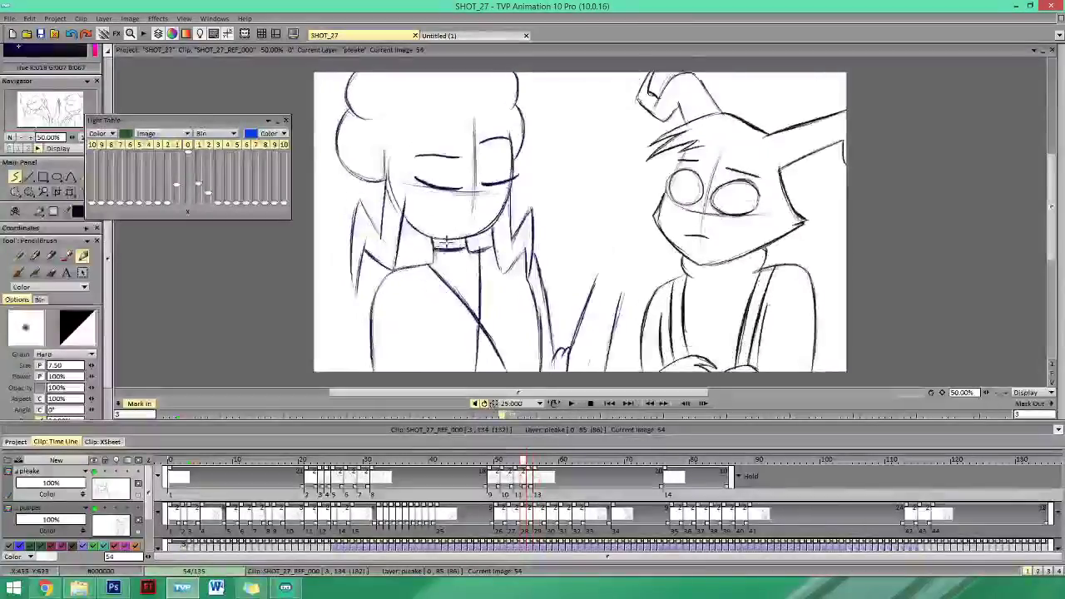
{"action": "key", "text": "Right"}
{"action": "key", "text": "Left"}
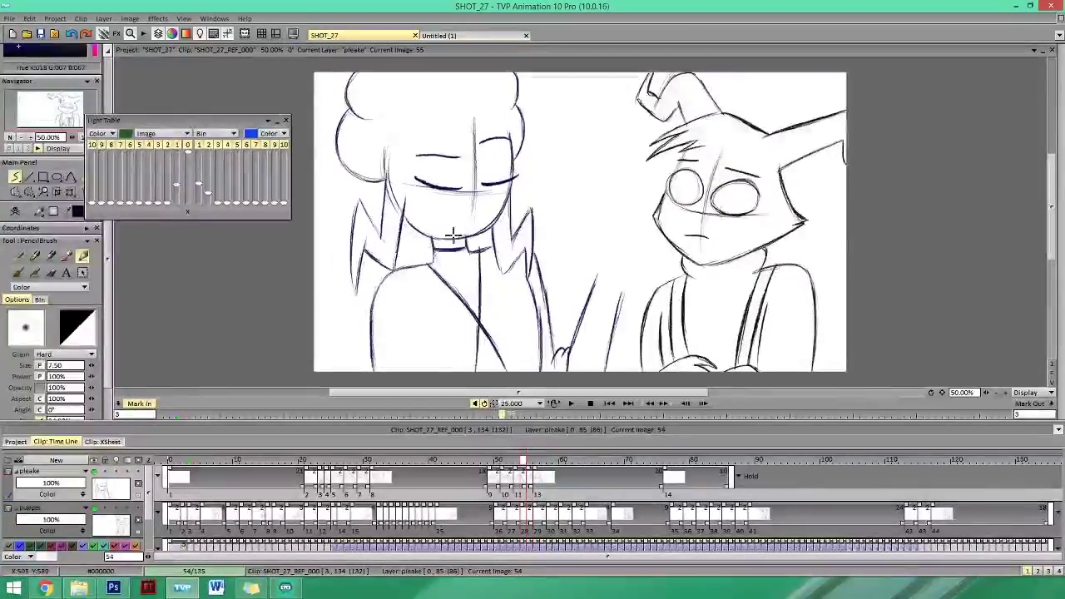
{"action": "key", "text": "Right"}
{"action": "key", "text": "Right"}
{"action": "key", "text": "Left"}
{"action": "key", "text": "Left"}
{"action": "key", "text": "Right"}
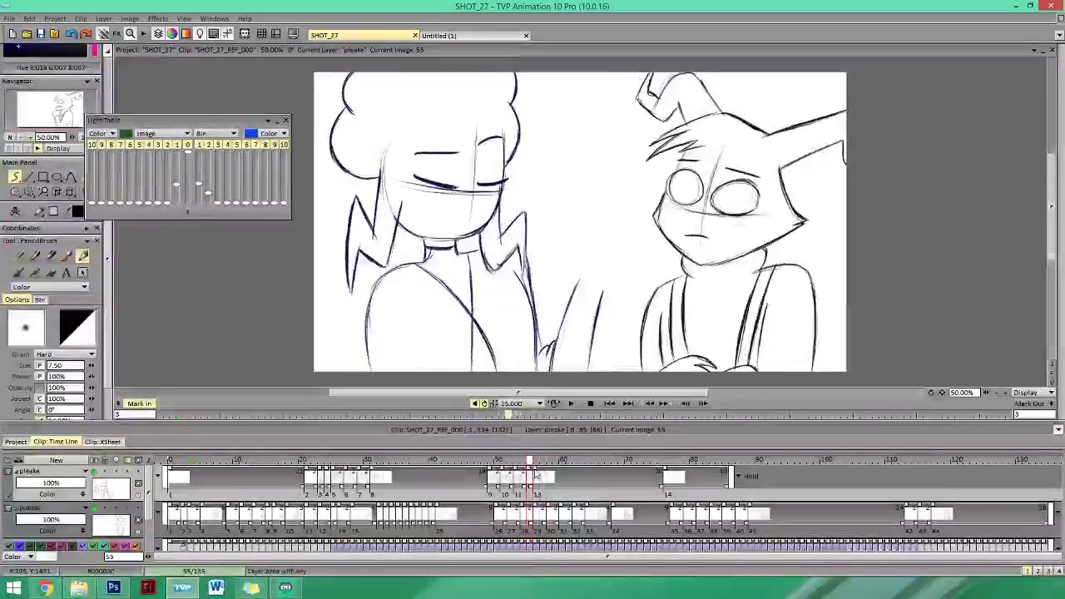
Play back the animation from the beginning to review the motion.
{"action": "left_click", "coordinate": [610, 403]}
{"action": "left_click", "coordinate": [571, 404]}
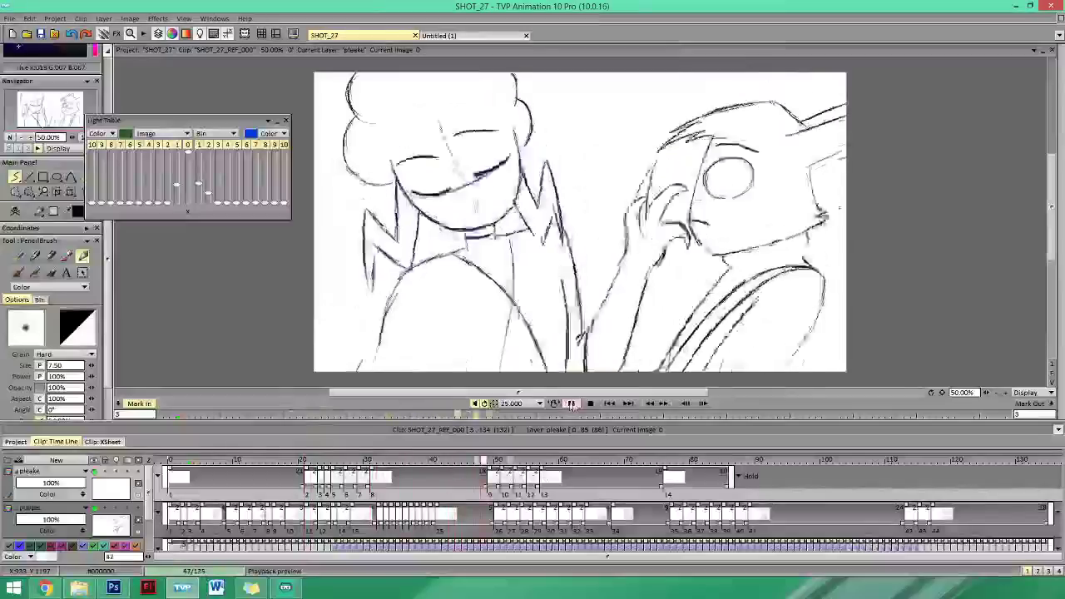
{"action": "left_click", "coordinate": [608, 404]}
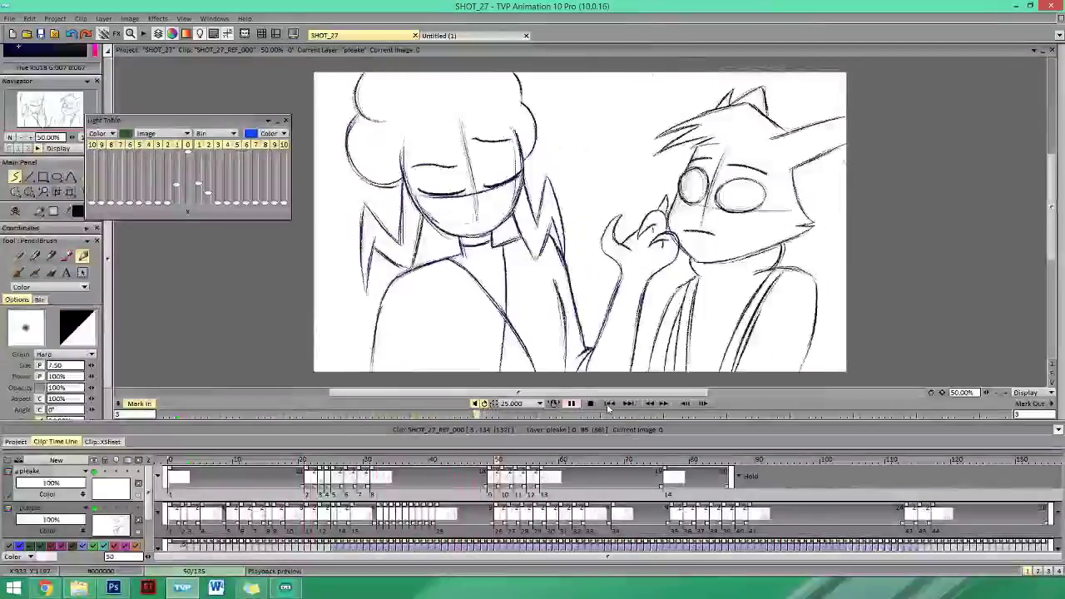
Go to frame 53 and show the soundtrack waveform in the timeline.
{"action": "left_click", "coordinate": [516, 460]}
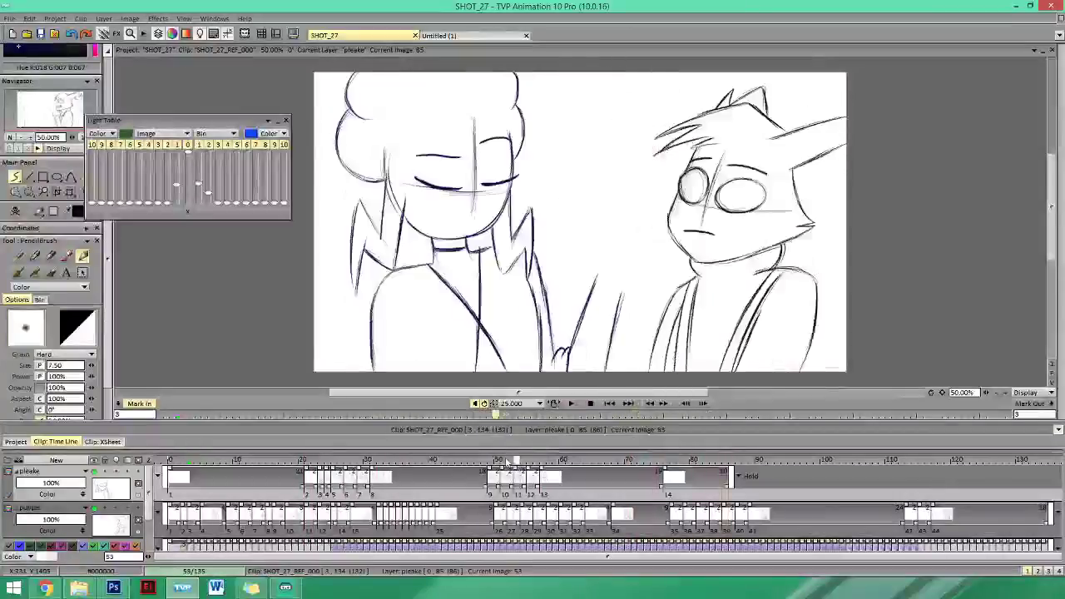
{"action": "left_click", "coordinate": [136, 455]}
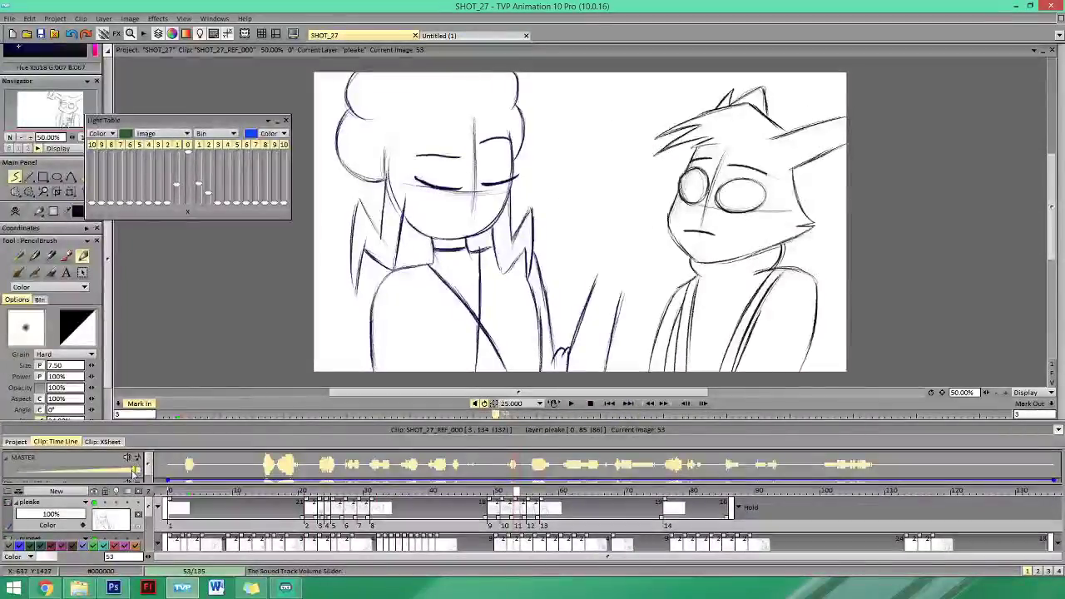
Lower the master soundtrack volume, scrubbing the opening frames to check the level, and return to frame 0.
{"action": "left_click", "coordinate": [161, 505]}
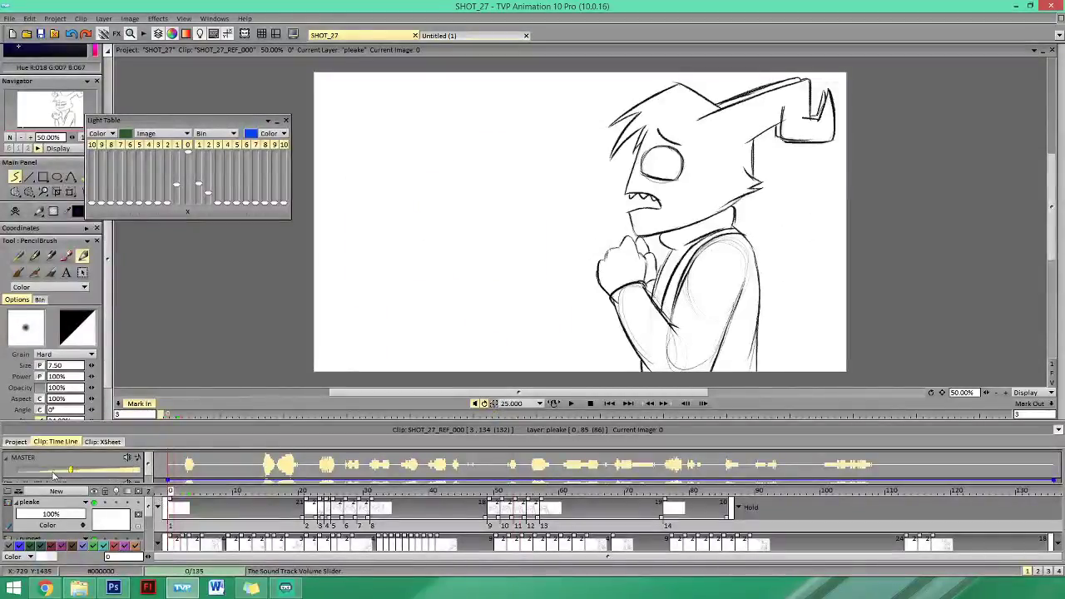
{"action": "left_click", "coordinate": [47, 472]}
{"action": "left_click_drag", "start_coordinate": [183, 496], "coordinate": [378, 491]}
{"action": "left_click", "coordinate": [171, 492]}
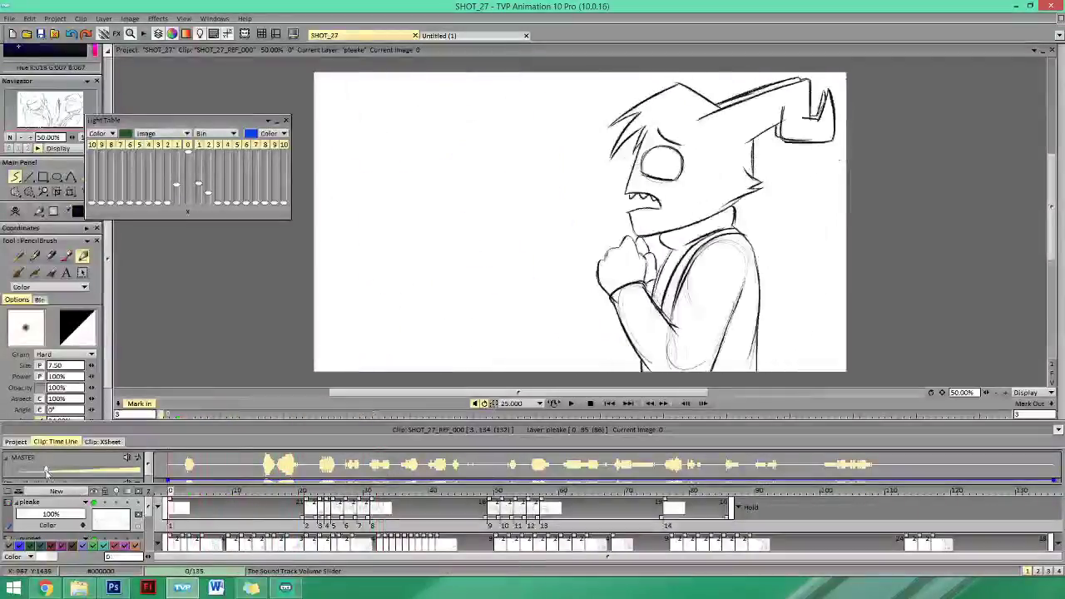
{"action": "left_click_drag", "start_coordinate": [46, 472], "coordinate": [36, 476]}
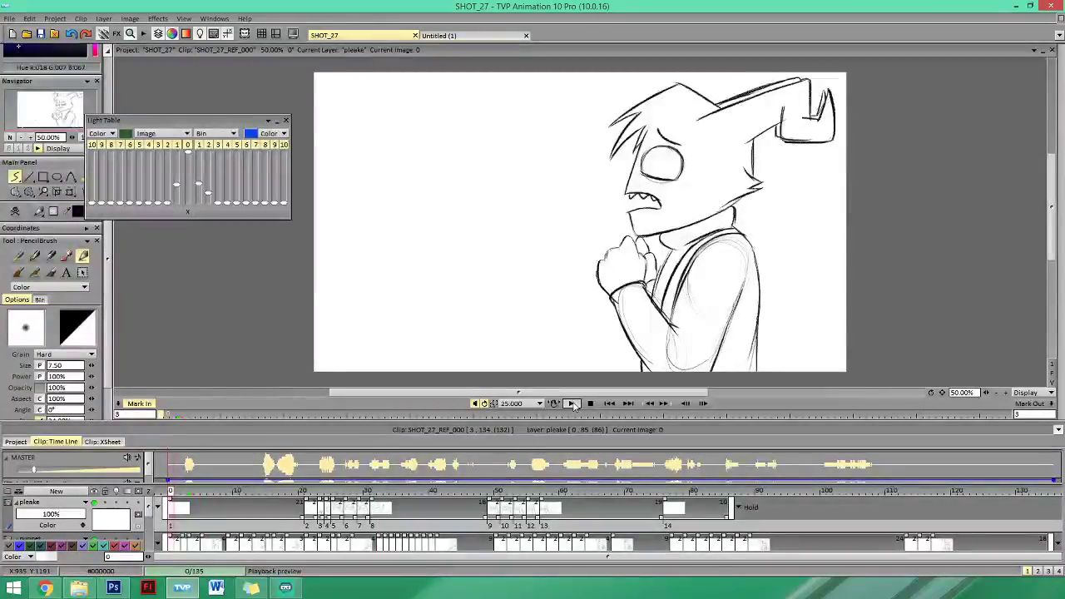
Play back the animation with sound from the beginning and review the motion against the audio.
{"action": "left_click", "coordinate": [573, 404]}
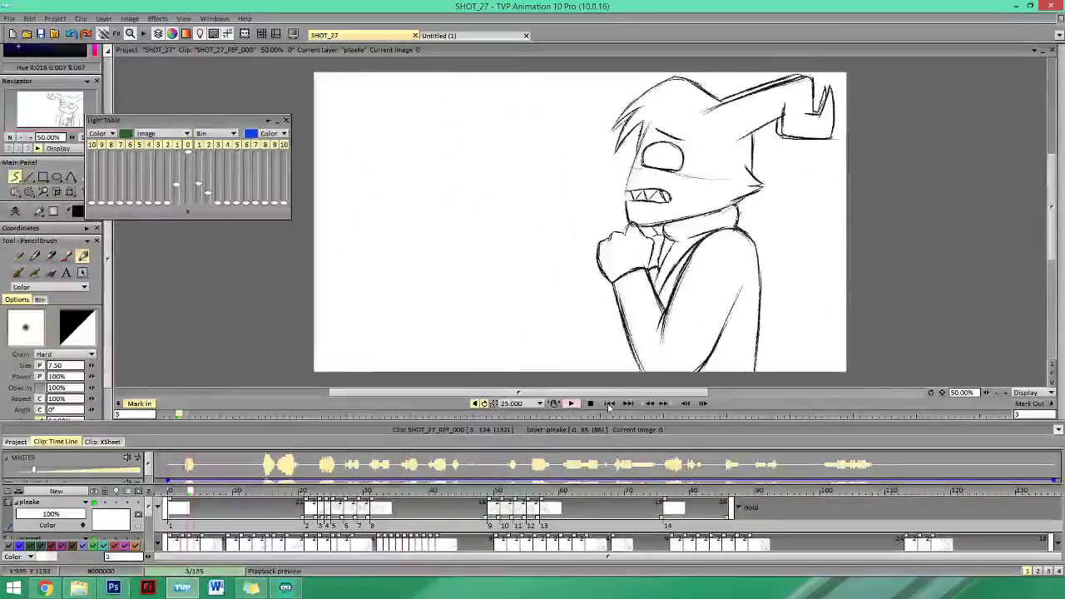
{"action": "left_click", "coordinate": [573, 405]}
{"action": "left_click", "coordinate": [573, 406]}
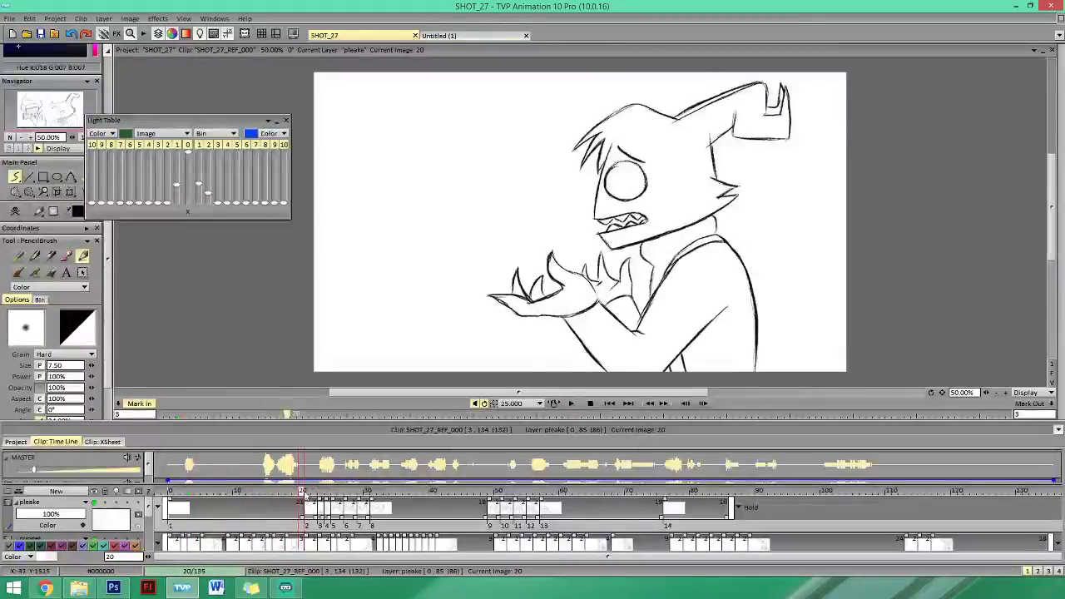
{"action": "left_click", "coordinate": [313, 492]}
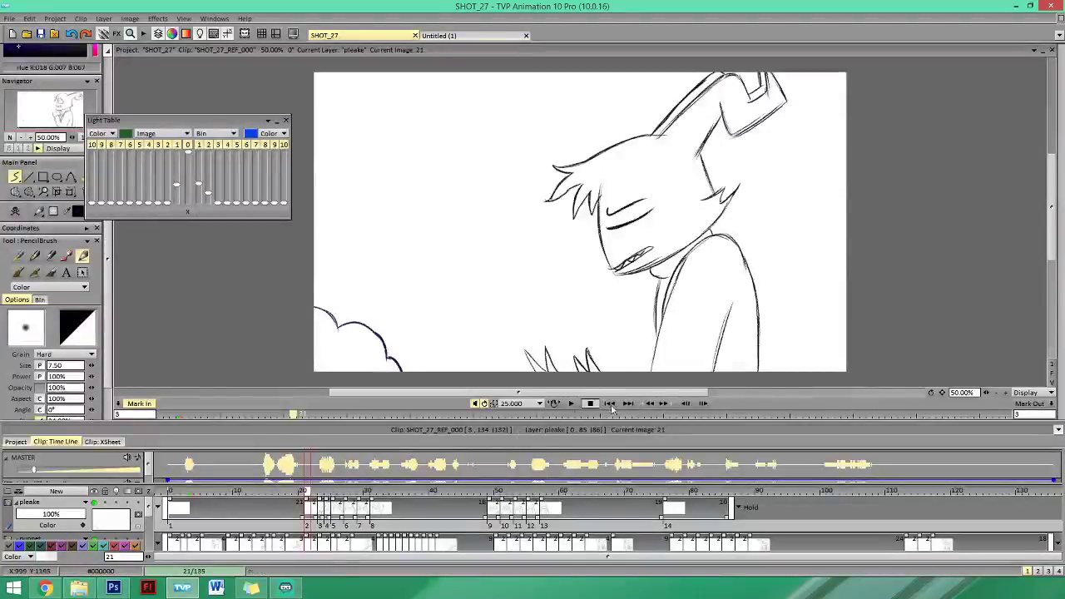
{"action": "left_click", "coordinate": [570, 402]}
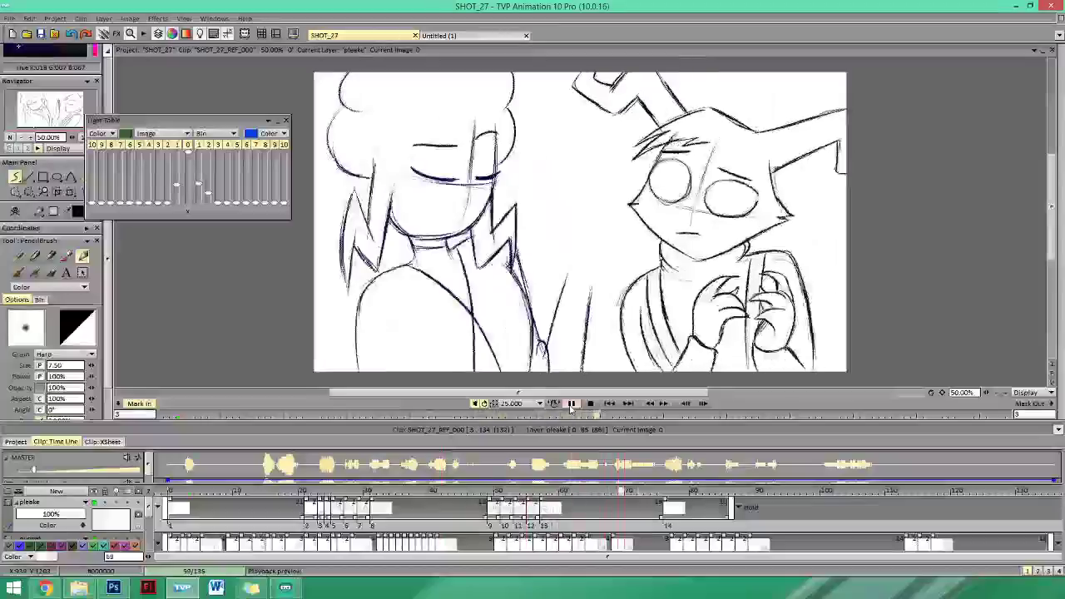
{"action": "left_click", "coordinate": [571, 403]}
Scrub through the opening frames against the soundtrack waveform and return to frame 0.
{"action": "mouse_move", "coordinate": [491, 496]}
{"action": "left_mouse_down"}
{"action": "mouse_move", "coordinate": [925, 503]}
{"action": "mouse_move", "coordinate": [170, 509]}
{"action": "mouse_move", "coordinate": [185, 519]}
{"action": "left_mouse_up"}
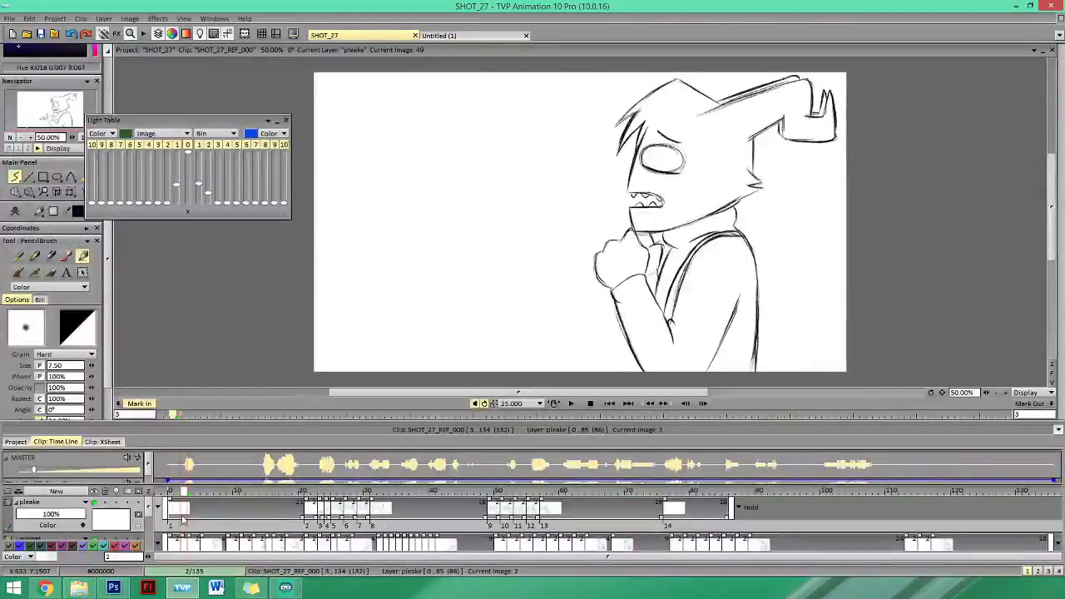
{"action": "left_click", "coordinate": [190, 511]}
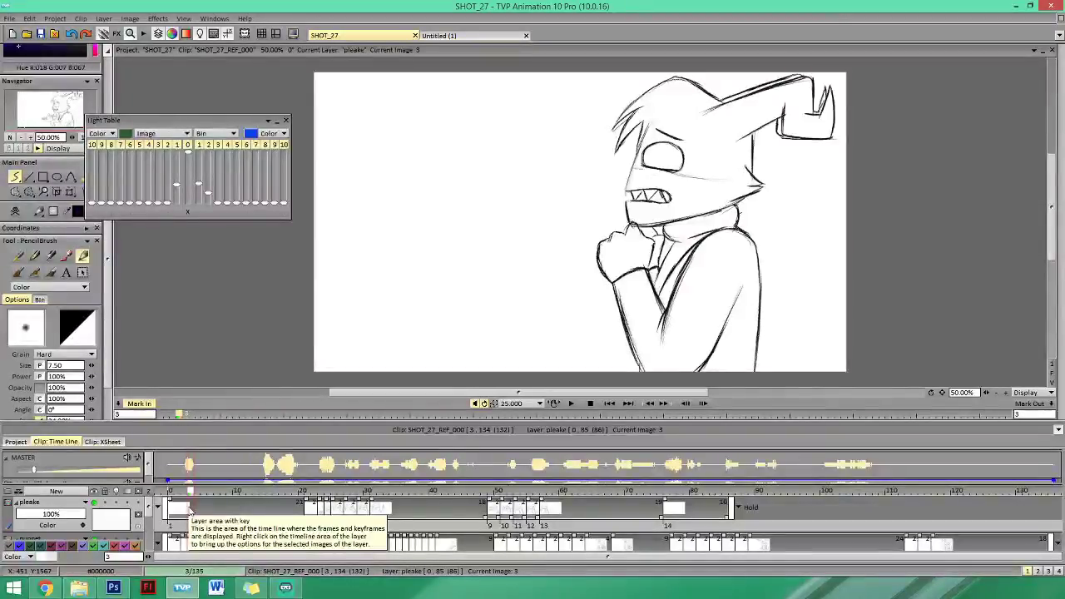
{"action": "left_click", "coordinate": [313, 492]}
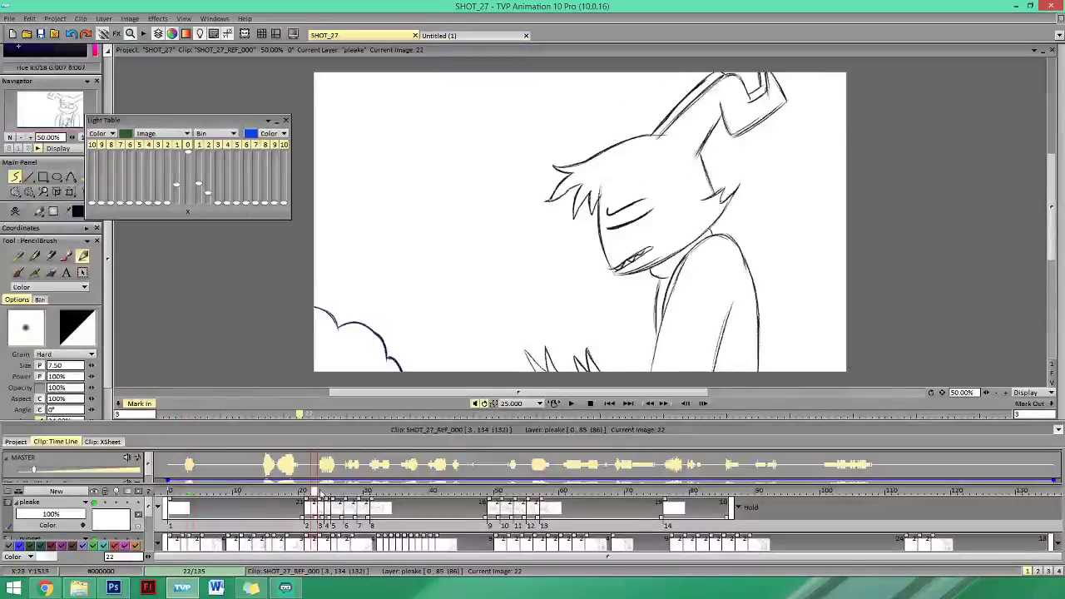
{"action": "left_click", "coordinate": [411, 492]}
{"action": "mouse_move", "coordinate": [424, 498]}
{"action": "left_mouse_down"}
{"action": "mouse_move", "coordinate": [574, 496]}
{"action": "mouse_move", "coordinate": [789, 471]}
{"action": "mouse_move", "coordinate": [168, 489]}
{"action": "left_mouse_up"}
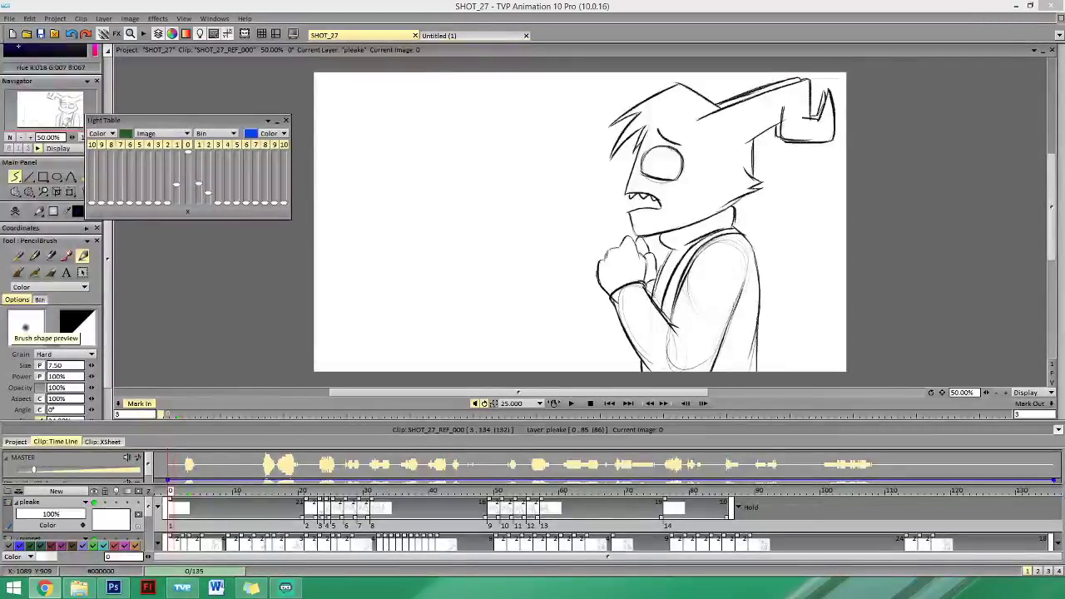
Check the pose at frame 24 and replay the animation with sound.
{"action": "left_click_drag", "start_coordinate": [308, 492], "coordinate": [327, 495]}
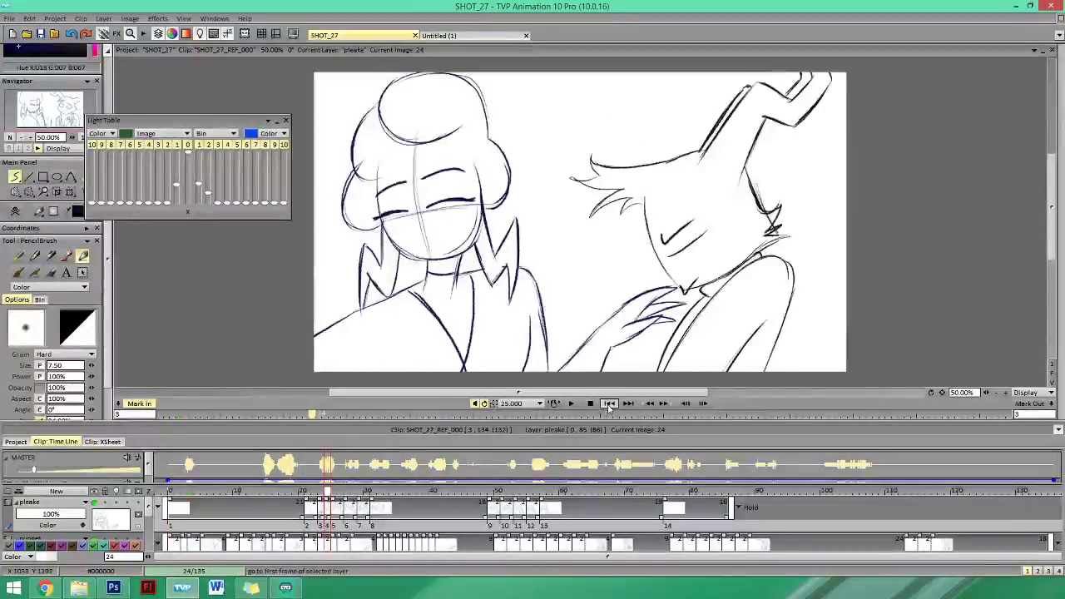
{"action": "left_click", "coordinate": [570, 404]}
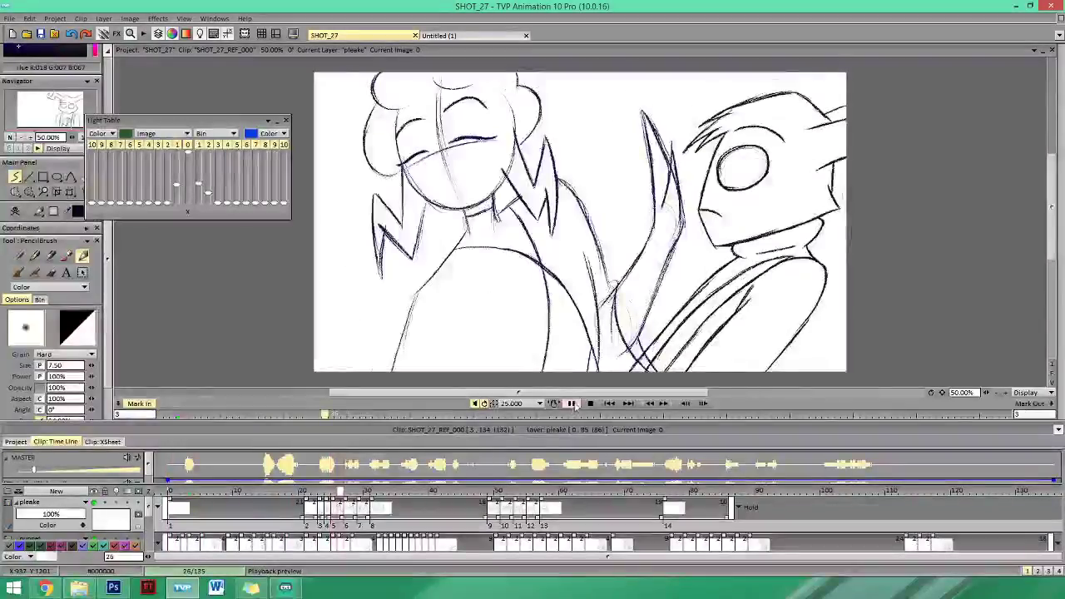
{"action": "left_click", "coordinate": [609, 404]}
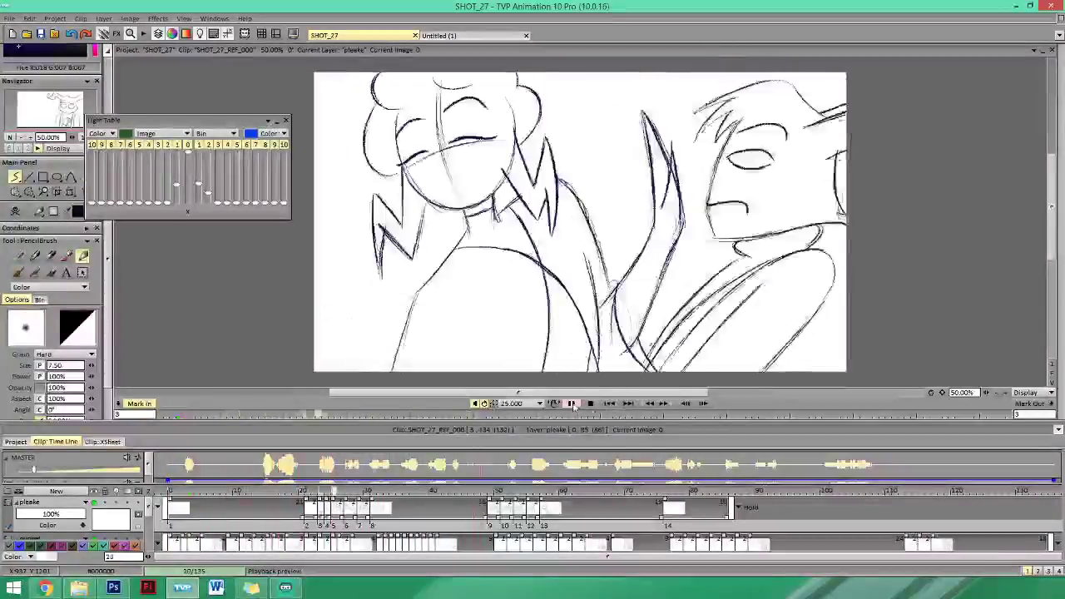
{"action": "left_click", "coordinate": [571, 403]}
Go to frame 75 and compare the left character's pose there with frame 76.
{"action": "left_click_drag", "start_coordinate": [368, 492], "coordinate": [662, 497]}
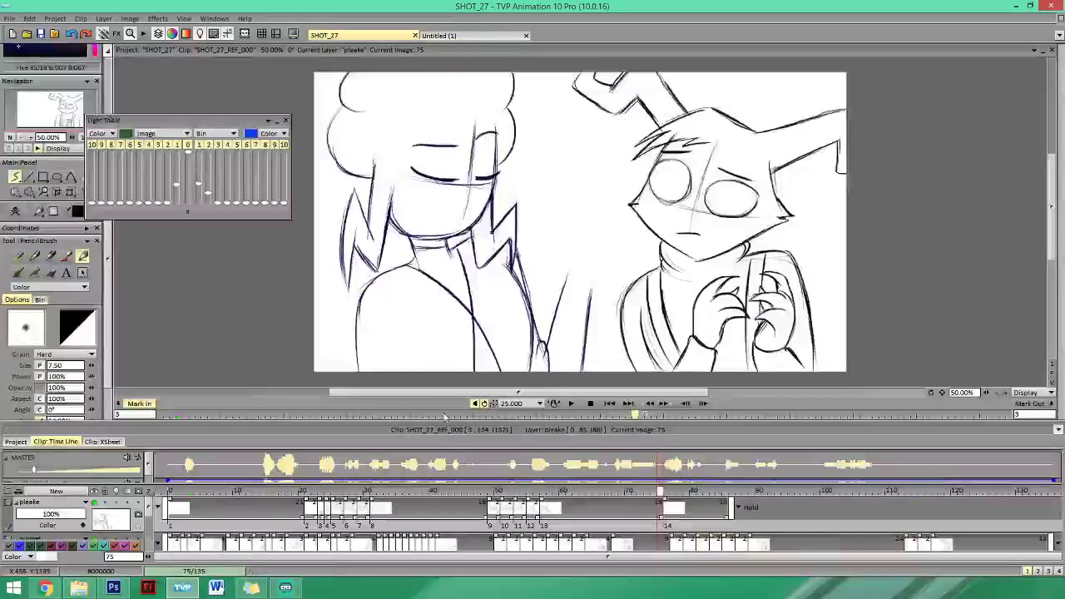
{"action": "key", "text": "Right"}
{"action": "key", "text": "Left"}
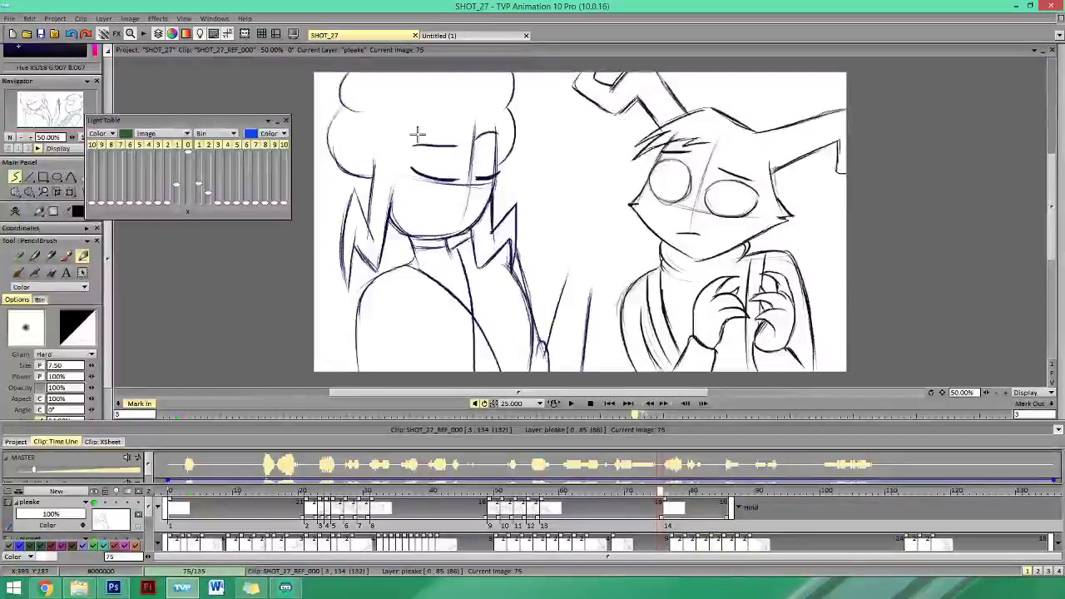
{"action": "key", "text": "Right"}
{"action": "key", "text": "Left"}
{"action": "key", "text": "Right"}
{"action": "key", "text": "Left"}
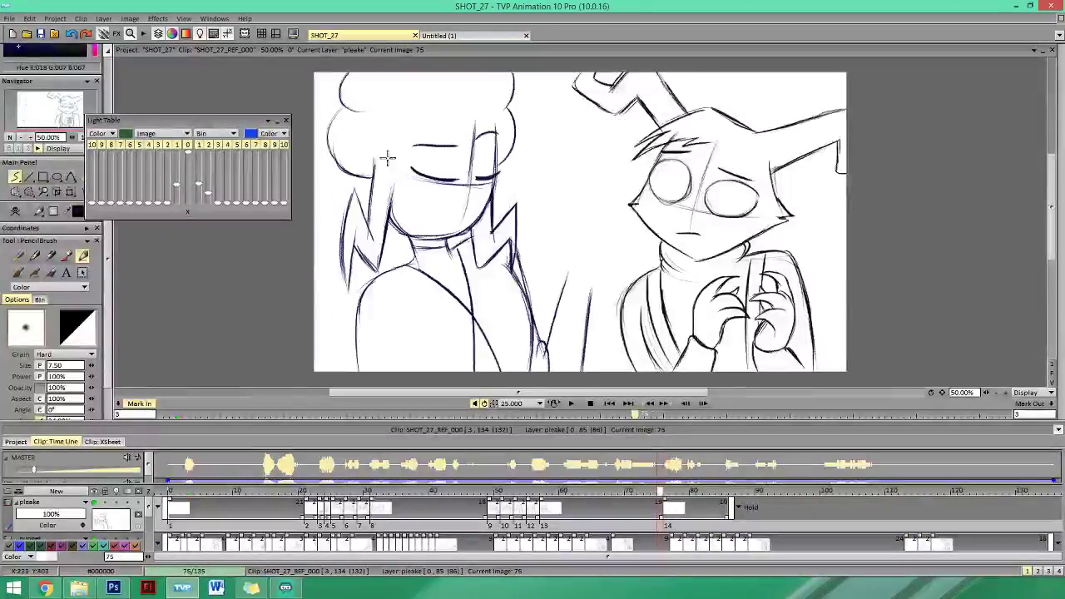
{"action": "key", "text": "Left"}
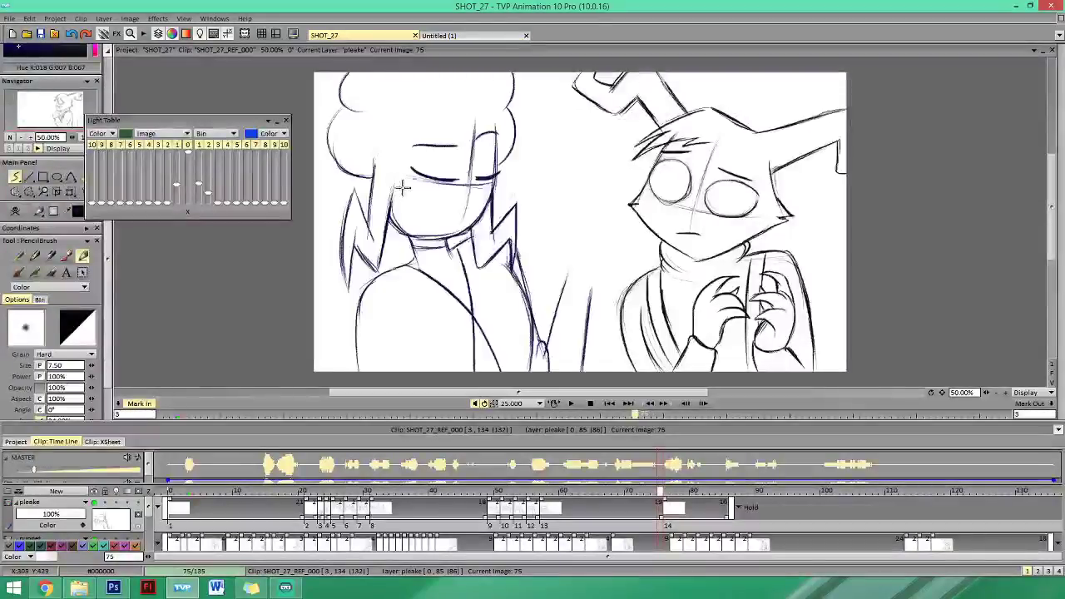
Sketch the cheek and chin curve of the left character's face on frame 76, checking it against frame 75.
{"action": "key", "text": "Right"}
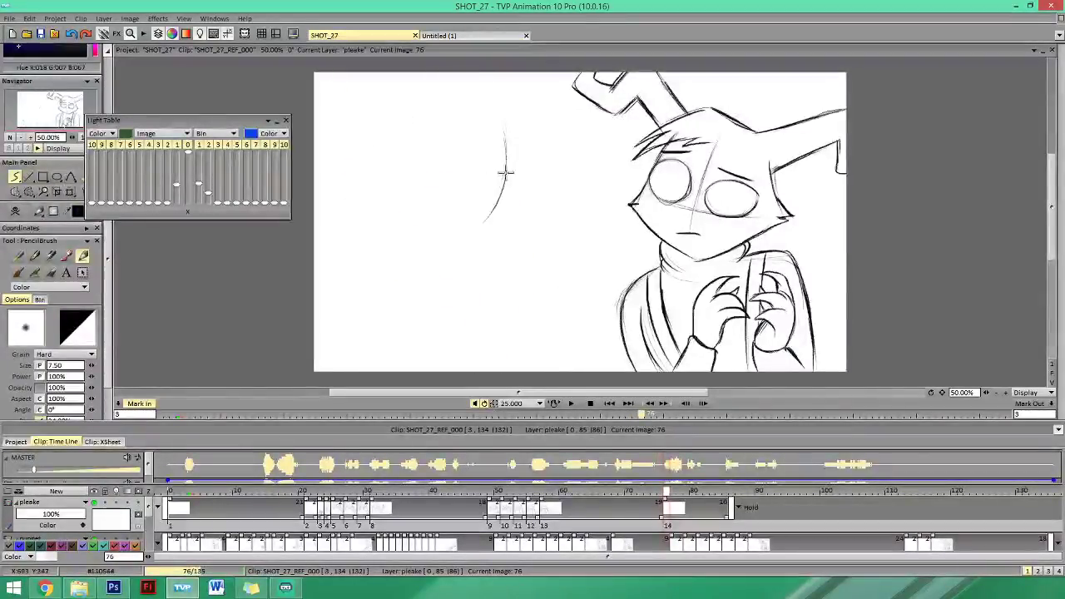
{"action": "key", "text": "Left"}
{"action": "key", "text": "Right"}
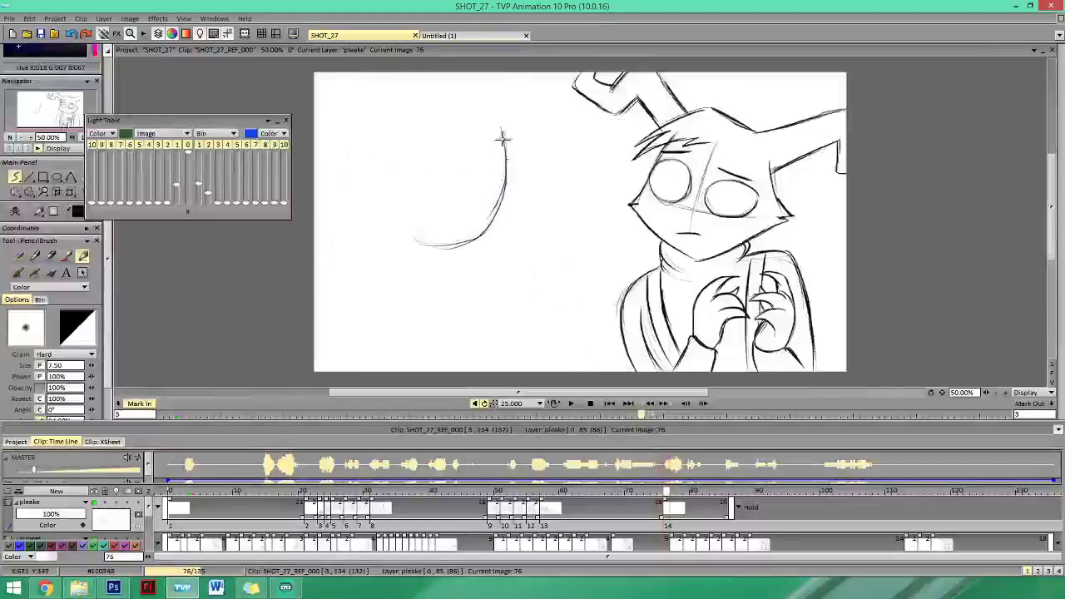
{"action": "key", "text": "Left"}
{"action": "key", "text": "Right"}
Draw the vertical centre line and the curved eye line across the left character's face on frame 76.
{"action": "left_click_drag", "start_coordinate": [485, 130], "coordinate": [481, 219]}
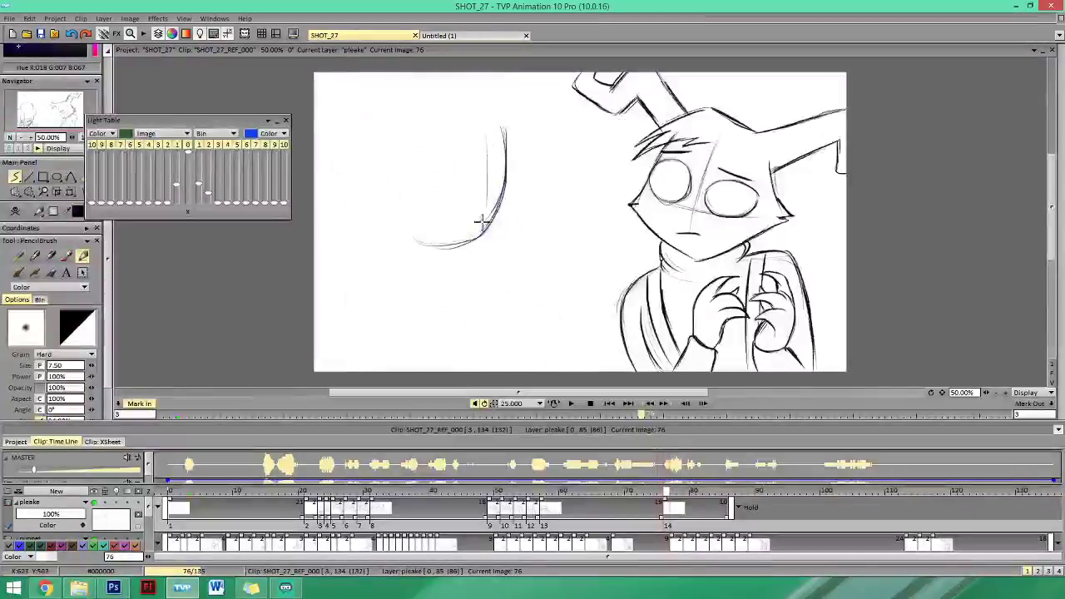
{"action": "key", "text": "Left"}
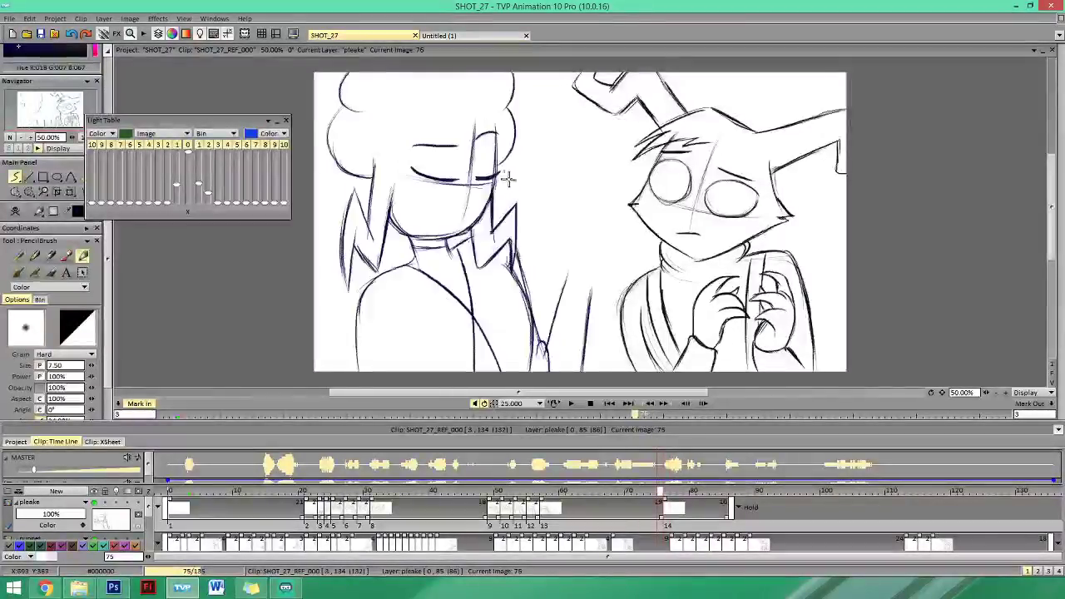
{"action": "key", "text": "Right"}
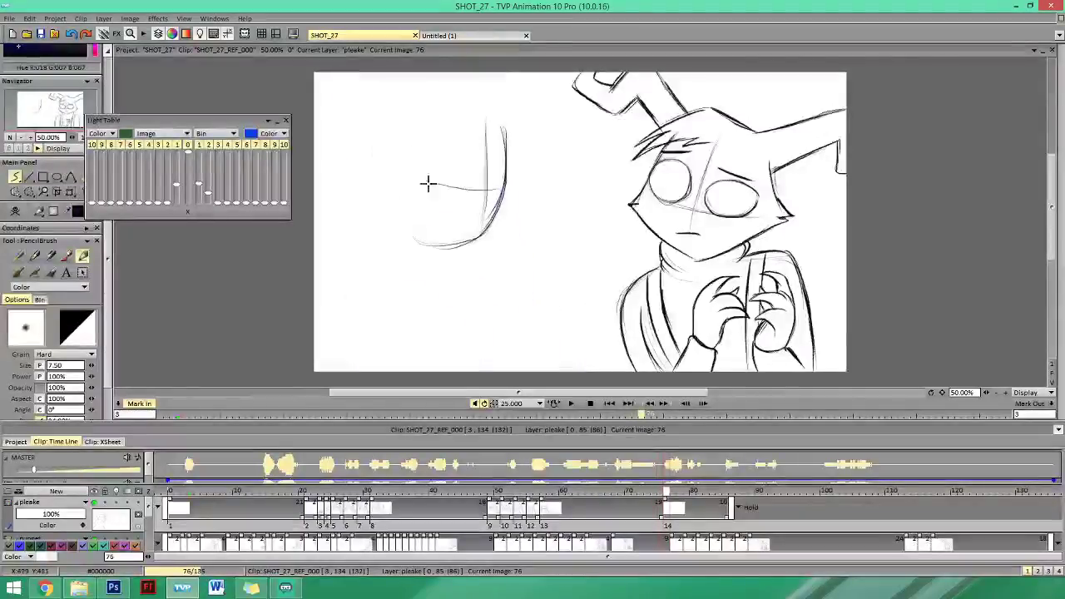
{"action": "key", "text": "Left"}
{"action": "key", "text": "Right"}
{"action": "key", "text": "Left"}
{"action": "key", "text": "Right"}
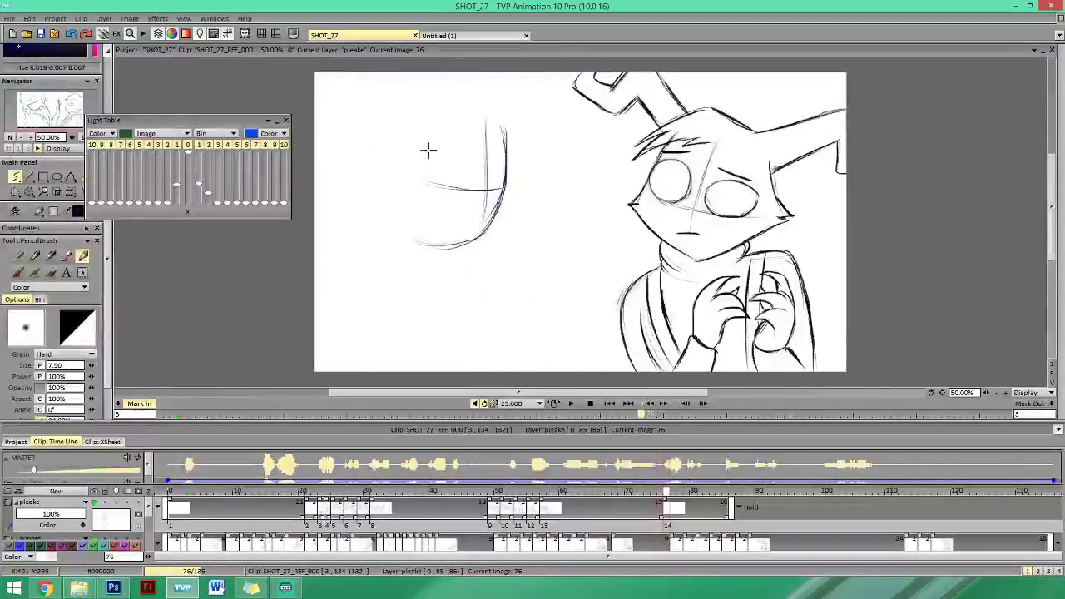
Draw both raised eyebrows and the large open eye of the left character on frame 76.
{"action": "key", "text": "Left"}
{"action": "key", "text": "Right"}
{"action": "key", "text": "Left"}
{"action": "key", "text": "Right"}
{"action": "key", "text": "Left"}
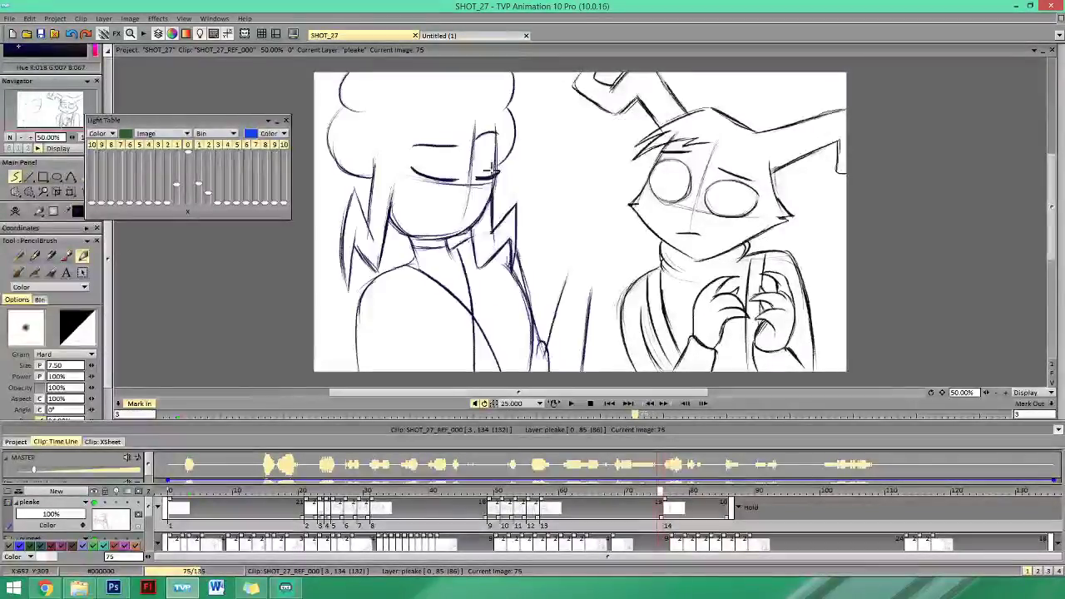
{"action": "key", "text": "Right"}
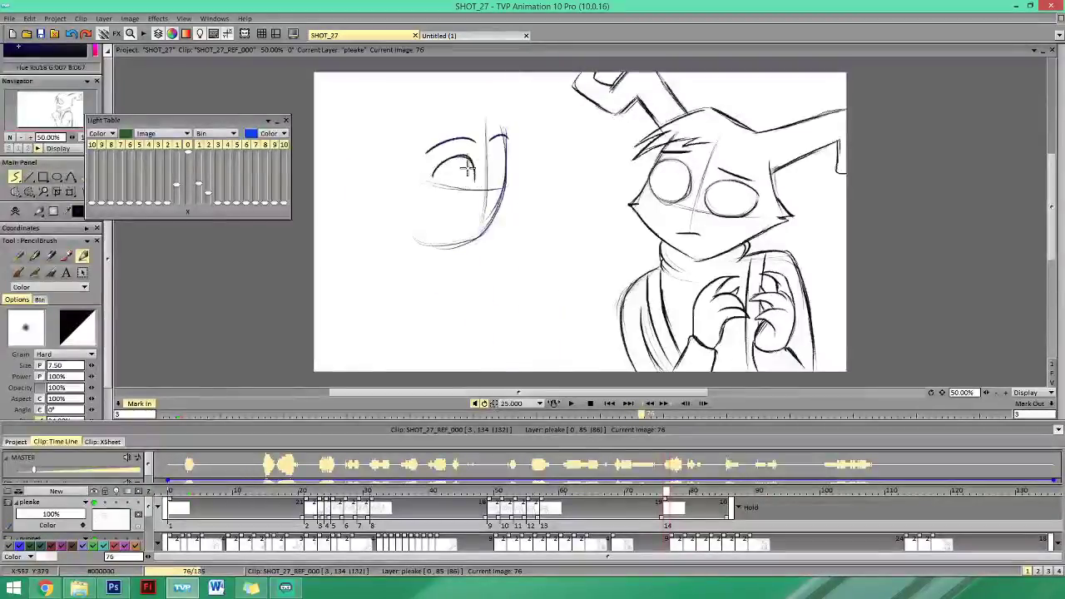
{"action": "key", "text": "Left"}
{"action": "left_click_drag", "start_coordinate": [433, 179], "coordinate": [469, 185]}
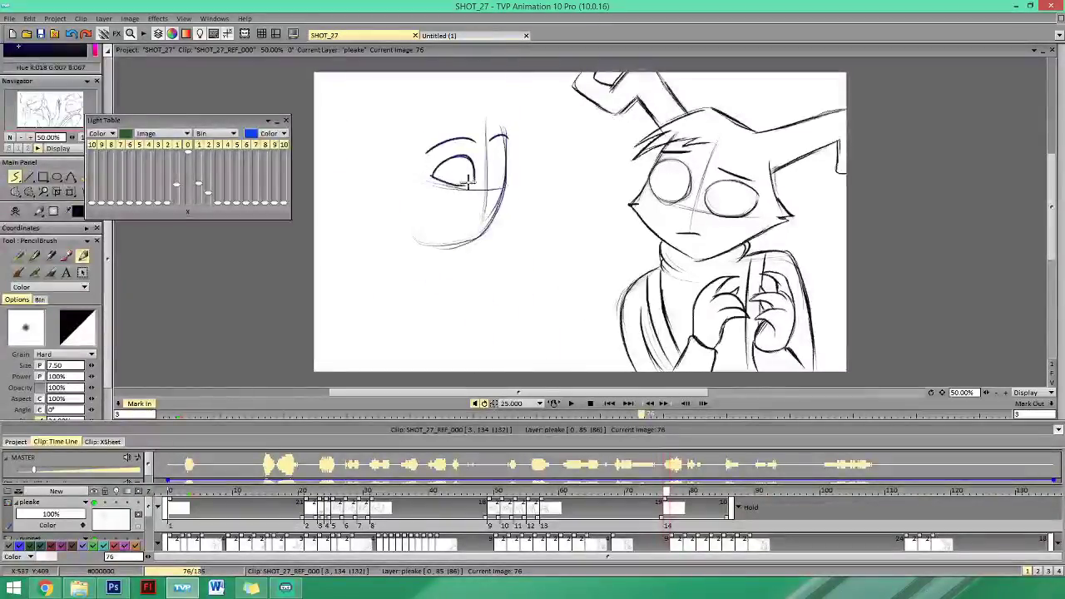
Draw the left character's narrow far eye against the face's edge on frame 76, comparing it with frame 75.
{"action": "key", "text": "Left"}
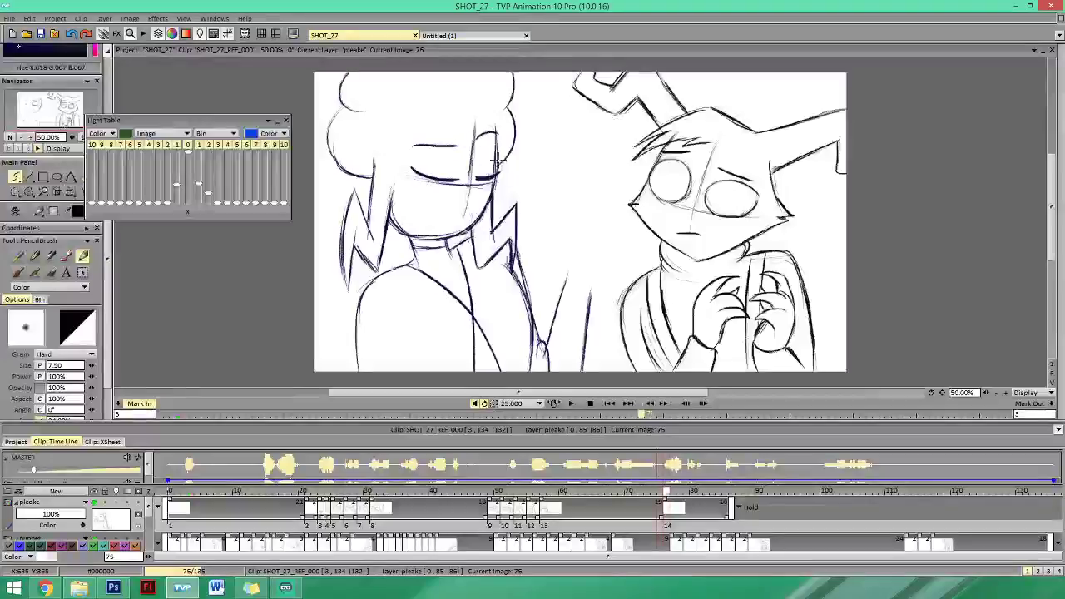
{"action": "key", "text": "Right"}
{"action": "left_click_drag", "start_coordinate": [489, 183], "coordinate": [505, 161]}
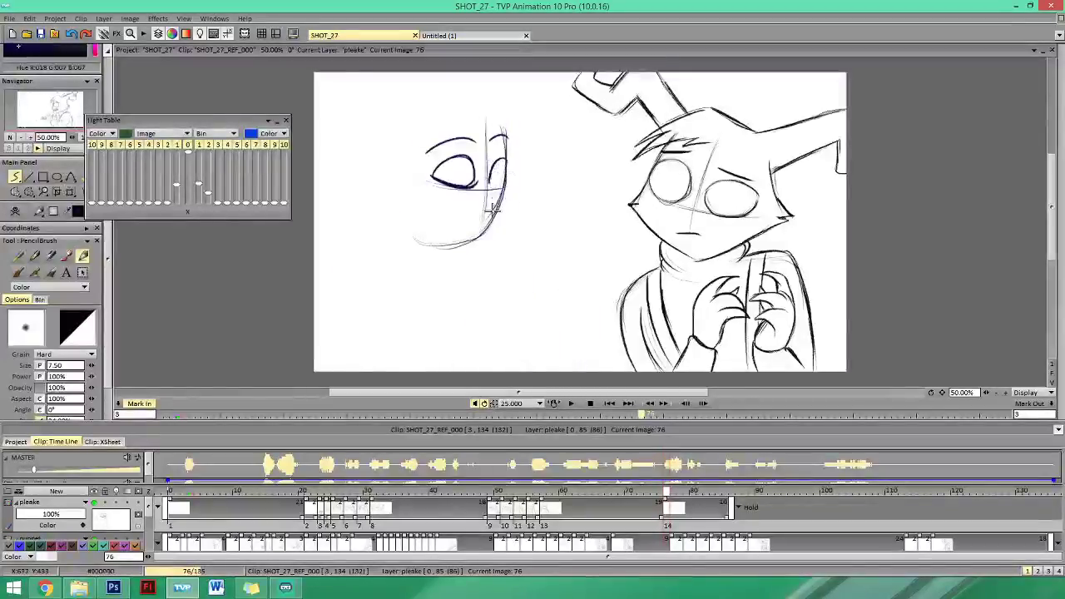
{"action": "key", "text": "Left"}
{"action": "key", "text": "Right"}
{"action": "key", "text": "Left"}
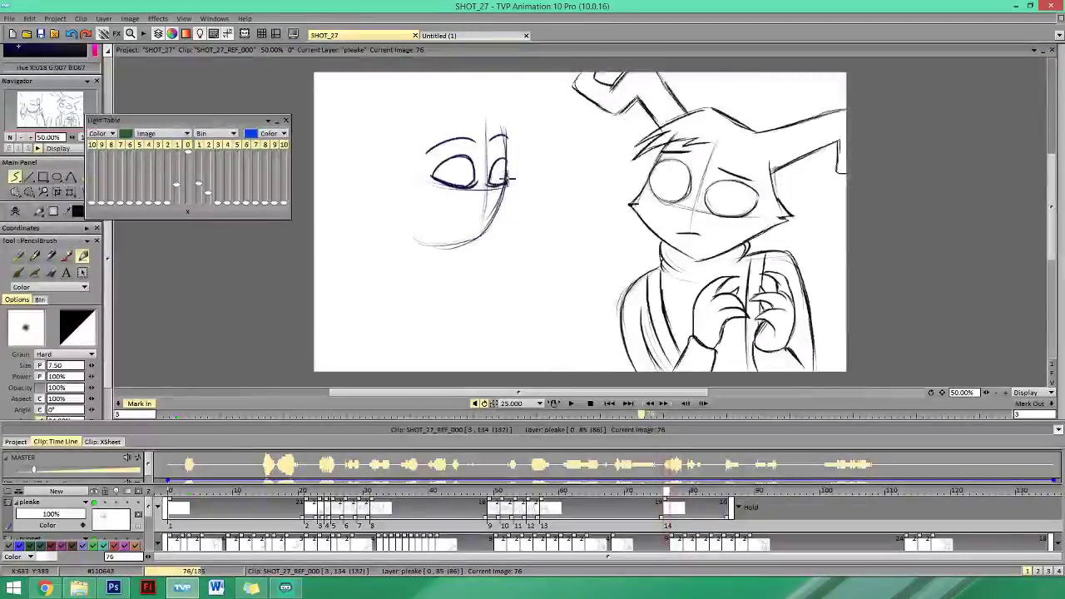
{"action": "key", "text": "Right"}
{"action": "key", "text": "Left"}
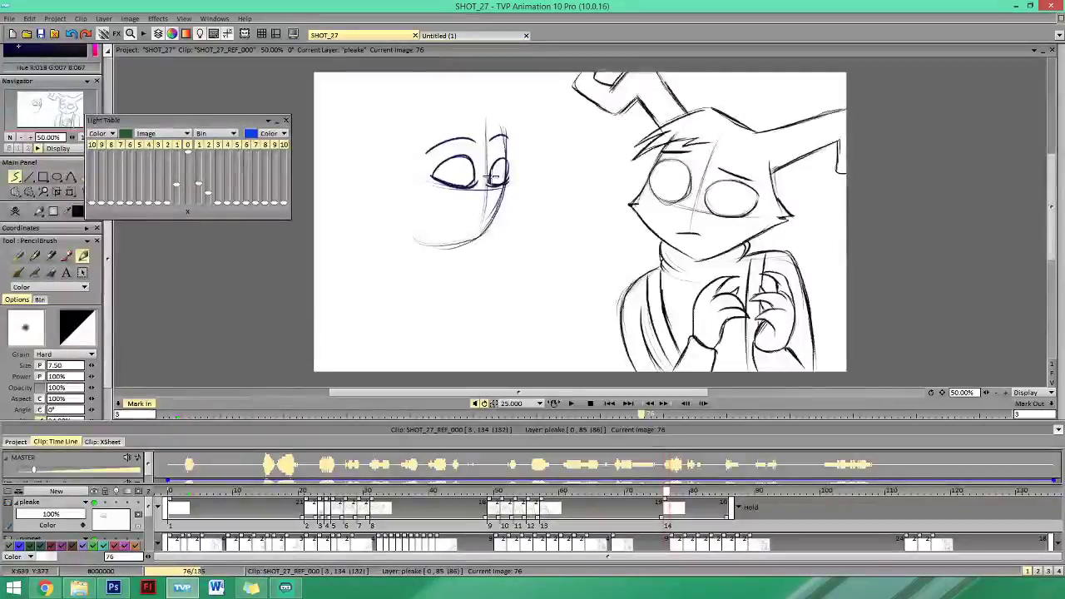
{"action": "key", "text": "Right"}
{"action": "key", "text": "Left"}
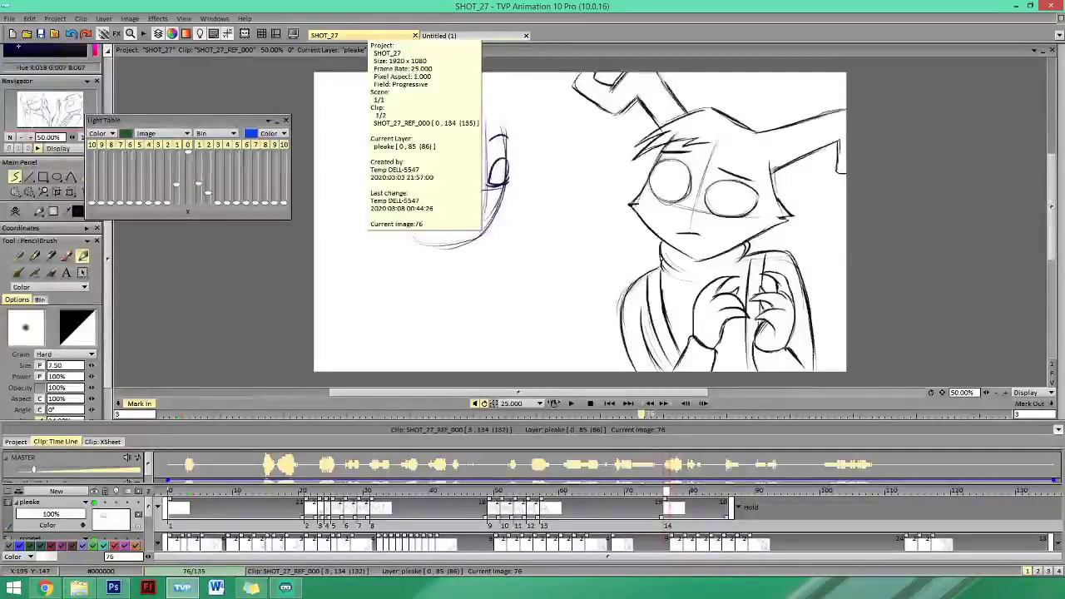
{"action": "key", "text": "Right"}
{"action": "key", "text": "Left"}
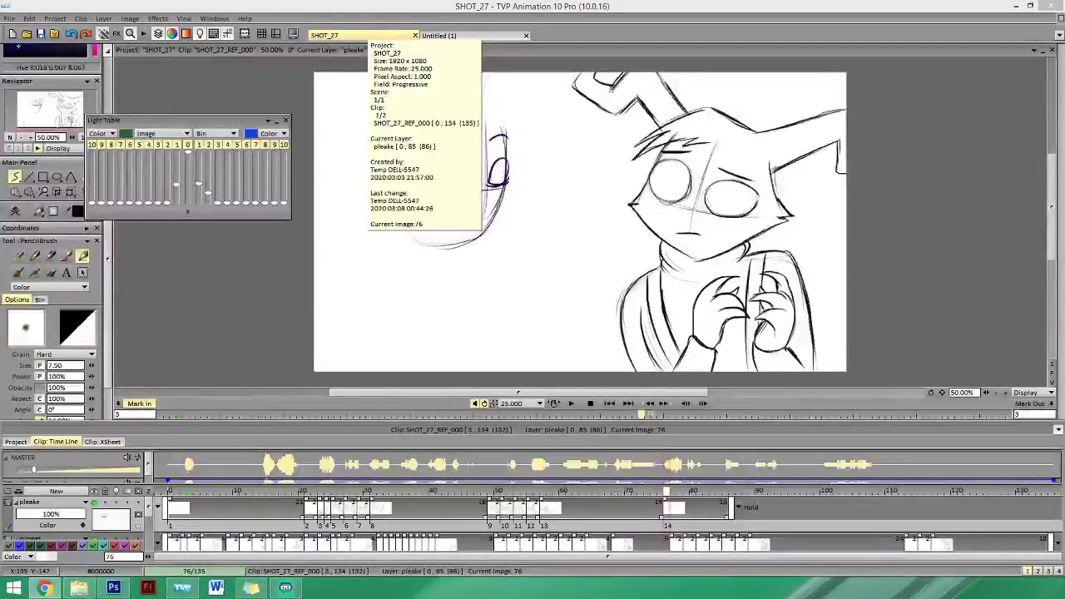
{"action": "key", "text": "Right"}
{"action": "key", "text": "Left"}
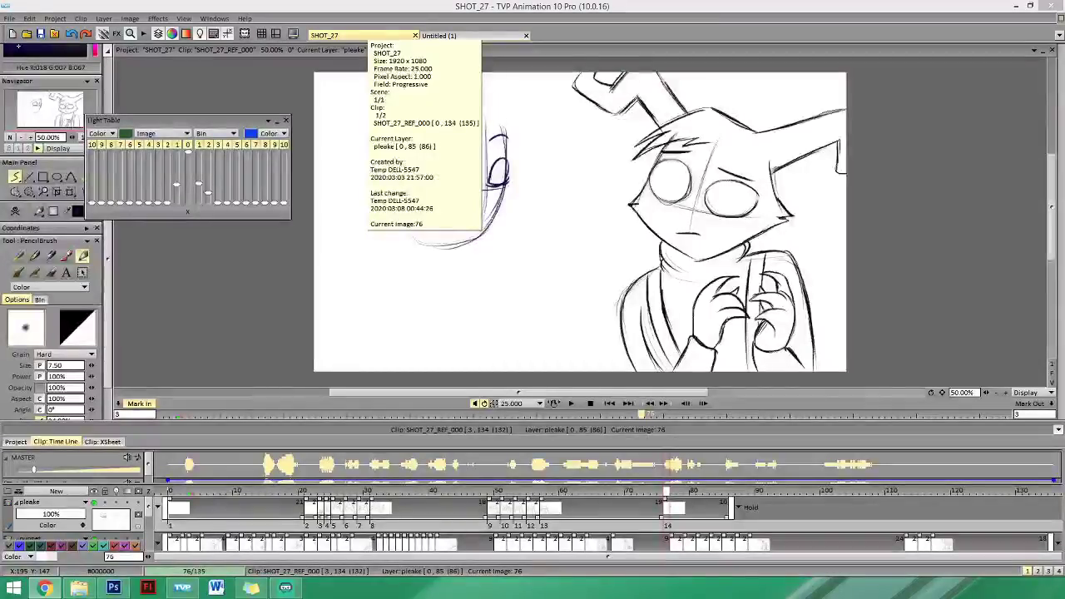
{"action": "key", "text": "Right"}
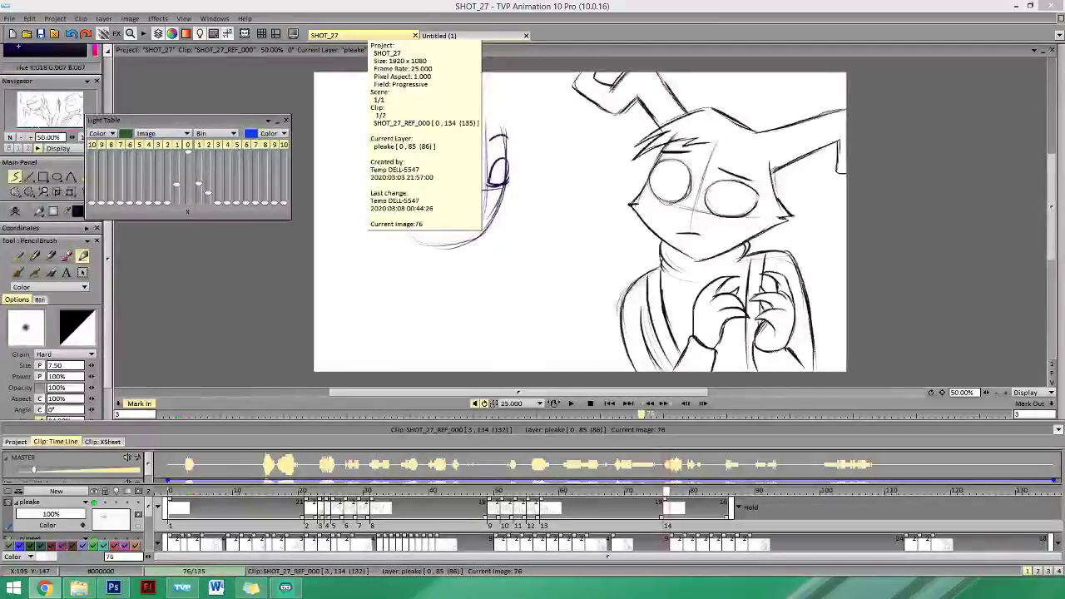
Compare the left character's new face on frame 76 with the closed-eyed pose on frame 75.
{"action": "key", "text": "Left"}
{"action": "key", "text": "Right"}
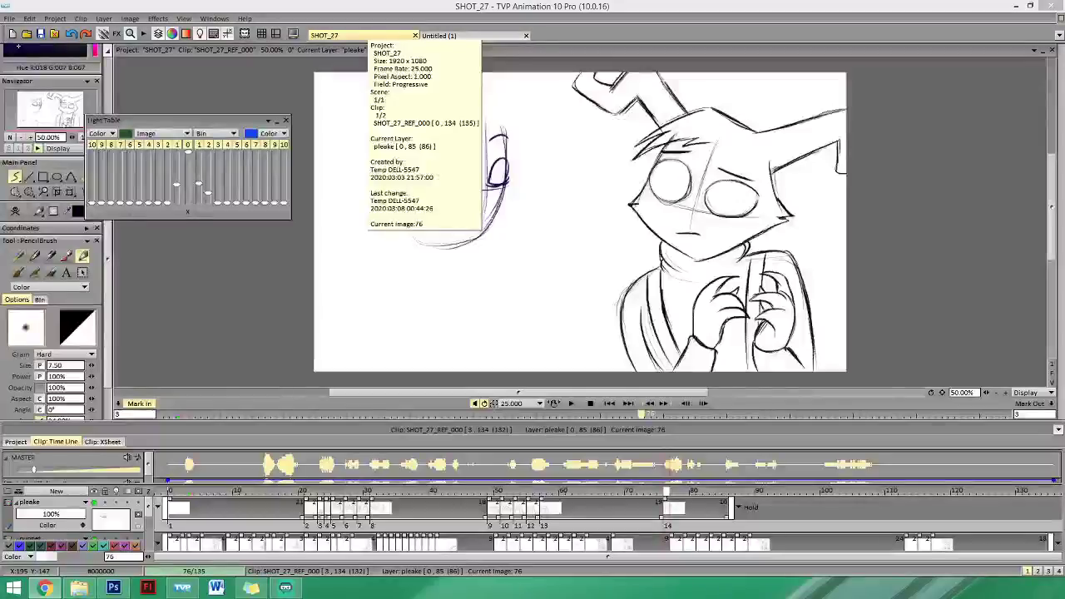
{"action": "key", "text": "Left"}
{"action": "key", "text": "Right"}
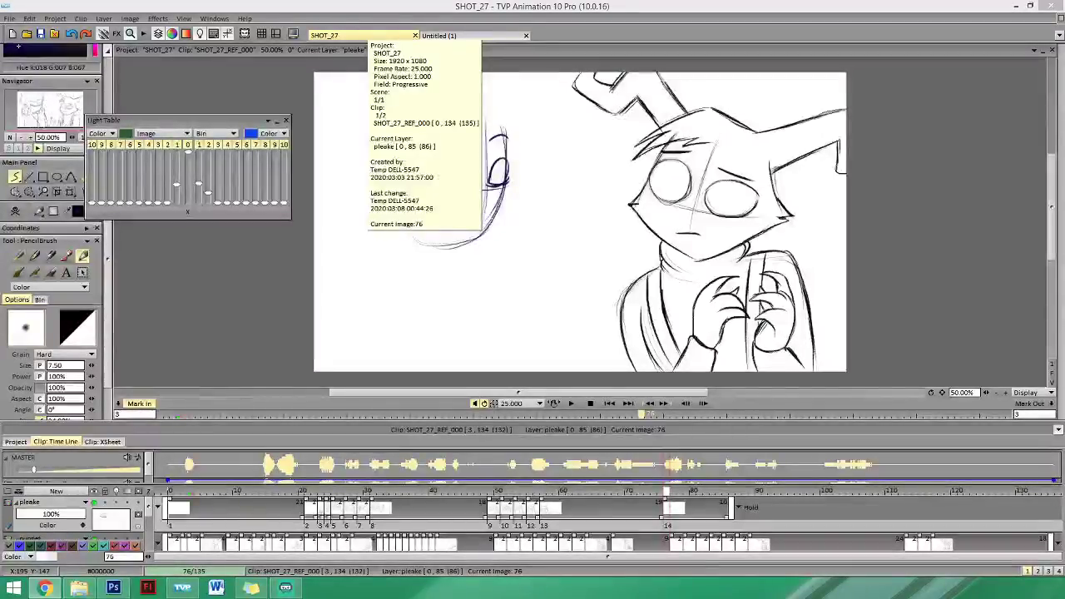
{"action": "left_click", "coordinate": [667, 498]}
{"action": "key", "text": "Left"}
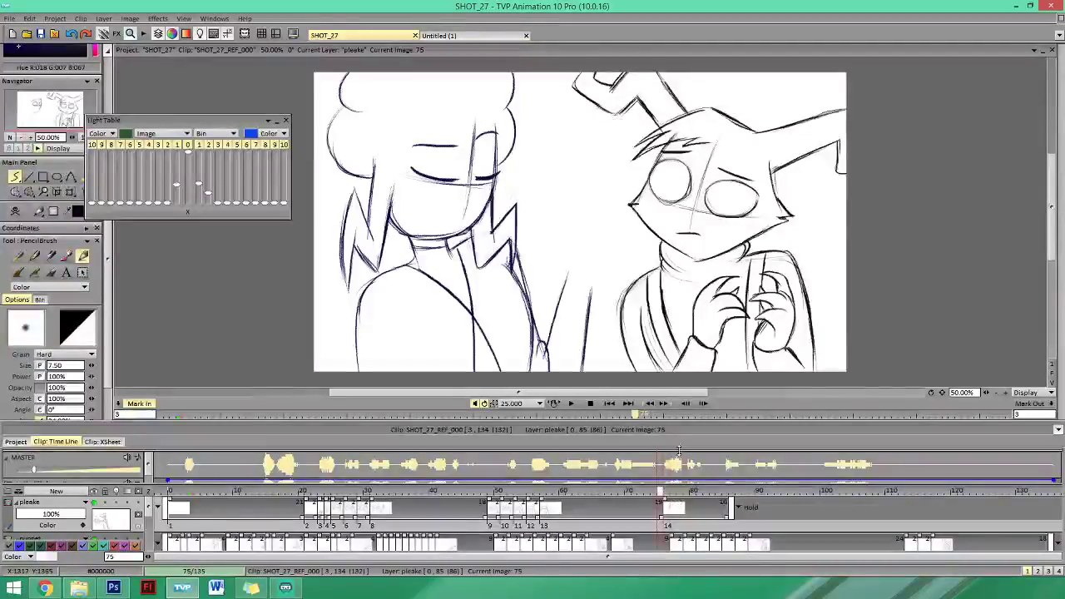
{"action": "key", "text": "Right"}
{"action": "key", "text": "Left"}
{"action": "key", "text": "Right"}
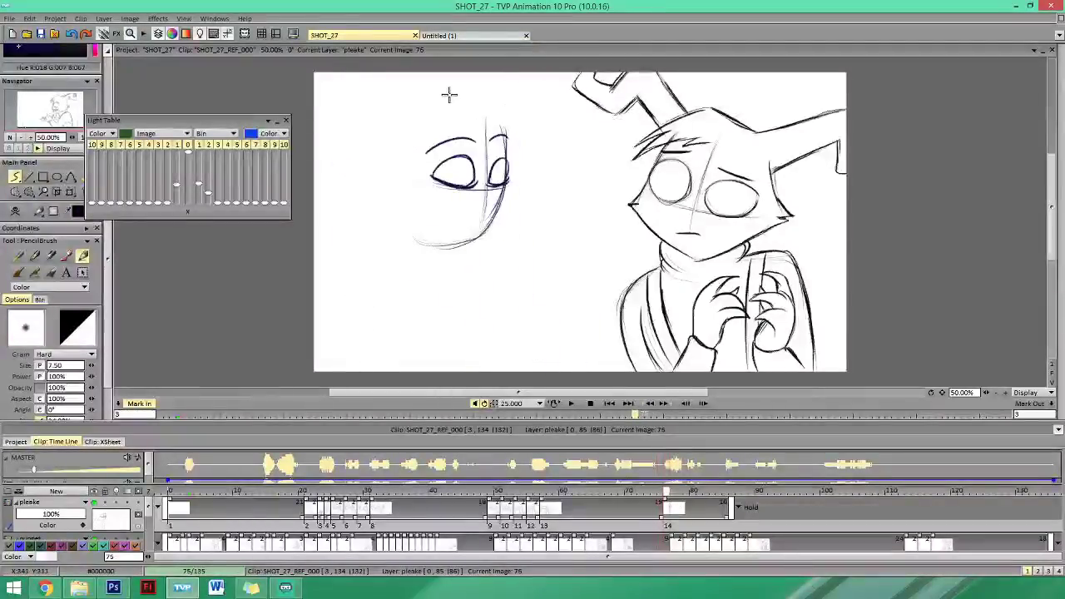
Extend the left character's jaw line toward the near cheek on frame 76, checking it against frame 75.
{"action": "key", "text": "Left"}
{"action": "key", "text": "Right"}
{"action": "key", "text": "Left"}
{"action": "key", "text": "Right"}
{"action": "key", "text": "Left"}
{"action": "key", "text": "Right"}
{"action": "key", "text": "Right"}
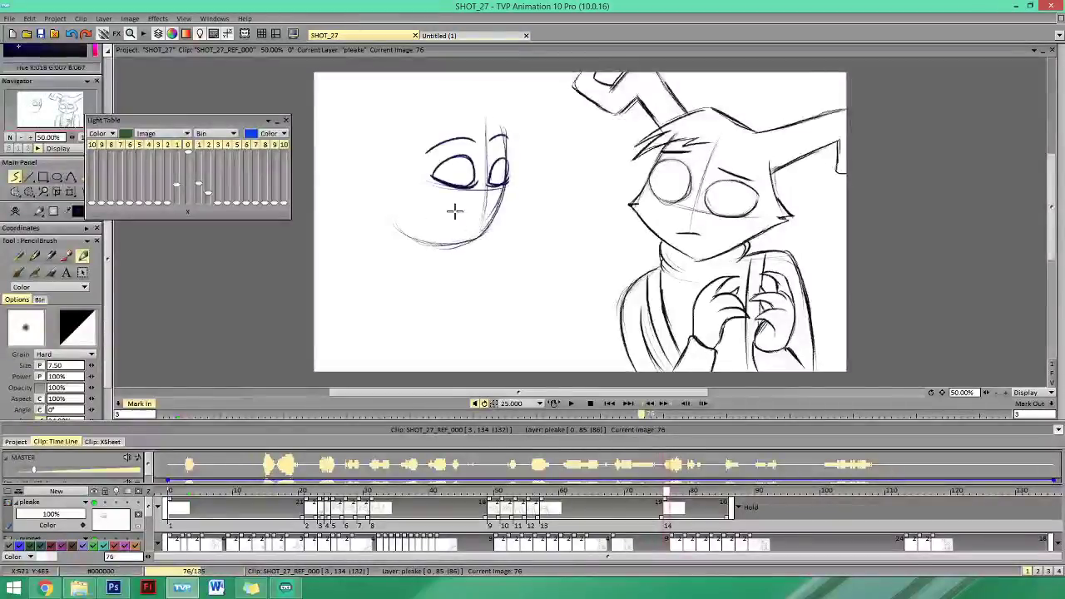
Move the left character's face drawing on frame 76 slightly up and to the right with the Transform tool.
{"action": "key", "text": "Left"}
{"action": "key", "text": "Right"}
{"action": "key", "text": "Left"}
{"action": "key", "text": "Right"}
{"action": "key", "text": "Left"}
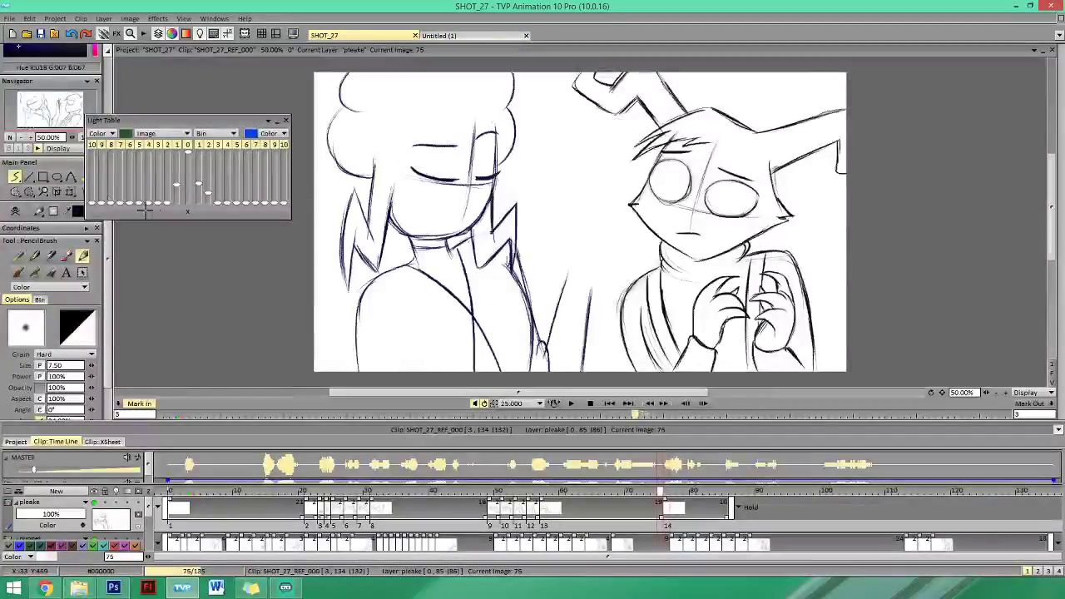
{"action": "key", "text": "Right"}
{"action": "key", "text": "ctrl+t"}
{"action": "left_click_drag", "start_coordinate": [453, 184], "coordinate": [457, 179]}
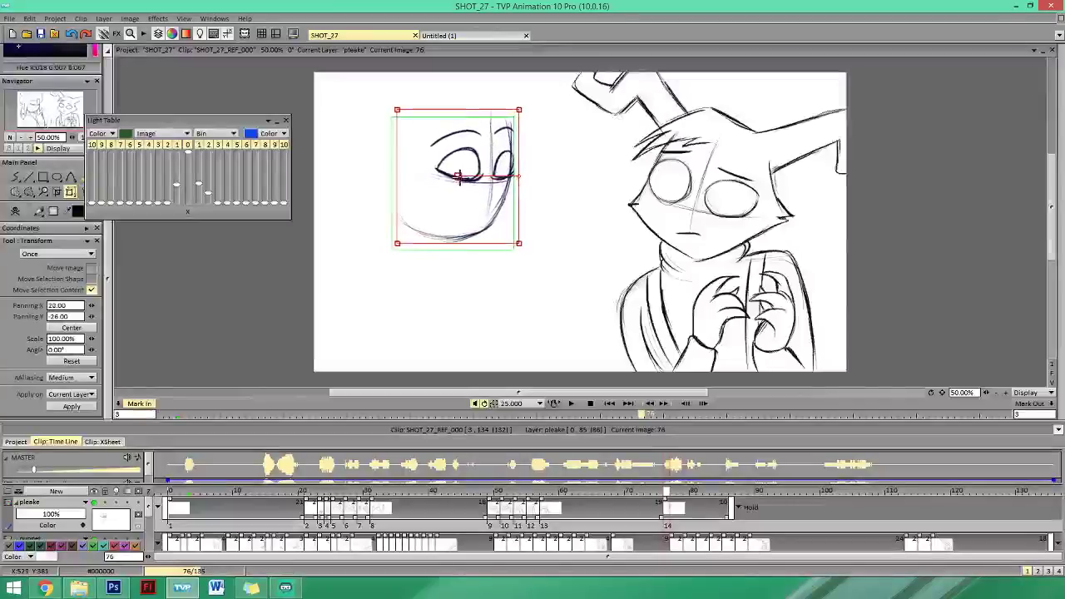
{"action": "left_click", "coordinate": [71, 406]}
{"action": "left_click", "coordinate": [15, 177]}
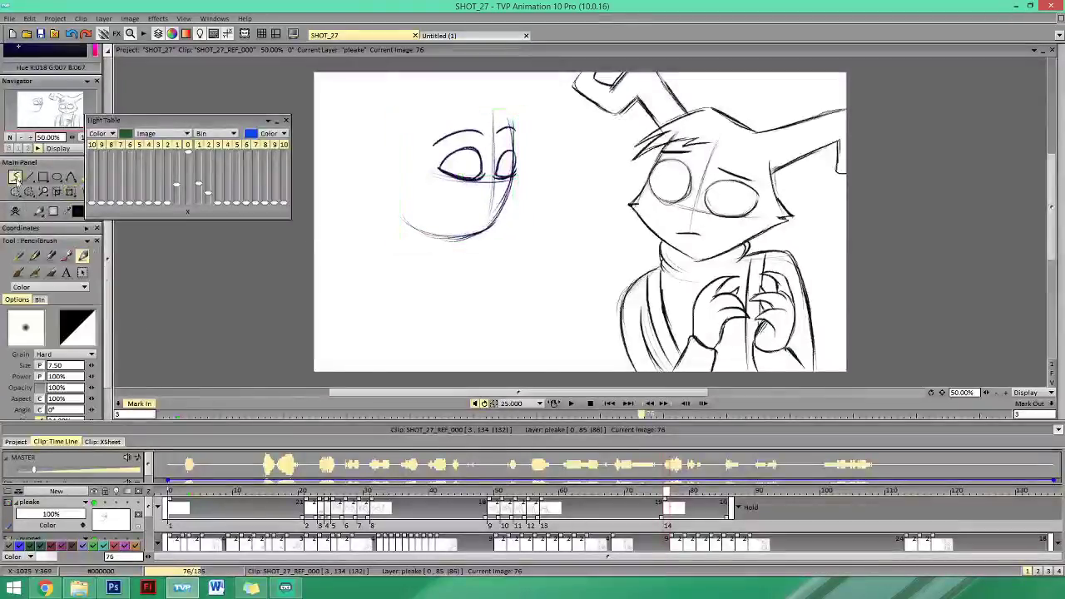
Sketch the top curve of the left character's near shoulder on frame 76, checking it against frame 75.
{"action": "key", "text": "Left"}
{"action": "key", "text": "Right"}
{"action": "key", "text": "Left"}
{"action": "key", "text": "Right"}
{"action": "key", "text": "Right"}
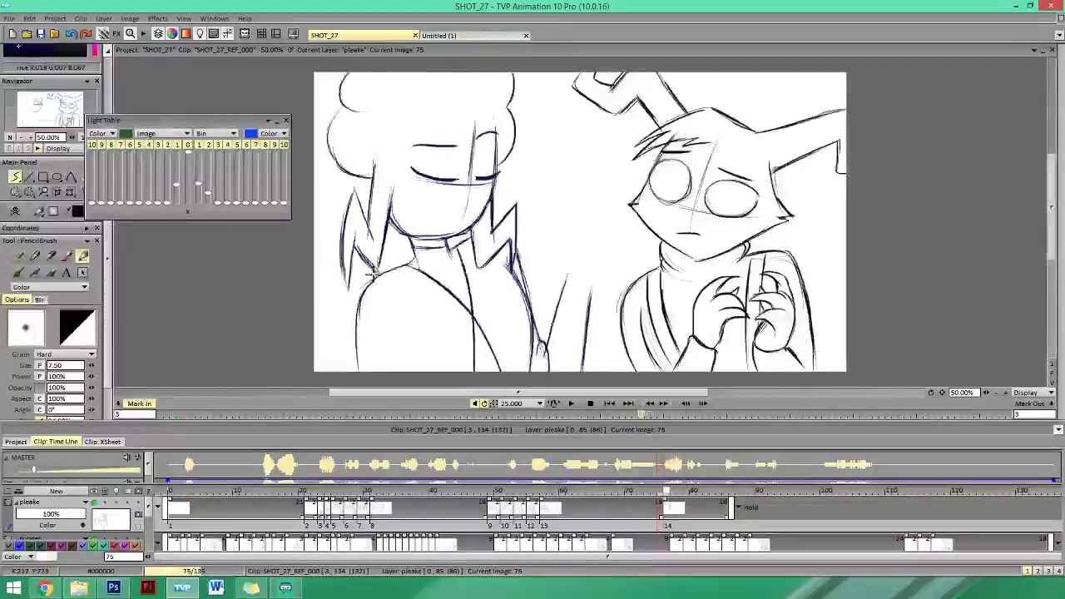
{"action": "key", "text": "Right"}
{"action": "left_click_drag", "start_coordinate": [365, 288], "coordinate": [399, 261]}
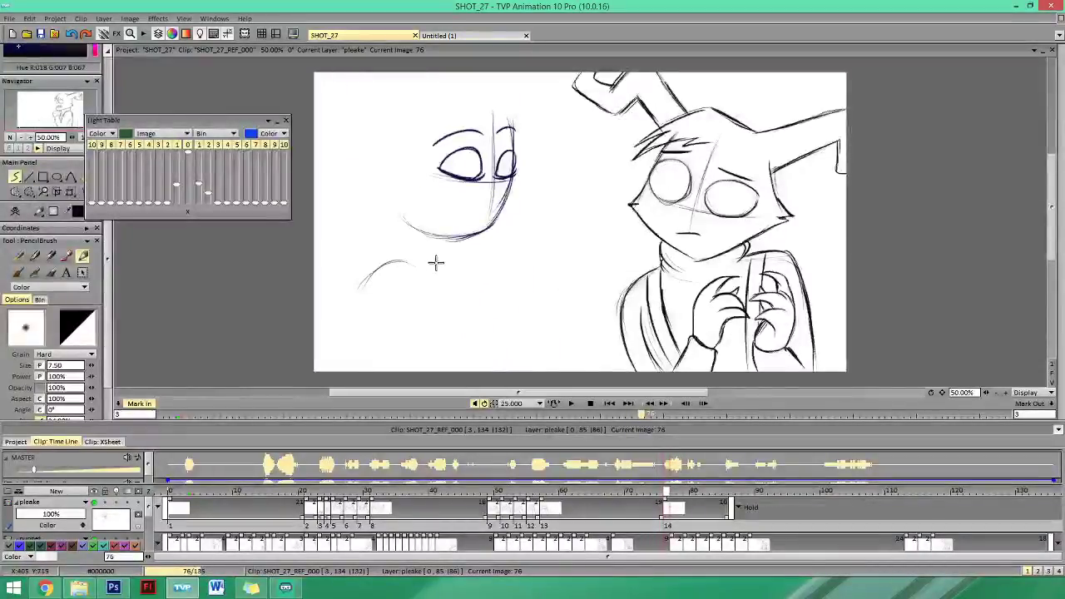
{"action": "key", "text": "Left"}
{"action": "key", "text": "Right"}
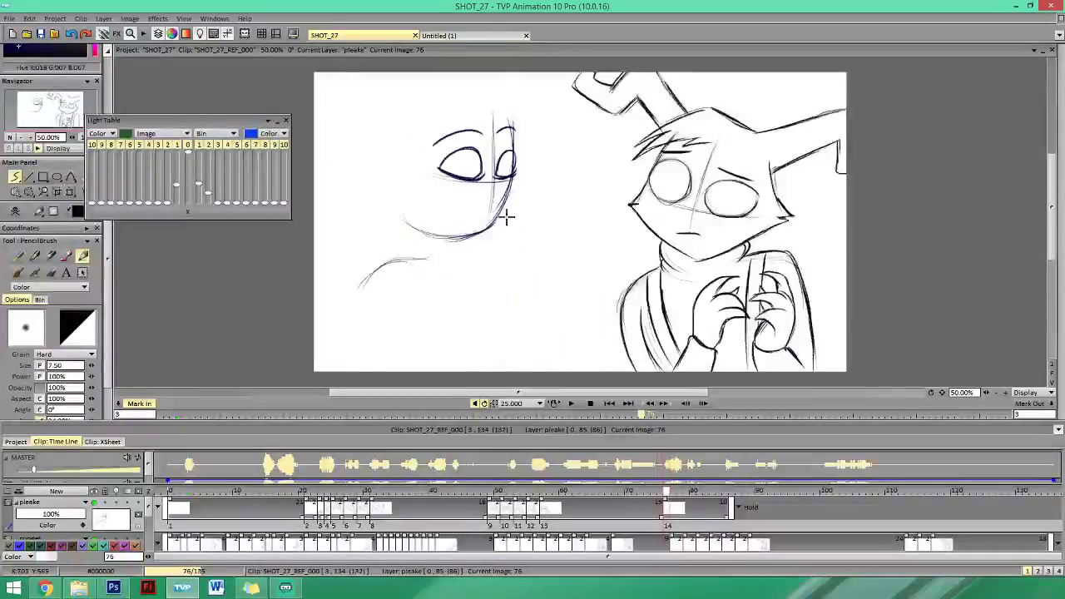
Sketch the small curve of the left character's far shoulder beneath the chin on frame 76, comparing it with frame 75.
{"action": "key", "text": "Left"}
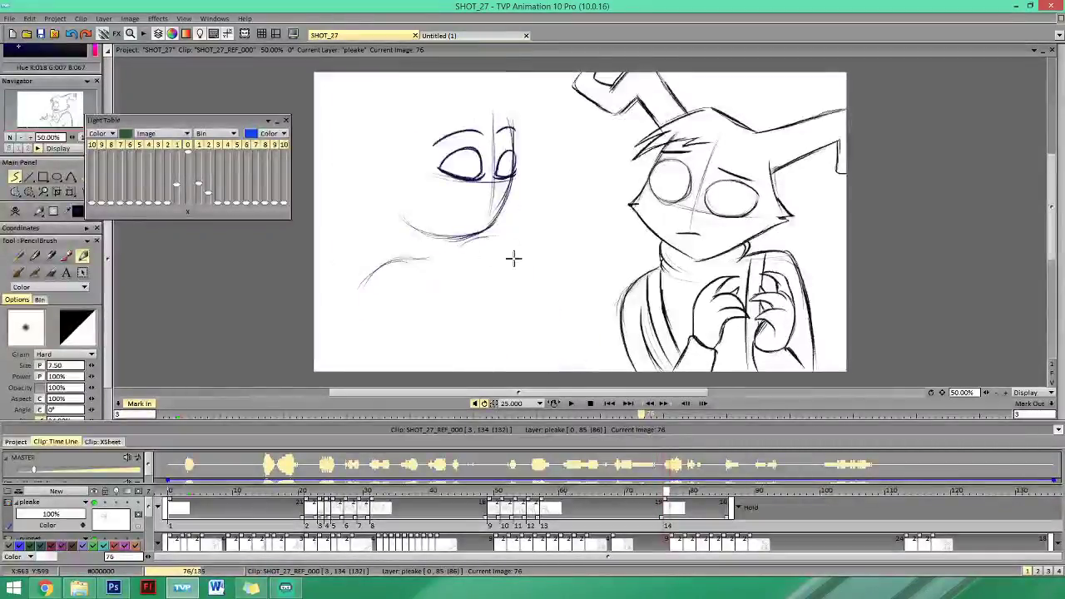
{"action": "key", "text": "Left"}
{"action": "key", "text": "Right"}
{"action": "key", "text": "Left"}
{"action": "key", "text": "Right"}
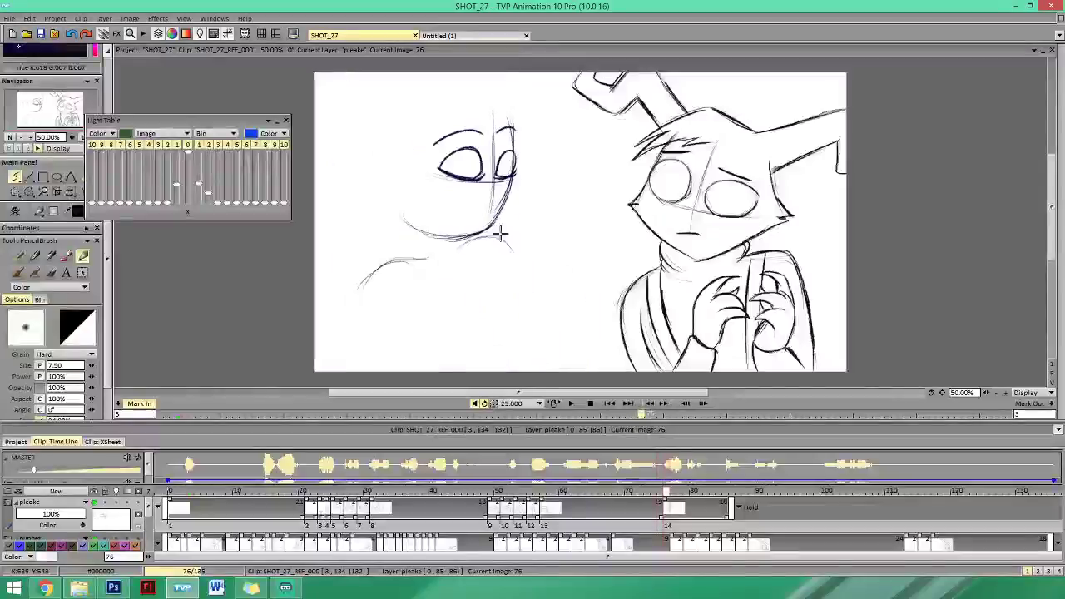
{"action": "key", "text": "Left"}
{"action": "key", "text": "Right"}
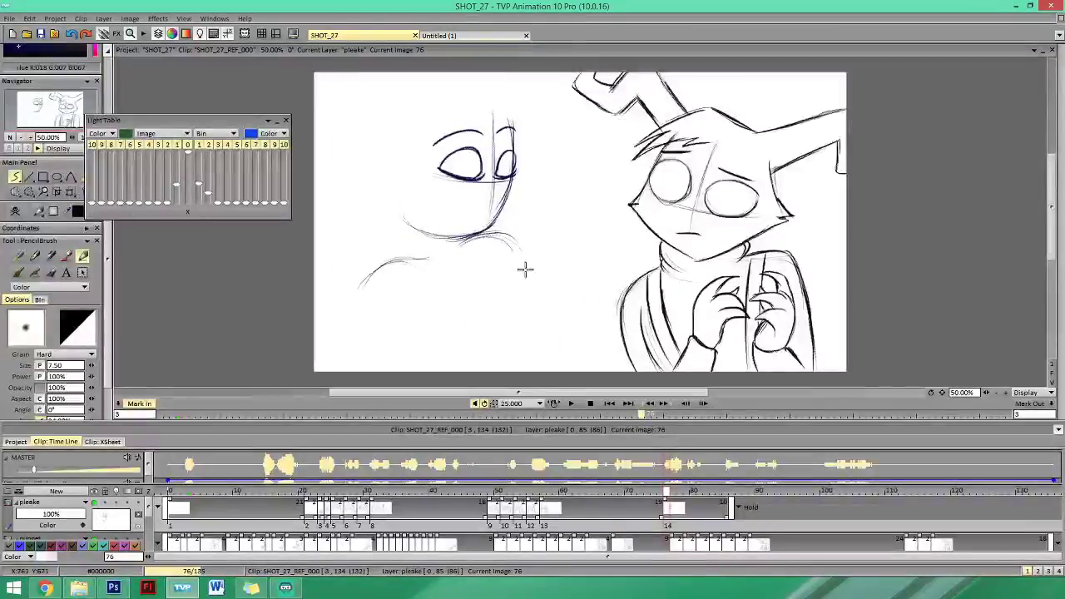
{"action": "key", "text": "Right"}
{"action": "key", "text": "Left"}
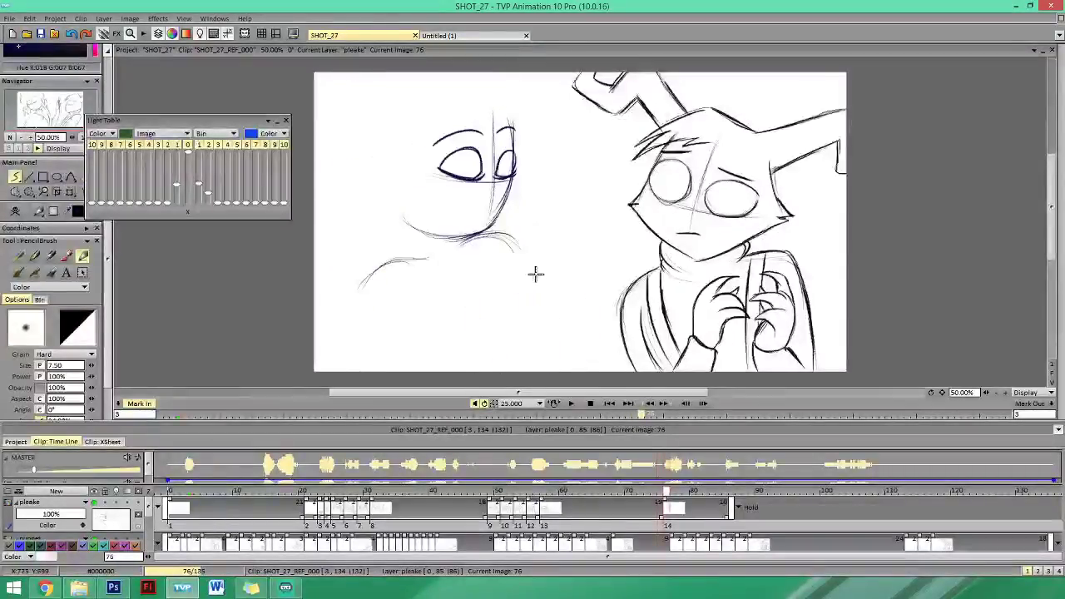
Draw the outer arm line from the left character's near shoulder down to the frame's lower edge on frame 76.
{"action": "key", "text": "Left"}
{"action": "key", "text": "Left"}
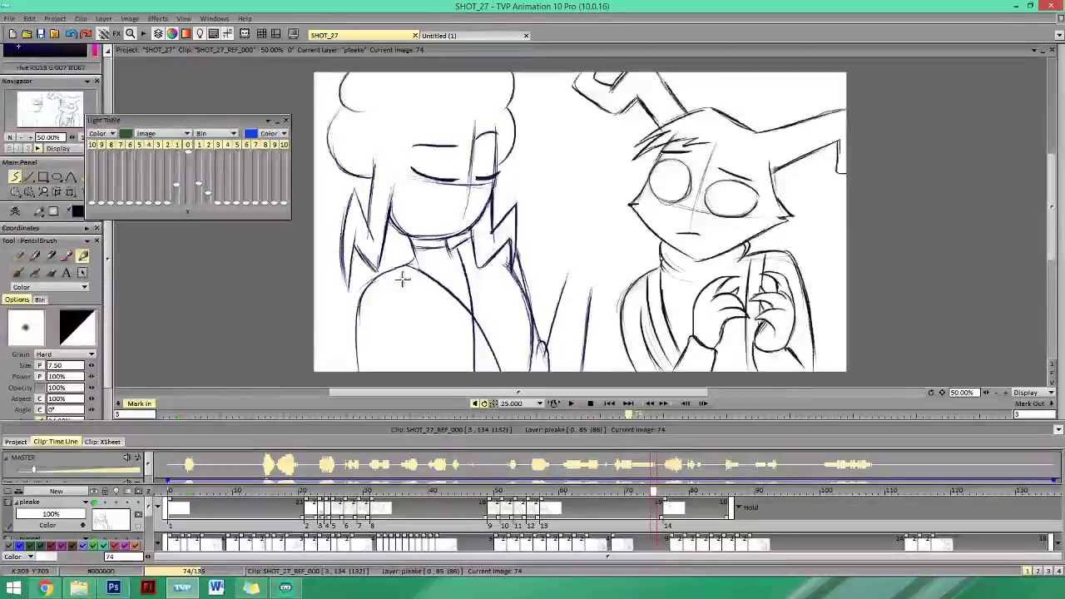
{"action": "key", "text": "Right"}
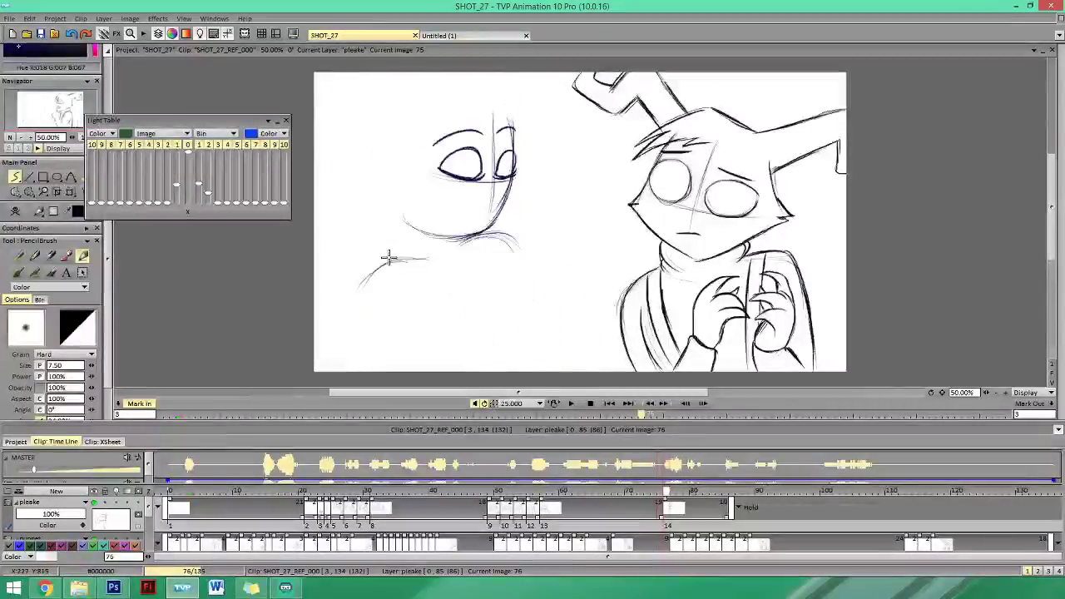
{"action": "mouse_move", "coordinate": [368, 281]}
{"action": "left_mouse_down"}
{"action": "mouse_move", "coordinate": [360, 389]}
{"action": "mouse_move", "coordinate": [354, 310]}
{"action": "mouse_move", "coordinate": [353, 368]}
{"action": "left_mouse_up"}
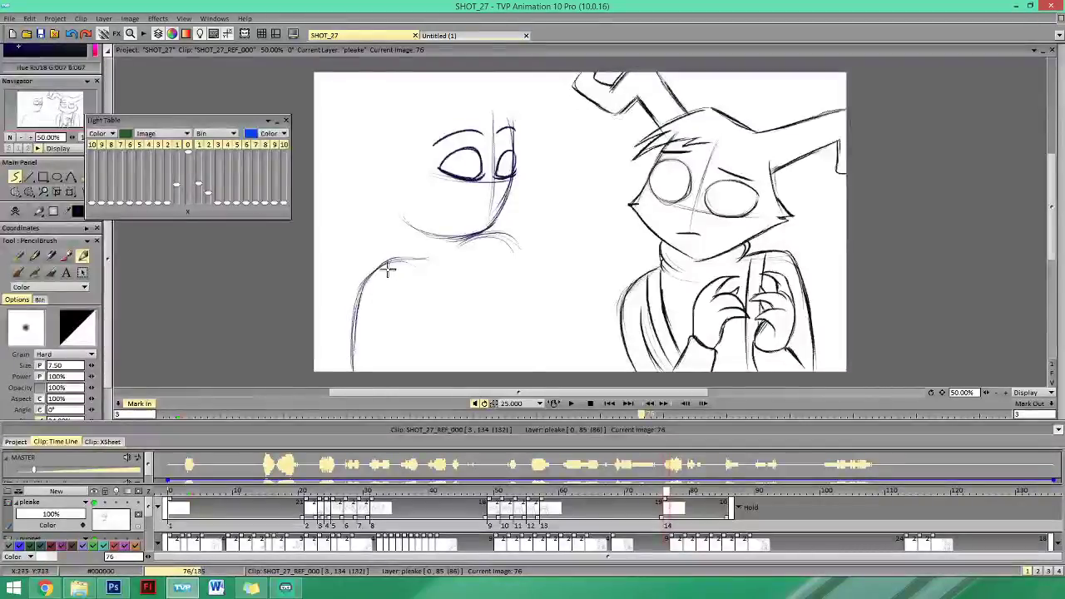
{"action": "key", "text": "Left"}
{"action": "key", "text": "Right"}
{"action": "key", "text": "Left"}
{"action": "key", "text": "Right"}
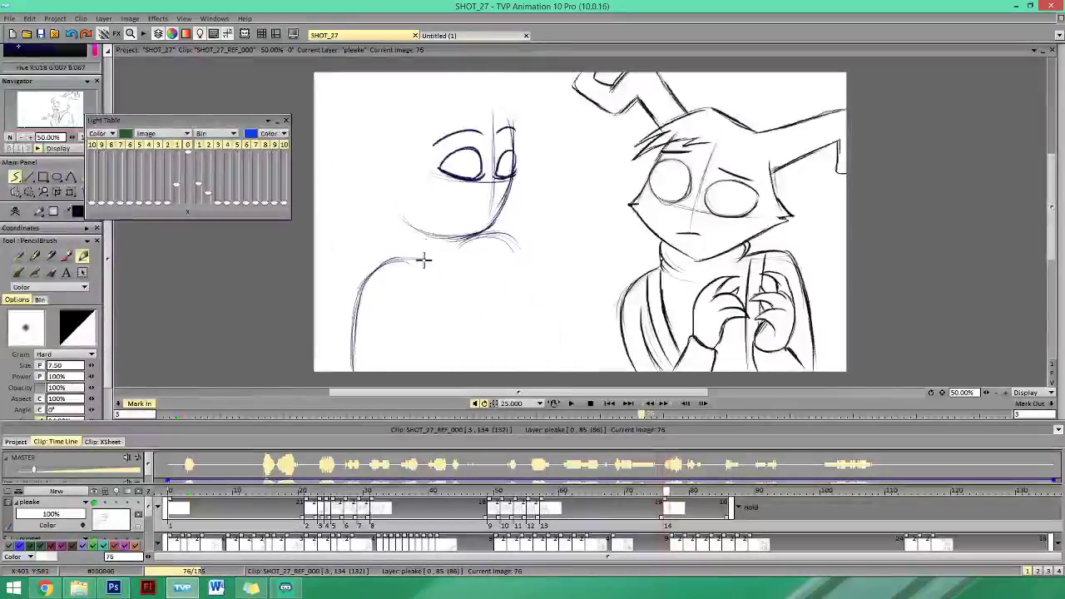
Draw the two short neck lines under the left character's jaw on frame 76, comparing them with frame 75.
{"action": "left_click_drag", "start_coordinate": [425, 234], "coordinate": [423, 259]}
{"action": "key", "text": "Left"}
{"action": "key", "text": "Right"}
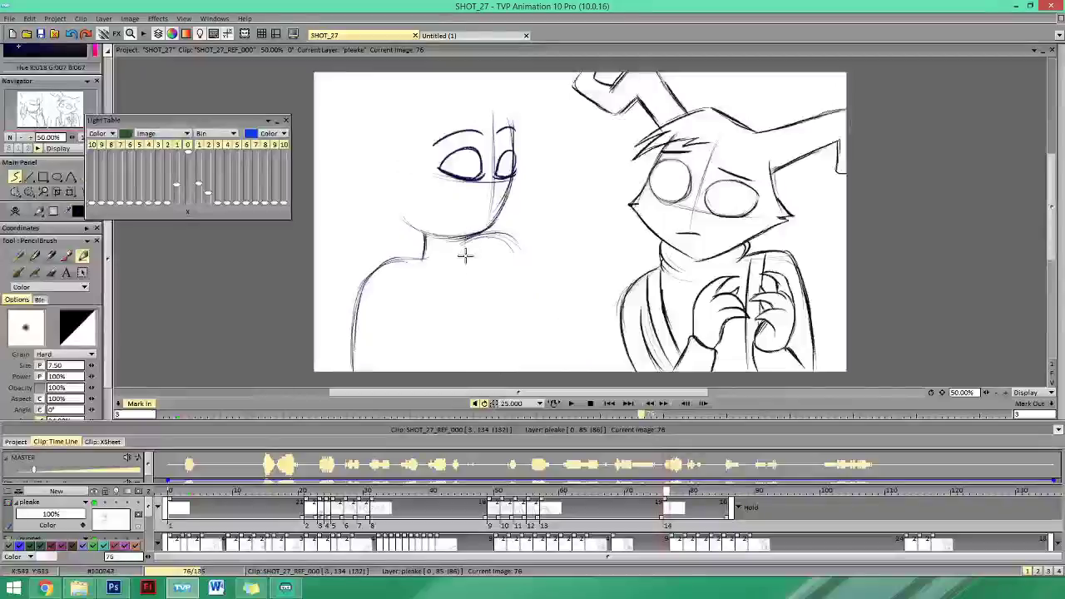
{"action": "key", "text": "Left"}
{"action": "key", "text": "Right"}
{"action": "key", "text": "Left"}
{"action": "key", "text": "Right"}
{"action": "key", "text": "Left"}
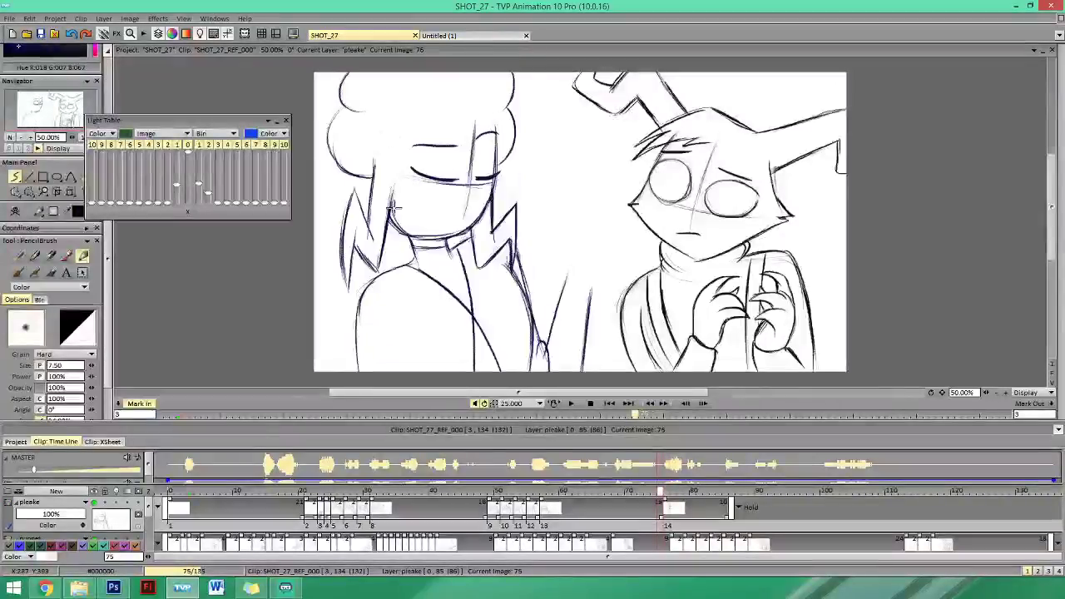
Draw the slanted inner hair line beside the left character's near cheek on frame 76.
{"action": "key", "text": "Right"}
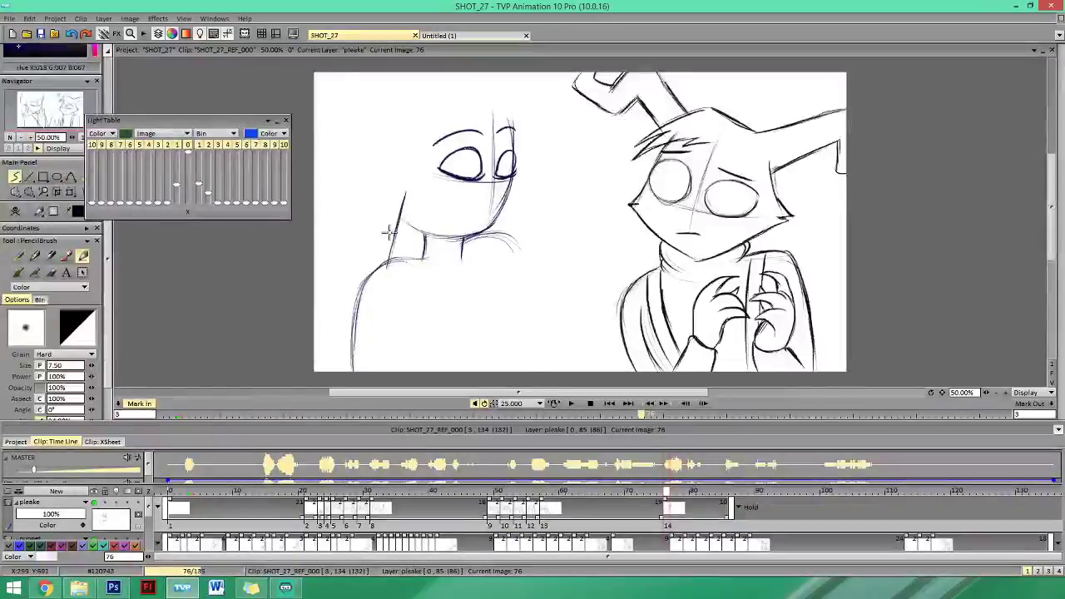
{"action": "key", "text": "Left"}
{"action": "key", "text": "Right"}
{"action": "key", "text": "Left"}
{"action": "key", "text": "Right"}
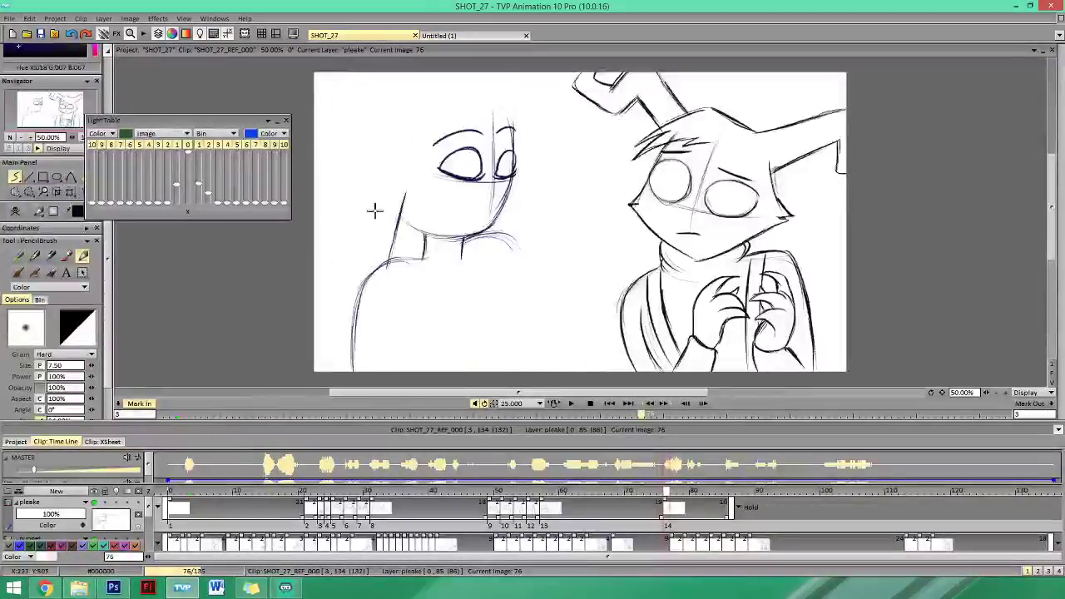
Draw the upper zigzag of the left character's near-side hair lock on frame 76, using frame 75 as reference.
{"action": "key", "text": "Left"}
{"action": "key", "text": "Right"}
{"action": "key", "text": "Left"}
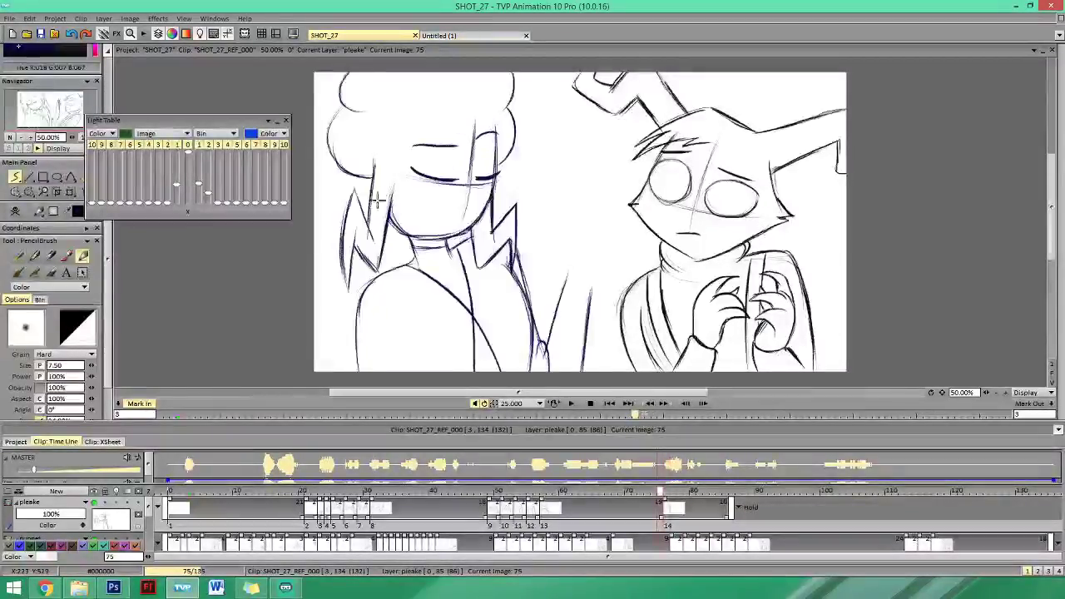
{"action": "key", "text": "Right"}
{"action": "mouse_move", "coordinate": [382, 177]}
{"action": "left_mouse_down"}
{"action": "mouse_move", "coordinate": [374, 216]}
{"action": "mouse_move", "coordinate": [384, 239]}
{"action": "left_mouse_up"}
{"action": "key", "text": "Left"}
{"action": "key", "text": "Right"}
{"action": "key", "text": "Left"}
{"action": "key", "text": "Right"}
Draw the outer edge and pointed lower tips of the left character's near-side hair lock on frame 76.
{"action": "mouse_move", "coordinate": [366, 198]}
{"action": "left_mouse_down"}
{"action": "mouse_move", "coordinate": [349, 269]}
{"action": "mouse_move", "coordinate": [359, 286]}
{"action": "left_mouse_up"}
{"action": "key", "text": "Left"}
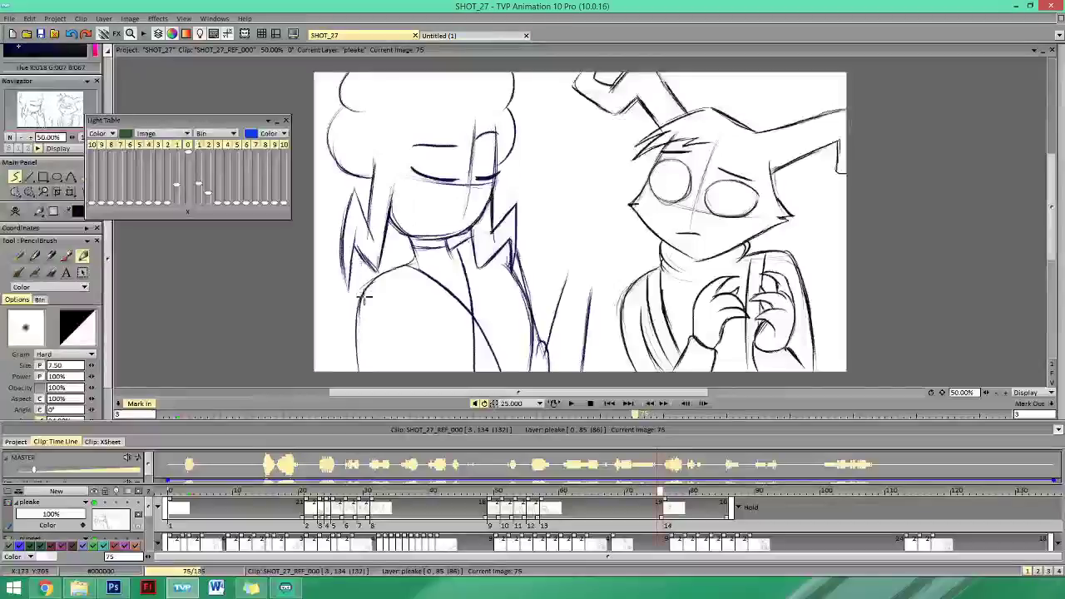
{"action": "key", "text": "Right"}
{"action": "key", "text": "Left"}
{"action": "key", "text": "Right"}
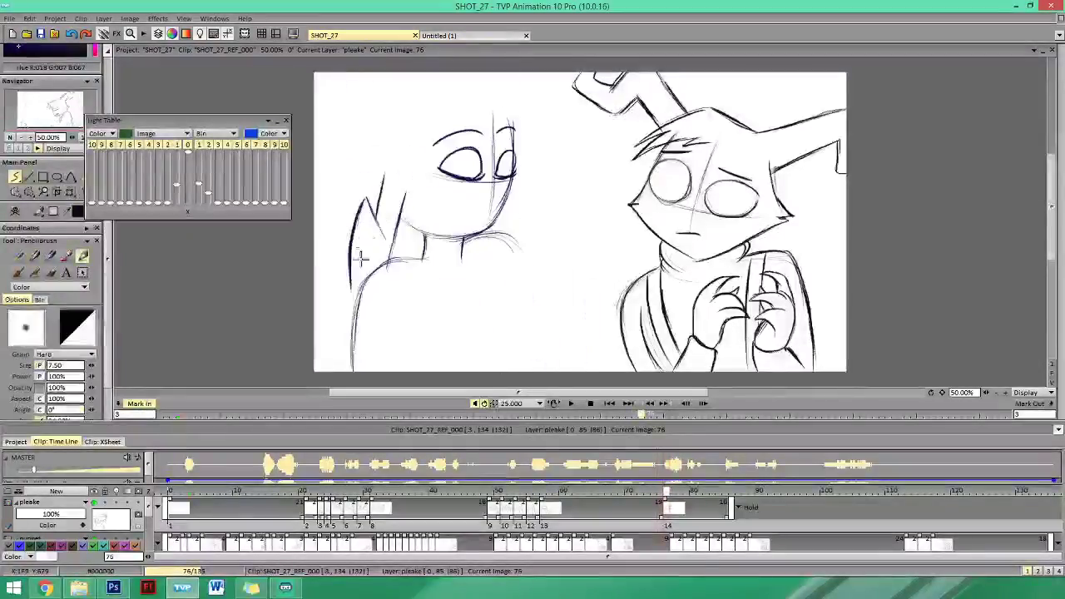
{"action": "left_click_drag", "start_coordinate": [366, 236], "coordinate": [349, 291]}
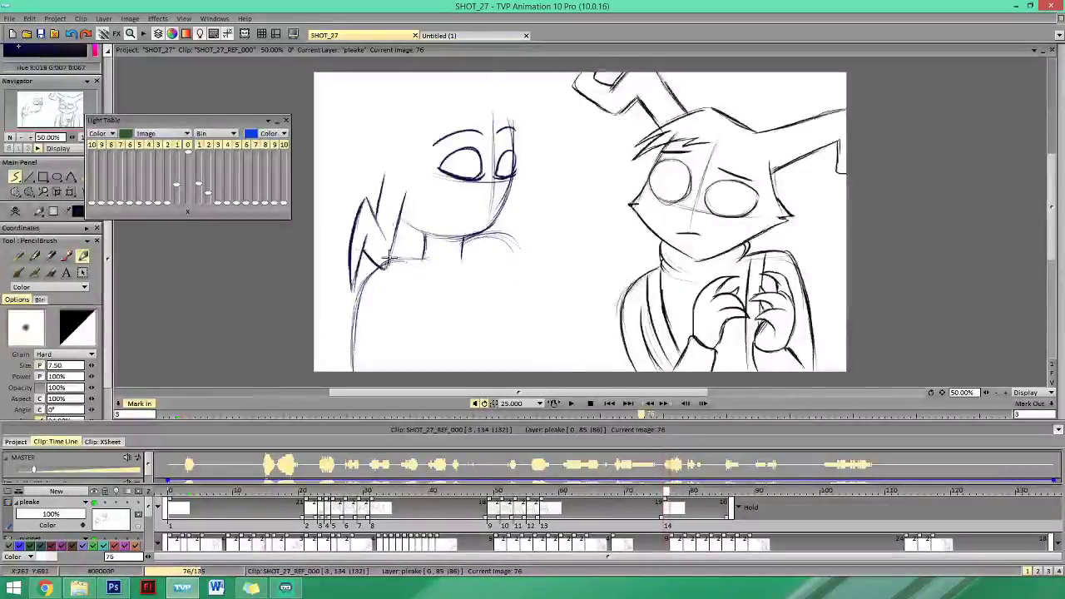
{"action": "key", "text": "Left"}
{"action": "key", "text": "Right"}
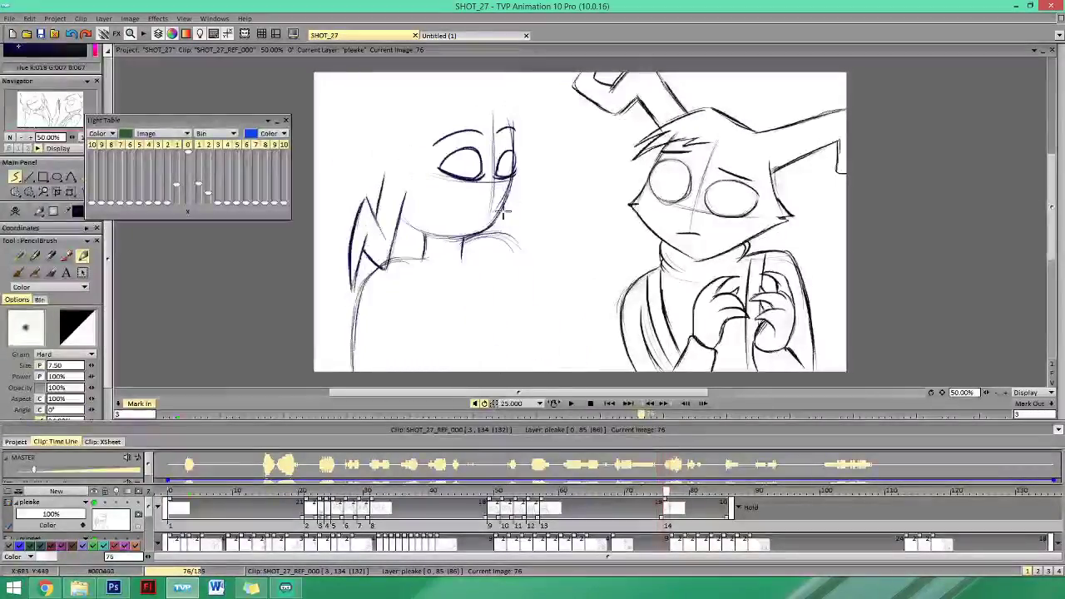
Draw the pointed hair lock on the far side of the left character's face on frame 76.
{"action": "mouse_move", "coordinate": [507, 210]}
{"action": "left_mouse_down"}
{"action": "mouse_move", "coordinate": [498, 247]}
{"action": "mouse_move", "coordinate": [502, 234]}
{"action": "left_mouse_up"}
{"action": "key", "text": "Left"}
{"action": "key", "text": "Right"}
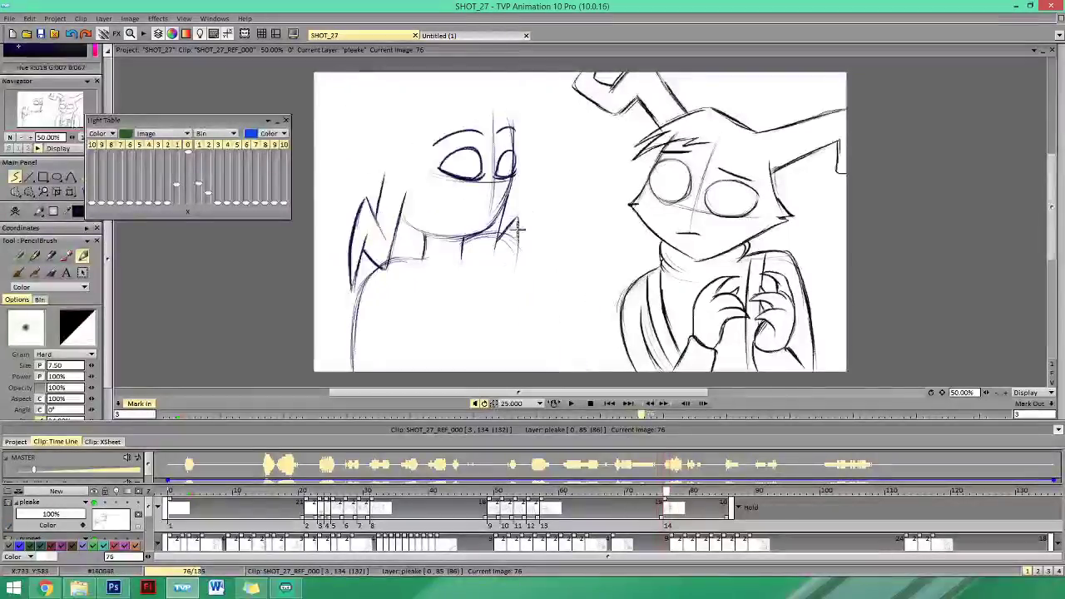
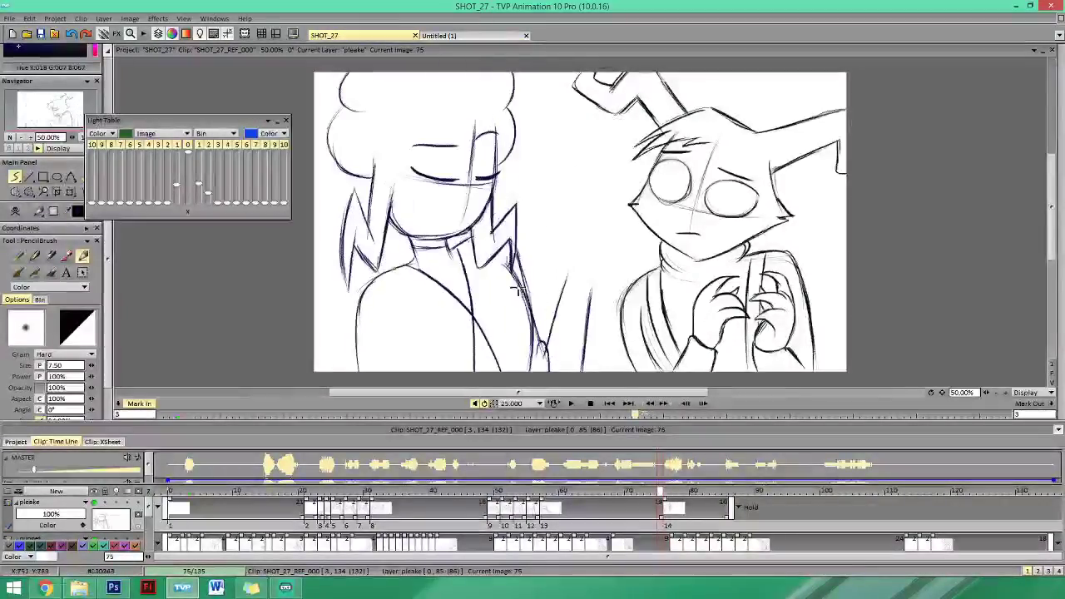
Draw the curved far arm outline from beneath the left character's far hair lock down the body on frame 76.
{"action": "key", "text": "Left"}
{"action": "key", "text": "Right"}
{"action": "key", "text": "Left"}
{"action": "key", "text": "Right"}
{"action": "key", "text": "Left"}
{"action": "key", "text": "Right"}
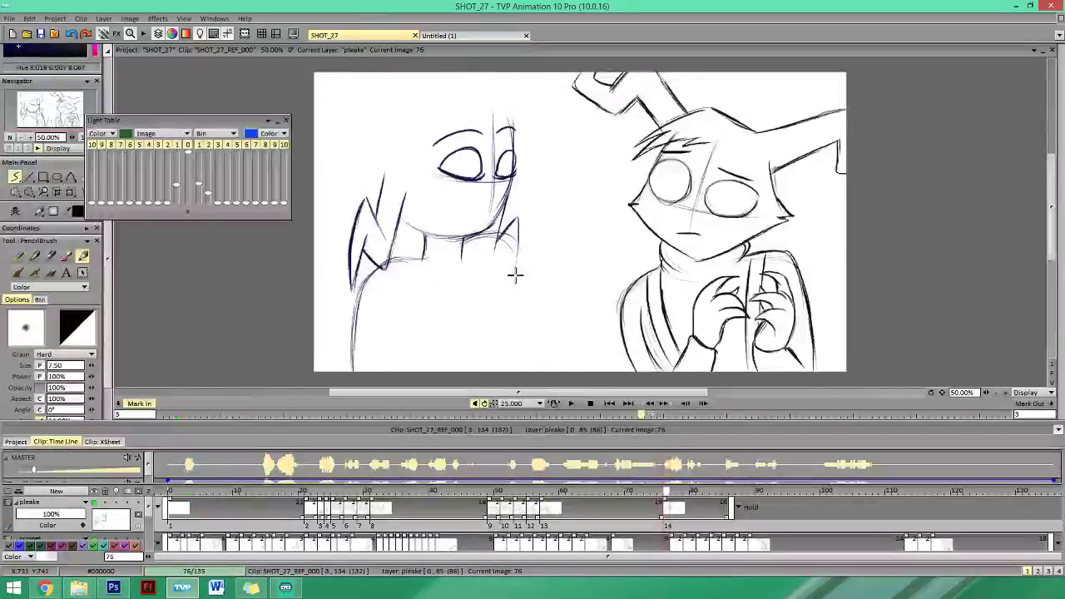
{"action": "mouse_move", "coordinate": [515, 271]}
{"action": "left_mouse_down"}
{"action": "mouse_move", "coordinate": [529, 338]}
{"action": "mouse_move", "coordinate": [529, 308]}
{"action": "left_mouse_up"}
{"action": "key", "text": "Left"}
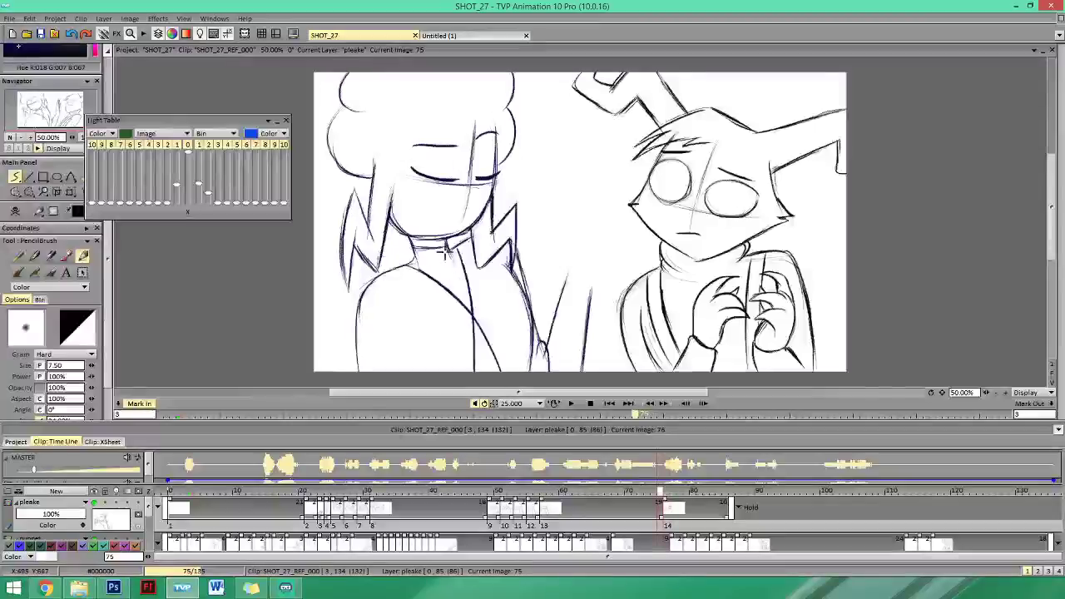
Draw the curved garment line from the left character's near shoulder across the chest to the frame's lower edge on frame 76.
{"action": "key", "text": "Right"}
{"action": "key", "text": "Left"}
{"action": "key", "text": "Right"}
{"action": "left_click_drag", "start_coordinate": [453, 301], "coordinate": [424, 264]}
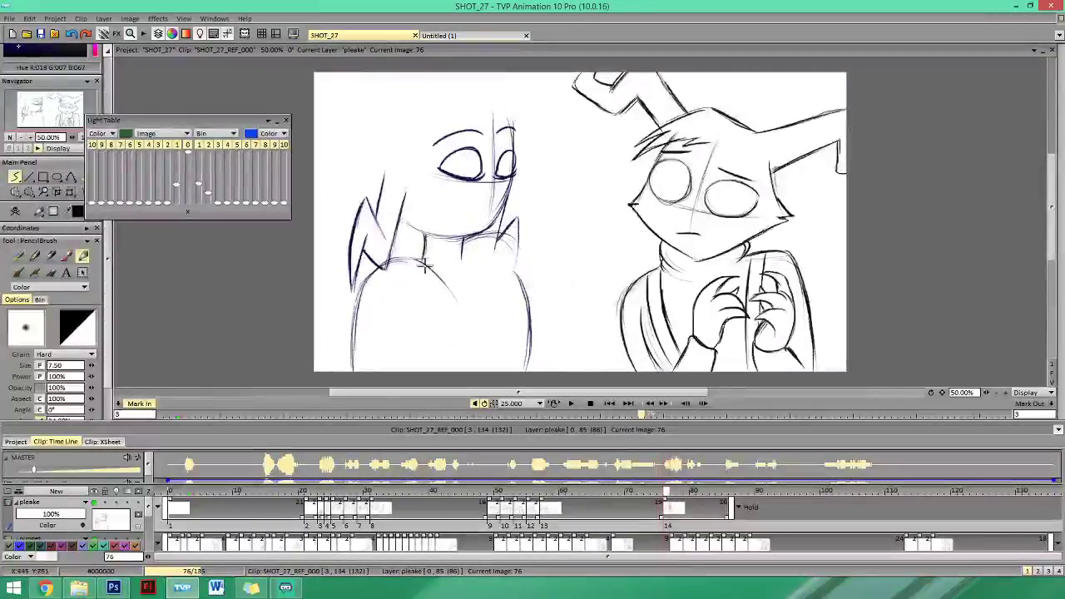
{"action": "key", "text": "Left"}
{"action": "left_click_drag", "start_coordinate": [479, 353], "coordinate": [484, 371]}
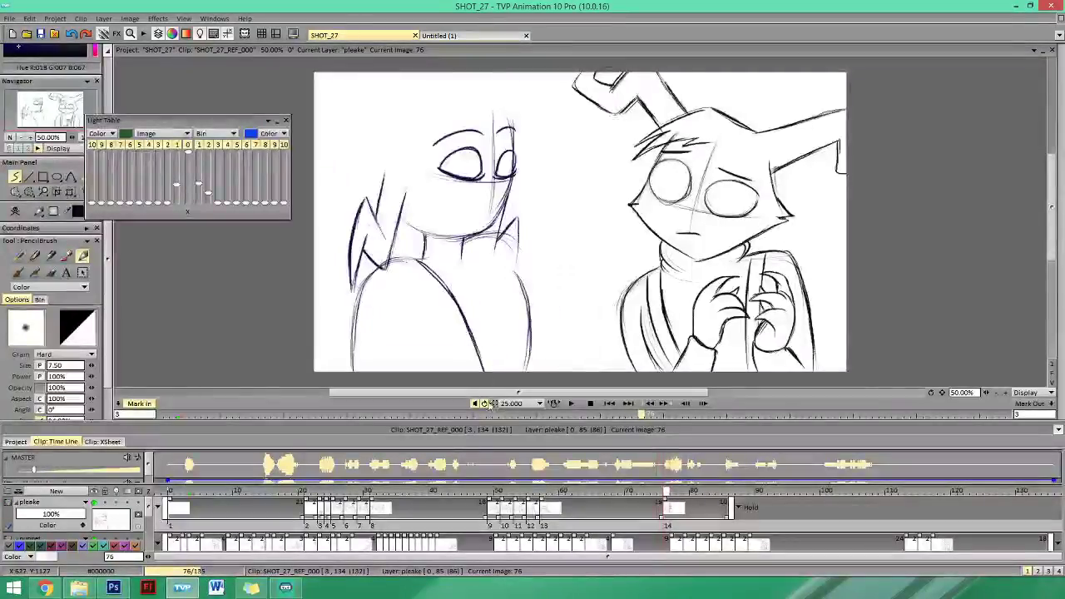
Draw the garment's vertical front line down from the far neck and its short collar line on frame 76.
{"action": "key", "text": "Left"}
{"action": "key", "text": "Right"}
{"action": "left_click_drag", "start_coordinate": [466, 243], "coordinate": [464, 371]}
{"action": "key", "text": "Left"}
{"action": "key", "text": "Right"}
{"action": "left_click_drag", "start_coordinate": [491, 232], "coordinate": [500, 233]}
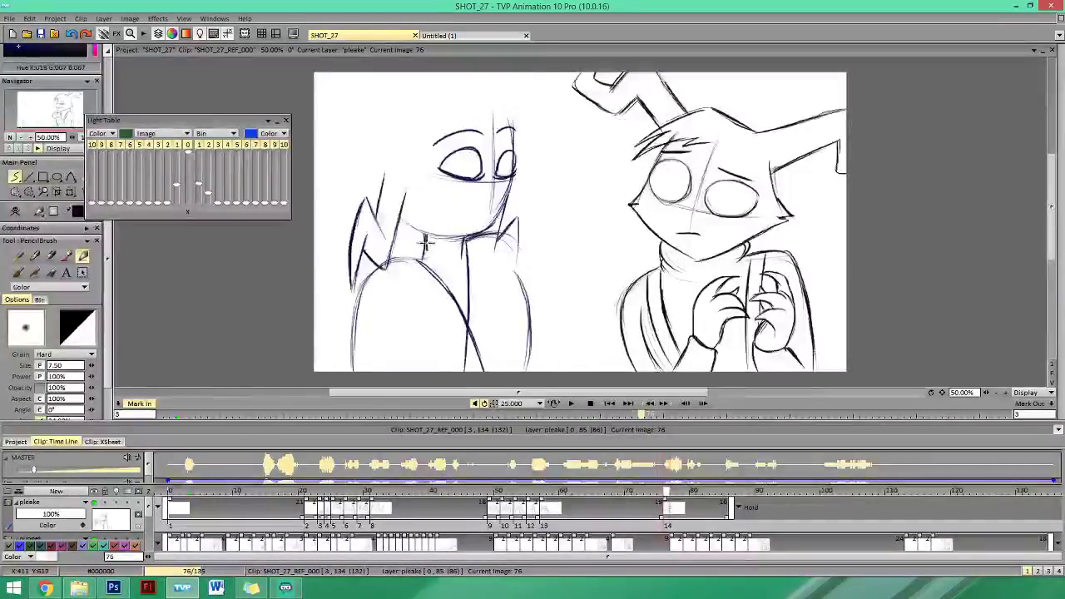
Draw the collar line across the left character's neck beneath the chin on frame 76, comparing with frame 75.
{"action": "key", "text": "Left"}
{"action": "key", "text": "Left"}
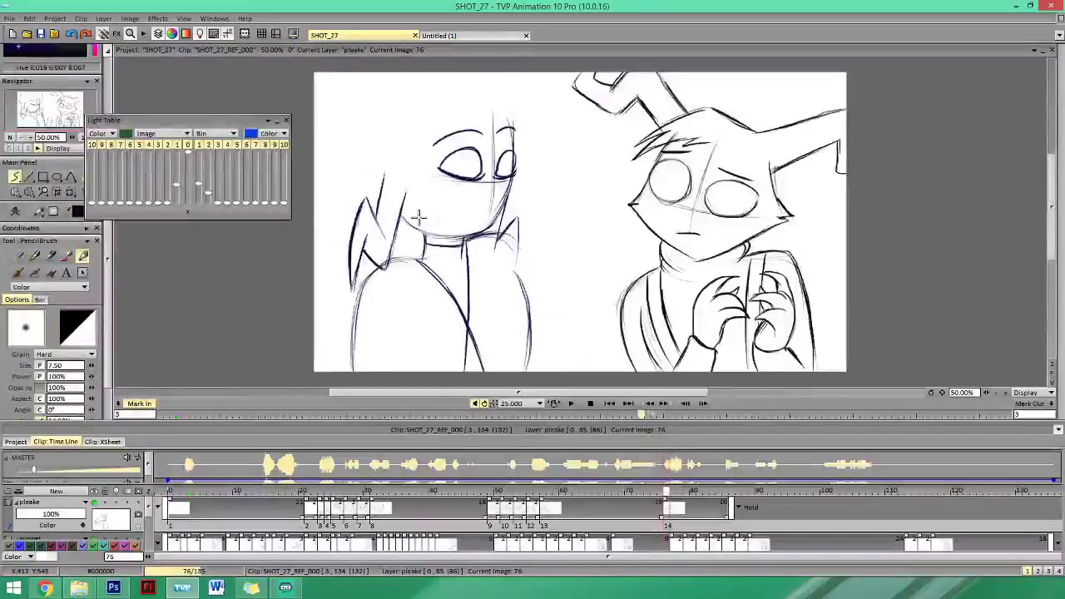
{"action": "key", "text": "Left"}
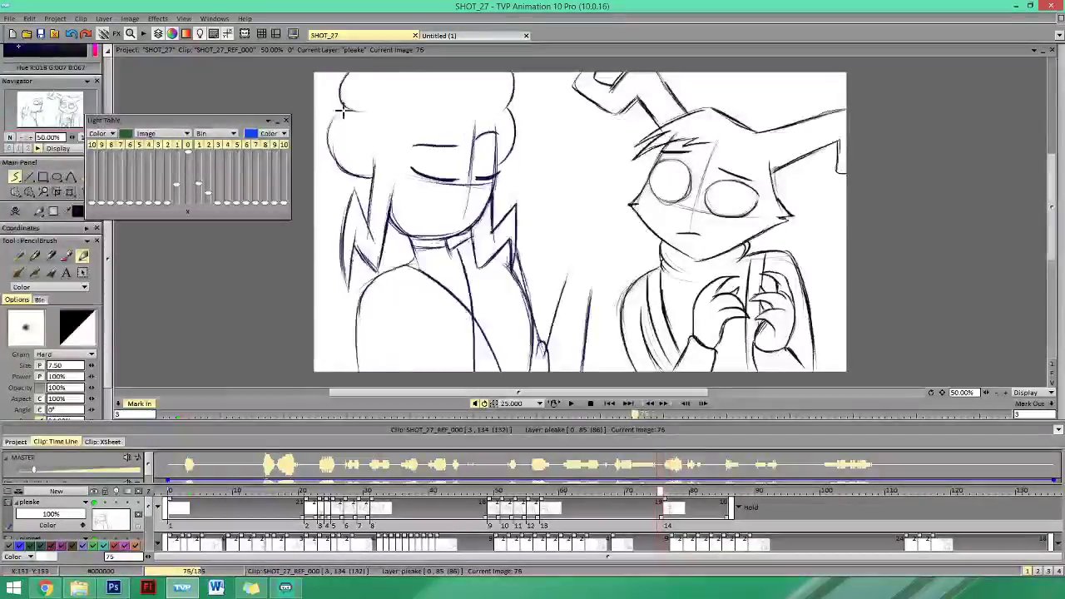
Draw the rounded hair curls on the near side of the left character's head on frame 76, using frame 75 as reference.
{"action": "key", "text": "Right"}
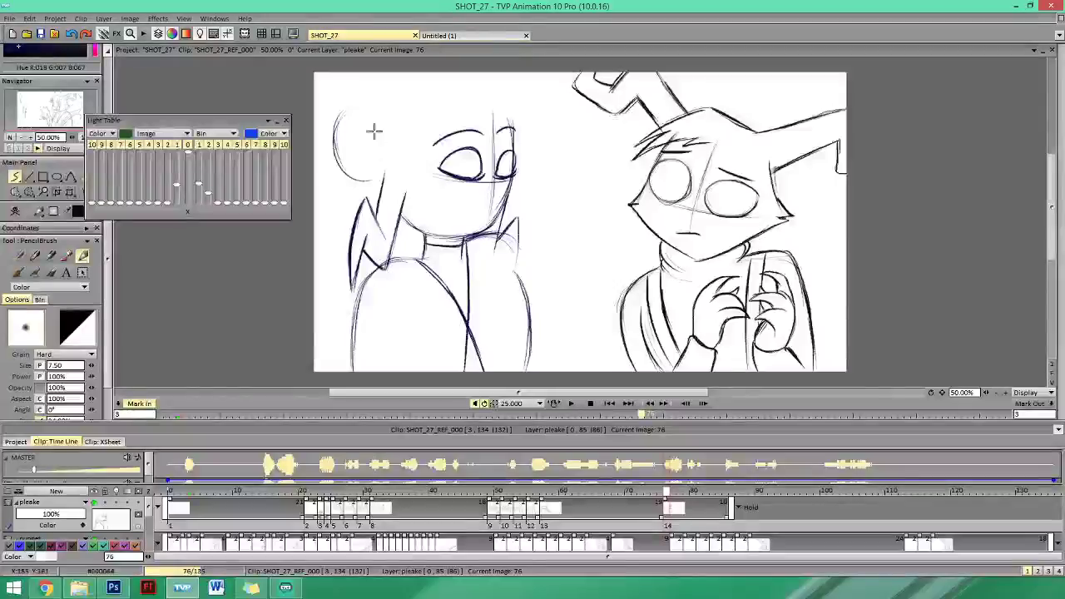
{"action": "key", "text": "Left"}
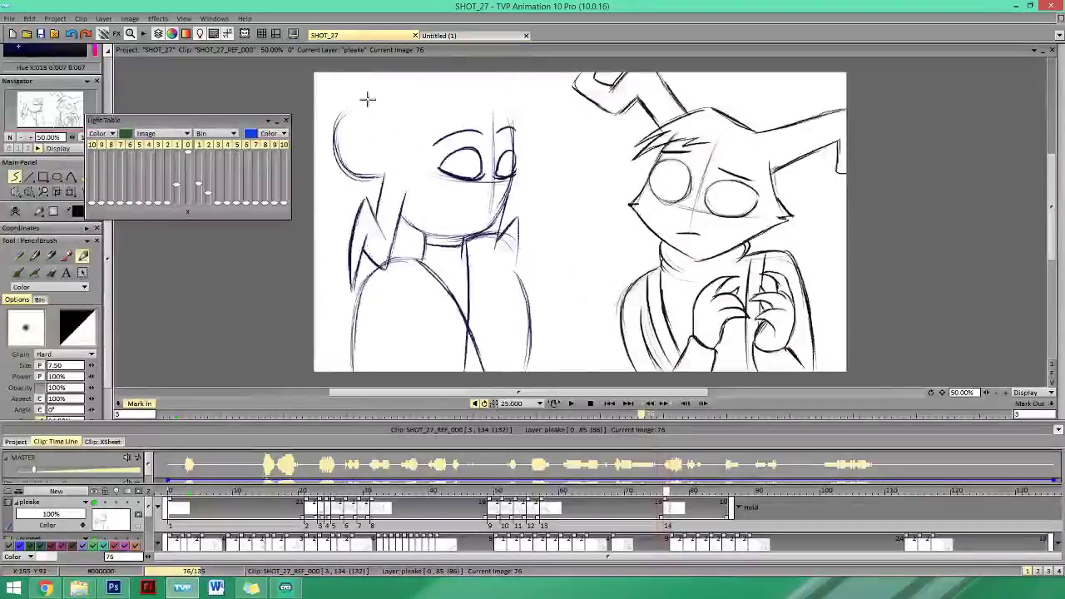
{"action": "key", "text": "Right"}
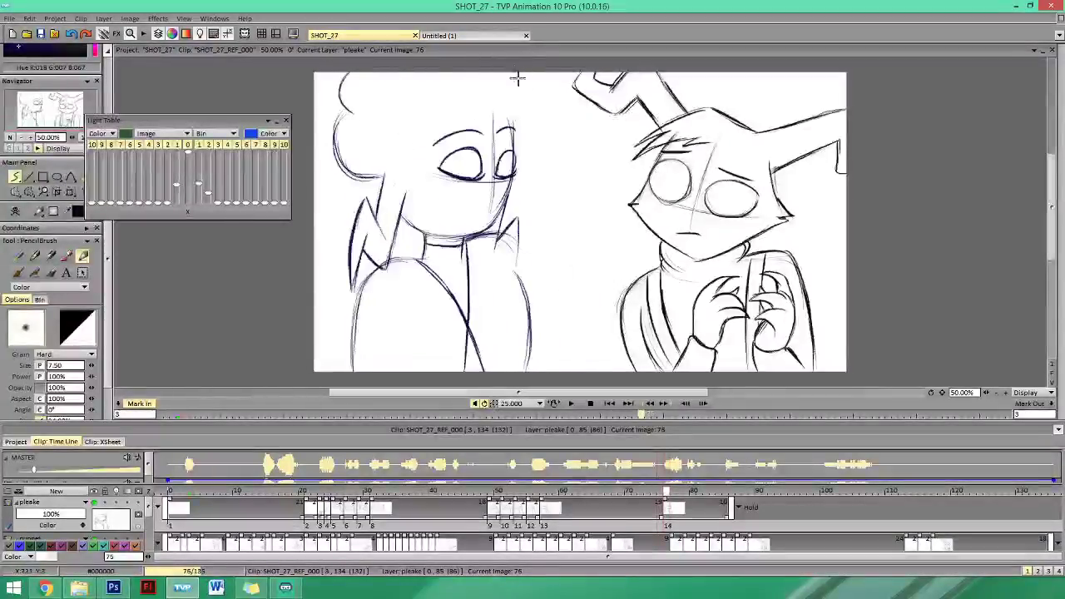
Draw the upper hair curve on the far side of the left character's head and compare it with frame 75.
{"action": "left_click_drag", "start_coordinate": [518, 71], "coordinate": [517, 102]}
{"action": "key", "text": "Left"}
{"action": "key", "text": "Right"}
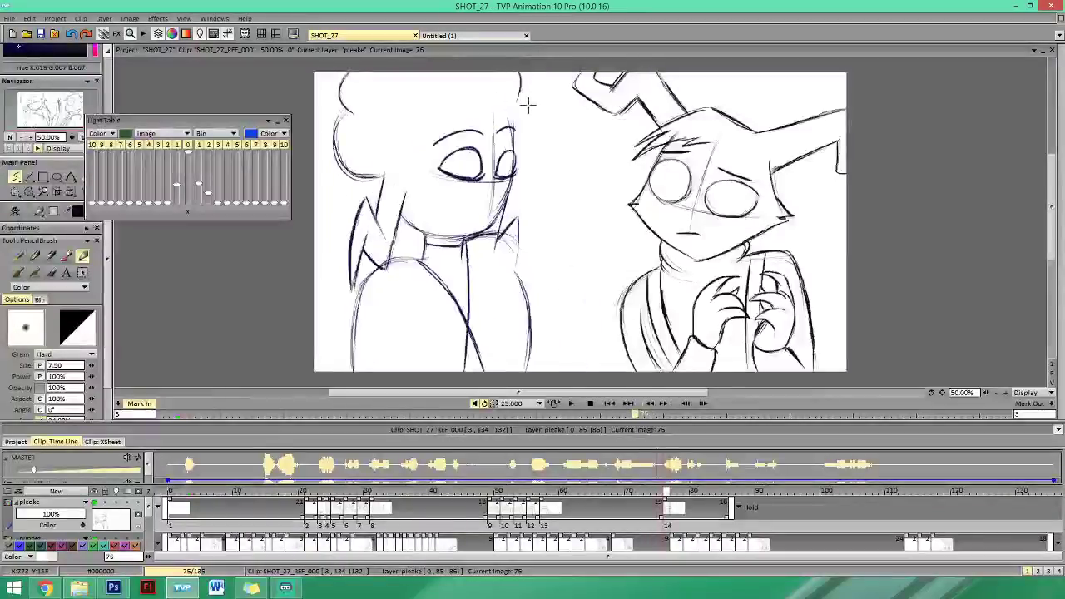
{"action": "key", "text": "Left"}
{"action": "key", "text": "Right"}
{"action": "key", "text": "Left"}
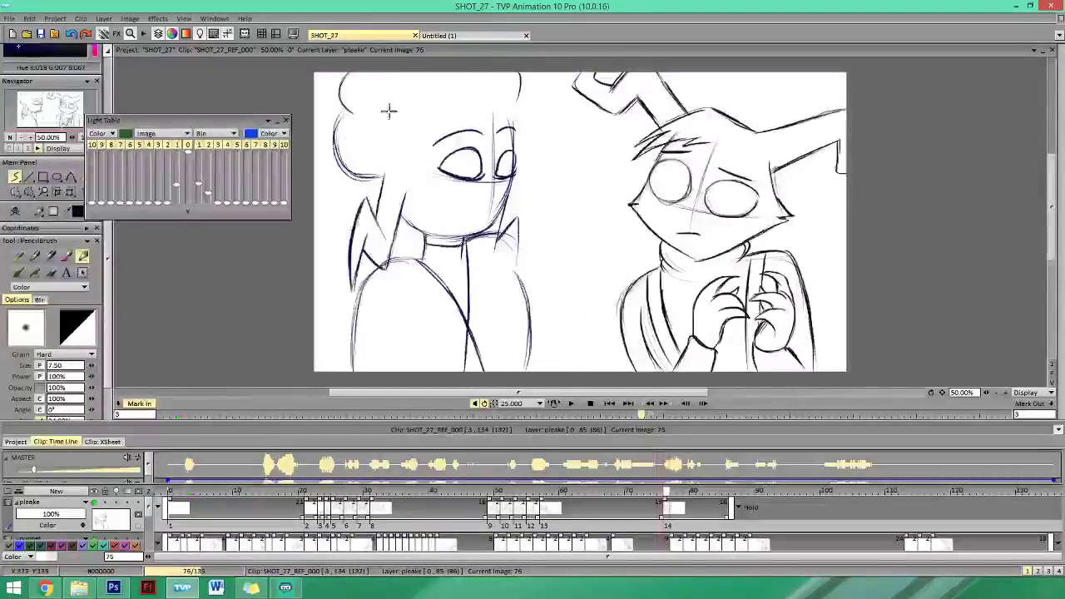
{"action": "key", "text": "Right"}
{"action": "key", "text": "Left"}
Select the near-side hair curls freehand, shift them about 26 px toward the face and about 14 px up, apply, and clear the selection.
{"action": "left_click", "coordinate": [29, 192]}
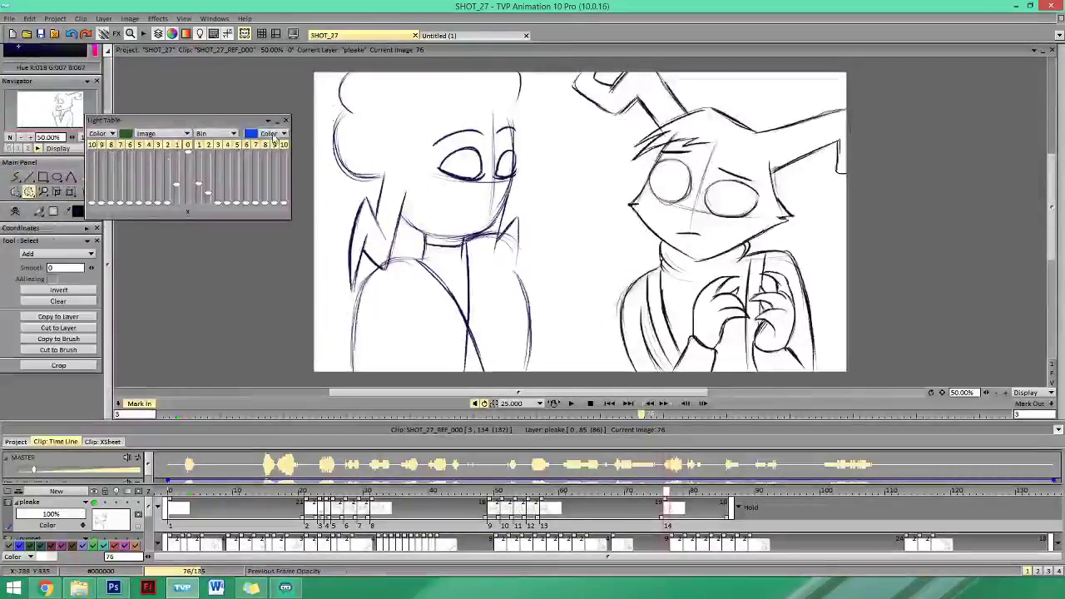
{"action": "key", "text": "Right"}
{"action": "mouse_move", "coordinate": [352, 67]}
{"action": "left_mouse_down"}
{"action": "mouse_move", "coordinate": [320, 125]}
{"action": "mouse_move", "coordinate": [331, 193]}
{"action": "mouse_move", "coordinate": [382, 177]}
{"action": "mouse_move", "coordinate": [393, 85]}
{"action": "mouse_move", "coordinate": [357, 72]}
{"action": "left_mouse_up"}
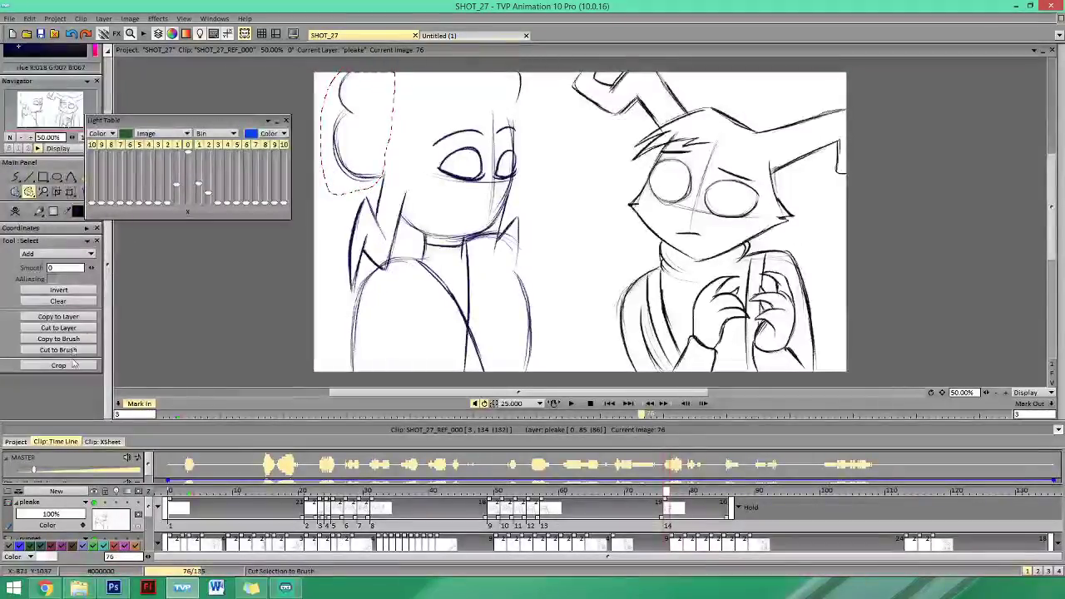
{"action": "left_click", "coordinate": [71, 192]}
{"action": "left_click_drag", "start_coordinate": [357, 134], "coordinate": [365, 129]}
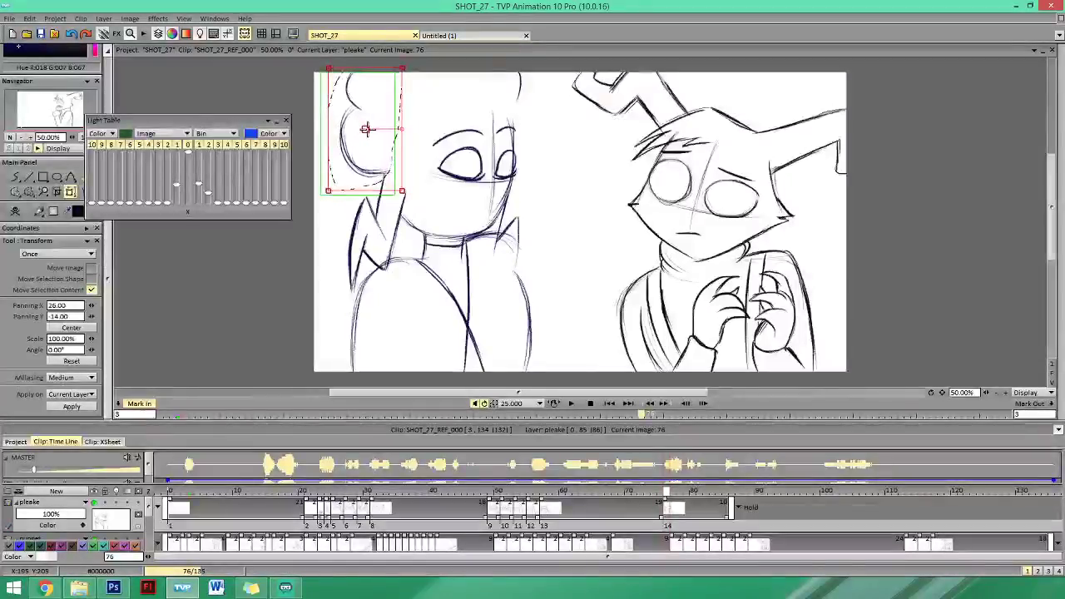
{"action": "left_click", "coordinate": [73, 406]}
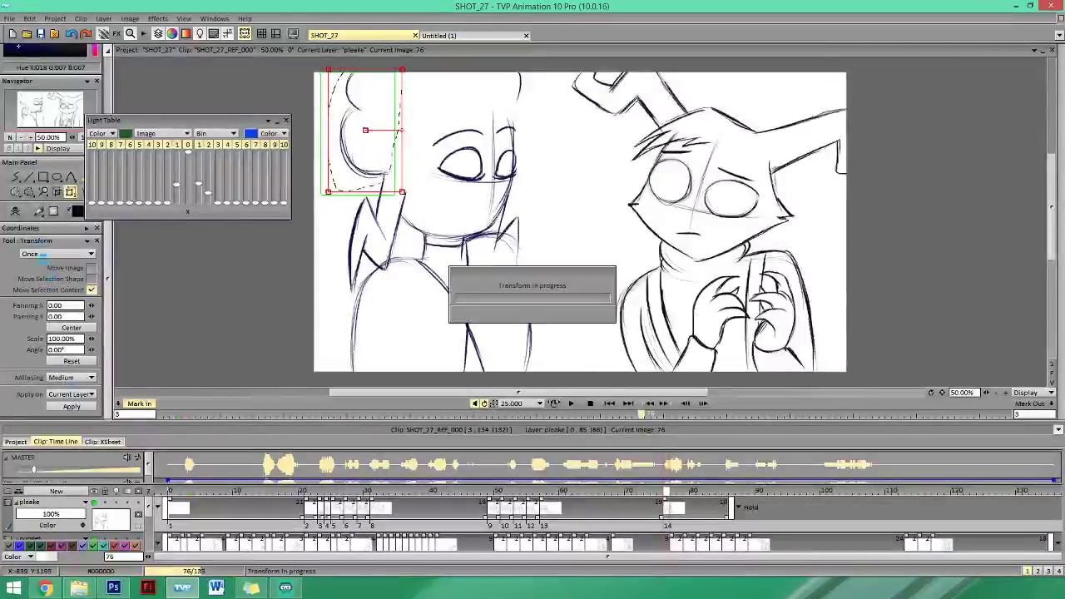
{"action": "left_click", "coordinate": [28, 193]}
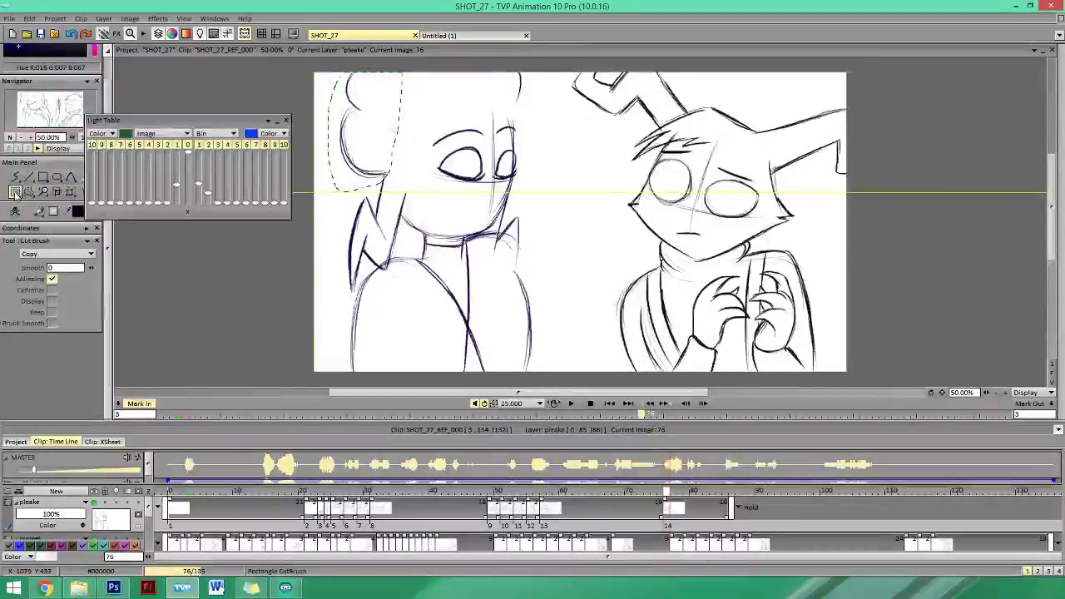
{"action": "left_click", "coordinate": [29, 192]}
{"action": "right_click", "coordinate": [28, 192]}
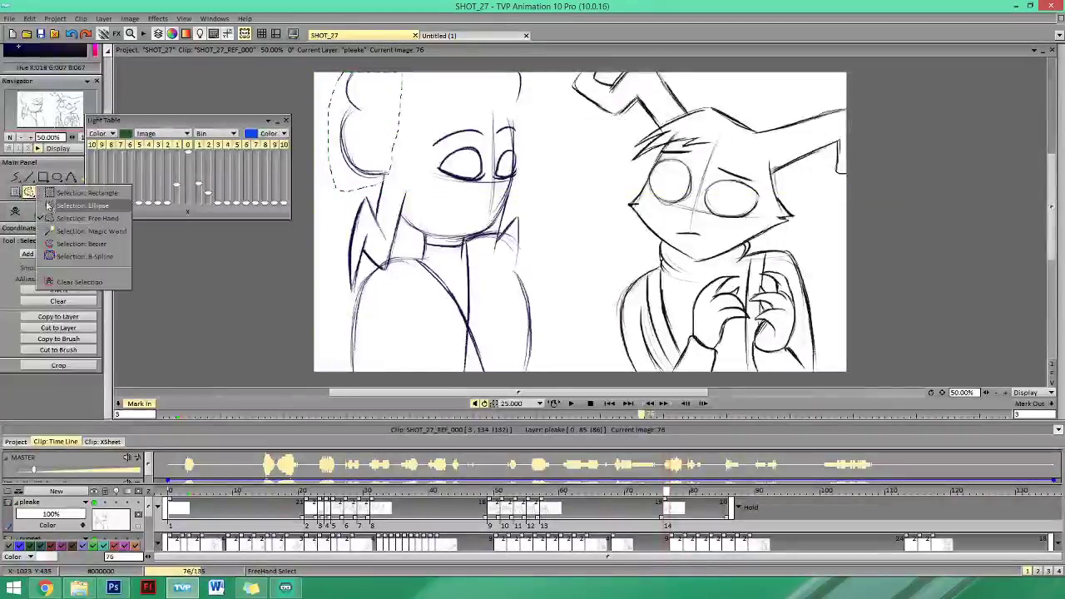
{"action": "left_click", "coordinate": [70, 282]}
Draw the hair curl beside the left character's far eye and complete the far hair lock with zigzag points over the shoulder.
{"action": "left_click", "coordinate": [15, 178]}
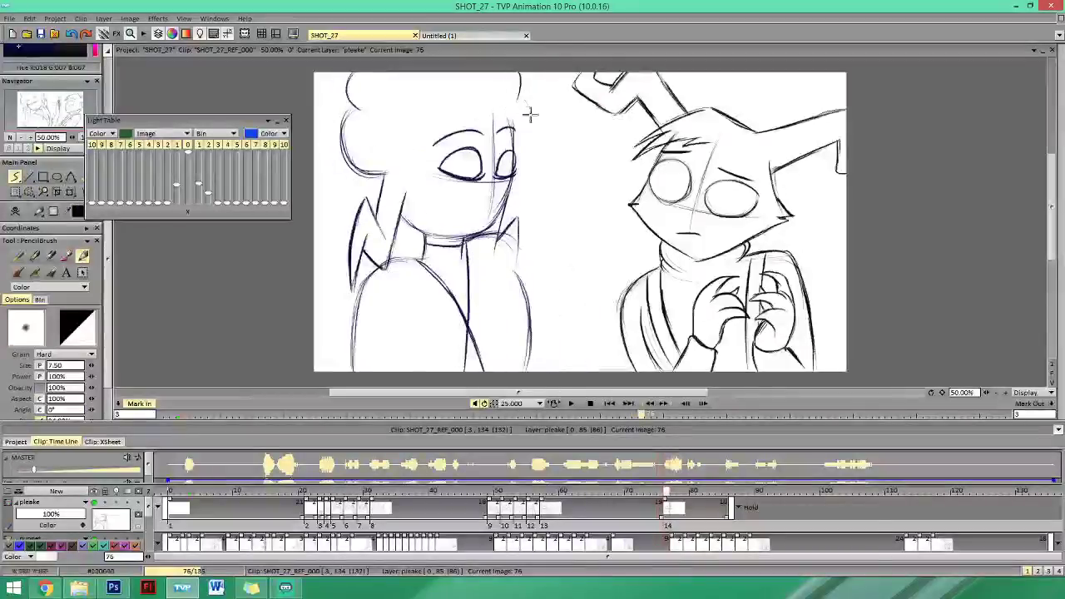
{"action": "left_click_drag", "start_coordinate": [518, 99], "coordinate": [529, 111]}
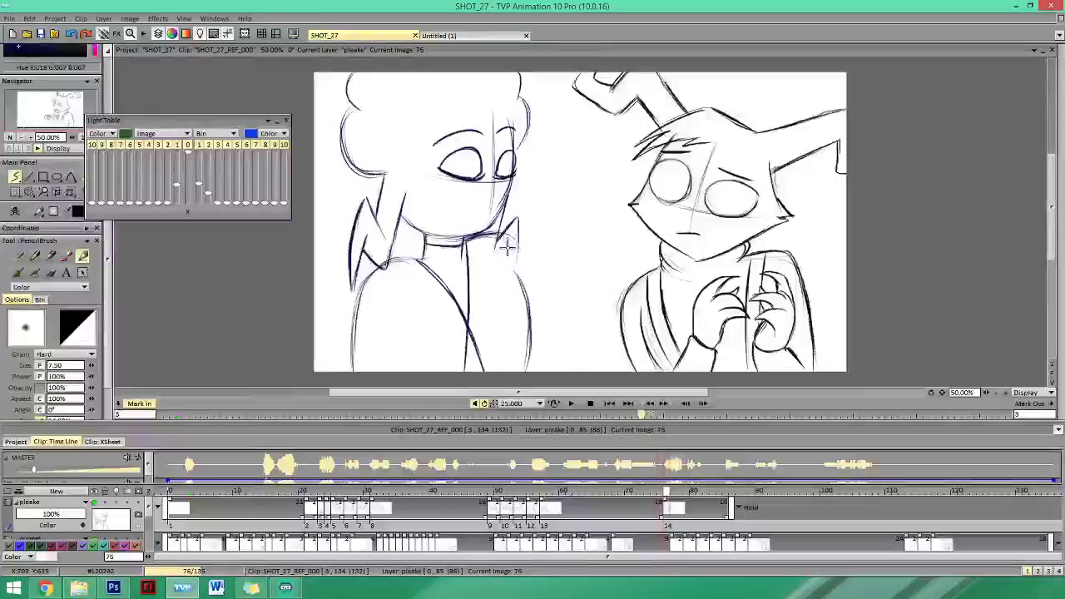
{"action": "mouse_move", "coordinate": [498, 244]}
{"action": "left_mouse_down"}
{"action": "mouse_move", "coordinate": [475, 216]}
{"action": "mouse_move", "coordinate": [518, 220]}
{"action": "left_mouse_up"}
{"action": "key", "text": "Right"}
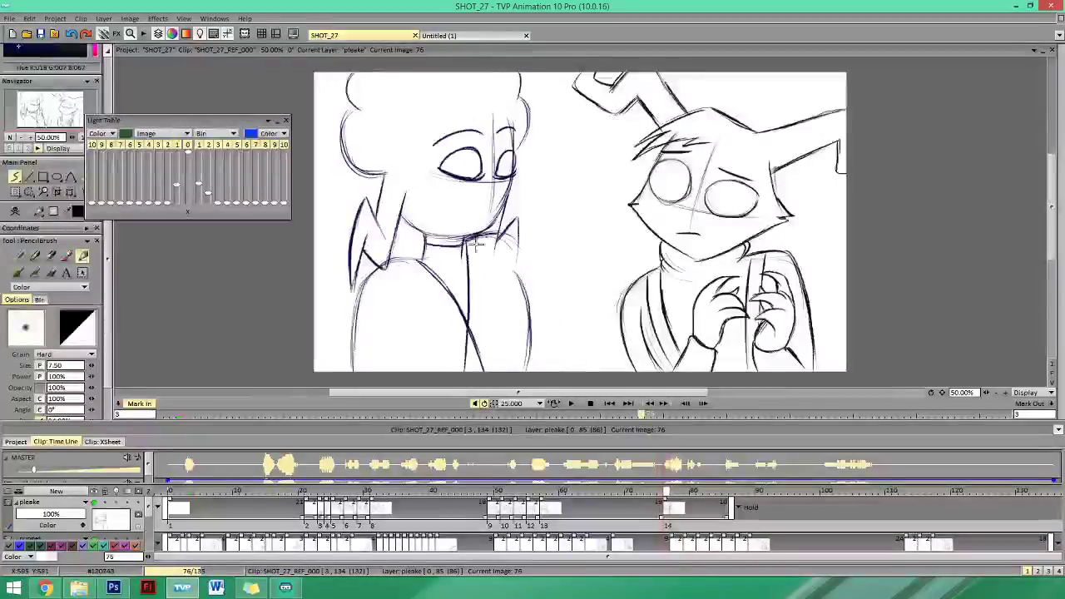
{"action": "mouse_move", "coordinate": [477, 238]}
{"action": "left_mouse_down"}
{"action": "mouse_move", "coordinate": [476, 277]}
{"action": "mouse_move", "coordinate": [475, 241]}
{"action": "mouse_move", "coordinate": [477, 263]}
{"action": "mouse_move", "coordinate": [507, 242]}
{"action": "mouse_move", "coordinate": [483, 274]}
{"action": "mouse_move", "coordinate": [514, 239]}
{"action": "left_mouse_up"}
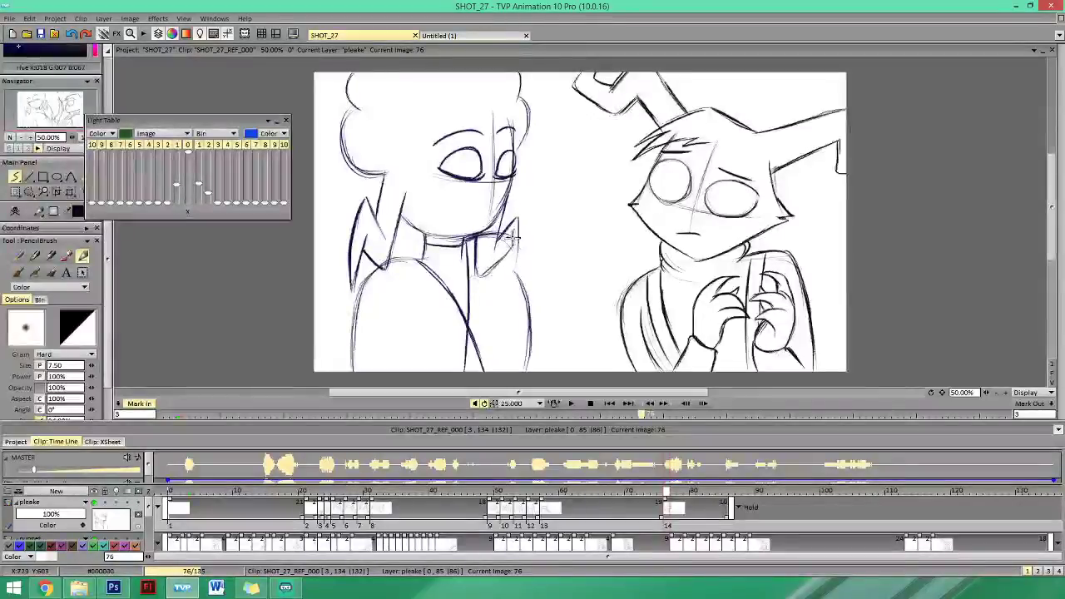
{"action": "key", "text": "Right"}
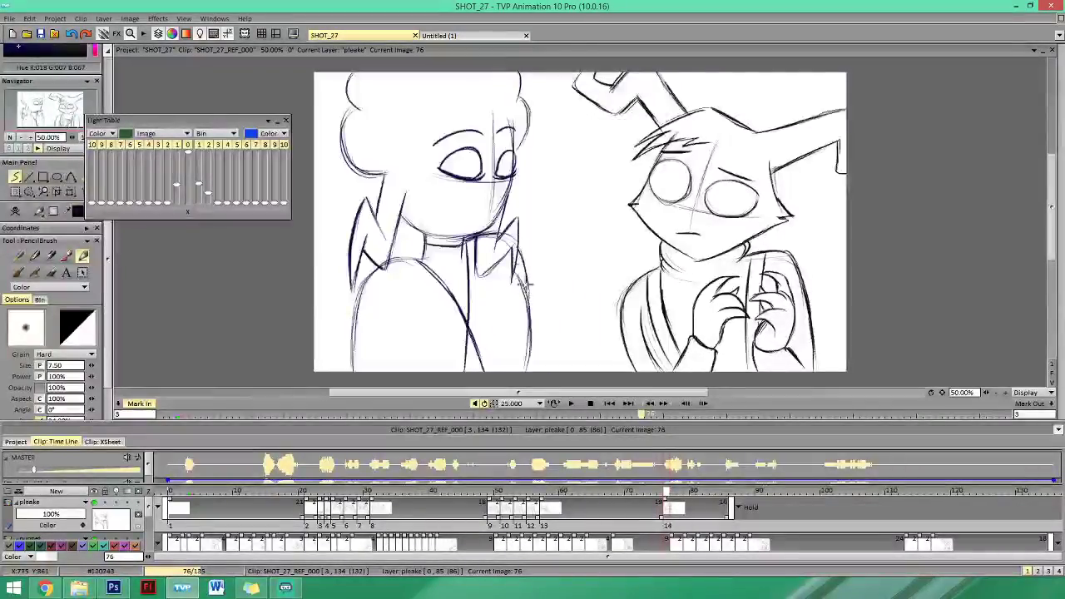
{"action": "key", "text": "Left"}
{"action": "key", "text": "Right"}
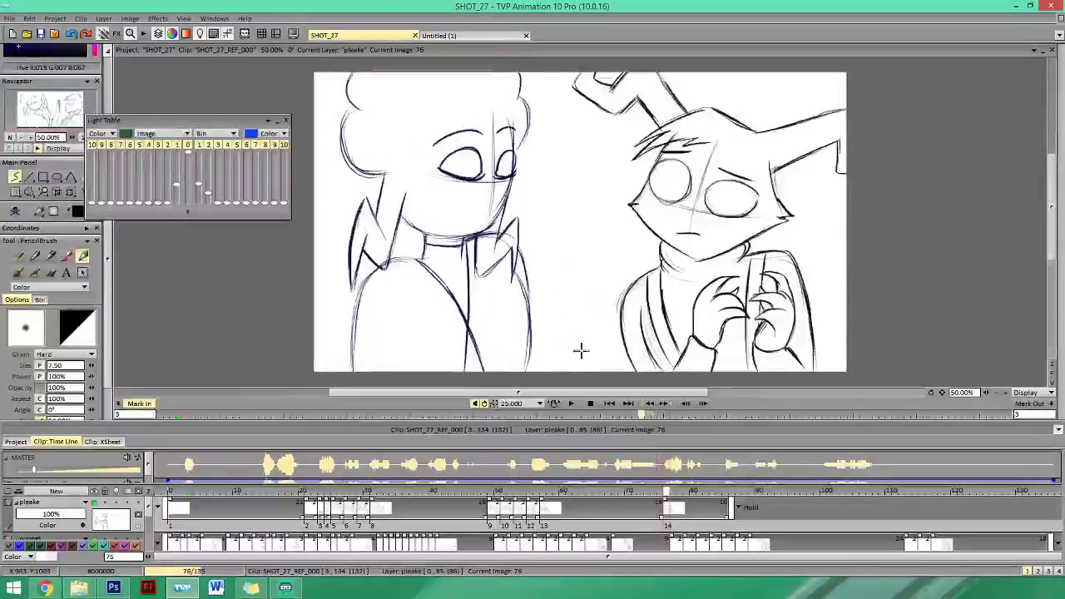
{"action": "key", "text": "Right"}
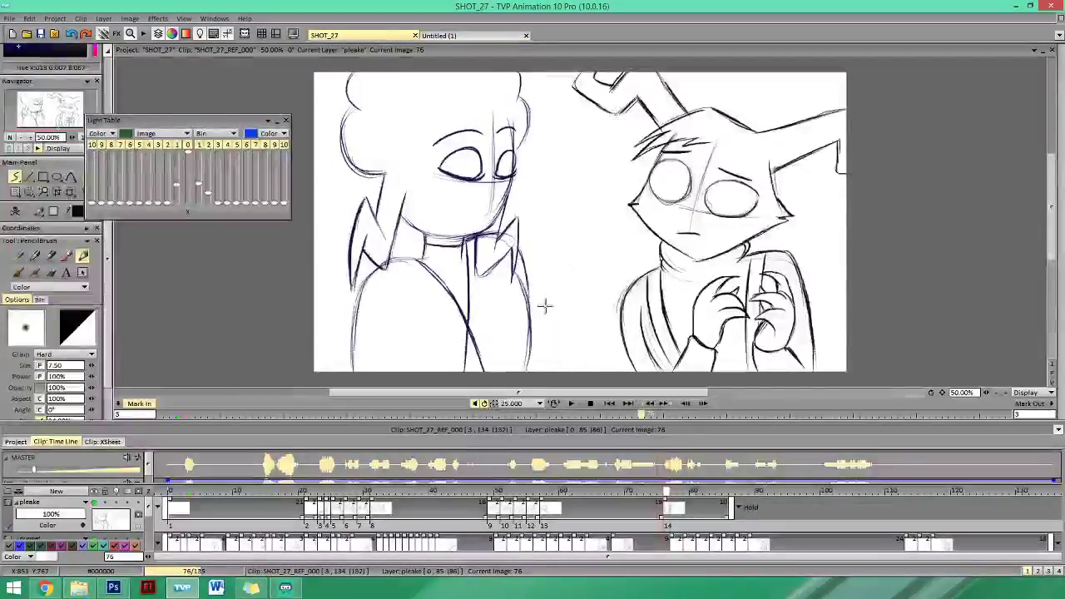
Draw the left character's raised far forearm as steep lines rising from the frame's lower edge beside the body, matched against frame 75.
{"action": "left_click_drag", "start_coordinate": [539, 337], "coordinate": [542, 293]}
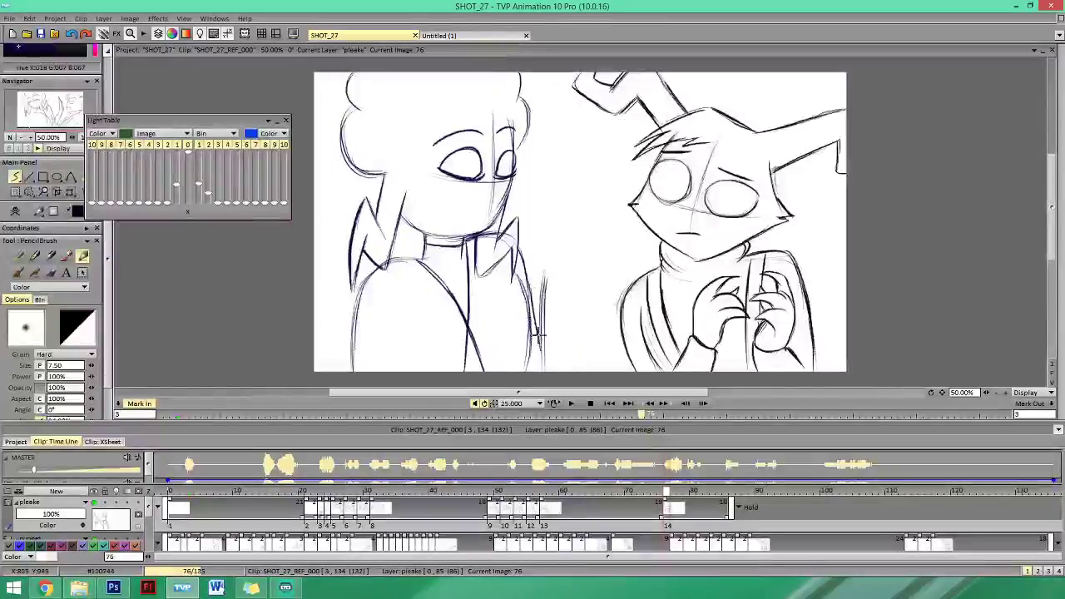
{"action": "left_click_drag", "start_coordinate": [537, 326], "coordinate": [536, 369]}
{"action": "key", "text": "Left"}
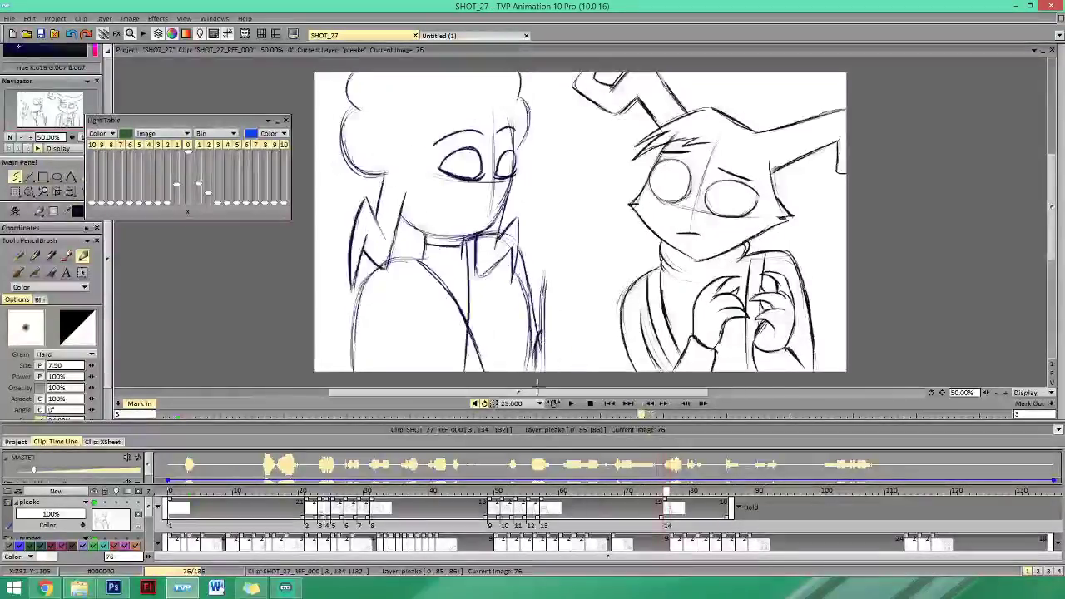
{"action": "key", "text": "Left"}
{"action": "key", "text": "Right"}
{"action": "key", "text": "Left"}
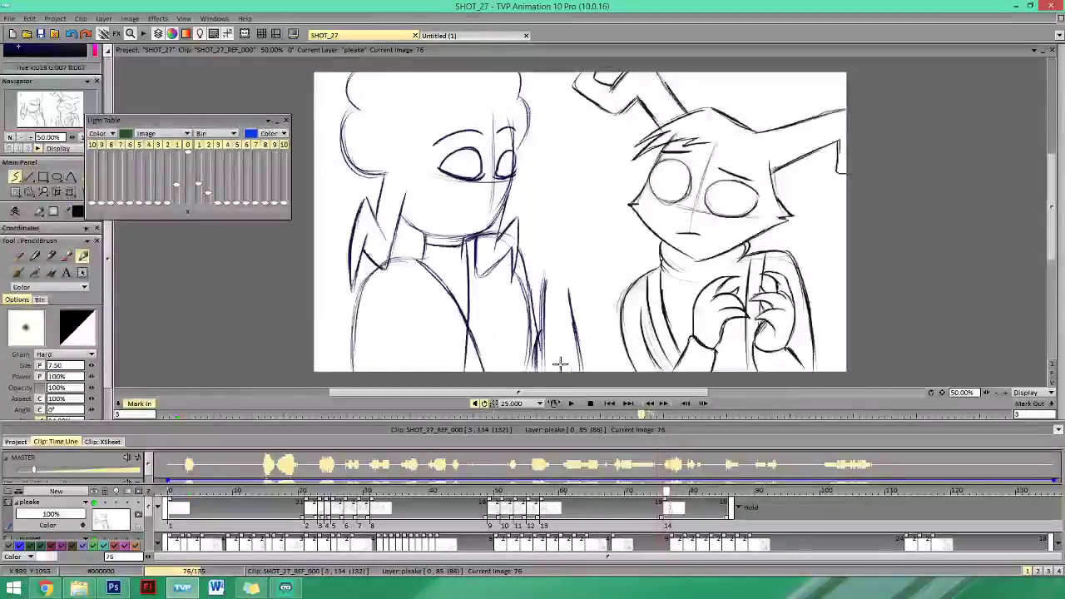
{"action": "key", "text": "Left"}
{"action": "key", "text": "Right"}
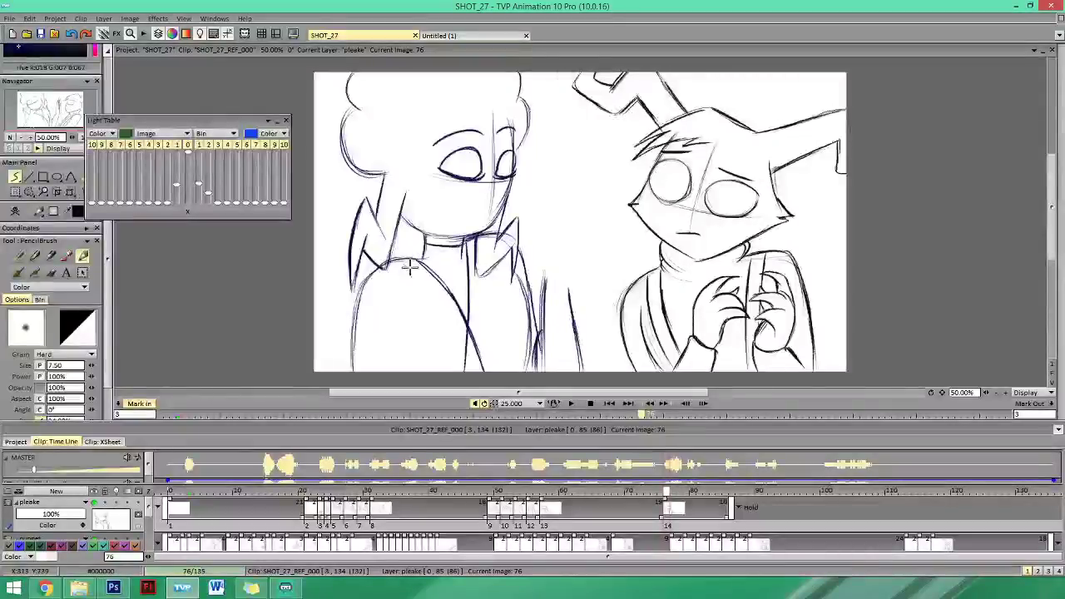
Darken the outline of the far-side hair curl next to the left character's eye, comparing with frame 75.
{"action": "key", "text": "Left"}
{"action": "key", "text": "Right"}
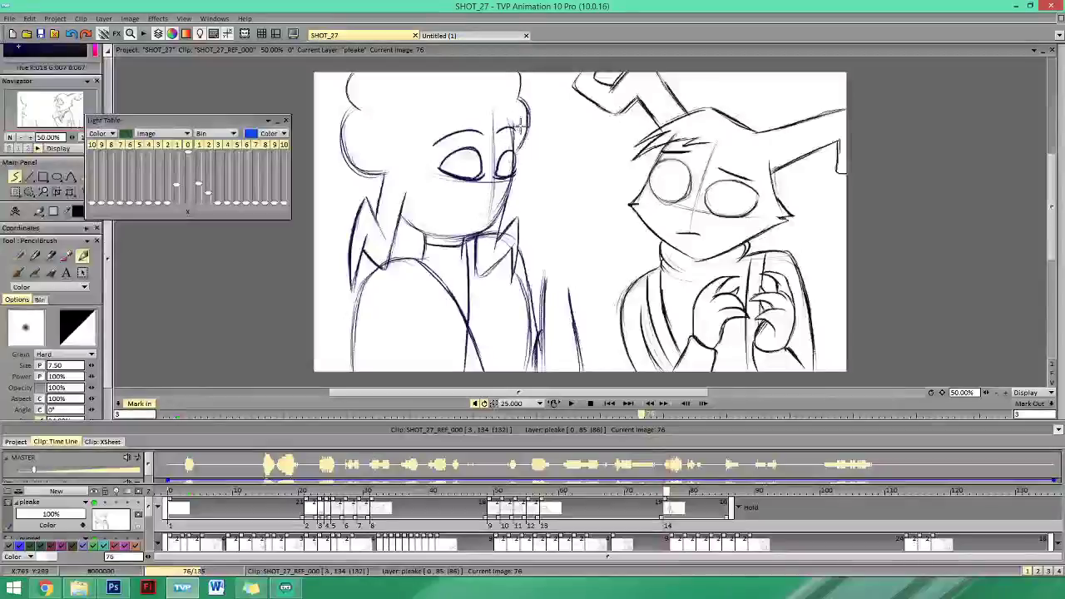
{"action": "key", "text": "Left"}
{"action": "key", "text": "Left"}
{"action": "key", "text": "Left"}
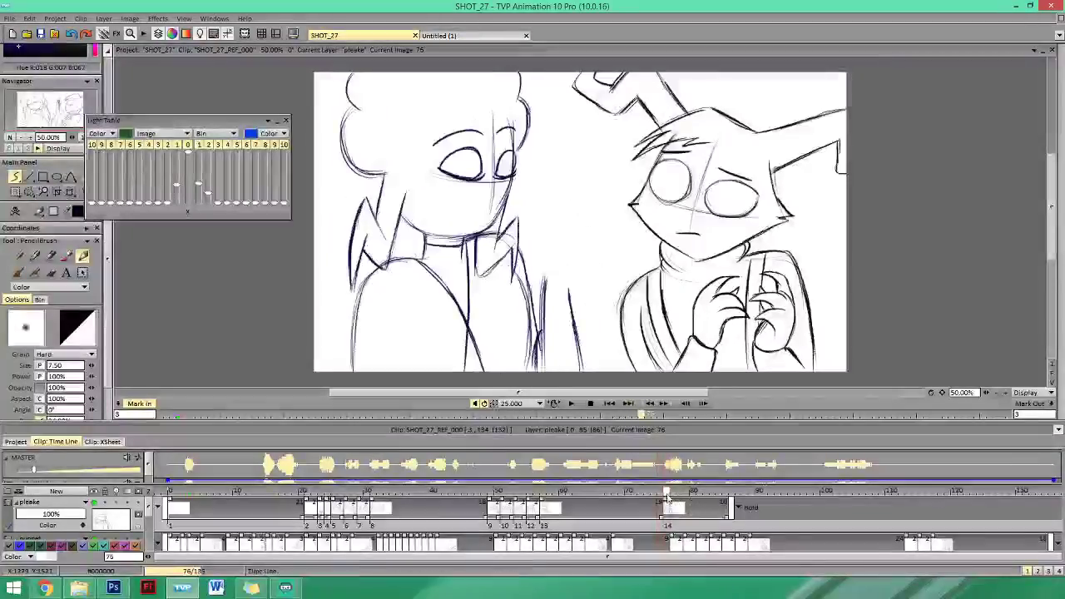
Play the clip from its start to review the new pose in motion, and save the project.
{"action": "left_click", "coordinate": [610, 404]}
{"action": "left_click", "coordinate": [571, 404]}
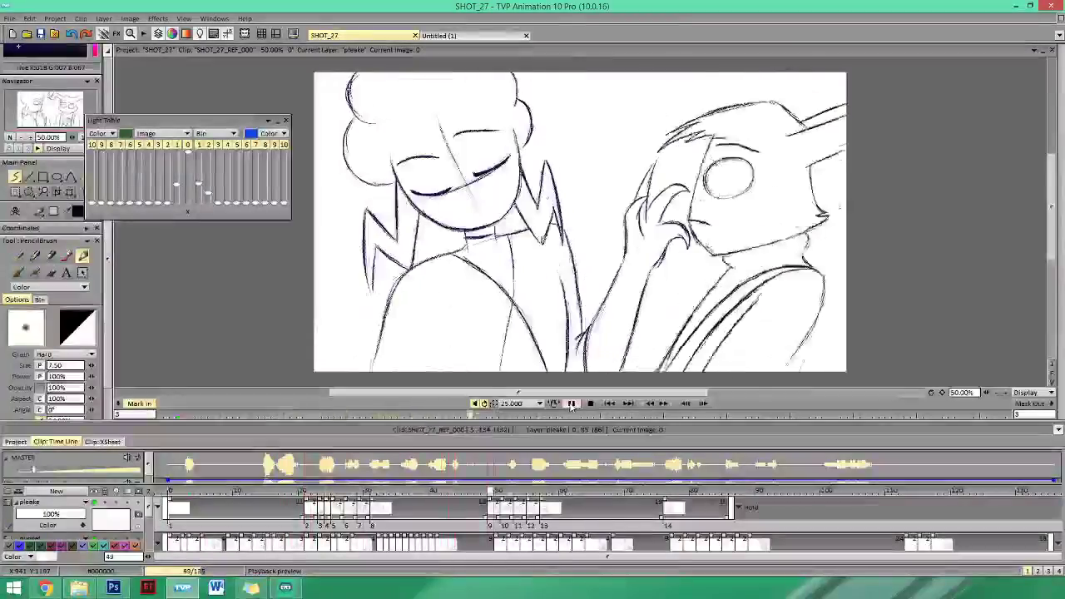
{"action": "left_click", "coordinate": [571, 403]}
{"action": "left_click", "coordinate": [572, 403]}
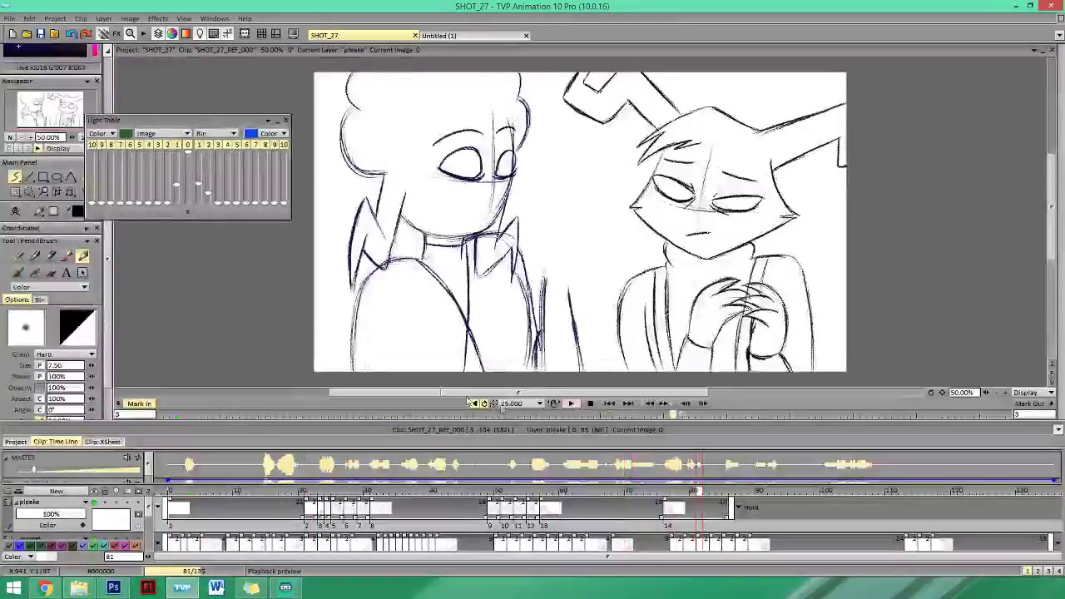
{"action": "left_click", "coordinate": [41, 34]}
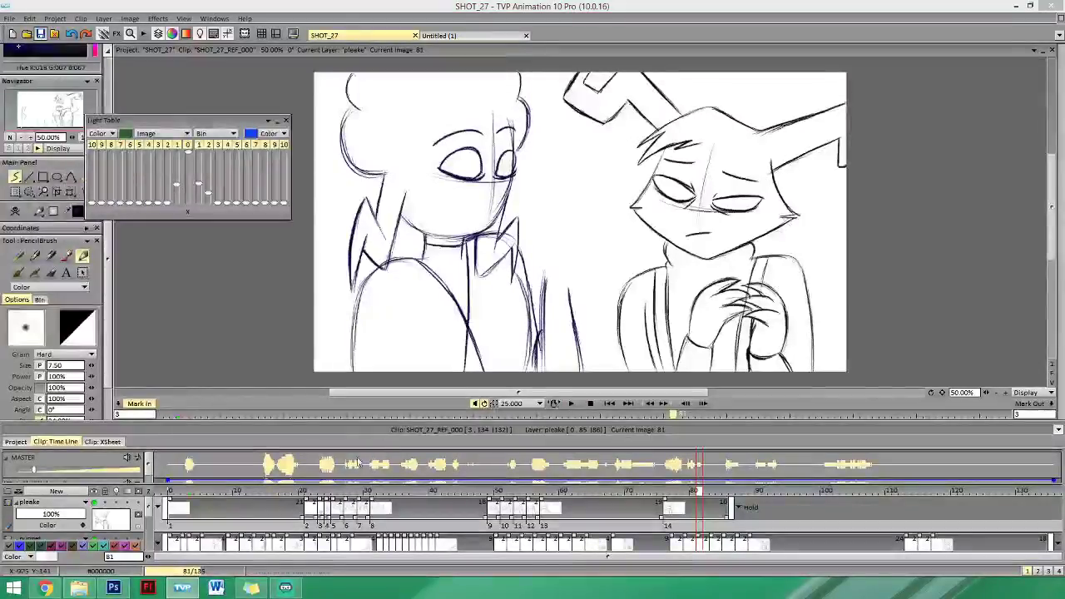
Scrub the timeline back to frame 76 and thicken the inner line of the left character's far forearm down to the frame's edge.
{"action": "left_click", "coordinate": [302, 492]}
{"action": "mouse_move", "coordinate": [300, 492]}
{"action": "left_mouse_down"}
{"action": "mouse_move", "coordinate": [159, 495]}
{"action": "mouse_move", "coordinate": [492, 508]}
{"action": "mouse_move", "coordinate": [382, 514]}
{"action": "left_mouse_up"}
{"action": "mouse_move", "coordinate": [450, 492]}
{"action": "left_mouse_down"}
{"action": "mouse_move", "coordinate": [789, 492]}
{"action": "mouse_move", "coordinate": [665, 493]}
{"action": "left_mouse_up"}
{"action": "left_click_drag", "start_coordinate": [545, 292], "coordinate": [541, 366]}
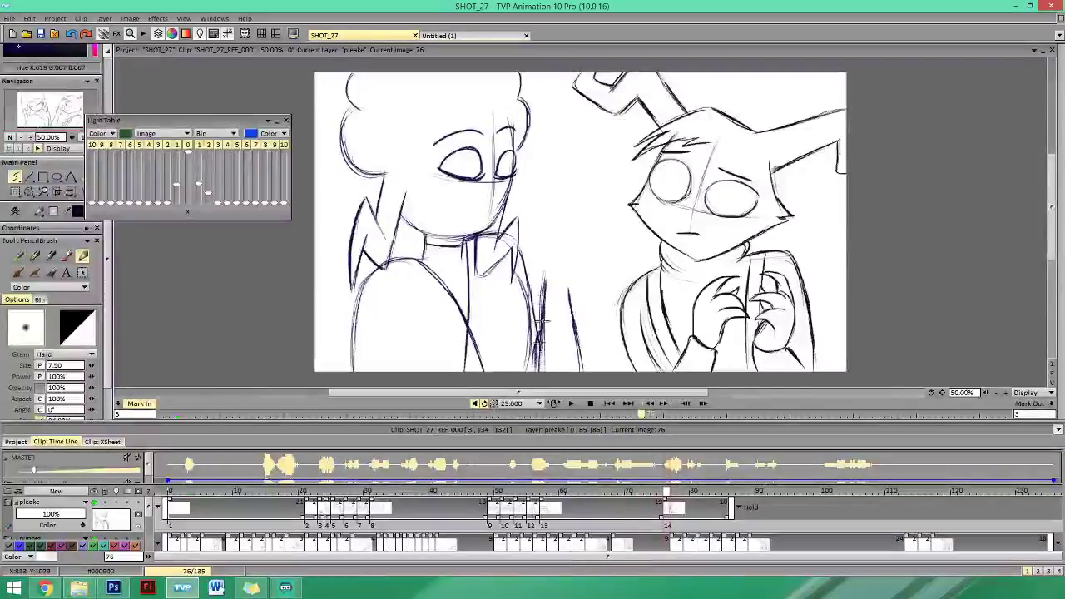
{"action": "left_click_drag", "start_coordinate": [545, 319], "coordinate": [539, 371]}
{"action": "left_click_drag", "start_coordinate": [544, 287], "coordinate": [537, 369]}
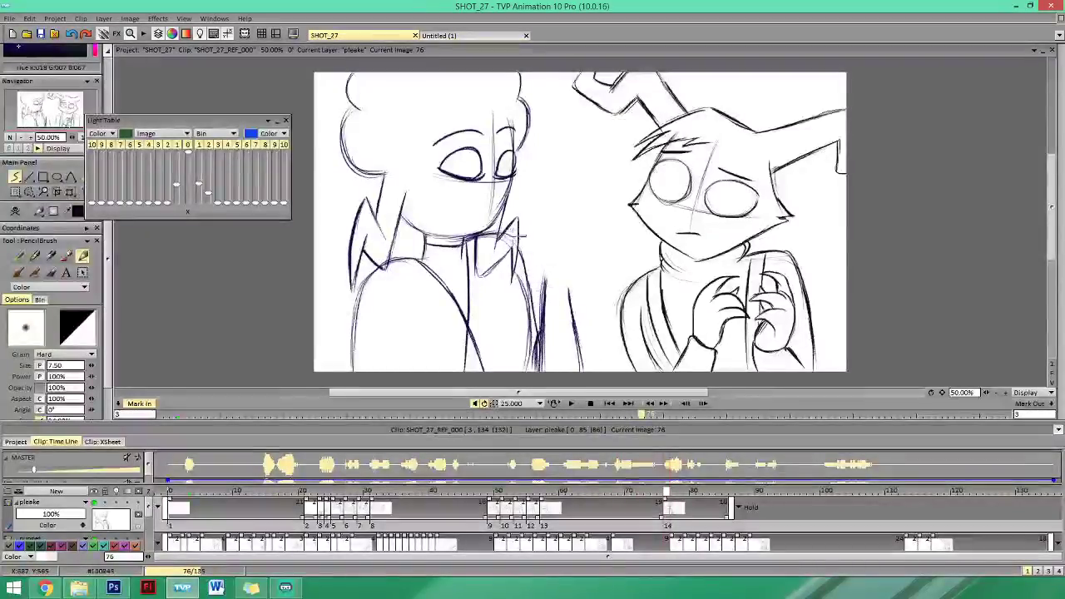
Erase the stray garment lines that cross the left character's far hair lock beside the neck, and switch back to the drawing brush.
{"action": "key", "text": "e"}
{"action": "key", "text": "Right"}
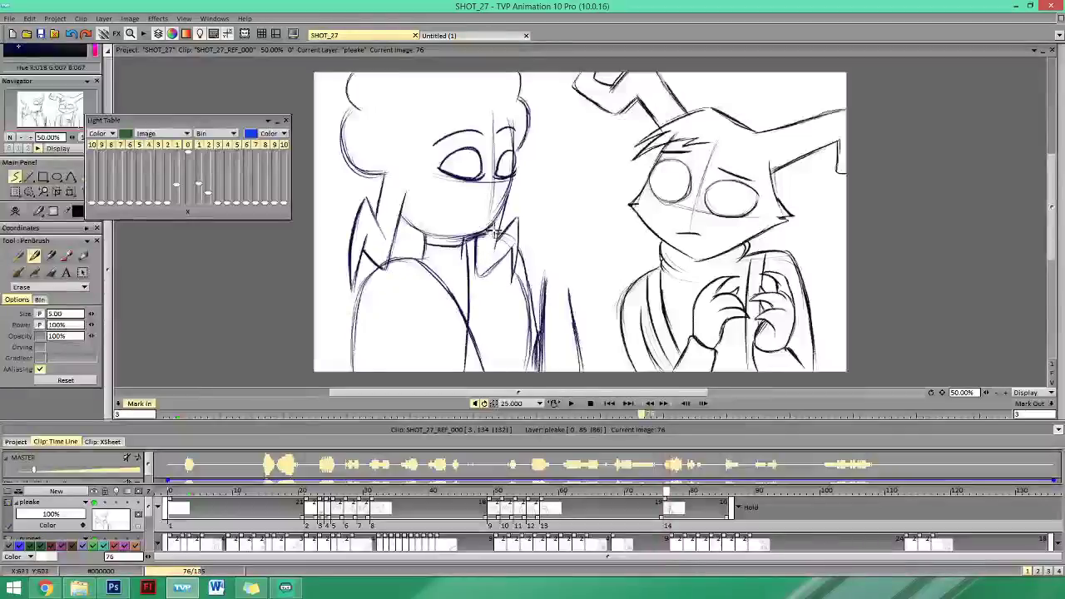
{"action": "key", "text": "Left"}
{"action": "key", "text": "e"}
{"action": "key", "text": "Right"}
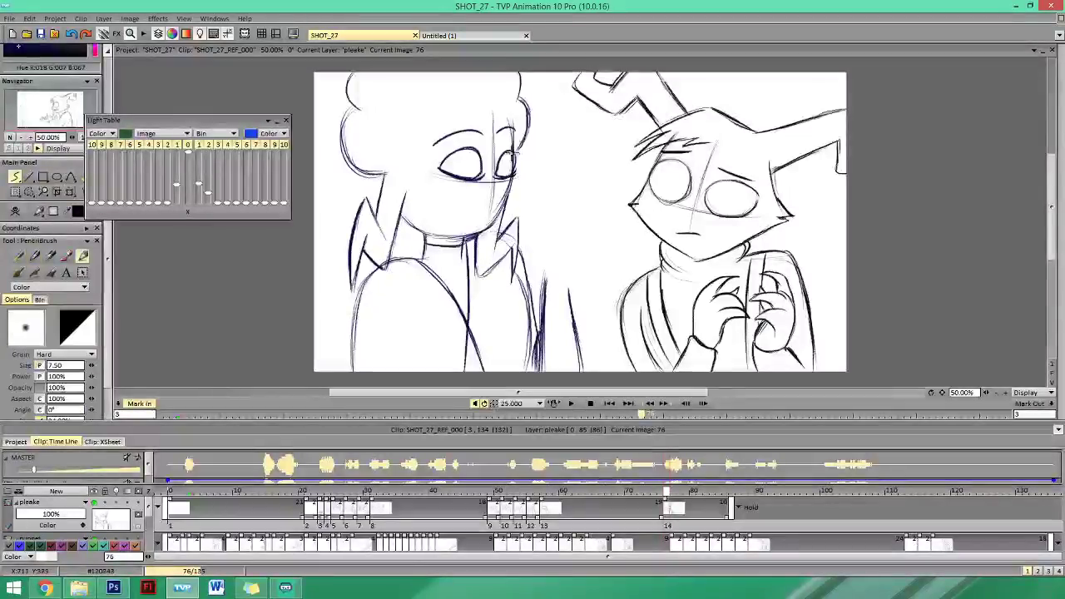
Go over the near-side lower hair curl of the left character with a darker outline on frame 76.
{"action": "key", "text": "Left"}
{"action": "key", "text": "Right"}
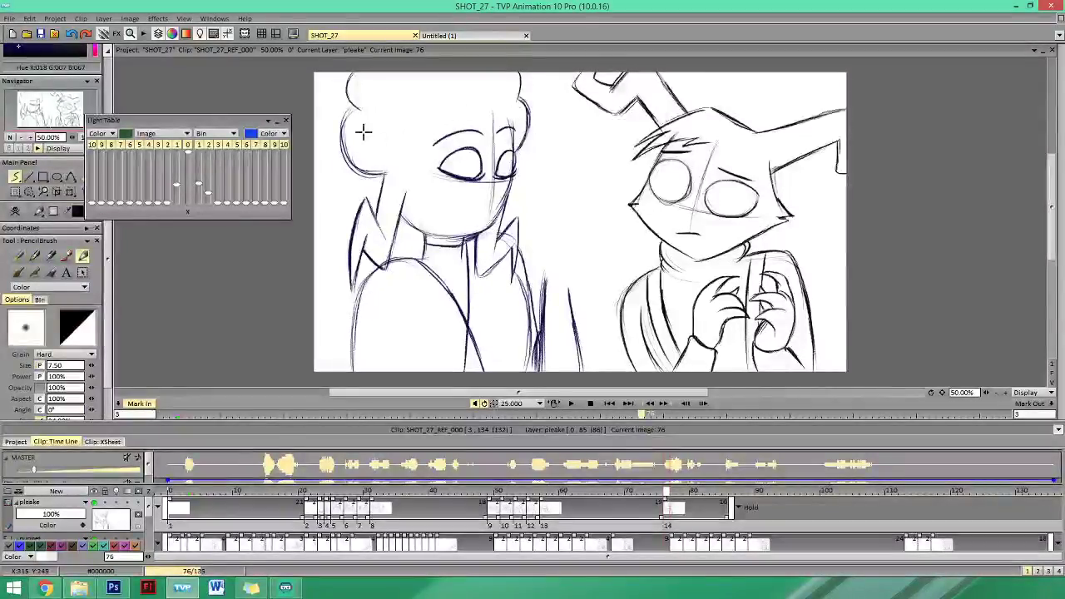
{"action": "key", "text": "Left"}
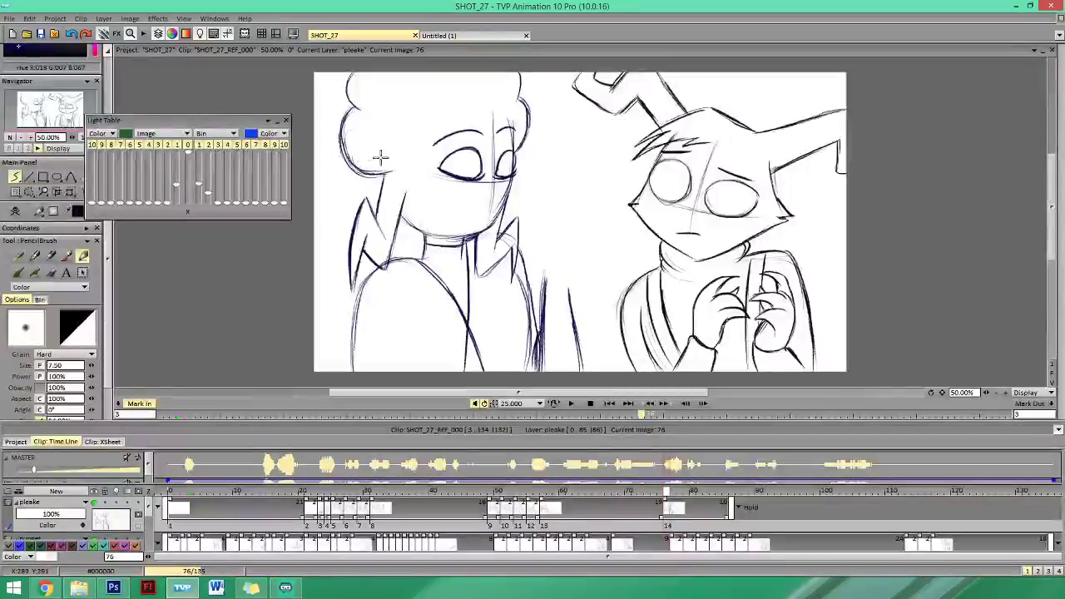
Clean up the left character's far hair lock and darken the far shoulder line below it on frame 76.
{"action": "key", "text": "e"}
{"action": "key", "text": "Right"}
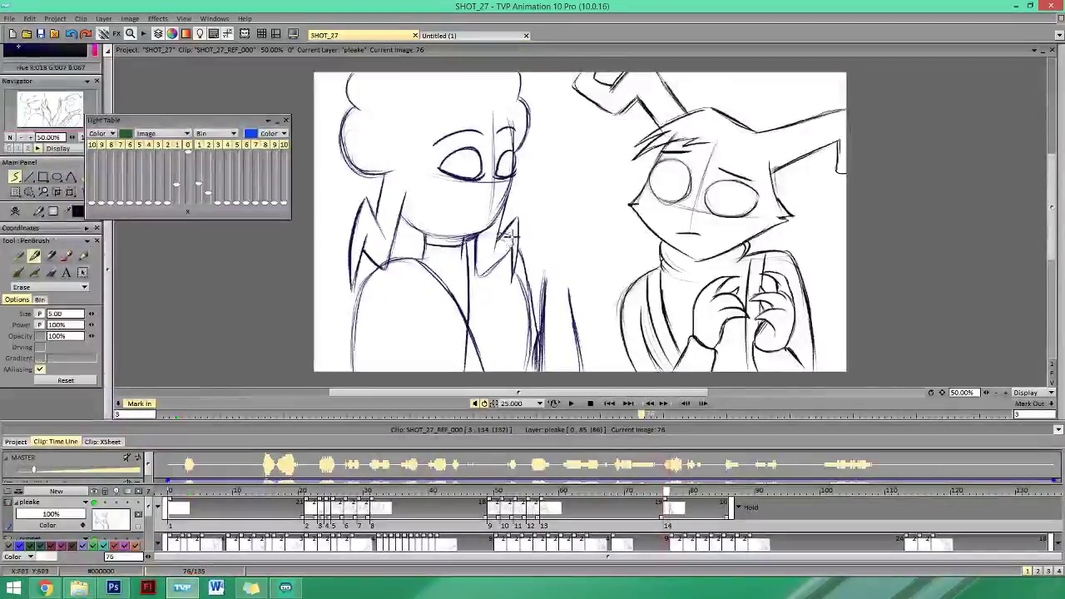
{"action": "key", "text": "Left"}
{"action": "key", "text": "e"}
{"action": "key", "text": "Right"}
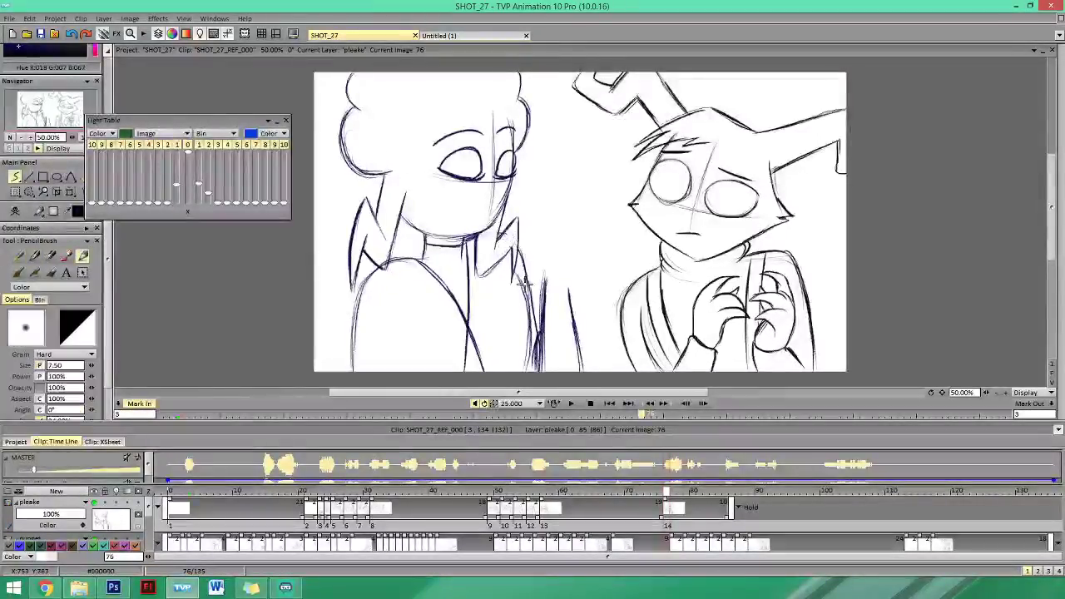
{"action": "key", "text": "Left"}
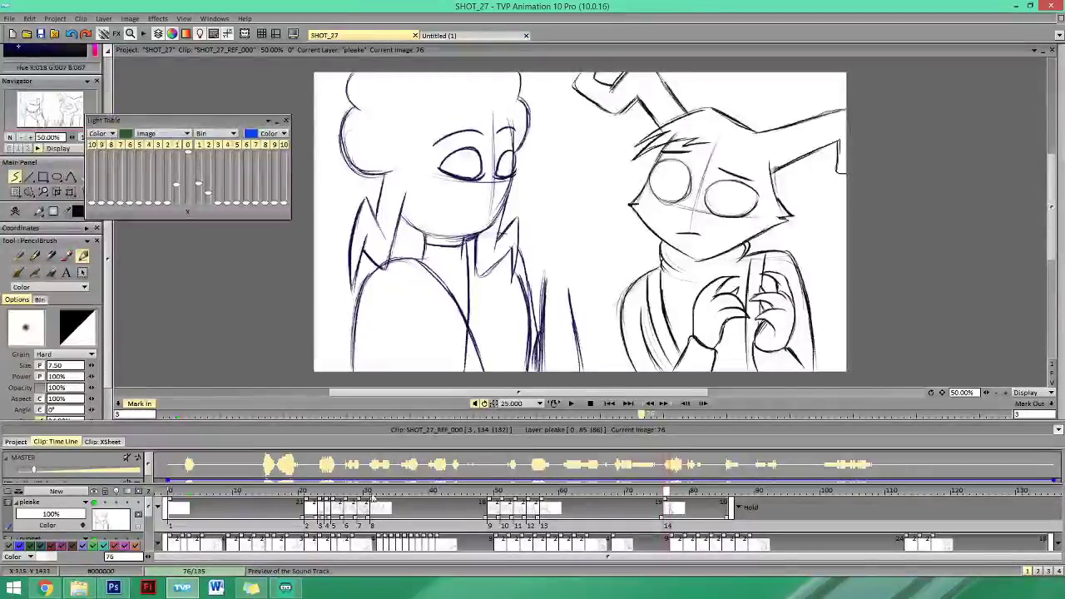
Scrub back and forth along the timeline to review the left character's poses across the clip.
{"action": "left_click_drag", "start_coordinate": [390, 491], "coordinate": [788, 432]}
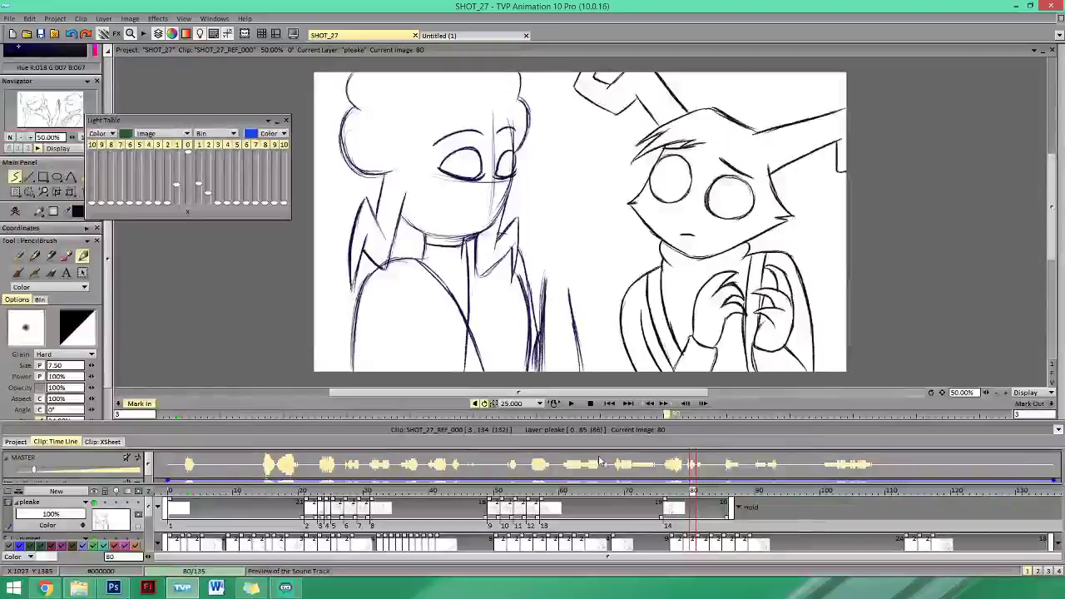
{"action": "mouse_move", "coordinate": [697, 491]}
{"action": "left_mouse_down"}
{"action": "mouse_move", "coordinate": [759, 491]}
{"action": "mouse_move", "coordinate": [676, 505]}
{"action": "mouse_move", "coordinate": [788, 491]}
{"action": "mouse_move", "coordinate": [753, 503]}
{"action": "mouse_move", "coordinate": [727, 502]}
{"action": "mouse_move", "coordinate": [769, 502]}
{"action": "mouse_move", "coordinate": [347, 502]}
{"action": "left_mouse_up"}
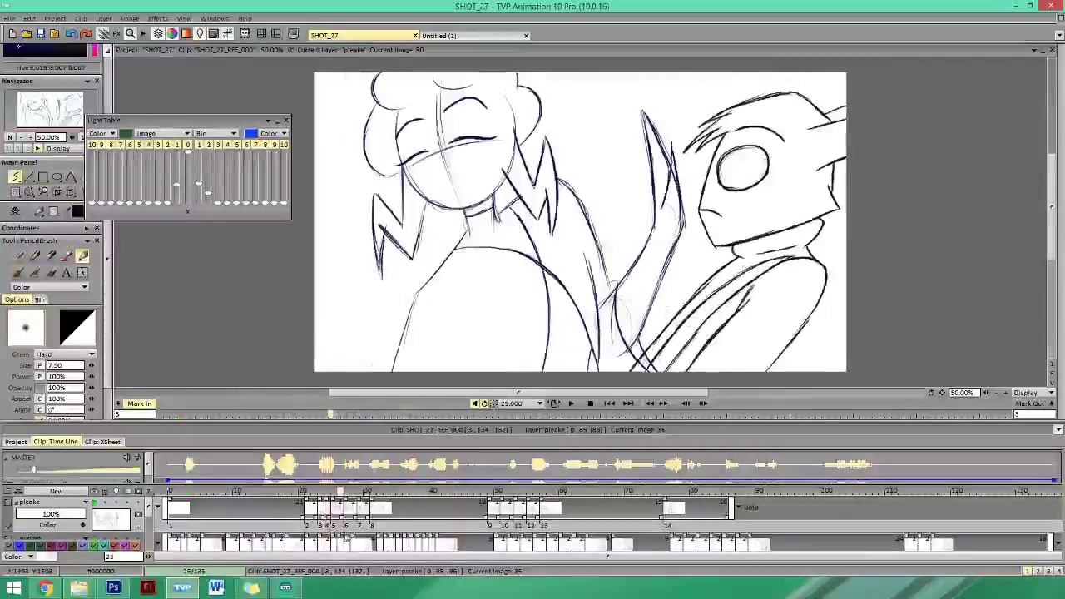
{"action": "left_click_drag", "start_coordinate": [347, 539], "coordinate": [433, 539]}
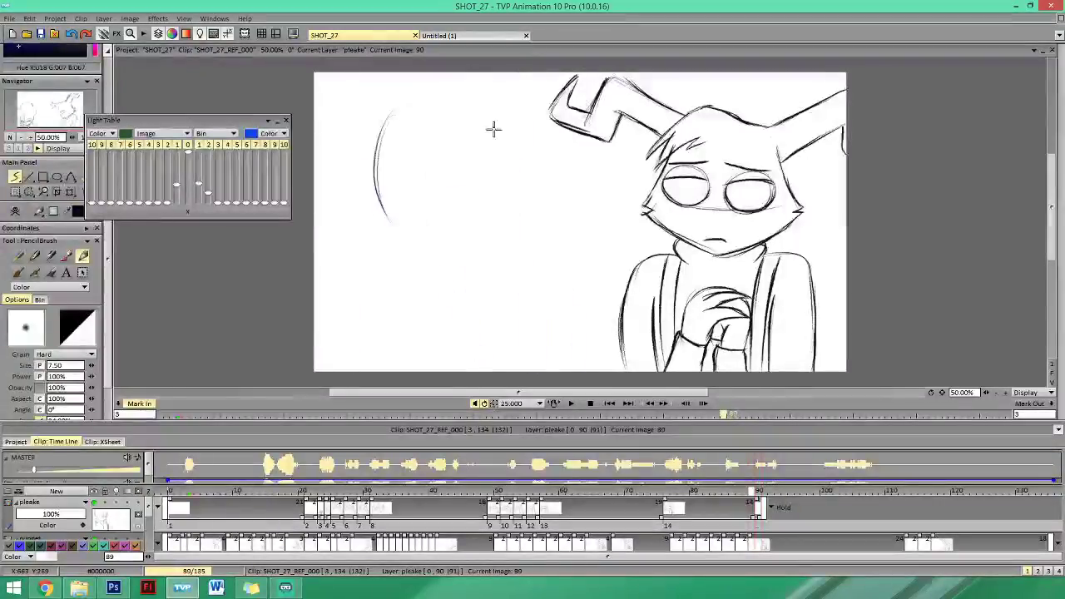
Sketch the left character's rounded cheek and chin outline on the new drawing at frame 90, comparing its placement with frame 89.
{"action": "left_click_drag", "start_coordinate": [499, 134], "coordinate": [461, 224]}
{"action": "key", "text": "Left"}
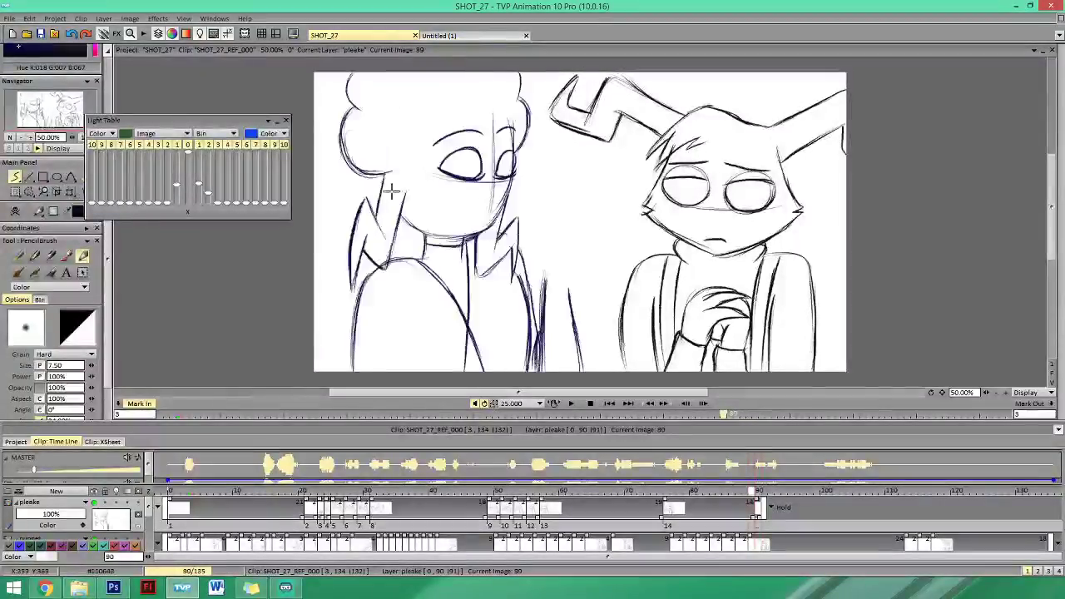
{"action": "key", "text": "Right"}
{"action": "mouse_move", "coordinate": [374, 188]}
{"action": "left_mouse_down"}
{"action": "mouse_move", "coordinate": [430, 236]}
{"action": "mouse_move", "coordinate": [470, 221]}
{"action": "left_mouse_up"}
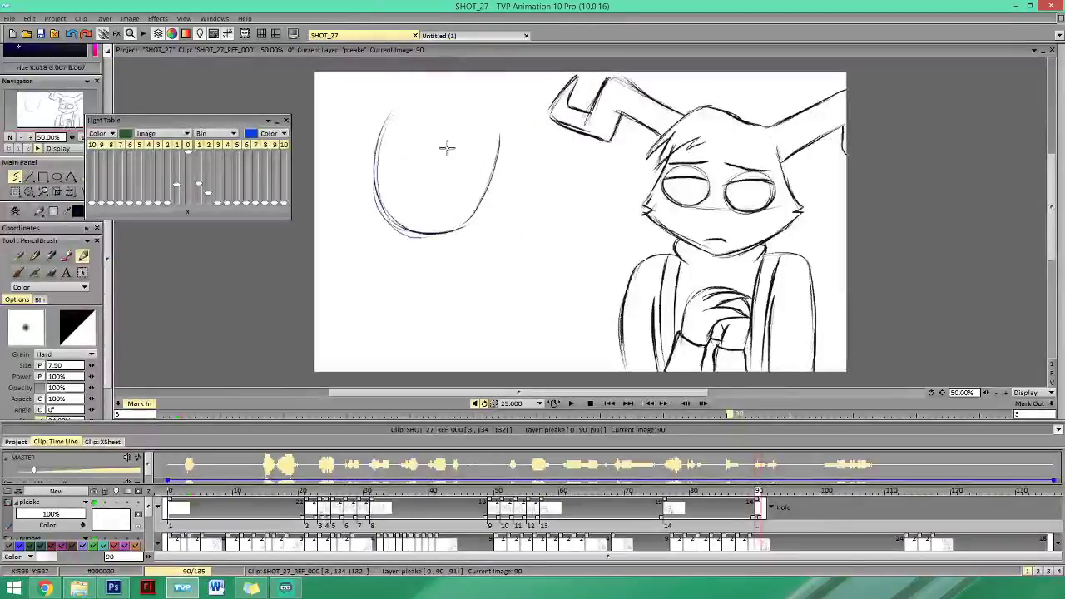
{"action": "mouse_move", "coordinate": [403, 228]}
{"action": "left_mouse_down"}
{"action": "mouse_move", "coordinate": [478, 213]}
{"action": "mouse_move", "coordinate": [491, 195]}
{"action": "left_mouse_up"}
Sketch the tilted vertical centre line and curved eye guideline inside the head outline on frame 90, checking against frame 89.
{"action": "key", "text": "Left"}
{"action": "key", "text": "Right"}
{"action": "key", "text": "Right"}
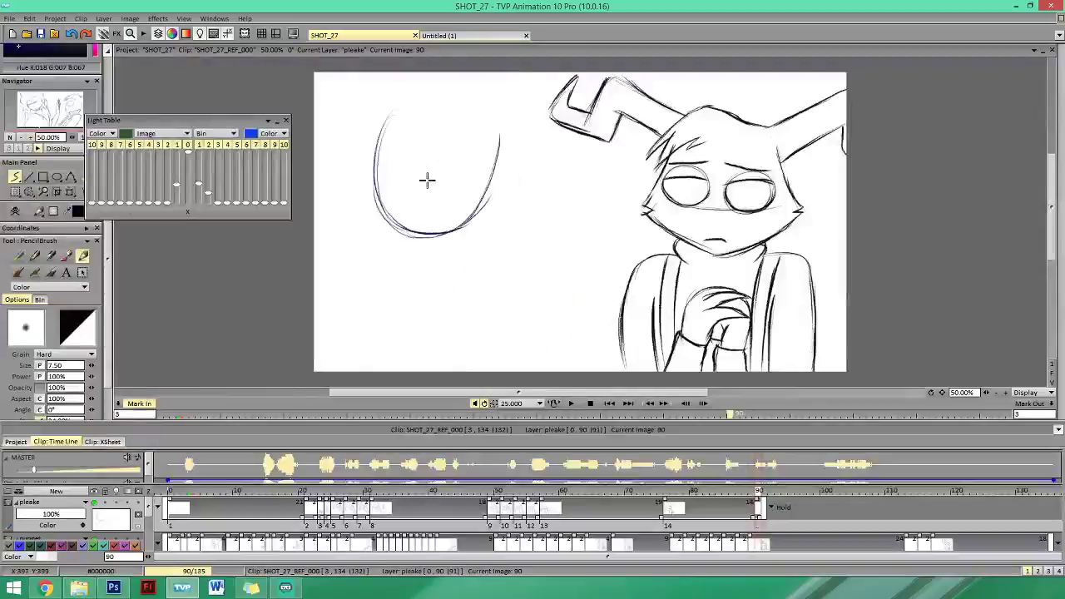
{"action": "key", "text": "Left"}
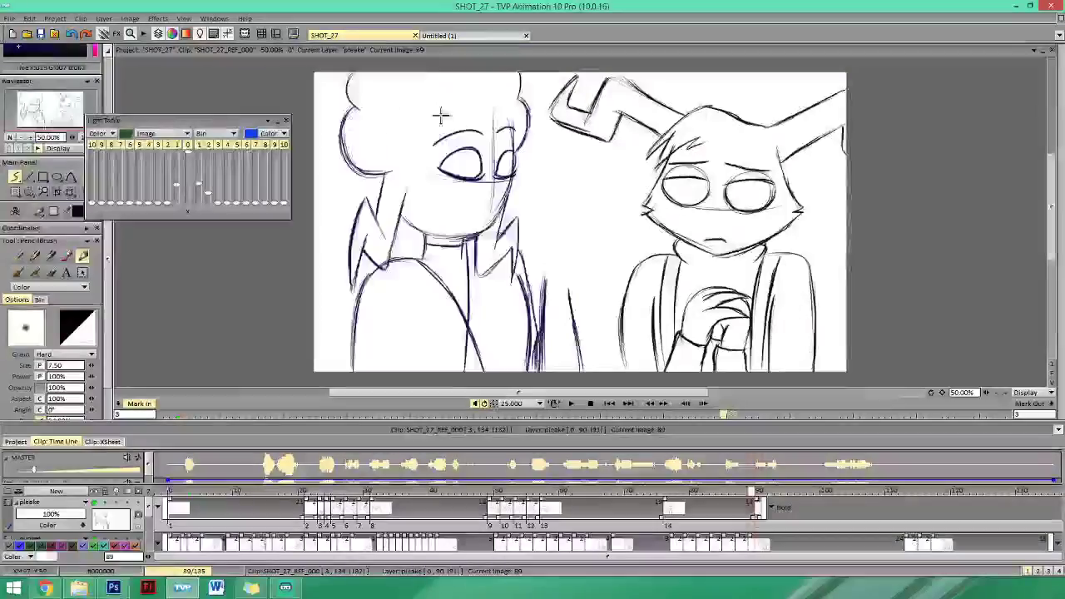
{"action": "key", "text": "Right"}
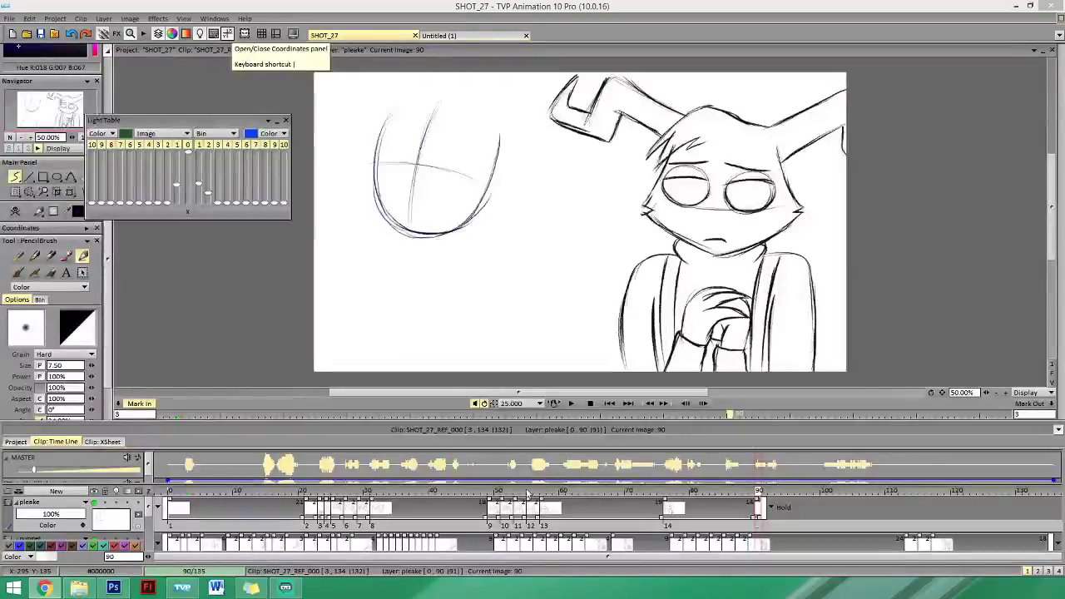
Redraw the left cheek contour slightly further out on frame 90, erase the old inner line, and return to the drawing brush.
{"action": "left_click", "coordinate": [702, 403]}
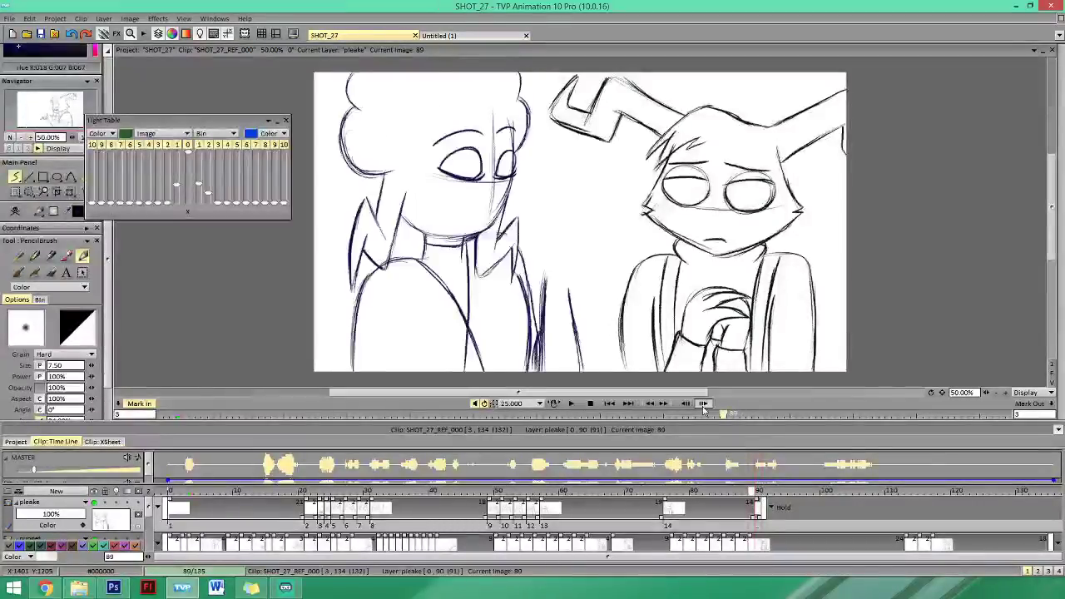
{"action": "key", "text": "Left"}
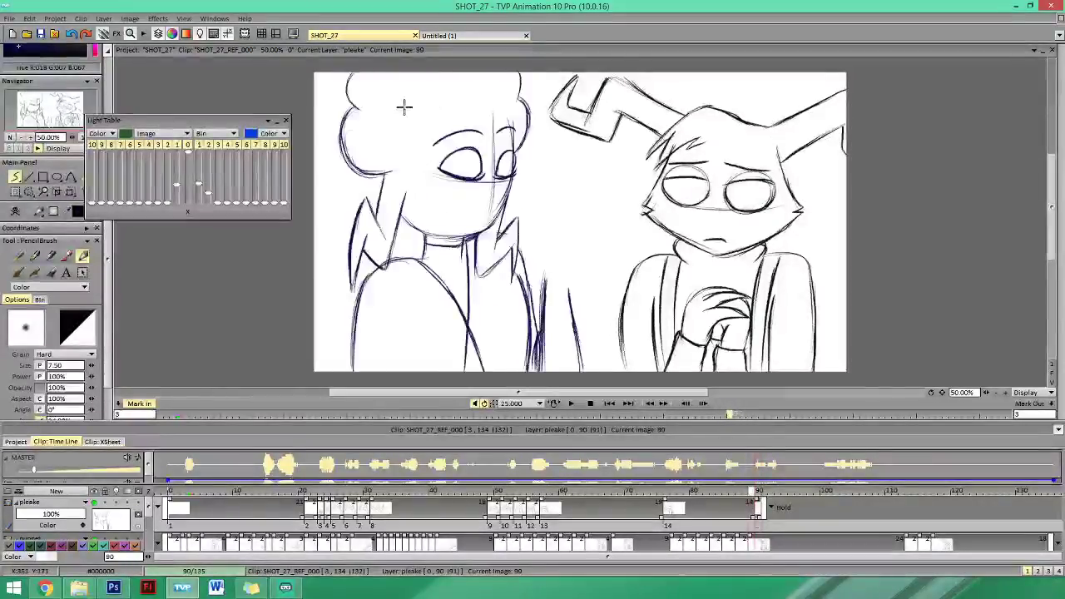
{"action": "key", "text": "Right"}
{"action": "mouse_move", "coordinate": [389, 109]}
{"action": "left_mouse_down"}
{"action": "mouse_move", "coordinate": [388, 171]}
{"action": "mouse_move", "coordinate": [368, 157]}
{"action": "mouse_move", "coordinate": [391, 121]}
{"action": "mouse_move", "coordinate": [404, 230]}
{"action": "left_mouse_up"}
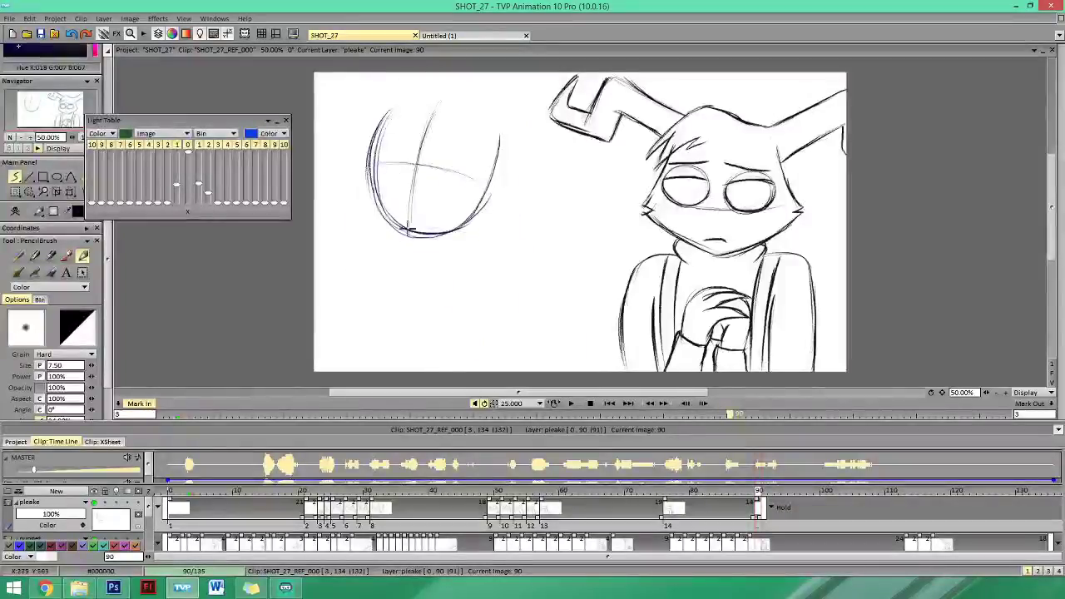
{"action": "key", "text": "e"}
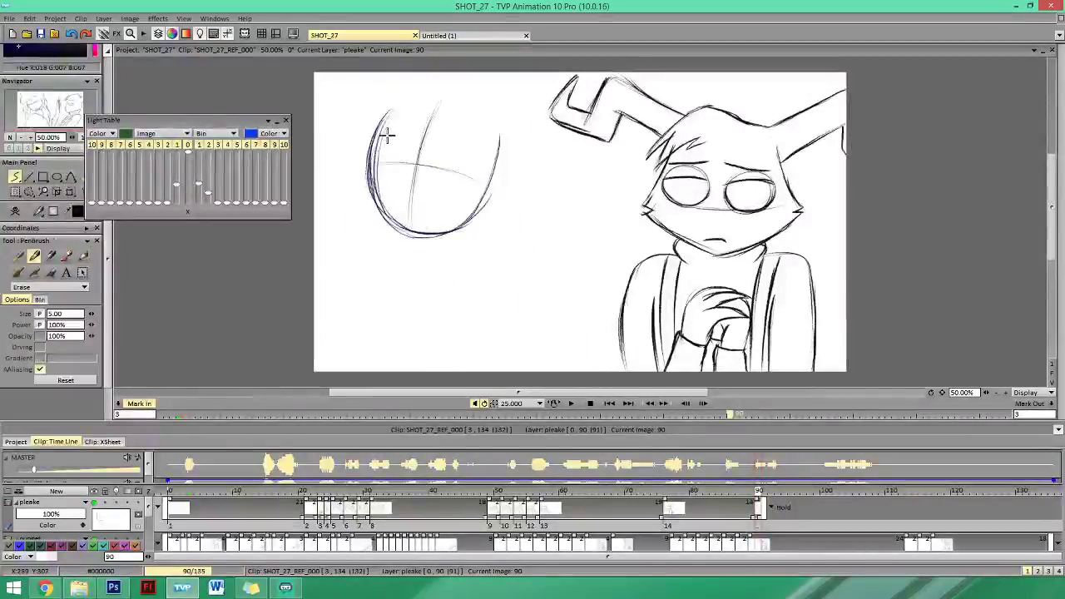
{"action": "mouse_move", "coordinate": [386, 136]}
{"action": "left_mouse_down"}
{"action": "mouse_move", "coordinate": [373, 168]}
{"action": "mouse_move", "coordinate": [382, 197]}
{"action": "mouse_move", "coordinate": [392, 176]}
{"action": "left_mouse_up"}
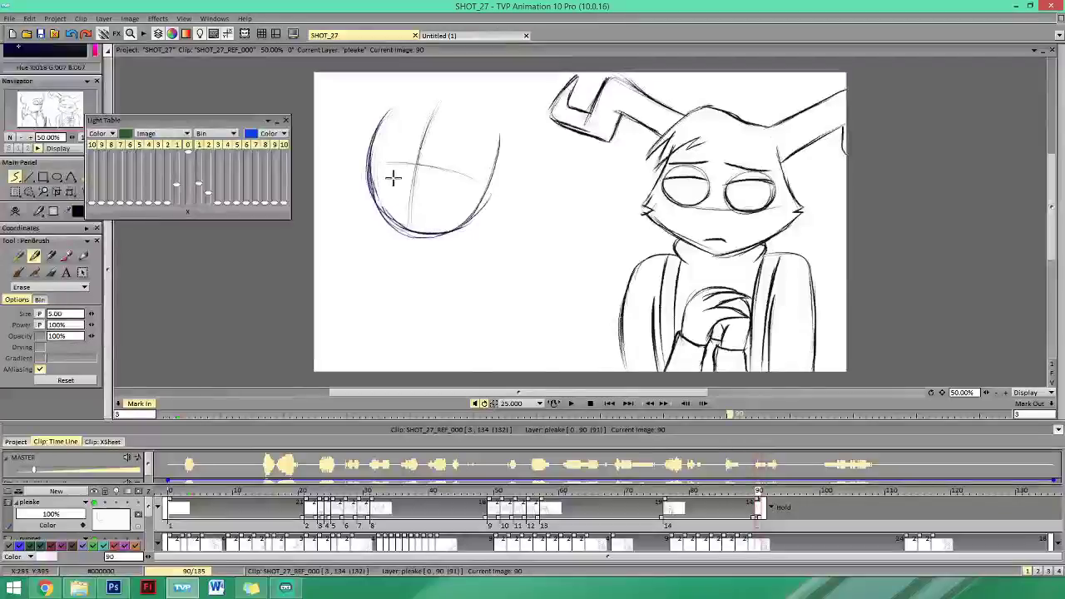
{"action": "key", "text": "b"}
Draw both eyebrows above the eye guideline on frame 90, flipping to frame 89 for comparison.
{"action": "key", "text": "Left"}
{"action": "key", "text": "Right"}
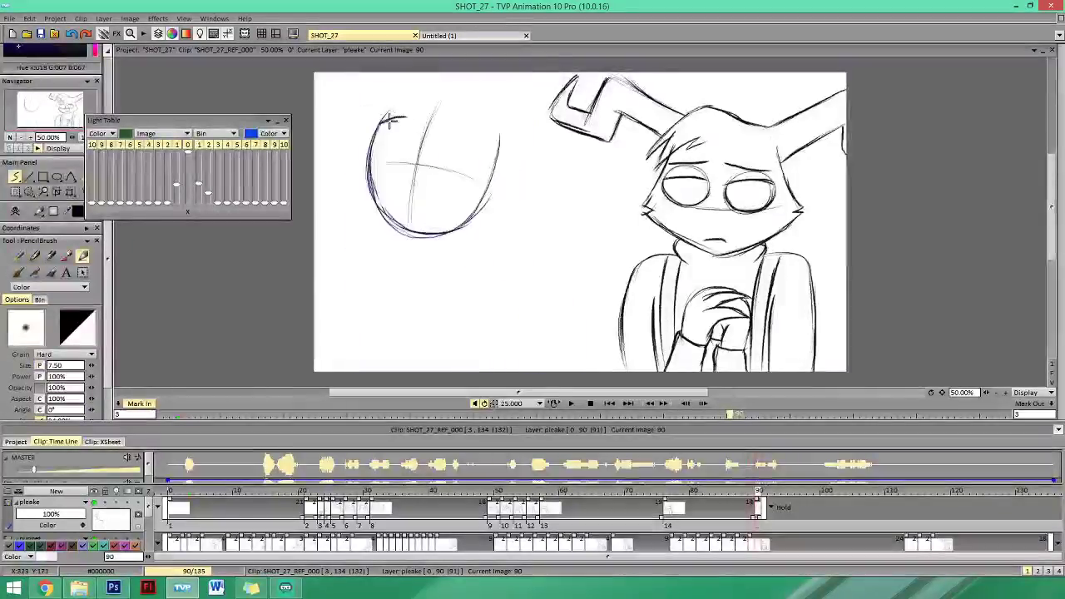
{"action": "left_click_drag", "start_coordinate": [374, 134], "coordinate": [403, 119]}
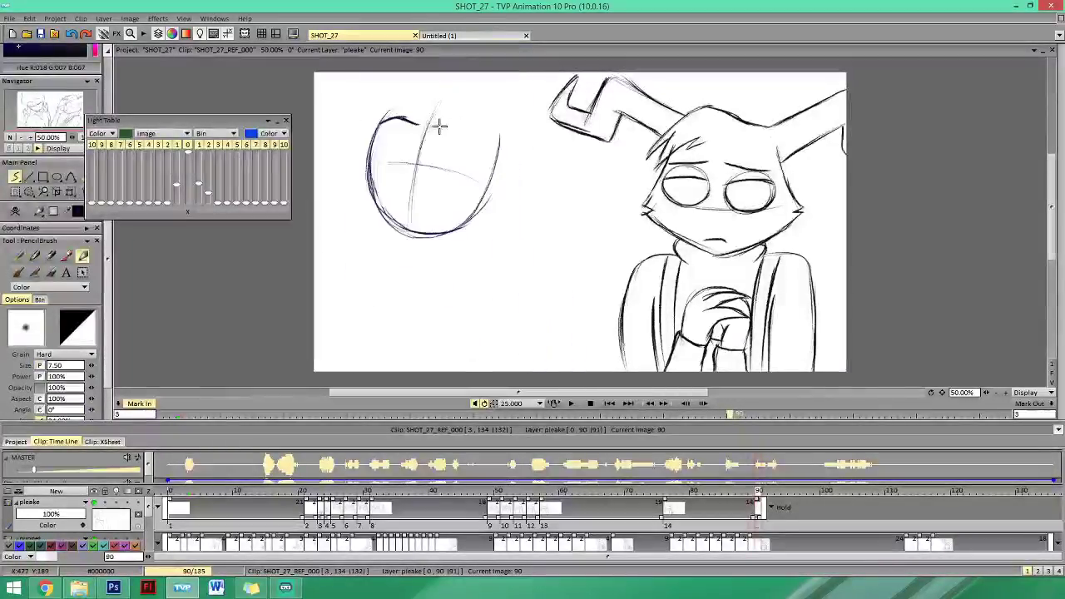
{"action": "left_click_drag", "start_coordinate": [436, 131], "coordinate": [481, 139]}
{"action": "key", "text": "Left"}
{"action": "key", "text": "Right"}
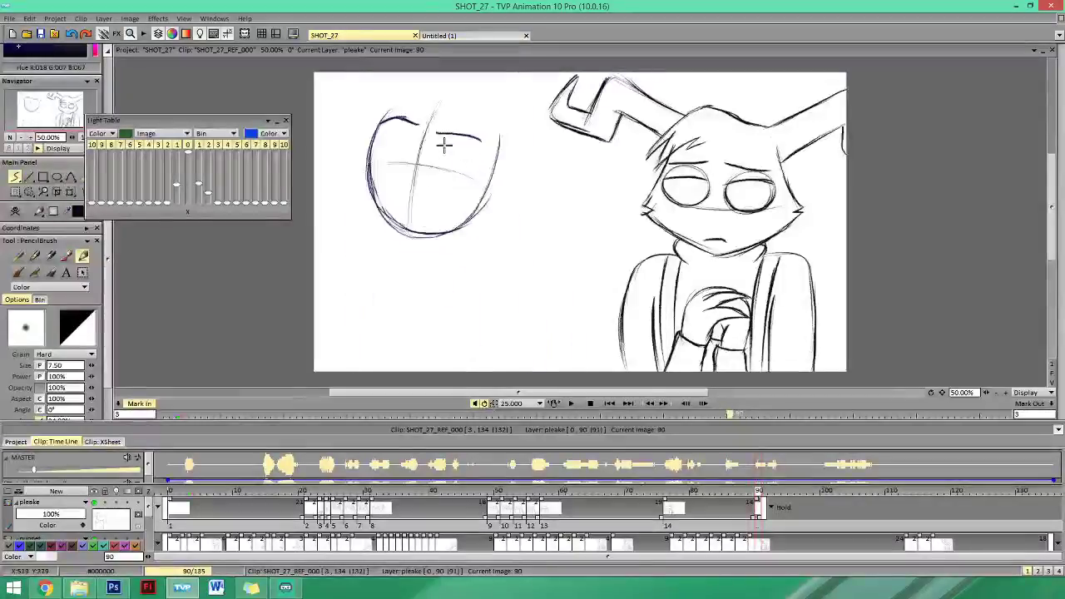
Lightly sketch two round eye shapes under the brows on frame 90, checking their placement against frame 89.
{"action": "key", "text": "Left"}
{"action": "key", "text": "Right"}
{"action": "mouse_move", "coordinate": [429, 164]}
{"action": "left_mouse_down"}
{"action": "mouse_move", "coordinate": [470, 149]}
{"action": "mouse_move", "coordinate": [448, 172]}
{"action": "mouse_move", "coordinate": [428, 165]}
{"action": "mouse_move", "coordinate": [439, 133]}
{"action": "mouse_move", "coordinate": [397, 142]}
{"action": "left_mouse_up"}
{"action": "key", "text": "Left"}
{"action": "key", "text": "Right"}
{"action": "key", "text": "Left"}
{"action": "key", "text": "Right"}
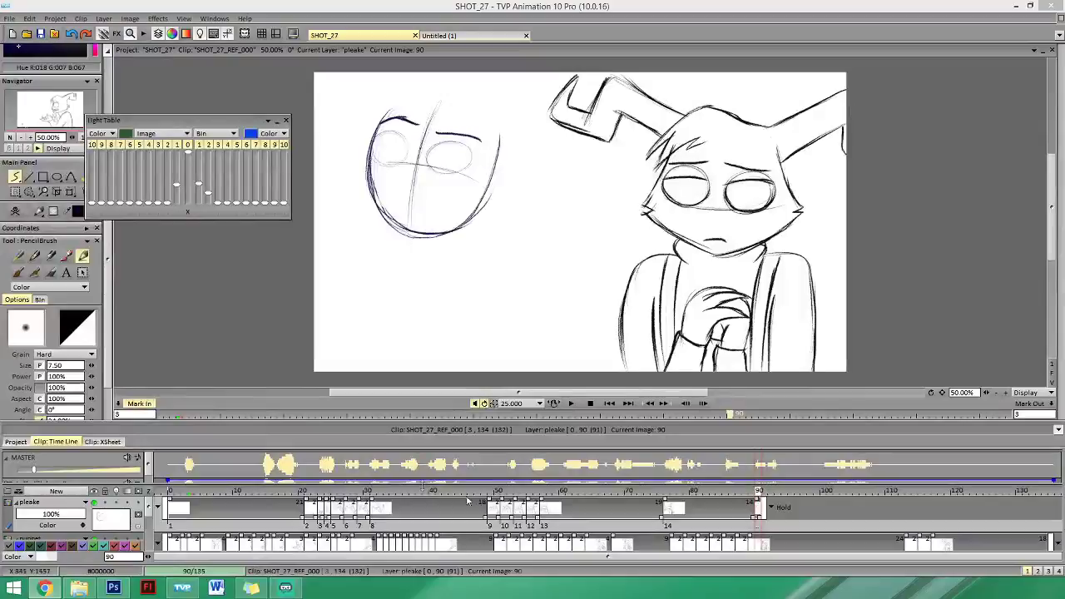
Darken both eyes on frame 90 into half-lidded shapes with firm upper lids, comparing them with frame 89.
{"action": "left_click", "coordinate": [804, 496]}
{"action": "key", "text": "Left"}
{"action": "key", "text": "Right"}
{"action": "key", "text": "Left"}
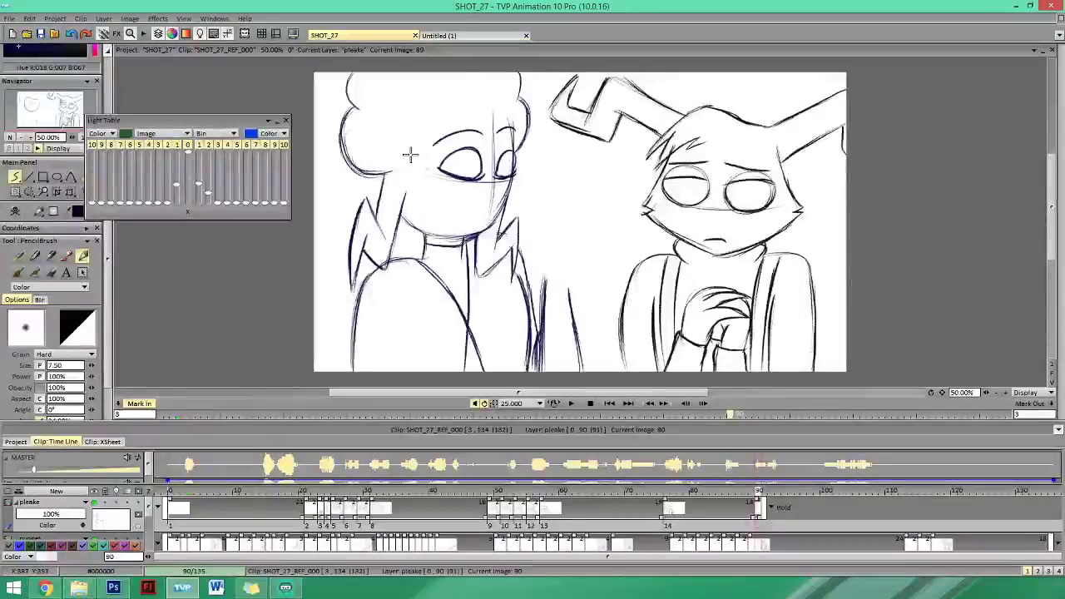
{"action": "key", "text": "Right"}
{"action": "mouse_move", "coordinate": [376, 141]}
{"action": "left_mouse_down"}
{"action": "mouse_move", "coordinate": [454, 160]}
{"action": "mouse_move", "coordinate": [426, 153]}
{"action": "mouse_move", "coordinate": [440, 172]}
{"action": "mouse_move", "coordinate": [428, 152]}
{"action": "mouse_move", "coordinate": [461, 171]}
{"action": "mouse_move", "coordinate": [429, 164]}
{"action": "mouse_move", "coordinate": [468, 165]}
{"action": "mouse_move", "coordinate": [441, 169]}
{"action": "mouse_move", "coordinate": [471, 158]}
{"action": "left_mouse_up"}
{"action": "key", "text": "Left"}
{"action": "key", "text": "Right"}
{"action": "mouse_move", "coordinate": [375, 145]}
{"action": "left_mouse_down"}
{"action": "mouse_move", "coordinate": [389, 168]}
{"action": "mouse_move", "coordinate": [370, 146]}
{"action": "mouse_move", "coordinate": [407, 158]}
{"action": "mouse_move", "coordinate": [377, 164]}
{"action": "left_mouse_up"}
Sketch the hair curl beside the left brow on frame 90, flipping repeatedly with frame 89 to match its placement.
{"action": "key", "text": "Left"}
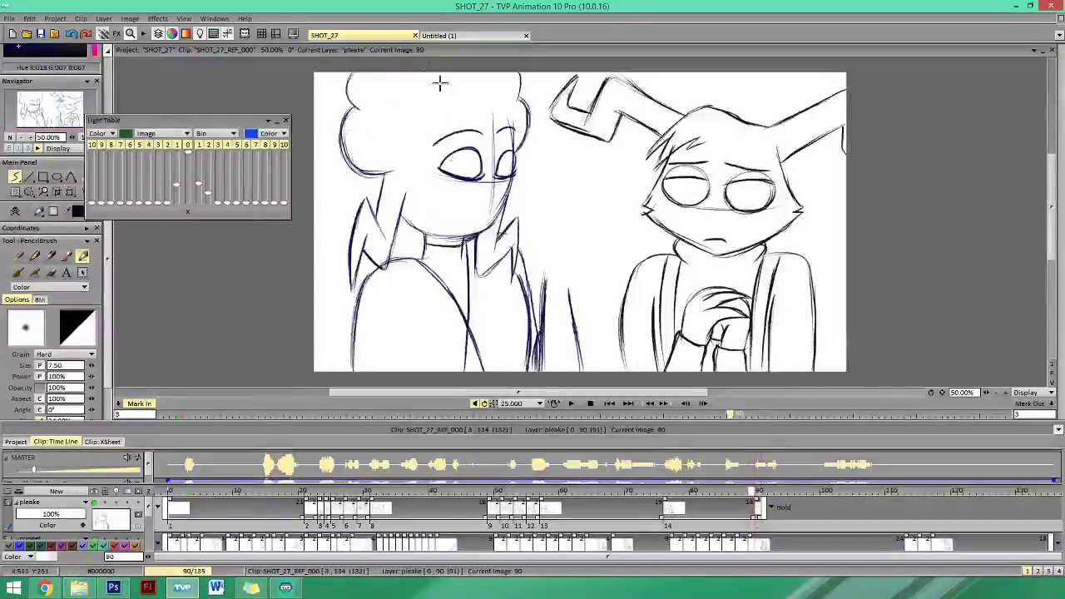
{"action": "key", "text": "Right"}
{"action": "key", "text": "Left"}
{"action": "key", "text": "Right"}
{"action": "key", "text": "Left"}
{"action": "key", "text": "Right"}
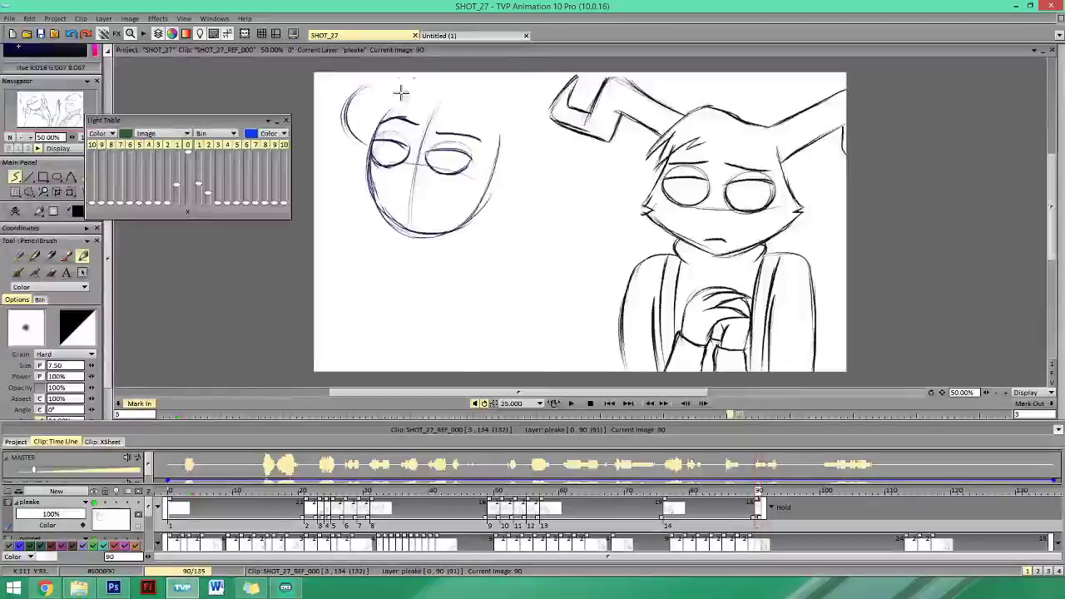
{"action": "key", "text": "Left"}
{"action": "key", "text": "Right"}
Add the upper hair curls on both sides of the head near the frame's top edge on frame 90.
{"action": "key", "text": "Left"}
{"action": "key", "text": "Right"}
{"action": "key", "text": "Left"}
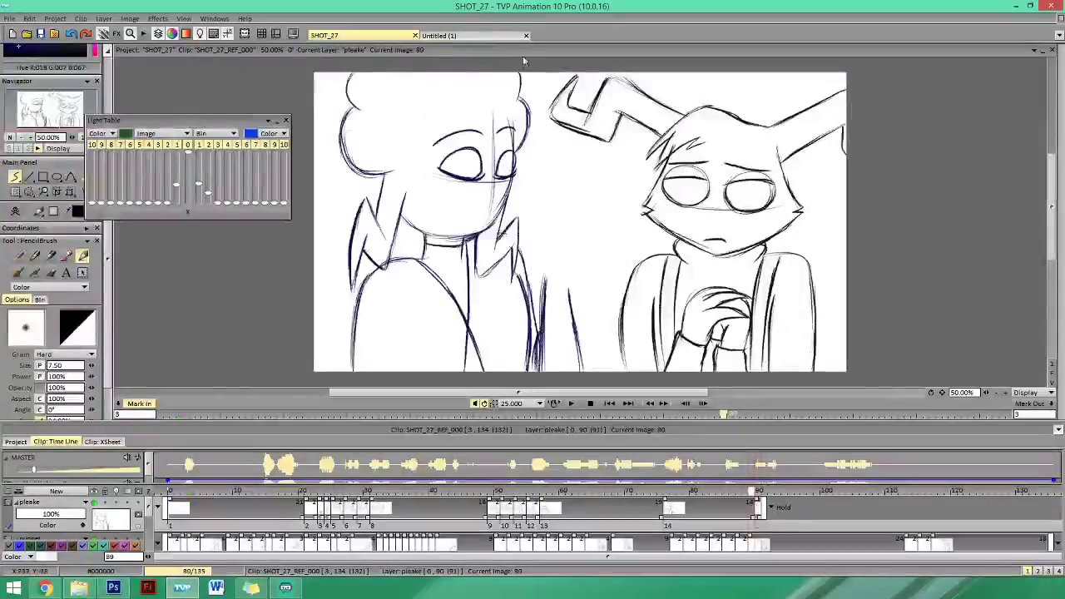
{"action": "key", "text": "Right"}
{"action": "key", "text": "Left"}
{"action": "key", "text": "Right"}
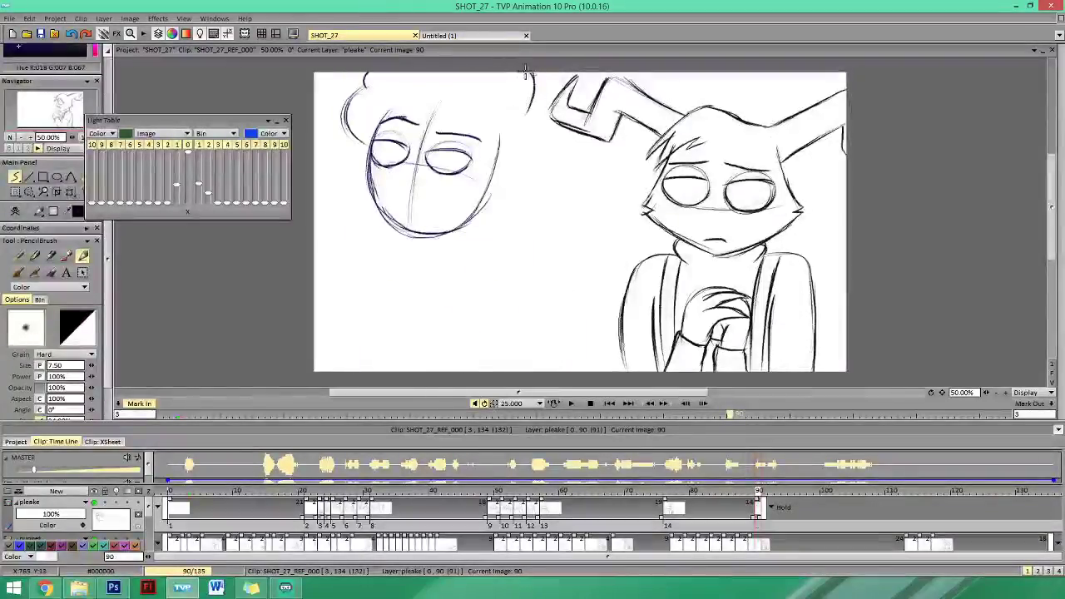
Draw the upper and lower hair curls down the right side of the head to the cheek on frame 90.
{"action": "mouse_move", "coordinate": [529, 73]}
{"action": "left_mouse_down"}
{"action": "mouse_move", "coordinate": [501, 124]}
{"action": "mouse_move", "coordinate": [532, 117]}
{"action": "mouse_move", "coordinate": [530, 137]}
{"action": "mouse_move", "coordinate": [526, 124]}
{"action": "mouse_move", "coordinate": [500, 160]}
{"action": "mouse_move", "coordinate": [518, 126]}
{"action": "mouse_move", "coordinate": [497, 177]}
{"action": "left_mouse_up"}
{"action": "key", "text": "Left"}
{"action": "key", "text": "Right"}
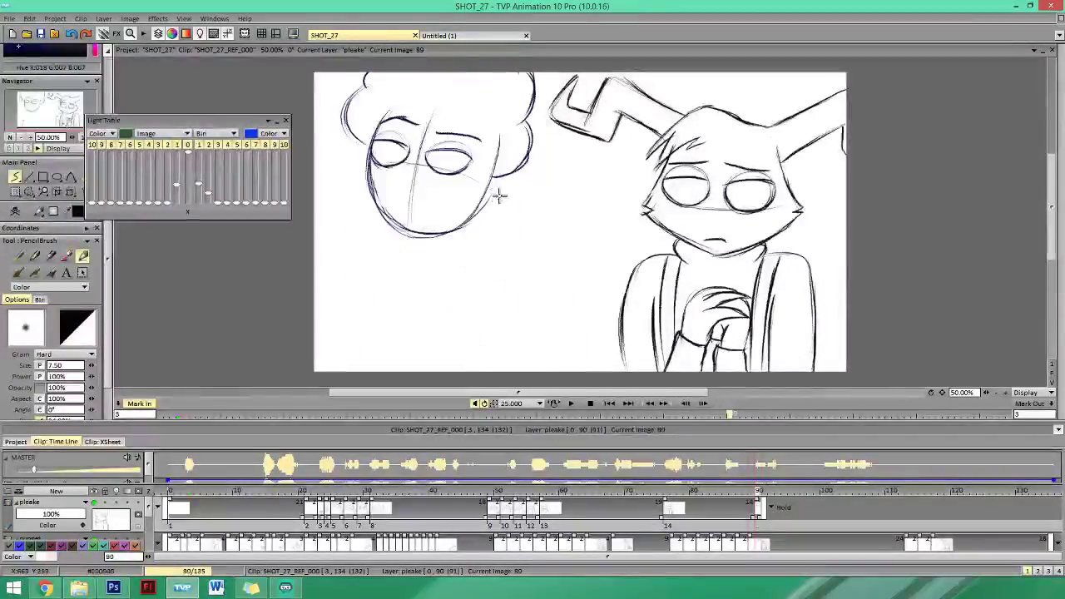
{"action": "key", "text": "Left"}
{"action": "key", "text": "Right"}
{"action": "key", "text": "Left"}
{"action": "key", "text": "Right"}
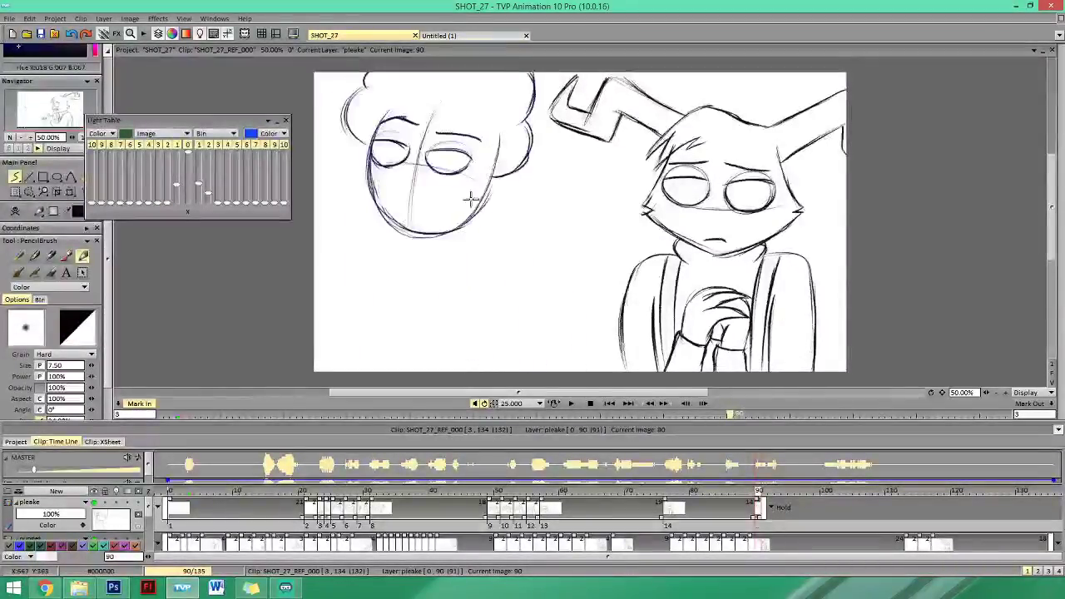
Darken the right cheek contour on frame 90, erase its upper end inside the hair, and reinforce the lower right curl.
{"action": "left_click_drag", "start_coordinate": [499, 140], "coordinate": [464, 221]}
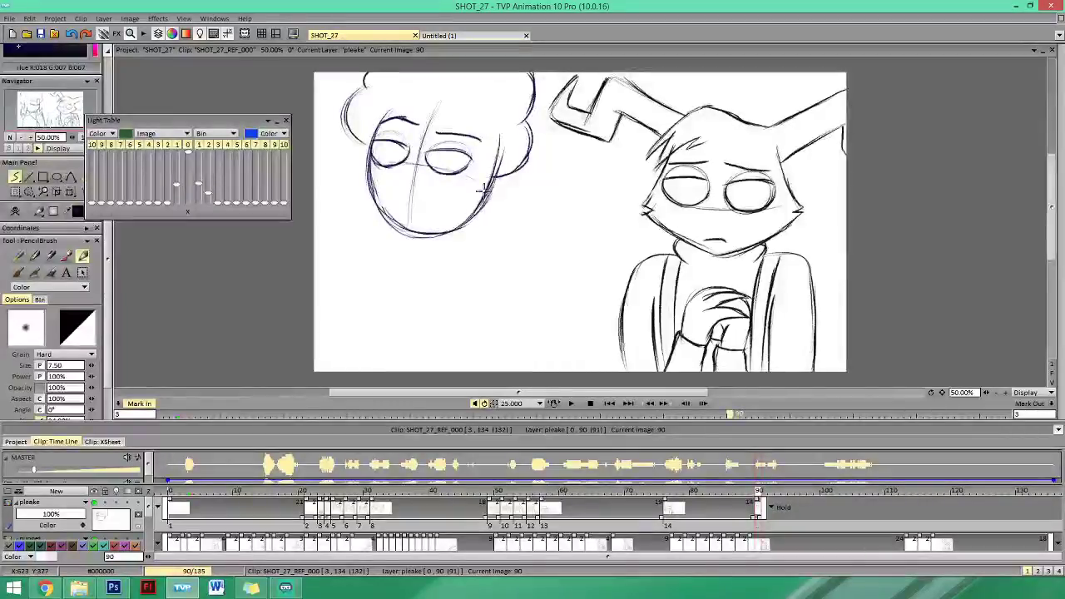
{"action": "key", "text": "e"}
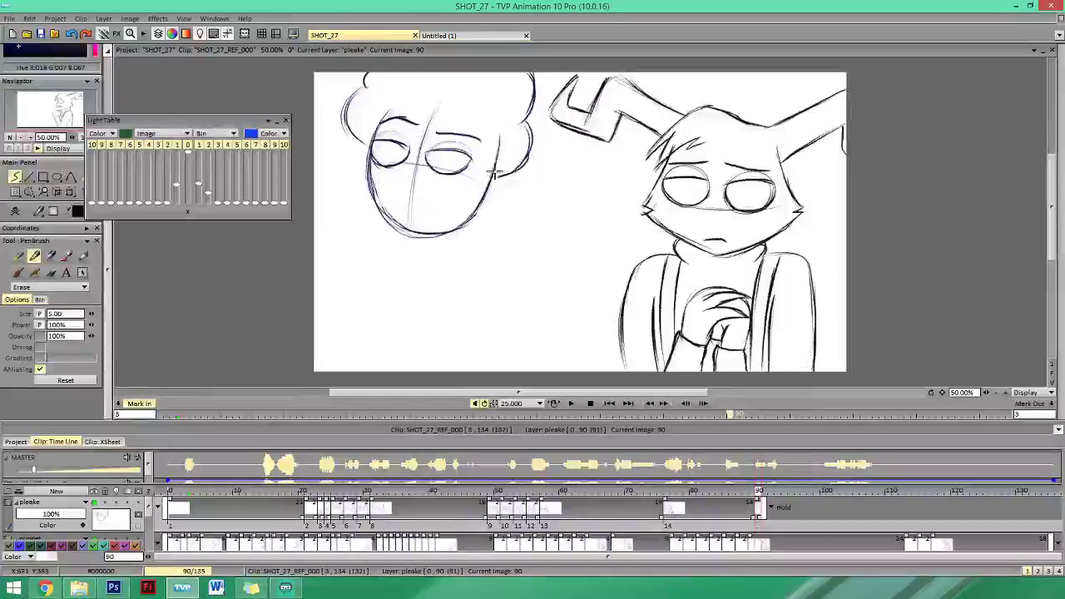
{"action": "key", "text": "e"}
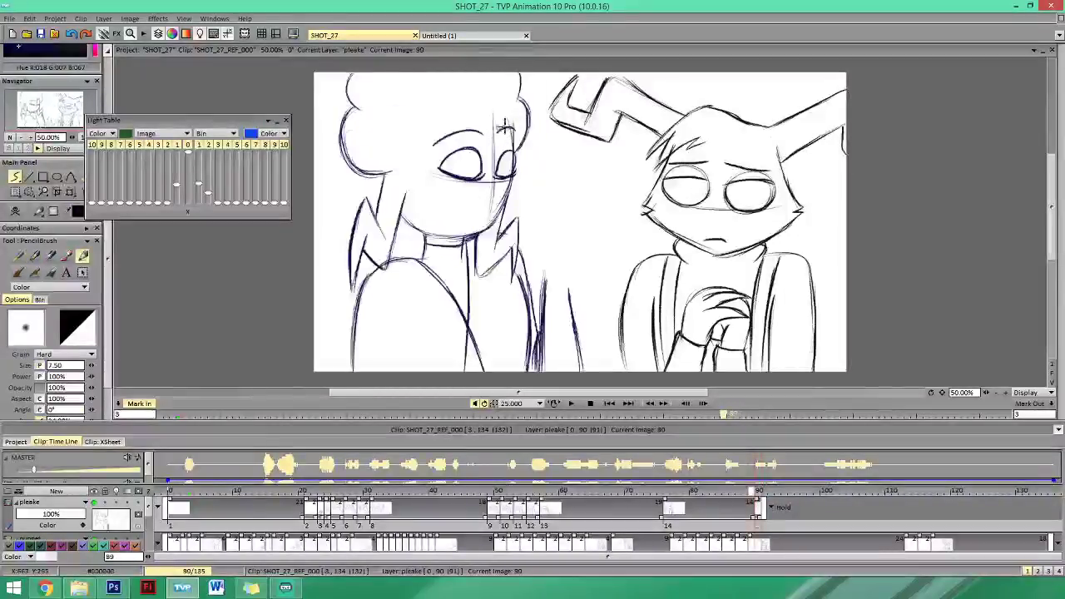
{"action": "key", "text": "e"}
{"action": "key", "text": "Left"}
{"action": "key", "text": "e"}
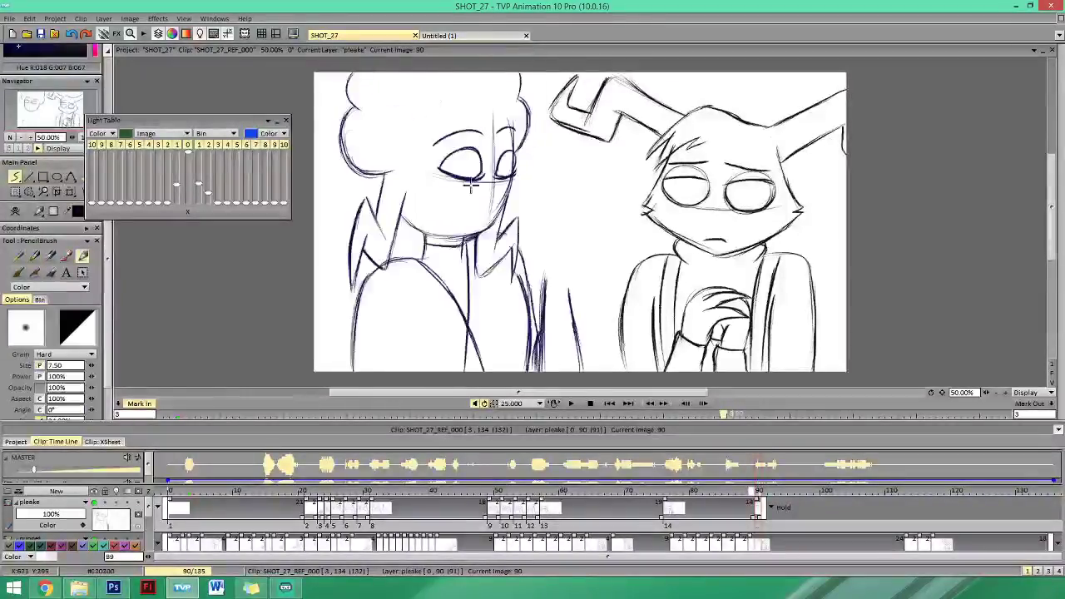
{"action": "key", "text": "Right"}
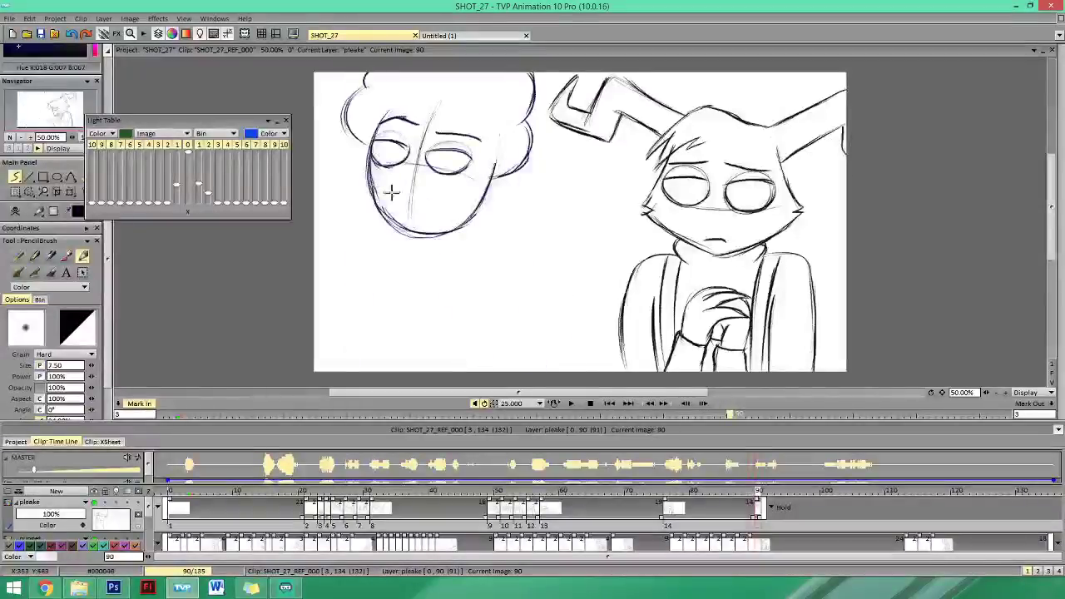
Erase the stray double lines along the left cheek and chin on frame 90, leaving a single face outline.
{"action": "key", "text": "e"}
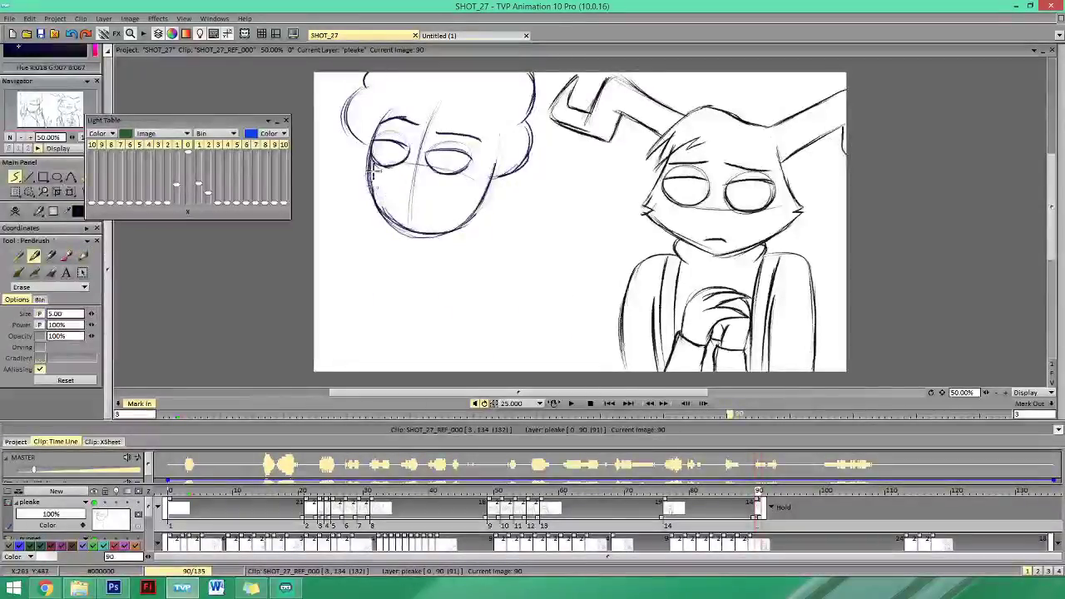
{"action": "mouse_move", "coordinate": [378, 192]}
{"action": "left_mouse_down"}
{"action": "mouse_move", "coordinate": [407, 243]}
{"action": "mouse_move", "coordinate": [394, 228]}
{"action": "mouse_move", "coordinate": [430, 239]}
{"action": "mouse_move", "coordinate": [450, 197]}
{"action": "mouse_move", "coordinate": [434, 238]}
{"action": "left_mouse_up"}
{"action": "key", "text": "b"}
{"action": "key", "text": "Left"}
{"action": "key", "text": "Right"}
{"action": "key", "text": "Left"}
{"action": "key", "text": "Right"}
{"action": "key", "text": "e"}
{"action": "key", "text": "b"}
{"action": "key", "text": "Left"}
{"action": "key", "text": "Right"}
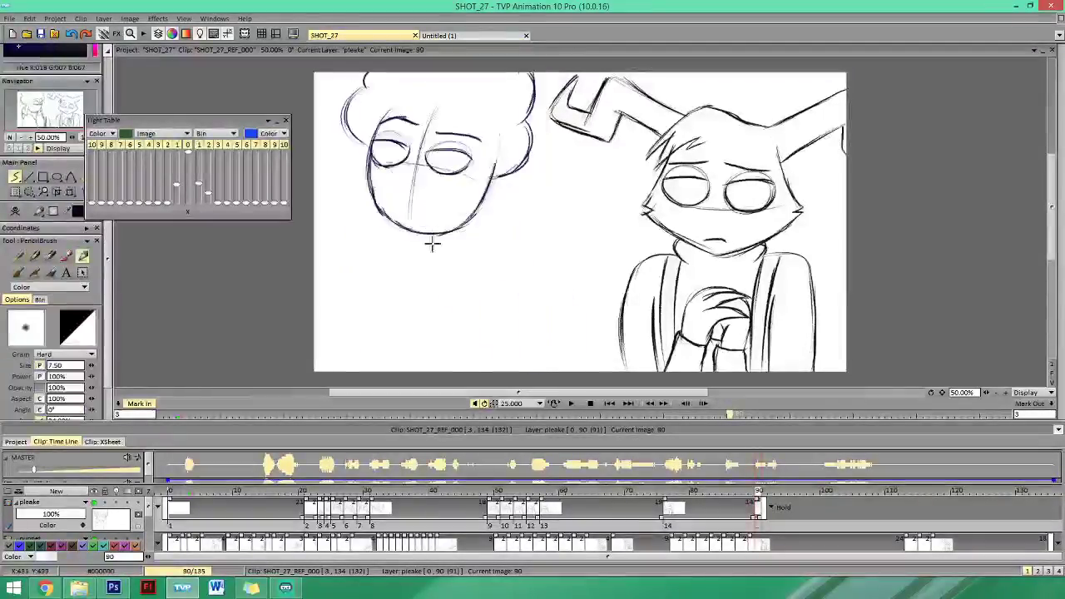
Draw the left side of the neck below the jaw on frame 90, checking its placement against frame 89.
{"action": "key", "text": "Left"}
{"action": "key", "text": "Right"}
{"action": "left_click_drag", "start_coordinate": [399, 229], "coordinate": [407, 262]}
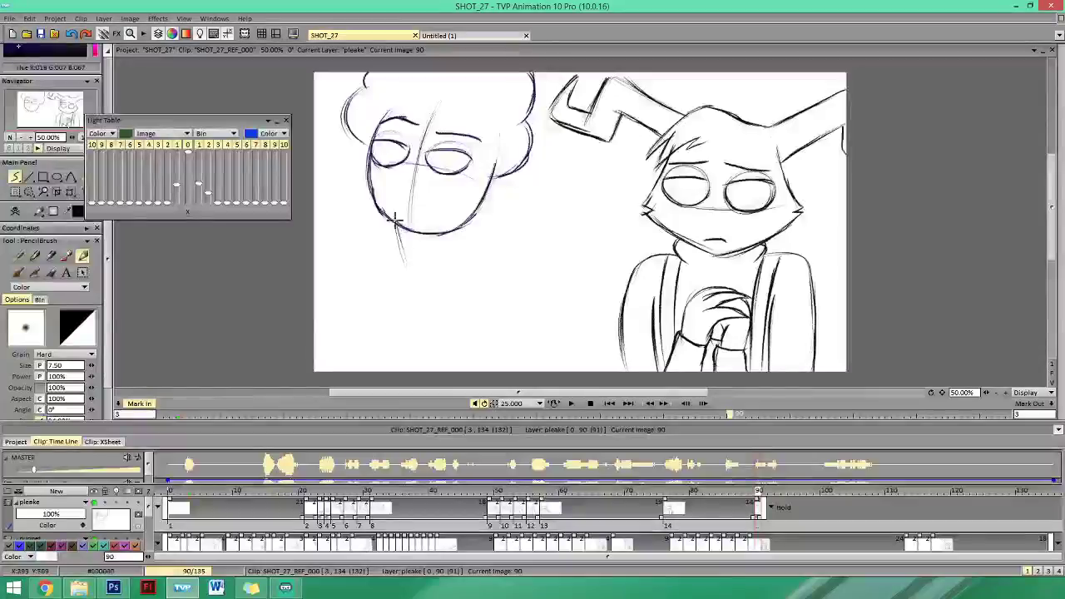
{"action": "left_click_drag", "start_coordinate": [395, 223], "coordinate": [406, 267]}
{"action": "key", "text": "Left"}
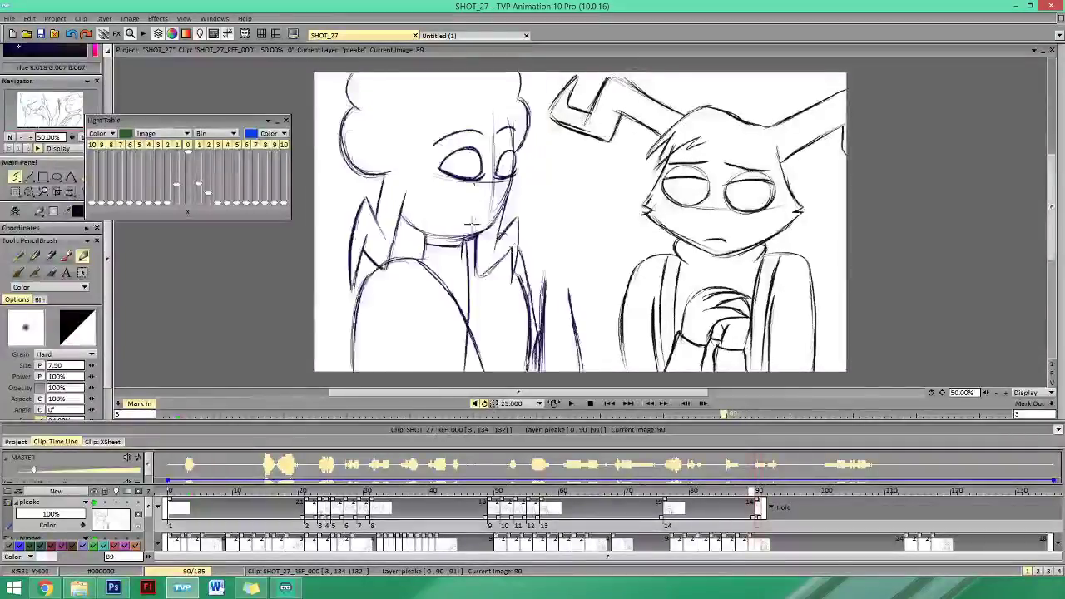
{"action": "key", "text": "Right"}
{"action": "key", "text": "Left"}
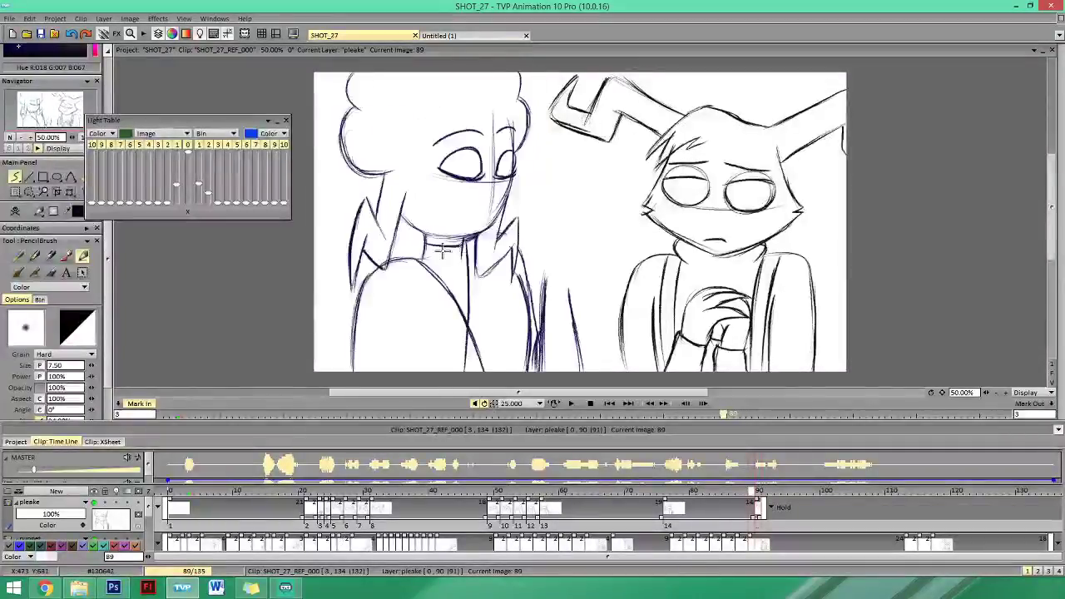
{"action": "key", "text": "Right"}
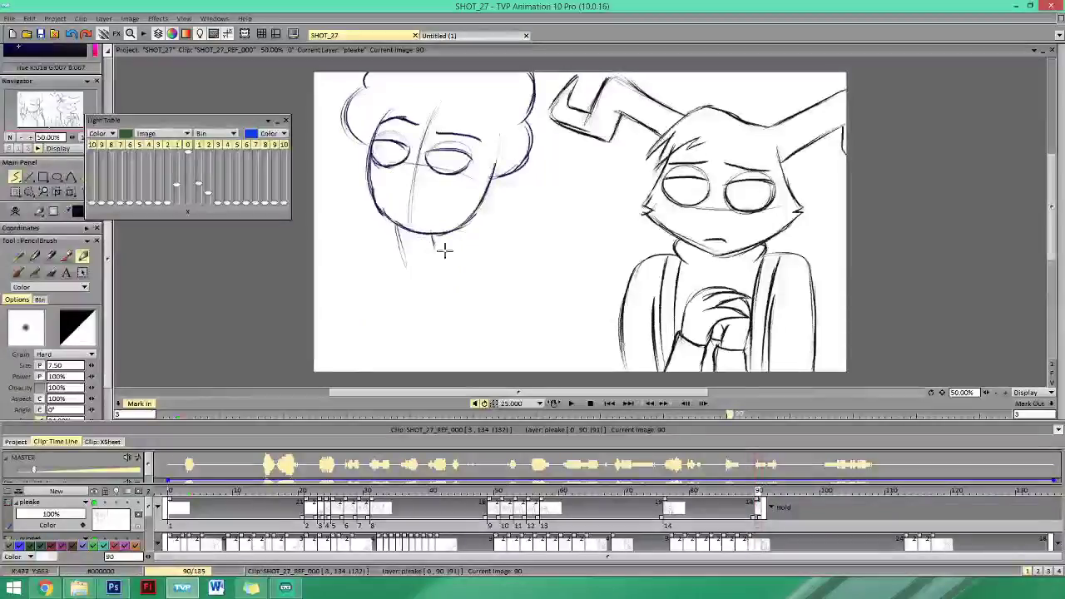
Sketch the right shoulder curve and the collar line beneath the chin on frame 90.
{"action": "left_click_drag", "start_coordinate": [434, 266], "coordinate": [504, 262]}
{"action": "left_click_drag", "start_coordinate": [432, 242], "coordinate": [480, 239]}
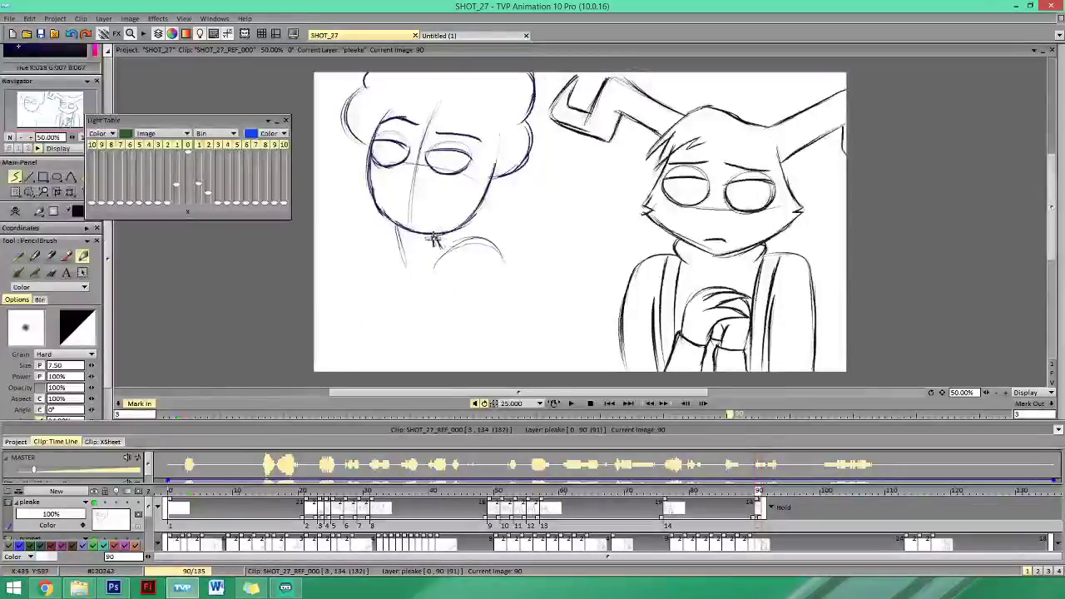
{"action": "key", "text": "Left"}
{"action": "key", "text": "Right"}
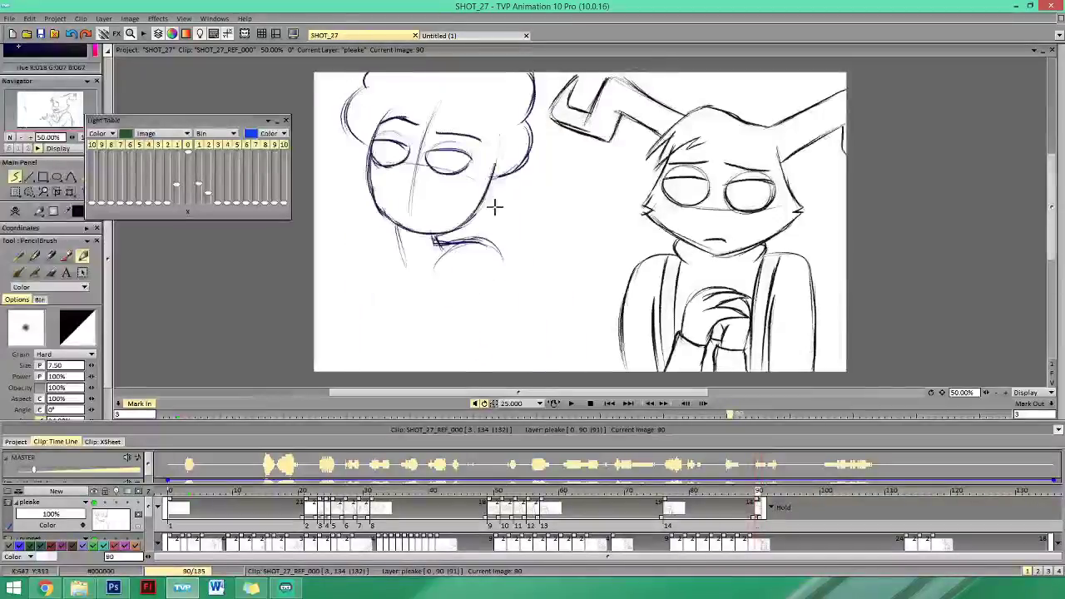
Draw the jagged pointed hair lock hanging from the right cheek behind the shoulder on frame 90, comparing with frame 89.
{"action": "key", "text": "Left"}
{"action": "key", "text": "Right"}
{"action": "mouse_move", "coordinate": [487, 237]}
{"action": "left_mouse_down"}
{"action": "mouse_move", "coordinate": [492, 171]}
{"action": "mouse_move", "coordinate": [494, 209]}
{"action": "mouse_move", "coordinate": [516, 148]}
{"action": "mouse_move", "coordinate": [489, 239]}
{"action": "left_mouse_up"}
{"action": "key", "text": "Left"}
{"action": "key", "text": "Right"}
{"action": "key", "text": "Left"}
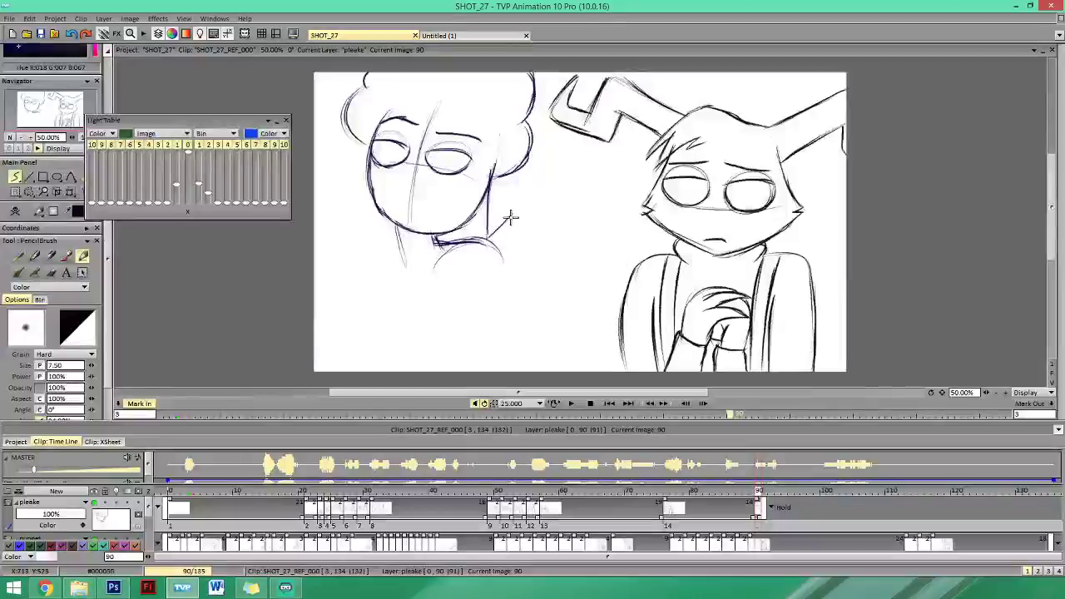
{"action": "key", "text": "Right"}
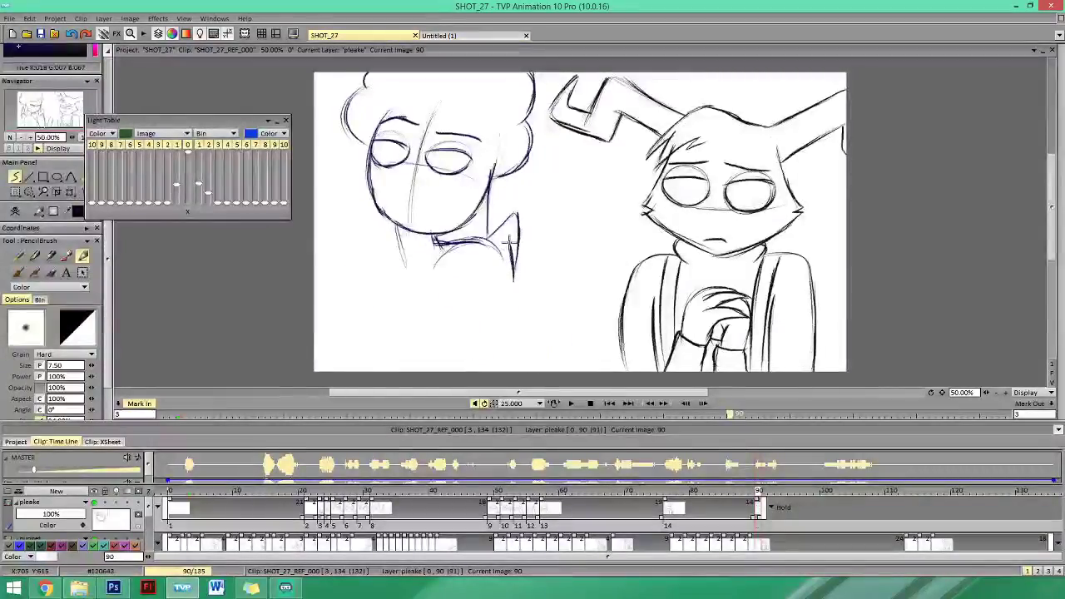
{"action": "key", "text": "Left"}
{"action": "key", "text": "Right"}
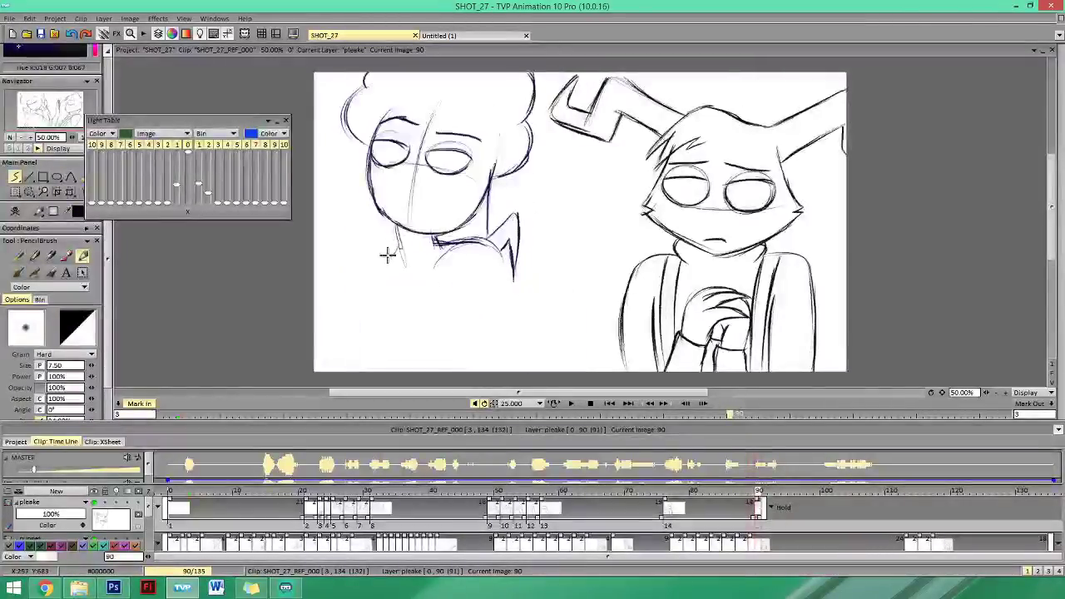
Draw the left shoulder sloping down from the neck on frame 90 and begin the outline of a raised hand.
{"action": "key", "text": "Left"}
{"action": "key", "text": "Right"}
{"action": "key", "text": "Left"}
{"action": "key", "text": "Right"}
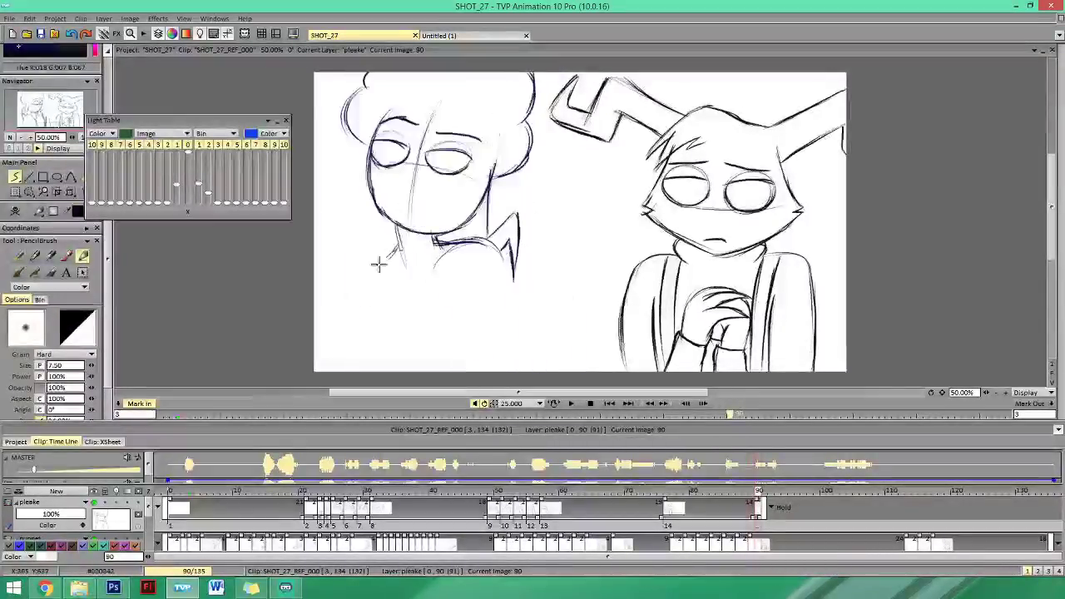
{"action": "mouse_move", "coordinate": [398, 246]}
{"action": "left_mouse_down"}
{"action": "mouse_move", "coordinate": [371, 281]}
{"action": "mouse_move", "coordinate": [367, 319]}
{"action": "left_mouse_up"}
{"action": "key", "text": "Left"}
{"action": "key", "text": "Right"}
{"action": "key", "text": "Left"}
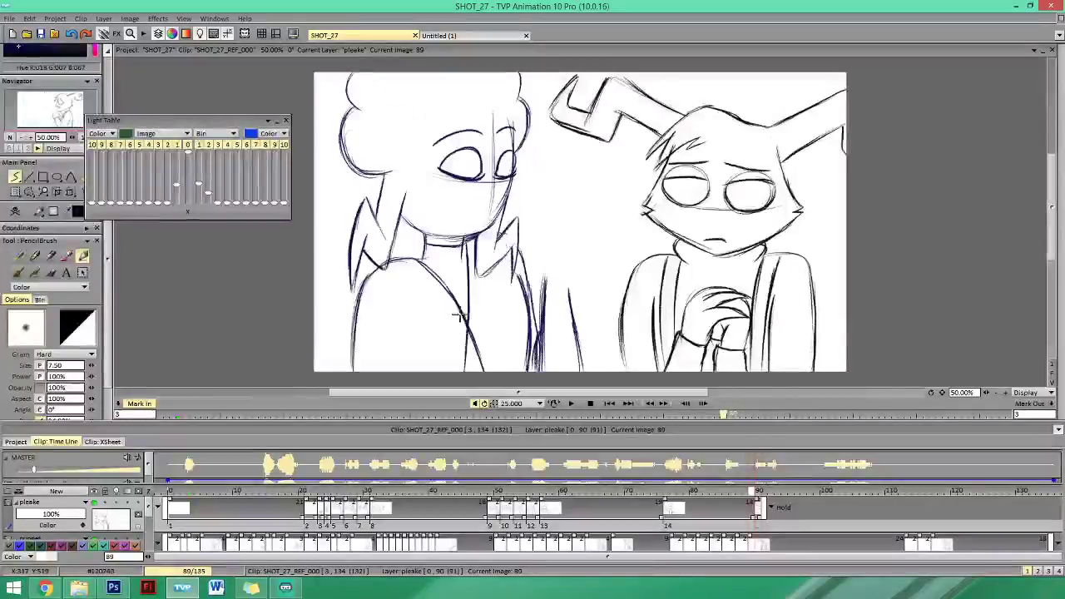
{"action": "key", "text": "Right"}
{"action": "key", "text": "Right"}
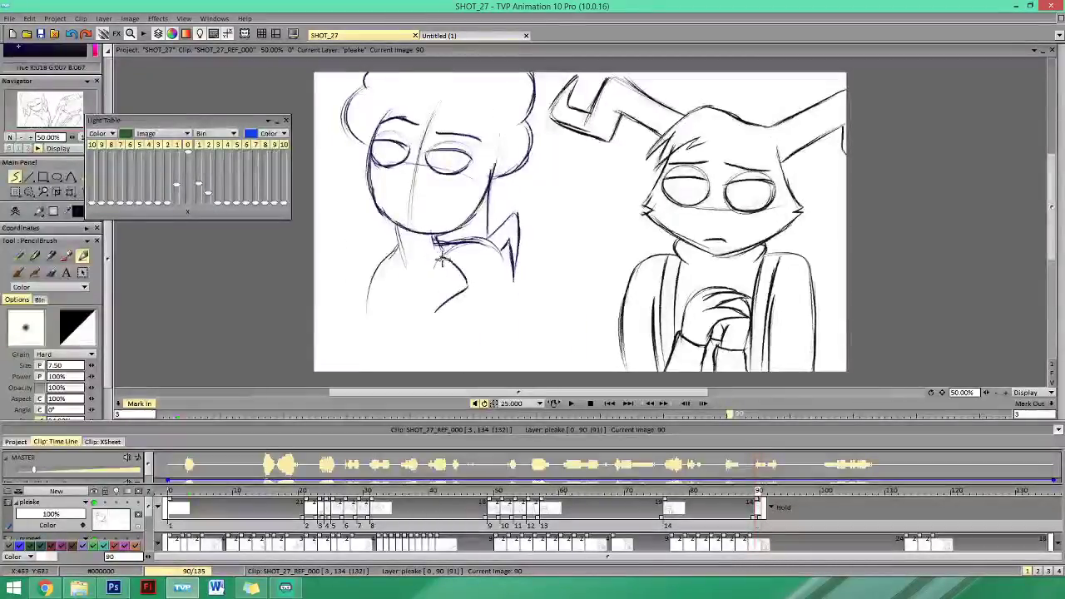
Draw the left edge and the inner fold of the raised hand below the chin on frame 90.
{"action": "left_click_drag", "start_coordinate": [467, 286], "coordinate": [423, 288]}
{"action": "left_click_drag", "start_coordinate": [425, 289], "coordinate": [449, 284]}
{"action": "key", "text": "Left"}
{"action": "key", "text": "Right"}
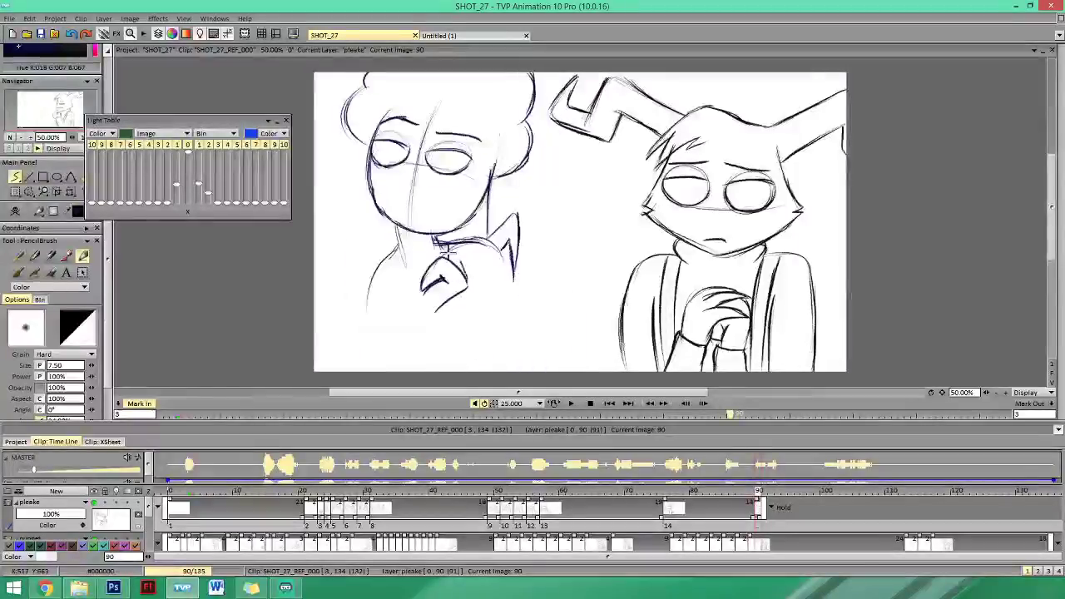
Add a curled finger across the top of the raised hand on frame 90.
{"action": "key", "text": "Right"}
{"action": "key", "text": "Right"}
{"action": "key", "text": "Right"}
{"action": "key", "text": "Right"}
{"action": "key", "text": "Right"}
{"action": "key", "text": "Right"}
{"action": "key", "text": "Right"}
{"action": "key", "text": "Right"}
{"action": "key", "text": "Right"}
{"action": "key", "text": "Right"}
{"action": "left_click_drag", "start_coordinate": [414, 262], "coordinate": [430, 267]}
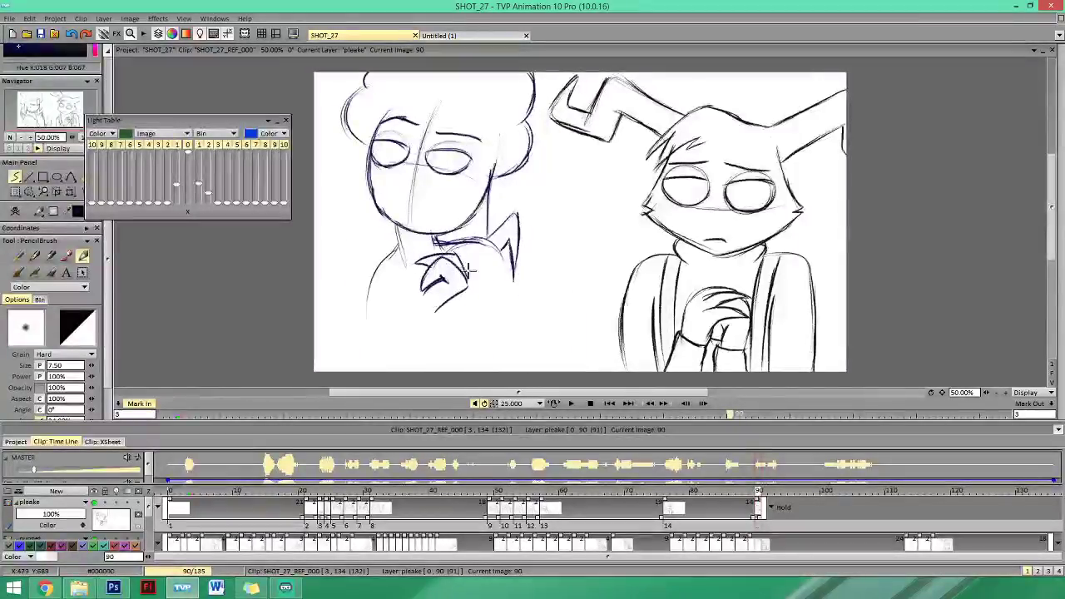
Draw the index finger reaching up to the chin and clean up the overlapping lines around it on frame 90.
{"action": "key", "text": "Left"}
{"action": "key", "text": "Right"}
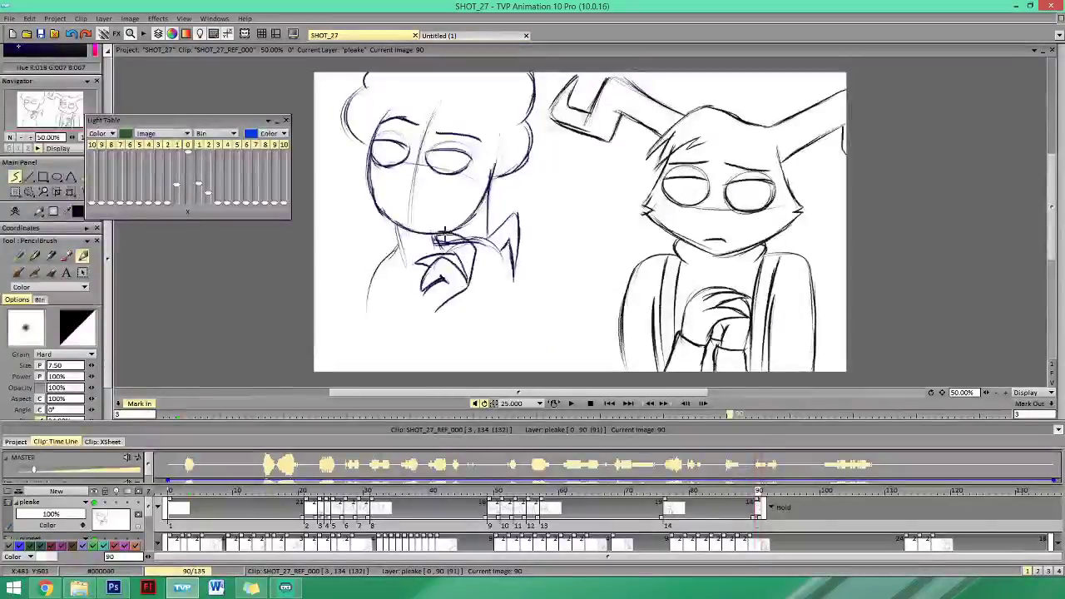
{"action": "key", "text": "e"}
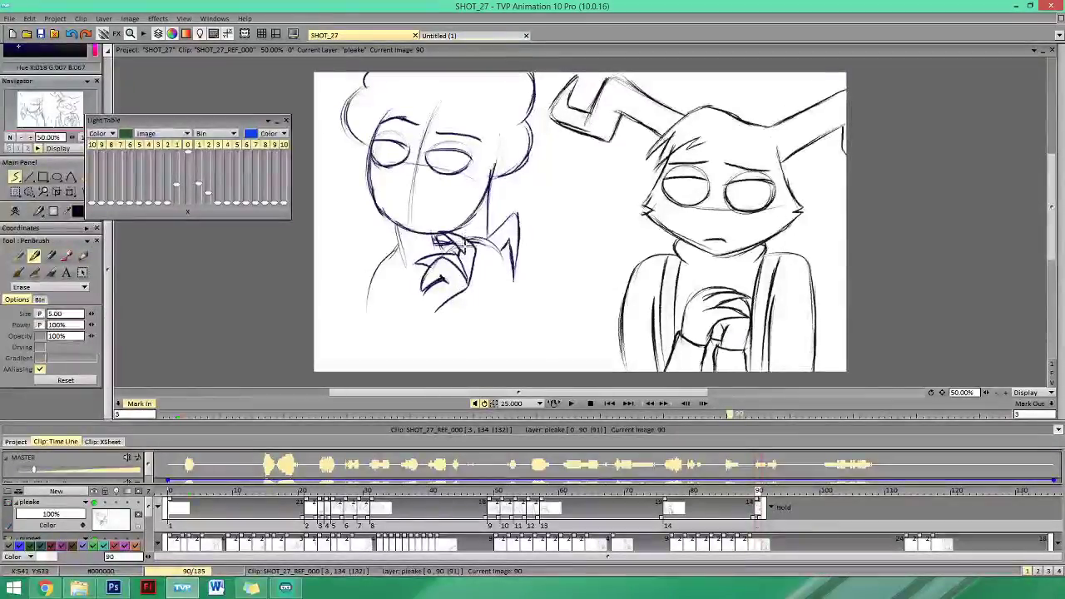
{"action": "key", "text": "e"}
{"action": "key", "text": "Left"}
{"action": "key", "text": "Right"}
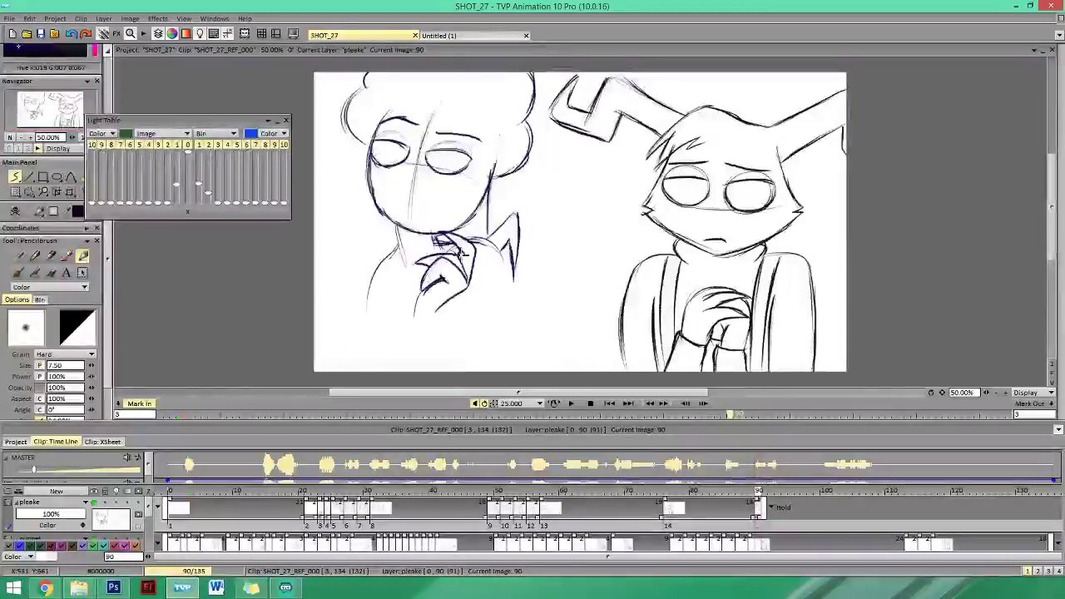
Draw both forearm edges from the wrist to the frame's bottom and the right arm's outer contour on frame 90.
{"action": "mouse_move", "coordinate": [433, 302]}
{"action": "left_mouse_down"}
{"action": "mouse_move", "coordinate": [455, 345]}
{"action": "mouse_move", "coordinate": [436, 311]}
{"action": "left_mouse_up"}
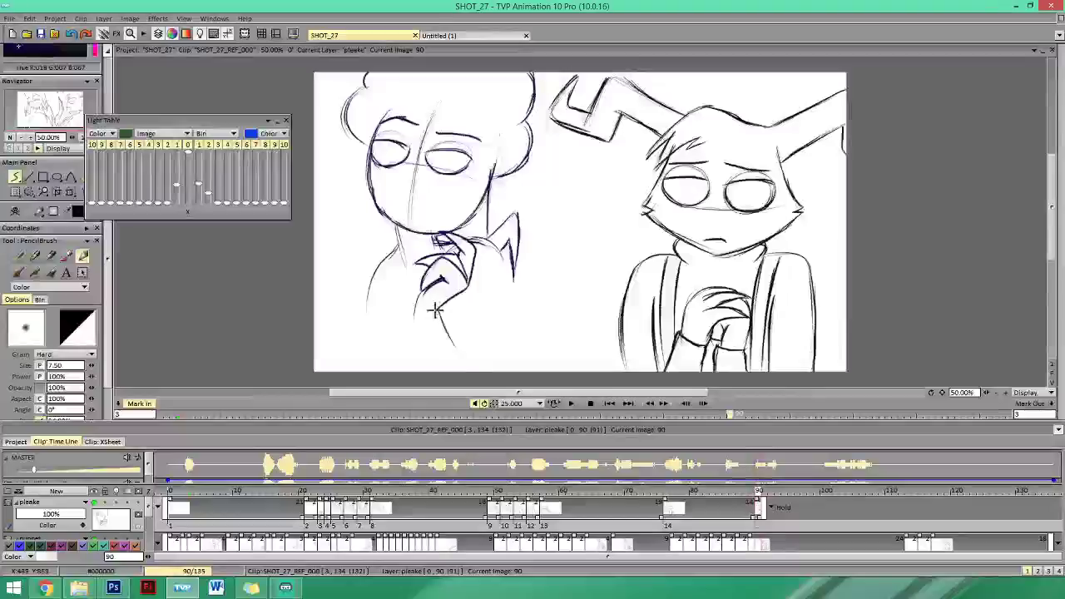
{"action": "left_click_drag", "start_coordinate": [435, 310], "coordinate": [472, 366]}
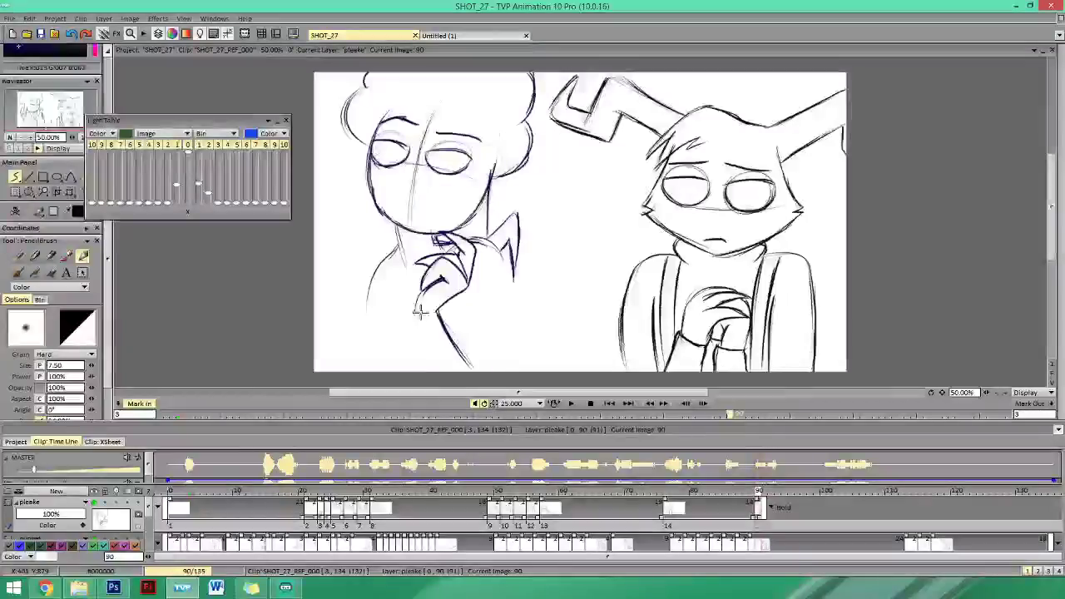
{"action": "key", "text": "Left"}
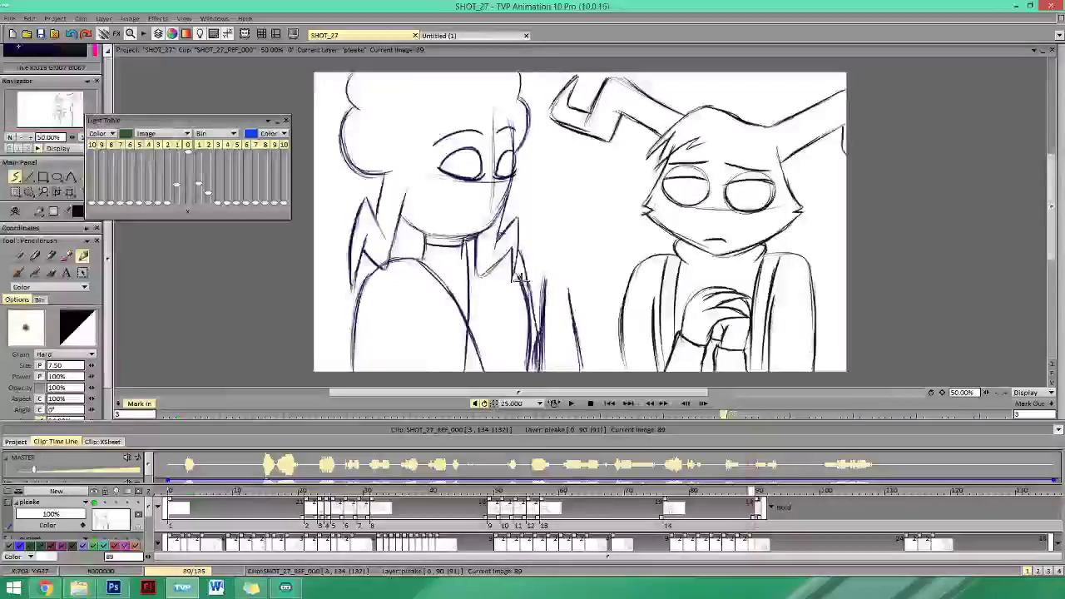
{"action": "key", "text": "Right"}
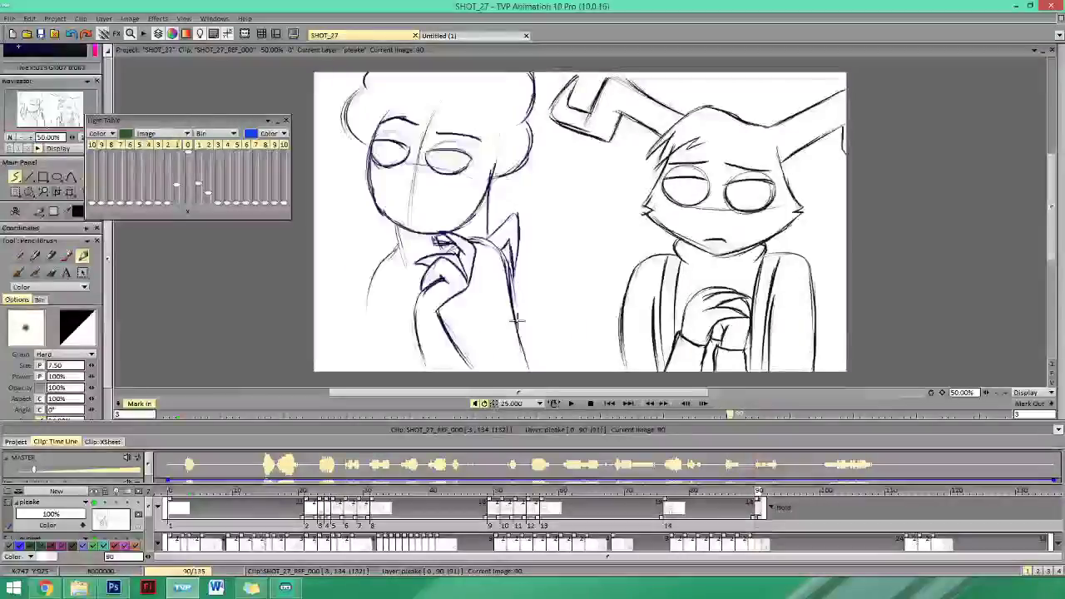
{"action": "key", "text": "Left"}
{"action": "key", "text": "Right"}
Add the collar band across the neck under the chin on frame 90, flipping to frame 89 for comparison.
{"action": "key", "text": "Left"}
{"action": "key", "text": "Right"}
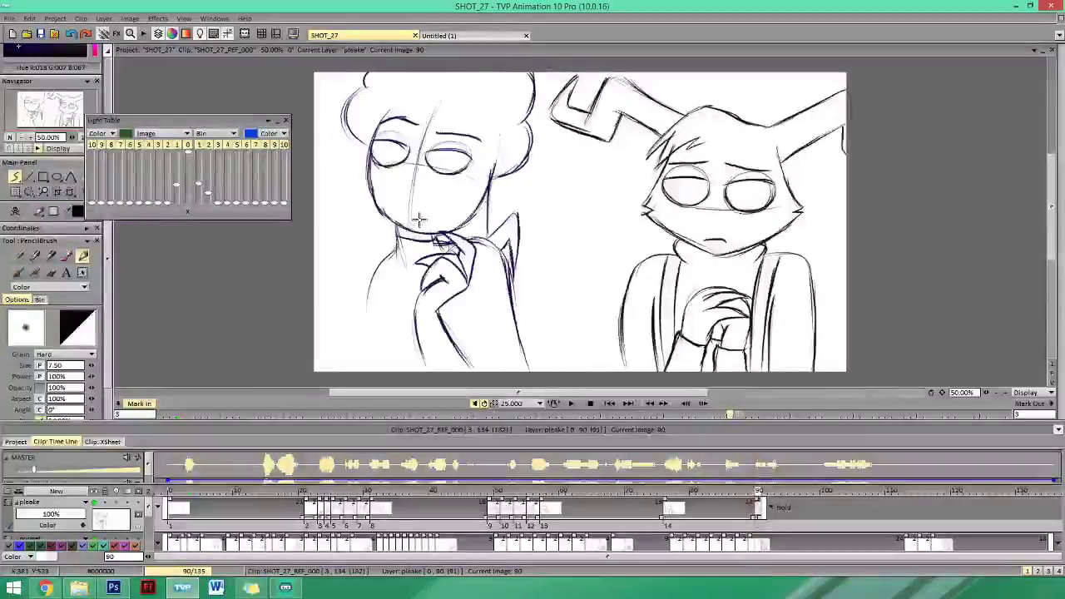
{"action": "key", "text": "Left"}
{"action": "key", "text": "Right"}
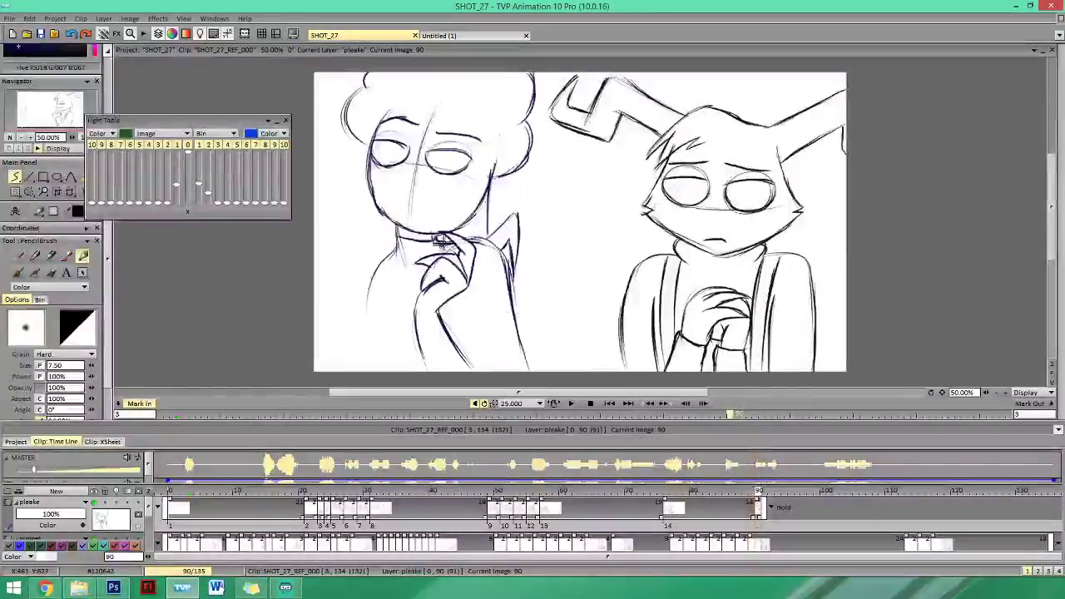
{"action": "key", "text": "Left"}
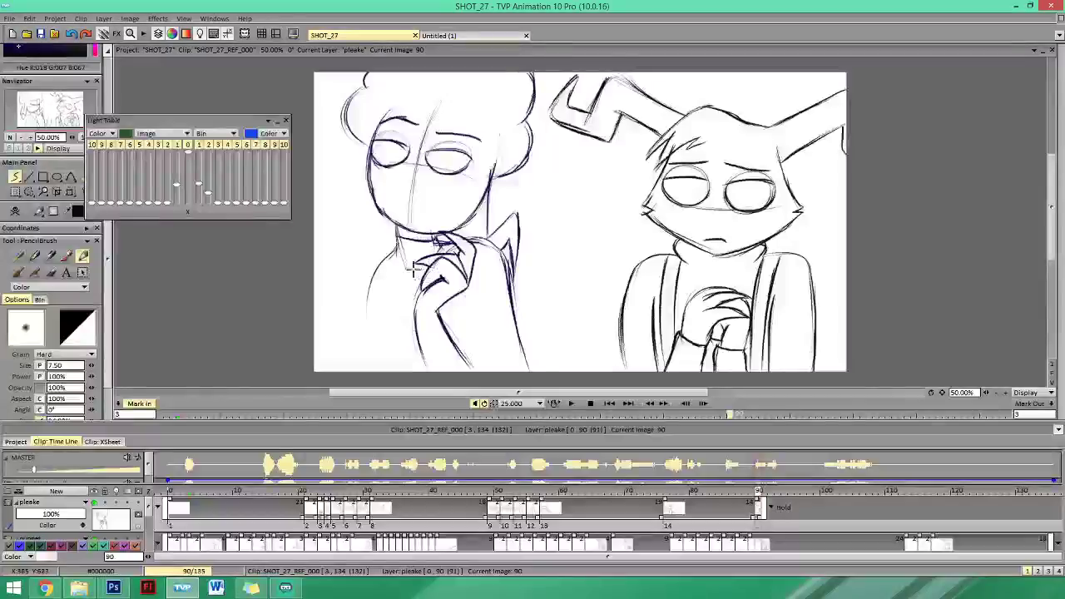
{"action": "key", "text": "Right"}
{"action": "key", "text": "Left"}
{"action": "key", "text": "Right"}
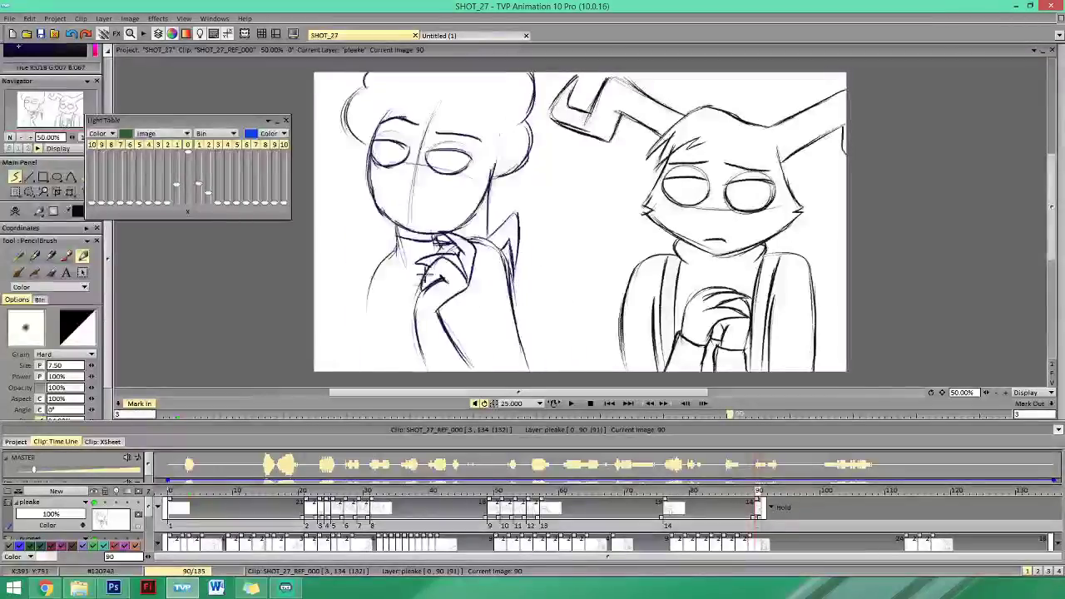
Draw the outer sleeve line below the raised hand and the left jacket edge from the neck down on frame 90.
{"action": "left_click_drag", "start_coordinate": [420, 285], "coordinate": [397, 363]}
{"action": "key", "text": "Left"}
{"action": "key", "text": "Right"}
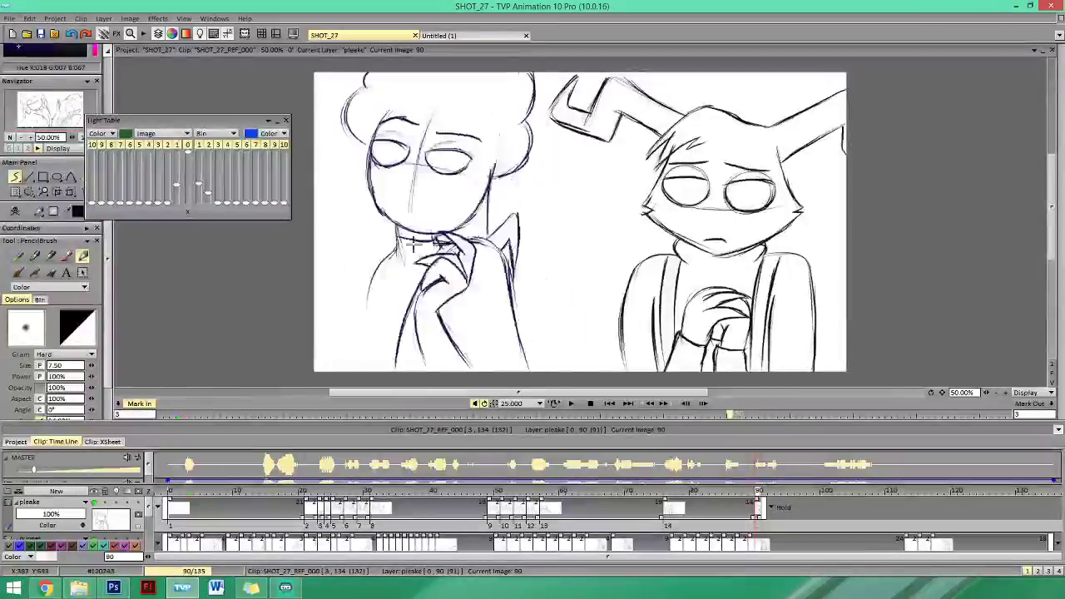
{"action": "left_click_drag", "start_coordinate": [397, 223], "coordinate": [411, 370]}
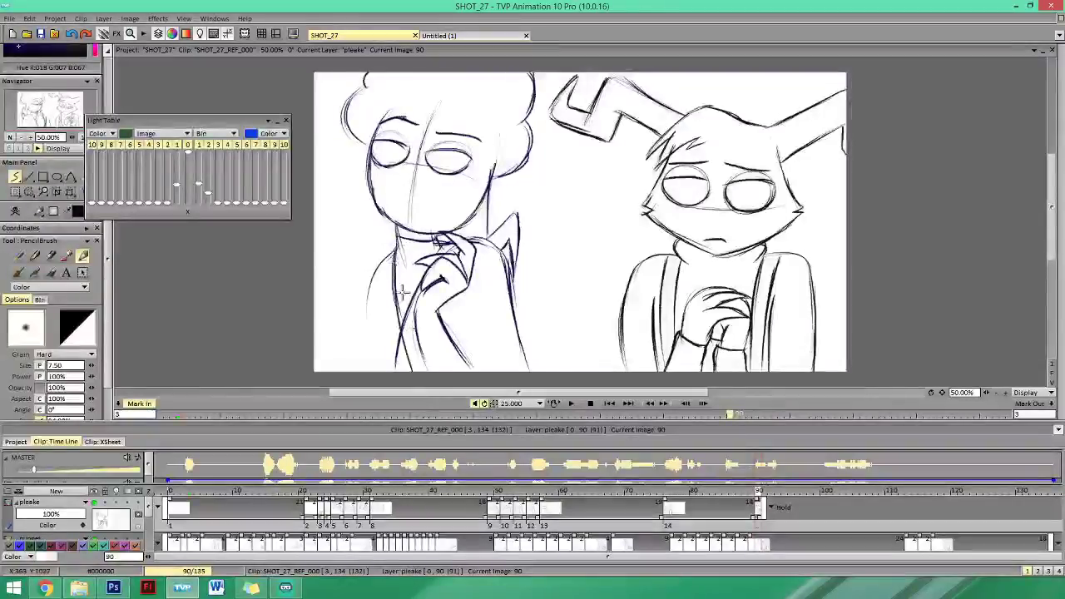
{"action": "key", "text": "Left"}
{"action": "key", "text": "Right"}
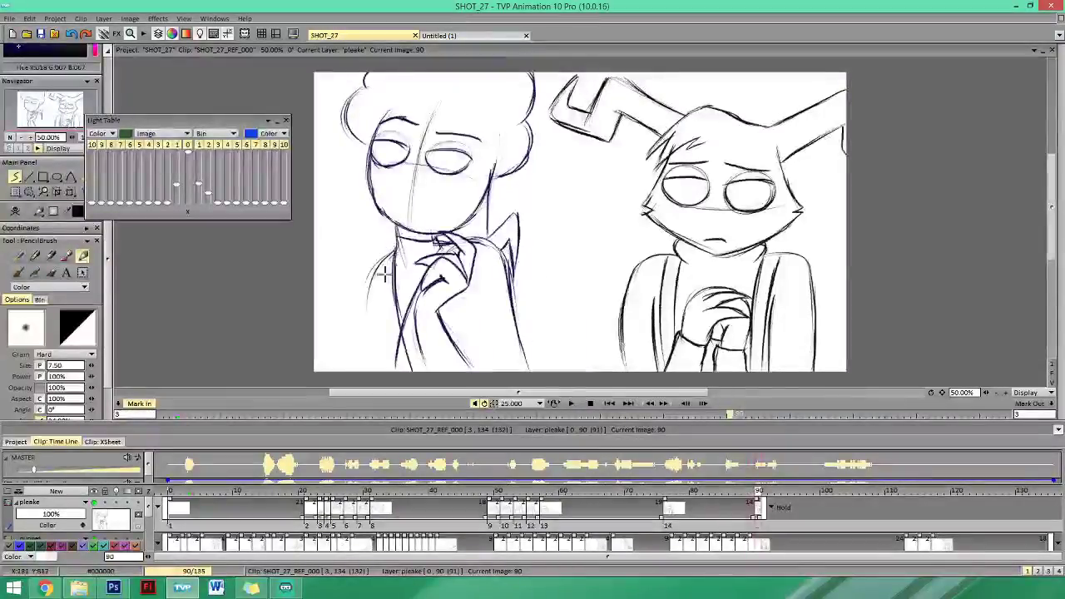
Draw the left arm's dark outer contour from the shoulder to the frame's bottom edge on frame 90.
{"action": "mouse_move", "coordinate": [393, 253]}
{"action": "left_mouse_down"}
{"action": "mouse_move", "coordinate": [363, 326]}
{"action": "mouse_move", "coordinate": [368, 369]}
{"action": "left_mouse_up"}
{"action": "key", "text": "Left"}
{"action": "key", "text": "Right"}
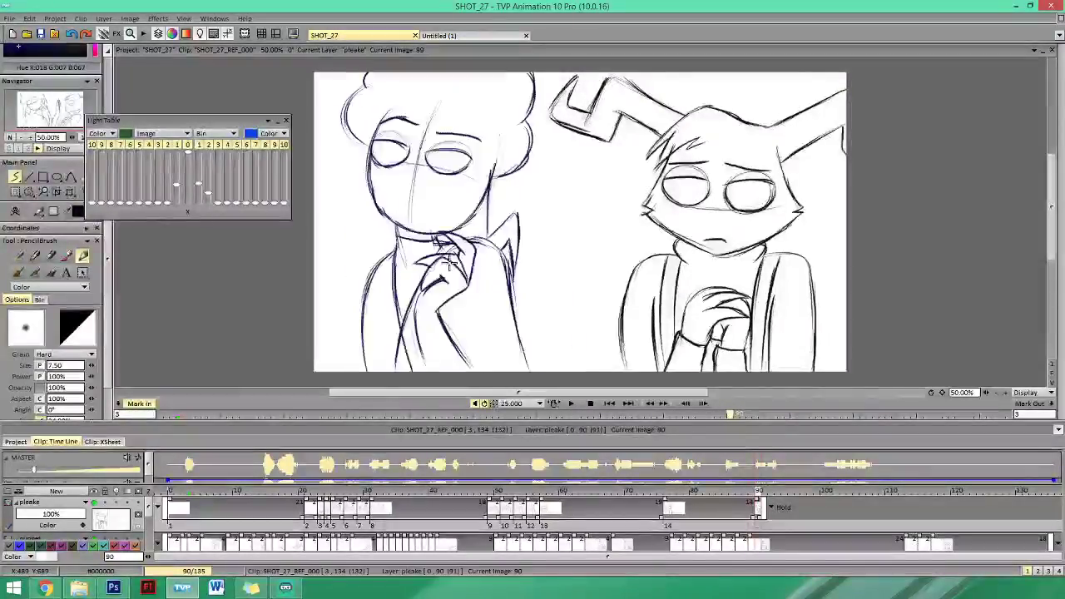
Draw the short right side of the neck between the jaw and the raised hand on frame 90.
{"action": "key", "text": "Left"}
{"action": "key", "text": "Right"}
{"action": "key", "text": "Left"}
{"action": "key", "text": "Right"}
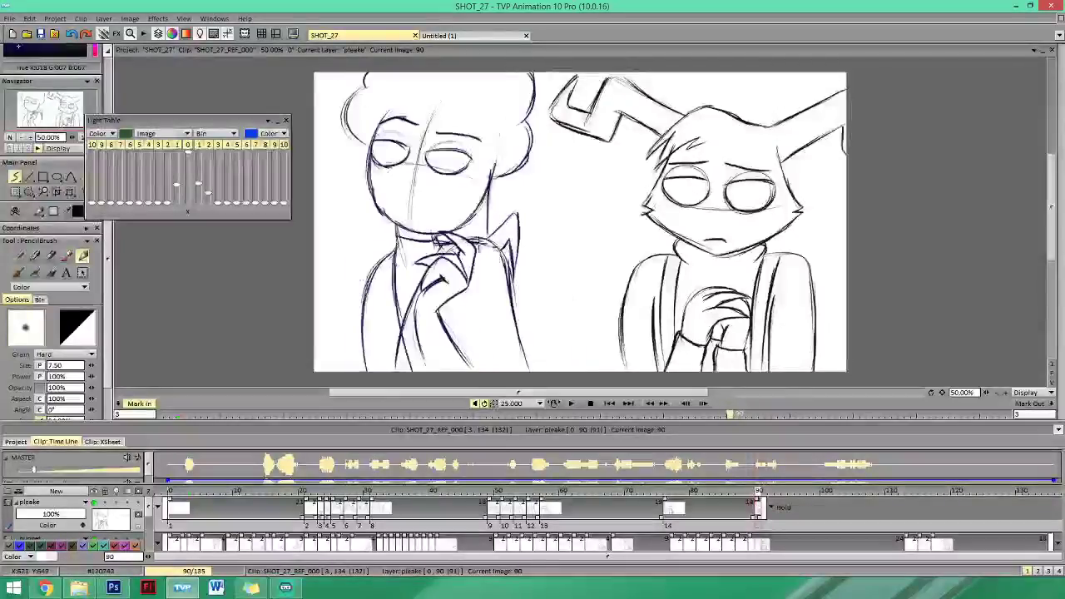
{"action": "key", "text": "Left"}
{"action": "key", "text": "Right"}
{"action": "left_click_drag", "start_coordinate": [463, 226], "coordinate": [462, 237]}
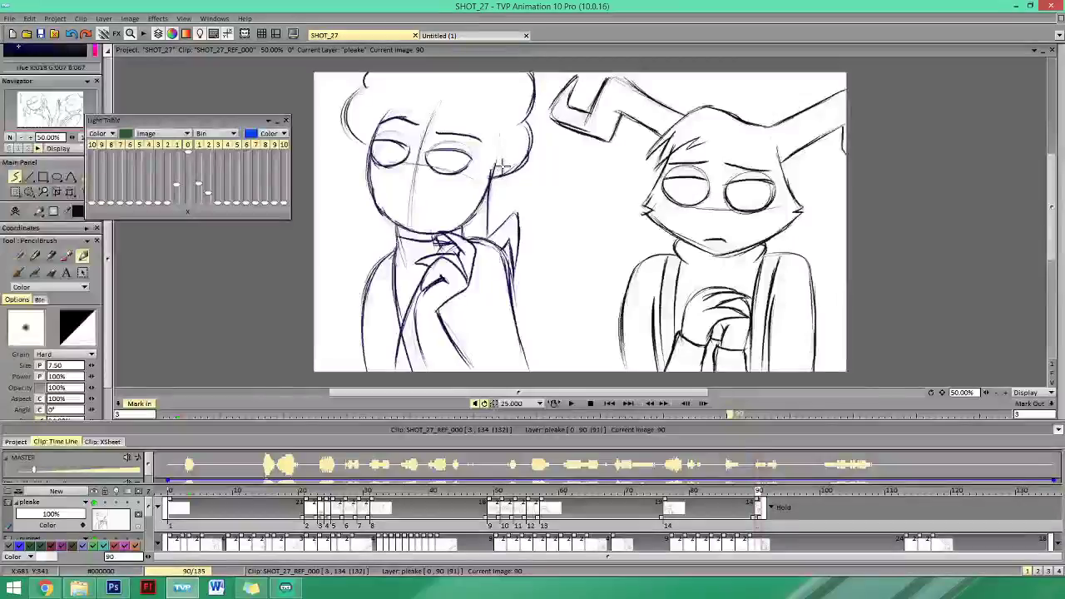
Save the project and flip between frames 89 and 90 to compare the two key poses.
{"action": "left_click", "coordinate": [40, 34]}
{"action": "key", "text": "Left"}
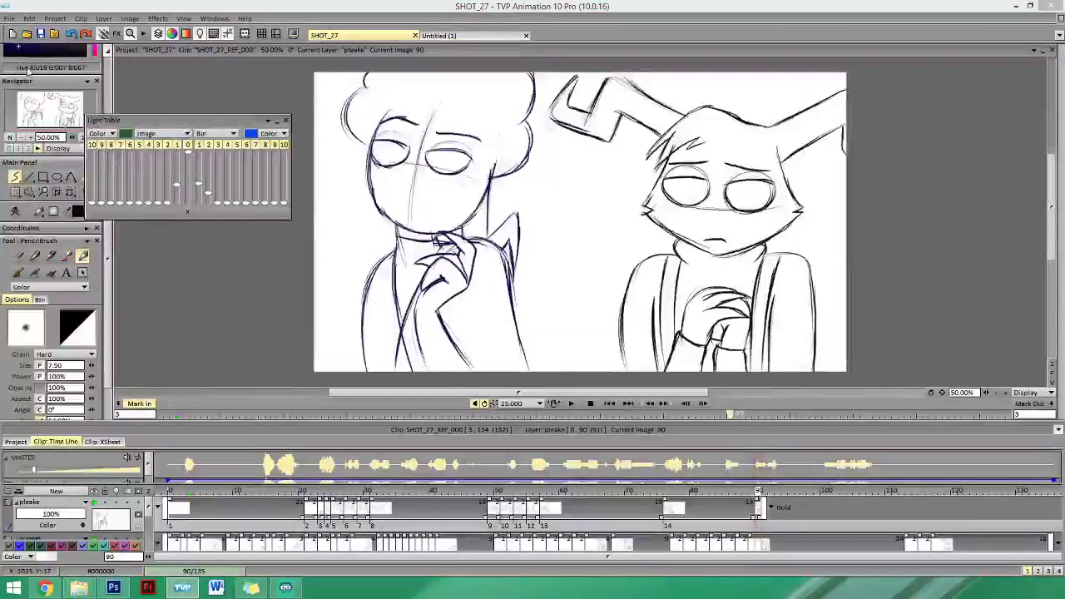
{"action": "key", "text": "Right"}
{"action": "key", "text": "Left"}
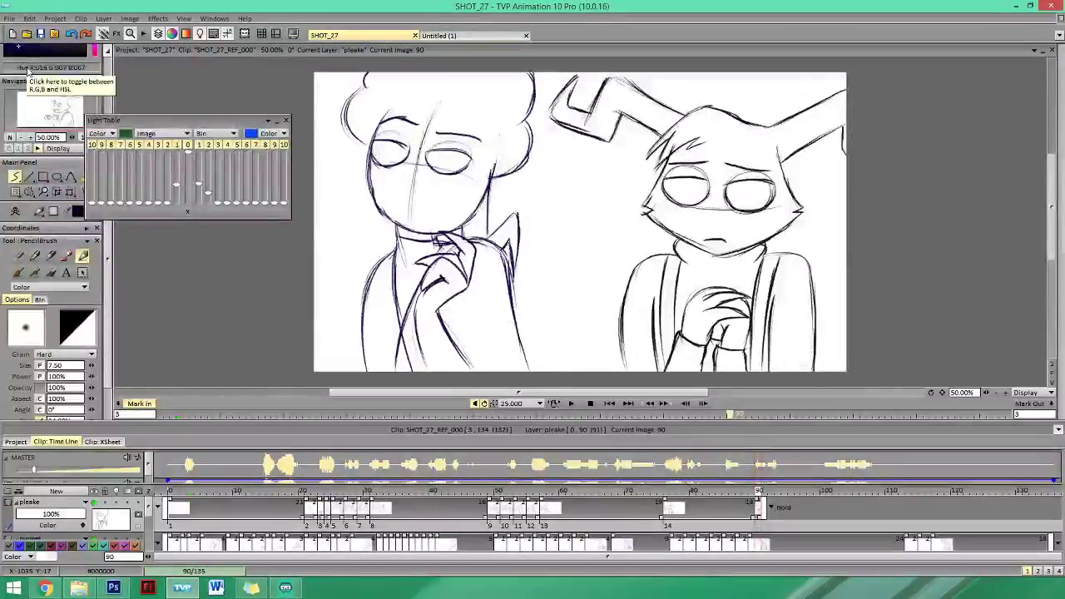
{"action": "key", "text": "Right"}
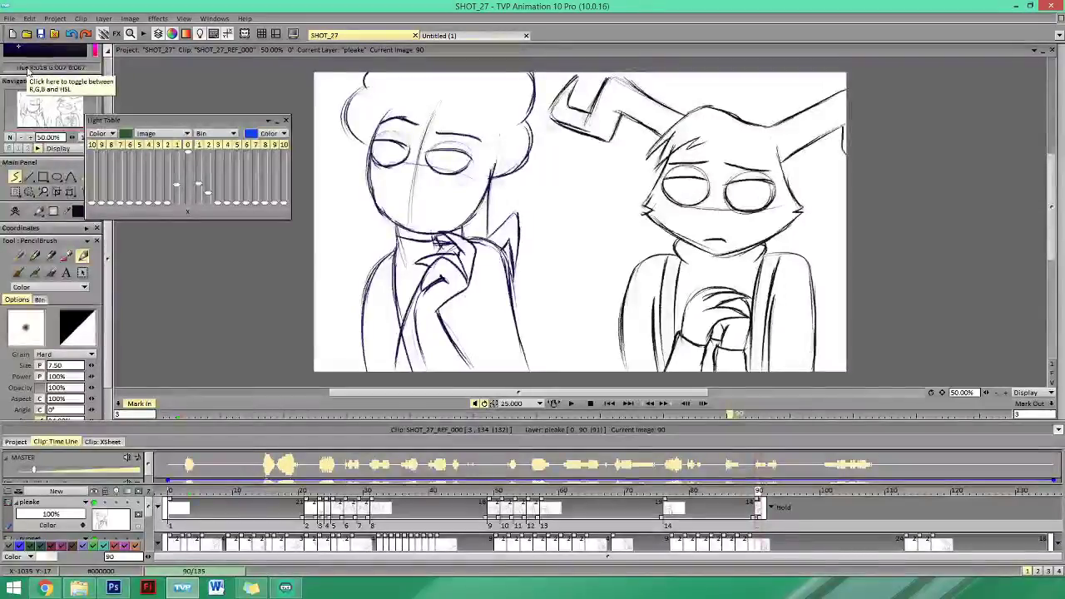
{"action": "key", "text": "Left"}
{"action": "key", "text": "Right"}
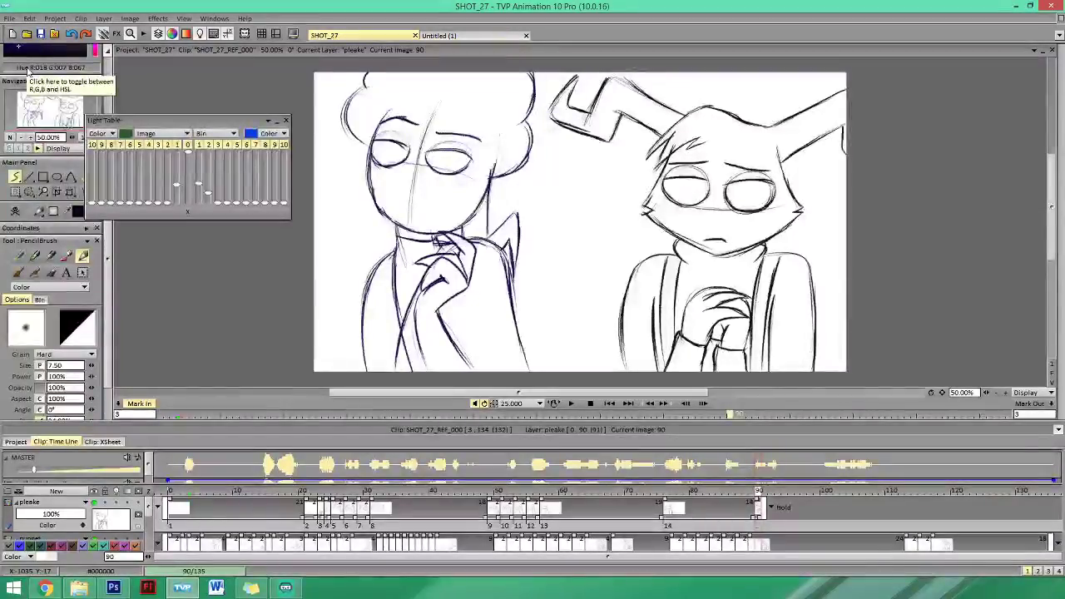
Compare the left character's poses by flipping repeatedly between frames 89 and 90.
{"action": "key", "text": "Left"}
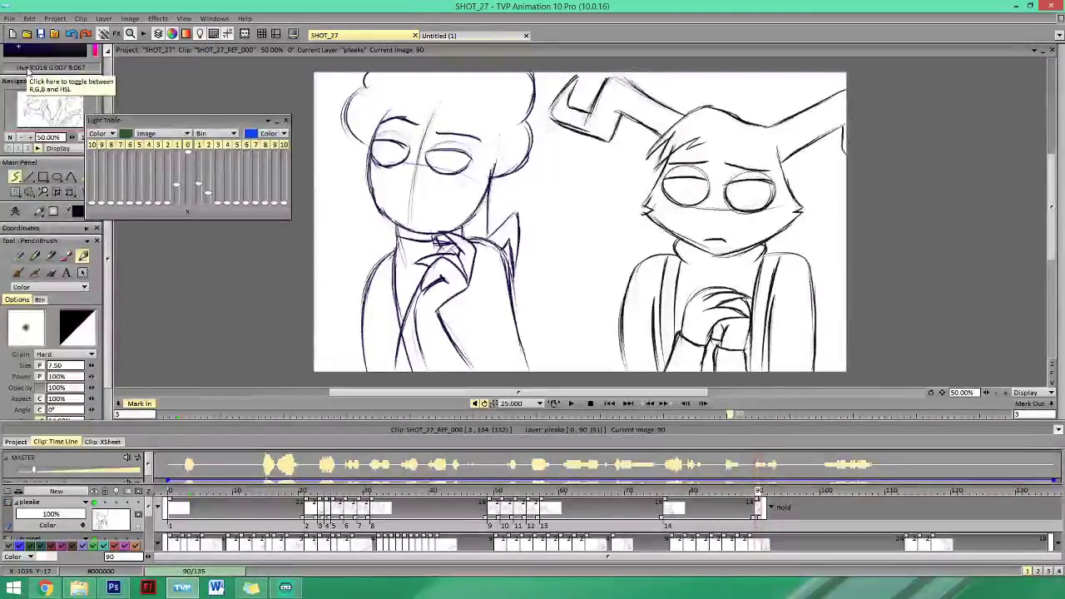
{"action": "key", "text": "Right"}
{"action": "key", "text": "Left"}
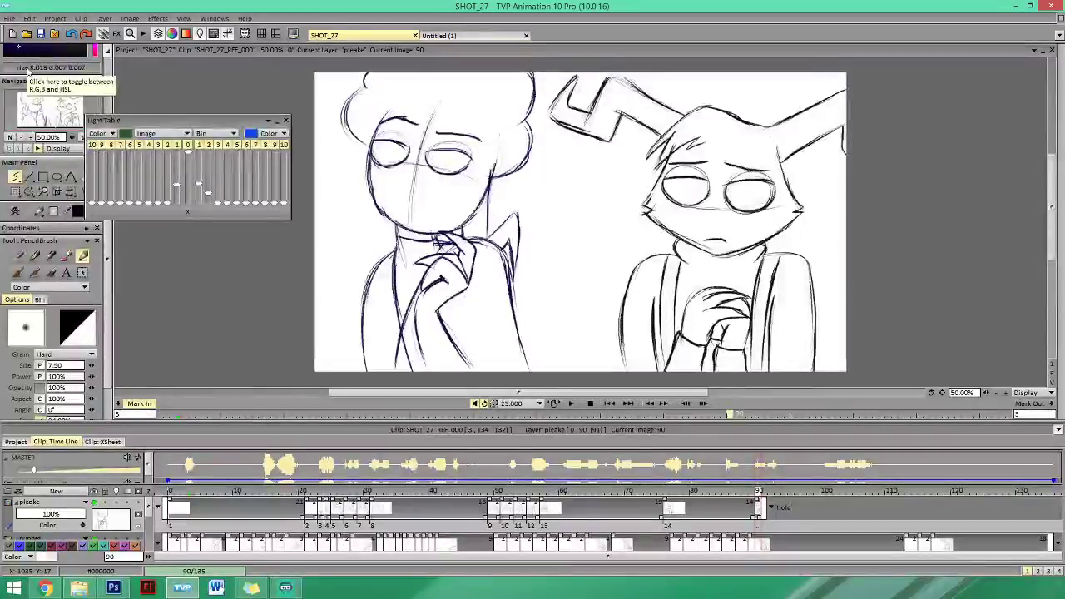
{"action": "key", "text": "Right"}
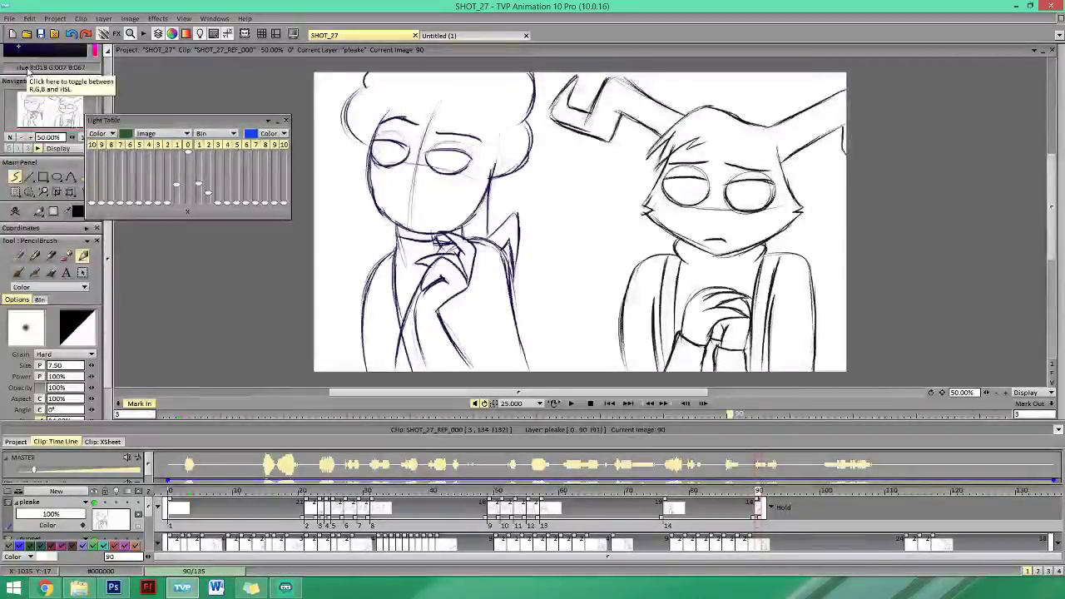
{"action": "key", "text": "Left"}
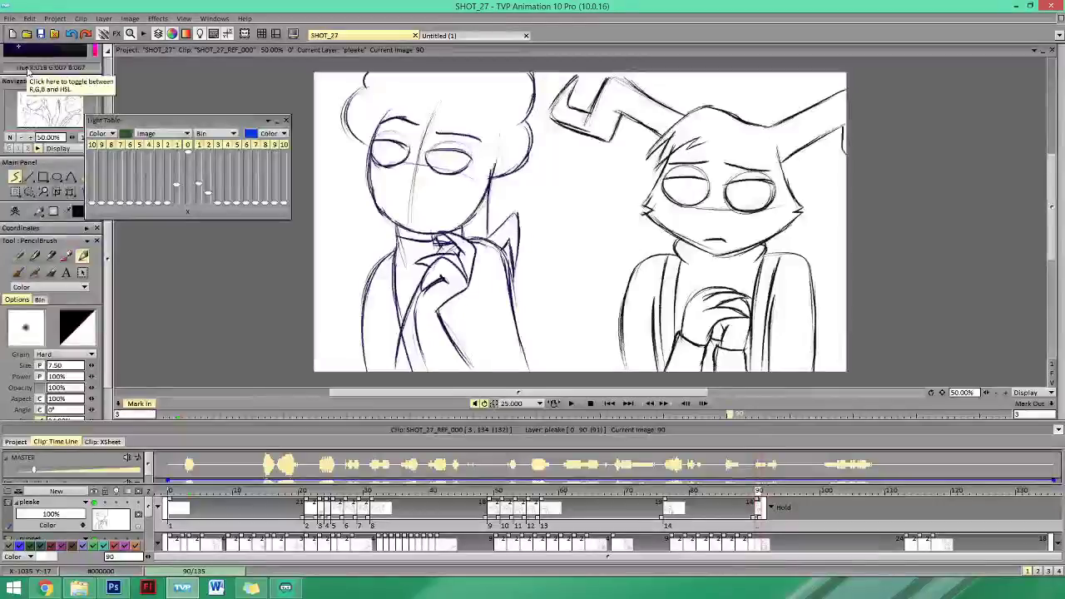
{"action": "key", "text": "Right"}
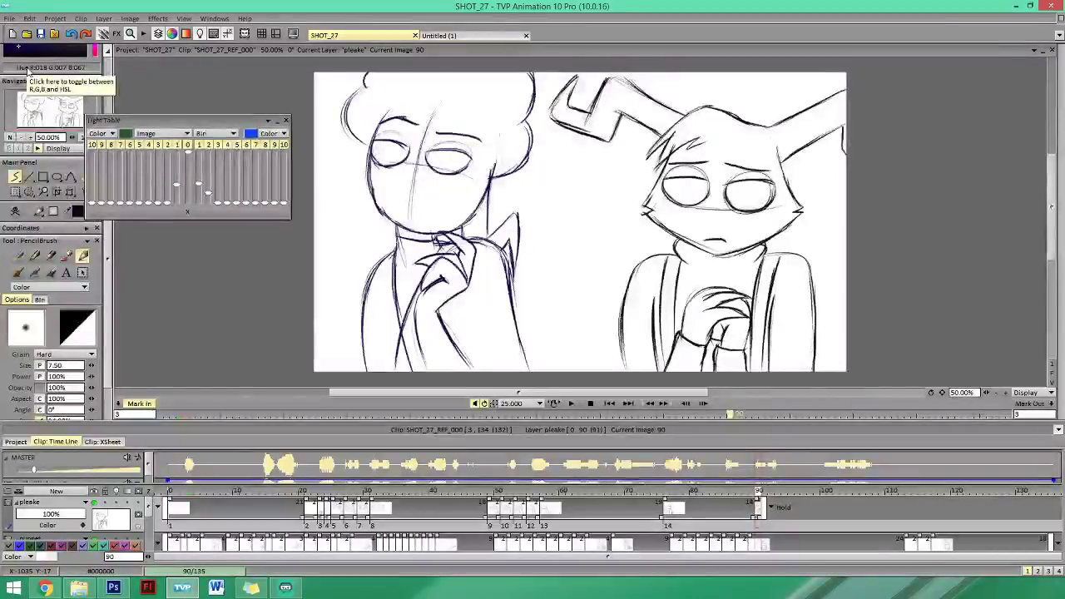
{"action": "key", "text": "Left"}
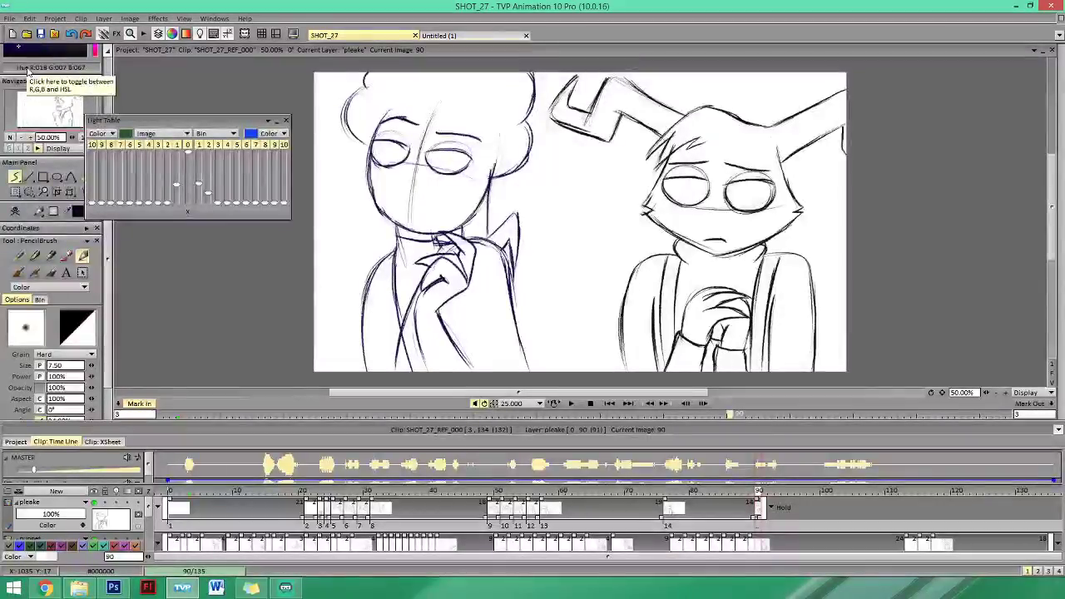
{"action": "key", "text": "Right"}
{"action": "key", "text": "Left"}
{"action": "key", "text": "Left"}
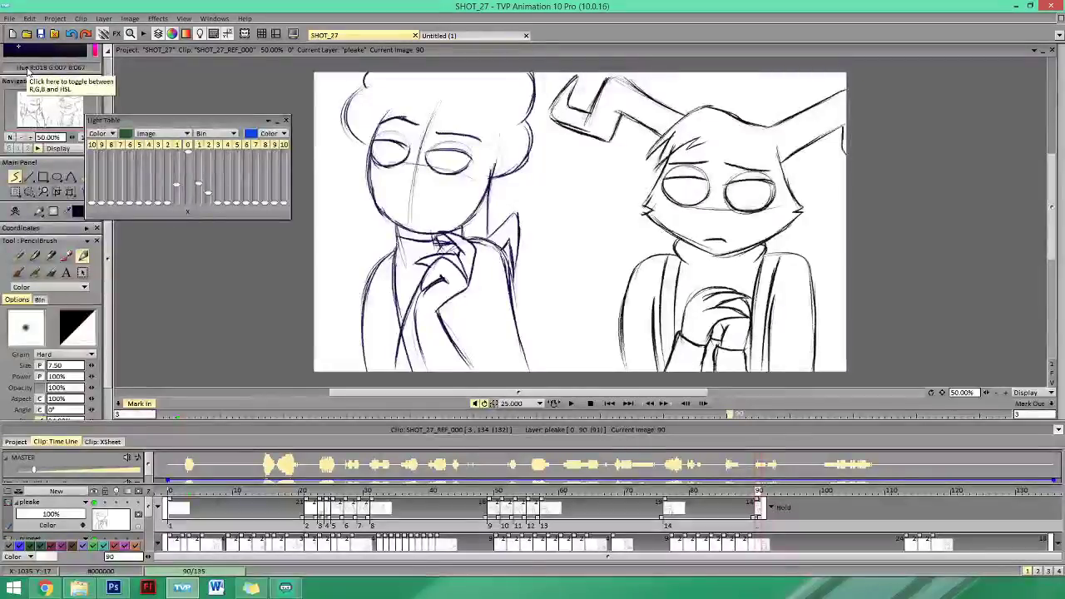
{"action": "key", "text": "Right"}
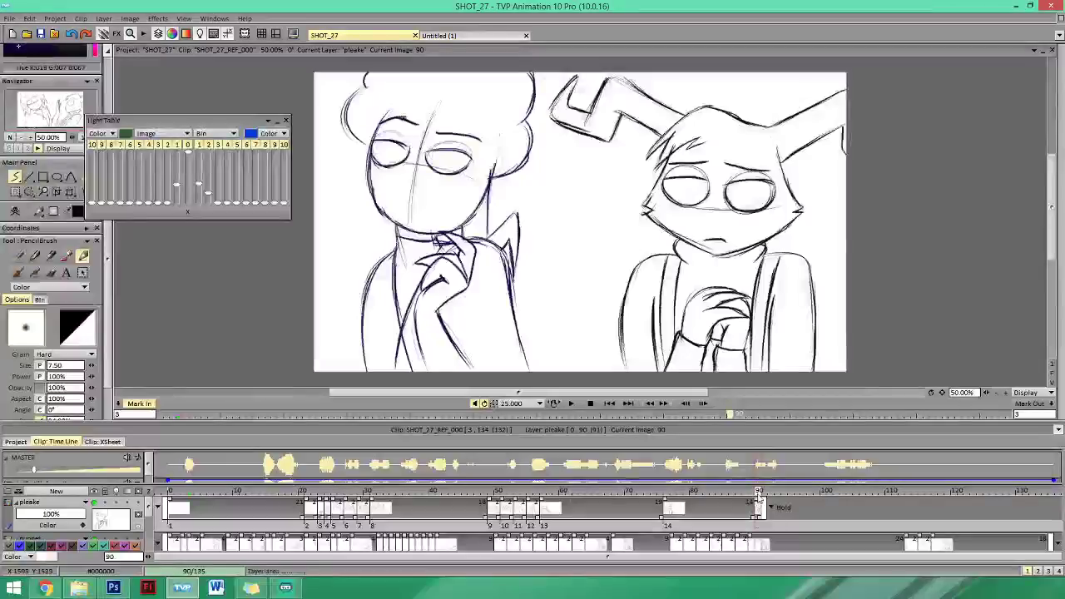
{"action": "key", "text": "Left"}
{"action": "key", "text": "Right"}
{"action": "key", "text": "Left"}
{"action": "key", "text": "Right"}
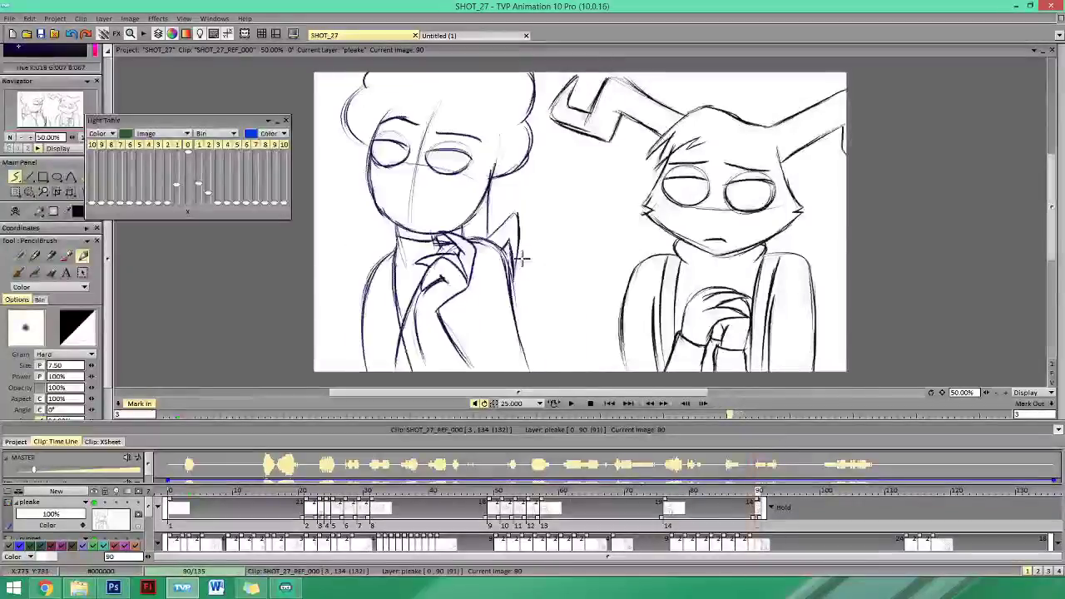
Draw the jagged, pointed hair lock left of the character's face on frame 90, using frame 89 as reference.
{"action": "key", "text": "Left"}
{"action": "key", "text": "Right"}
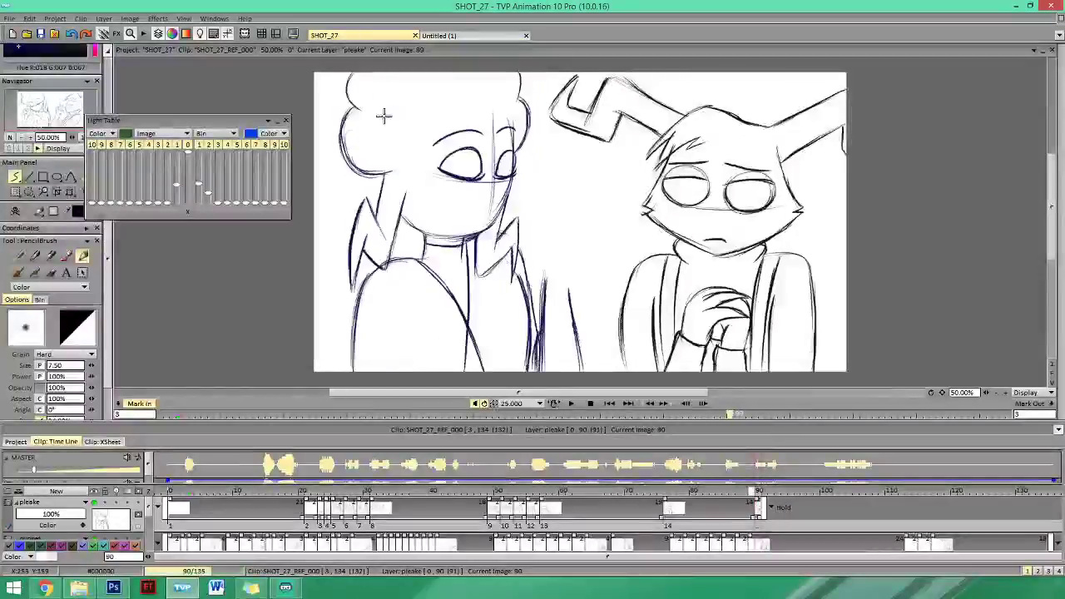
{"action": "key", "text": "Left"}
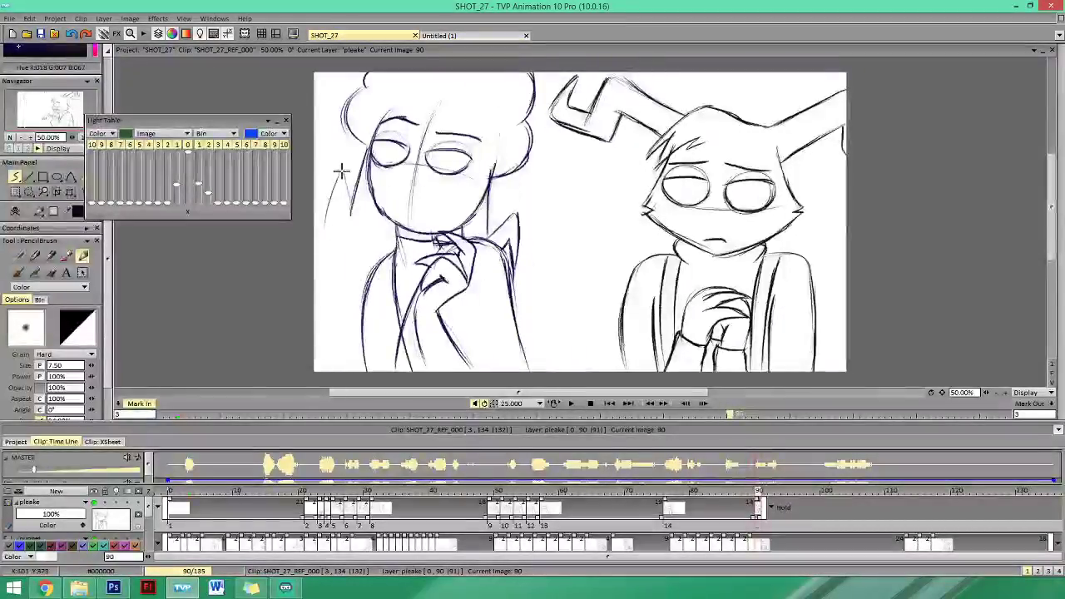
{"action": "key", "text": "Right"}
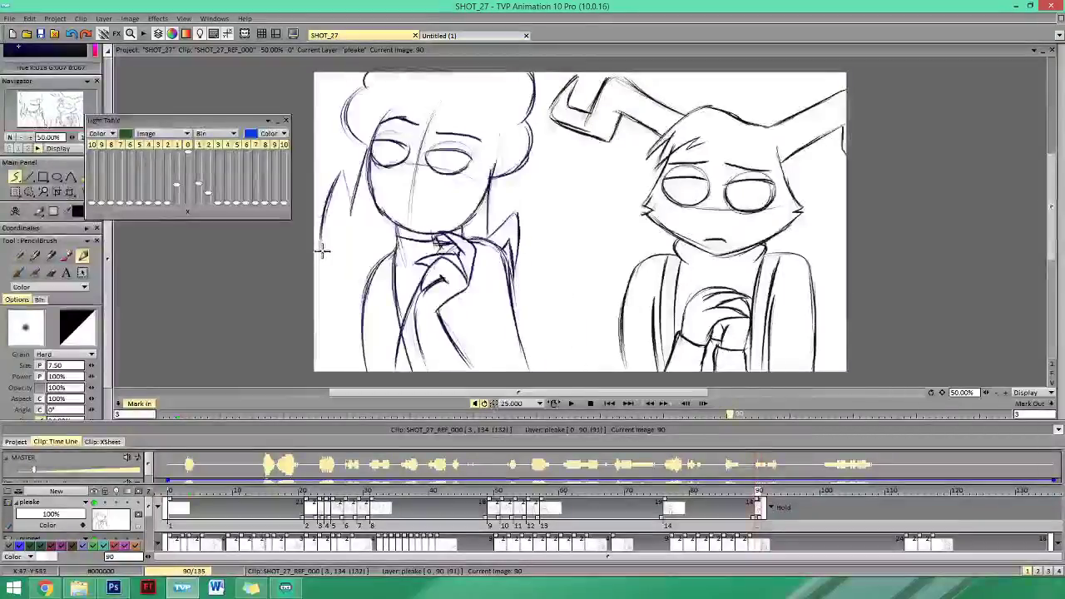
{"action": "key", "text": "Left"}
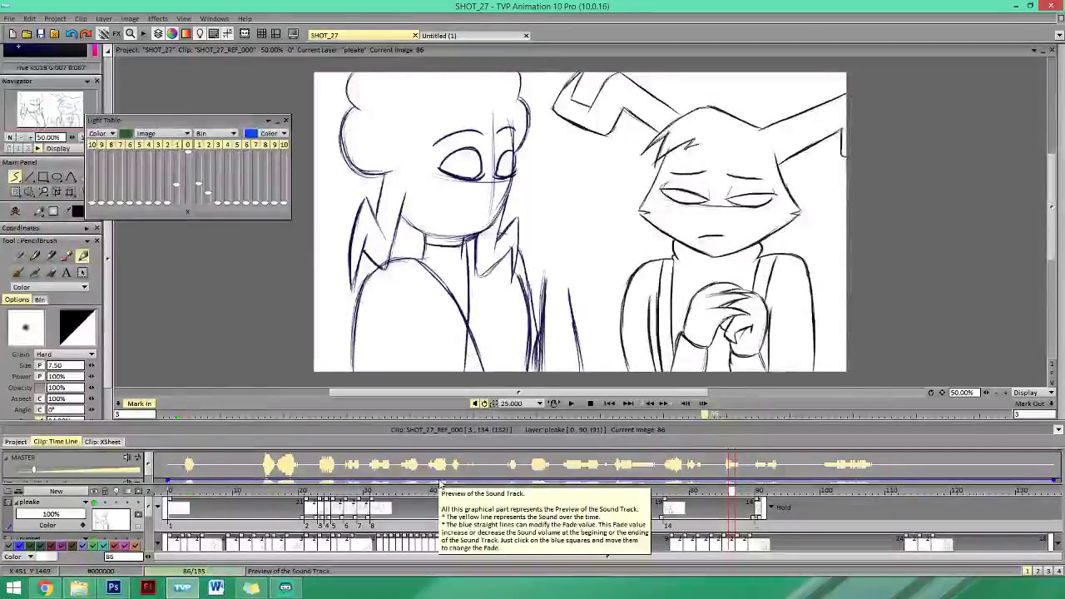
Extend the pleake layer's frame 90 drawing through frame 134, using Cut Images to trim the excess.
{"action": "left_click", "coordinate": [759, 493]}
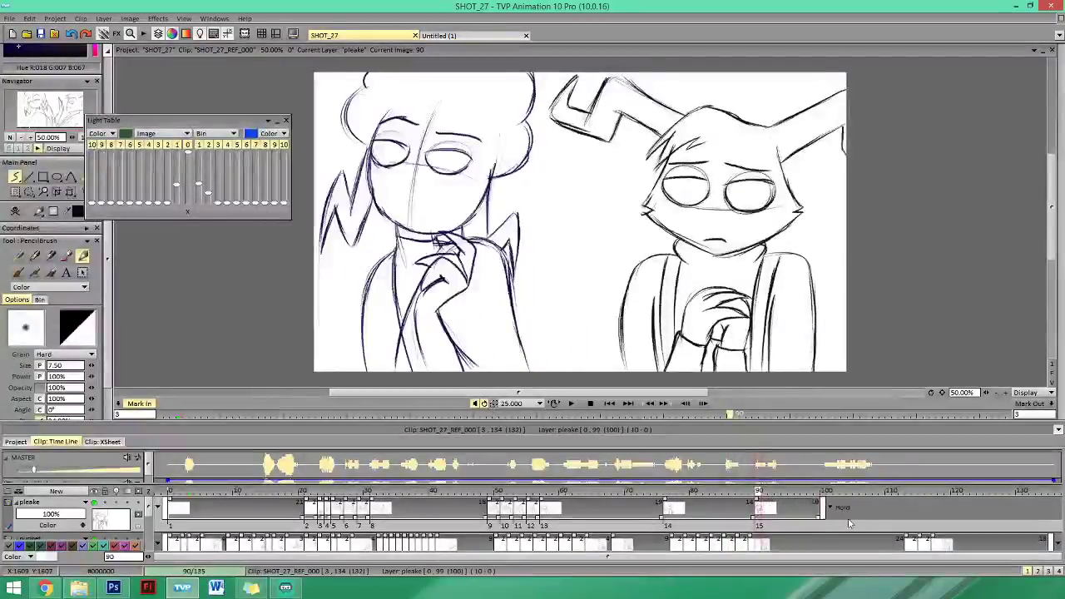
{"action": "left_click_drag", "start_coordinate": [823, 508], "coordinate": [1045, 507]}
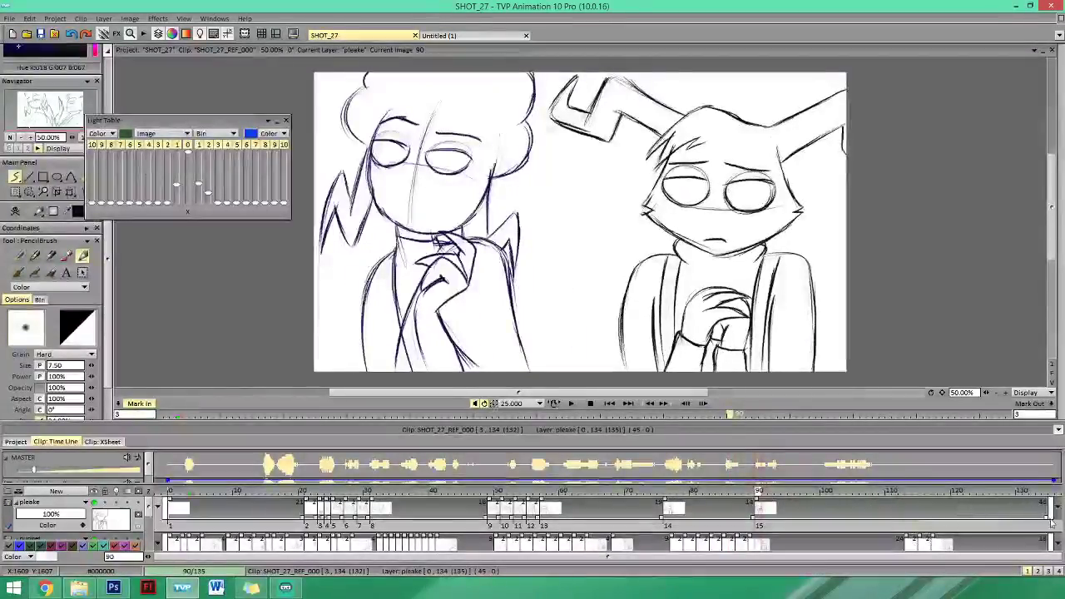
{"action": "left_click", "coordinate": [1045, 494]}
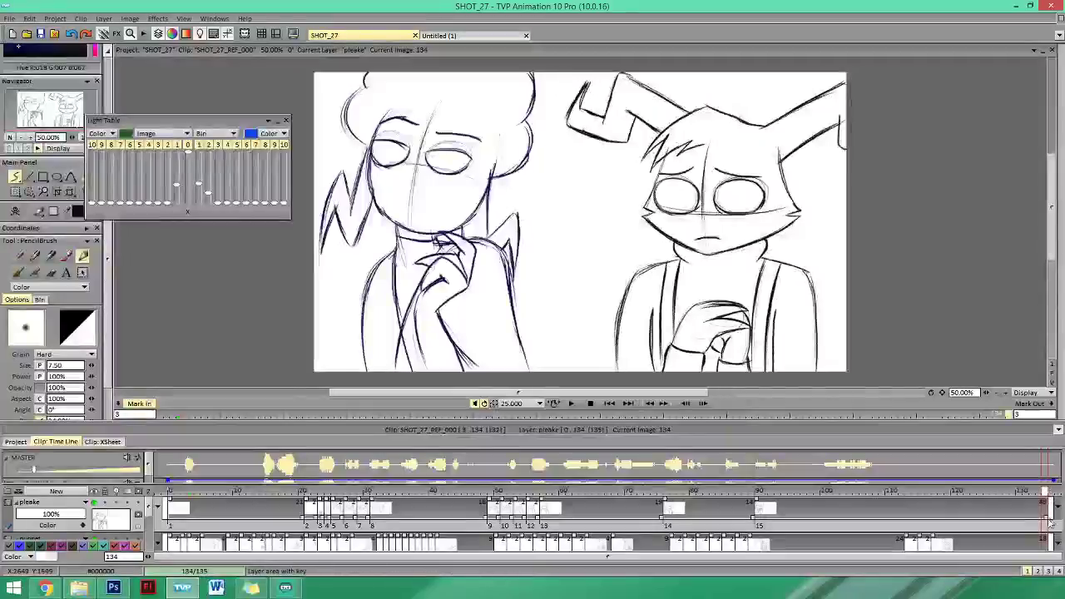
{"action": "left_click_drag", "start_coordinate": [1048, 519], "coordinate": [1047, 518]}
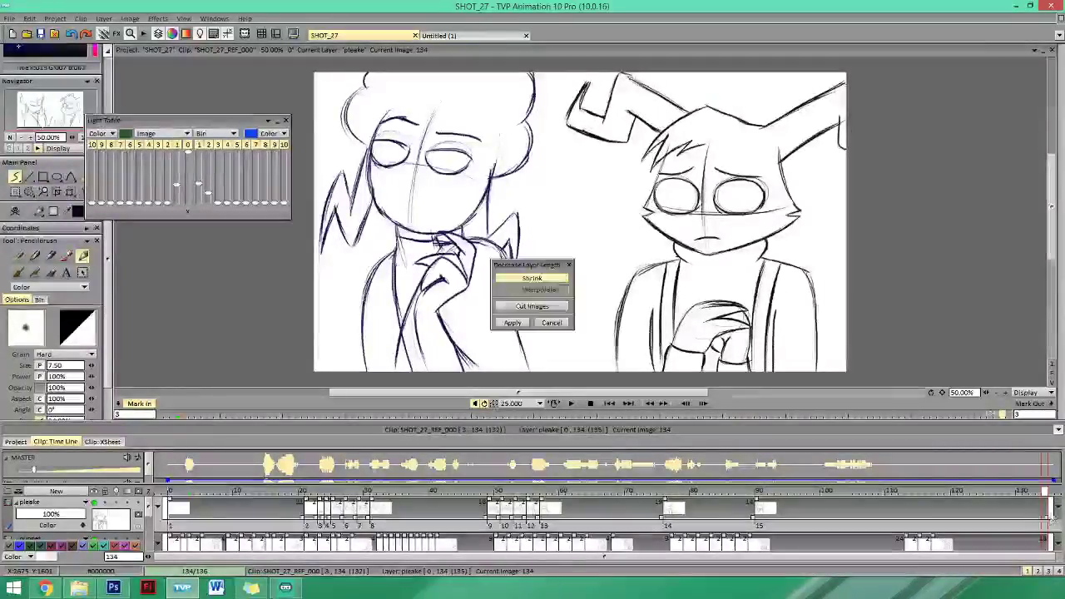
{"action": "left_click", "coordinate": [552, 323]}
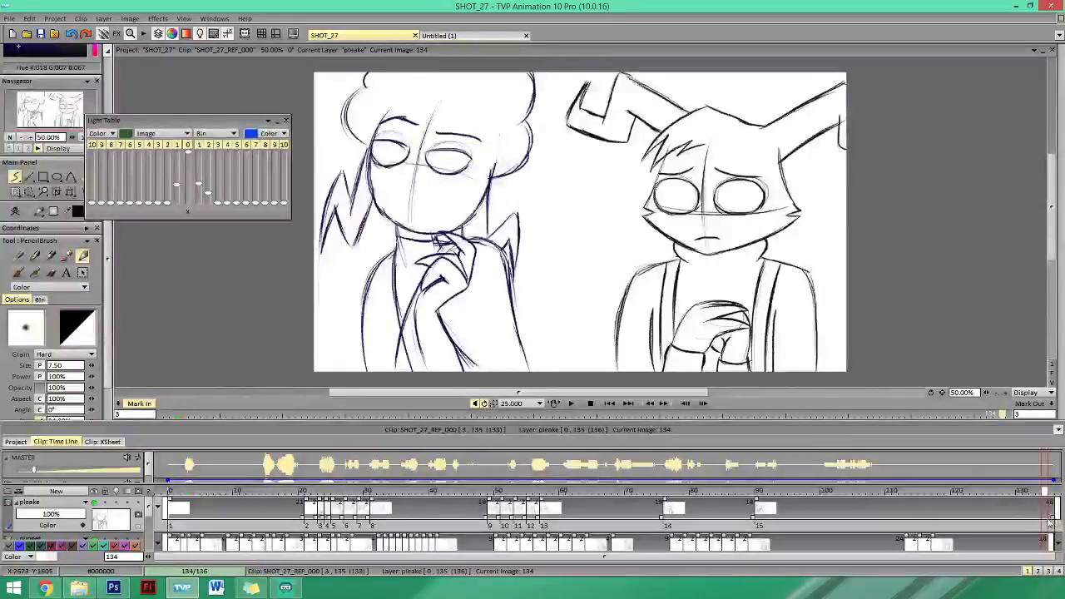
{"action": "left_click_drag", "start_coordinate": [1053, 517], "coordinate": [1047, 517]}
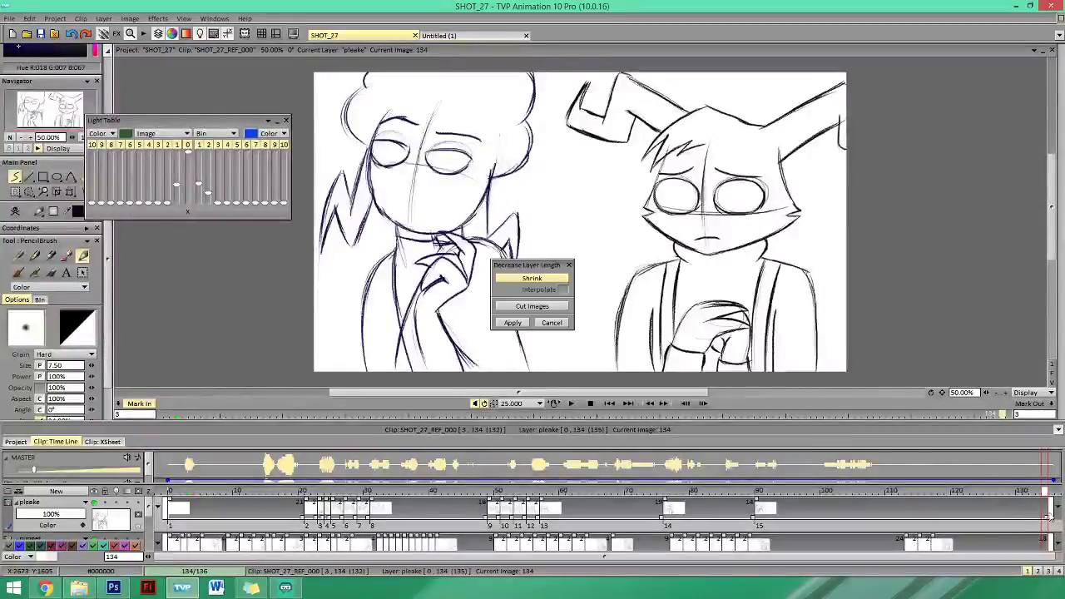
{"action": "left_click", "coordinate": [537, 307]}
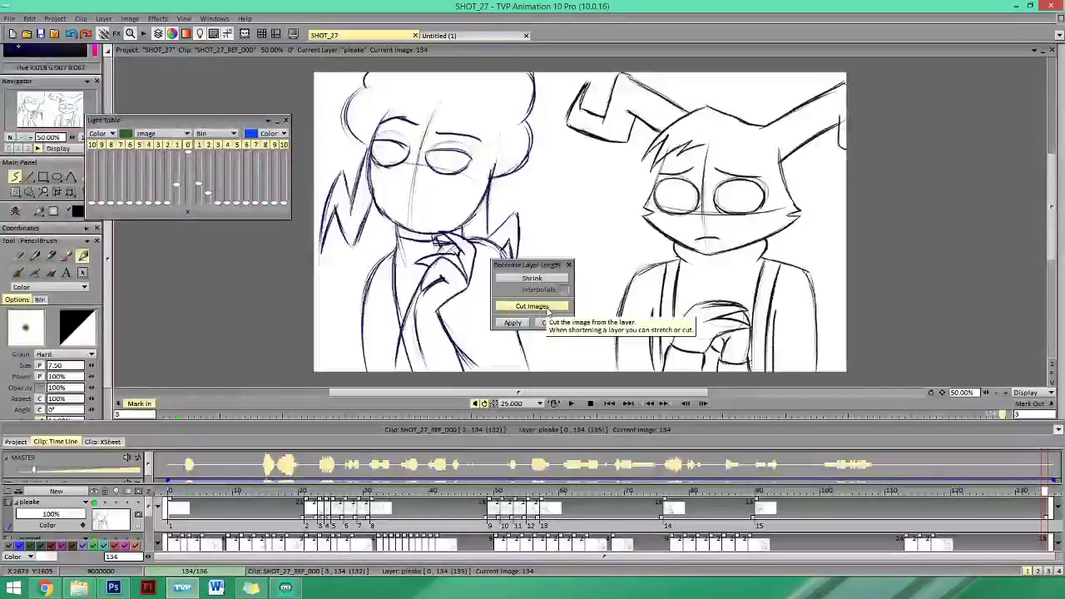
{"action": "left_click", "coordinate": [524, 323]}
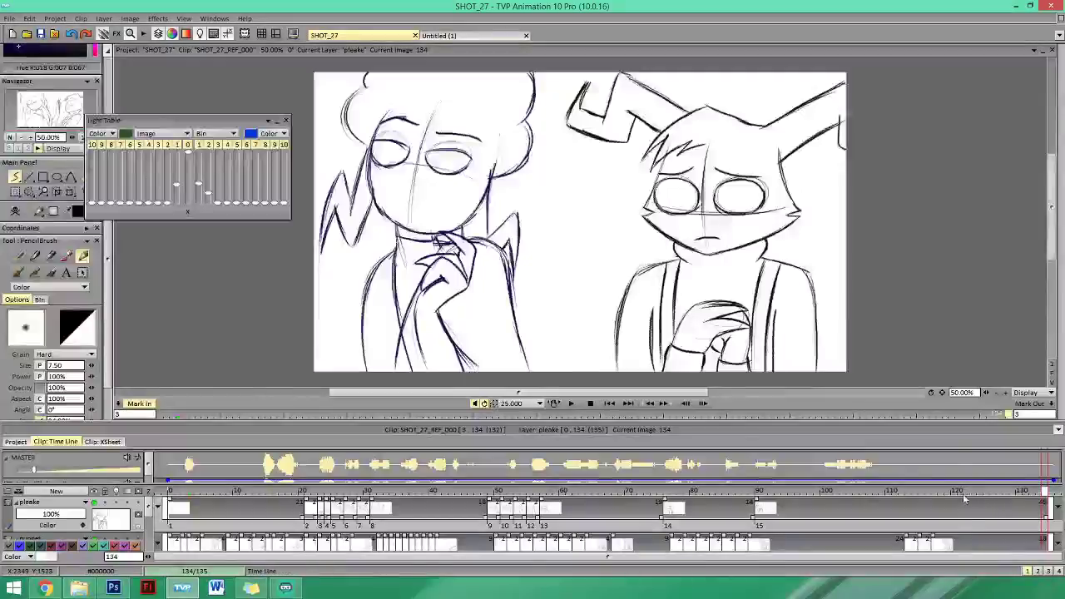
Scrub the timeline for the next pose and create a blank drawing at frame 99 on the pleake layer.
{"action": "mouse_move", "coordinate": [962, 492]}
{"action": "left_mouse_down"}
{"action": "mouse_move", "coordinate": [556, 502]}
{"action": "mouse_move", "coordinate": [471, 520]}
{"action": "left_mouse_up"}
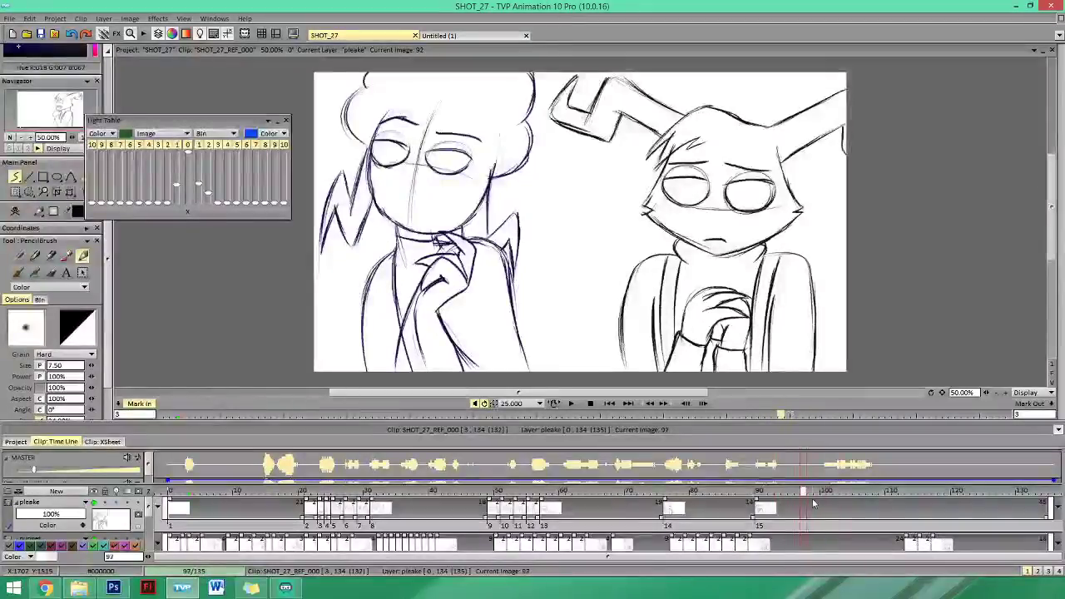
{"action": "left_click", "coordinate": [818, 492]}
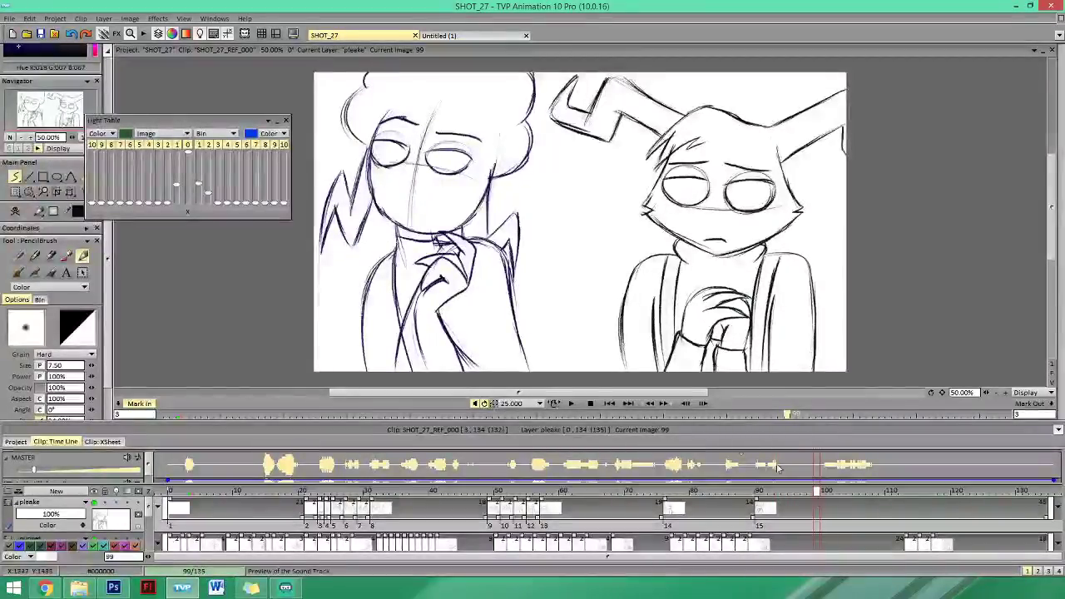
{"action": "left_click", "coordinate": [16, 210]}
{"action": "key", "text": "Left"}
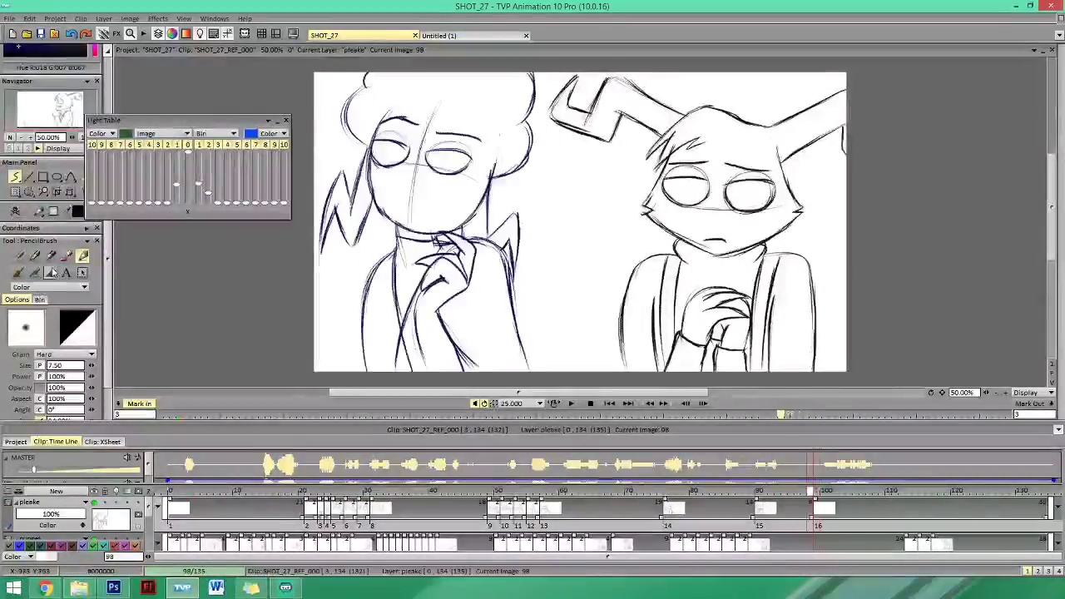
{"action": "key", "text": "Right"}
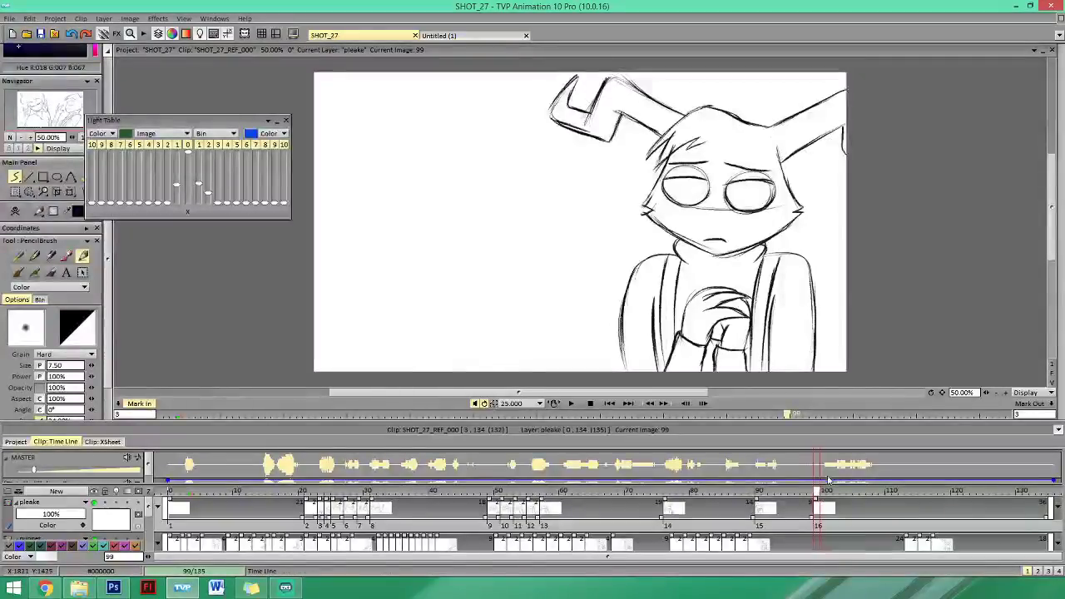
Draw the long curved left outline of the left character's head on frame 99, using frame 98 as reference.
{"action": "left_click_drag", "start_coordinate": [817, 497], "coordinate": [811, 497]}
{"action": "key", "text": "Right"}
{"action": "key", "text": "Left"}
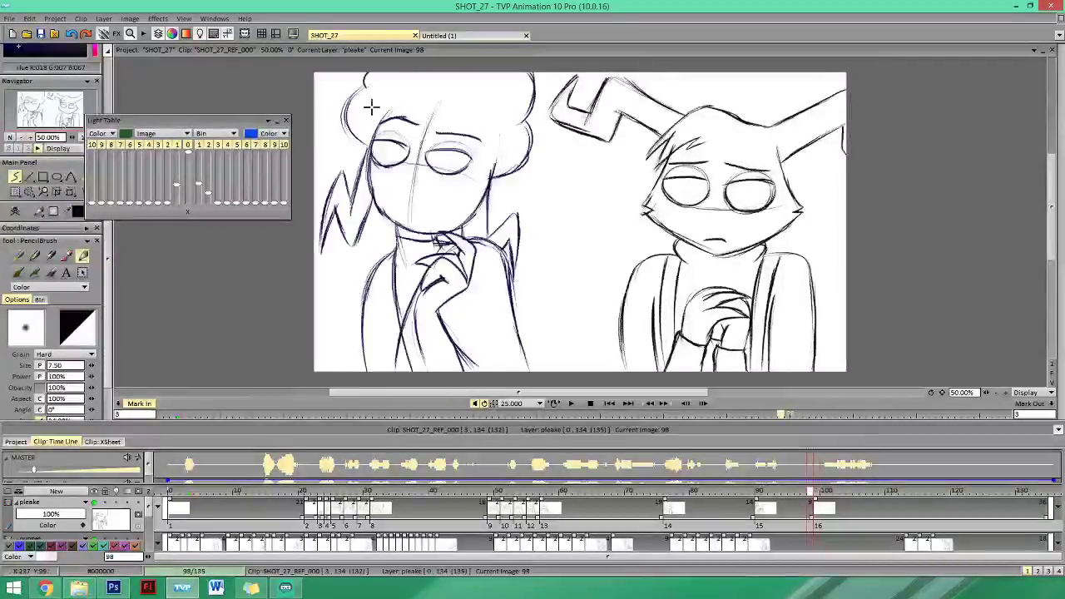
{"action": "key", "text": "Right"}
{"action": "key", "text": "Left"}
{"action": "key", "text": "Right"}
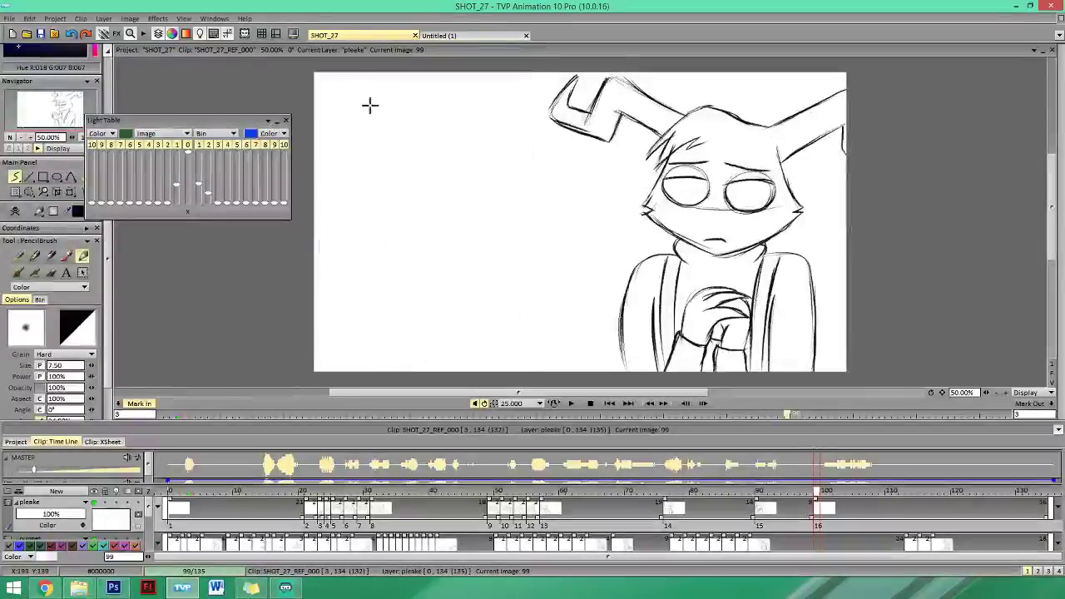
{"action": "mouse_move", "coordinate": [366, 108]}
{"action": "left_mouse_down"}
{"action": "mouse_move", "coordinate": [337, 189]}
{"action": "mouse_move", "coordinate": [373, 223]}
{"action": "left_mouse_up"}
{"action": "key", "text": "Left"}
{"action": "key", "text": "Right"}
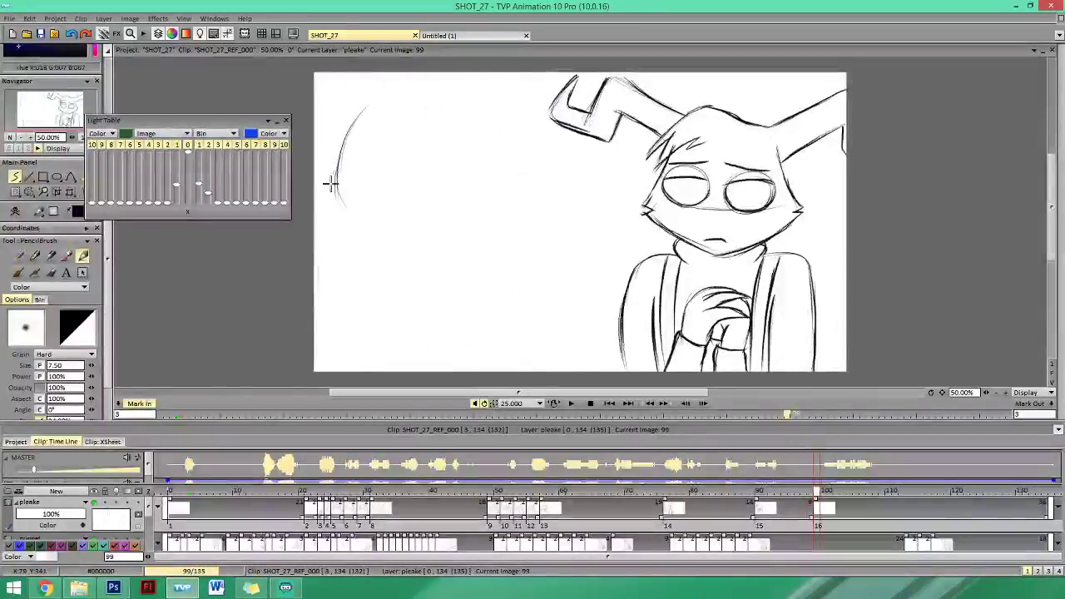
{"action": "left_click_drag", "start_coordinate": [337, 173], "coordinate": [405, 225]}
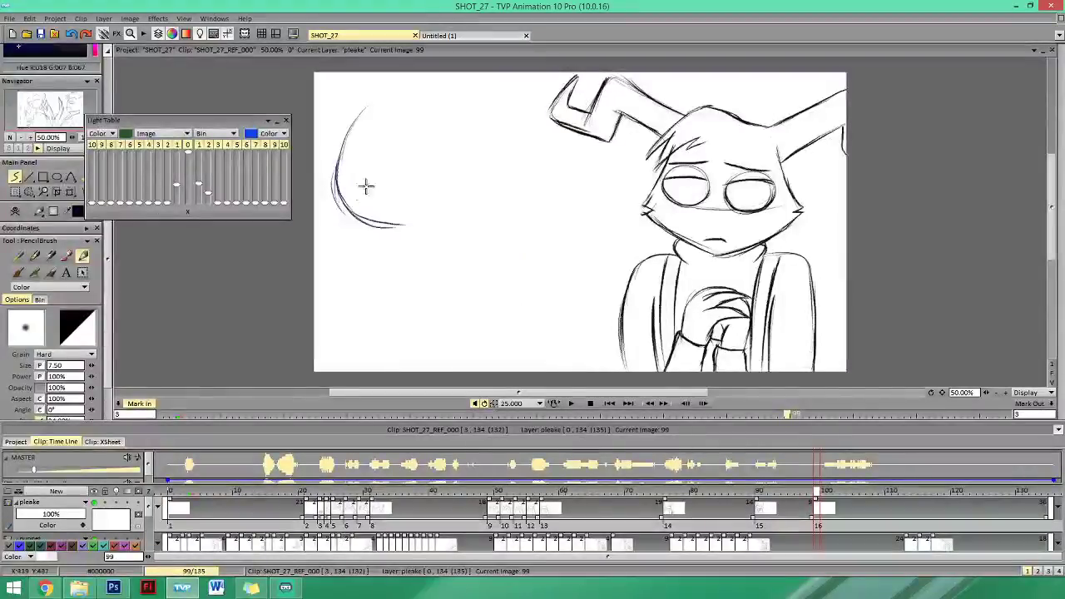
Draw two short curved strokes at the top of the head curve on frame 99, checking them against frame 98.
{"action": "key", "text": "Left"}
{"action": "key", "text": "Right"}
{"action": "key", "text": "Left"}
{"action": "key", "text": "Right"}
{"action": "key", "text": "Left"}
{"action": "key", "text": "Right"}
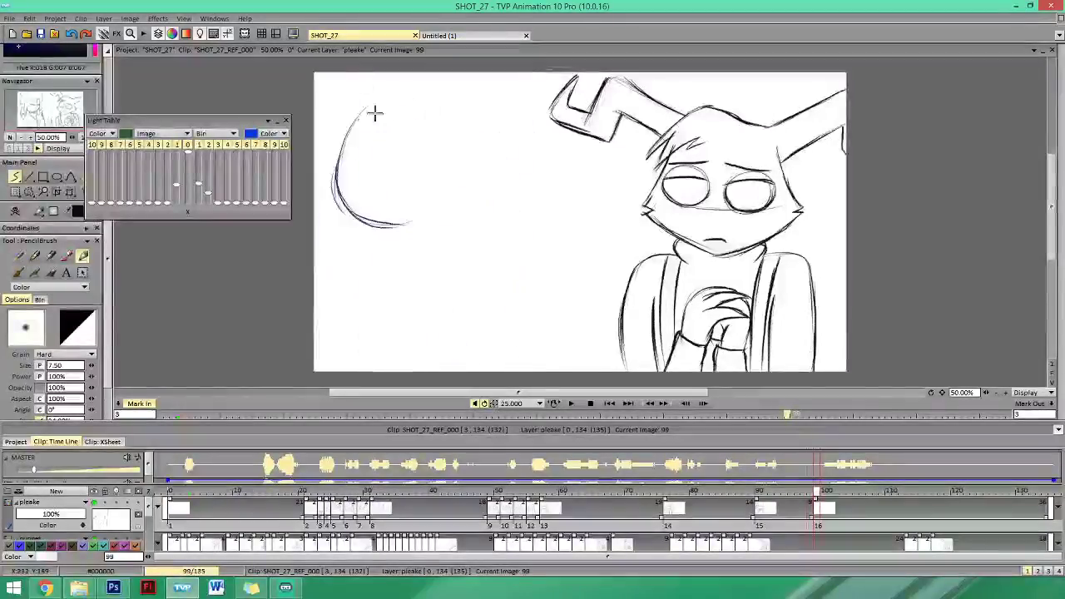
{"action": "key", "text": "Left"}
{"action": "key", "text": "Right"}
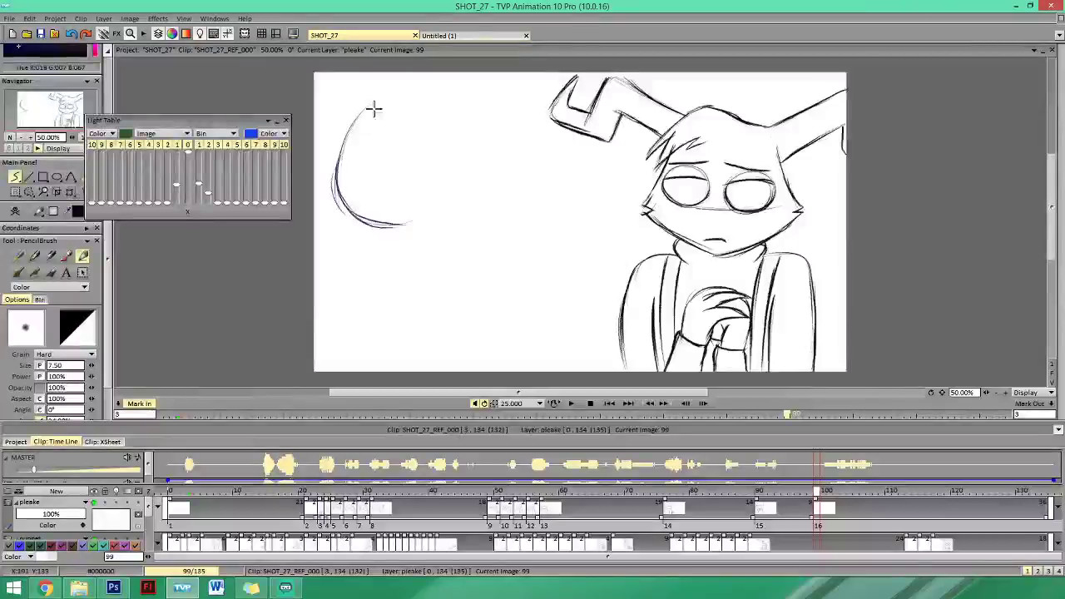
{"action": "key", "text": "Left"}
{"action": "key", "text": "Right"}
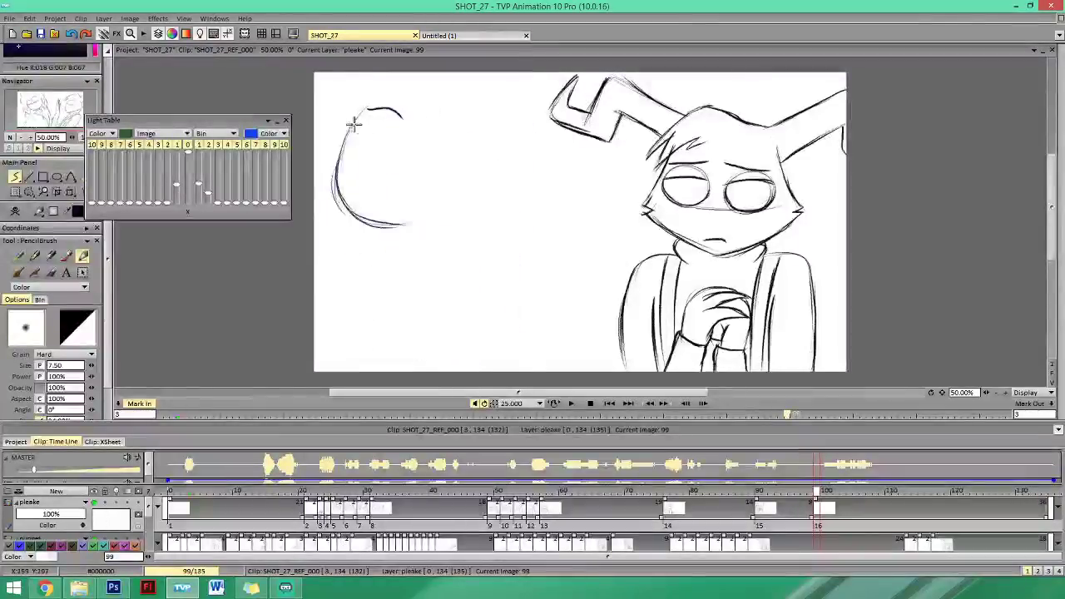
{"action": "left_click_drag", "start_coordinate": [353, 126], "coordinate": [379, 144]}
{"action": "key", "text": "Left"}
{"action": "key", "text": "Right"}
{"action": "key", "text": "Left"}
{"action": "key", "text": "Right"}
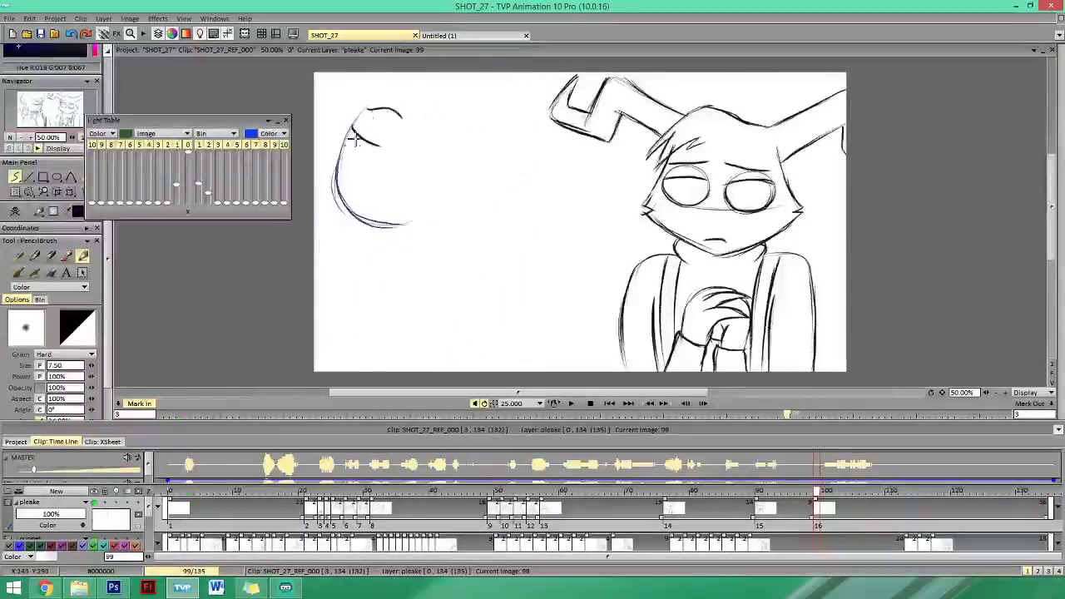
Flip between frames 98 and 99 to compare the new head strokes with the previous pose.
{"action": "key", "text": "Left"}
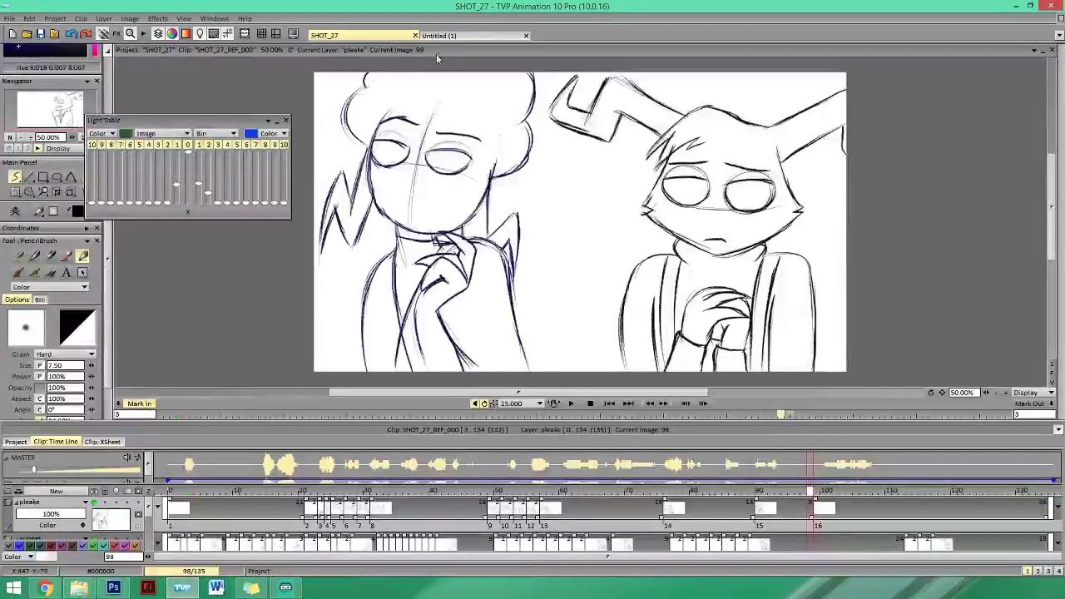
{"action": "key", "text": "Right"}
{"action": "key", "text": "Left"}
{"action": "key", "text": "Right"}
{"action": "key", "text": "Left"}
{"action": "key", "text": "Right"}
{"action": "key", "text": "Left"}
{"action": "key", "text": "Right"}
{"action": "key", "text": "Left"}
{"action": "key", "text": "Right"}
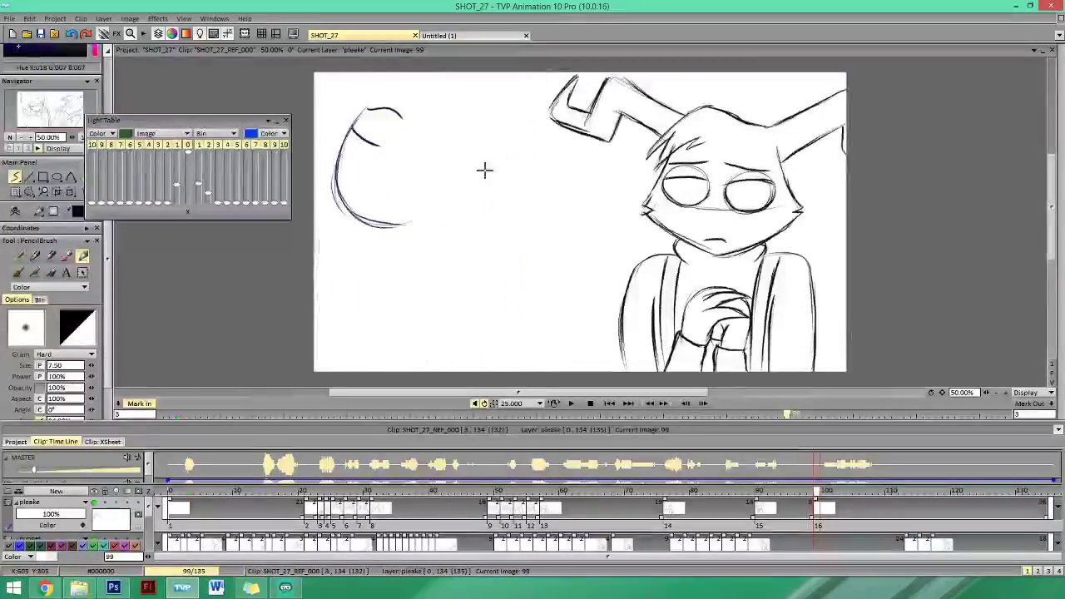
Draw the right side of the left character's jaw curve on frame 99, checking it against frame 98.
{"action": "left_click_drag", "start_coordinate": [470, 174], "coordinate": [388, 209]}
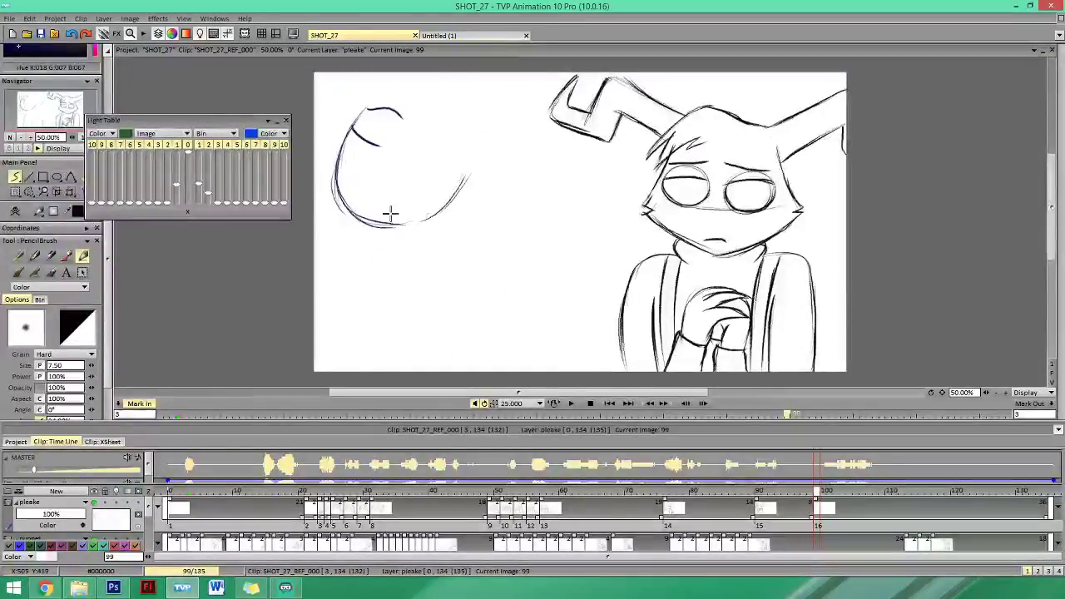
{"action": "key", "text": "Left"}
{"action": "key", "text": "Right"}
{"action": "key", "text": "Left"}
{"action": "key", "text": "Right"}
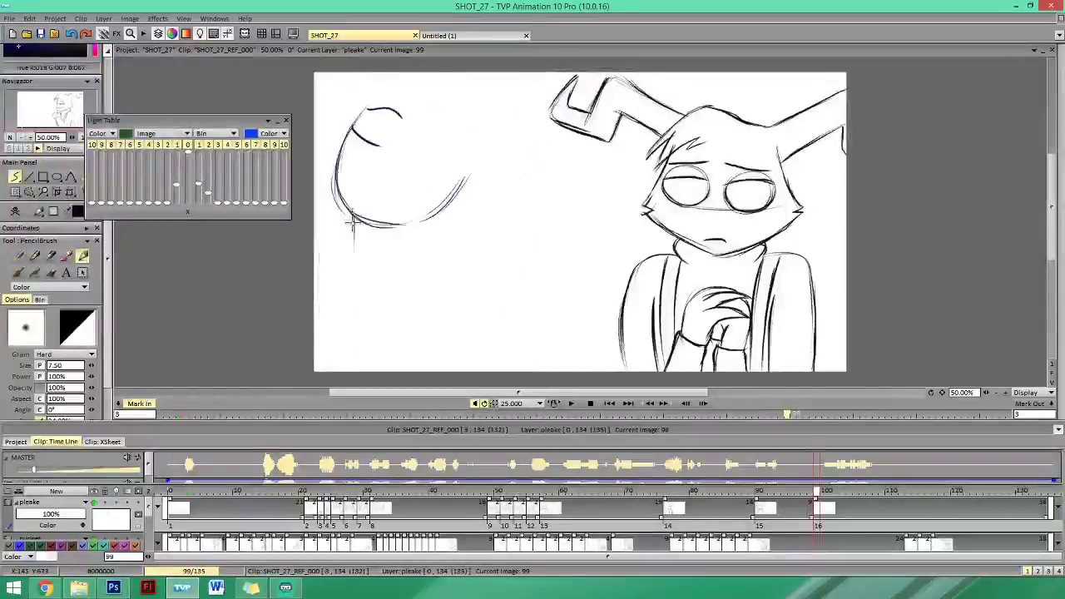
Draw two short neck lines below the chin and a rounded shoulder curve on frame 99, using frame 98 as reference.
{"action": "key", "text": "Left"}
{"action": "mouse_move", "coordinate": [388, 227]}
{"action": "left_mouse_down"}
{"action": "mouse_move", "coordinate": [388, 252]}
{"action": "mouse_move", "coordinate": [400, 254]}
{"action": "mouse_move", "coordinate": [382, 236]}
{"action": "mouse_move", "coordinate": [381, 257]}
{"action": "mouse_move", "coordinate": [411, 244]}
{"action": "mouse_move", "coordinate": [405, 278]}
{"action": "mouse_move", "coordinate": [421, 249]}
{"action": "mouse_move", "coordinate": [437, 308]}
{"action": "left_mouse_up"}
{"action": "key", "text": "Left"}
{"action": "key", "text": "Right"}
{"action": "key", "text": "Left"}
{"action": "key", "text": "Right"}
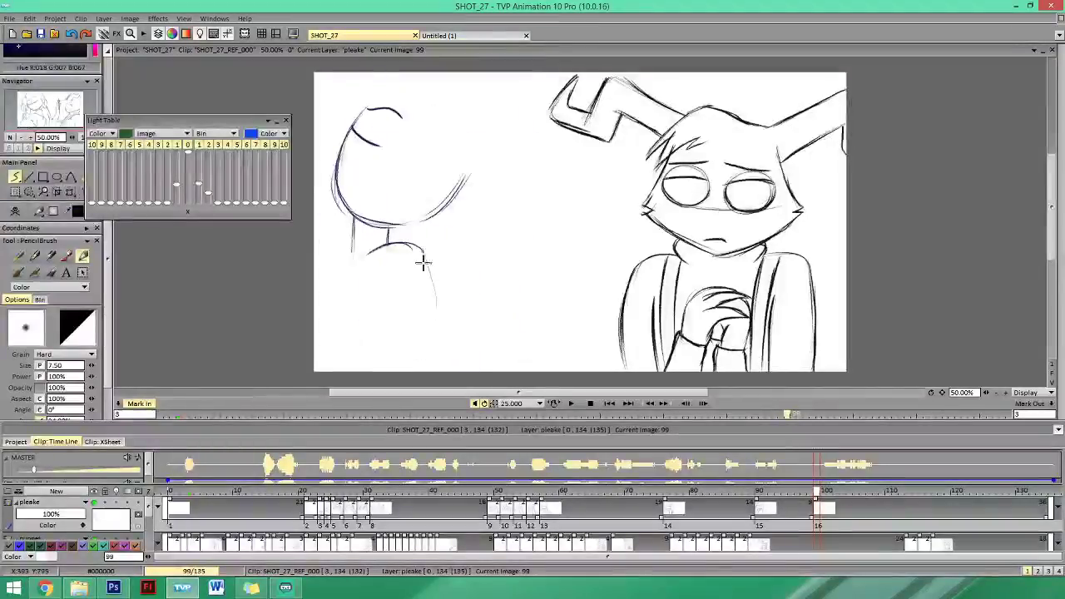
Extend the right shoulder line down to the canvas edge as the outer arm outline on frame 99.
{"action": "left_click_drag", "start_coordinate": [423, 263], "coordinate": [433, 302]}
{"action": "key", "text": "Left"}
{"action": "key", "text": "Right"}
{"action": "key", "text": "Left"}
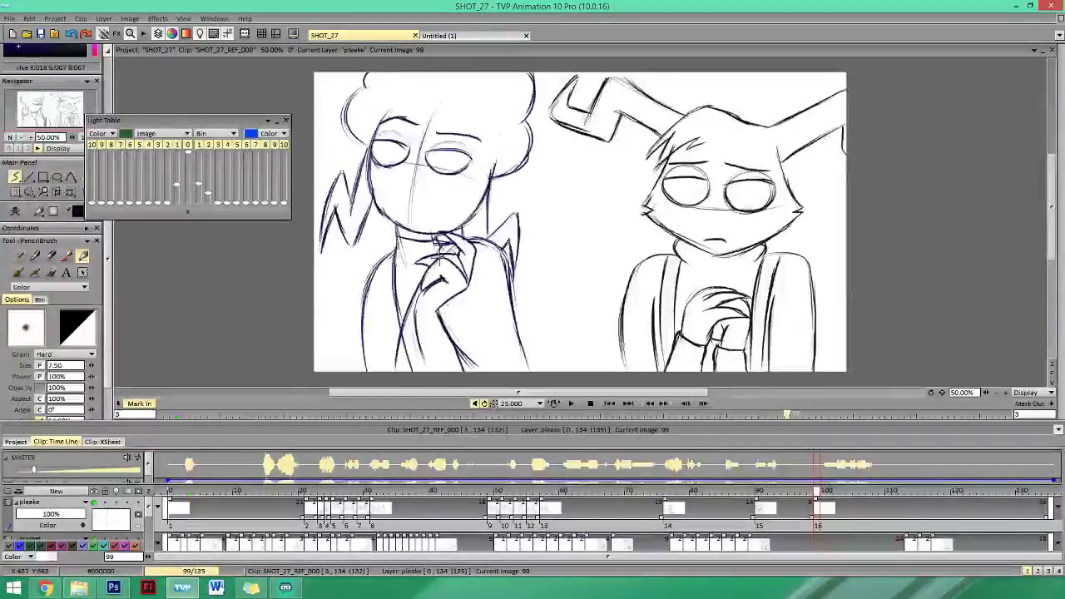
{"action": "key", "text": "Right"}
{"action": "key", "text": "Left"}
{"action": "key", "text": "Right"}
{"action": "left_click_drag", "start_coordinate": [433, 270], "coordinate": [457, 370]}
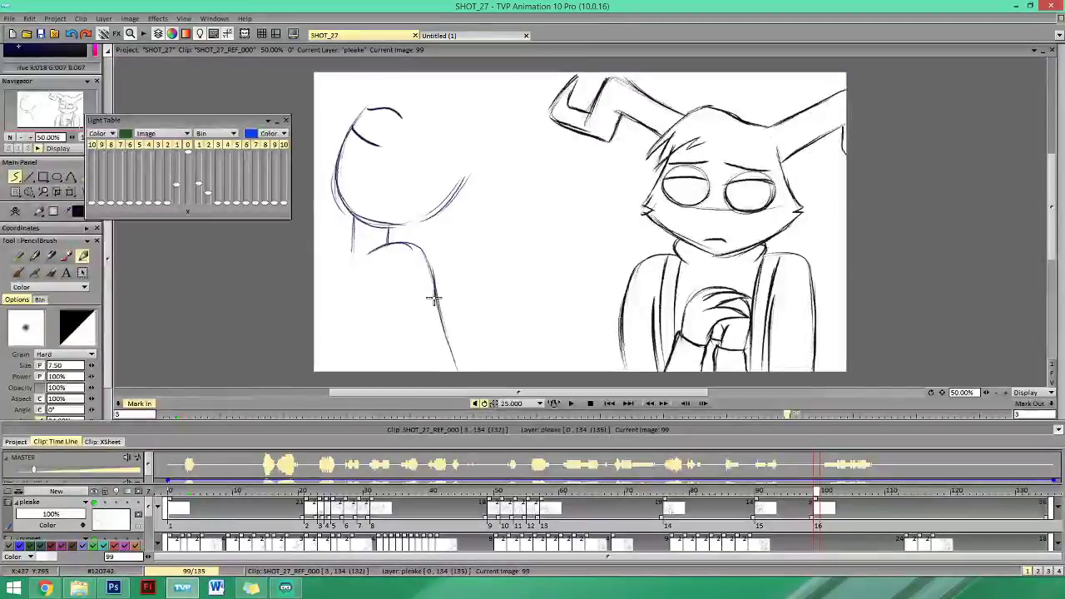
{"action": "left_click_drag", "start_coordinate": [435, 298], "coordinate": [455, 366]}
Flip between frames 98 and 99 to compare the new shoulder and arm line with the previous pose.
{"action": "key", "text": "Left"}
{"action": "key", "text": "Right"}
{"action": "key", "text": "Left"}
{"action": "key", "text": "Right"}
{"action": "key", "text": "Left"}
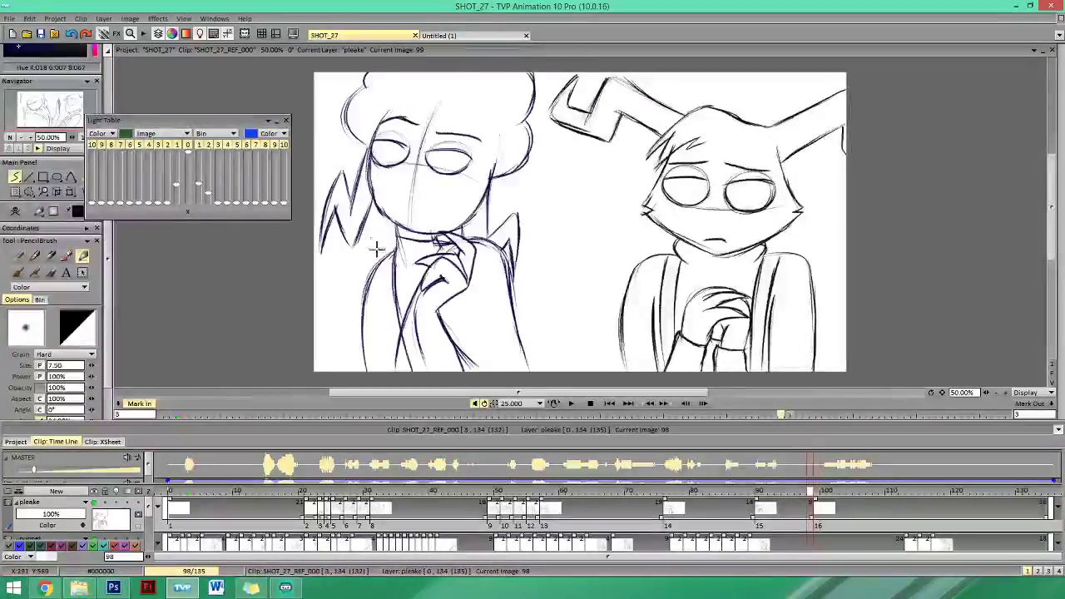
{"action": "key", "text": "Right"}
{"action": "key", "text": "Left"}
{"action": "key", "text": "Right"}
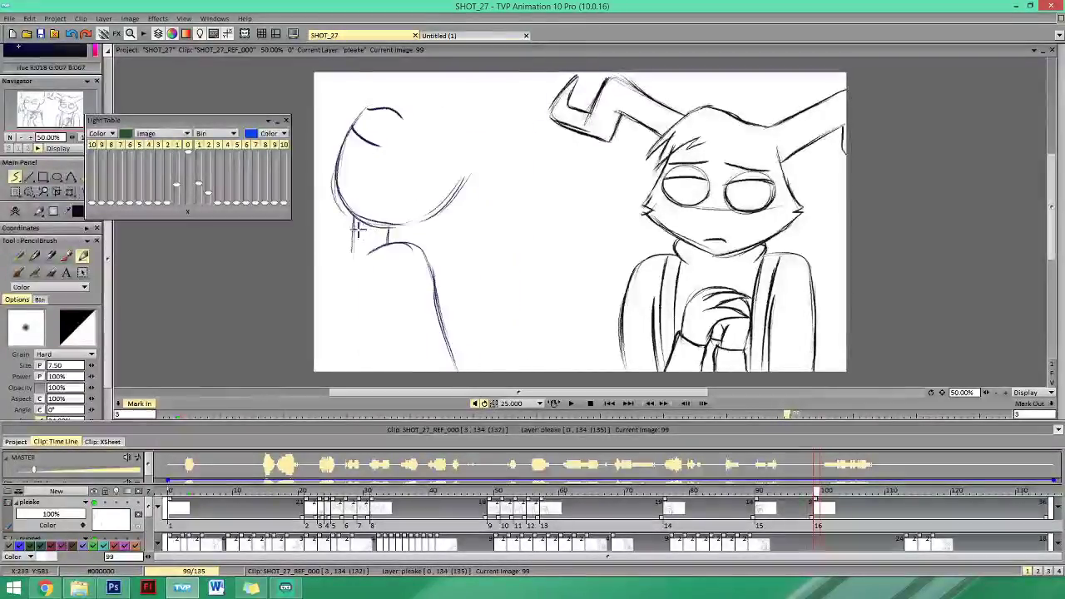
Reinforce the neck sides, add a collar line across the neck, and start the sloping left shoulder on frame 99.
{"action": "left_click_drag", "start_coordinate": [356, 223], "coordinate": [355, 242]}
{"action": "left_click_drag", "start_coordinate": [389, 216], "coordinate": [392, 233]}
{"action": "key", "text": "Left"}
{"action": "key", "text": "Right"}
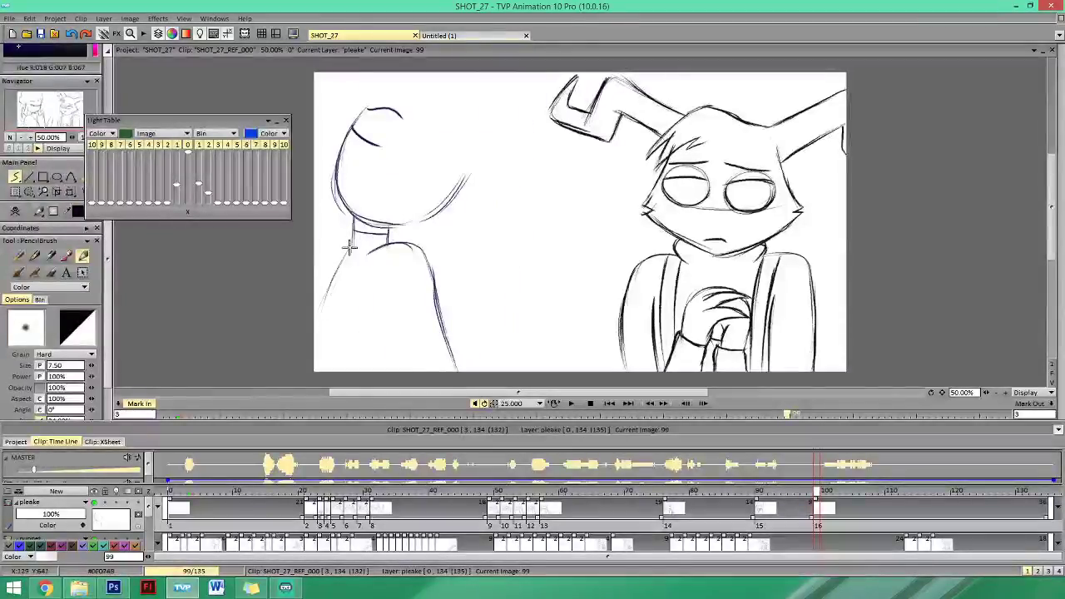
Draw the sloping left shoulder and the inner body line down to the canvas's left edge on frame 99.
{"action": "key", "text": "Left"}
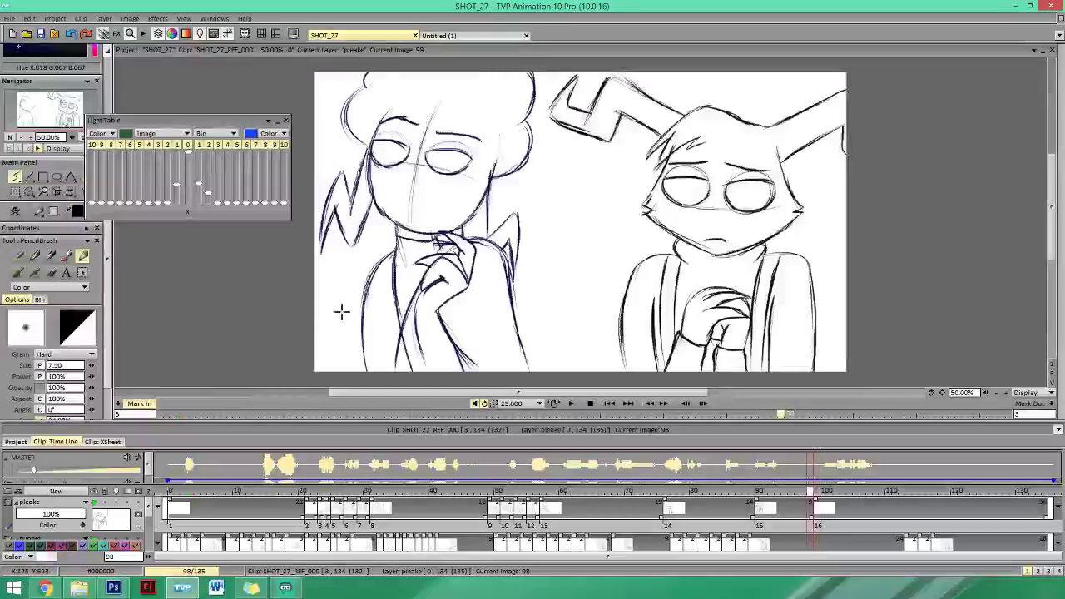
{"action": "key", "text": "Right"}
{"action": "key", "text": "Left"}
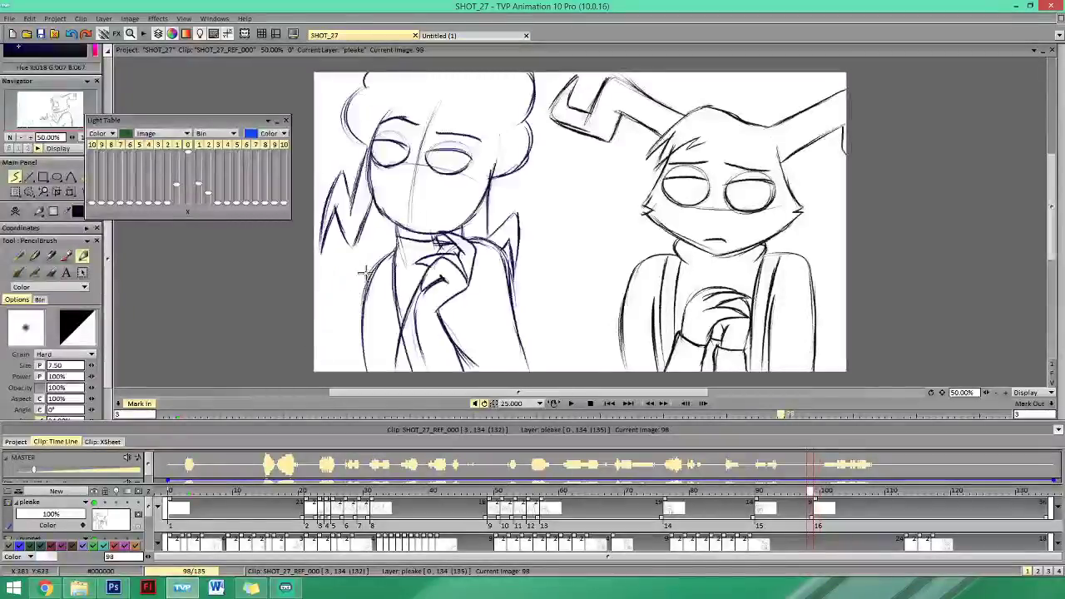
{"action": "key", "text": "Right"}
{"action": "left_click_drag", "start_coordinate": [352, 267], "coordinate": [339, 286]}
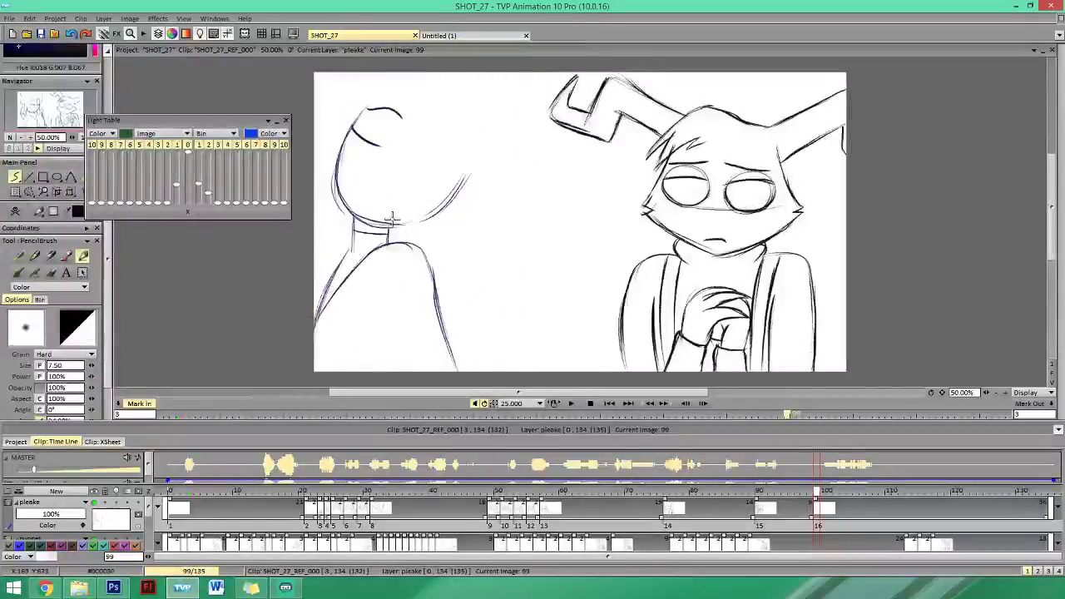
Compare the body with frame 98 and darken the outer arm line on frame 99.
{"action": "key", "text": "Left"}
{"action": "key", "text": "Right"}
{"action": "key", "text": "Left"}
{"action": "key", "text": "Right"}
{"action": "key", "text": "Left"}
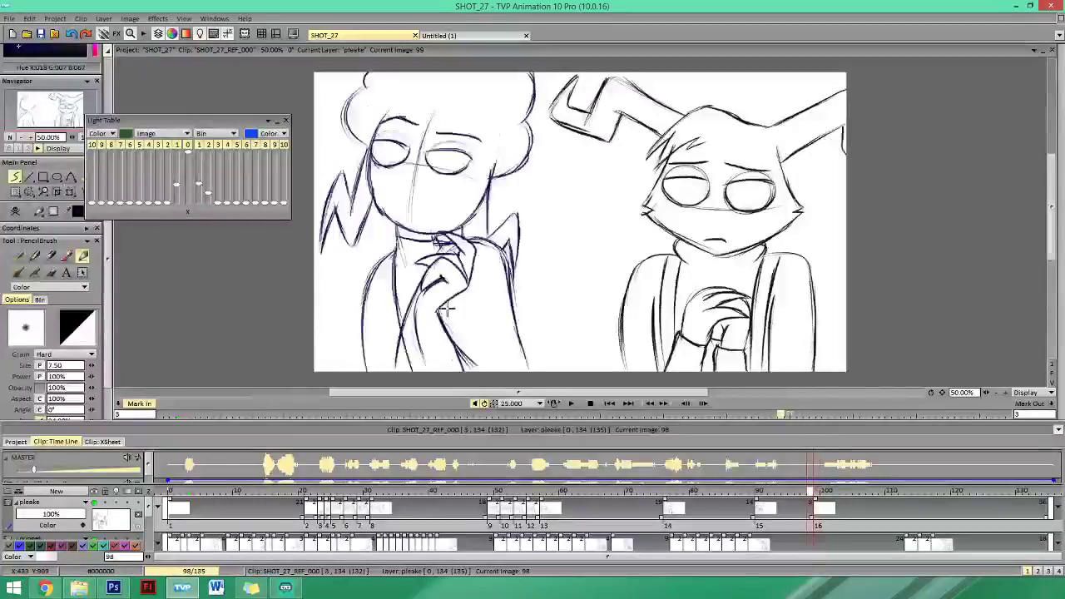
{"action": "key", "text": "Right"}
{"action": "key", "text": "Left"}
{"action": "key", "text": "Right"}
{"action": "left_click_drag", "start_coordinate": [432, 270], "coordinate": [447, 357]}
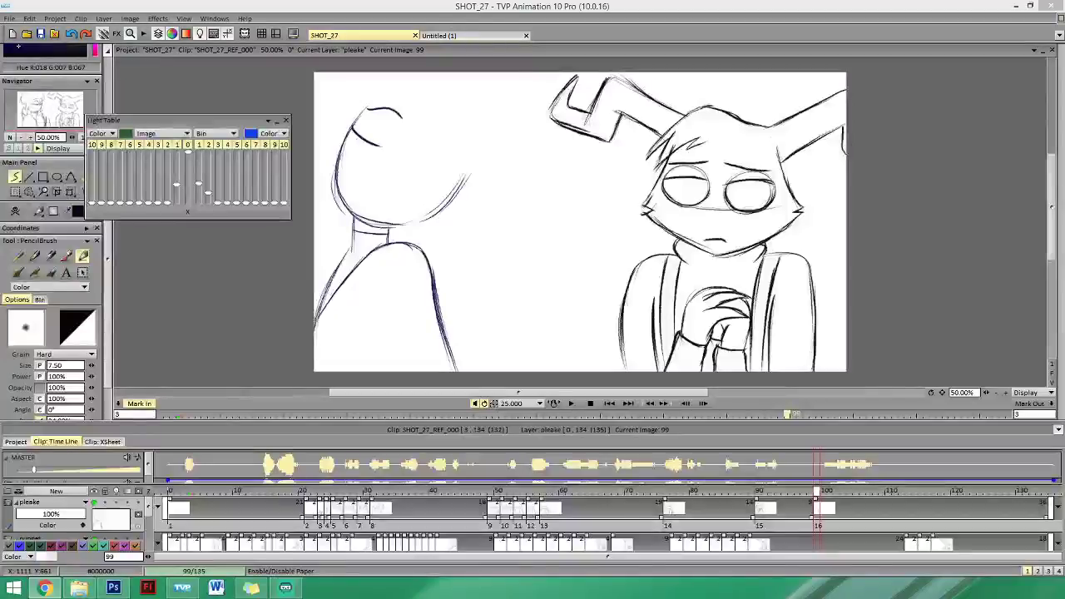
Redraw the chin curve on frame 99 so it joins the left head outline to the right jaw.
{"action": "key", "text": "Left"}
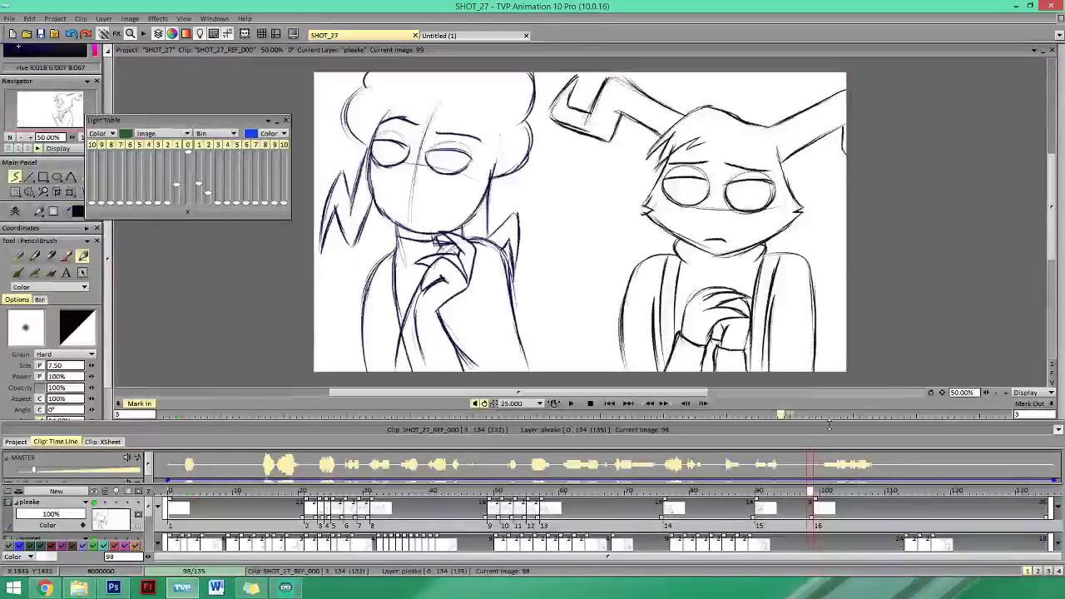
{"action": "key", "text": "Right"}
{"action": "key", "text": "Left"}
{"action": "key", "text": "Right"}
{"action": "key", "text": "Left"}
{"action": "key", "text": "Right"}
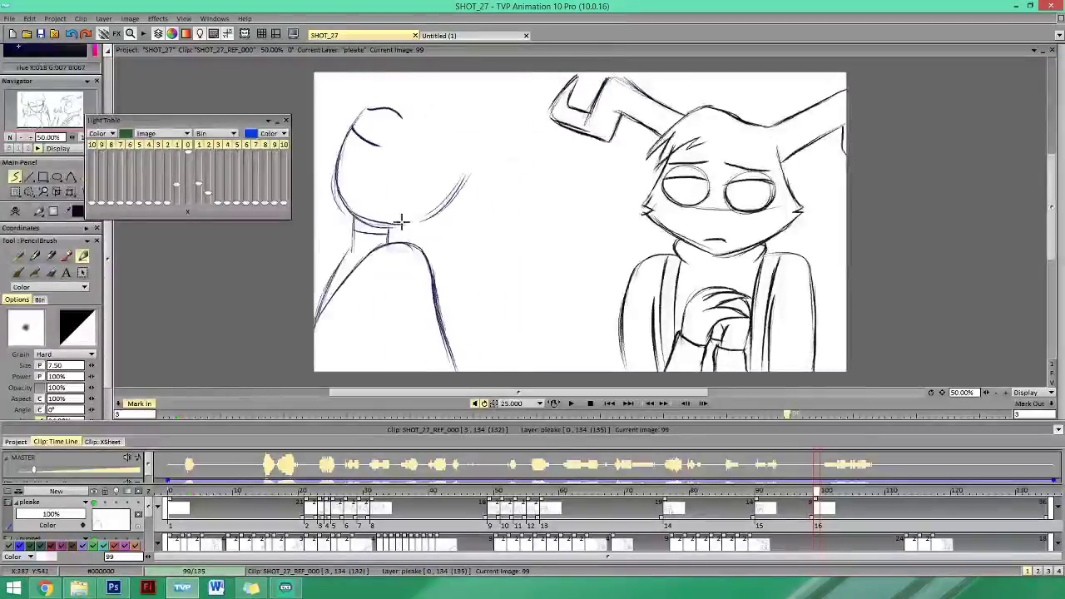
{"action": "left_click_drag", "start_coordinate": [401, 222], "coordinate": [446, 206]}
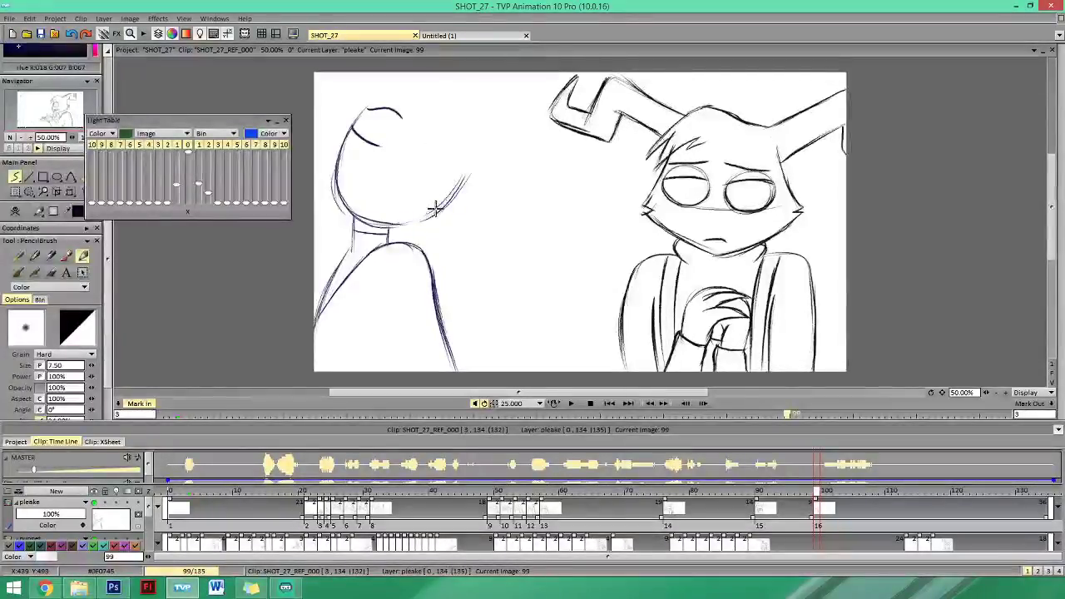
{"action": "left_click_drag", "start_coordinate": [399, 225], "coordinate": [456, 196]}
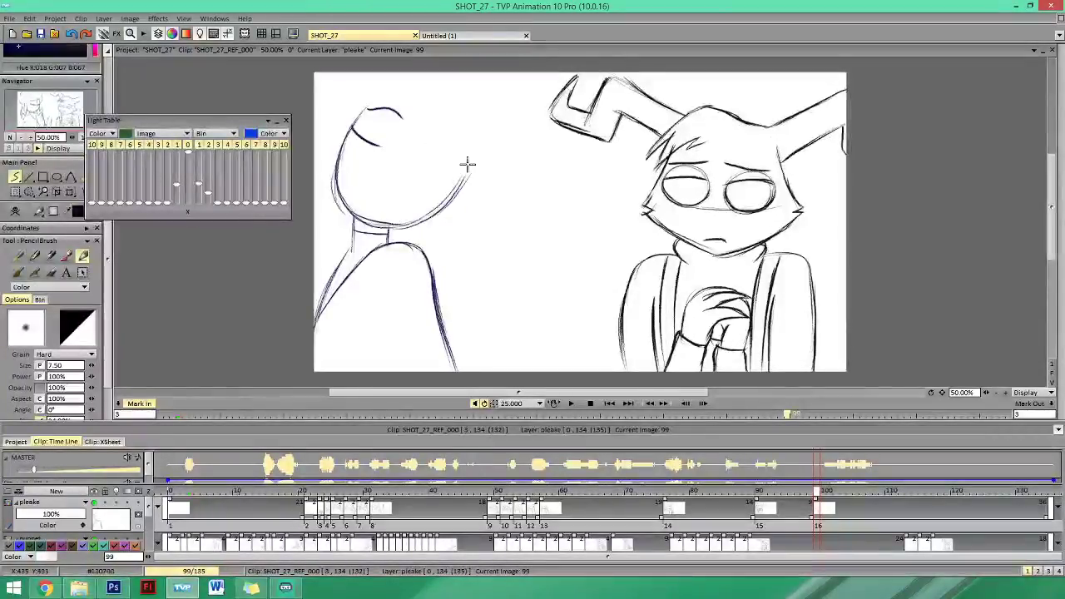
Flip between frames 98 and 99 to compare the jaw and head placement.
{"action": "key", "text": "Left"}
{"action": "key", "text": "Right"}
{"action": "key", "text": "Left"}
{"action": "key", "text": "Right"}
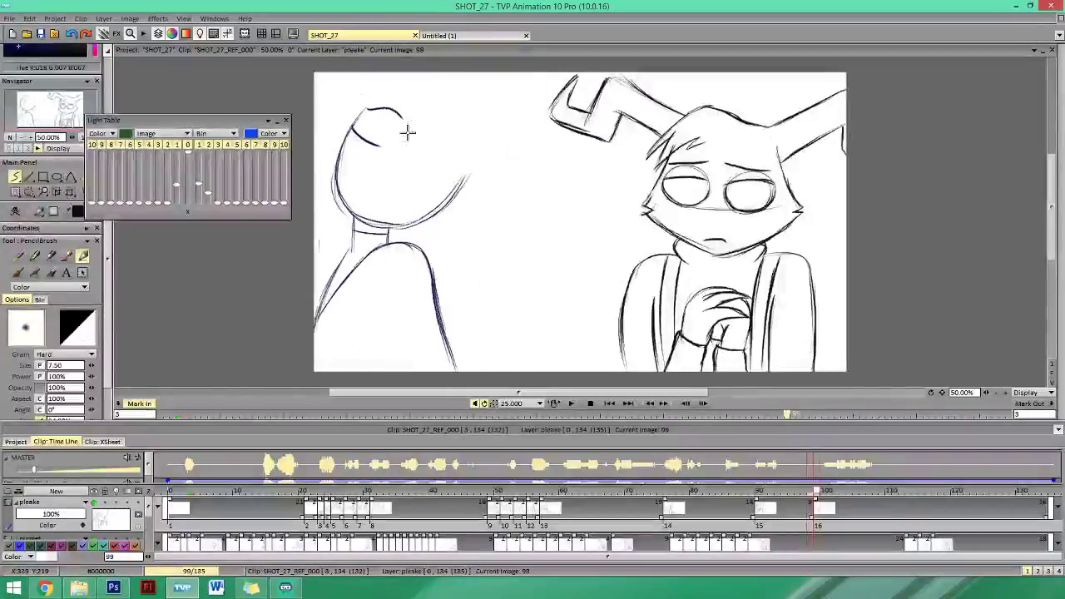
{"action": "key", "text": "Left"}
{"action": "key", "text": "Right"}
{"action": "key", "text": "Left"}
{"action": "key", "text": "Right"}
{"action": "key", "text": "Left"}
{"action": "key", "text": "Right"}
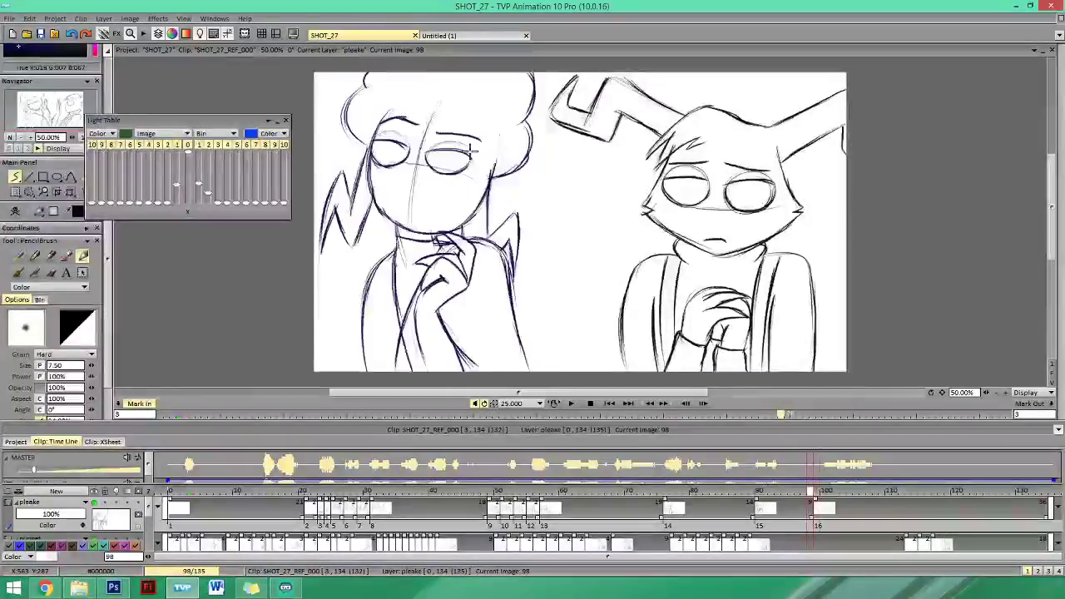
Draw the jagged, pointed ear shape hanging from the right side of the jaw over the shoulder on frame 99.
{"action": "key", "text": "Left"}
{"action": "key", "text": "Right"}
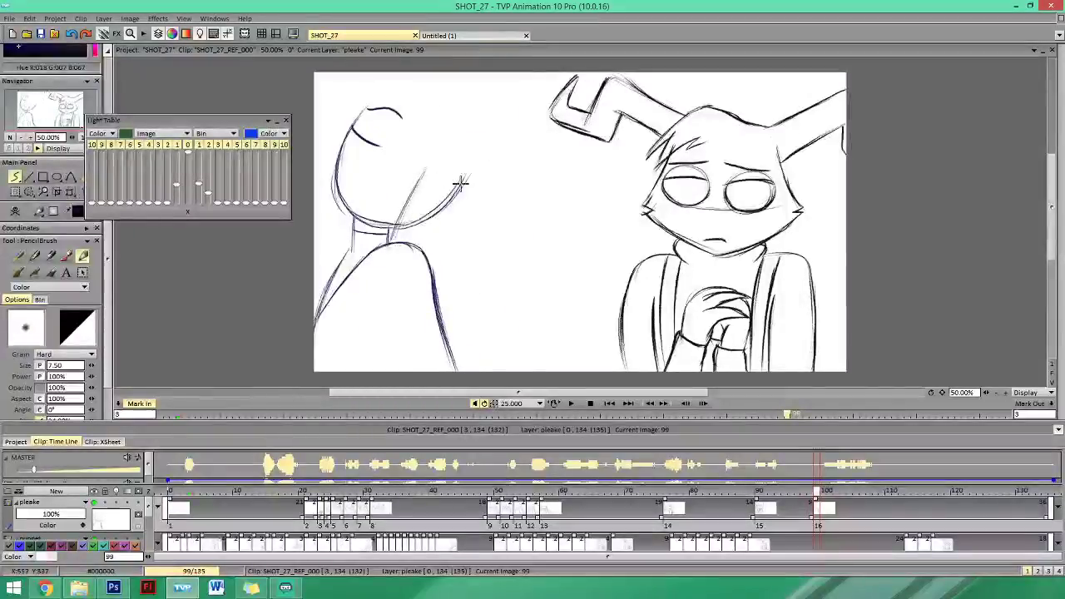
{"action": "key", "text": "Left"}
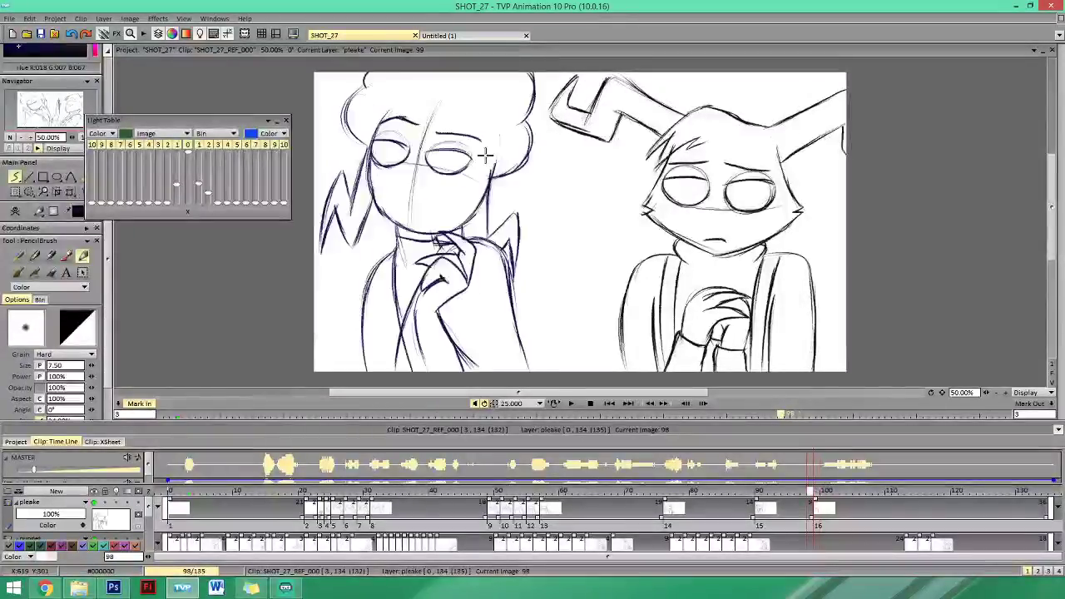
{"action": "key", "text": "Right"}
{"action": "mouse_move", "coordinate": [413, 243]}
{"action": "left_mouse_down"}
{"action": "mouse_move", "coordinate": [448, 225]}
{"action": "mouse_move", "coordinate": [400, 297]}
{"action": "left_mouse_up"}
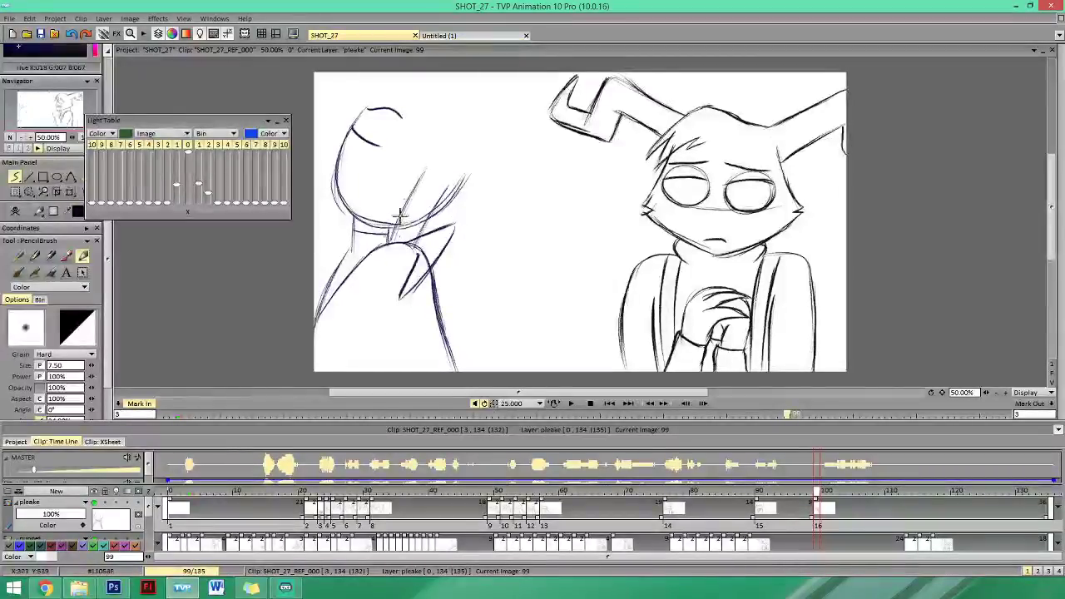
{"action": "left_click_drag", "start_coordinate": [453, 223], "coordinate": [381, 263]}
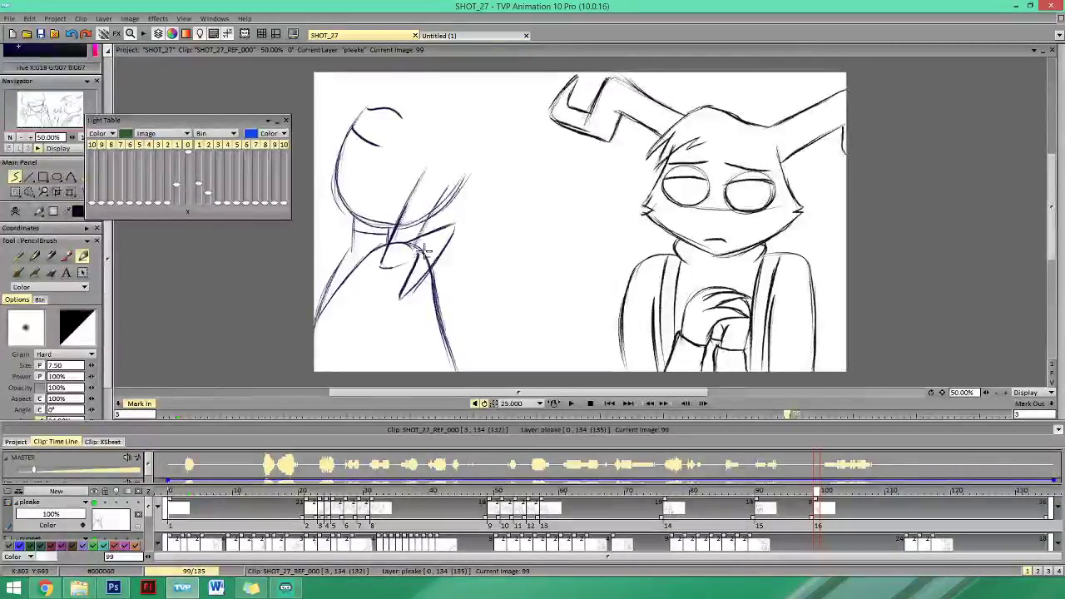
{"action": "key", "text": "Left"}
{"action": "key", "text": "Right"}
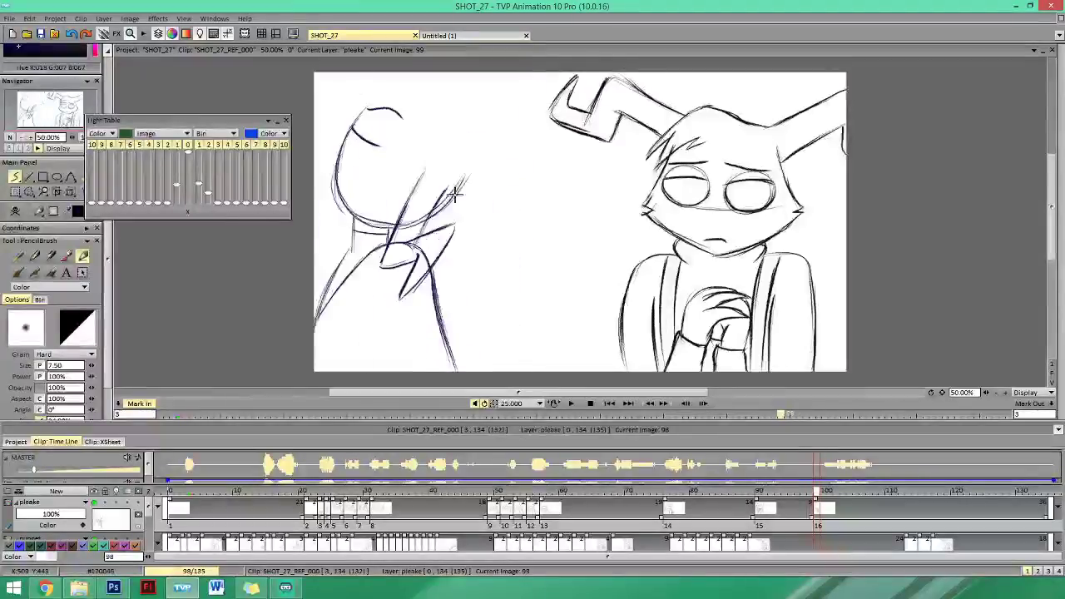
Flip between frames 98 and 99 to examine how the jagged ear shape moves between the two poses.
{"action": "key", "text": "Left"}
{"action": "key", "text": "Right"}
{"action": "key", "text": "Left"}
{"action": "key", "text": "Right"}
{"action": "key", "text": "Left"}
{"action": "key", "text": "Right"}
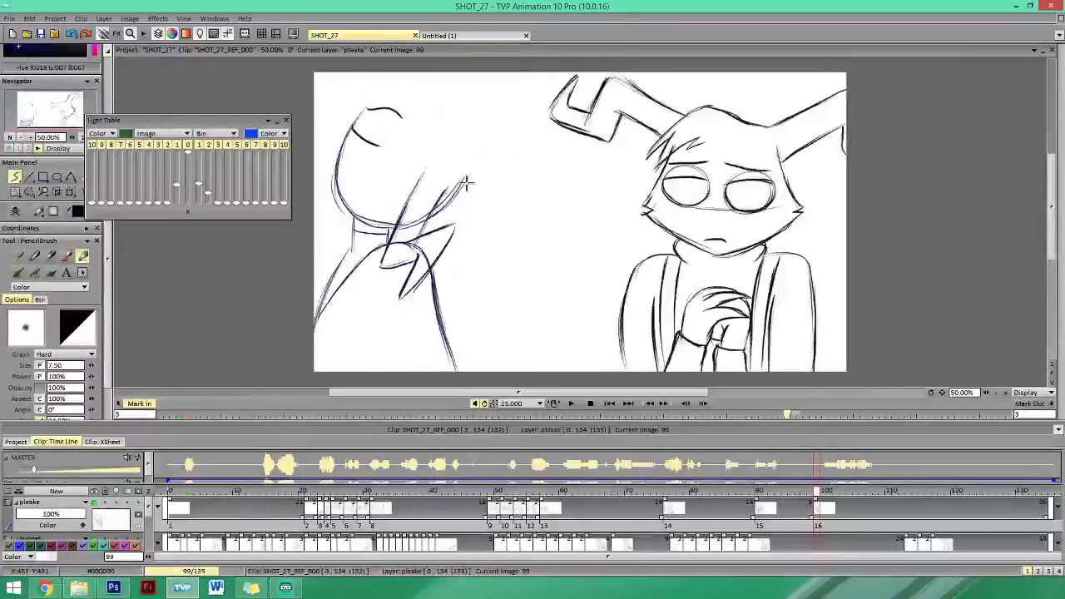
{"action": "key", "text": "Left"}
{"action": "key", "text": "Right"}
{"action": "key", "text": "Left"}
{"action": "key", "text": "Right"}
{"action": "key", "text": "Left"}
{"action": "key", "text": "Right"}
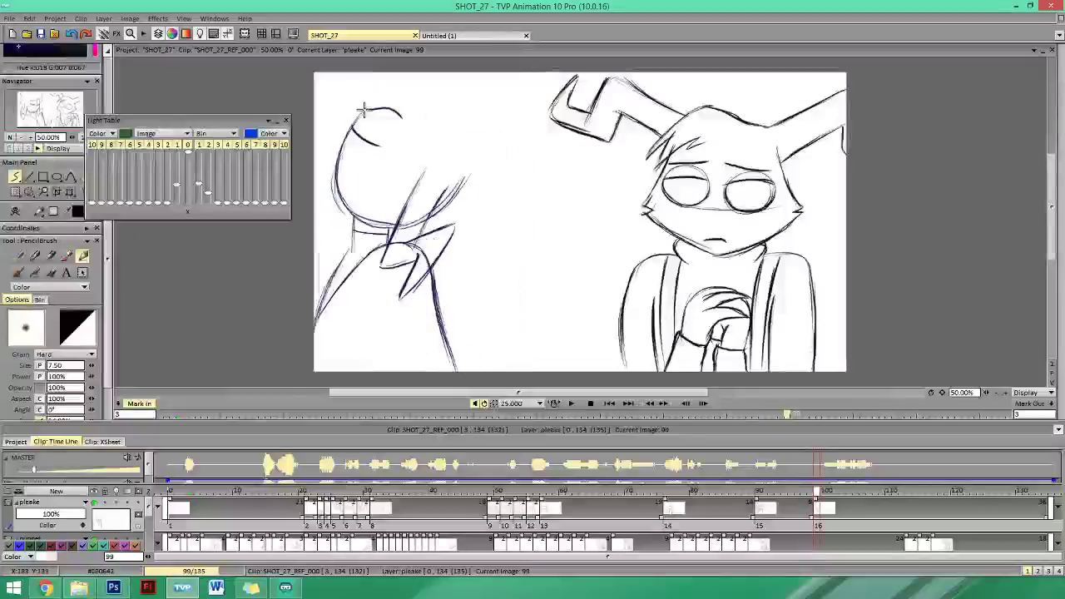
Draw a curved hair tuft above the upper left of the head on frame 99, checking it against frame 98.
{"action": "left_click_drag", "start_coordinate": [354, 73], "coordinate": [362, 103]}
{"action": "key", "text": "Left"}
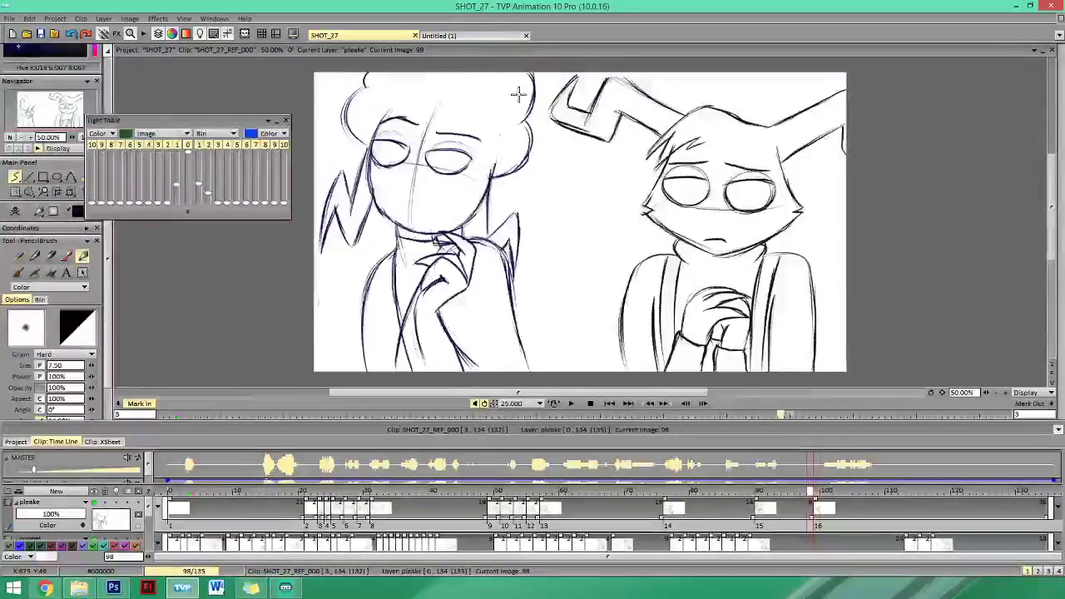
{"action": "key", "text": "Right"}
{"action": "key", "text": "Left"}
{"action": "key", "text": "Right"}
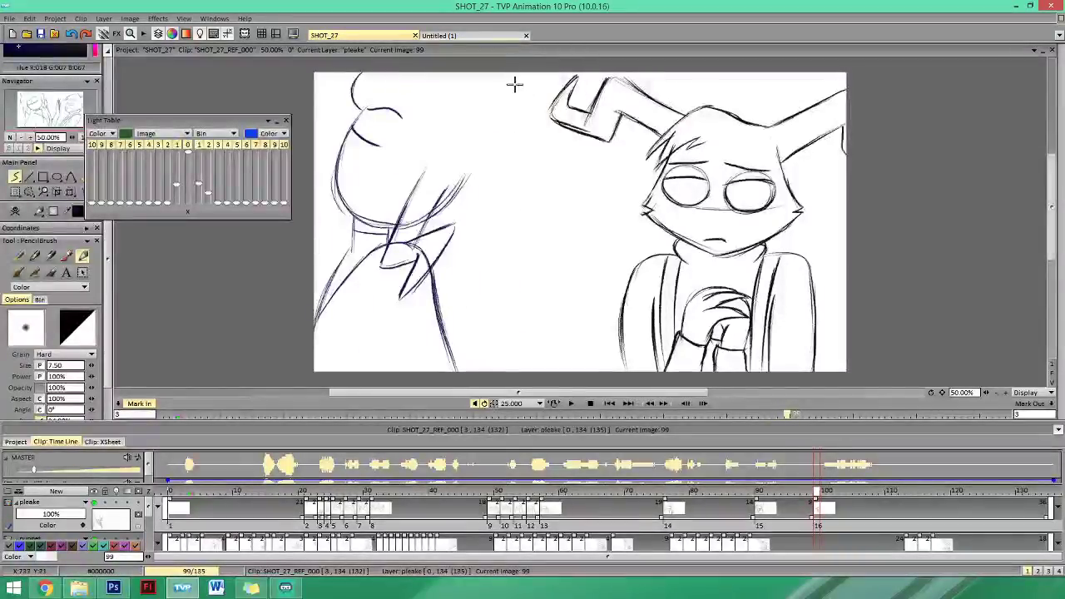
Draw the puffy, scalloped hair outline down the right side of the head to the jaw on frame 99.
{"action": "mouse_move", "coordinate": [519, 93]}
{"action": "left_mouse_down"}
{"action": "mouse_move", "coordinate": [506, 151]}
{"action": "mouse_move", "coordinate": [464, 207]}
{"action": "left_mouse_up"}
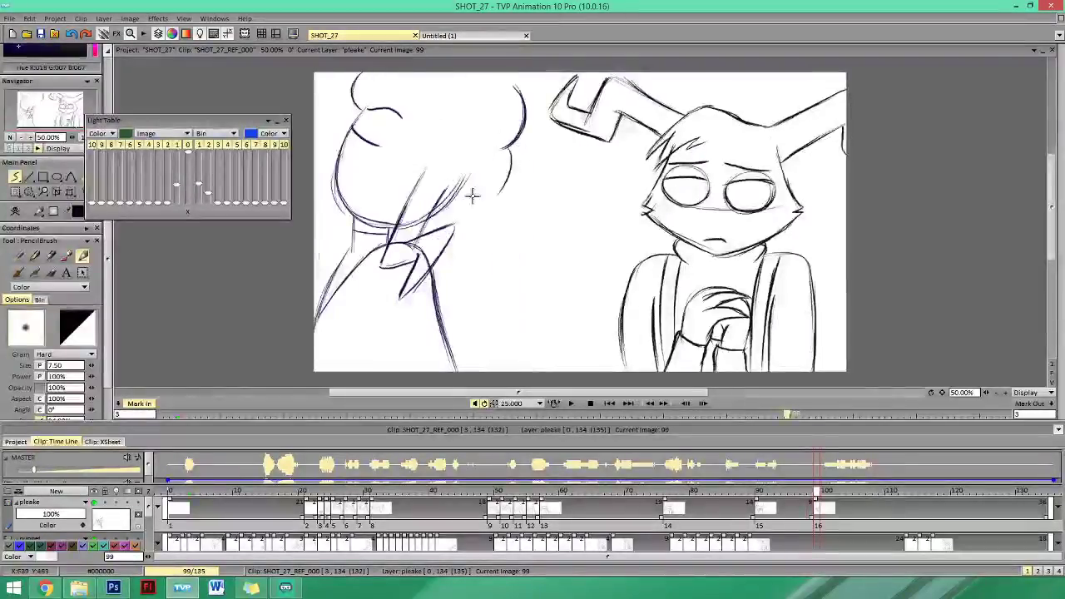
{"action": "left_click_drag", "start_coordinate": [509, 152], "coordinate": [491, 199]}
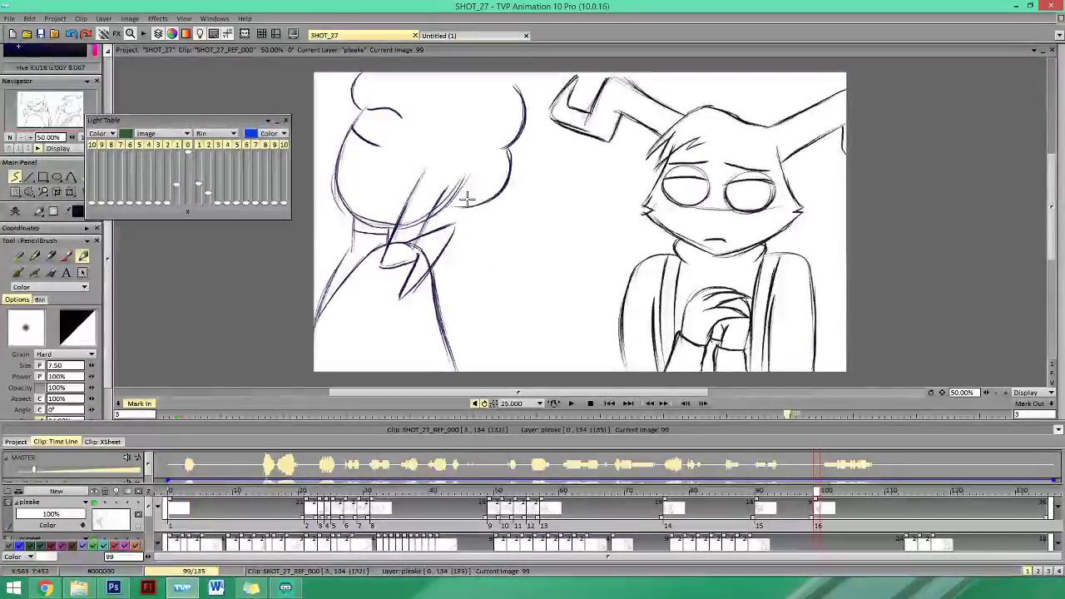
{"action": "key", "text": "Left"}
{"action": "key", "text": "Right"}
{"action": "key", "text": "Left"}
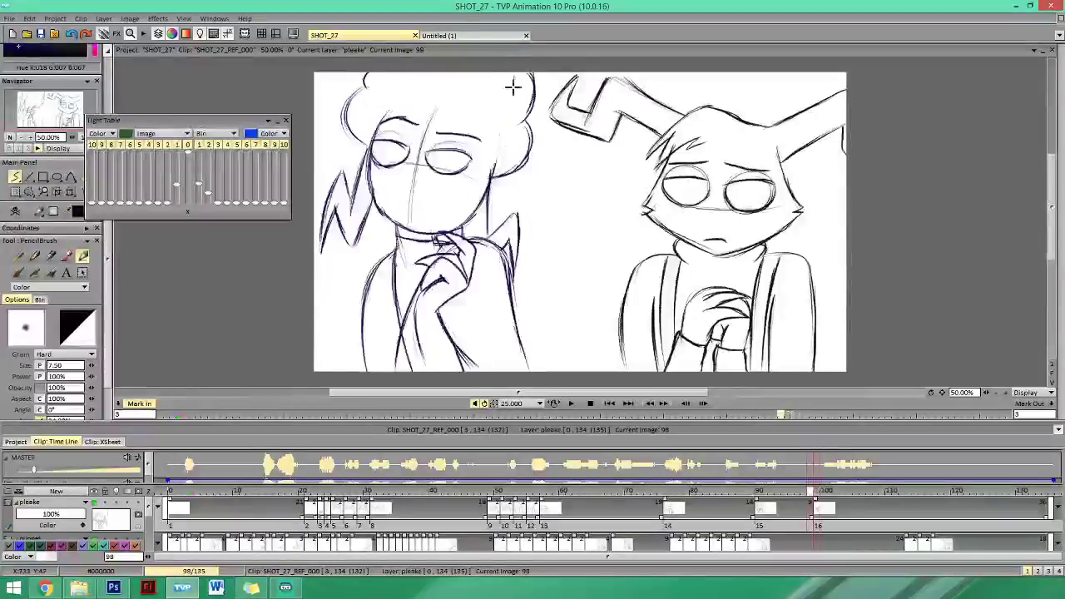
{"action": "key", "text": "Right"}
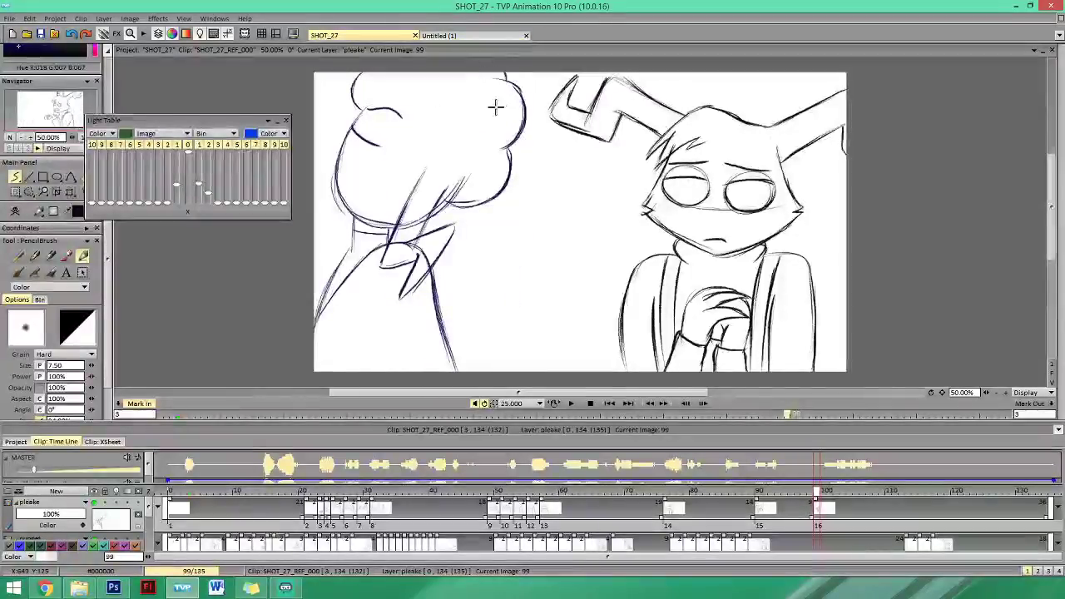
Erase the overshooting strokes above the jagged ear and the loose outer line beside the head on frame 99.
{"action": "key", "text": "e"}
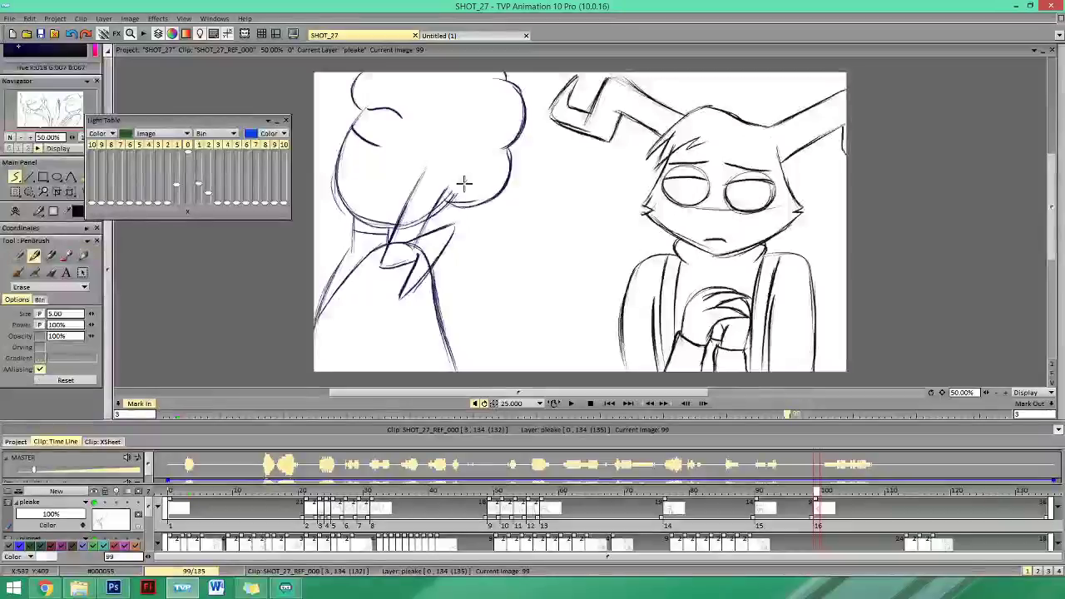
{"action": "key", "text": "e"}
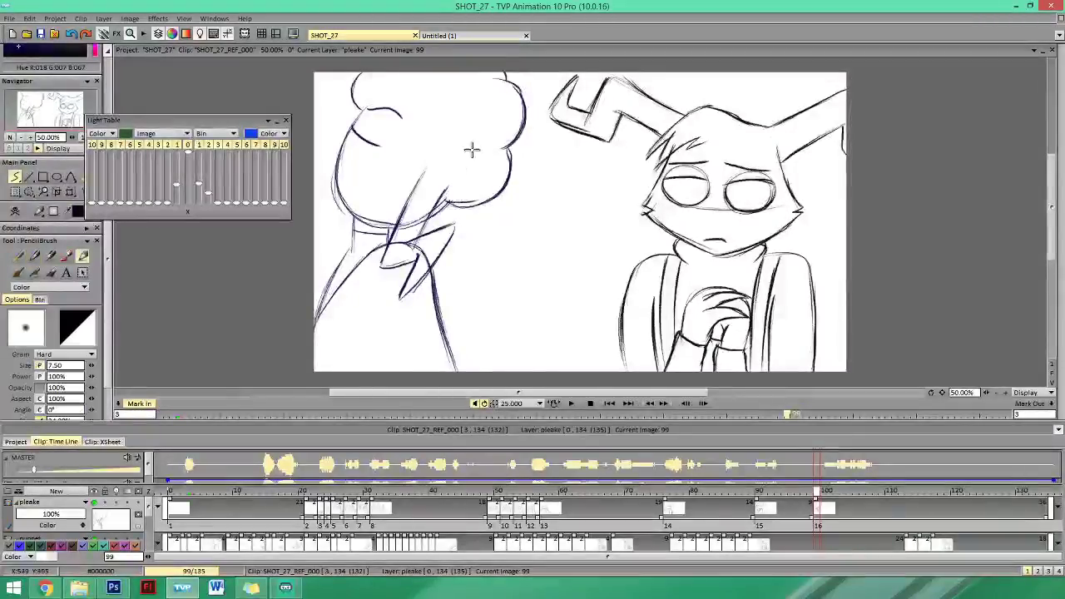
{"action": "key", "text": "e"}
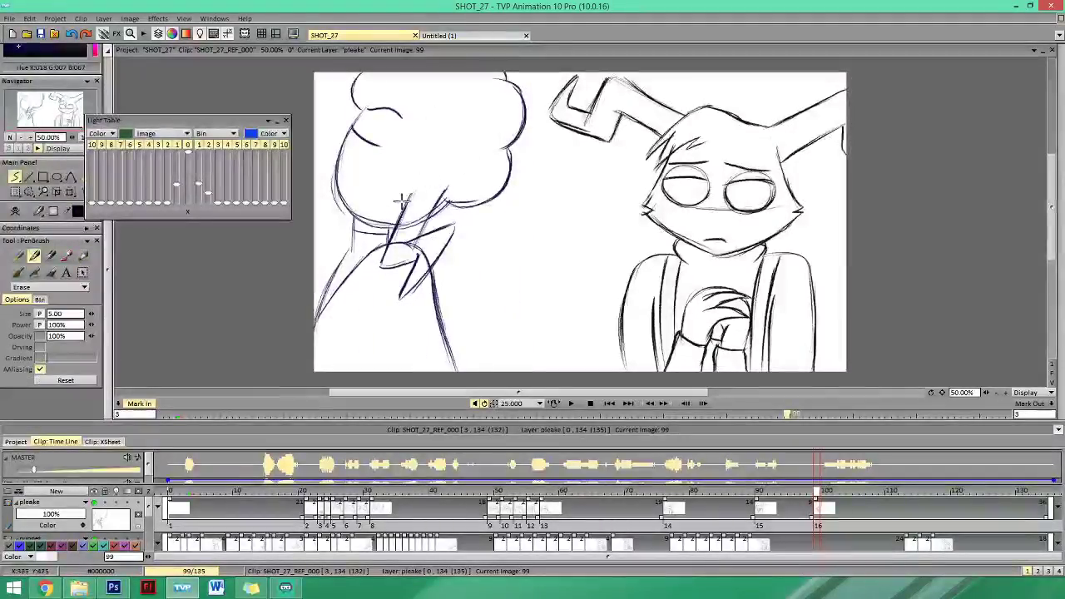
{"action": "key", "text": "e"}
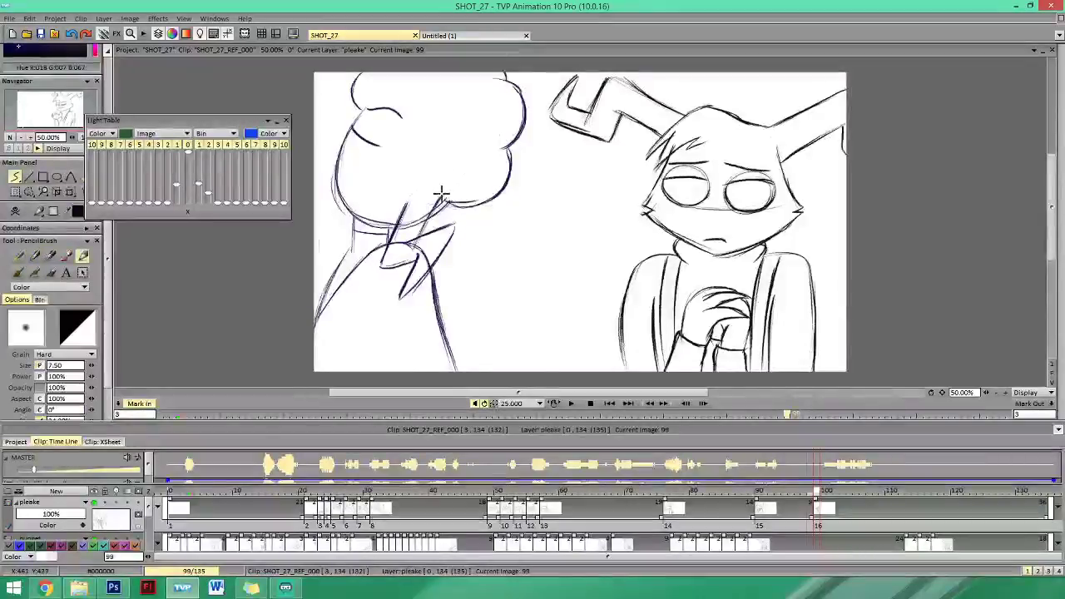
{"action": "key", "text": "e"}
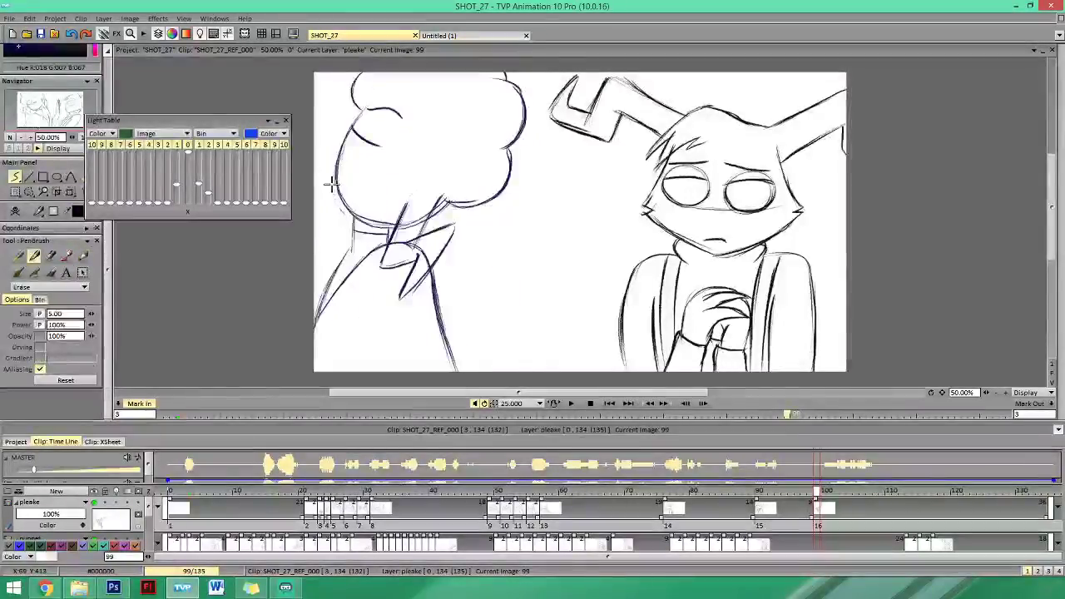
Erase the curved jaw line above the neck on frame 99, comparing the pose with frame 98.
{"action": "key", "text": "e"}
{"action": "key", "text": "Left"}
{"action": "key", "text": "Right"}
{"action": "key", "text": "e"}
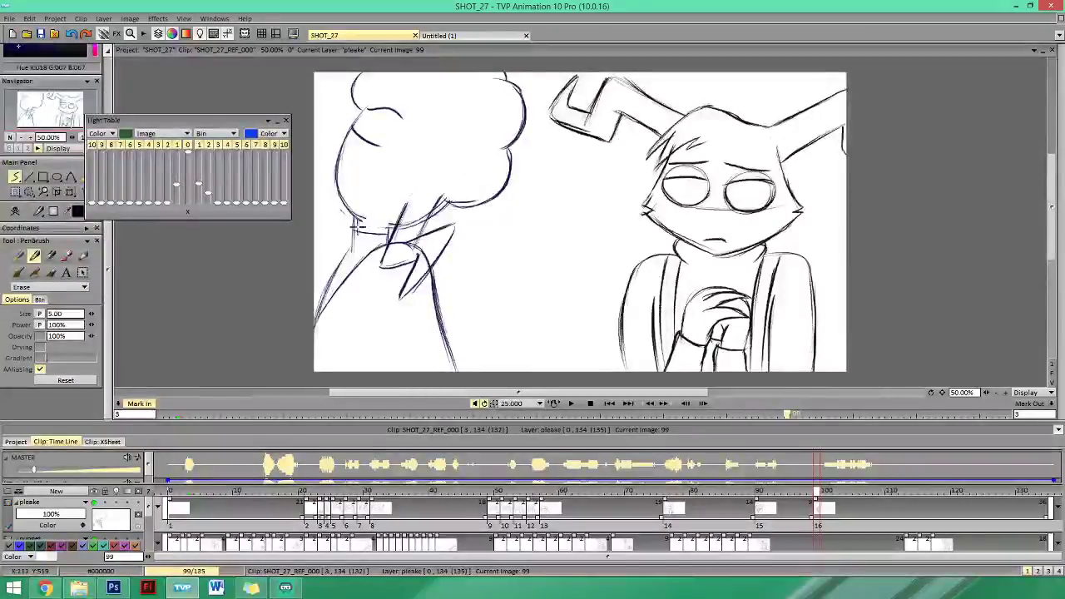
{"action": "key", "text": "e"}
{"action": "key", "text": "Left"}
{"action": "key", "text": "Right"}
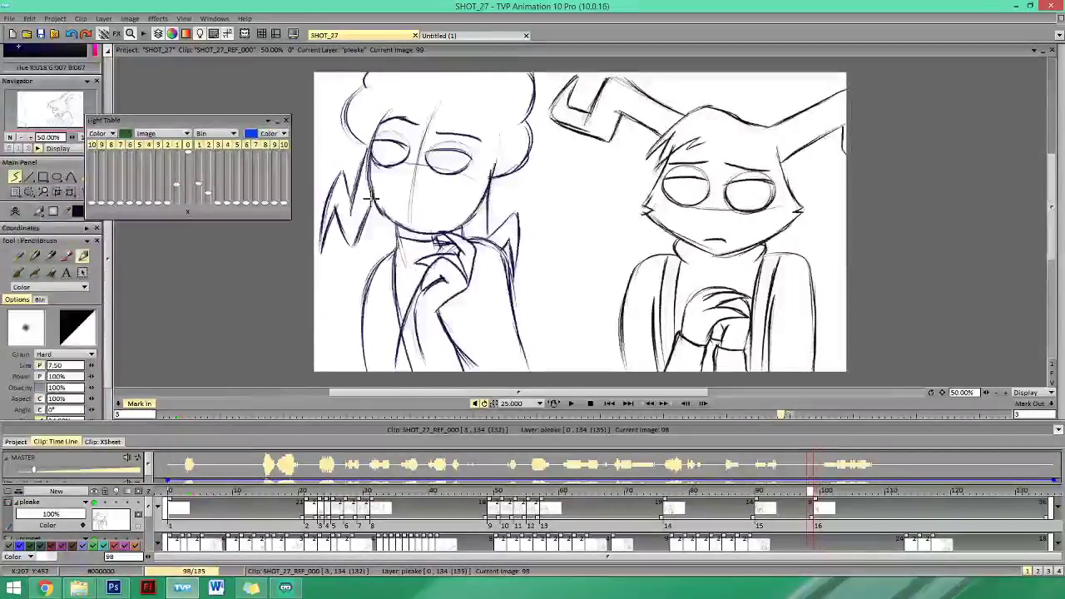
Compare frames 98 and 99, and erase the jaw and shoulder lines crossing the jagged ear on frame 99.
{"action": "key", "text": "Left"}
{"action": "key", "text": "Right"}
{"action": "key", "text": "Left"}
{"action": "key", "text": "Right"}
{"action": "key", "text": "Right"}
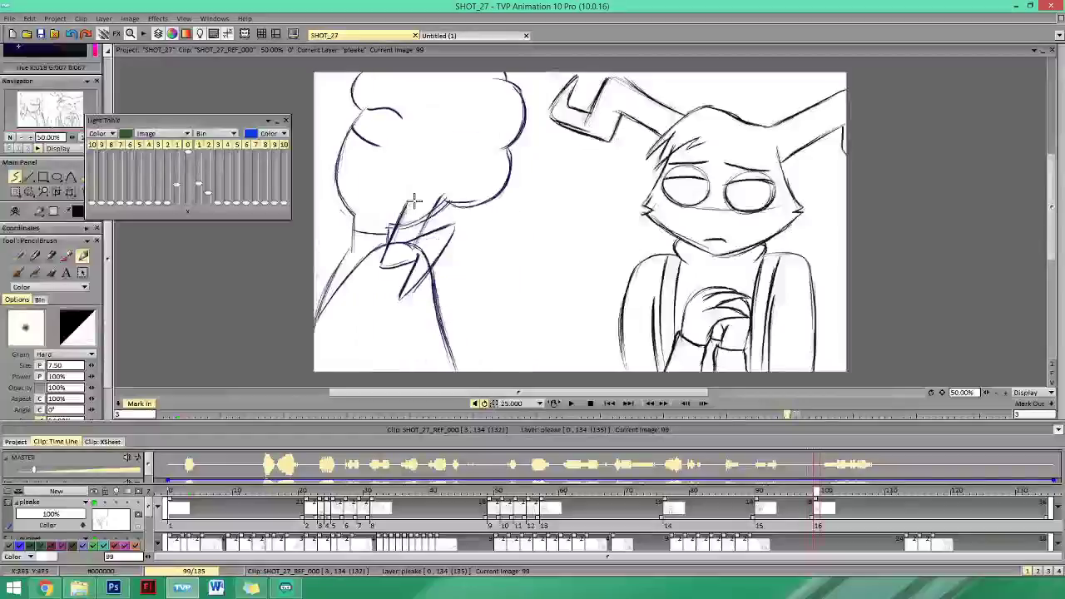
{"action": "key", "text": "e"}
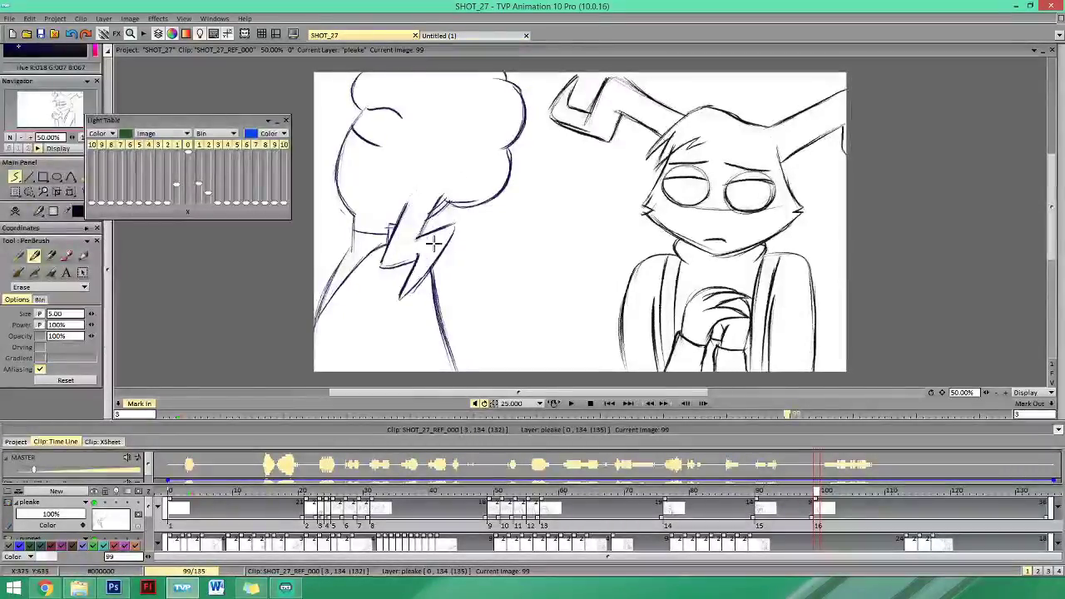
{"action": "key", "text": "n"}
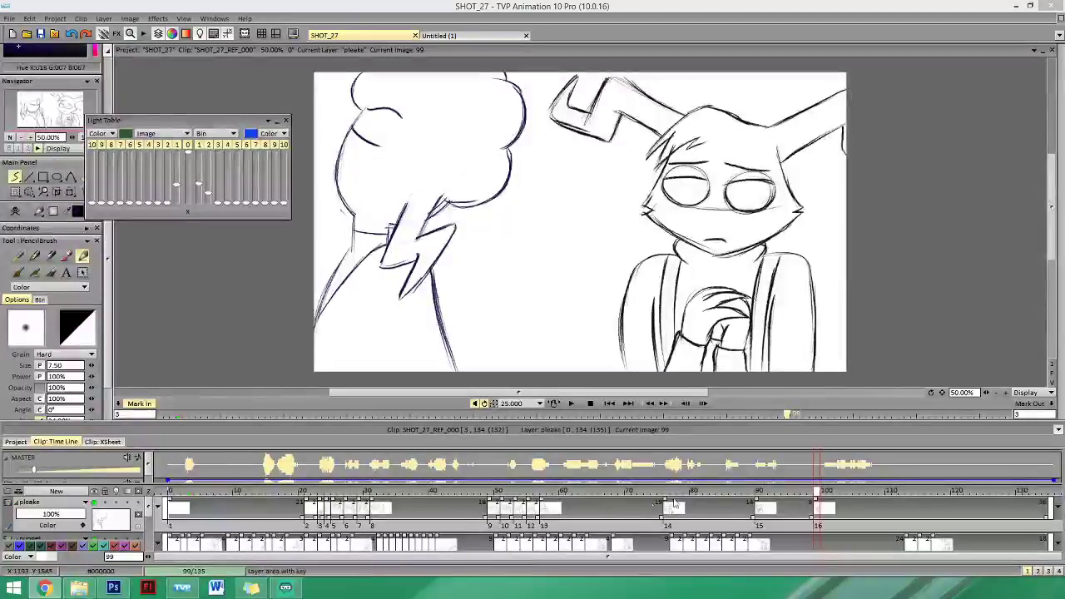
Flip between frames 98 and 99 to examine how the left character turns from one pose to the other.
{"action": "left_click", "coordinate": [871, 419]}
{"action": "key", "text": "Left"}
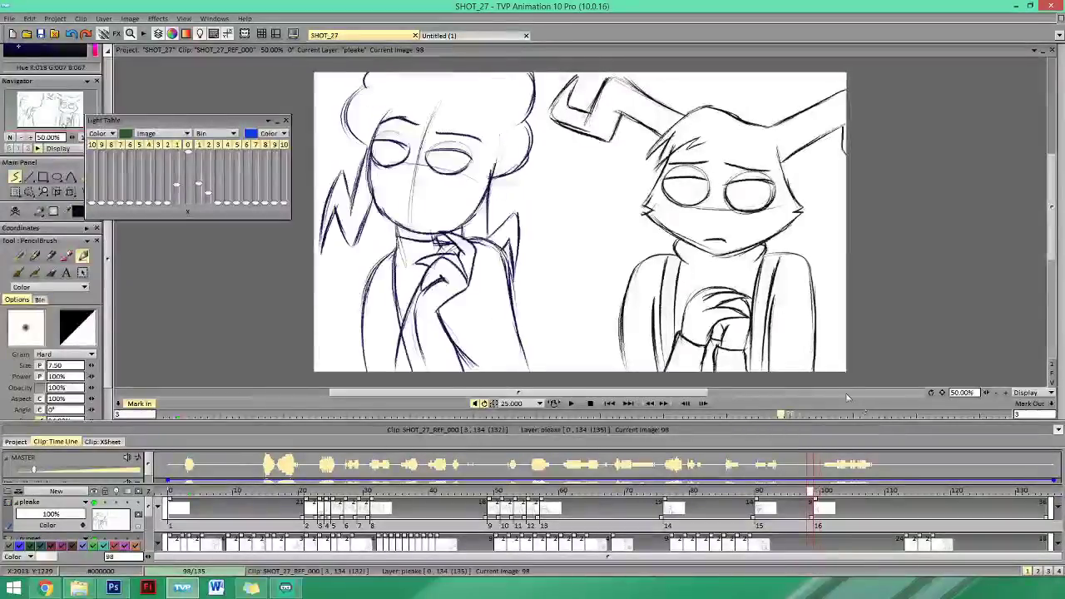
{"action": "key", "text": "Right"}
{"action": "key", "text": "Left"}
{"action": "key", "text": "Right"}
{"action": "key", "text": "e"}
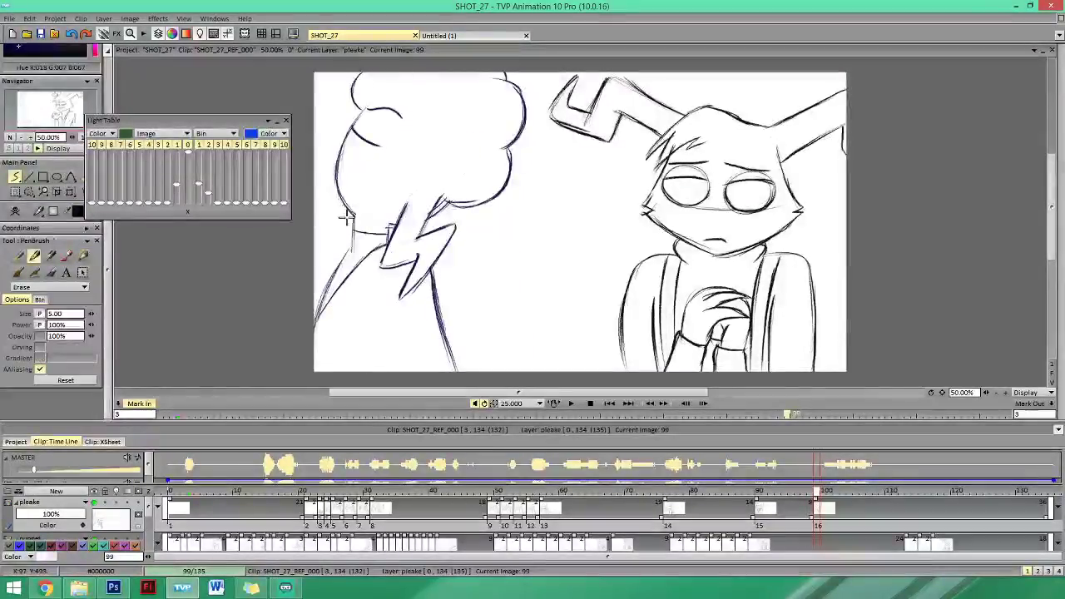
{"action": "key", "text": "b"}
{"action": "key", "text": "Left"}
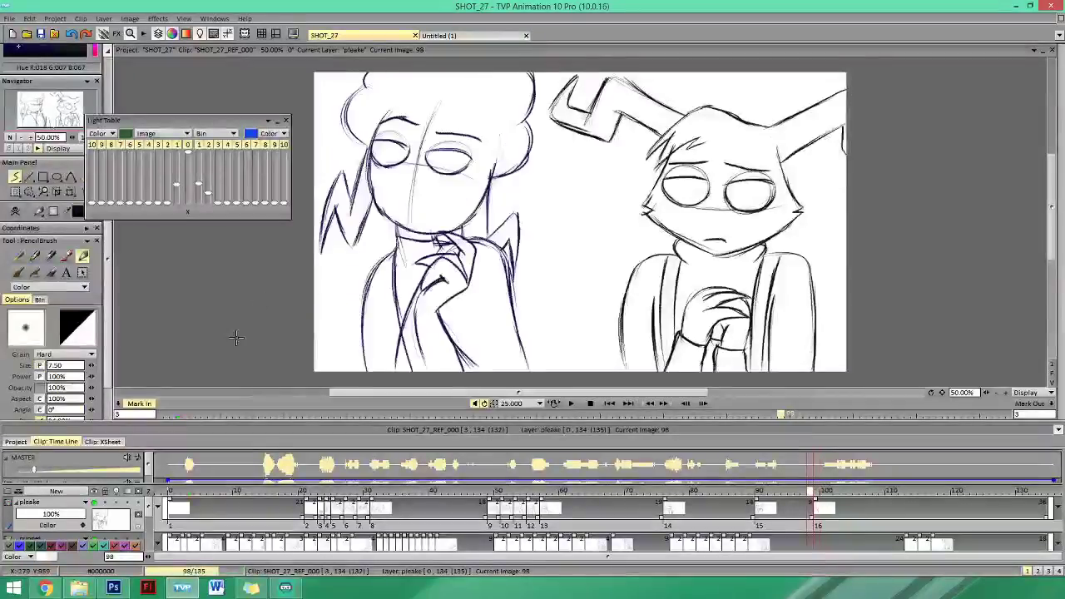
{"action": "key", "text": "Right"}
{"action": "key", "text": "Left"}
{"action": "key", "text": "Right"}
{"action": "key", "text": "Left"}
Sketch a faint head circle inside the hair and light body guide curves on frame 99, checking against frame 98.
{"action": "left_click_drag", "start_coordinate": [433, 115], "coordinate": [417, 179]}
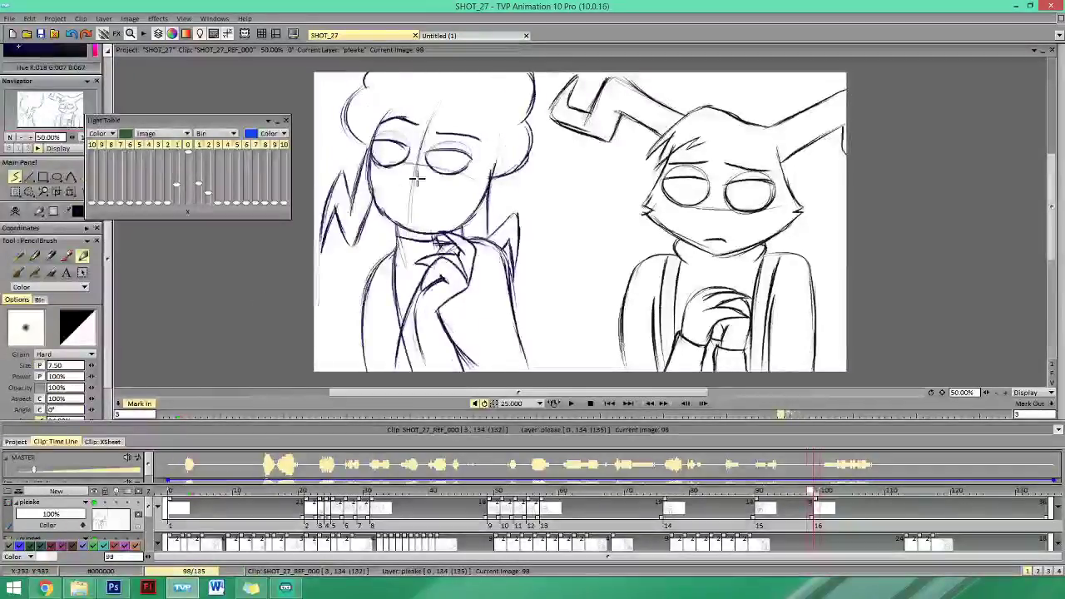
{"action": "key", "text": "Right"}
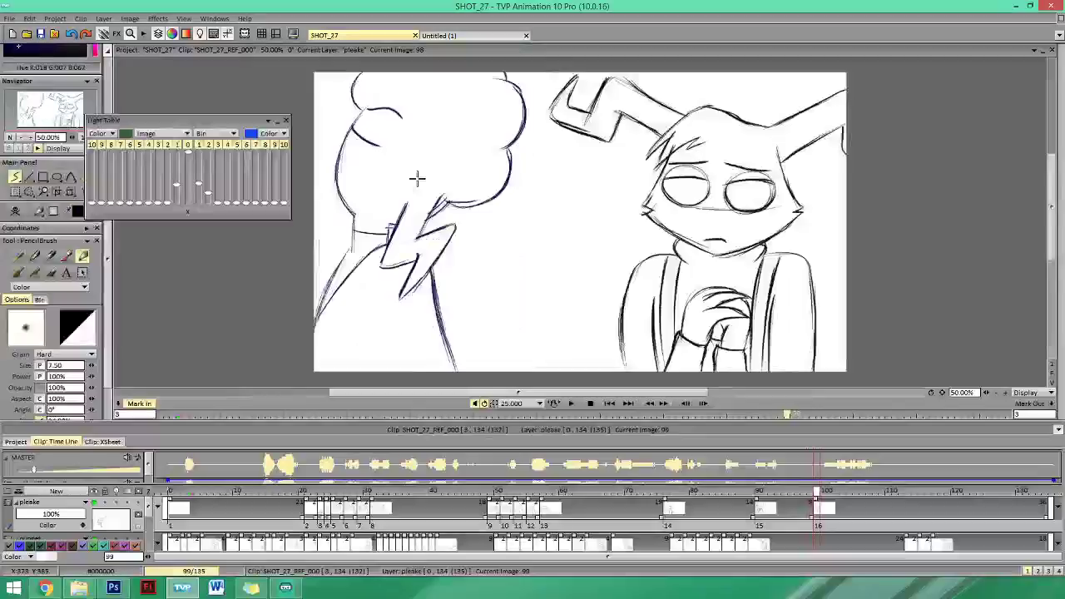
{"action": "key", "text": "Left"}
{"action": "key", "text": "Right"}
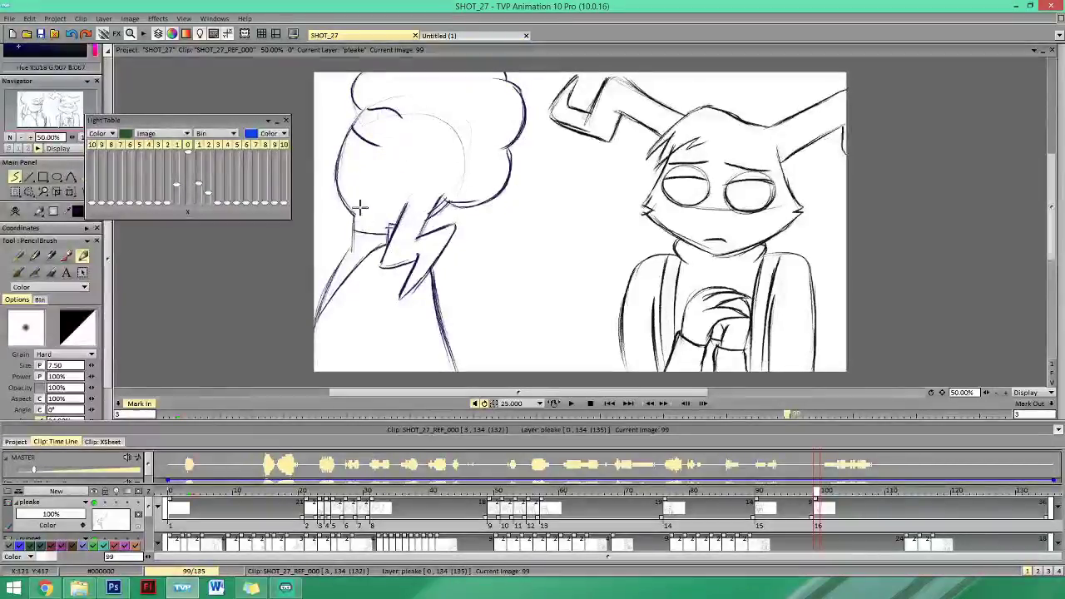
{"action": "key", "text": "Left"}
{"action": "key", "text": "Right"}
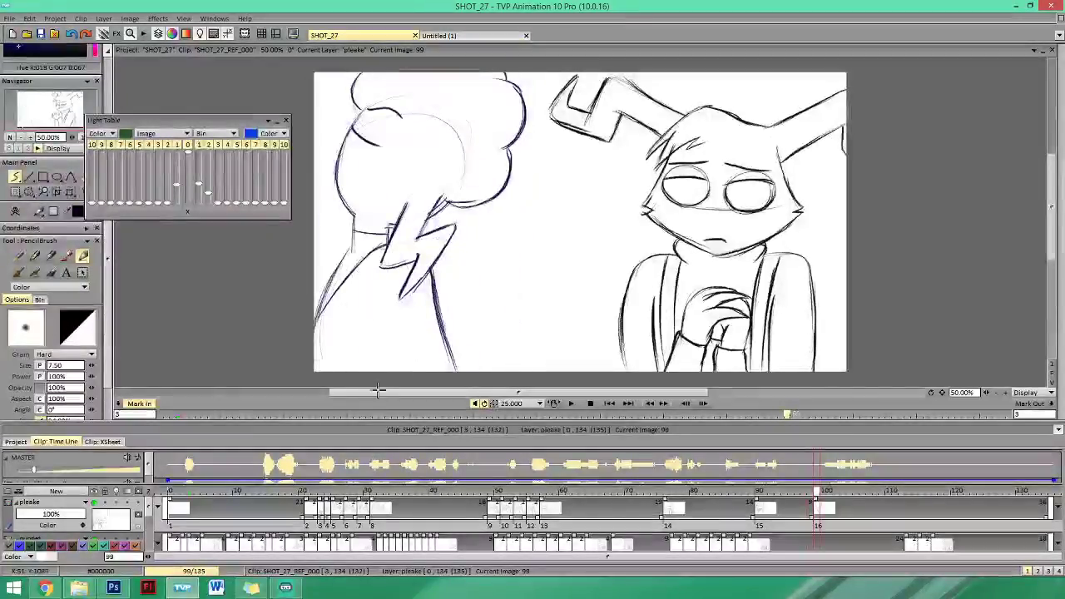
{"action": "key", "text": "Left"}
{"action": "key", "text": "Right"}
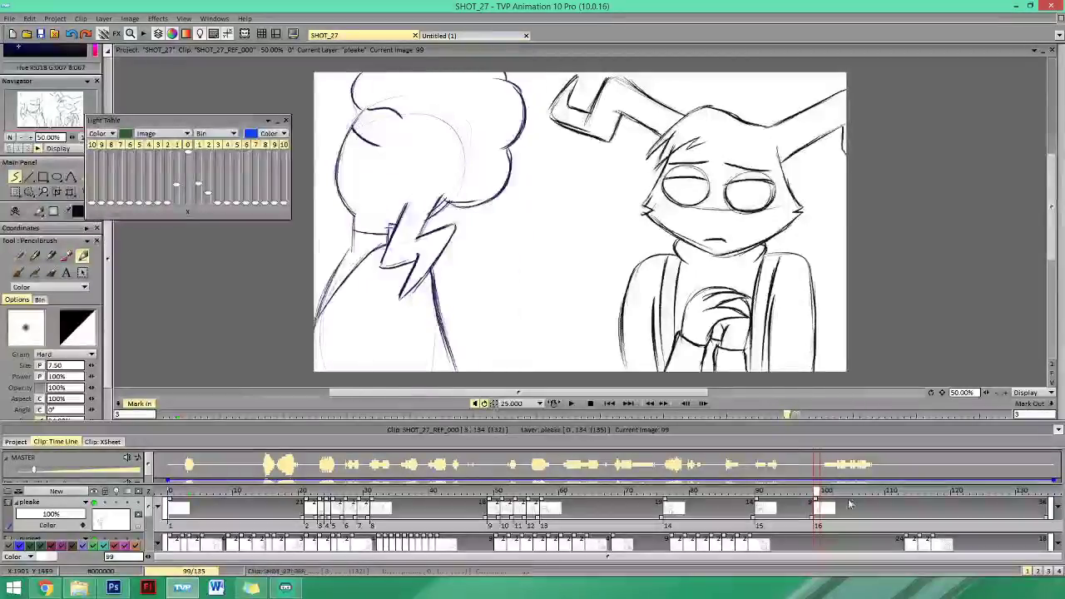
Start a new drawing on frame 110 and draw the hair's curved edge at the canvas's upper left border.
{"action": "mouse_move", "coordinate": [832, 496]}
{"action": "left_mouse_down"}
{"action": "mouse_move", "coordinate": [846, 499]}
{"action": "mouse_move", "coordinate": [739, 501]}
{"action": "mouse_move", "coordinate": [833, 507]}
{"action": "left_mouse_up"}
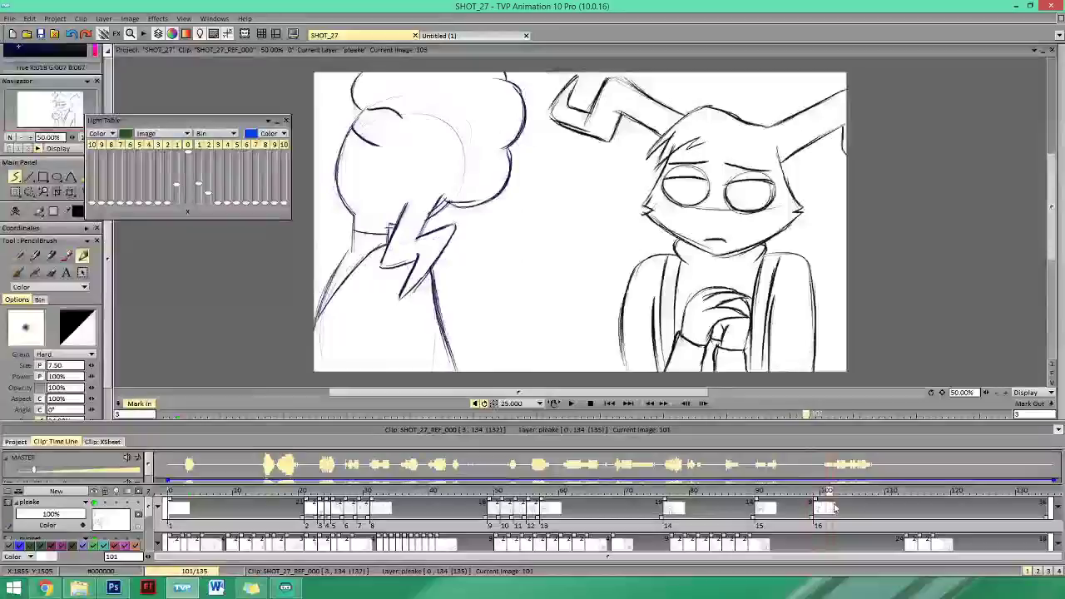
{"action": "left_click_drag", "start_coordinate": [834, 507], "coordinate": [889, 504]}
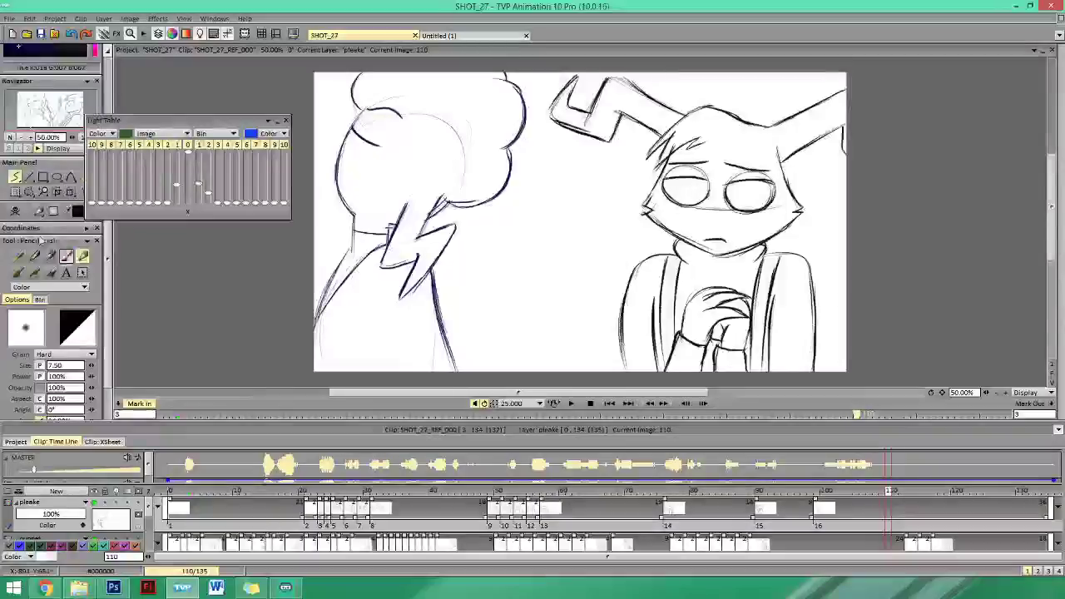
{"action": "left_click_drag", "start_coordinate": [319, 90], "coordinate": [318, 159]}
{"action": "key", "text": "Left"}
{"action": "key", "text": "Right"}
{"action": "key", "text": "Left"}
{"action": "key", "text": "Right"}
{"action": "key", "text": "Left"}
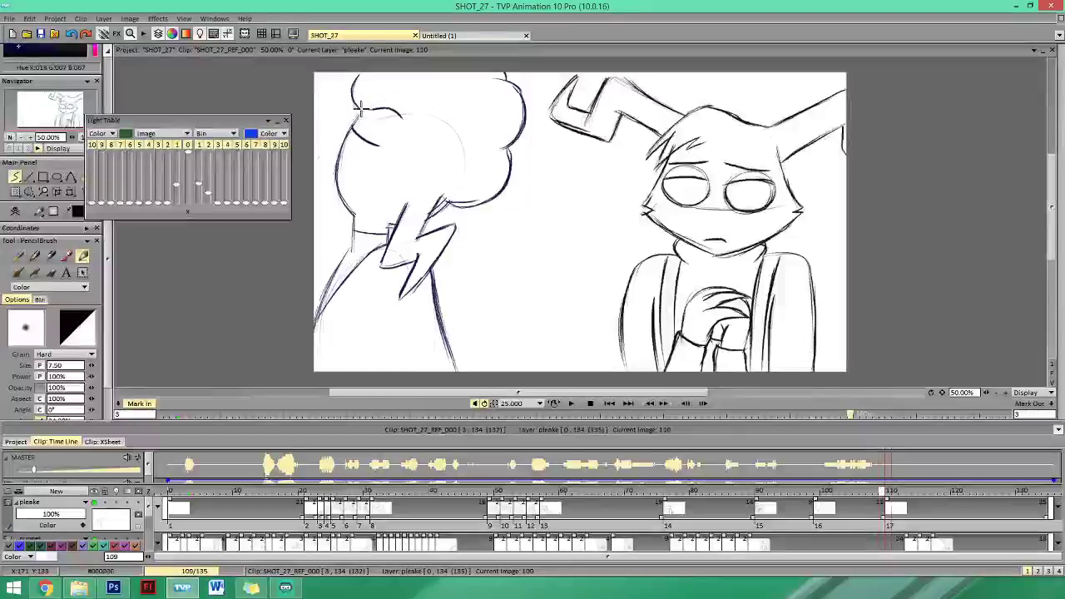
{"action": "key", "text": "Right"}
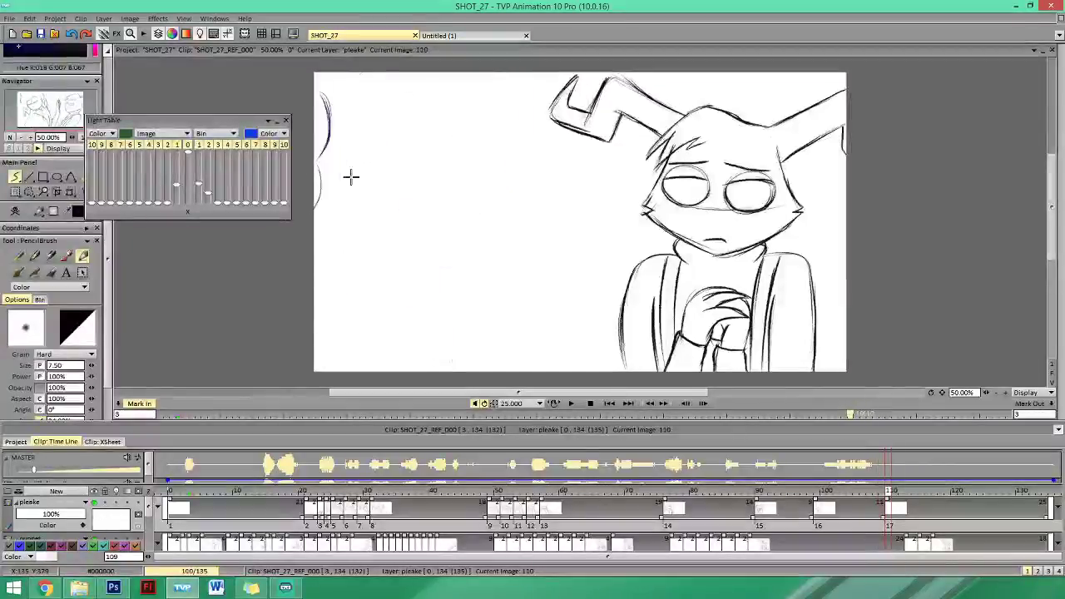
Draw the body's curved edge at the lower left border on frame 110, checking it against frame 109, and save the project.
{"action": "key", "text": "Right"}
{"action": "key", "text": "Left"}
{"action": "key", "text": "Right"}
{"action": "key", "text": "Left"}
{"action": "key", "text": "Right"}
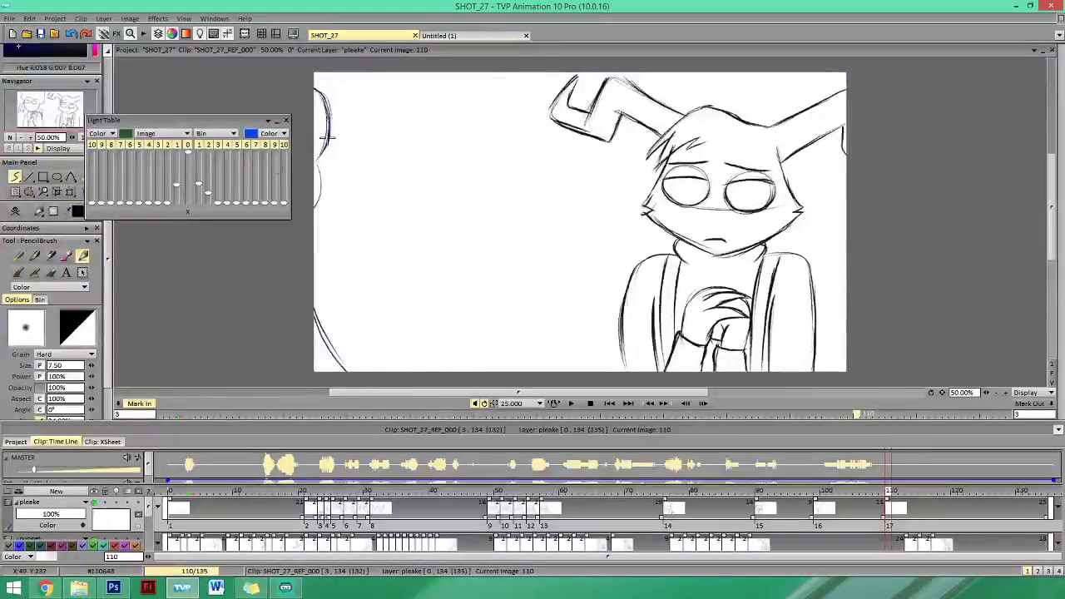
{"action": "key", "text": "ctrl+s"}
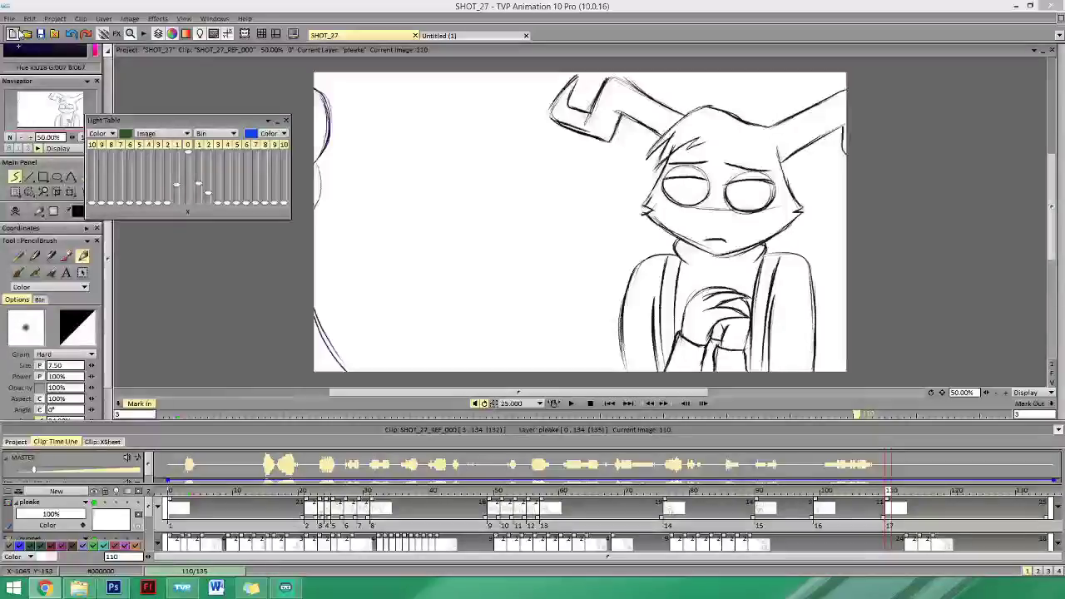
{"action": "left_click", "coordinate": [41, 36]}
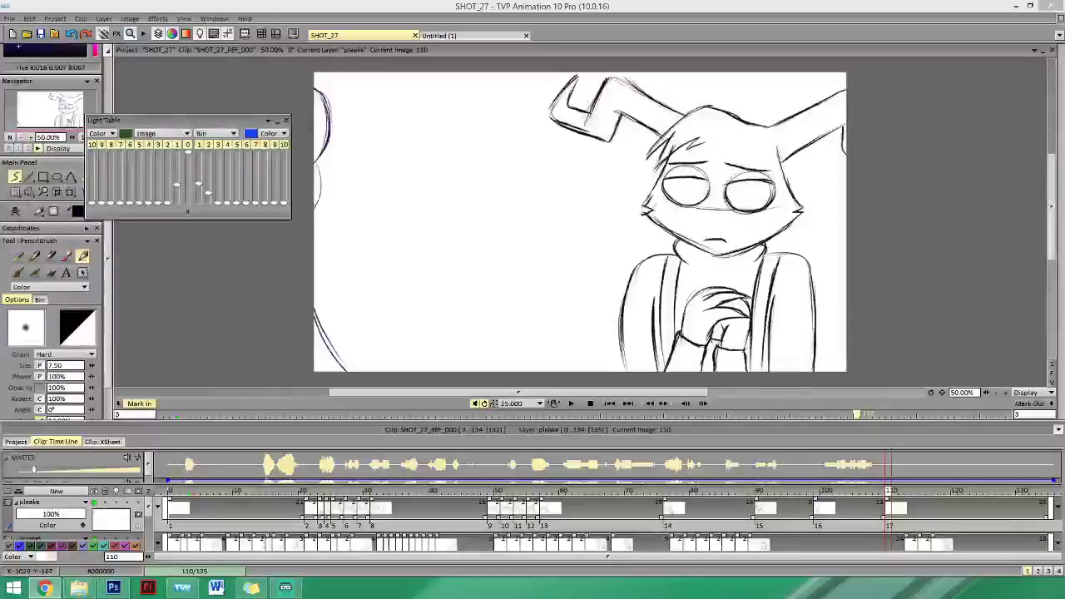
Play back the clip to review the poses, and mute the master audio track before replaying it.
{"action": "left_click", "coordinate": [570, 403]}
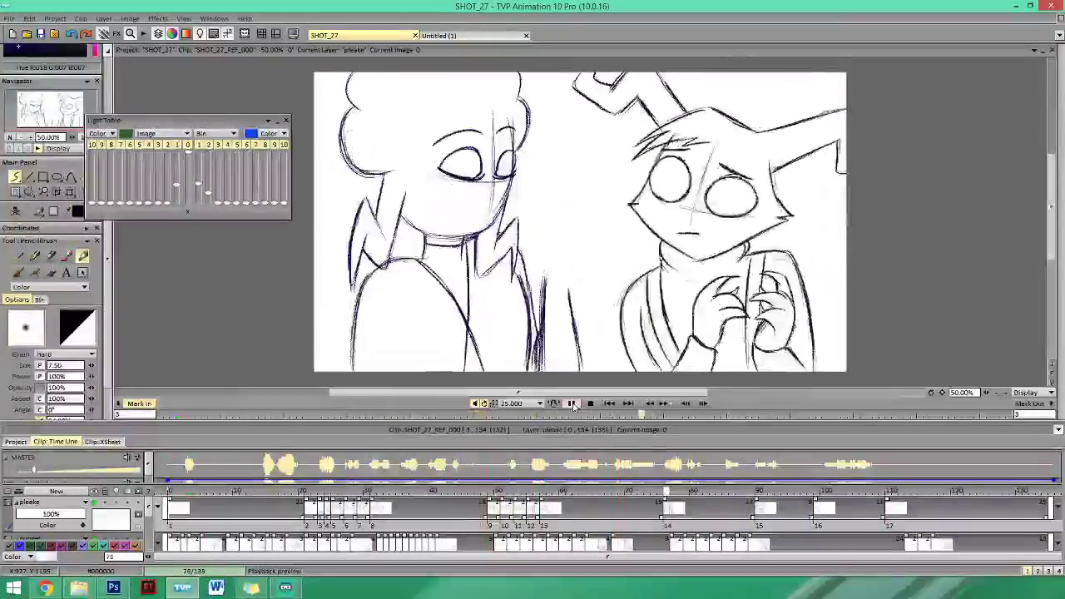
{"action": "left_click", "coordinate": [571, 402]}
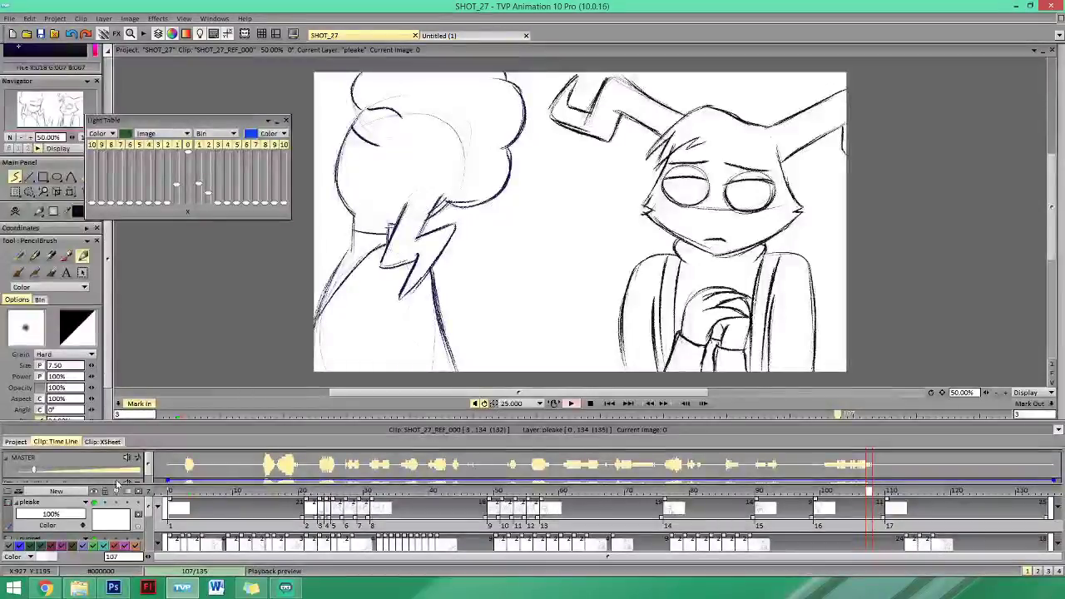
{"action": "left_click", "coordinate": [127, 458]}
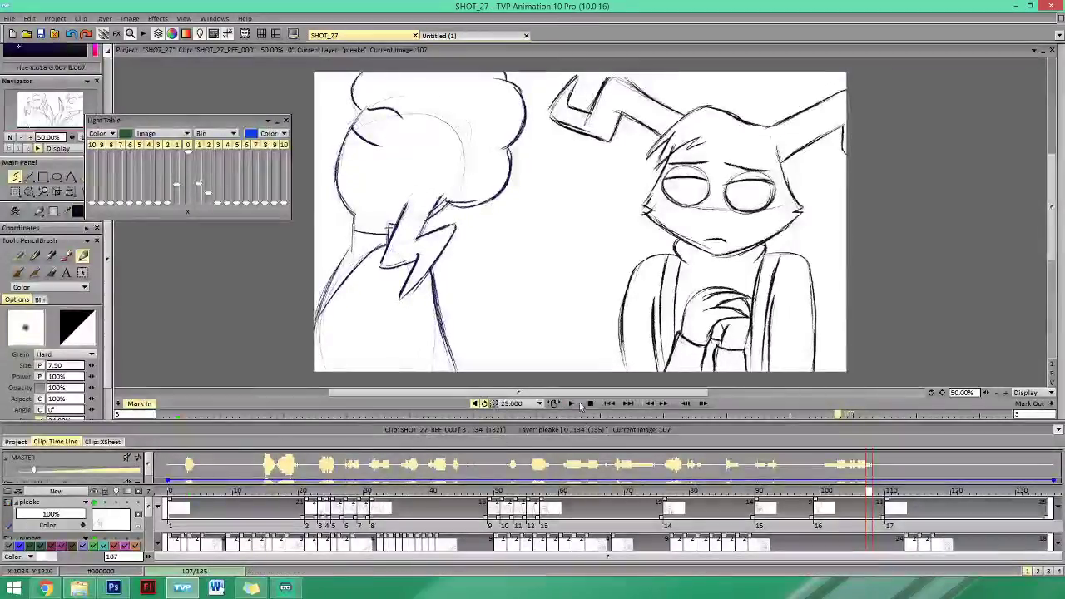
{"action": "left_click", "coordinate": [579, 405]}
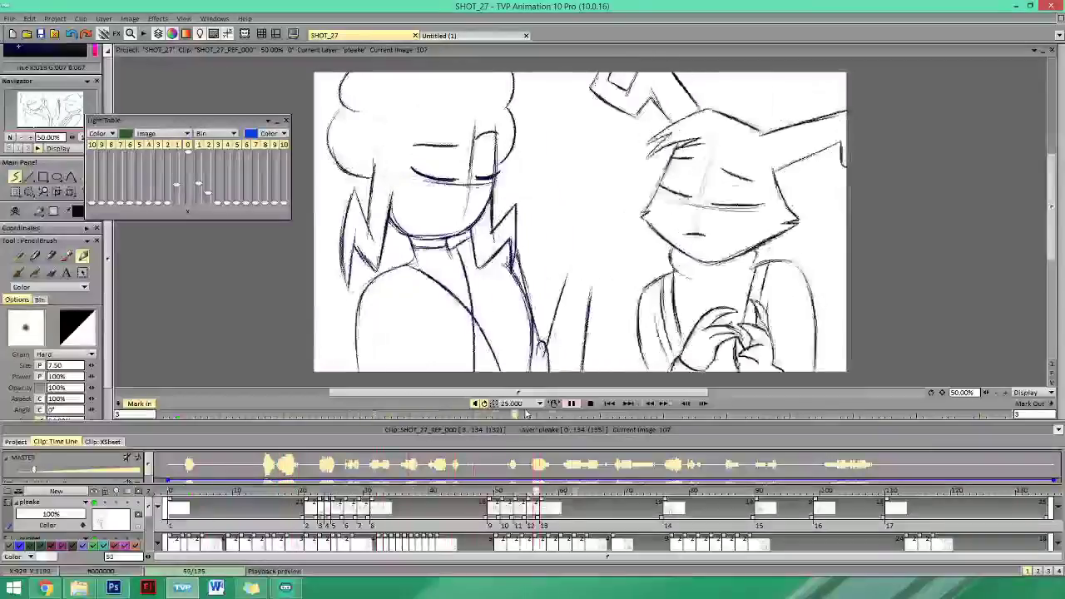
Add a blank drawing on frame 114 so the left character is out of the shot, and save the project.
{"action": "left_click", "coordinate": [896, 491]}
{"action": "mouse_move", "coordinate": [897, 491]}
{"action": "left_mouse_down"}
{"action": "mouse_move", "coordinate": [880, 491]}
{"action": "mouse_move", "coordinate": [908, 492]}
{"action": "left_mouse_up"}
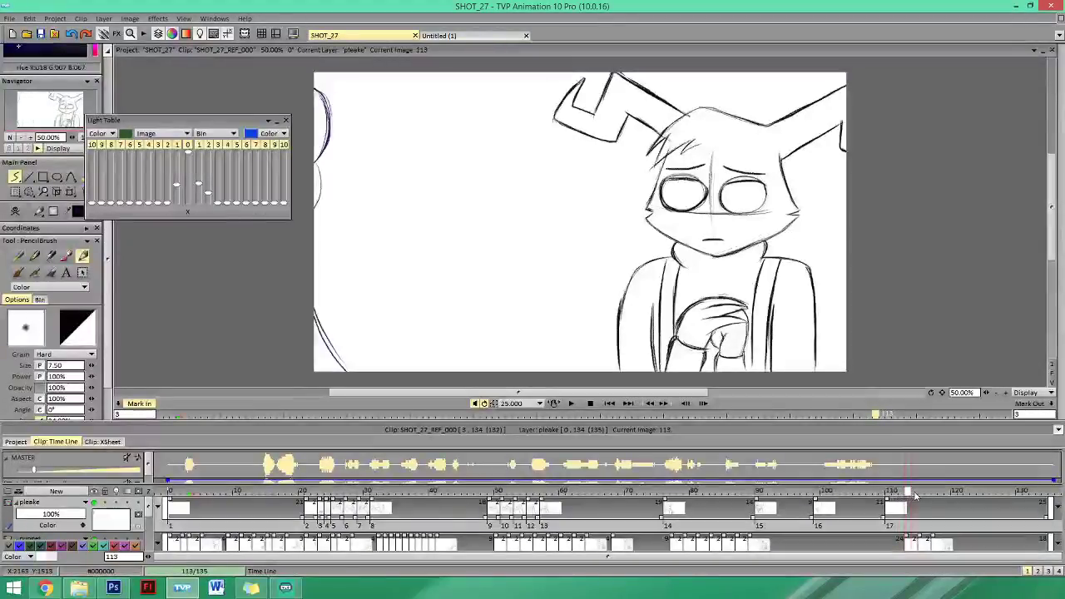
{"action": "left_click", "coordinate": [14, 211]}
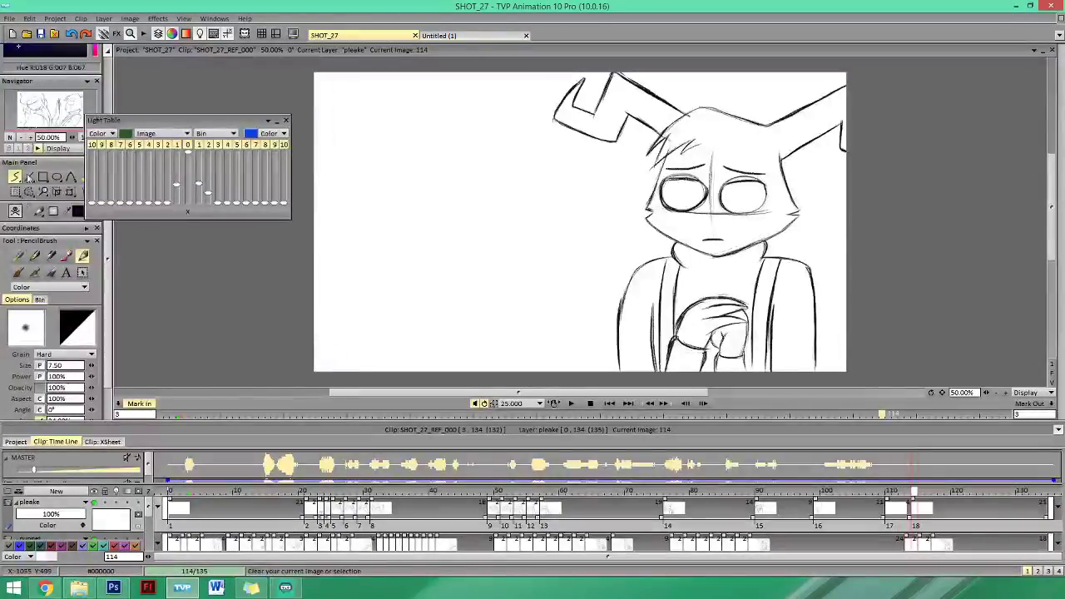
{"action": "left_click", "coordinate": [40, 34]}
Play the clip from the start and scrub back to frame 31 to examine the left character's raised-hand pose.
{"action": "left_click", "coordinate": [570, 403]}
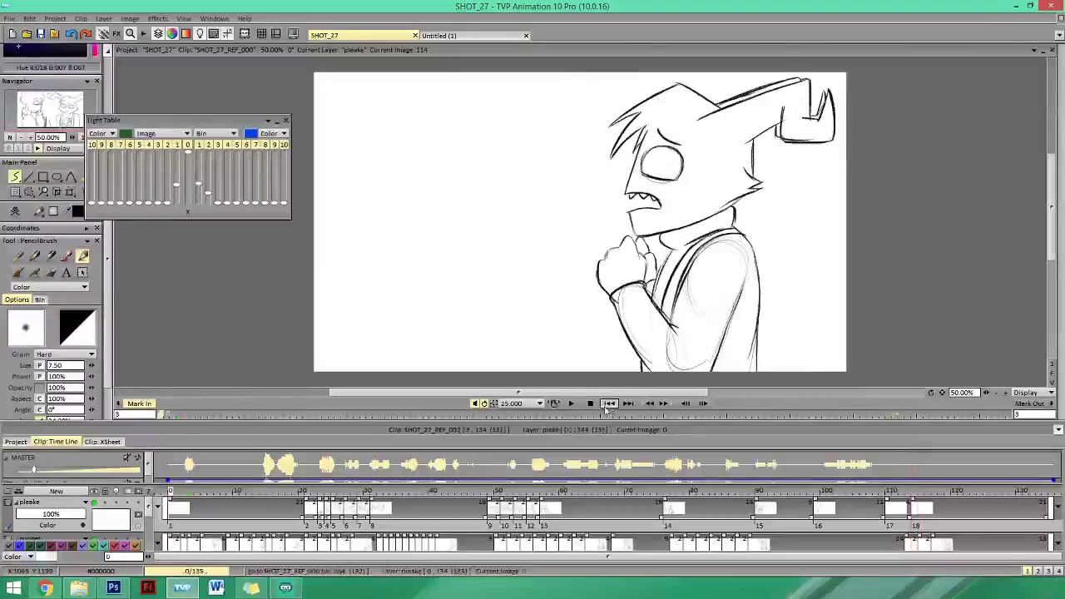
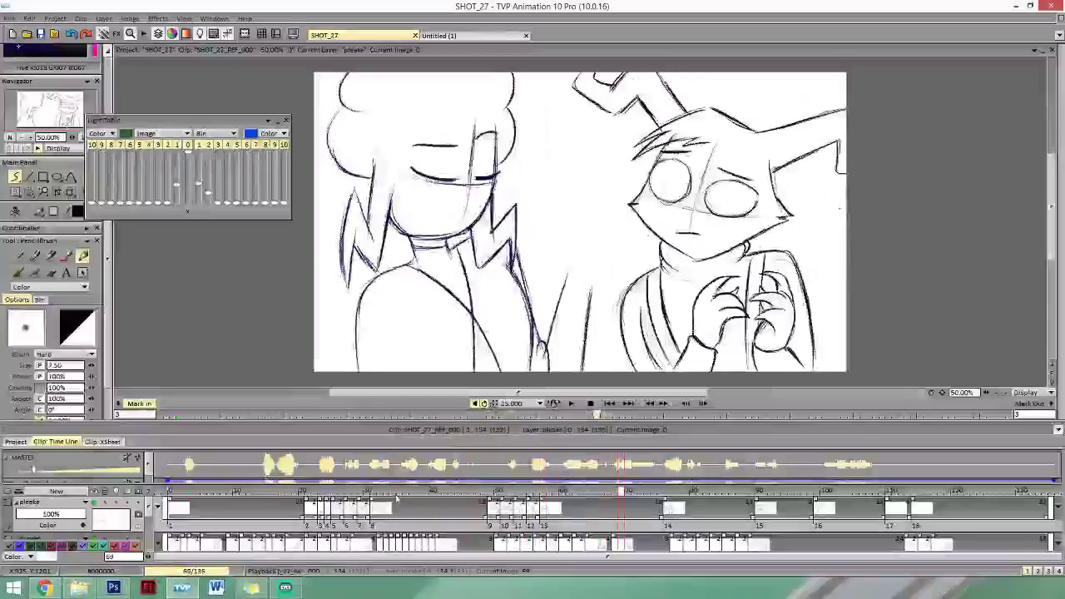
{"action": "left_click_drag", "start_coordinate": [397, 492], "coordinate": [297, 492]}
{"action": "mouse_move", "coordinate": [281, 414]}
{"action": "left_mouse_down"}
{"action": "mouse_move", "coordinate": [381, 414]}
{"action": "mouse_move", "coordinate": [356, 414]}
{"action": "left_mouse_up"}
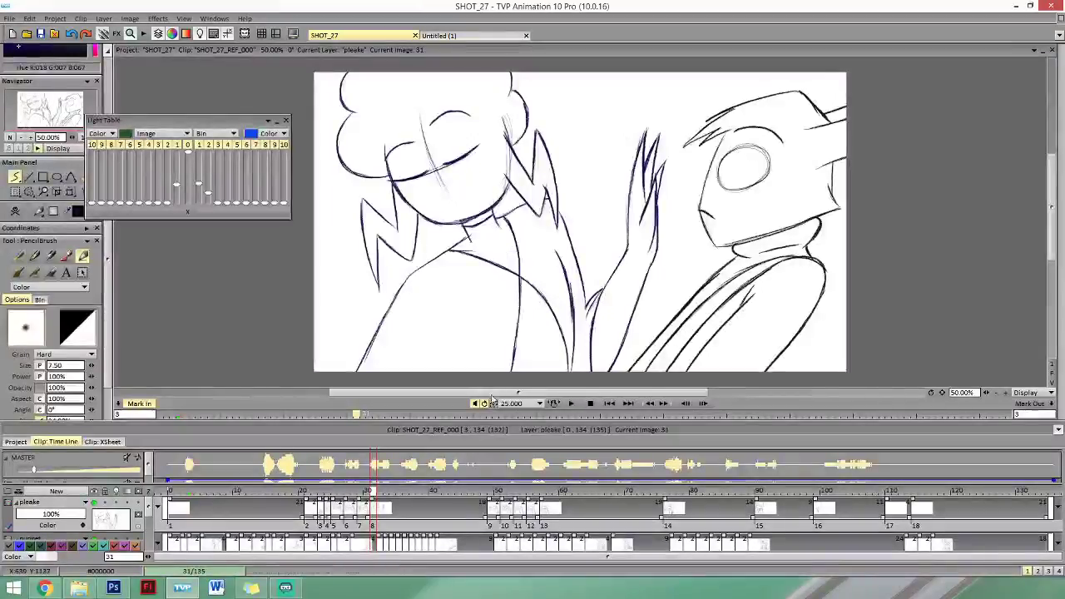
{"action": "mouse_move", "coordinate": [375, 493]}
{"action": "left_mouse_down"}
{"action": "mouse_move", "coordinate": [304, 493]}
{"action": "mouse_move", "coordinate": [366, 493]}
{"action": "left_mouse_up"}
{"action": "left_click_drag", "start_coordinate": [371, 493], "coordinate": [374, 491]}
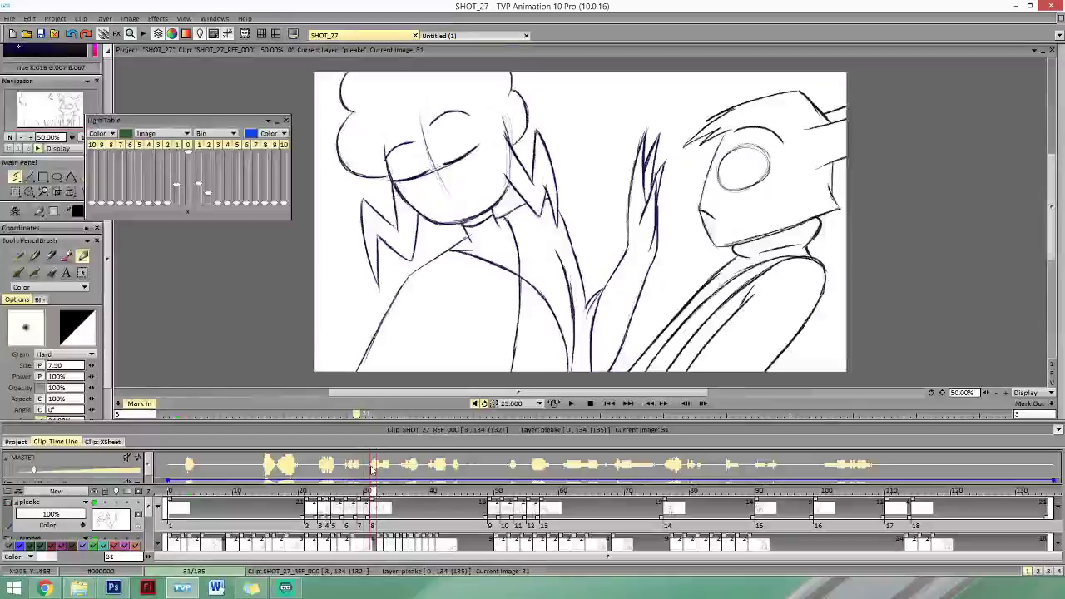
Flip between frames 48 and 49 to compare the left character's head tilt and raised hand.
{"action": "left_click", "coordinate": [488, 492]}
{"action": "key", "text": "Right"}
{"action": "key", "text": "Left"}
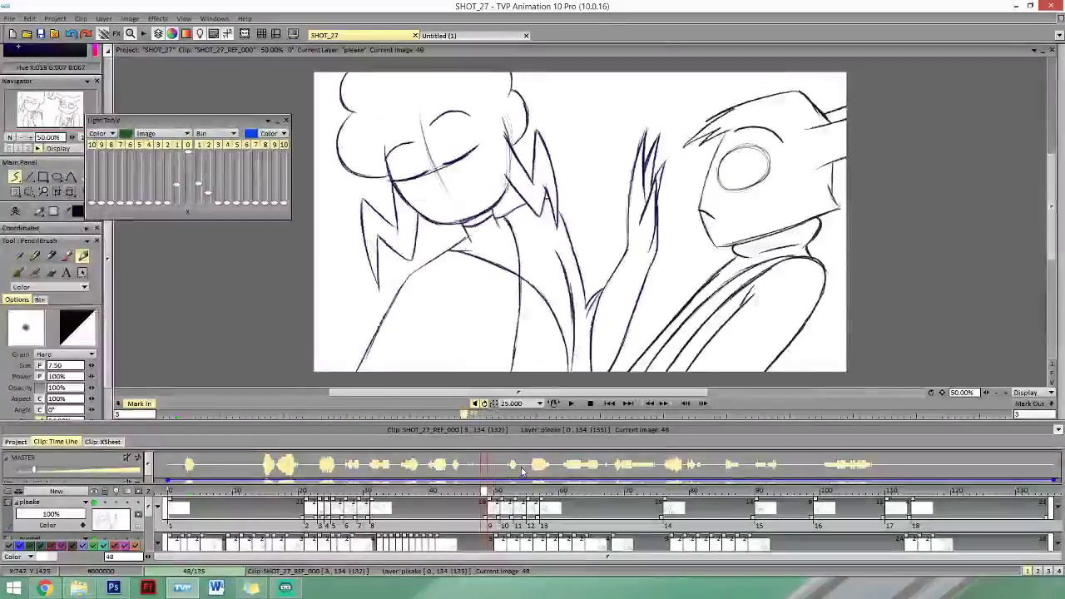
{"action": "key", "text": "Right"}
{"action": "key", "text": "Left"}
{"action": "key", "text": "Right"}
{"action": "key", "text": "Left"}
{"action": "key", "text": "Right"}
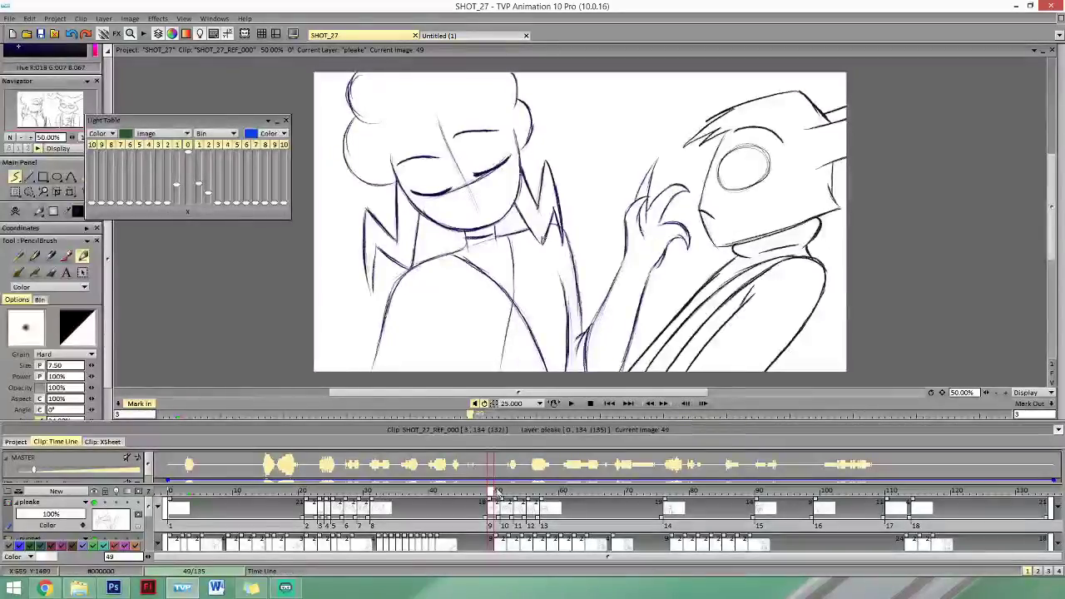
Step back and forth through the drawings from frame 49 onward to examine the left character's head and hand movement.
{"action": "mouse_move", "coordinate": [494, 491]}
{"action": "left_mouse_down"}
{"action": "mouse_move", "coordinate": [535, 496]}
{"action": "mouse_move", "coordinate": [545, 485]}
{"action": "mouse_move", "coordinate": [498, 494]}
{"action": "left_mouse_up"}
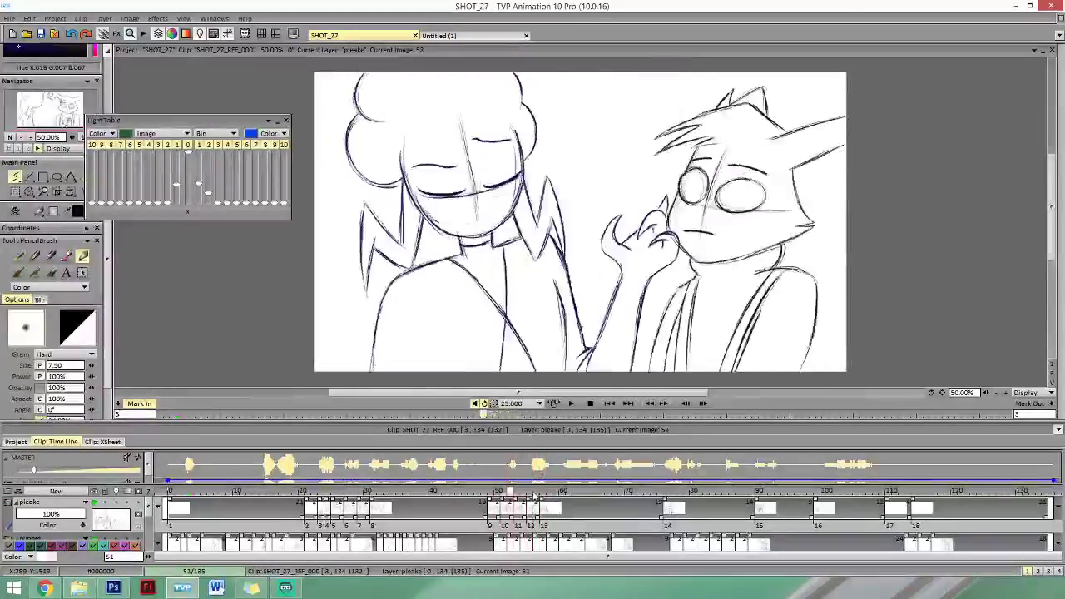
{"action": "key", "text": "Right"}
{"action": "key", "text": "Right"}
{"action": "key", "text": "Right"}
{"action": "key", "text": "Right"}
{"action": "key", "text": "Left"}
{"action": "key", "text": "Left"}
{"action": "key", "text": "Left"}
{"action": "key", "text": "Left"}
{"action": "key", "text": "Left"}
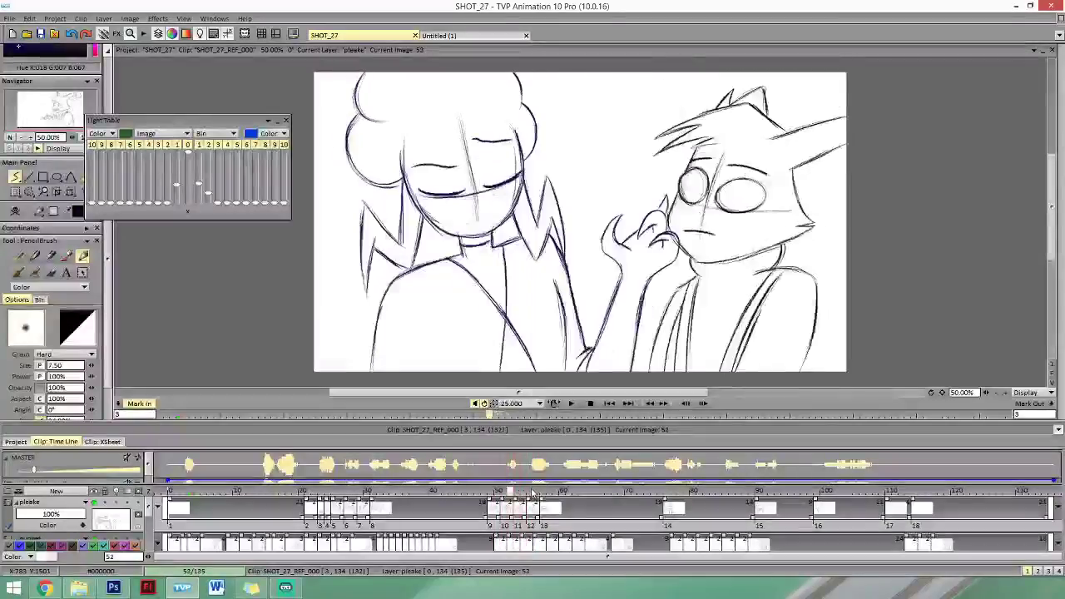
{"action": "key", "text": "Left"}
{"action": "key", "text": "Right"}
{"action": "key", "text": "Right"}
{"action": "key", "text": "Right"}
{"action": "key", "text": "Right"}
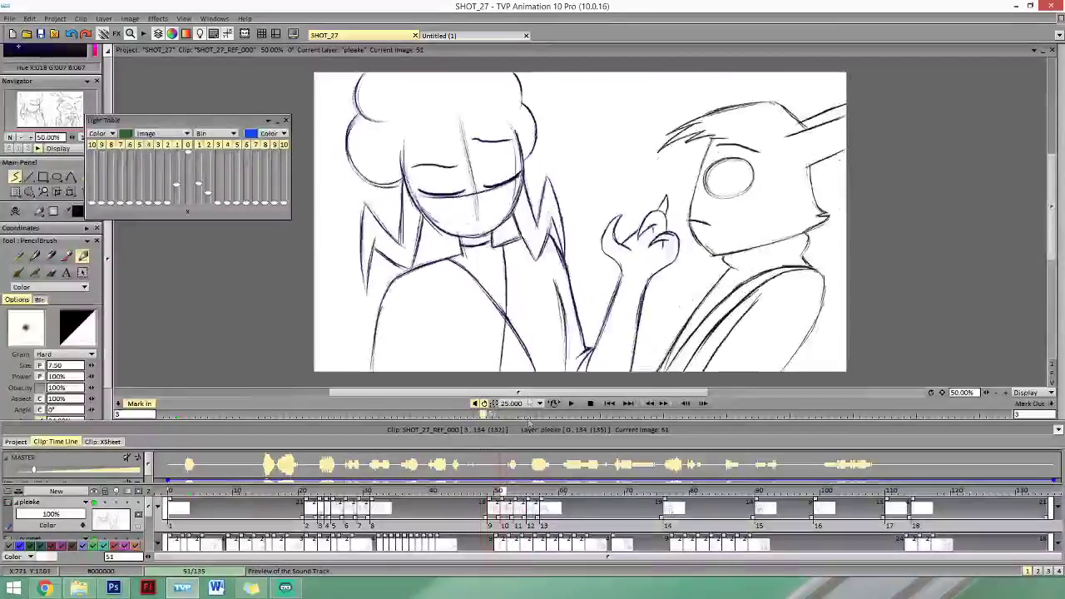
Draw the left character's collar line below the chin on frame 49, checking it against the neighbouring frames.
{"action": "key", "text": "Left"}
{"action": "key", "text": "Left"}
{"action": "key", "text": "Left"}
{"action": "key", "text": "Left"}
{"action": "key", "text": "Right"}
{"action": "key", "text": "Right"}
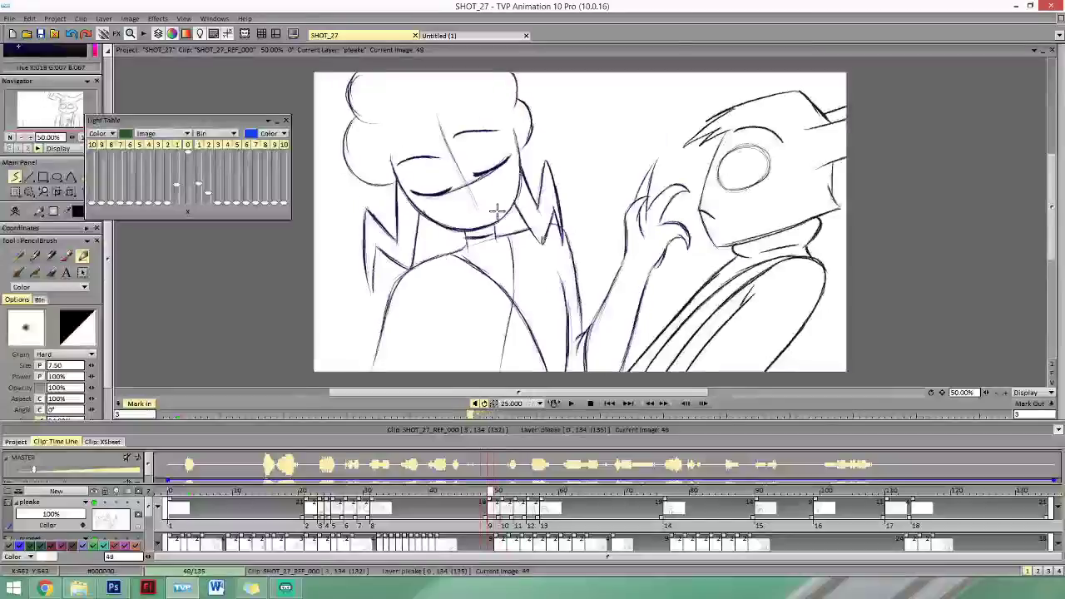
{"action": "key", "text": "Right"}
{"action": "key", "text": "Left"}
{"action": "key", "text": "Left"}
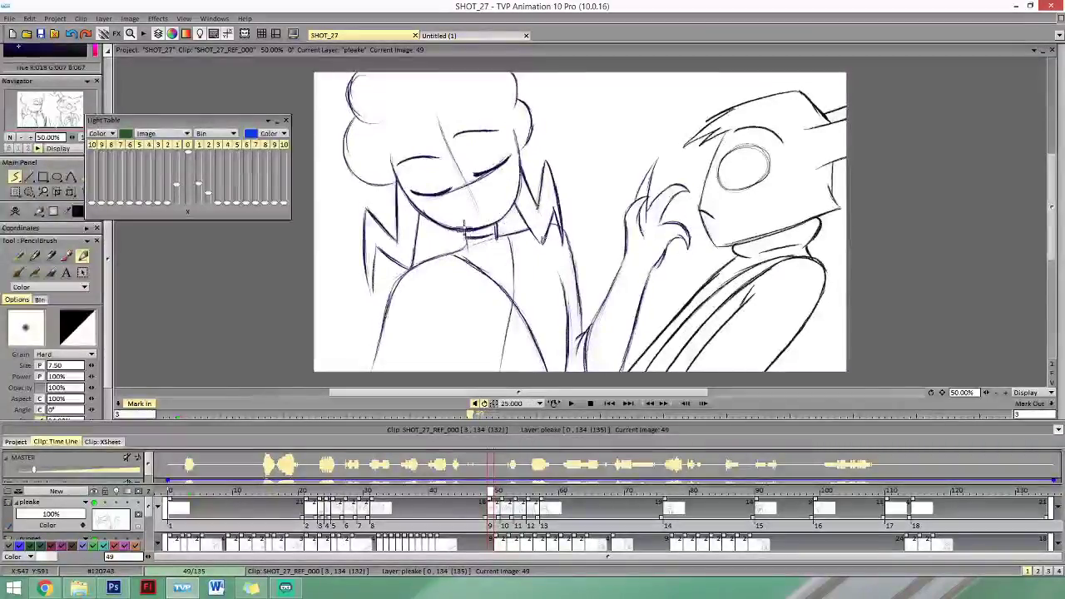
{"action": "left_click_drag", "start_coordinate": [467, 238], "coordinate": [497, 239]}
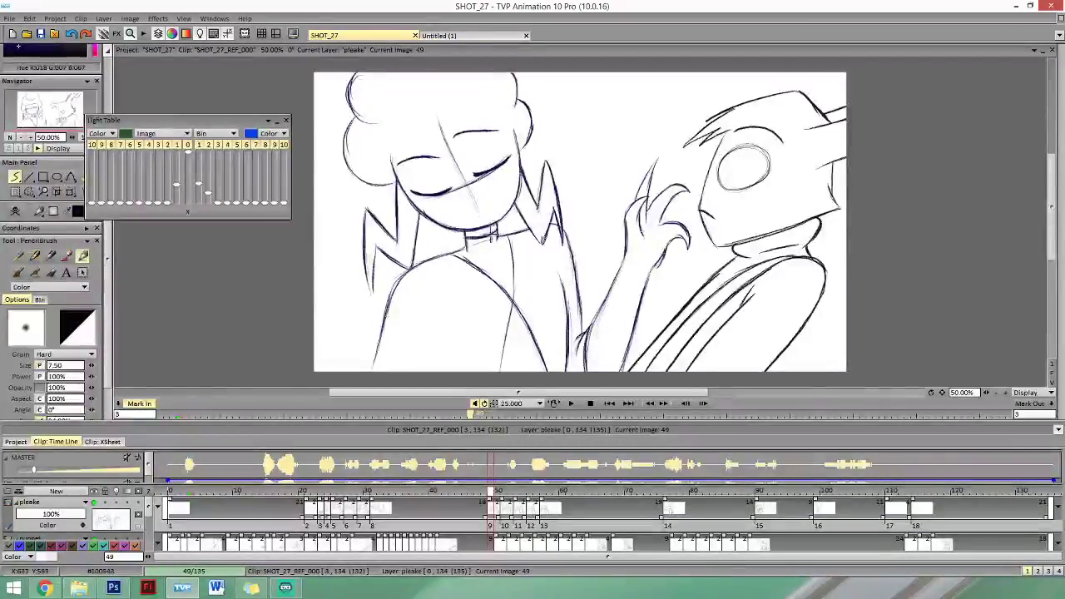
{"action": "key", "text": "Left"}
{"action": "key", "text": "Right"}
Step forward through the drawings from frame 49 to 57 to examine the left character's collar and lowering arm.
{"action": "key", "text": "Right"}
{"action": "key", "text": "Right"}
{"action": "key", "text": "Right"}
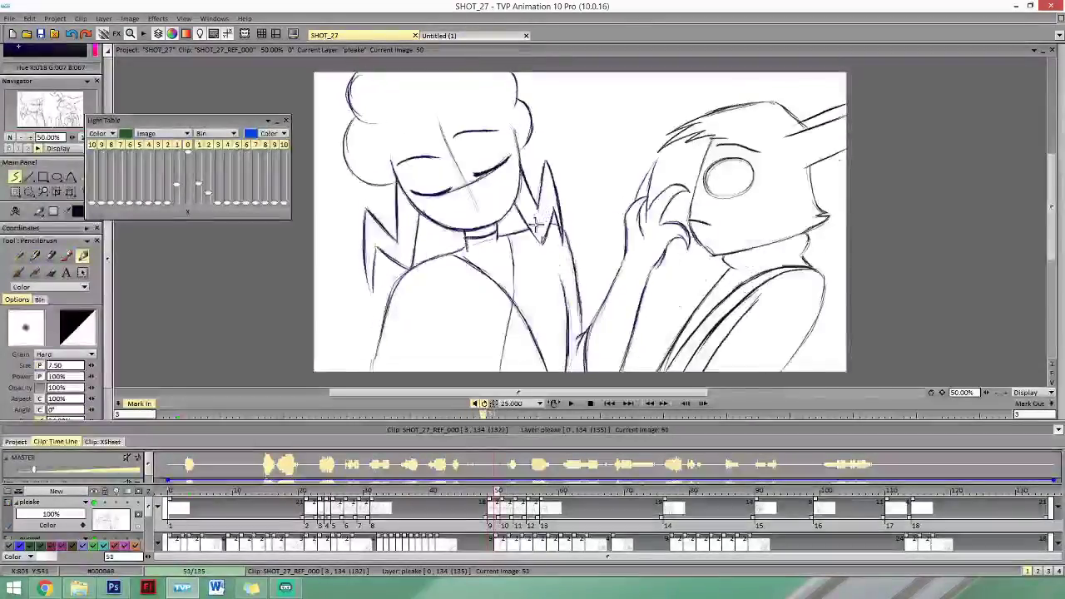
{"action": "key", "text": "Right"}
{"action": "key", "text": "Right"}
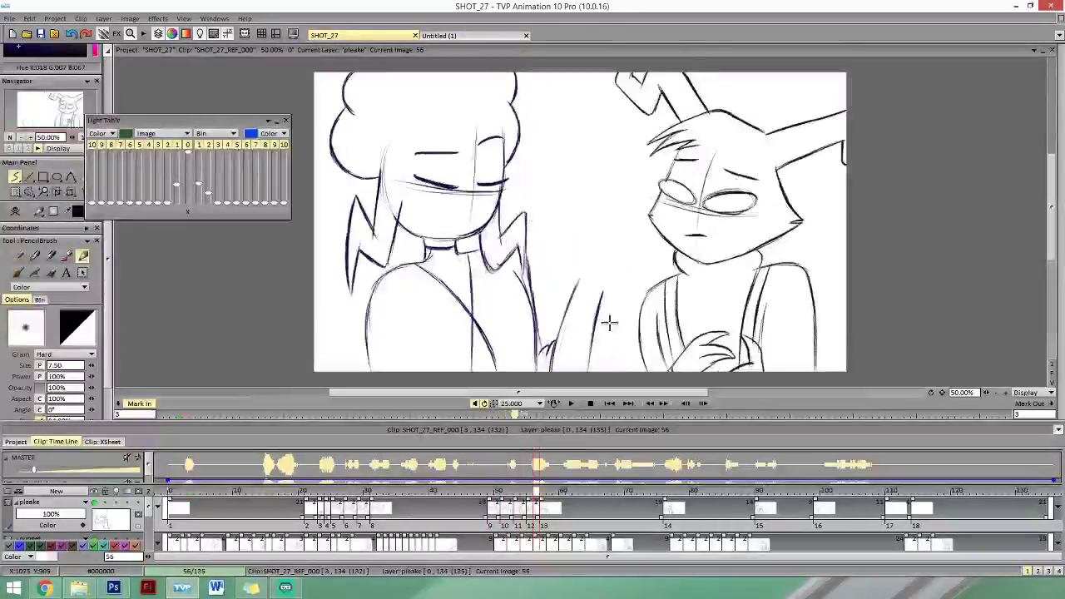
{"action": "key", "text": "Right"}
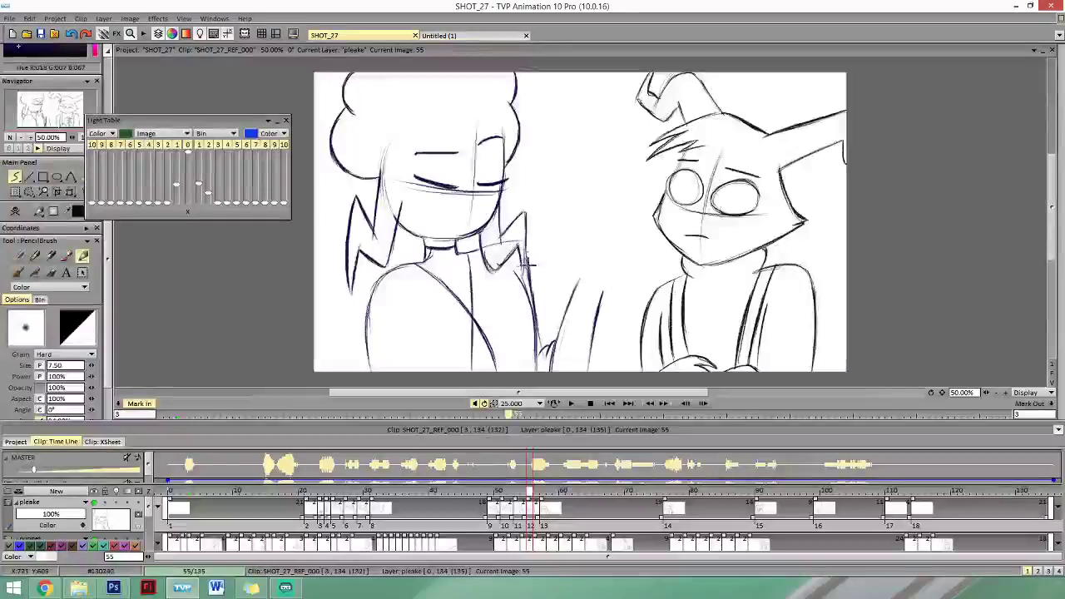
{"action": "key", "text": "Right"}
{"action": "key", "text": "Right"}
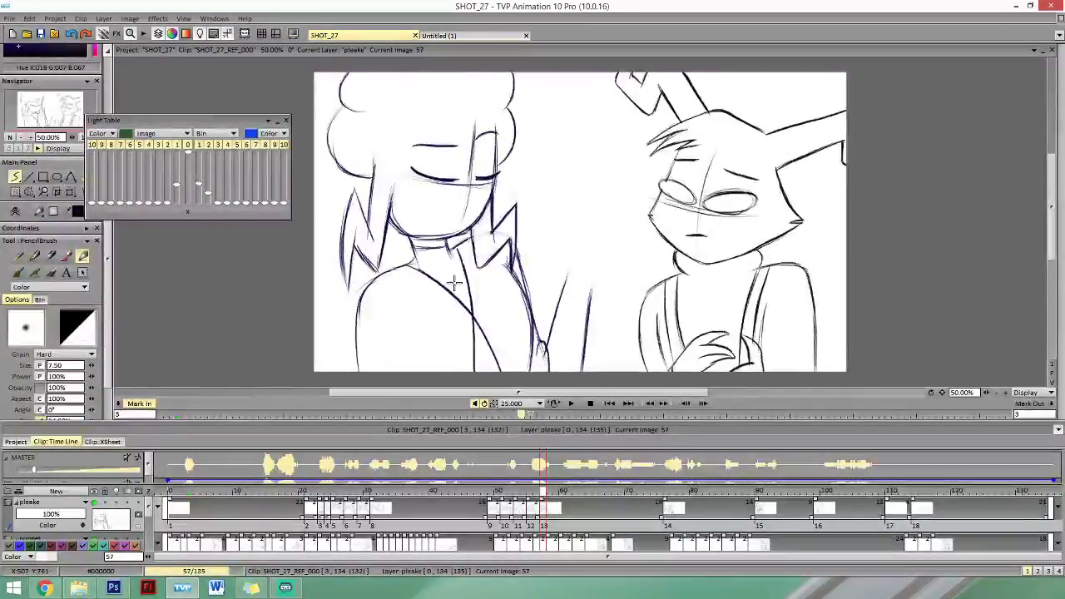
Step forward through the shot from frame 57 to examine both characters' poses leading up to frame 75.
{"action": "key", "text": "Right"}
{"action": "key", "text": "Right"}
{"action": "key", "text": "Right"}
{"action": "key", "text": "Right"}
{"action": "key", "text": "Right"}
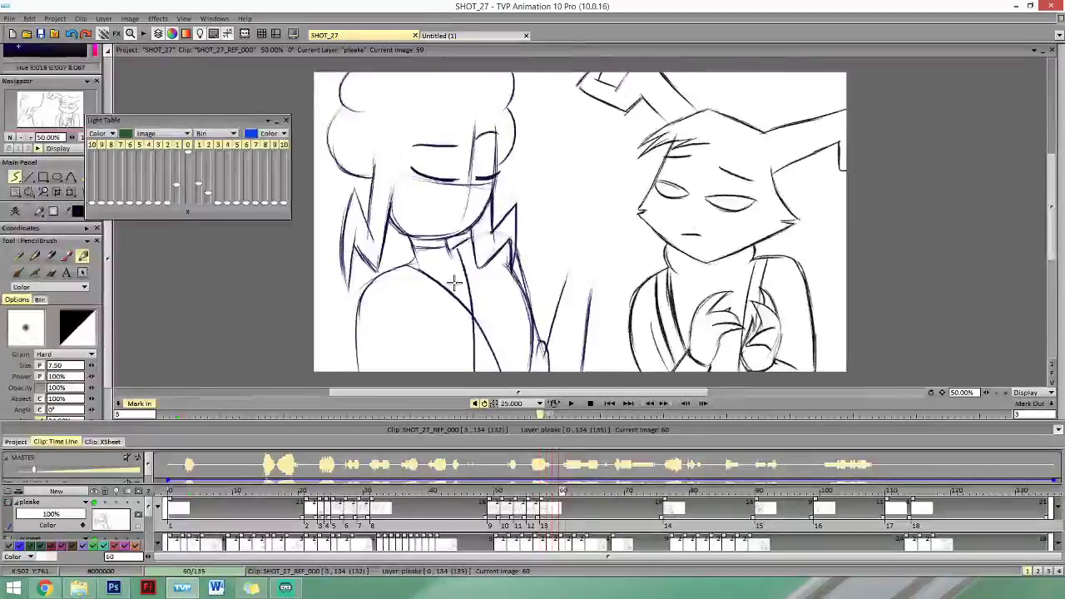
{"action": "key", "text": "Right"}
{"action": "key", "text": "Right"}
{"action": "key", "text": "Right"}
{"action": "key", "text": "Right"}
{"action": "key", "text": "Right"}
{"action": "key", "text": "Right"}
{"action": "key", "text": "Right"}
{"action": "key", "text": "Right"}
{"action": "key", "text": "Right"}
{"action": "key", "text": "Right"}
{"action": "key", "text": "Right"}
{"action": "key", "text": "Right"}
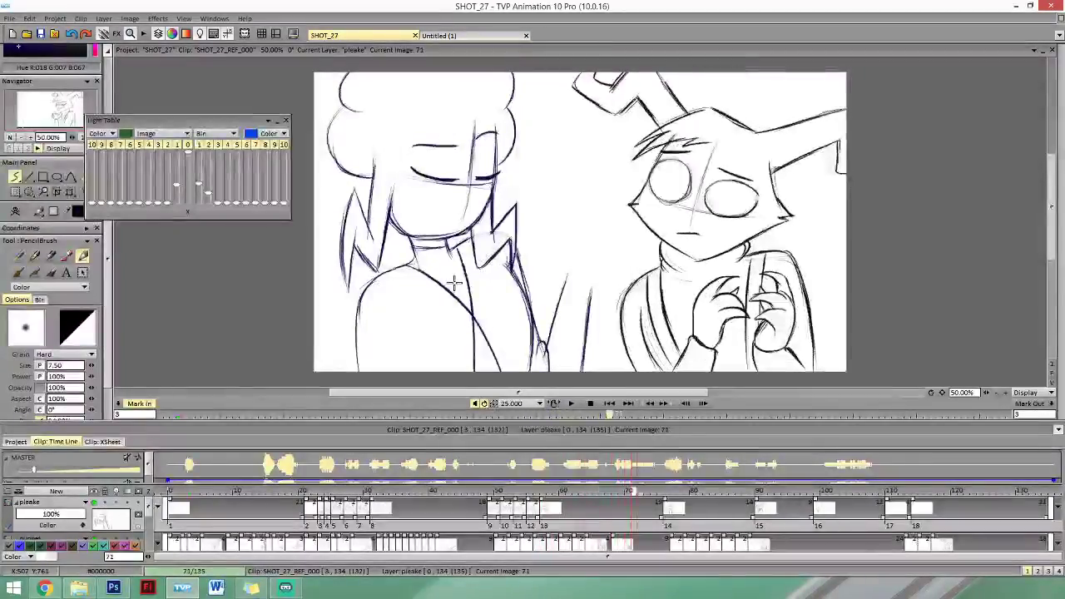
{"action": "key", "text": "Right"}
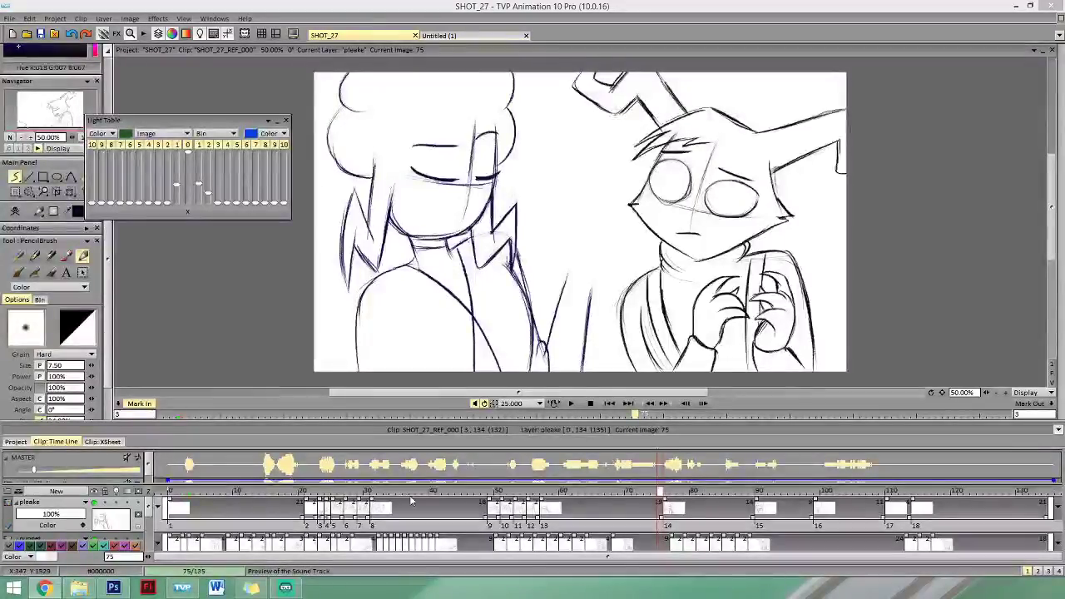
Create a blank drawing at frame 75 on the pleake layer and compare it with frames 74 and 76.
{"action": "left_click", "coordinate": [16, 213]}
{"action": "key", "text": "Left"}
{"action": "key", "text": "Right"}
{"action": "key", "text": "Right"}
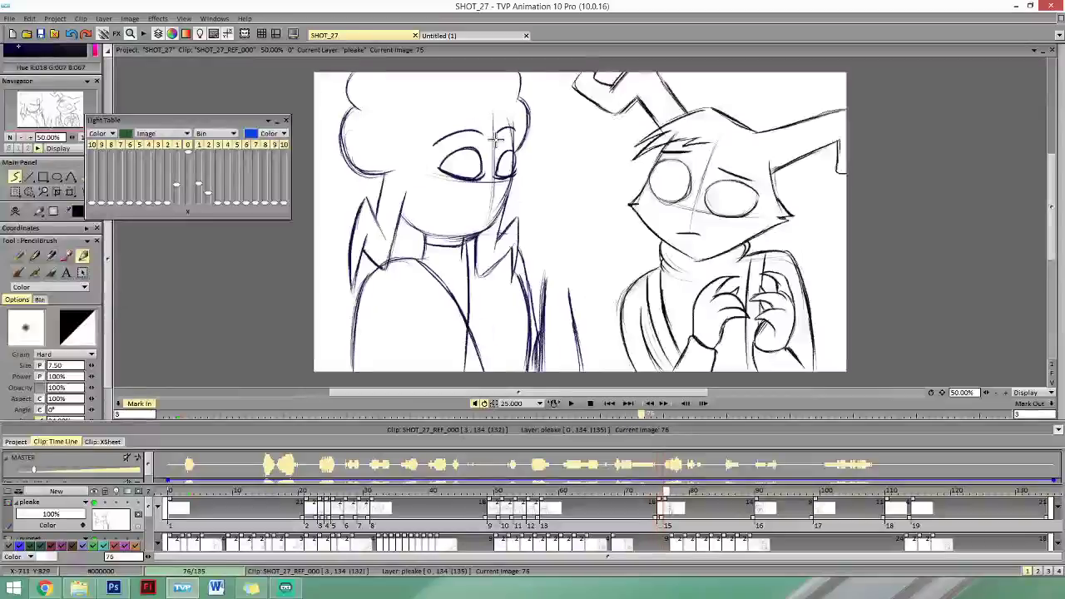
{"action": "key", "text": "Left"}
{"action": "key", "text": "Left"}
{"action": "key", "text": "Right"}
{"action": "key", "text": "Left"}
{"action": "key", "text": "Right"}
{"action": "key", "text": "Left"}
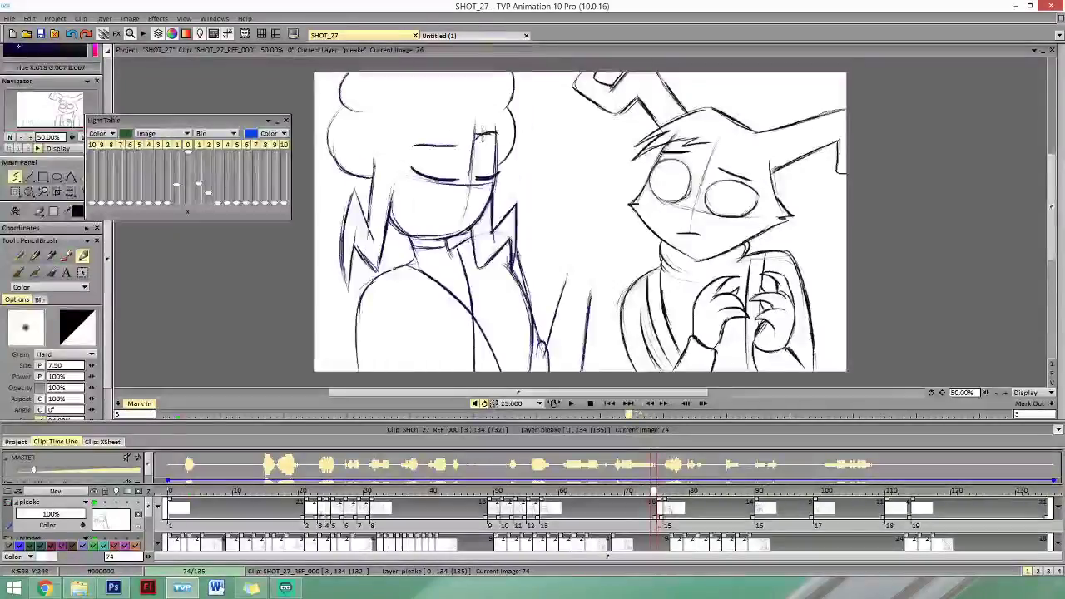
{"action": "key", "text": "Right"}
{"action": "key", "text": "Left"}
{"action": "key", "text": "Right"}
{"action": "key", "text": "Left"}
{"action": "key", "text": "Right"}
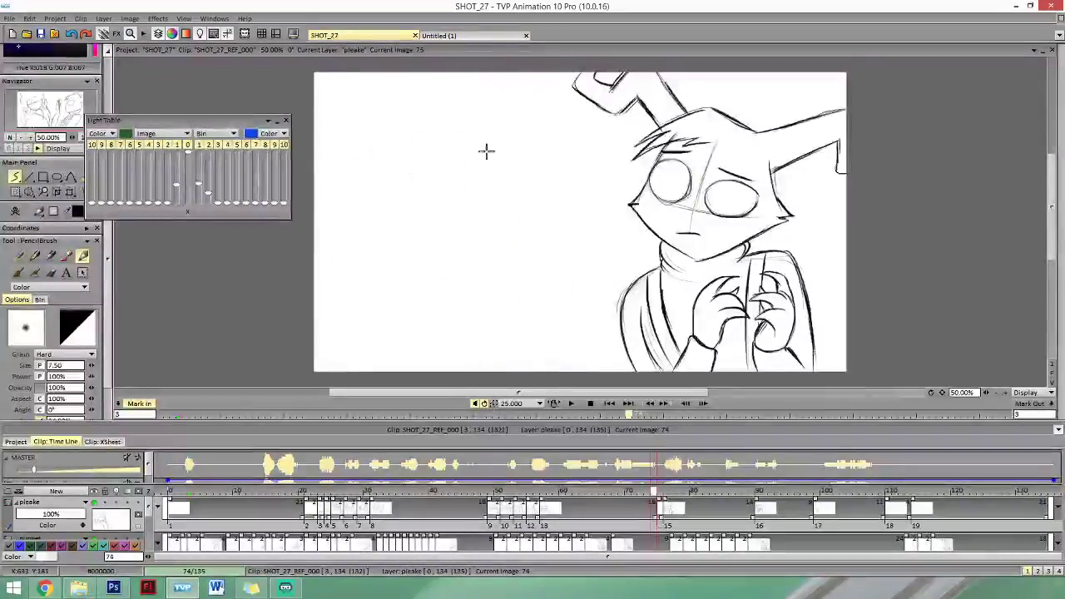
Sketch the curly-haired character's chin curve and far cheek line on frame 75, using the neighbouring drawings as reference.
{"action": "key", "text": "Left"}
{"action": "key", "text": "Right"}
{"action": "key", "text": "Left"}
{"action": "key", "text": "Right"}
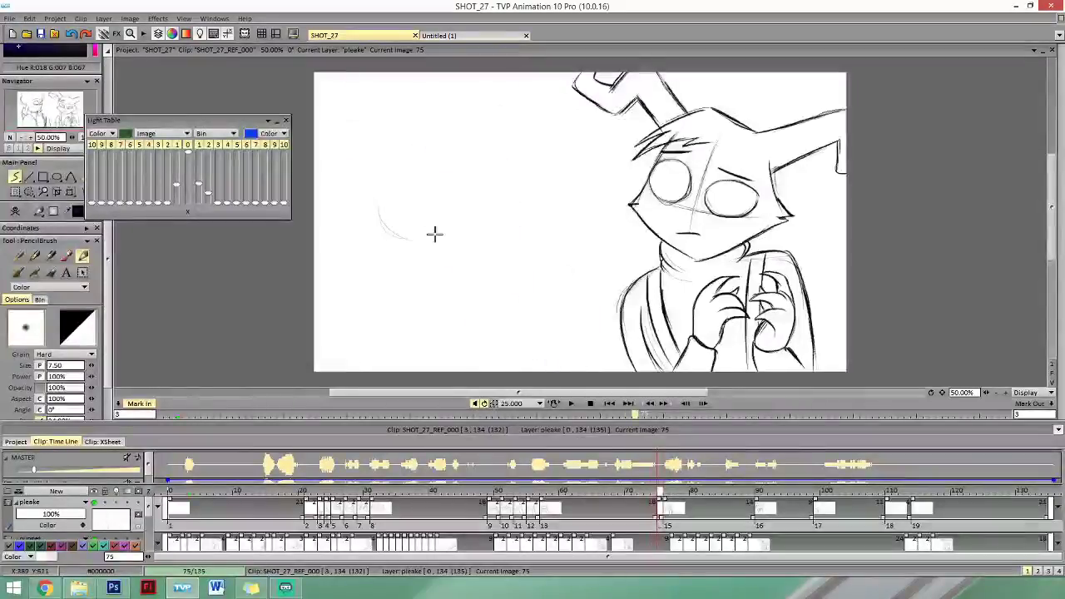
{"action": "key", "text": "Left"}
{"action": "key", "text": "Left"}
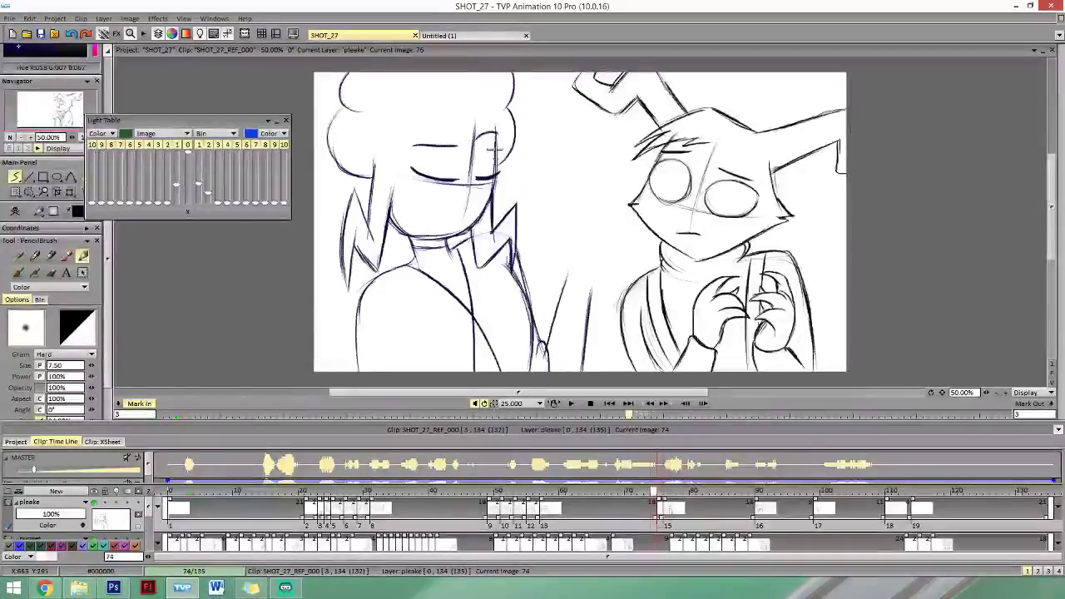
{"action": "key", "text": "Right"}
{"action": "left_click_drag", "start_coordinate": [491, 171], "coordinate": [450, 242]}
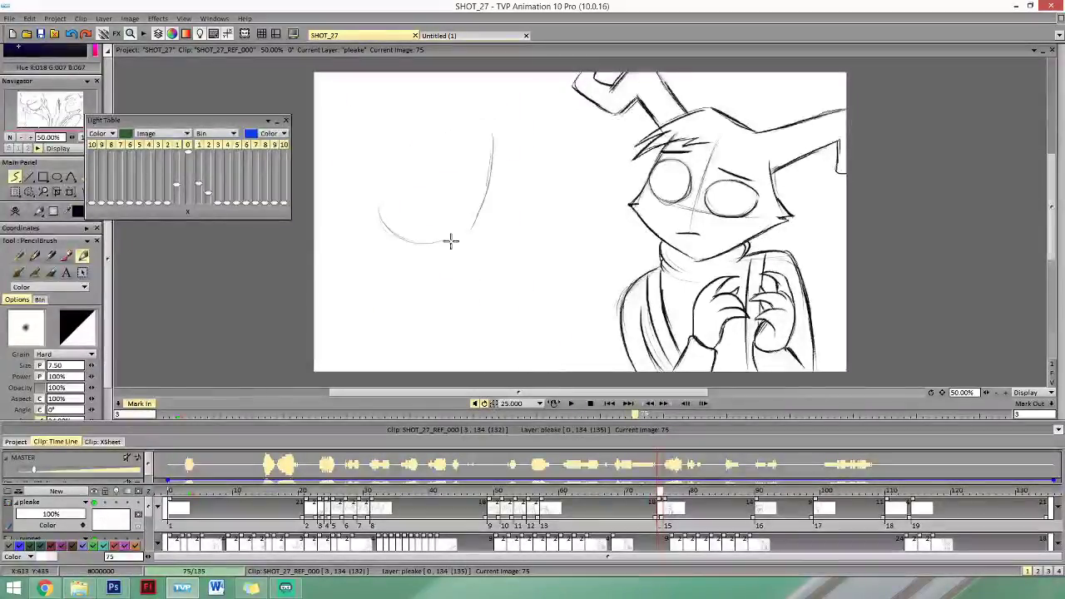
Join the far cheek to the chin and add a wider near cheek curve to the face on frame 75.
{"action": "key", "text": "Left"}
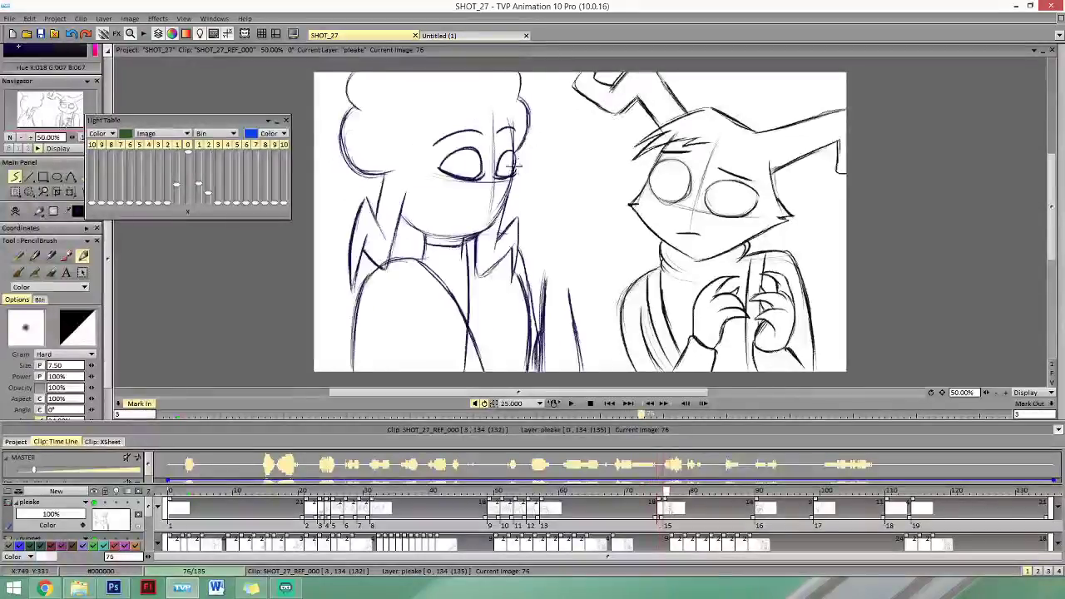
{"action": "key", "text": "Right"}
{"action": "key", "text": "Left"}
{"action": "key", "text": "Right"}
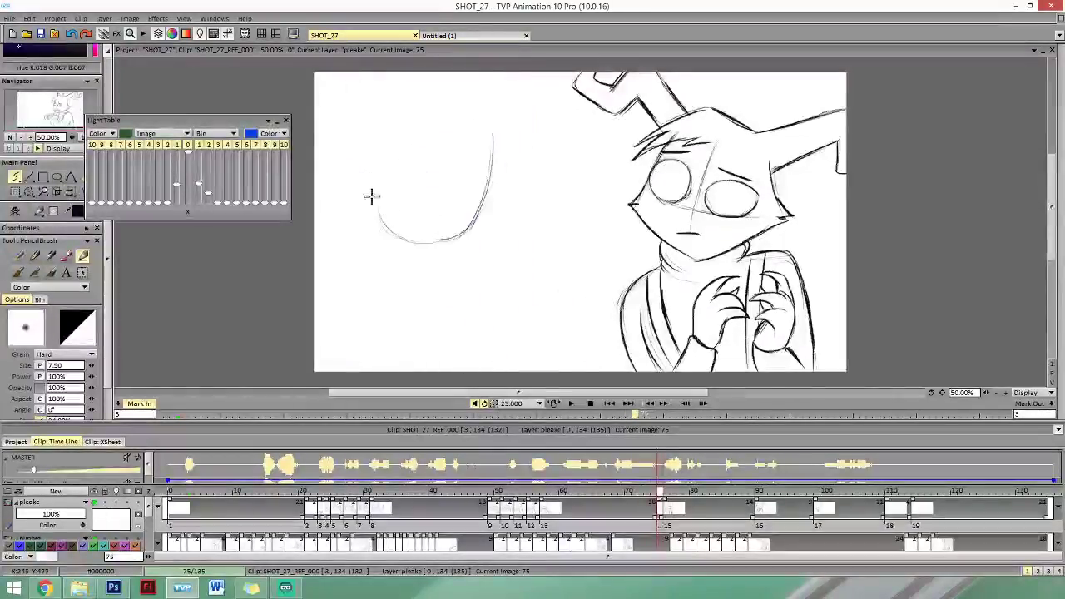
{"action": "left_click_drag", "start_coordinate": [371, 203], "coordinate": [410, 240]}
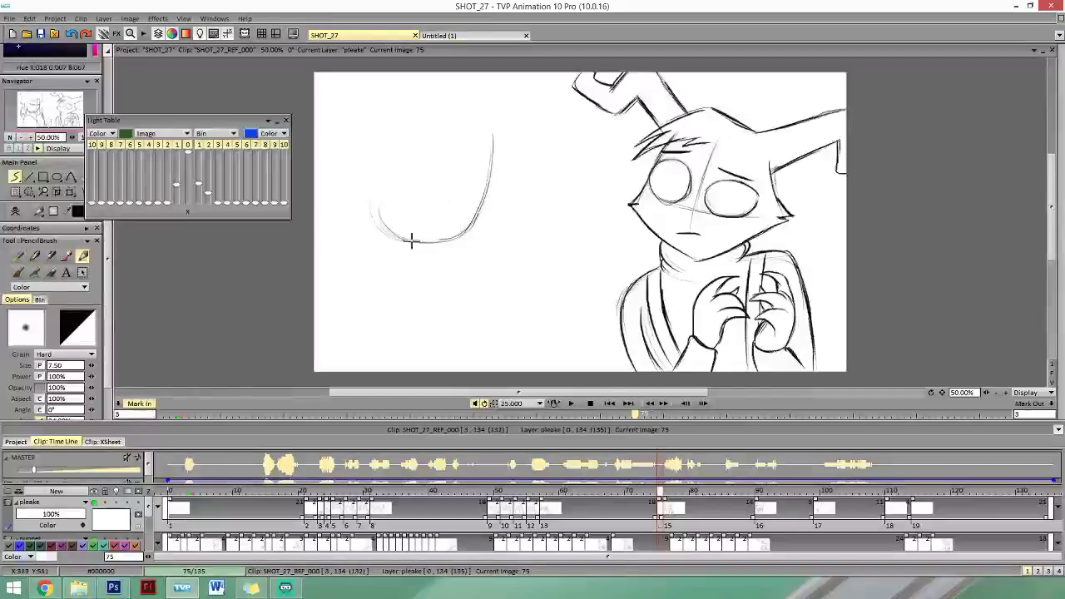
Strengthen the jawline on frame 75 with overlapping strokes from the far cheek to the chin, checking against frames 74 and 76.
{"action": "key", "text": "Left"}
{"action": "key", "text": "Right"}
{"action": "key", "text": "Right"}
{"action": "key", "text": "Left"}
{"action": "key", "text": "Left"}
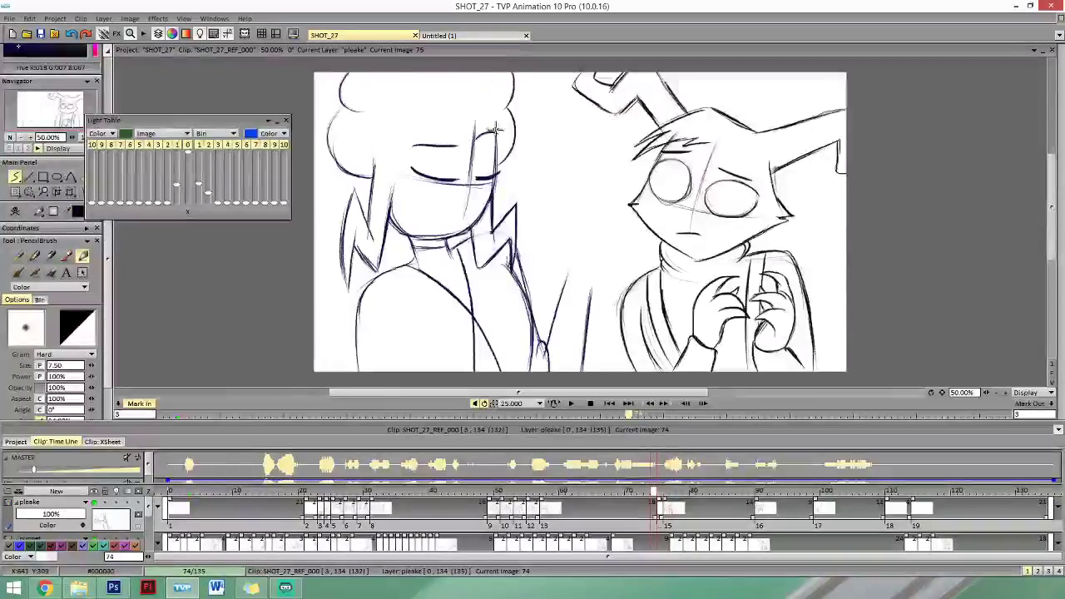
{"action": "key", "text": "Right"}
{"action": "left_click_drag", "start_coordinate": [490, 153], "coordinate": [460, 228]}
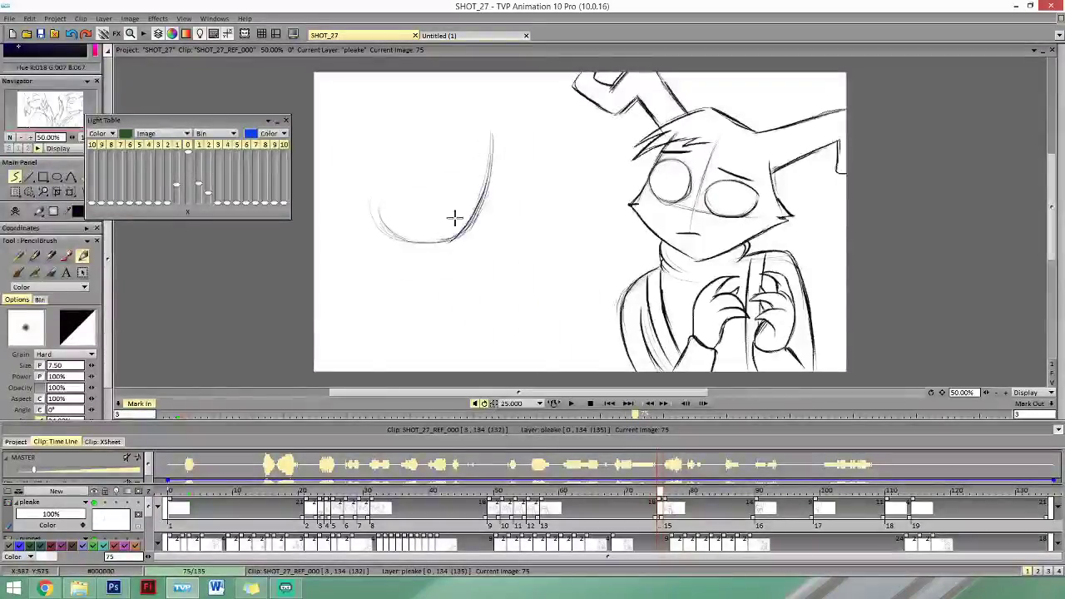
{"action": "key", "text": "Left"}
{"action": "key", "text": "Right"}
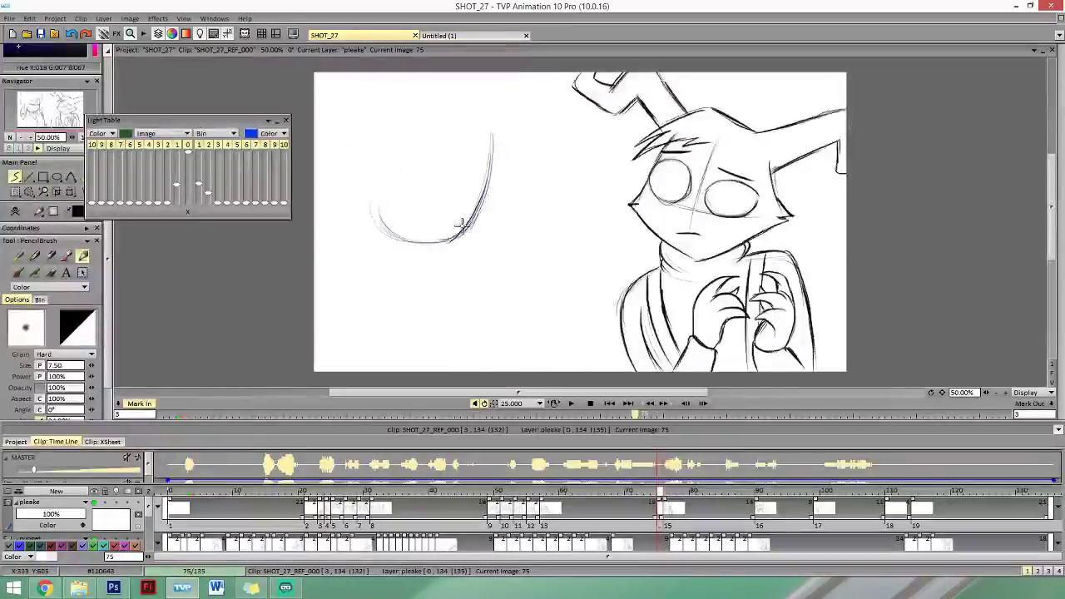
{"action": "key", "text": "Left"}
{"action": "key", "text": "Right"}
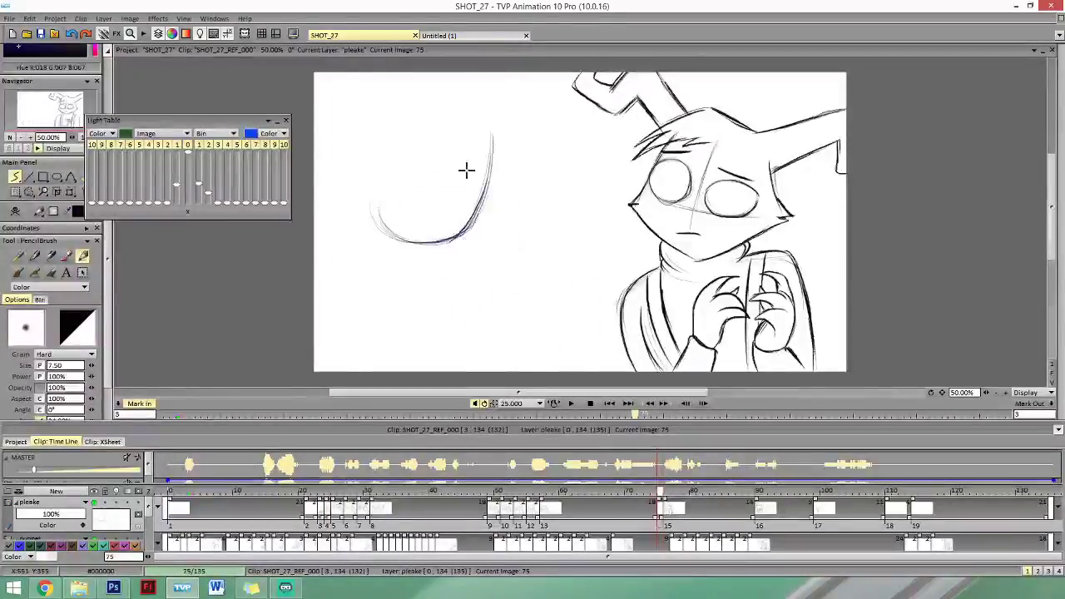
{"action": "key", "text": "Left"}
{"action": "key", "text": "Right"}
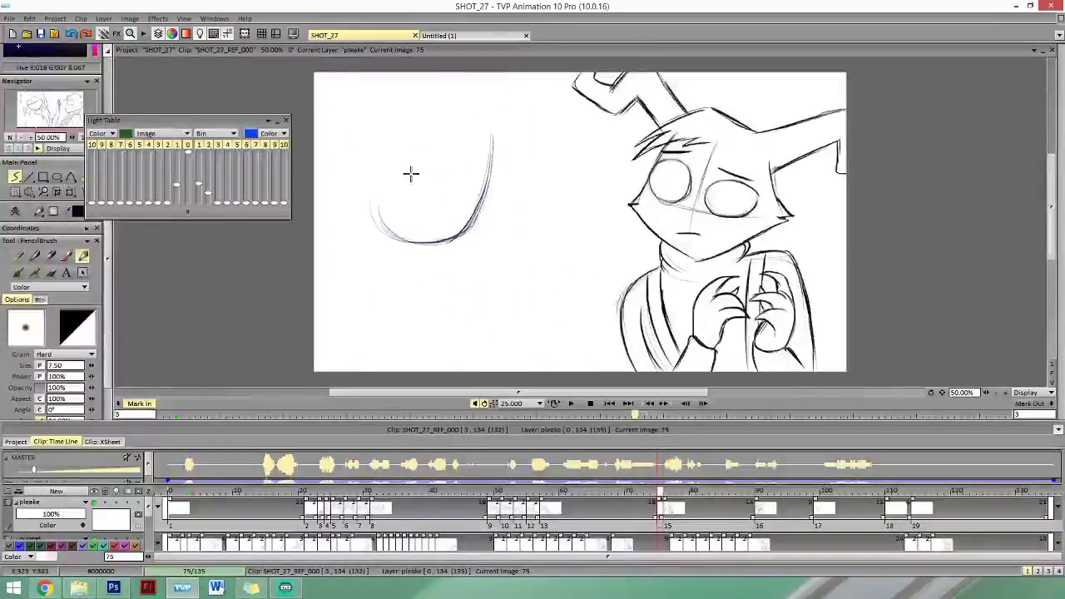
Draw the curved eye line and the tilted vertical centre guideline across the face on frame 75.
{"action": "key", "text": "Left"}
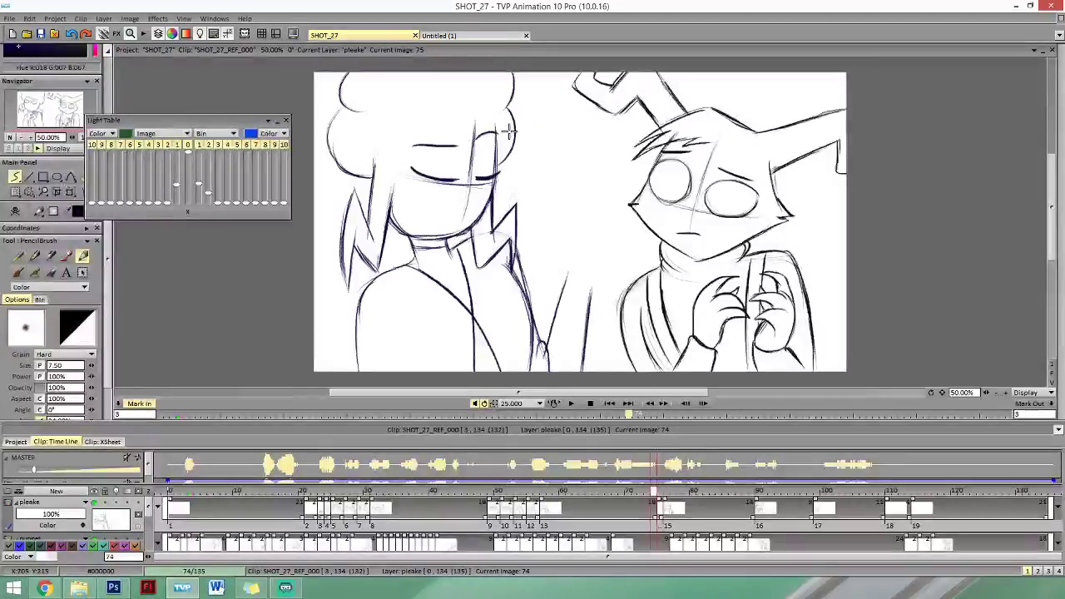
{"action": "key", "text": "Left"}
{"action": "key", "text": "Right"}
{"action": "key", "text": "Right"}
{"action": "key", "text": "Left"}
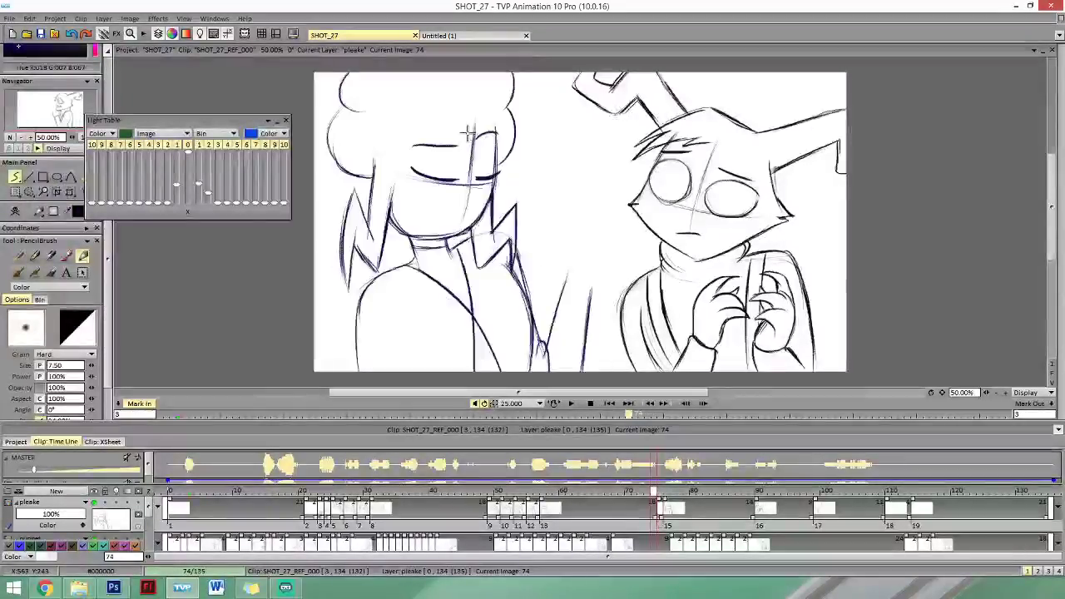
{"action": "key", "text": "Right"}
{"action": "left_click_drag", "start_coordinate": [455, 196], "coordinate": [464, 134]}
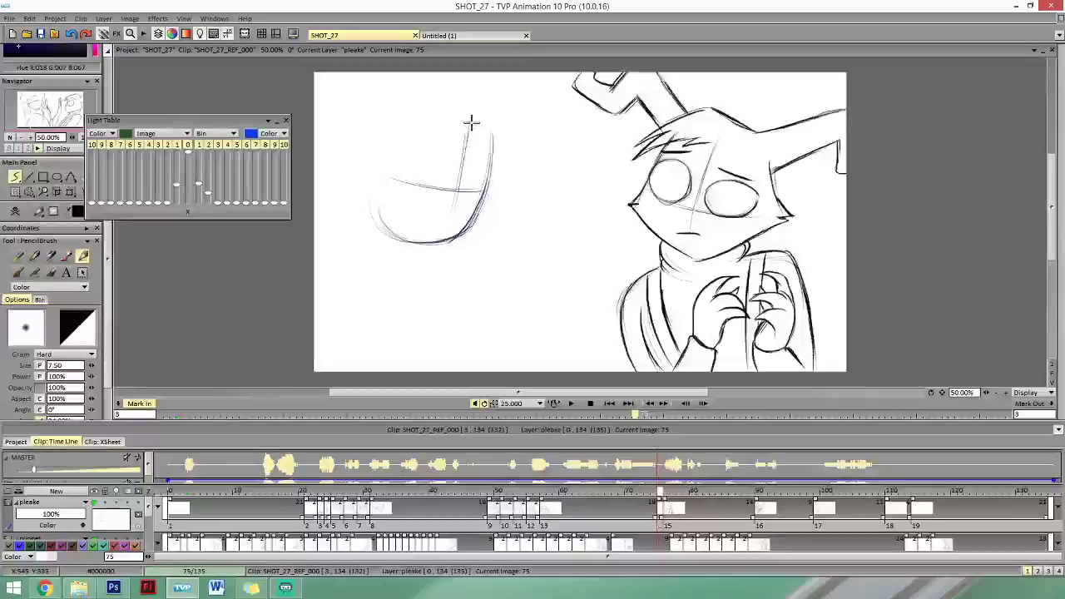
Draw both lowered eyebrows on the frame 75 face, flipping through the adjacent frames to judge their placement.
{"action": "key", "text": "Left"}
{"action": "key", "text": "Left"}
{"action": "key", "text": "Right"}
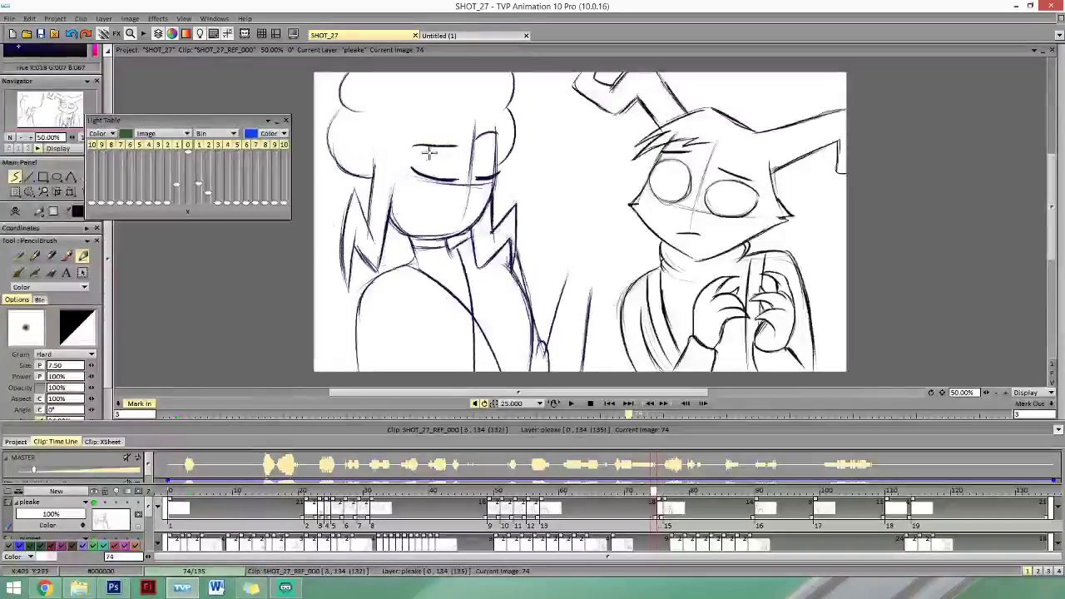
{"action": "key", "text": "Right"}
{"action": "left_click_drag", "start_coordinate": [410, 151], "coordinate": [495, 148]}
{"action": "key", "text": "Left"}
{"action": "key", "text": "Right"}
{"action": "key", "text": "Right"}
{"action": "key", "text": "Left"}
{"action": "key", "text": "Left"}
{"action": "key", "text": "Right"}
{"action": "key", "text": "Left"}
{"action": "key", "text": "Right"}
{"action": "key", "text": "Right"}
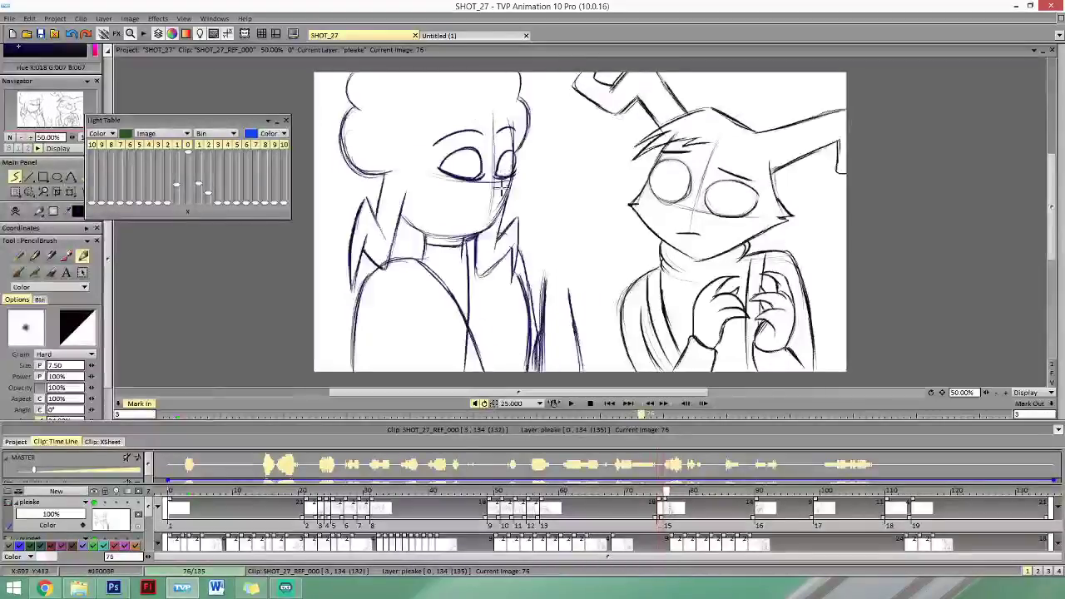
Draw the two closed eyelids as thick downward curves along the eye guideline on frame 75.
{"action": "key", "text": "Left"}
{"action": "key", "text": "Left"}
{"action": "key", "text": "Right"}
{"action": "key", "text": "Right"}
{"action": "key", "text": "Left"}
{"action": "left_click_drag", "start_coordinate": [405, 168], "coordinate": [445, 179]}
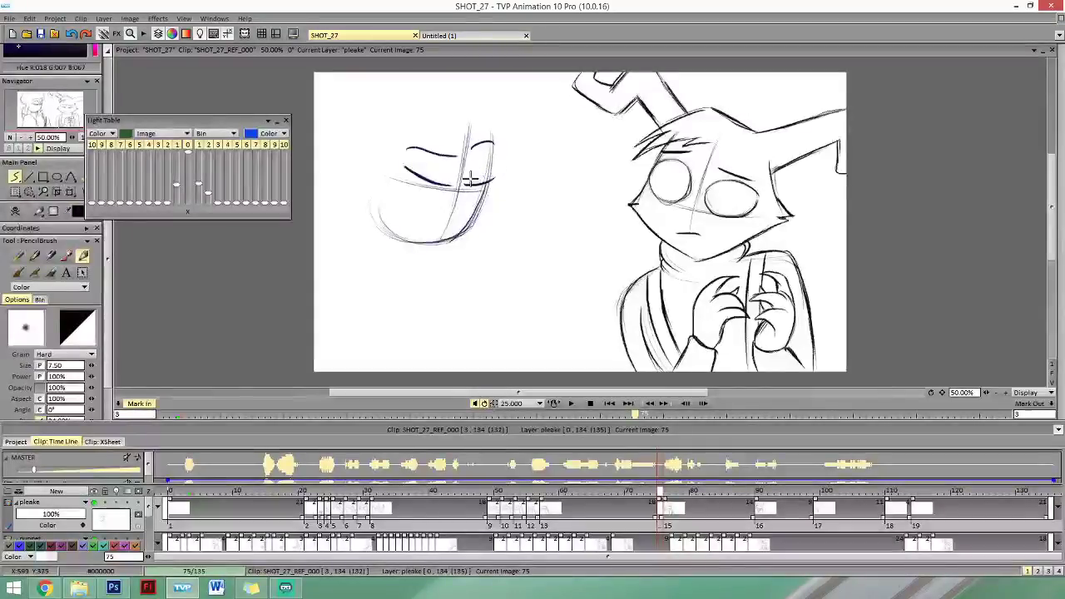
{"action": "left_click_drag", "start_coordinate": [472, 183], "coordinate": [492, 178]}
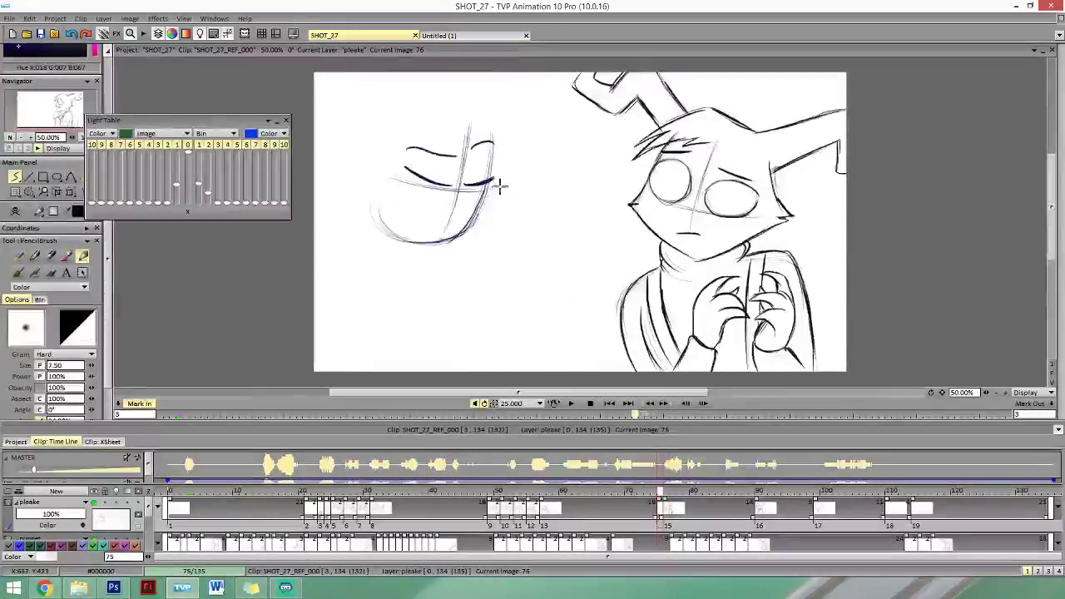
Add small crease marks above the inner corners of both closed eyes on frame 75.
{"action": "key", "text": "Right"}
{"action": "key", "text": "Left"}
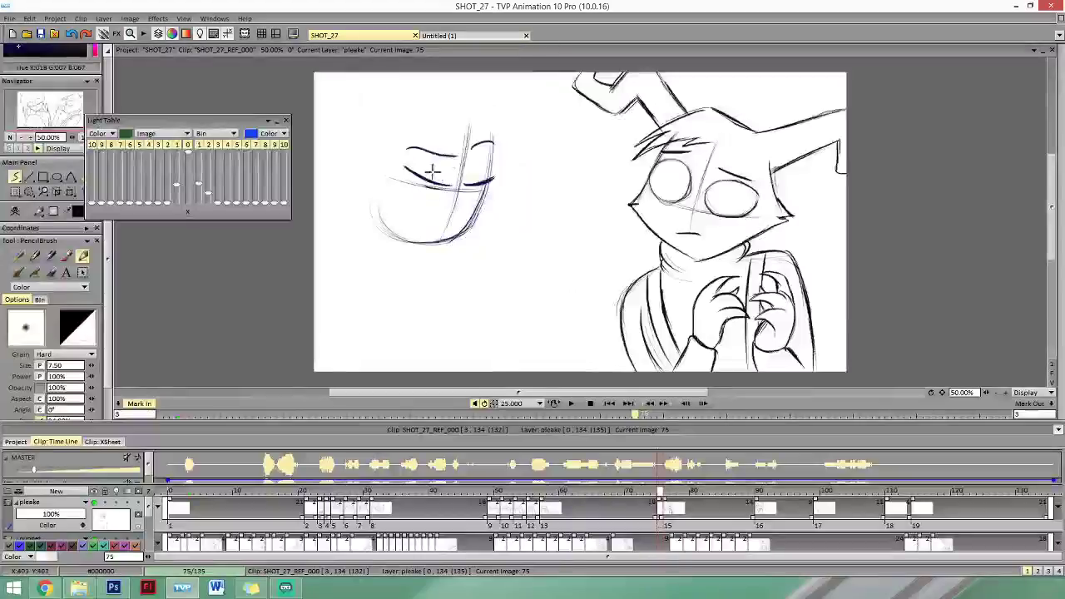
{"action": "key", "text": "Right"}
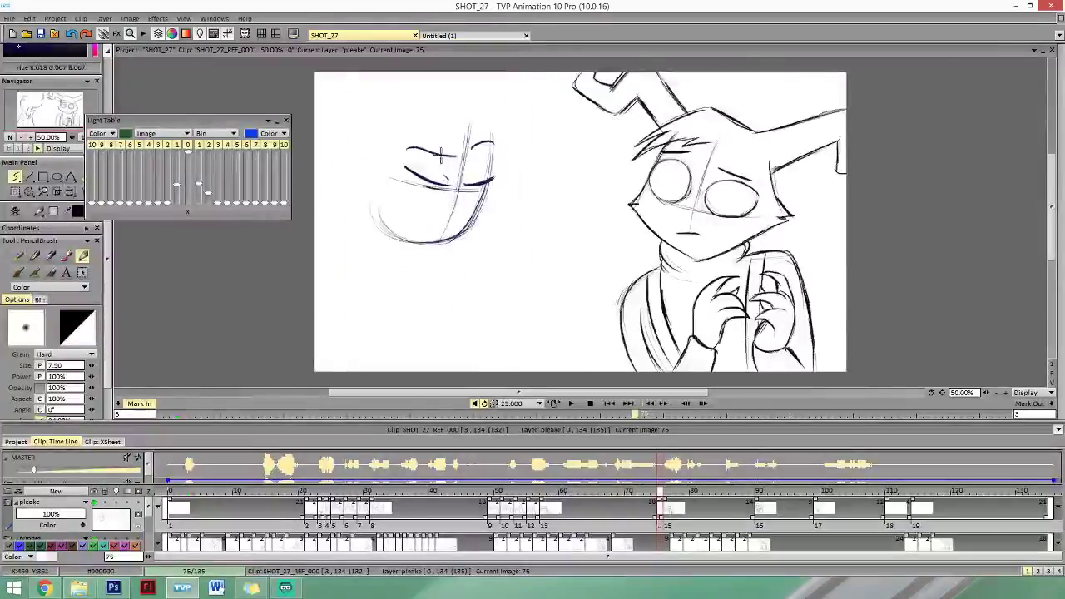
{"action": "key", "text": "Left"}
{"action": "key", "text": "Right"}
{"action": "key", "text": "Left"}
{"action": "key", "text": "Right"}
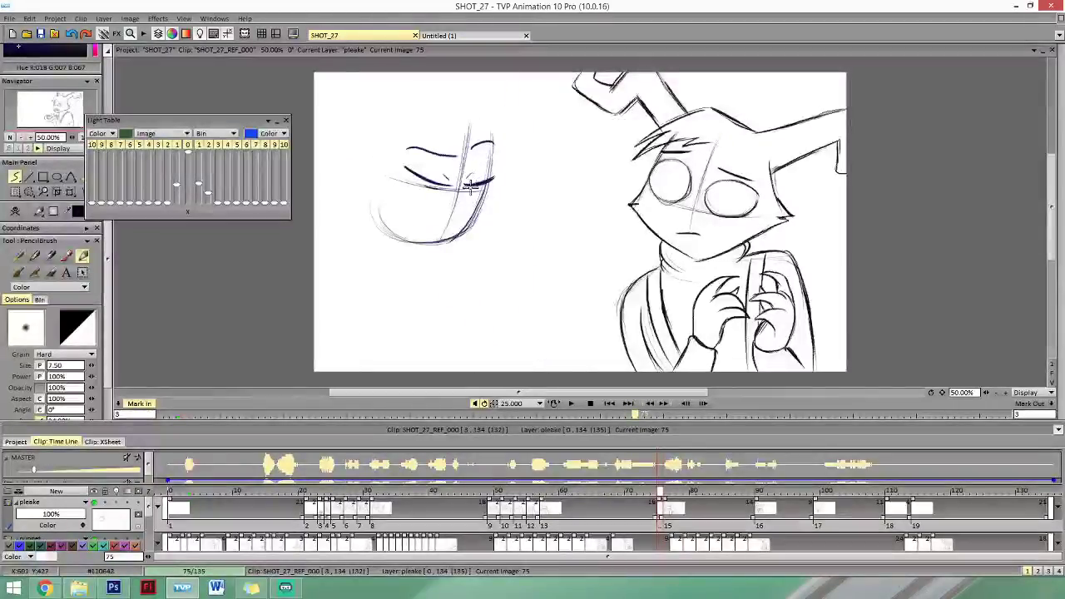
{"action": "key", "text": "Left"}
{"action": "key", "text": "Right"}
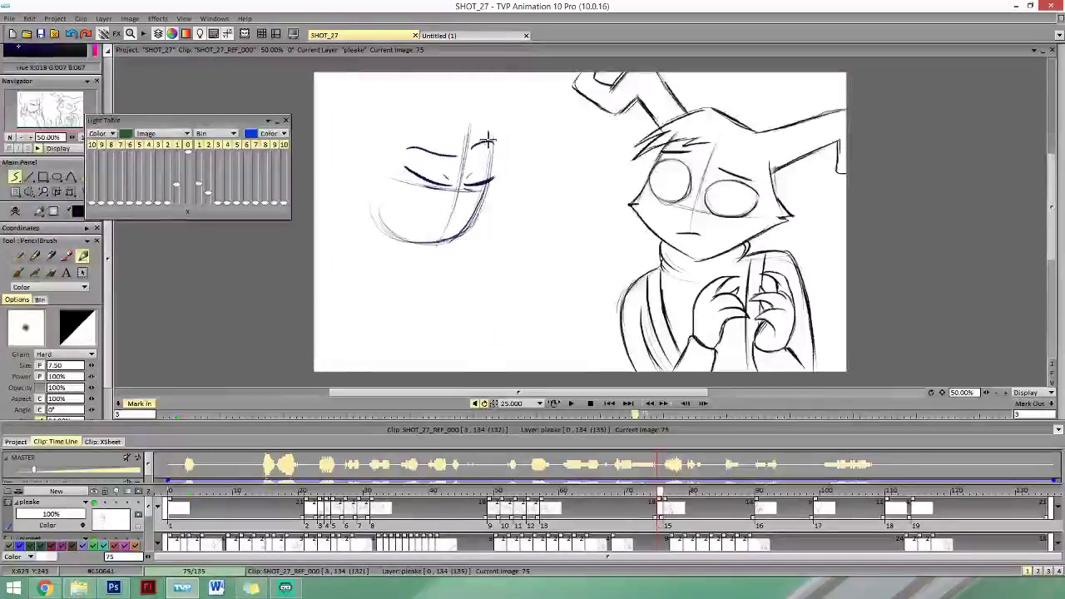
Flip between frames 74, 75 and 76 to examine how the new face drawing moves between its neighbours.
{"action": "key", "text": "Left"}
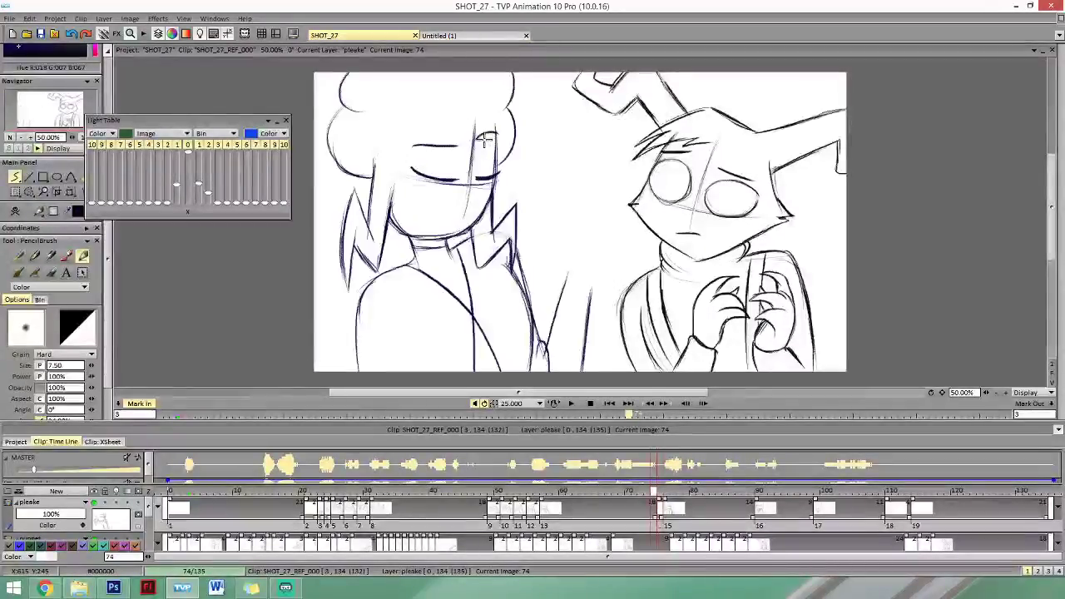
{"action": "key", "text": "Right"}
{"action": "key", "text": "Right"}
{"action": "key", "text": "Left"}
{"action": "key", "text": "Left"}
{"action": "key", "text": "Right"}
{"action": "key", "text": "Right"}
{"action": "key", "text": "Left"}
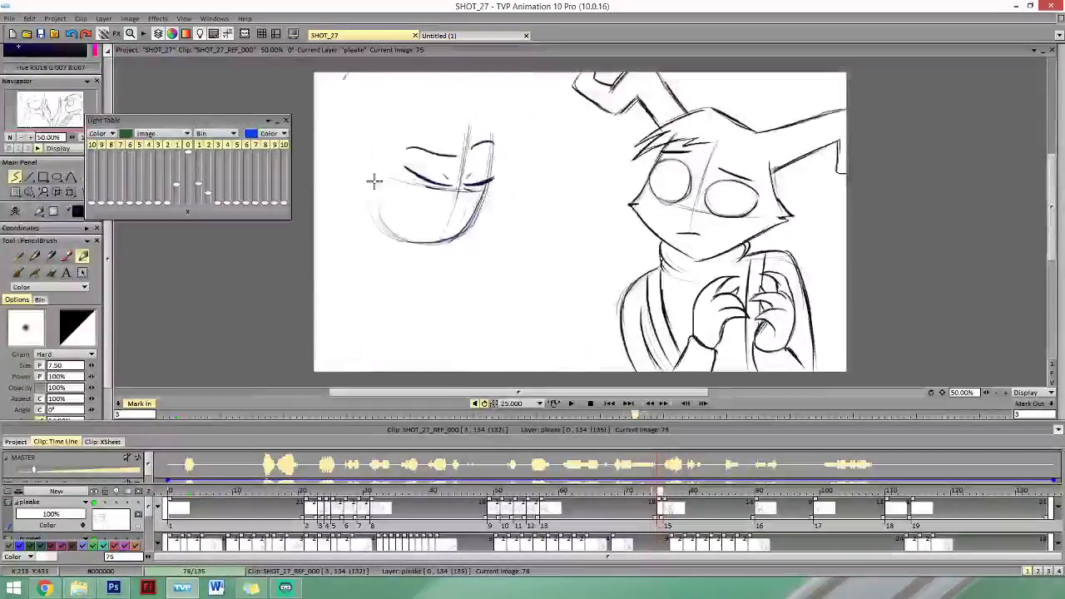
{"action": "key", "text": "Left"}
{"action": "key", "text": "Right"}
{"action": "key", "text": "Left"}
{"action": "key", "text": "Right"}
{"action": "key", "text": "Right"}
{"action": "key", "text": "Left"}
{"action": "key", "text": "Left"}
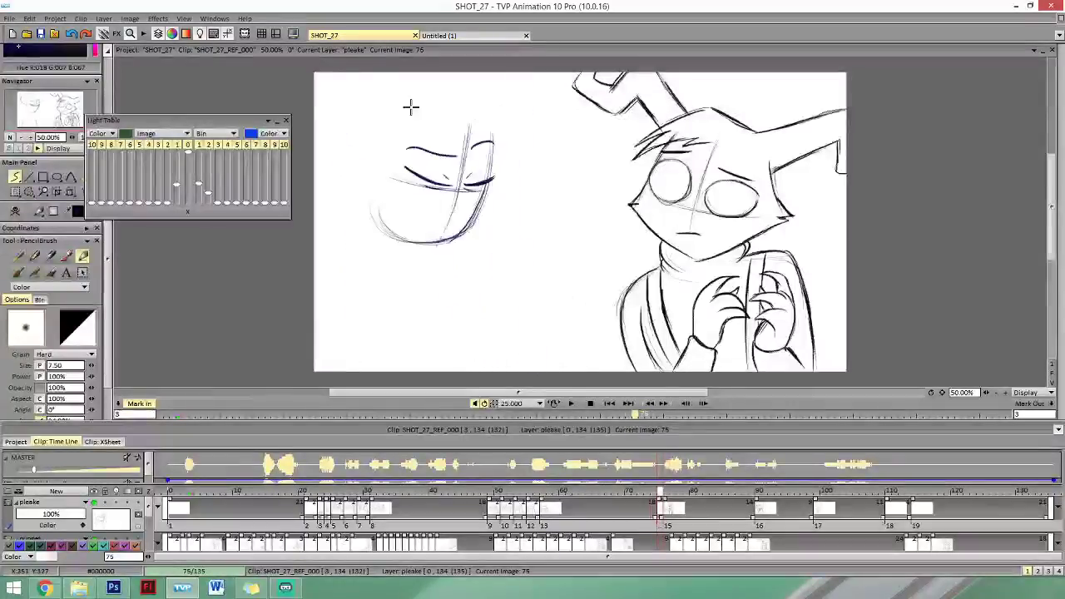
{"action": "key", "text": "Right"}
{"action": "key", "text": "Right"}
{"action": "key", "text": "Left"}
{"action": "key", "text": "Right"}
{"action": "key", "text": "Right"}
{"action": "key", "text": "Right"}
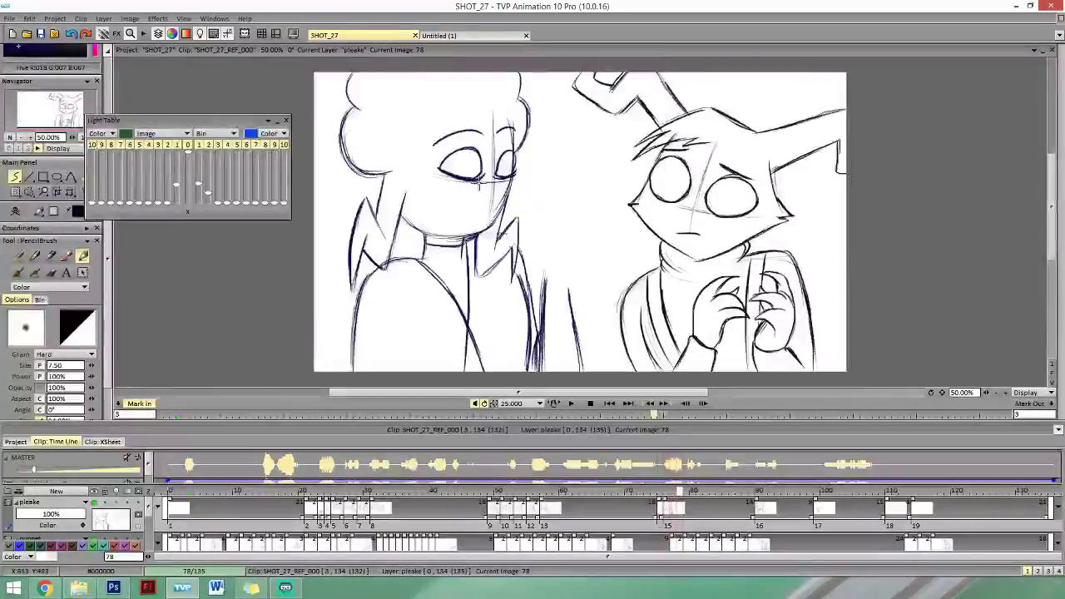
{"action": "key", "text": "Left"}
{"action": "key", "text": "Left"}
{"action": "key", "text": "Left"}
{"action": "key", "text": "Left"}
{"action": "key", "text": "Right"}
{"action": "key", "text": "Right"}
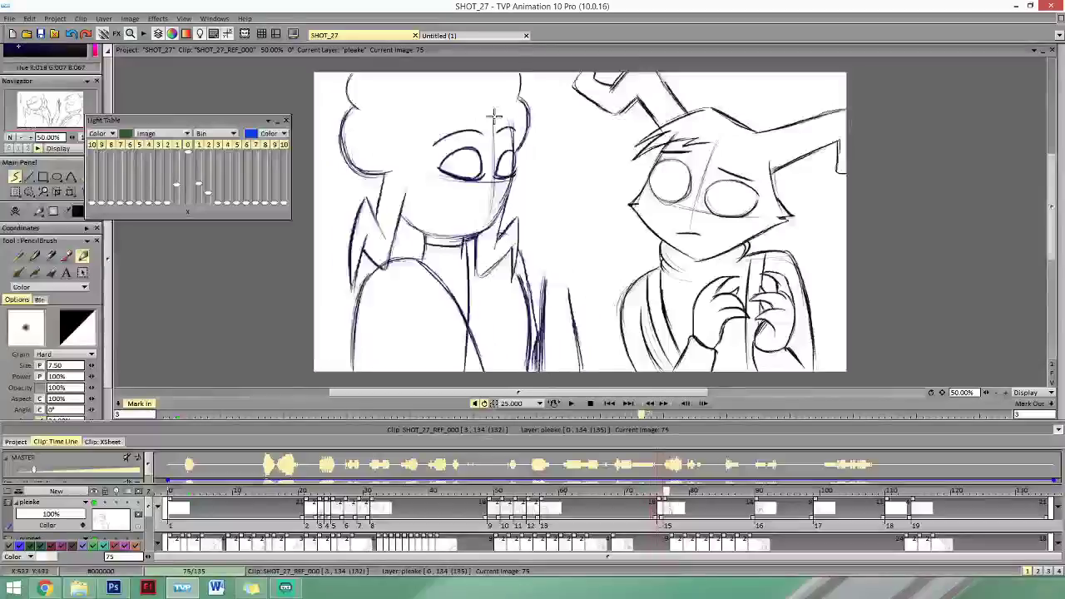
Darken the far edge of the face beside the eye on frame 75 and check it against the adjacent frames.
{"action": "key", "text": "Left"}
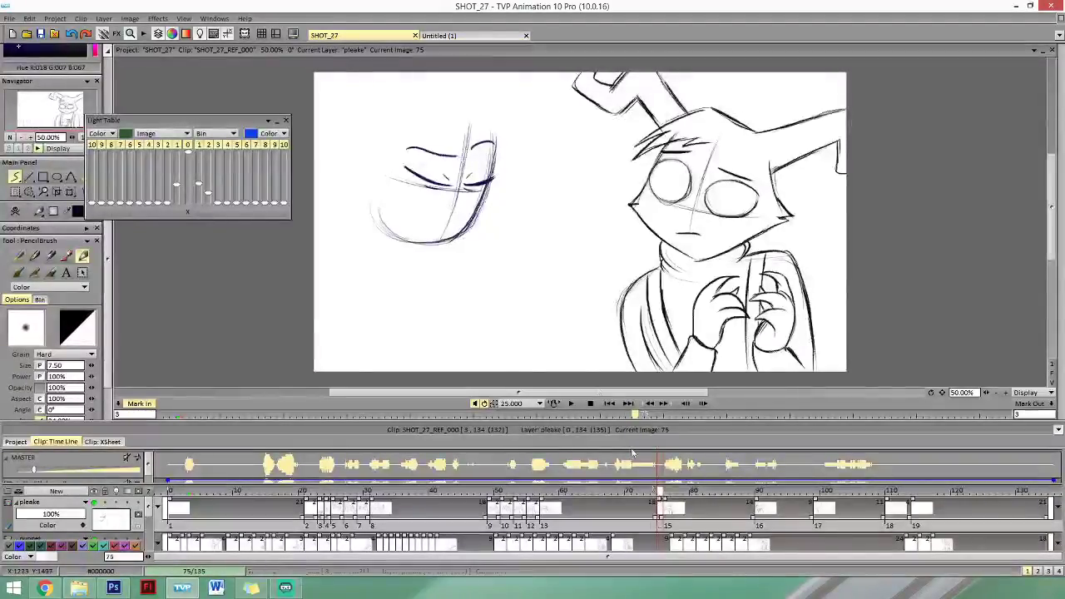
{"action": "key", "text": "Left"}
{"action": "key", "text": "Left"}
{"action": "key", "text": "Right"}
{"action": "key", "text": "Left"}
{"action": "key", "text": "Right"}
{"action": "key", "text": "Right"}
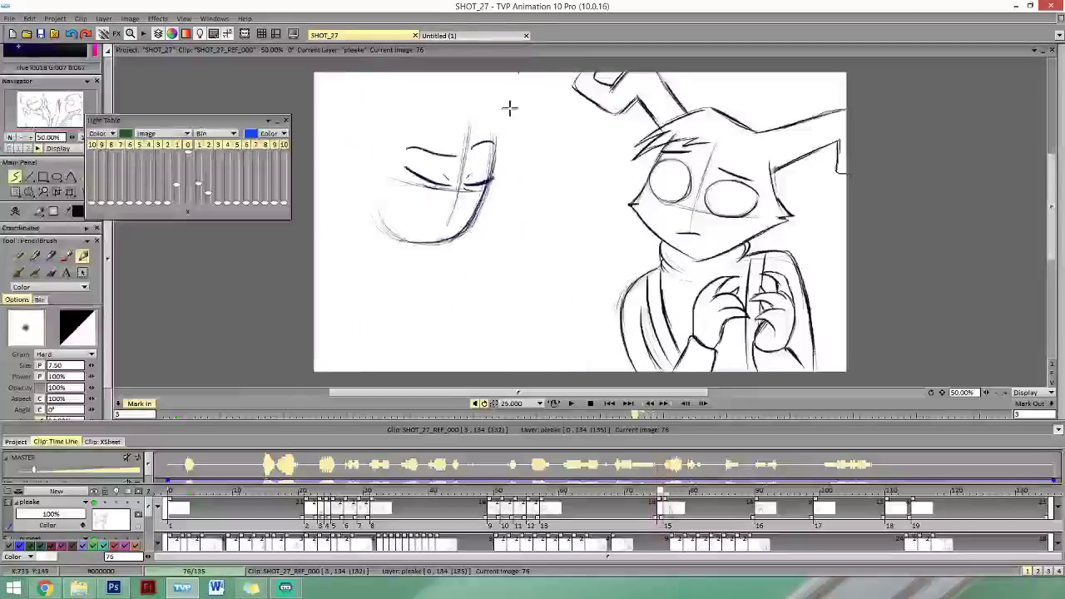
Flip through frames 74 to 77 to examine how the character's head and hair move around the frame 75 drawing.
{"action": "key", "text": "Left"}
{"action": "key", "text": "Right"}
{"action": "key", "text": "Right"}
{"action": "key", "text": "Left"}
{"action": "key", "text": "Right"}
{"action": "key", "text": "Right"}
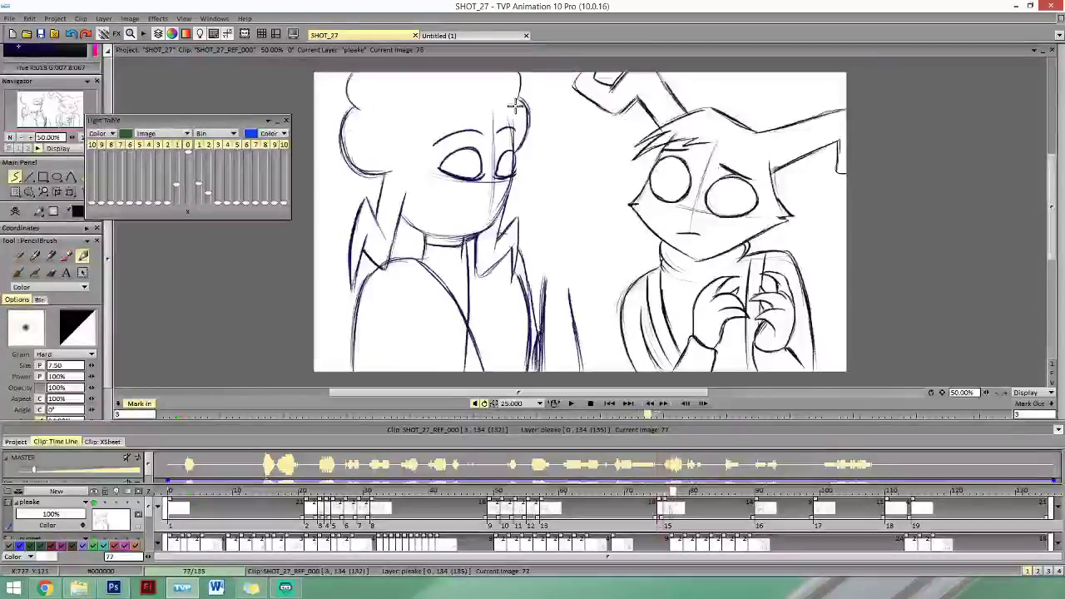
{"action": "key", "text": "Left"}
{"action": "key", "text": "Left"}
{"action": "key", "text": "Left"}
{"action": "key", "text": "Right"}
{"action": "key", "text": "Right"}
{"action": "key", "text": "Left"}
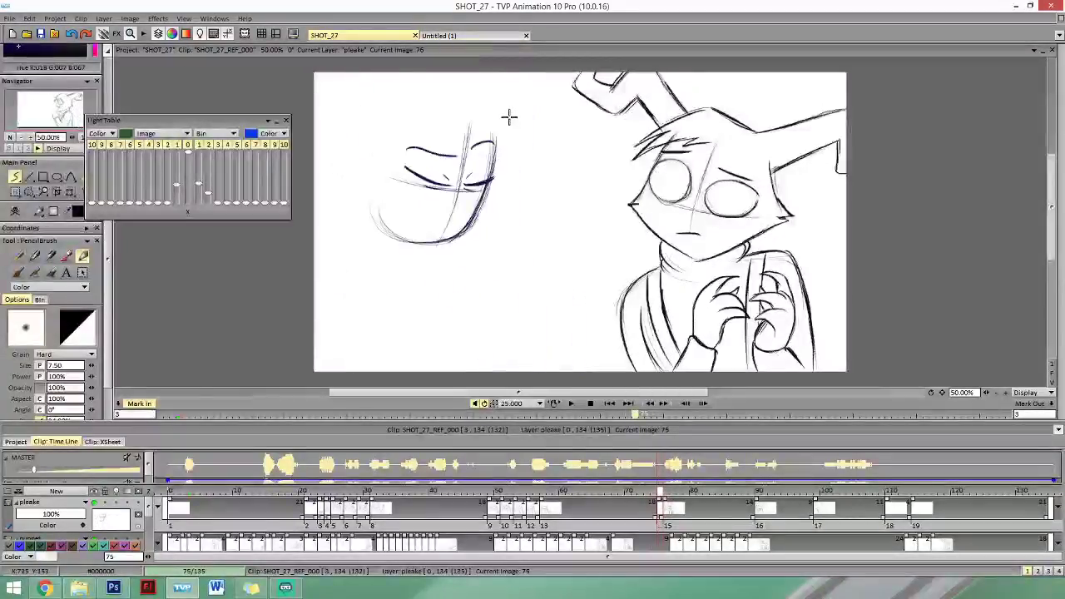
Draw the curved hair curl beside the far eye on frame 75, bringing it down to the edge of the face.
{"action": "key", "text": "Left"}
{"action": "key", "text": "Right"}
{"action": "key", "text": "Left"}
{"action": "key", "text": "Right"}
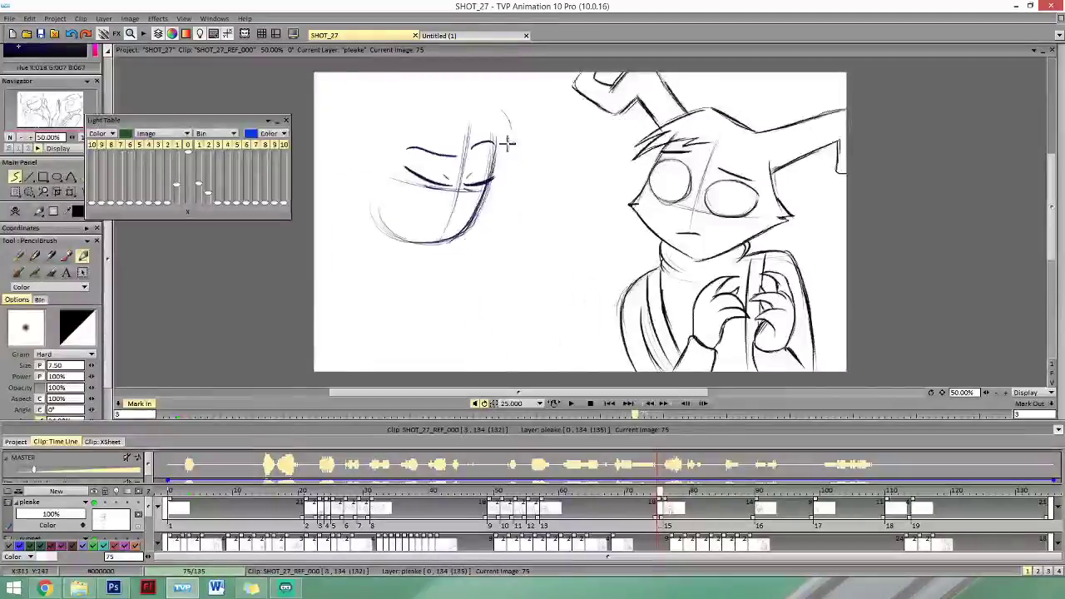
{"action": "key", "text": "Left"}
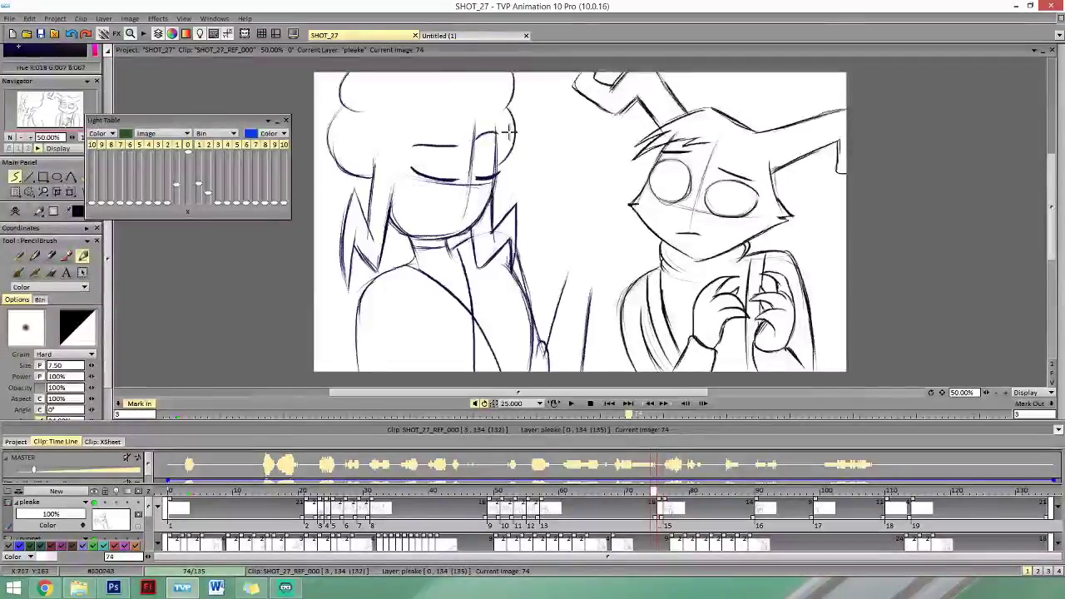
{"action": "key", "text": "Right"}
{"action": "key", "text": "Left"}
{"action": "key", "text": "Right"}
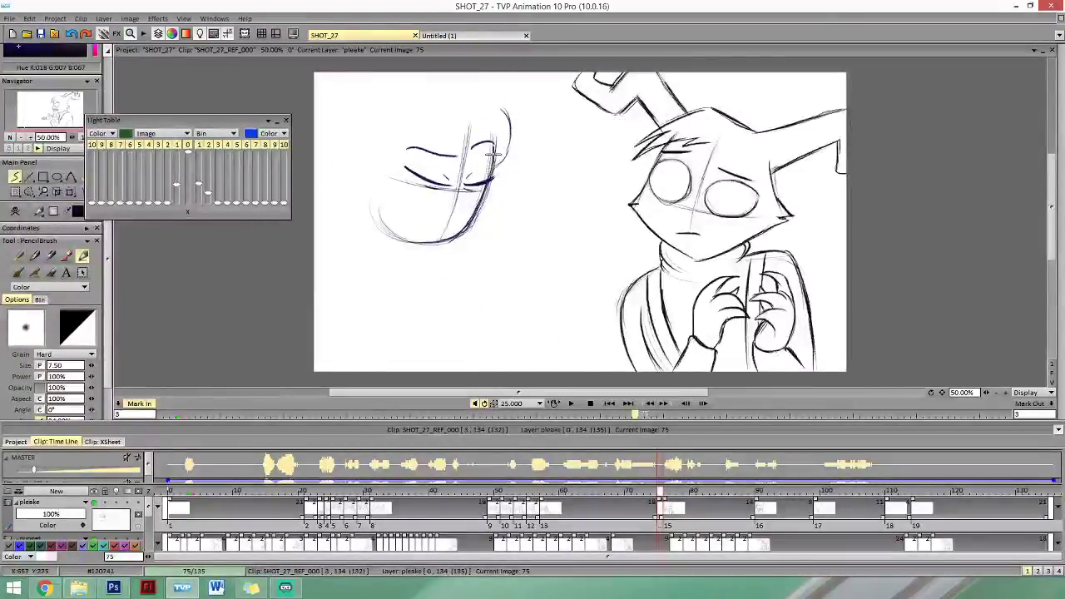
{"action": "left_click_drag", "start_coordinate": [499, 162], "coordinate": [496, 140]}
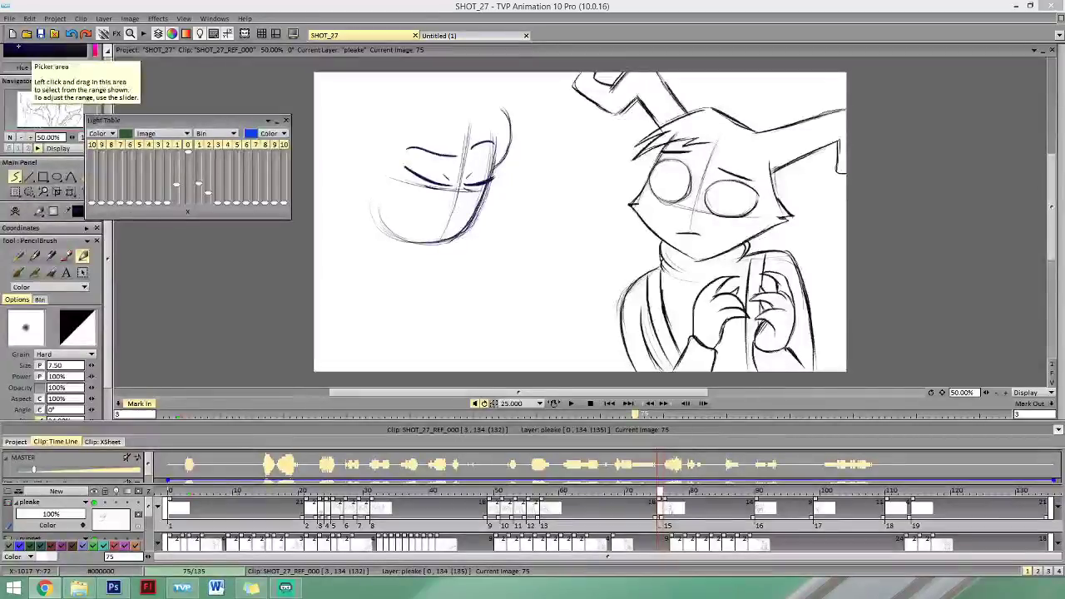
Flip between frames 74, 75 and 76 to compare the head, neck and shoulder positions around the new drawing.
{"action": "key", "text": "Left"}
{"action": "key", "text": "Right"}
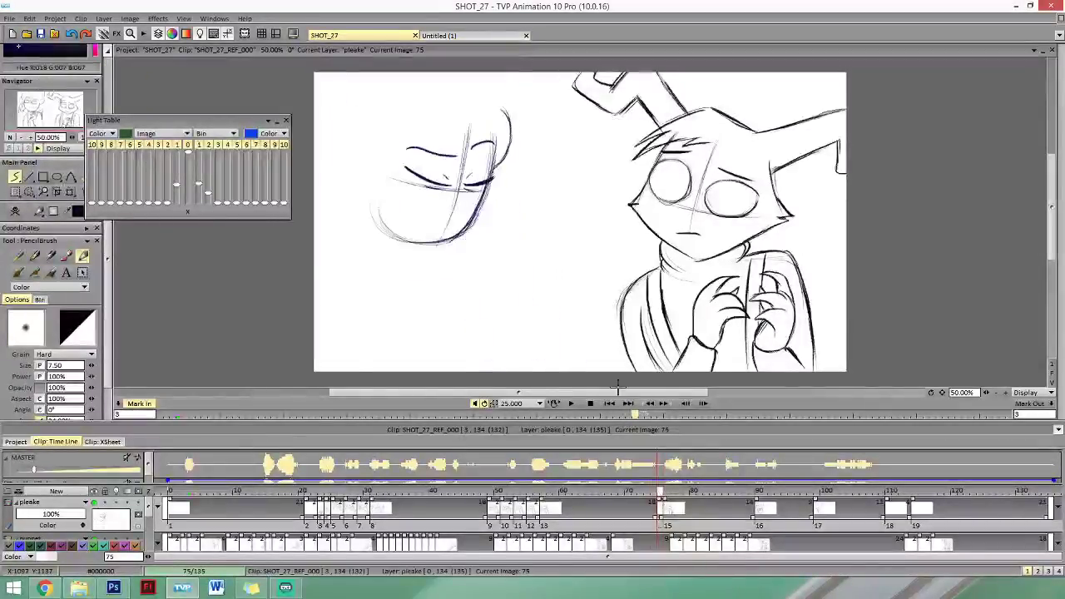
{"action": "key", "text": "Right"}
{"action": "key", "text": "Left"}
{"action": "key", "text": "Left"}
{"action": "key", "text": "Right"}
{"action": "key", "text": "Right"}
{"action": "key", "text": "Left"}
{"action": "key", "text": "Left"}
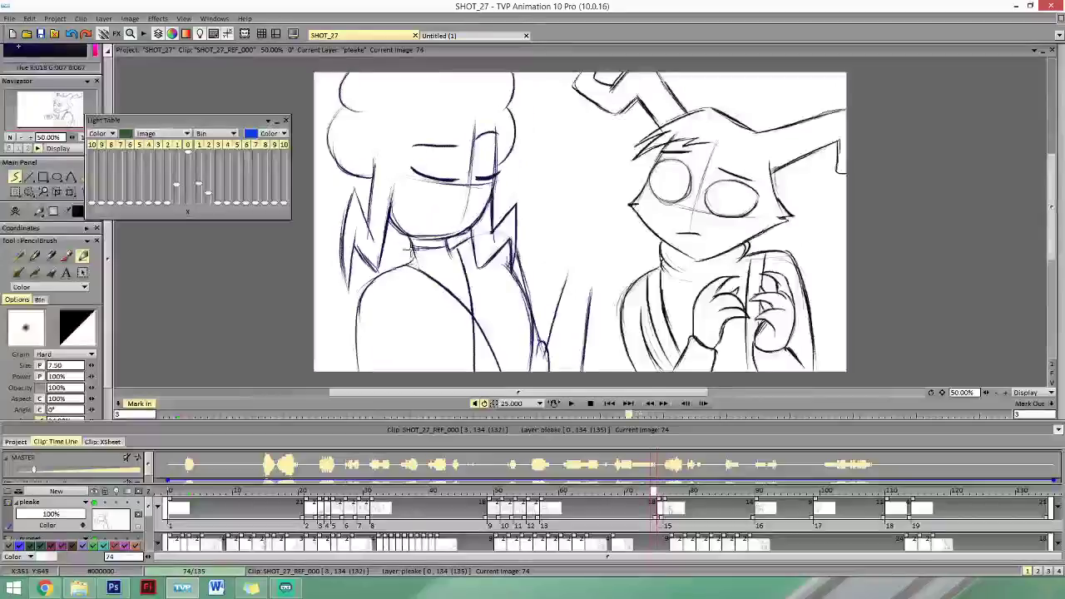
Draw the short near-side neck line below the jaw on frame 75, using the adjacent frames as reference.
{"action": "key", "text": "Right"}
{"action": "key", "text": "Left"}
{"action": "key", "text": "Right"}
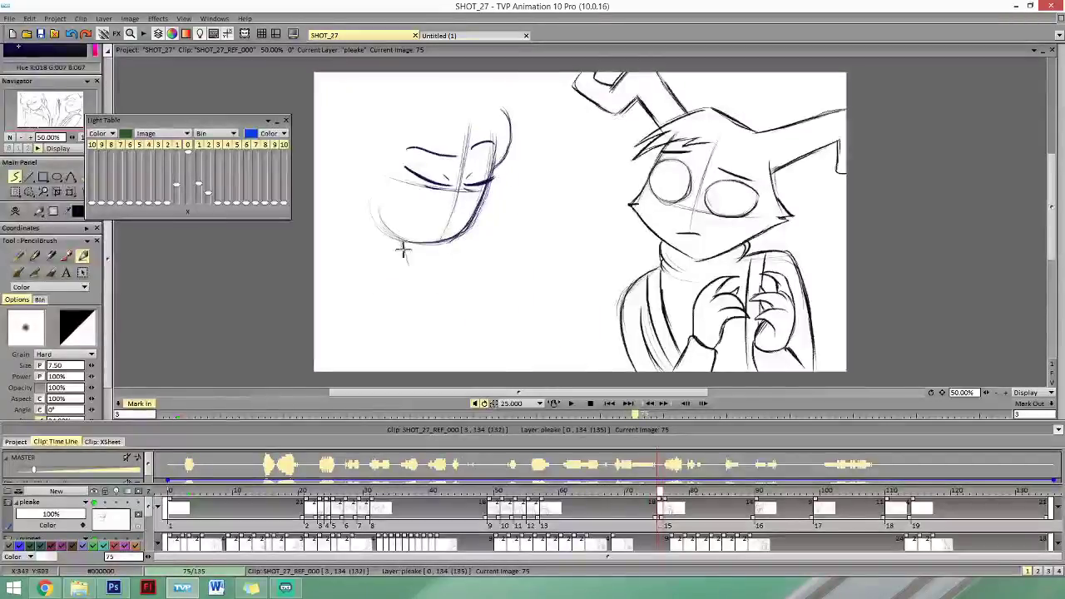
{"action": "left_click_drag", "start_coordinate": [401, 242], "coordinate": [408, 265]}
{"action": "key", "text": "Left"}
{"action": "key", "text": "Right"}
{"action": "key", "text": "Right"}
{"action": "key", "text": "Left"}
{"action": "key", "text": "Left"}
{"action": "key", "text": "Right"}
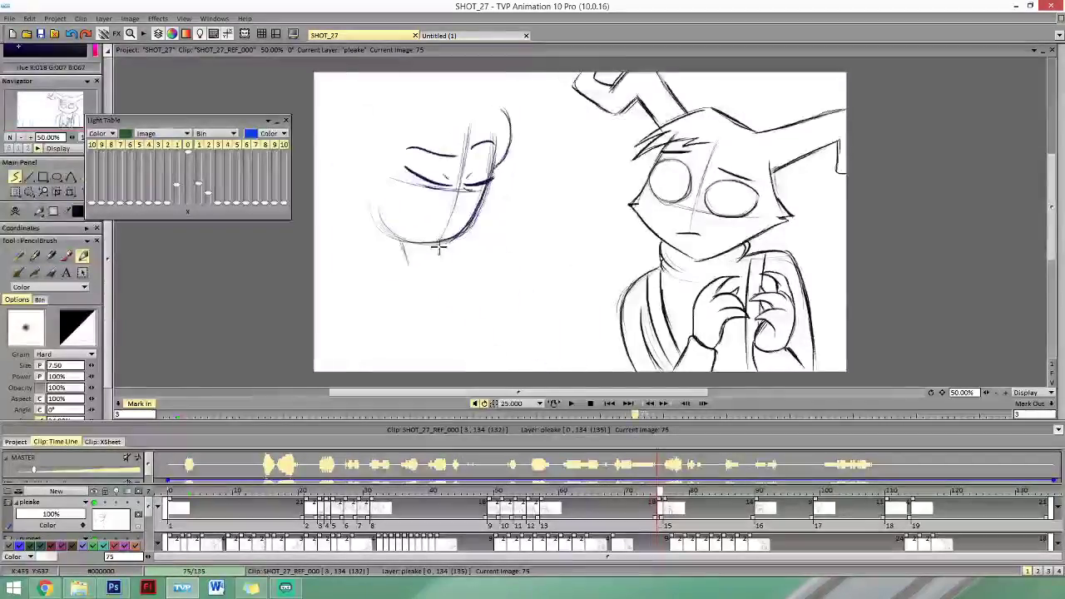
Draw the short far-side neck line below the chin on frame 75, using frames 74 and 76 as reference.
{"action": "key", "text": "Right"}
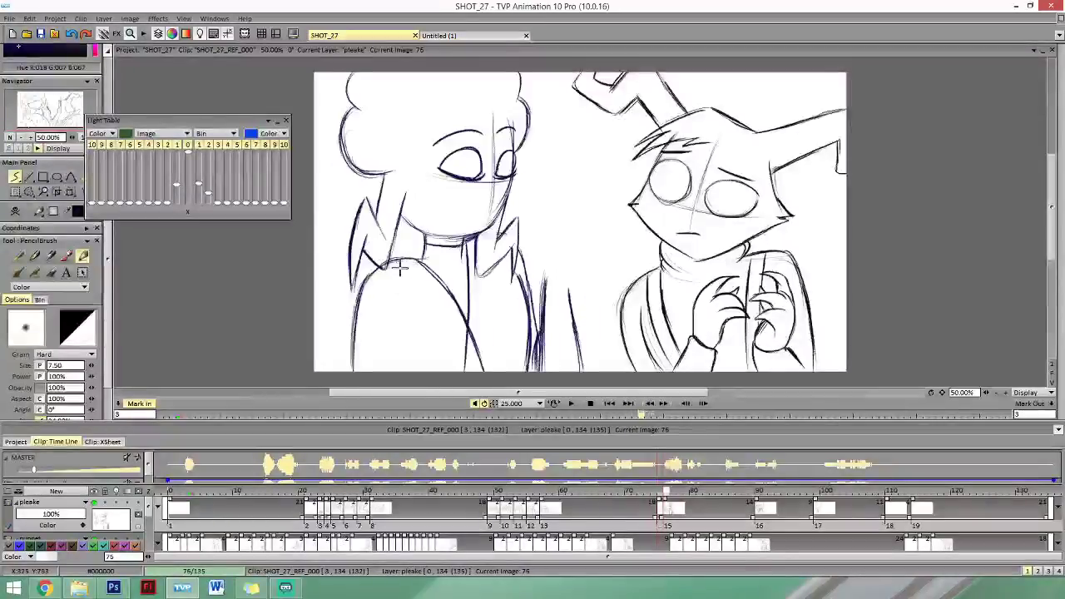
{"action": "key", "text": "Left"}
{"action": "key", "text": "Left"}
{"action": "key", "text": "Right"}
{"action": "key", "text": "Left"}
{"action": "key", "text": "Right"}
{"action": "key", "text": "Left"}
{"action": "key", "text": "Right"}
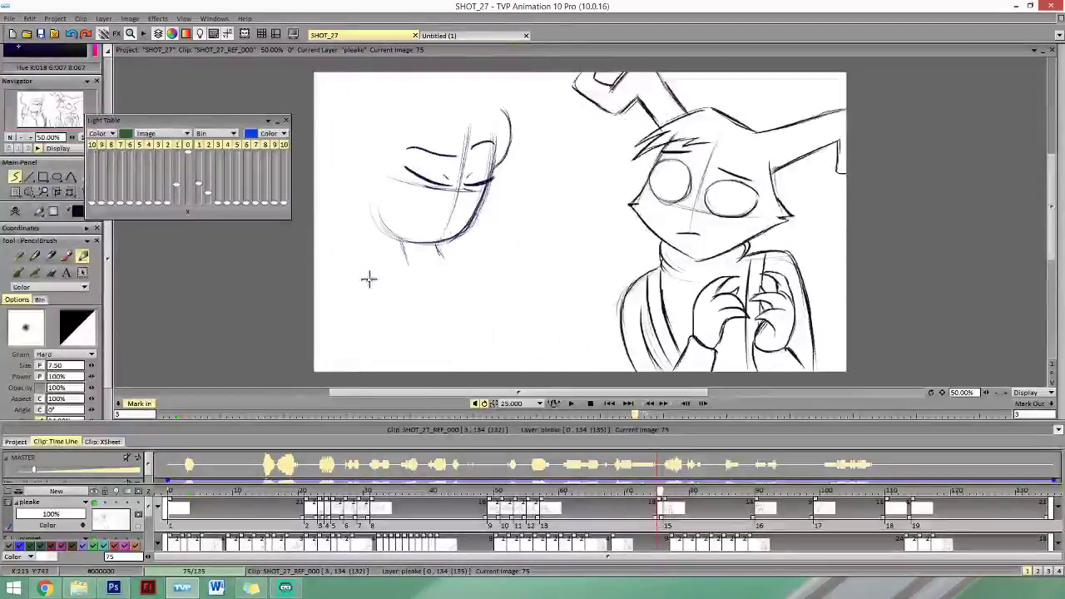
Draw the outer curve of the near shoulder and upper arm down to the canvas edge on frame 75.
{"action": "key", "text": "Left"}
{"action": "key", "text": "Right"}
{"action": "key", "text": "Left"}
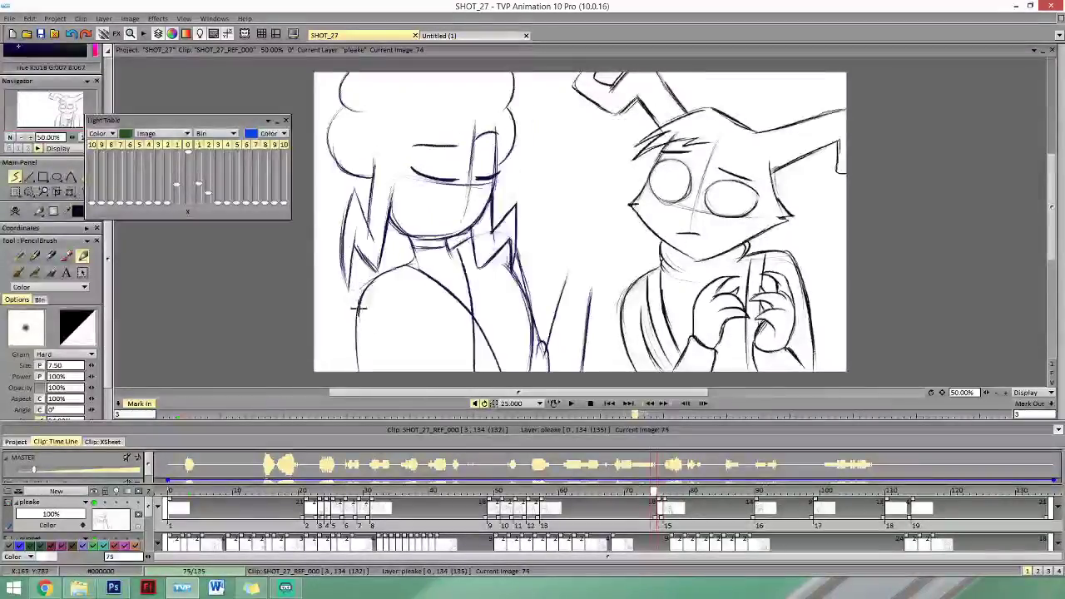
{"action": "key", "text": "Right"}
{"action": "key", "text": "Left"}
{"action": "key", "text": "Right"}
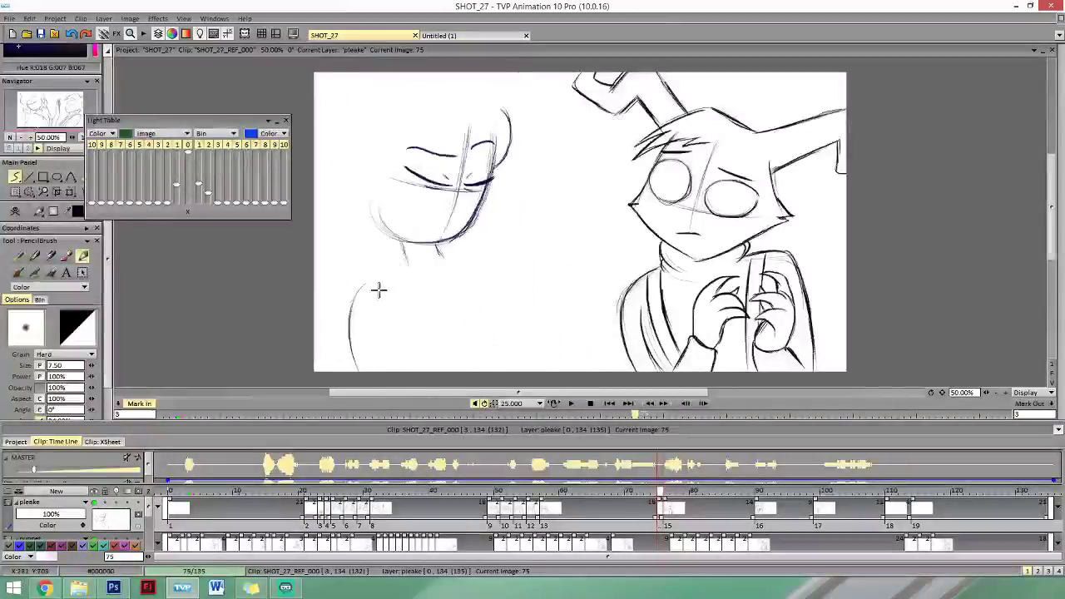
Extend the top of the near shoulder curve toward the base of the neck on frame 75.
{"action": "key", "text": "Right"}
{"action": "key", "text": "Left"}
{"action": "key", "text": "Left"}
{"action": "key", "text": "Right"}
{"action": "key", "text": "Left"}
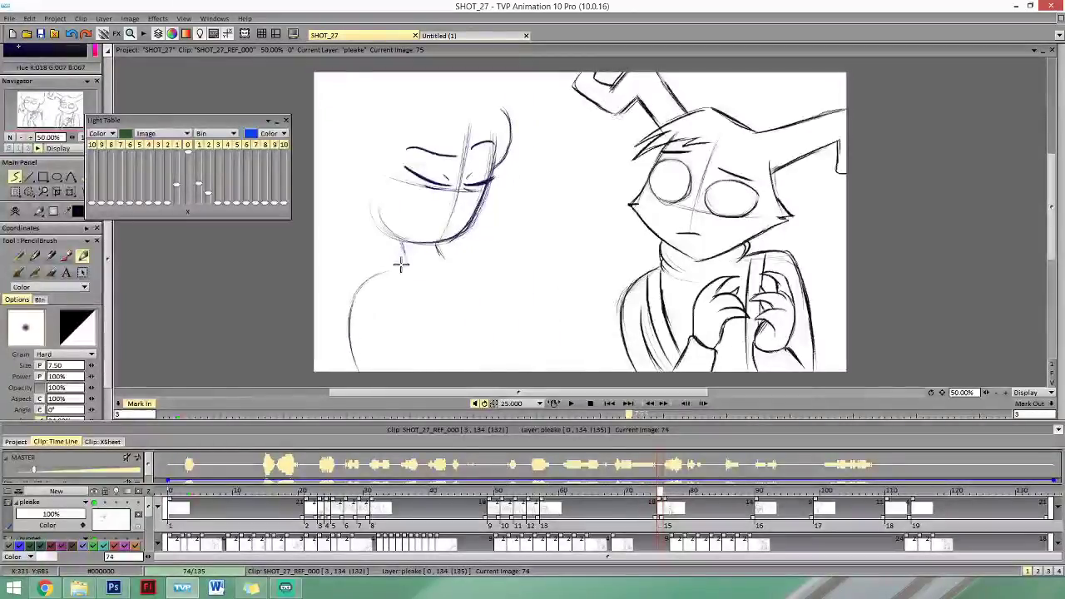
{"action": "left_click_drag", "start_coordinate": [379, 274], "coordinate": [399, 268]}
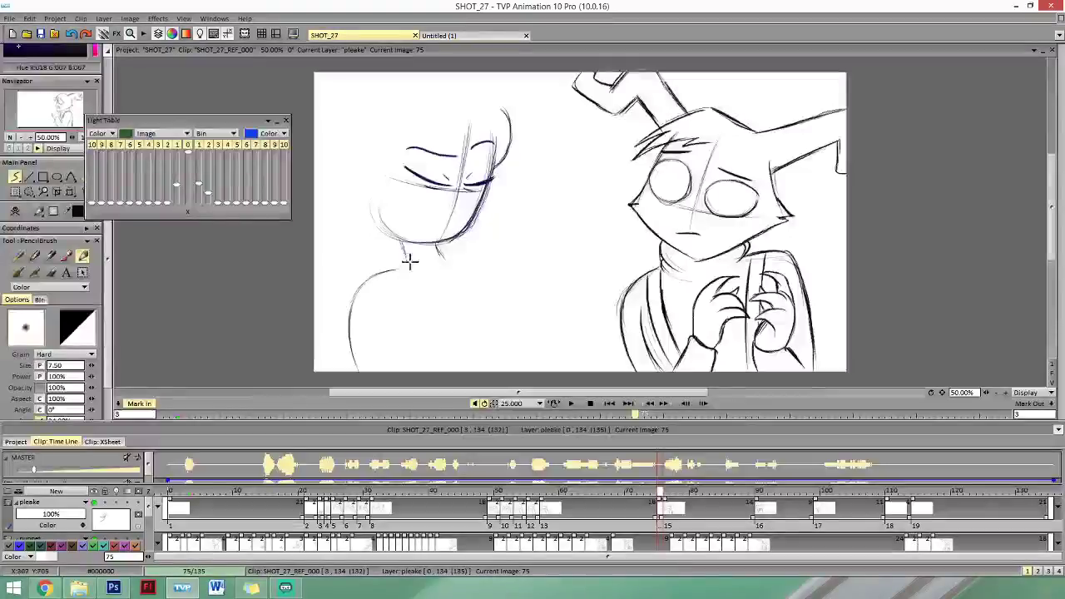
Join the shoulder line to the neck and draw the curved line across the neck under the chin on frame 75.
{"action": "key", "text": "Left"}
{"action": "key", "text": "Right"}
{"action": "key", "text": "Left"}
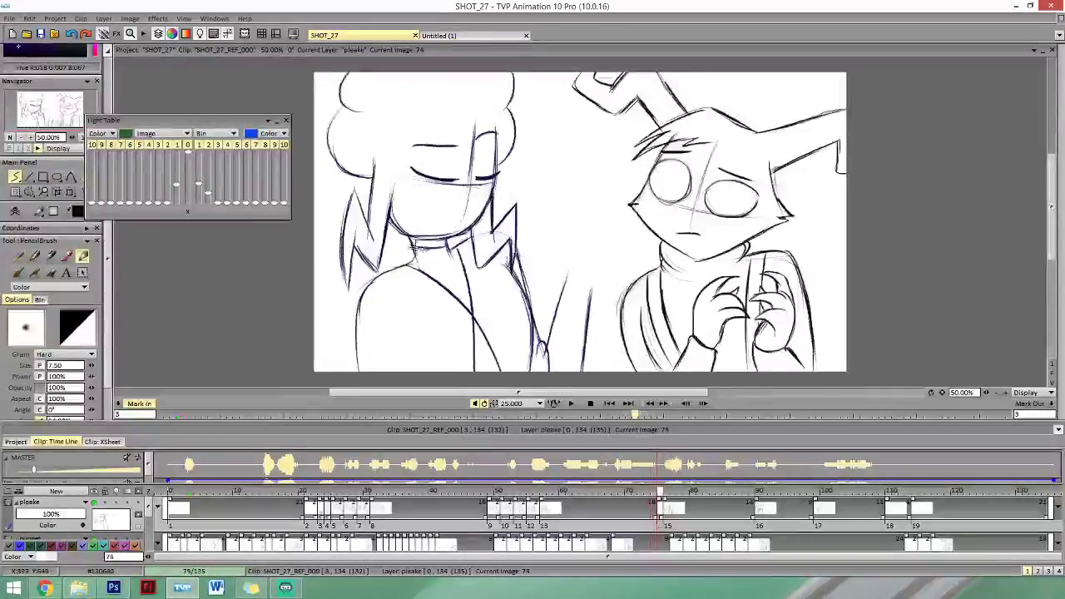
{"action": "key", "text": "Right"}
{"action": "key", "text": "Left"}
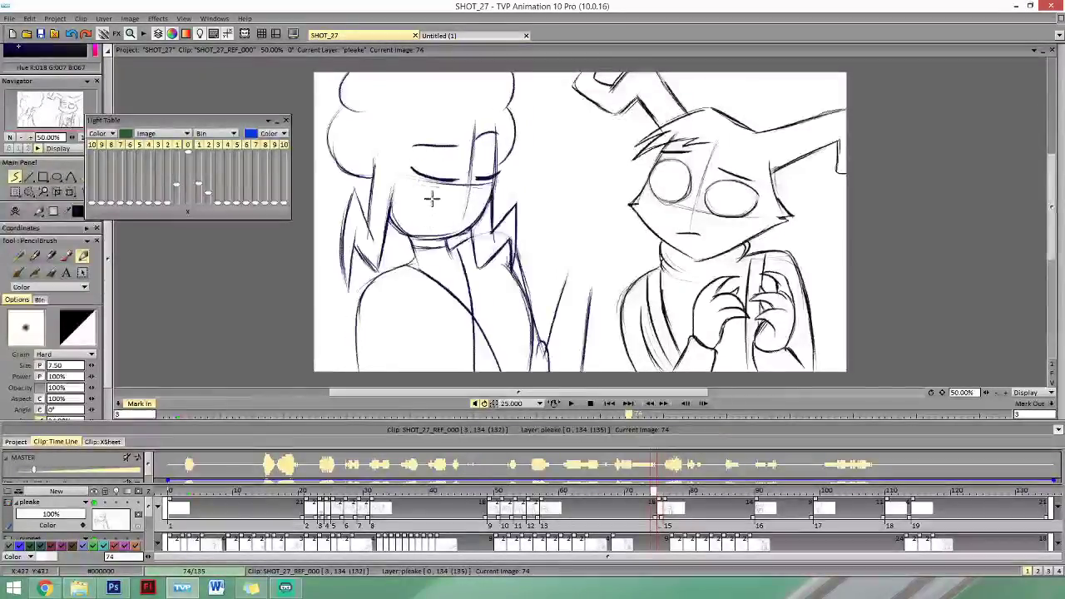
{"action": "key", "text": "Right"}
{"action": "key", "text": "Left"}
{"action": "key", "text": "Right"}
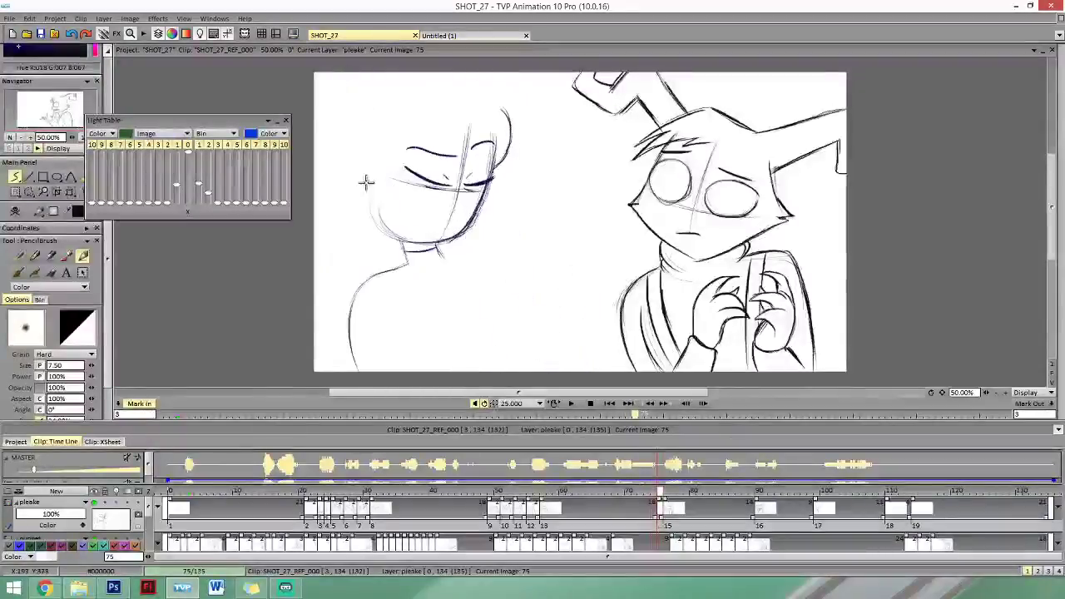
Sketch light, near-vertical strokes for the hair lock beside the near cheek on frame 75.
{"action": "key", "text": "Left"}
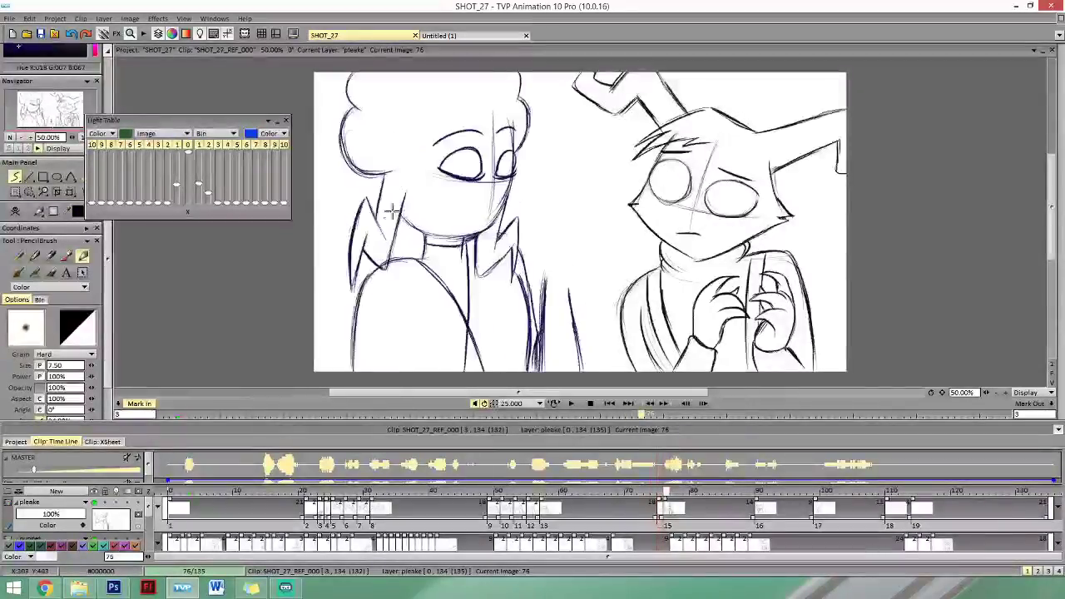
{"action": "key", "text": "Right"}
{"action": "key", "text": "Left"}
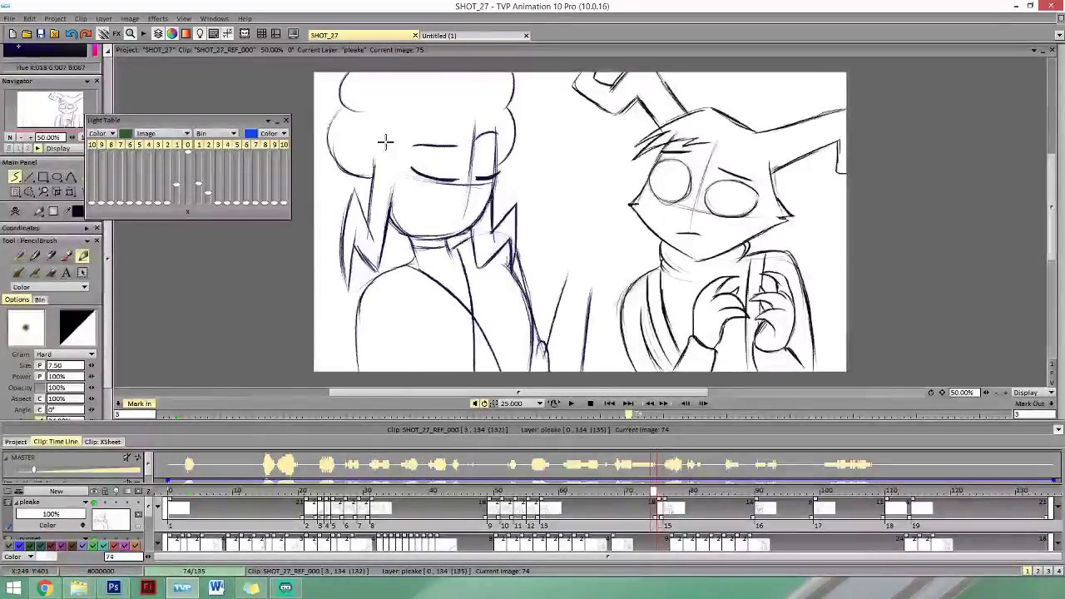
{"action": "key", "text": "Right"}
{"action": "key", "text": "Left"}
{"action": "key", "text": "Right"}
{"action": "key", "text": "Left"}
{"action": "key", "text": "Right"}
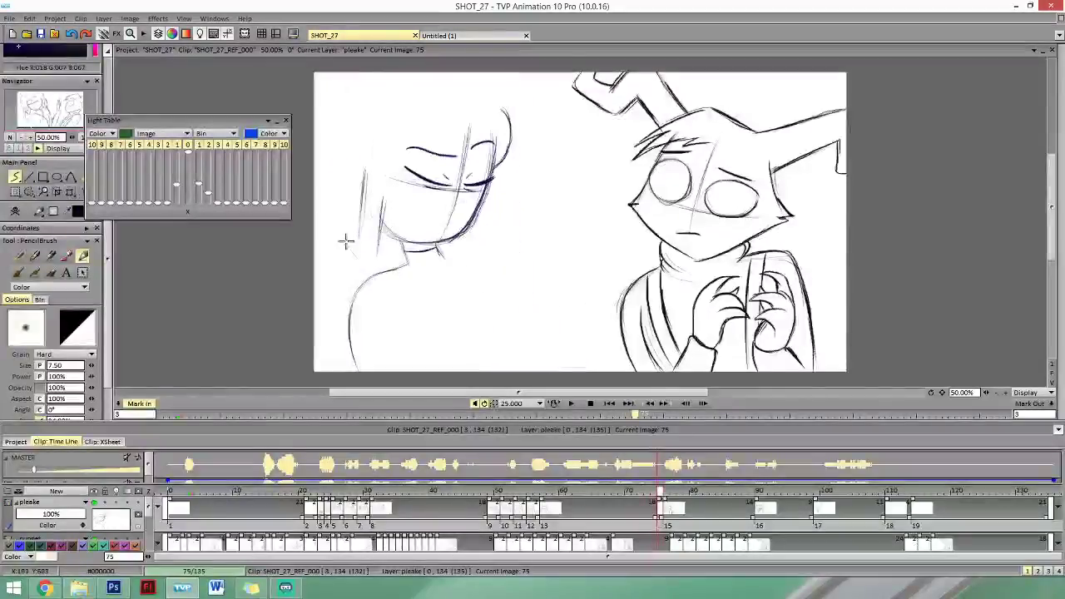
Sketch the two slanted zigzag strokes of the near-side hair lock on frame 75.
{"action": "key", "text": "Right"}
{"action": "key", "text": "Left"}
{"action": "key", "text": "Right"}
{"action": "key", "text": "Left"}
{"action": "key", "text": "Left"}
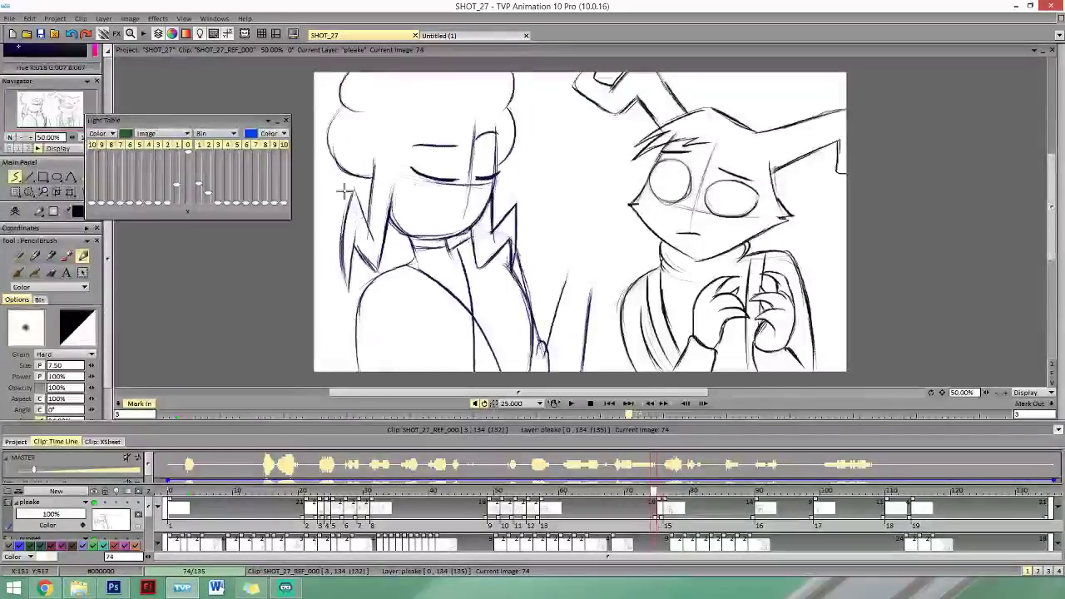
{"action": "key", "text": "Right"}
{"action": "key", "text": "Left"}
{"action": "key", "text": "Right"}
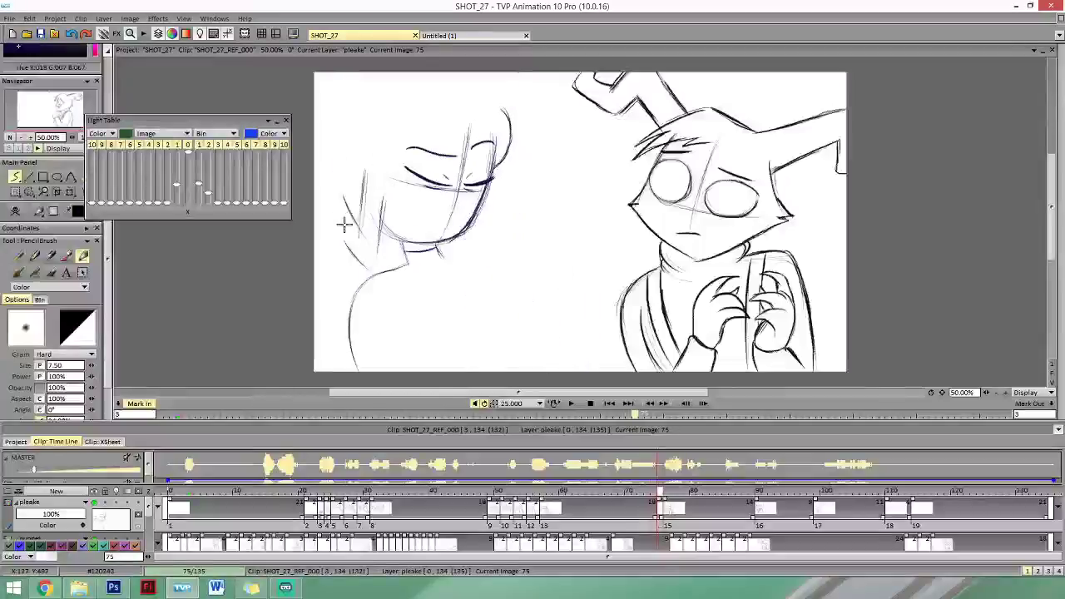
Draw the long outer edge of the near-side hair lock from its upper point down to its pointed tip on frame 75.
{"action": "key", "text": "Left"}
{"action": "key", "text": "Right"}
{"action": "key", "text": "Left"}
{"action": "key", "text": "Right"}
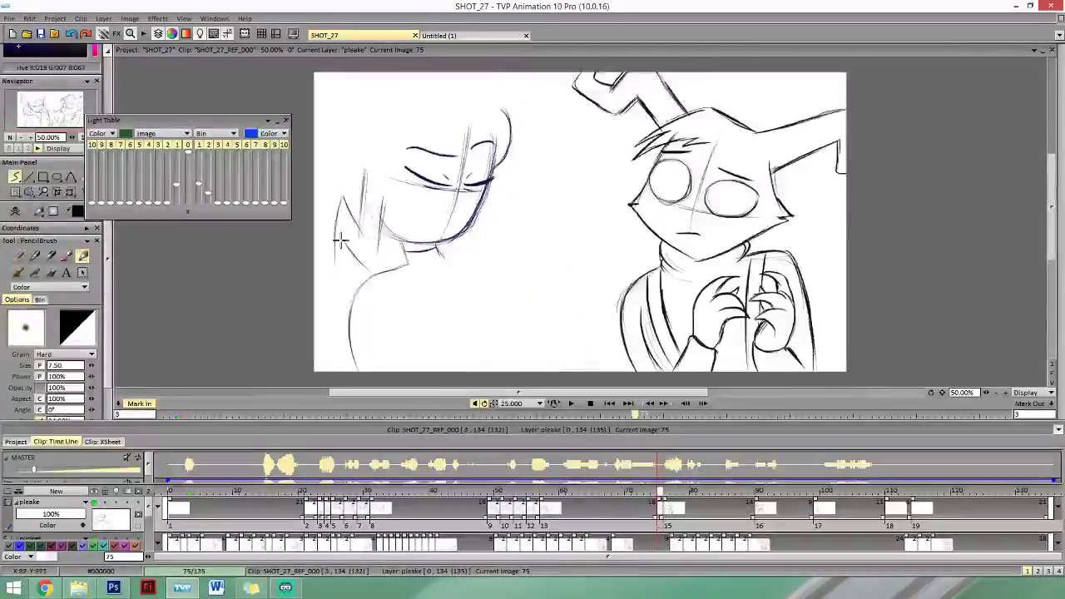
{"action": "key", "text": "Left"}
{"action": "key", "text": "Right"}
{"action": "key", "text": "Left"}
{"action": "key", "text": "Right"}
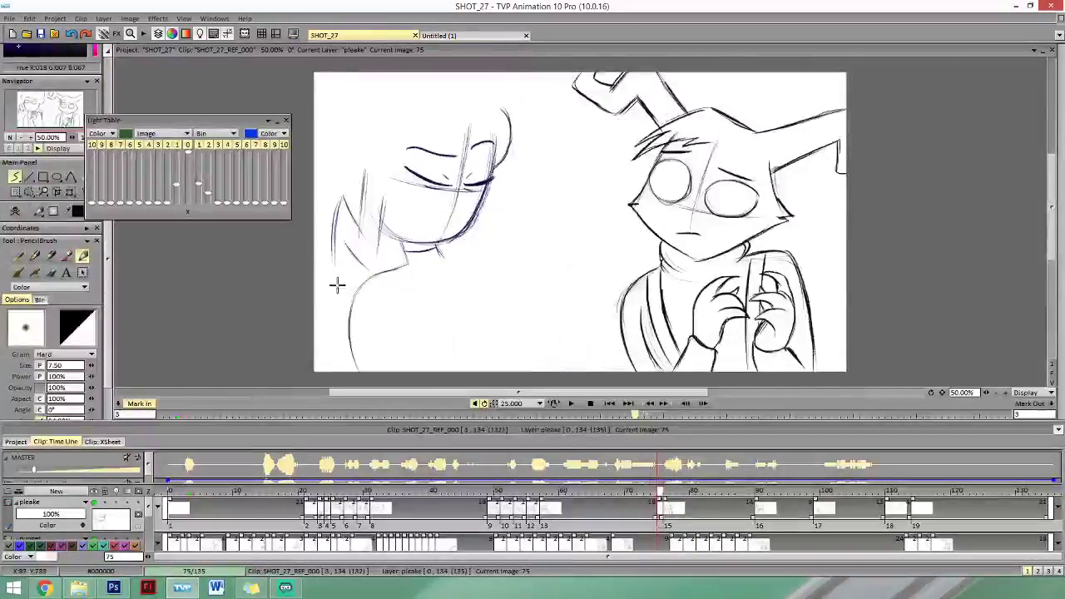
{"action": "key", "text": "Left"}
{"action": "key", "text": "Right"}
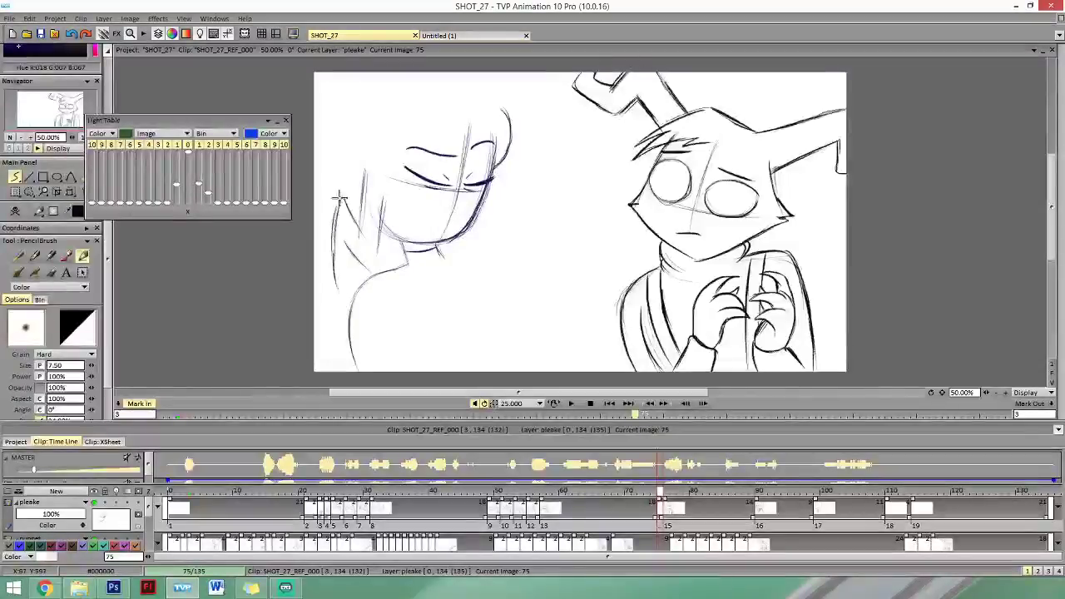
Darken the outer tip of the near-side hair lock and close its lower inner point above the shoulder on frame 75.
{"action": "key", "text": "Left"}
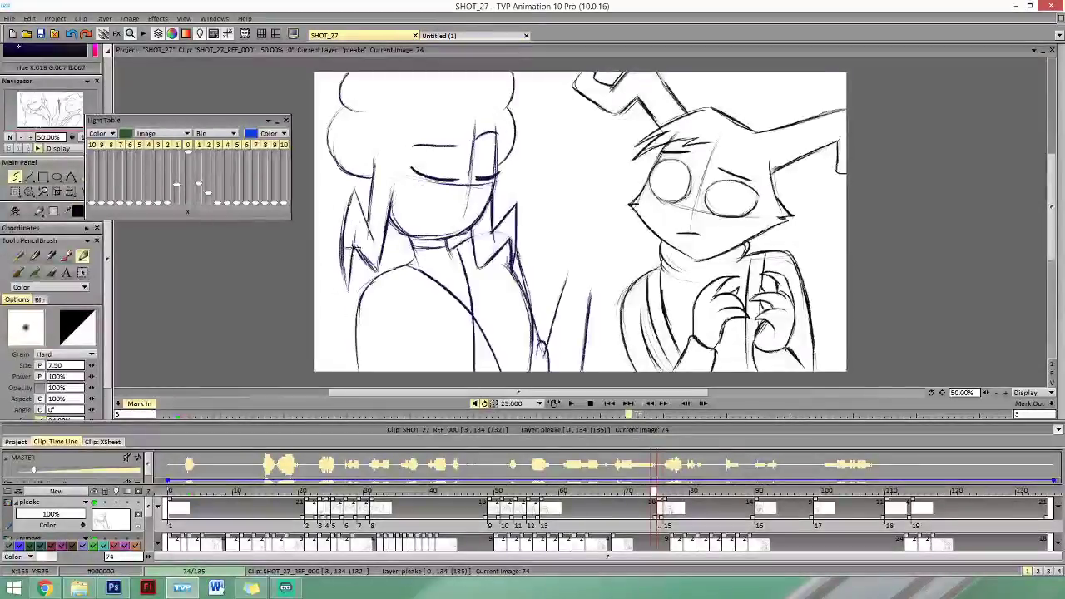
{"action": "key", "text": "Right"}
{"action": "left_click_drag", "start_coordinate": [338, 285], "coordinate": [344, 243]}
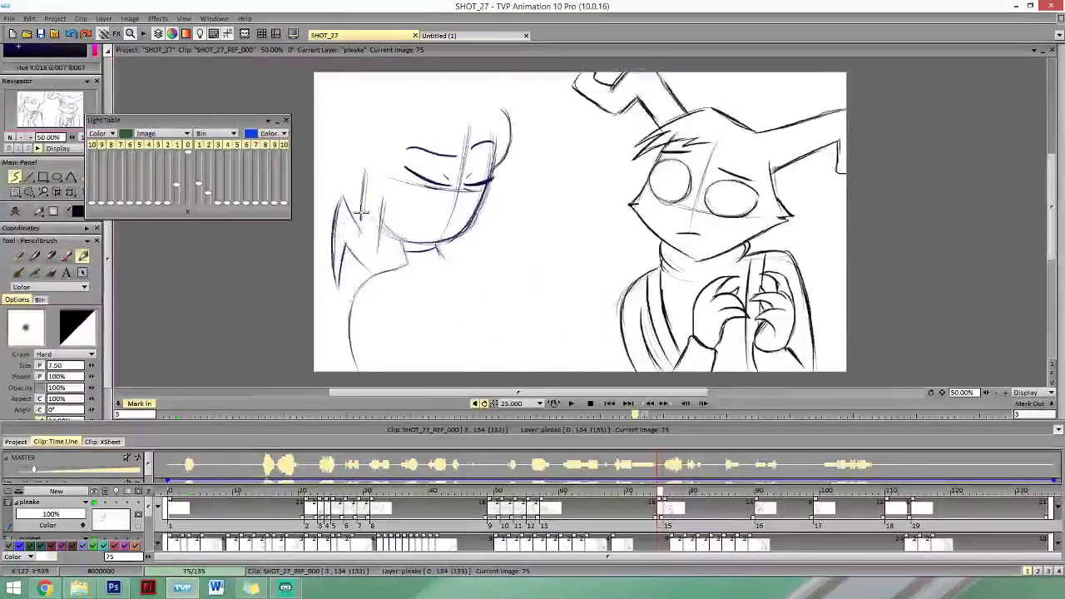
{"action": "key", "text": "Right"}
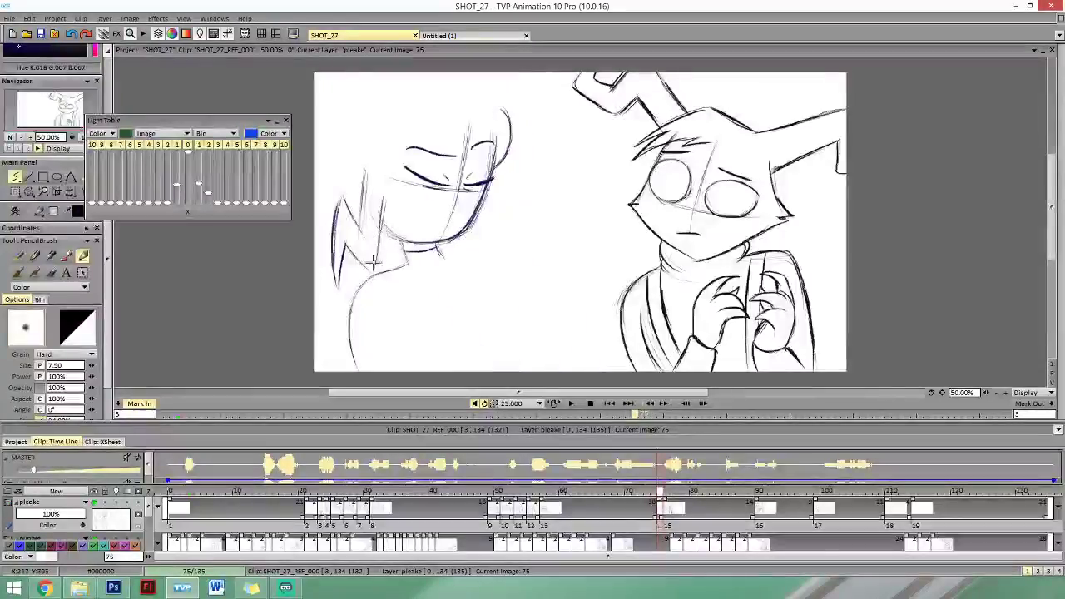
{"action": "left_click_drag", "start_coordinate": [365, 266], "coordinate": [373, 271]}
{"action": "key", "text": "Left"}
{"action": "key", "text": "Right"}
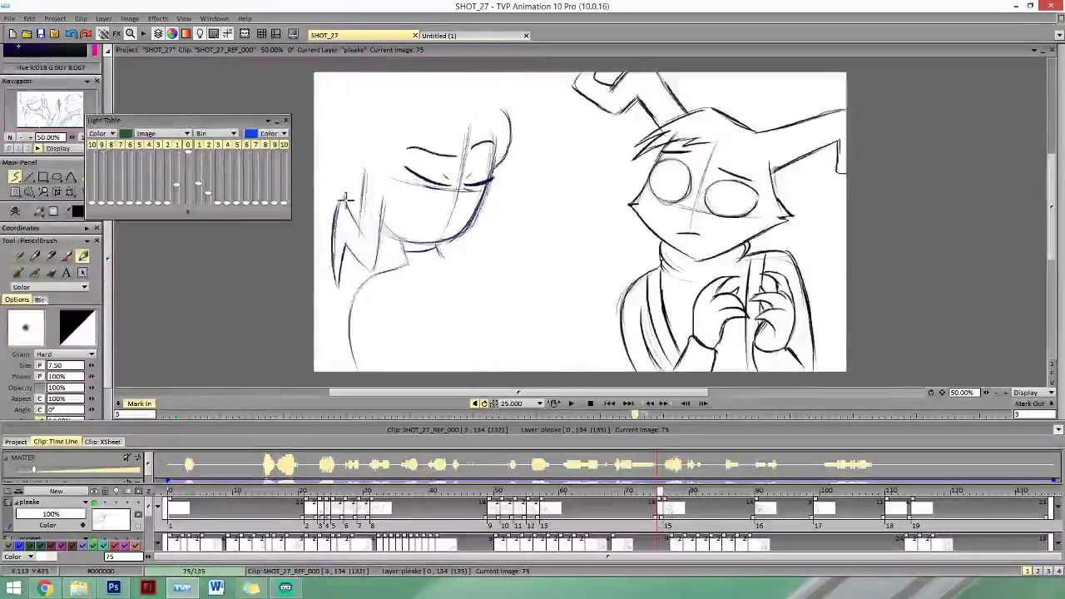
Darken the upper V-shaped notch of the near-side hair lock on frame 75, including its near-vertical edge.
{"action": "left_click_drag", "start_coordinate": [344, 199], "coordinate": [363, 235]}
{"action": "key", "text": "Left"}
{"action": "key", "text": "Right"}
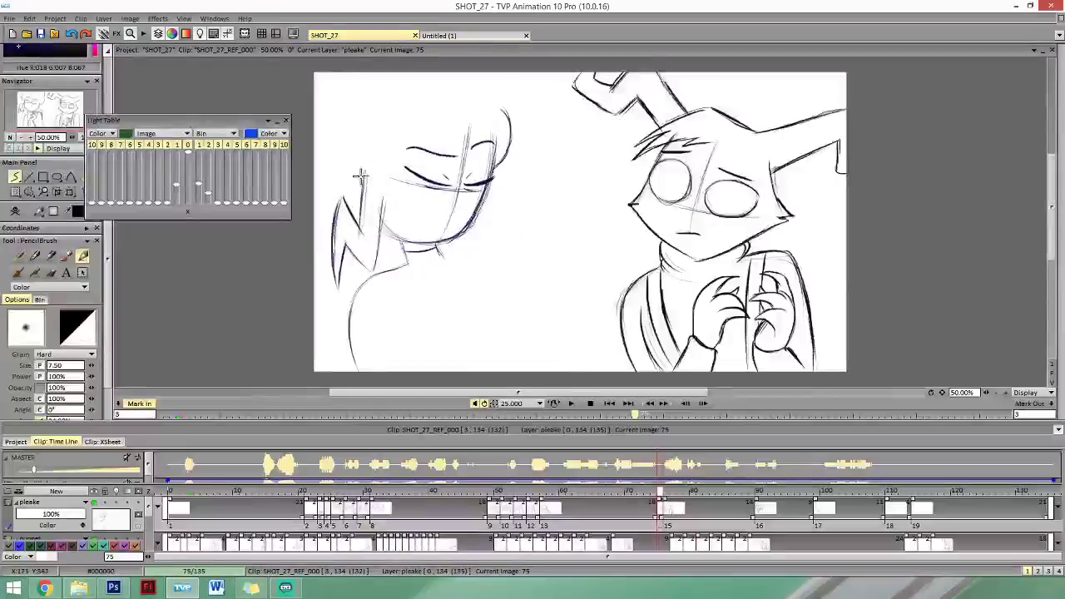
{"action": "left_click_drag", "start_coordinate": [365, 172], "coordinate": [362, 234]}
{"action": "key", "text": "Left"}
{"action": "key", "text": "Right"}
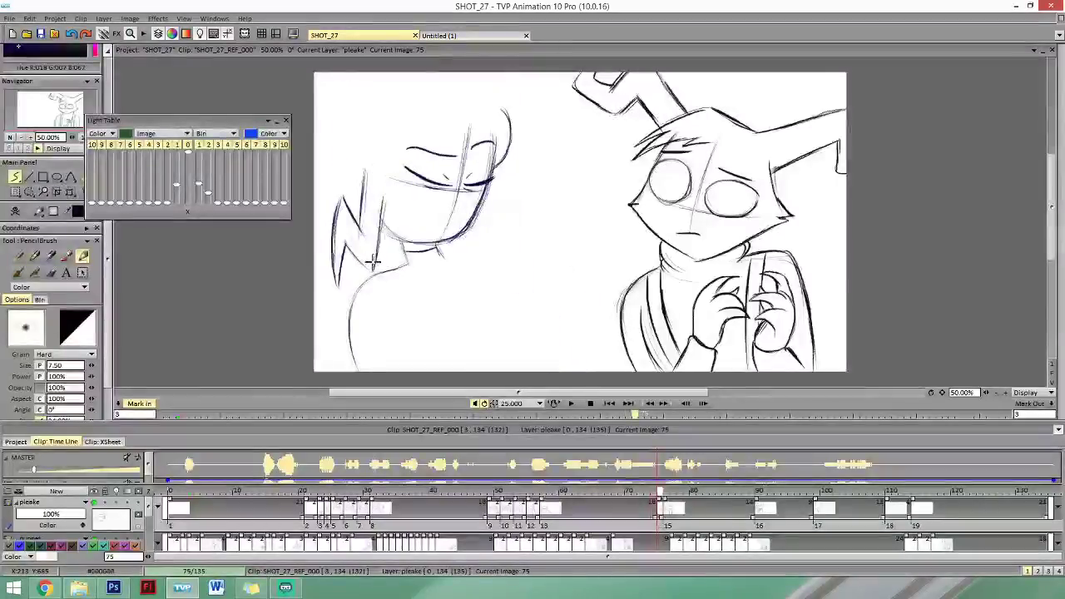
Darken the hair lock's inner edge next to the cheek on frame 75 and check it against frames 74 and 76.
{"action": "key", "text": "Left"}
{"action": "key", "text": "Right"}
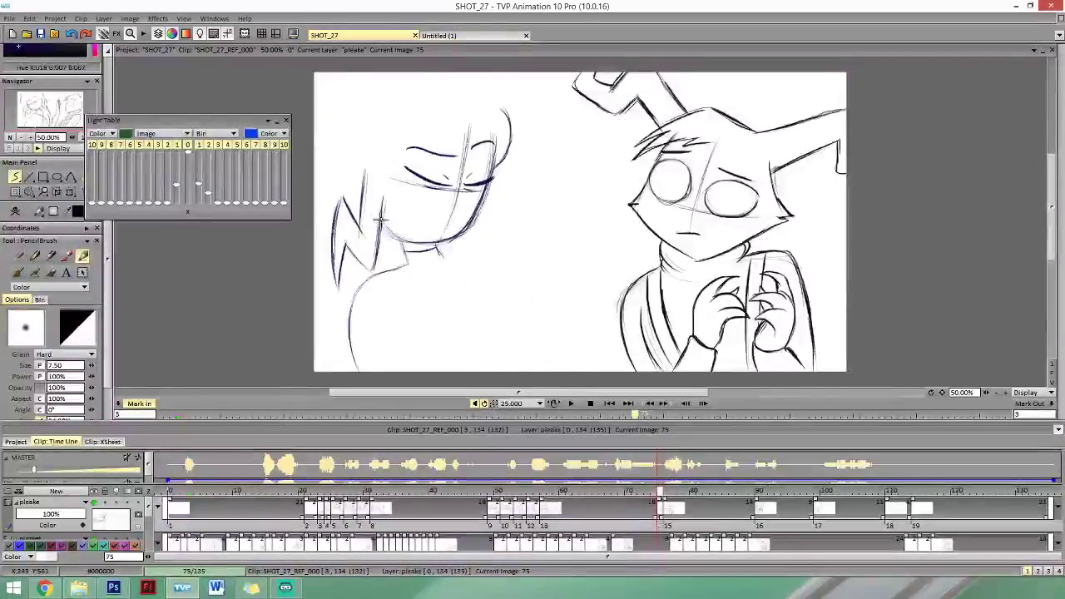
{"action": "key", "text": "Left"}
{"action": "key", "text": "Right"}
{"action": "key", "text": "Right"}
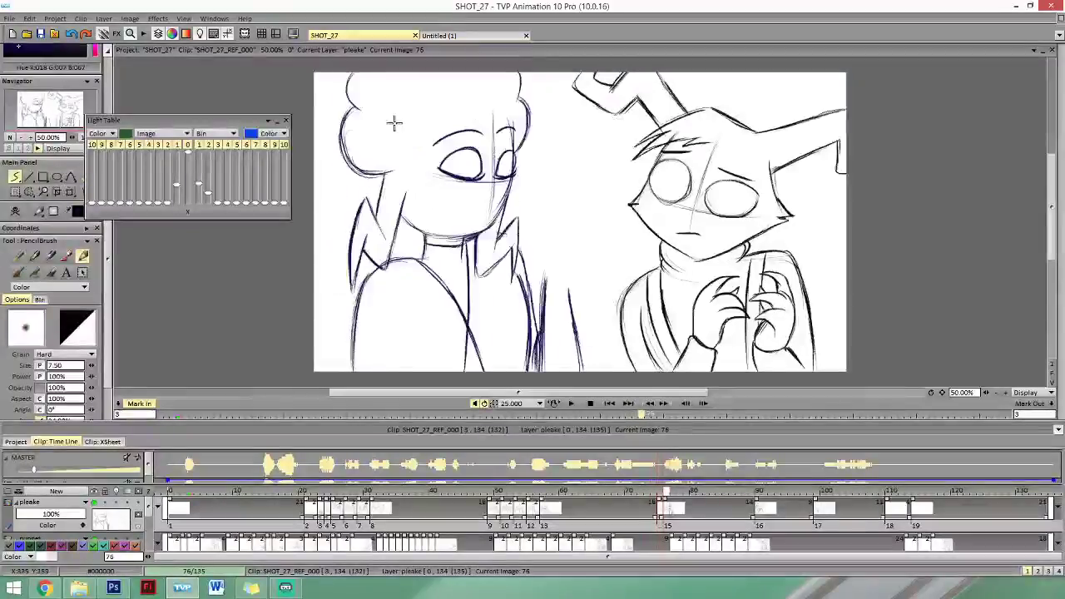
Compare the curly hair outline on frames 74, 75 and 76 of the pleake layer.
{"action": "key", "text": "Left"}
{"action": "key", "text": "Left"}
{"action": "key", "text": "Right"}
{"action": "key", "text": "Right"}
{"action": "key", "text": "Left"}
{"action": "key", "text": "Left"}
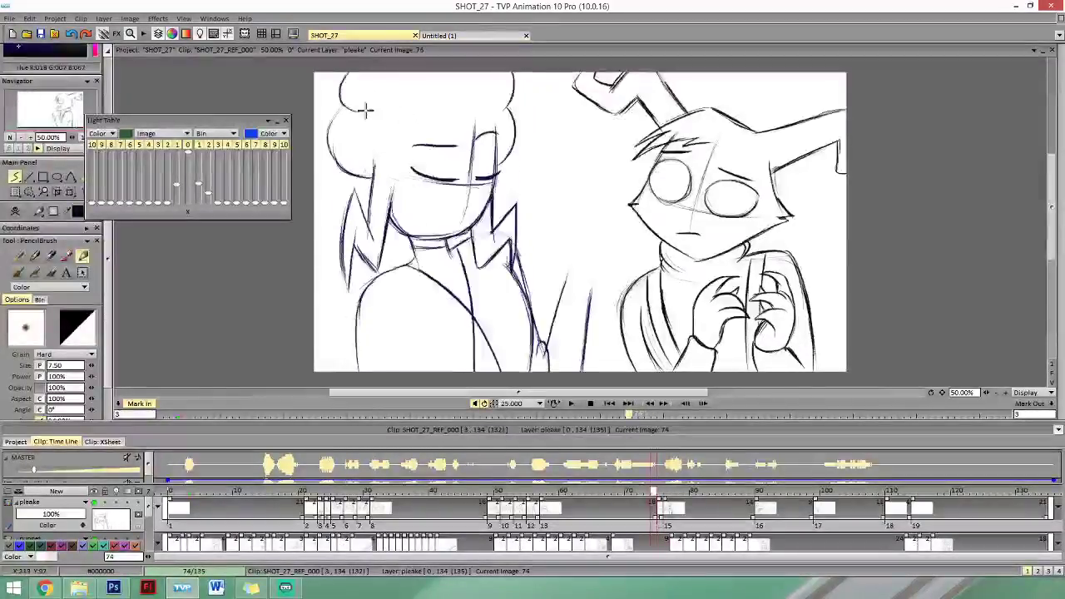
{"action": "key", "text": "Right"}
{"action": "key", "text": "Left"}
{"action": "key", "text": "Right"}
{"action": "key", "text": "Left"}
{"action": "key", "text": "Right"}
{"action": "key", "text": "Left"}
{"action": "key", "text": "Right"}
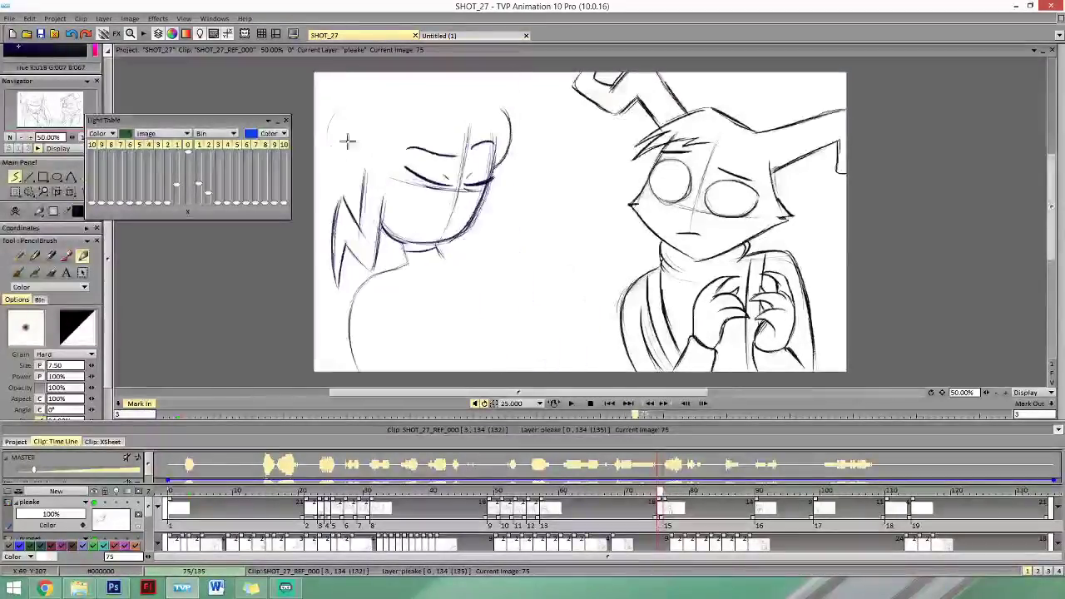
Draw the lower rounded curl on the near side of the hair on frame 75 and check it against frame 74.
{"action": "mouse_move", "coordinate": [340, 113]}
{"action": "left_mouse_down"}
{"action": "mouse_move", "coordinate": [353, 174]}
{"action": "mouse_move", "coordinate": [328, 135]}
{"action": "mouse_move", "coordinate": [373, 154]}
{"action": "mouse_move", "coordinate": [337, 154]}
{"action": "mouse_move", "coordinate": [347, 177]}
{"action": "mouse_move", "coordinate": [326, 150]}
{"action": "mouse_move", "coordinate": [364, 177]}
{"action": "left_mouse_up"}
{"action": "key", "text": "Left"}
{"action": "key", "text": "Right"}
{"action": "key", "text": "Left"}
{"action": "key", "text": "Right"}
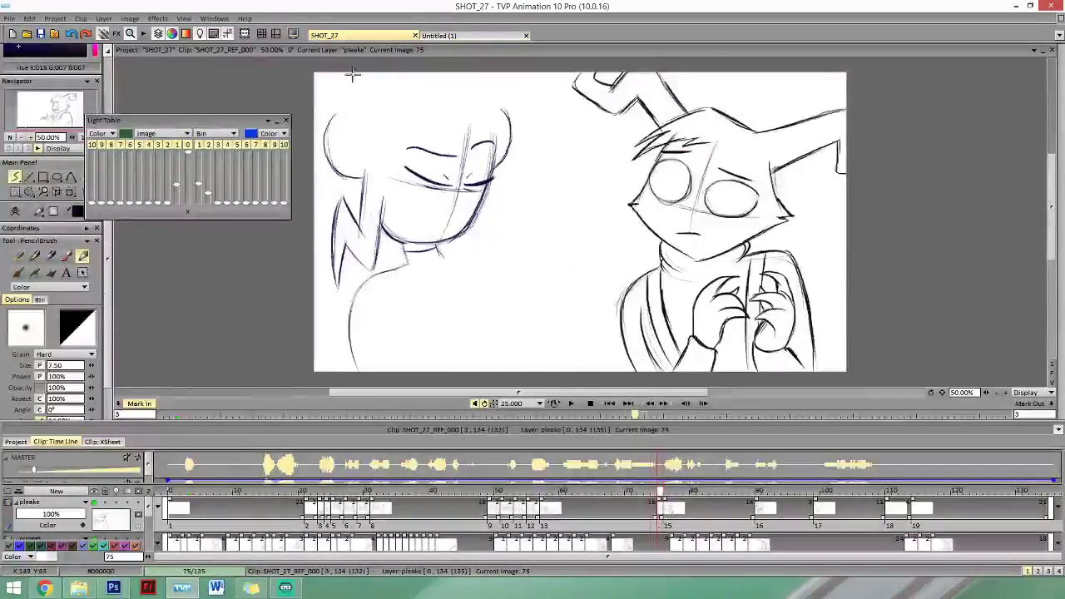
Draw the next near-side hair curl on frame 75, from the lower curl up to the picture's upper edge.
{"action": "key", "text": "Left"}
{"action": "key", "text": "Right"}
{"action": "key", "text": "Right"}
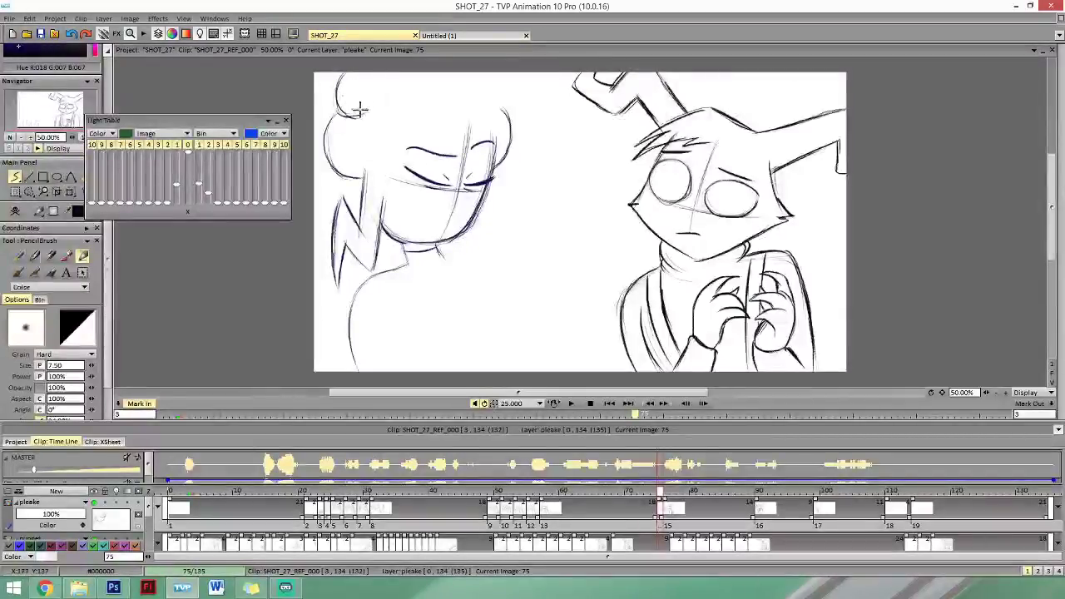
{"action": "key", "text": "e"}
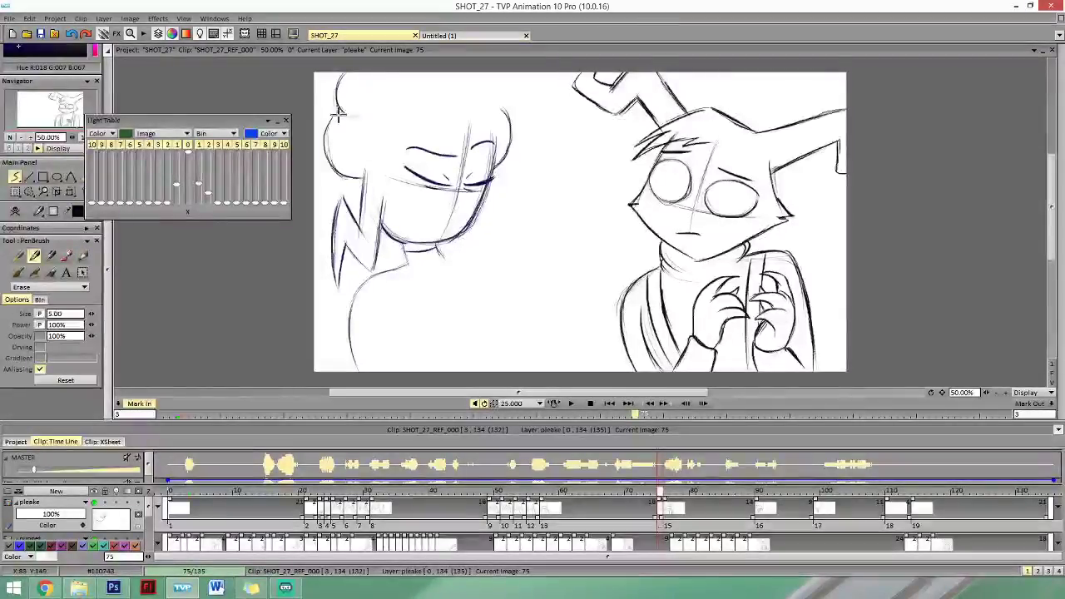
{"action": "key", "text": "e"}
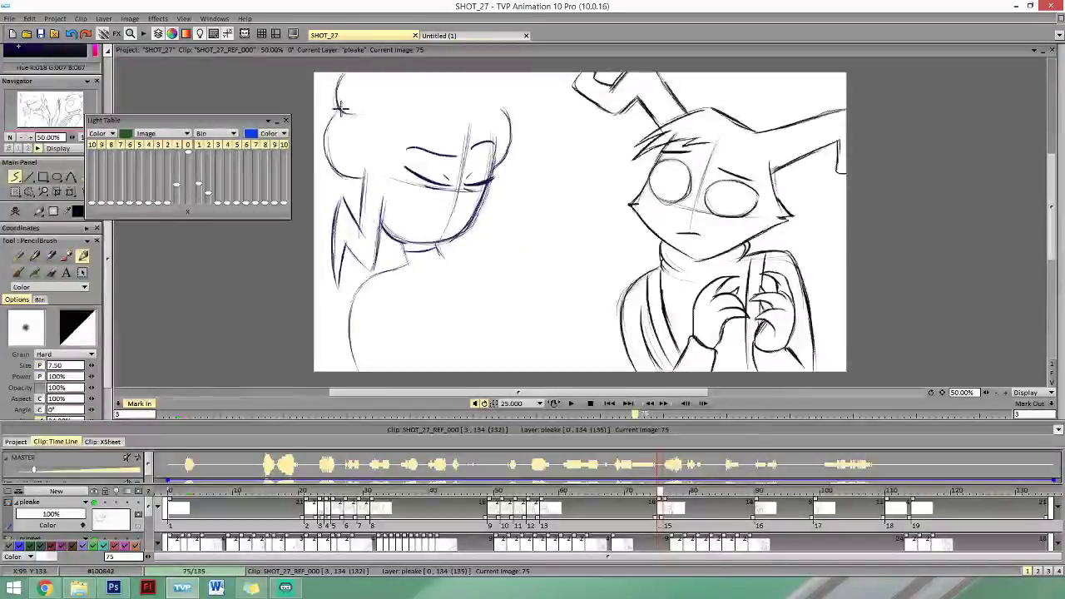
Draw the upper far-side hair curl on frame 75, joining the picture's upper edge to the existing lower curl.
{"action": "key", "text": "Left"}
{"action": "key", "text": "Right"}
{"action": "key", "text": "Right"}
{"action": "key", "text": "Left"}
{"action": "key", "text": "Left"}
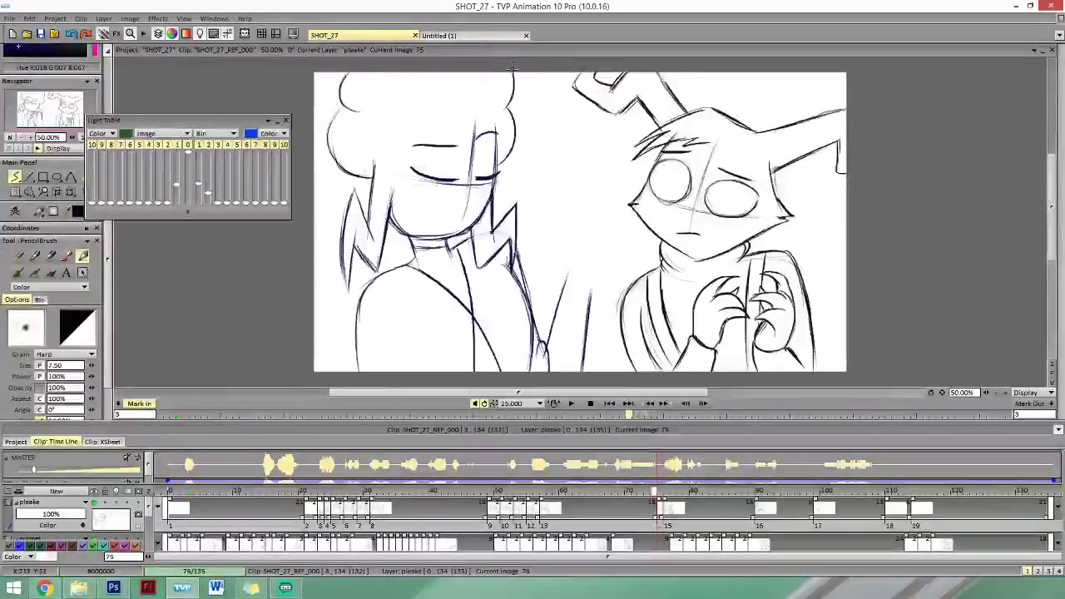
{"action": "key", "text": "Right"}
{"action": "left_click_drag", "start_coordinate": [504, 75], "coordinate": [489, 169]}
{"action": "key", "text": "ctrl+z"}
{"action": "key", "text": "Left"}
{"action": "key", "text": "Right"}
{"action": "key", "text": "Left"}
{"action": "key", "text": "Right"}
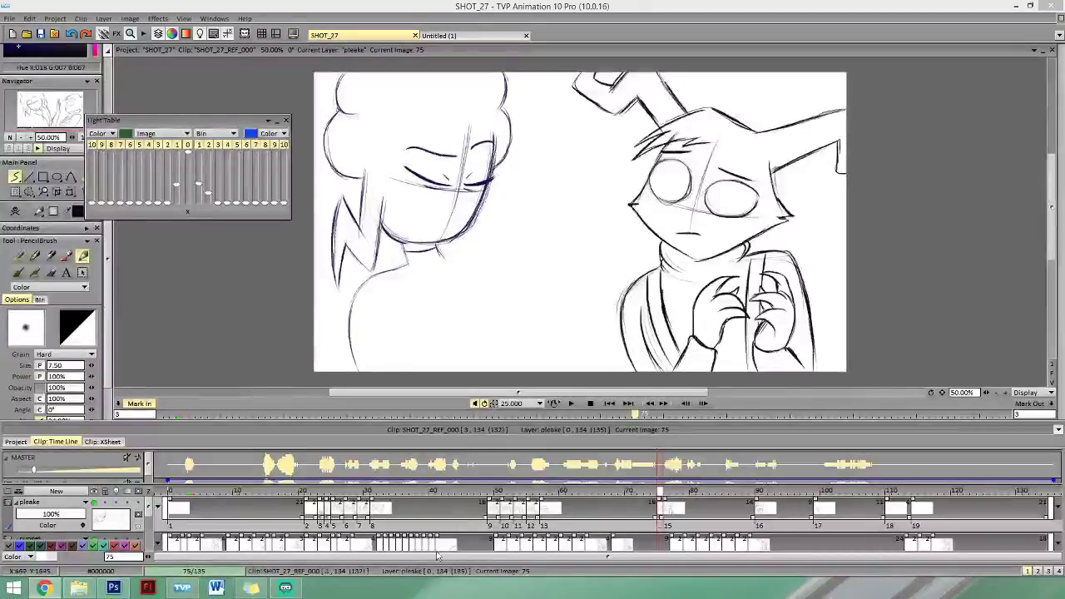
Compare the far shoulder and neck area on frames 74, 75 and 76.
{"action": "left_click", "coordinate": [676, 379]}
{"action": "key", "text": "Left"}
{"action": "key", "text": "Right"}
{"action": "key", "text": "Right"}
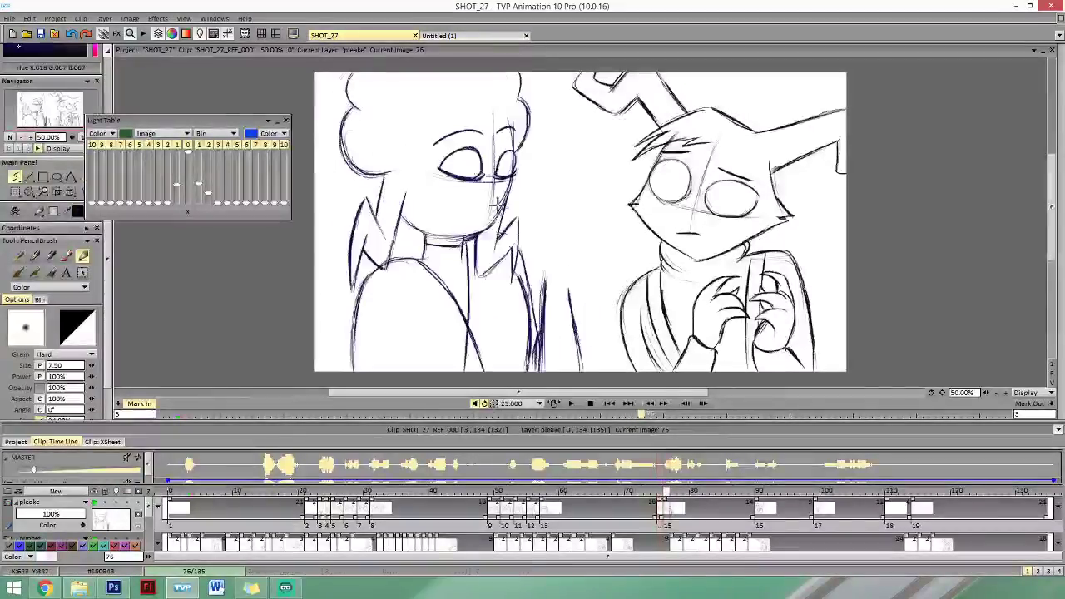
{"action": "key", "text": "Left"}
{"action": "key", "text": "Left"}
{"action": "key", "text": "Right"}
{"action": "key", "text": "Left"}
{"action": "key", "text": "Right"}
{"action": "key", "text": "Left"}
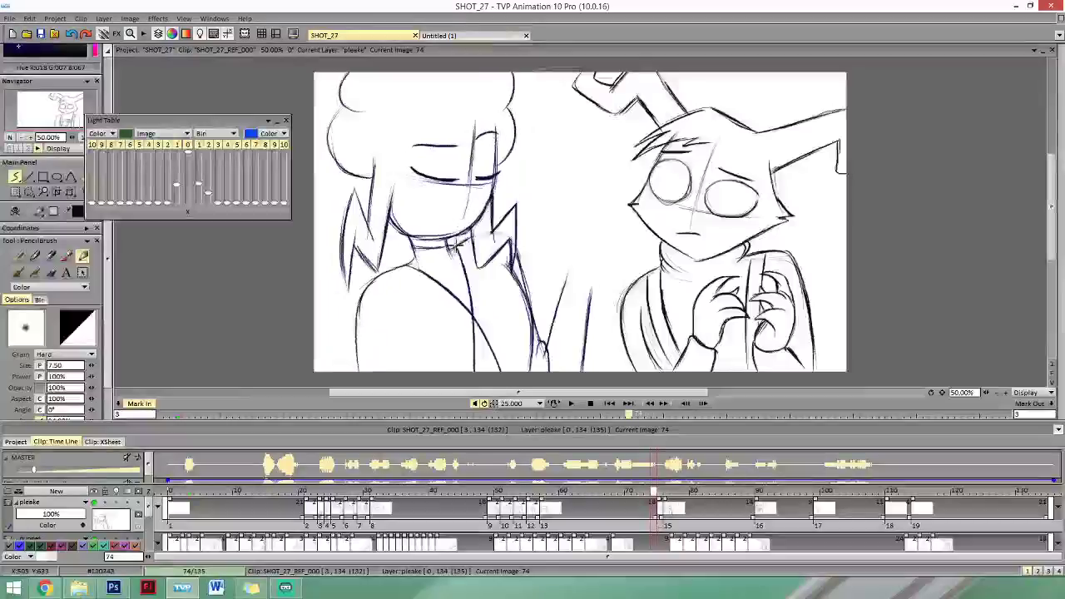
{"action": "key", "text": "Right"}
{"action": "key", "text": "Left"}
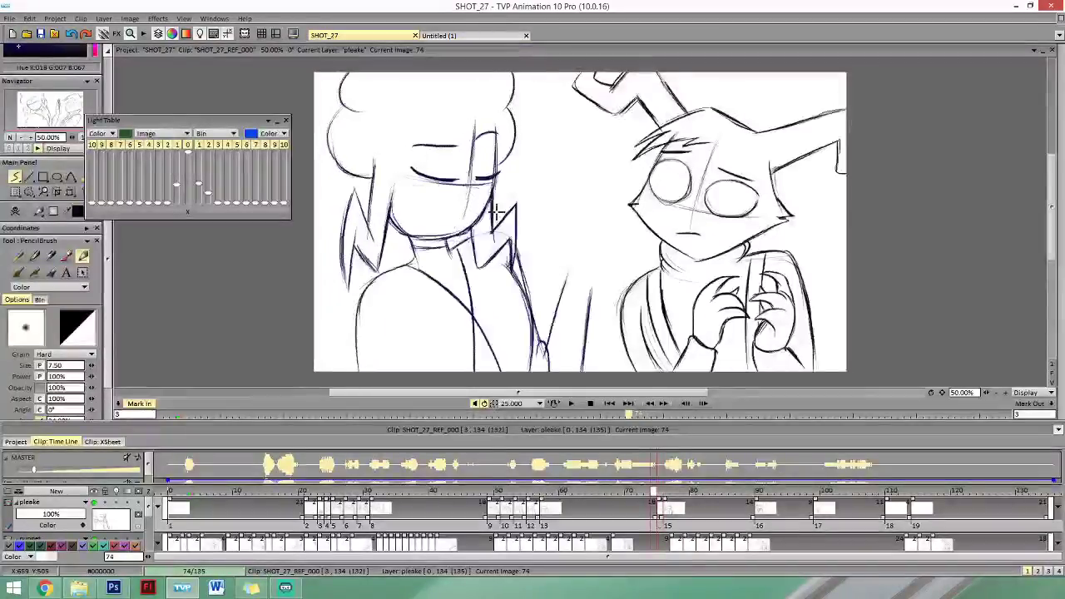
Draw the far shoulder's curved outline on frame 75, from the neck over and down the upper arm.
{"action": "key", "text": "Right"}
{"action": "key", "text": "Right"}
{"action": "key", "text": "Left"}
{"action": "mouse_move", "coordinate": [488, 242]}
{"action": "left_mouse_down"}
{"action": "mouse_move", "coordinate": [521, 280]}
{"action": "mouse_move", "coordinate": [500, 254]}
{"action": "mouse_move", "coordinate": [523, 312]}
{"action": "left_mouse_up"}
{"action": "key", "text": "Left"}
{"action": "key", "text": "Right"}
{"action": "key", "text": "Right"}
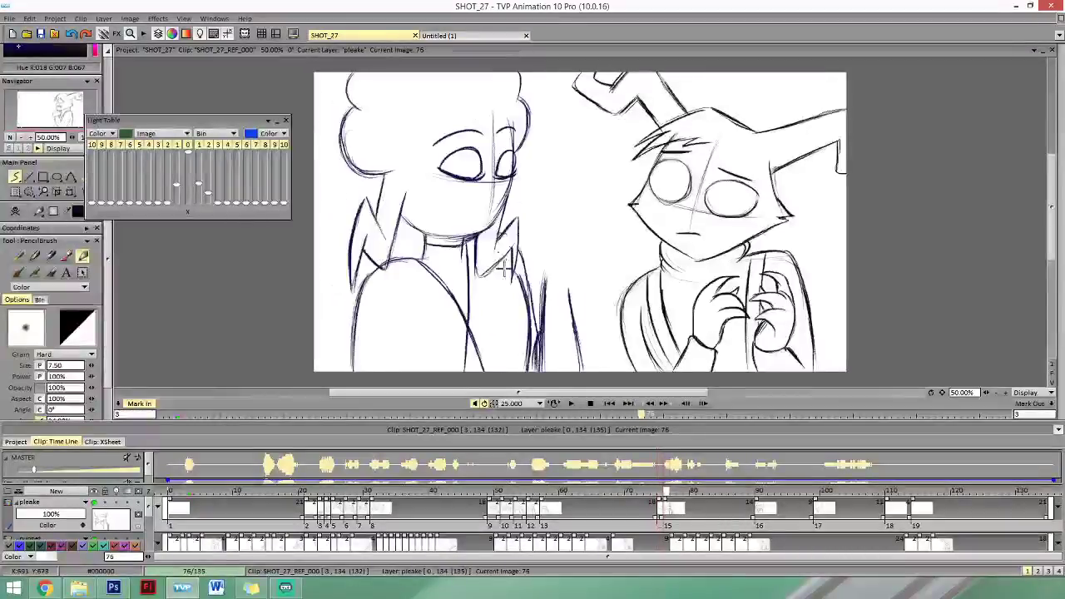
{"action": "key", "text": "Left"}
{"action": "key", "text": "Left"}
{"action": "key", "text": "Right"}
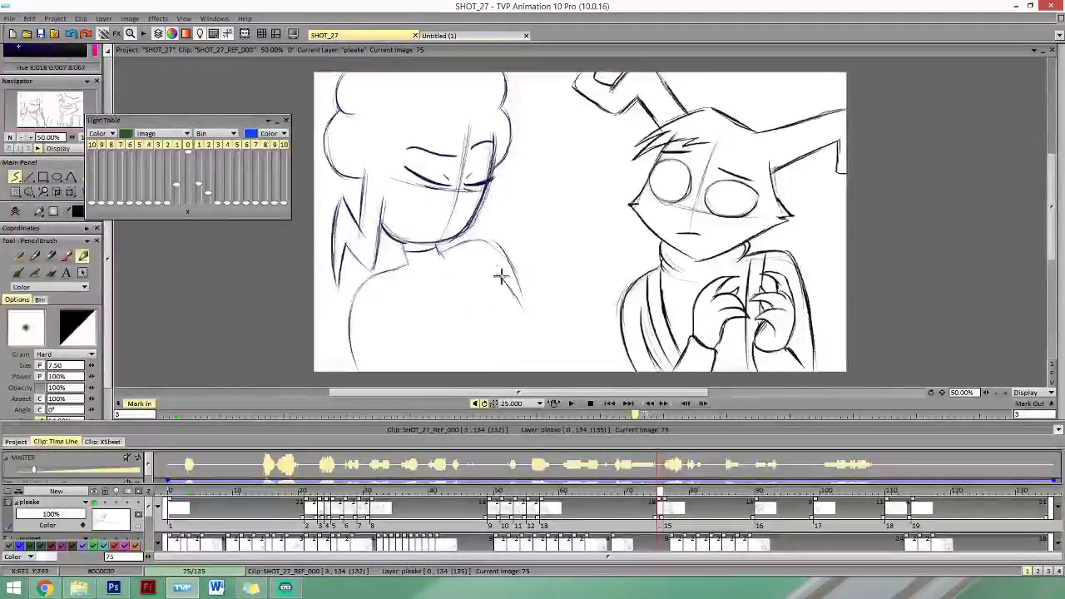
Draw a slanting inner line down the far arm on frame 75, just inside the shoulder outline.
{"action": "key", "text": "Left"}
{"action": "key", "text": "Right"}
{"action": "key", "text": "Right"}
{"action": "key", "text": "Left"}
{"action": "mouse_move", "coordinate": [499, 275]}
{"action": "left_mouse_down"}
{"action": "mouse_move", "coordinate": [526, 353]}
{"action": "mouse_move", "coordinate": [519, 301]}
{"action": "mouse_move", "coordinate": [528, 341]}
{"action": "left_mouse_up"}
{"action": "key", "text": "Left"}
{"action": "key", "text": "Right"}
Darken the outer edge of the far upper arm on frame 75, using frames 74 and 76 as reference.
{"action": "key", "text": "Right"}
{"action": "key", "text": "Left"}
{"action": "key", "text": "Left"}
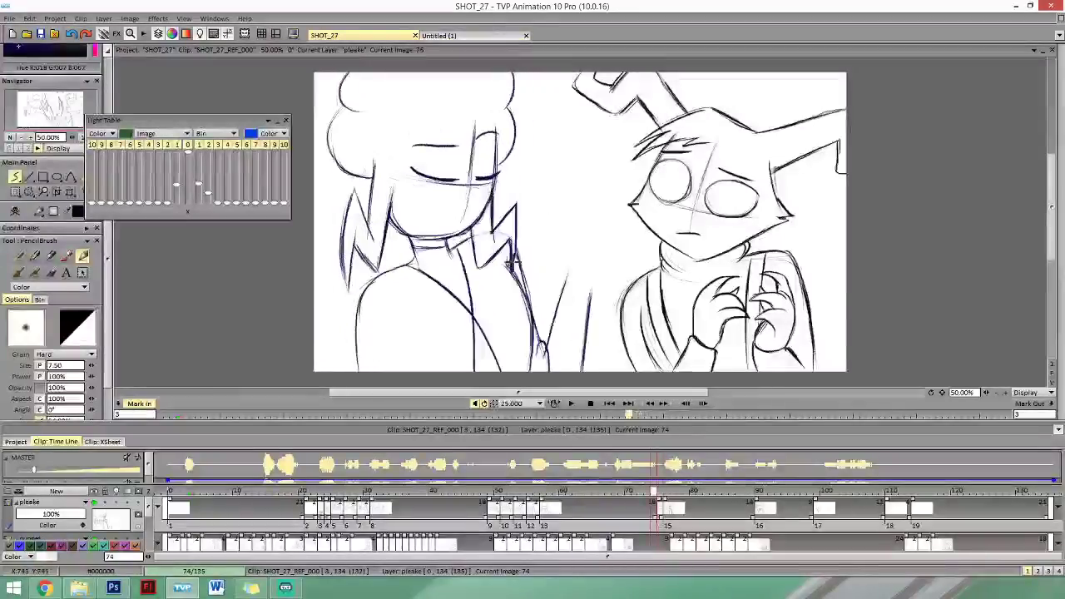
{"action": "key", "text": "Right"}
{"action": "left_click_drag", "start_coordinate": [508, 259], "coordinate": [527, 316]}
{"action": "key", "text": "Left"}
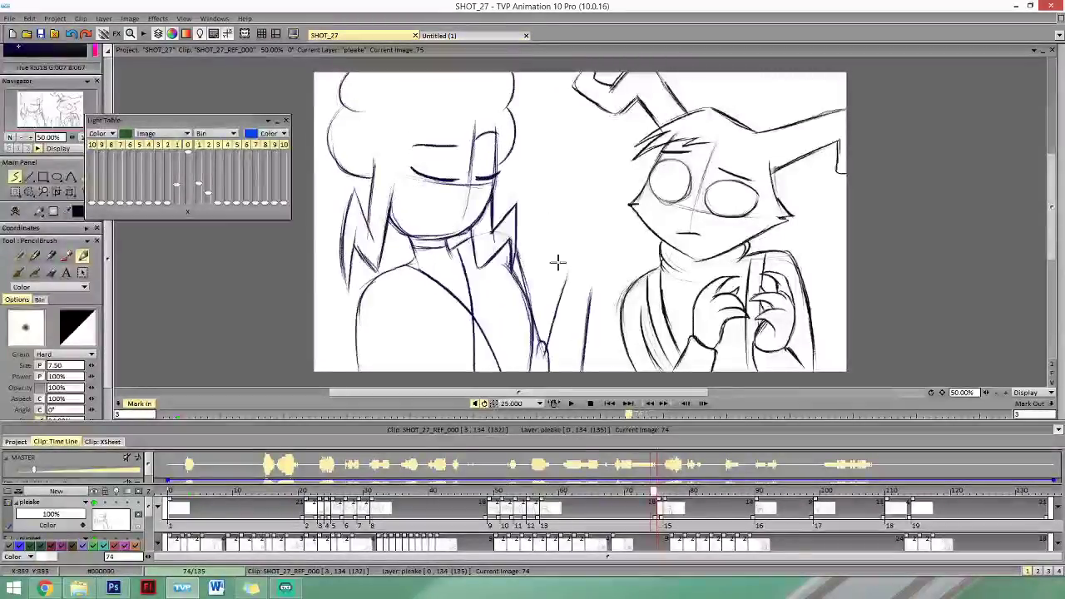
Draw the slanted line beside the far arm on frame 75, running down to the picture's lower edge.
{"action": "key", "text": "Right"}
{"action": "key", "text": "Right"}
{"action": "key", "text": "Left"}
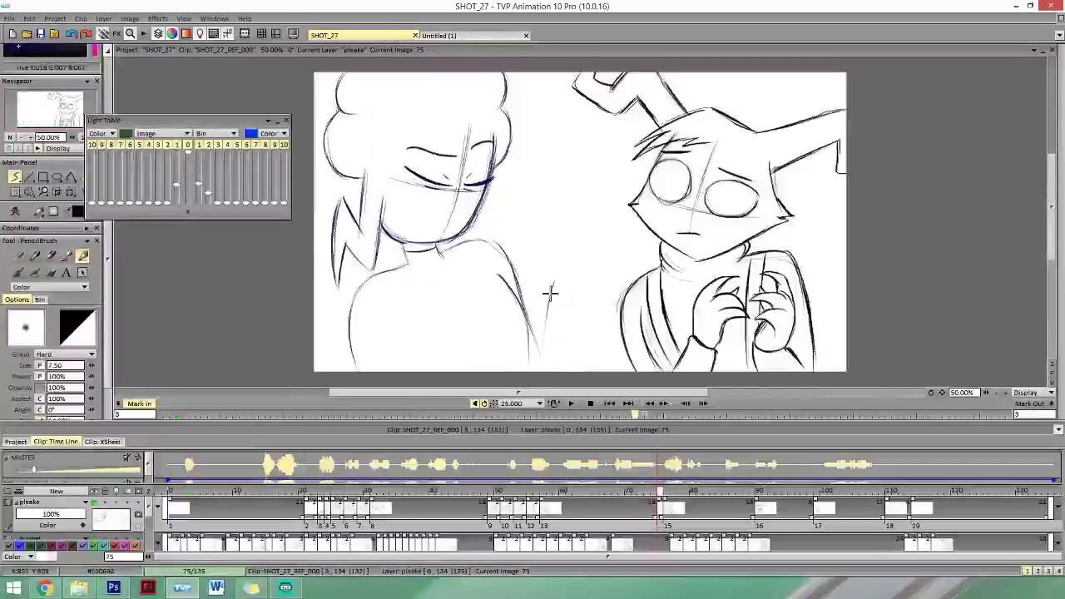
{"action": "left_click_drag", "start_coordinate": [553, 282], "coordinate": [539, 370]}
{"action": "key", "text": "Left"}
{"action": "key", "text": "Right"}
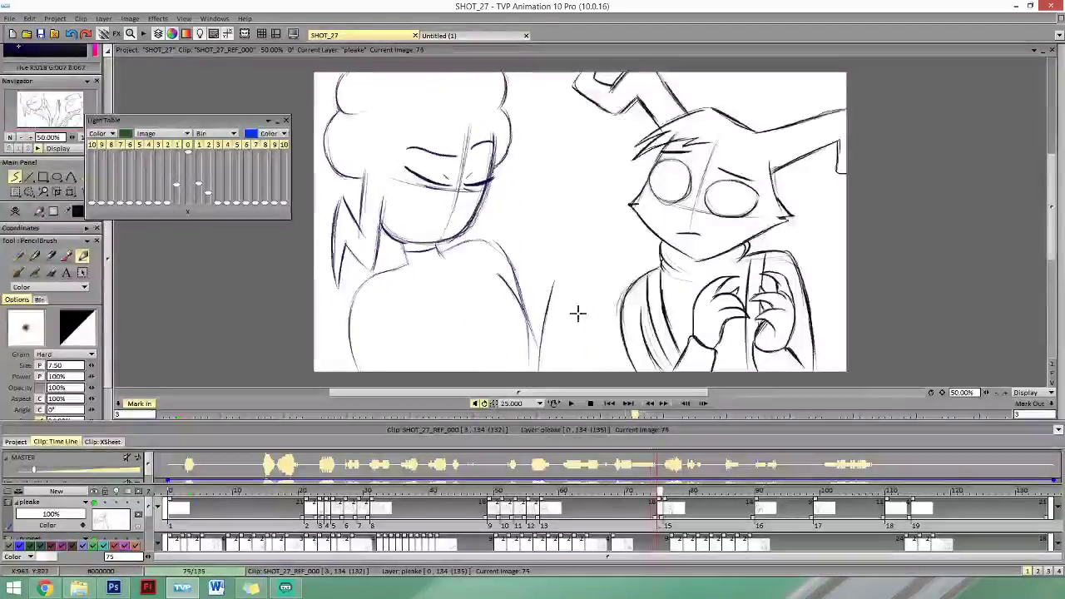
Add the near-vertical line farther out from the far arm and the short curve at the arm's lower end on frame 75.
{"action": "key", "text": "Right"}
{"action": "mouse_move", "coordinate": [575, 334]}
{"action": "left_mouse_down"}
{"action": "mouse_move", "coordinate": [579, 370]}
{"action": "mouse_move", "coordinate": [532, 370]}
{"action": "left_mouse_up"}
{"action": "key", "text": "Left"}
{"action": "key", "text": "Right"}
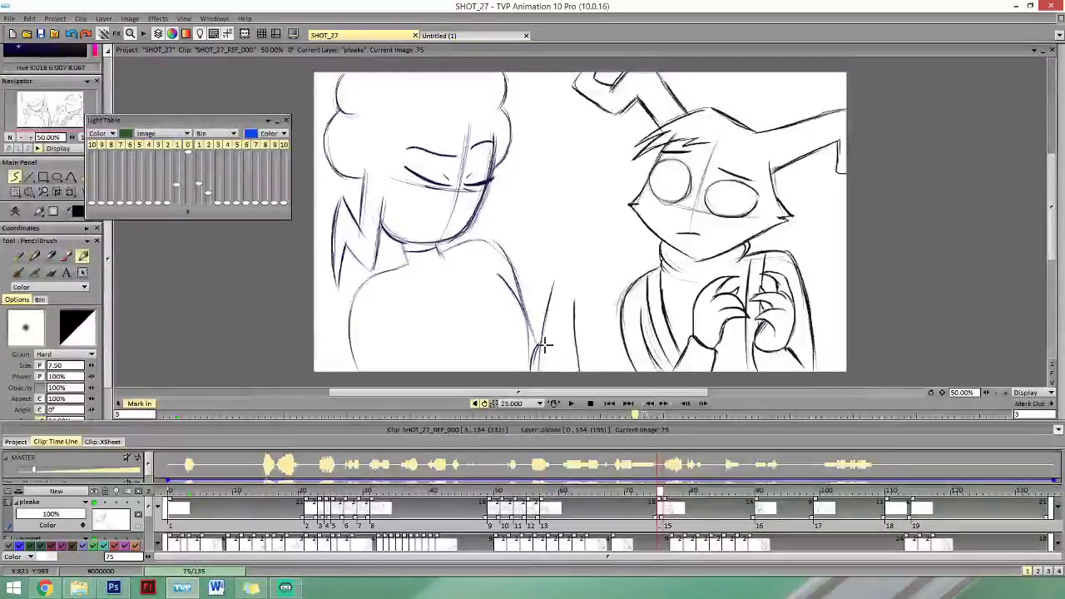
{"action": "key", "text": "Left"}
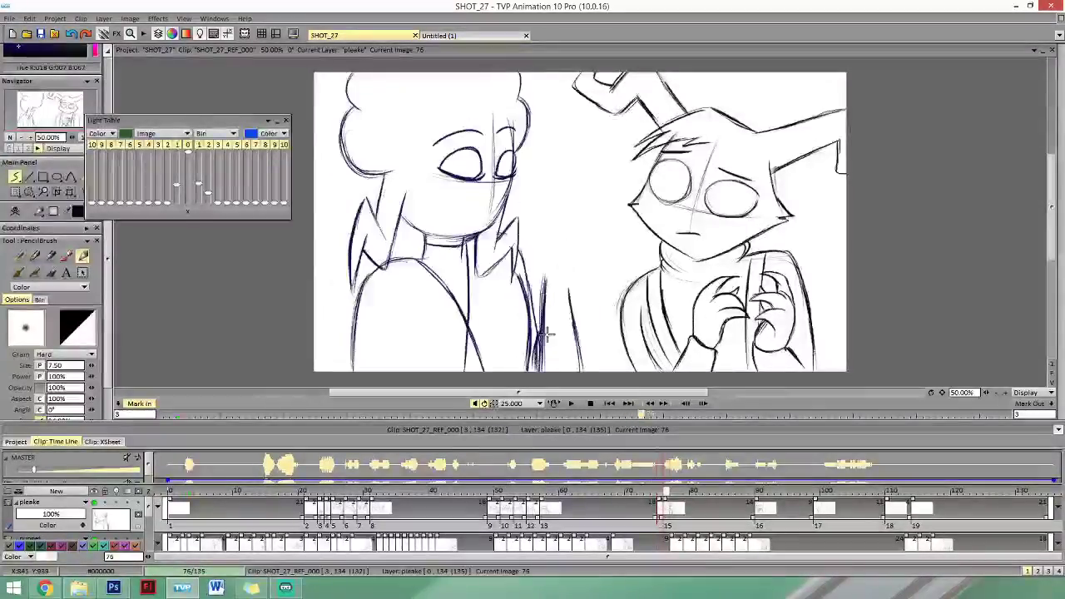
{"action": "key", "text": "Right"}
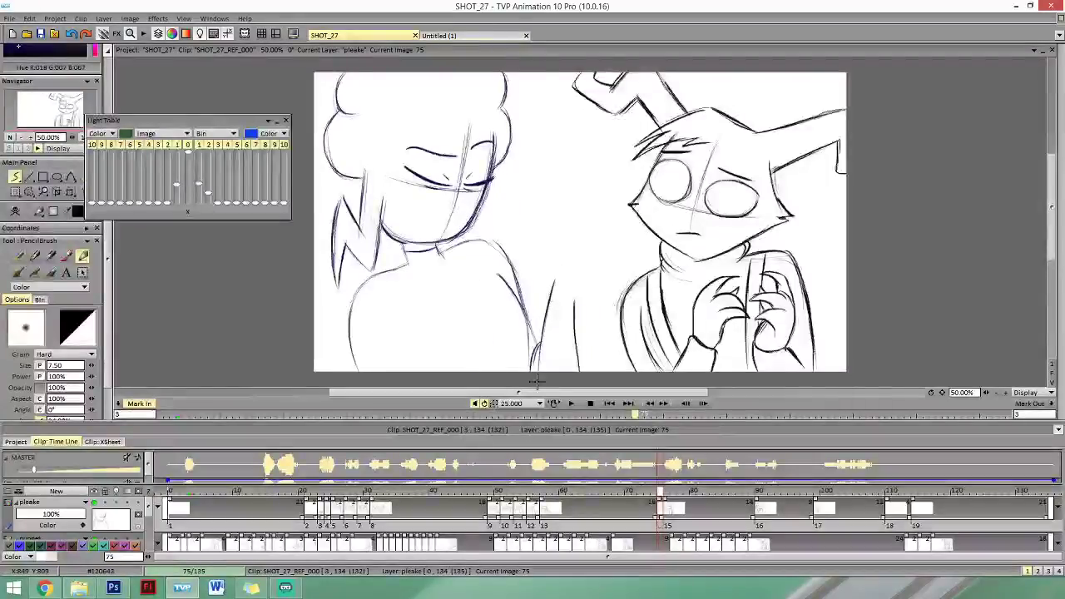
Draw the long diagonal curve across the chest on frame 75, from the near side of the neck to the lower edge.
{"action": "key", "text": "Left"}
{"action": "key", "text": "Right"}
{"action": "key", "text": "Left"}
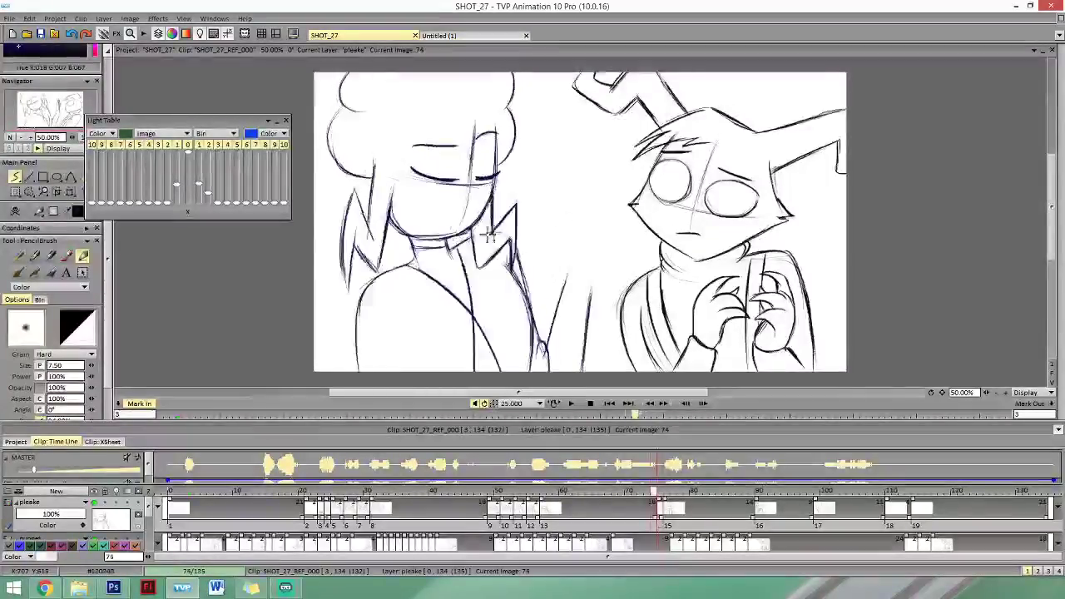
{"action": "key", "text": "Right"}
{"action": "key", "text": "Left"}
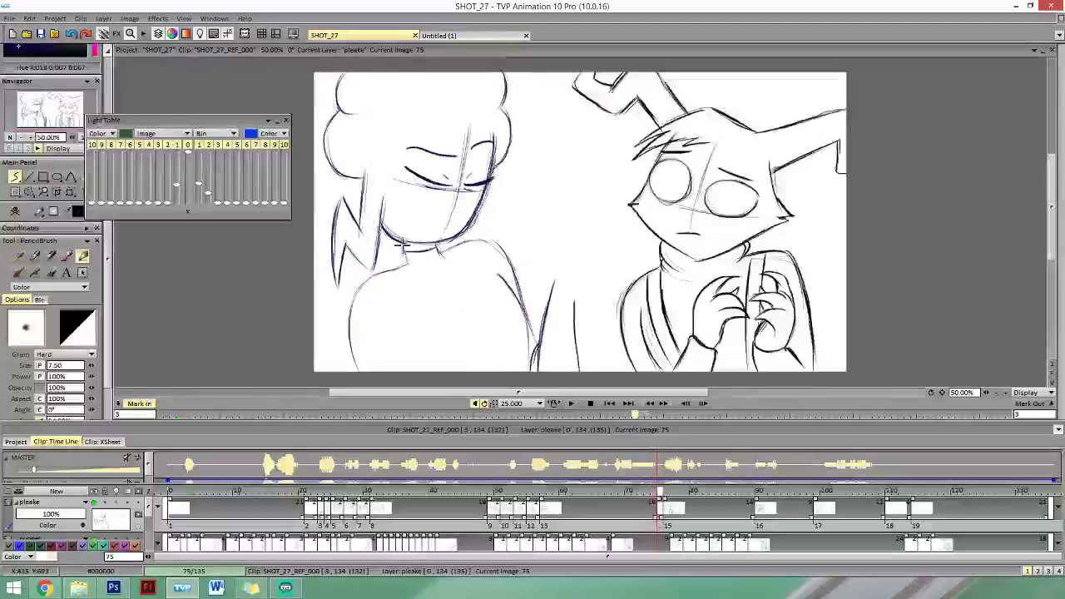
{"action": "key", "text": "Right"}
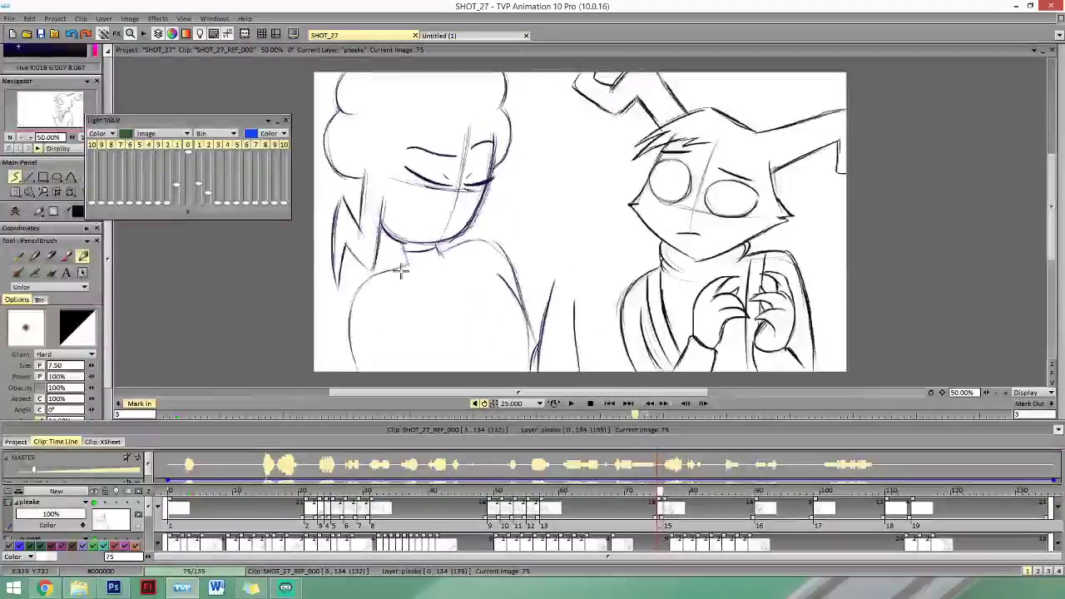
{"action": "key", "text": "Left"}
{"action": "left_click_drag", "start_coordinate": [403, 266], "coordinate": [470, 317]}
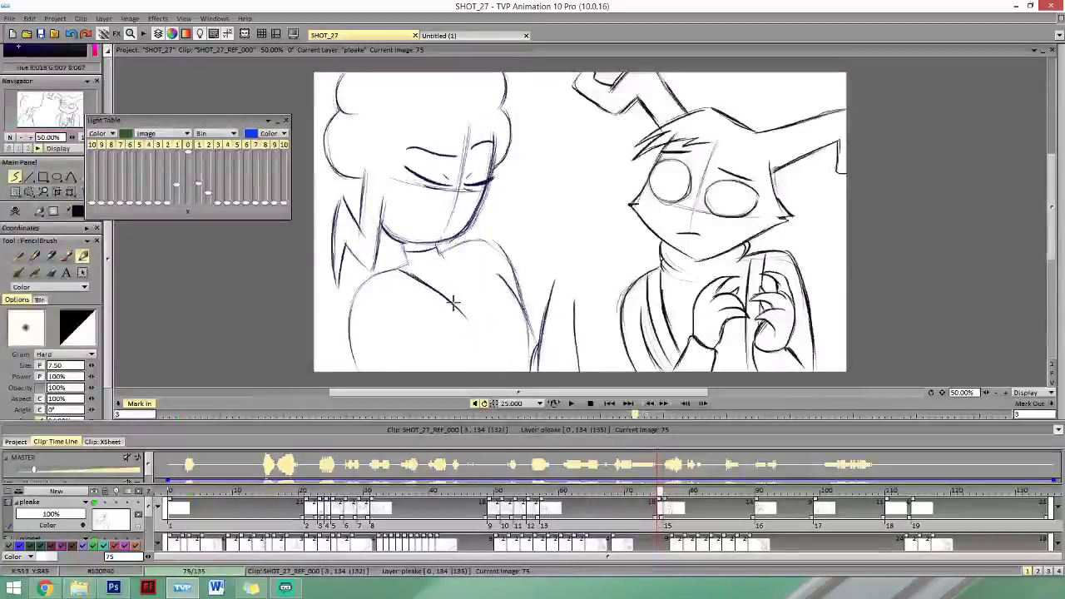
{"action": "key", "text": "Right"}
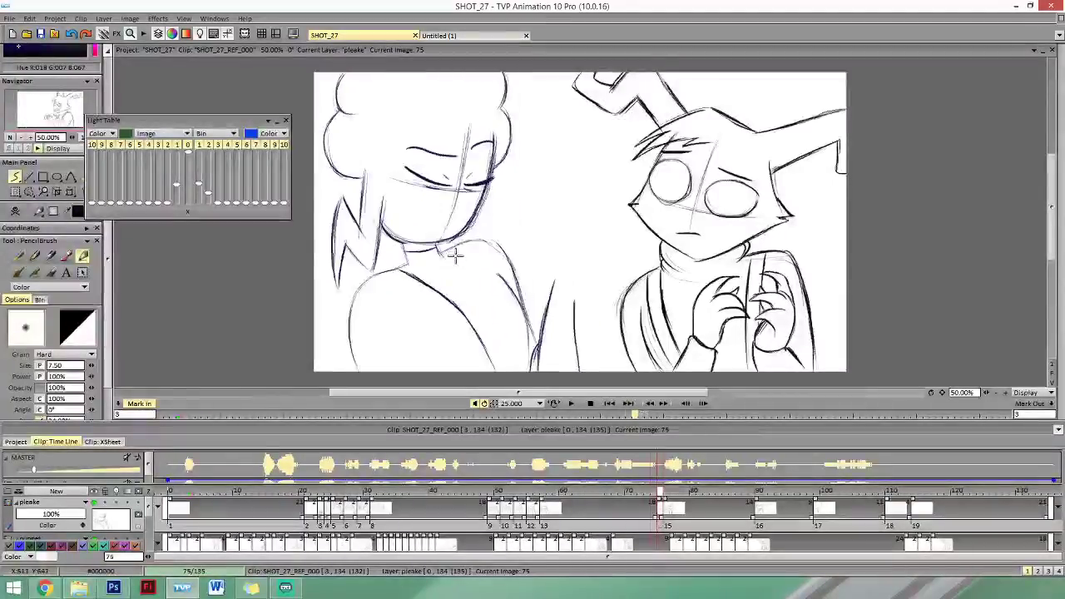
Draw the near-vertical chest line on frame 75, from the far side of the neck down to the lower edge.
{"action": "key", "text": "Left"}
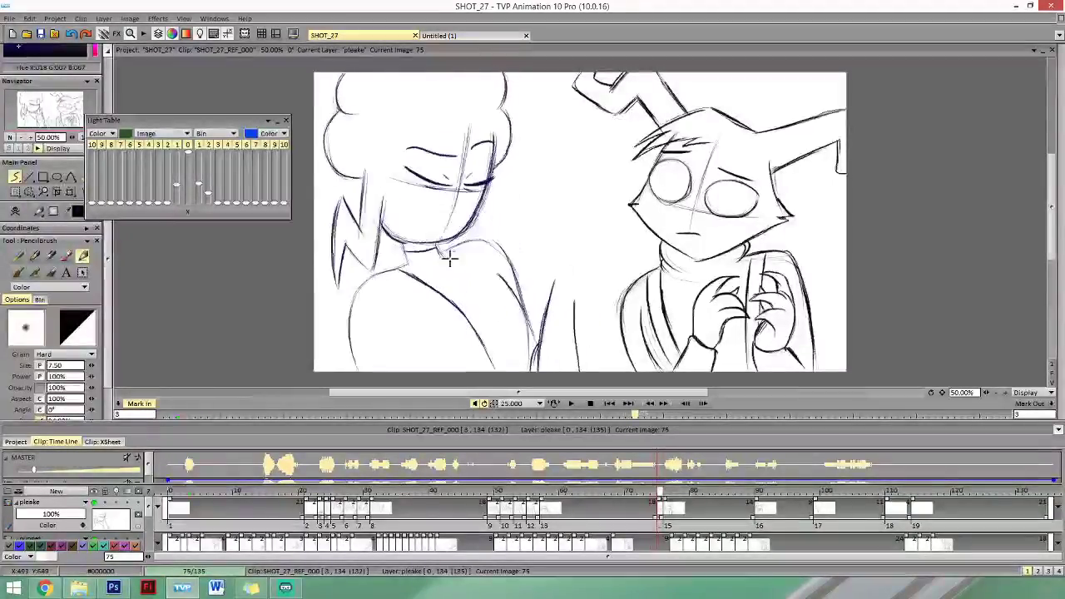
{"action": "key", "text": "Right"}
{"action": "key", "text": "Left"}
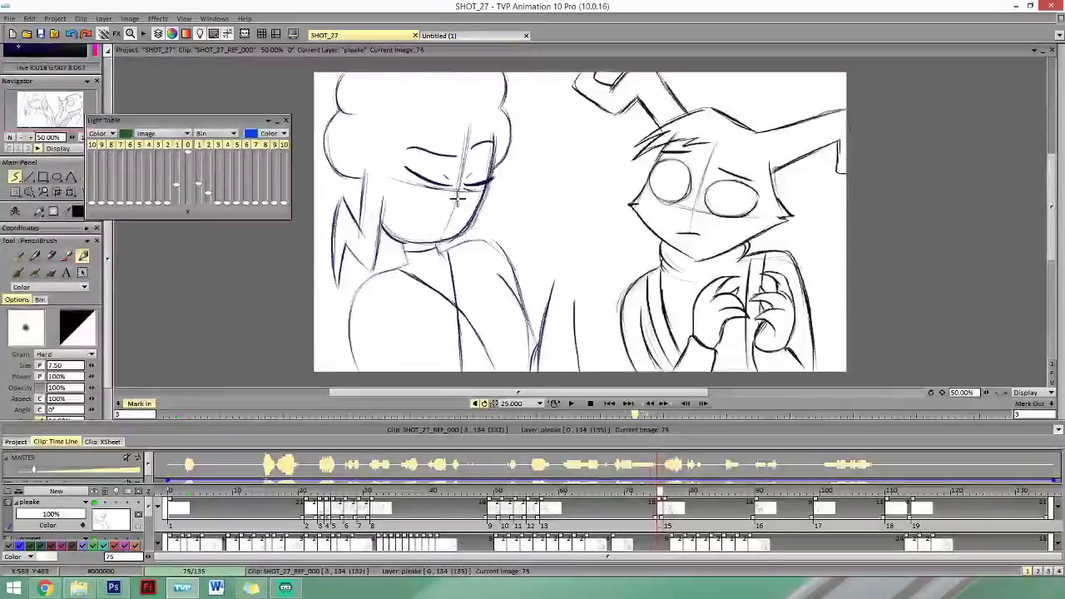
Draw the inner edge of the far-side hair lock on frame 75, from beside the eye down past the jaw.
{"action": "key", "text": "Left"}
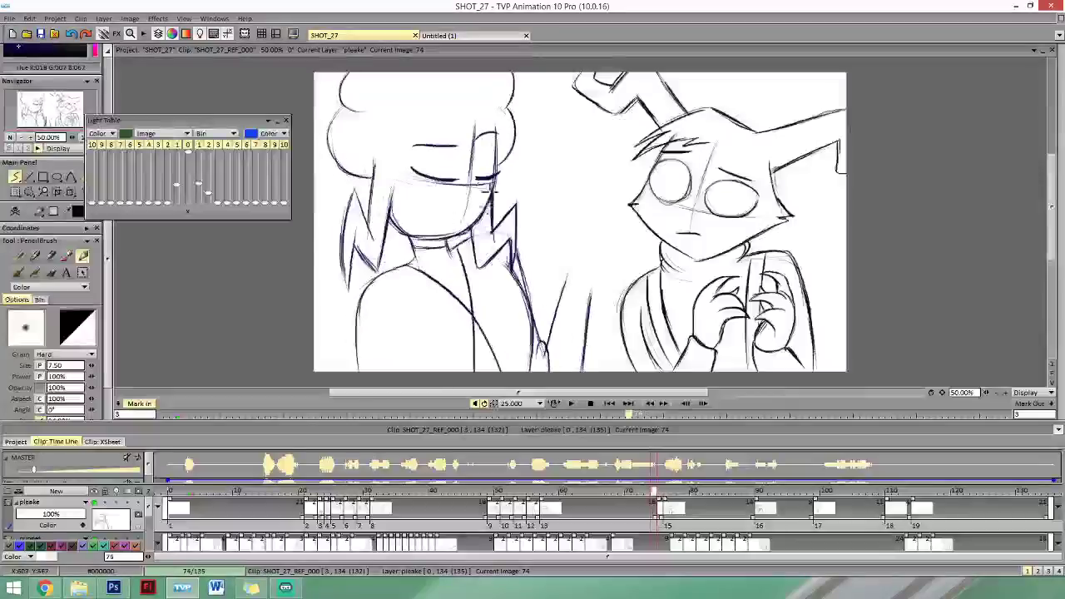
{"action": "key", "text": "Right"}
{"action": "key", "text": "Left"}
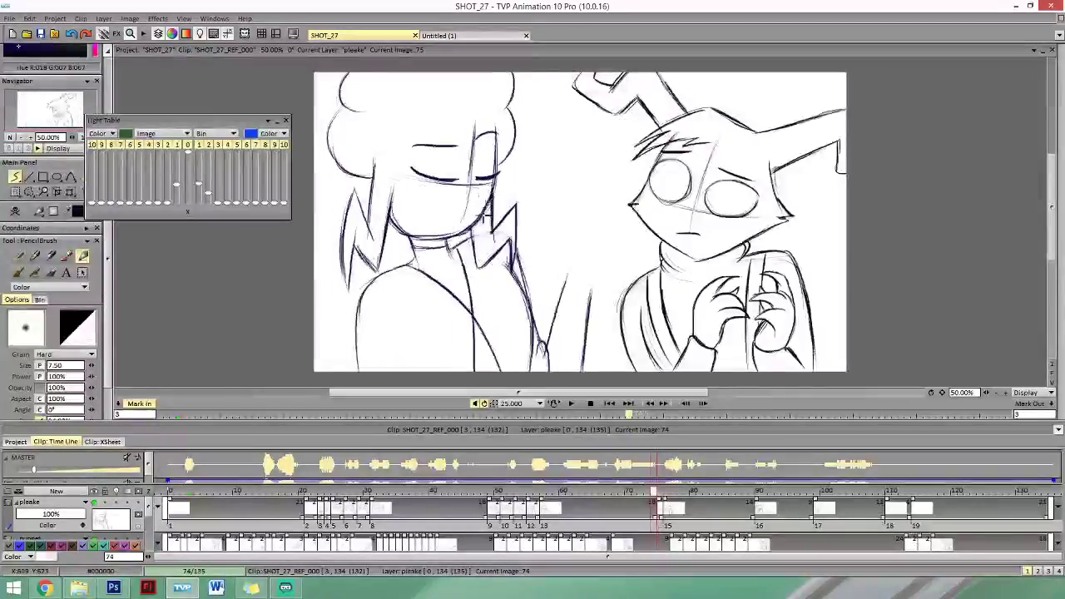
{"action": "key", "text": "Right"}
{"action": "key", "text": "Left"}
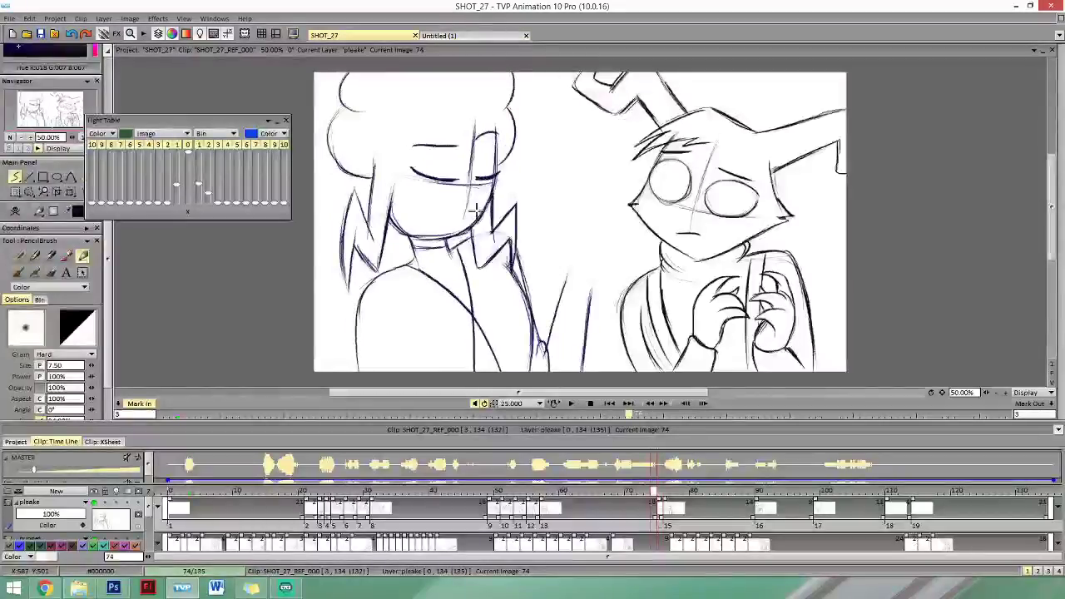
{"action": "key", "text": "Right"}
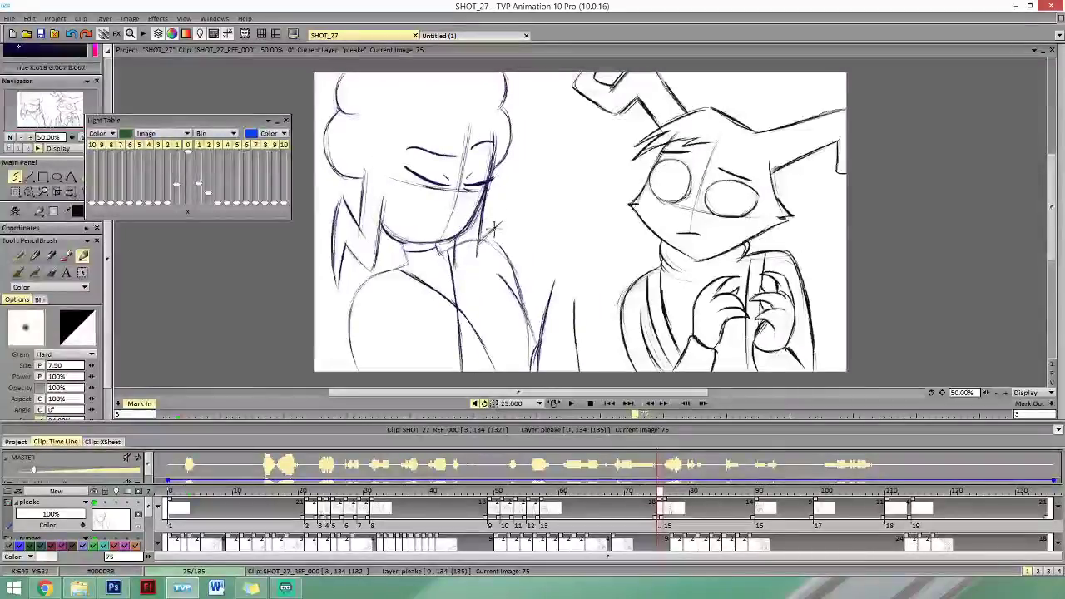
Draw the zigzag pointed tips of the far-side hair lock over the shoulder on frame 75 and compare with frame 76.
{"action": "key", "text": "Left"}
{"action": "key", "text": "Right"}
{"action": "left_click_drag", "start_coordinate": [480, 242], "coordinate": [503, 219]}
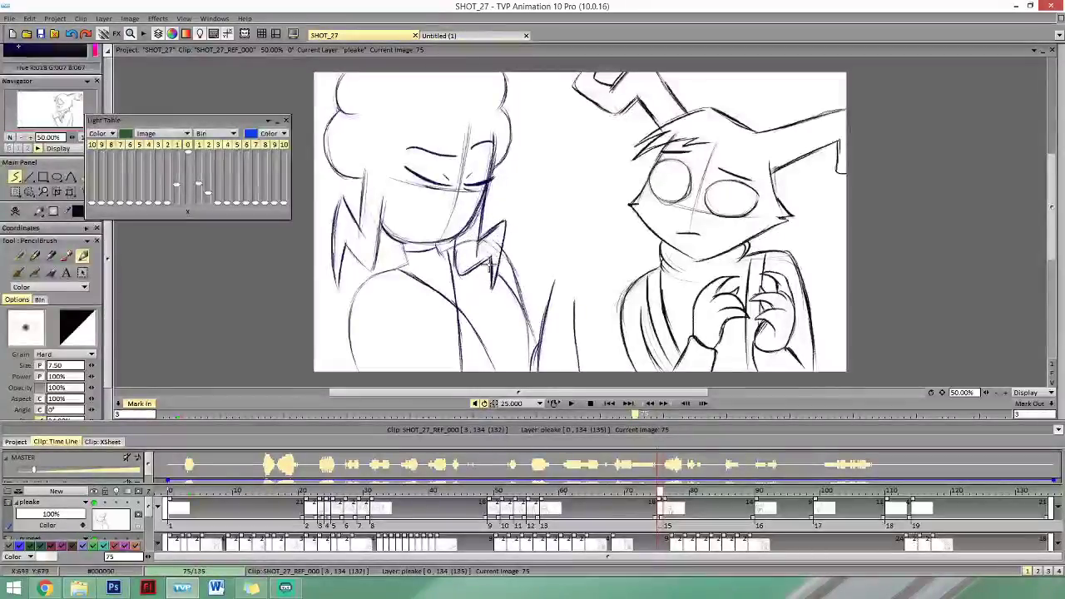
{"action": "key", "text": "Right"}
{"action": "key", "text": "Left"}
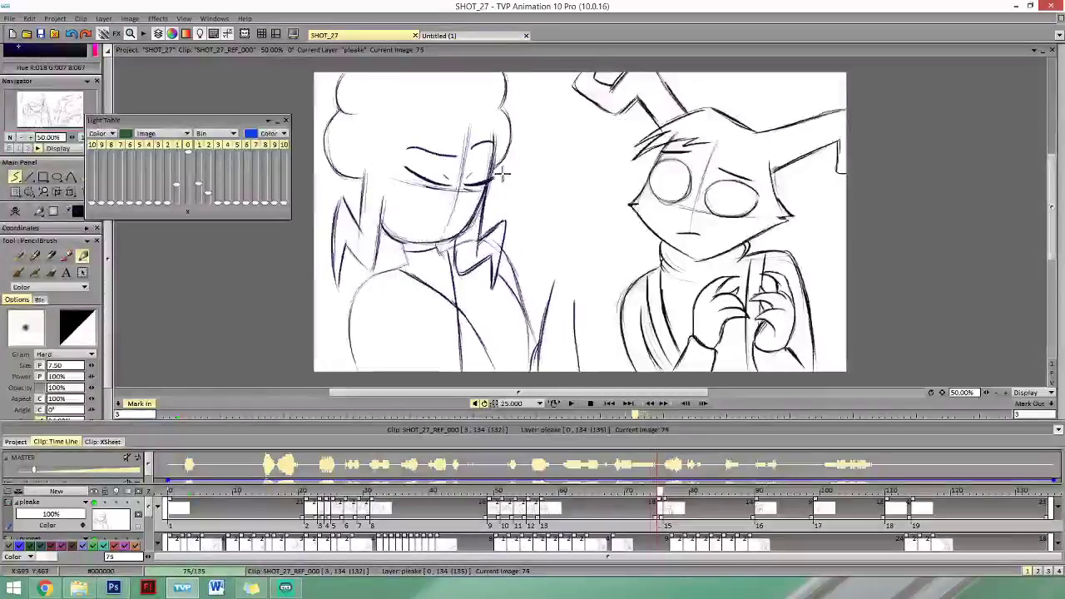
{"action": "key", "text": "Right"}
{"action": "key", "text": "Left"}
{"action": "key", "text": "Right"}
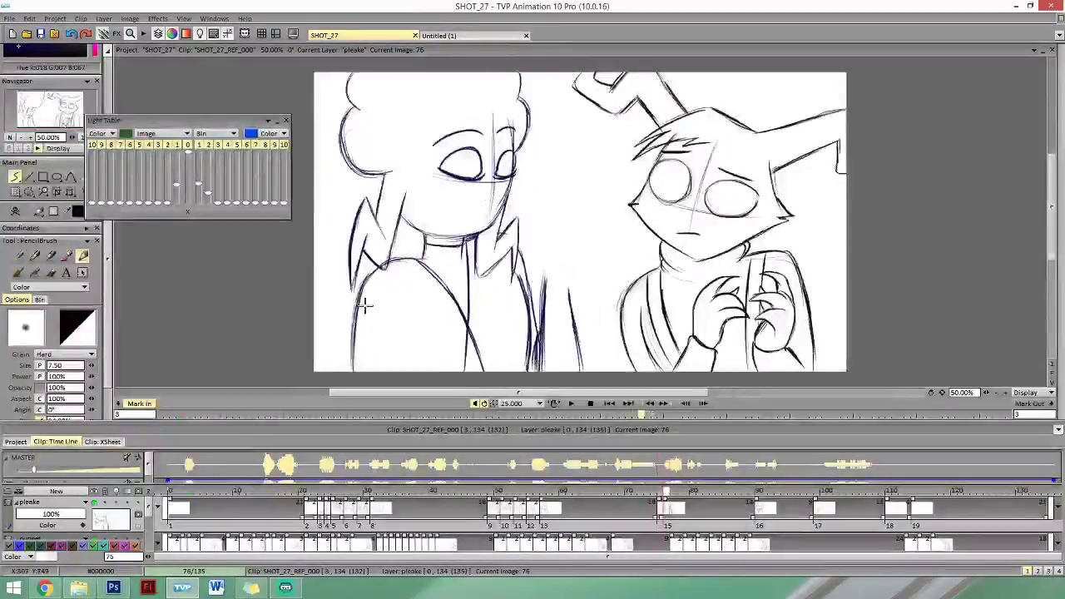
{"action": "key", "text": "Left"}
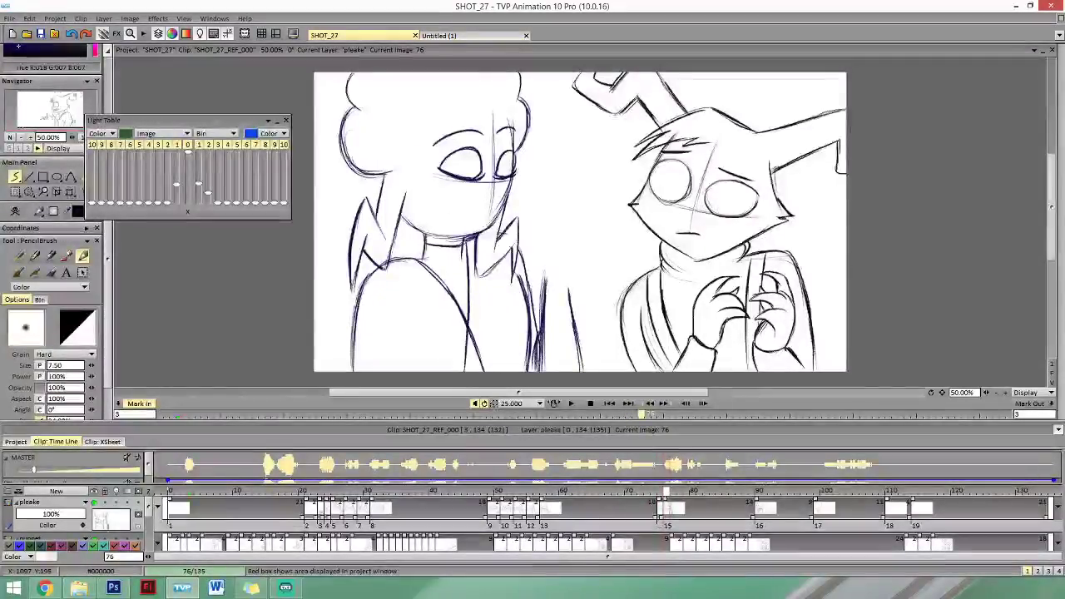
{"action": "key", "text": "Right"}
{"action": "key", "text": "Left"}
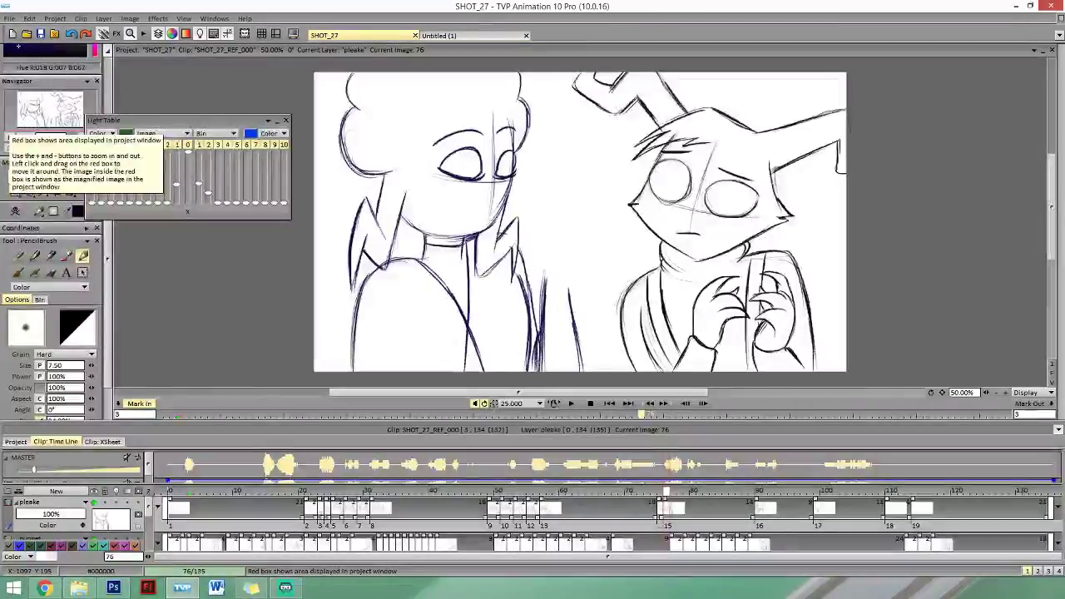
{"action": "key", "text": "Right"}
{"action": "key", "text": "Left"}
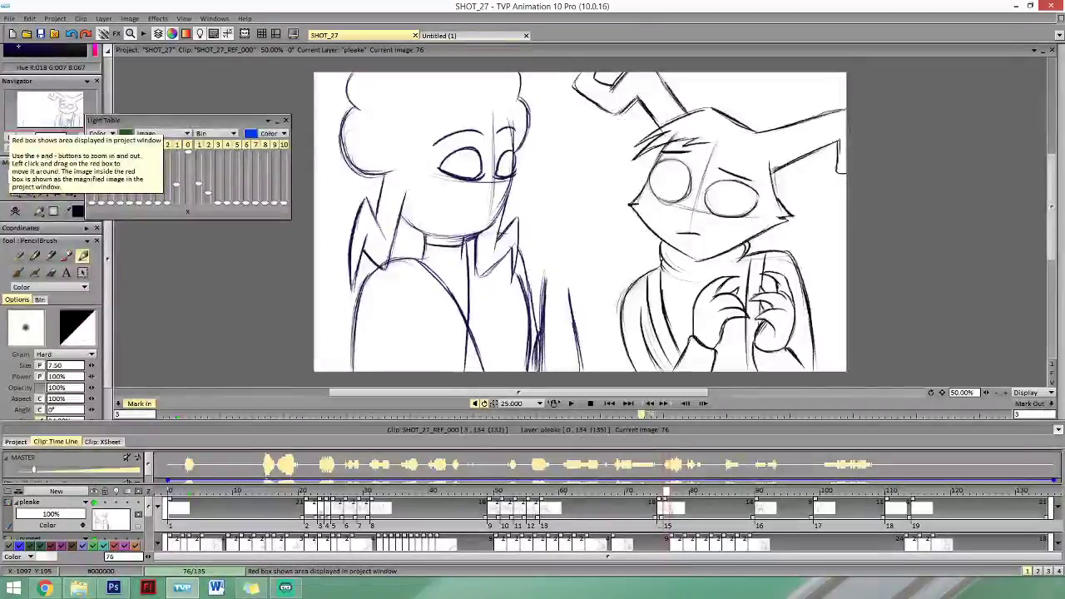
{"action": "key", "text": "Right"}
{"action": "key", "text": "Left"}
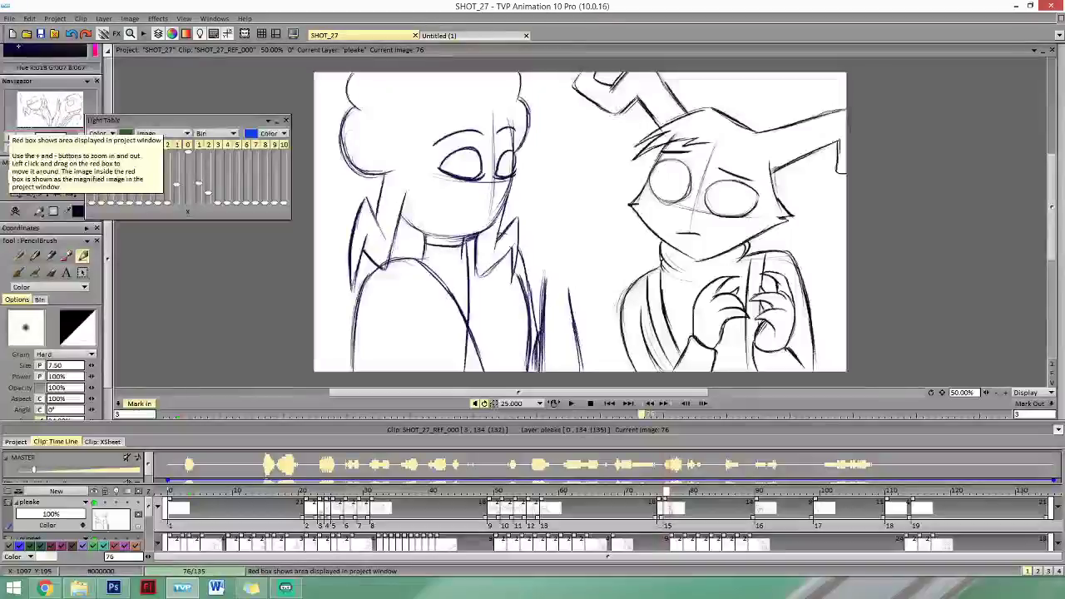
{"action": "key", "text": "Right"}
{"action": "key", "text": "Left"}
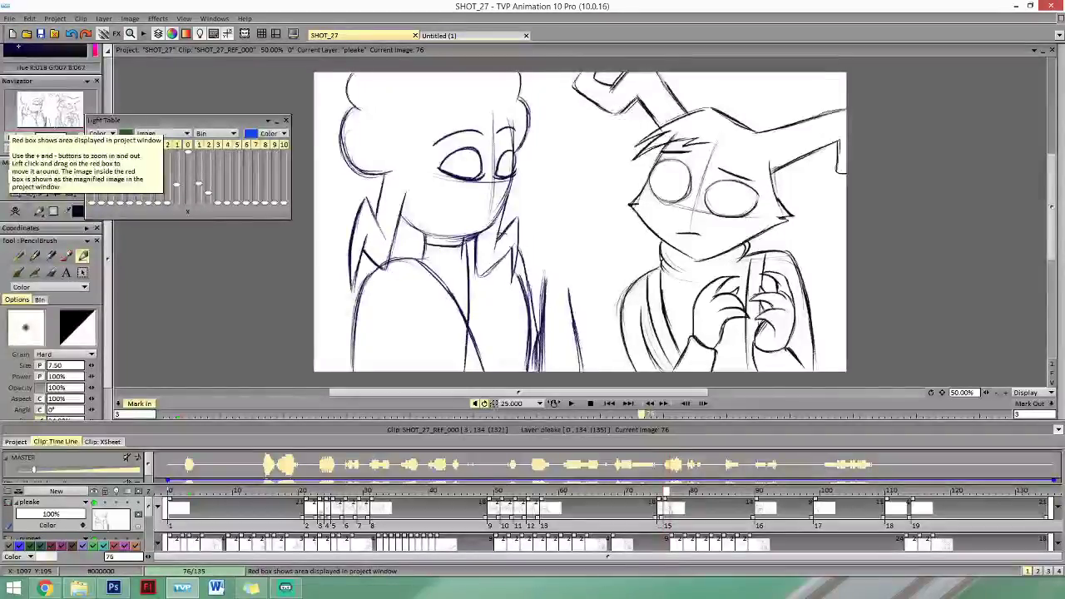
{"action": "key", "text": "Right"}
{"action": "key", "text": "Left"}
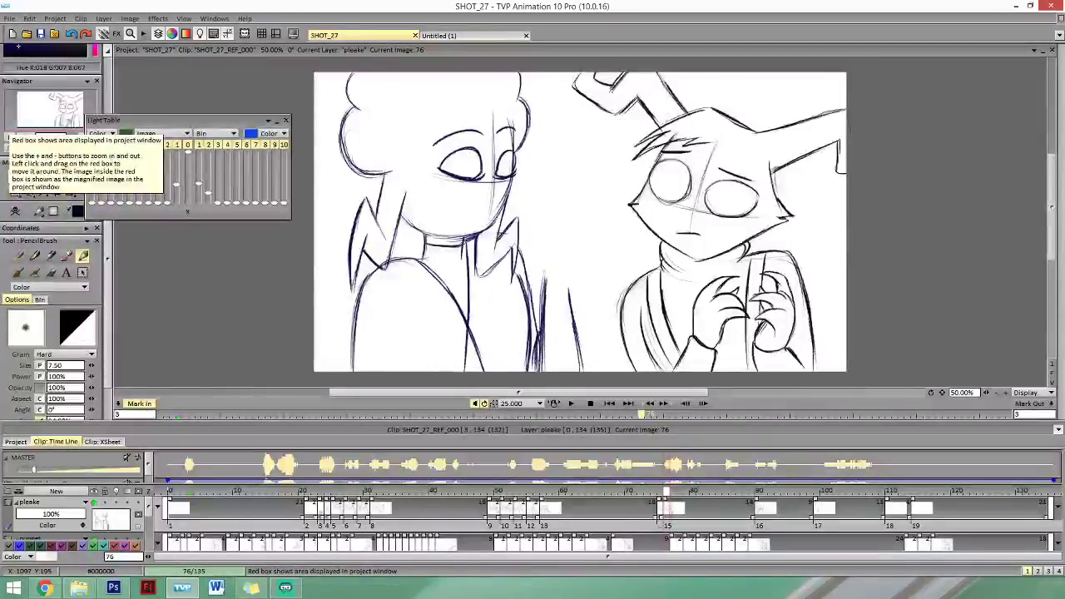
{"action": "key", "text": "Right"}
{"action": "key", "text": "Left"}
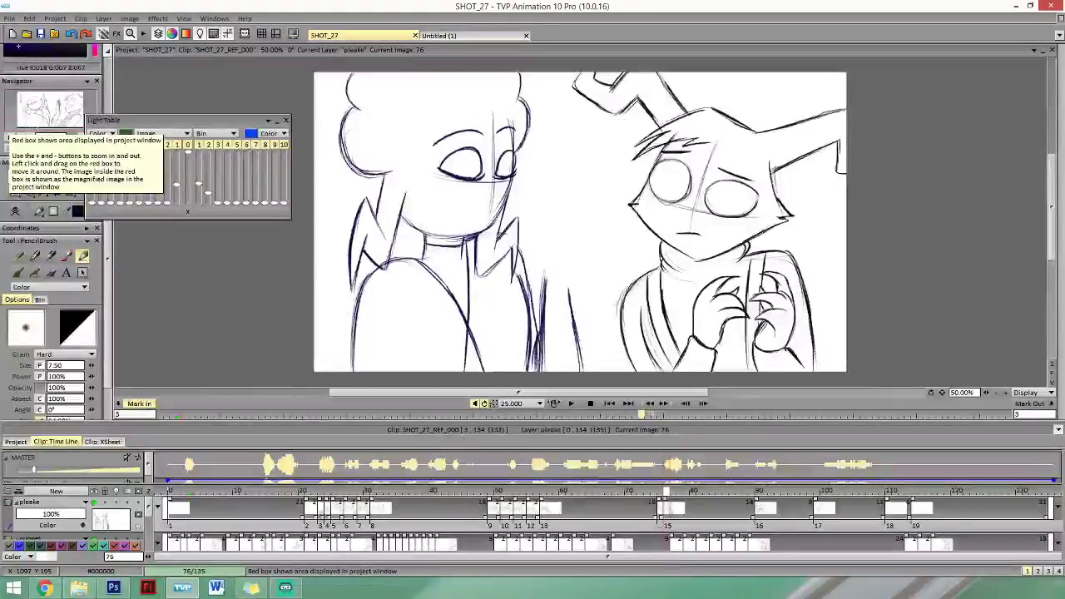
{"action": "key", "text": "Right"}
{"action": "key", "text": "Left"}
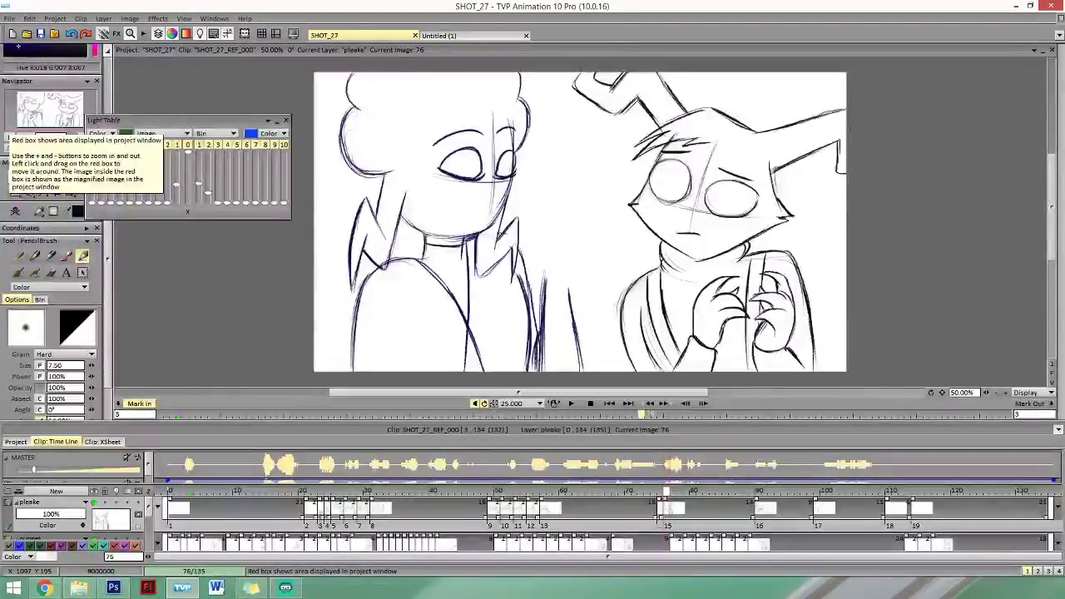
{"action": "key", "text": "Right"}
{"action": "key", "text": "Left"}
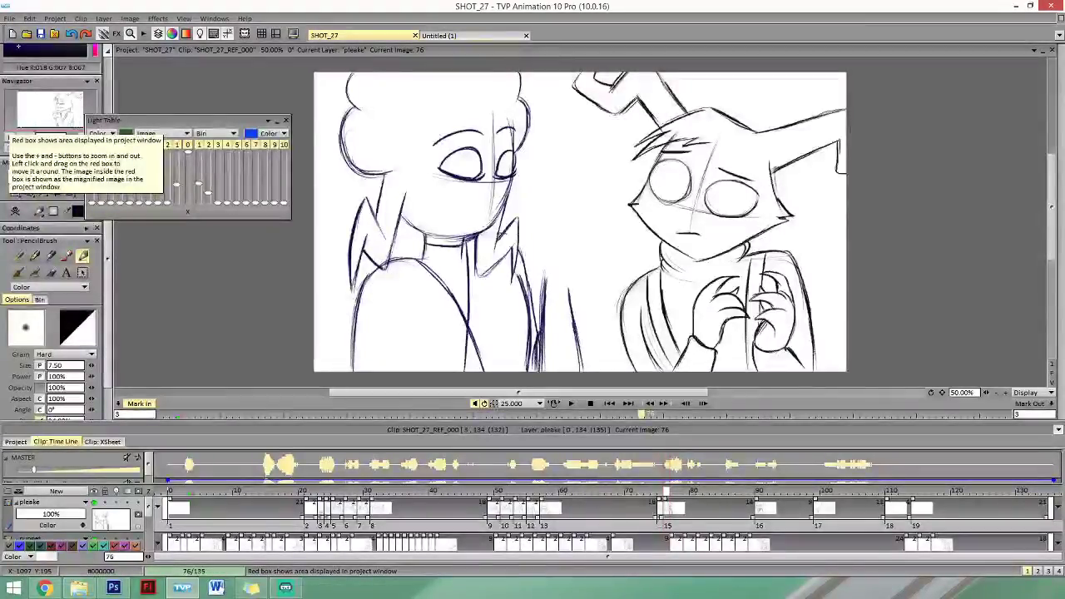
{"action": "key", "text": "Right"}
{"action": "key", "text": "Left"}
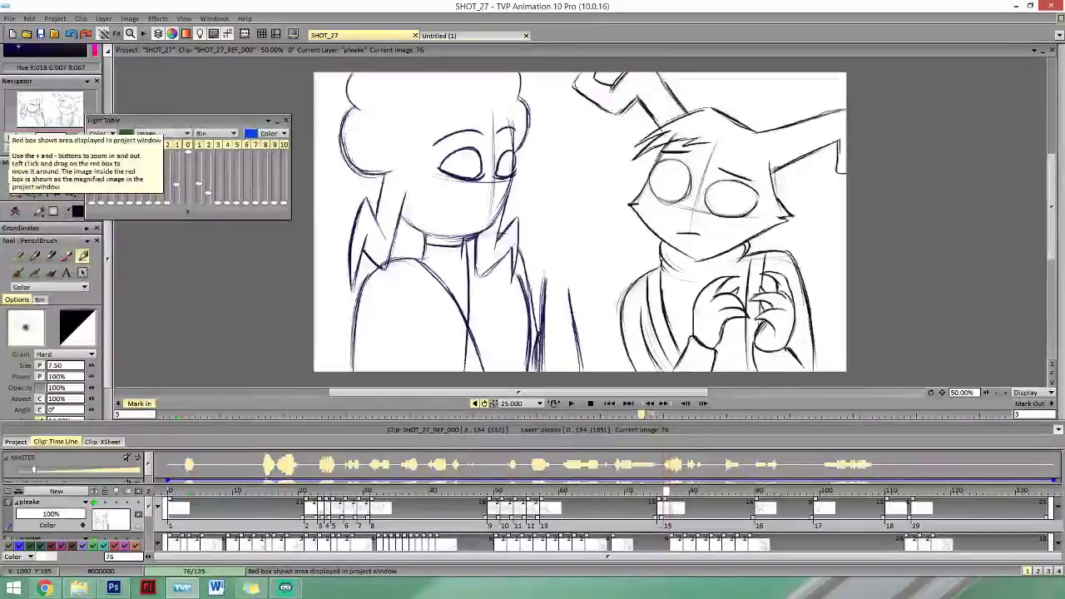
{"action": "key", "text": "Right"}
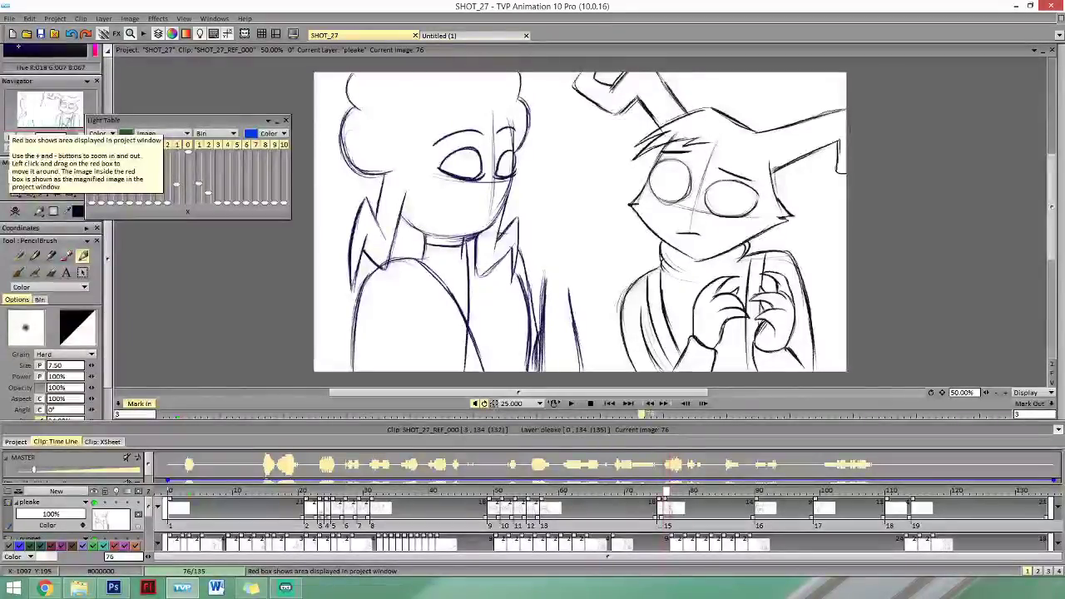
{"action": "key", "text": "Left"}
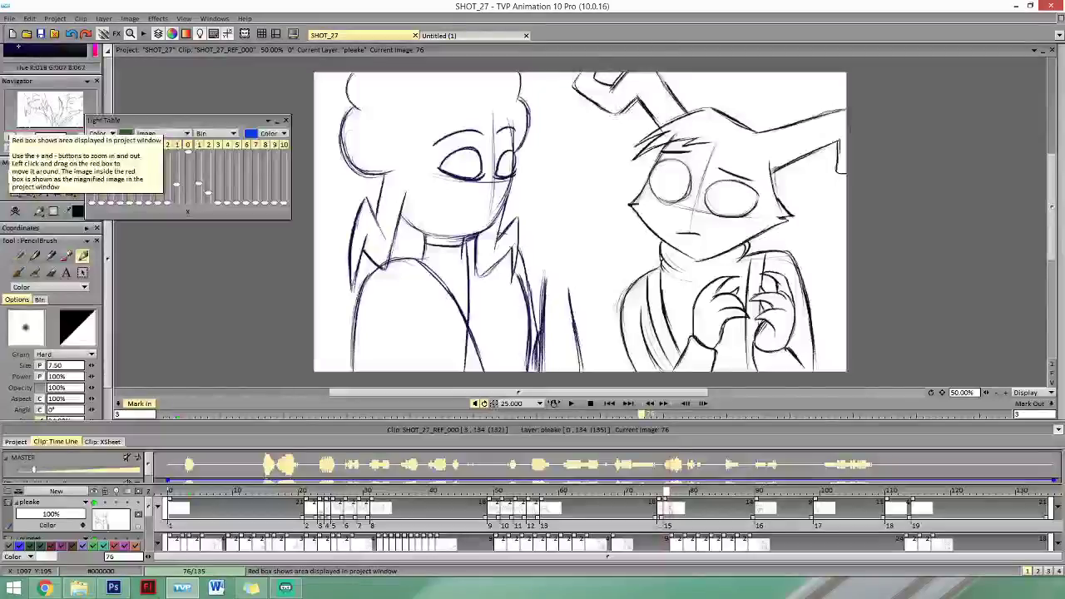
{"action": "key", "text": "Right"}
{"action": "key", "text": "Left"}
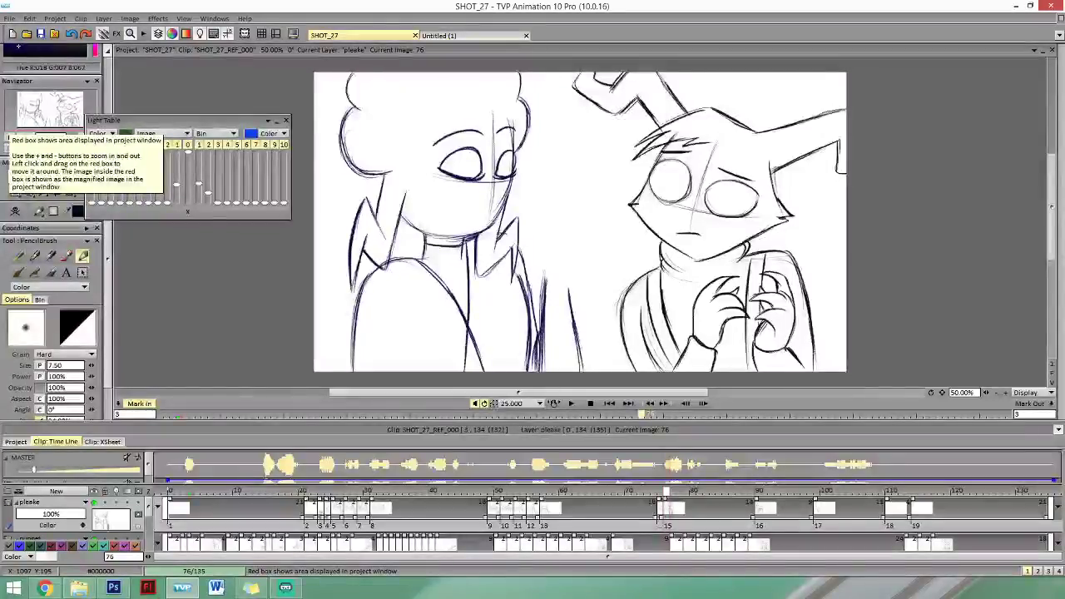
{"action": "key", "text": "Right"}
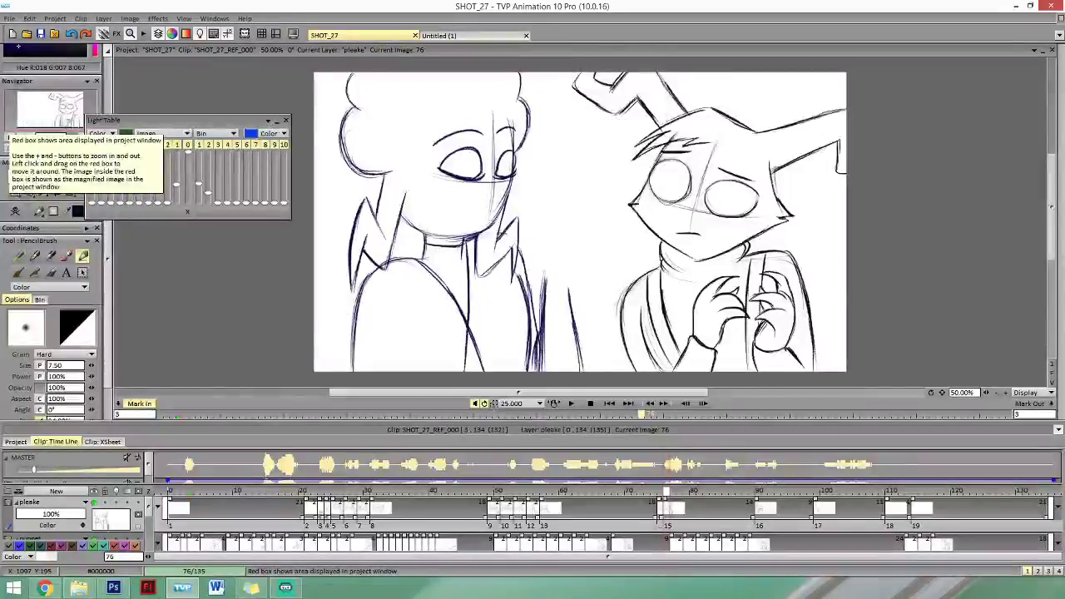
{"action": "key", "text": "Left"}
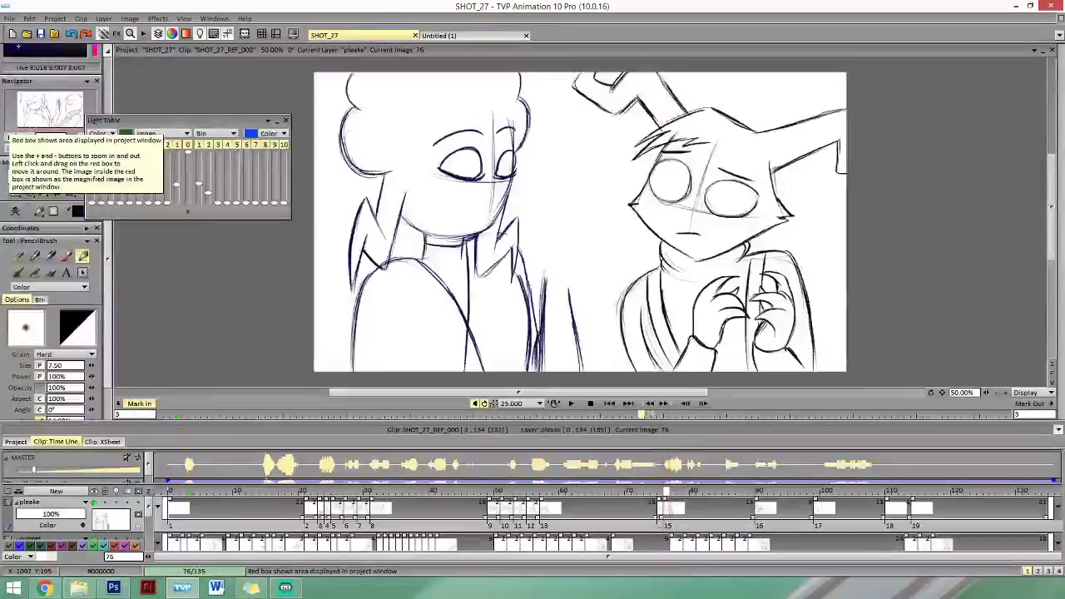
{"action": "key", "text": "Right"}
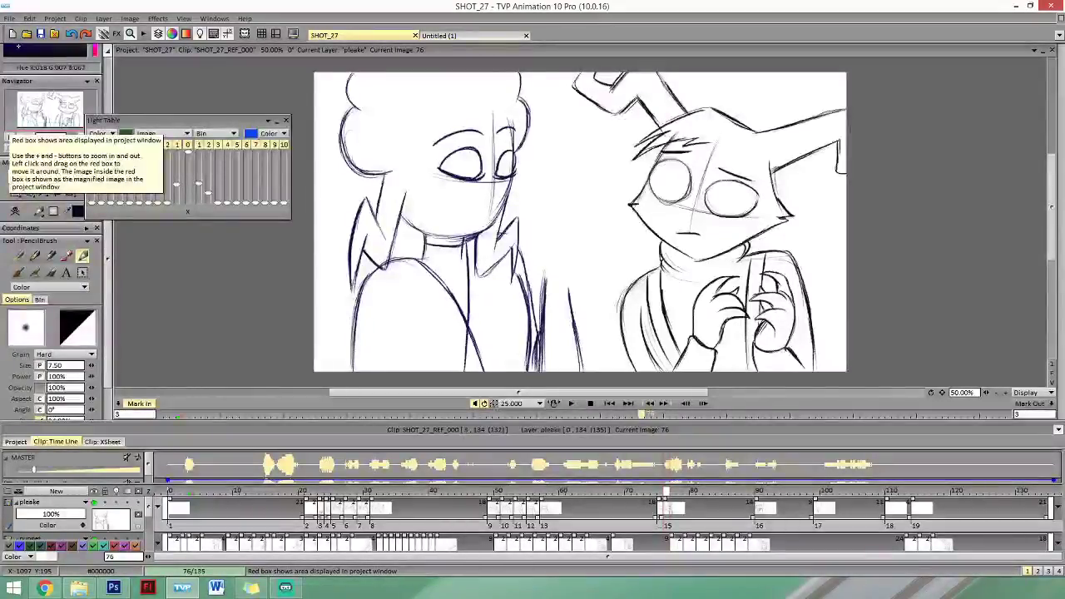
{"action": "key", "text": "Left"}
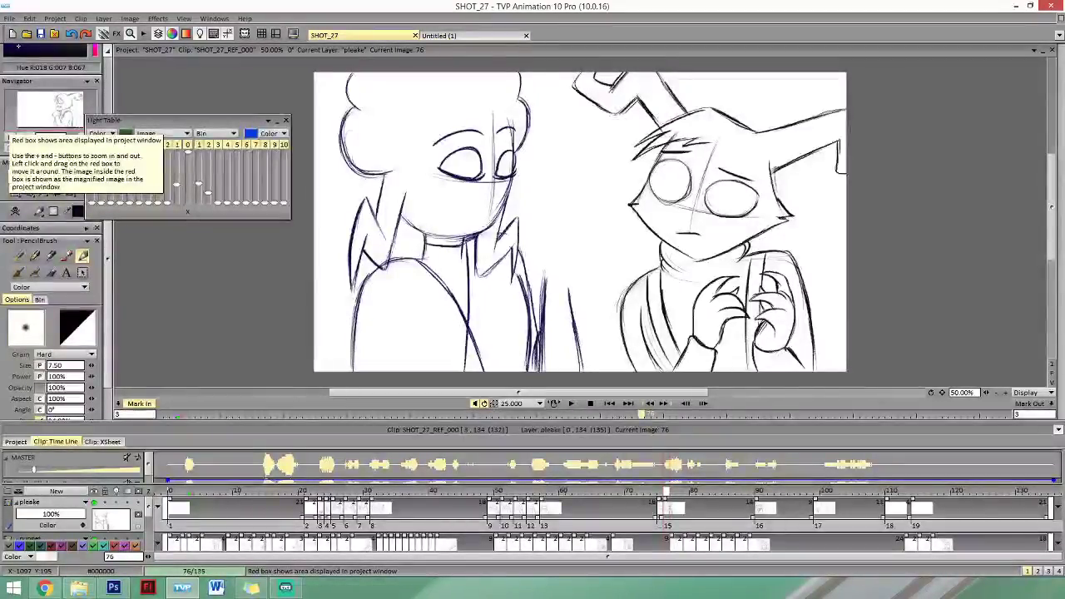
{"action": "key", "text": "Right"}
{"action": "key", "text": "Left"}
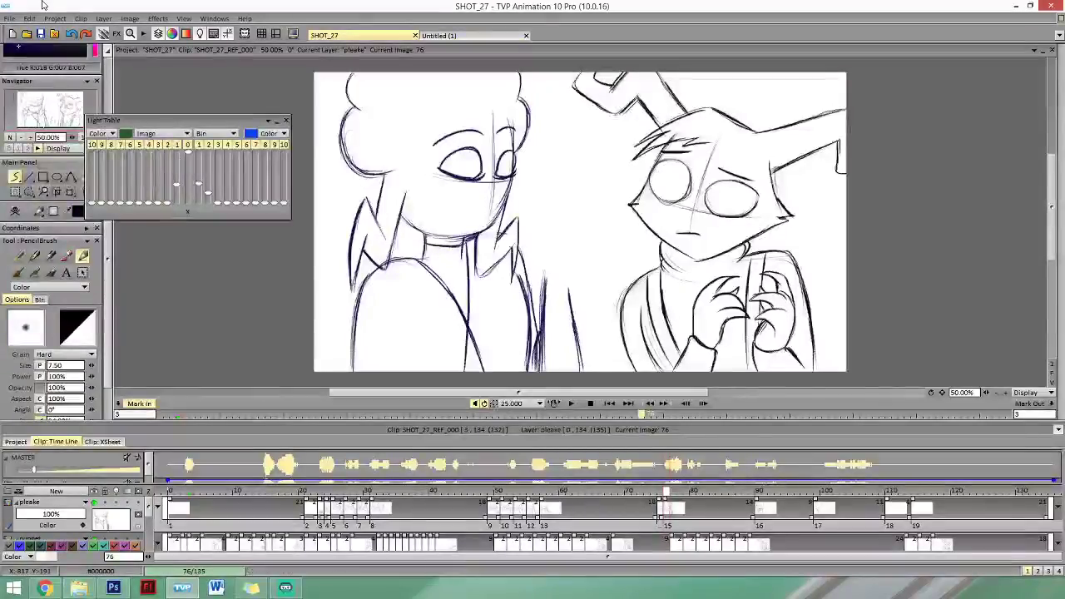
{"action": "key", "text": "Right"}
{"action": "key", "text": "Left"}
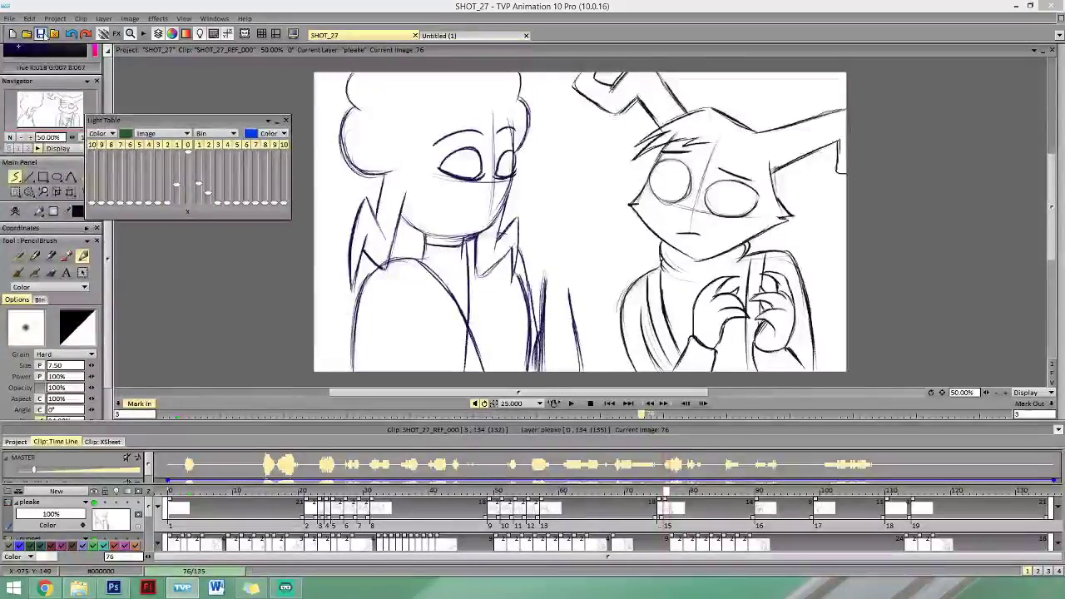
{"action": "key", "text": "Right"}
{"action": "key", "text": "Left"}
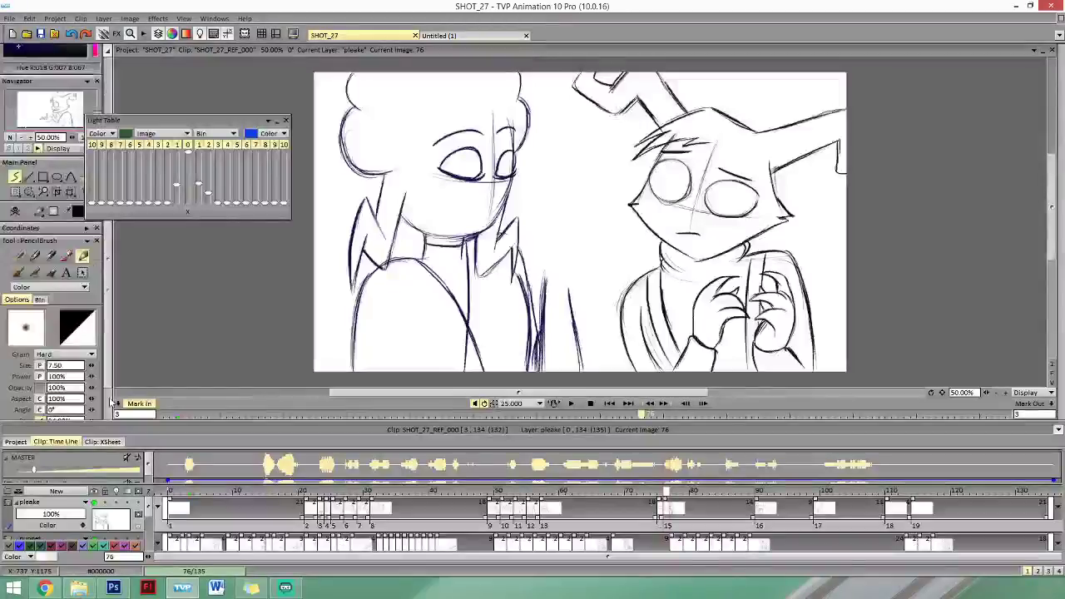
{"action": "scroll", "coordinate": [98, 263], "scroll_direction": "down", "scroll_amount": 2}
{"action": "key", "text": "Right"}
{"action": "key", "text": "Left"}
{"action": "scroll", "coordinate": [110, 402], "scroll_direction": "up", "scroll_amount": 7}
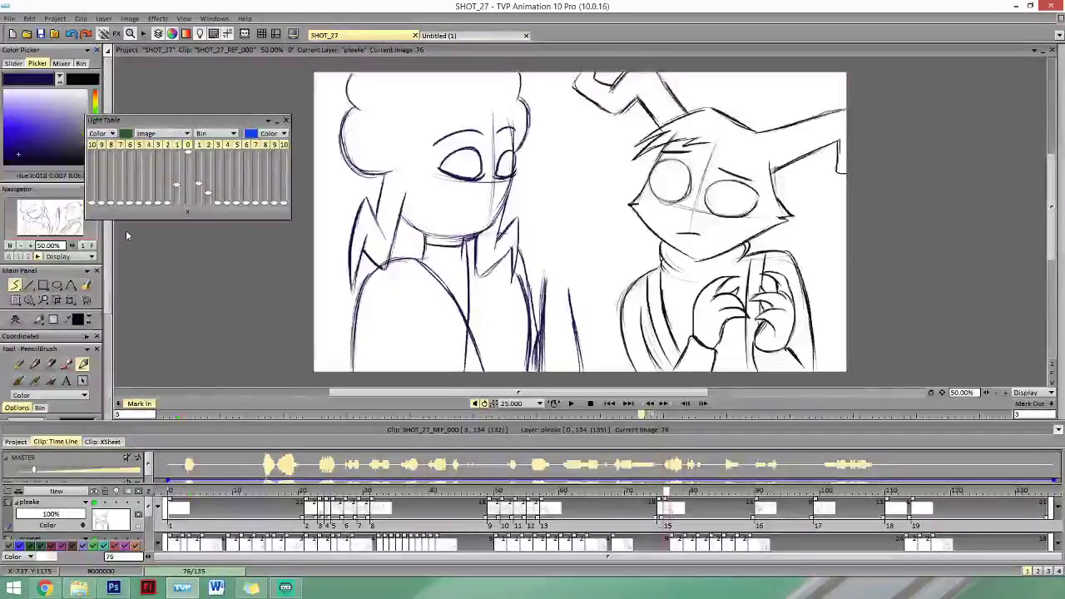
{"action": "key", "text": "Right"}
{"action": "key", "text": "Left"}
{"action": "scroll", "coordinate": [102, 333], "scroll_direction": "down", "scroll_amount": 2}
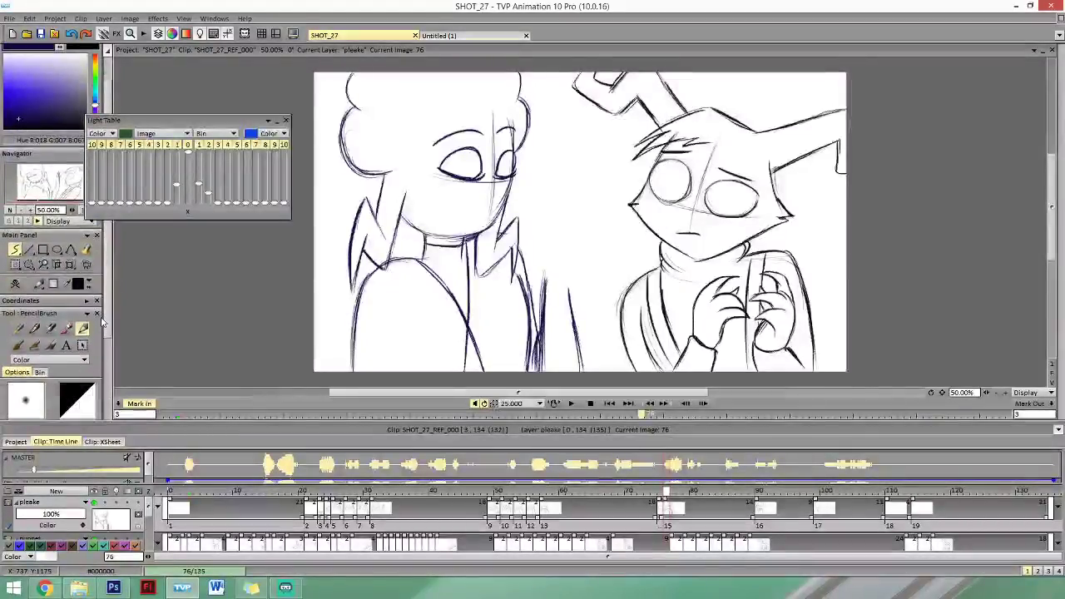
{"action": "key", "text": "Right"}
{"action": "key", "text": "Left"}
{"action": "scroll", "coordinate": [102, 337], "scroll_direction": "down", "scroll_amount": 1}
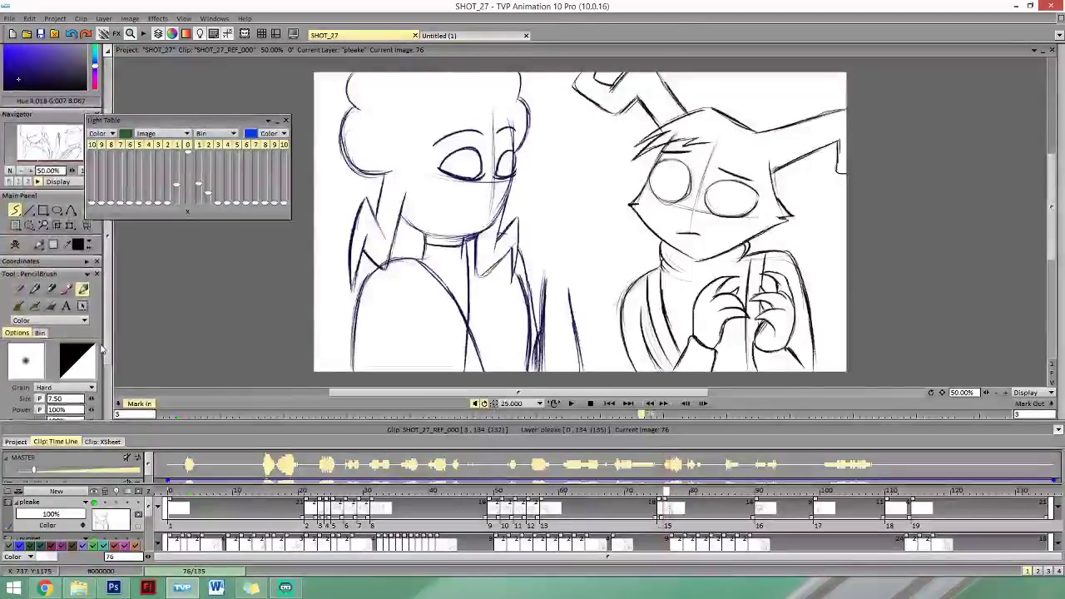
{"action": "key", "text": "Right"}
{"action": "key", "text": "Left"}
{"action": "scroll", "coordinate": [102, 350], "scroll_direction": "down", "scroll_amount": 1}
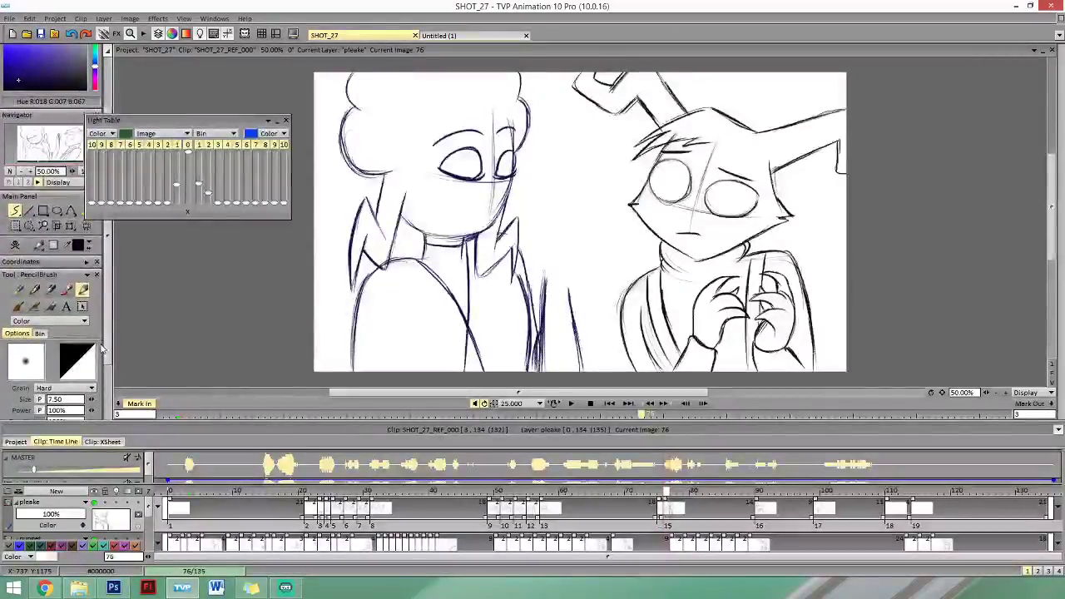
{"action": "key", "text": "Right"}
{"action": "key", "text": "Left"}
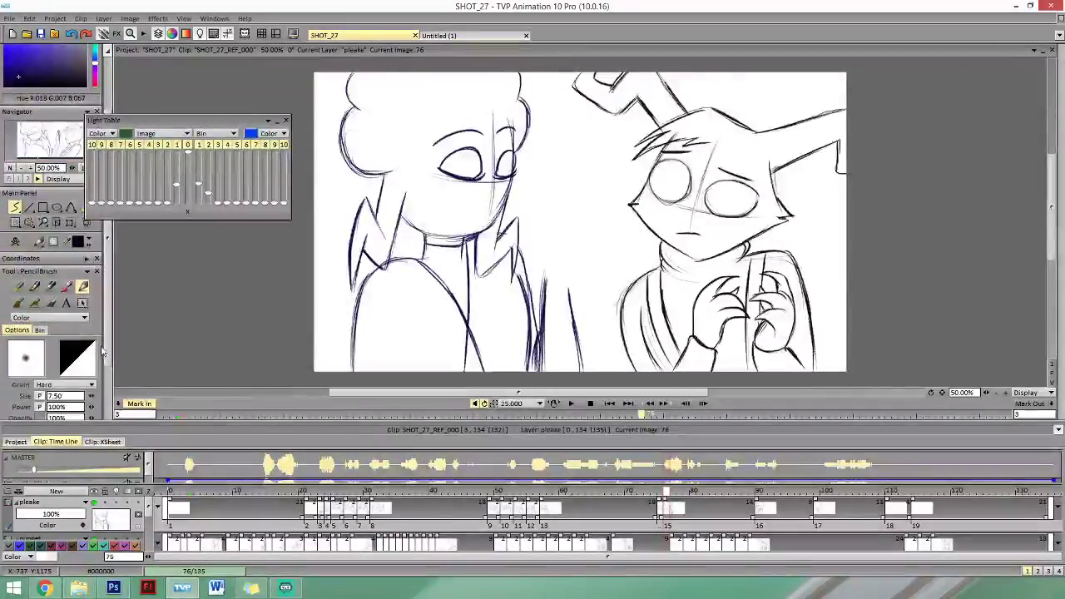
{"action": "scroll", "coordinate": [103, 350], "scroll_direction": "down", "scroll_amount": 1}
{"action": "key", "text": "Right"}
{"action": "key", "text": "Left"}
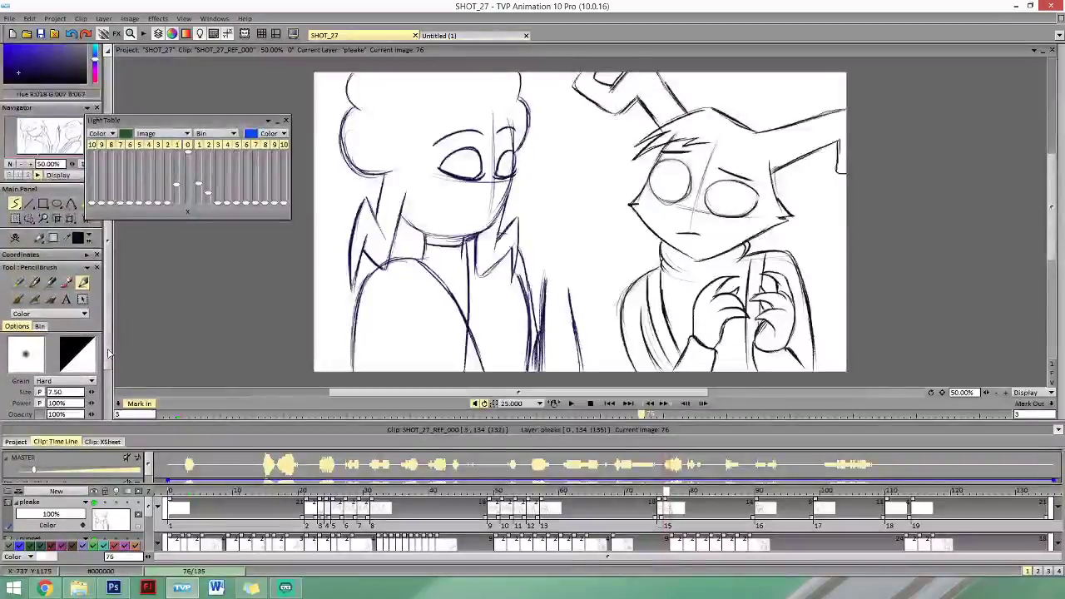
{"action": "key", "text": "Right"}
{"action": "key", "text": "Left"}
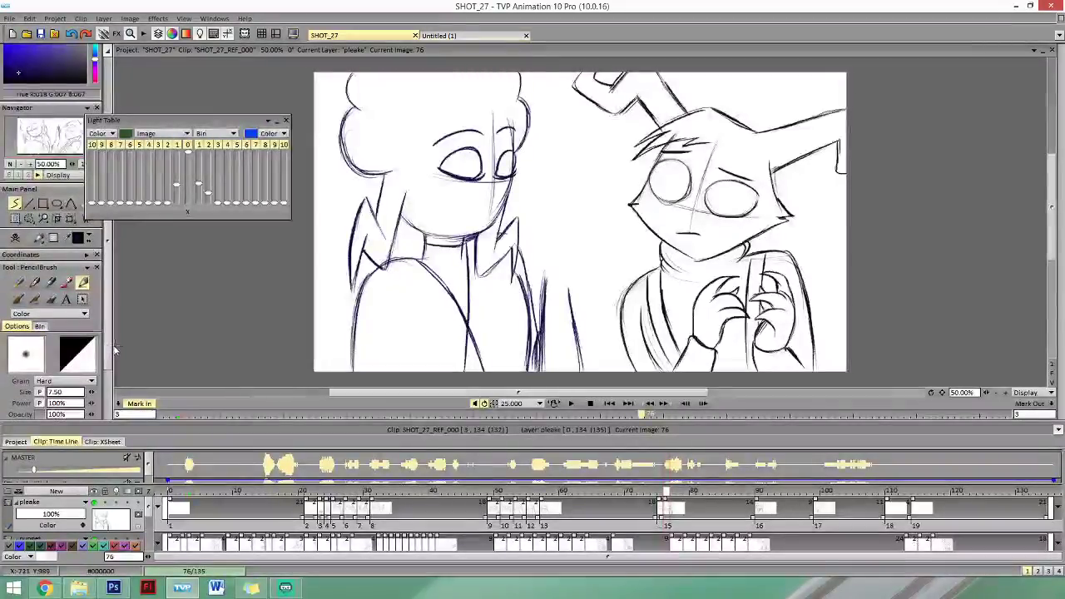
{"action": "key", "text": "Right"}
{"action": "key", "text": "Left"}
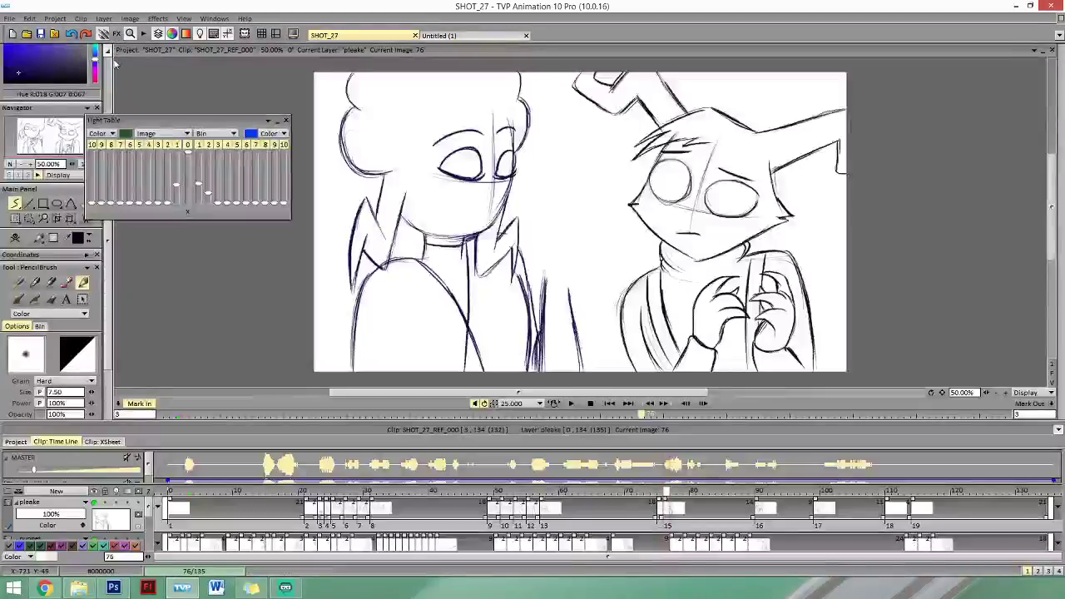
Erase the stray shoulder lines crossing the far-side hair lock on frame 75 and switch back to the drawing brush.
{"action": "key", "text": "Right"}
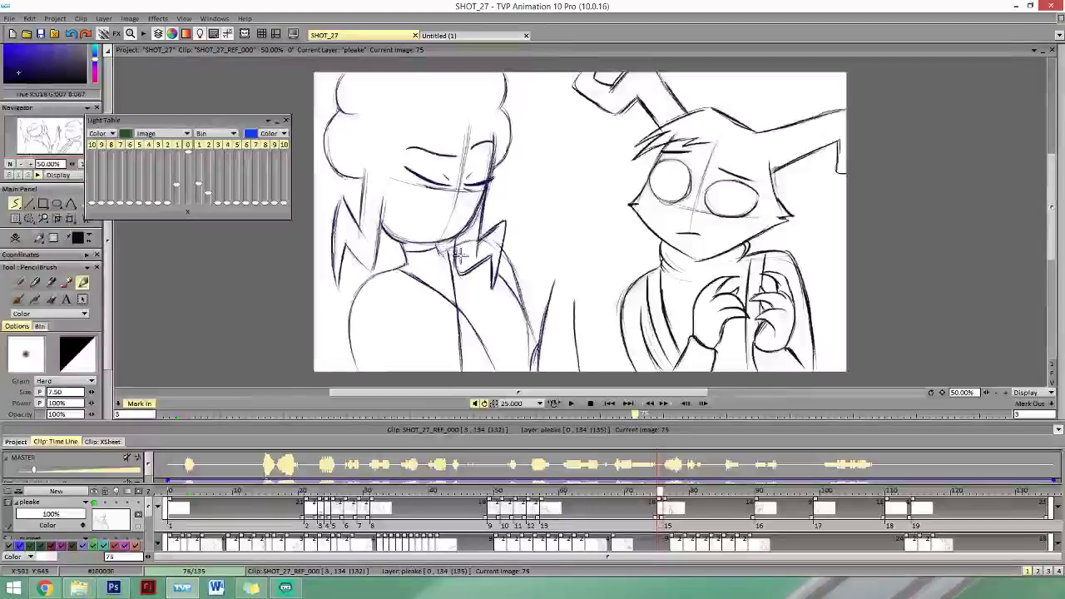
{"action": "key", "text": "e"}
{"action": "mouse_move", "coordinate": [472, 241]}
{"action": "left_mouse_down"}
{"action": "mouse_move", "coordinate": [463, 258]}
{"action": "mouse_move", "coordinate": [494, 239]}
{"action": "left_mouse_up"}
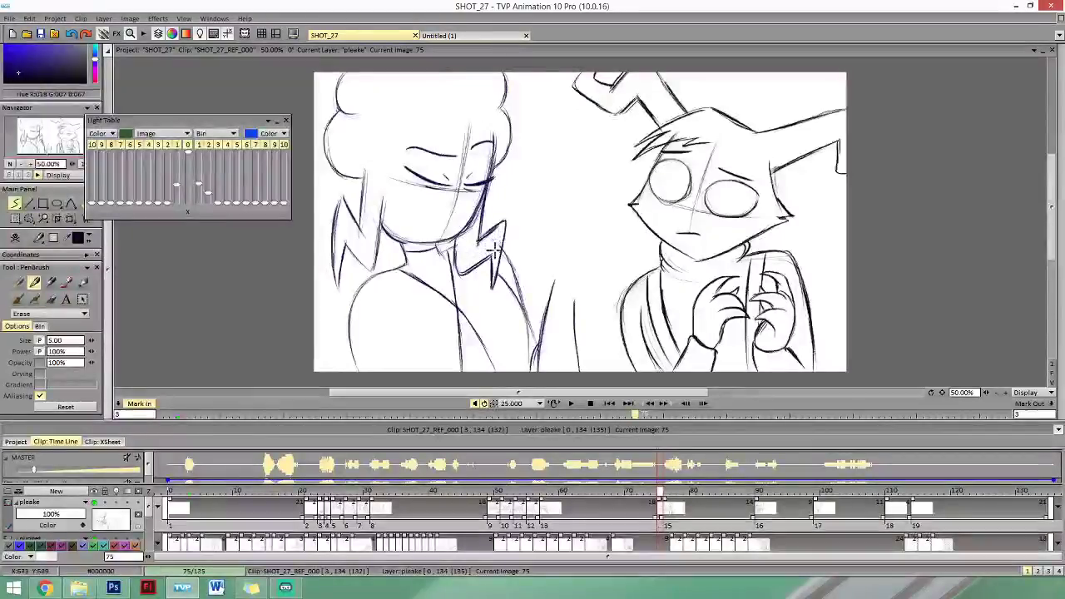
{"action": "key", "text": "b"}
{"action": "key", "text": "Left"}
{"action": "key", "text": "Right"}
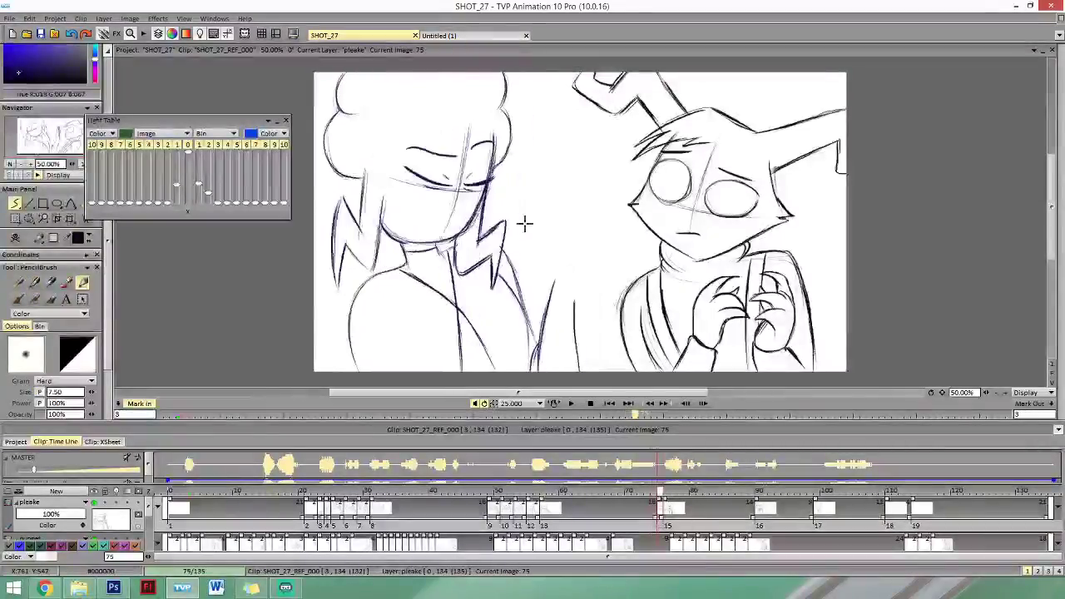
Flip between frames 74, 75 and 76 to check how the curly-haired character's in-between moves.
{"action": "key", "text": "Right"}
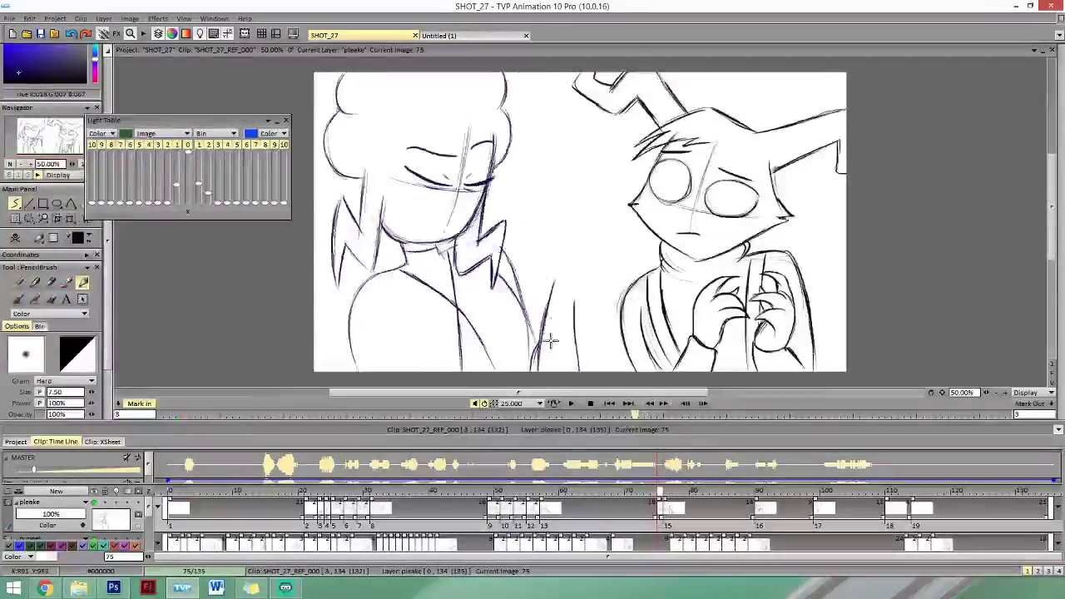
{"action": "key", "text": "Right"}
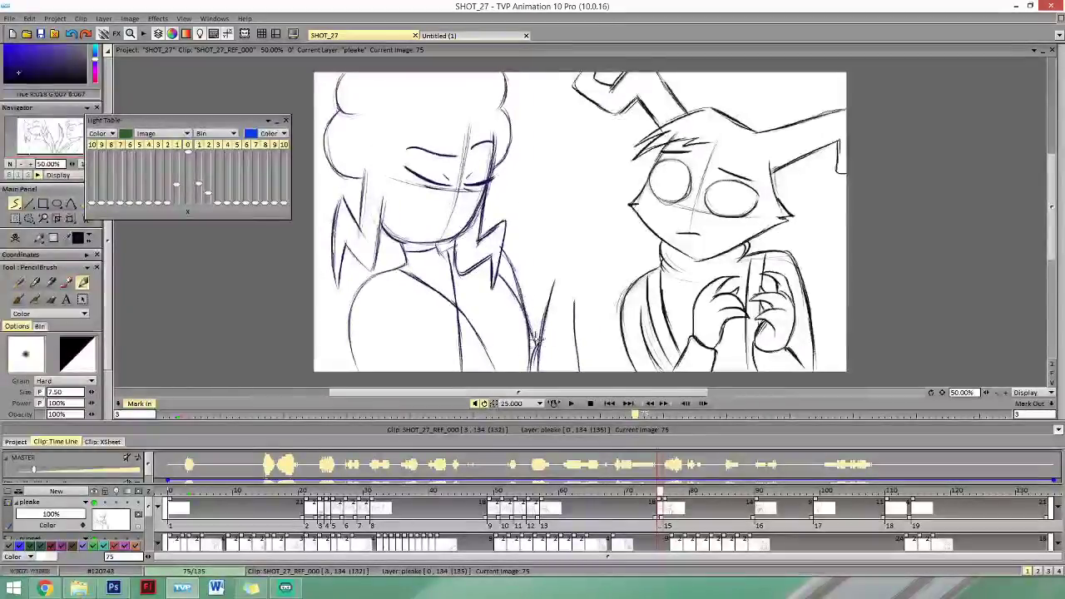
{"action": "key", "text": "Right"}
{"action": "key", "text": "Right"}
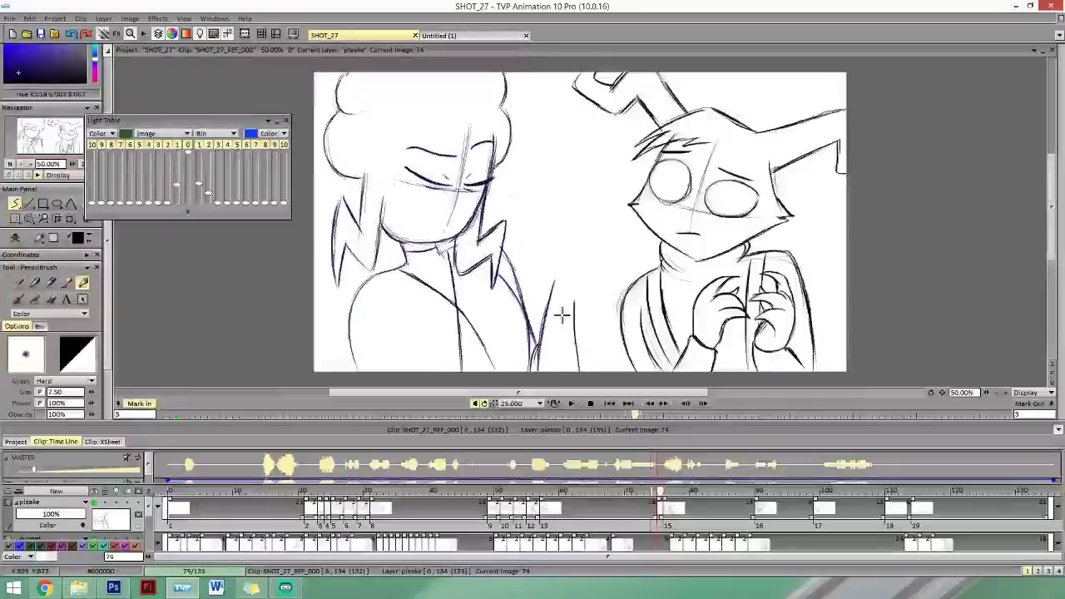
{"action": "key", "text": "Right"}
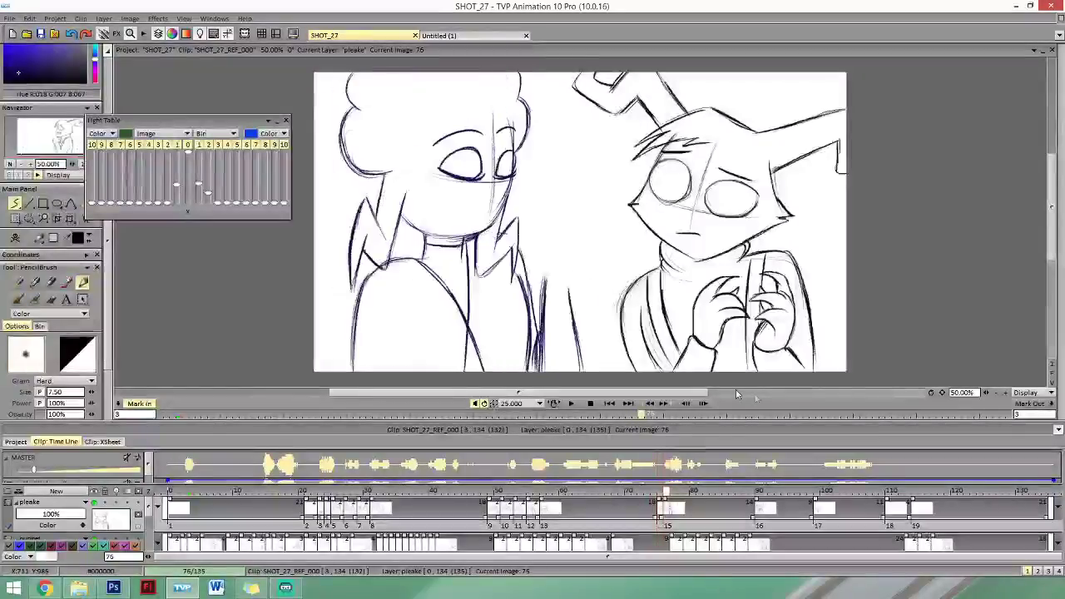
{"action": "key", "text": "Left"}
{"action": "key", "text": "Left"}
{"action": "key", "text": "Right"}
{"action": "key", "text": "Left"}
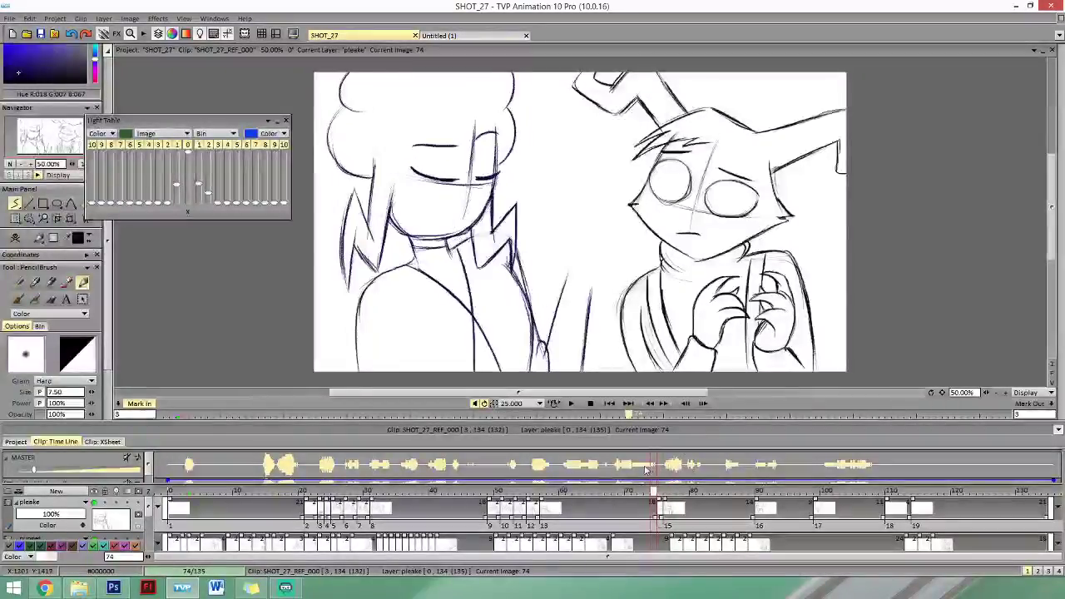
Add a blank drawing at frame 76 on the pleake layer, after the closed-eye drawing at frame 75.
{"action": "key", "text": "Right"}
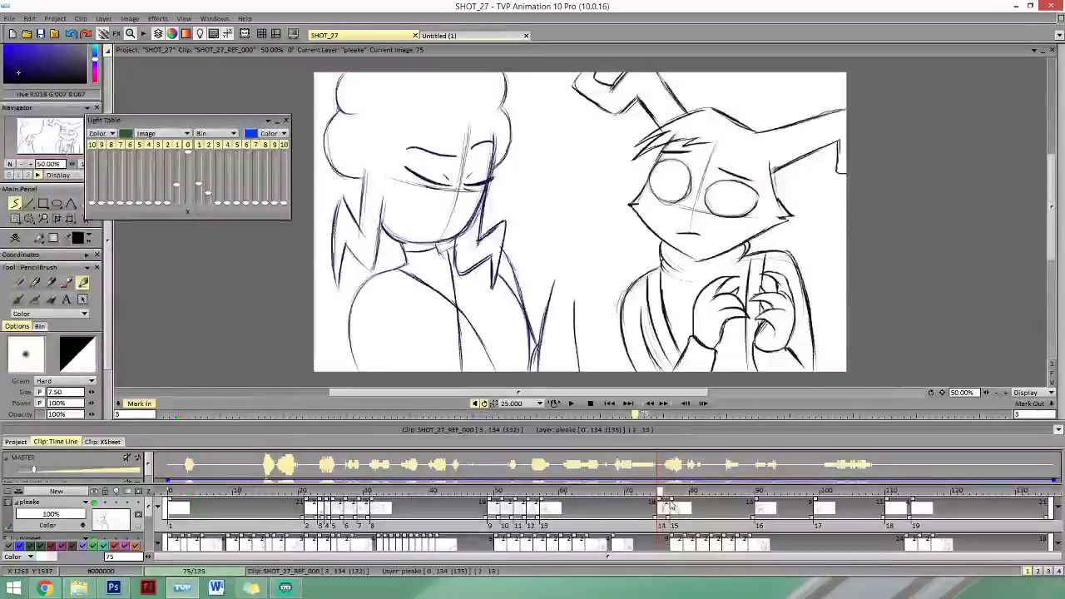
{"action": "key", "text": "Right"}
{"action": "key", "text": "Right"}
{"action": "key", "text": "Left"}
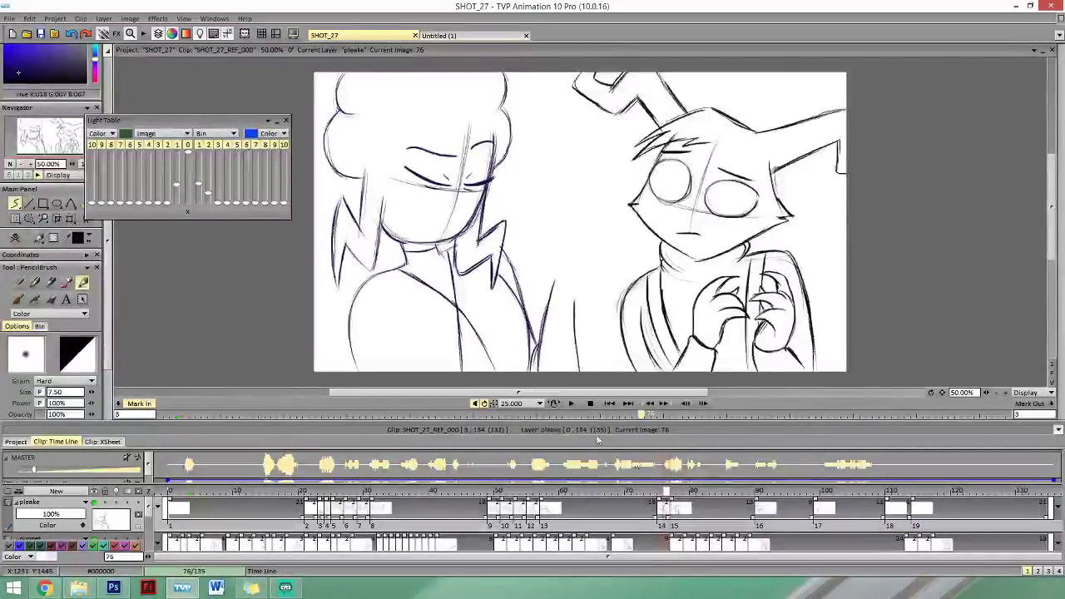
{"action": "left_click", "coordinate": [15, 239]}
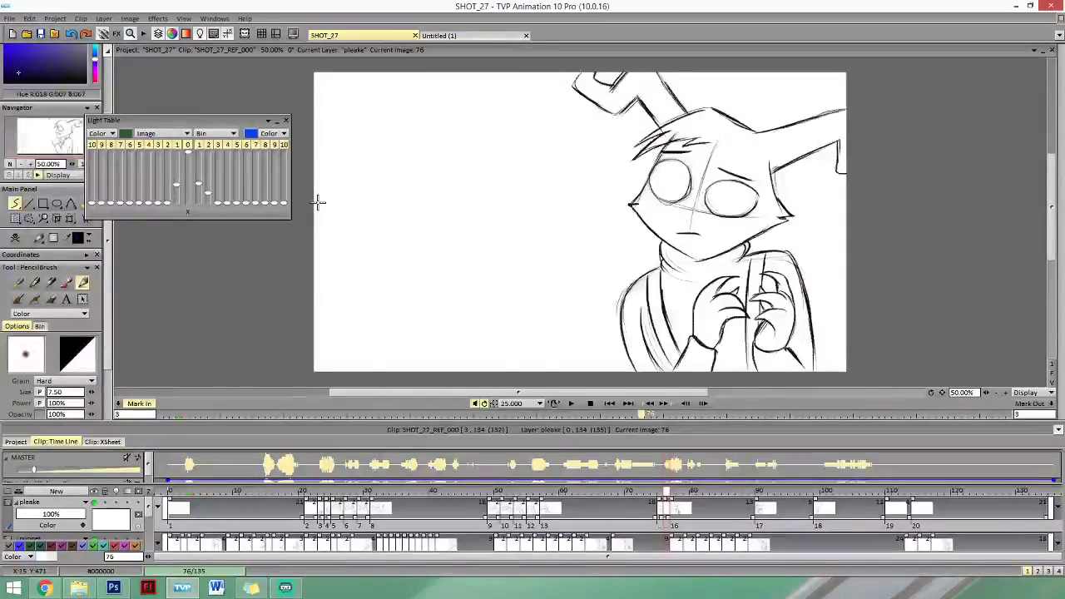
Flip between frames 75, 76 and 77 to examine how the curly-haired character's head moves across the gap.
{"action": "key", "text": "Left"}
{"action": "key", "text": "Right"}
{"action": "key", "text": "Right"}
{"action": "key", "text": "Left"}
{"action": "key", "text": "Left"}
{"action": "key", "text": "Right"}
{"action": "key", "text": "Right"}
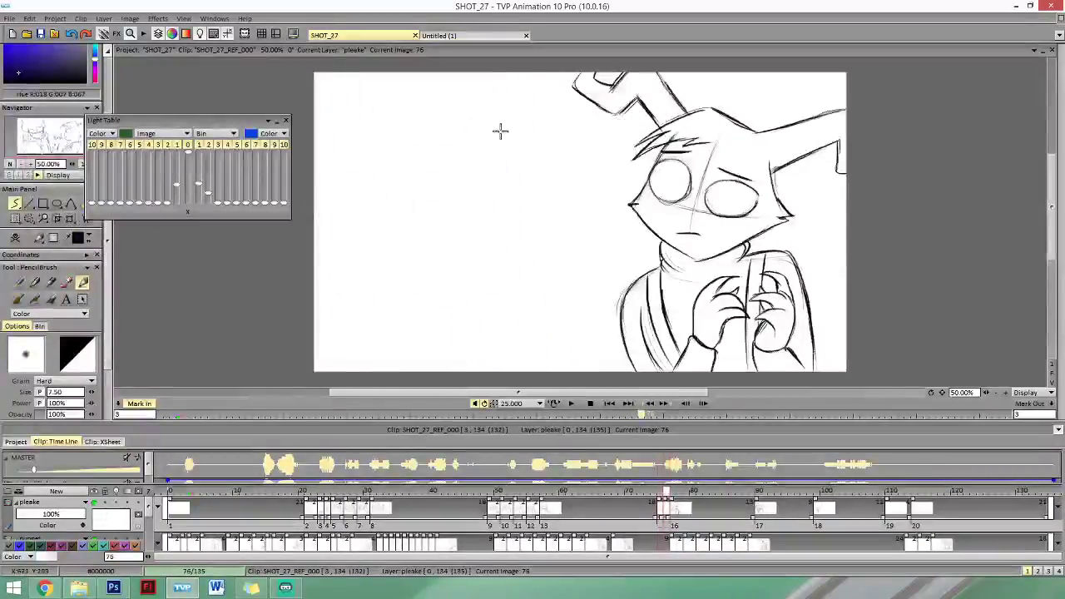
{"action": "key", "text": "Left"}
{"action": "key", "text": "Left"}
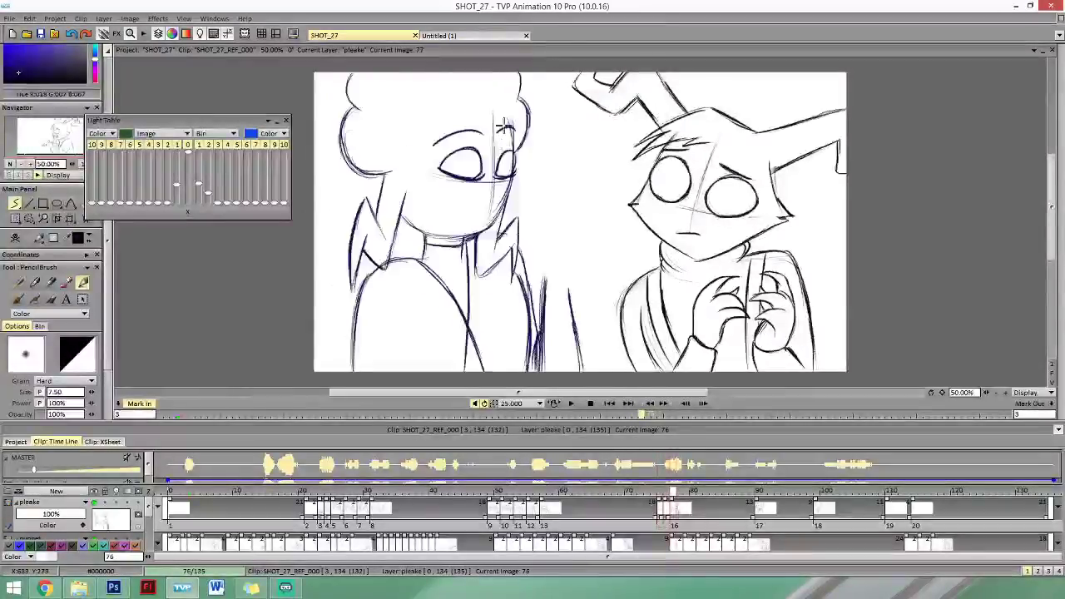
Sketch the far-side face contour curving down into the chin on frame 76.
{"action": "key", "text": "Right"}
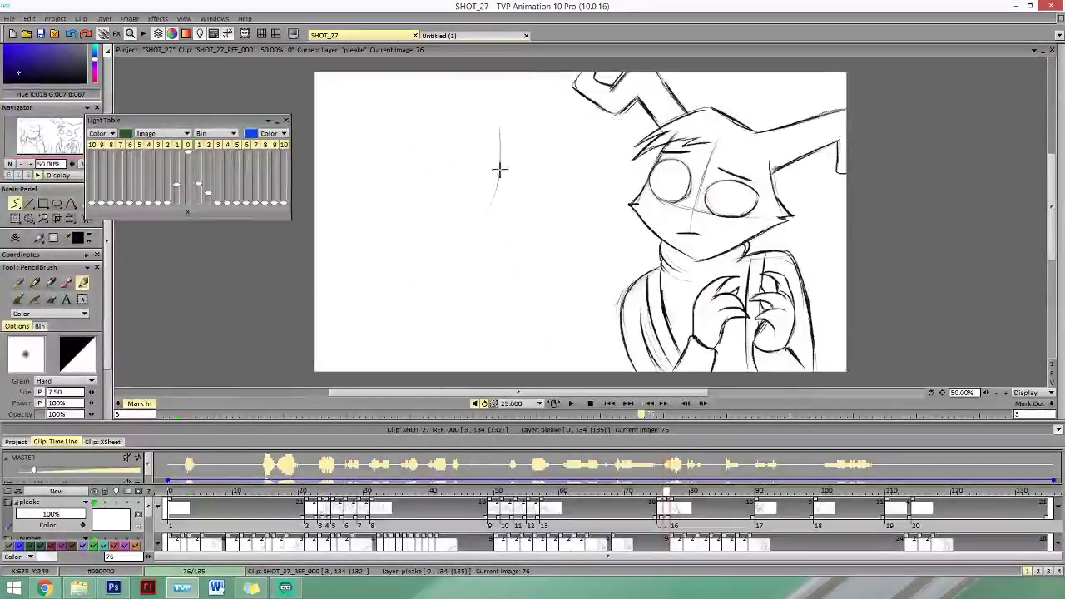
{"action": "key", "text": "Left"}
{"action": "key", "text": "Right"}
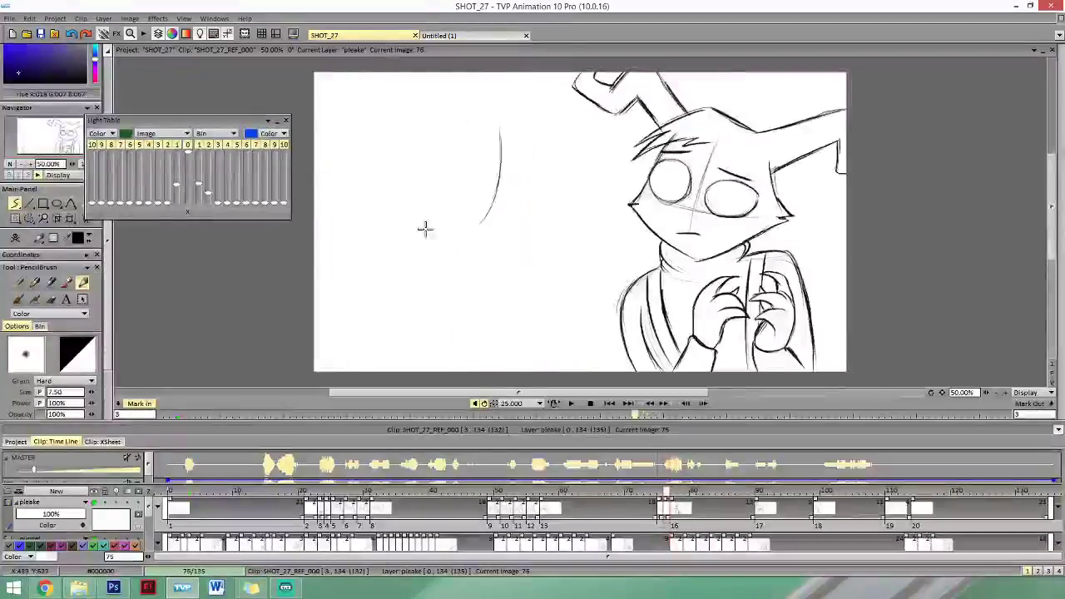
{"action": "left_click_drag", "start_coordinate": [480, 233], "coordinate": [421, 239]}
{"action": "left_click_drag", "start_coordinate": [500, 162], "coordinate": [433, 241]}
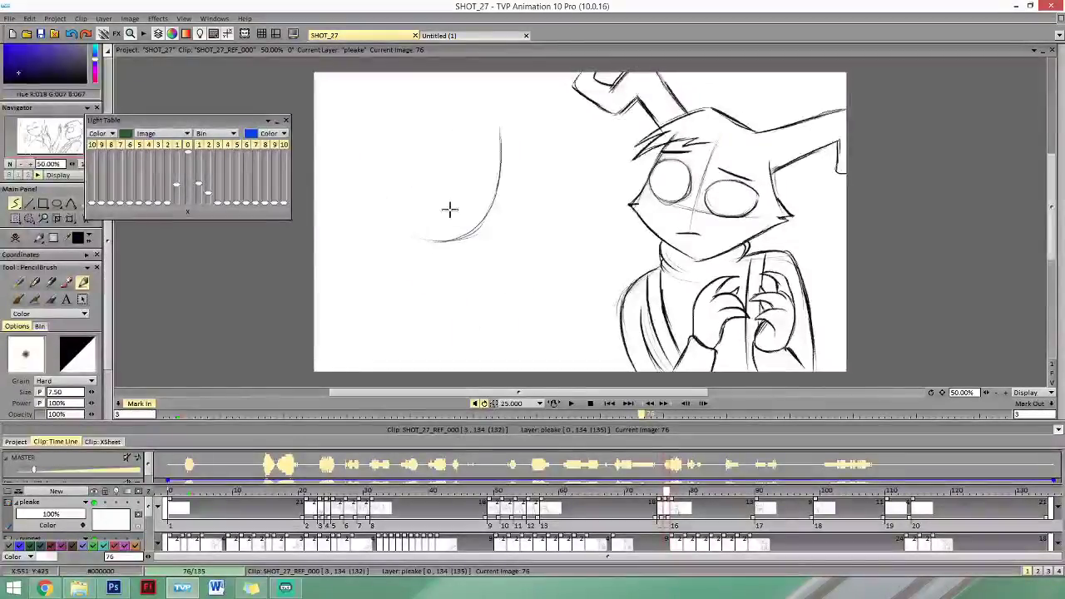
Extend the jaw curve from the chin up to the near-side cheek on frame 76, checking against frame 75.
{"action": "key", "text": "Left"}
{"action": "key", "text": "Right"}
{"action": "key", "text": "Left"}
{"action": "key", "text": "Right"}
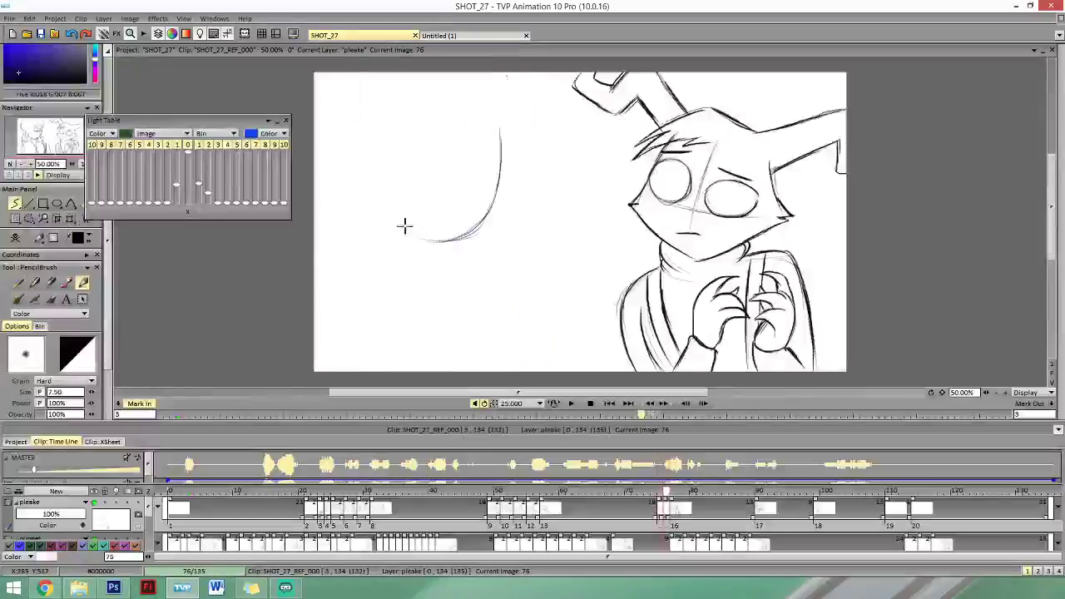
{"action": "key", "text": "Left"}
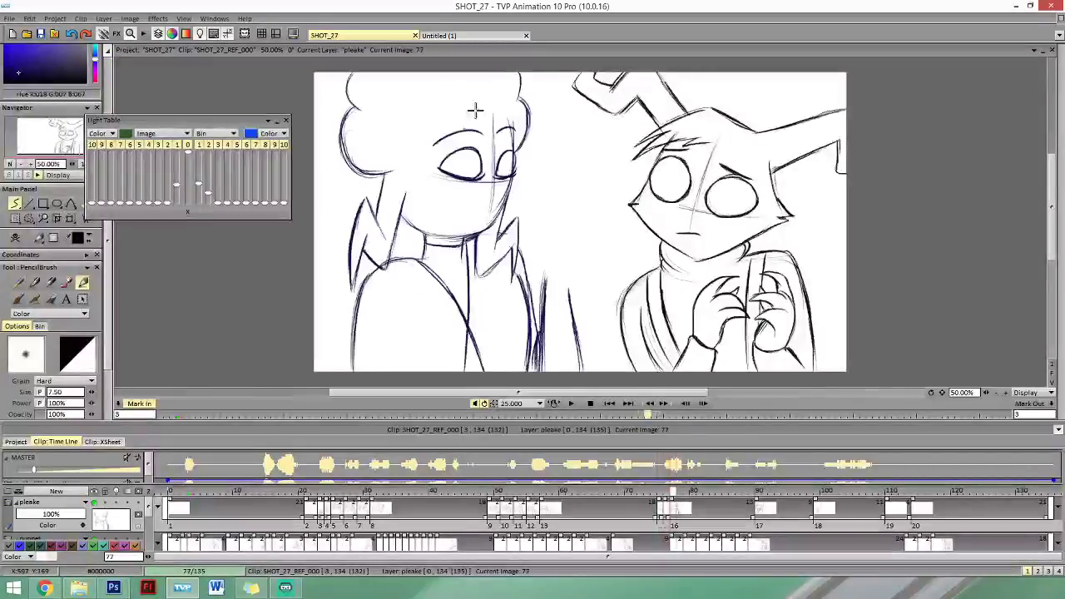
Draw the vertical centre line and the horizontal eye line across the face on frame 76.
{"action": "key", "text": "Right"}
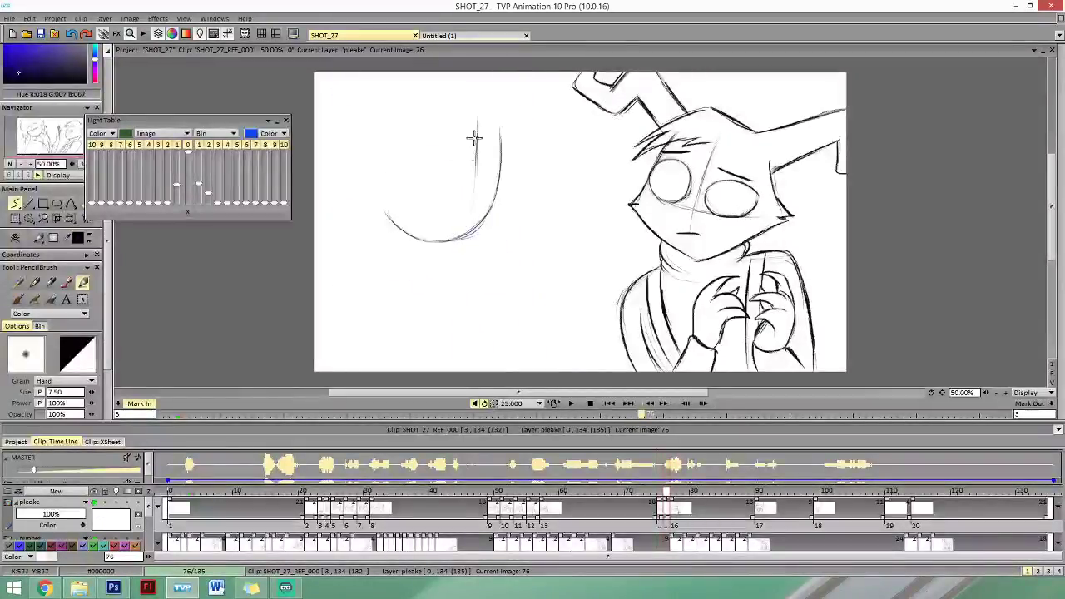
{"action": "key", "text": "Left"}
{"action": "key", "text": "Right"}
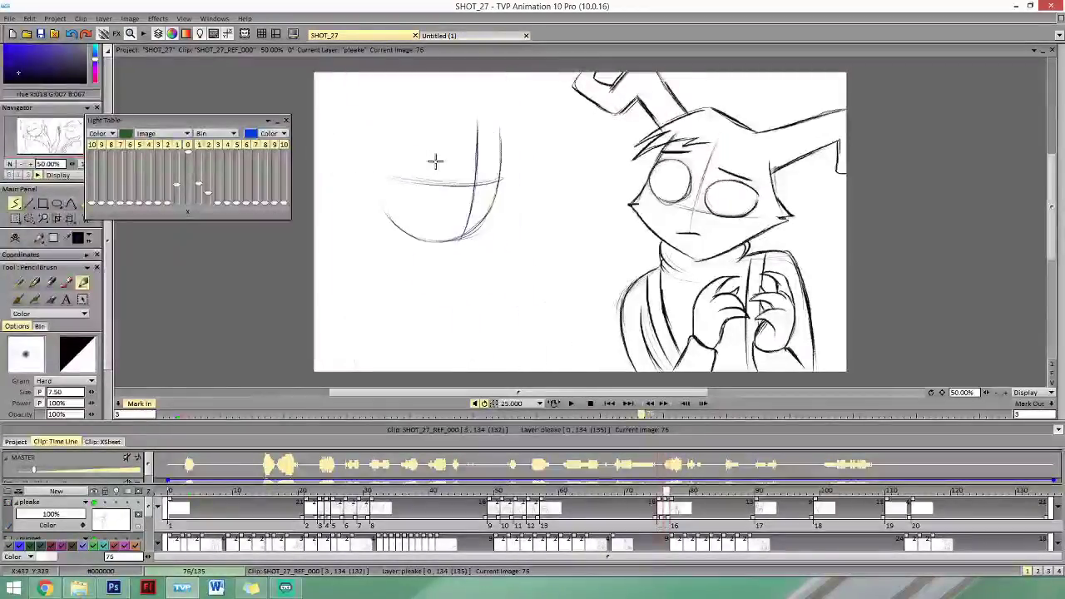
Draw the near-side open eye and its arched eyebrow on frame 76, between the poses at frames 75 and 77.
{"action": "key", "text": "Left"}
{"action": "mouse_move", "coordinate": [427, 164]}
{"action": "left_mouse_down"}
{"action": "mouse_move", "coordinate": [464, 167]}
{"action": "mouse_move", "coordinate": [466, 181]}
{"action": "mouse_move", "coordinate": [431, 167]}
{"action": "mouse_move", "coordinate": [467, 163]}
{"action": "mouse_move", "coordinate": [436, 185]}
{"action": "mouse_move", "coordinate": [469, 147]}
{"action": "mouse_move", "coordinate": [453, 185]}
{"action": "mouse_move", "coordinate": [458, 151]}
{"action": "left_mouse_up"}
{"action": "key", "text": "Right"}
{"action": "key", "text": "Right"}
{"action": "key", "text": "Left"}
{"action": "key", "text": "Left"}
{"action": "key", "text": "Right"}
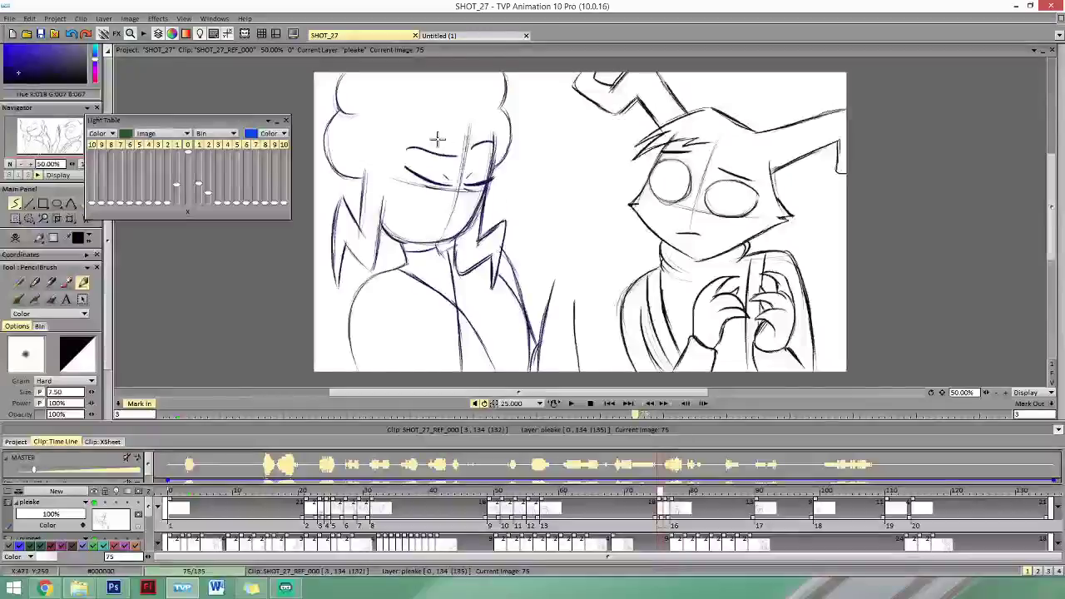
{"action": "key", "text": "Left"}
{"action": "key", "text": "Right"}
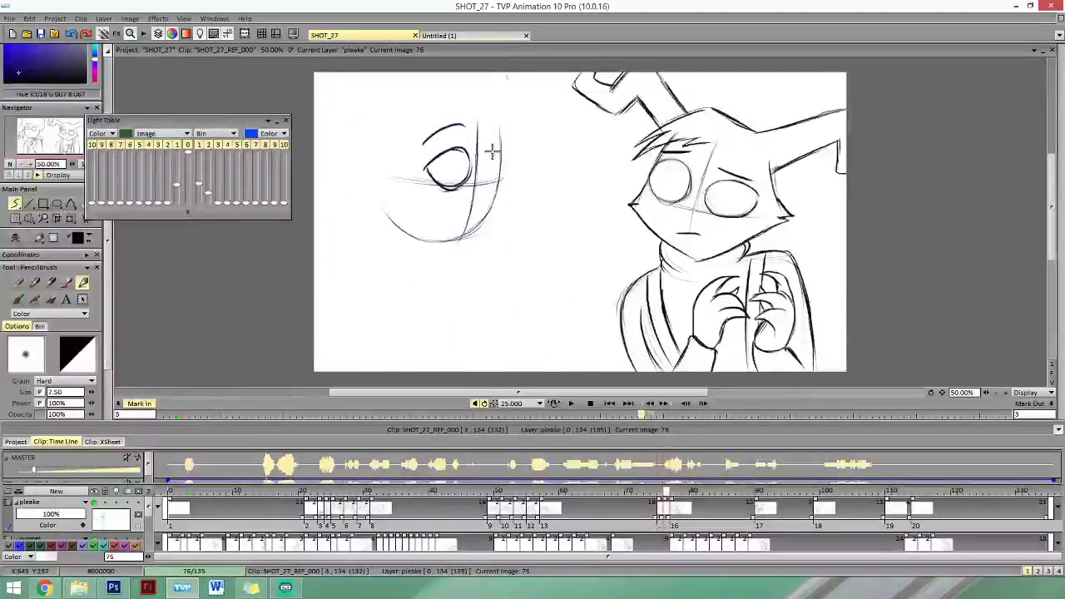
Draw the far-side open eye as a narrow oval against the face edge on frame 76, comparing neighbouring frames.
{"action": "key", "text": "Right"}
{"action": "key", "text": "Left"}
{"action": "key", "text": "Left"}
{"action": "key", "text": "Right"}
{"action": "key", "text": "Right"}
{"action": "key", "text": "Left"}
{"action": "key", "text": "Left"}
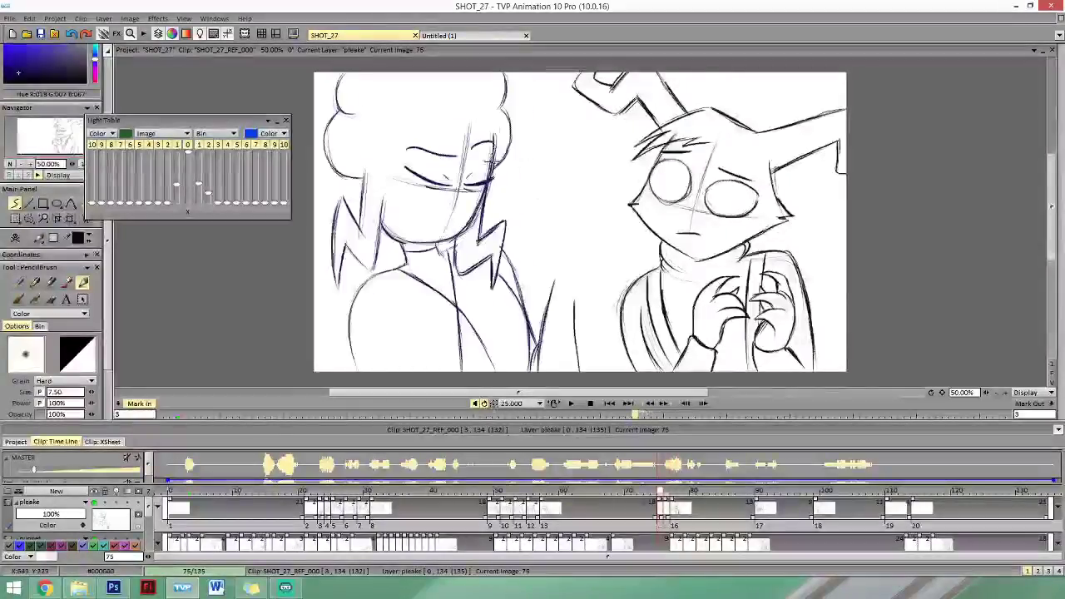
{"action": "key", "text": "Right"}
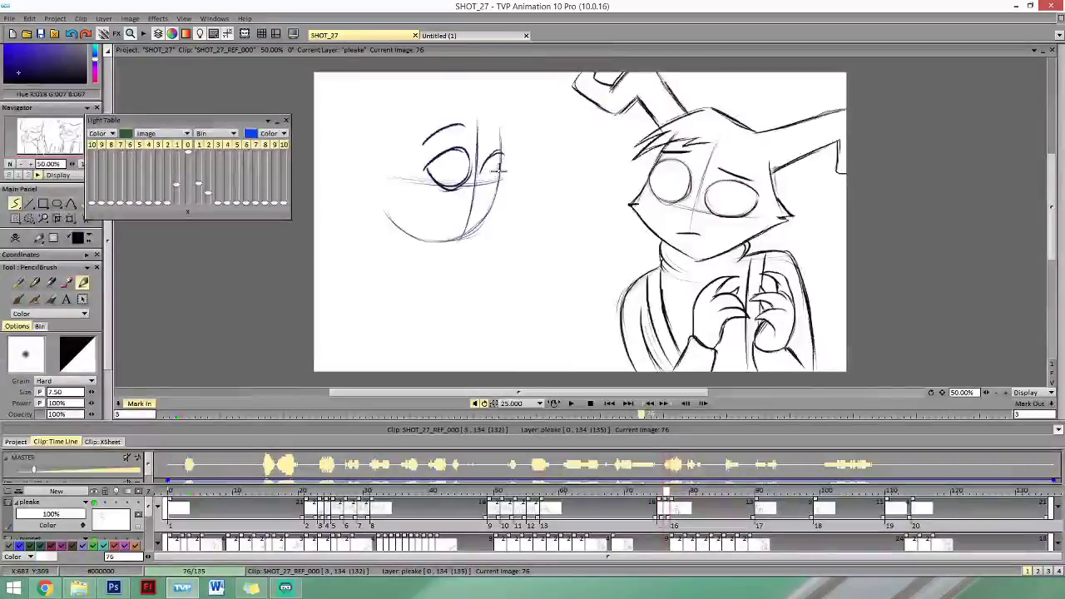
{"action": "key", "text": "Left"}
{"action": "key", "text": "Right"}
{"action": "left_click_drag", "start_coordinate": [500, 153], "coordinate": [489, 189]}
{"action": "key", "text": "Left"}
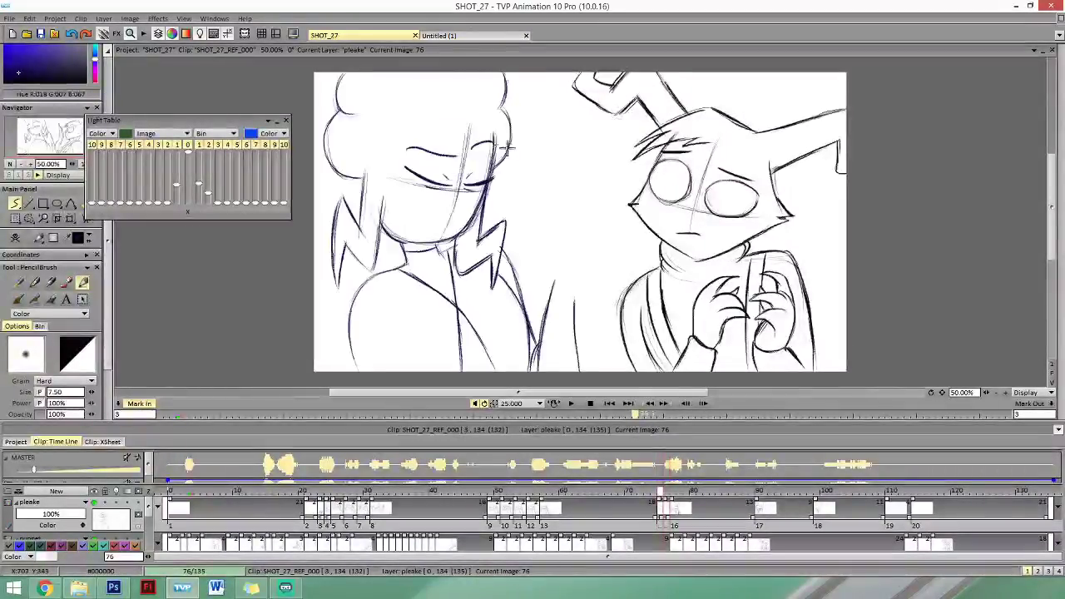
Draw the short arched eyebrow above the far-side eye on frame 76.
{"action": "key", "text": "Right"}
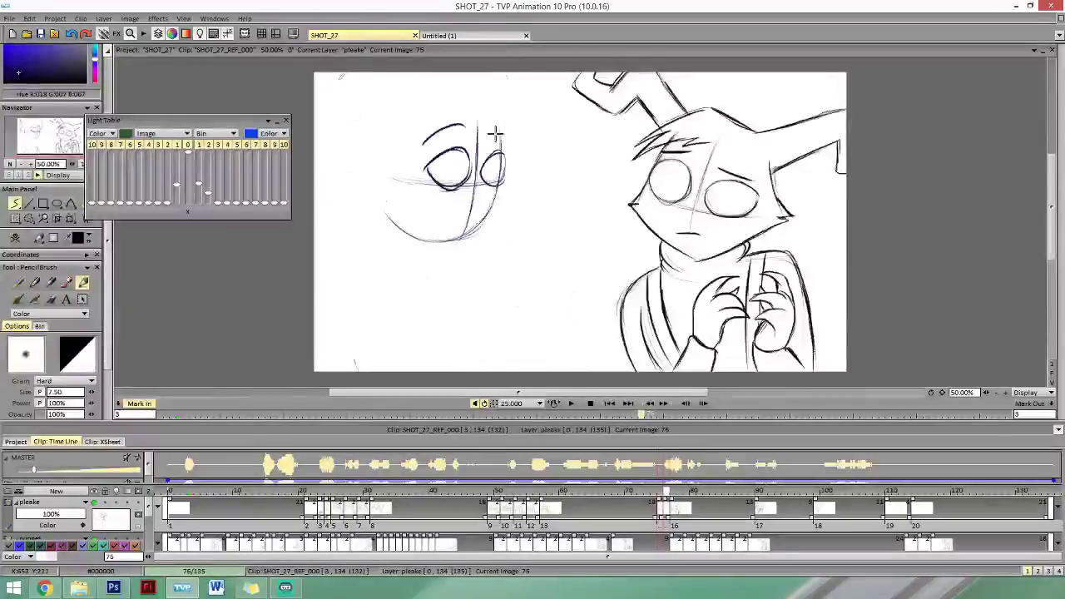
{"action": "key", "text": "Right"}
{"action": "key", "text": "Left"}
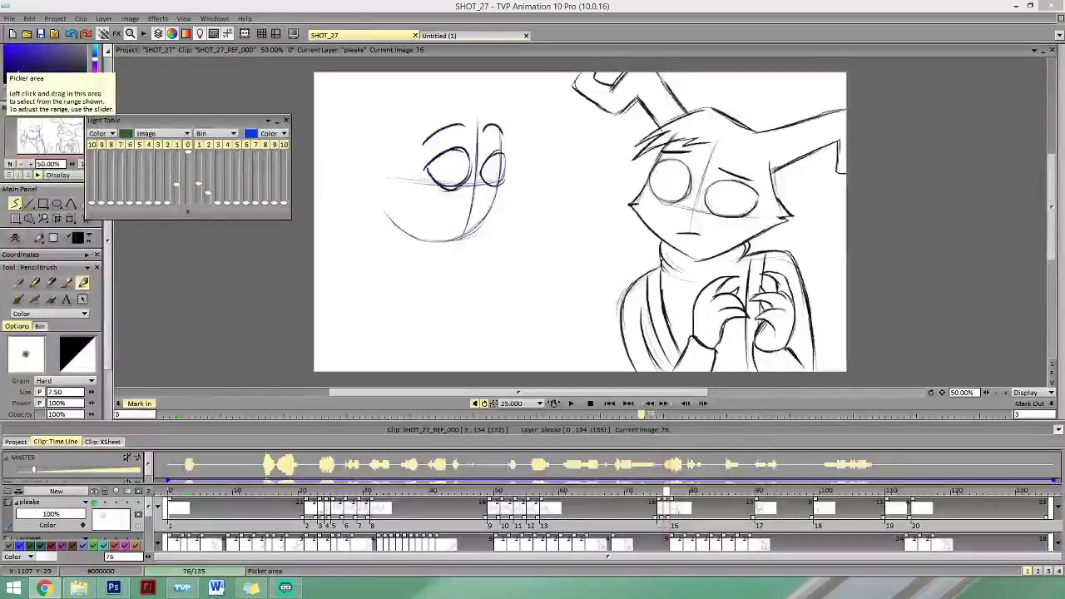
Flip repeatedly between frame 76 and its neighbours to check the eyes and the spacing of the near-side hair.
{"action": "key", "text": "Right"}
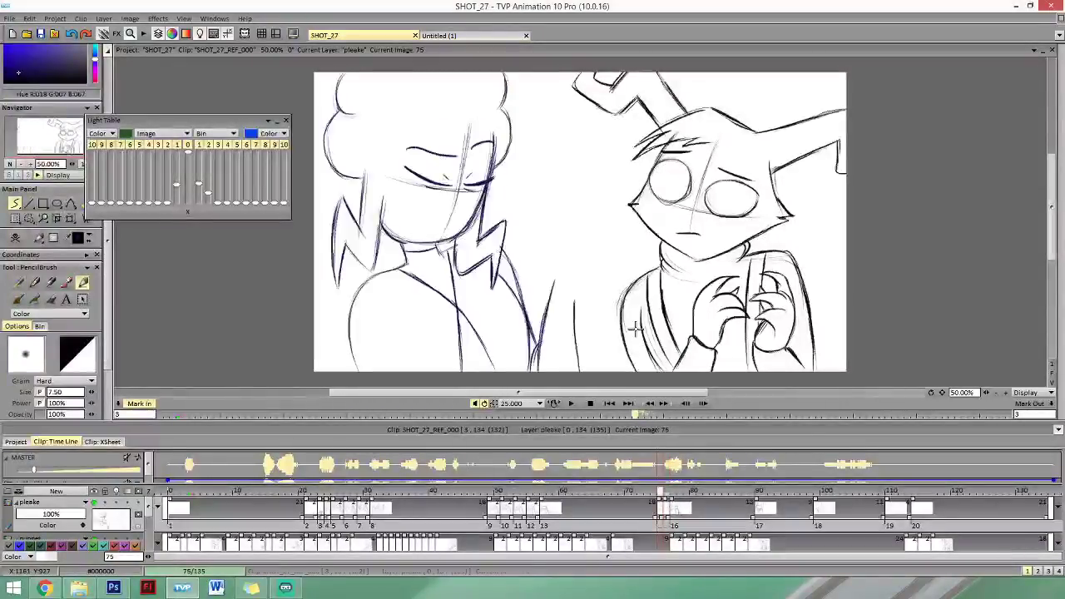
{"action": "key", "text": "Left"}
{"action": "key", "text": "Right"}
{"action": "key", "text": "Left"}
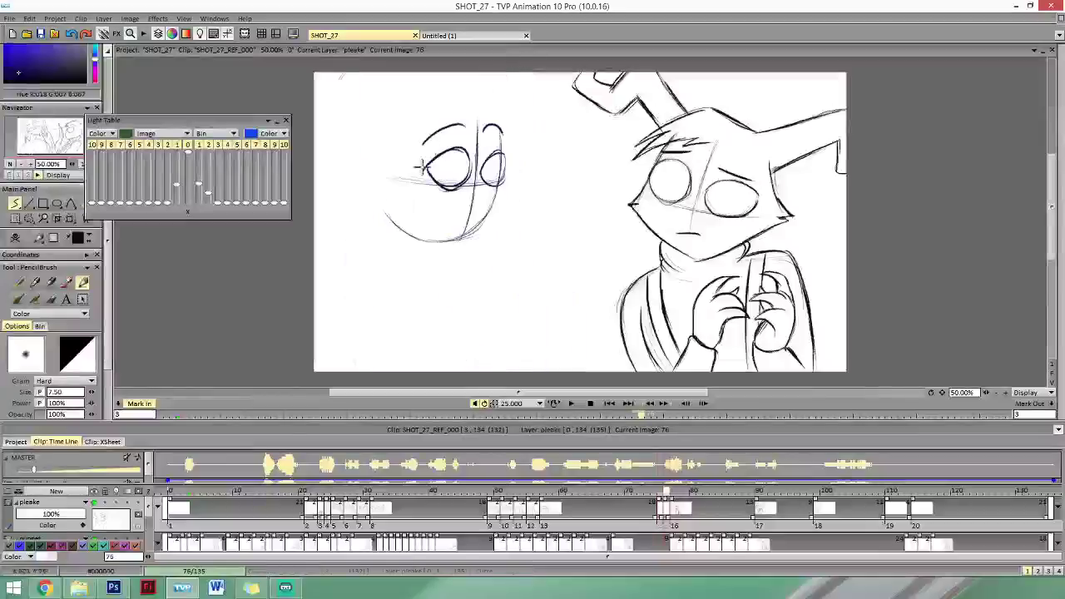
{"action": "key", "text": "Right"}
{"action": "key", "text": "Left"}
{"action": "key", "text": "Right"}
{"action": "key", "text": "Left"}
{"action": "key", "text": "Right"}
{"action": "key", "text": "Left"}
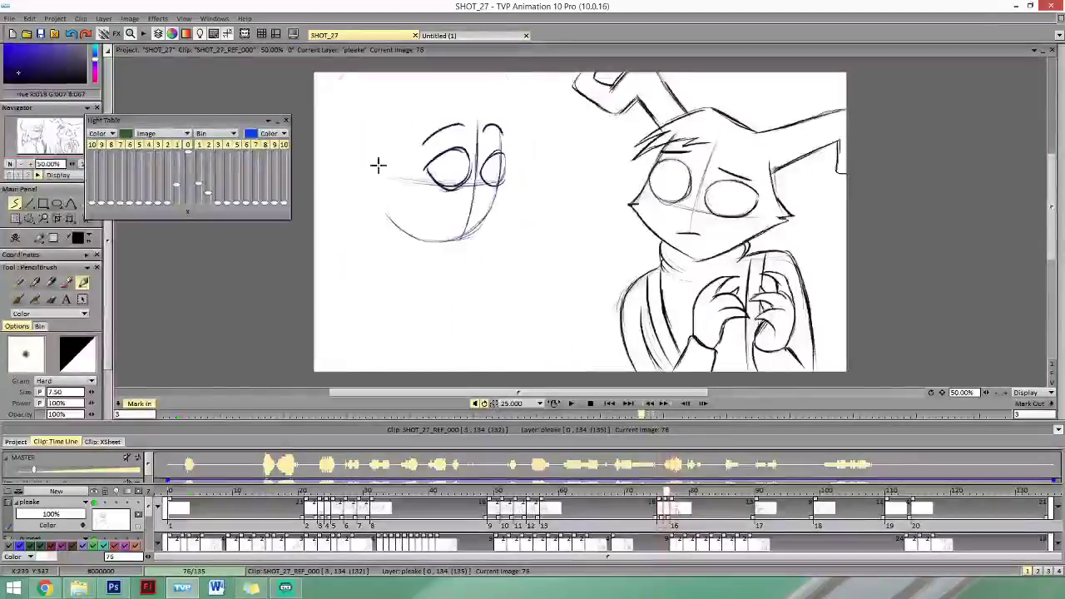
{"action": "key", "text": "Right"}
{"action": "key", "text": "Left"}
{"action": "key", "text": "Right"}
{"action": "key", "text": "Left"}
{"action": "key", "text": "Left"}
{"action": "key", "text": "Right"}
{"action": "key", "text": "Right"}
{"action": "key", "text": "Left"}
{"action": "key", "text": "Left"}
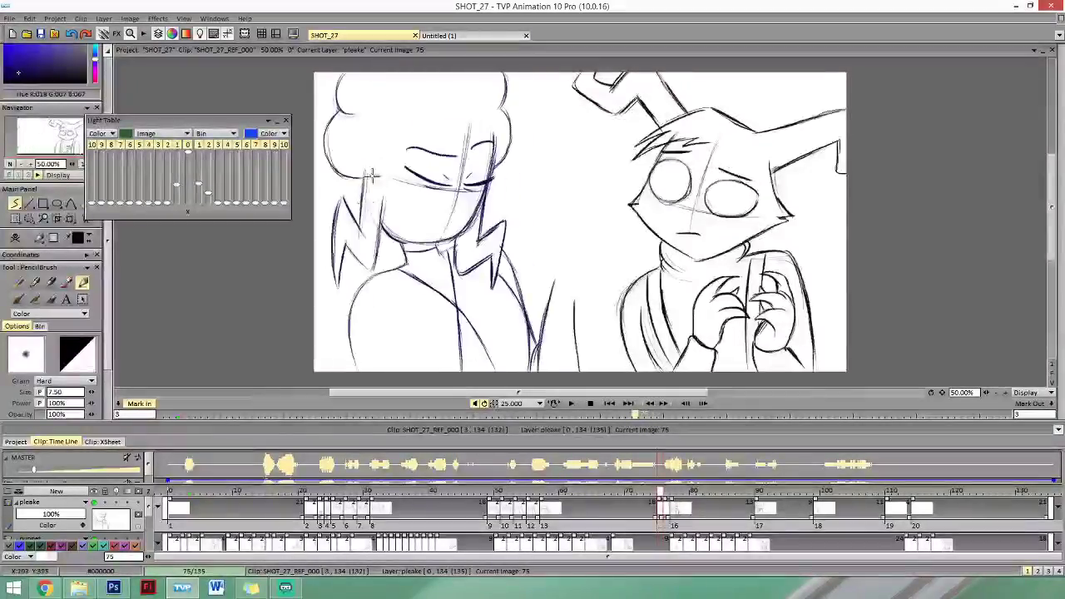
Sketch the first two crossing strokes of the near-side hair lock beside the cheek on frame 76.
{"action": "key", "text": "Right"}
{"action": "left_click_drag", "start_coordinate": [364, 220], "coordinate": [370, 183]}
{"action": "key", "text": "Left"}
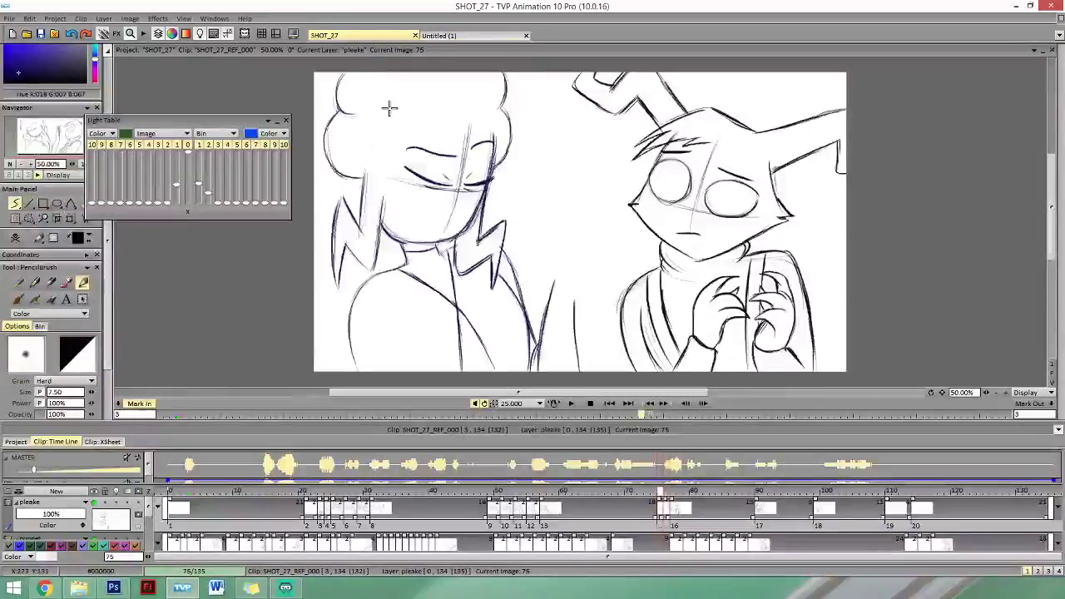
{"action": "key", "text": "Right"}
{"action": "key", "text": "Left"}
{"action": "key", "text": "Right"}
{"action": "key", "text": "Left"}
{"action": "key", "text": "Right"}
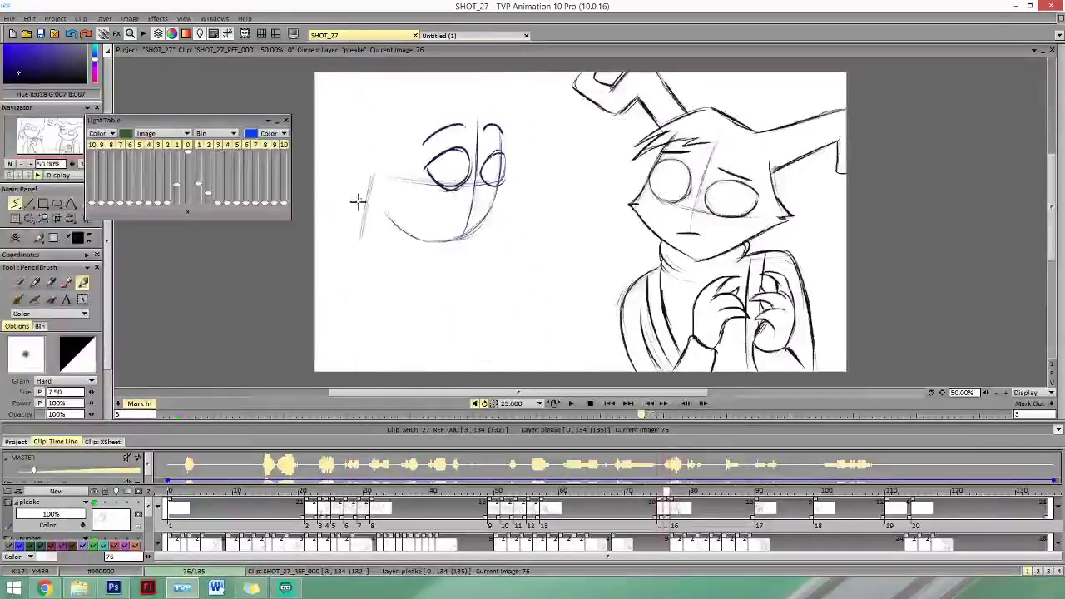
{"action": "key", "text": "Left"}
{"action": "key", "text": "Right"}
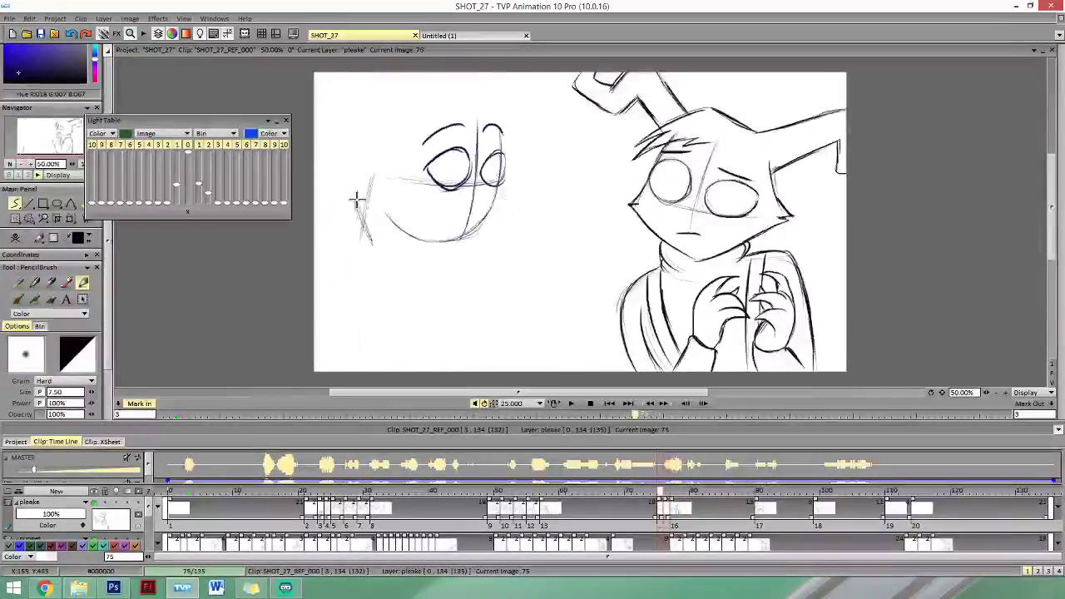
Draw the near-side hair lock's curved outer edge and zigzag lower tips on frame 76.
{"action": "left_click_drag", "start_coordinate": [355, 206], "coordinate": [342, 251]}
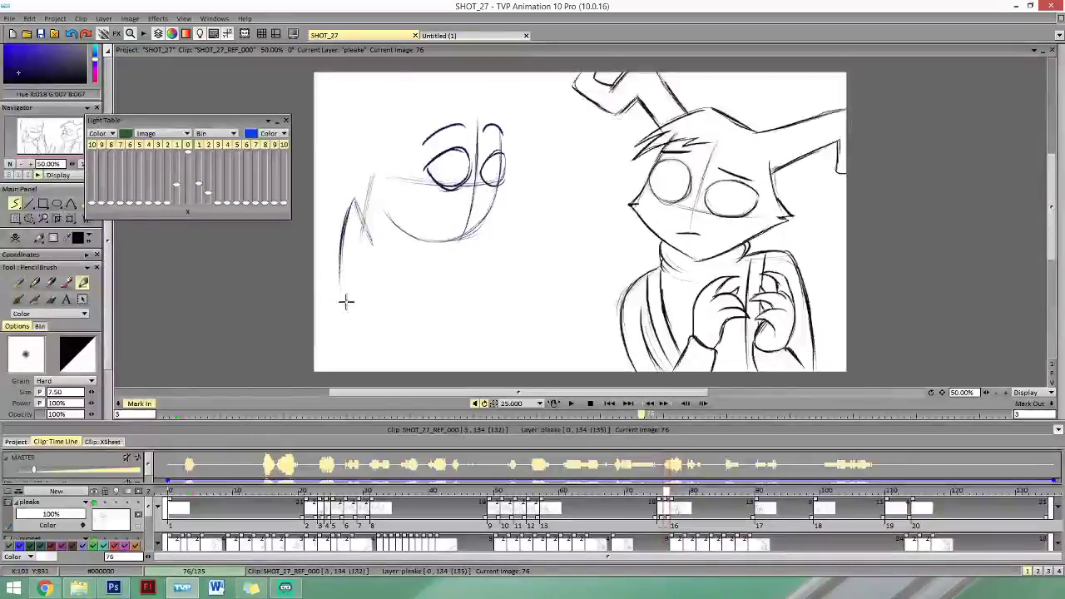
{"action": "key", "text": "Right"}
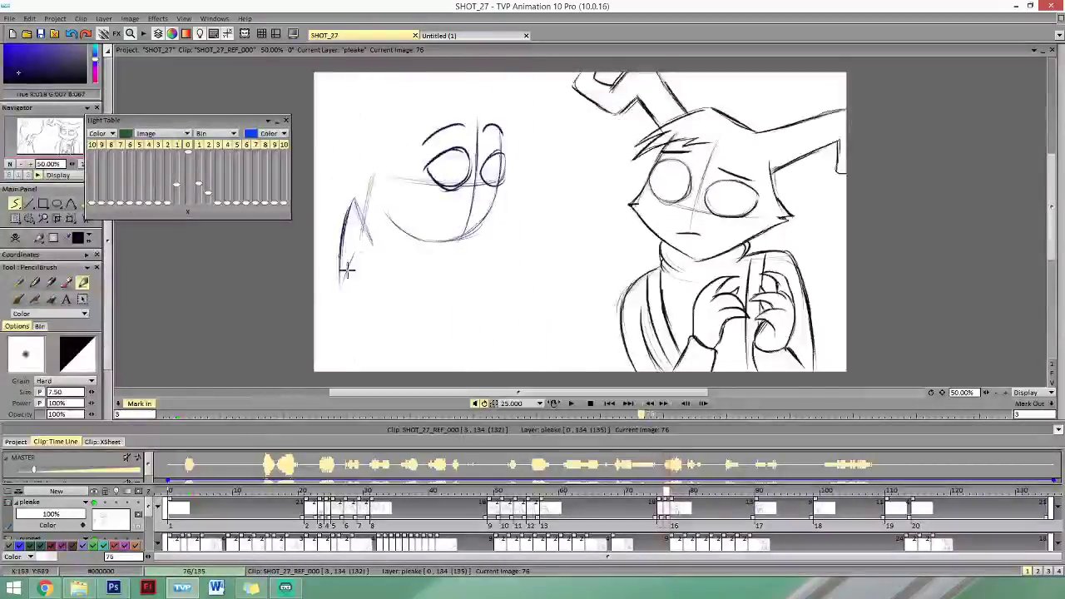
{"action": "key", "text": "Left"}
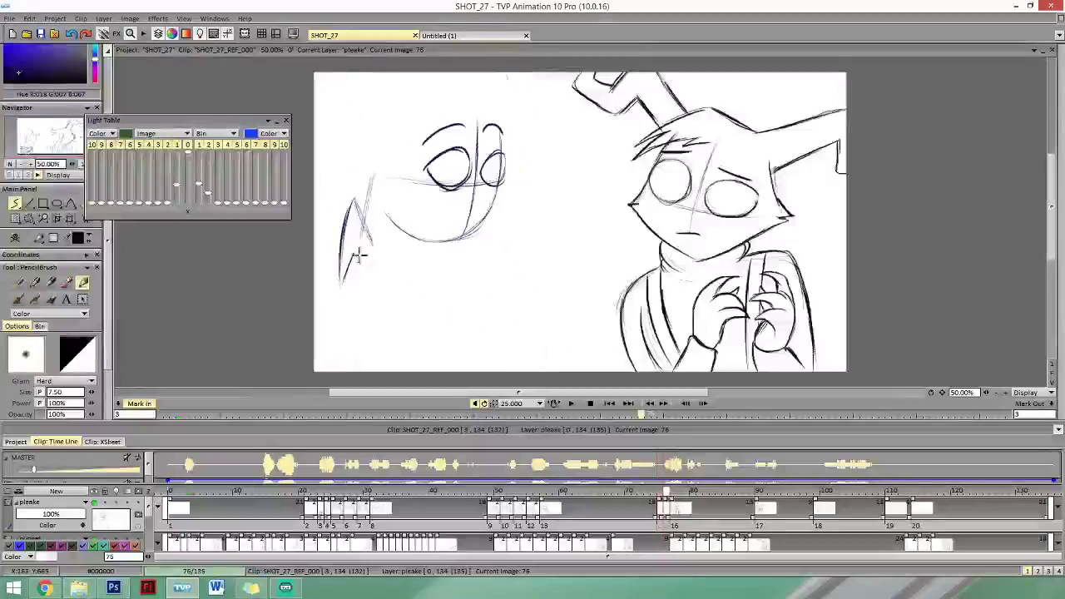
{"action": "left_click_drag", "start_coordinate": [355, 252], "coordinate": [376, 278]}
{"action": "key", "text": "Left"}
{"action": "key", "text": "Right"}
Draw the near-side hair lock's inner edge from the cheek down to its lower tip on frame 76, using frames 75 and 77 as reference.
{"action": "key", "text": "Right"}
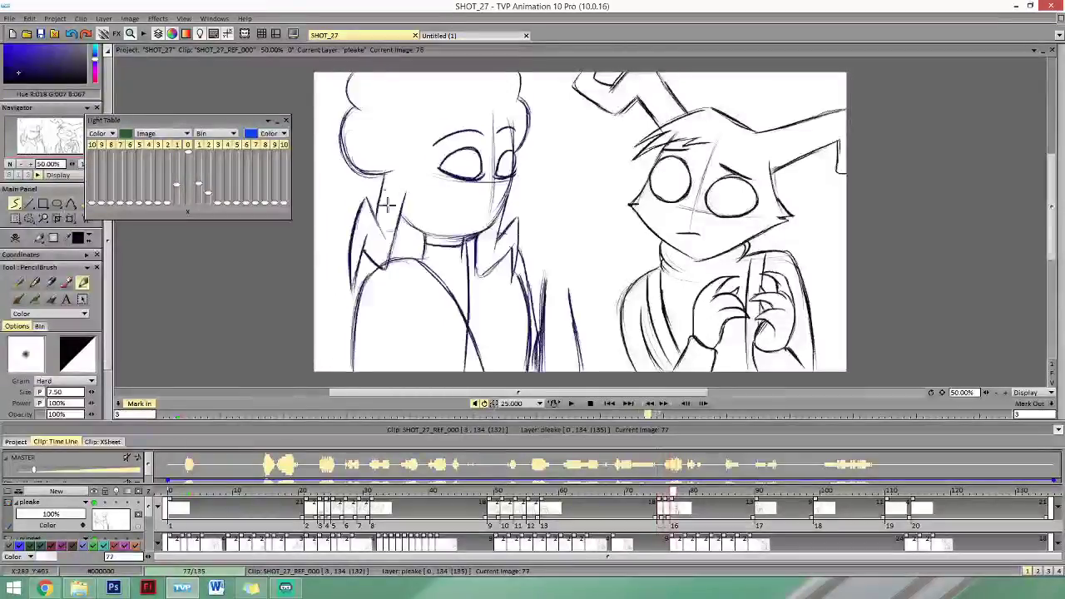
{"action": "key", "text": "Left"}
{"action": "key", "text": "Left"}
{"action": "key", "text": "Right"}
{"action": "key", "text": "Right"}
{"action": "key", "text": "Left"}
{"action": "key", "text": "Left"}
{"action": "key", "text": "Right"}
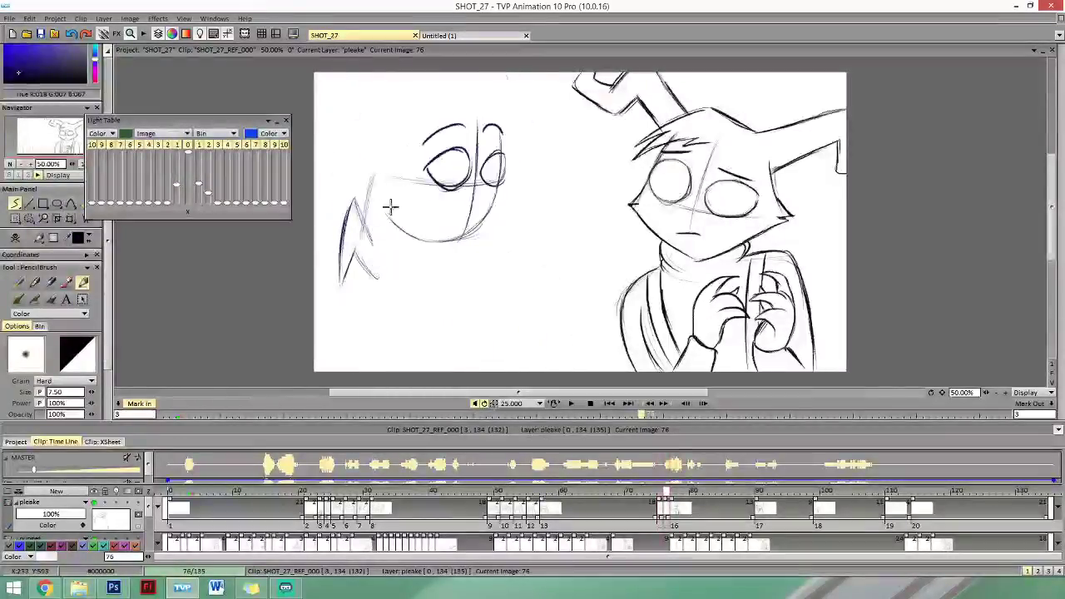
{"action": "left_click_drag", "start_coordinate": [391, 206], "coordinate": [374, 279]}
{"action": "key", "text": "Left"}
{"action": "key", "text": "Right"}
Erase the stray line ends around the near-side hair lock's lower tip on frame 76 and return to the drawing brush.
{"action": "key", "text": "Right"}
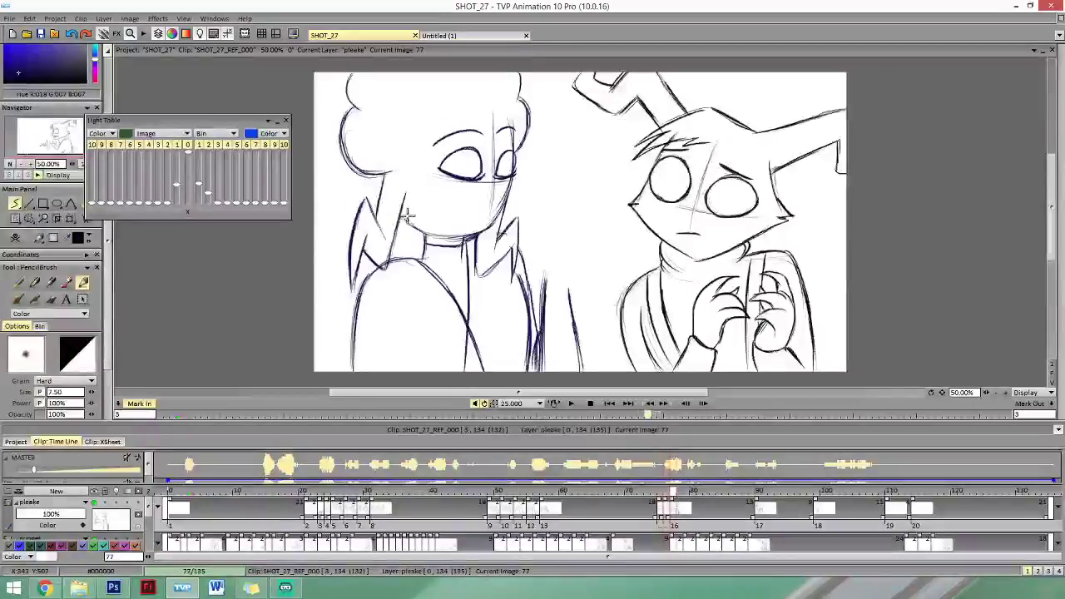
{"action": "key", "text": "Left"}
{"action": "key", "text": "e"}
{"action": "left_click_drag", "start_coordinate": [386, 269], "coordinate": [374, 270]}
{"action": "key", "text": "e"}
Flip between frames 75, 76 and 77 to check the near-side hair lock and study the far-side hair's placement.
{"action": "key", "text": "Left"}
{"action": "key", "text": "Right"}
{"action": "key", "text": "Right"}
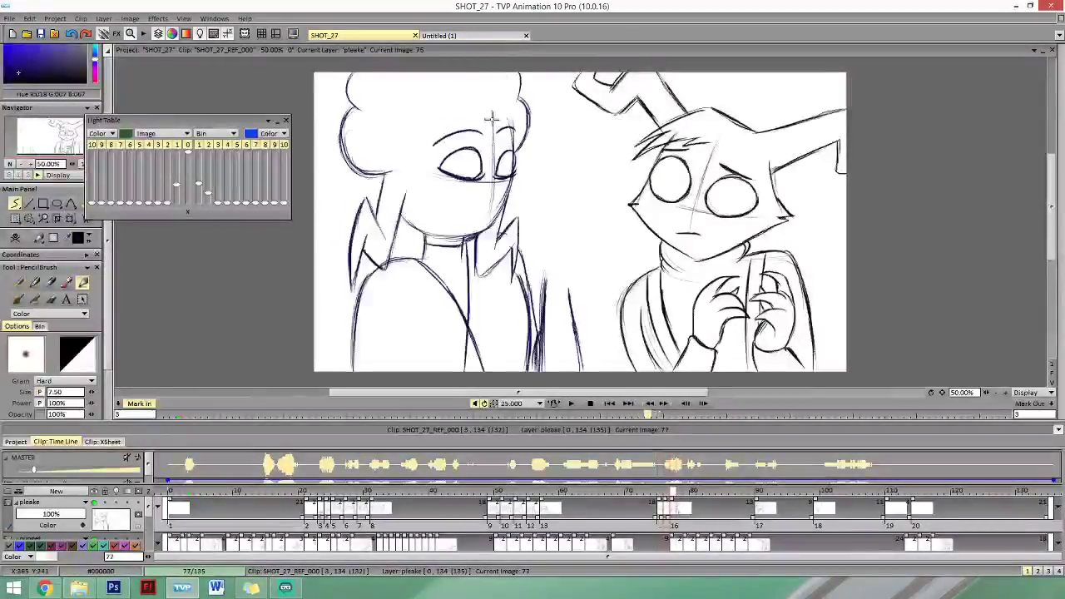
{"action": "key", "text": "Left"}
{"action": "key", "text": "Left"}
{"action": "key", "text": "Right"}
{"action": "key", "text": "Left"}
{"action": "key", "text": "Right"}
{"action": "key", "text": "Right"}
{"action": "key", "text": "Left"}
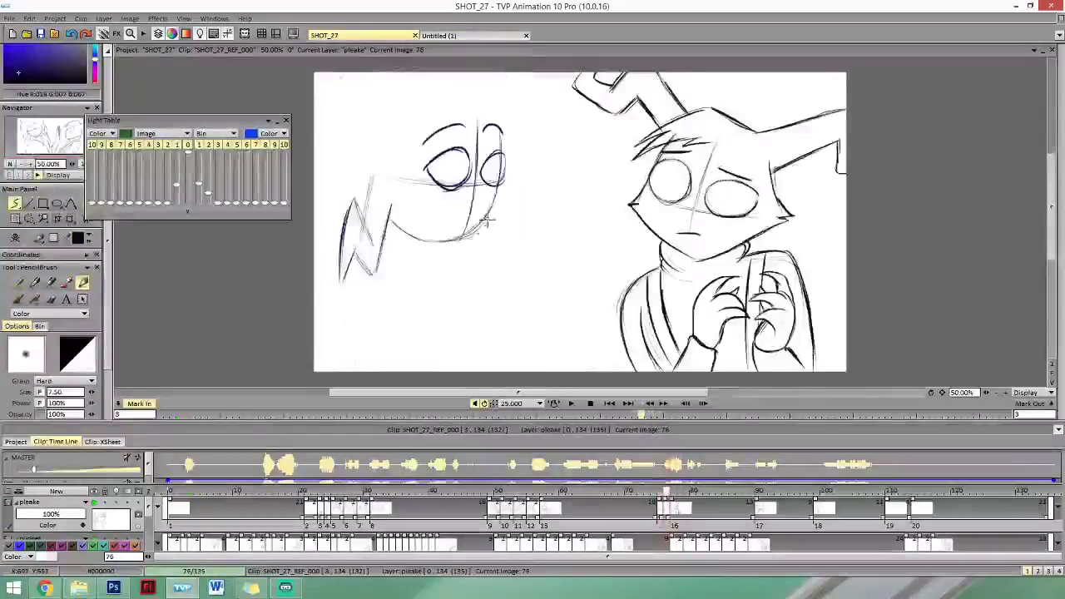
{"action": "key", "text": "Left"}
{"action": "key", "text": "Right"}
{"action": "key", "text": "Right"}
{"action": "key", "text": "Left"}
{"action": "key", "text": "Left"}
{"action": "key", "text": "Right"}
{"action": "key", "text": "Right"}
{"action": "key", "text": "Left"}
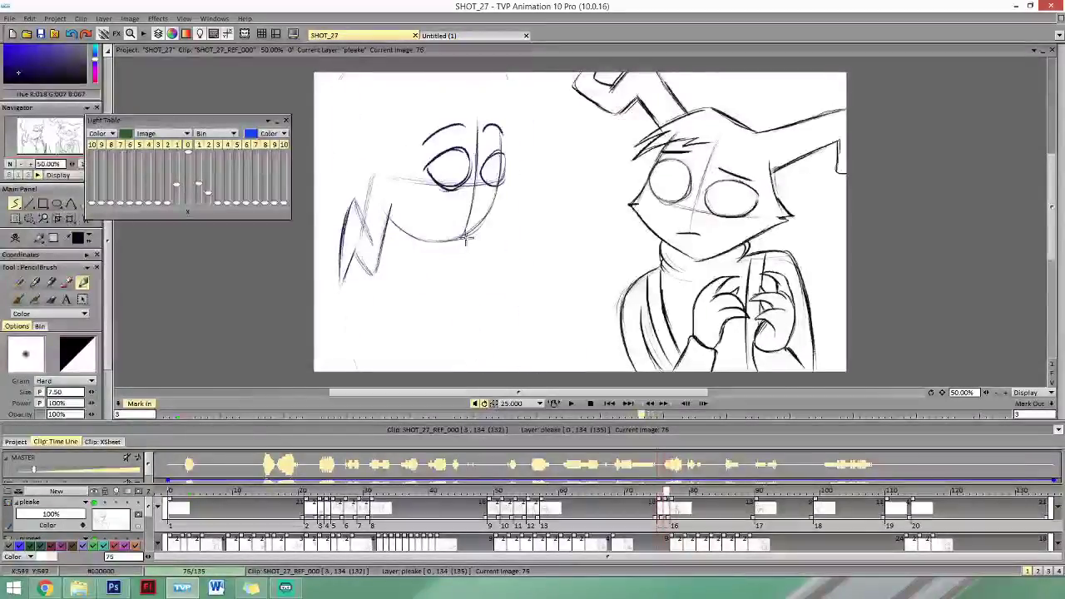
Draw the far-side hair lock's upper zigzag beside the jaw on frame 76, using frames 75 and 77 as reference.
{"action": "key", "text": "Right"}
{"action": "key", "text": "Right"}
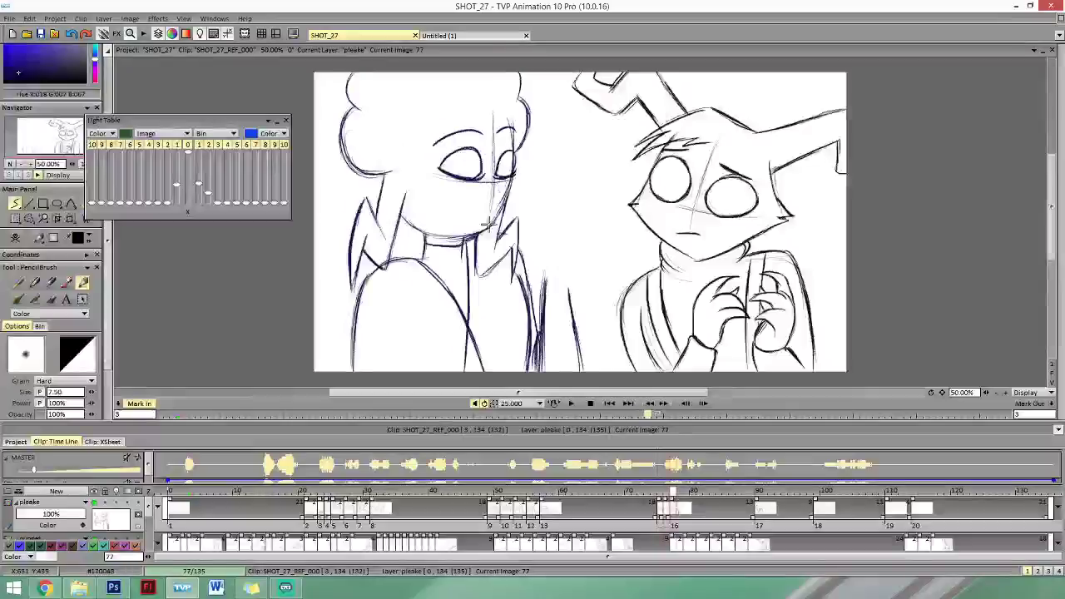
{"action": "key", "text": "Left"}
{"action": "key", "text": "Right"}
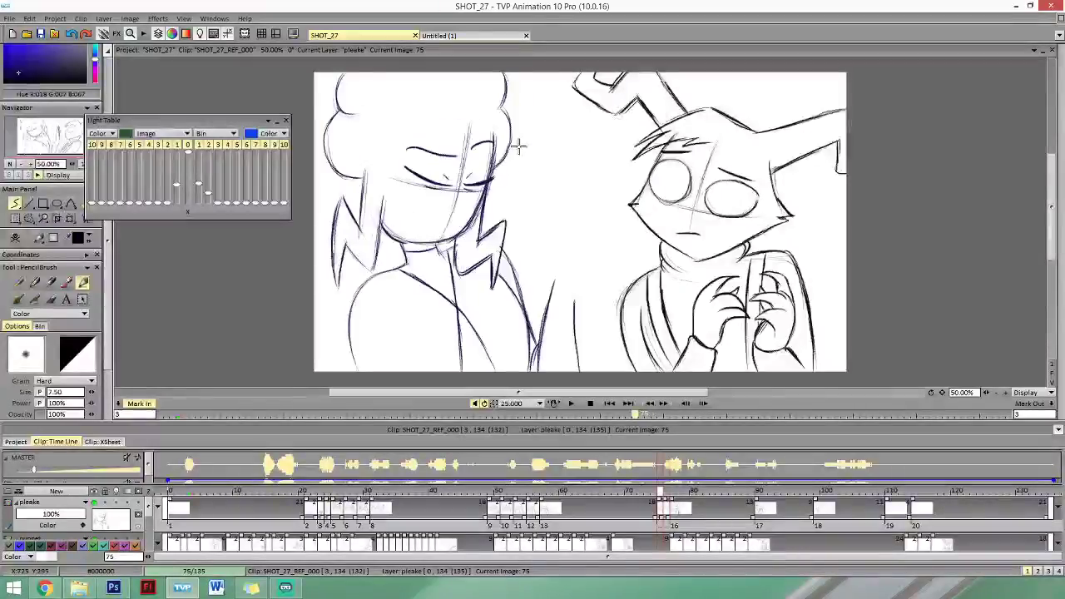
{"action": "key", "text": "Left"}
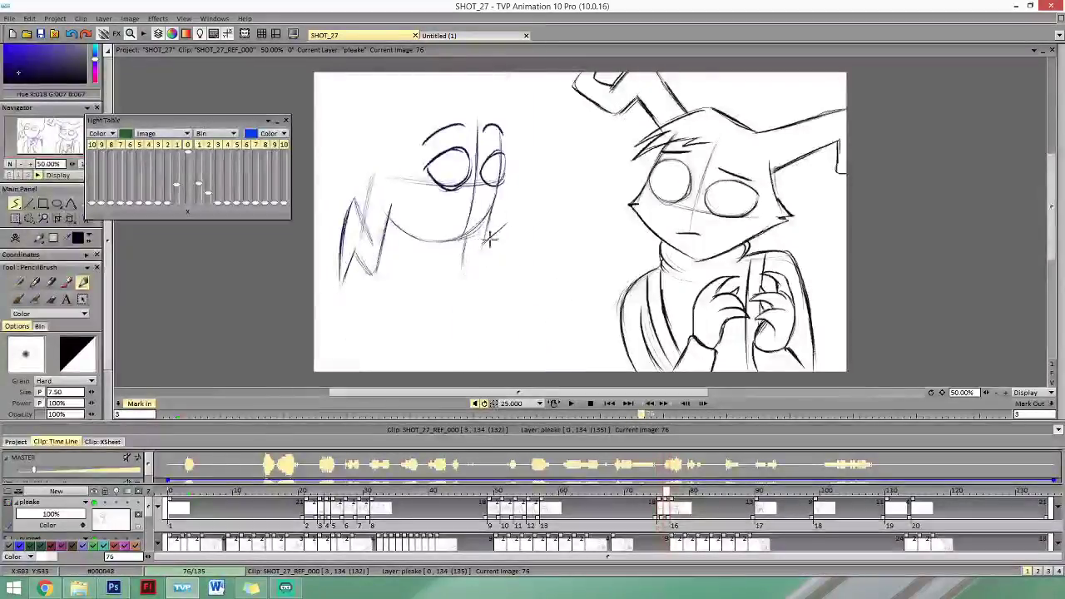
{"action": "key", "text": "Left"}
{"action": "key", "text": "Right"}
{"action": "key", "text": "Right"}
{"action": "key", "text": "Left"}
{"action": "key", "text": "Left"}
{"action": "key", "text": "Right"}
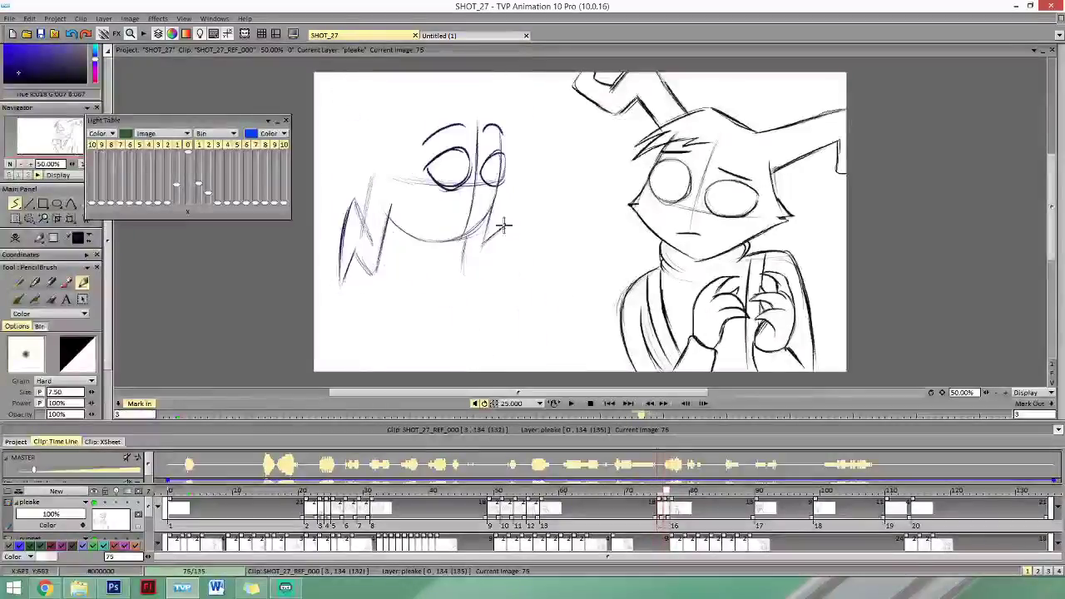
Draw the far-side hair lock's outer edge, inner edge and zigzag lower tip on frame 76.
{"action": "left_click_drag", "start_coordinate": [507, 225], "coordinate": [497, 289]}
{"action": "key", "text": "Left"}
{"action": "key", "text": "Right"}
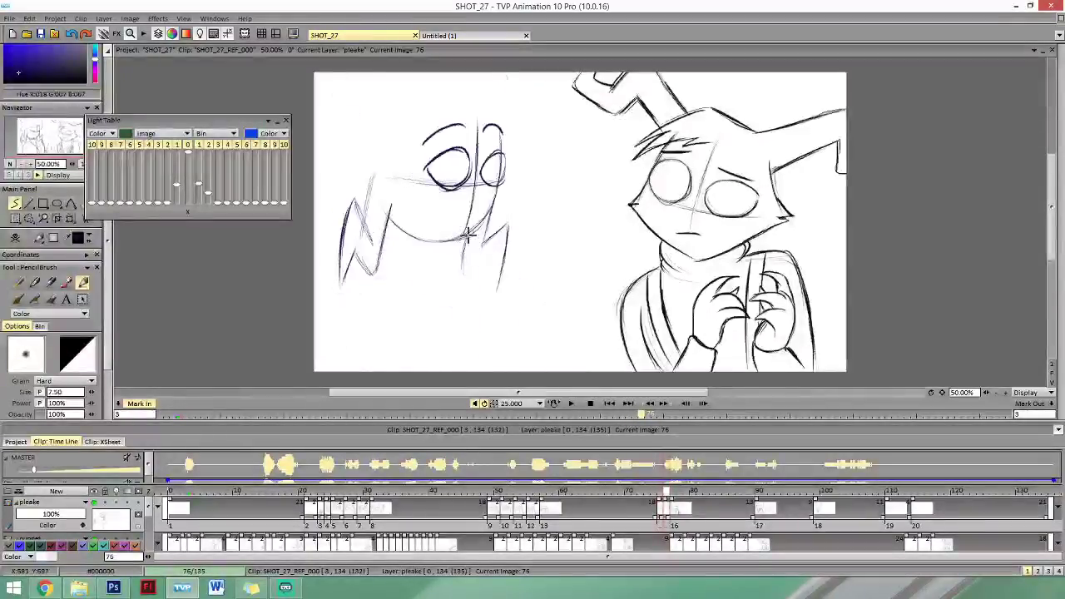
{"action": "mouse_move", "coordinate": [467, 234]}
{"action": "left_mouse_down"}
{"action": "mouse_move", "coordinate": [468, 274]}
{"action": "mouse_move", "coordinate": [495, 242]}
{"action": "mouse_move", "coordinate": [464, 272]}
{"action": "mouse_move", "coordinate": [488, 248]}
{"action": "mouse_move", "coordinate": [465, 270]}
{"action": "mouse_move", "coordinate": [494, 263]}
{"action": "mouse_move", "coordinate": [494, 294]}
{"action": "mouse_move", "coordinate": [509, 221]}
{"action": "left_mouse_up"}
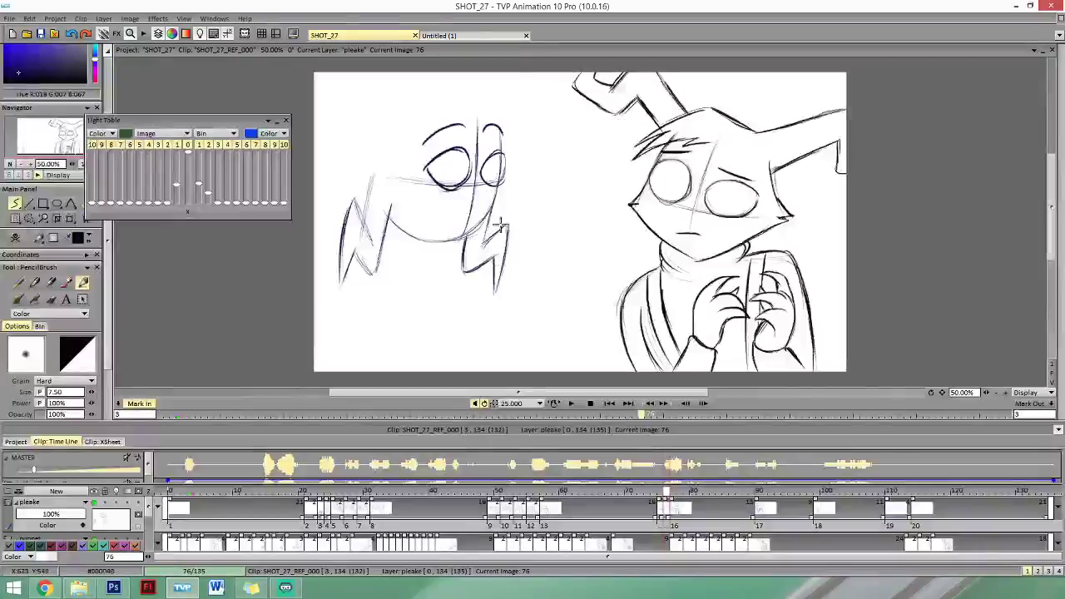
{"action": "key", "text": "Left"}
{"action": "key", "text": "Right"}
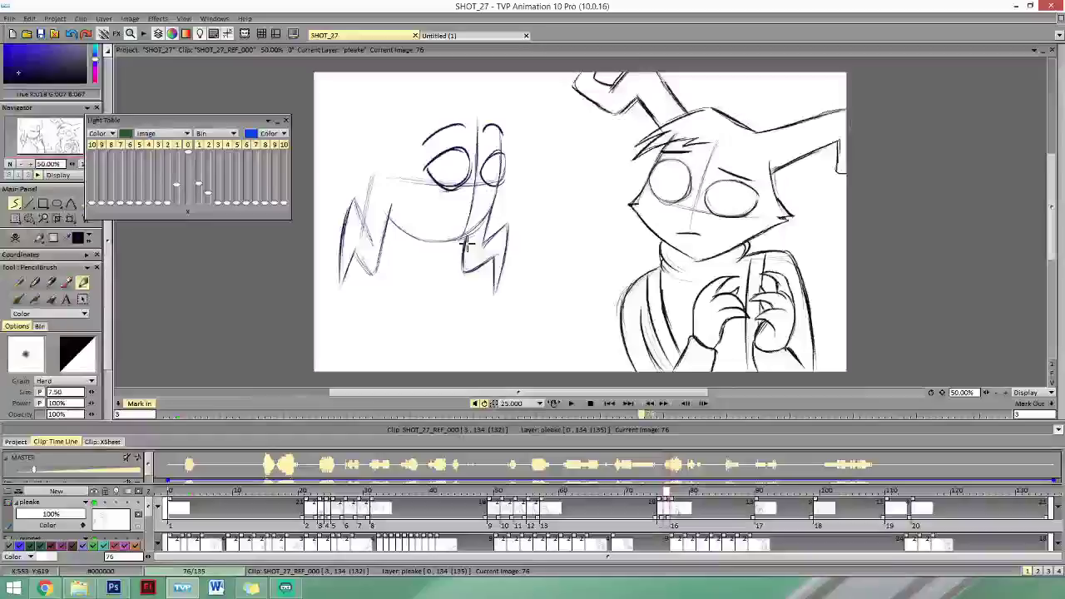
Flip between frames 75, 76 and 77 to check the far-side hair lock and study the chin and neck placement.
{"action": "key", "text": "Right"}
{"action": "key", "text": "Left"}
{"action": "key", "text": "Left"}
{"action": "key", "text": "Right"}
{"action": "key", "text": "Right"}
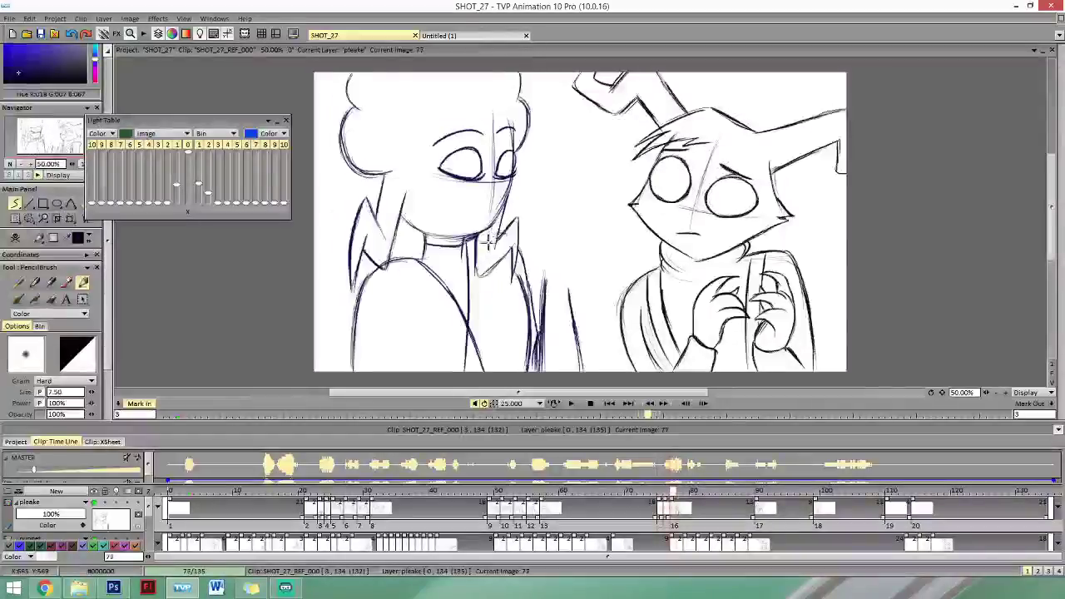
{"action": "key", "text": "Left"}
{"action": "key", "text": "Left"}
{"action": "key", "text": "Right"}
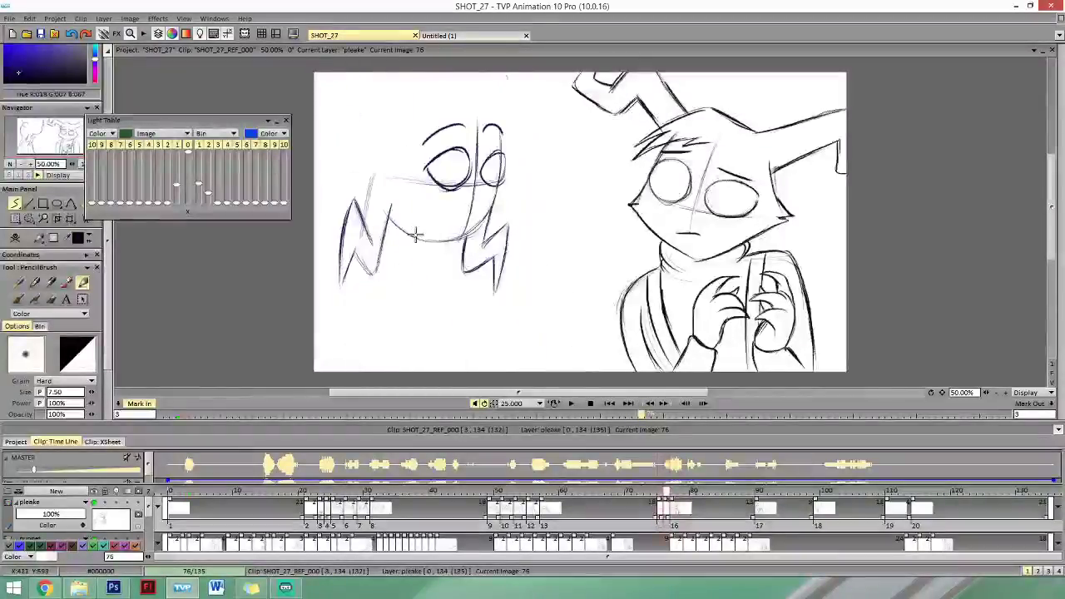
{"action": "left_click_drag", "start_coordinate": [422, 240], "coordinate": [467, 241]}
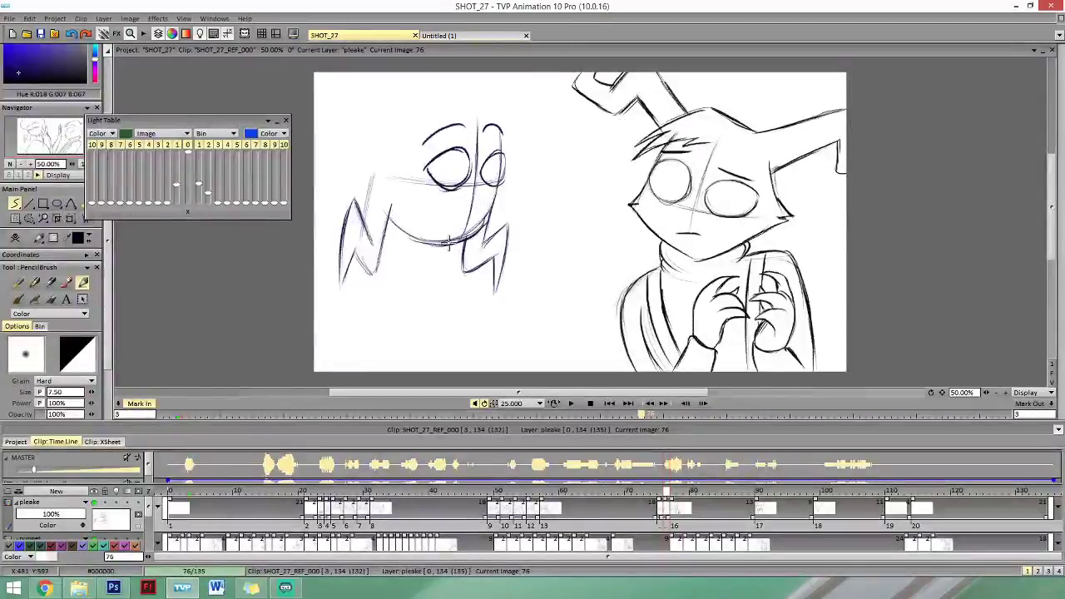
{"action": "key", "text": "ctrl+z"}
{"action": "key", "text": "ctrl+z"}
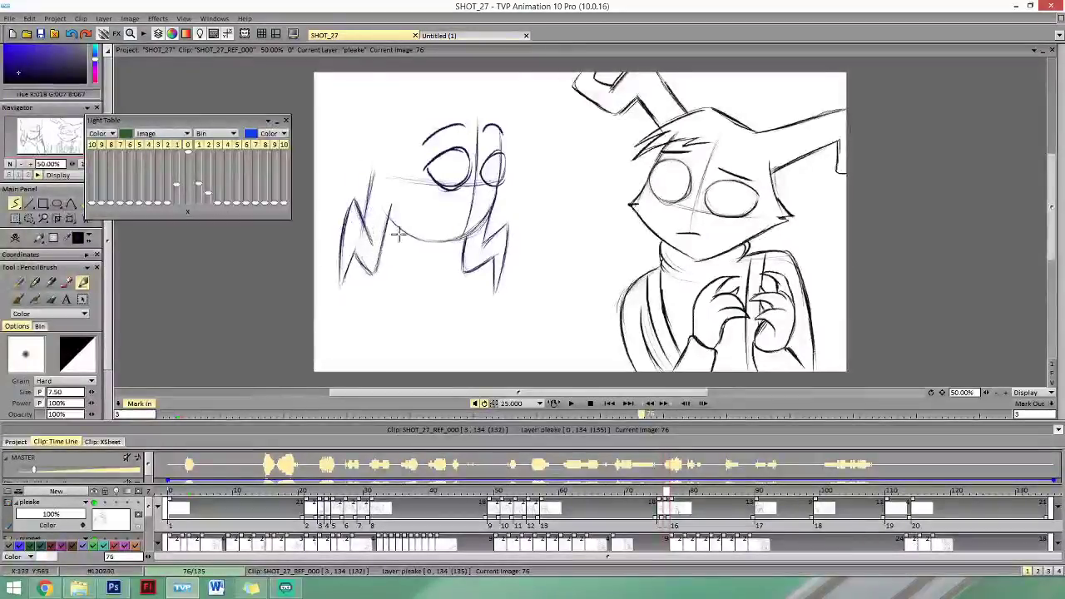
Draw both sides of the neck below the chin and darken the jaw line on frame 76, using frame 75 as reference.
{"action": "key", "text": "Left"}
{"action": "key", "text": "Right"}
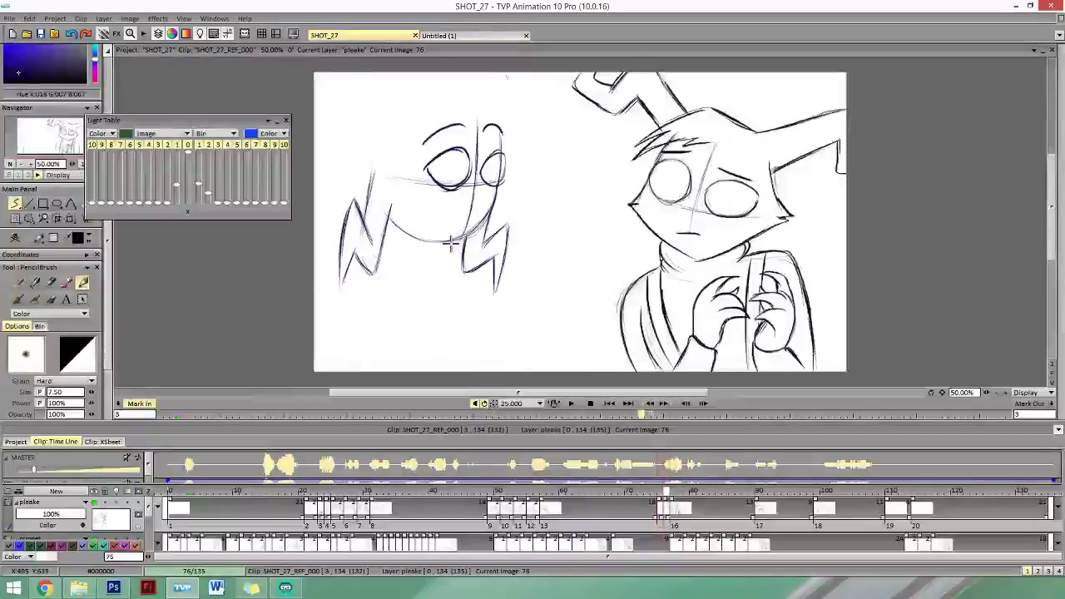
{"action": "key", "text": "Left"}
{"action": "key", "text": "Right"}
{"action": "key", "text": "Left"}
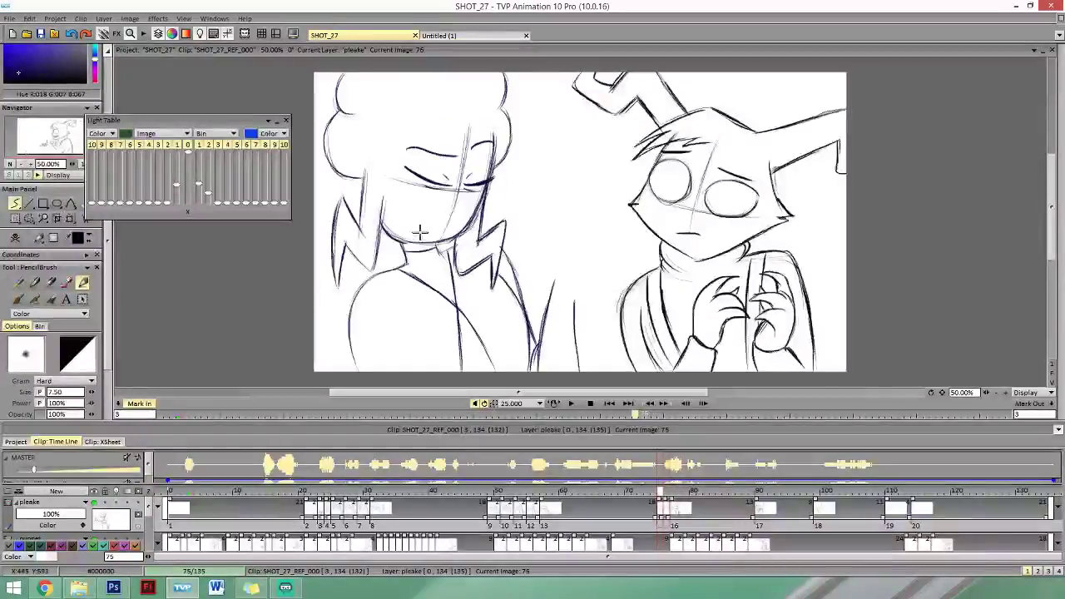
{"action": "key", "text": "Right"}
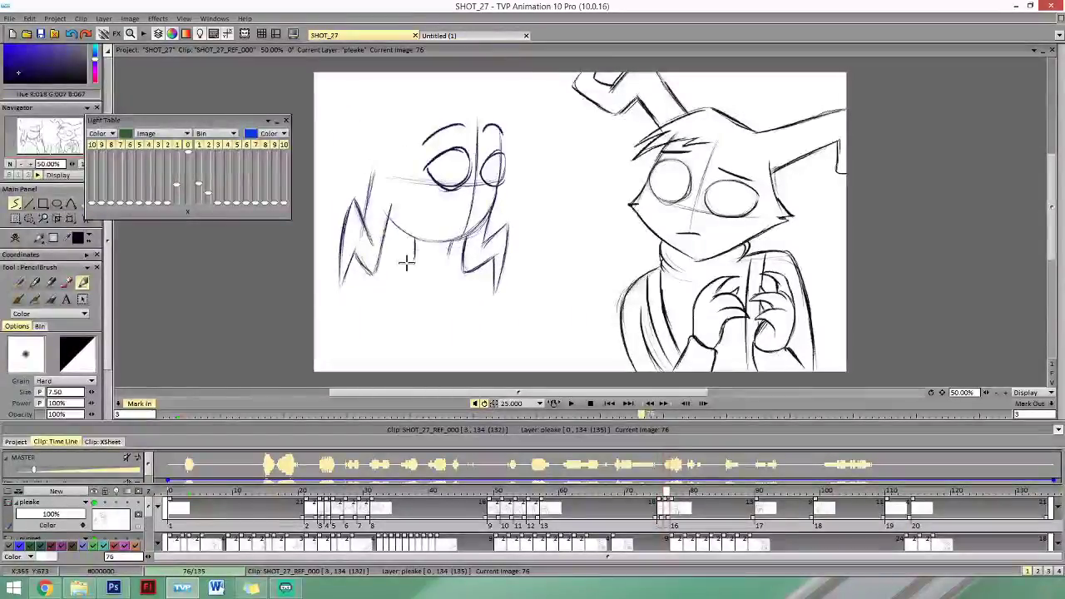
{"action": "key", "text": "Left"}
{"action": "key", "text": "Right"}
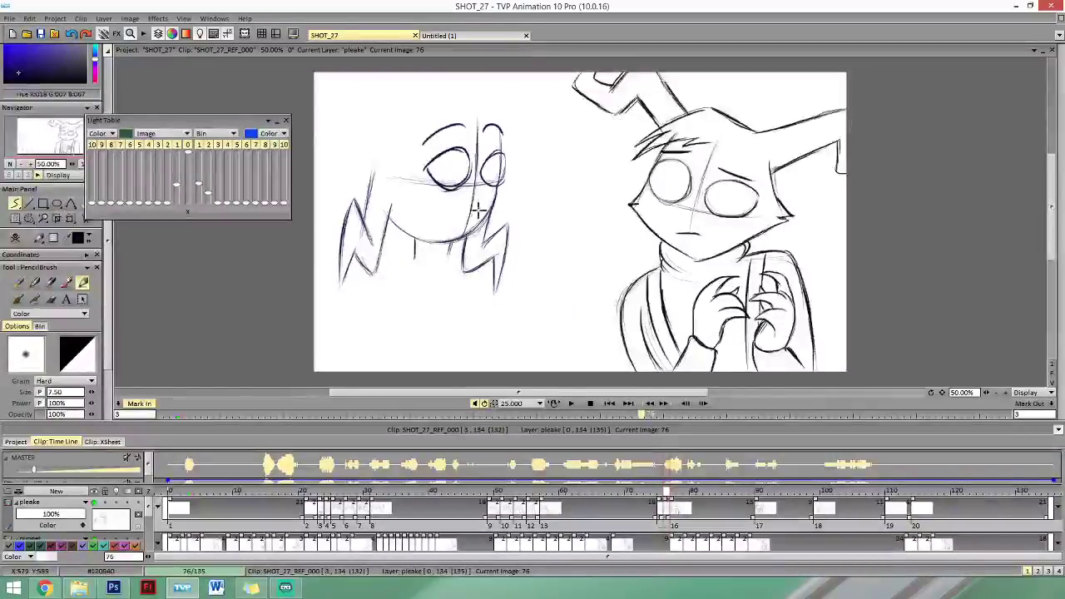
{"action": "key", "text": "Left"}
{"action": "key", "text": "Right"}
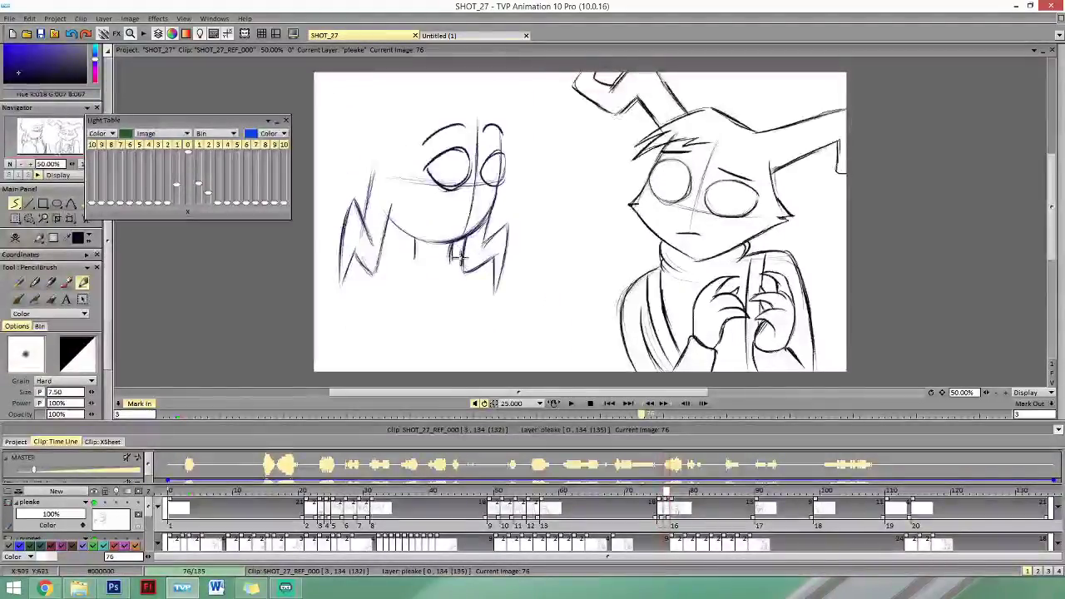
Draw the near-side shoulder from the neck base and continue the arm's outer edge down to the picture's bottom on frame 76.
{"action": "key", "text": "Left"}
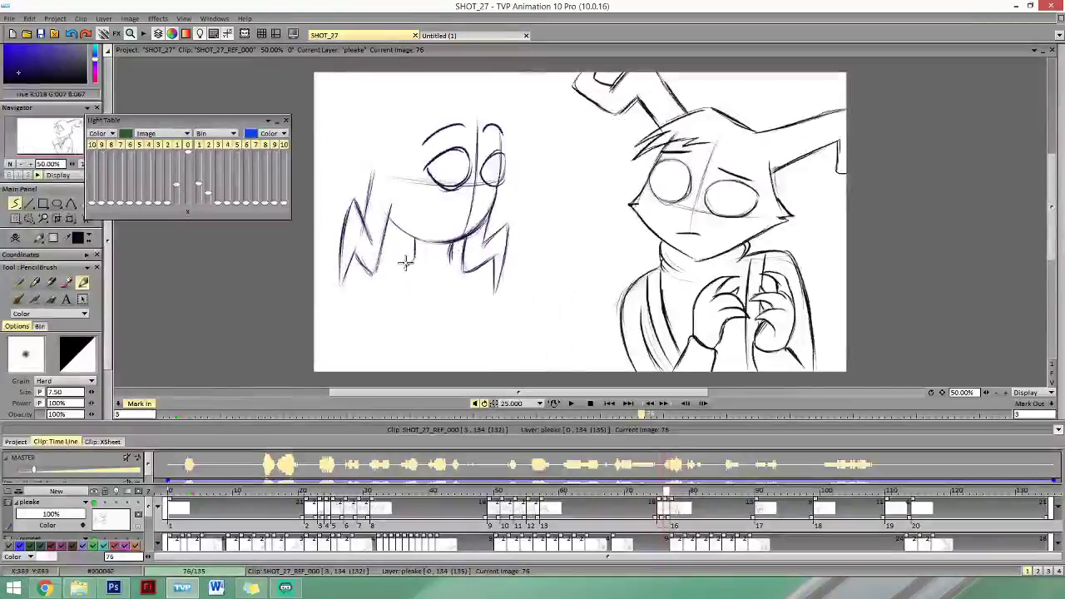
{"action": "key", "text": "Left"}
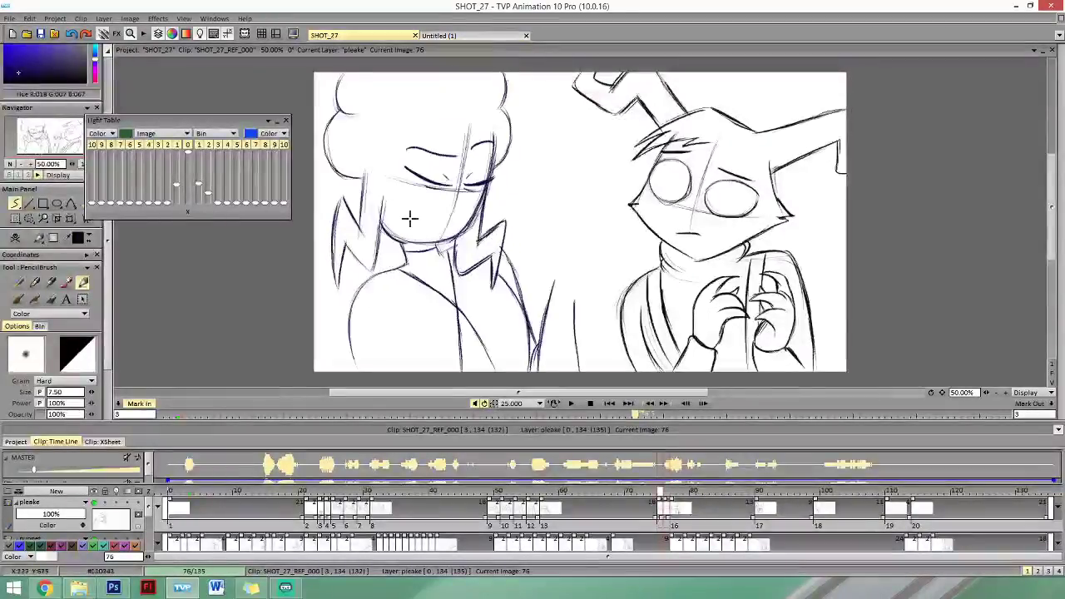
{"action": "key", "text": "Left"}
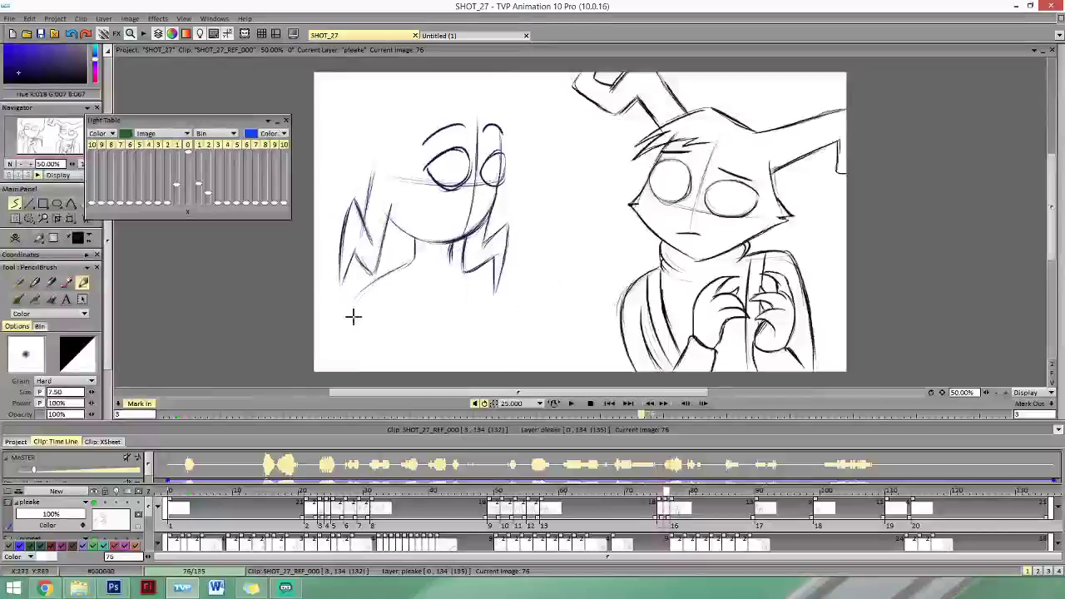
{"action": "key", "text": "Left"}
{"action": "key", "text": "Right"}
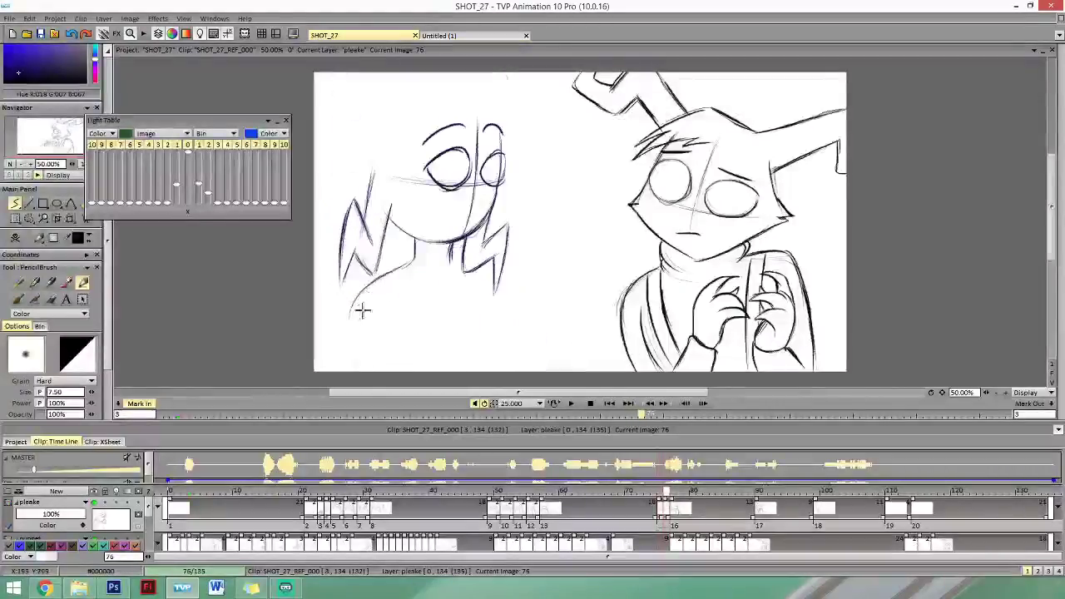
{"action": "left_click_drag", "start_coordinate": [354, 302], "coordinate": [347, 370]}
{"action": "key", "text": "Left"}
{"action": "key", "text": "Right"}
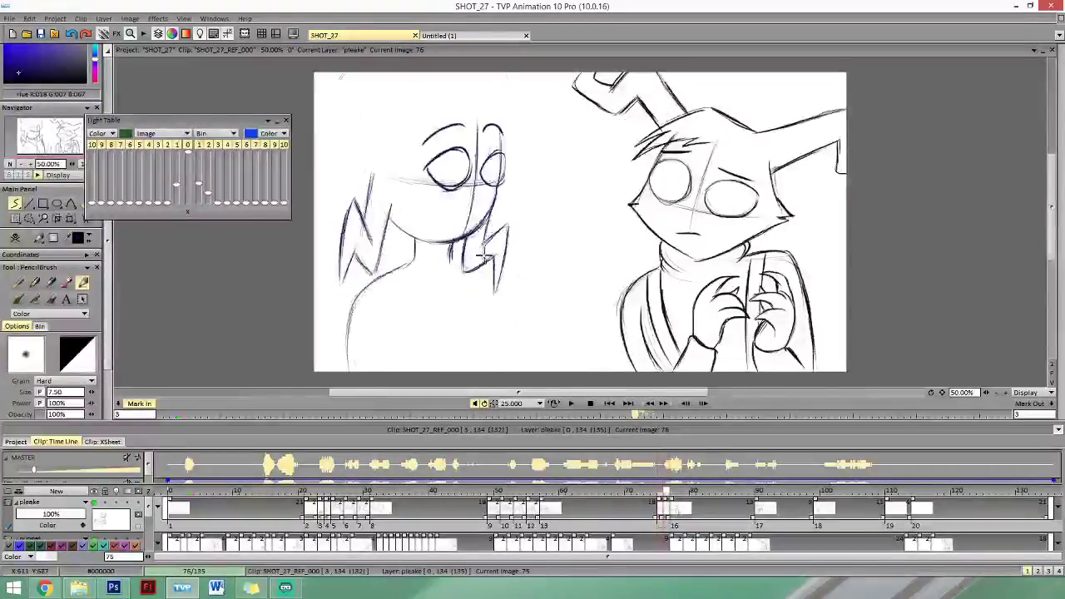
Draw the far-side shoulder line across the hair lock and the far arm's outer edge below it on frame 76.
{"action": "key", "text": "Left"}
{"action": "key", "text": "Right"}
{"action": "left_click_drag", "start_coordinate": [453, 253], "coordinate": [473, 254]}
{"action": "key", "text": "Left"}
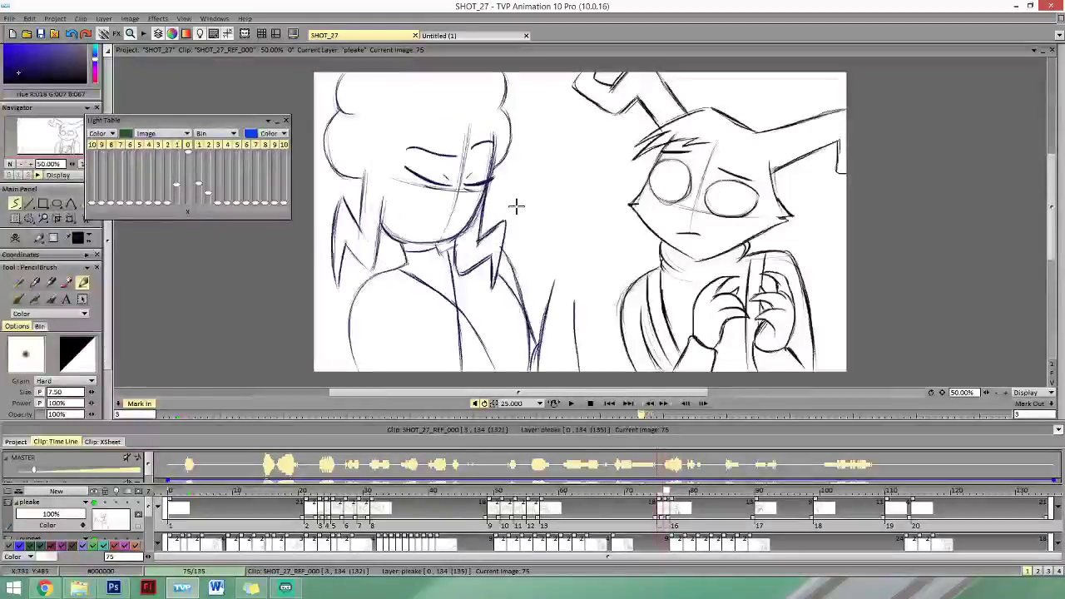
{"action": "key", "text": "Right"}
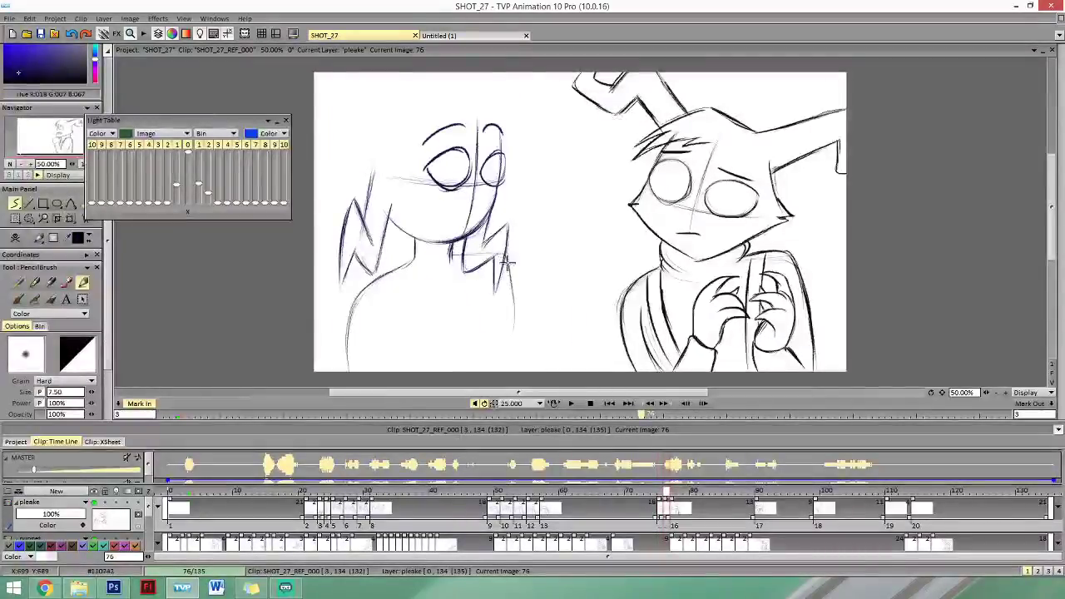
{"action": "key", "text": "Left"}
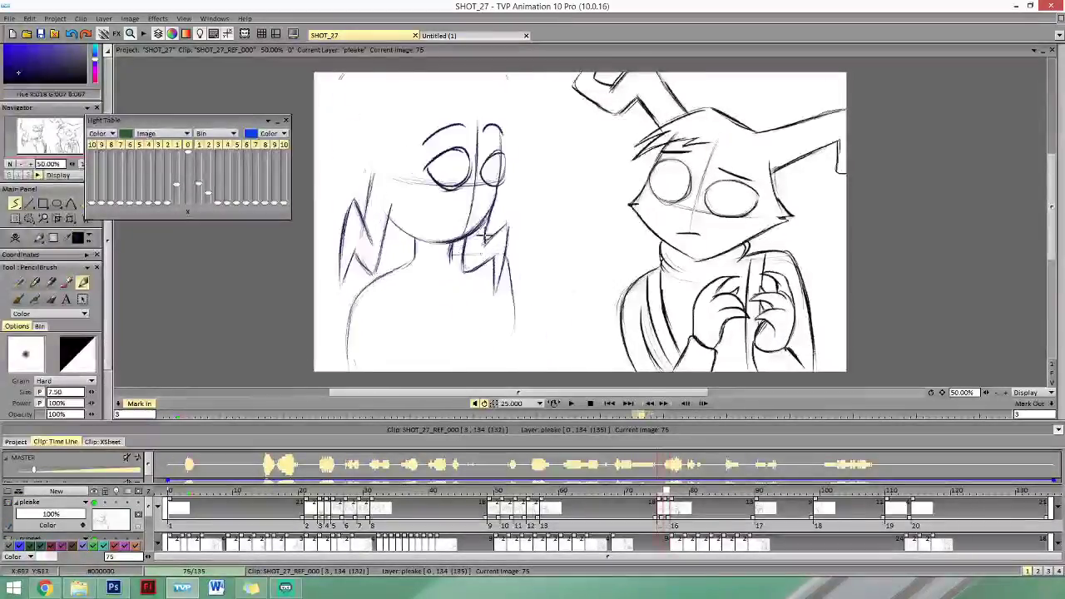
{"action": "key", "text": "Right"}
Erase the shoulder line where it crosses the far-side hair lock on frame 76 and return to the drawing brush.
{"action": "key", "text": "e"}
{"action": "key", "text": "Left"}
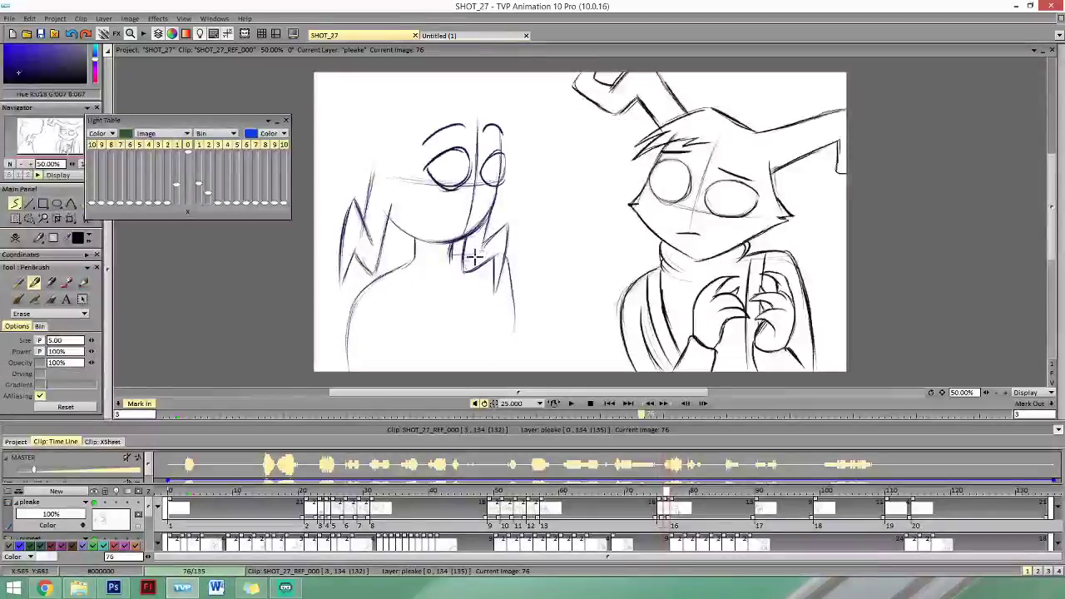
{"action": "key", "text": "Right"}
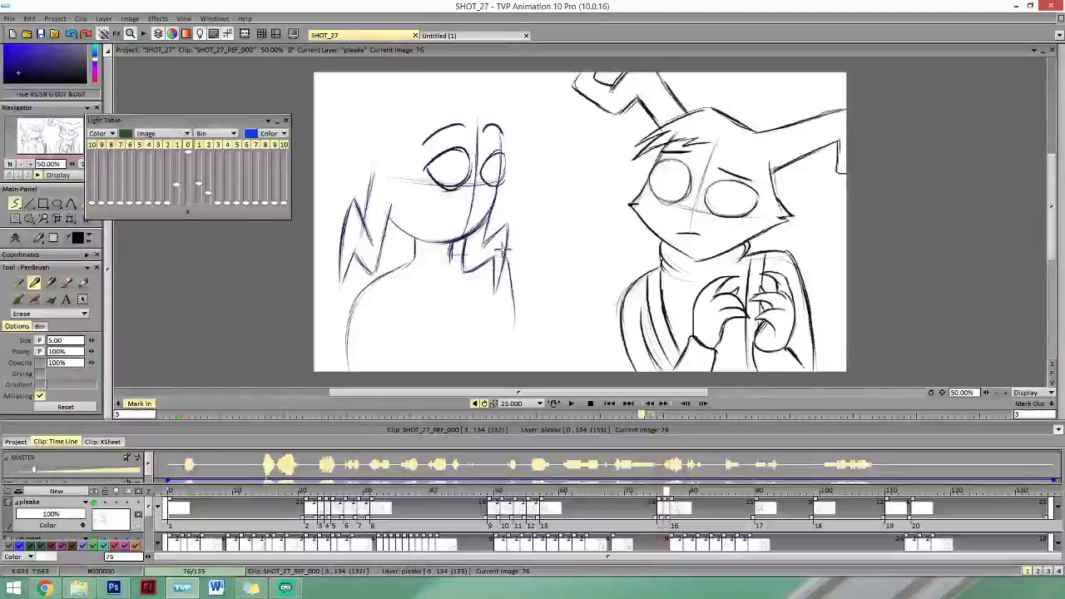
{"action": "key", "text": "n"}
Draw the robe's diagonal neckline from the near side of the neck base toward the chest on frame 76.
{"action": "key", "text": "Left"}
{"action": "key", "text": "Right"}
{"action": "key", "text": "Left"}
{"action": "key", "text": "Right"}
{"action": "key", "text": "Left"}
{"action": "key", "text": "Right"}
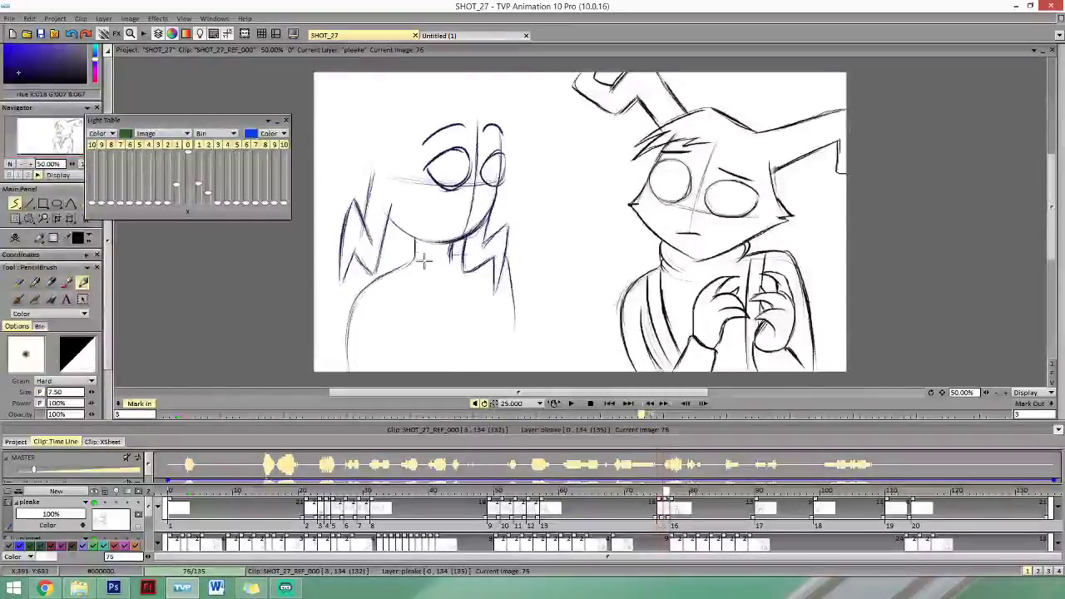
{"action": "key", "text": "Right"}
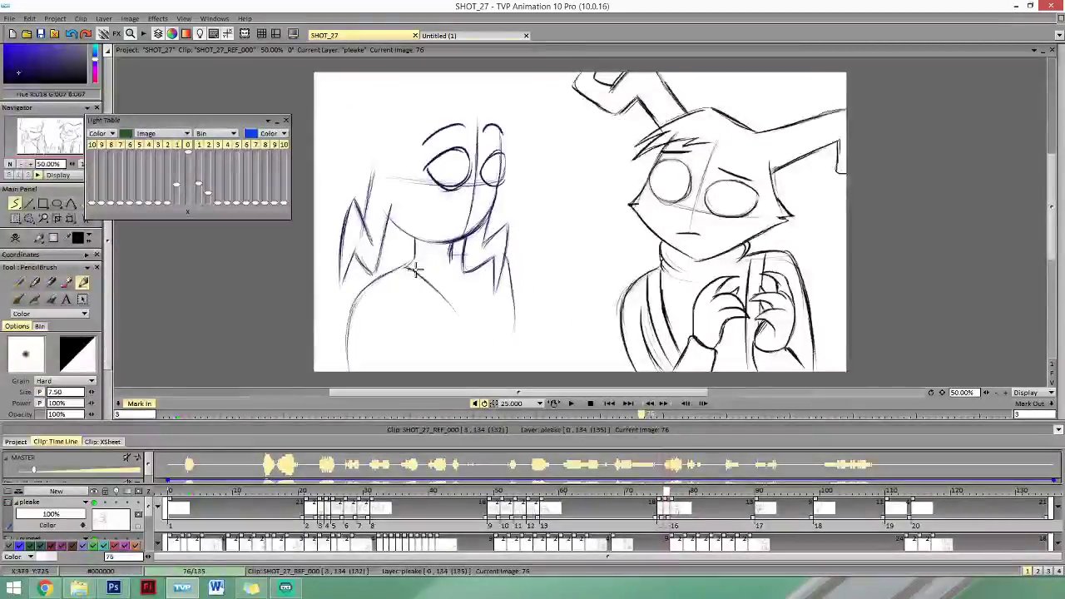
Draw the robe's vertical centre line from the far side of the neck down the chest on frame 76, using frames 75 and 77 as reference.
{"action": "key", "text": "Left"}
{"action": "key", "text": "Right"}
{"action": "key", "text": "Right"}
{"action": "key", "text": "Left"}
{"action": "key", "text": "Left"}
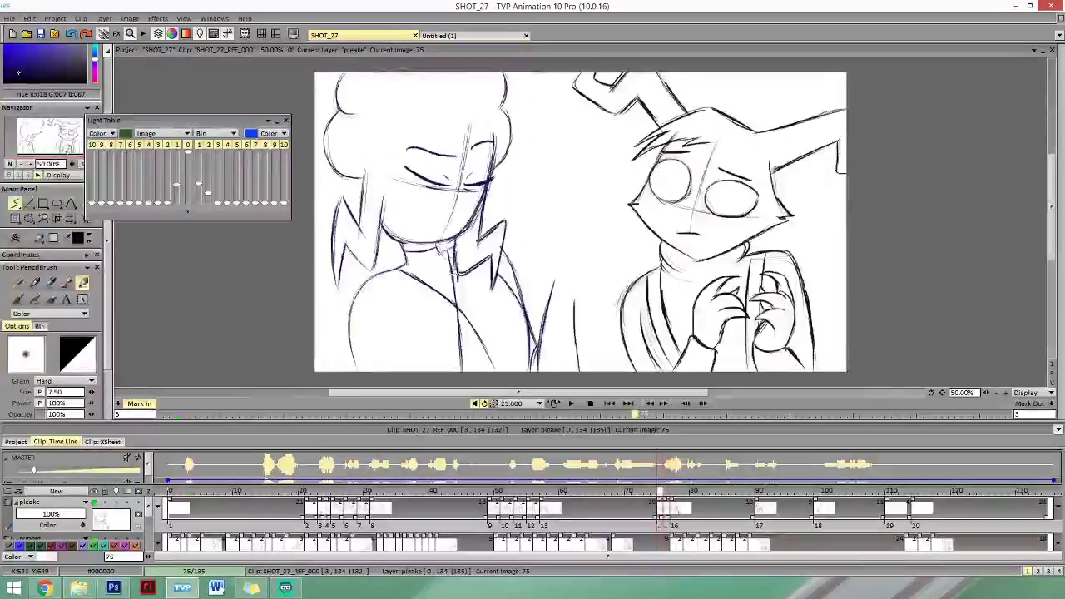
{"action": "key", "text": "Right"}
{"action": "key", "text": "Left"}
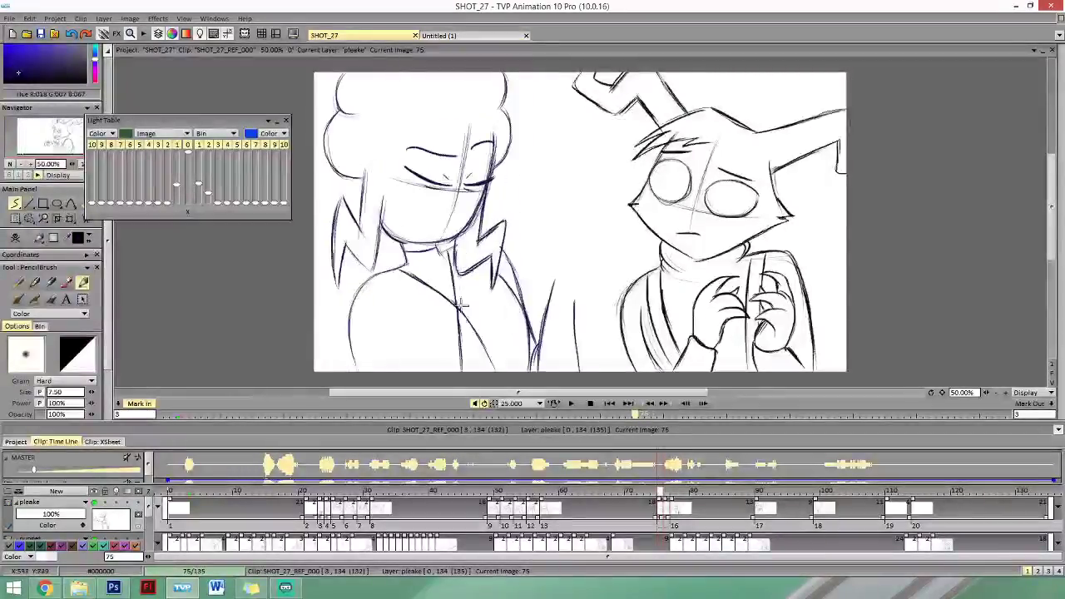
{"action": "key", "text": "Right"}
{"action": "key", "text": "Right"}
{"action": "key", "text": "Left"}
{"action": "key", "text": "Right"}
{"action": "key", "text": "Right"}
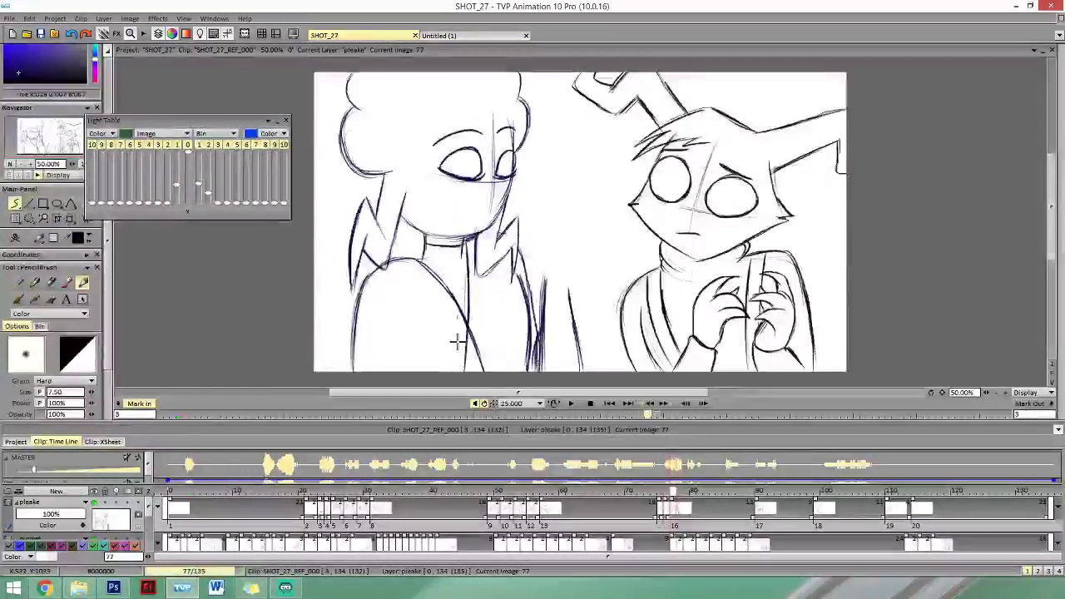
Darken the robe's diagonal neckline and extend it past the centre line on frame 76, comparing with frames 75 and 77.
{"action": "key", "text": "Left"}
{"action": "key", "text": "Left"}
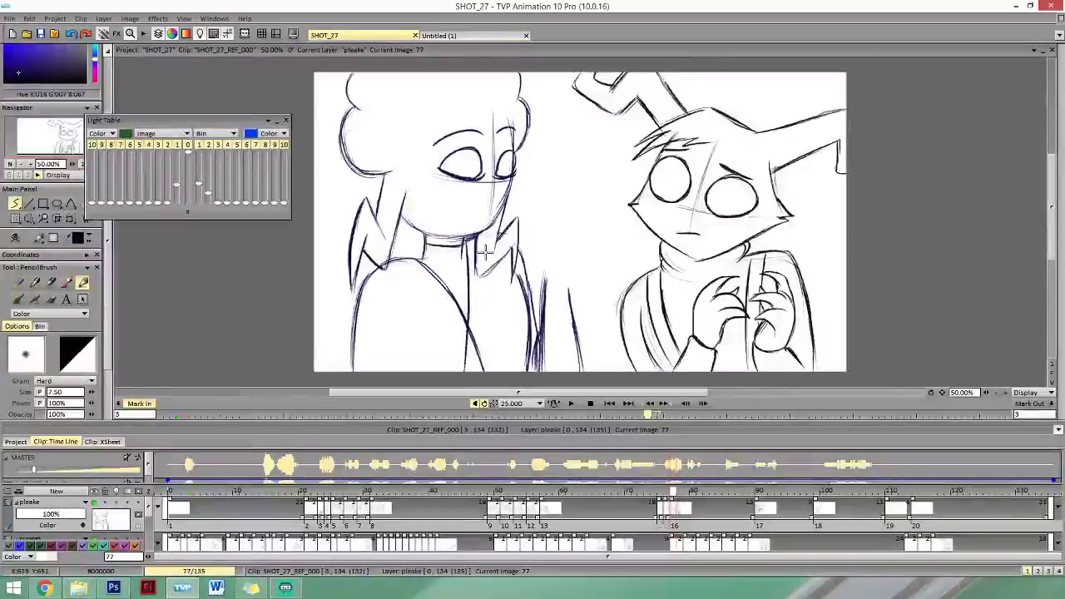
{"action": "key", "text": "Left"}
{"action": "key", "text": "Right"}
{"action": "key", "text": "Right"}
{"action": "key", "text": "Right"}
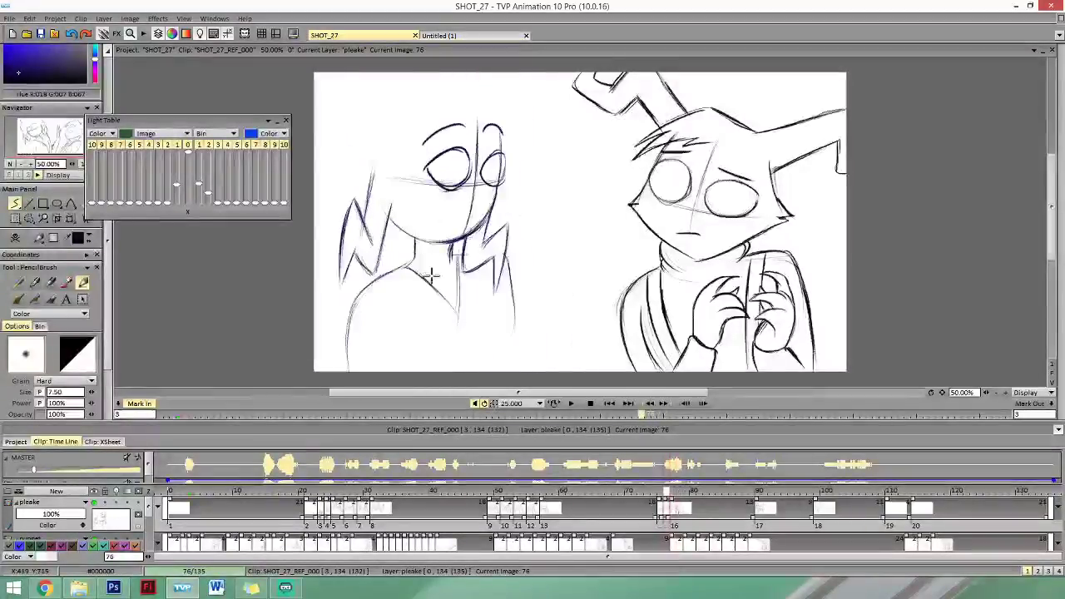
{"action": "key", "text": "Right"}
{"action": "key", "text": "Left"}
{"action": "key", "text": "Left"}
{"action": "key", "text": "Left"}
{"action": "key", "text": "Left"}
{"action": "key", "text": "Left"}
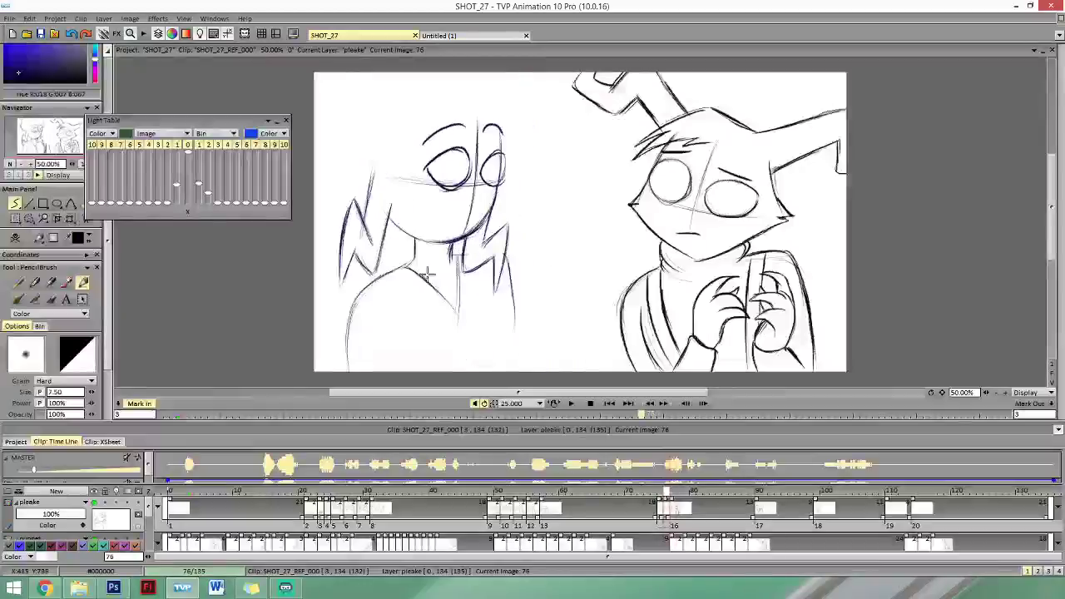
{"action": "key", "text": "Right"}
{"action": "left_click_drag", "start_coordinate": [420, 277], "coordinate": [466, 328]}
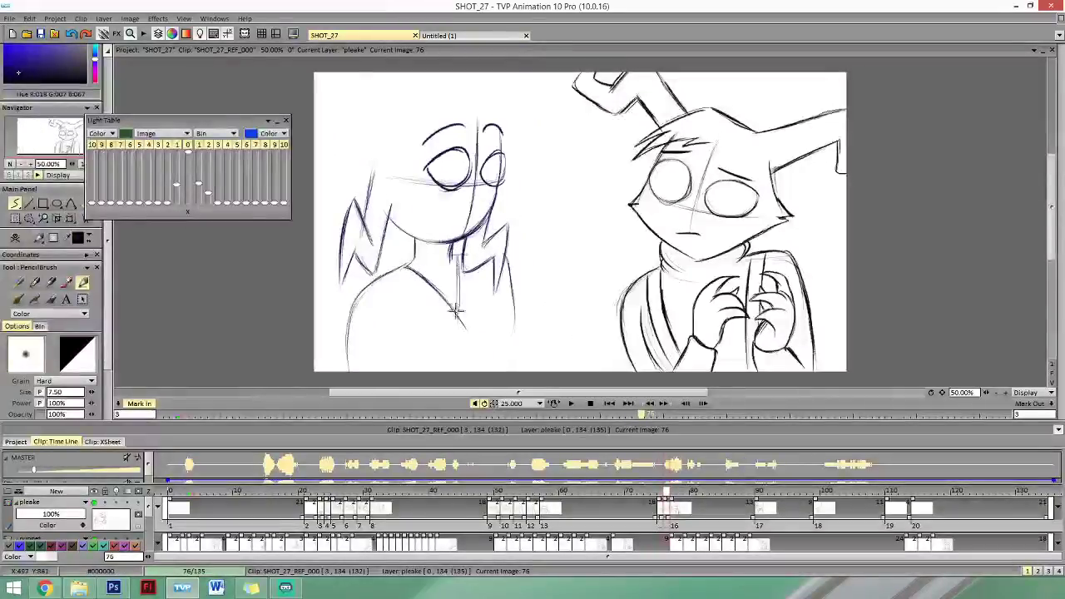
Extend the robe's centre line and diagonal neckline down to the canvas edge on frame 76, using frames 75 and 77 as reference.
{"action": "key", "text": "Right"}
{"action": "key", "text": "Left"}
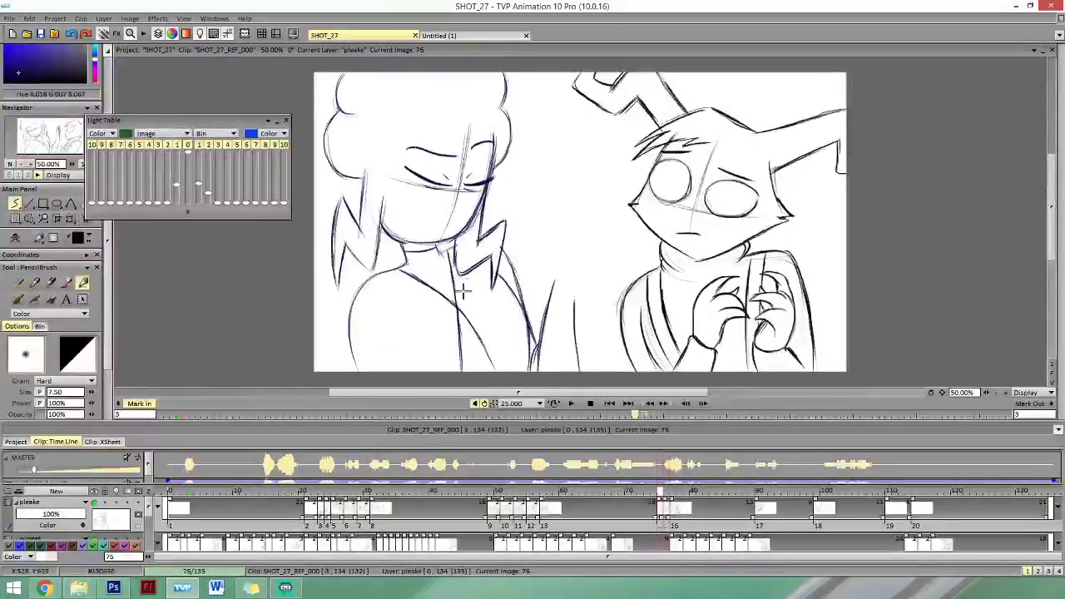
{"action": "key", "text": "Right"}
{"action": "left_click_drag", "start_coordinate": [460, 260], "coordinate": [452, 370]}
{"action": "key", "text": "Left"}
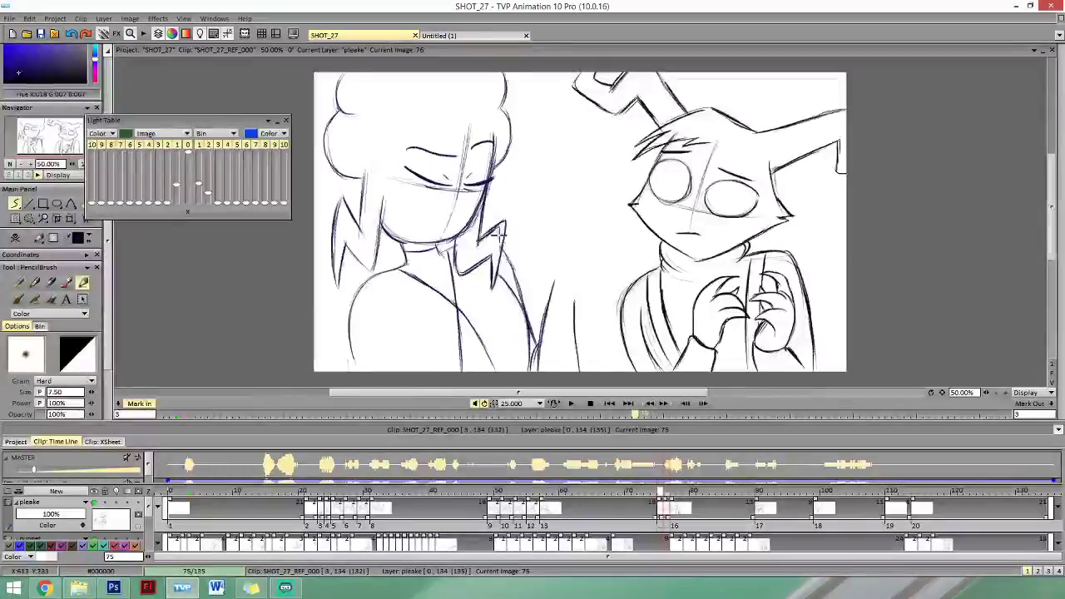
Draw and darken the far-side body line from behind the far hair lock down to the canvas edge on frame 76.
{"action": "key", "text": "Left"}
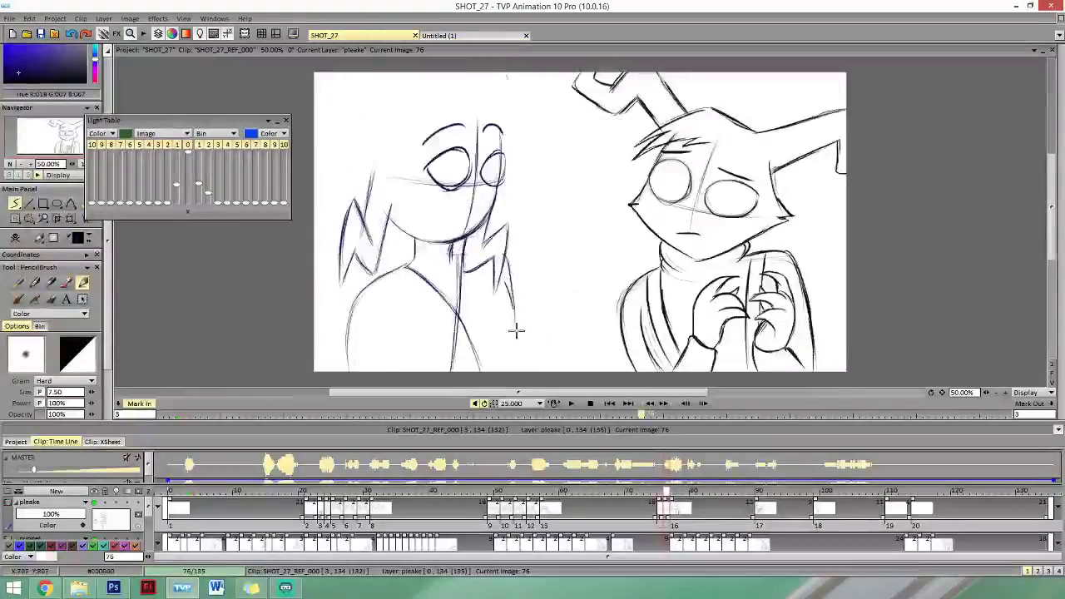
{"action": "key", "text": "Right"}
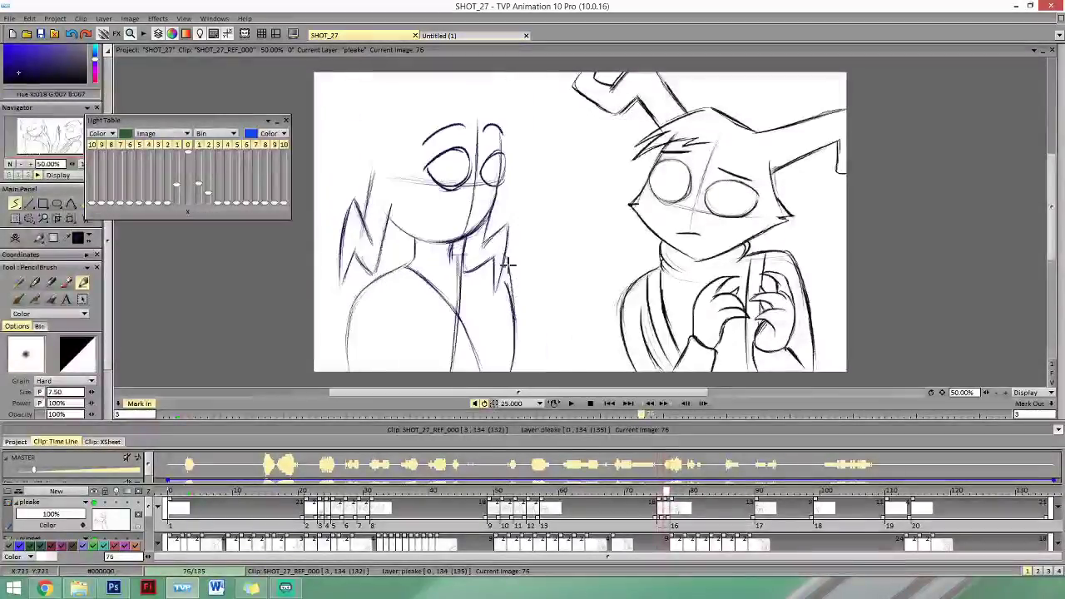
{"action": "key", "text": "Left"}
{"action": "key", "text": "Right"}
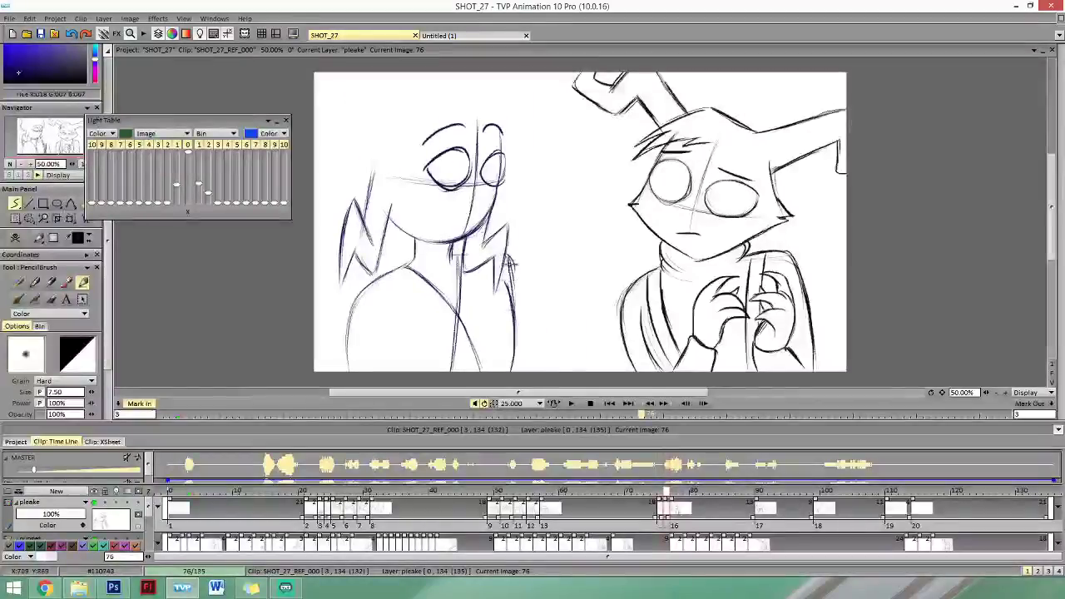
{"action": "key", "text": "Left"}
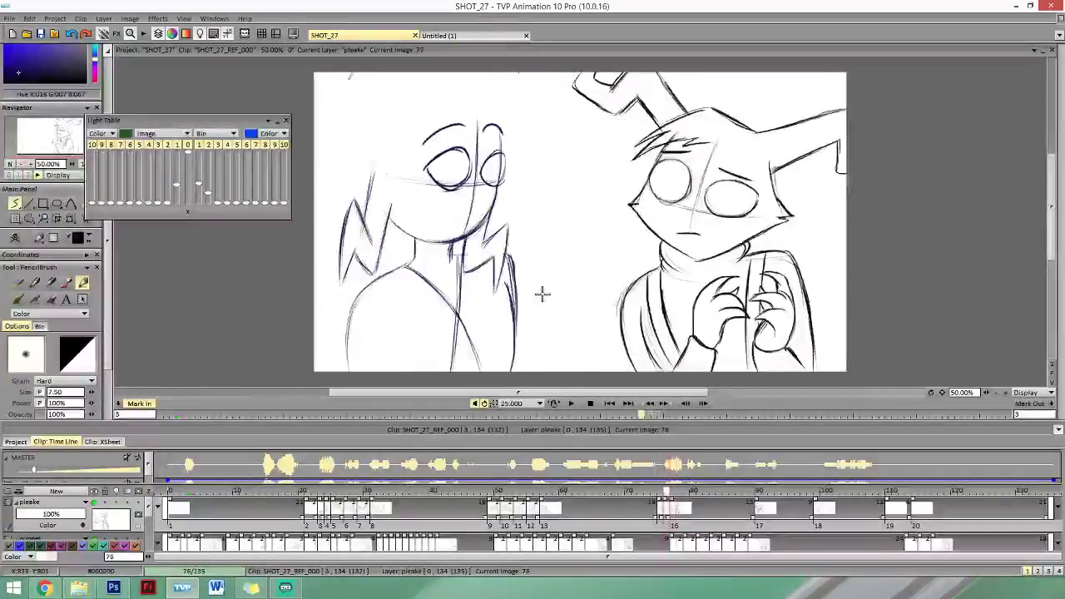
{"action": "key", "text": "Right"}
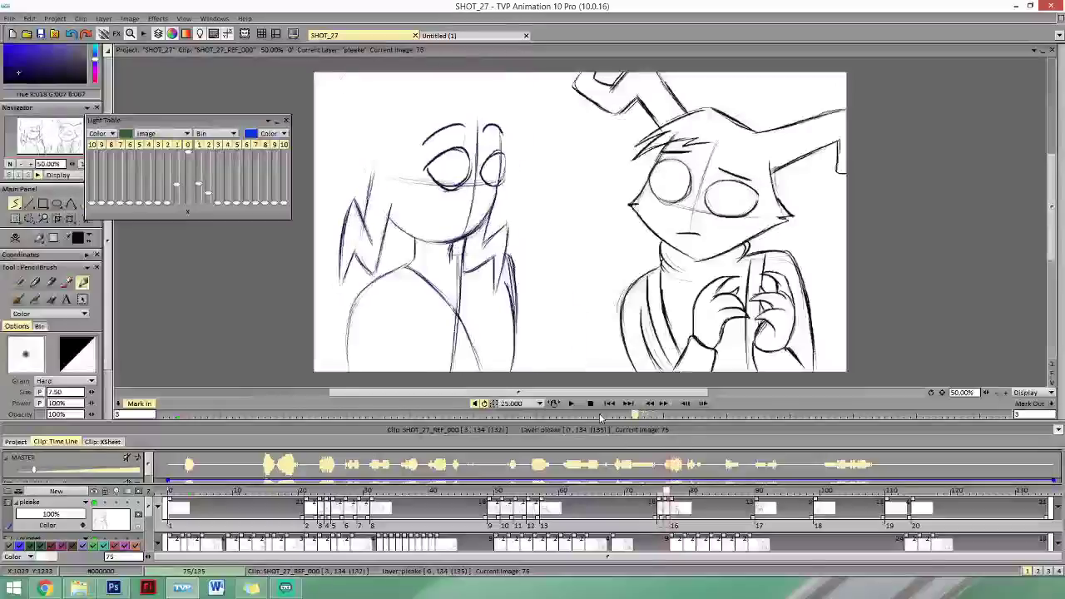
Flip repeatedly between frames 75, 76 and 77 to examine how the curly-haired character's neck and robe move.
{"action": "key", "text": "Right"}
{"action": "key", "text": "Left"}
{"action": "key", "text": "Left"}
{"action": "key", "text": "Right"}
{"action": "key", "text": "Right"}
{"action": "key", "text": "Left"}
{"action": "key", "text": "Left"}
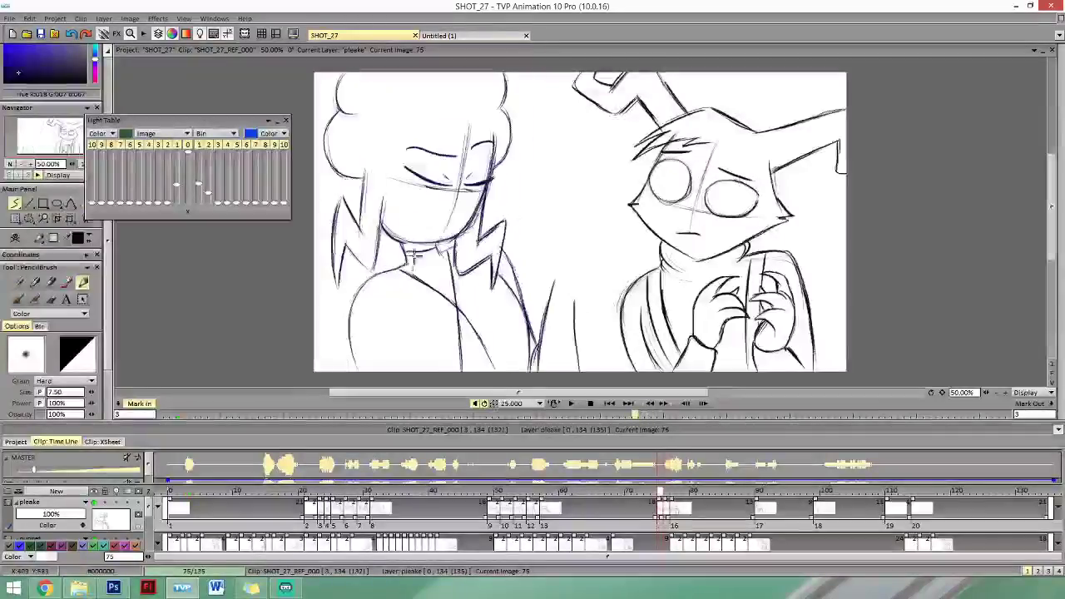
{"action": "key", "text": "Right"}
{"action": "key", "text": "Right"}
{"action": "key", "text": "Left"}
{"action": "key", "text": "Left"}
{"action": "key", "text": "Right"}
{"action": "key", "text": "Right"}
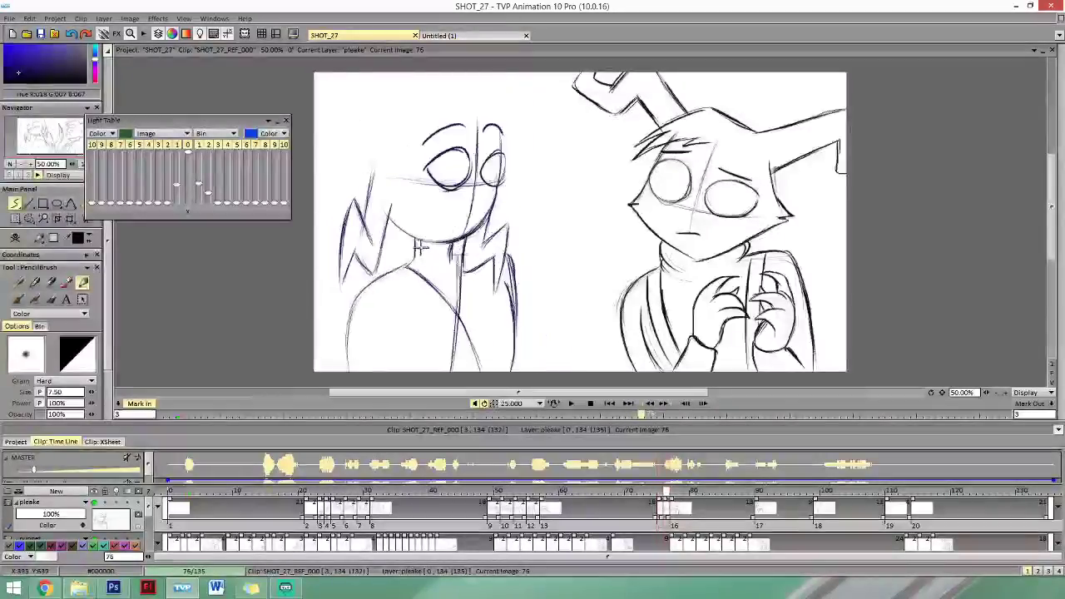
Draw the collar line across the neck just under the chin on frame 76 and compare it with the neighbouring frames.
{"action": "key", "text": "Left"}
{"action": "key", "text": "Right"}
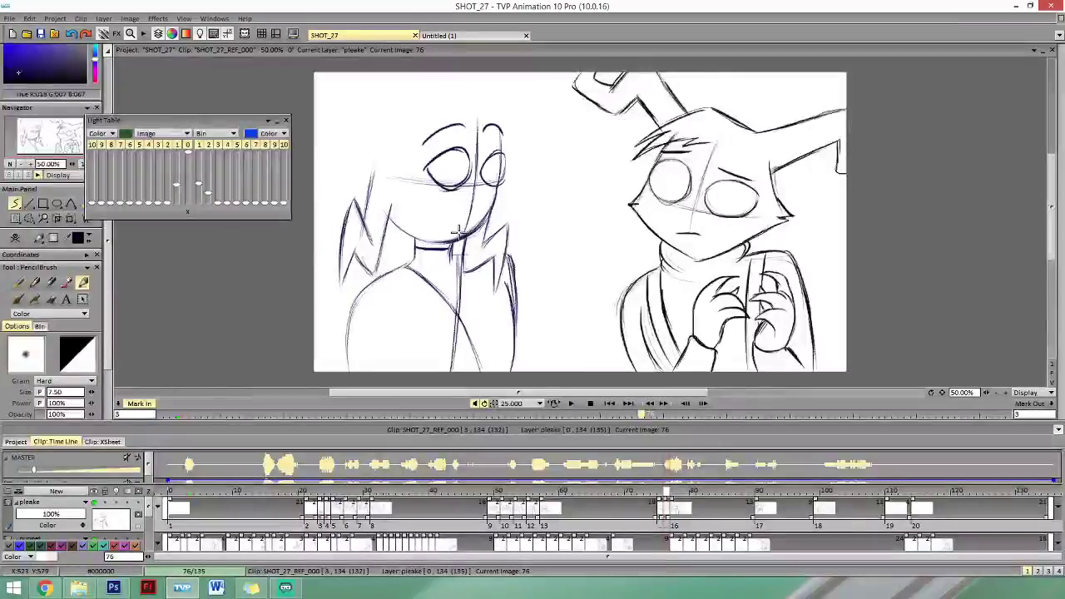
{"action": "key", "text": "Left"}
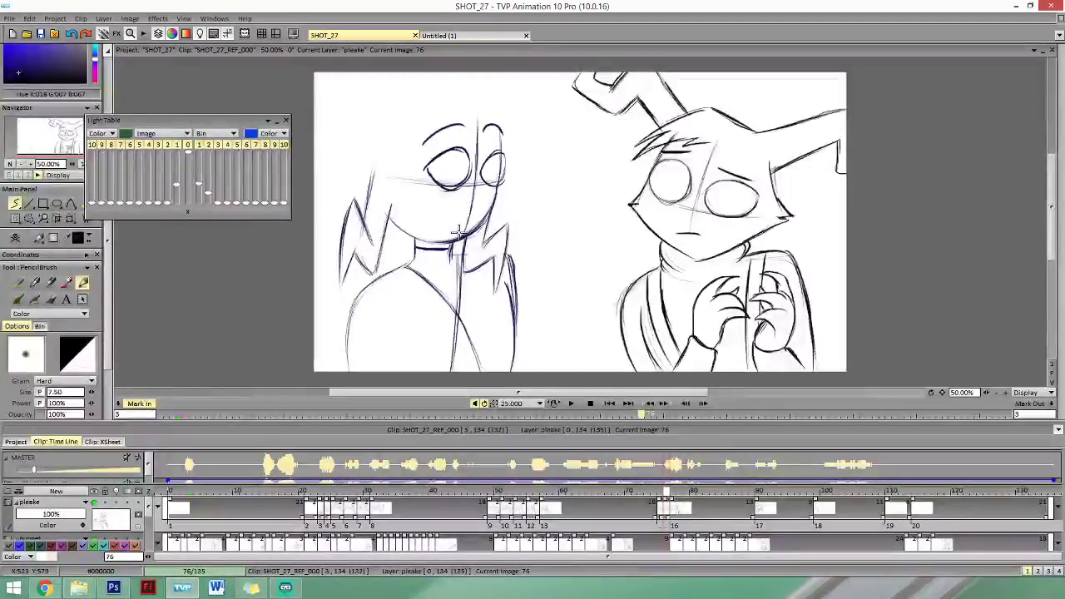
{"action": "key", "text": "Right"}
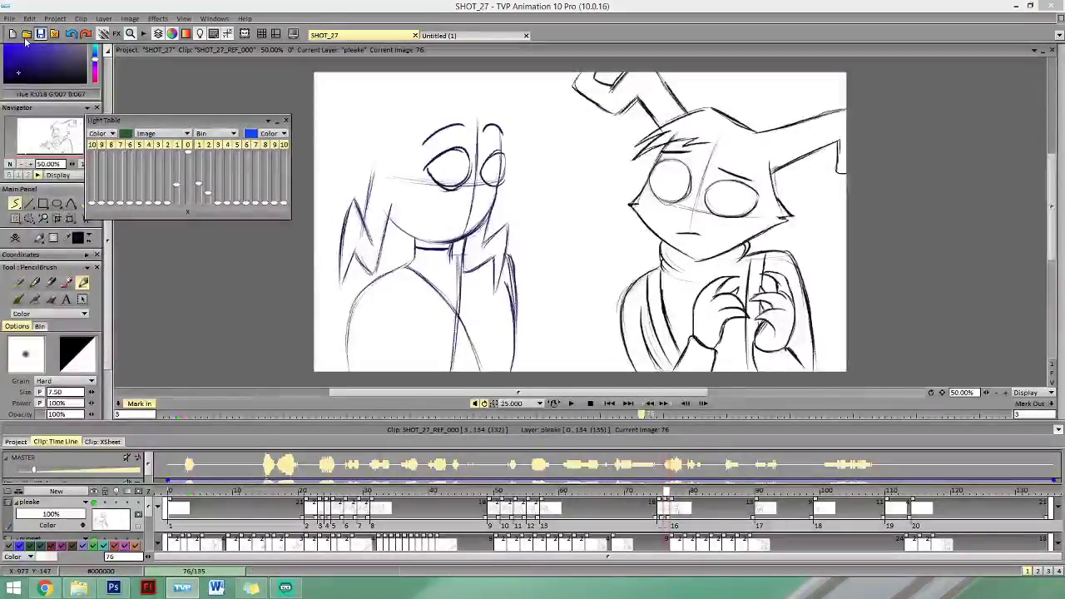
{"action": "key", "text": "Left"}
{"action": "key", "text": "Right"}
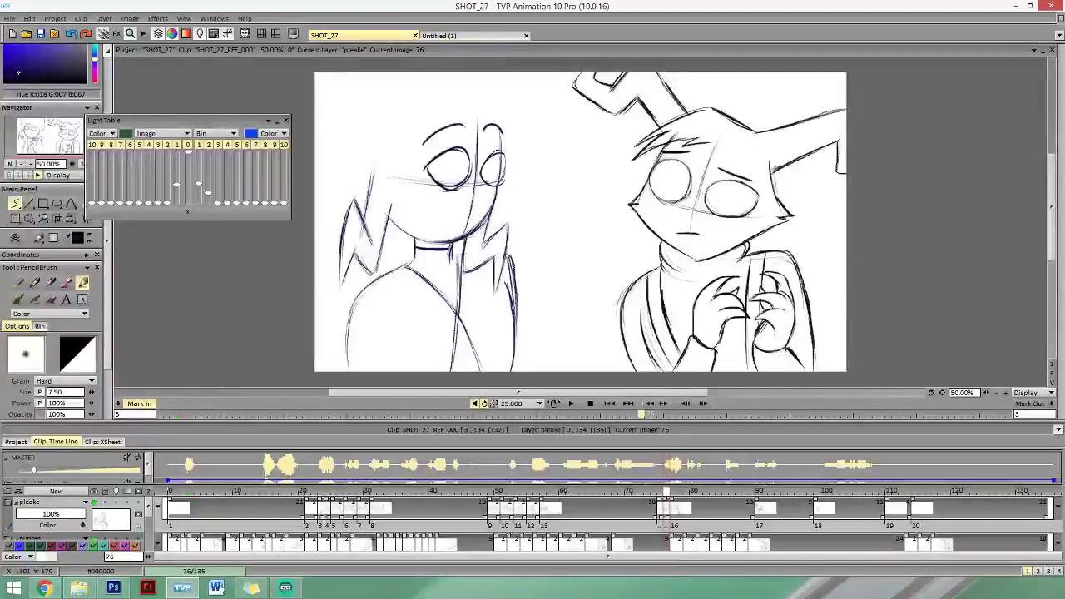
{"action": "key", "text": "Left"}
{"action": "key", "text": "Right"}
{"action": "key", "text": "Left"}
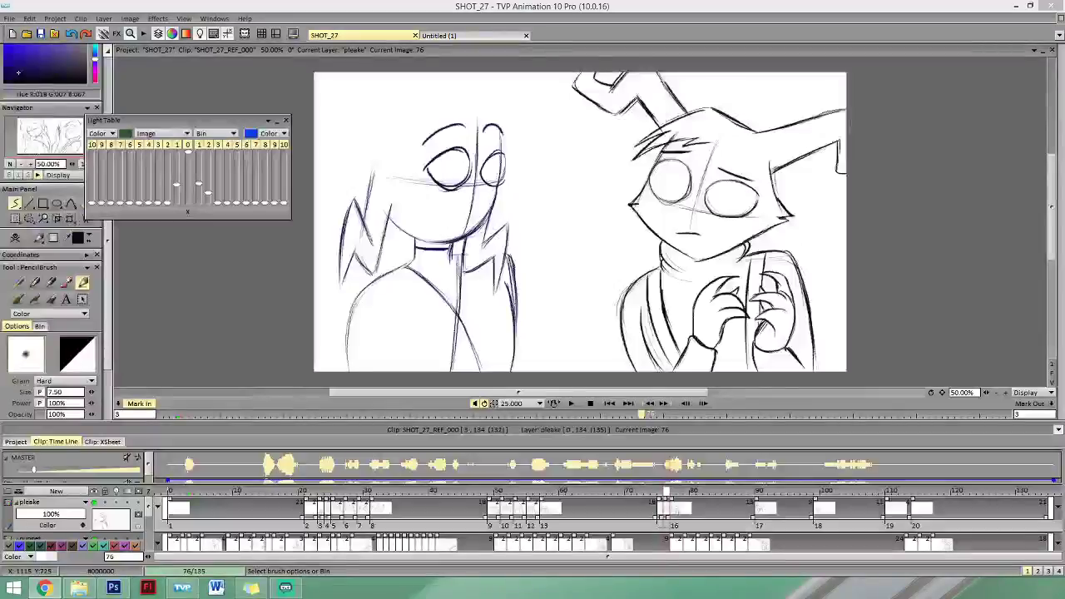
Draw the far sleeve's lines beside the body on frame 76 and darken the far shoulder line running down to them.
{"action": "mouse_move", "coordinate": [667, 491]}
{"action": "left_mouse_down"}
{"action": "mouse_move", "coordinate": [676, 400]}
{"action": "mouse_move", "coordinate": [667, 468]}
{"action": "left_mouse_up"}
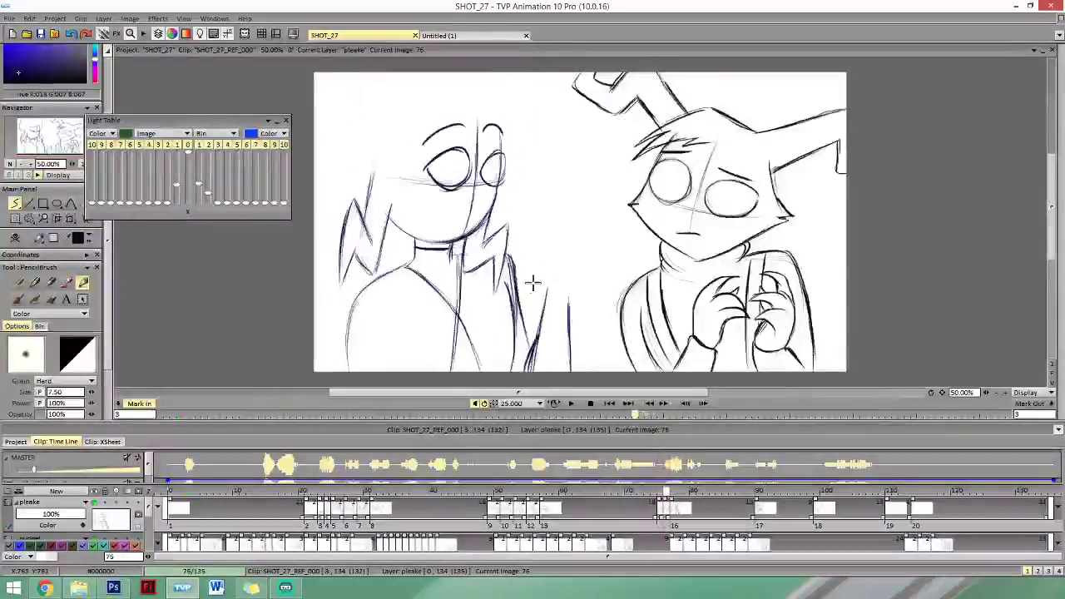
{"action": "key", "text": "e"}
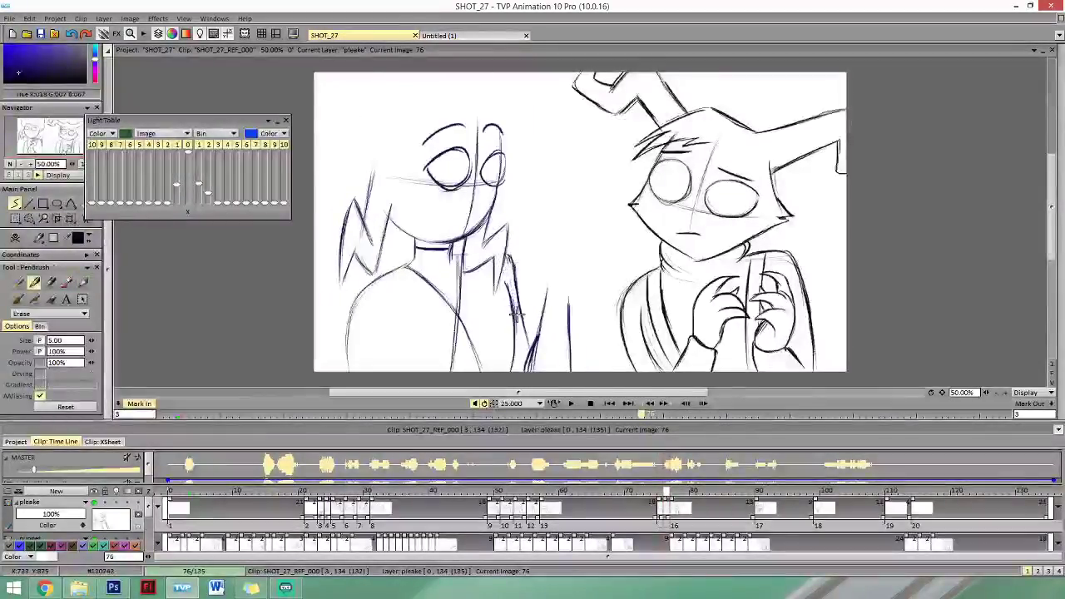
{"action": "key", "text": "Left"}
{"action": "key", "text": "b"}
{"action": "key", "text": "Right"}
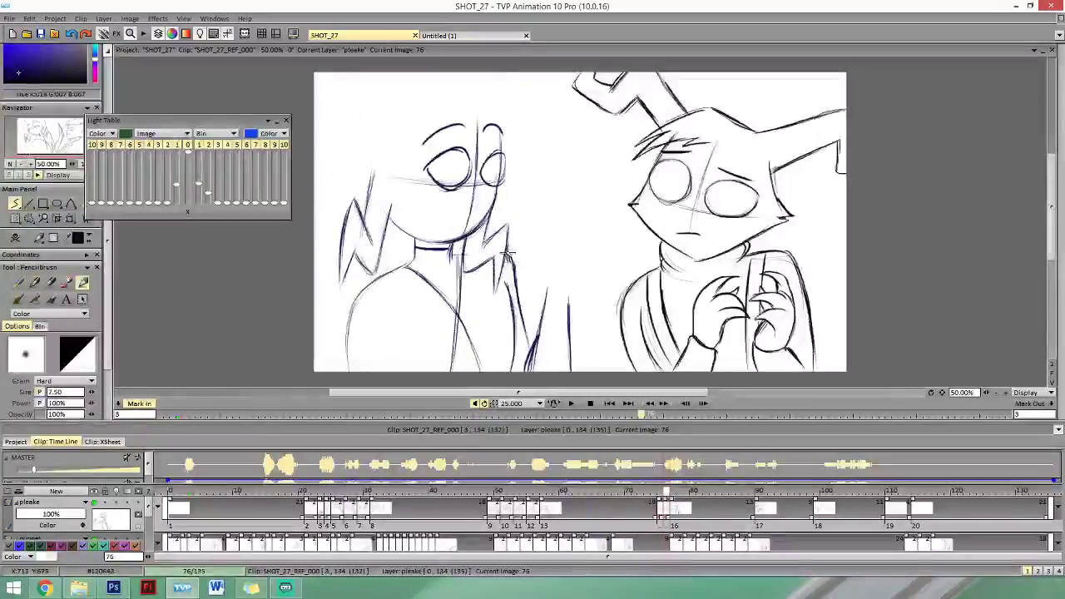
{"action": "left_click_drag", "start_coordinate": [520, 315], "coordinate": [531, 347]}
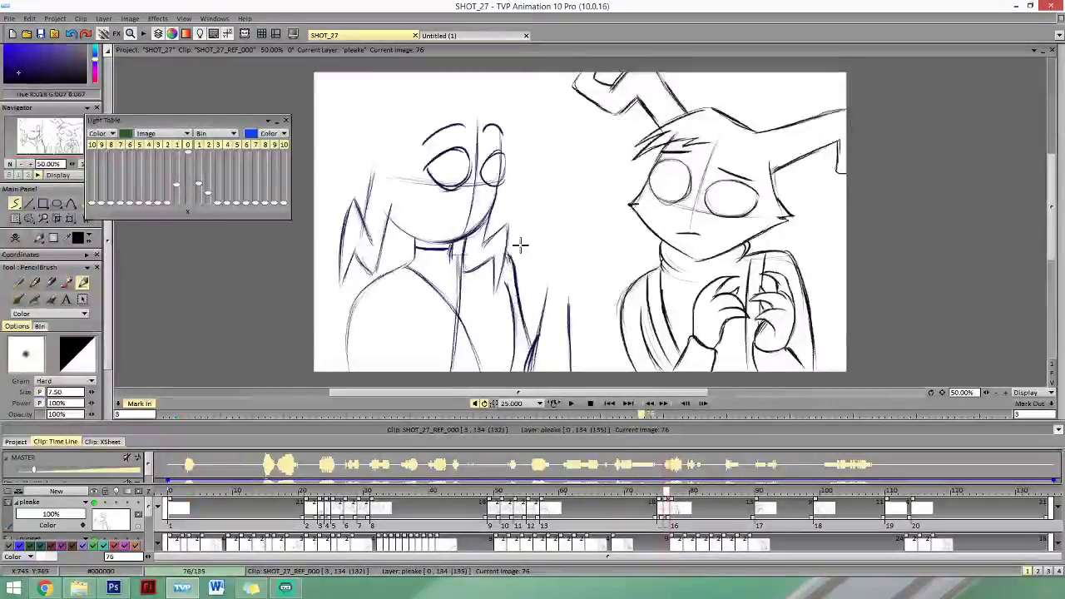
Draw the far-side hair curl beside the far eyebrow on frame 76, using frames 75 and 77 as reference.
{"action": "key", "text": "Left"}
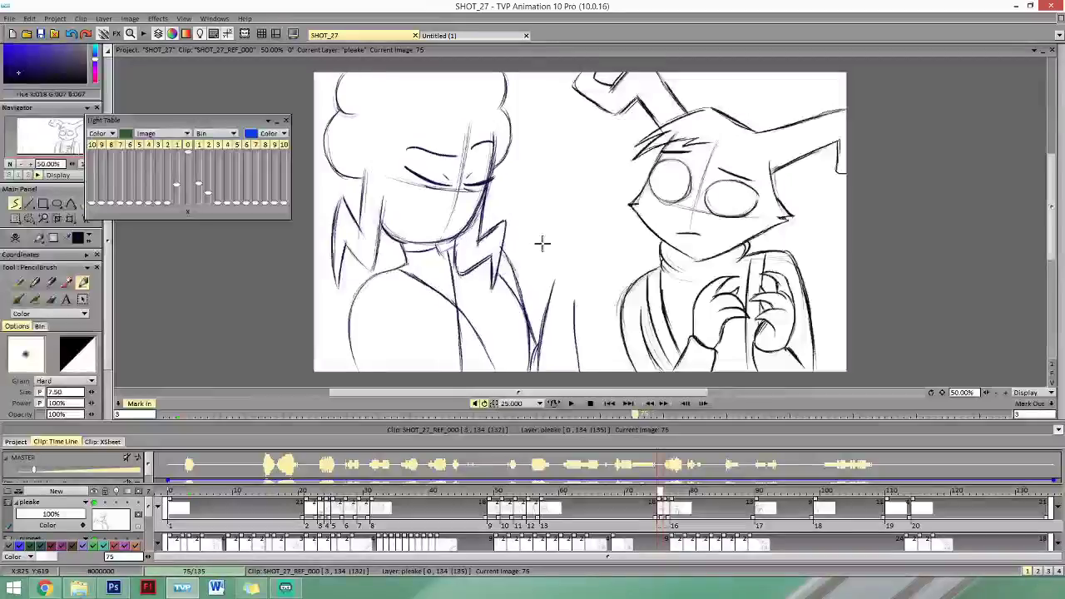
{"action": "key", "text": "Right"}
{"action": "key", "text": "Right"}
{"action": "key", "text": "Left"}
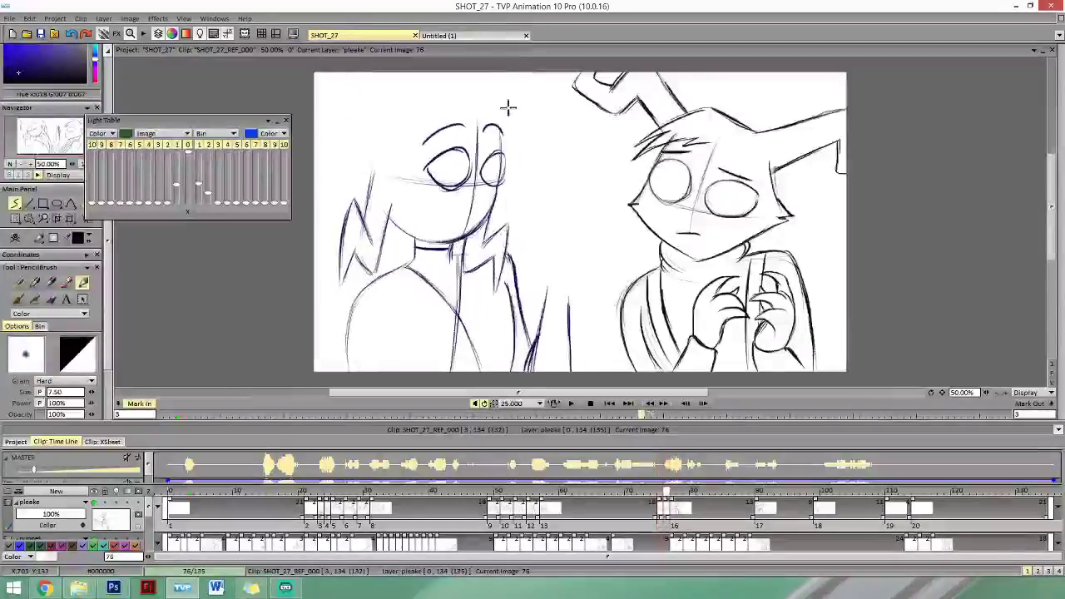
{"action": "mouse_move", "coordinate": [502, 104]}
{"action": "left_mouse_down"}
{"action": "mouse_move", "coordinate": [520, 127]}
{"action": "mouse_move", "coordinate": [513, 144]}
{"action": "left_mouse_up"}
{"action": "key", "text": "Left"}
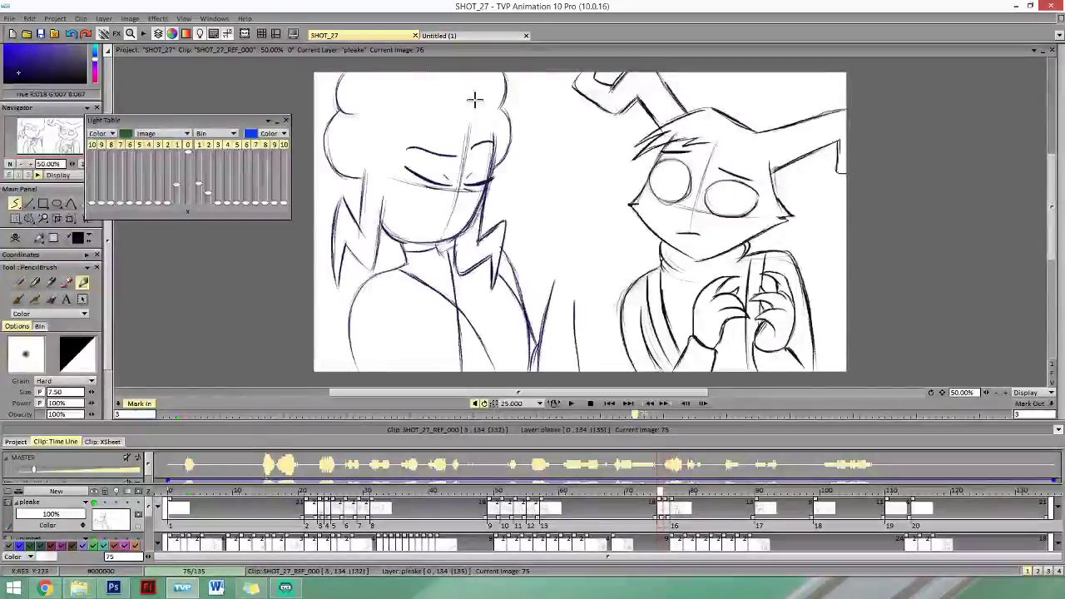
Draw the upper near-side hair curl starting at the canvas's top edge on frame 76, comparing with frames 75 and 77.
{"action": "key", "text": "Right"}
{"action": "key", "text": "Right"}
{"action": "key", "text": "Left"}
{"action": "key", "text": "Left"}
{"action": "key", "text": "Right"}
{"action": "key", "text": "Right"}
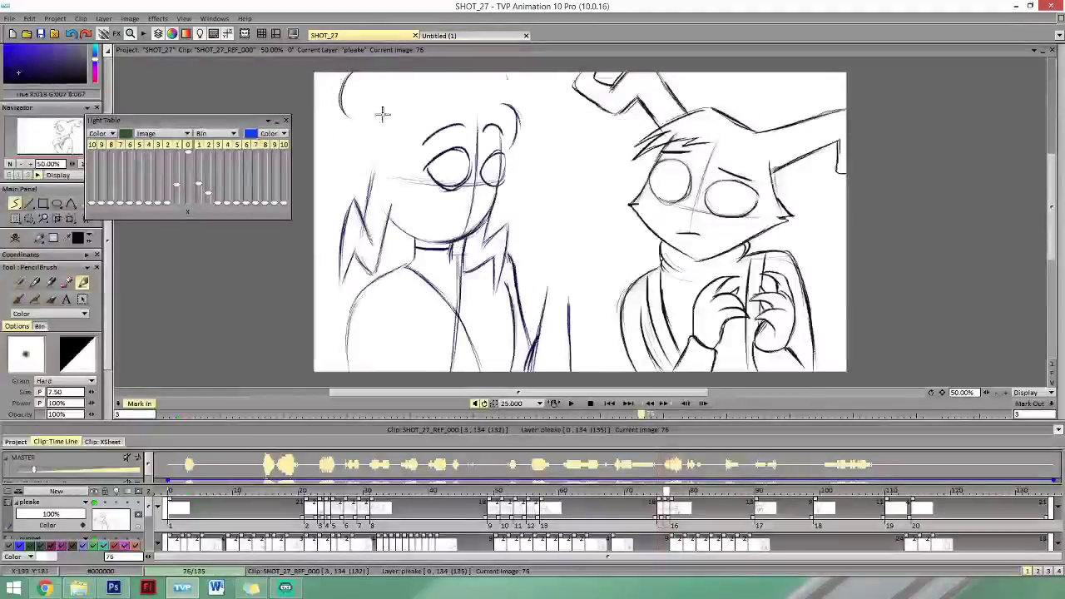
Draw and darken the large lower near-side hair curl down to the hair lock on frame 76, checking against the neighbouring frames.
{"action": "key", "text": "Right"}
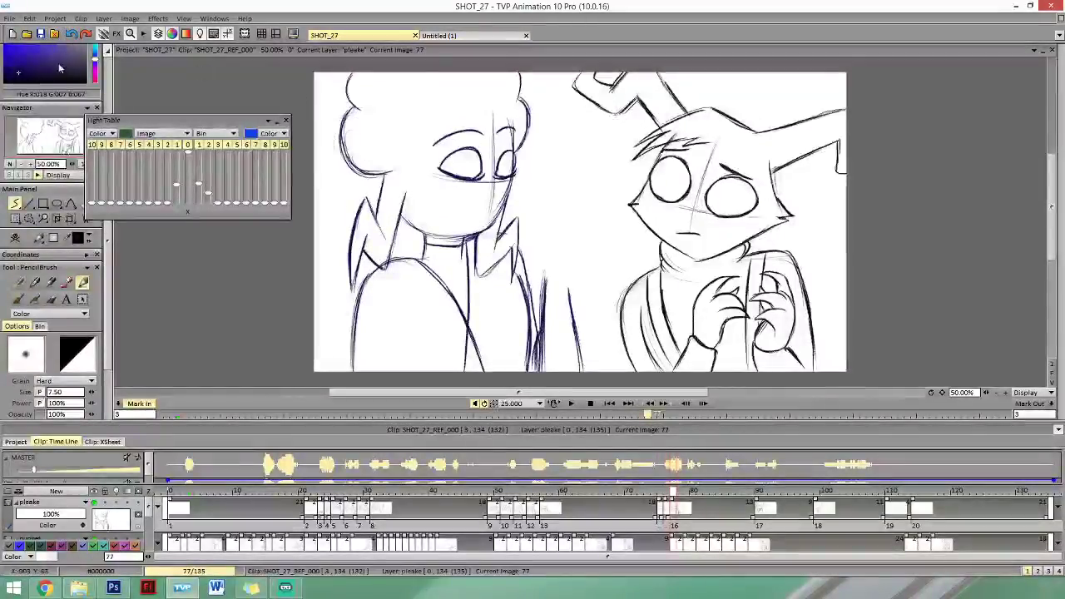
{"action": "key", "text": "Left"}
{"action": "key", "text": "Right"}
{"action": "key", "text": "Right"}
{"action": "key", "text": "Right"}
{"action": "key", "text": "Left"}
{"action": "key", "text": "Left"}
{"action": "key", "text": "Left"}
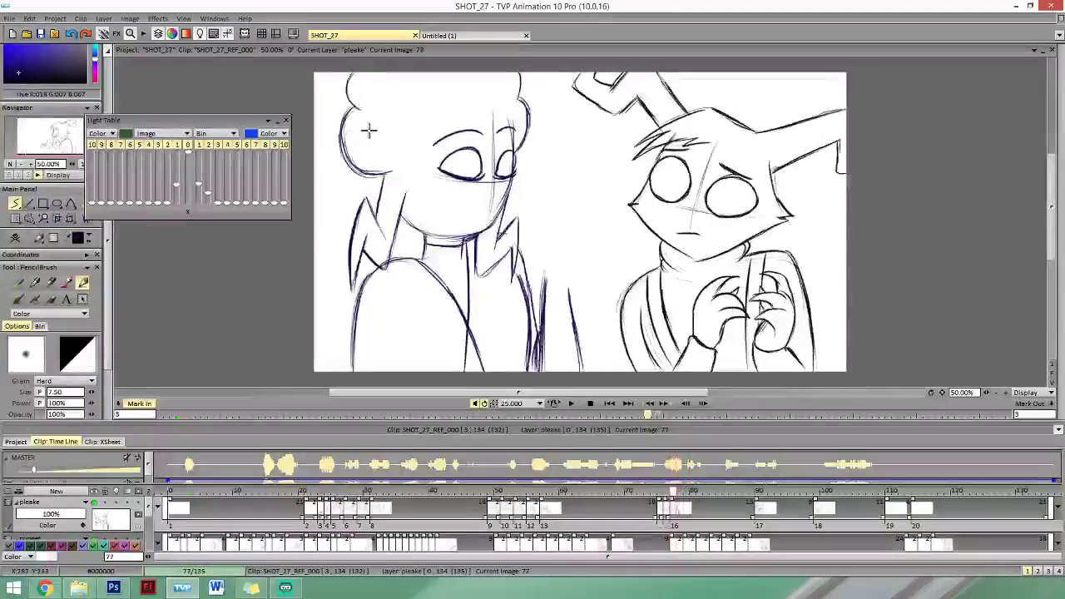
{"action": "left_click_drag", "start_coordinate": [341, 121], "coordinate": [334, 170]}
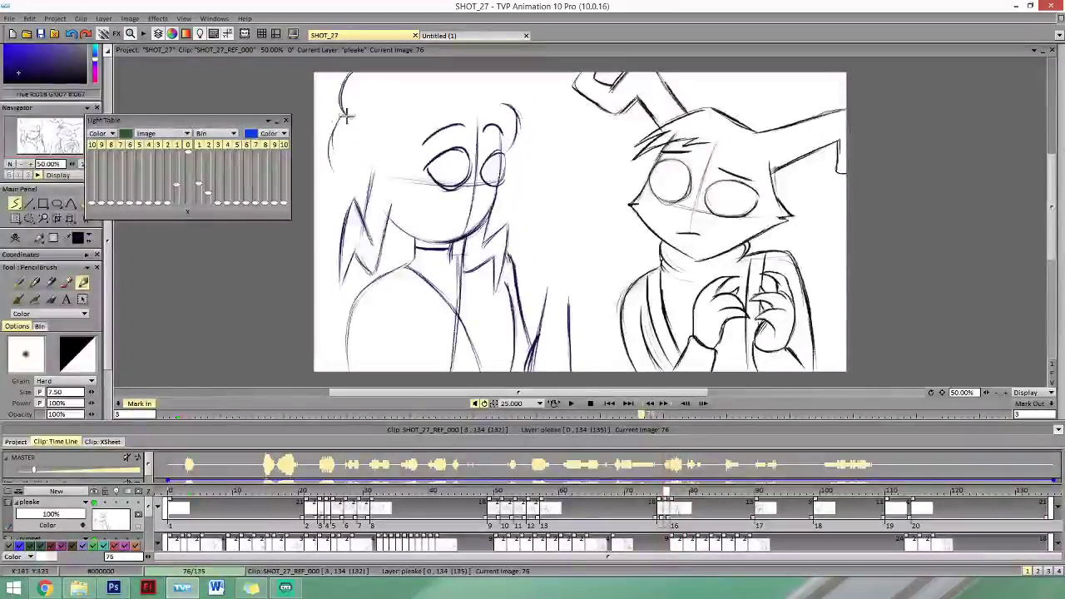
{"action": "key", "text": "Right"}
{"action": "key", "text": "Left"}
{"action": "key", "text": "Left"}
{"action": "key", "text": "Right"}
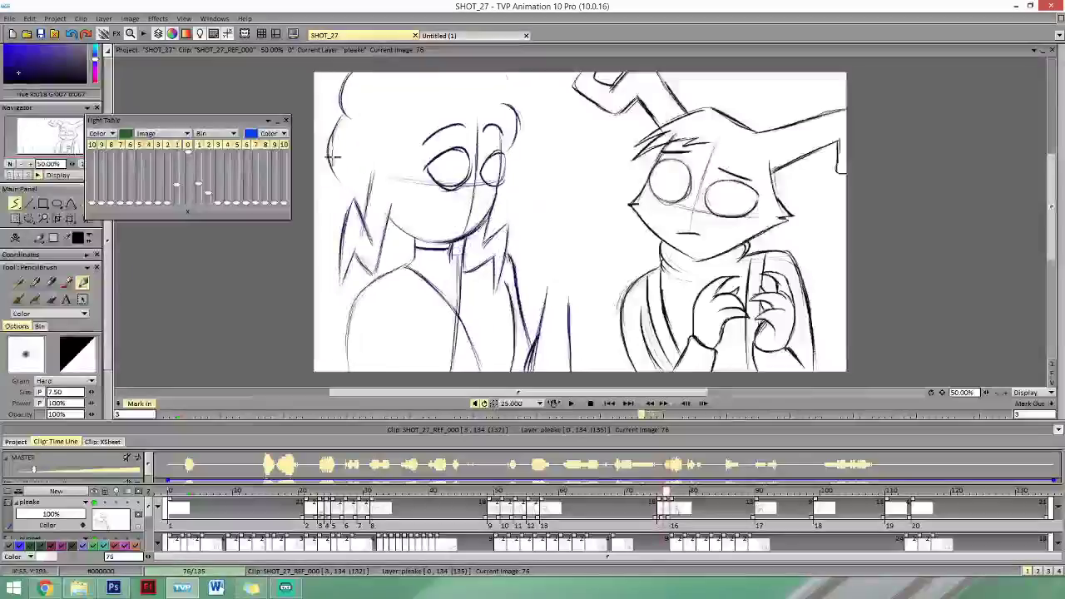
{"action": "mouse_move", "coordinate": [339, 123]}
{"action": "left_mouse_down"}
{"action": "mouse_move", "coordinate": [370, 150]}
{"action": "mouse_move", "coordinate": [346, 185]}
{"action": "mouse_move", "coordinate": [336, 143]}
{"action": "mouse_move", "coordinate": [371, 187]}
{"action": "left_mouse_up"}
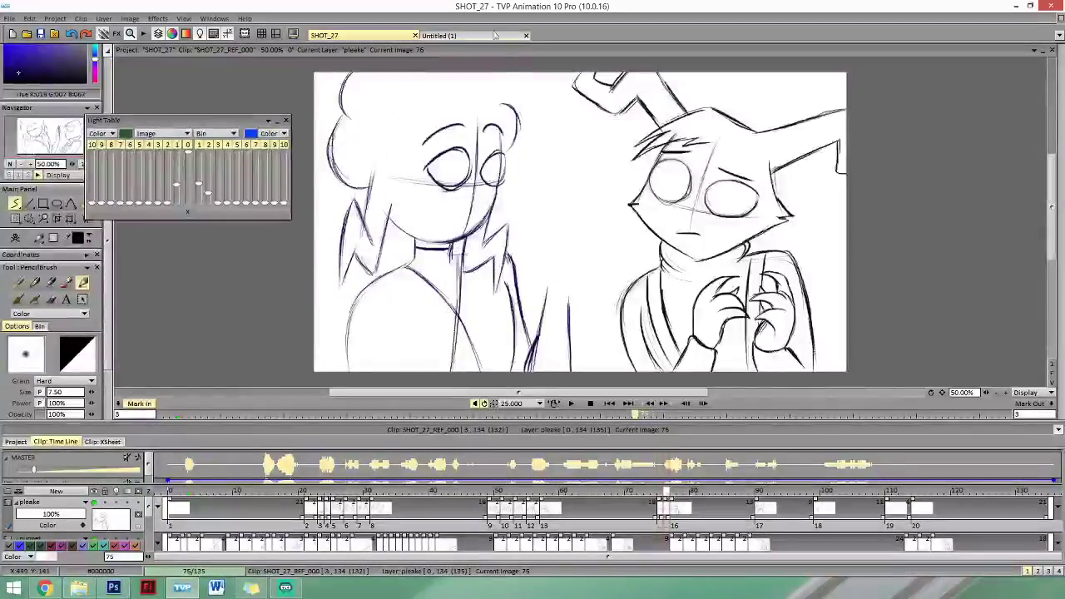
Draw the upper far-side hair curl from the canvas's top edge on frame 76 and darken the curl beneath it.
{"action": "key", "text": "Right"}
{"action": "key", "text": "Left"}
{"action": "left_click_drag", "start_coordinate": [508, 69], "coordinate": [501, 109]}
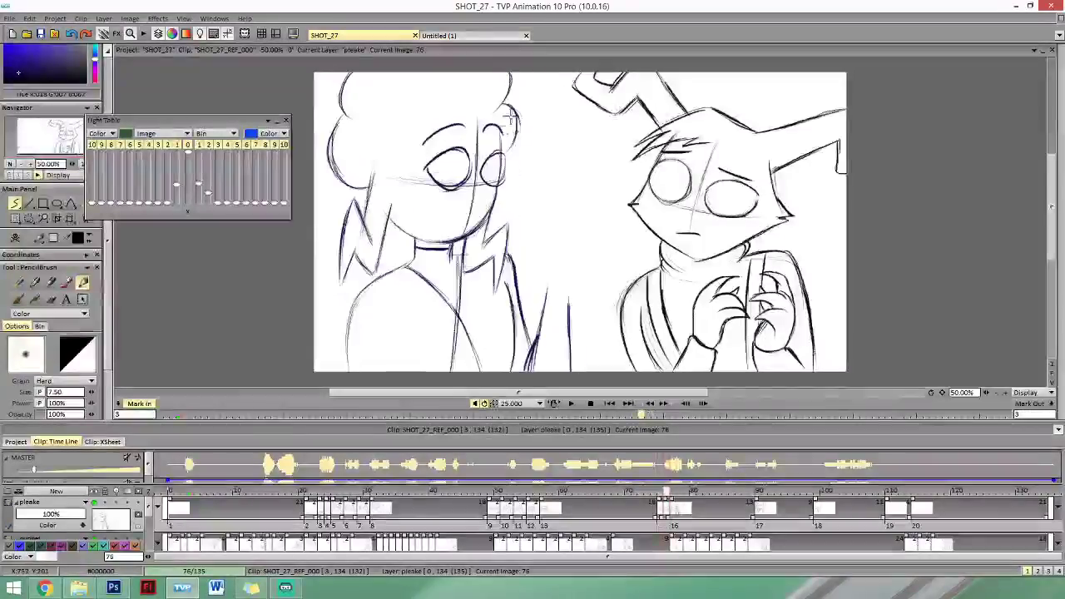
{"action": "key", "text": "Right"}
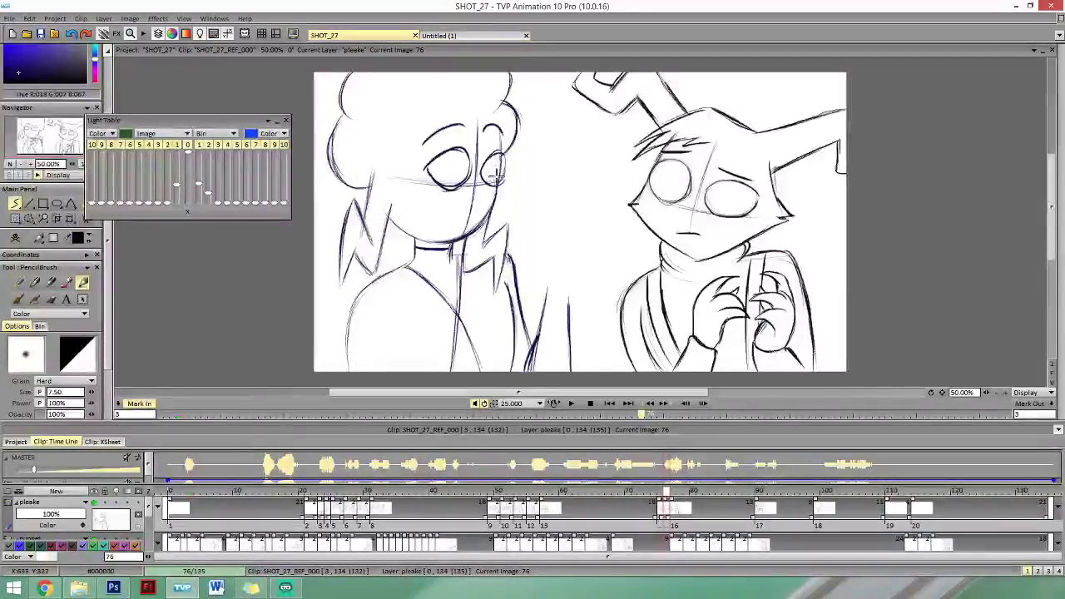
Refine the far eye's outline and darken the adjoining edge of the face on frame 76, flipping to frame 75 for comparison.
{"action": "key", "text": "Left"}
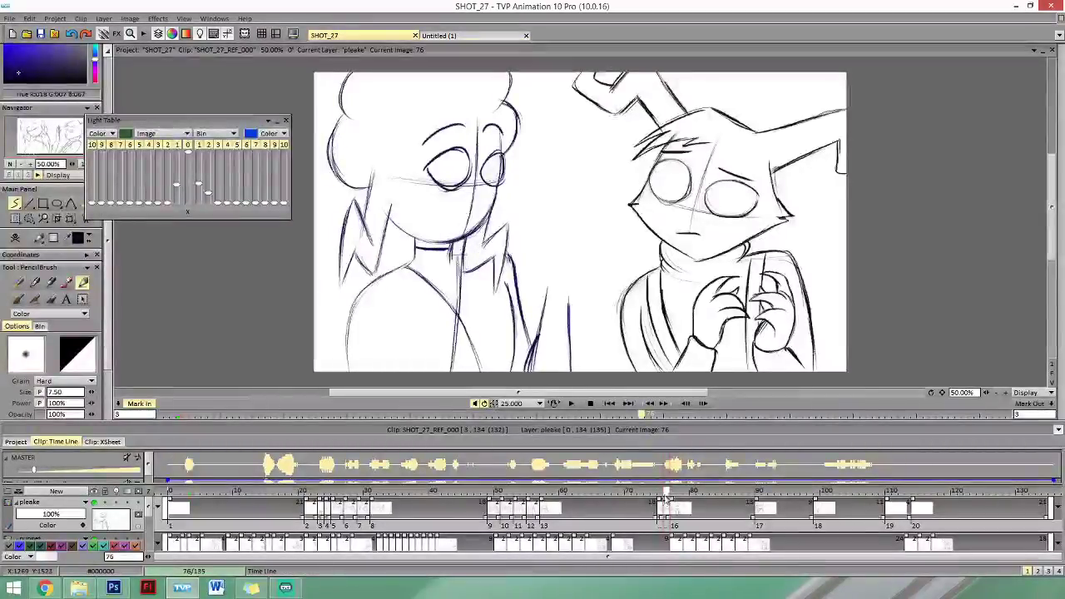
{"action": "key", "text": "Left"}
{"action": "key", "text": "Right"}
{"action": "key", "text": "Left"}
{"action": "key", "text": "Right"}
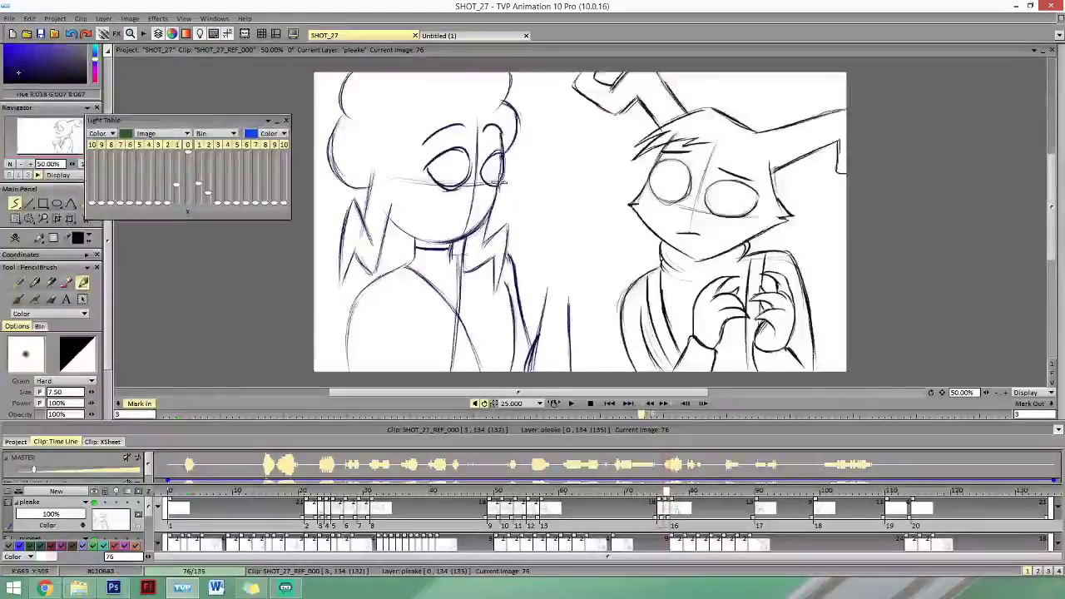
{"action": "key", "text": "Left"}
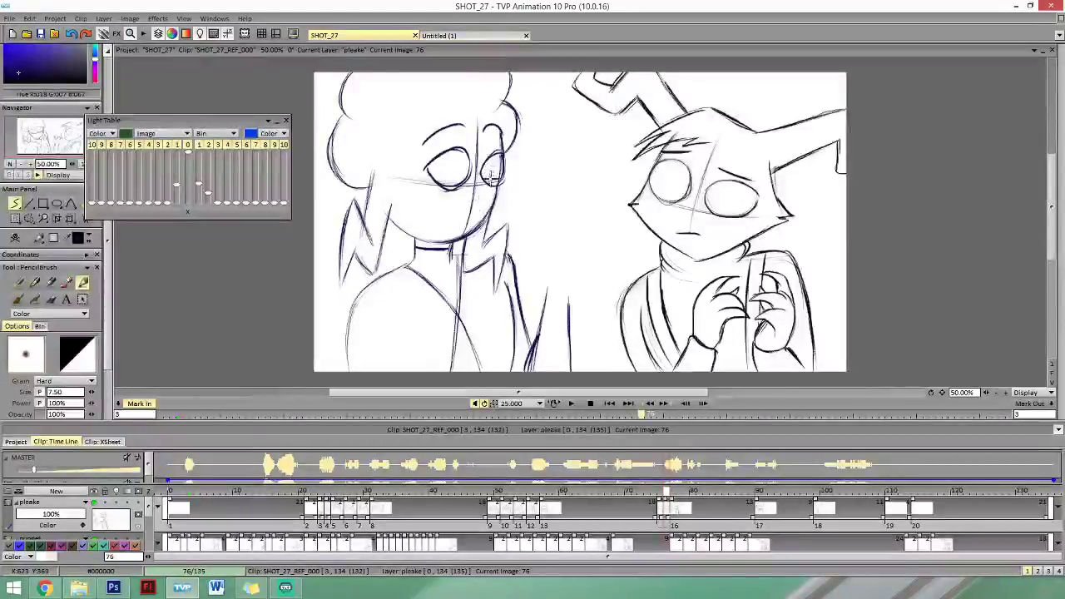
{"action": "key", "text": "Right"}
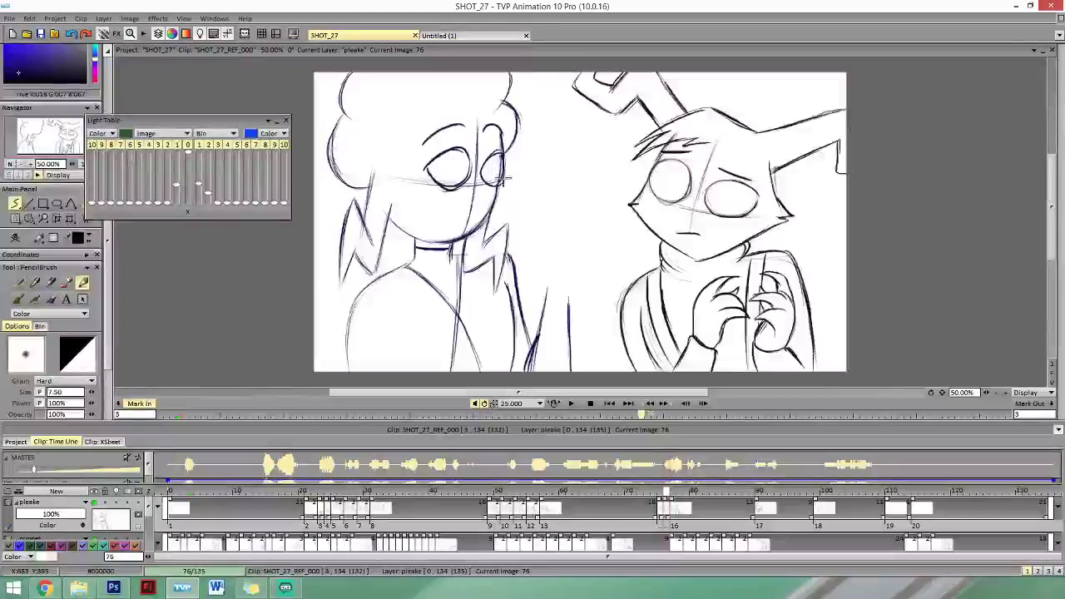
{"action": "key", "text": "Left"}
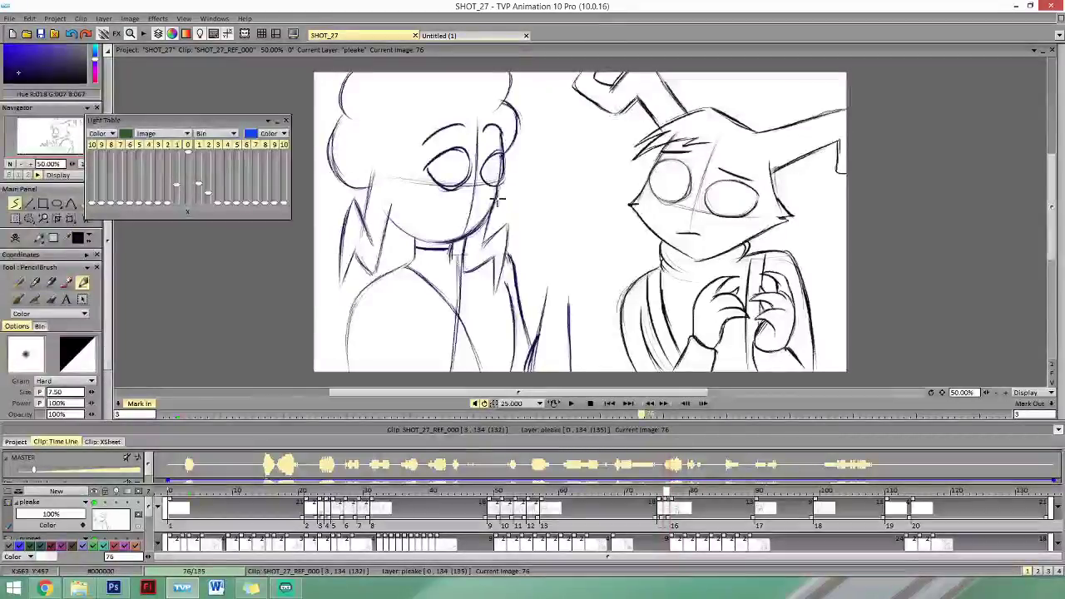
{"action": "key", "text": "Right"}
{"action": "key", "text": "Left"}
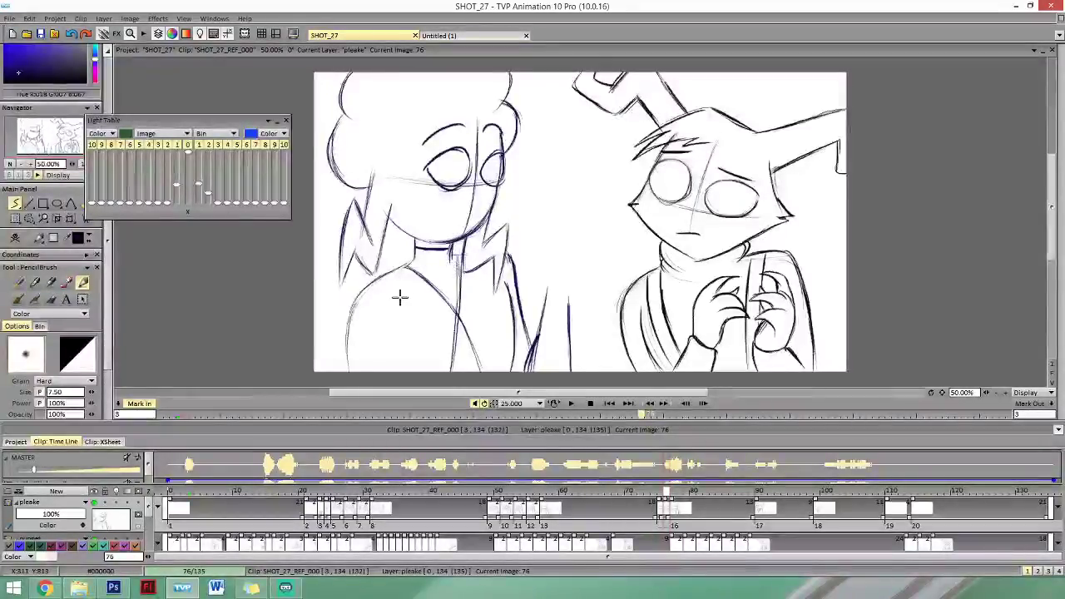
Flip repeatedly between frames 75, 76 and 77 to examine how the curly-haired character's head and body move.
{"action": "key", "text": "Right"}
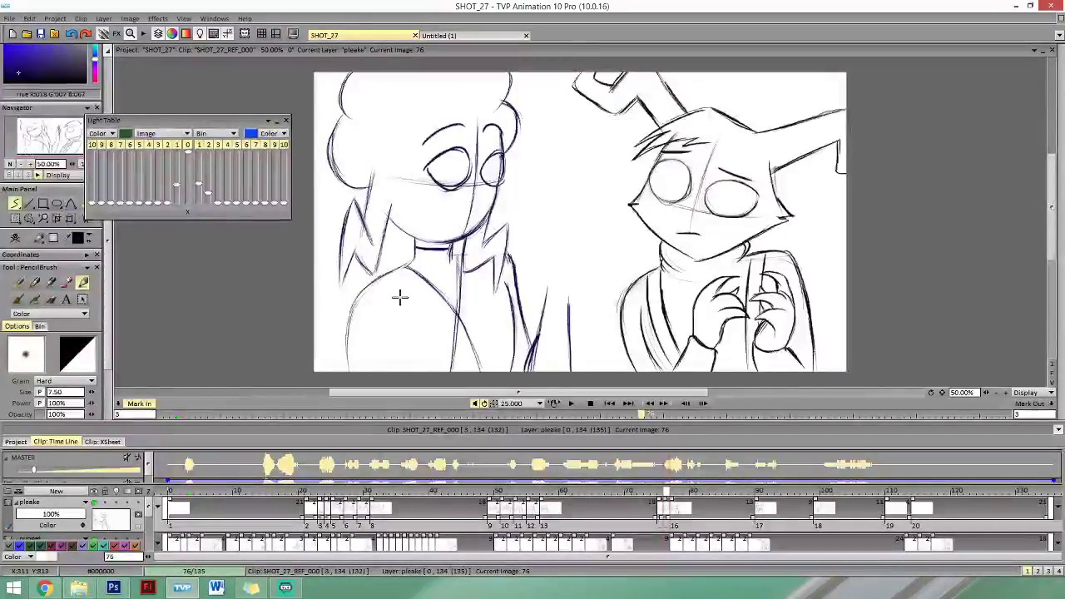
{"action": "key", "text": "Left"}
{"action": "key", "text": "Right"}
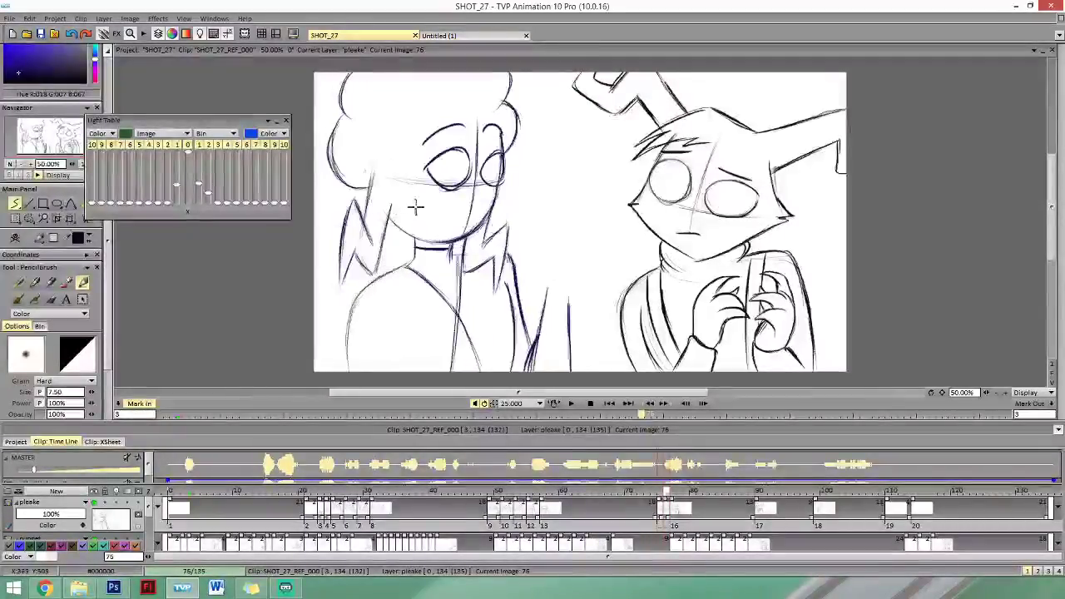
{"action": "key", "text": "Left"}
{"action": "key", "text": "Left"}
{"action": "key", "text": "Right"}
{"action": "key", "text": "Right"}
{"action": "key", "text": "Left"}
{"action": "key", "text": "Left"}
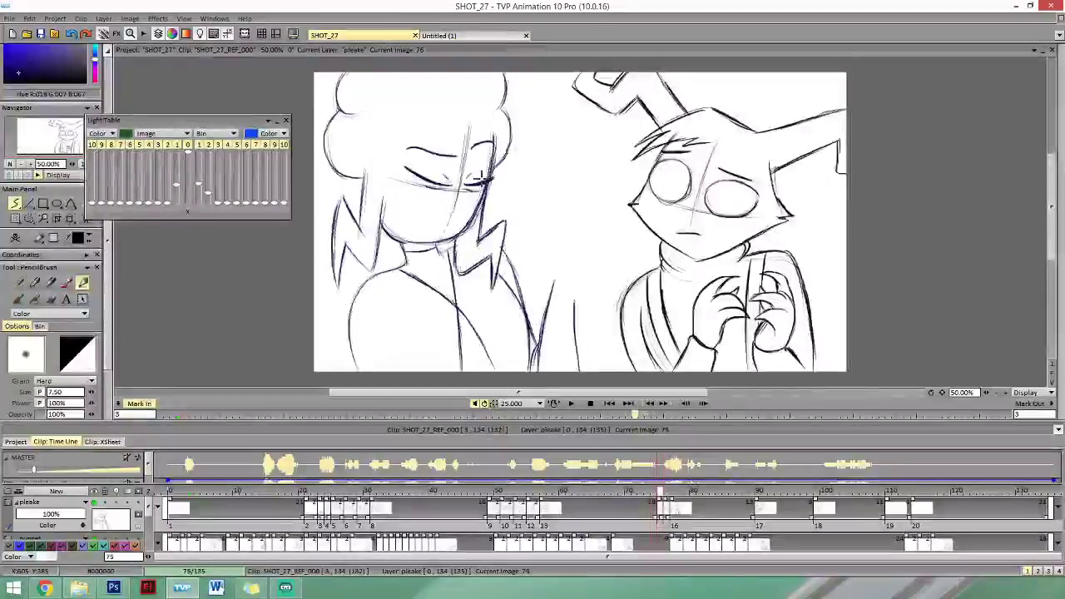
{"action": "key", "text": "Right"}
{"action": "key", "text": "Right"}
{"action": "key", "text": "Left"}
{"action": "key", "text": "Left"}
{"action": "key", "text": "Right"}
{"action": "key", "text": "Right"}
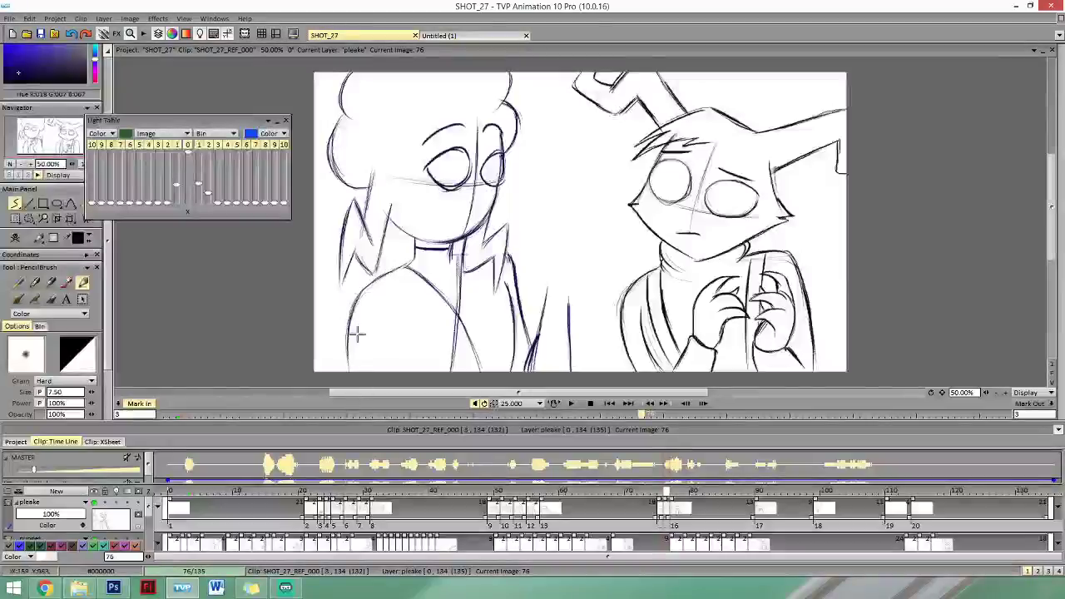
Darken the curly-haired character's near shoulder outline on frame 76, flipping to frame 75 for comparison.
{"action": "left_click_drag", "start_coordinate": [403, 268], "coordinate": [357, 300]}
{"action": "key", "text": "Left"}
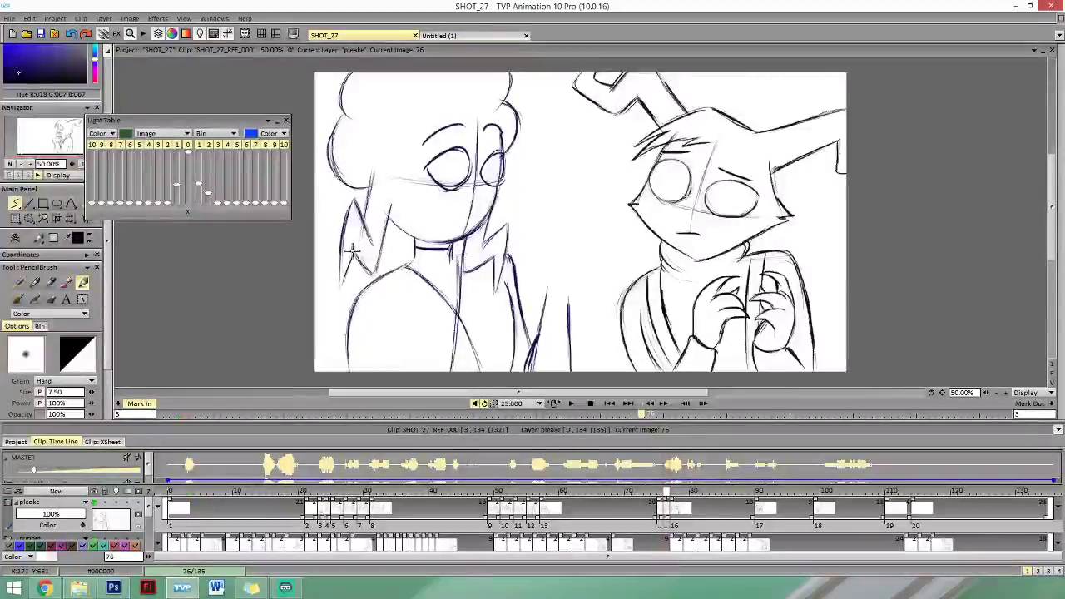
{"action": "key", "text": "Right"}
{"action": "key", "text": "Left"}
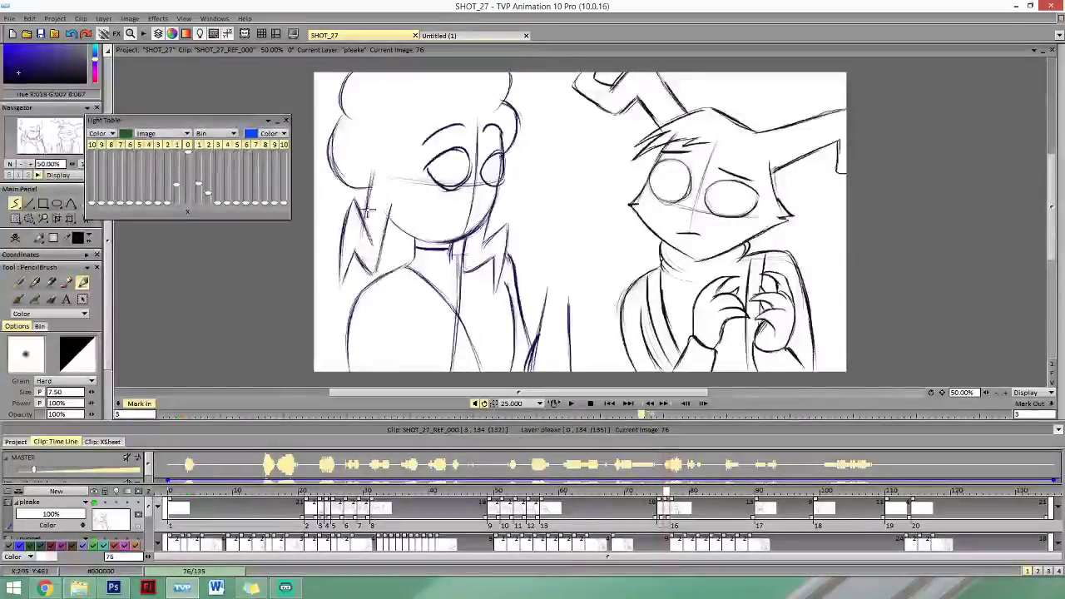
{"action": "key", "text": "Right"}
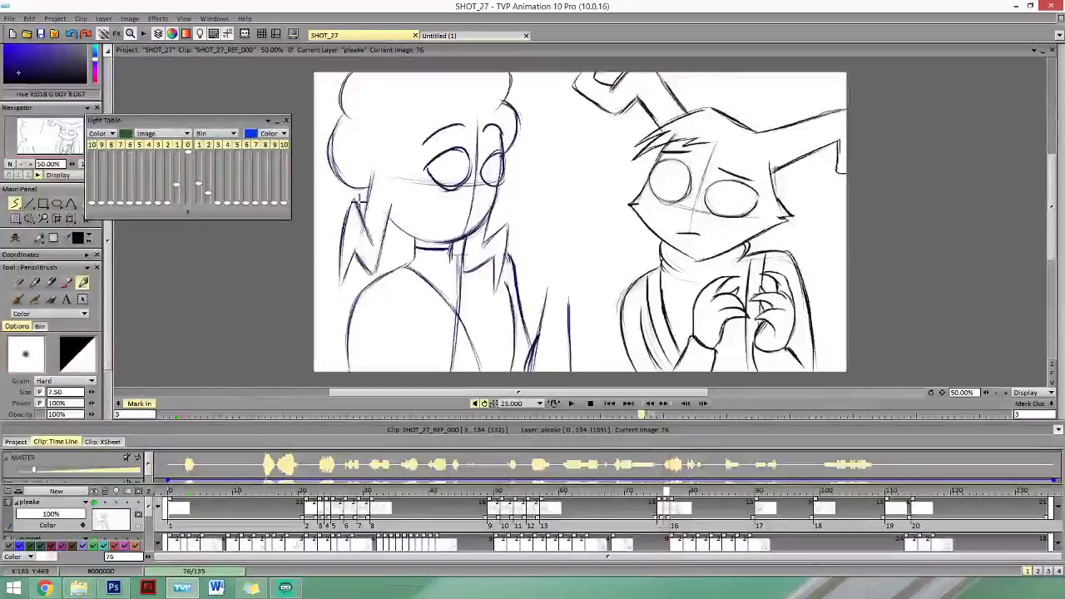
{"action": "key", "text": "Left"}
{"action": "key", "text": "Right"}
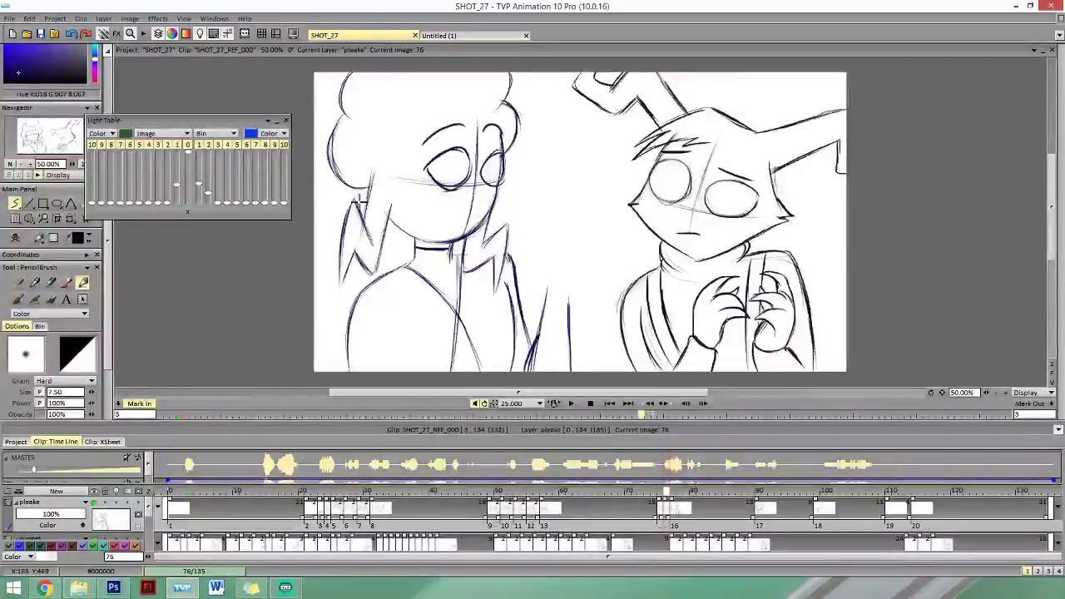
{"action": "key", "text": "Left"}
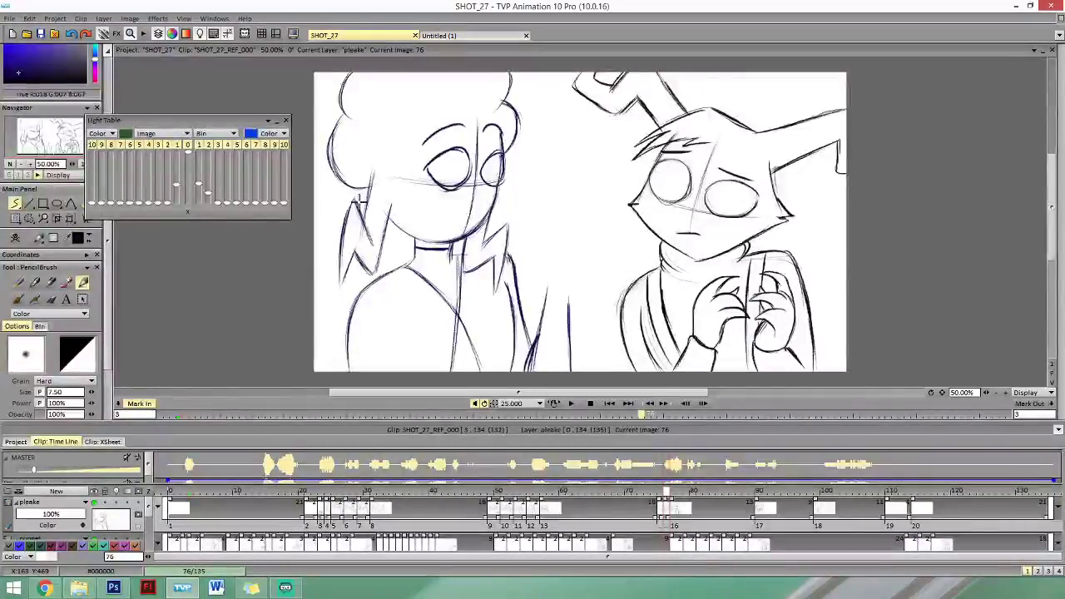
{"action": "key", "text": "Right"}
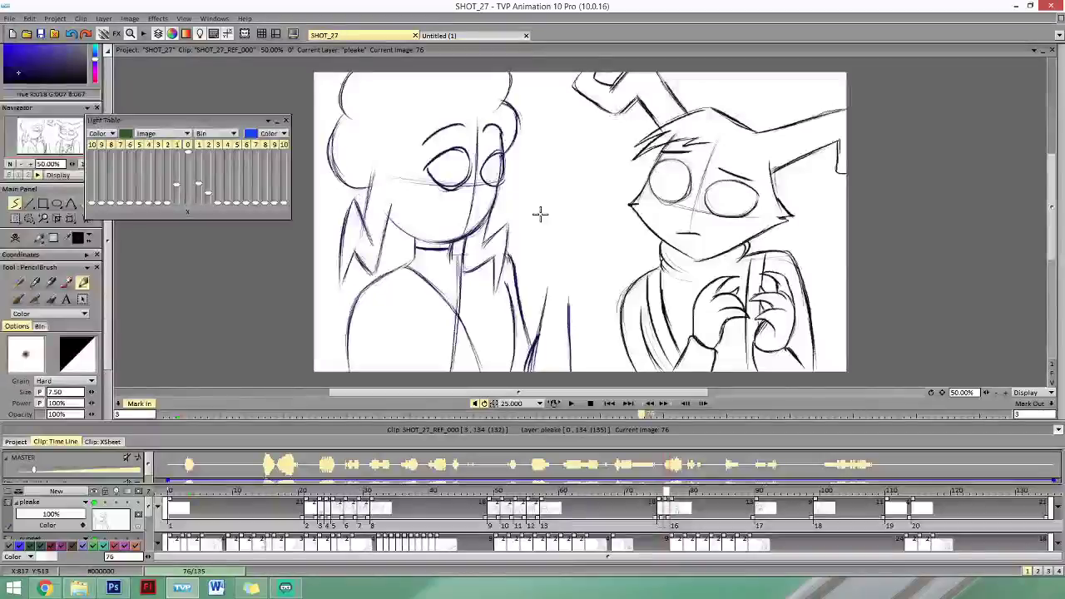
Flip through frames 74 to 77 to check the in-between's head turn, hair and robe against the surrounding drawings.
{"action": "key", "text": "Left"}
{"action": "key", "text": "Right"}
{"action": "key", "text": "Left"}
{"action": "key", "text": "Right"}
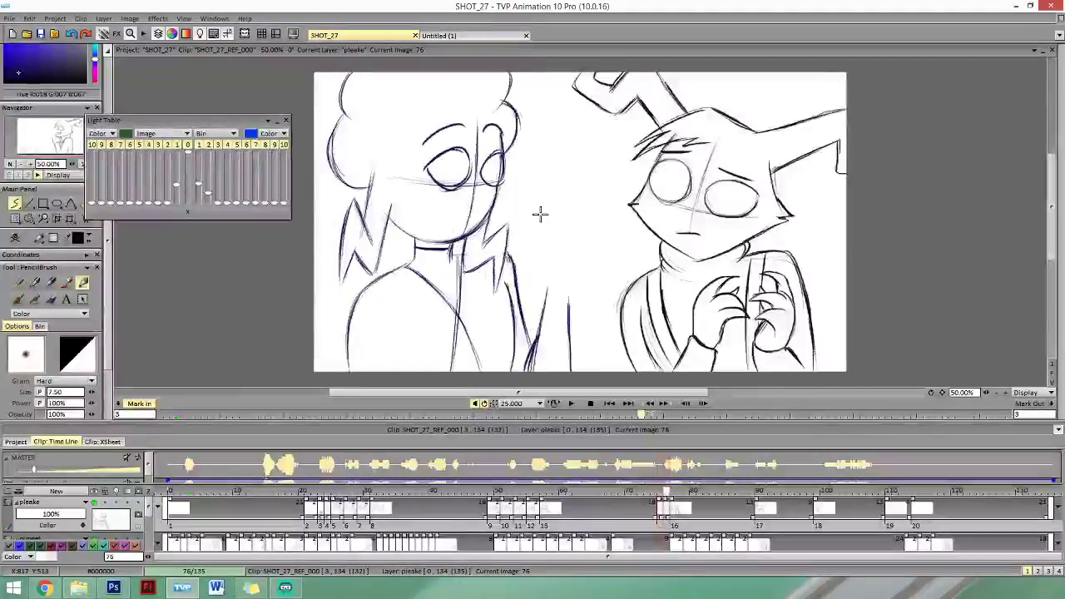
{"action": "key", "text": "Left"}
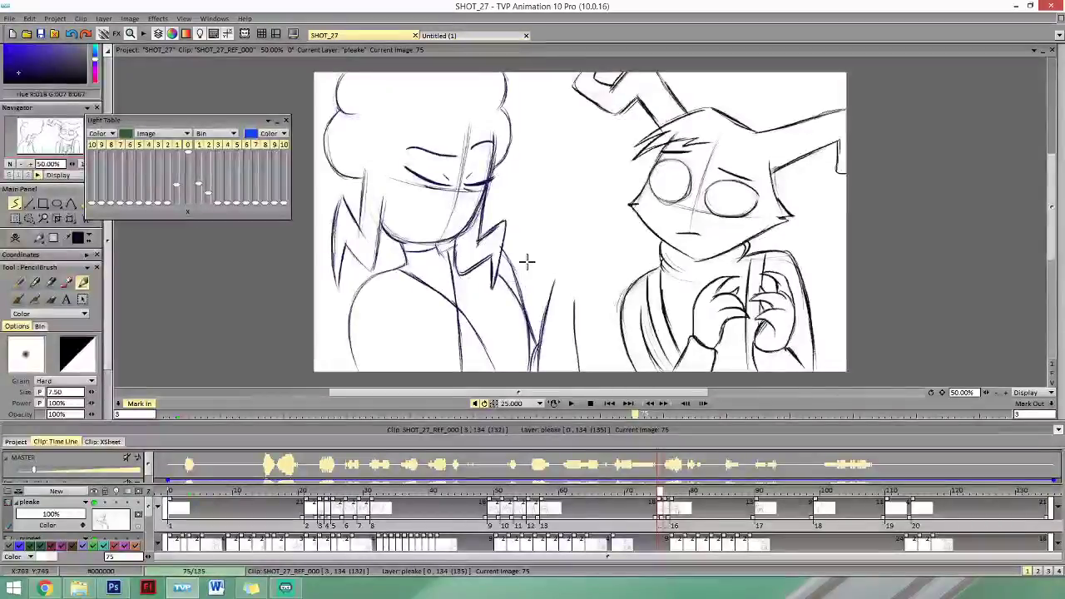
{"action": "key", "text": "Right"}
{"action": "key", "text": "Right"}
{"action": "key", "text": "Left"}
{"action": "key", "text": "Left"}
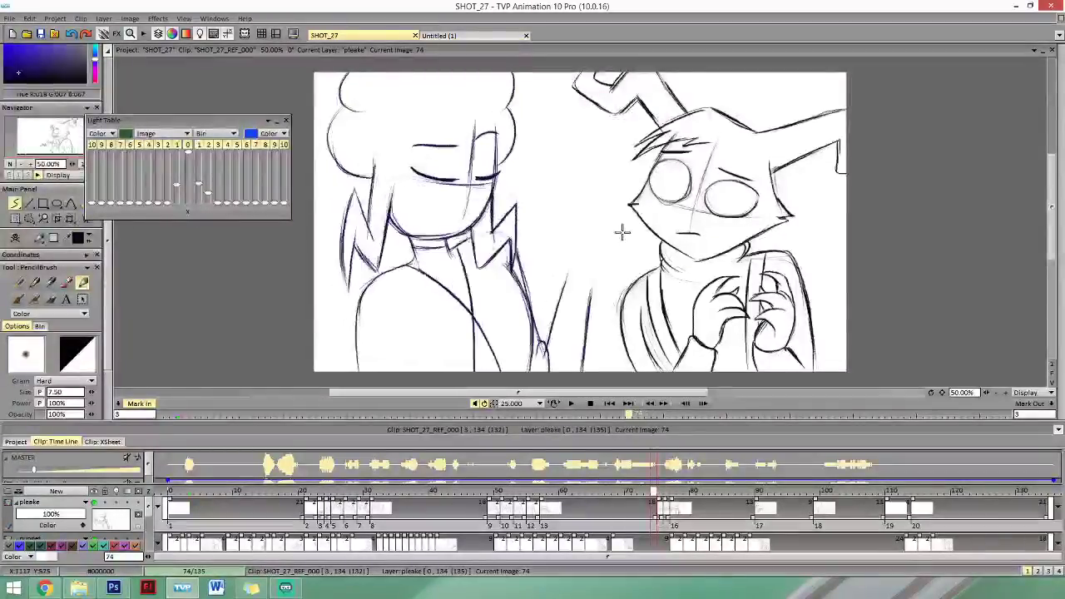
{"action": "key", "text": "Right"}
{"action": "key", "text": "Right"}
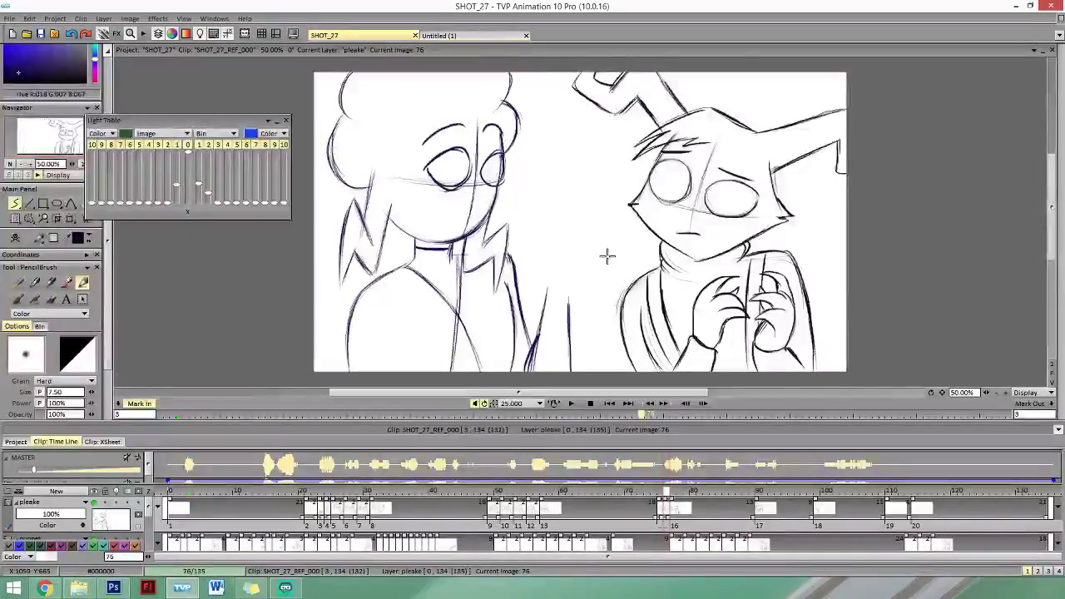
{"action": "key", "text": "Left"}
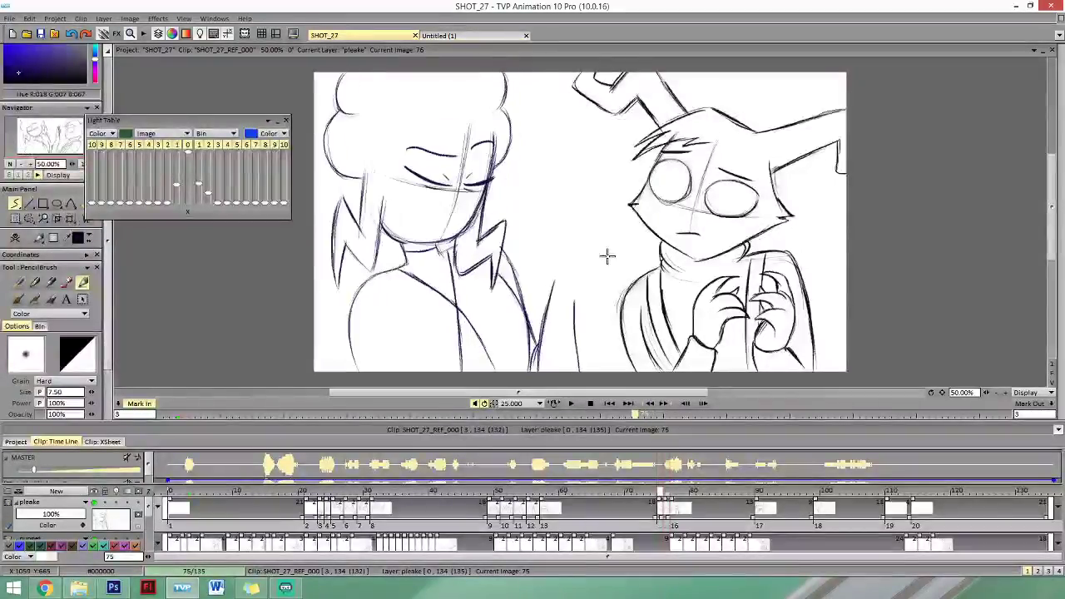
{"action": "key", "text": "Right"}
{"action": "key", "text": "Left"}
{"action": "key", "text": "Right"}
{"action": "key", "text": "Right"}
{"action": "key", "text": "Left"}
{"action": "key", "text": "Left"}
{"action": "key", "text": "Left"}
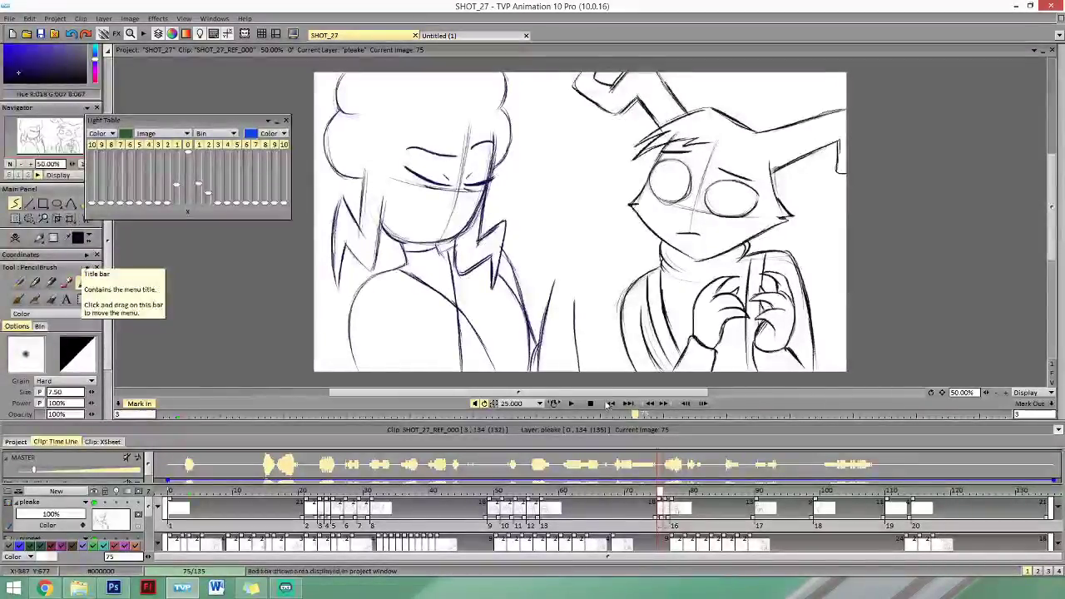
Play back the clip with its sound, stop it, and scrub from frame 74 to frame 76.
{"action": "left_click", "coordinate": [570, 403]}
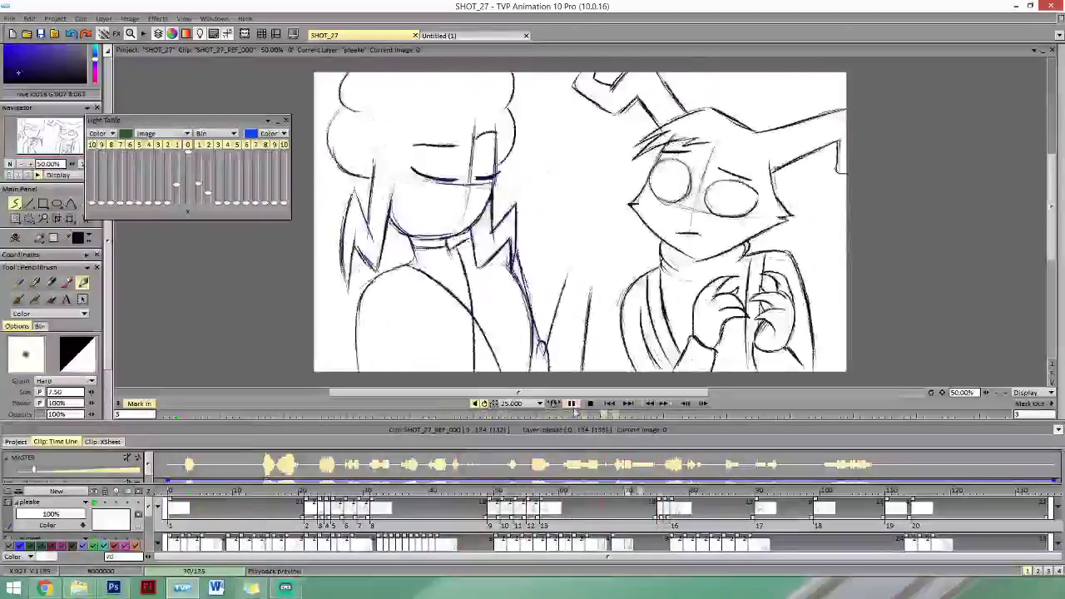
{"action": "left_click", "coordinate": [571, 403]}
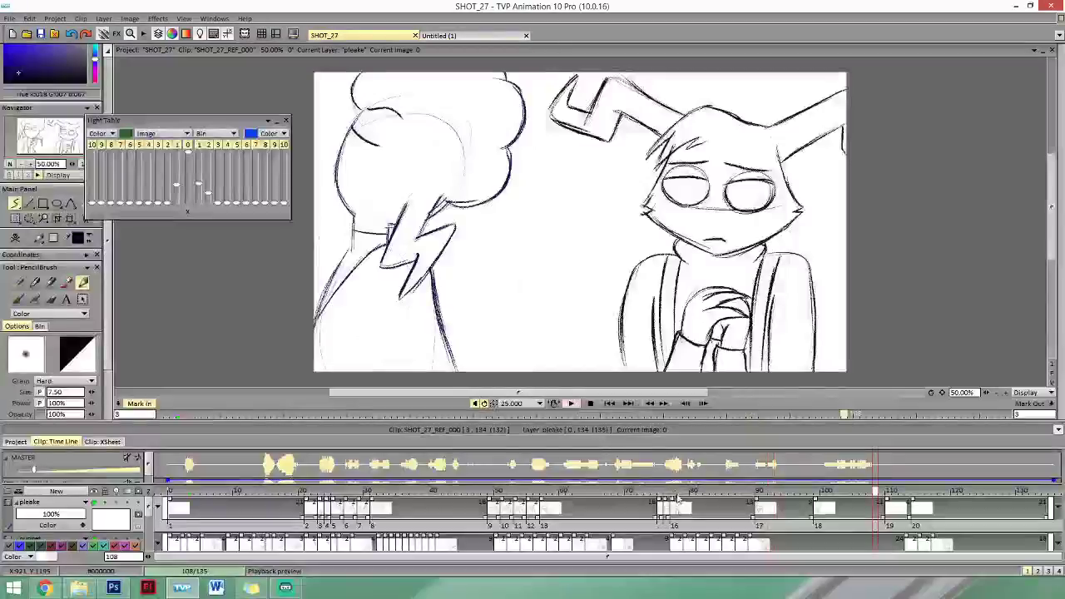
{"action": "left_click_drag", "start_coordinate": [679, 492], "coordinate": [654, 491]}
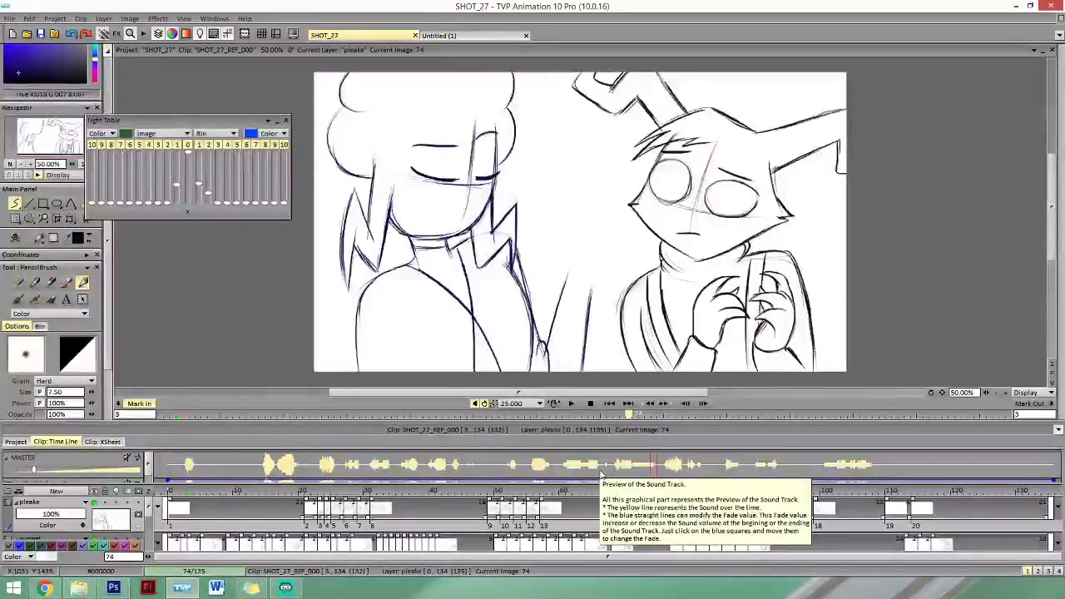
{"action": "left_click_drag", "start_coordinate": [655, 491], "coordinate": [667, 490]}
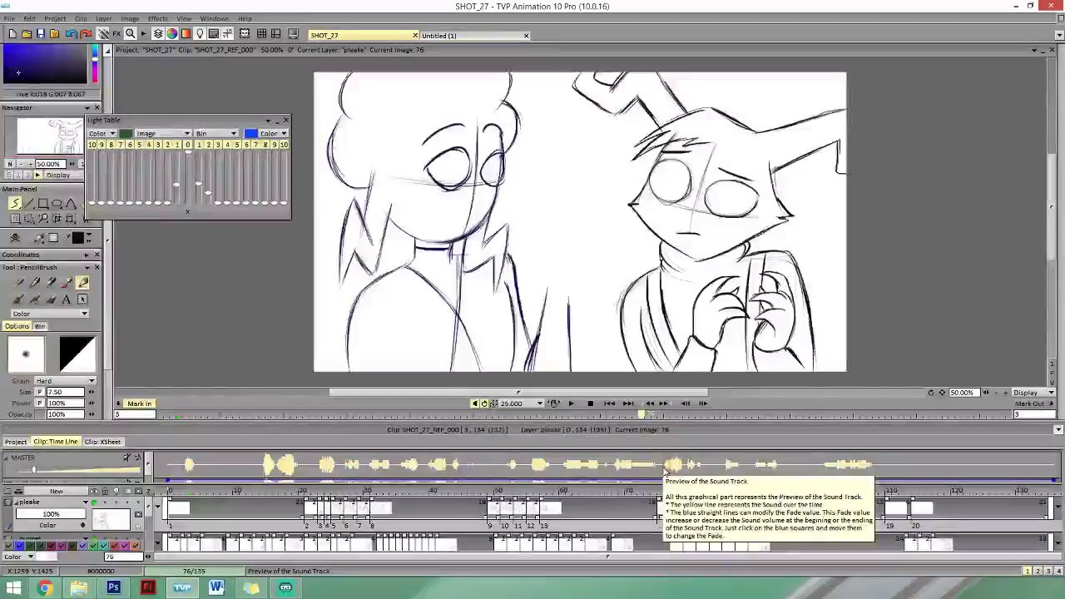
{"action": "left_click", "coordinate": [674, 497]}
{"action": "mouse_move", "coordinate": [675, 499]}
{"action": "left_mouse_down"}
{"action": "mouse_move", "coordinate": [662, 499]}
{"action": "mouse_move", "coordinate": [674, 498]}
{"action": "mouse_move", "coordinate": [667, 481]}
{"action": "left_mouse_up"}
Compare the curly-haired character's poses on frames 75, 76 and 77 to judge the timing of the eyes opening.
{"action": "key", "text": "Right"}
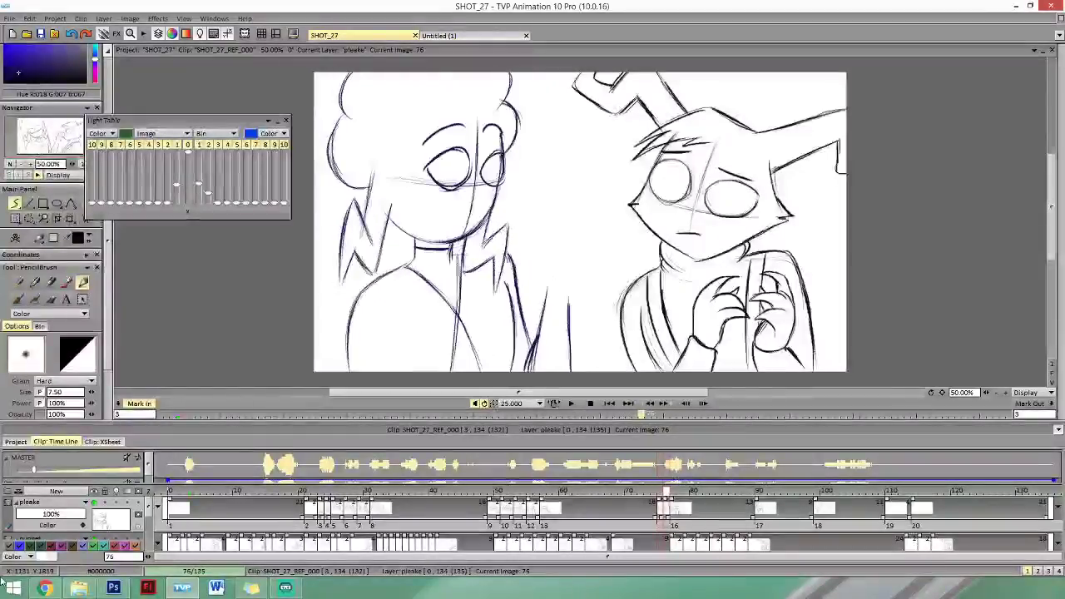
{"action": "key", "text": "Right"}
{"action": "key", "text": "Right"}
{"action": "key", "text": "Left"}
{"action": "key", "text": "Left"}
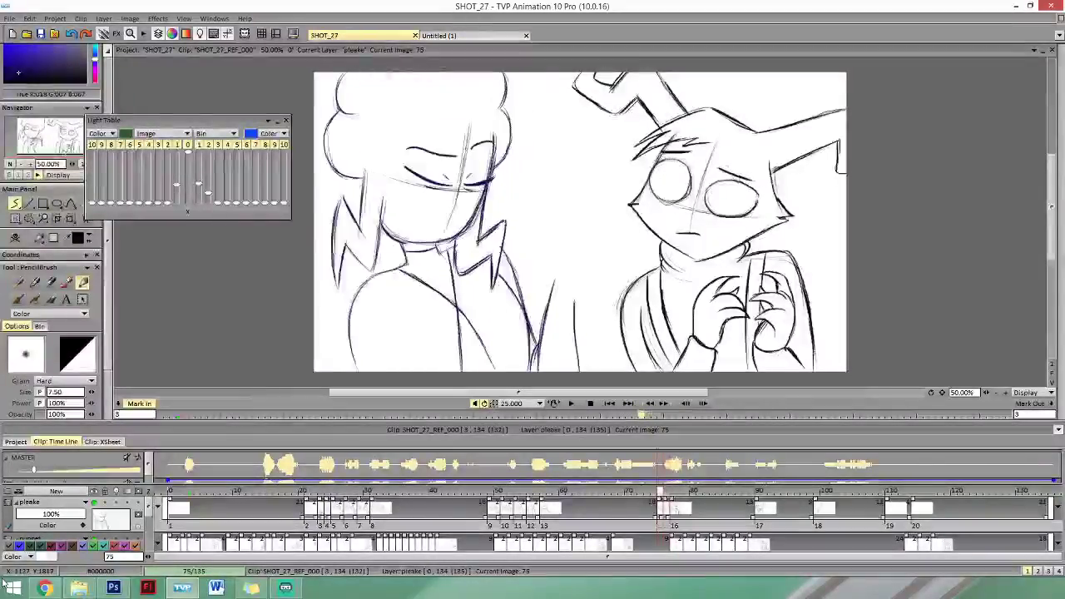
{"action": "key", "text": "Right"}
{"action": "key", "text": "Right"}
{"action": "key", "text": "Left"}
{"action": "key", "text": "Right"}
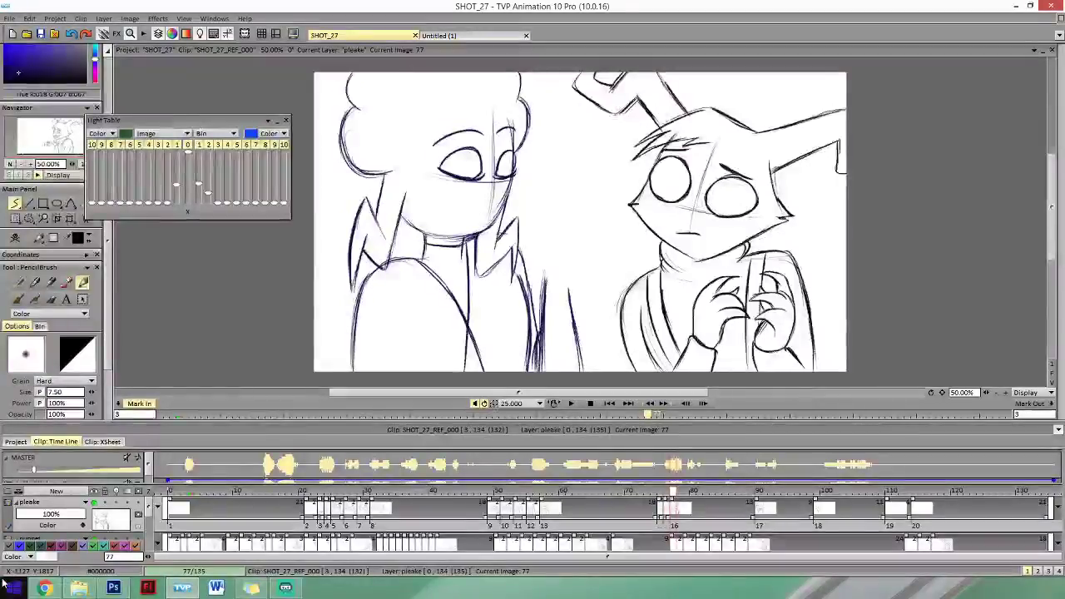
{"action": "key", "text": "Left"}
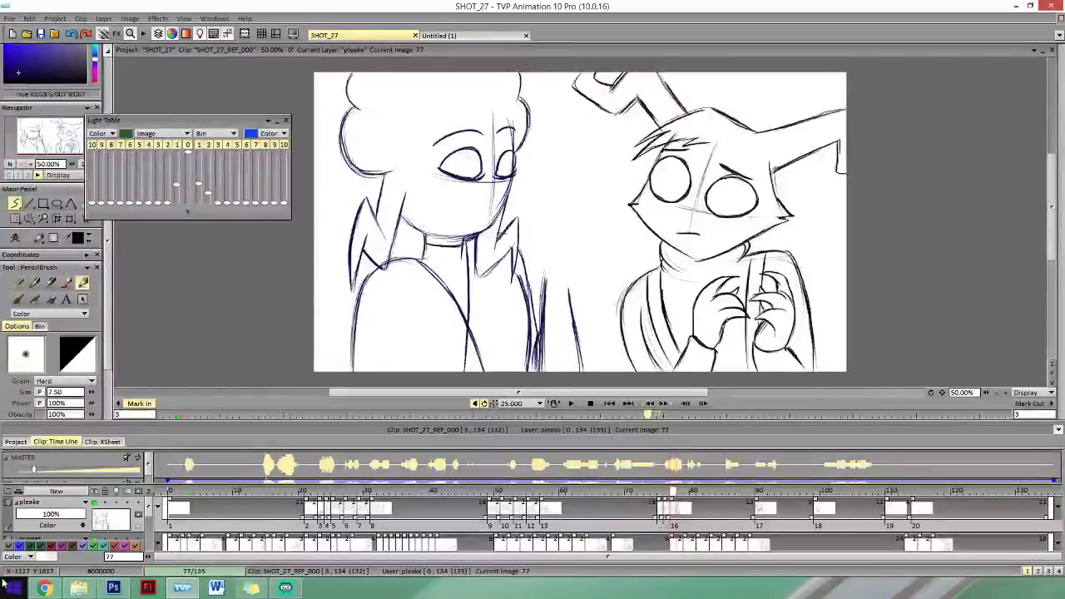
{"action": "key", "text": "Right"}
{"action": "key", "text": "Left"}
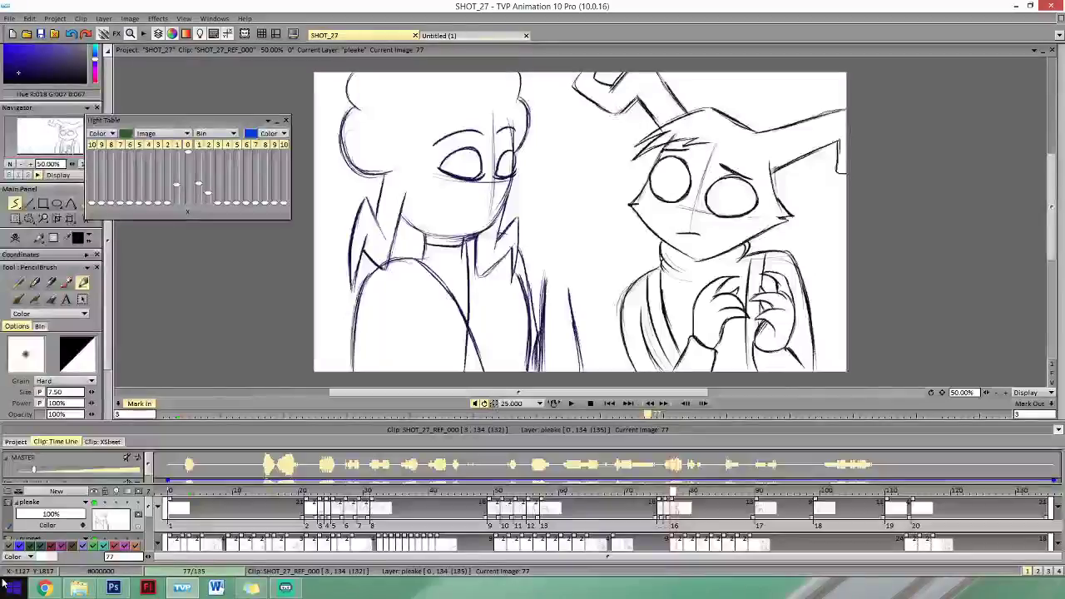
{"action": "key", "text": "Right"}
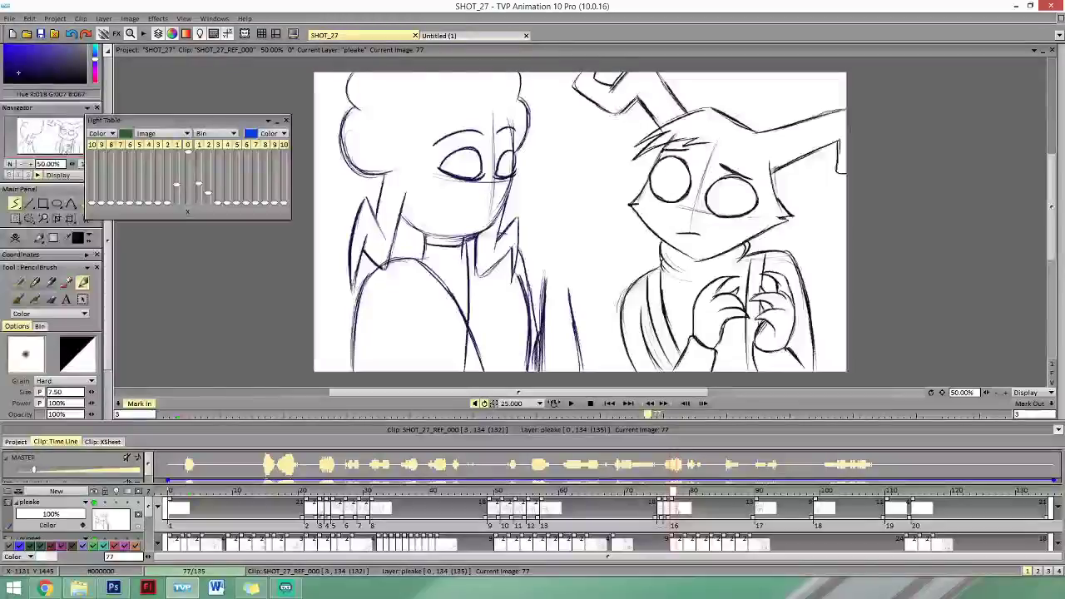
{"action": "key", "text": "Left"}
{"action": "key", "text": "Right"}
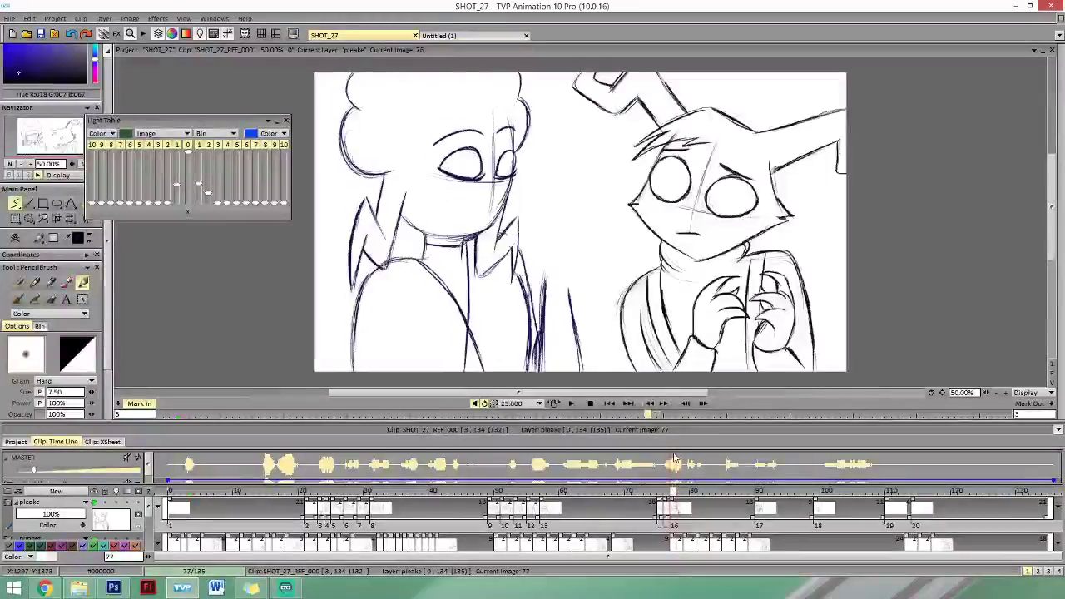
{"action": "key", "text": "Left"}
{"action": "key", "text": "Right"}
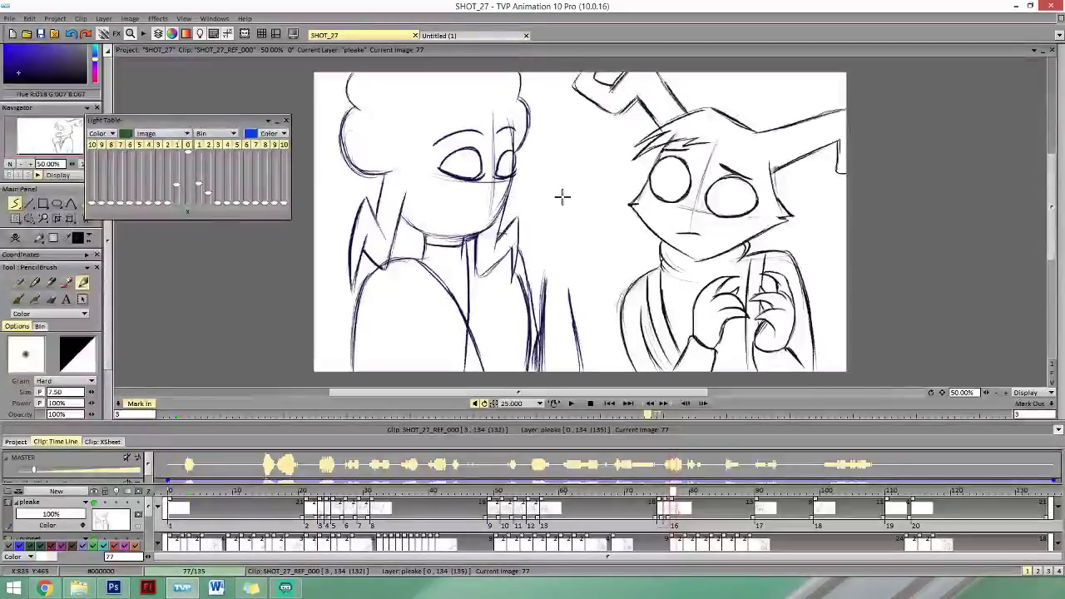
Examine the far arm and robe edge across frames 75 to 77.
{"action": "key", "text": "Left"}
{"action": "key", "text": "Left"}
{"action": "key", "text": "Right"}
{"action": "key", "text": "Right"}
{"action": "key", "text": "Left"}
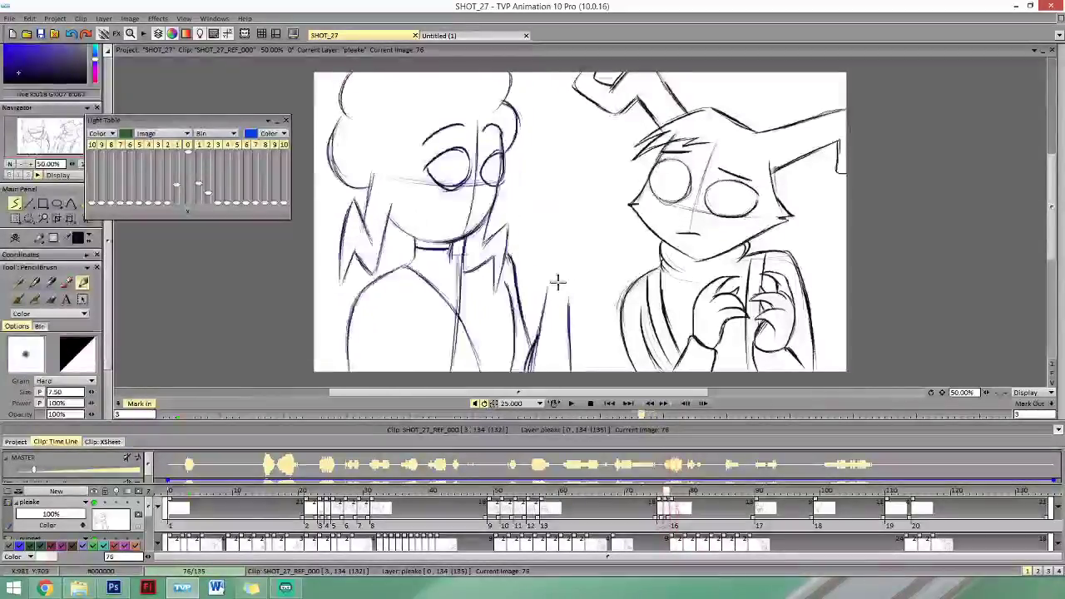
{"action": "key", "text": "Right"}
{"action": "key", "text": "Left"}
{"action": "key", "text": "Left"}
{"action": "key", "text": "Right"}
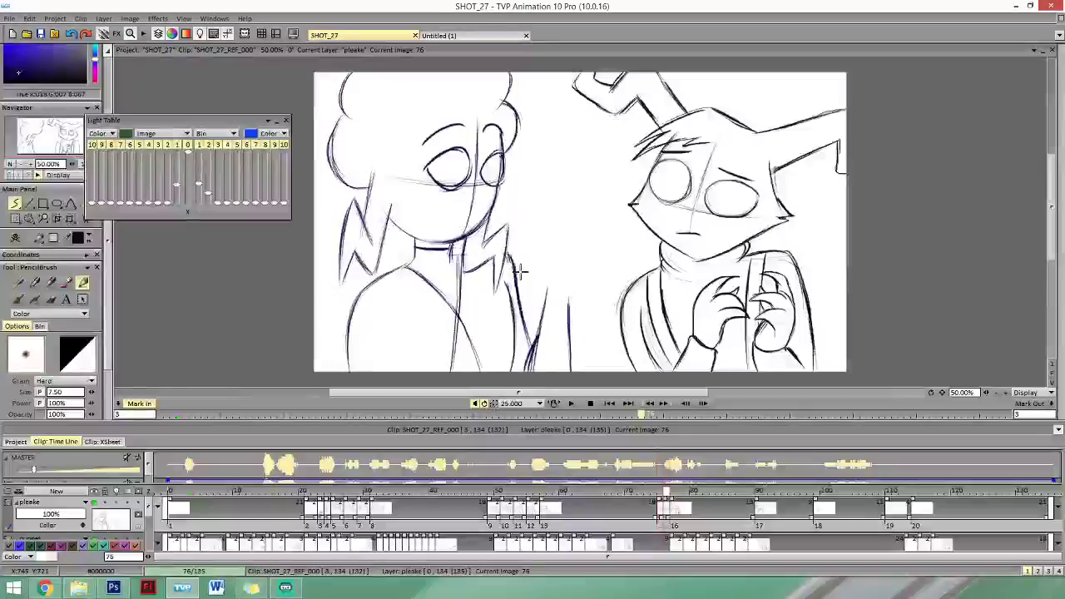
{"action": "key", "text": "Left"}
{"action": "key", "text": "Right"}
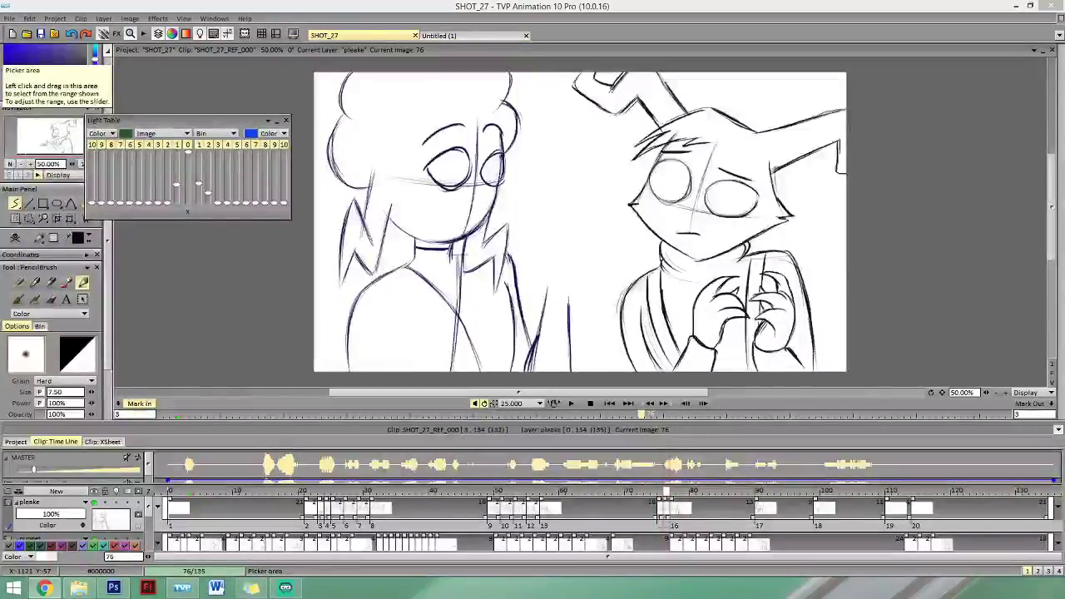
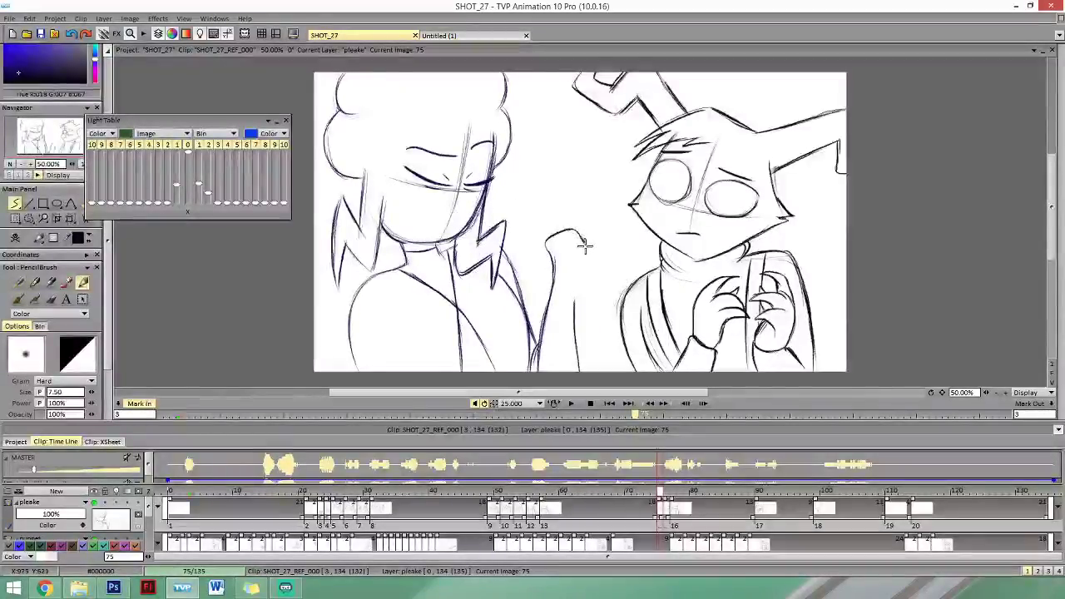
Draw the curly-haired character's raised hand with curled fingers above the forearm on frame 75, comparing with frame 74.
{"action": "left_click_drag", "start_coordinate": [572, 241], "coordinate": [583, 244]}
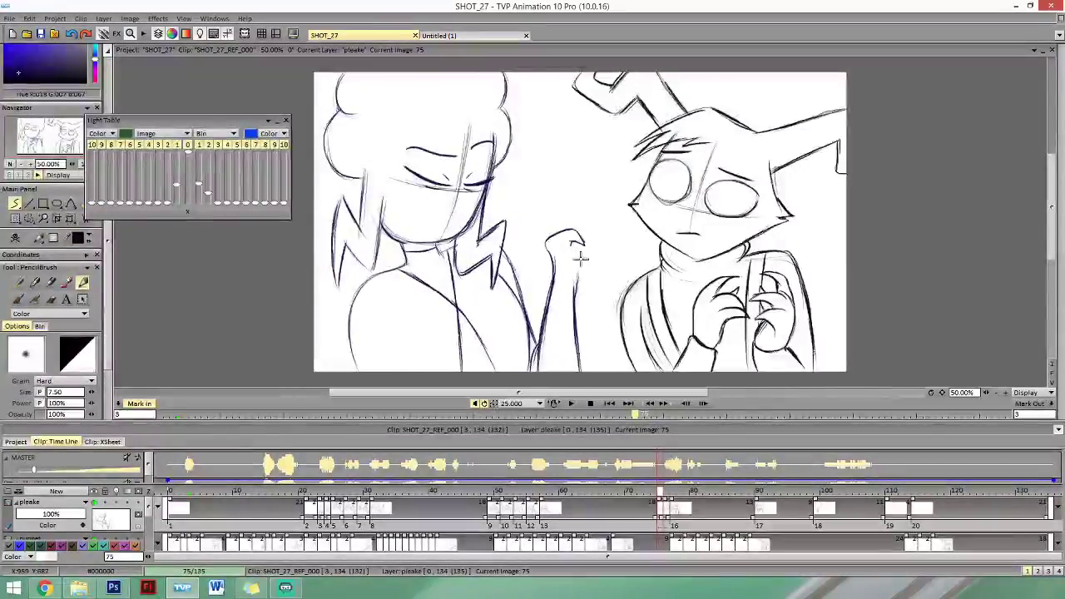
{"action": "mouse_move", "coordinate": [605, 257]}
{"action": "left_mouse_down"}
{"action": "mouse_move", "coordinate": [601, 231]}
{"action": "mouse_move", "coordinate": [606, 247]}
{"action": "left_mouse_up"}
{"action": "key", "text": "Left"}
{"action": "key", "text": "Right"}
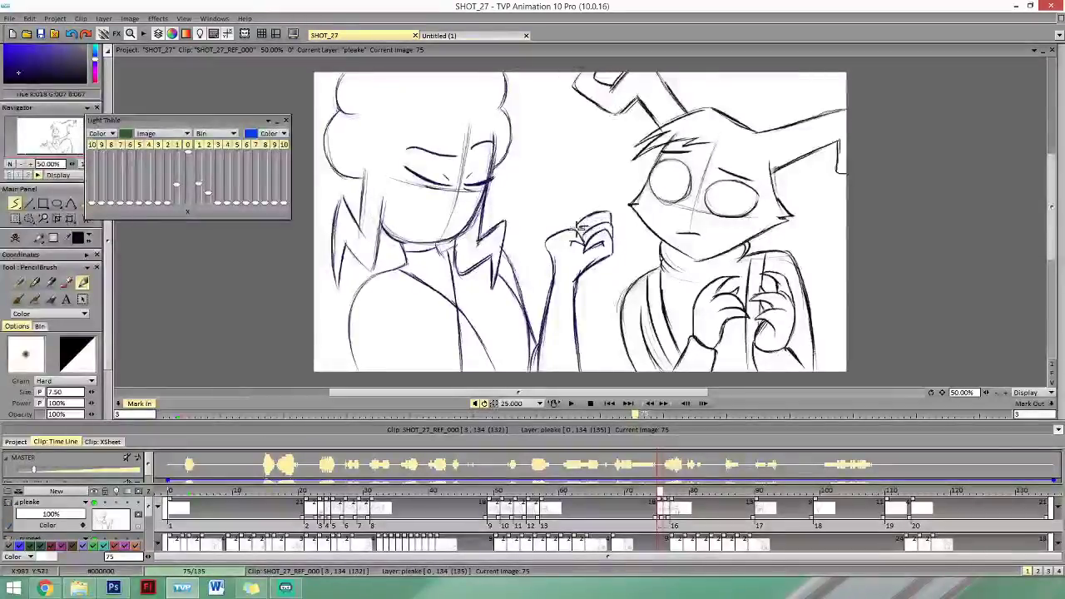
{"action": "key", "text": "Left"}
{"action": "key", "text": "Right"}
{"action": "key", "text": "Right"}
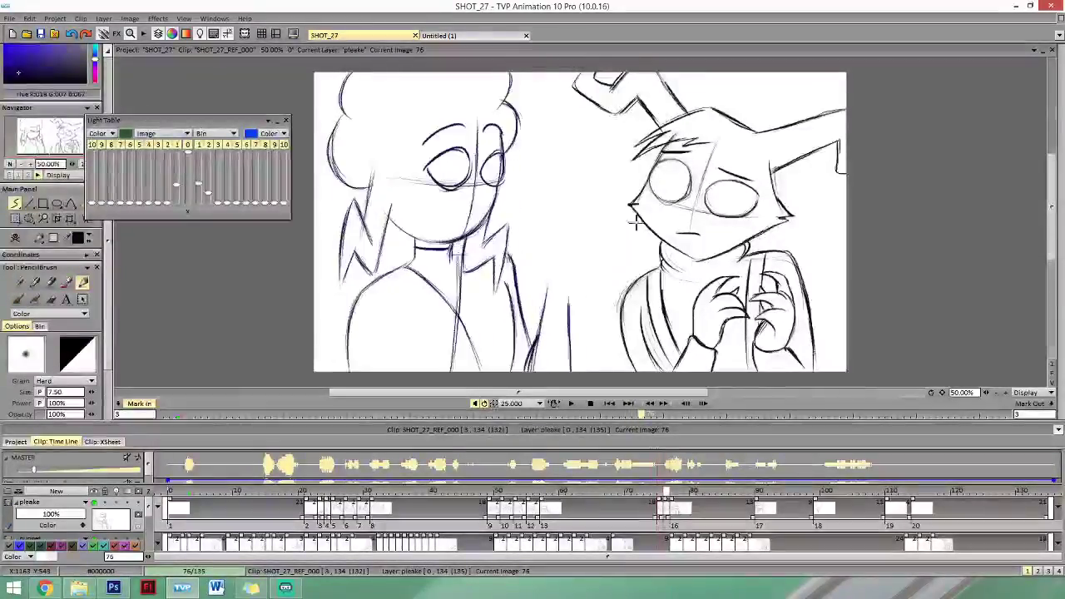
Draw the palm edge and thumb of the curly-haired character's raised hand on frame 76, using frame 75 as reference.
{"action": "key", "text": "Left"}
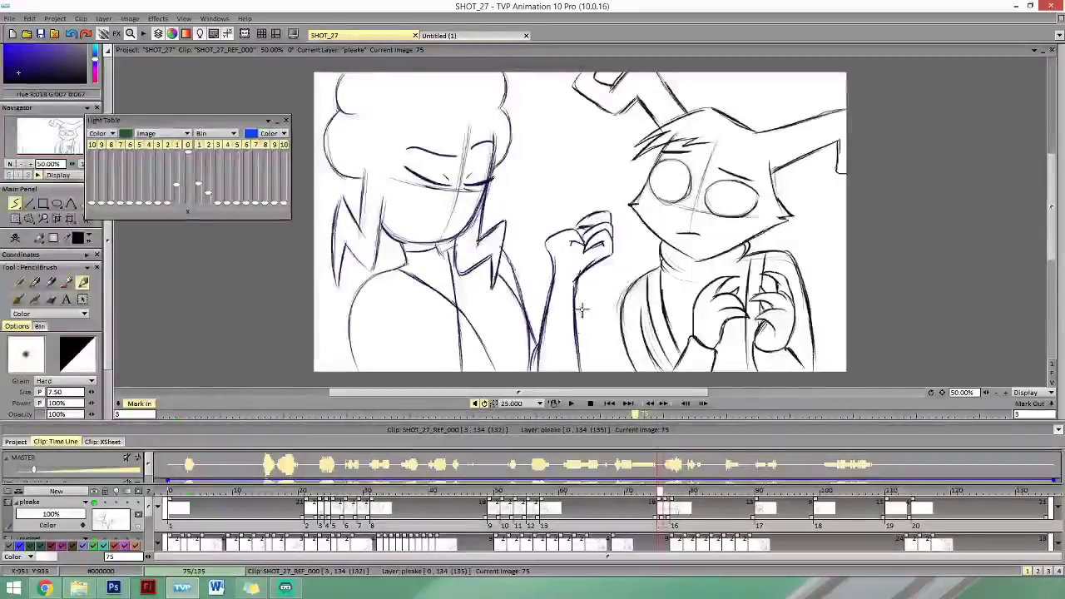
{"action": "key", "text": "Right"}
{"action": "key", "text": "Left"}
{"action": "key", "text": "Right"}
{"action": "key", "text": "Left"}
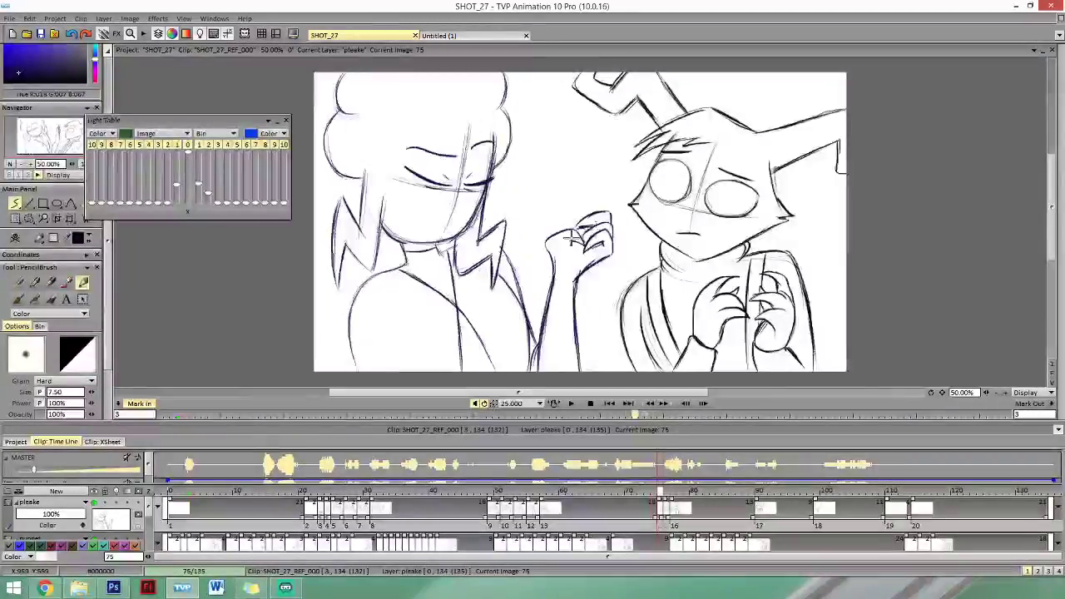
{"action": "key", "text": "Right"}
{"action": "key", "text": "Left"}
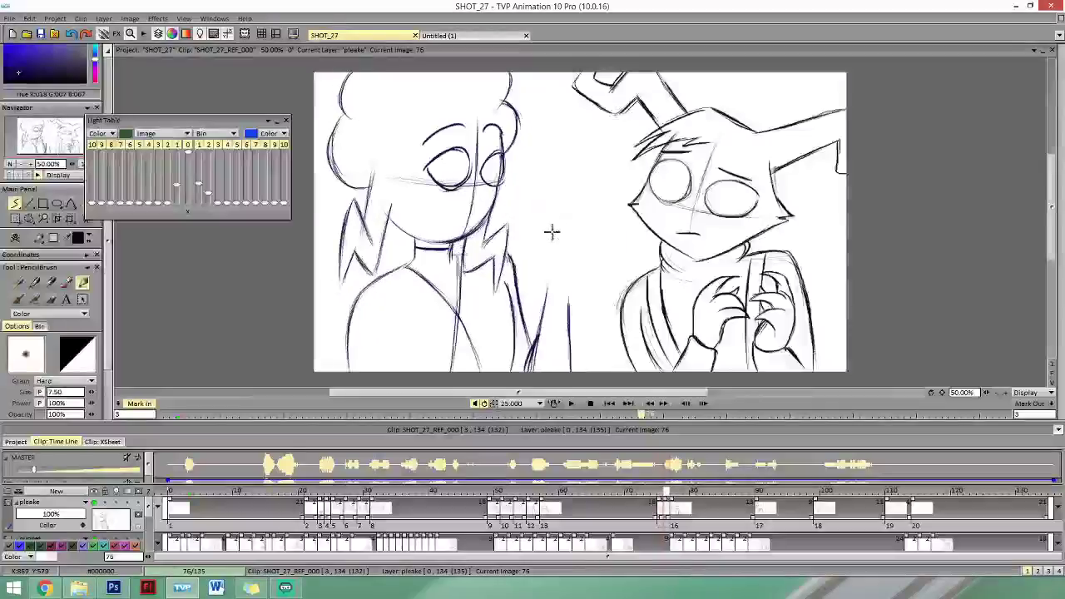
{"action": "key", "text": "Right"}
{"action": "left_click_drag", "start_coordinate": [542, 253], "coordinate": [539, 277]}
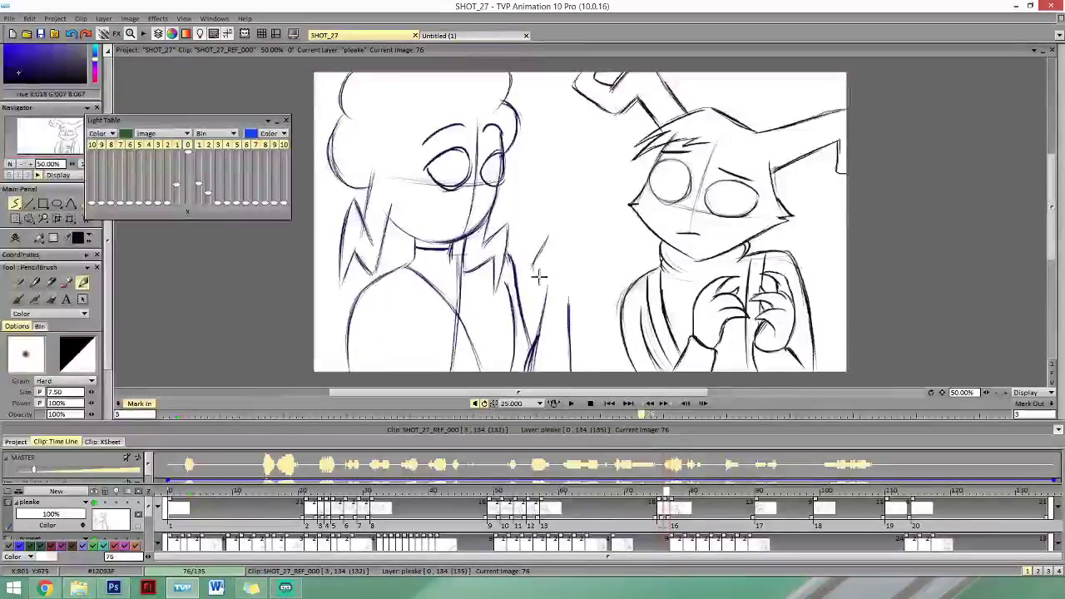
{"action": "key", "text": "Left"}
{"action": "key", "text": "Right"}
{"action": "left_click_drag", "start_coordinate": [547, 241], "coordinate": [561, 257]}
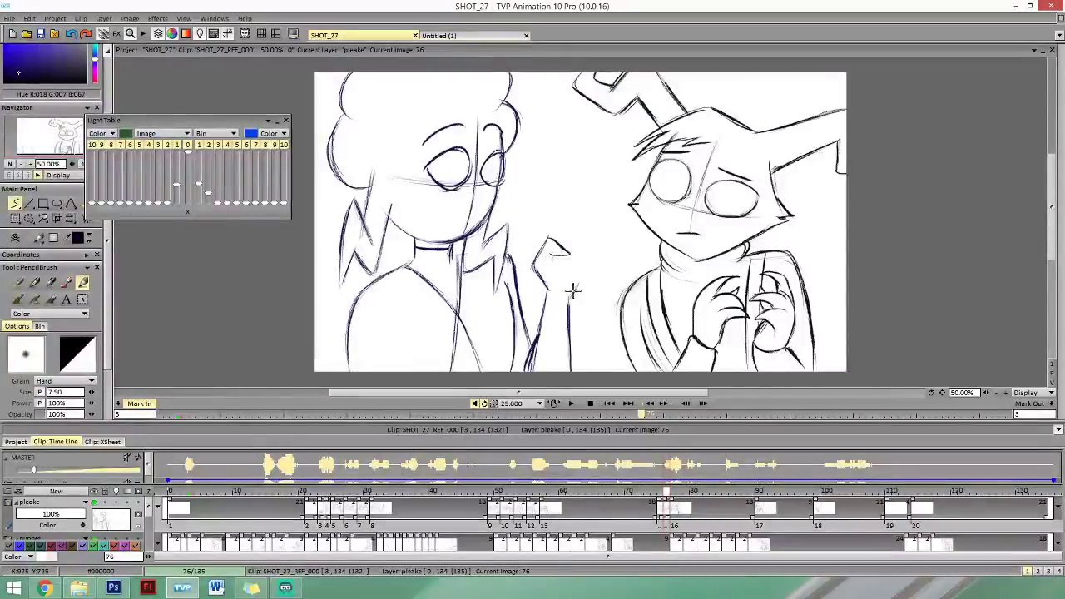
Draw the fingers and outer edge of the raised hand on frame 76 and check them against the neighbouring frames.
{"action": "left_click_drag", "start_coordinate": [573, 290], "coordinate": [597, 240]}
{"action": "mouse_move", "coordinate": [595, 237]}
{"action": "left_mouse_down"}
{"action": "mouse_move", "coordinate": [564, 272]}
{"action": "mouse_move", "coordinate": [592, 236]}
{"action": "mouse_move", "coordinate": [570, 286]}
{"action": "left_mouse_up"}
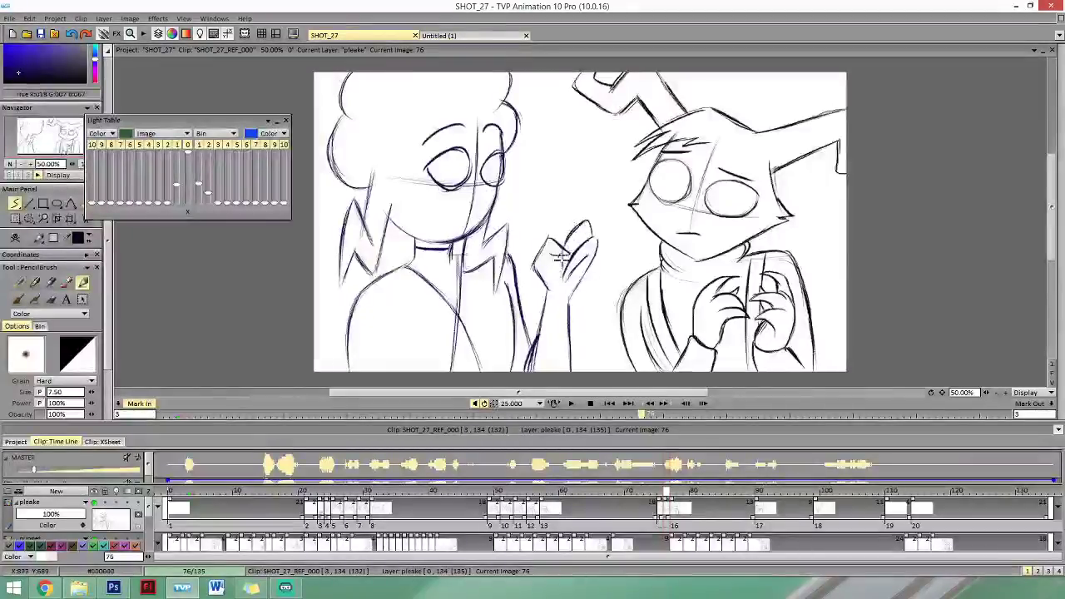
{"action": "left_click_drag", "start_coordinate": [574, 216], "coordinate": [559, 262]}
{"action": "key", "text": "Left"}
{"action": "key", "text": "Right"}
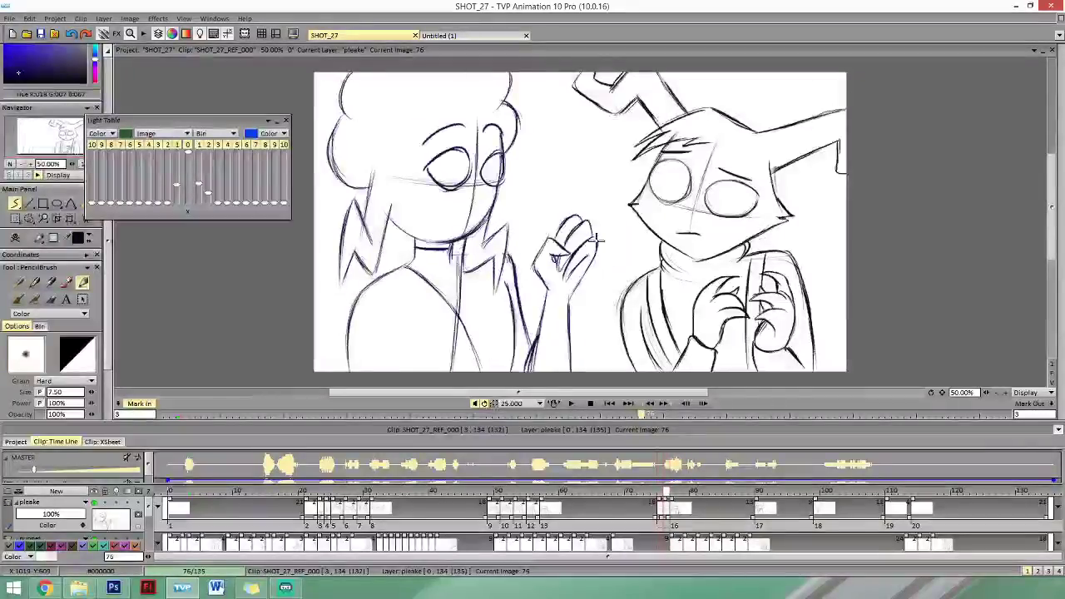
{"action": "key", "text": "Left"}
{"action": "key", "text": "Right"}
{"action": "key", "text": "Left"}
{"action": "key", "text": "Right"}
{"action": "key", "text": "Right"}
{"action": "key", "text": "Left"}
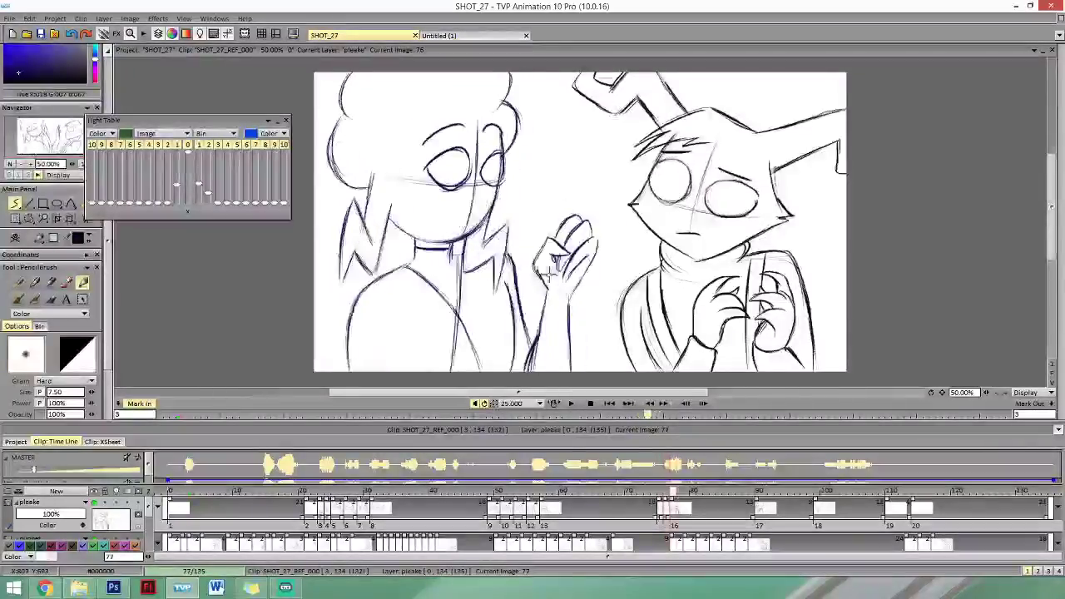
Try drawing the curly-haired character's raised hand with curled fingers above the forearm on frame 77, comparing with the adjacent frames.
{"action": "key", "text": "Right"}
{"action": "left_click_drag", "start_coordinate": [545, 276], "coordinate": [534, 260]}
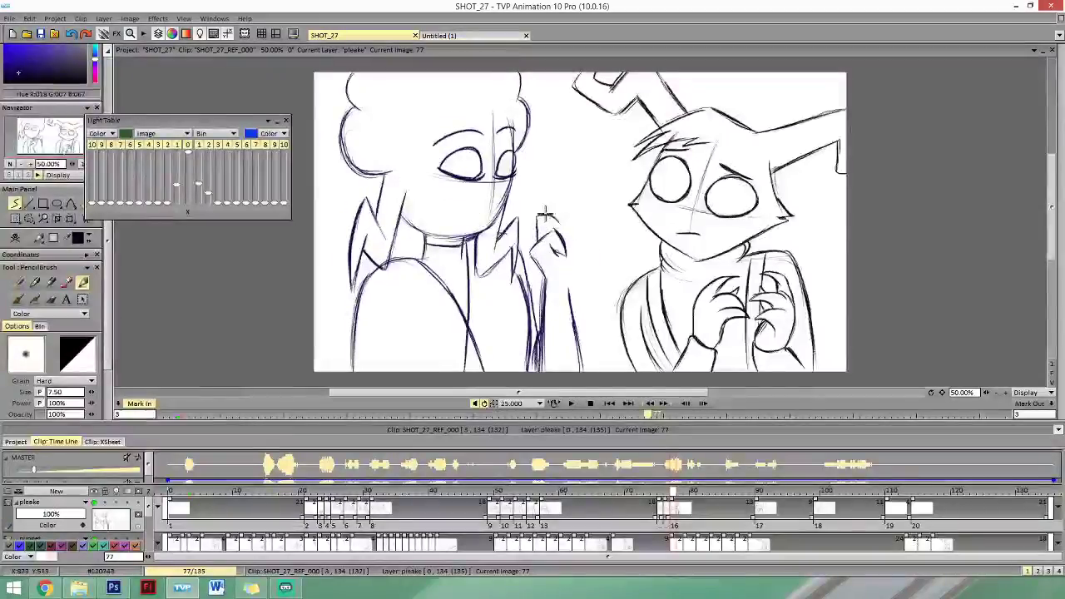
{"action": "key", "text": "Left"}
{"action": "key", "text": "Left"}
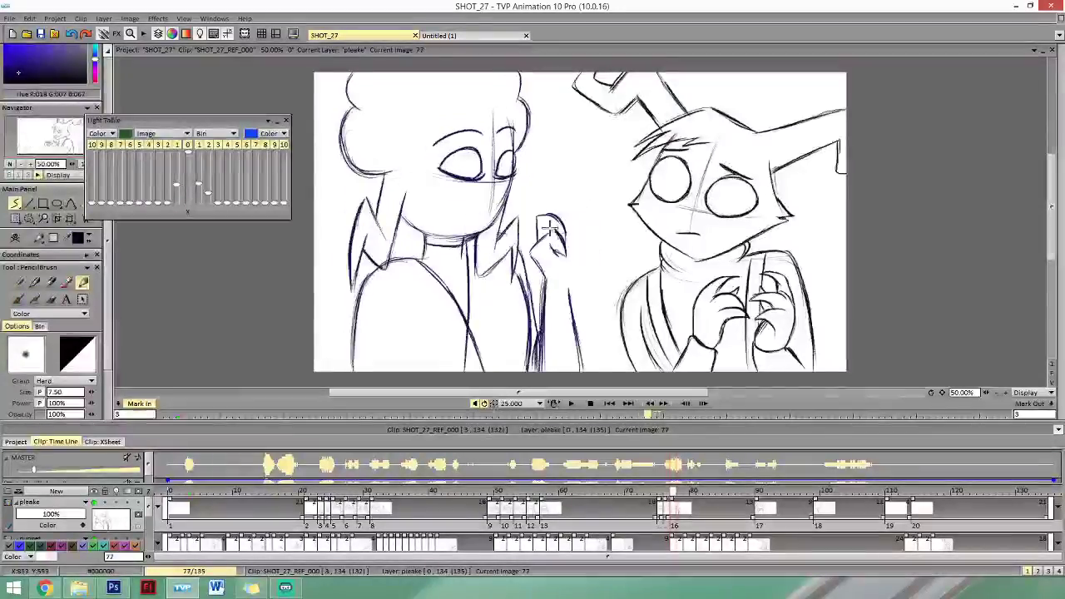
{"action": "key", "text": "Left"}
{"action": "key", "text": "Right"}
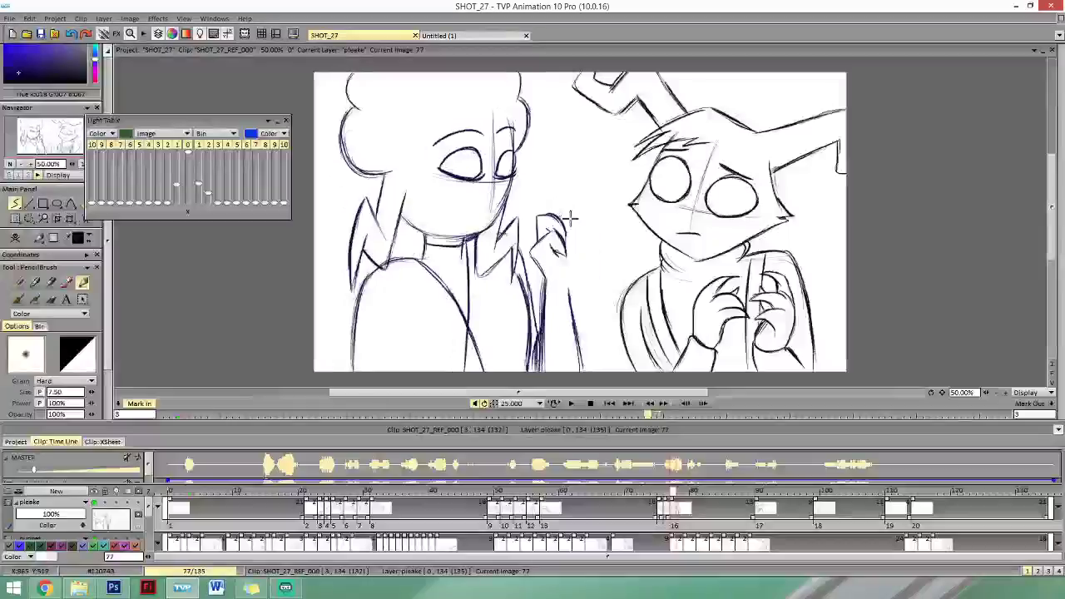
{"action": "left_click_drag", "start_coordinate": [570, 219], "coordinate": [574, 243]}
{"action": "key", "text": "Right"}
{"action": "key", "text": "Left"}
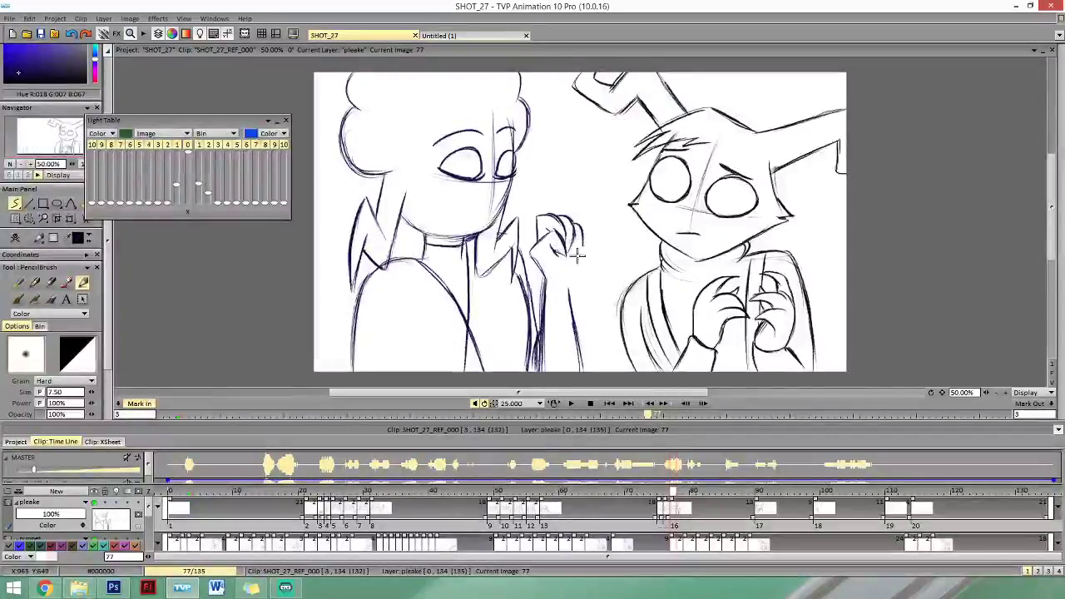
{"action": "key", "text": "Right"}
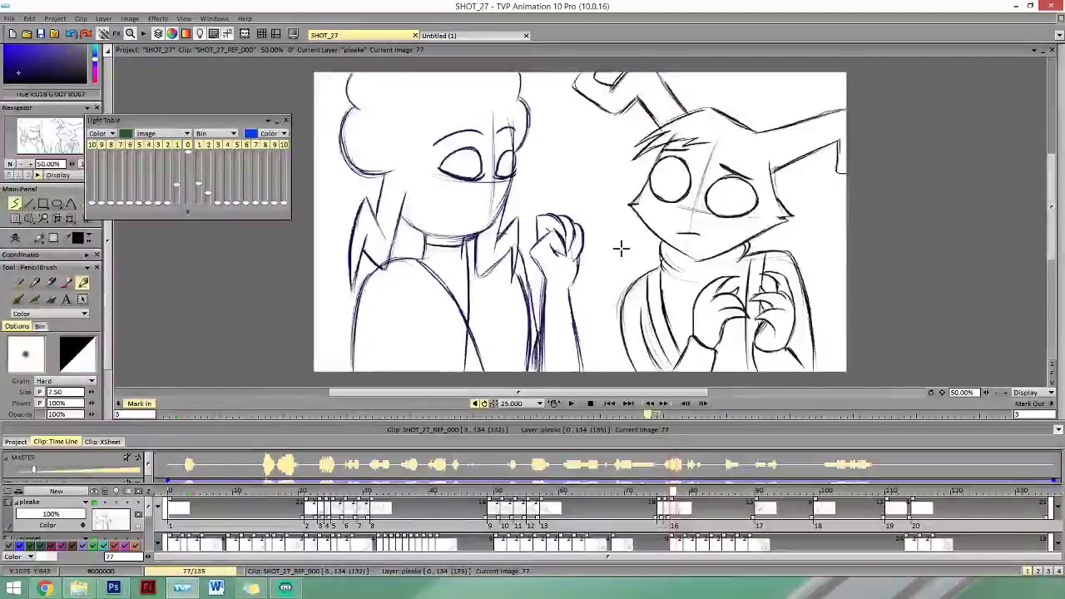
Flip between frames 76 and 77 to judge the hand's motion and undo the hand strokes on frame 77.
{"action": "key", "text": "Left"}
{"action": "key", "text": "Right"}
{"action": "key", "text": "Left"}
{"action": "key", "text": "Right"}
{"action": "key", "text": "Left"}
{"action": "key", "text": "Left"}
{"action": "key", "text": "Right"}
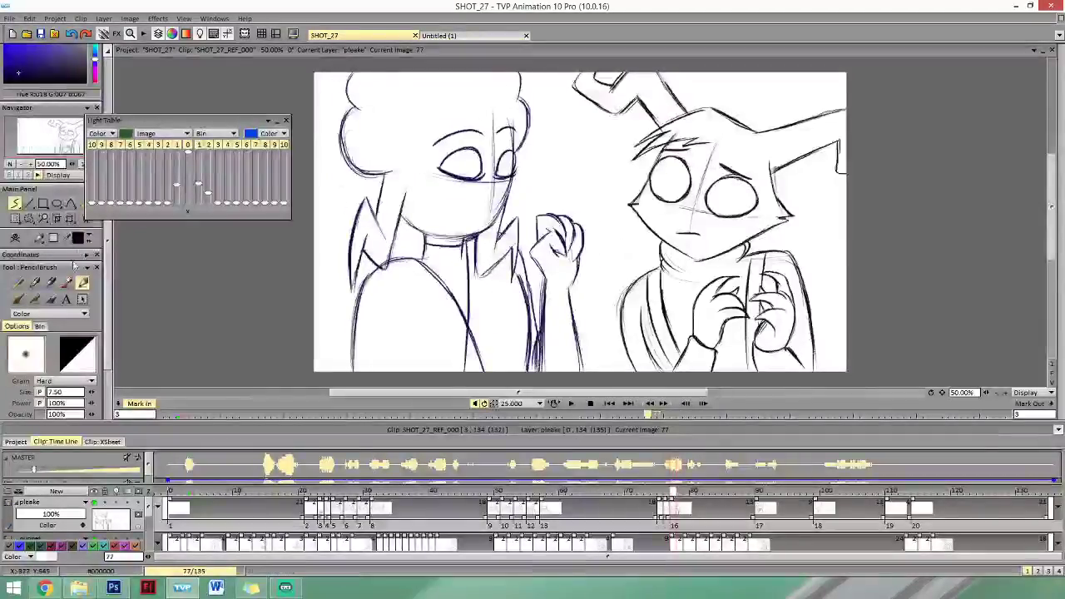
{"action": "key", "text": "Left"}
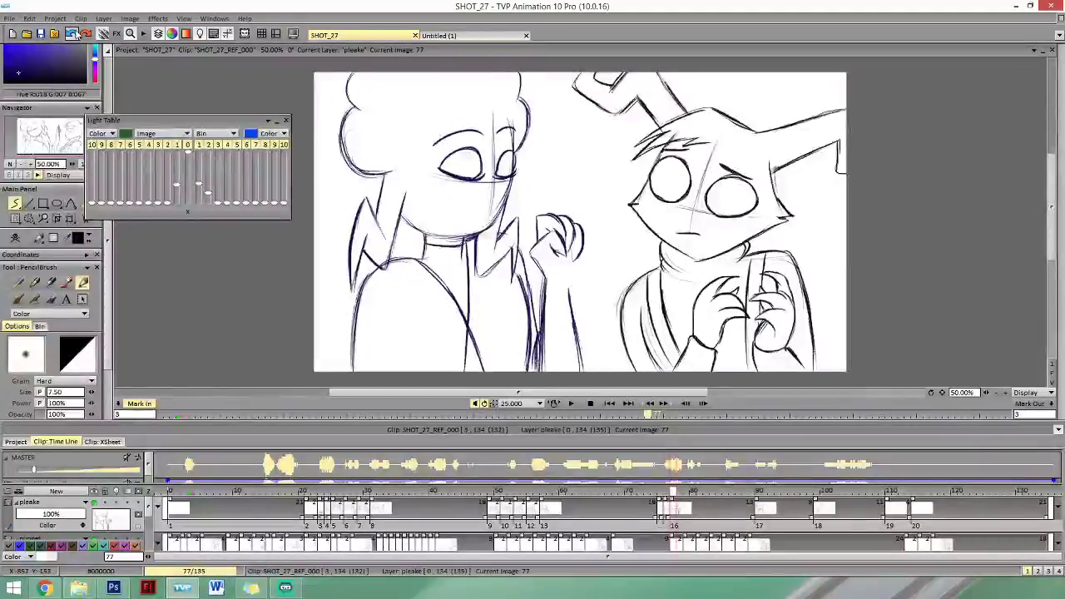
{"action": "key", "text": "Right"}
{"action": "key", "text": "Left"}
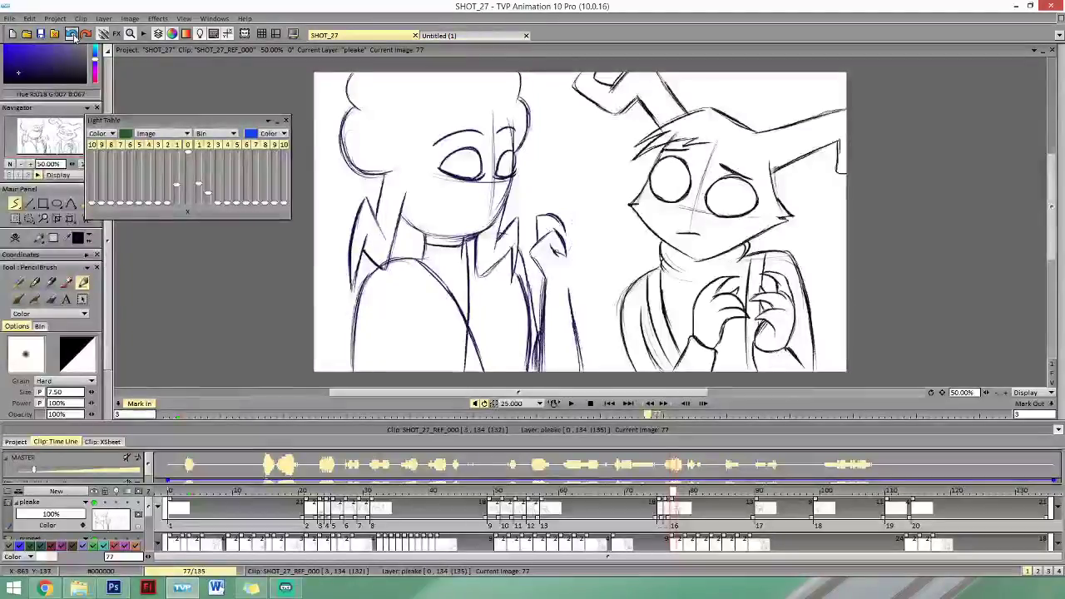
{"action": "left_click", "coordinate": [74, 34]}
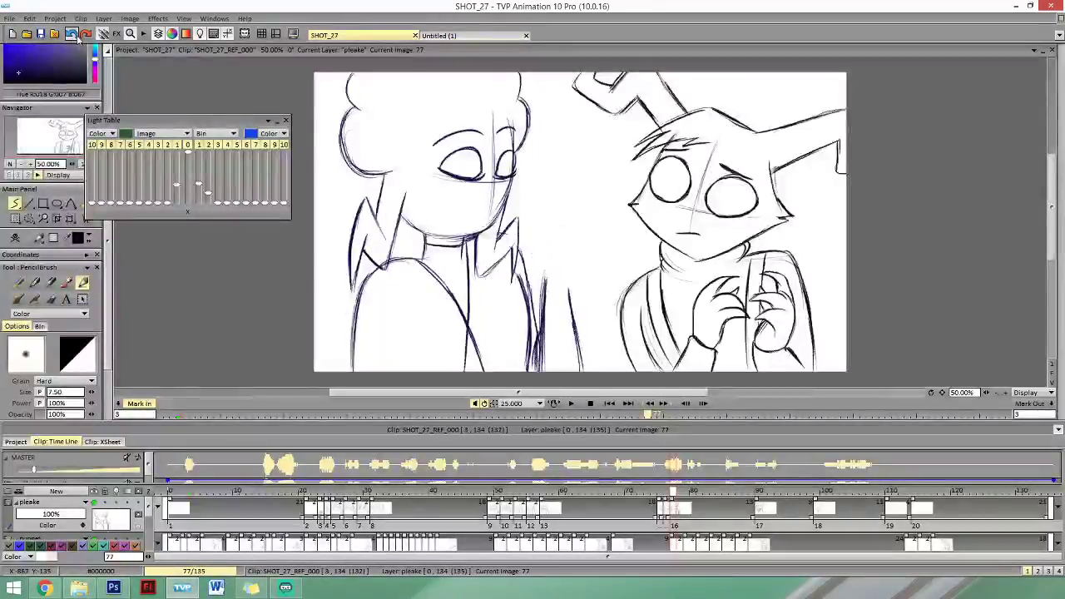
{"action": "left_click", "coordinate": [73, 34]}
Examine the curly-haired character's arm and hand poses across frames 74 to 78.
{"action": "key", "text": "Left"}
{"action": "key", "text": "Right"}
{"action": "key", "text": "Right"}
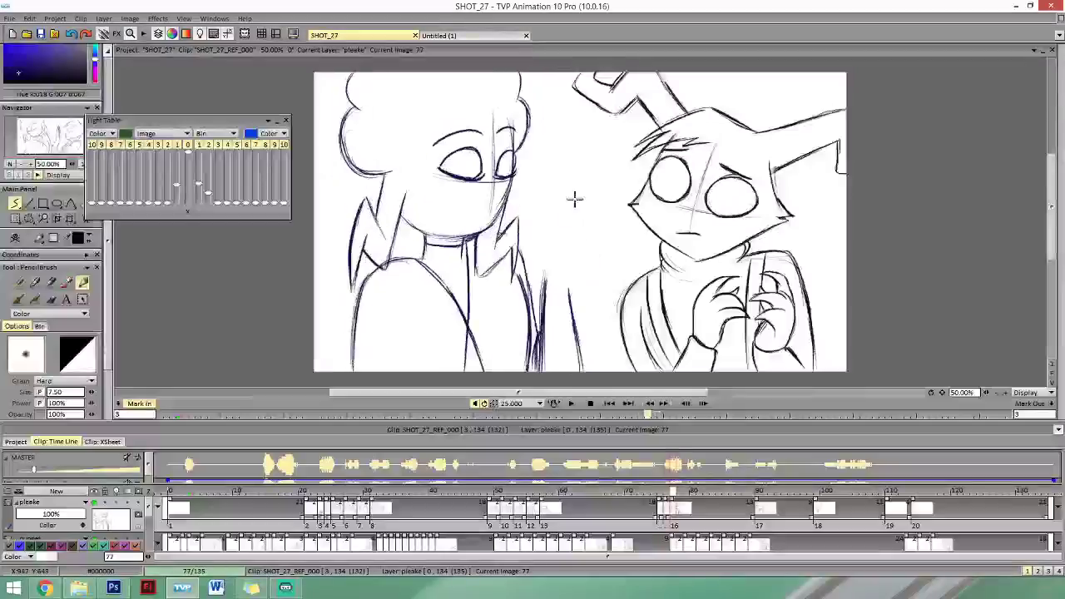
{"action": "key", "text": "Right"}
{"action": "key", "text": "Left"}
{"action": "key", "text": "Left"}
{"action": "key", "text": "Left"}
{"action": "key", "text": "Right"}
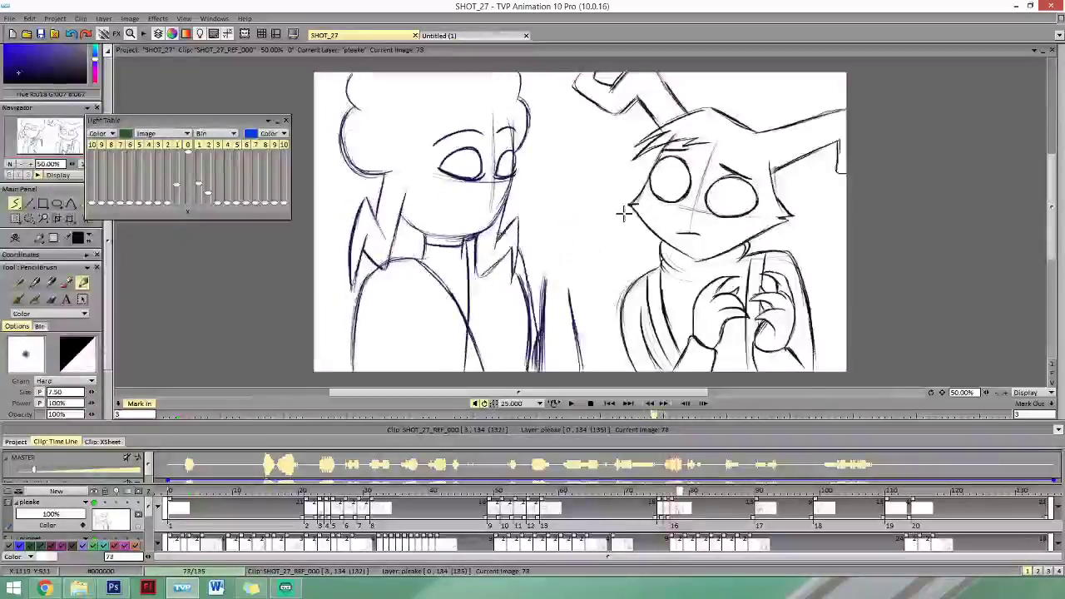
{"action": "key", "text": "Left"}
{"action": "key", "text": "Left"}
{"action": "key", "text": "Left"}
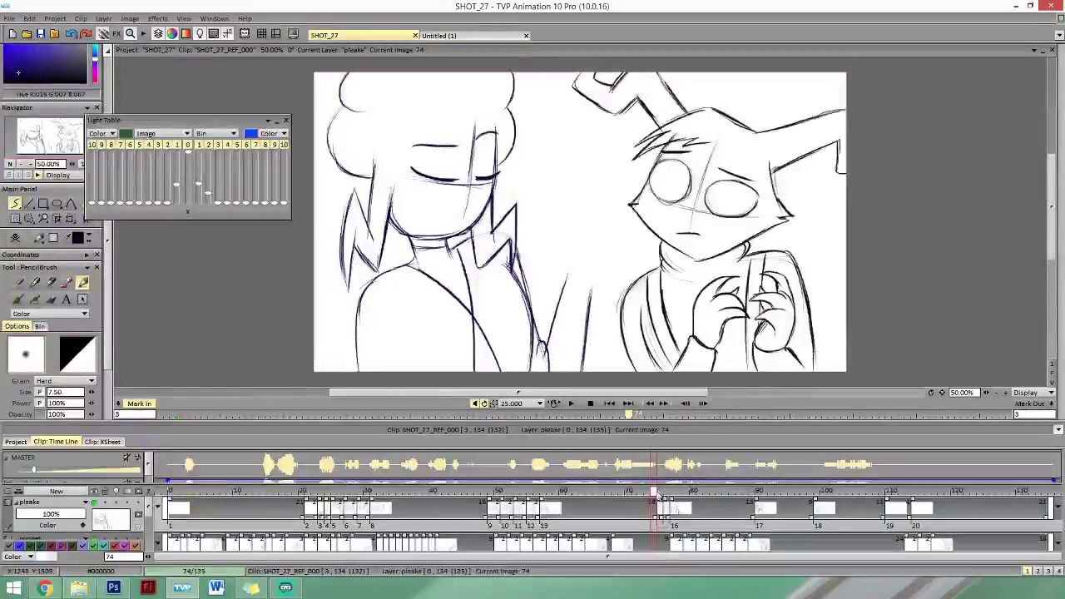
Erase part of the inner finger lines of the raised hand on frame 76 and redraw them as a curled finger.
{"action": "left_click_drag", "start_coordinate": [655, 492], "coordinate": [666, 492]}
{"action": "key", "text": "Right"}
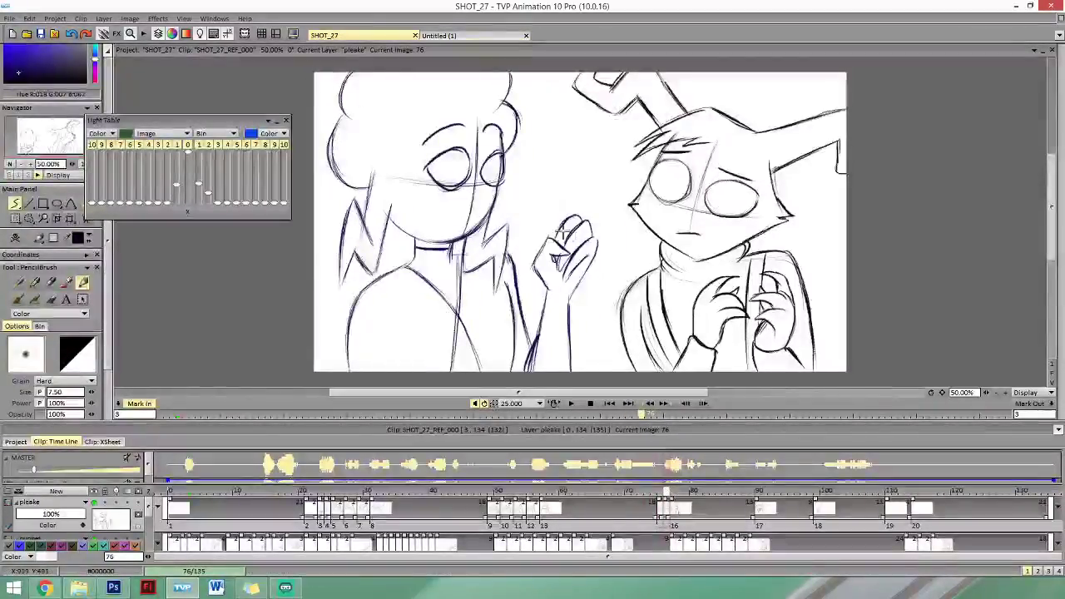
{"action": "key", "text": "Left"}
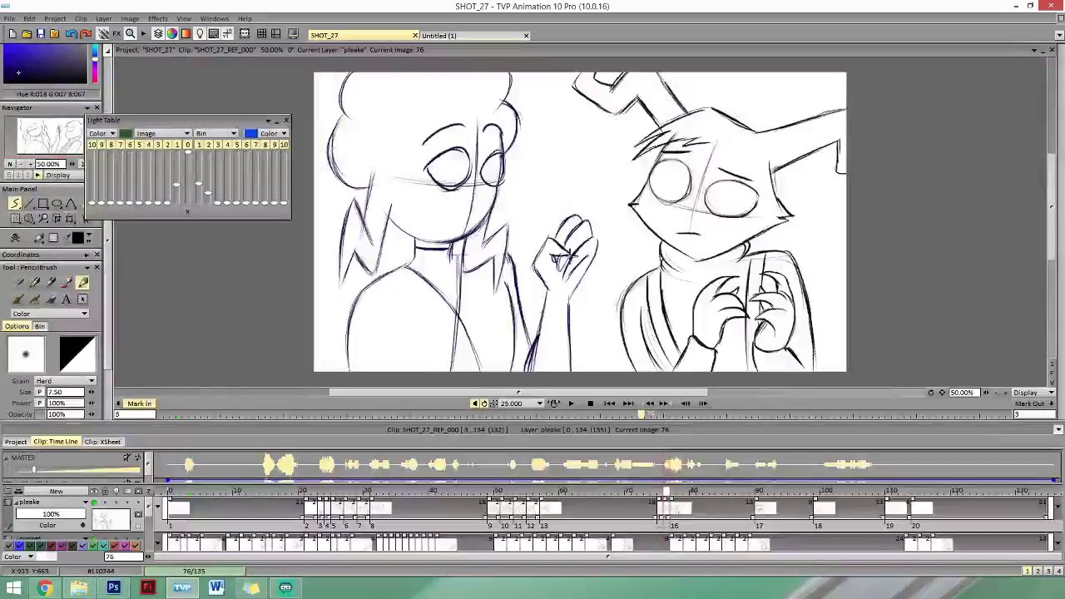
{"action": "key", "text": "e"}
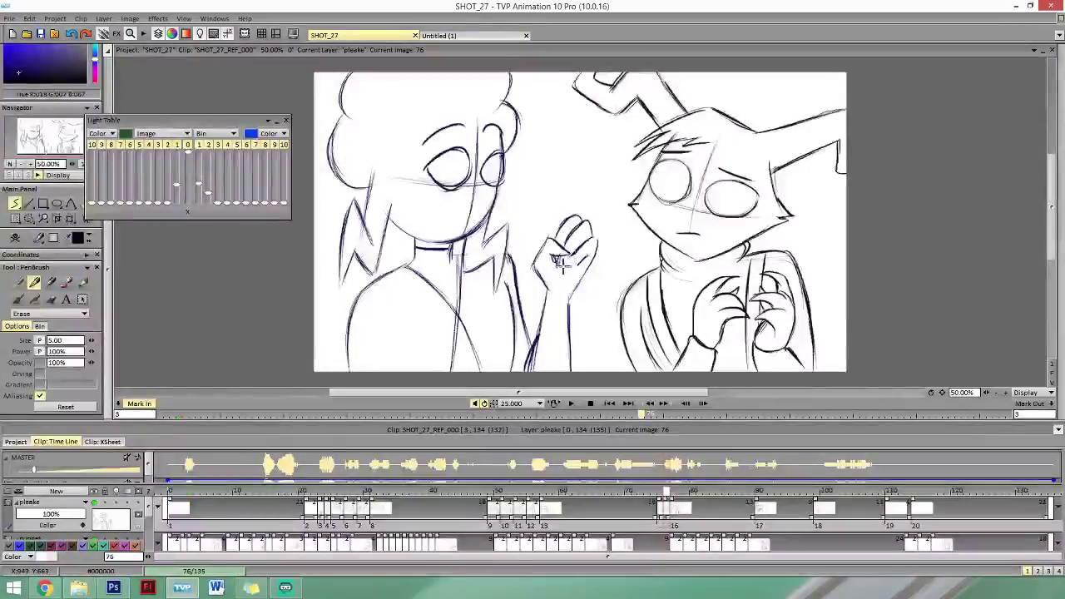
{"action": "mouse_move", "coordinate": [566, 258]}
{"action": "left_mouse_down"}
{"action": "mouse_move", "coordinate": [556, 263]}
{"action": "mouse_move", "coordinate": [582, 270]}
{"action": "left_mouse_up"}
{"action": "key", "text": "e"}
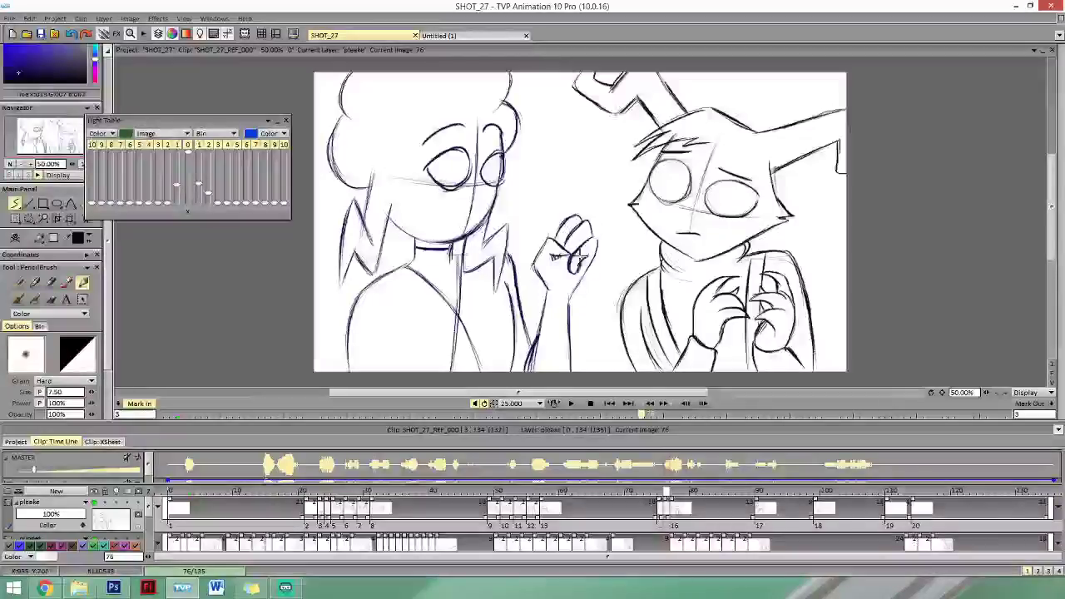
{"action": "left_click_drag", "start_coordinate": [580, 256], "coordinate": [579, 260]}
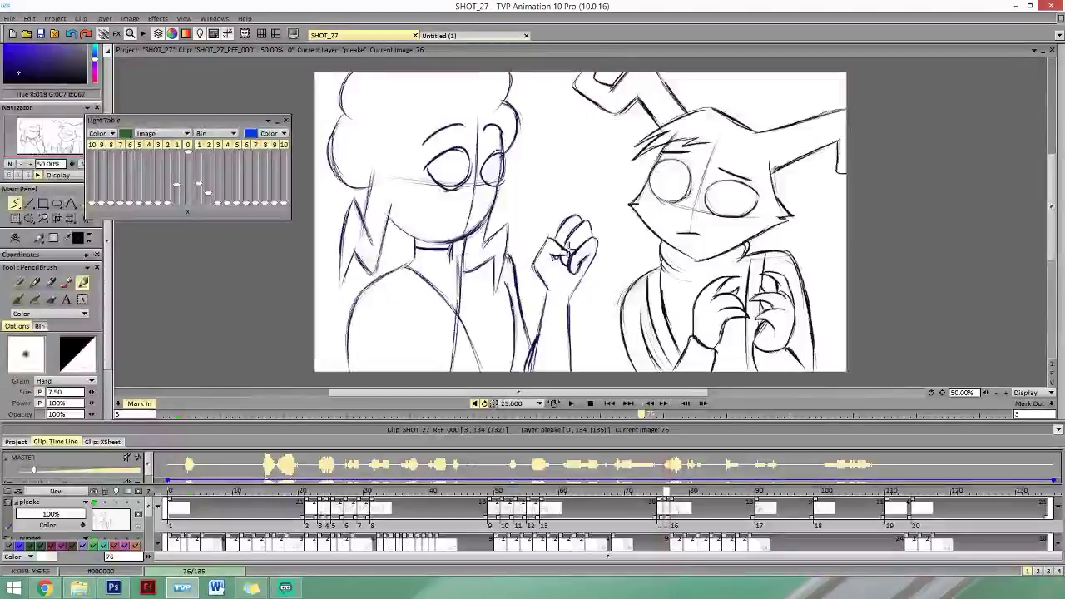
Compare the raised arm and hand across frames 75, 76 and 77 to judge the movement.
{"action": "key", "text": "Right"}
{"action": "key", "text": "Left"}
{"action": "key", "text": "Left"}
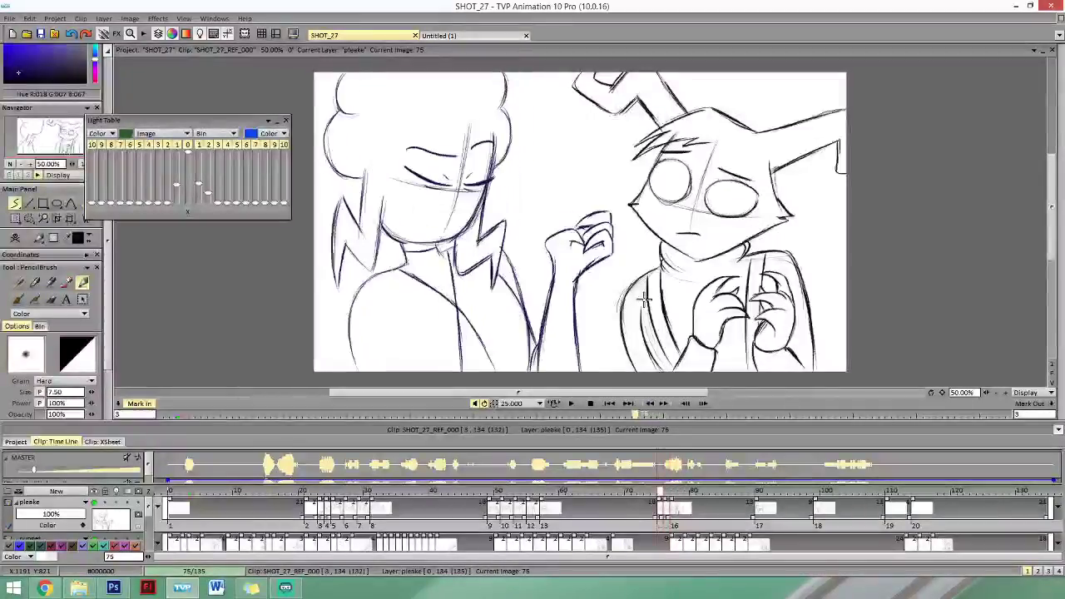
{"action": "key", "text": "Right"}
{"action": "key", "text": "Right"}
{"action": "key", "text": "Left"}
{"action": "key", "text": "Left"}
{"action": "key", "text": "Right"}
{"action": "key", "text": "Right"}
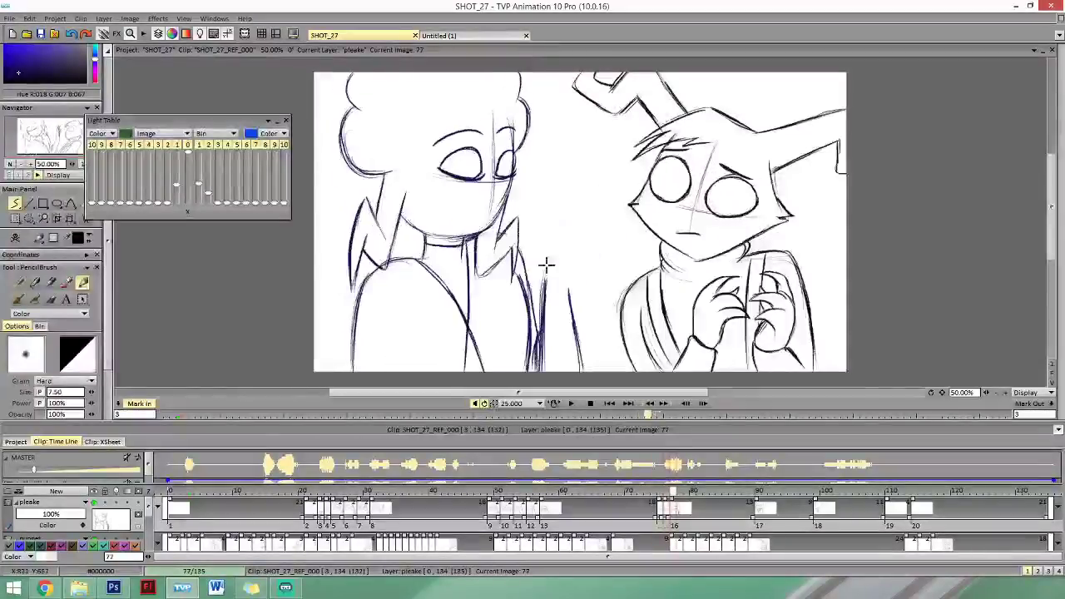
Draw the raised hand on frame 77 with one finger pointing up and the others curled, joined to the forearm.
{"action": "key", "text": "Right"}
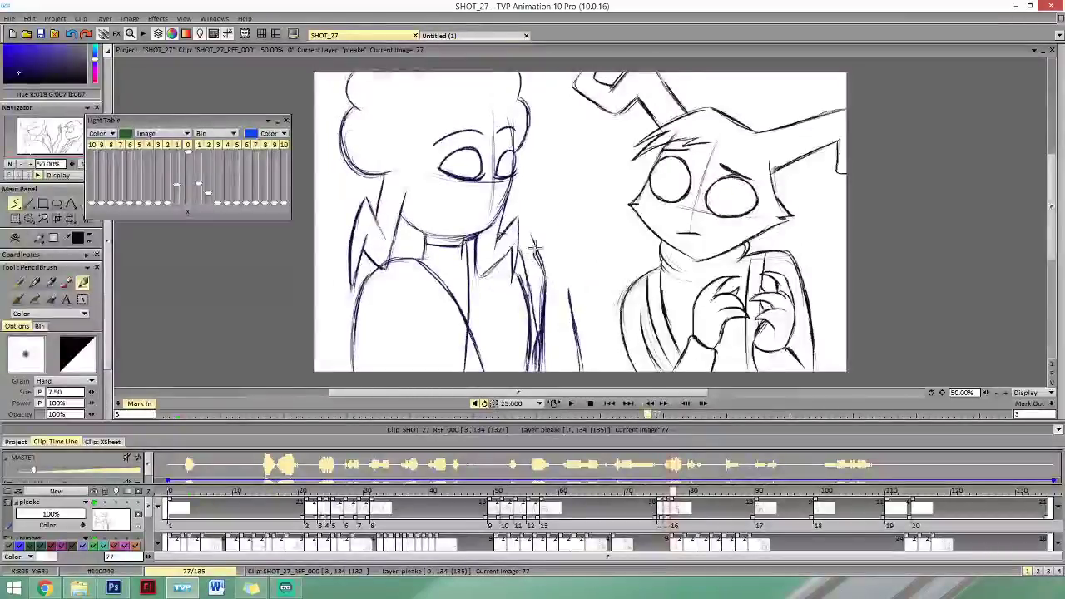
{"action": "left_click_drag", "start_coordinate": [553, 233], "coordinate": [563, 261]}
{"action": "key", "text": "Left"}
{"action": "key", "text": "Right"}
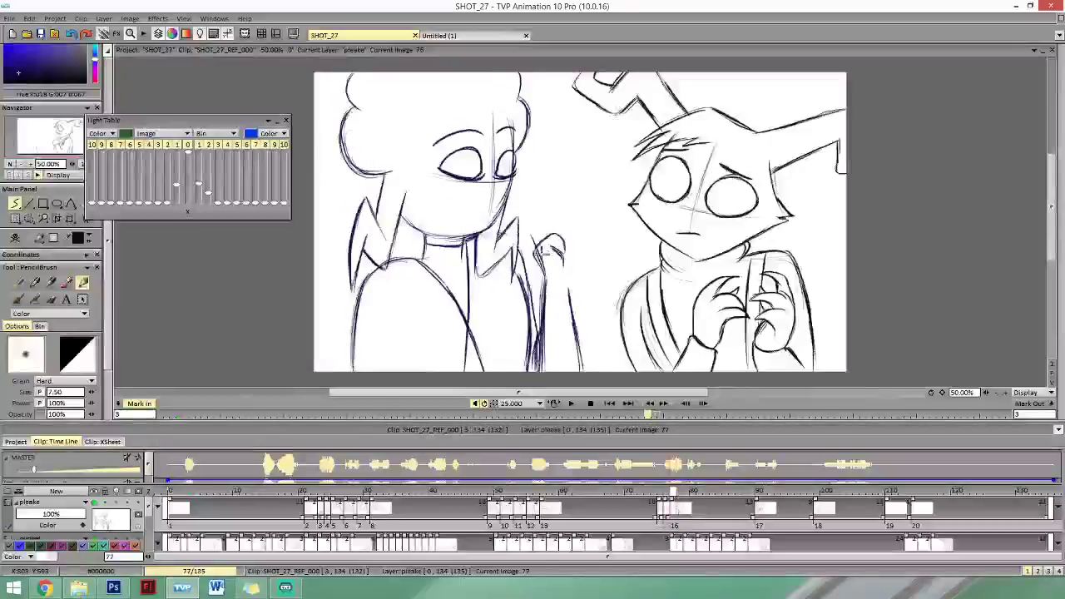
{"action": "mouse_move", "coordinate": [529, 228]}
{"action": "left_mouse_down"}
{"action": "mouse_move", "coordinate": [543, 204]}
{"action": "mouse_move", "coordinate": [548, 236]}
{"action": "left_mouse_up"}
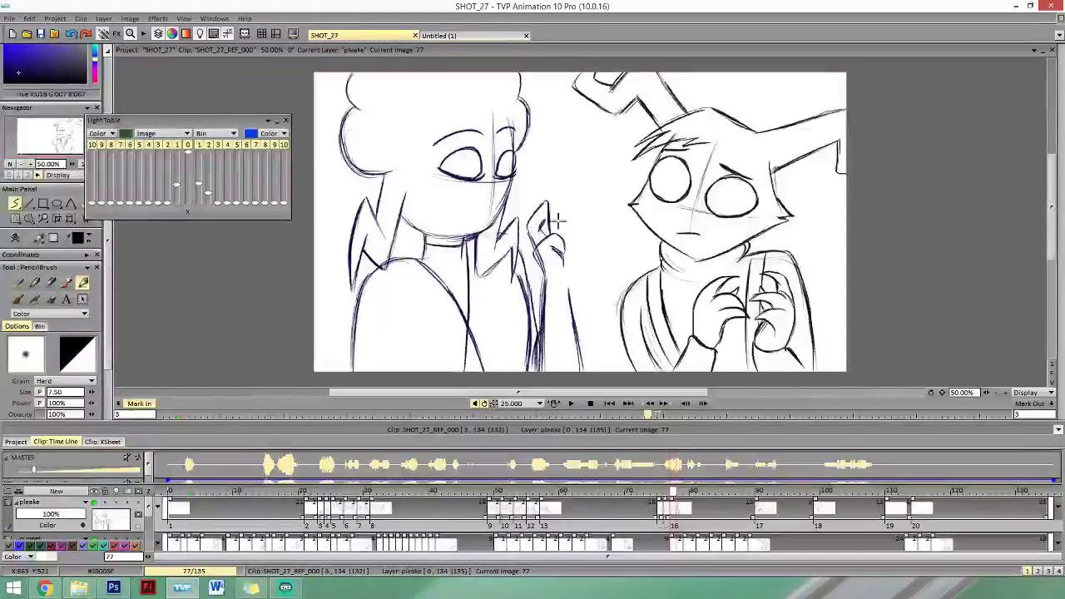
{"action": "left_click_drag", "start_coordinate": [557, 221], "coordinate": [563, 228]}
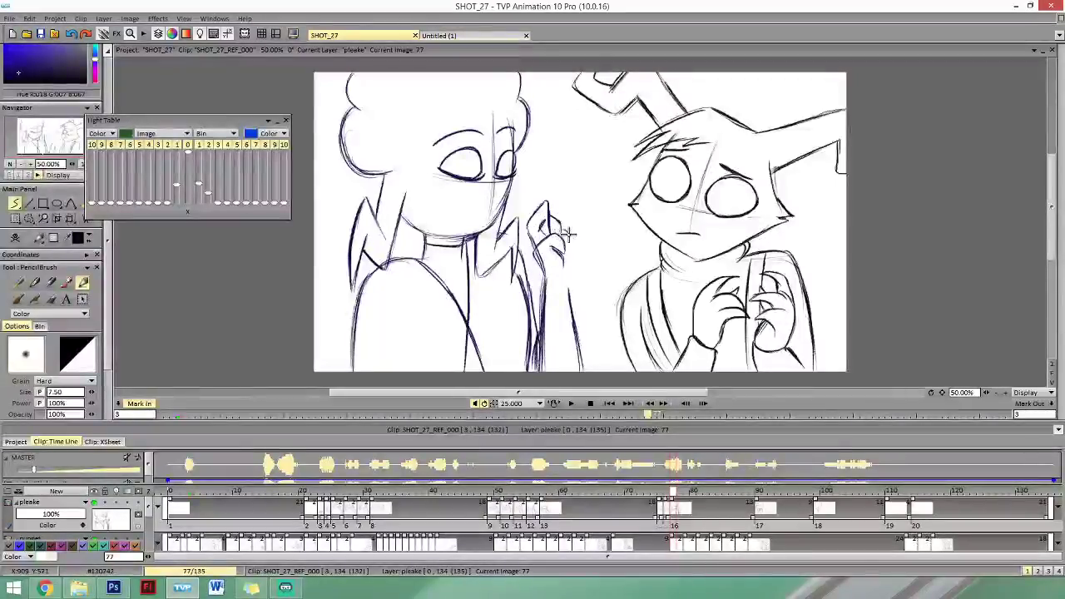
{"action": "left_click_drag", "start_coordinate": [570, 243], "coordinate": [568, 288]}
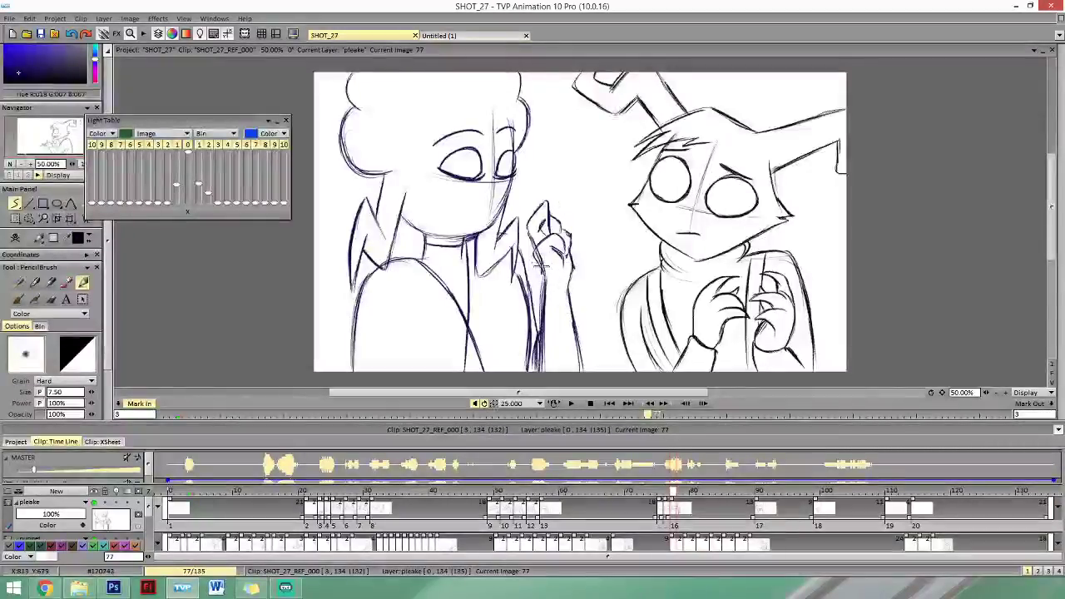
{"action": "left_click_drag", "start_coordinate": [533, 252], "coordinate": [544, 294]}
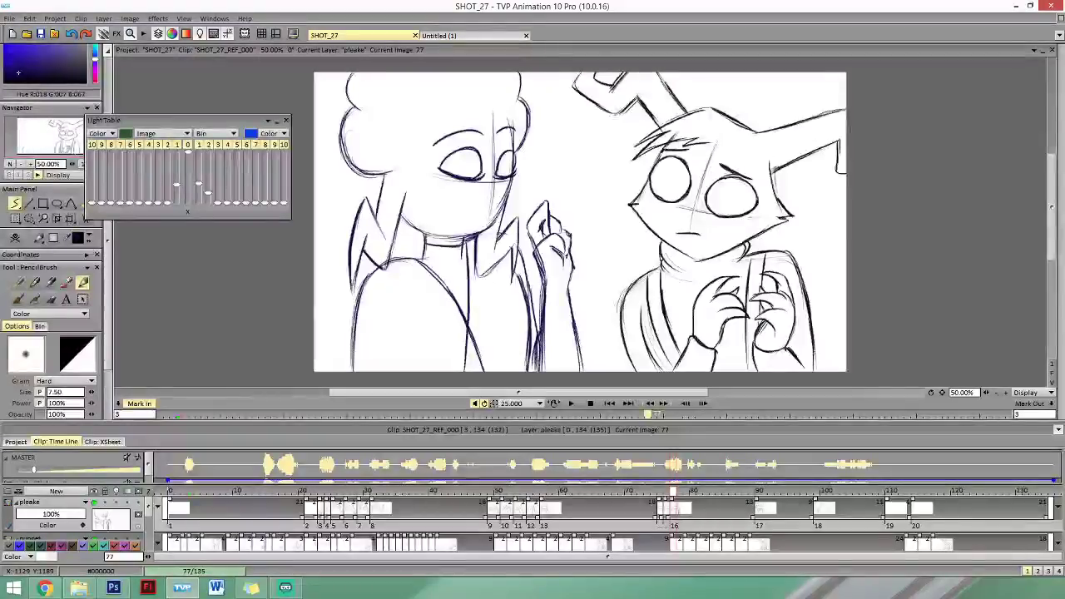
Play back the clip from its first frame to review the hand animation.
{"action": "left_click", "coordinate": [685, 402]}
{"action": "mouse_move", "coordinate": [675, 490]}
{"action": "left_mouse_down"}
{"action": "mouse_move", "coordinate": [654, 489]}
{"action": "mouse_move", "coordinate": [693, 489]}
{"action": "left_mouse_up"}
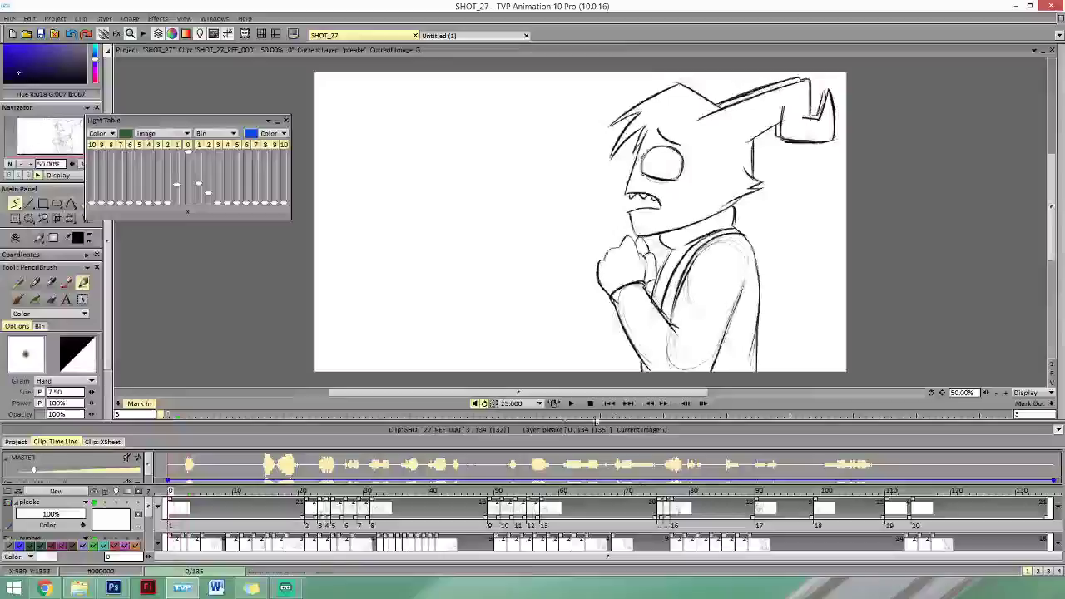
{"action": "left_click", "coordinate": [571, 403]}
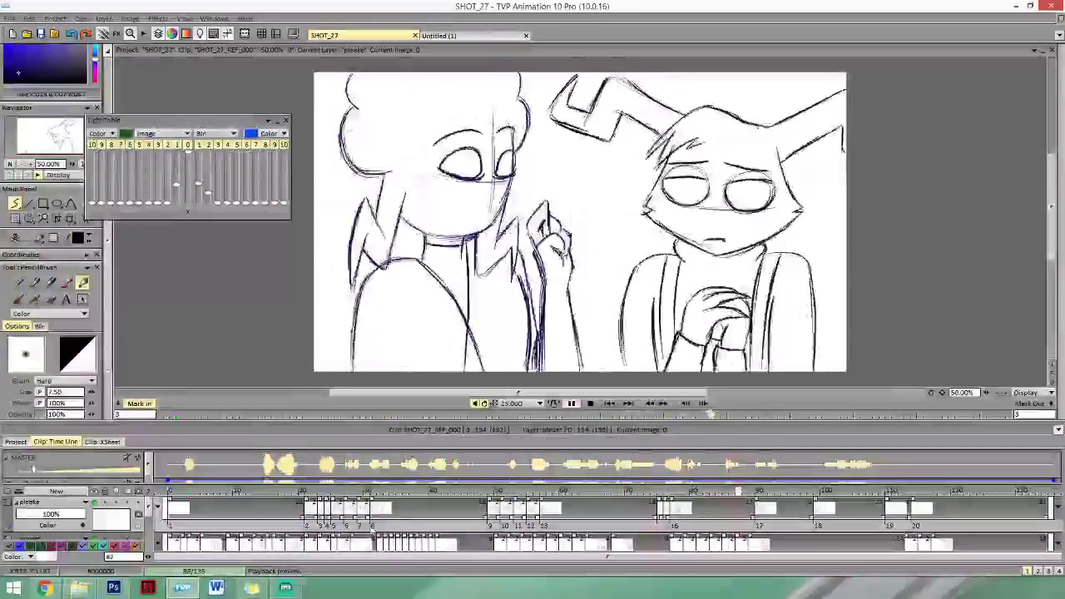
Stop the playback and clear the curly-haired character's drawing from the pleake layer at frame 77.
{"action": "left_click", "coordinate": [572, 404]}
{"action": "left_click", "coordinate": [655, 492]}
{"action": "left_click_drag", "start_coordinate": [653, 492], "coordinate": [689, 491]}
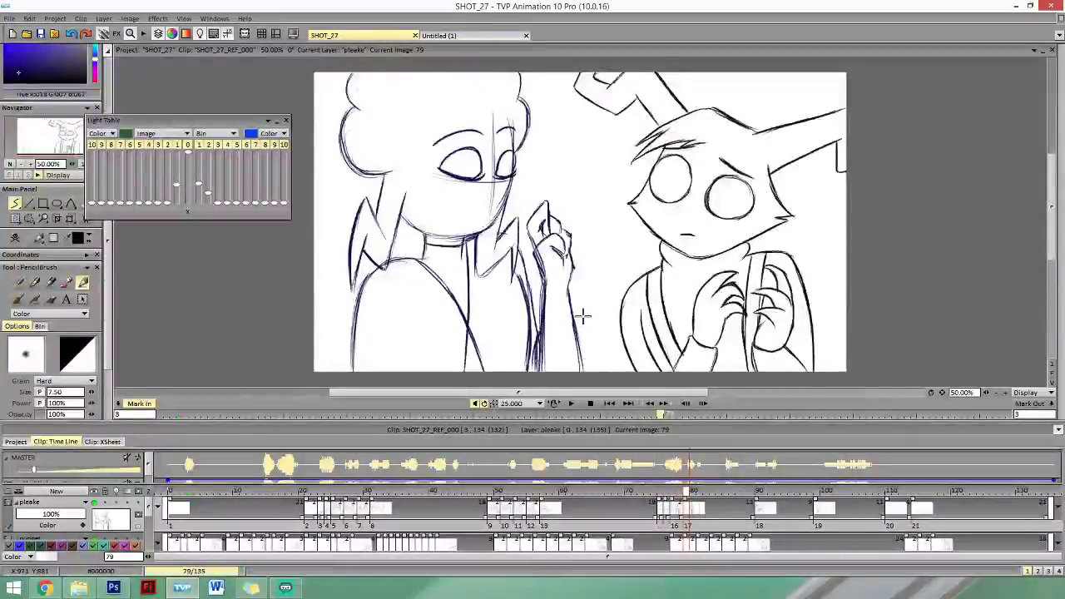
{"action": "key", "text": "Left"}
{"action": "key", "text": "Left"}
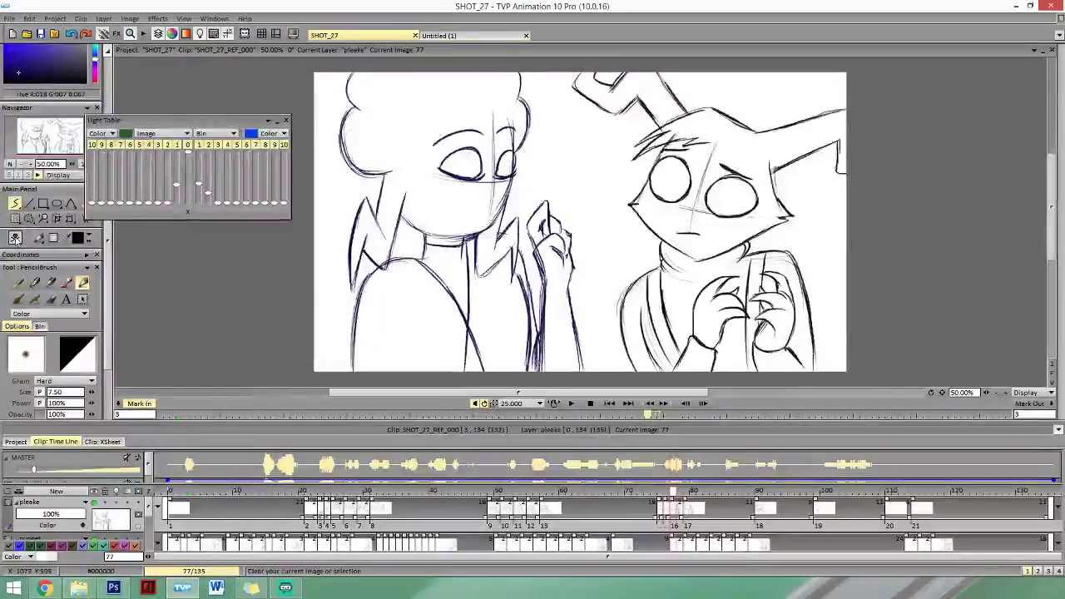
{"action": "left_click", "coordinate": [15, 239]}
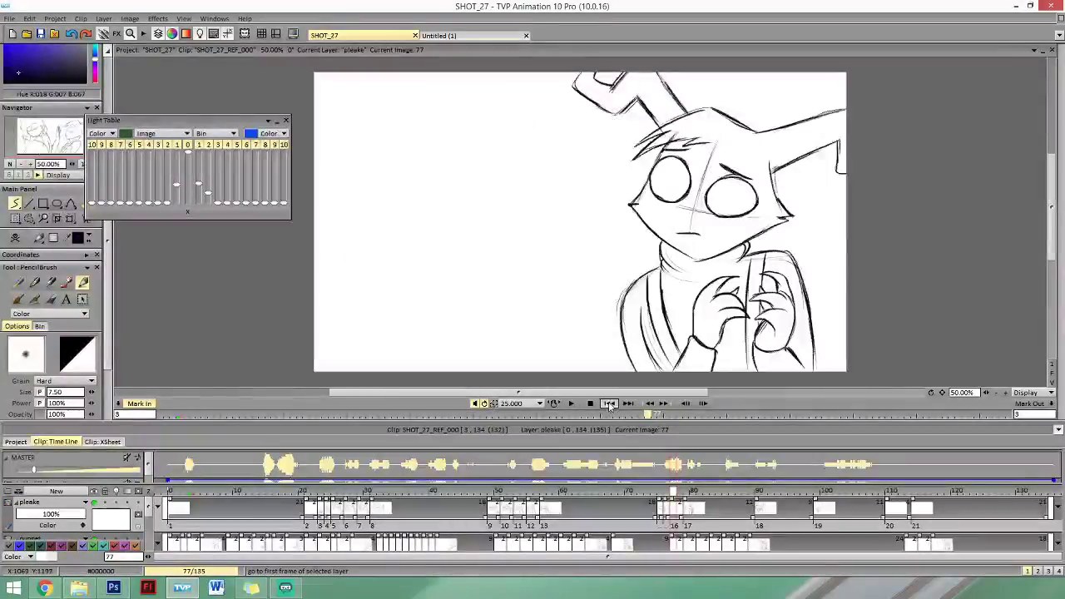
Play back the clip from its first frame to review the motion, and return to the first frame.
{"action": "left_click", "coordinate": [609, 403]}
{"action": "left_click", "coordinate": [570, 403]}
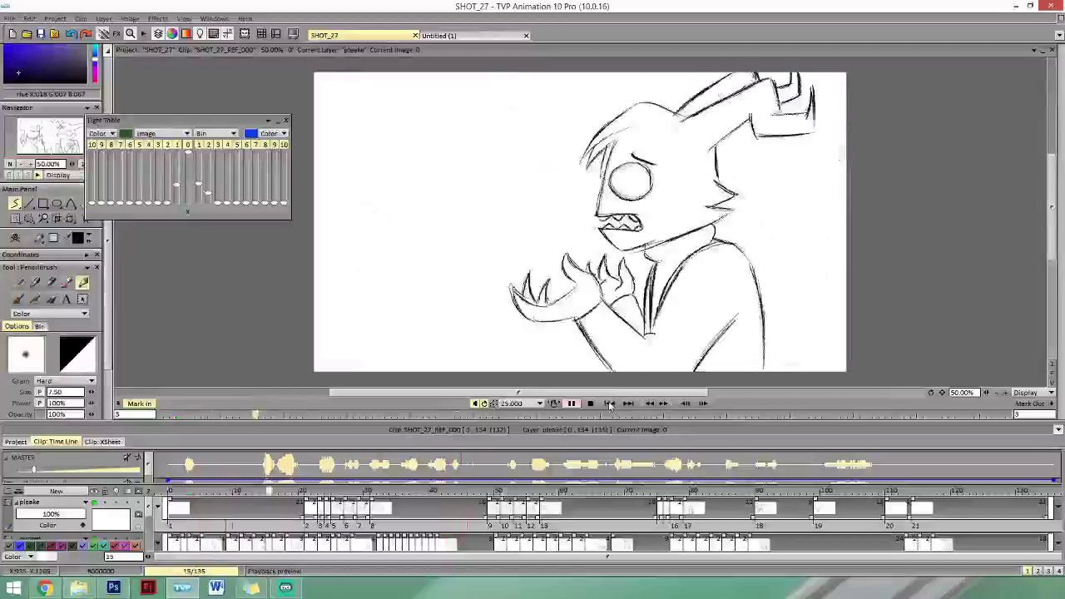
{"action": "left_click", "coordinate": [577, 403]}
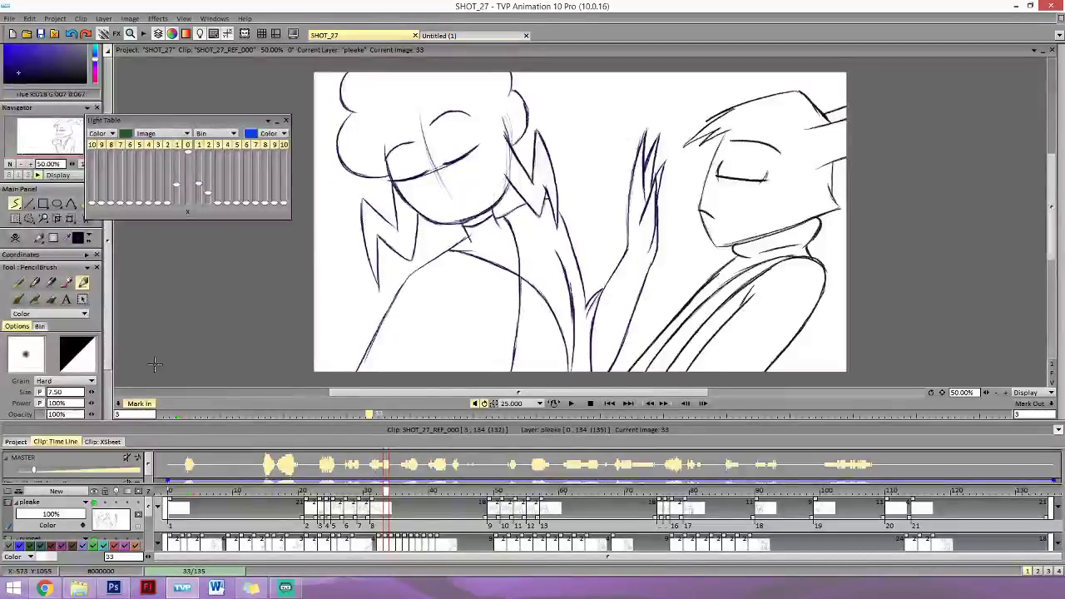
{"action": "left_click", "coordinate": [570, 403]}
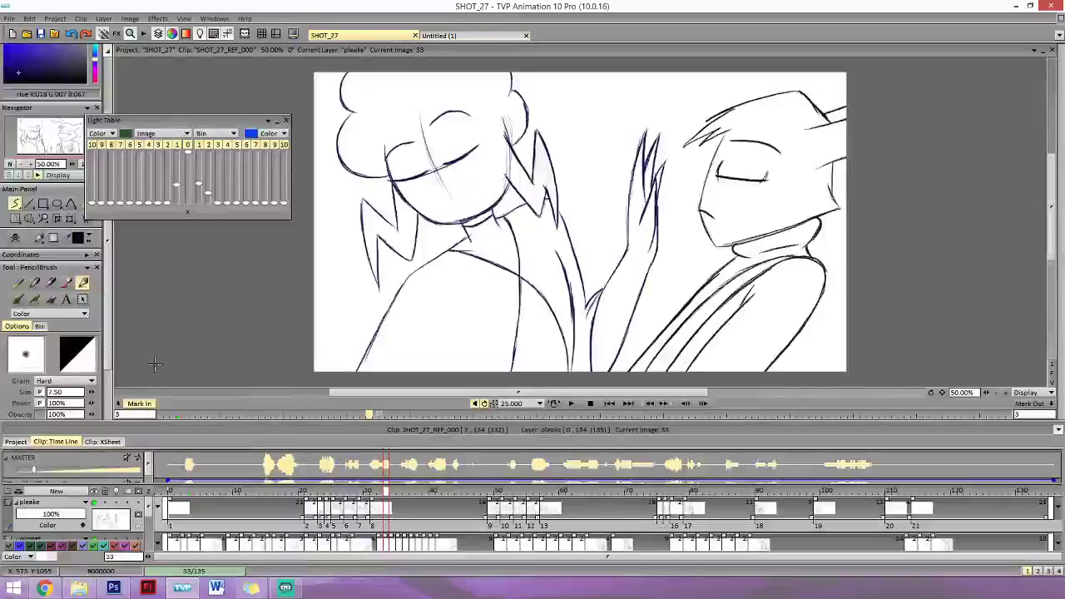
{"action": "left_click", "coordinate": [590, 403]}
{"action": "left_click", "coordinate": [609, 404]}
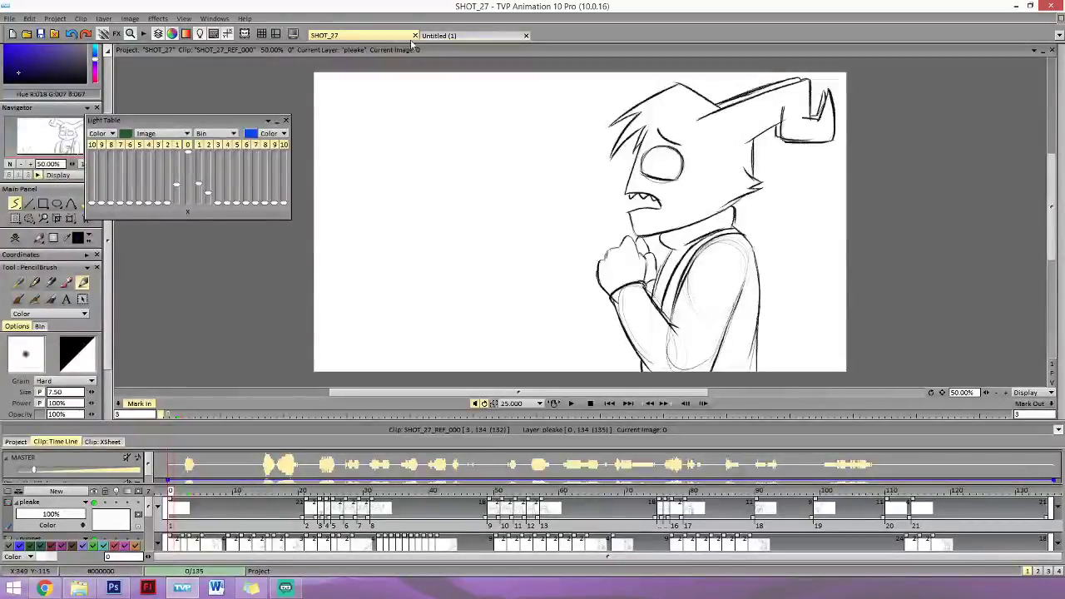
Close the blank Untitled (1) project, leaving SHOT_27 open.
{"action": "left_click", "coordinate": [463, 36]}
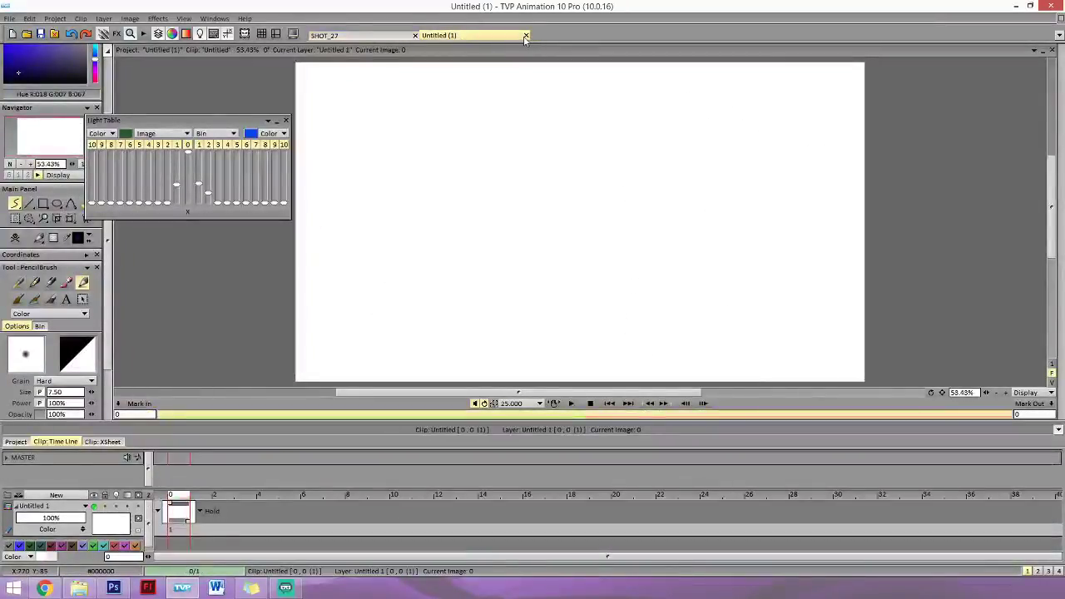
{"action": "left_click", "coordinate": [526, 35]}
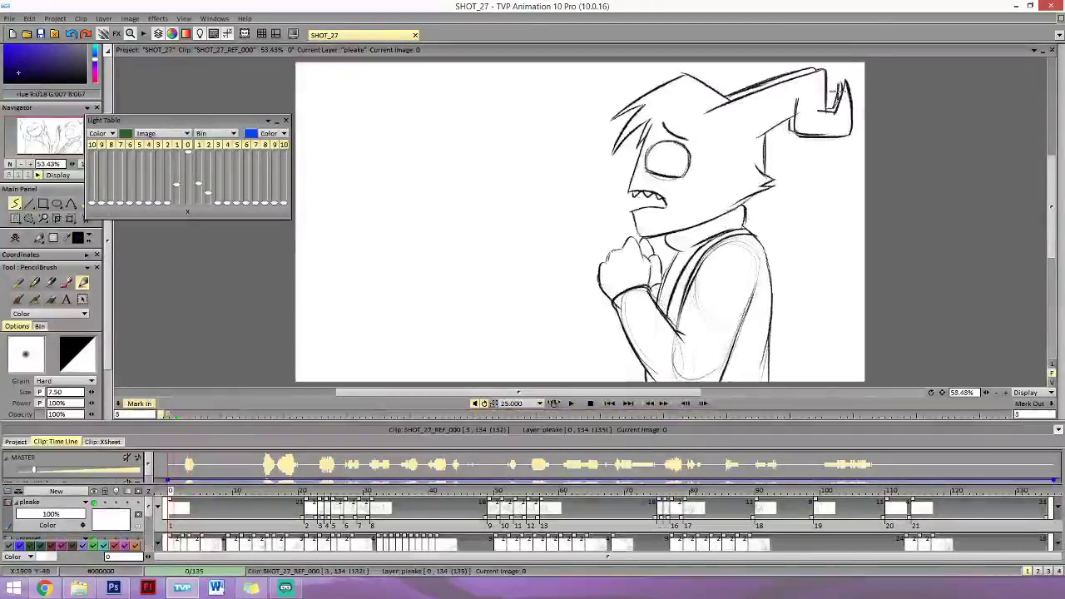